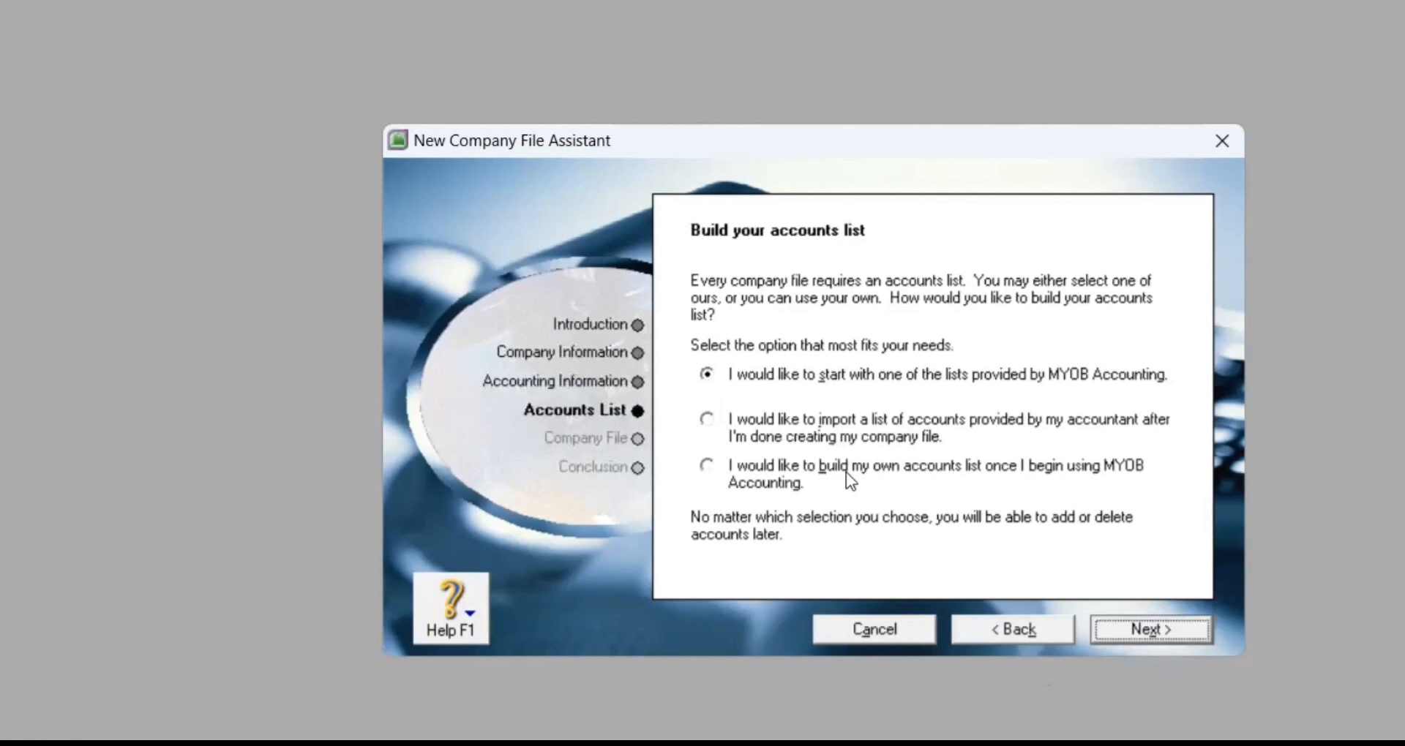
# Step: Choose to build your own accounts list and save the company file as PT. Cahaya in Documents
pyautogui.click(848, 483)
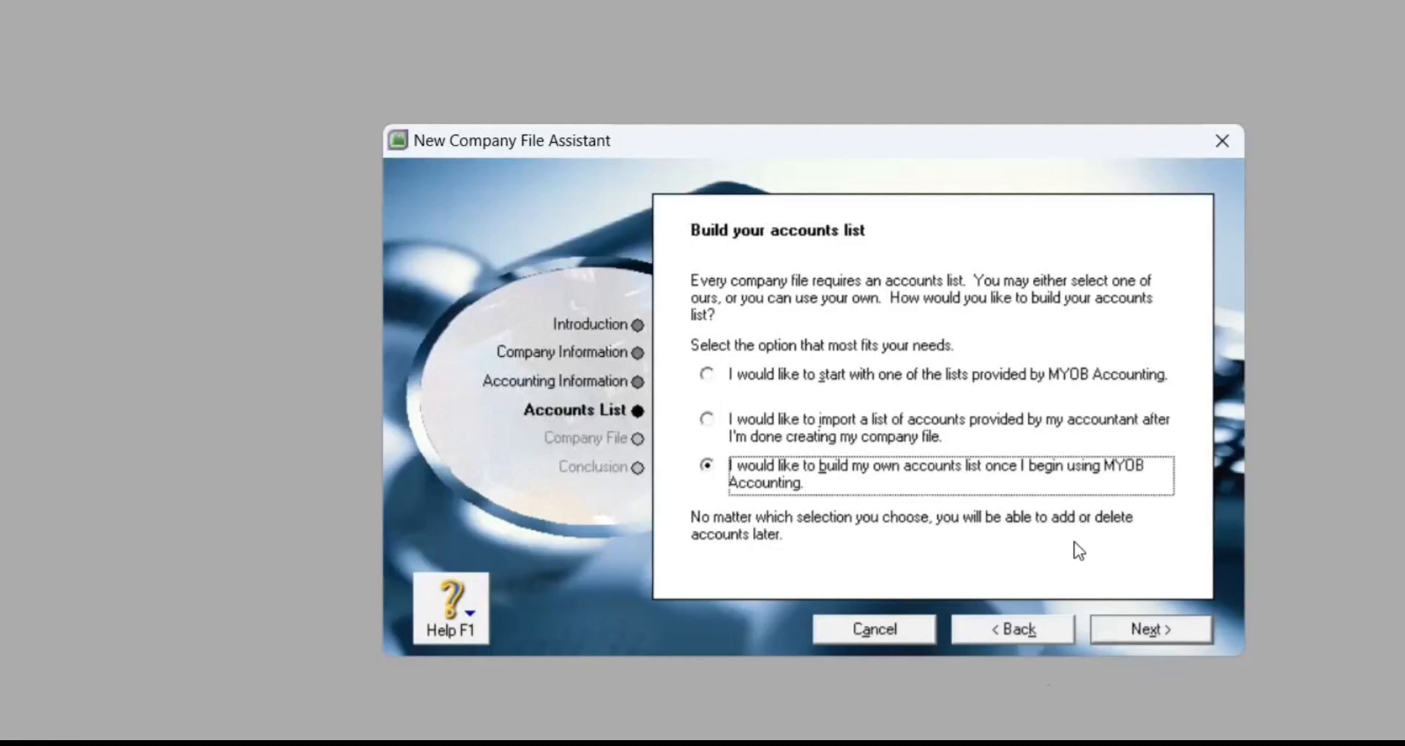
pyautogui.click(1144, 629)
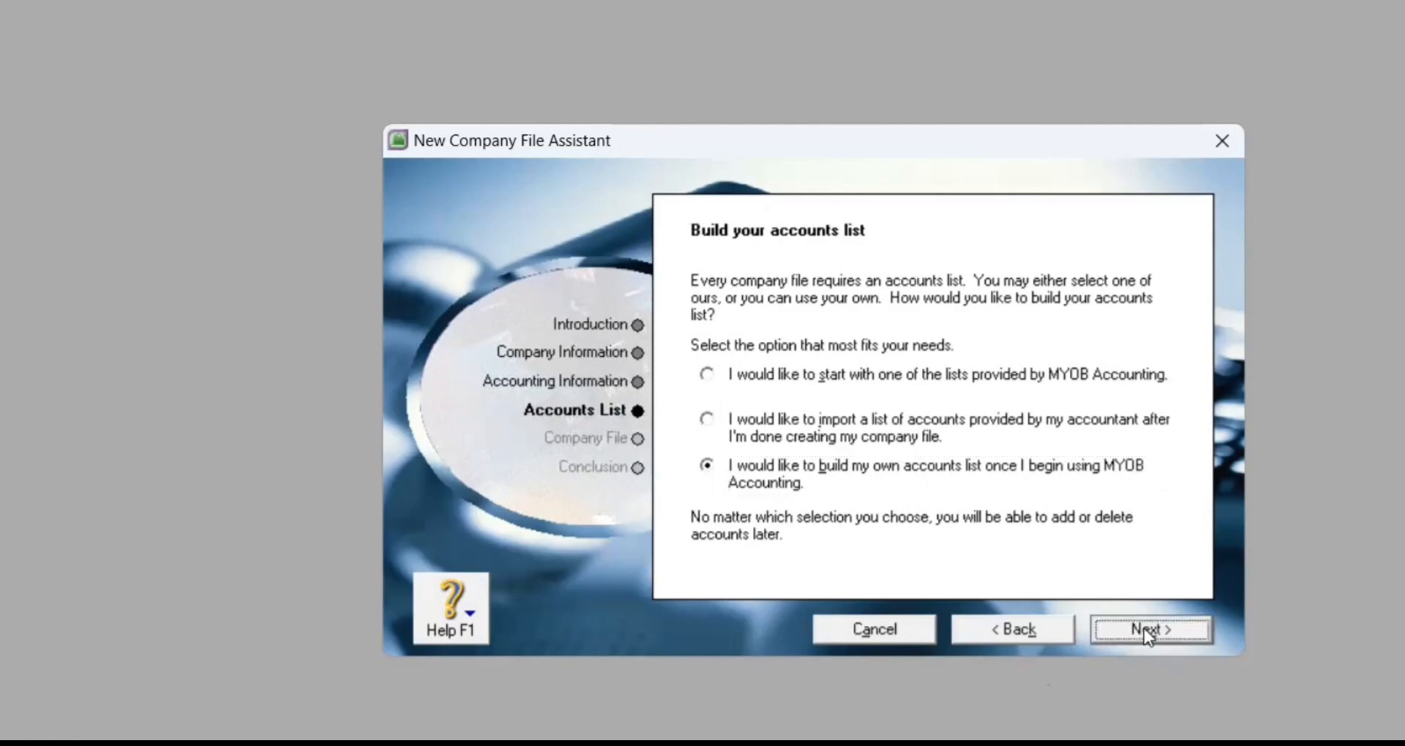
pyautogui.click(726, 479)
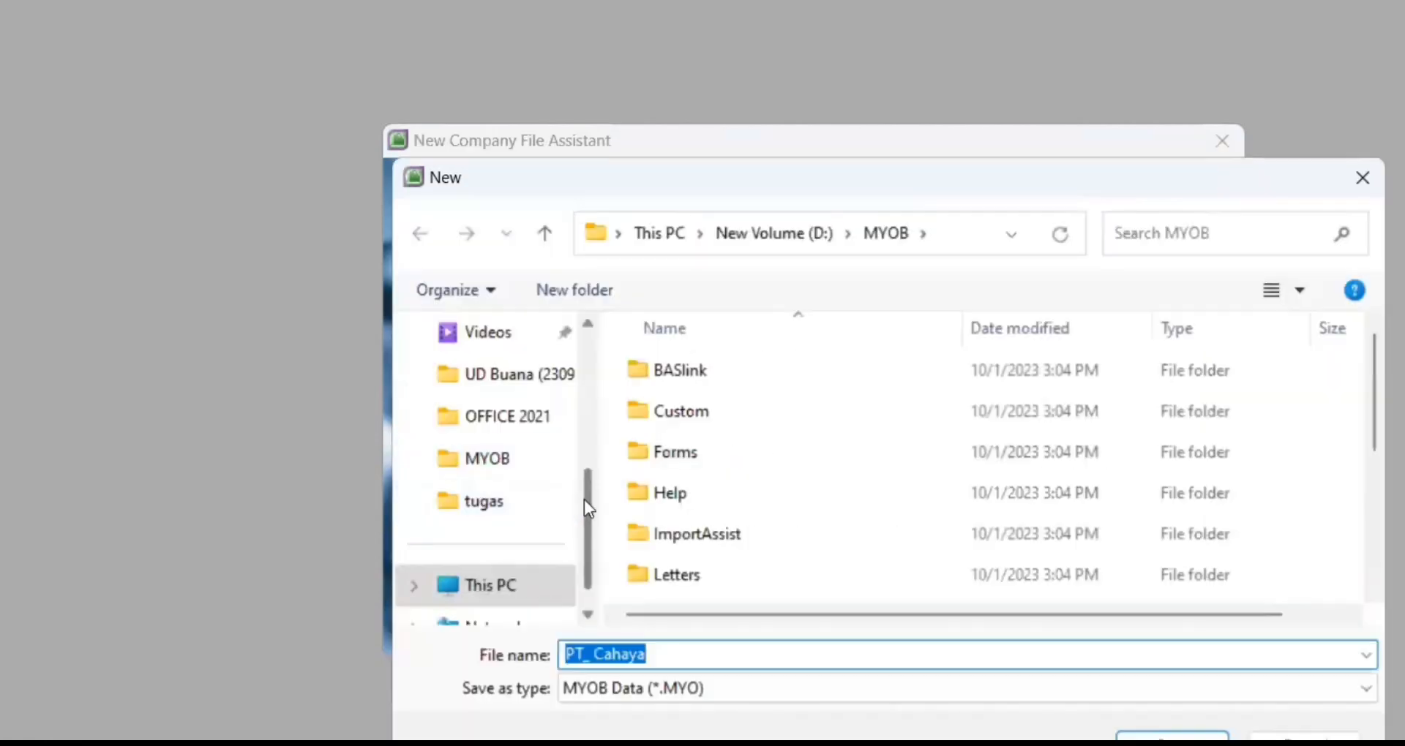
pyautogui.moveTo(584, 499); pyautogui.dragTo(584, 373)
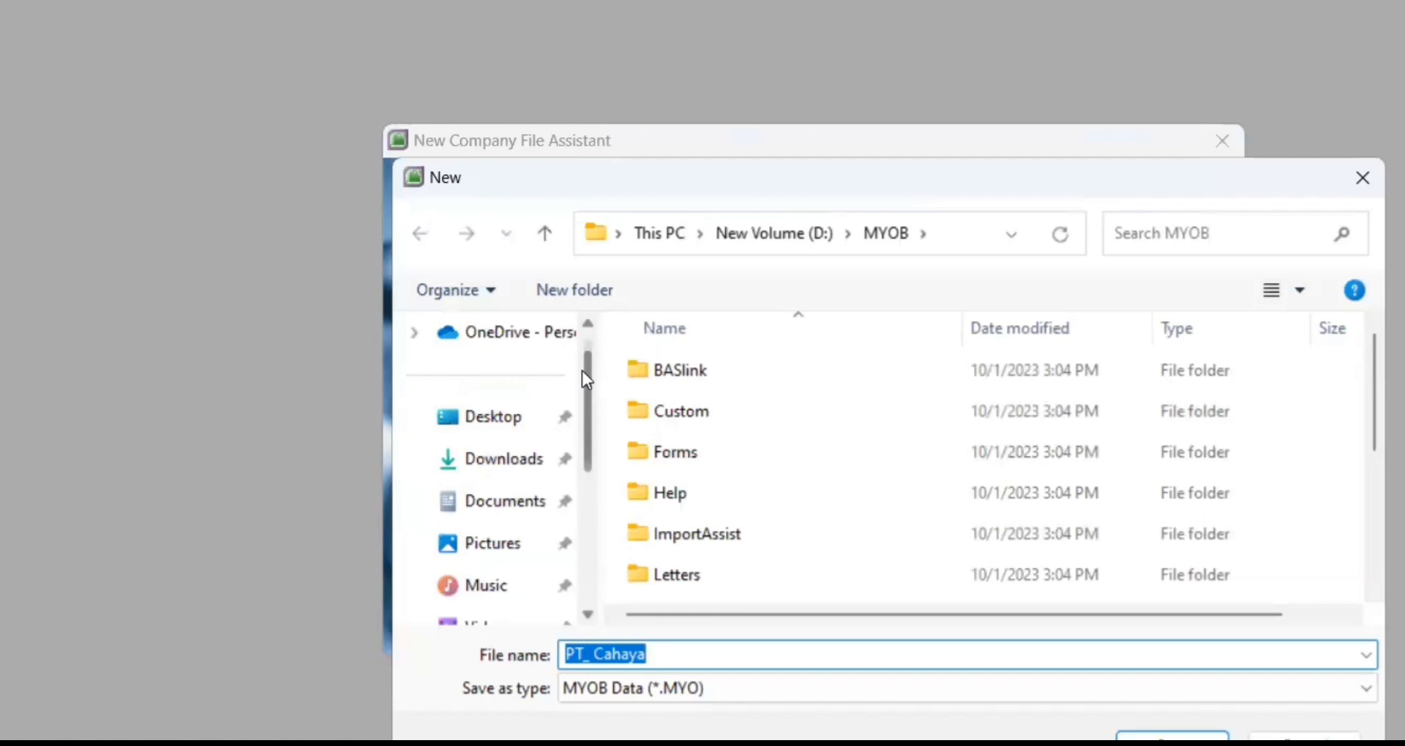
pyautogui.click(521, 512)
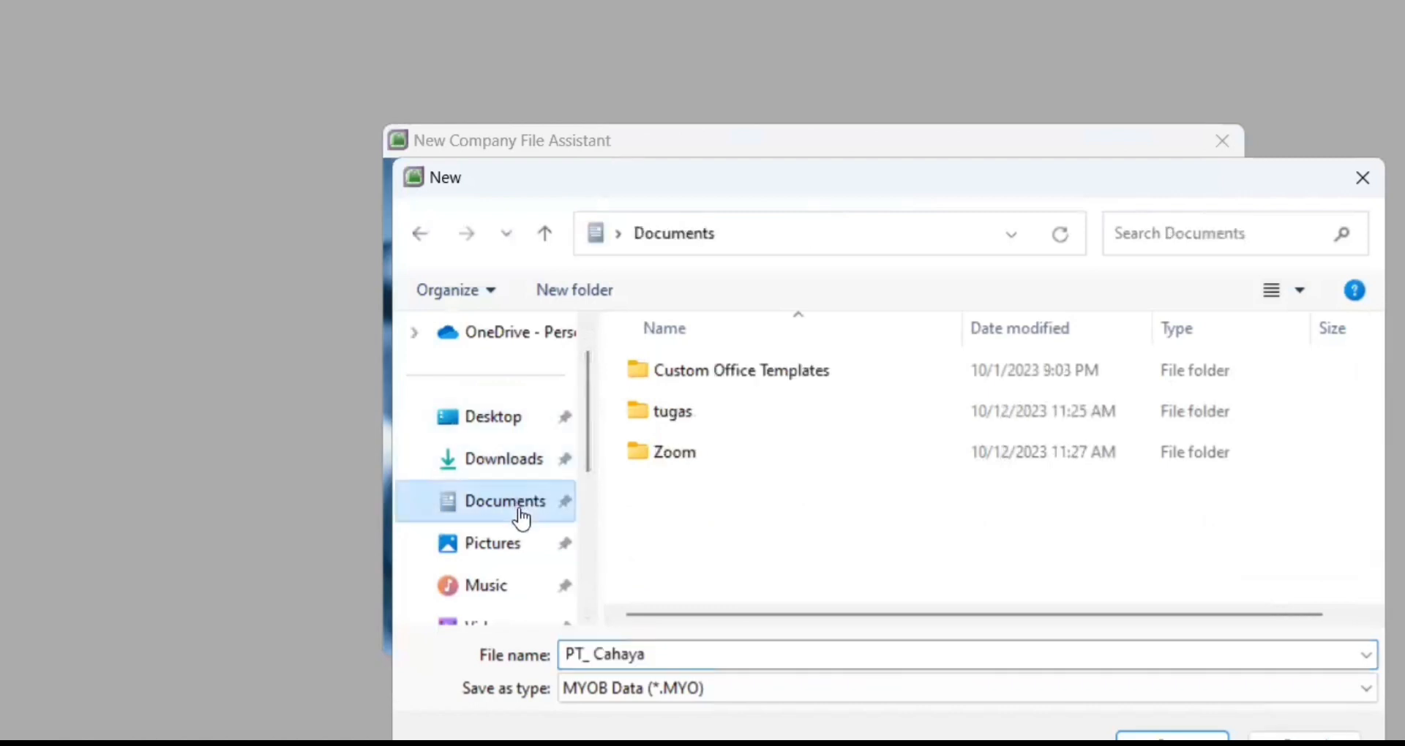
pyautogui.click(604, 657)
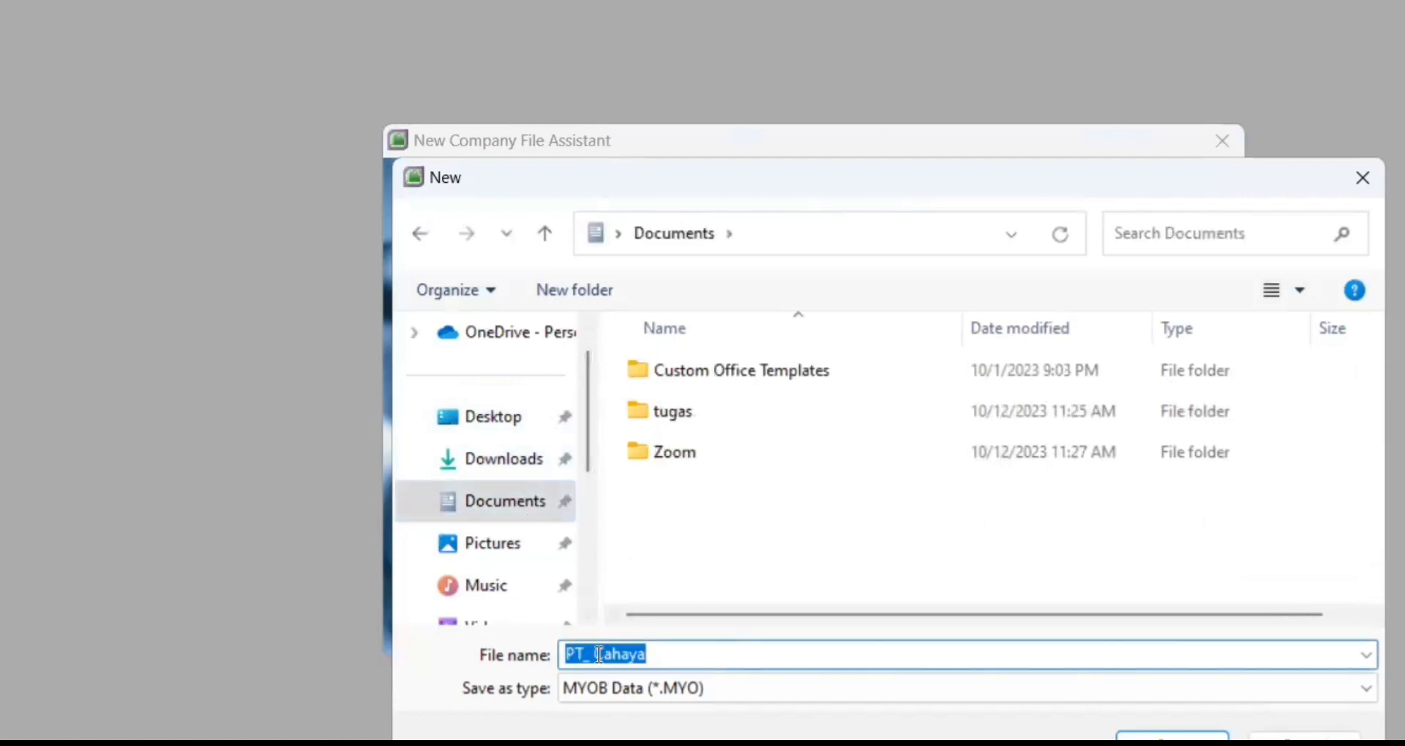
pyautogui.click(596, 655)
pyautogui.press('BackSpace')
pyautogui.press('BackSpace')
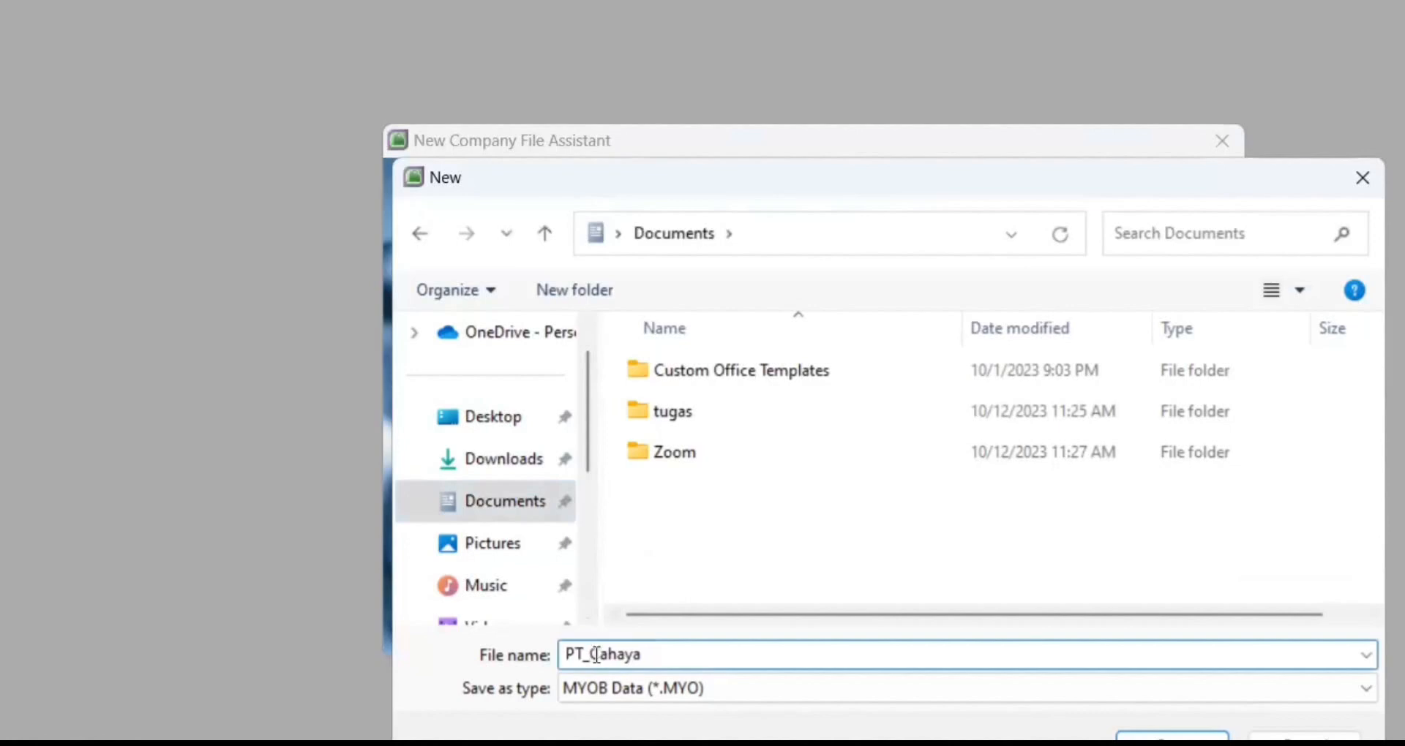
pyautogui.write('.')
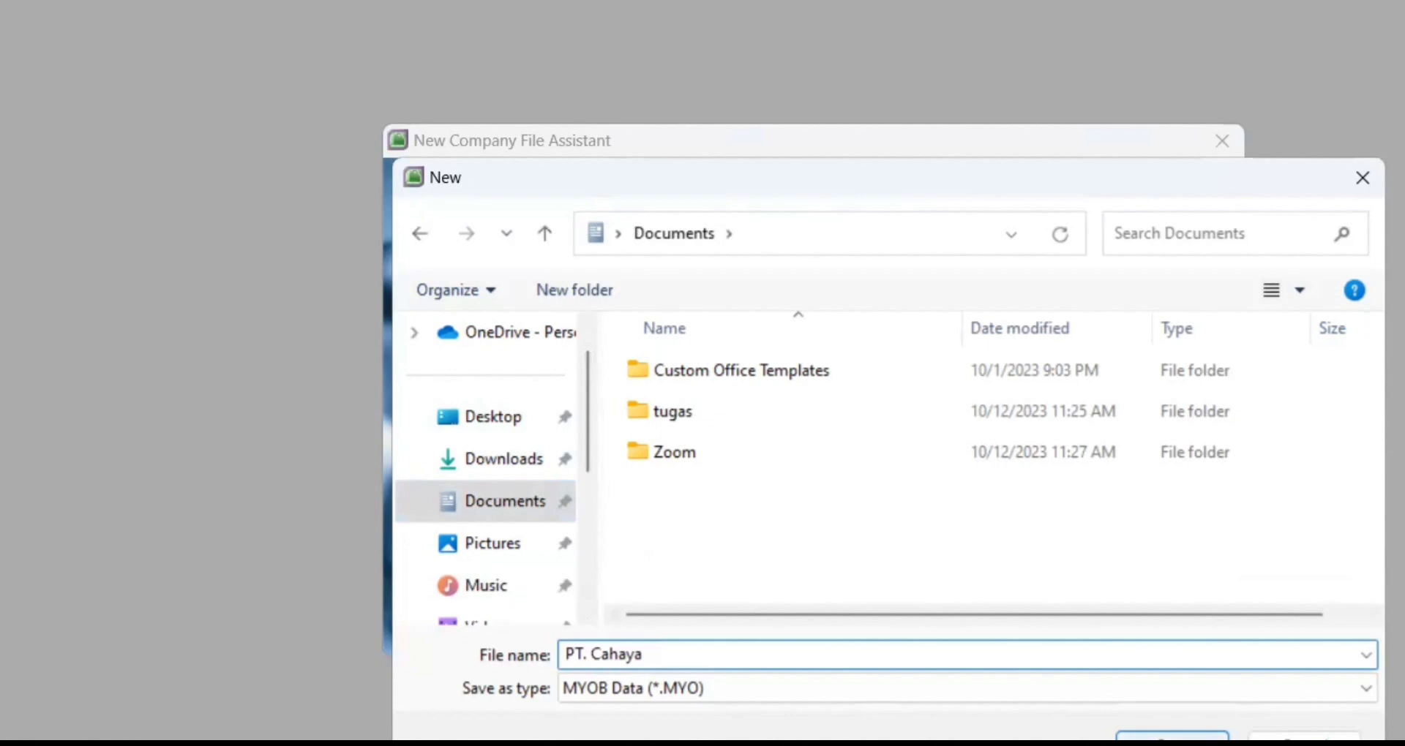
pyautogui.hotkey('ctrl', 'a')
pyautogui.press('Return')
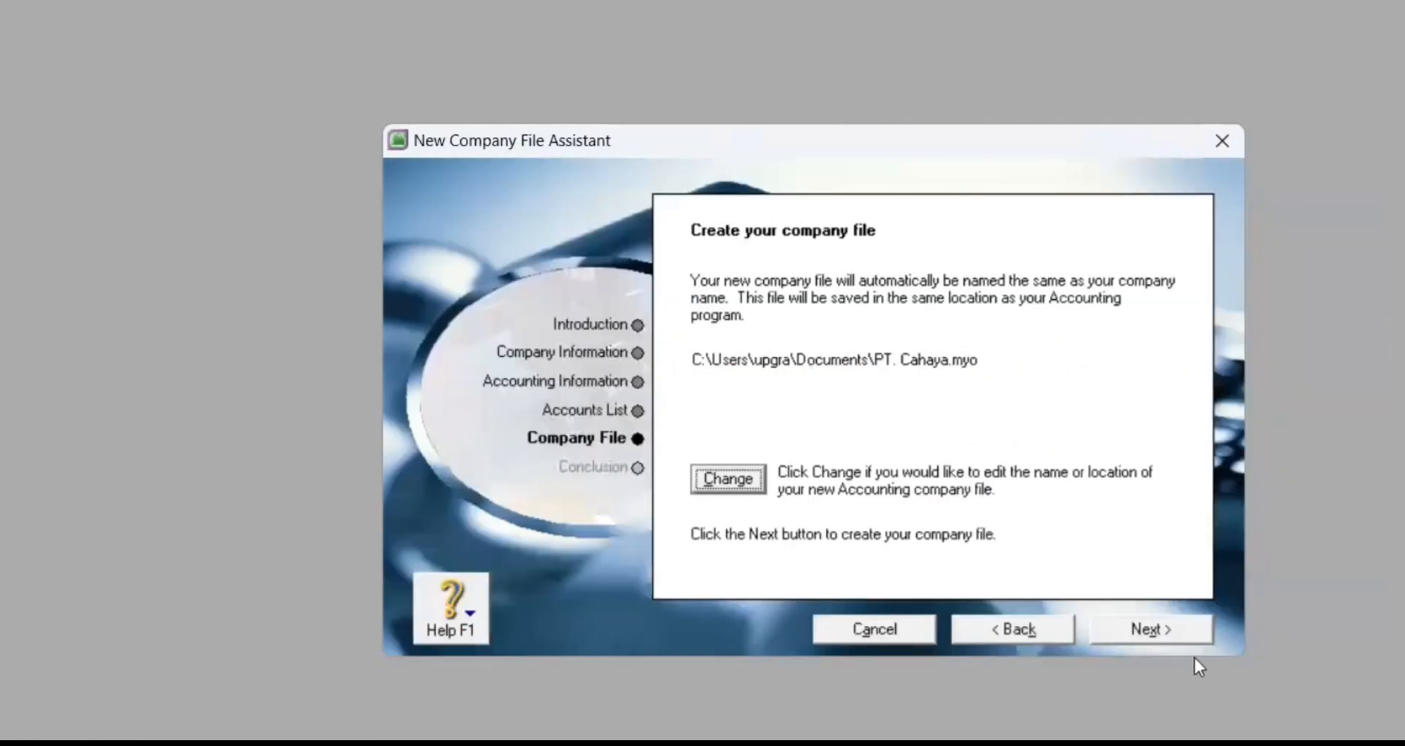
# Step: Create the PT. Cahaya company file and open its Accounts List maximised from the Command Centre
pyautogui.click(1173, 637)
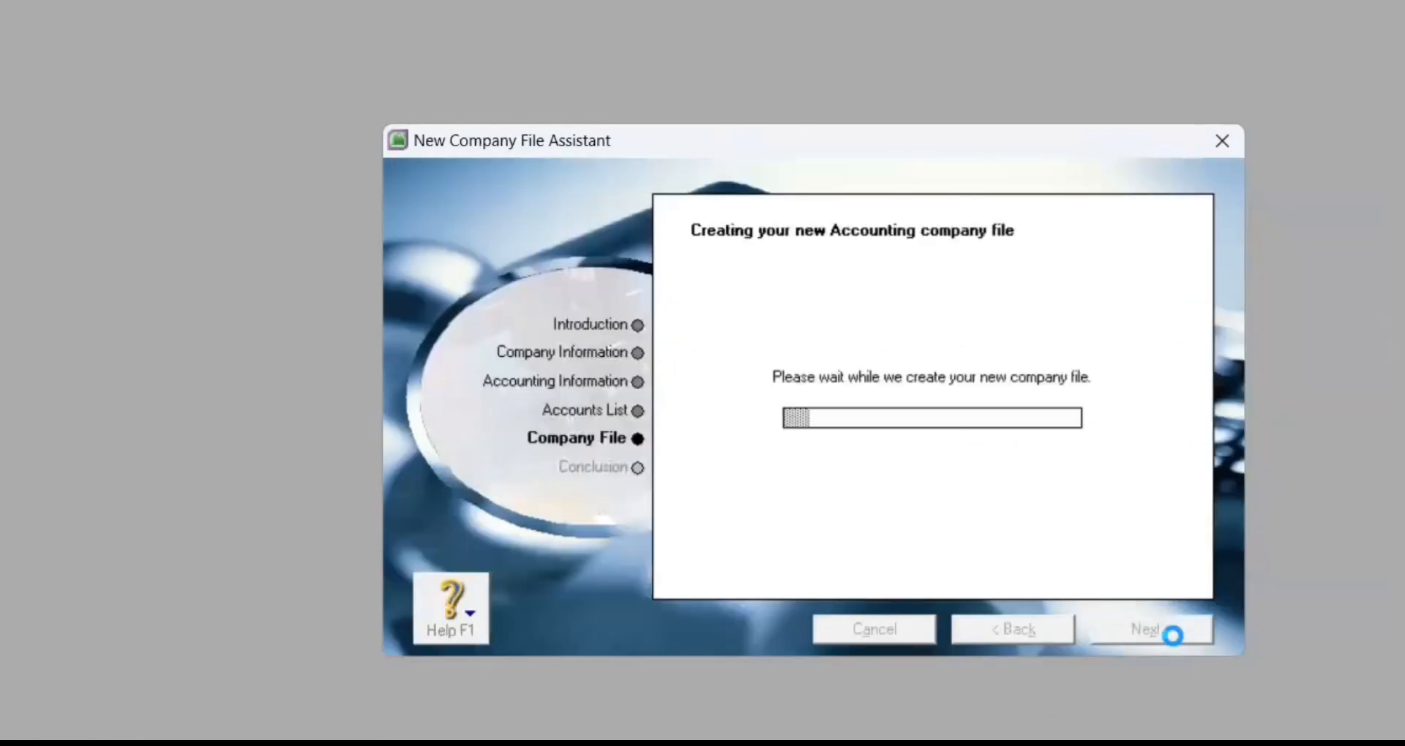
pyautogui.click(827, 479)
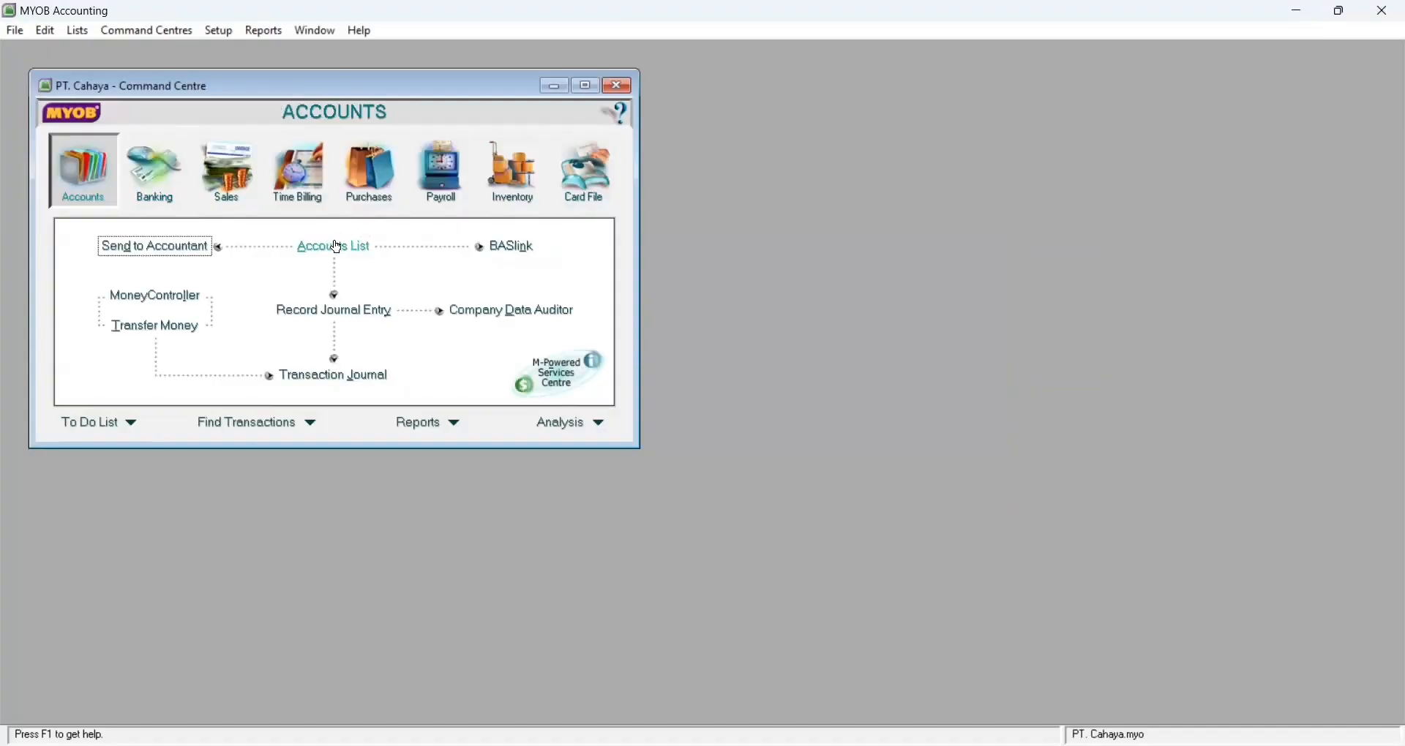
pyautogui.click(337, 248)
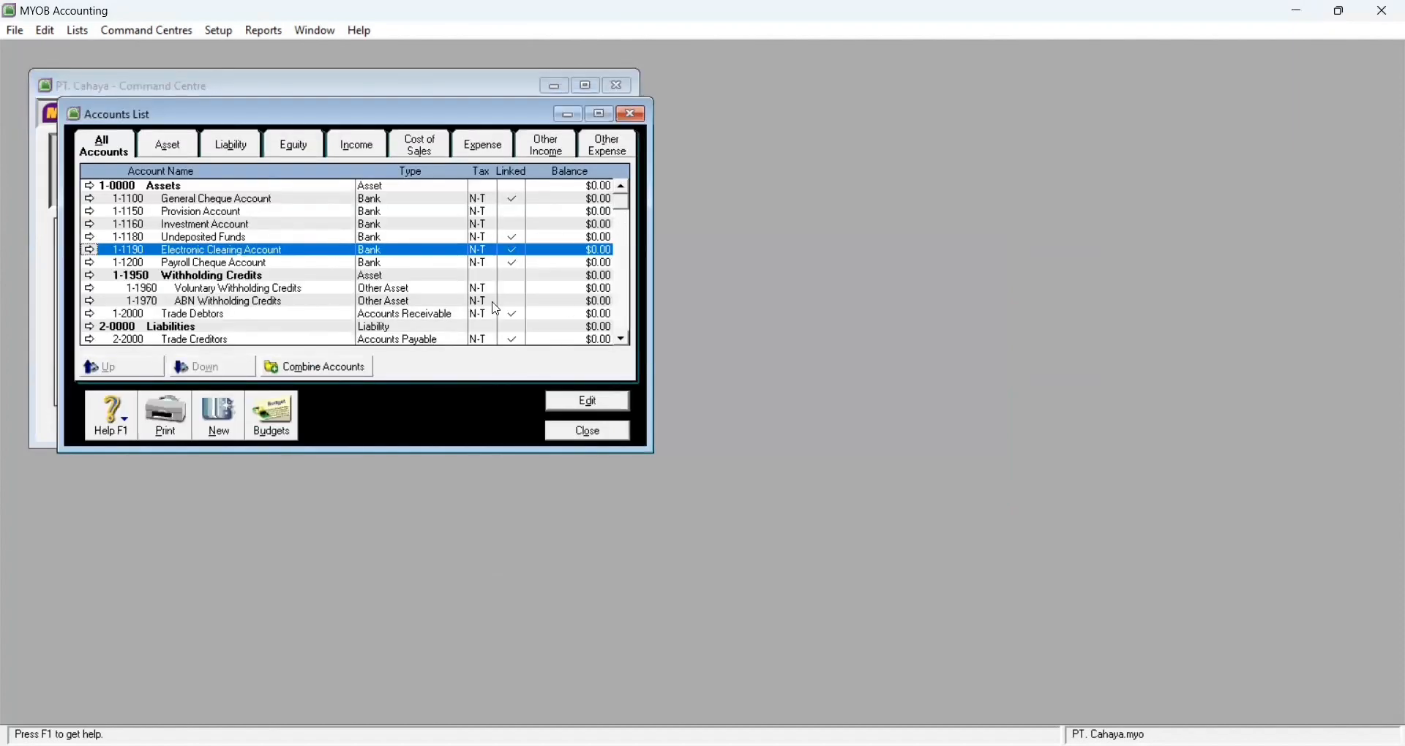
pyautogui.click(598, 115)
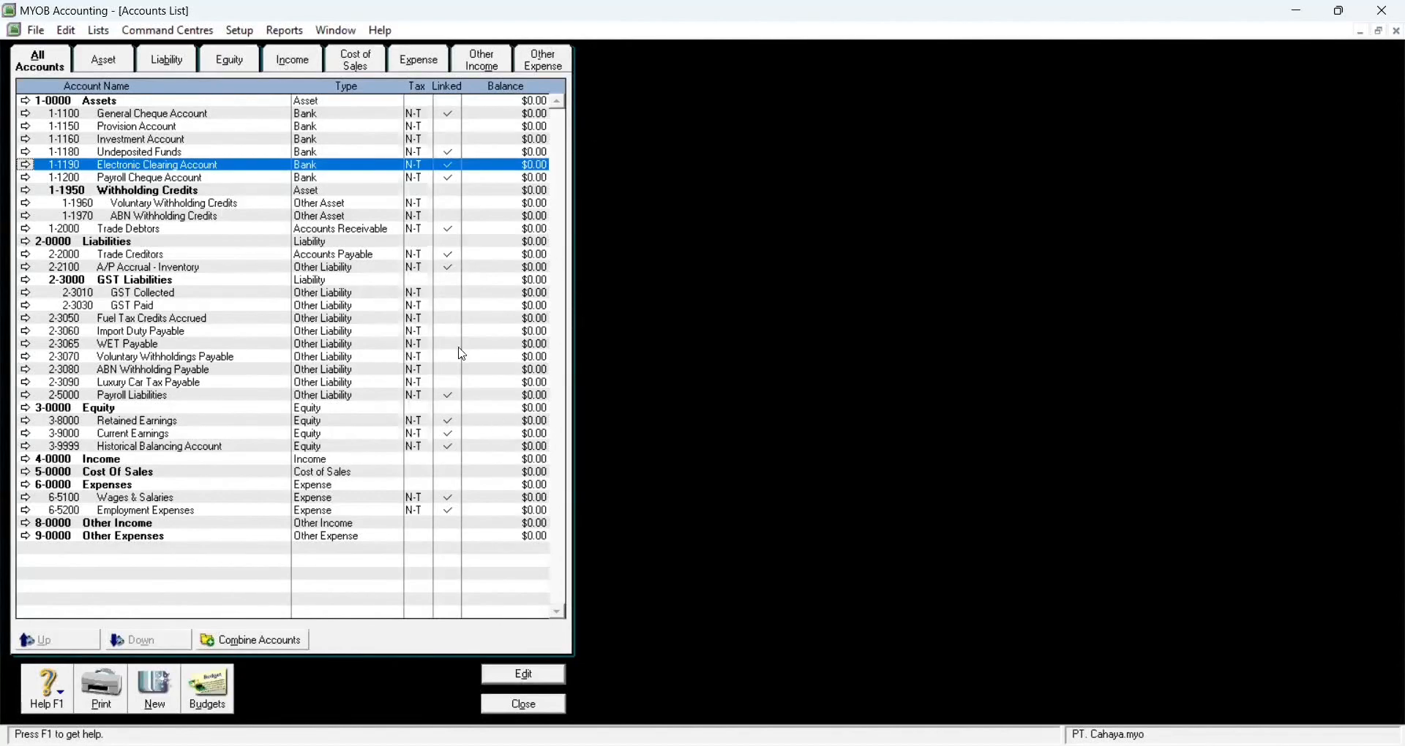
# Step: Add Bank account 1-1110 named Cash in Bank
pyautogui.click(161, 699)
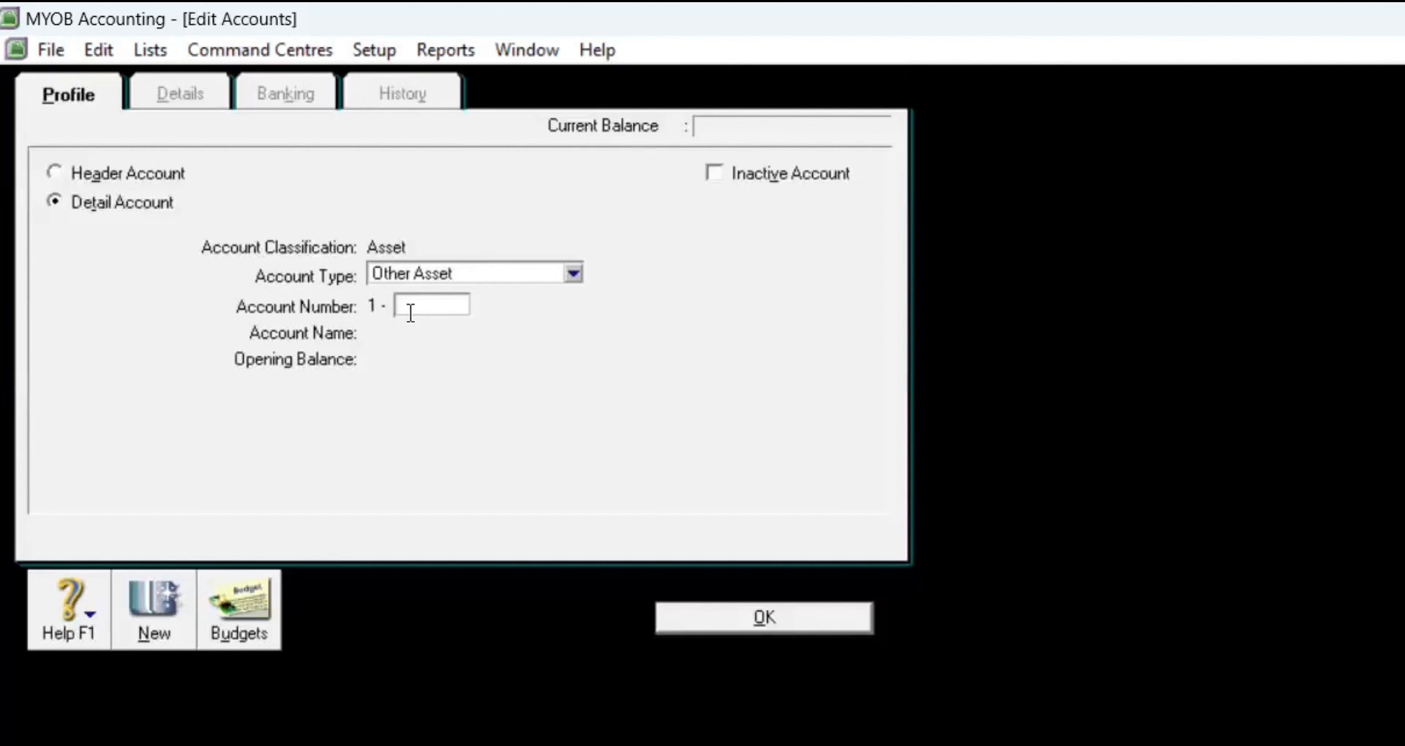
pyautogui.write('1110')
pyautogui.press('Tab')
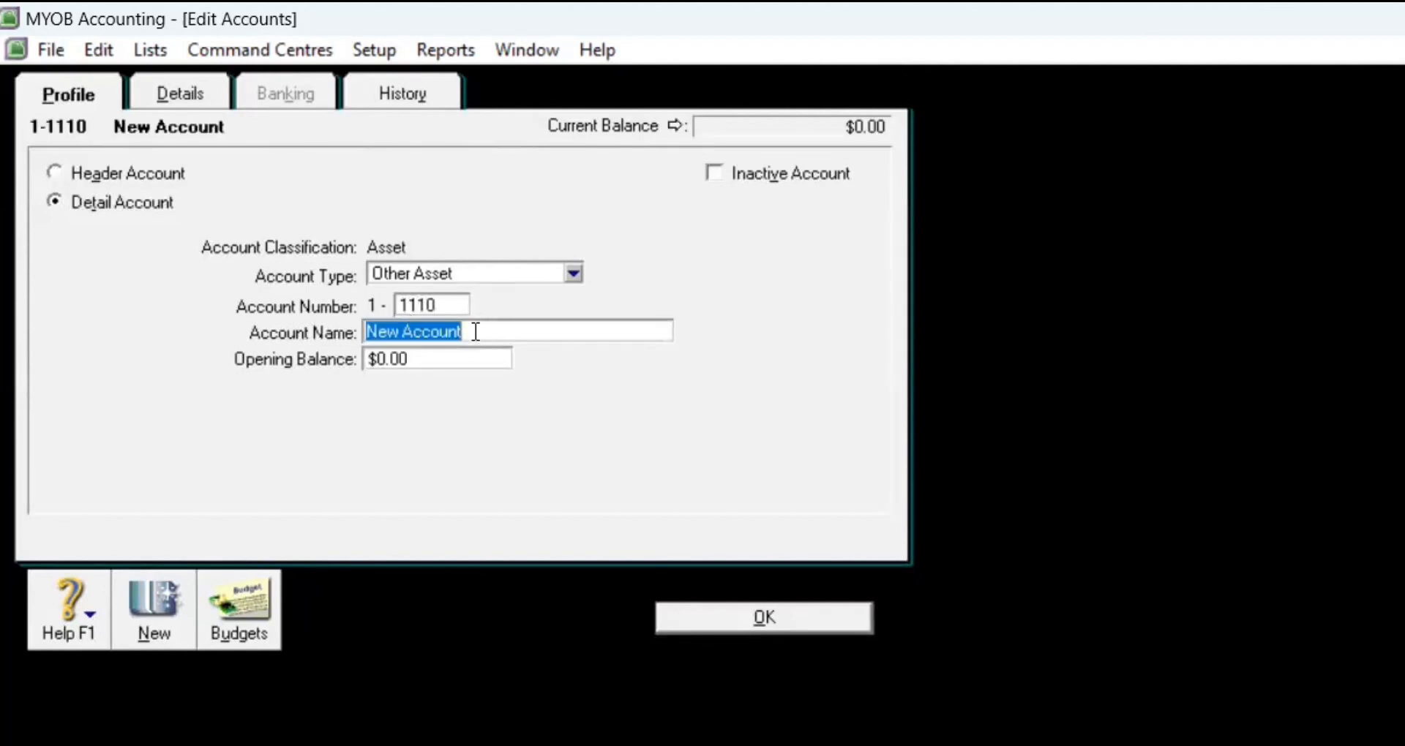
pyautogui.click(574, 275)
pyautogui.click(553, 297)
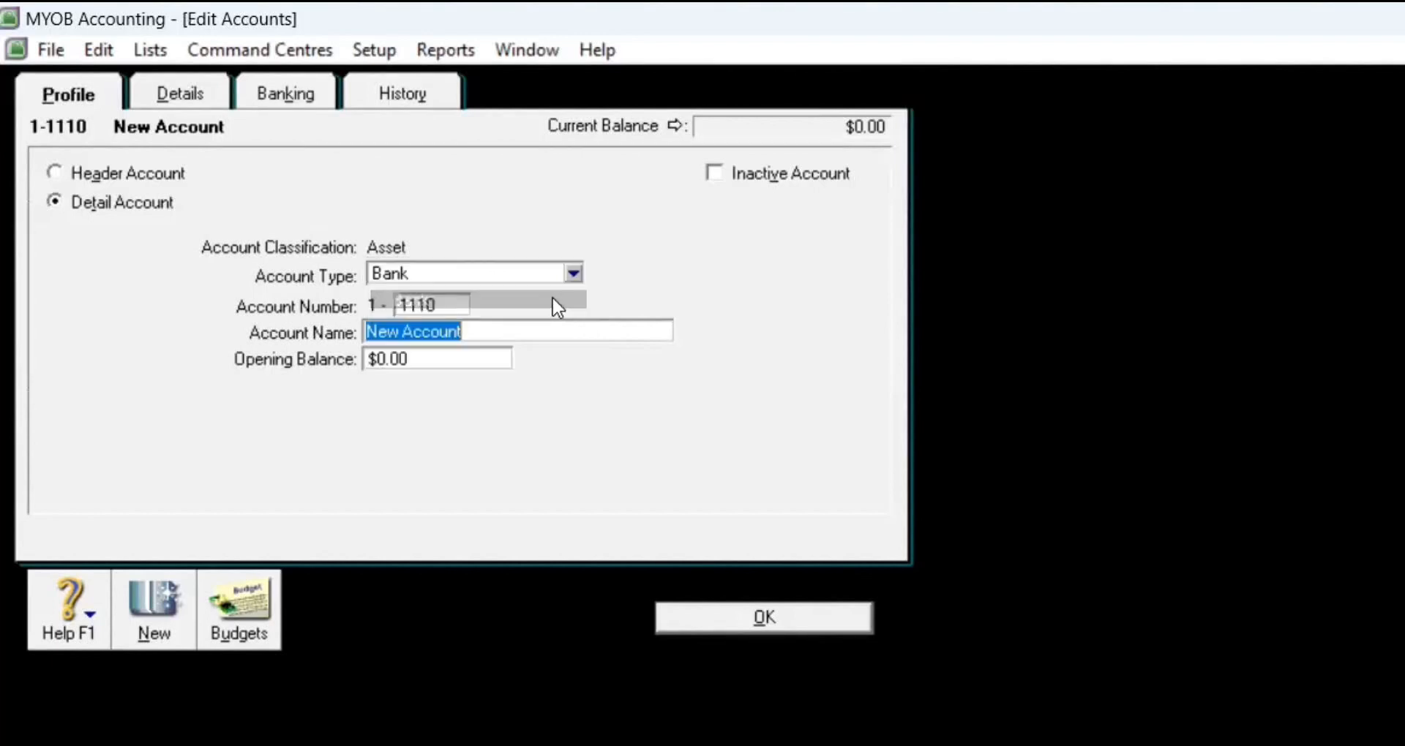
pyautogui.press('Delete')
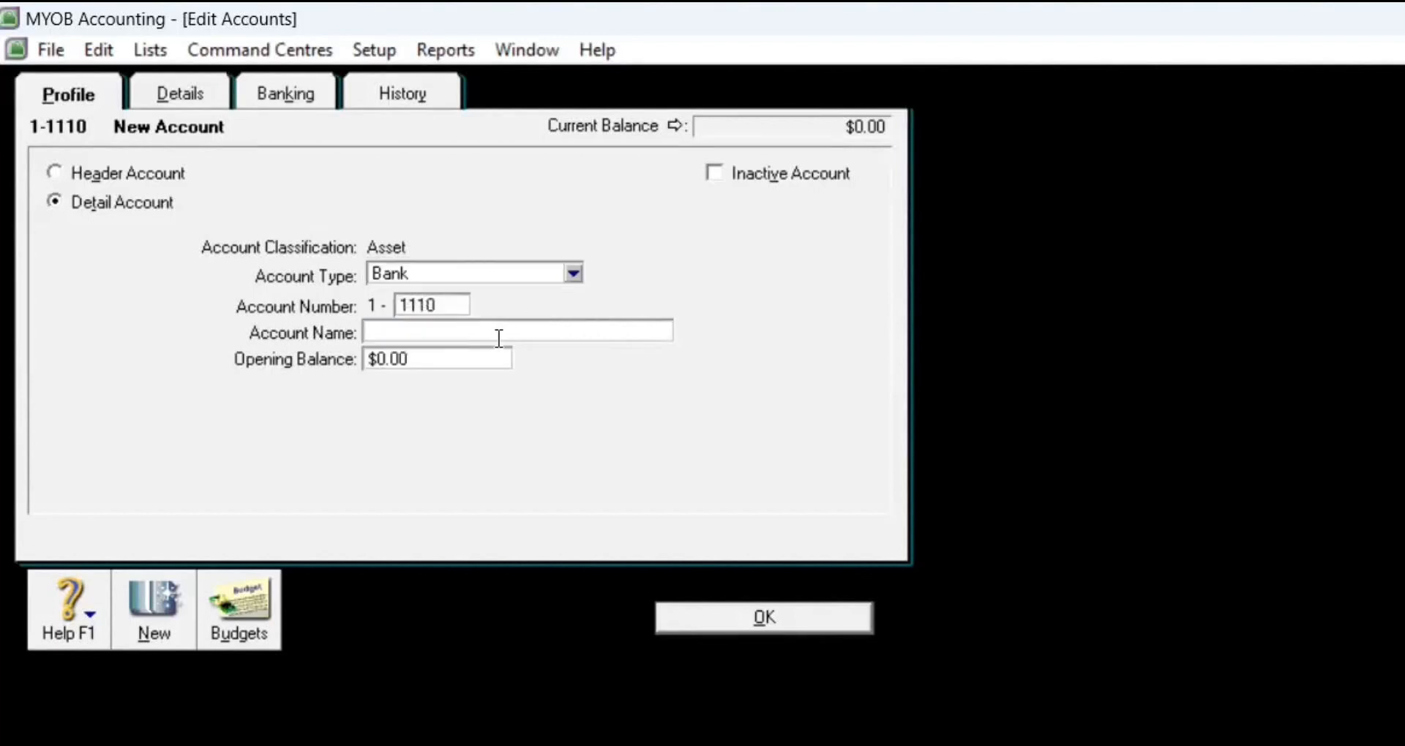
pyautogui.write('Cash in Bank')
pyautogui.click(717, 631)
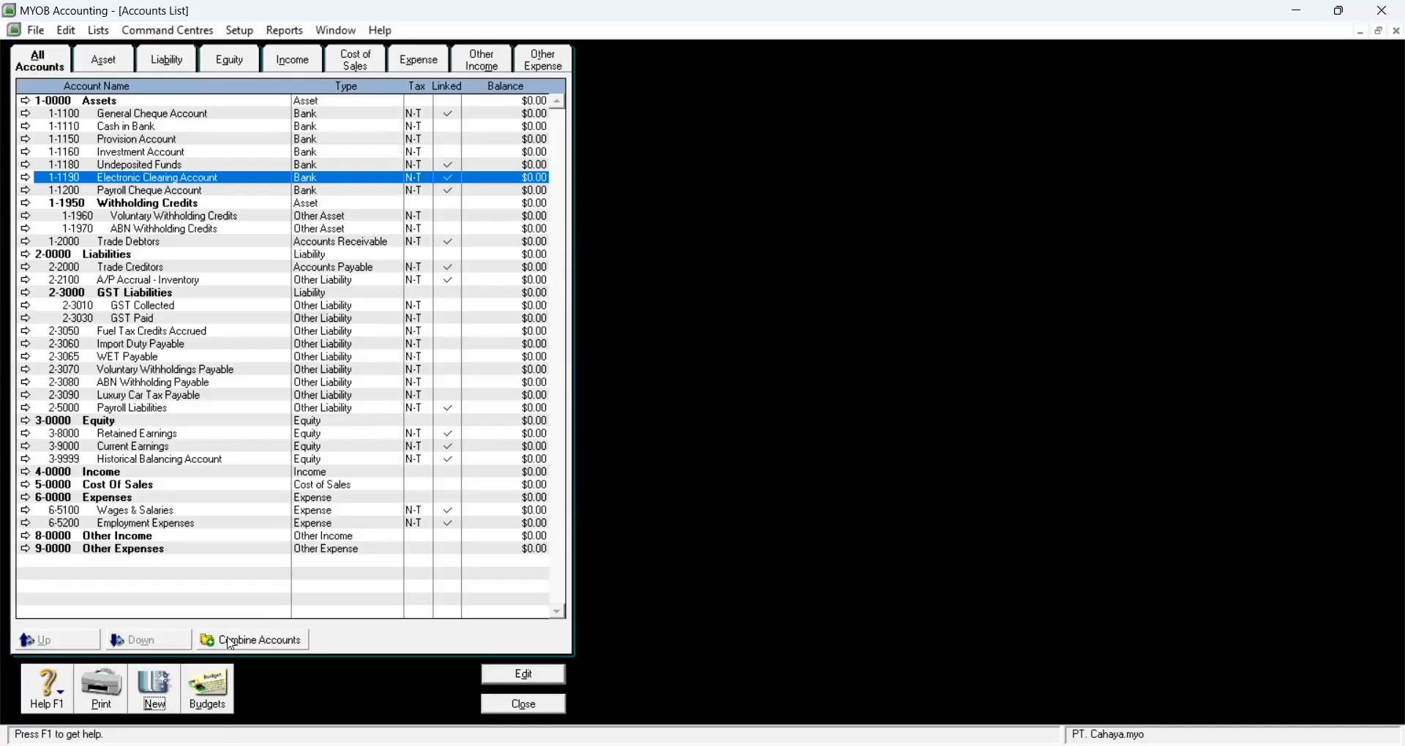
# Step: Add Bank account 1-1120 named Petty Cash
pyautogui.click(175, 695)
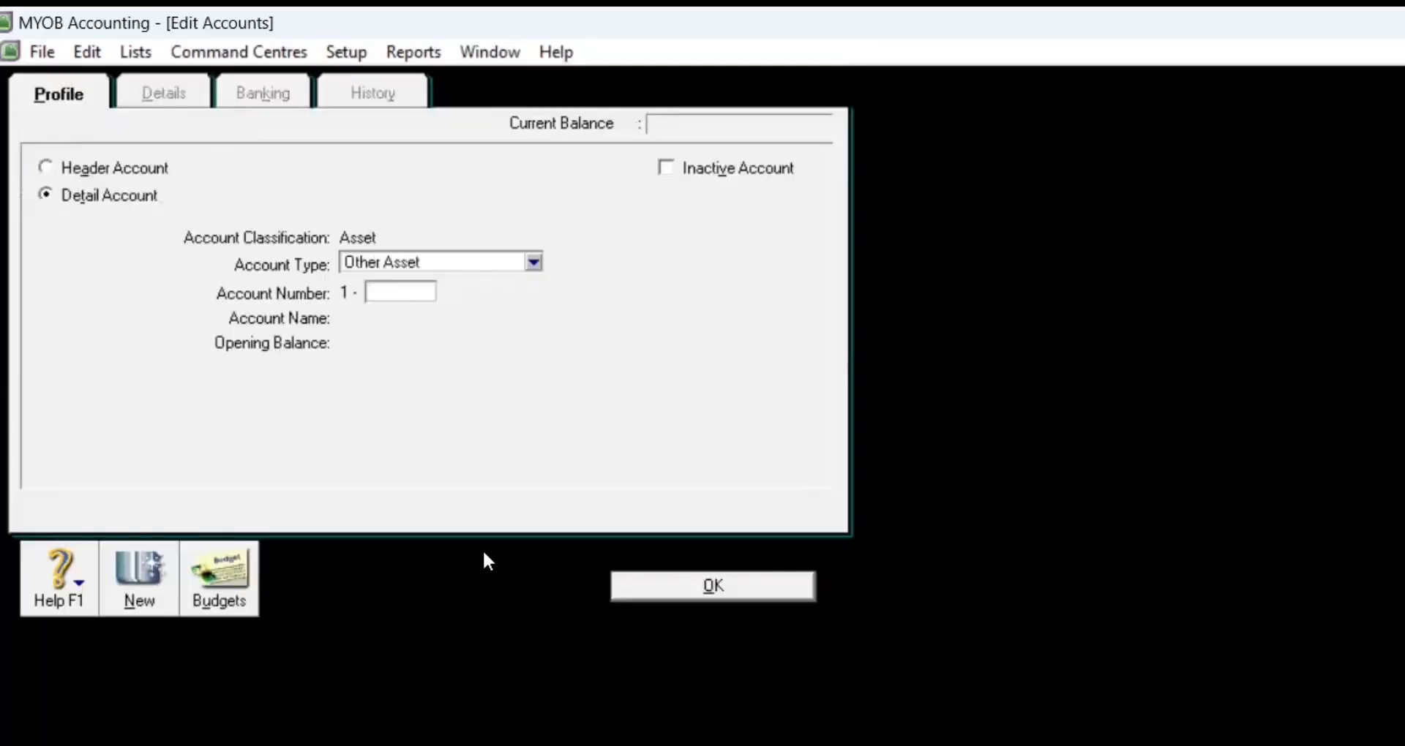
pyautogui.click(535, 265)
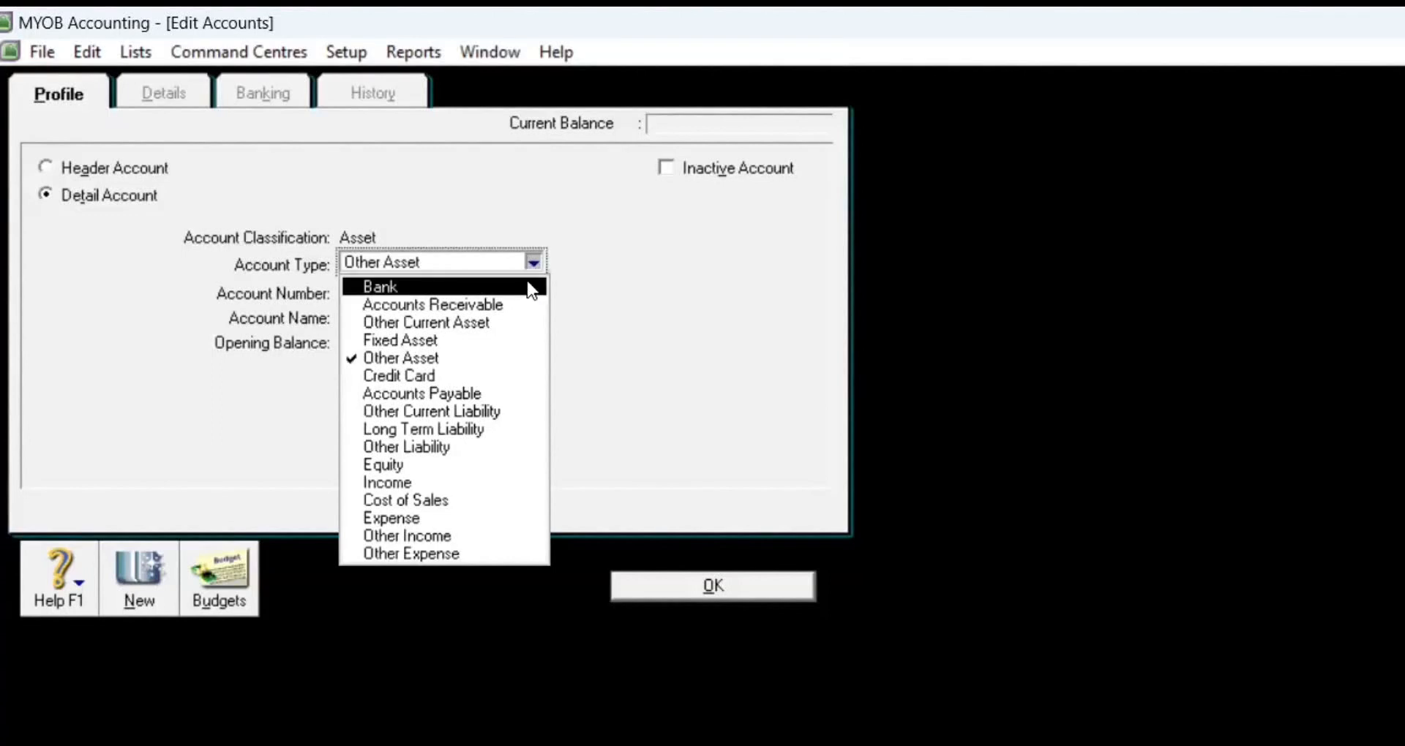
pyautogui.click(529, 285)
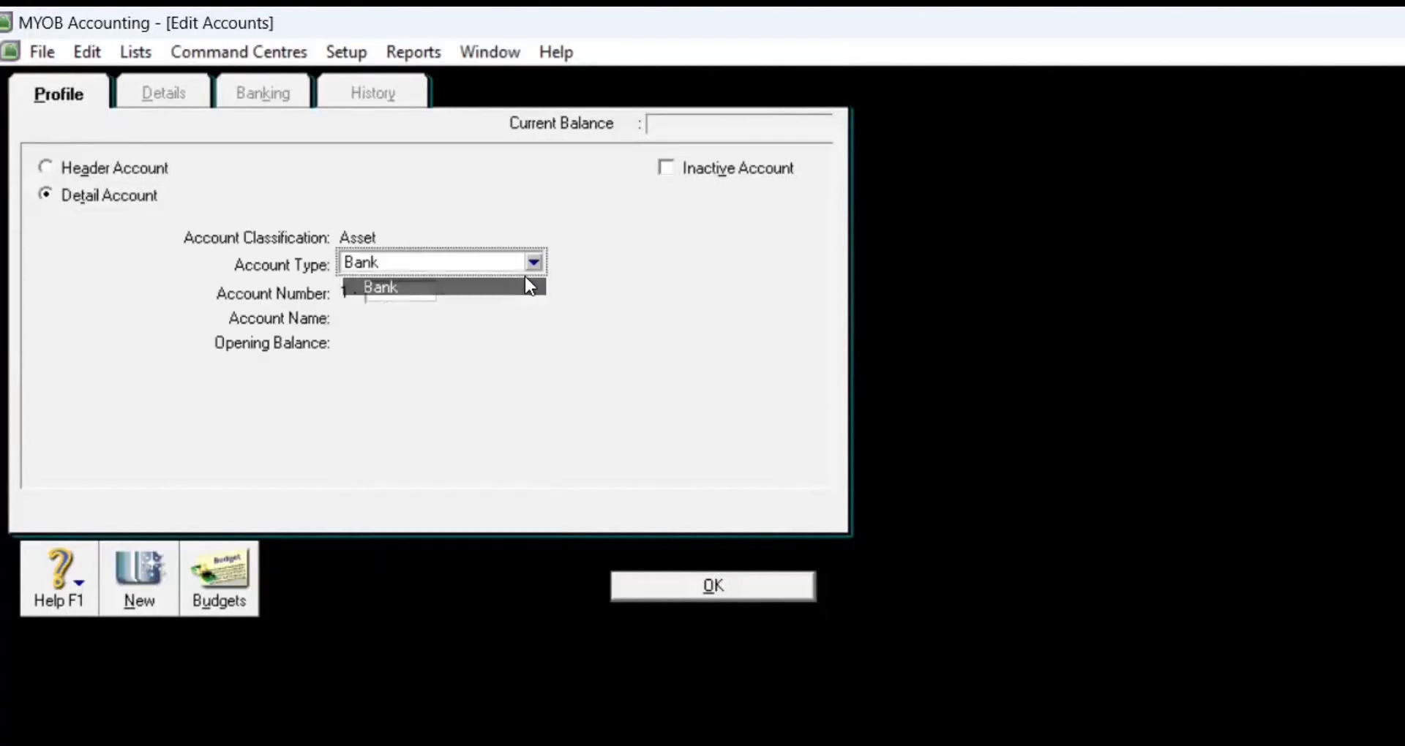
pyautogui.click(411, 296)
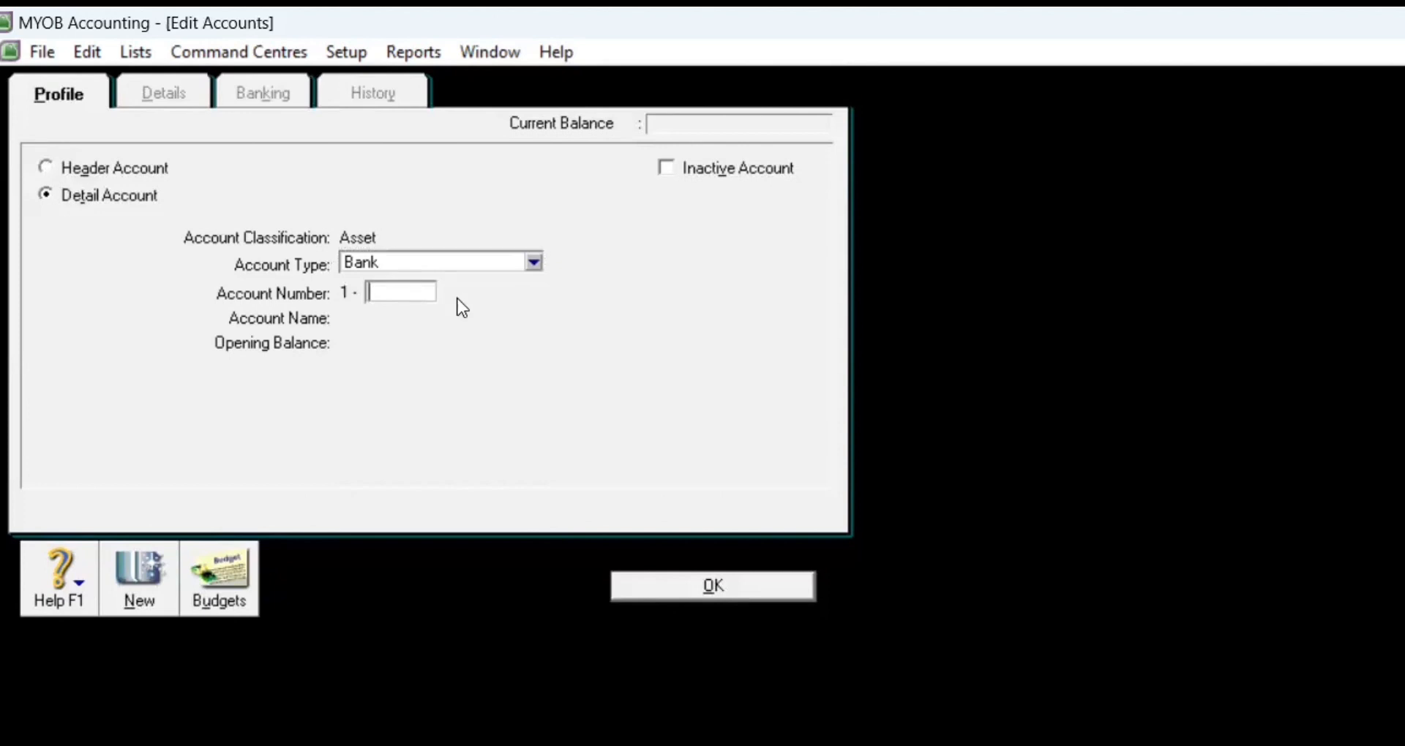
pyautogui.write('1120')
pyautogui.press('Tab')
pyautogui.press('BackSpace')
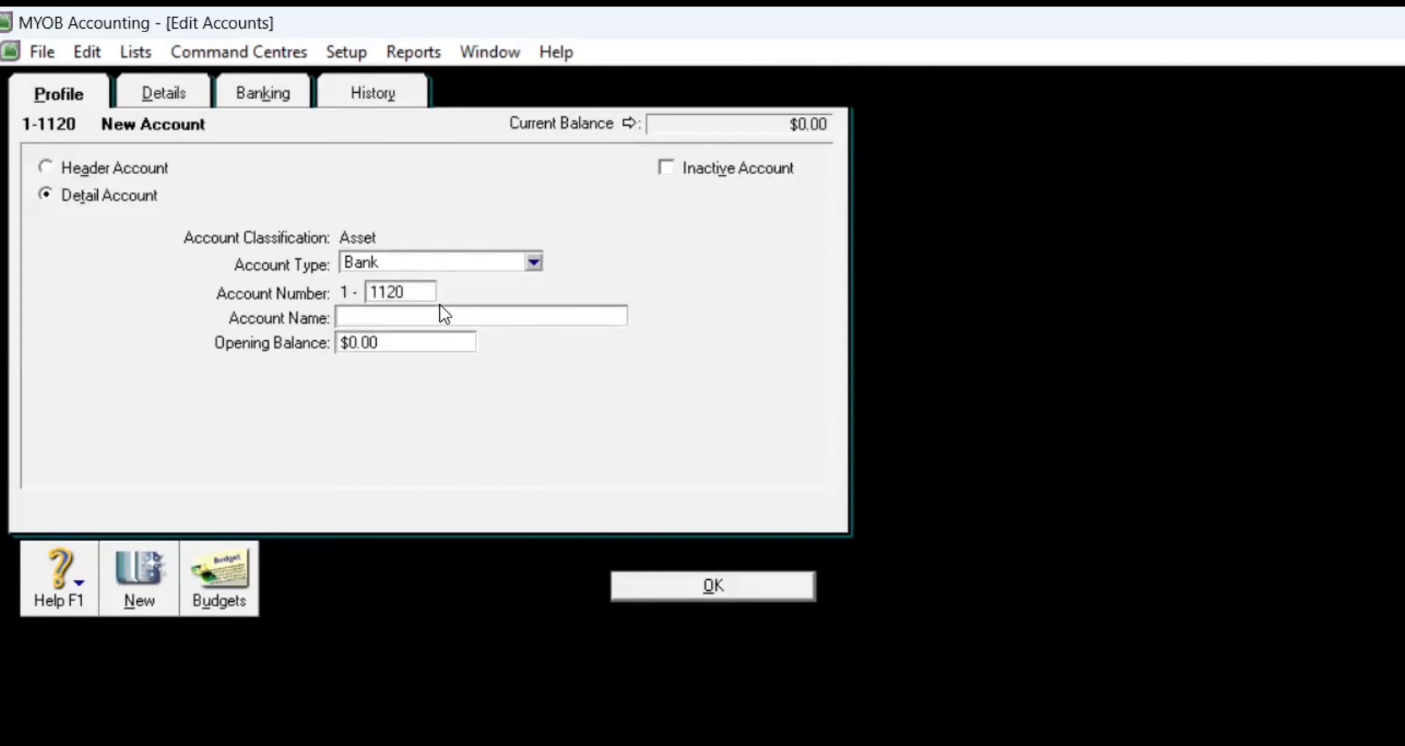
pyautogui.write('Petty Cas')
pyautogui.click(657, 590)
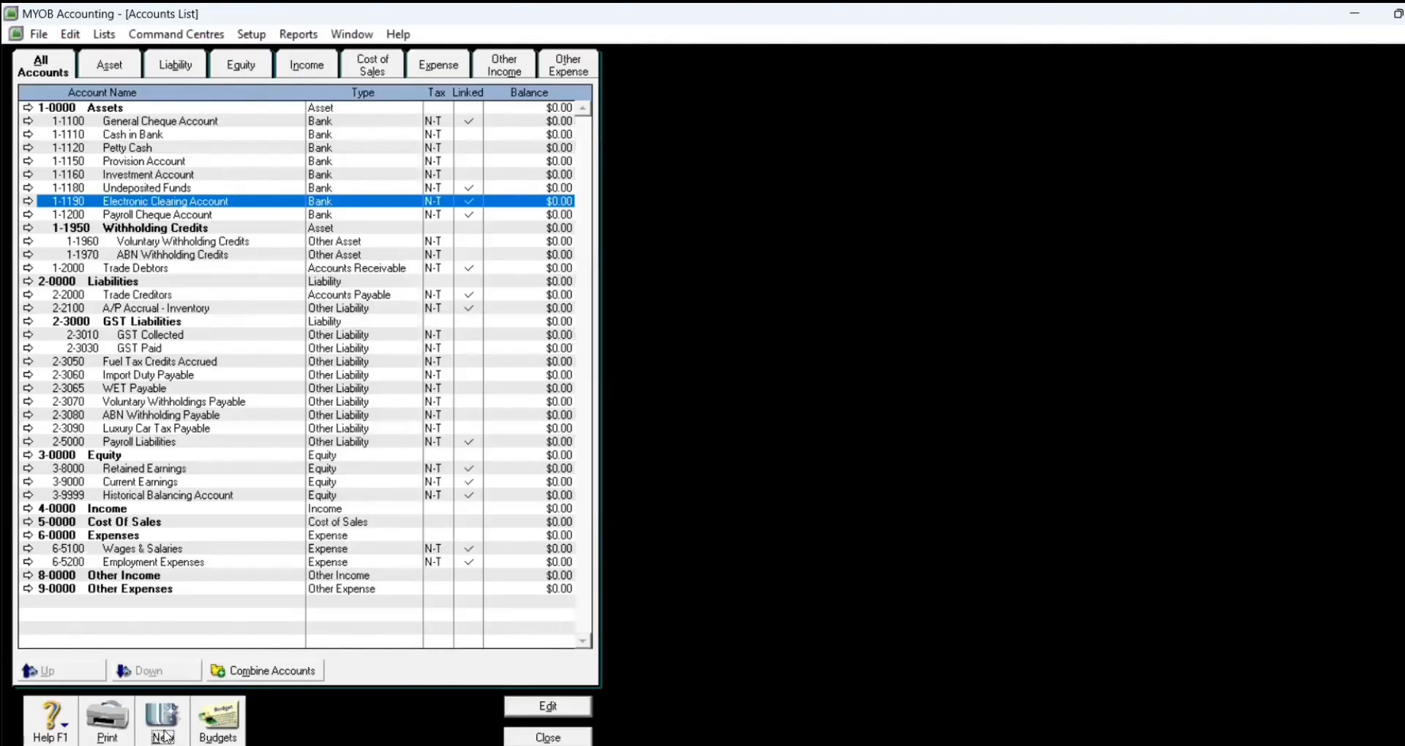
pyautogui.click(165, 734)
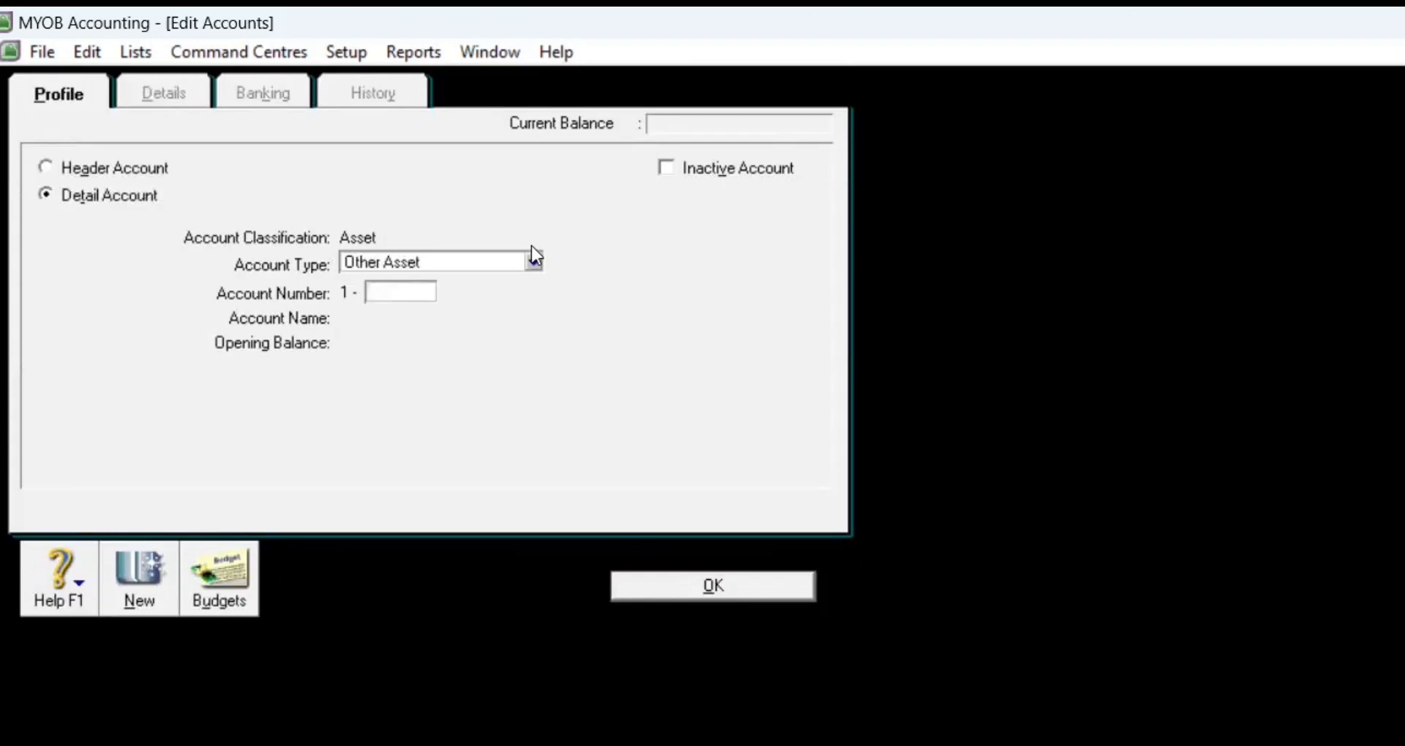
# Step: Add Accounts Receivable account 1-1210 named Account Receivable
pyautogui.click(534, 262)
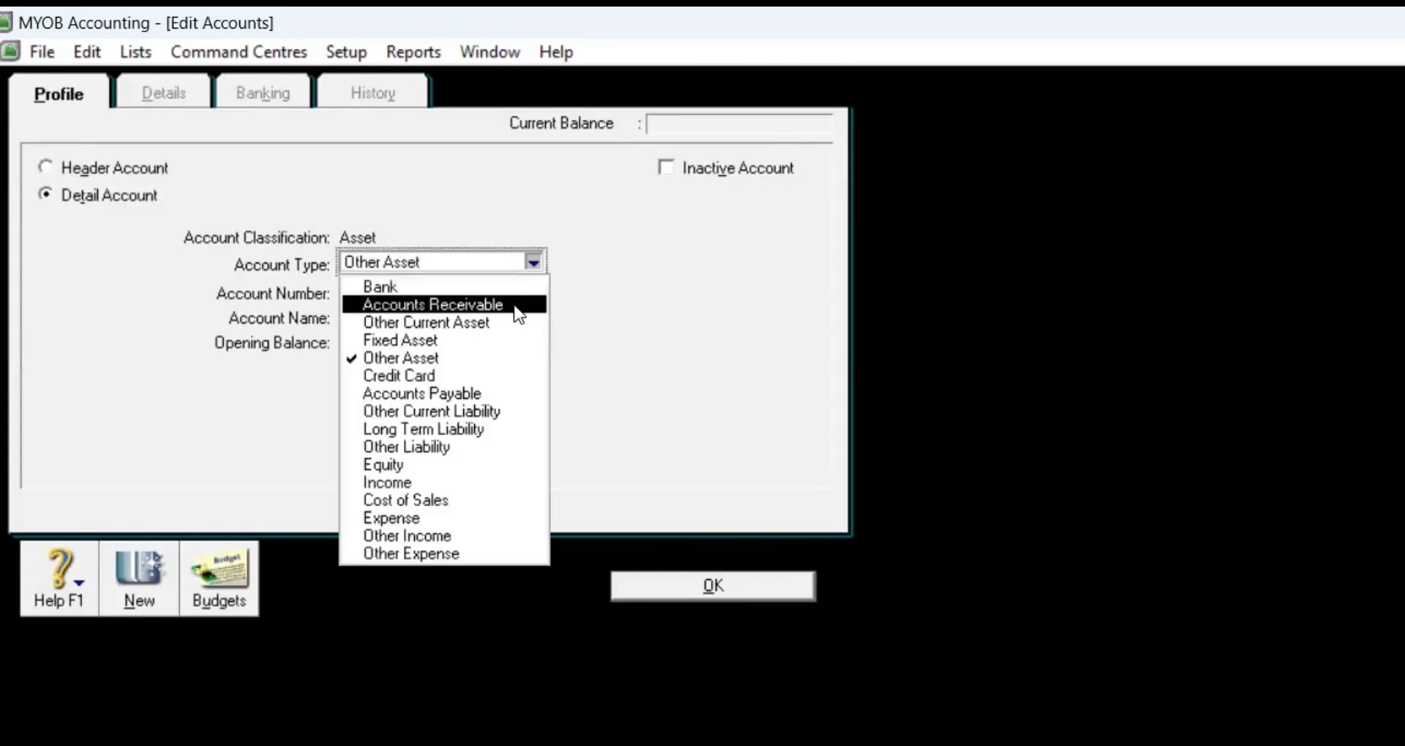
pyautogui.click(515, 306)
pyautogui.write('1210')
pyautogui.press('Tab')
pyautogui.press('BackSpace')
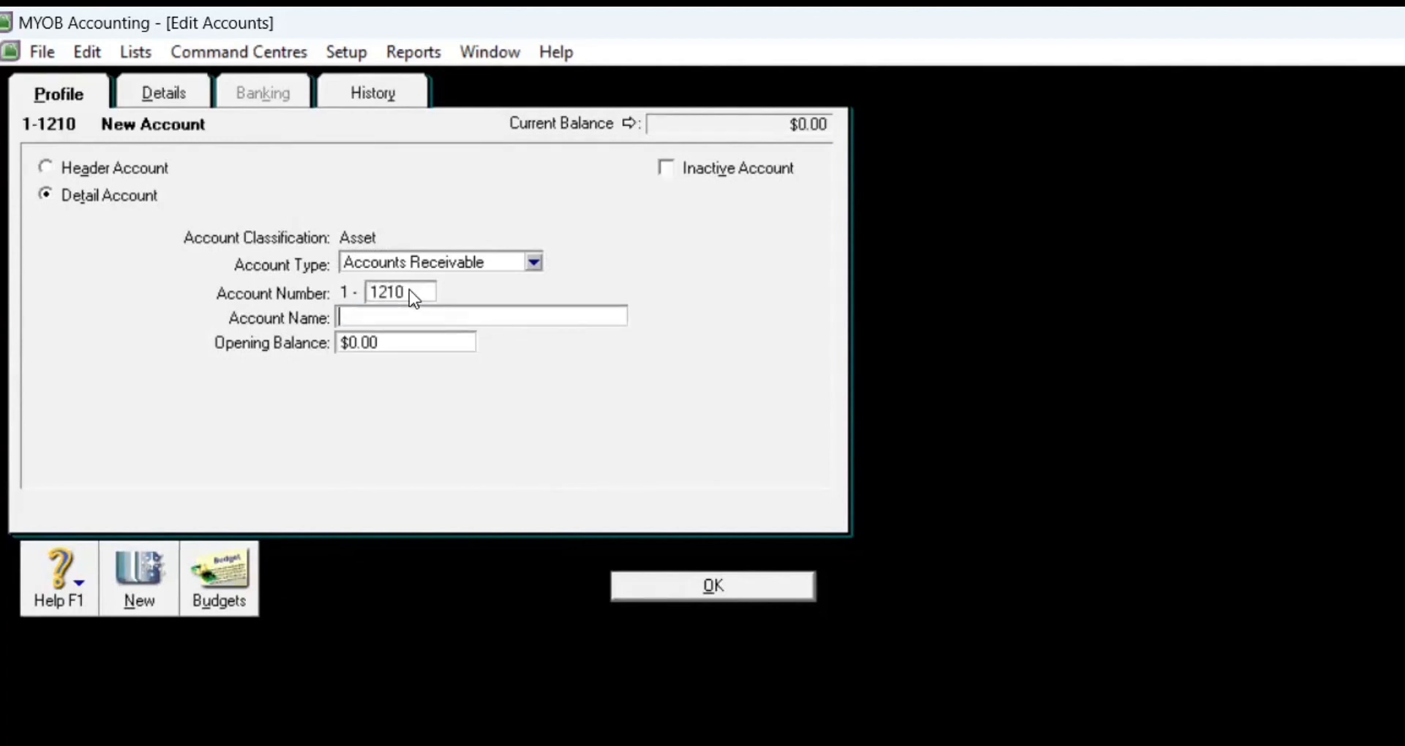
pyautogui.write('Account Receivable')
pyautogui.click(644, 591)
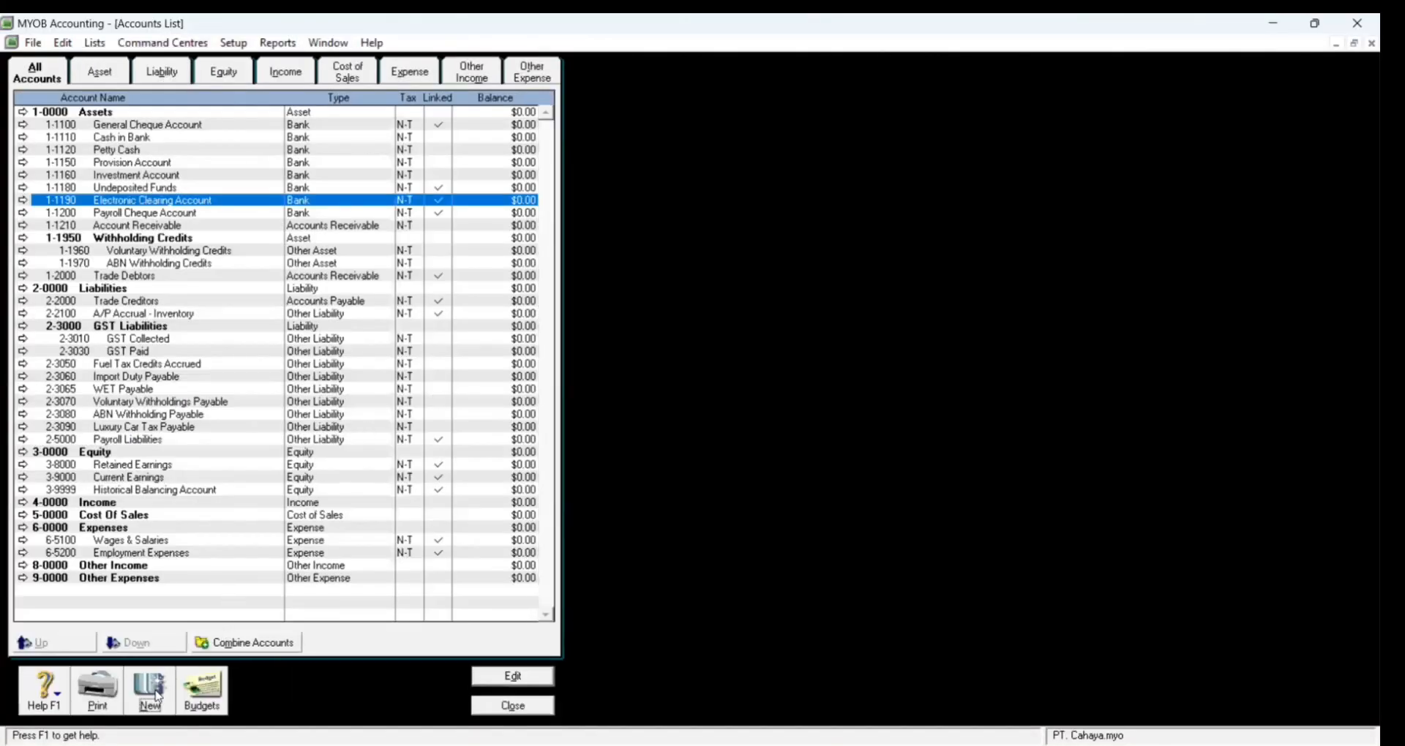
# Step: Create Other Current Asset account 1-1220 and name it Allowance for Doubtful Debt
pyautogui.click(154, 691)
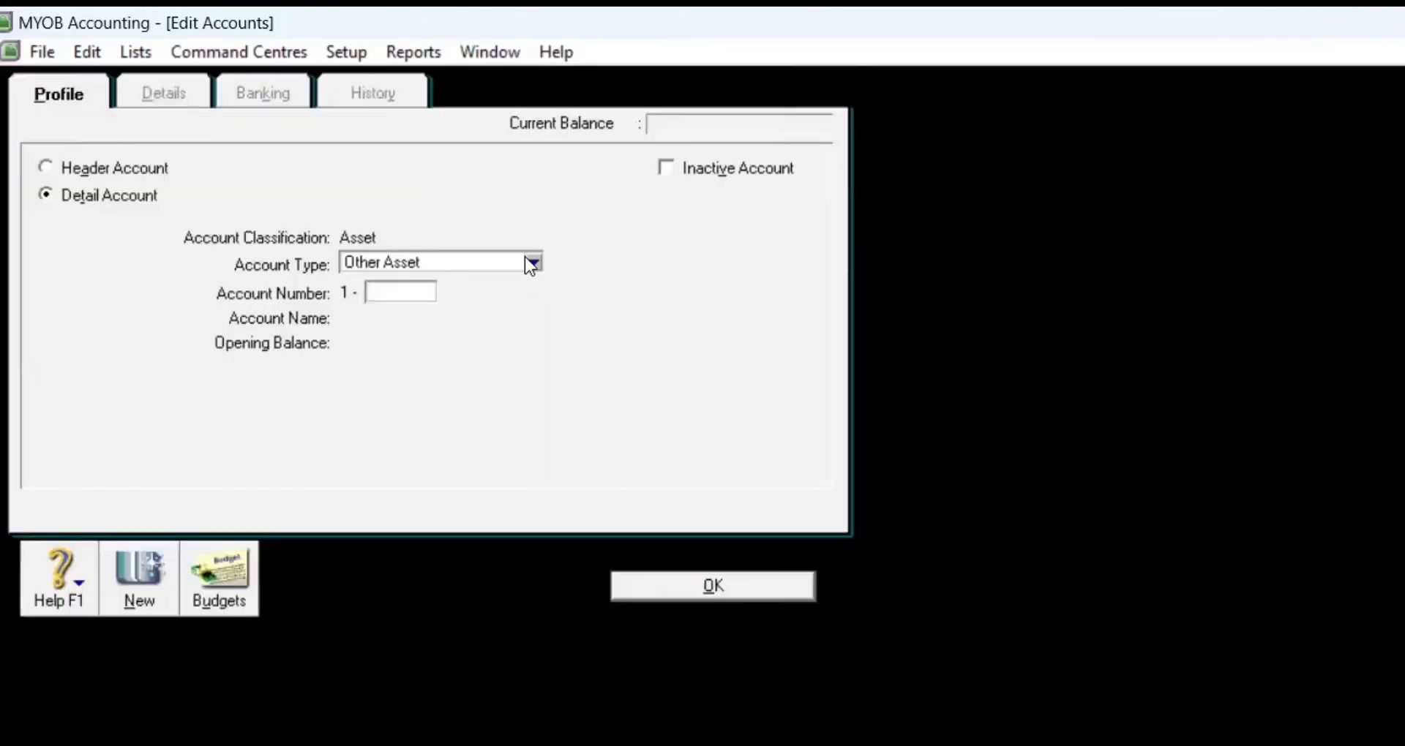
pyautogui.click(533, 261)
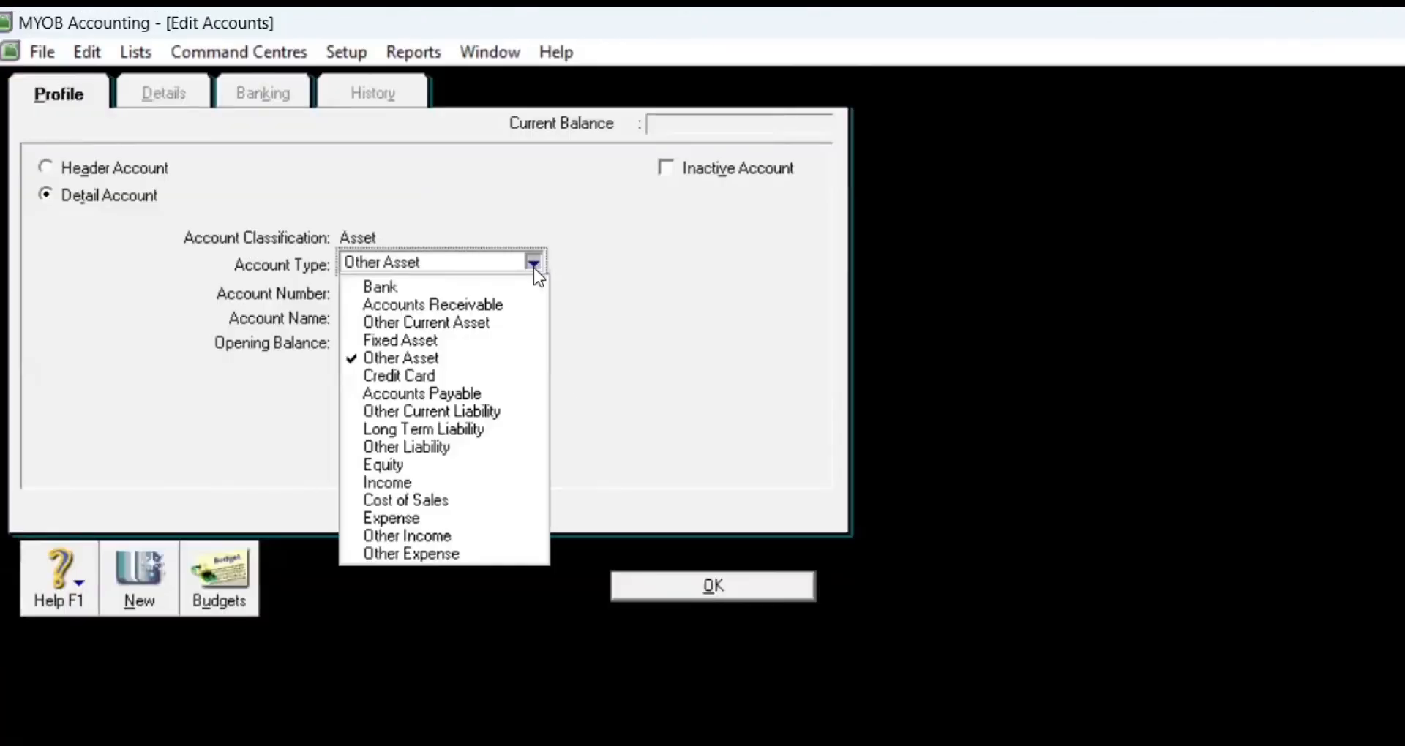
pyautogui.click(512, 325)
pyautogui.click(418, 292)
pyautogui.write('1220')
pyautogui.press('Tab')
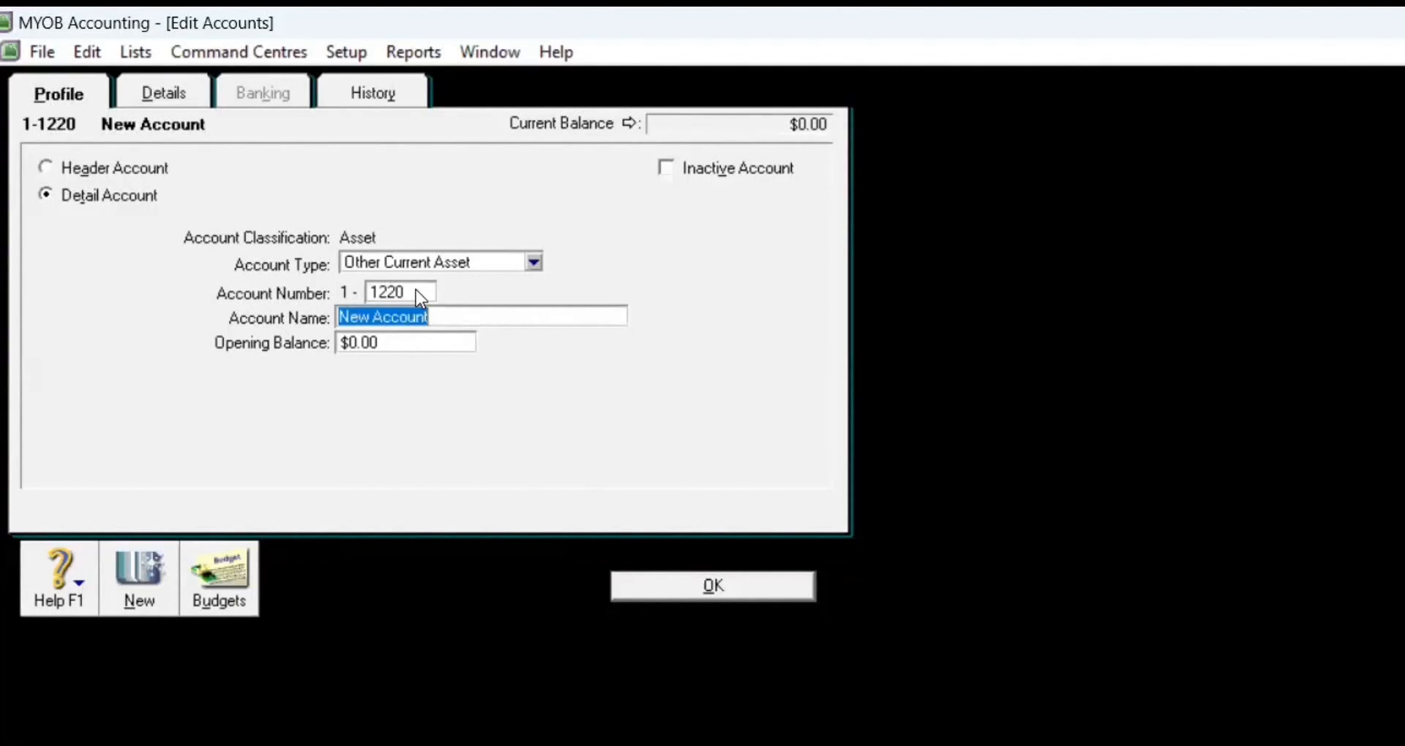
pyautogui.press('BackSpace')
pyautogui.write('Allowance fo')
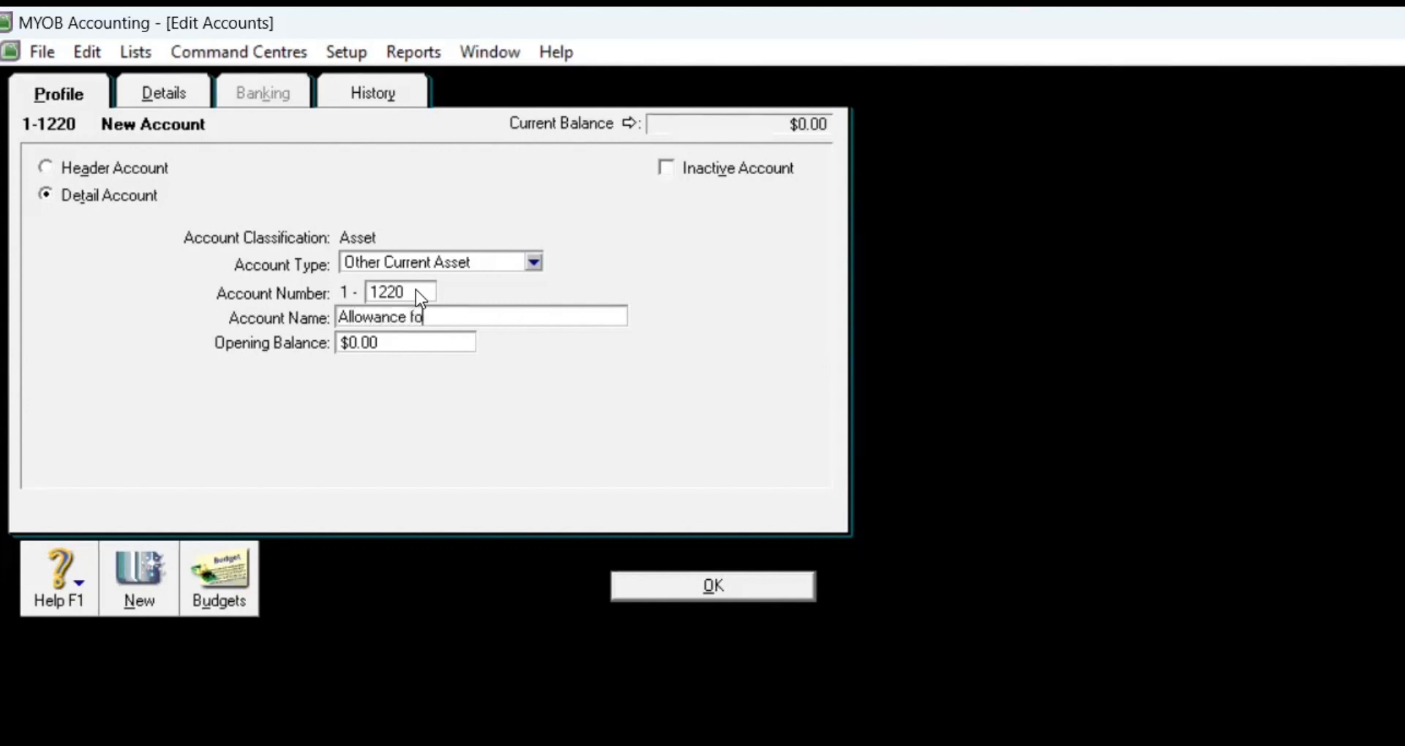
pyautogui.write('r Doubt')
pyautogui.write('ful De')
pyautogui.write('pt')
pyautogui.write('t')
# Step: Save Allowance for Doubtful Debt, then add the Merchandise Inventory and Prepaid Rent asset accounts
pyautogui.click(647, 577)
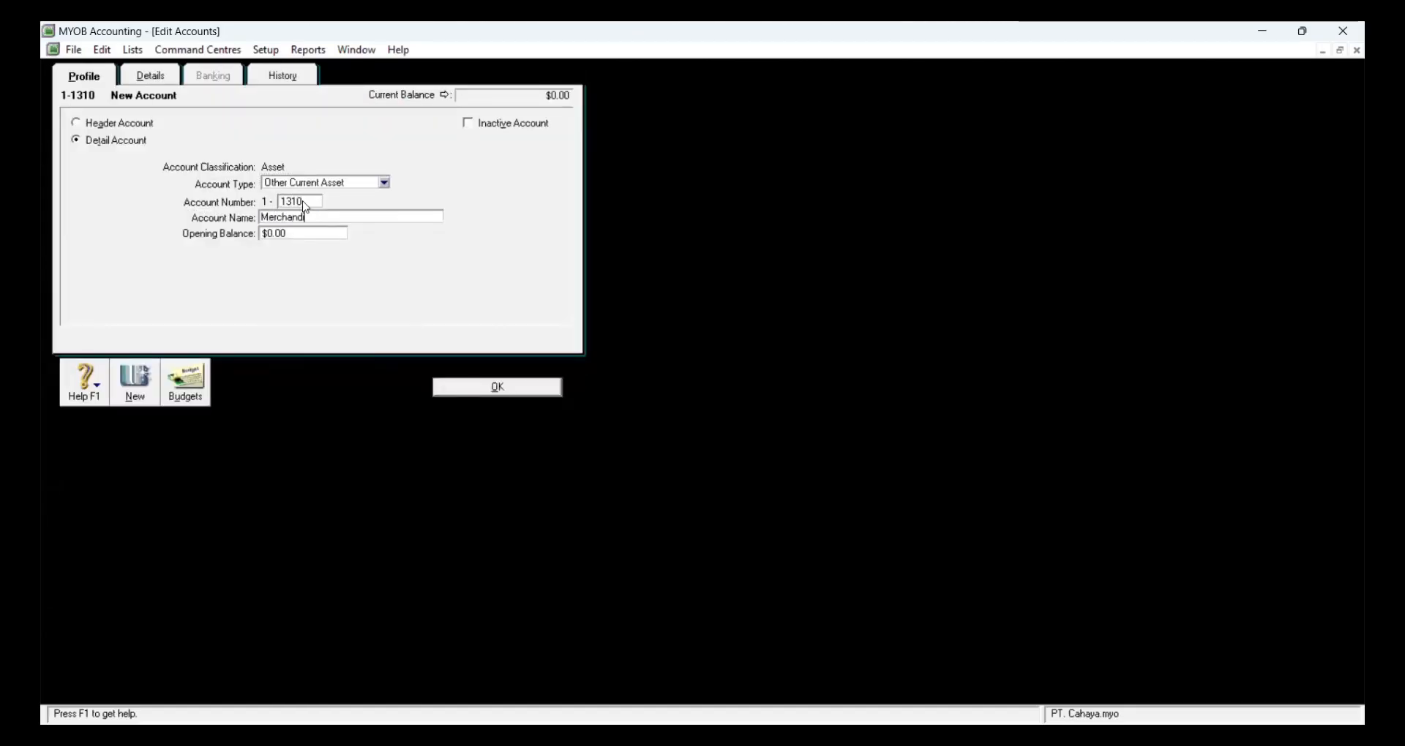
pyautogui.write('e Inventory')
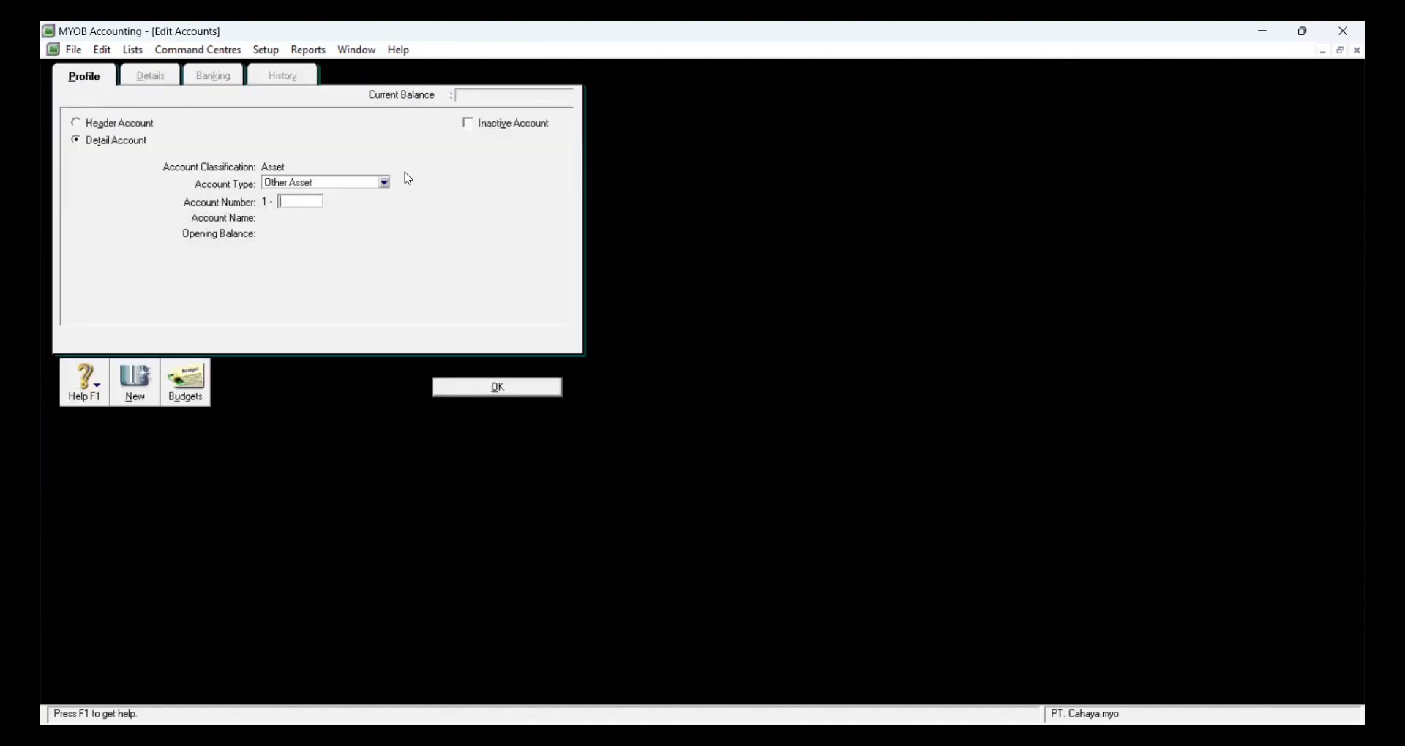
pyautogui.write('Prepaid Rent')
pyautogui.click(475, 386)
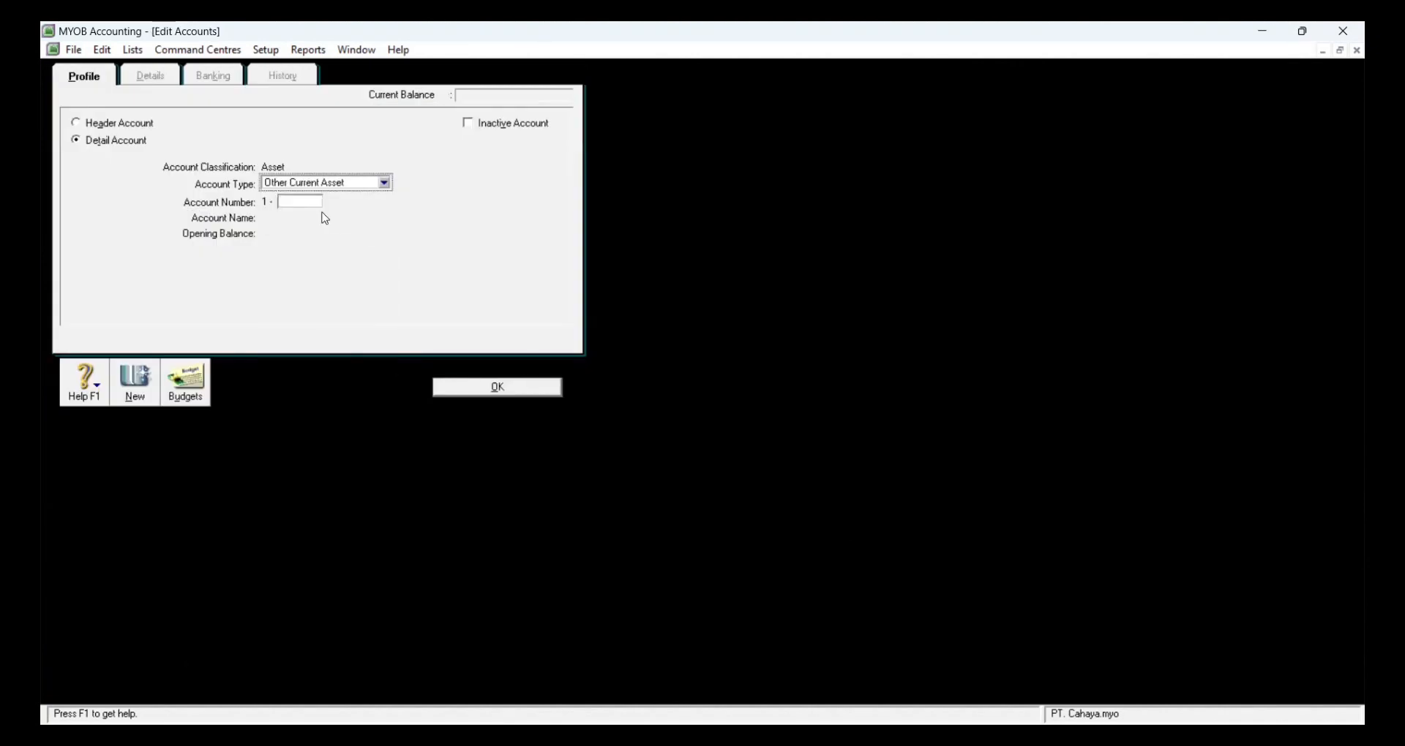
# Step: Add Stock Investment and the Fixed Asset Equipment Accum Dep, then begin an Accounts Payable account
pyautogui.write('Pr')
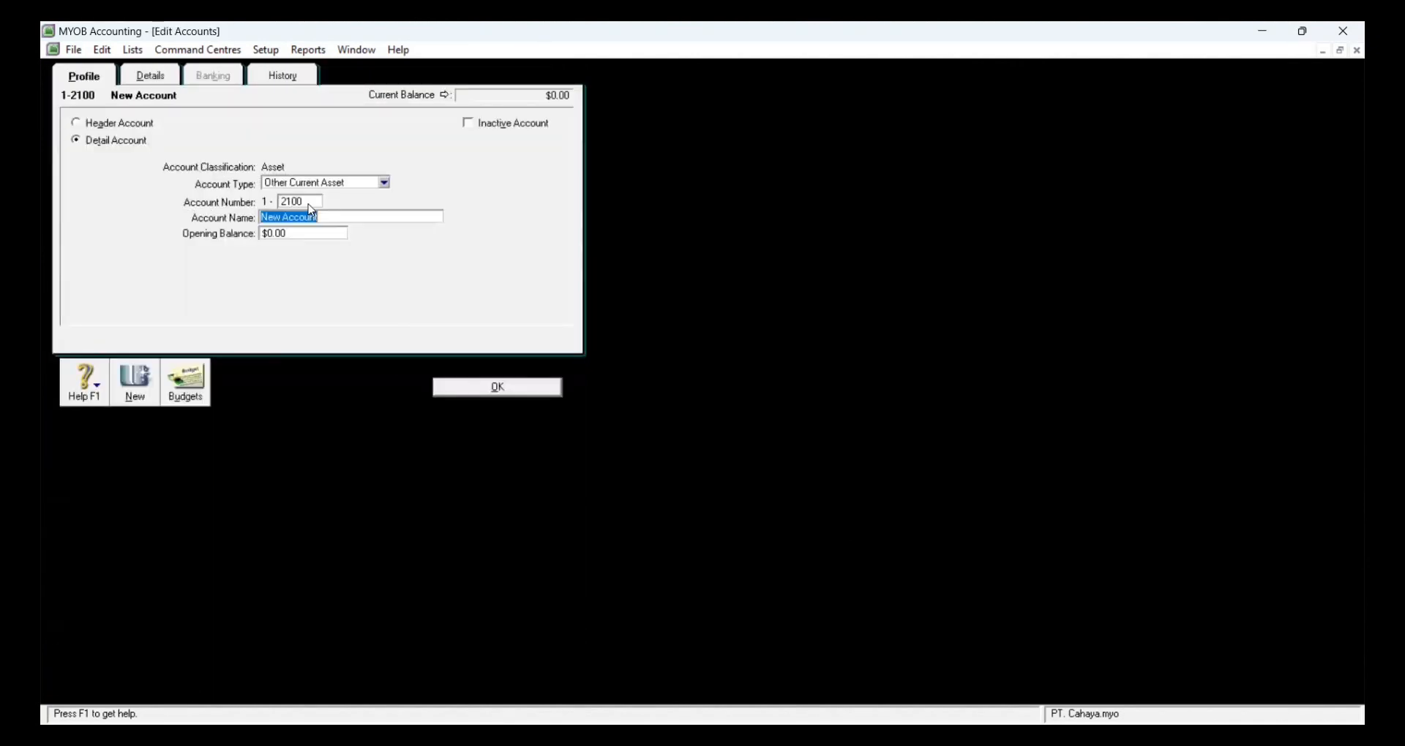
pyautogui.write('Stock Investment')
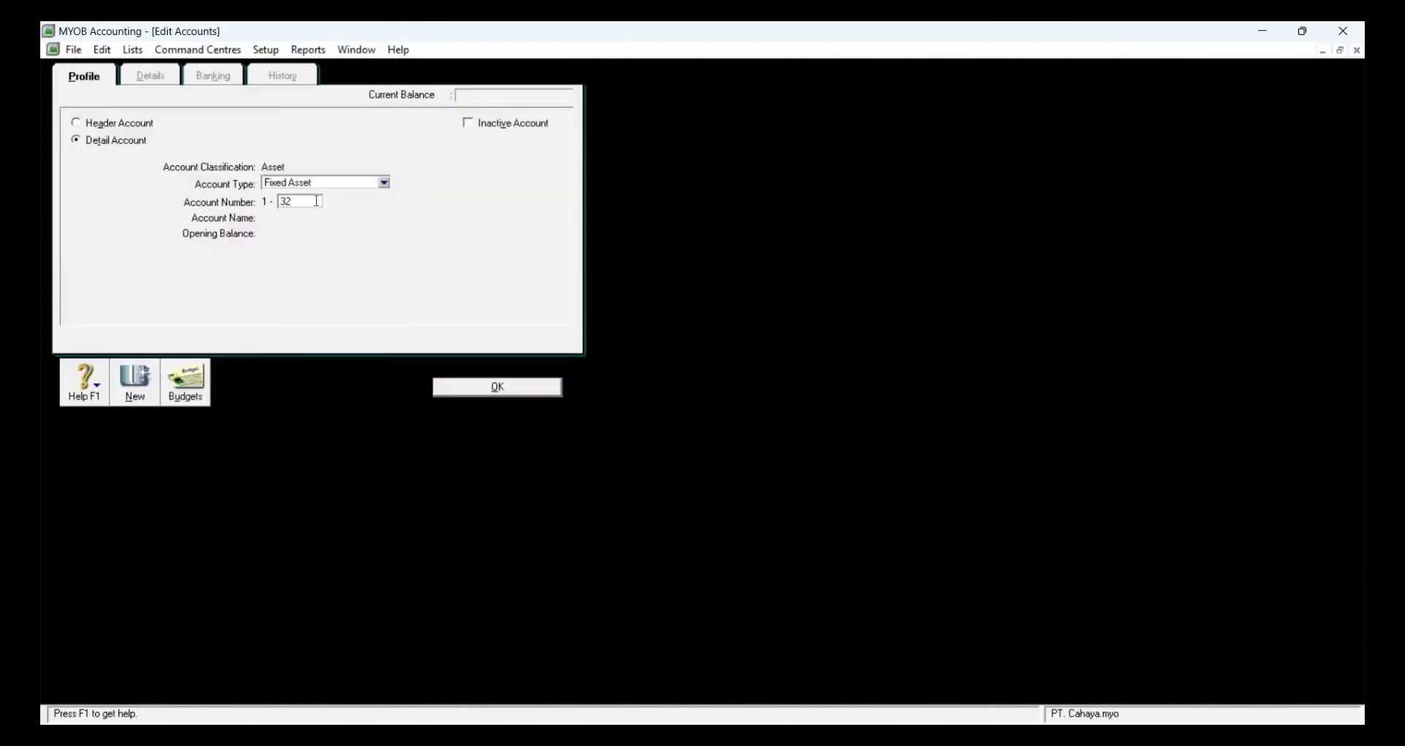
pyautogui.write('321')
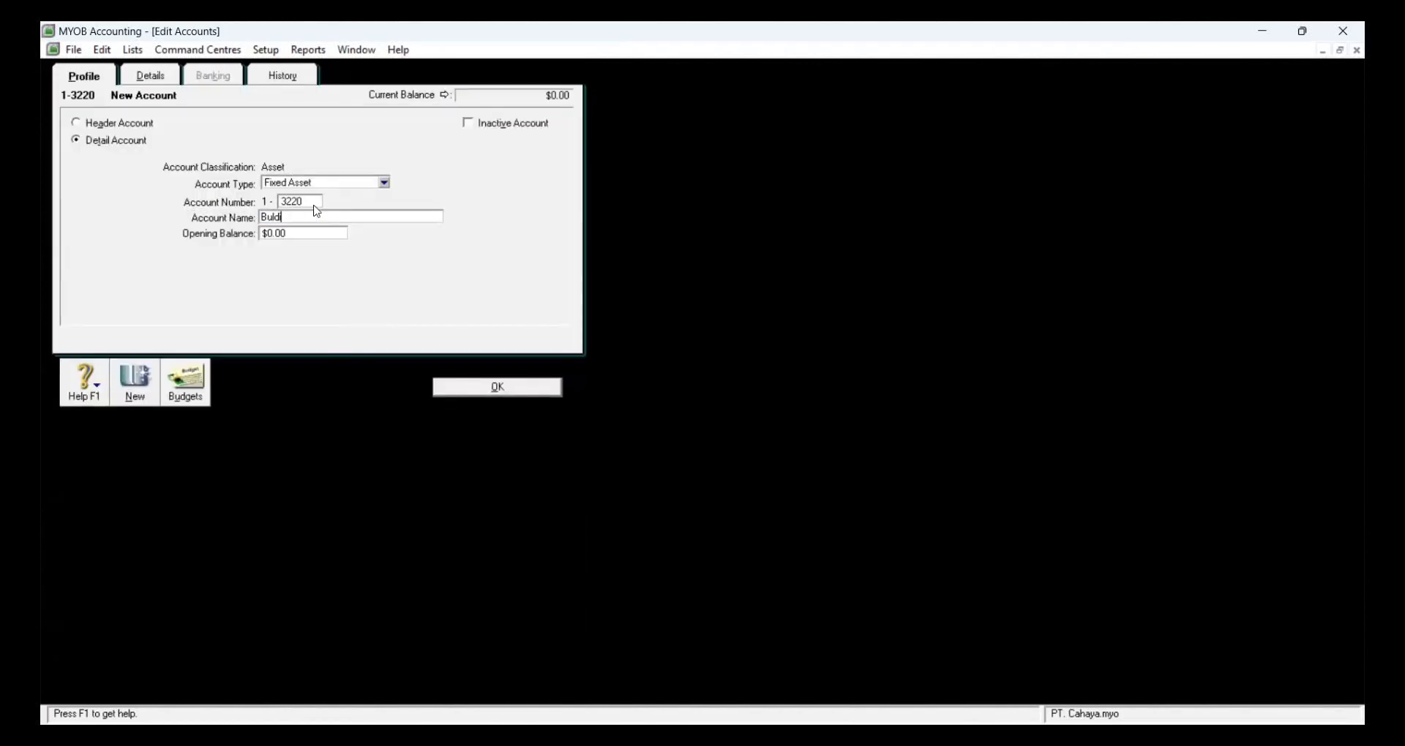
pyautogui.write('ing Accumulate')
pyautogui.click(383, 182)
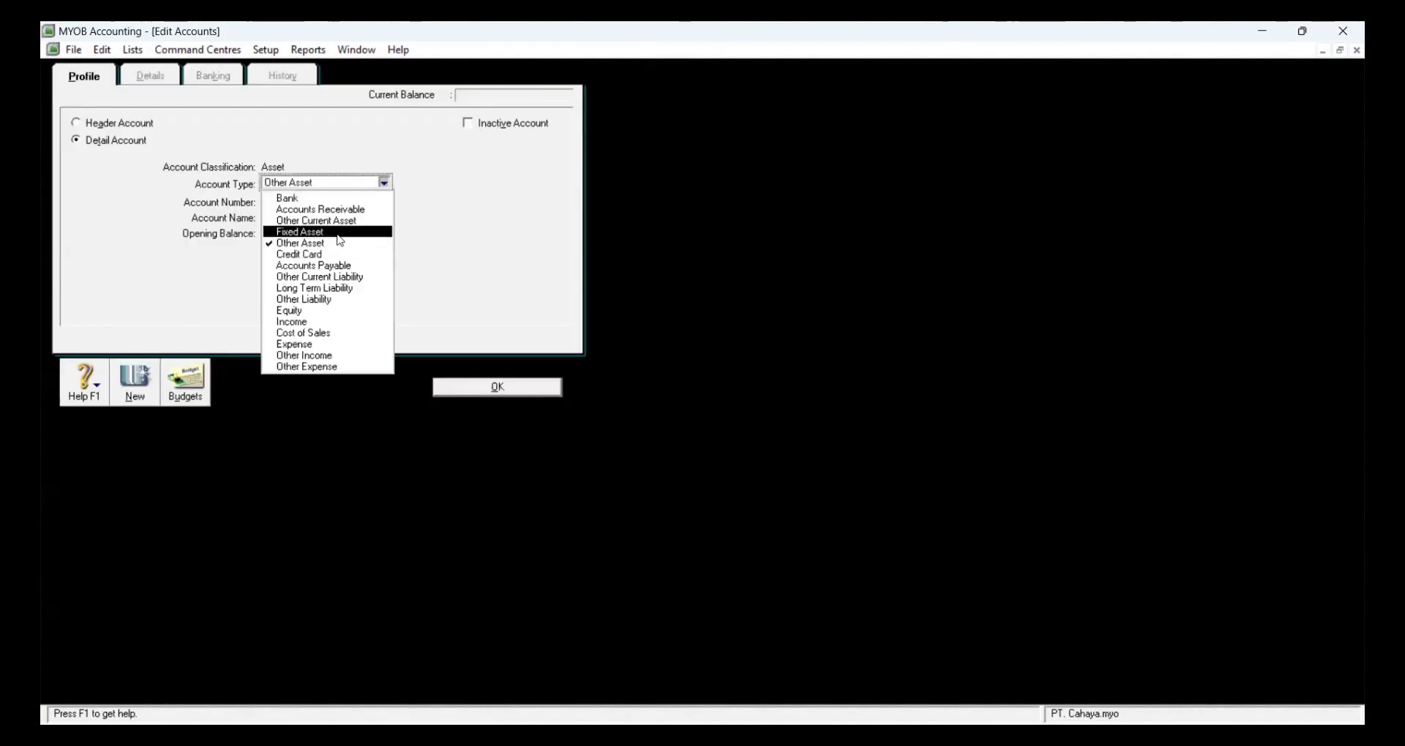
pyautogui.click(337, 232)
pyautogui.write('Equipment Accum Dept')
pyautogui.press('Tab')
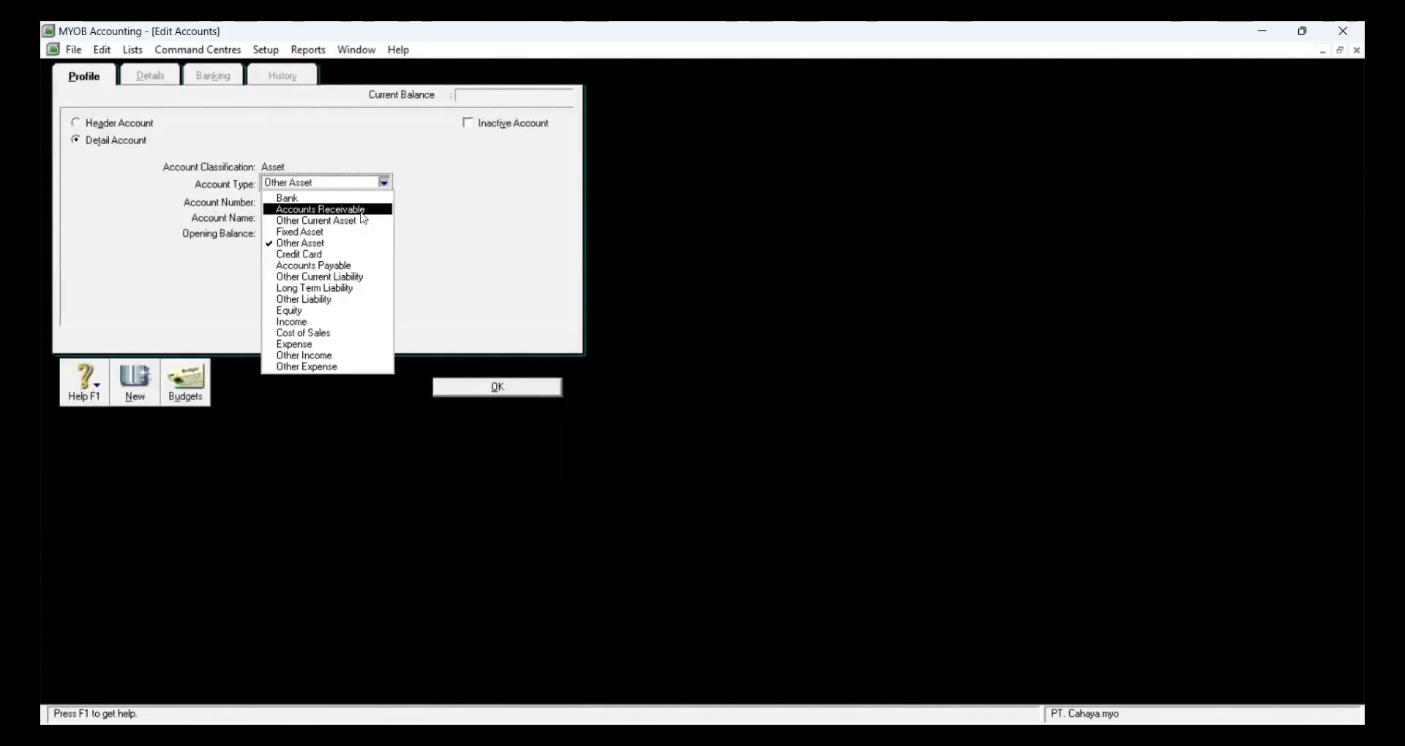
pyautogui.click(298, 272)
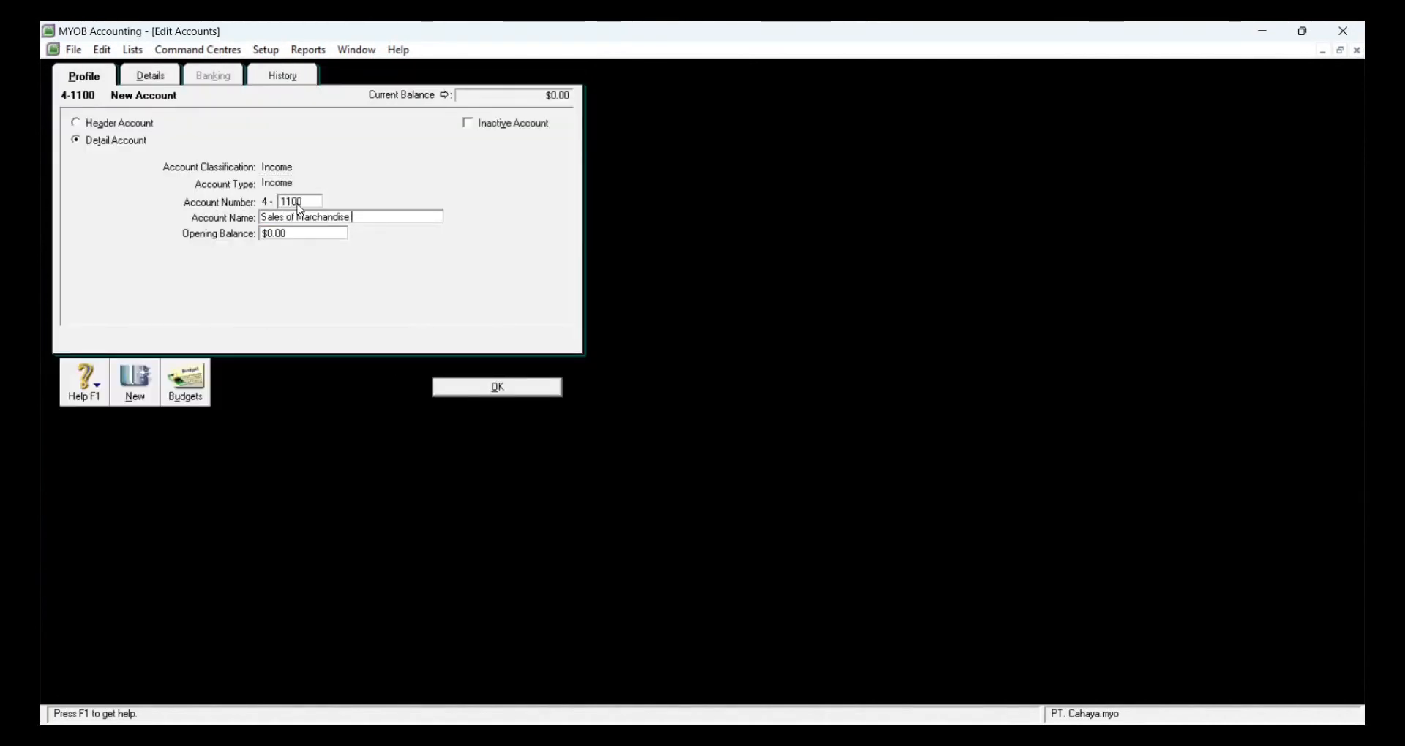
# Step: Add income accounts 4-2100, 4-2200 Late Fee Colected and 4-2300 Sales Discount
pyautogui.click(135, 383)
pyautogui.click(302, 203)
pyautogui.write('2100')
pyautogui.press('Tab')
pyautogui.click(498, 387)
pyautogui.click(185, 668)
pyautogui.click(311, 202)
pyautogui.write('2200')
pyautogui.press('Tab')
pyautogui.write('Late Fee Colected')
pyautogui.click(498, 387)
pyautogui.click(188, 669)
pyautogui.write('2300Sales Discount')
pyautogui.click(498, 387)
# Step: Add Cost of Sales account 1100 Cost of Goods Sold
pyautogui.click(176, 673)
pyautogui.click(384, 183)
pyautogui.click(313, 333)
pyautogui.write('1100')
pyautogui.press('Tab')
pyautogui.write('Cost of Goods Sold')
pyautogui.click(497, 387)
# Step: Add Cost of Sales accounts 2000 Freight and 2200 Purchase Discount
pyautogui.click(186, 669)
pyautogui.write('2000')
pyautogui.press('Tab')
pyautogui.write('Freight')
pyautogui.click(497, 387)
pyautogui.click(189, 672)
pyautogui.click(384, 183)
pyautogui.click(314, 333)
pyautogui.write('2200')
pyautogui.press('Tab')
pyautogui.write('Purchase Discount')
# Step: Add Expense accounts 6-1000 Advertising Expense and 6-1200 In store promotion
pyautogui.click(384, 183)
pyautogui.click(313, 344)
pyautogui.click(302, 203)
pyautogui.write('1000')
pyautogui.press('Tab')
pyautogui.write('Advertising Expense')
pyautogui.click(497, 387)
pyautogui.click(188, 670)
pyautogui.click(384, 183)
pyautogui.click(314, 344)
pyautogui.write('1200')
pyautogui.press('Tab')
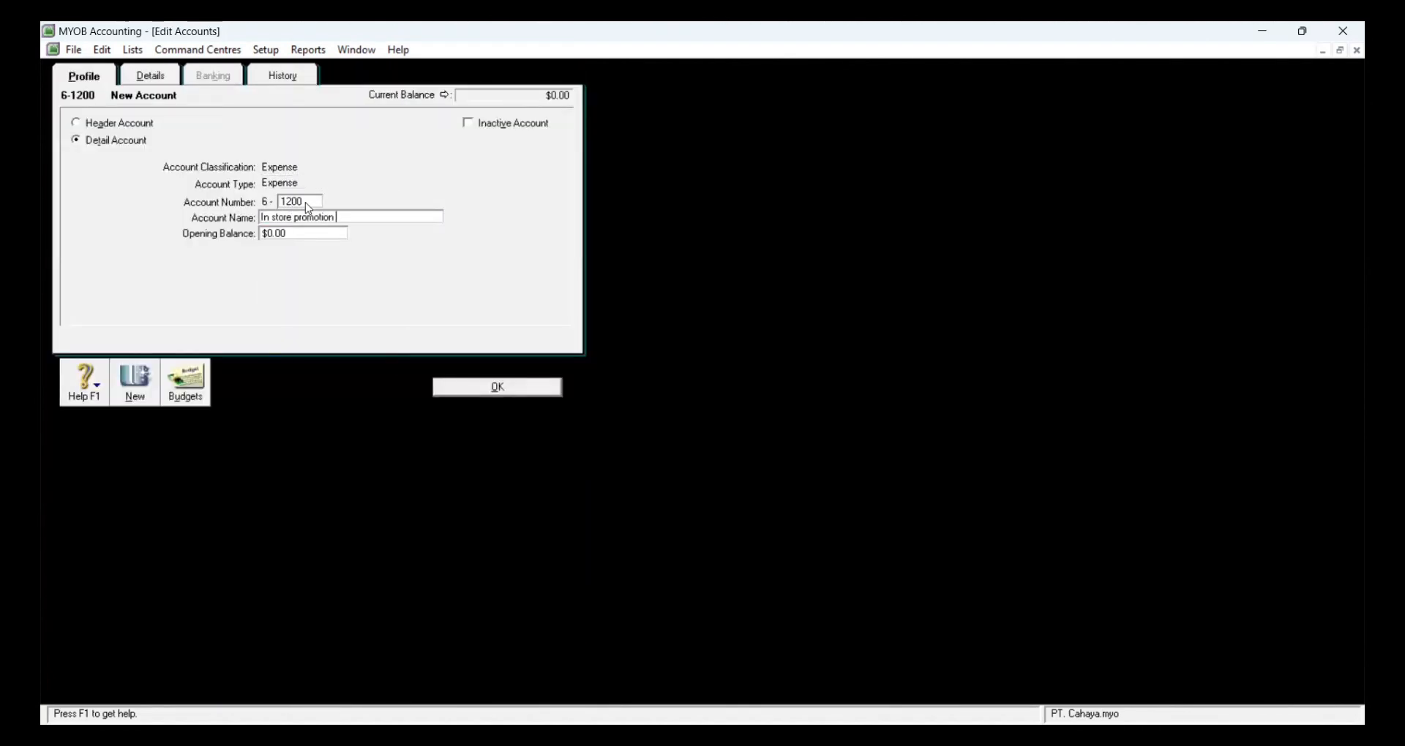
pyautogui.click(497, 387)
# Step: Add Expense account 6-1210 Utility Expense
pyautogui.scroll(6, 562, 439)
pyautogui.click(188, 670)
pyautogui.click(384, 183)
pyautogui.click(314, 344)
pyautogui.click(288, 204)
pyautogui.write('1210')
pyautogui.press('Tab')
pyautogui.write('Utility Expense')
pyautogui.click(498, 387)
# Step: Add Expense accounts 6-1220 Telephone Expense and 6-2300 Rent Expense
pyautogui.click(188, 671)
pyautogui.click(385, 183)
pyautogui.click(307, 343)
pyautogui.click(295, 204)
pyautogui.write('1220')
pyautogui.click(302, 203)
pyautogui.write('2300')
pyautogui.press('Tab')
pyautogui.write('Rent Expense')
pyautogui.click(498, 387)
# Step: Add Expense accounts Supplies Expense and 6-2500 Maintenance and Repair Expense
pyautogui.click(192, 673)
pyautogui.click(384, 182)
pyautogui.click(317, 344)
pyautogui.click(196, 677)
pyautogui.click(384, 182)
pyautogui.click(316, 344)
pyautogui.click(301, 203)
pyautogui.write('2500')
pyautogui.press('Tab')
pyautogui.write('Maintenance and Repair Expense')
pyautogui.click(497, 387)
# Step: Add Expense account 6-2600 Bad Dept Expense
pyautogui.click(194, 673)
pyautogui.click(384, 183)
pyautogui.click(311, 344)
pyautogui.click(292, 204)
pyautogui.write('2600Bad Dept Expense')
pyautogui.click(497, 387)
# Step: Add Expense accounts 6-2700 and 6-2800 Insurance Expense
pyautogui.click(194, 673)
pyautogui.click(384, 182)
pyautogui.click(336, 344)
pyautogui.click(314, 204)
pyautogui.write('27002800')
pyautogui.press('Tab')
pyautogui.write('Insurance Expense')
pyautogui.click(497, 387)
# Step: Add the Late Fee Expense account as an Expense
pyautogui.click(194, 673)
pyautogui.click(384, 182)
pyautogui.click(315, 344)
pyautogui.click(290, 204)
pyautogui.click(498, 387)
# Step: Add Other Income account 3000 Interest Revenue
pyautogui.click(194, 673)
pyautogui.click(384, 183)
pyautogui.click(314, 344)
pyautogui.click(295, 204)
pyautogui.write('3000')
pyautogui.press('Tab')
pyautogui.write('Freight ExpenseInterest Revenue')
pyautogui.click(497, 387)
# Step: Add Other Income account 2000 Dividend
pyautogui.click(187, 673)
pyautogui.click(384, 183)
pyautogui.click(314, 356)
pyautogui.click(299, 204)
pyautogui.write('2000')
pyautogui.press('Tab')
pyautogui.click(182, 673)
# Step: Add Other Expense accounts 1000 Interest Expense and Bank Service Charge
pyautogui.click(384, 183)
pyautogui.click(344, 367)
pyautogui.click(304, 204)
pyautogui.write('1000')
pyautogui.press('Tab')
pyautogui.write('Interest Expense')
pyautogui.click(498, 387)
pyautogui.write('Bank Service Charge')
pyautogui.click(497, 387)
# Step: Add Other Expense accounts 3000 and 4000 Gain/loss Sales Vehicle, then return to the Accounts List
pyautogui.click(183, 673)
pyautogui.click(384, 183)
pyautogui.click(341, 368)
pyautogui.click(308, 204)
pyautogui.write('3000')
pyautogui.press('Tab')
pyautogui.click(384, 183)
pyautogui.click(340, 367)
pyautogui.click(304, 204)
pyautogui.write('4000')
pyautogui.press('Tab')
pyautogui.write('Gain/loss Sales Vehicle')
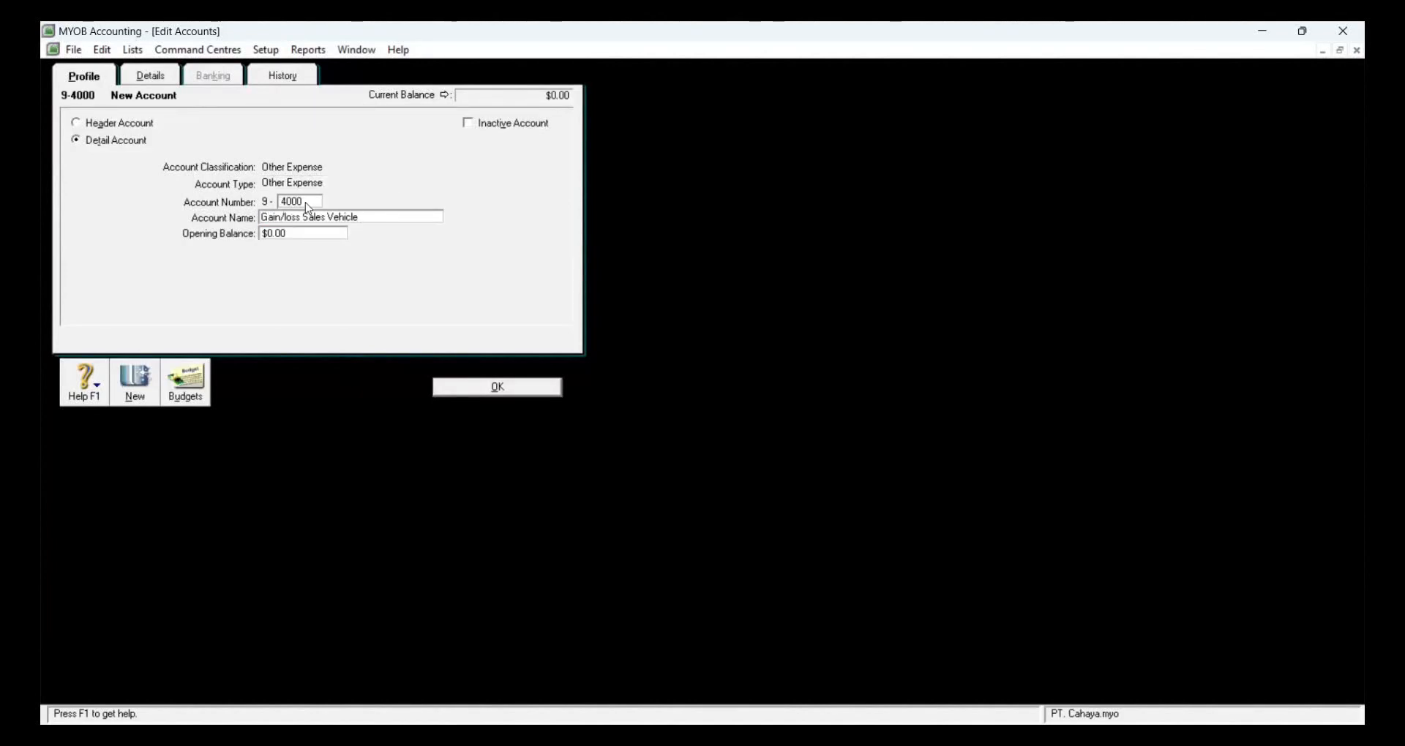
pyautogui.click(498, 387)
pyautogui.click(534, 686)
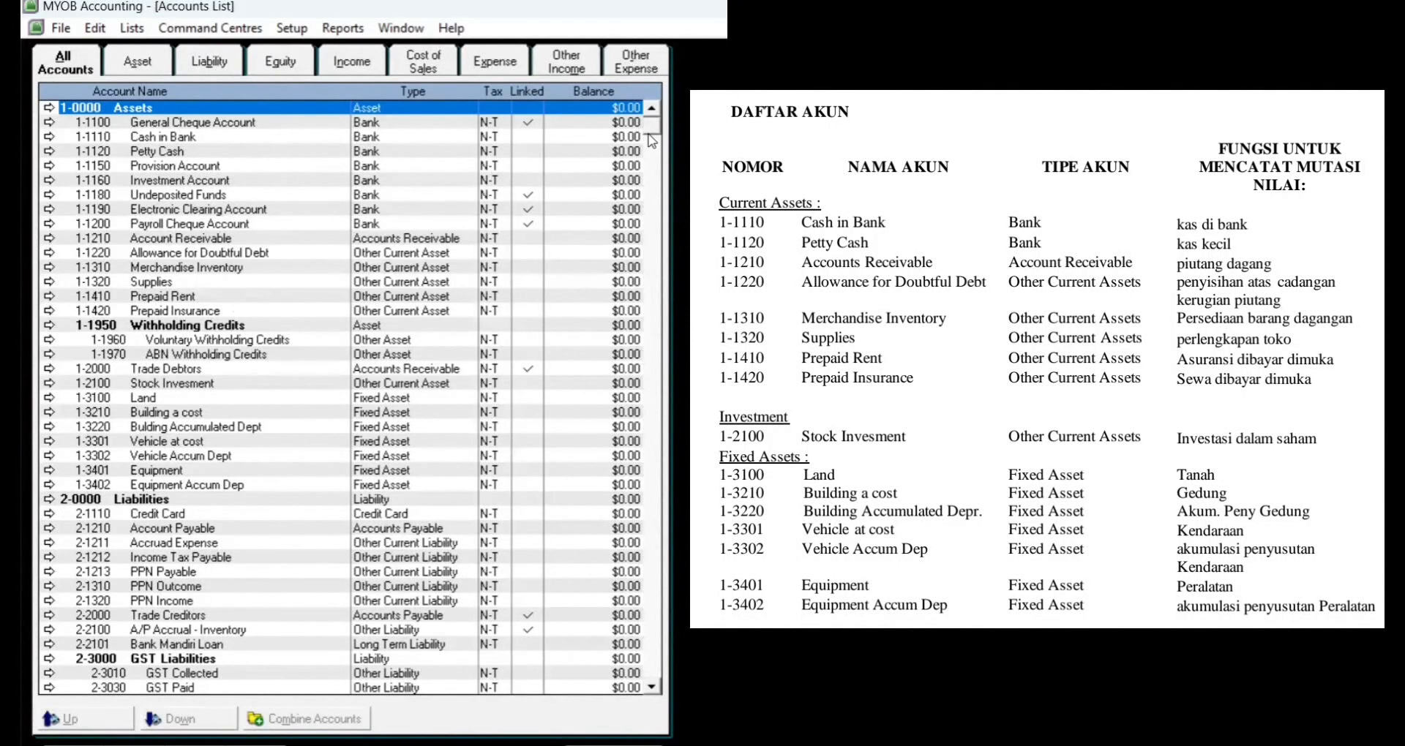
# Step: Scroll through the Accounts List to compare it with the DAFTAR AKUN reference
pyautogui.moveTo(650, 131); pyautogui.dragTo(651, 700)
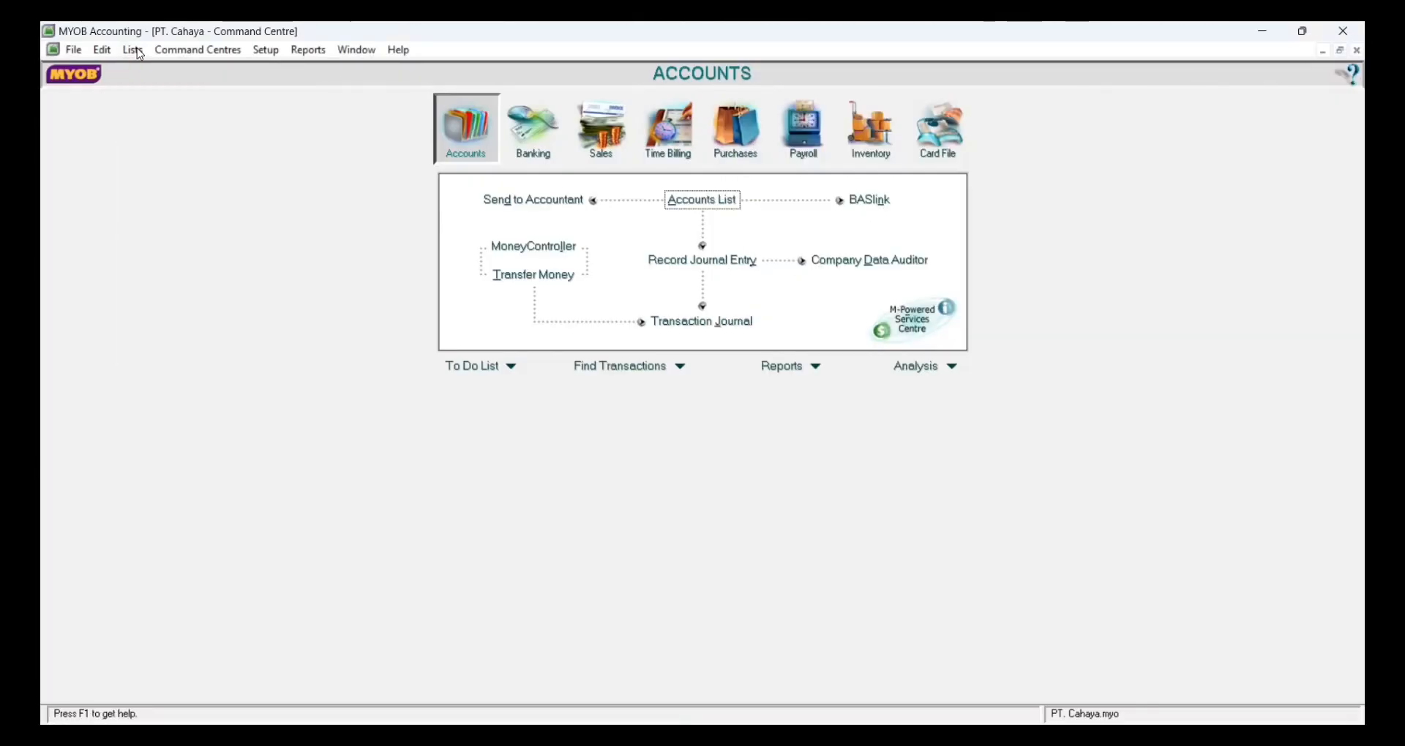
# Step: Bring up the Tax Codes list from the Lists menu
pyautogui.click(137, 51)
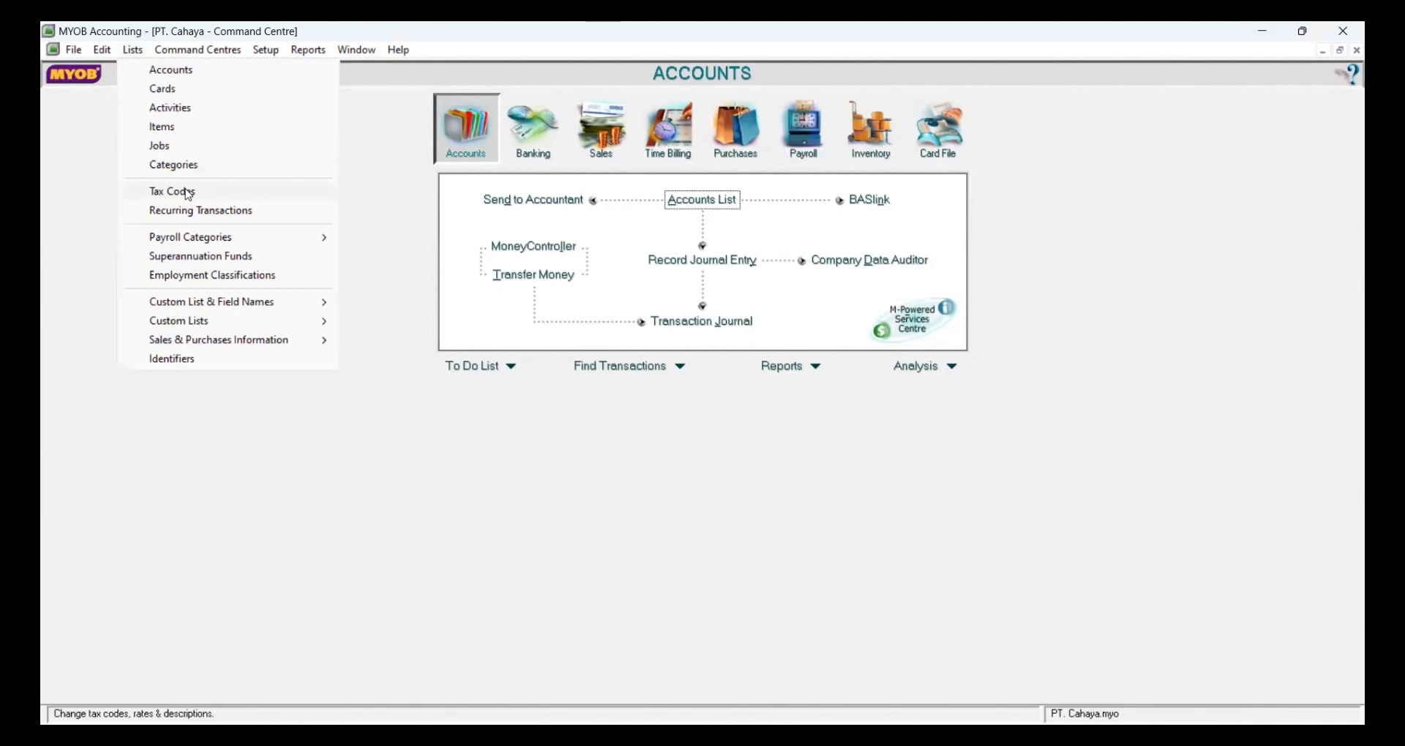
pyautogui.click(173, 191)
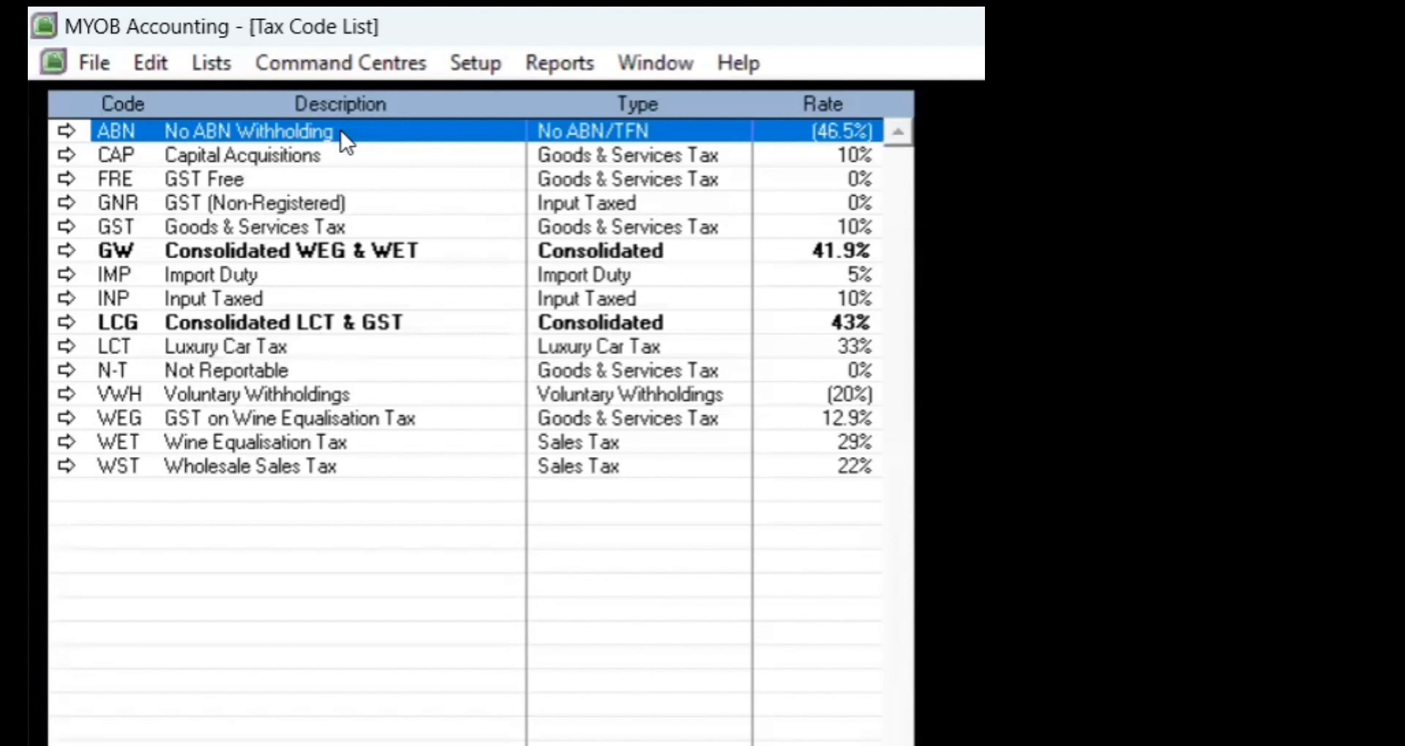
# Step: Delete the ABN, CAP, FRE, GNR and GW tax codes from the Tax Code List
pyautogui.rightClick(362, 157)
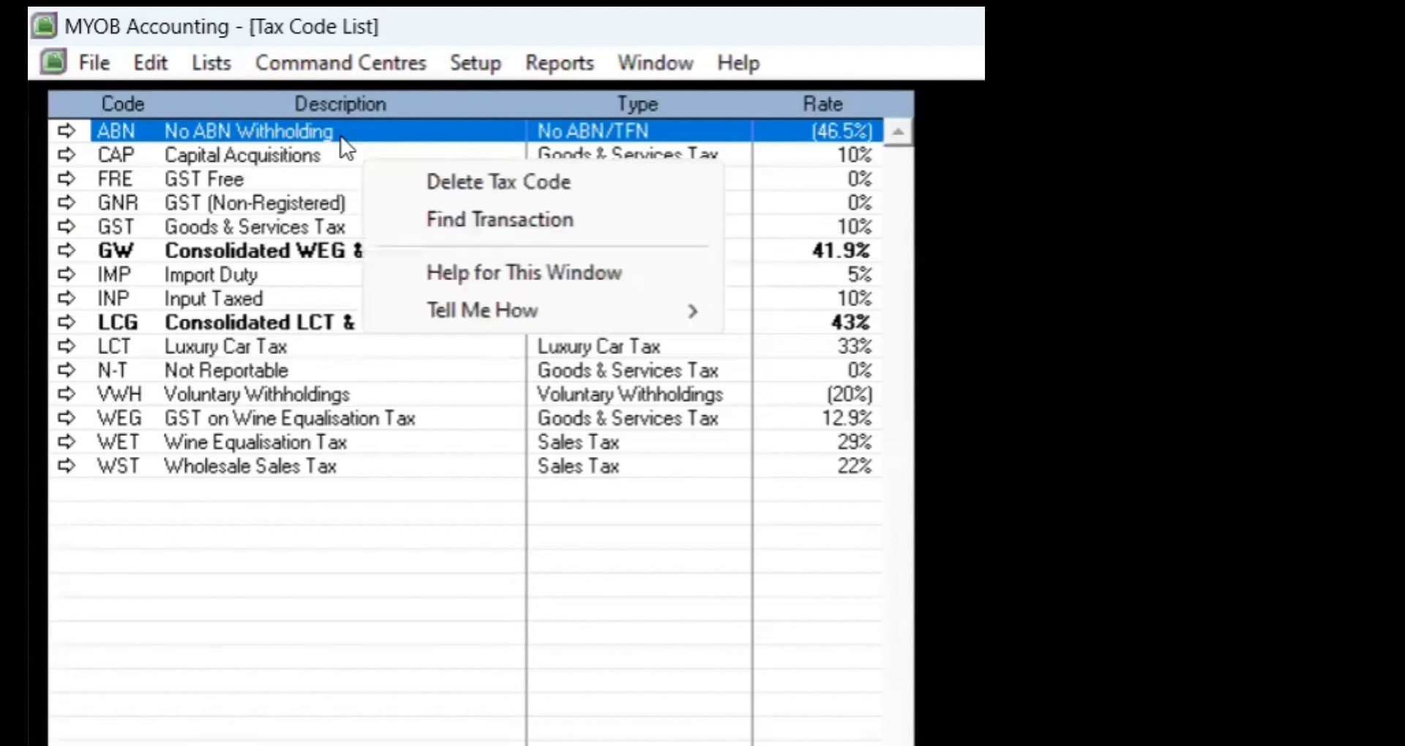
pyautogui.click(424, 182)
pyautogui.click(427, 177)
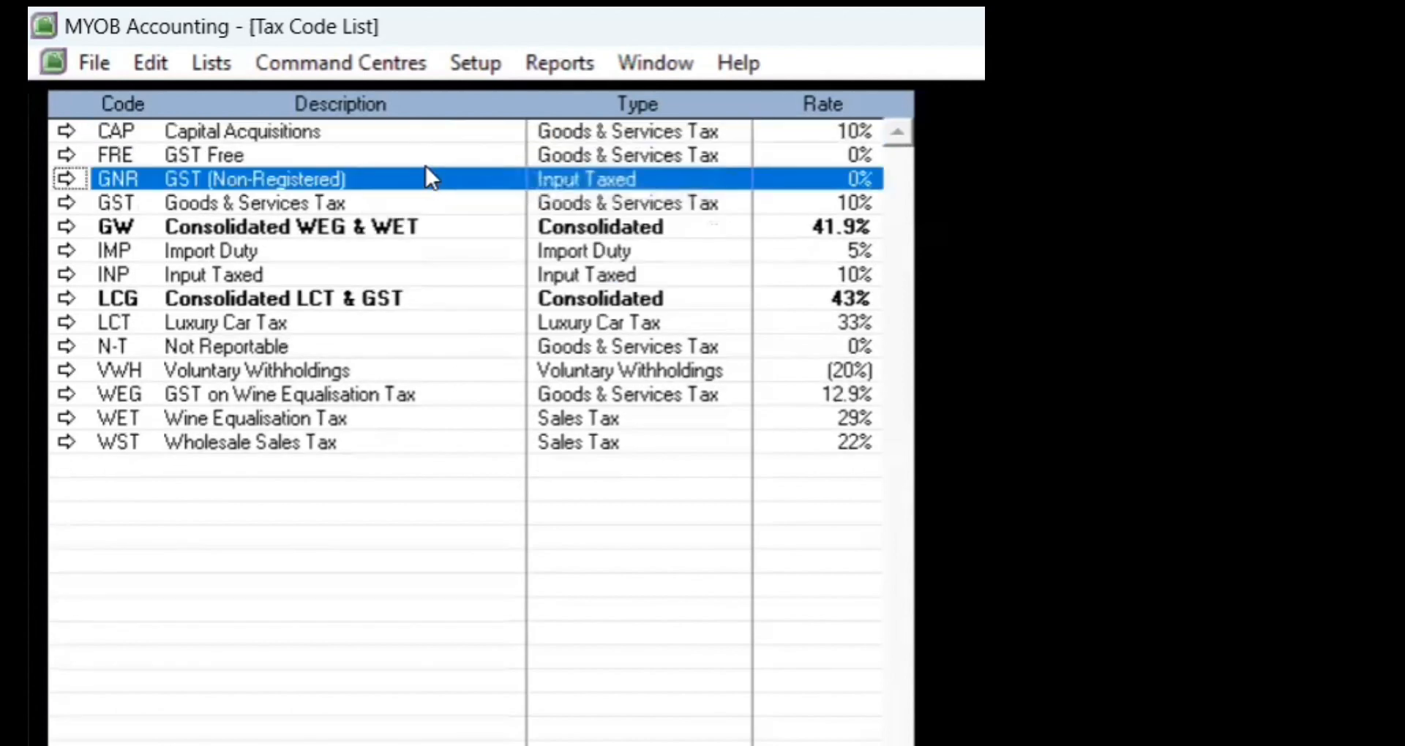
pyautogui.click(407, 130)
pyautogui.rightClick(407, 129)
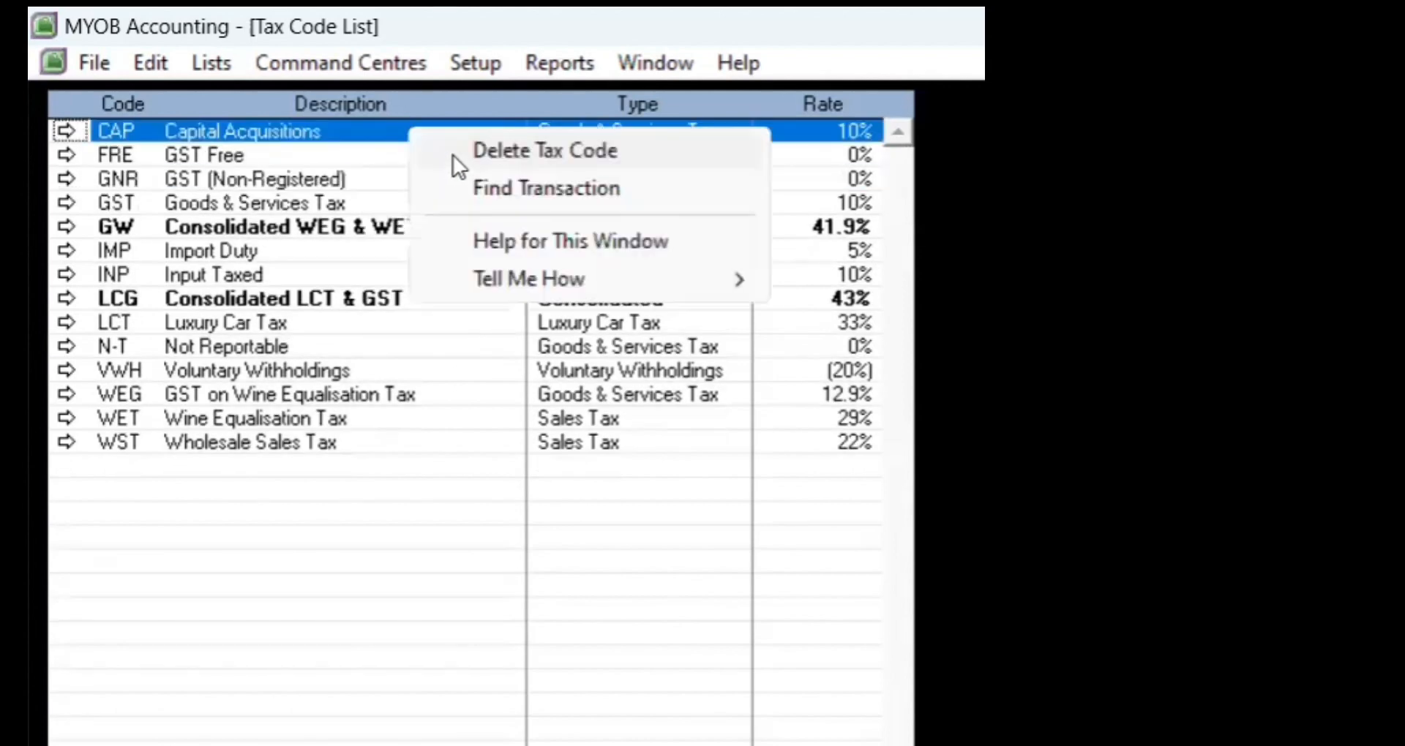
pyautogui.click(452, 149)
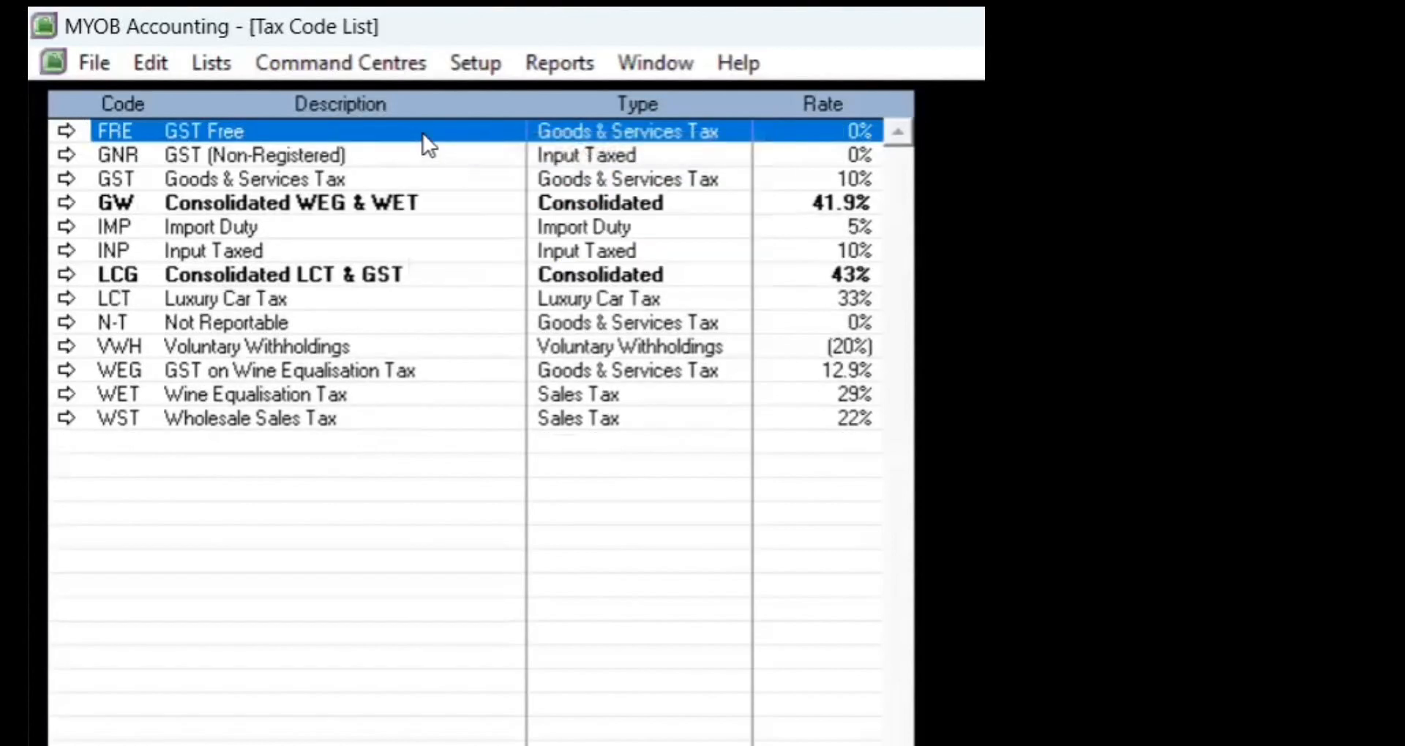
pyautogui.rightClick(424, 133)
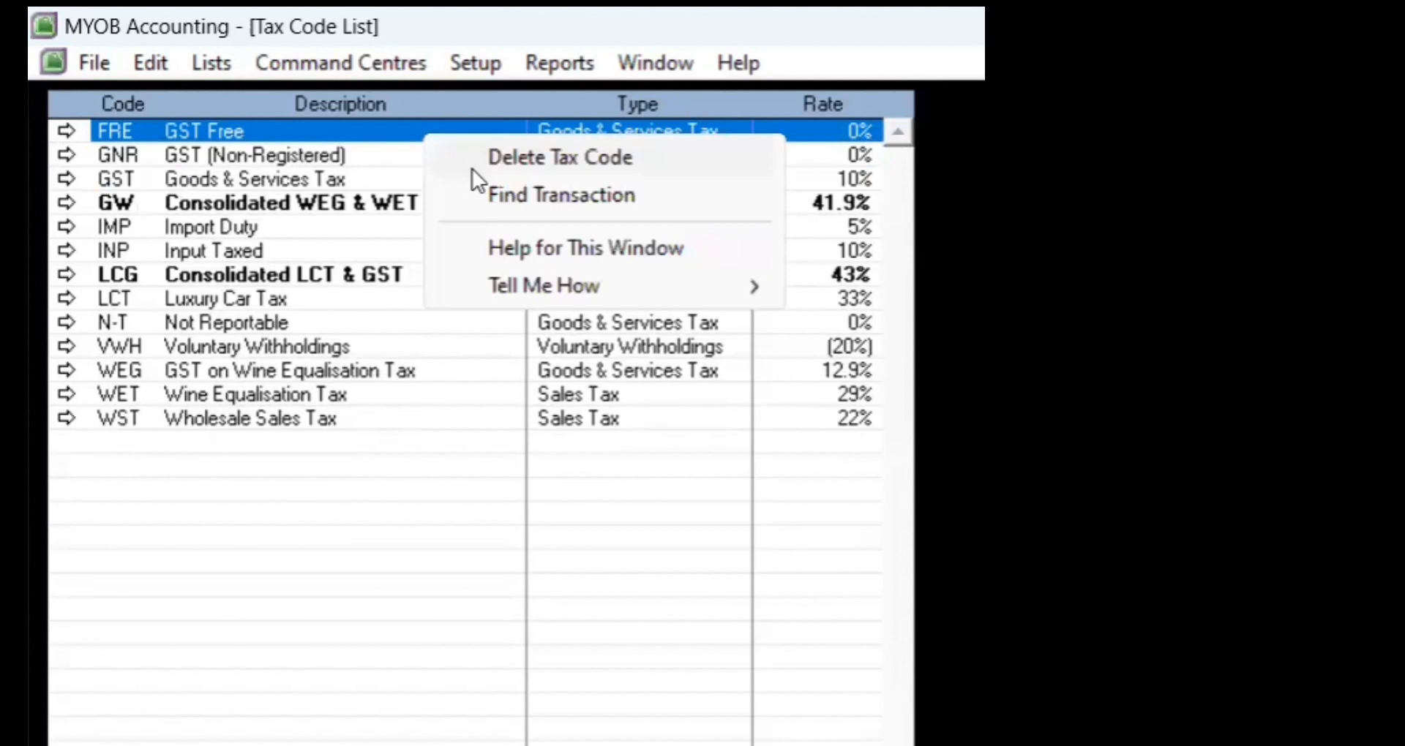
pyautogui.click(472, 163)
pyautogui.rightClick(438, 134)
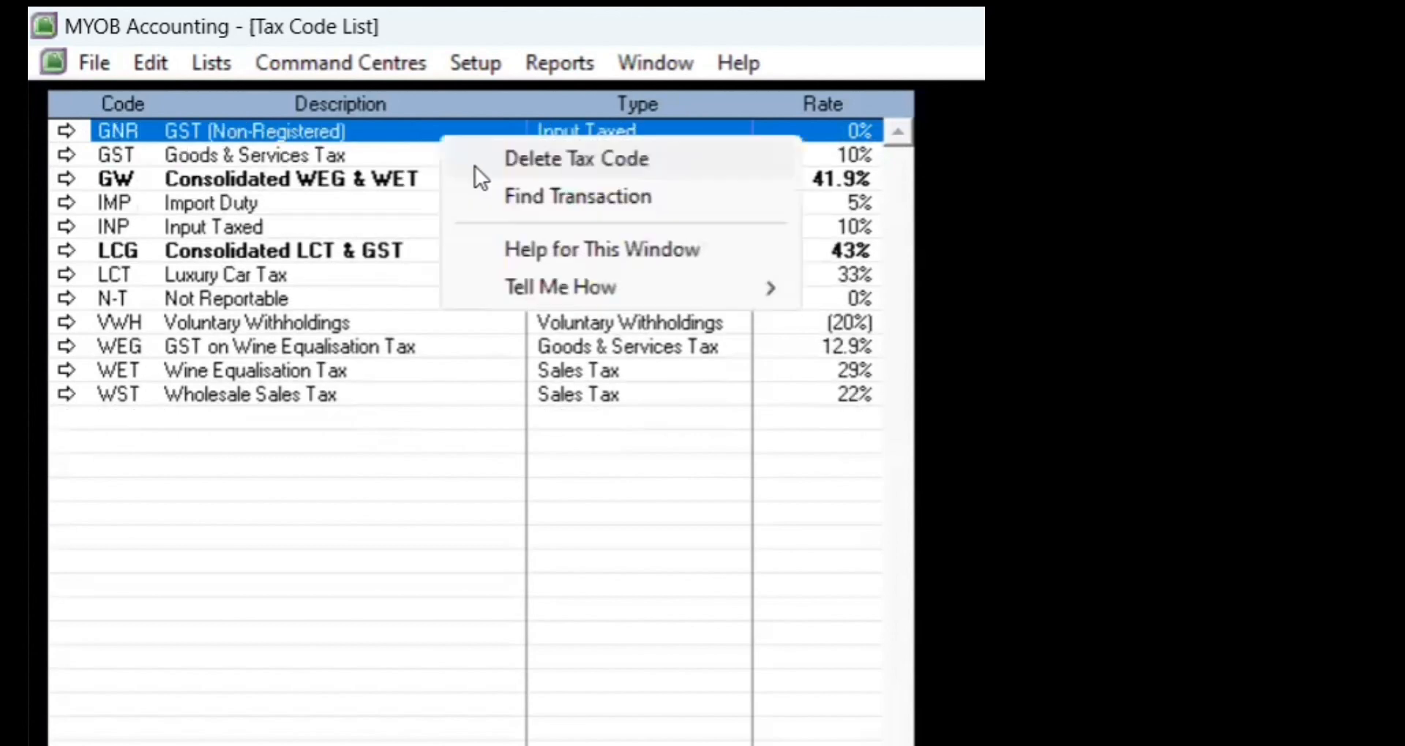
pyautogui.click(476, 166)
pyautogui.click(447, 152)
pyautogui.rightClick(446, 152)
pyautogui.click(472, 176)
# Step: Delete the IMP, INP, LCG, LCT and VWH tax codes
pyautogui.click(382, 164)
pyautogui.rightClick(384, 165)
pyautogui.click(406, 186)
pyautogui.click(414, 163)
pyautogui.click(414, 157)
pyautogui.rightClick(414, 156)
pyautogui.click(443, 175)
pyautogui.click(410, 156)
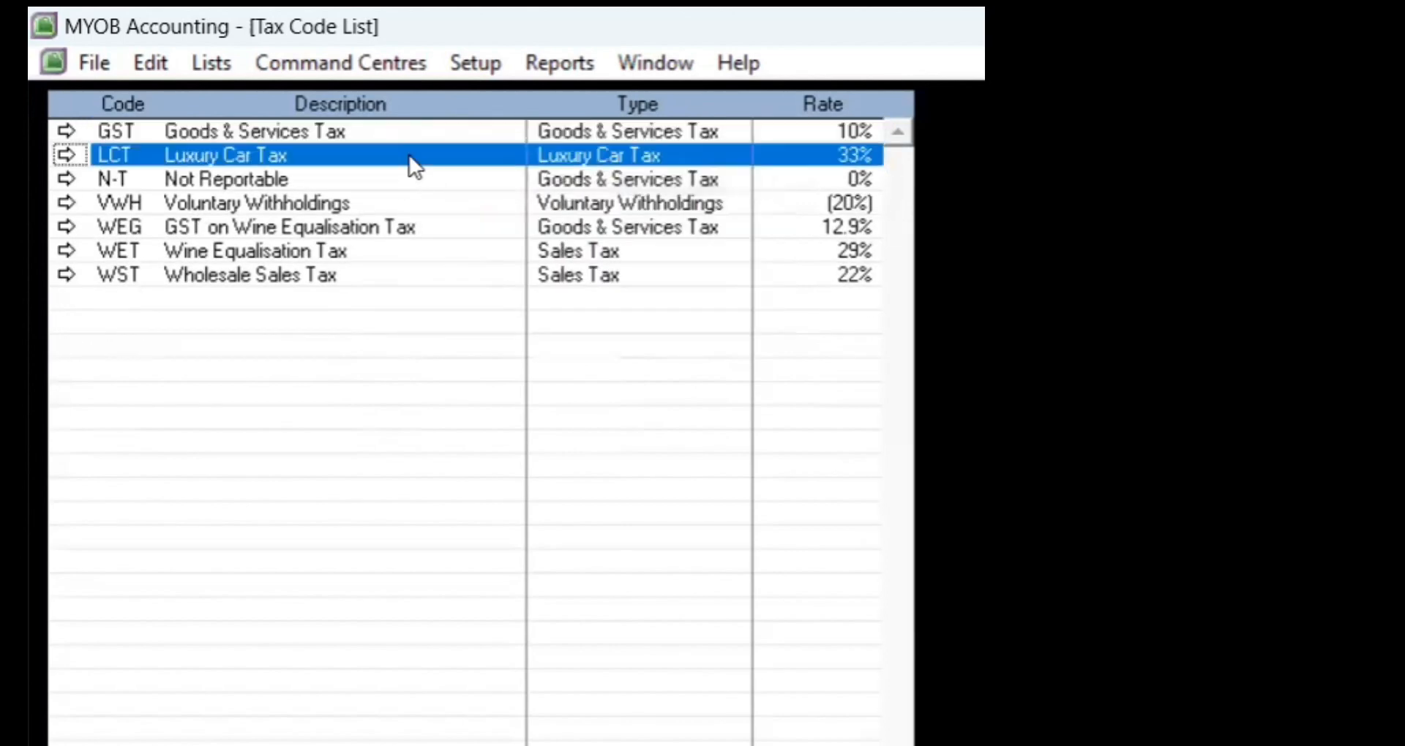
pyautogui.rightClick(410, 156)
pyautogui.click(424, 175)
pyautogui.click(380, 177)
pyautogui.rightClick(380, 177)
pyautogui.click(414, 198)
pyautogui.click(392, 177)
# Step: Delete the WEG and WET tax codes, then attempt to delete WST
pyautogui.rightClick(395, 178)
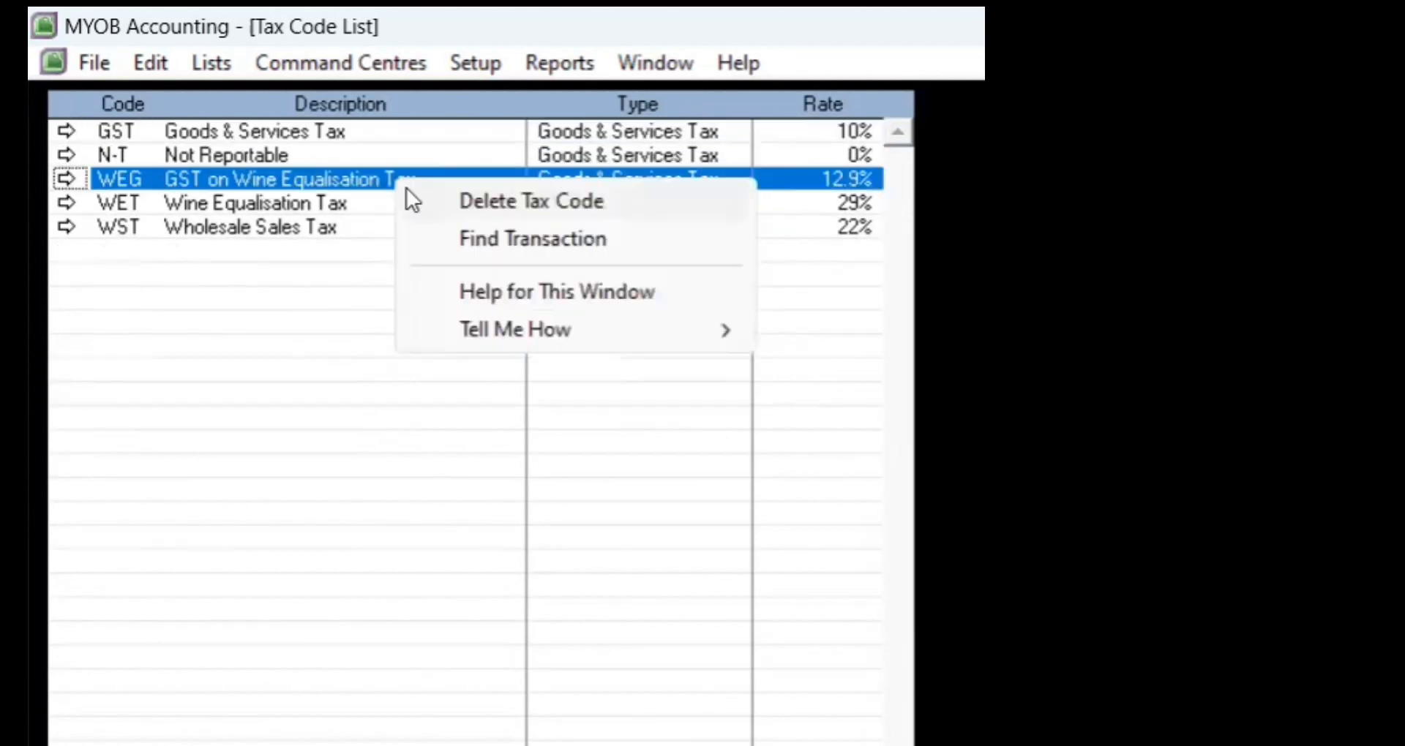
pyautogui.click(424, 199)
pyautogui.click(399, 179)
pyautogui.rightClick(399, 180)
pyautogui.click(417, 192)
pyautogui.rightClick(457, 182)
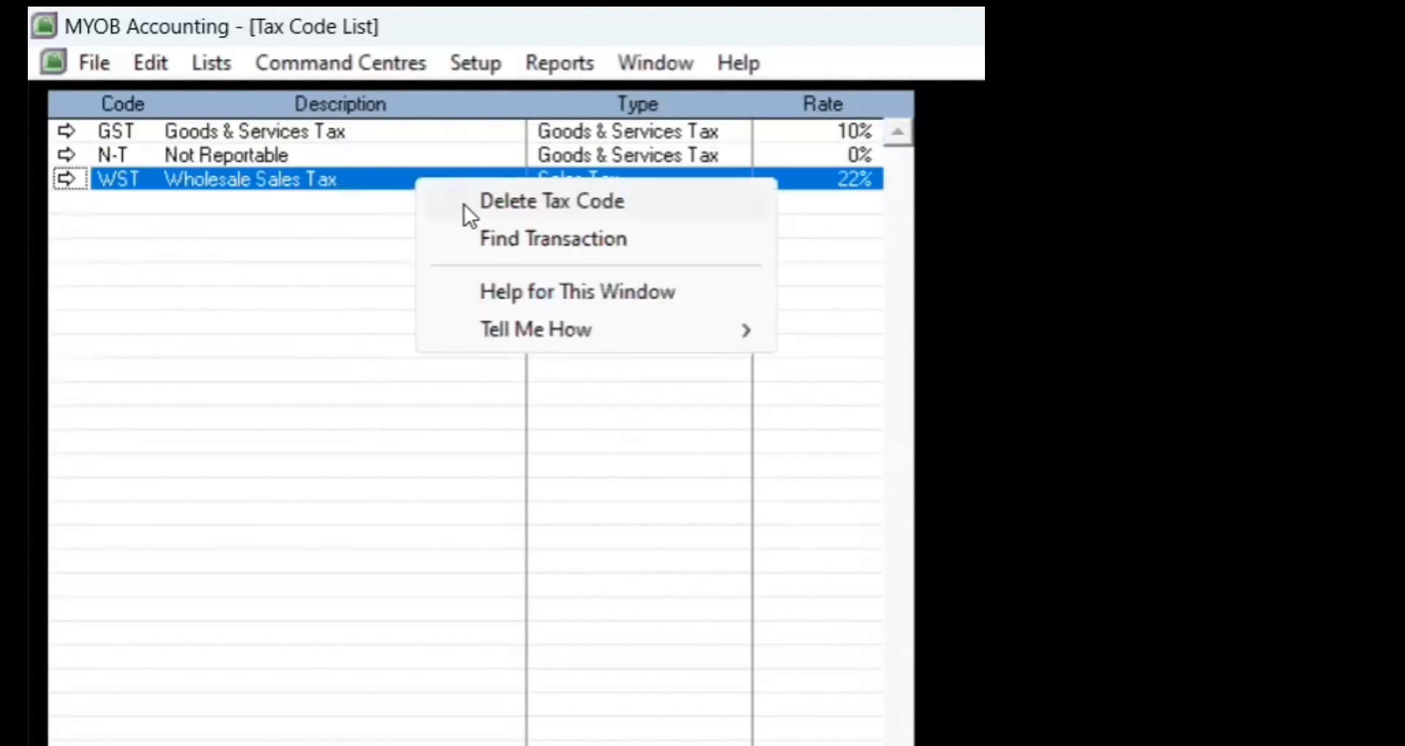
pyautogui.click(464, 200)
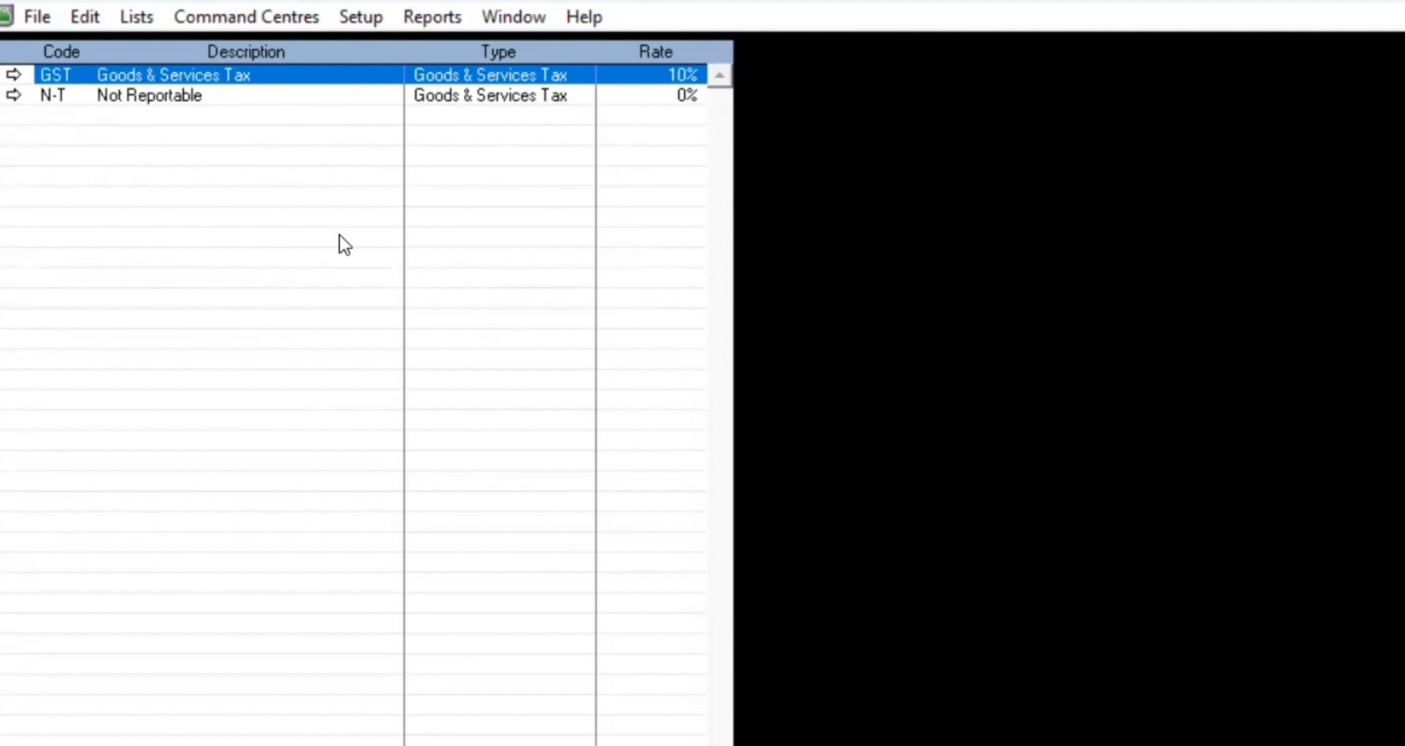
# Step: Rename the GST tax code to PPN with description 'Pajak Pertambahan Nilai'
pyautogui.doubleClick(240, 77)
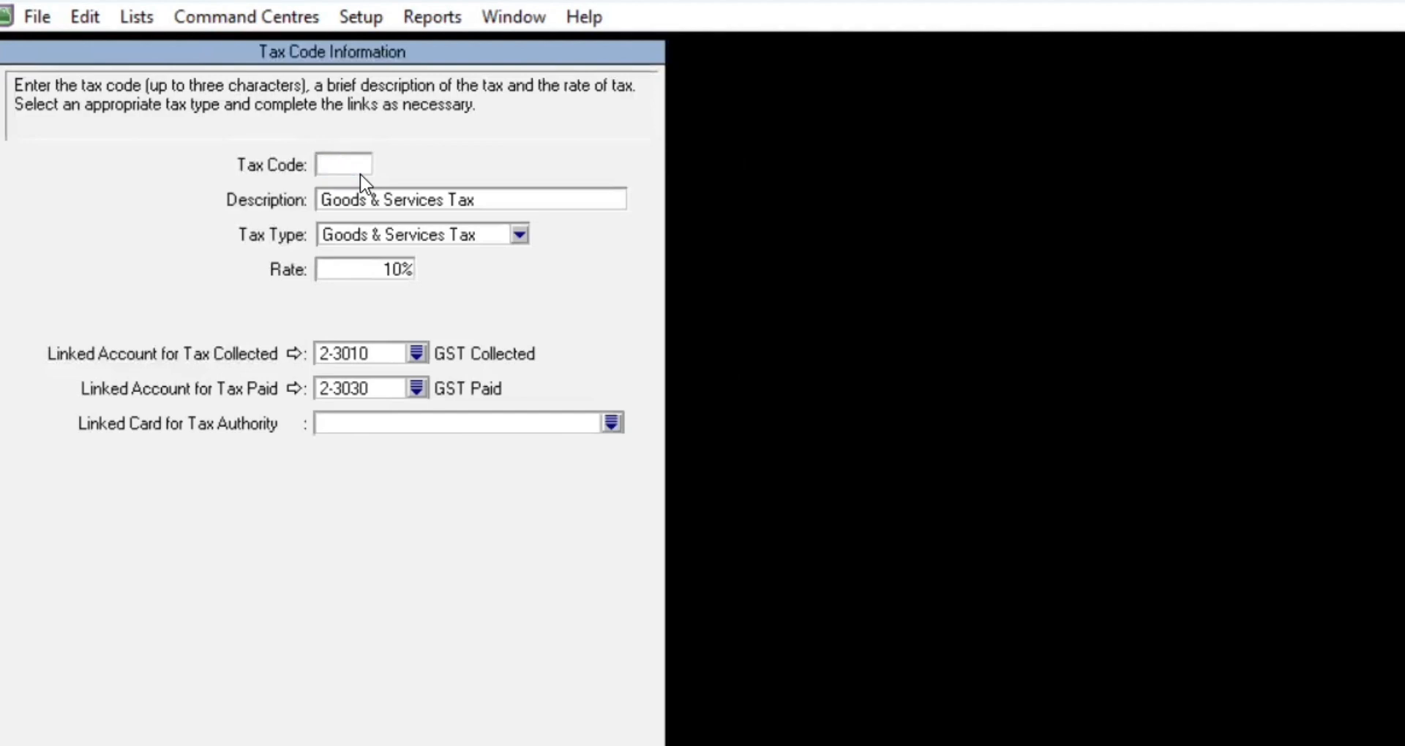
pyautogui.write('PPN')
pyautogui.click(438, 200)
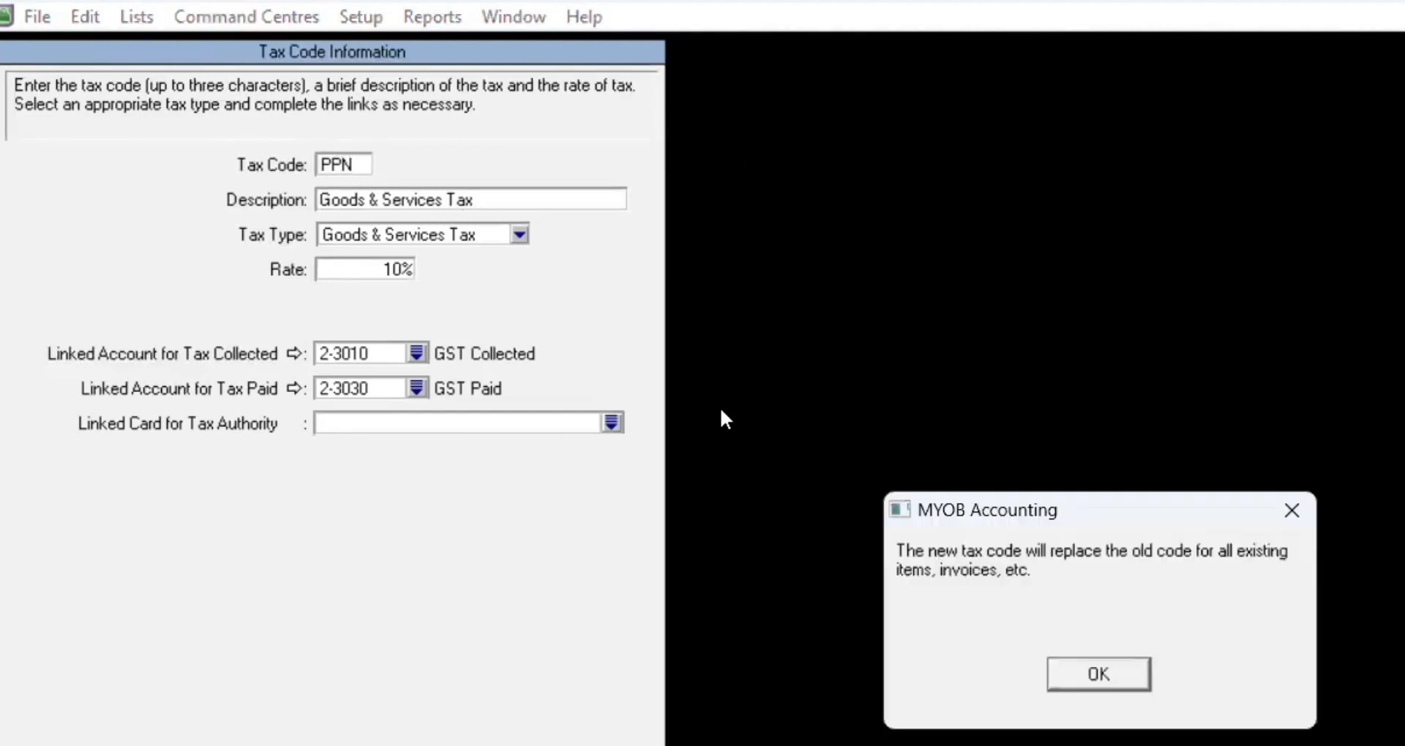
pyautogui.click(1073, 681)
pyautogui.press('BackSpace')
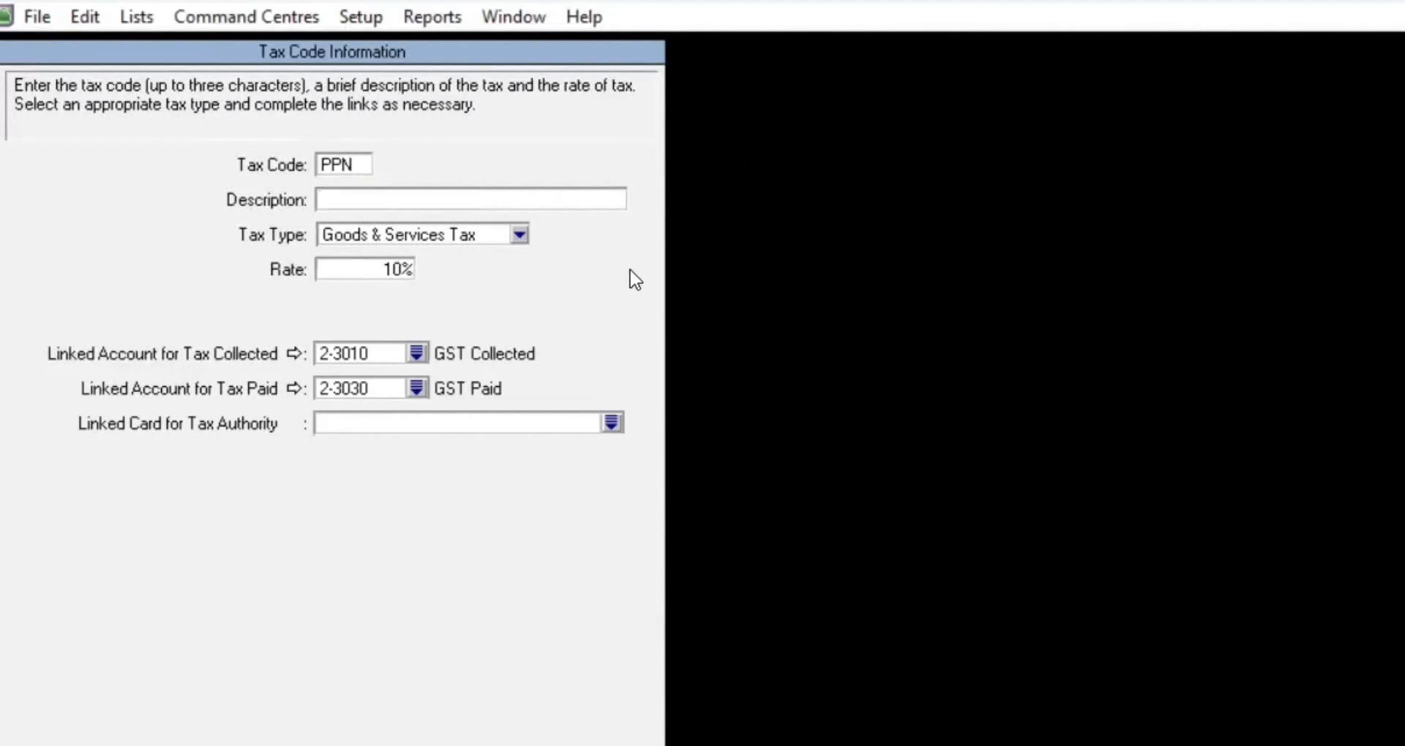
pyautogui.write('Pajak')
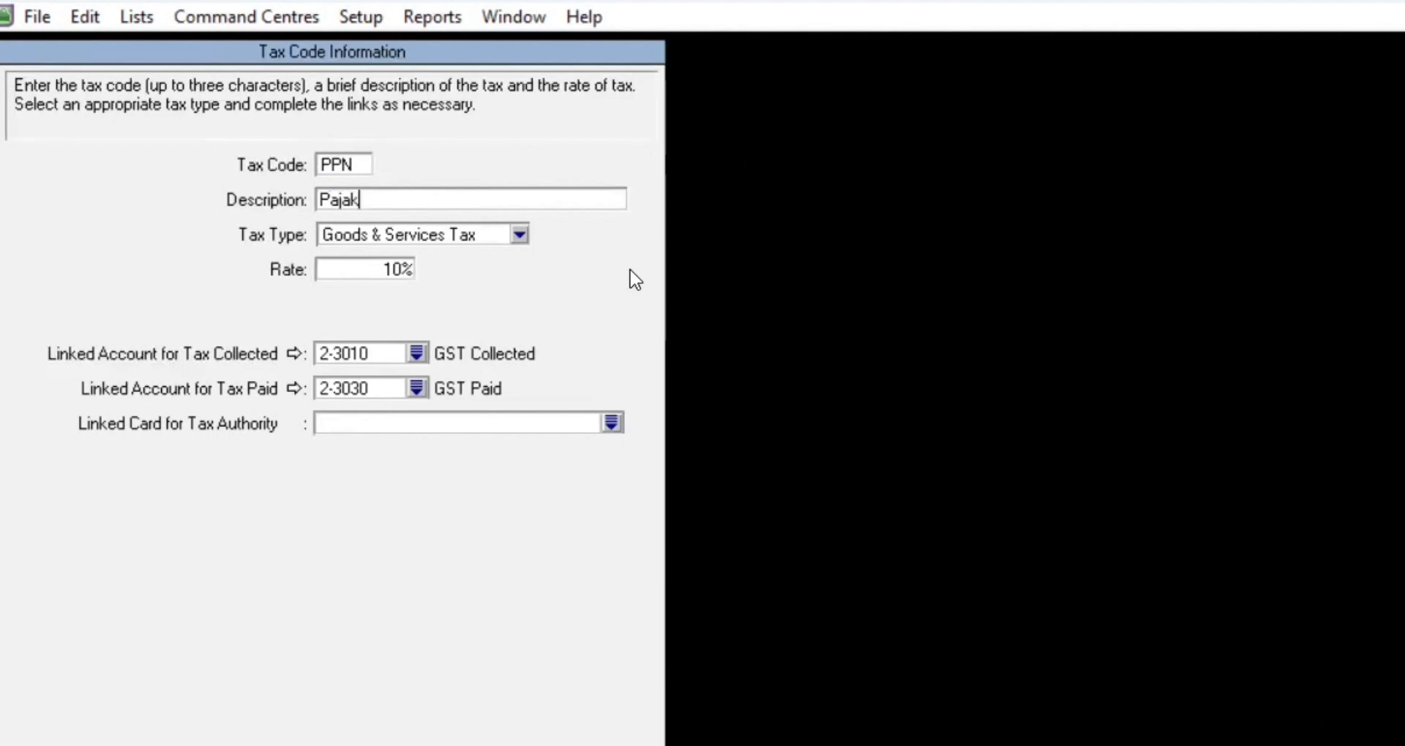
pyautogui.write(' Pertambahan Ni')
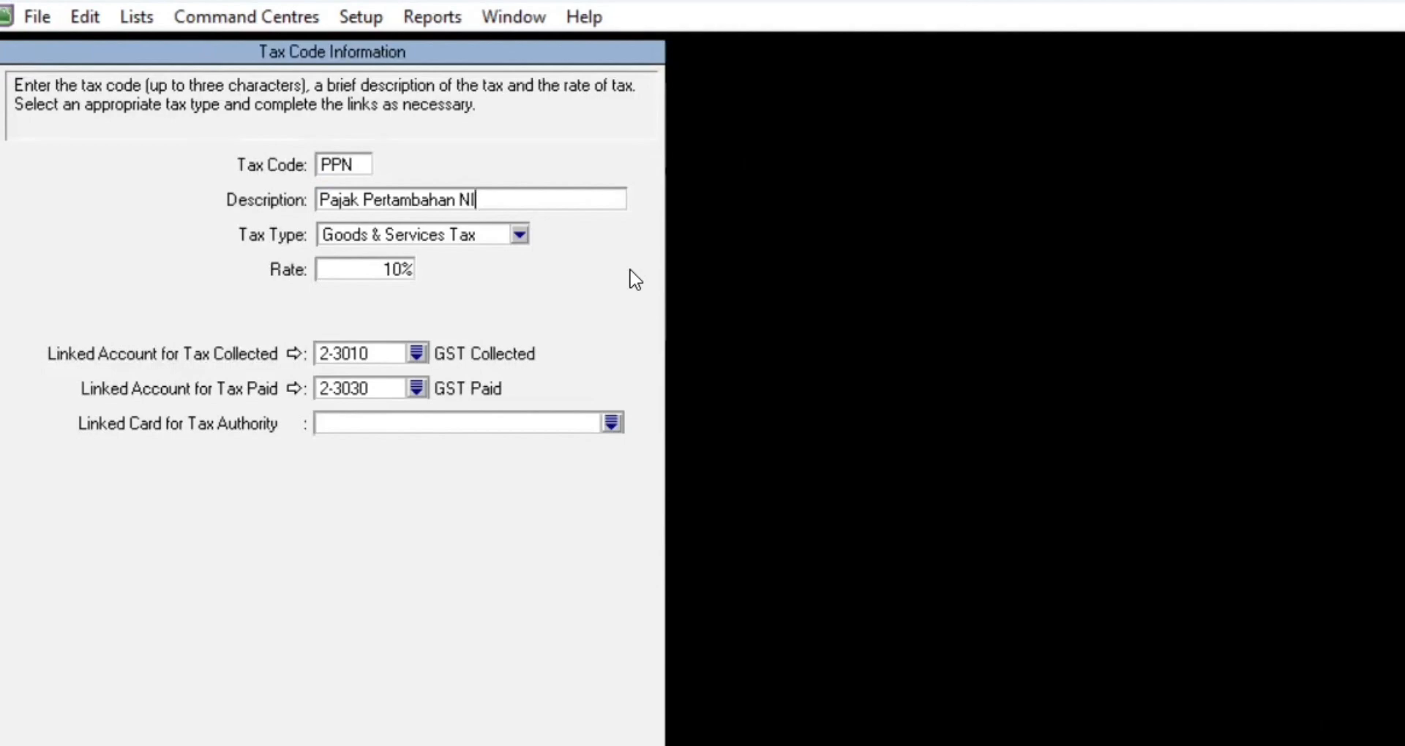
pyautogui.write('lai')
# Step: Link PPN tax collected to 2-1310 PPN Outcome and tax paid to 2-1320 PPN Income, then save
pyautogui.click(415, 354)
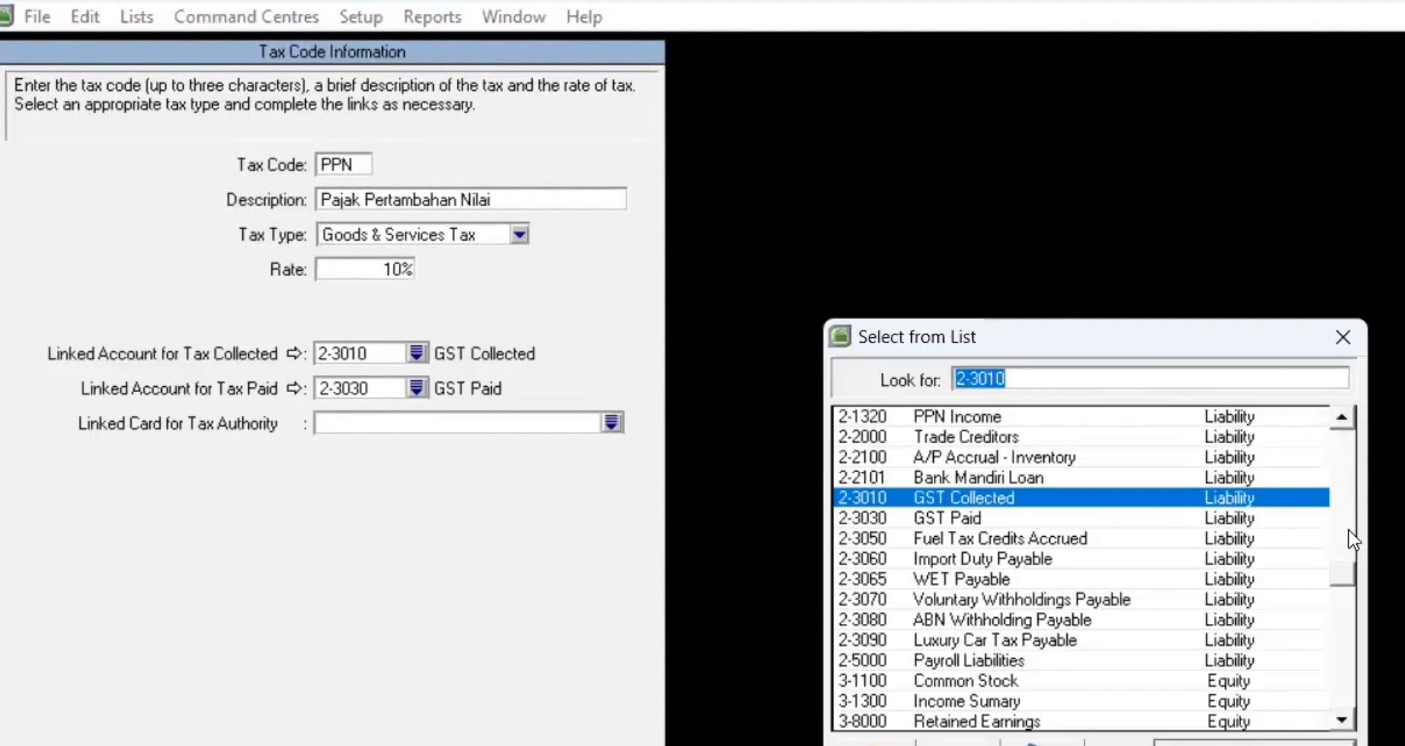
pyautogui.moveTo(1350, 586); pyautogui.dragTo(1190, 536)
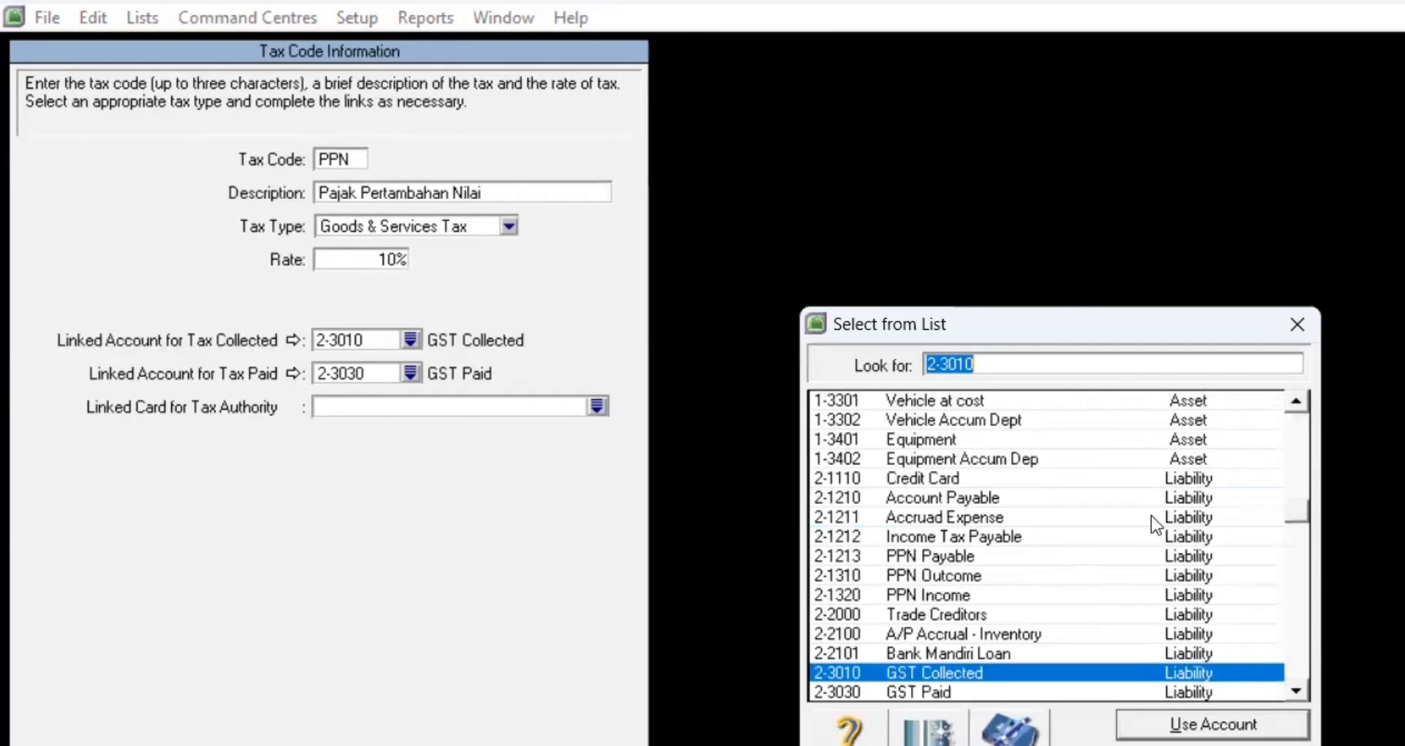
pyautogui.click(911, 578)
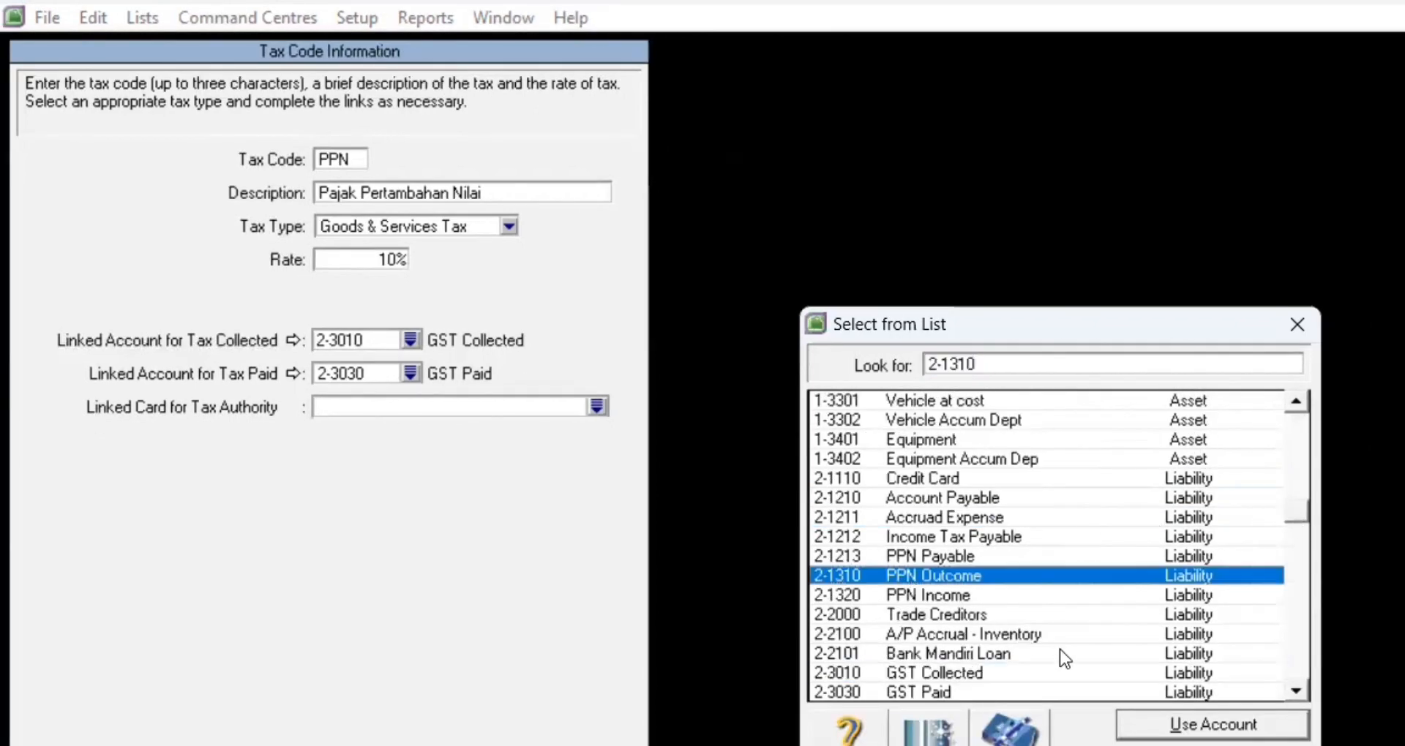
pyautogui.click(1211, 727)
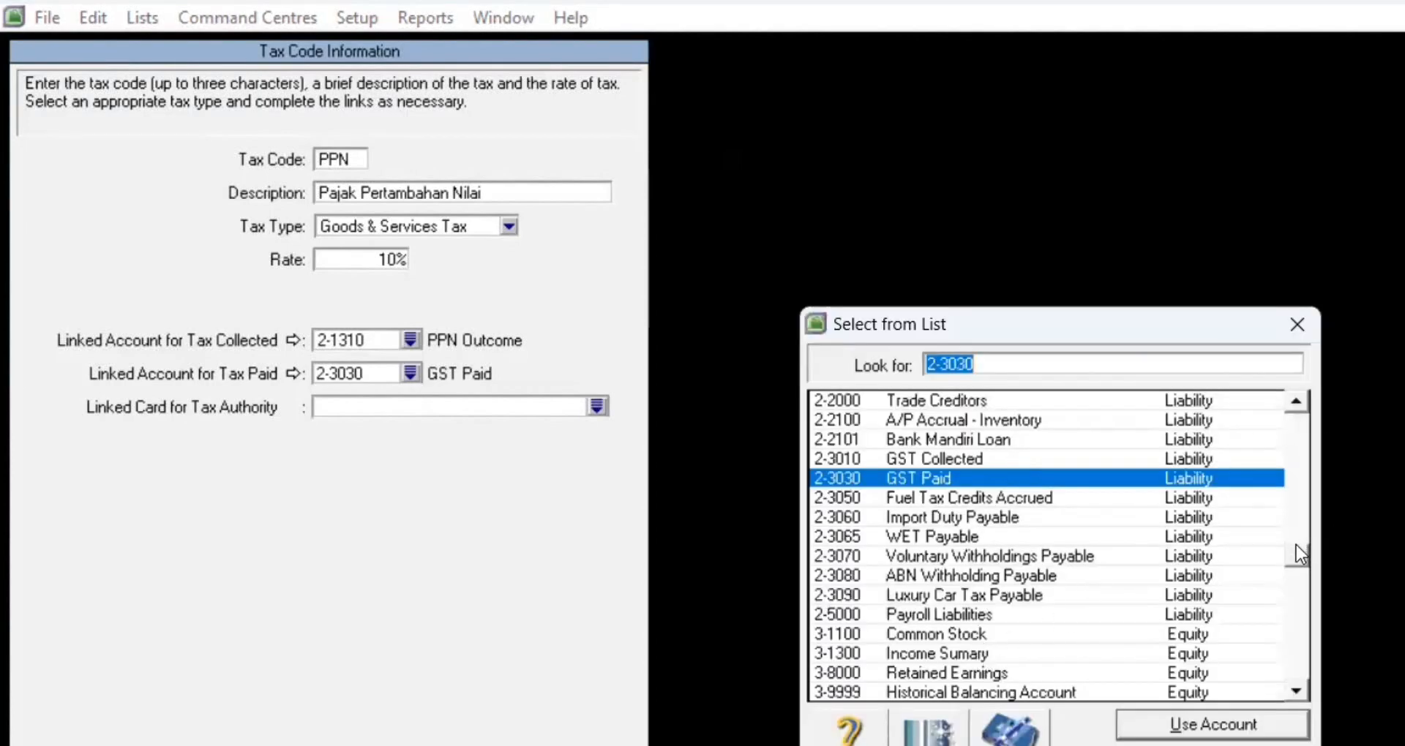
pyautogui.scroll(2, 1296, 523)
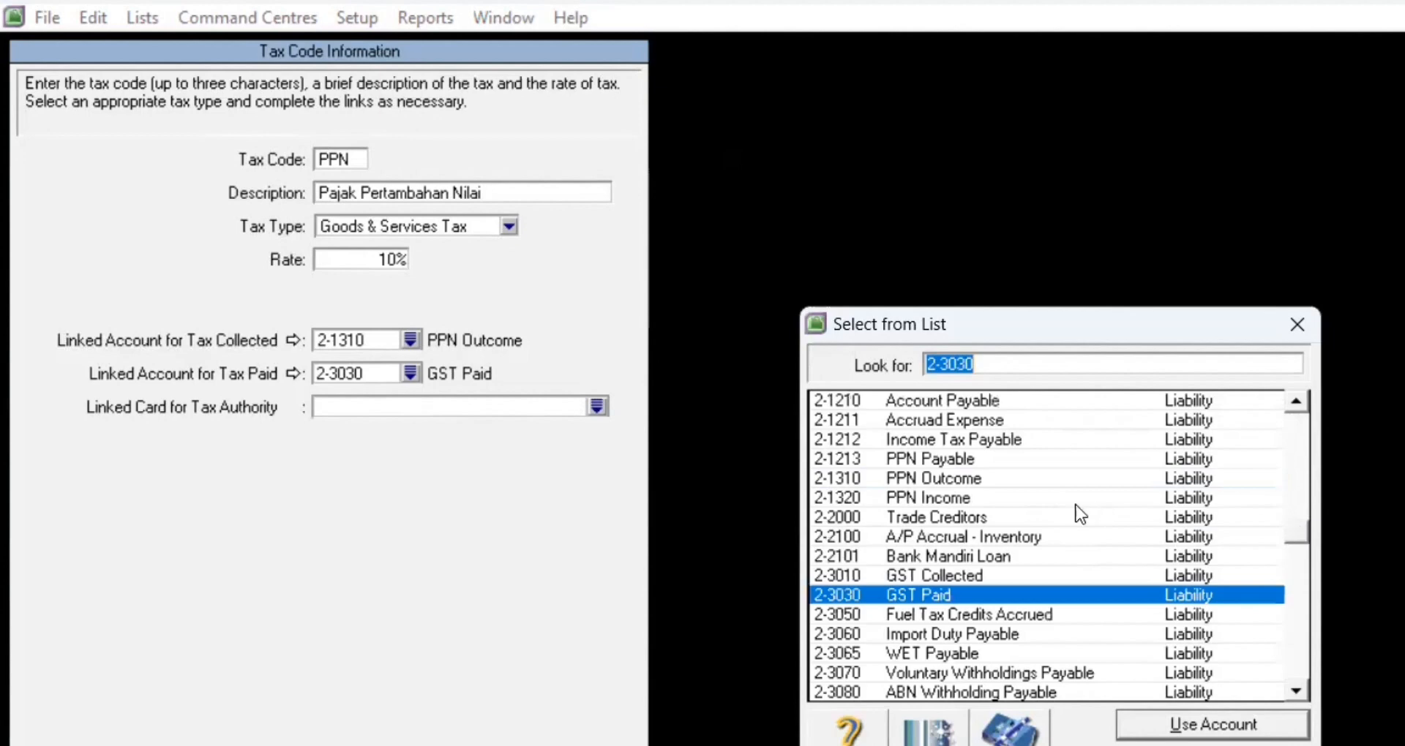
pyautogui.click(1043, 496)
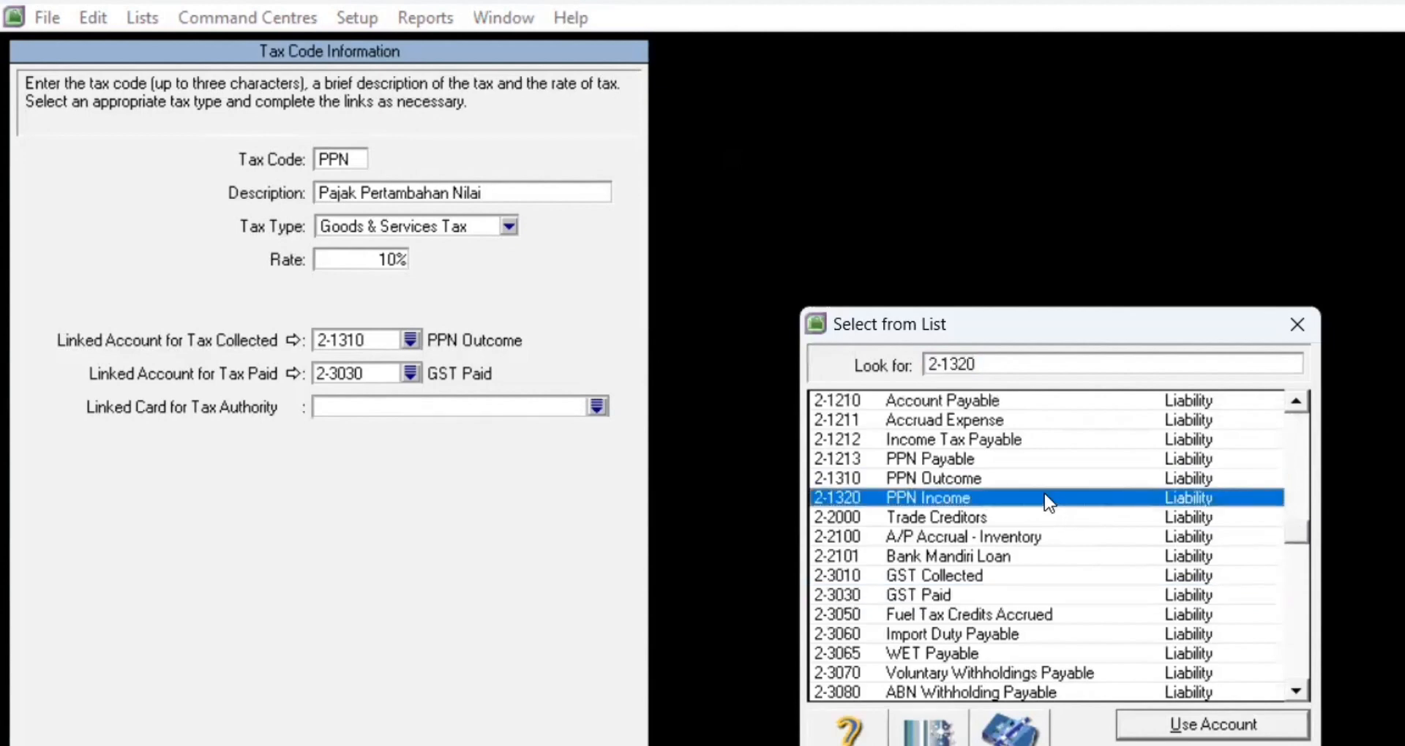
pyautogui.click(1187, 726)
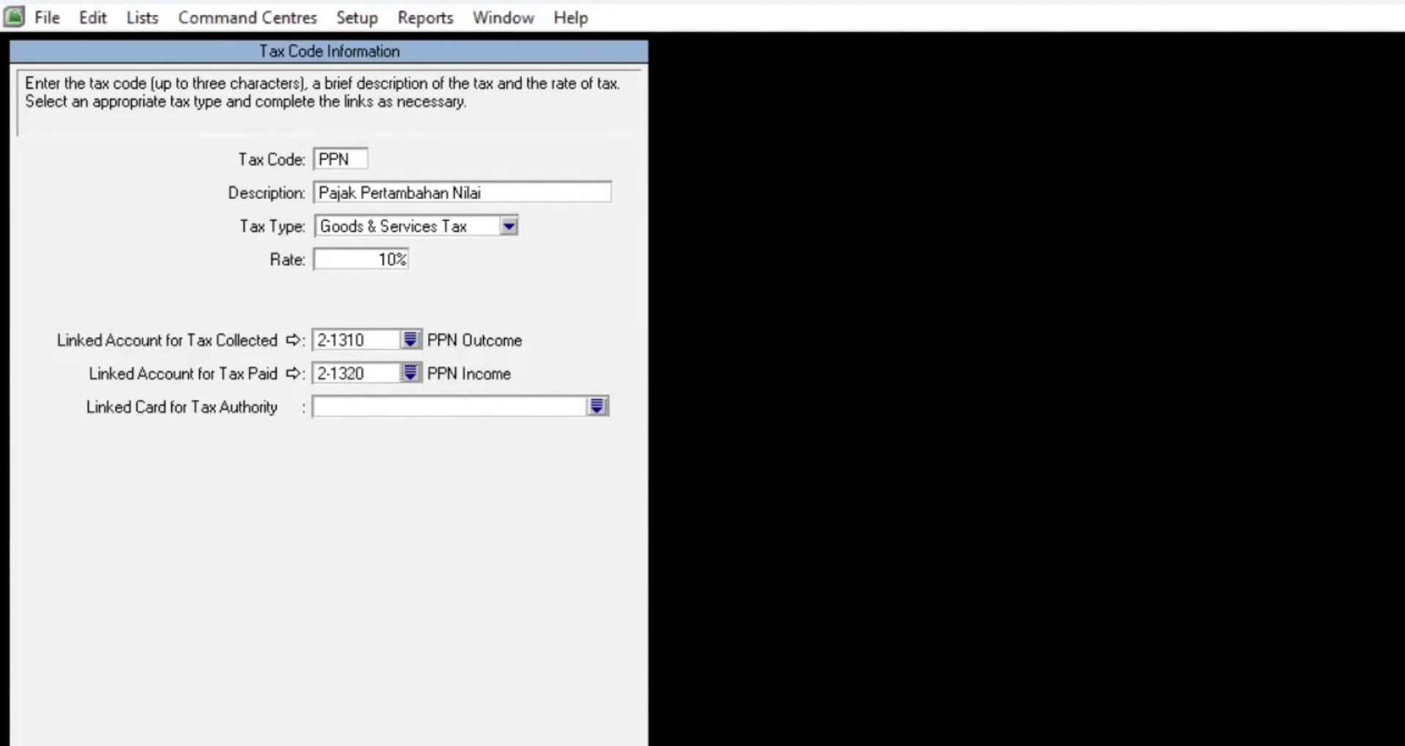
pyautogui.click(385, 681)
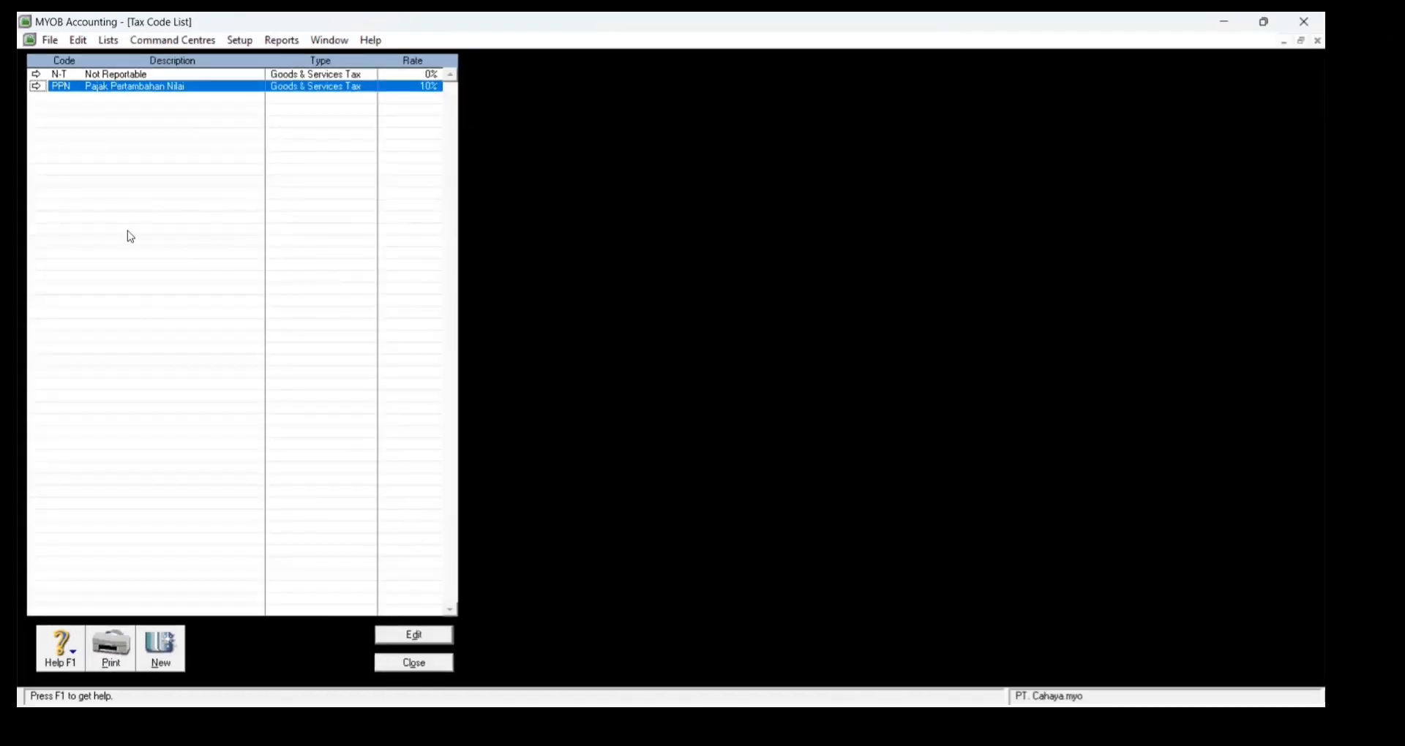
# Step: Change the N-T tax code description to 'Tidak Kena Pajak'
pyautogui.doubleClick(139, 77)
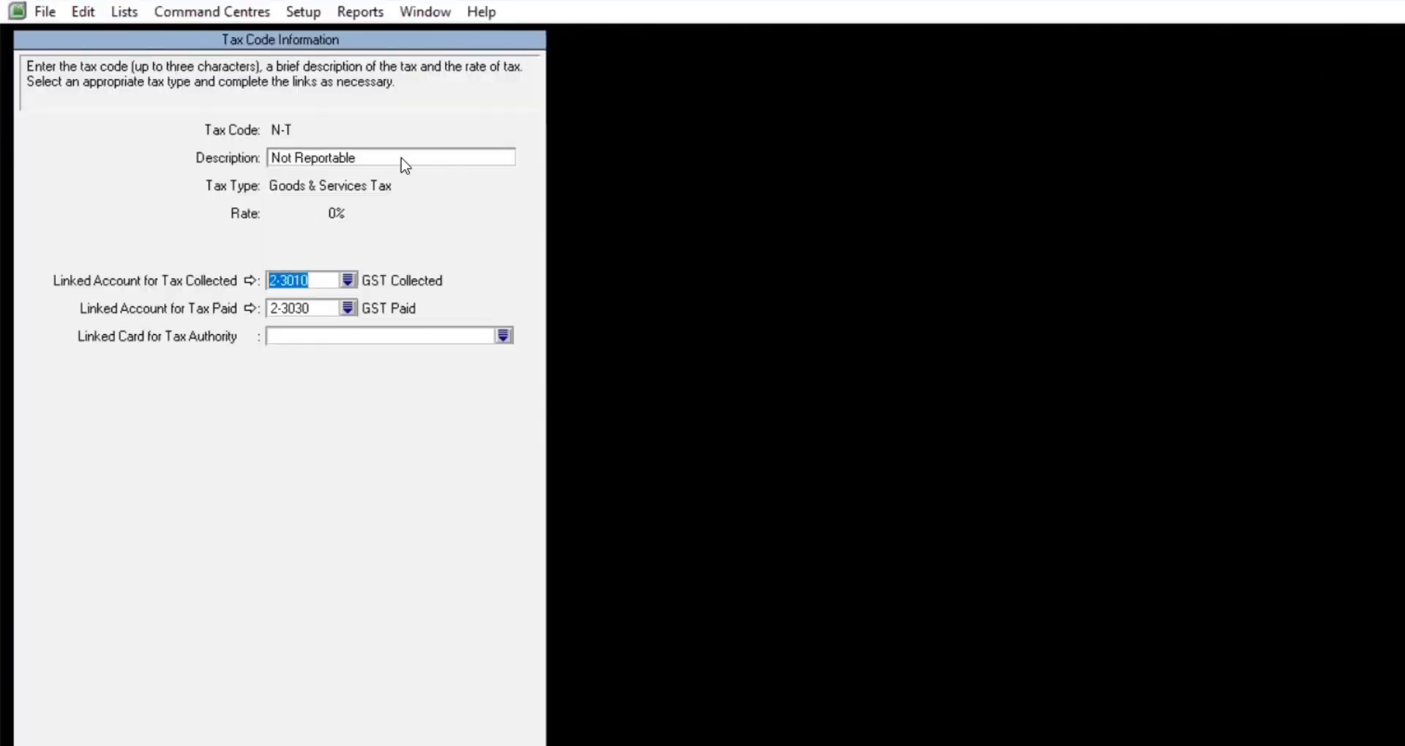
pyautogui.click(400, 156)
pyautogui.press('BackSpace')
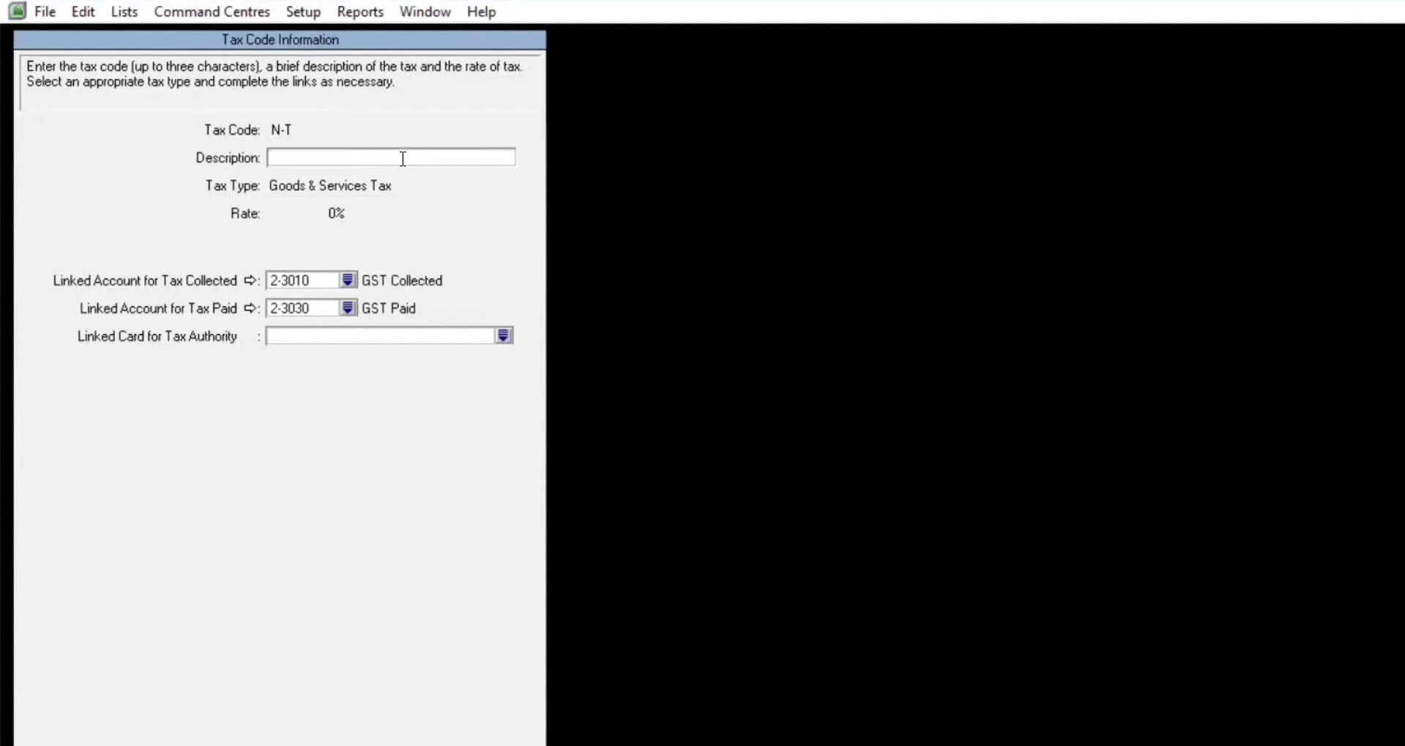
pyautogui.write('Tidak Kena Pajak')
# Step: Link N-T tax collected to 2-1310 and tax paid to 2-1320, then save and close the list
pyautogui.click(348, 280)
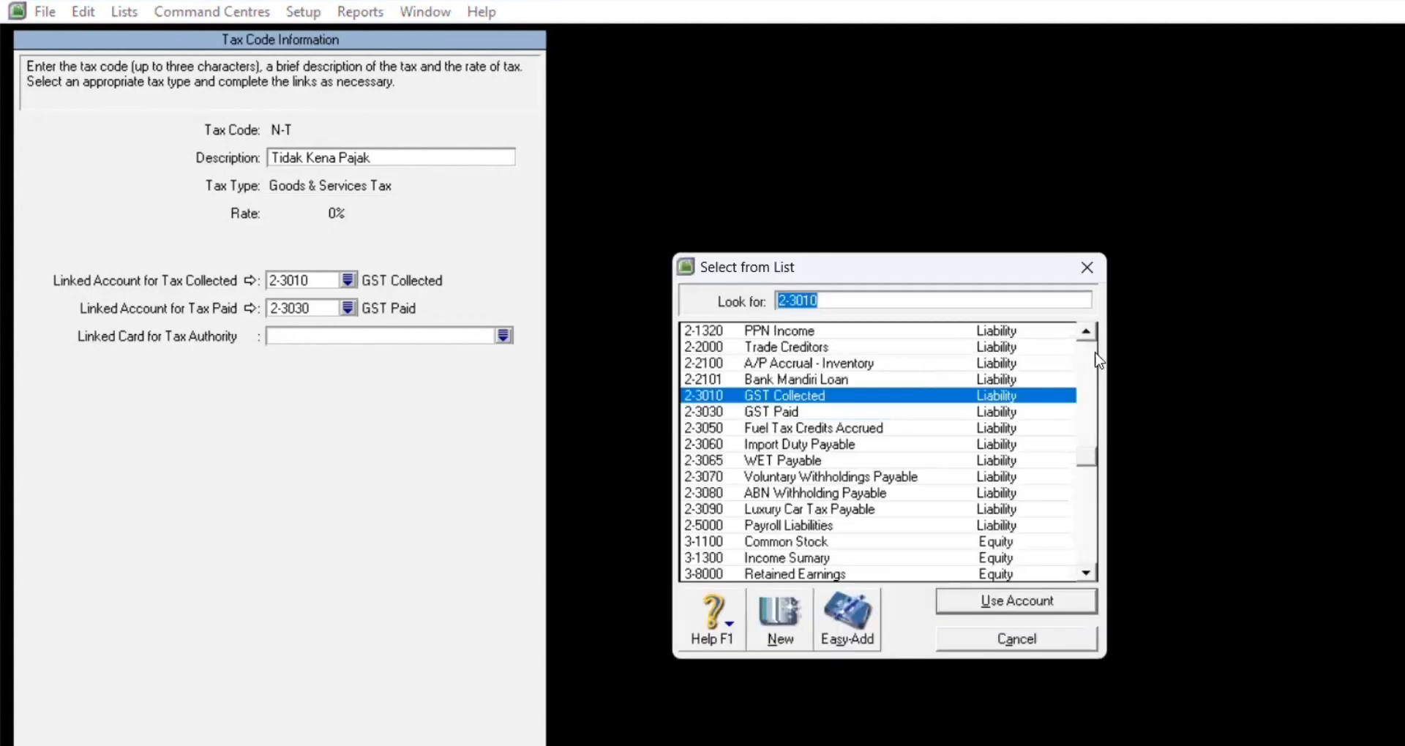
pyautogui.click(1088, 366)
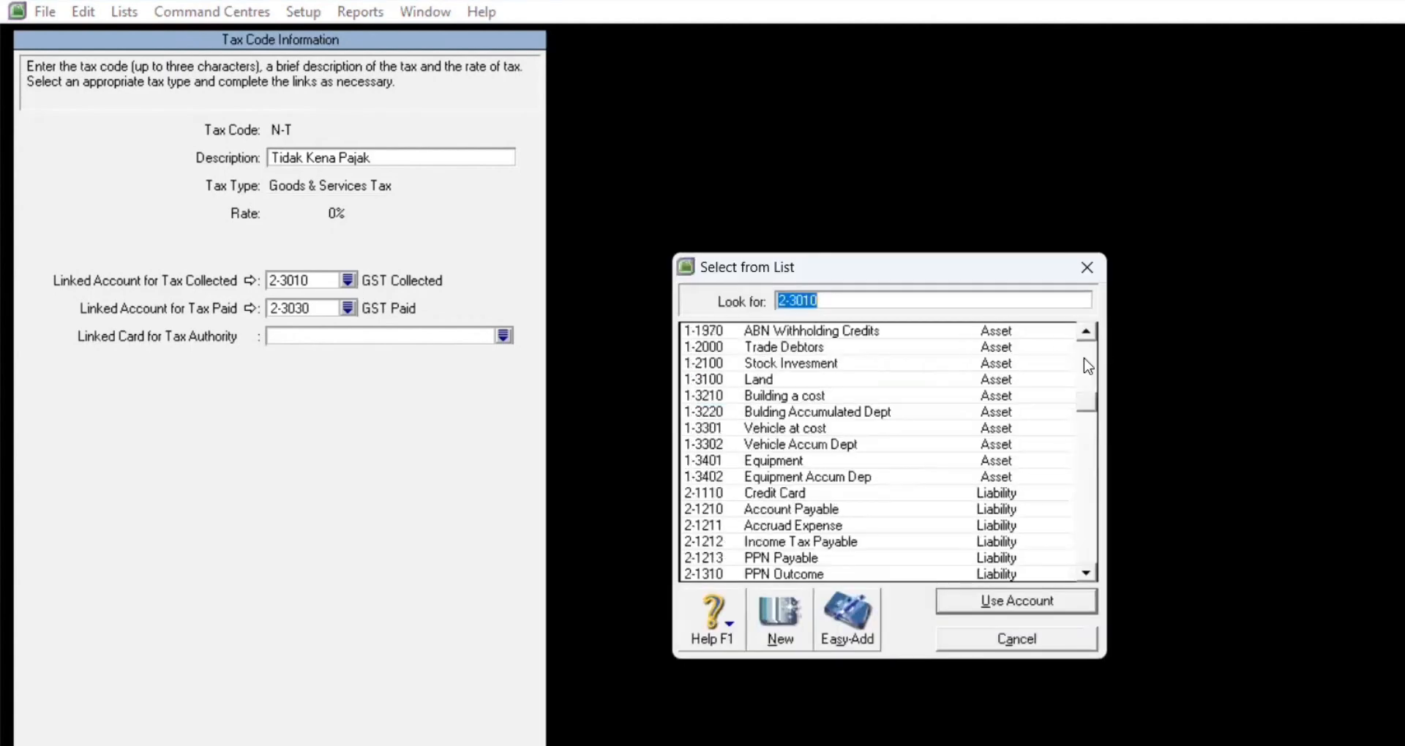
pyautogui.click(848, 573)
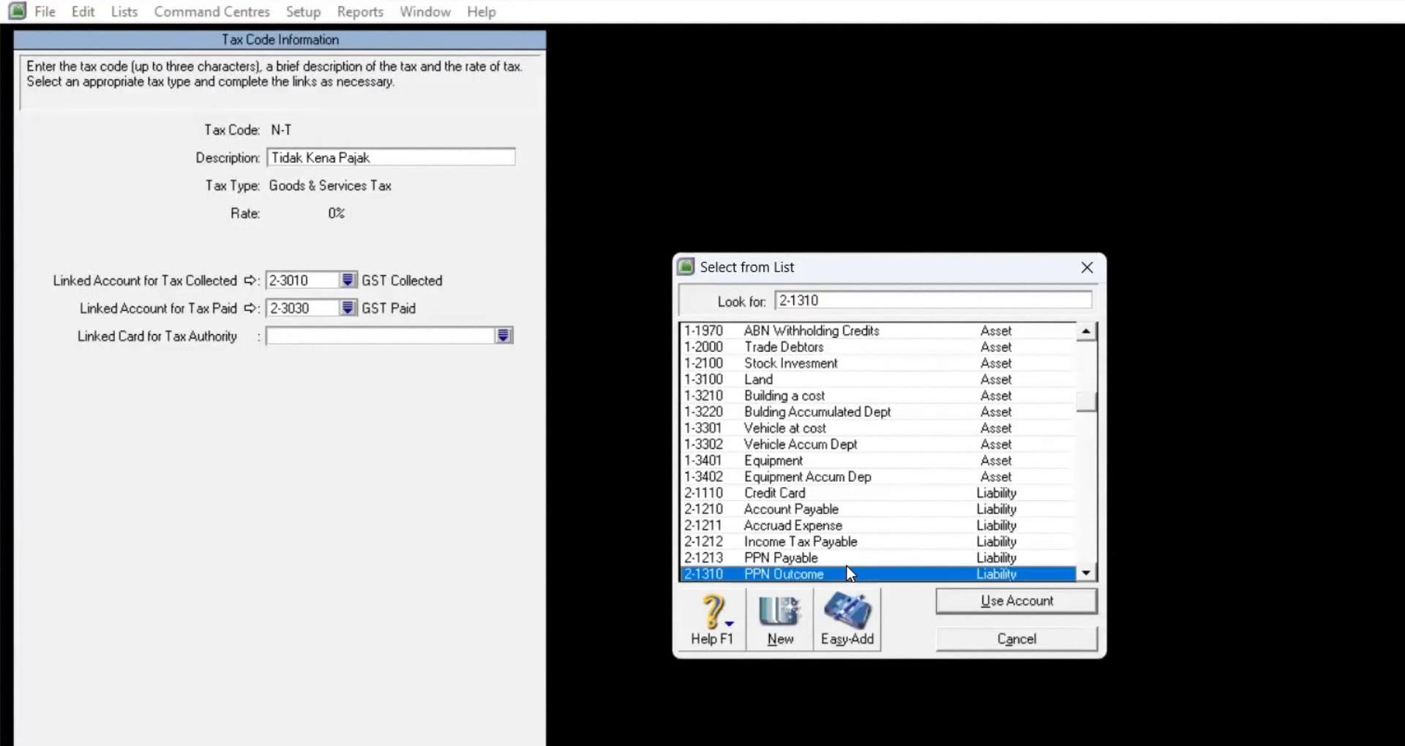
pyautogui.click(964, 601)
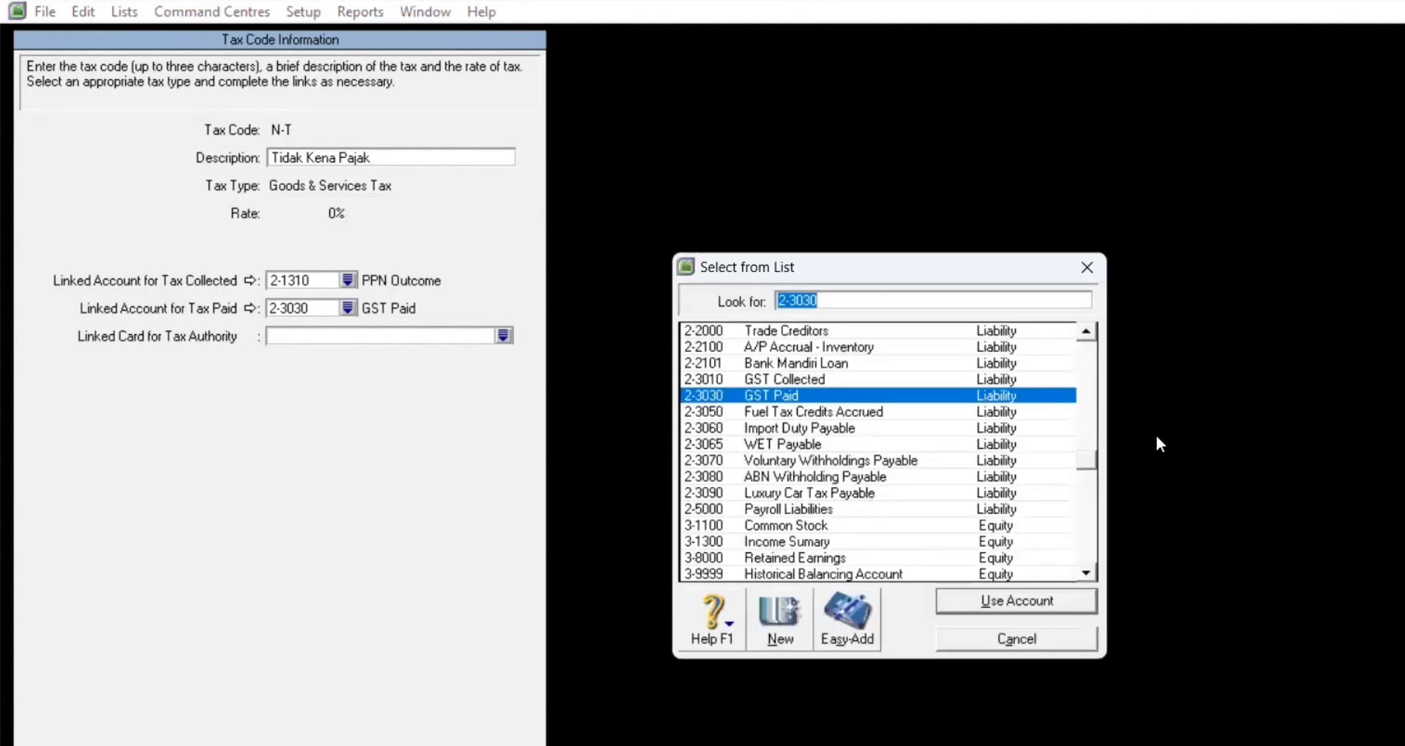
pyautogui.scroll(5, 1095, 425)
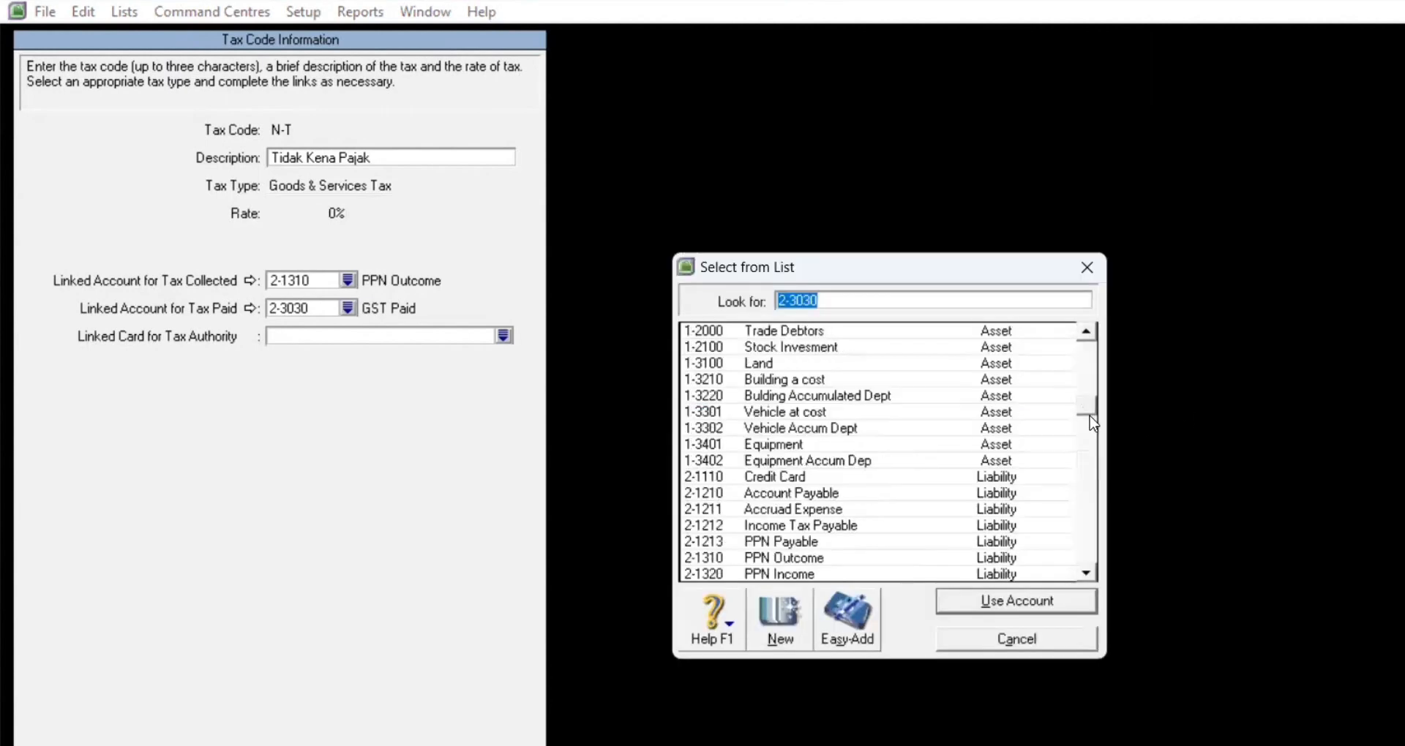
pyautogui.click(860, 575)
pyautogui.click(966, 610)
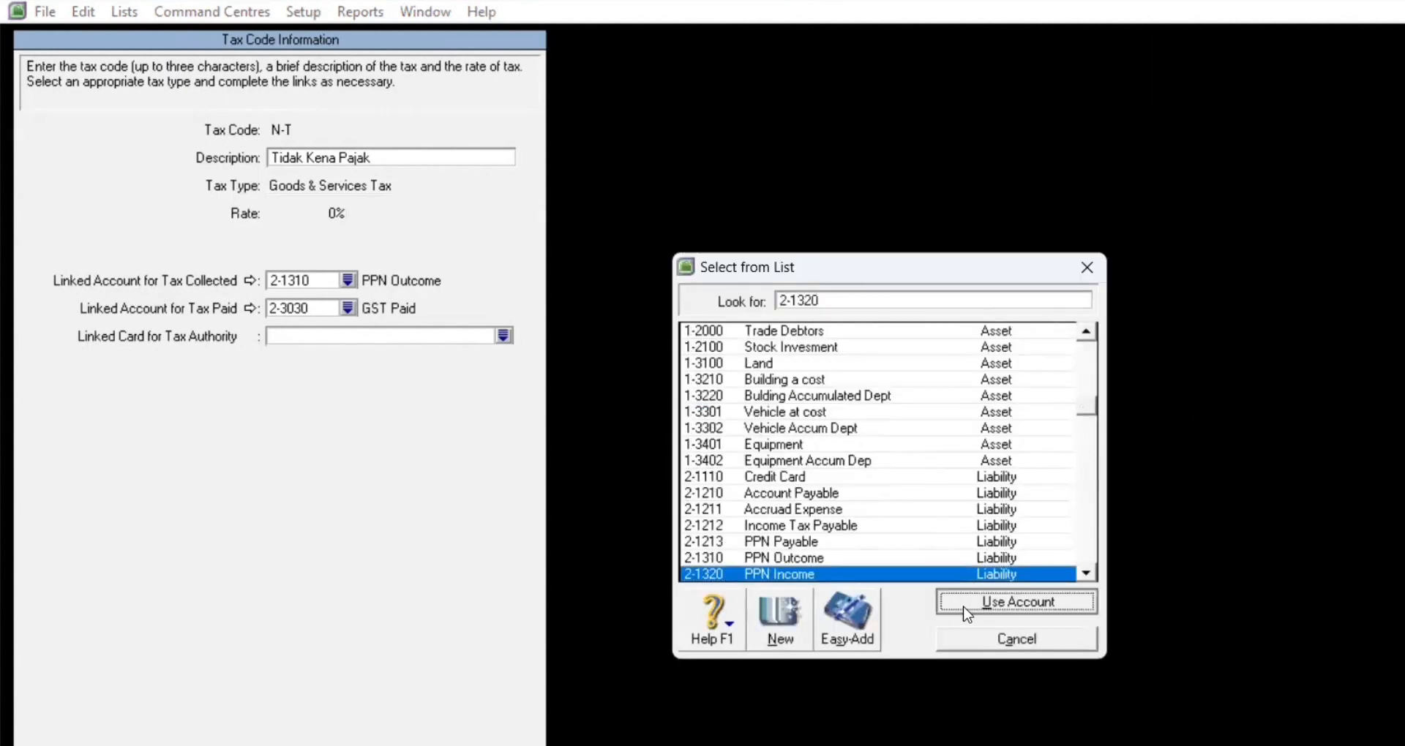
pyautogui.press('Return')
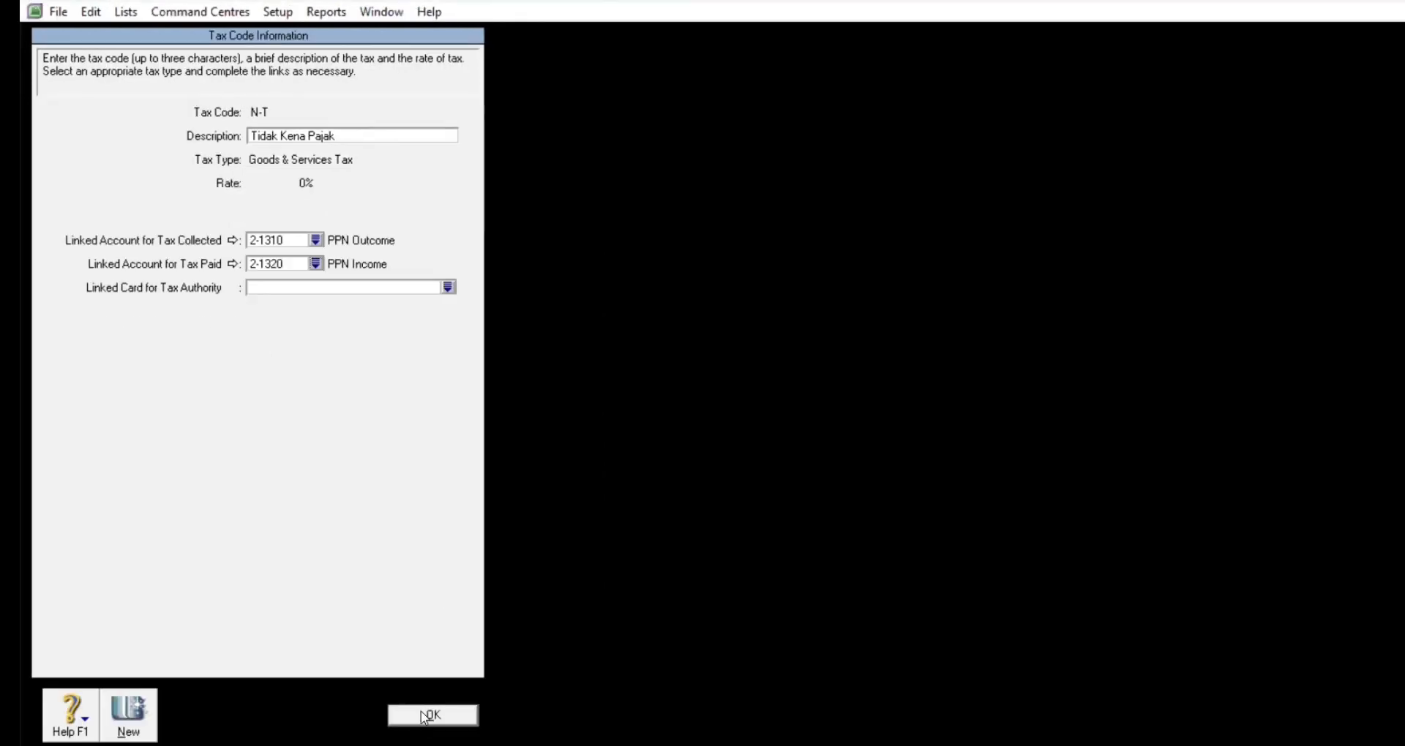
pyautogui.click(422, 715)
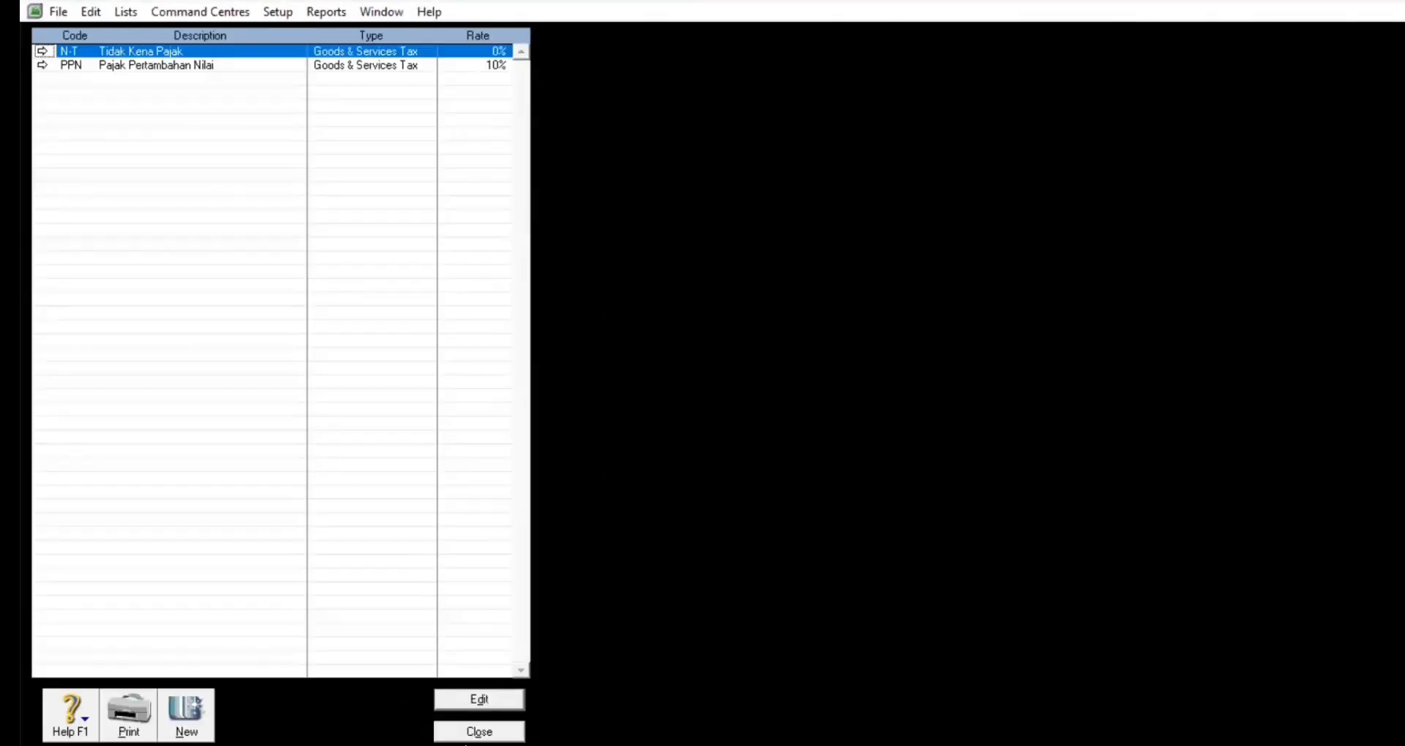
pyautogui.click(479, 732)
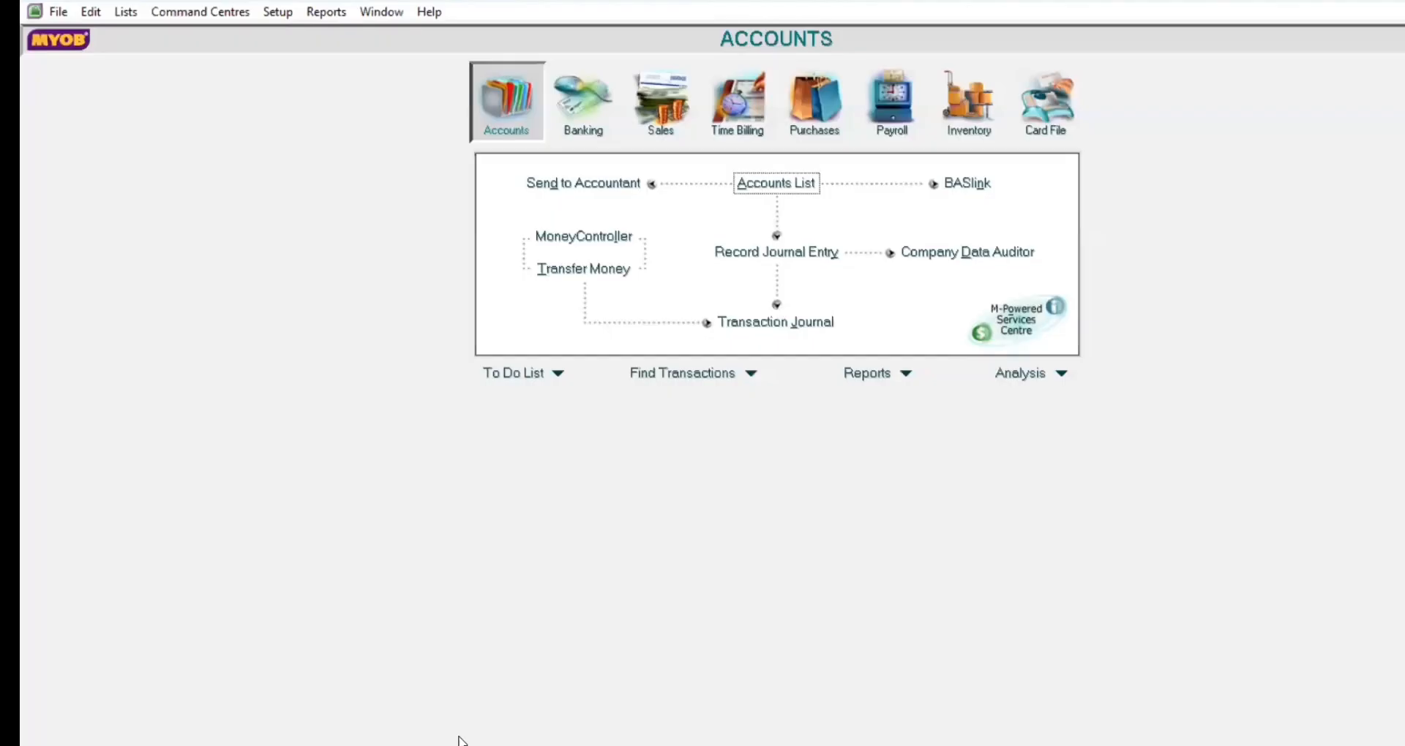
# Step: Open Setup > Linked Accounts > Accounts & Banking Accounts
pyautogui.click(288, 13)
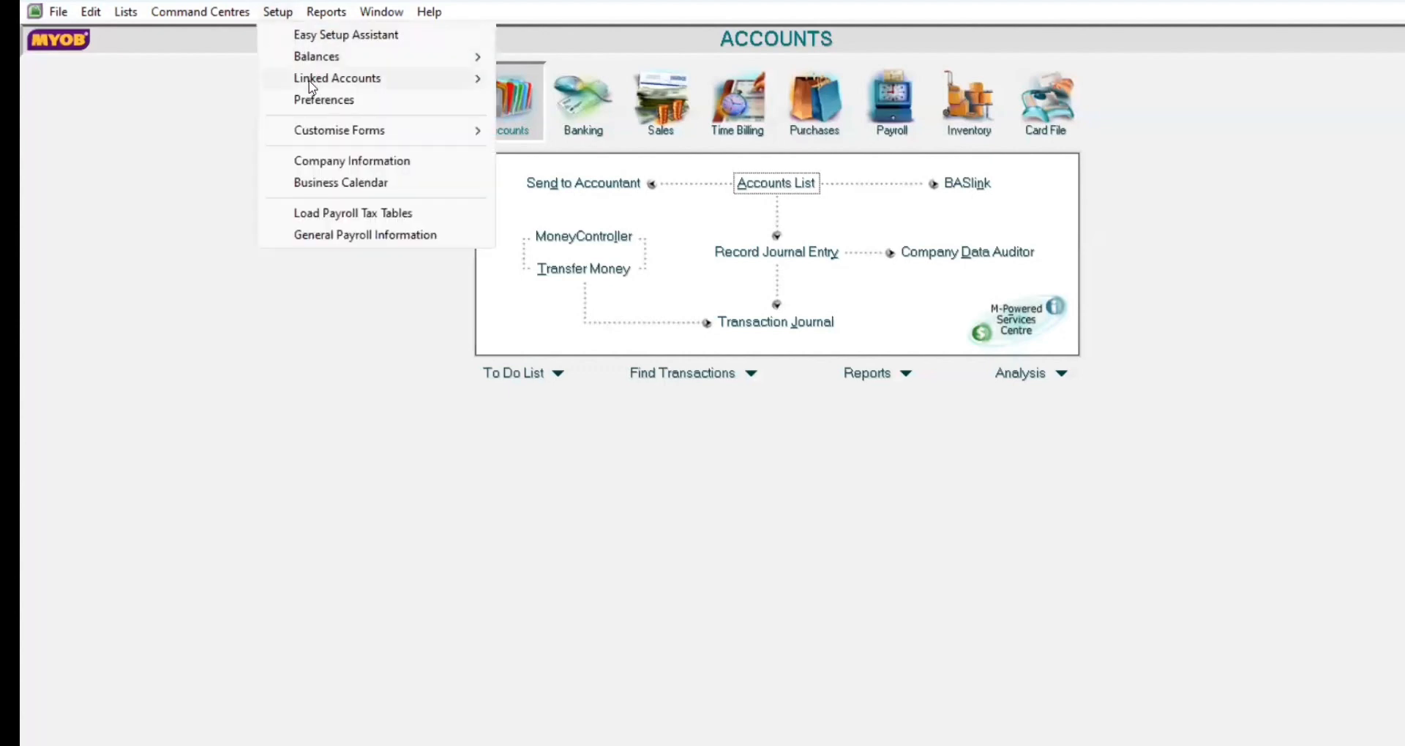
pyautogui.moveTo(376, 78)
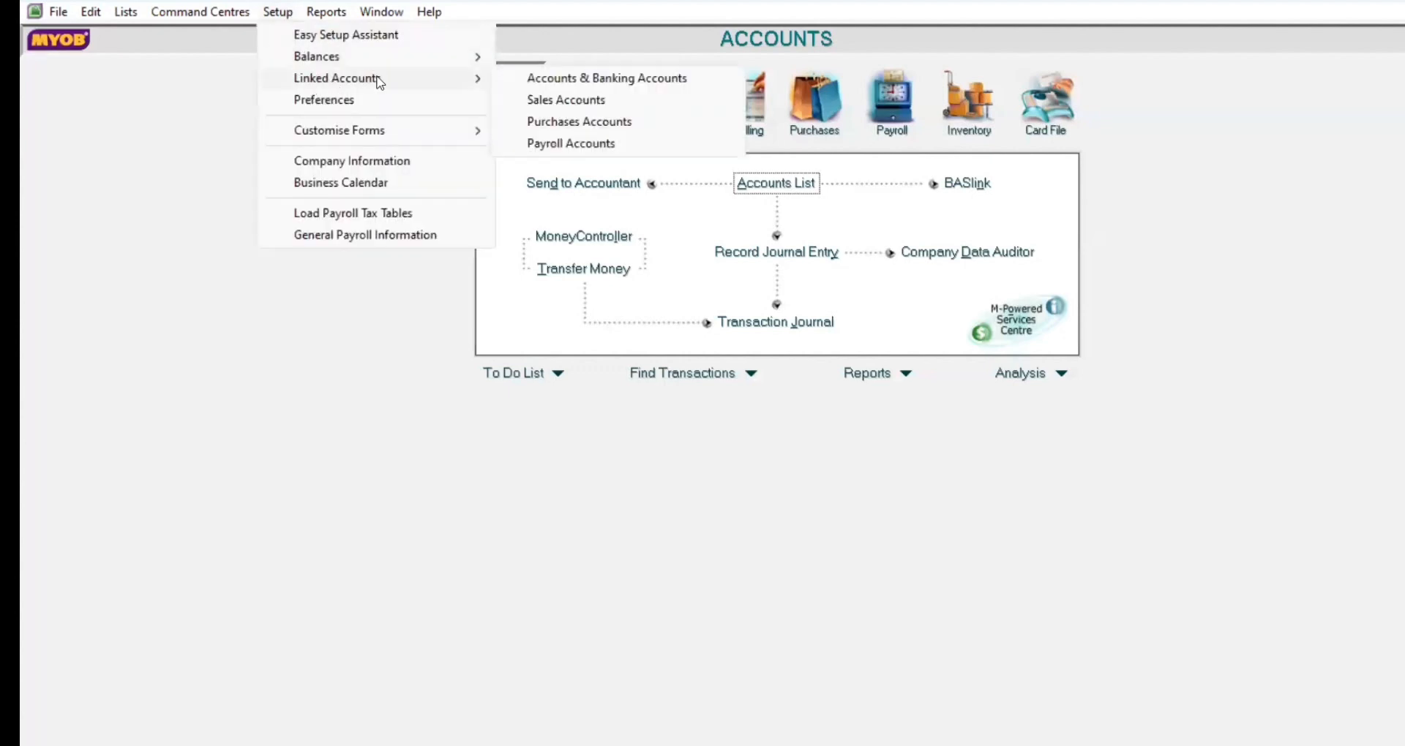
pyautogui.click(533, 78)
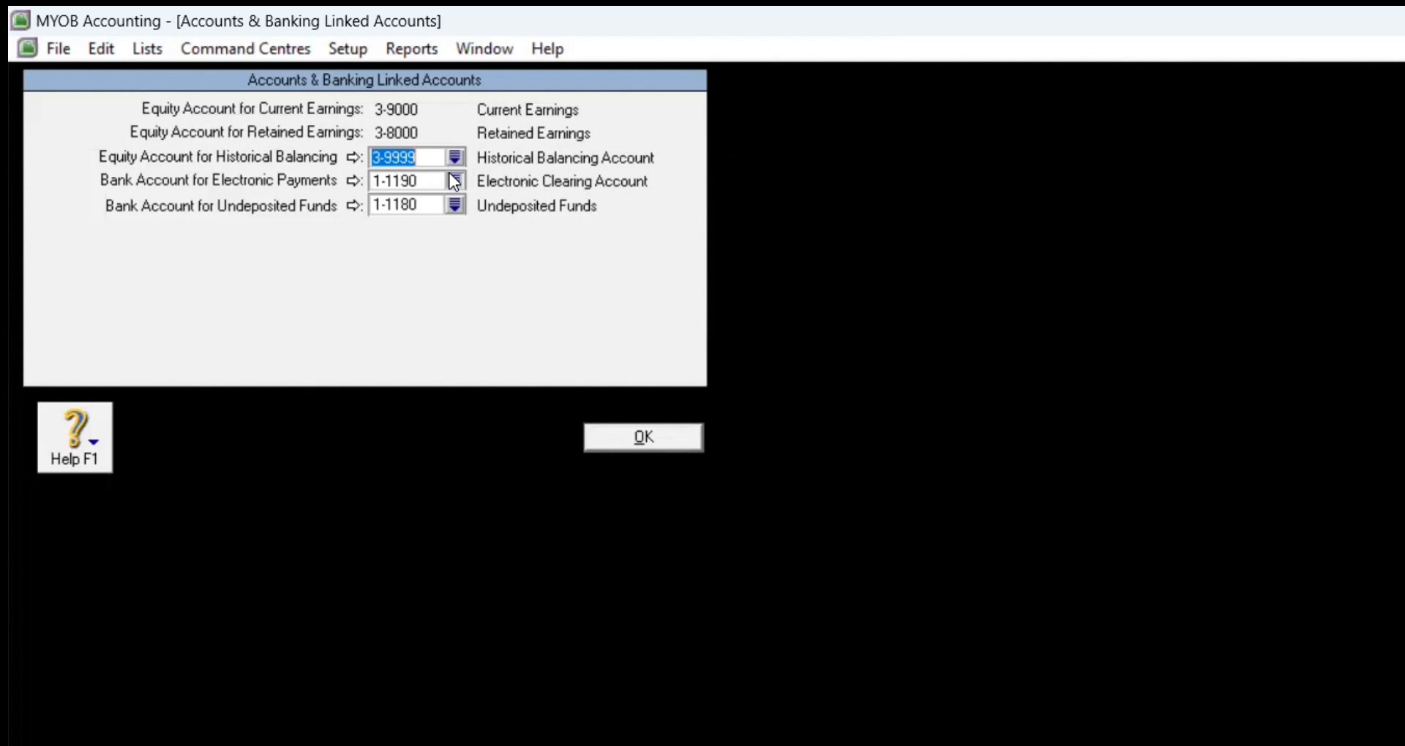
# Step: Assign 1-1110 Cash in Bank for electronic payments and 1-1120 Petty Cash for undeposited funds, confirming and saving
pyautogui.click(454, 181)
pyautogui.click(881, 425)
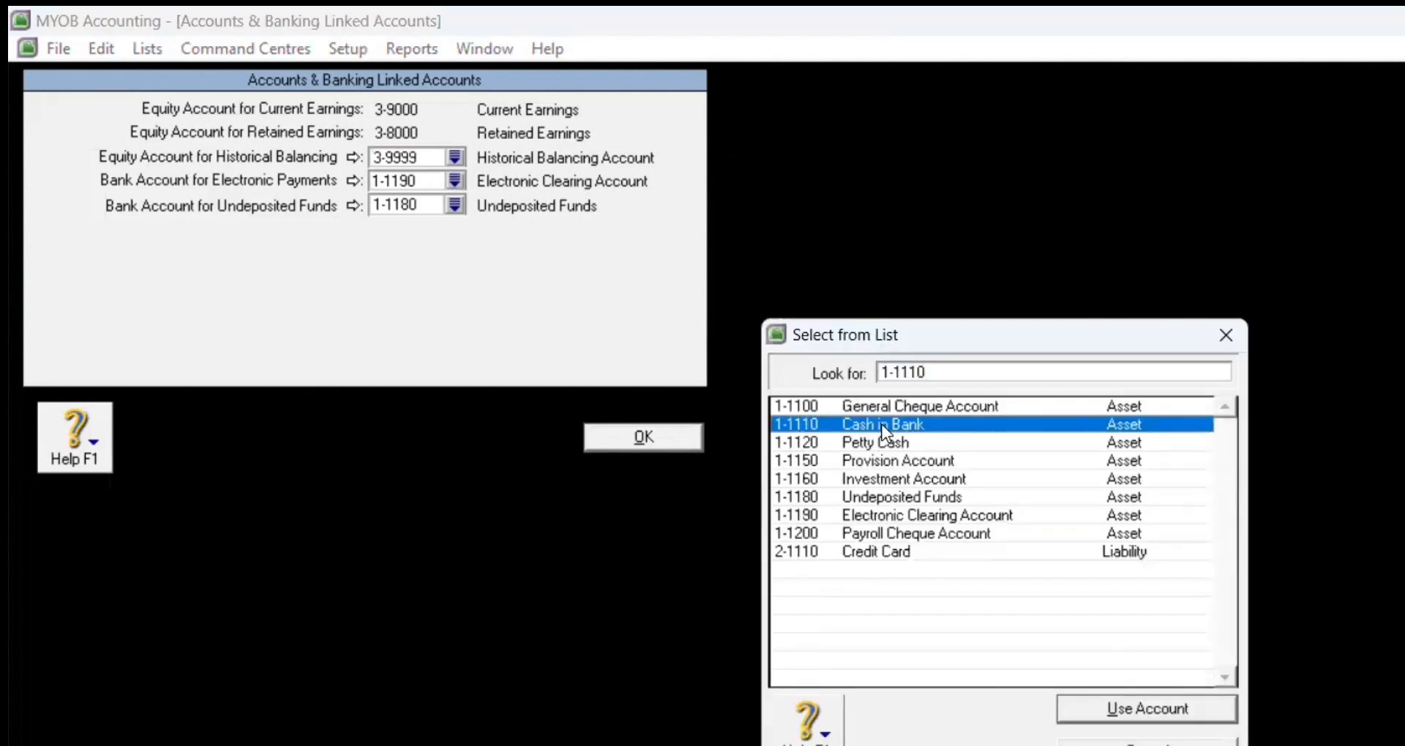
pyautogui.click(1068, 713)
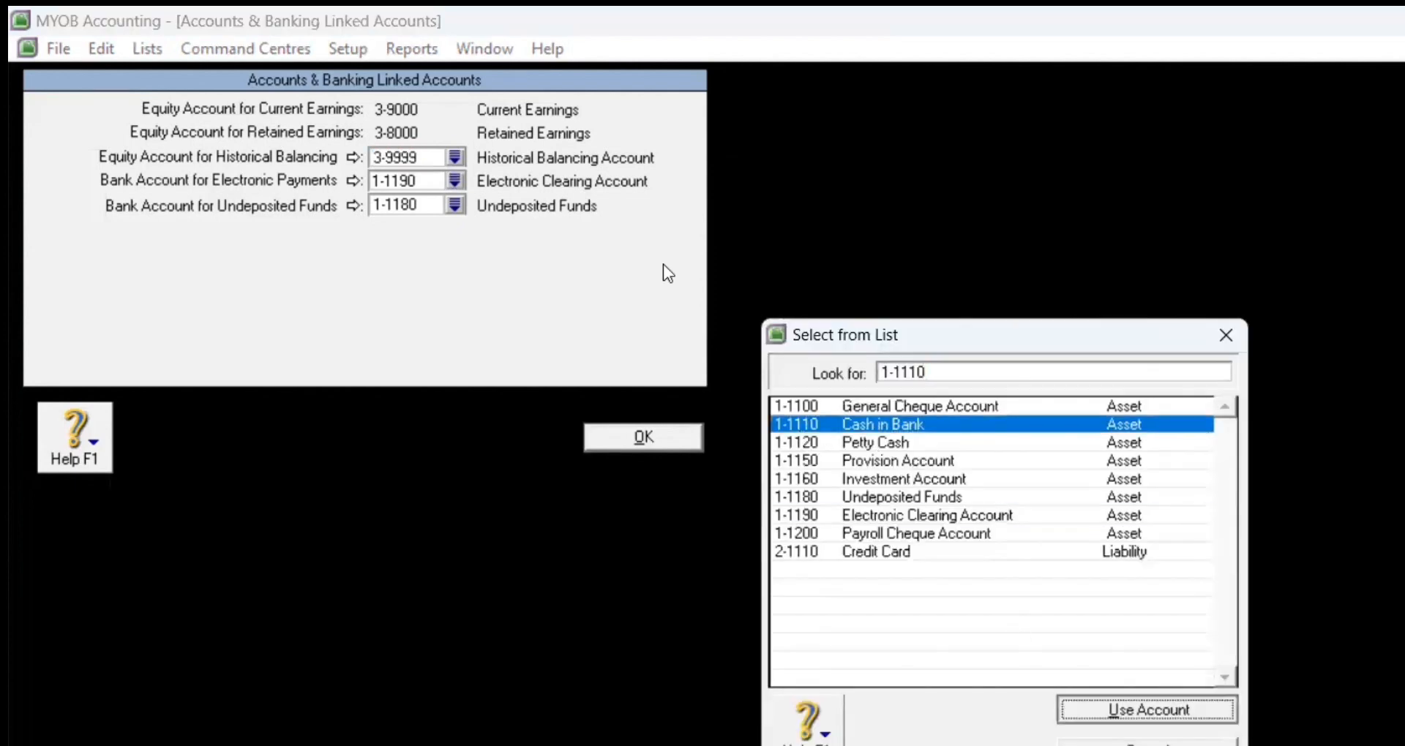
pyautogui.click(1053, 687)
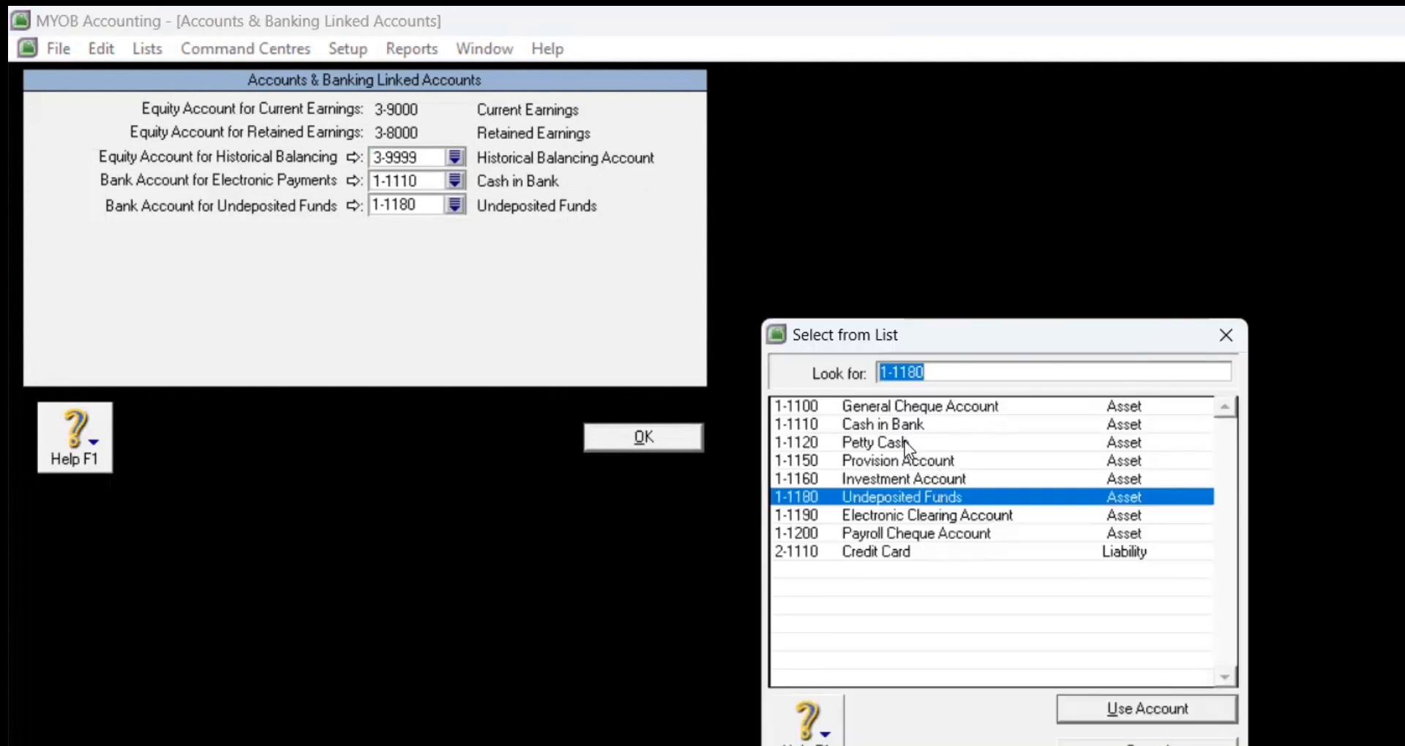
pyautogui.click(905, 441)
pyautogui.click(1143, 709)
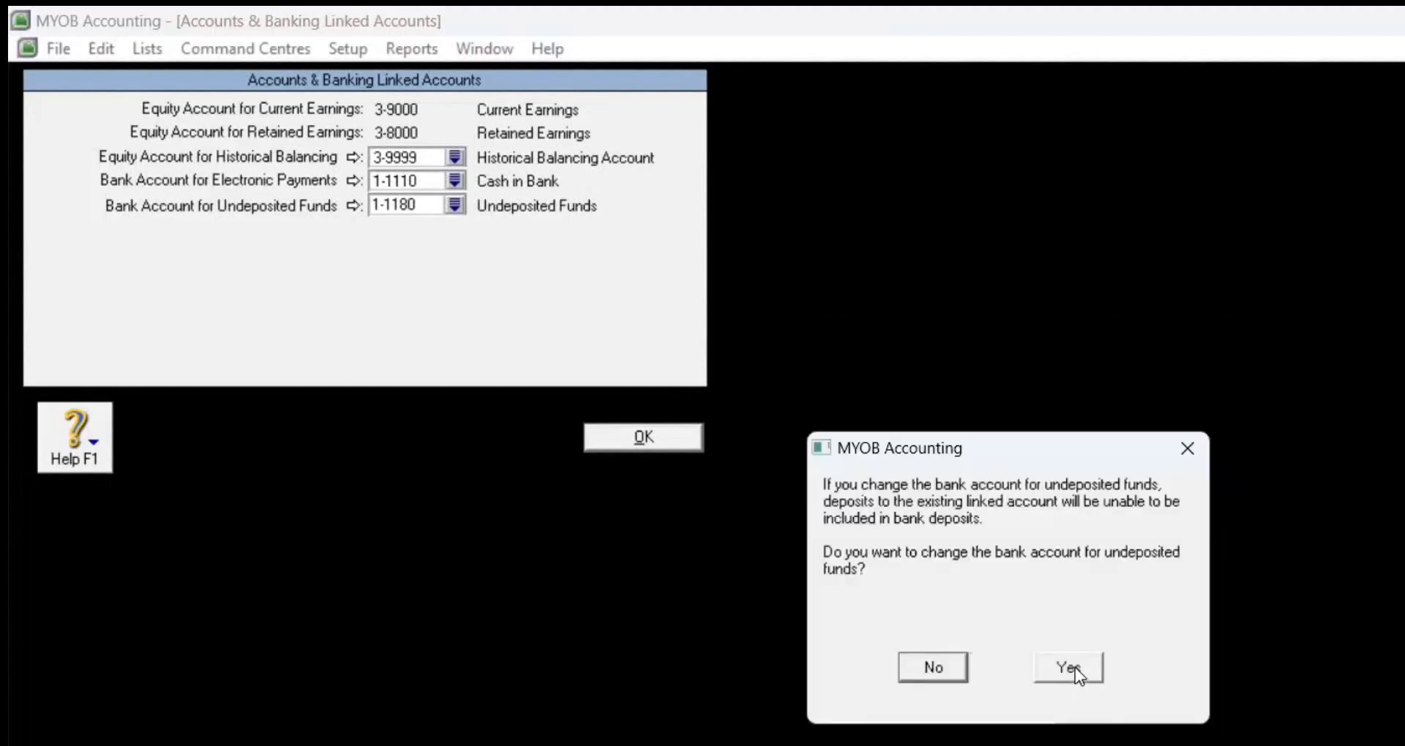
pyautogui.click(1070, 669)
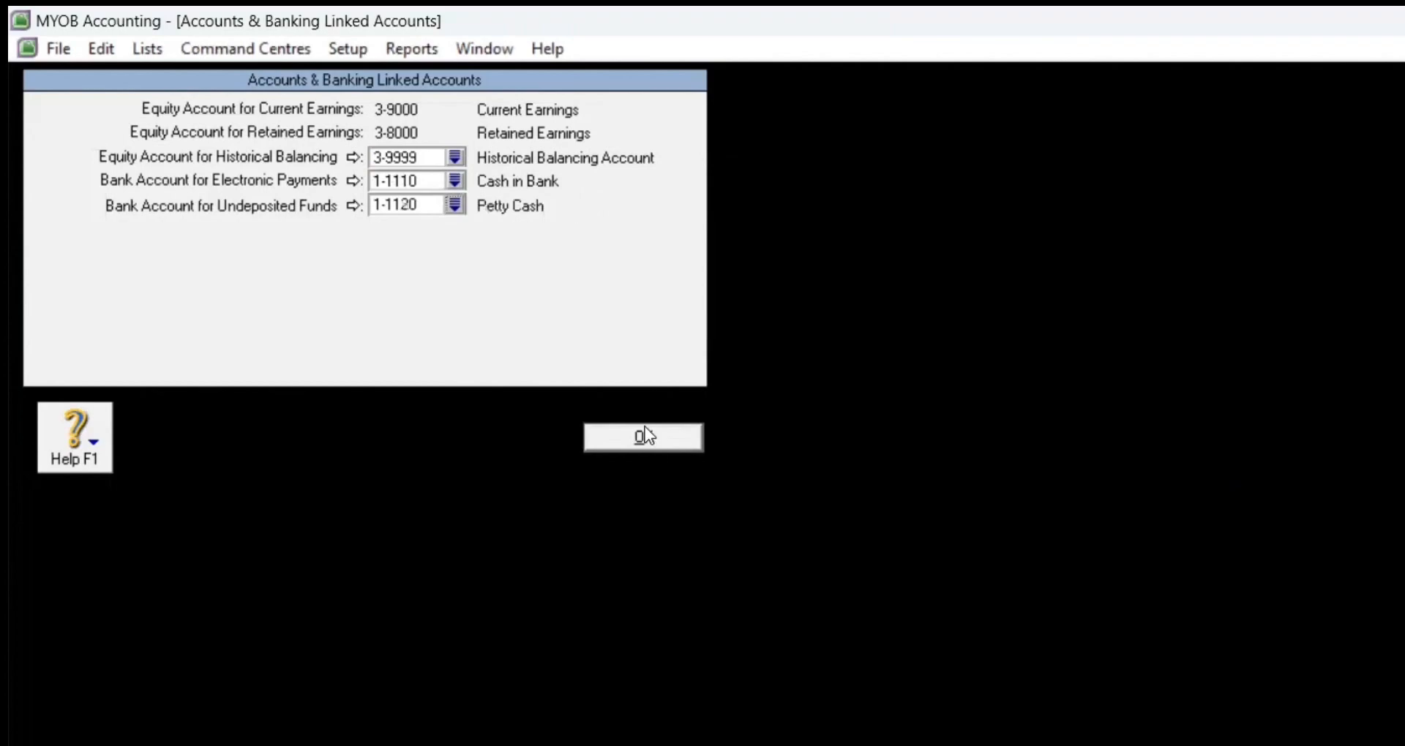
pyautogui.click(645, 438)
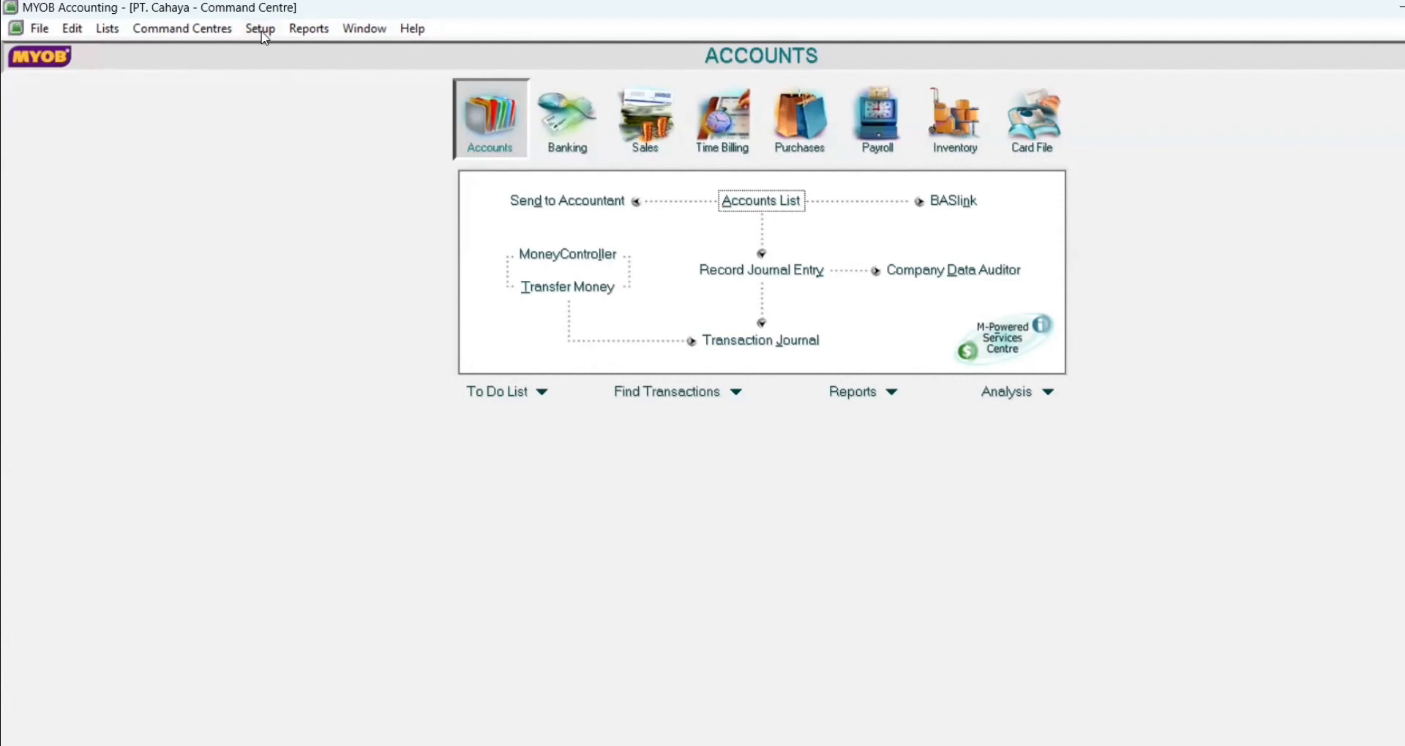
# Step: Open Setup > Linked Accounts > Sales Accounts
pyautogui.click(263, 32)
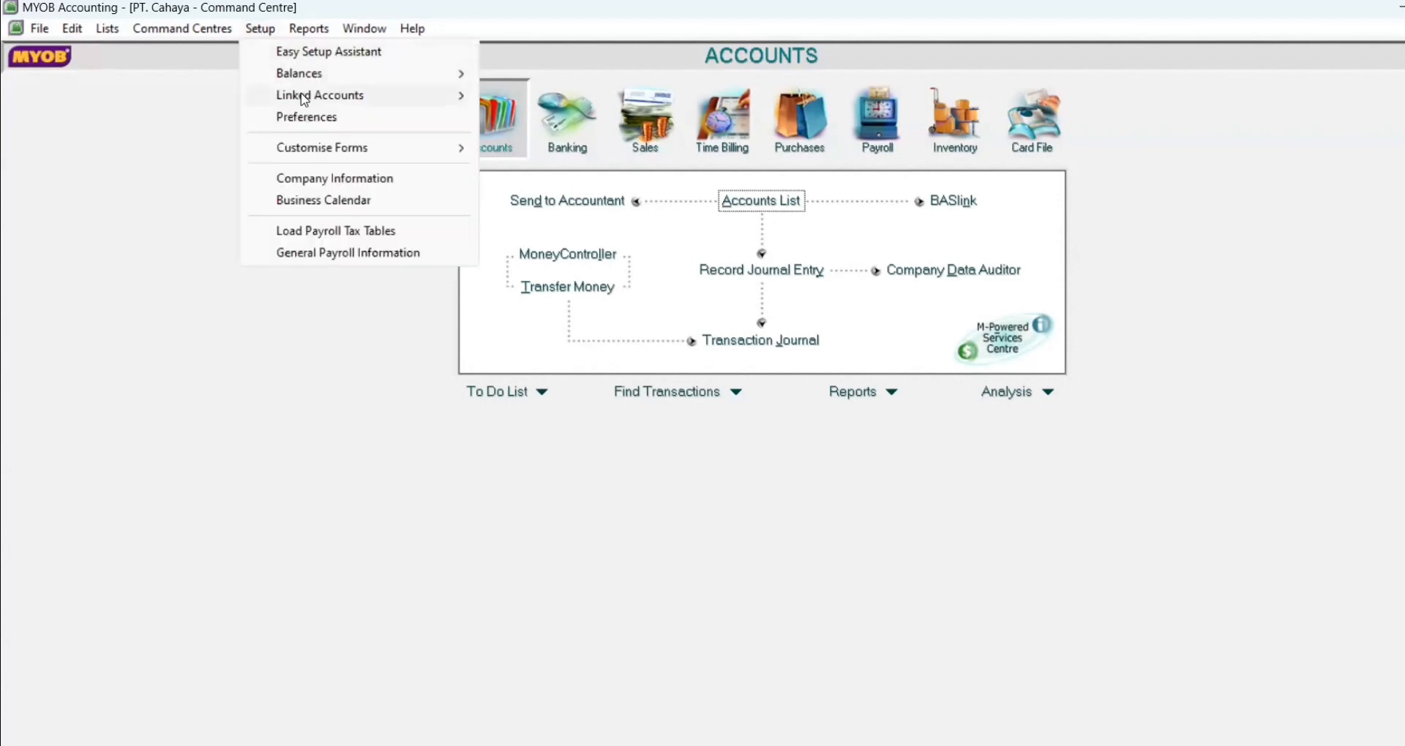
pyautogui.moveTo(304, 100)
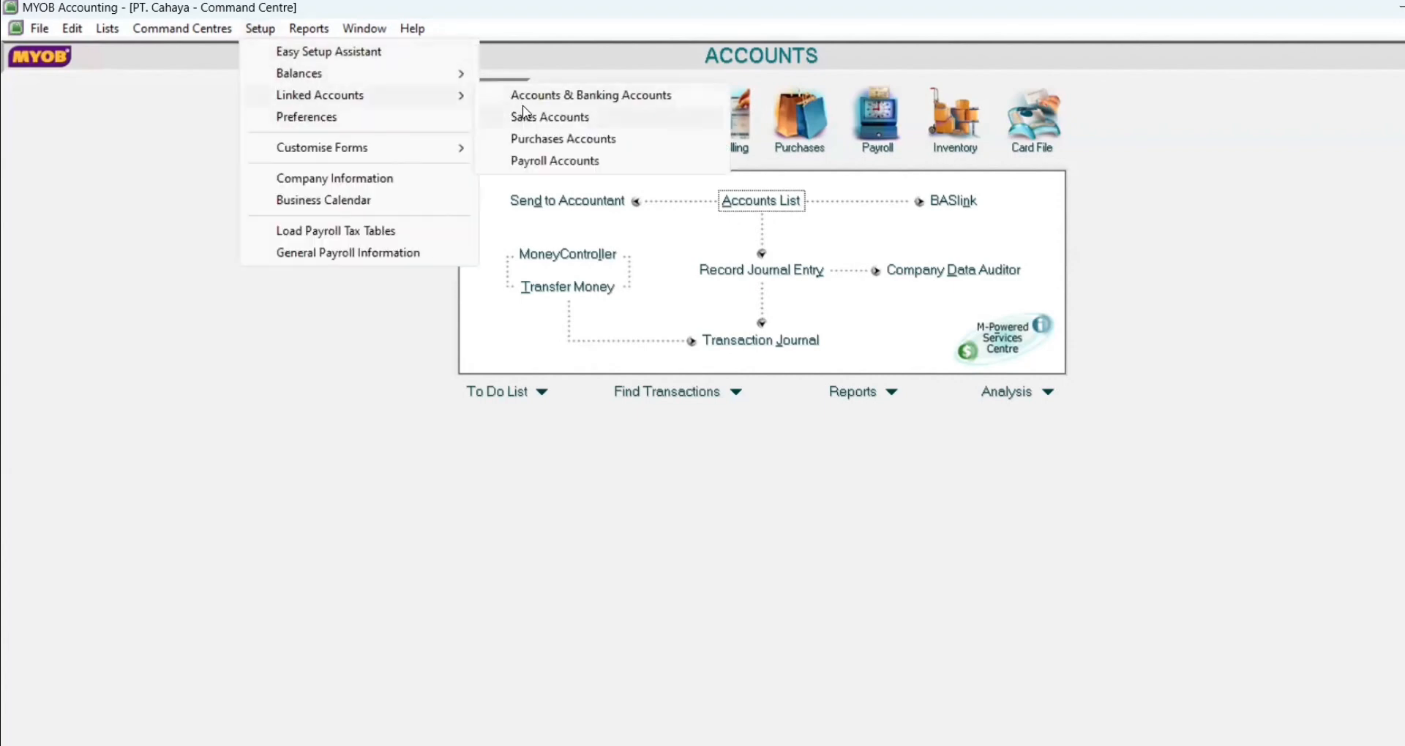
pyautogui.click(531, 117)
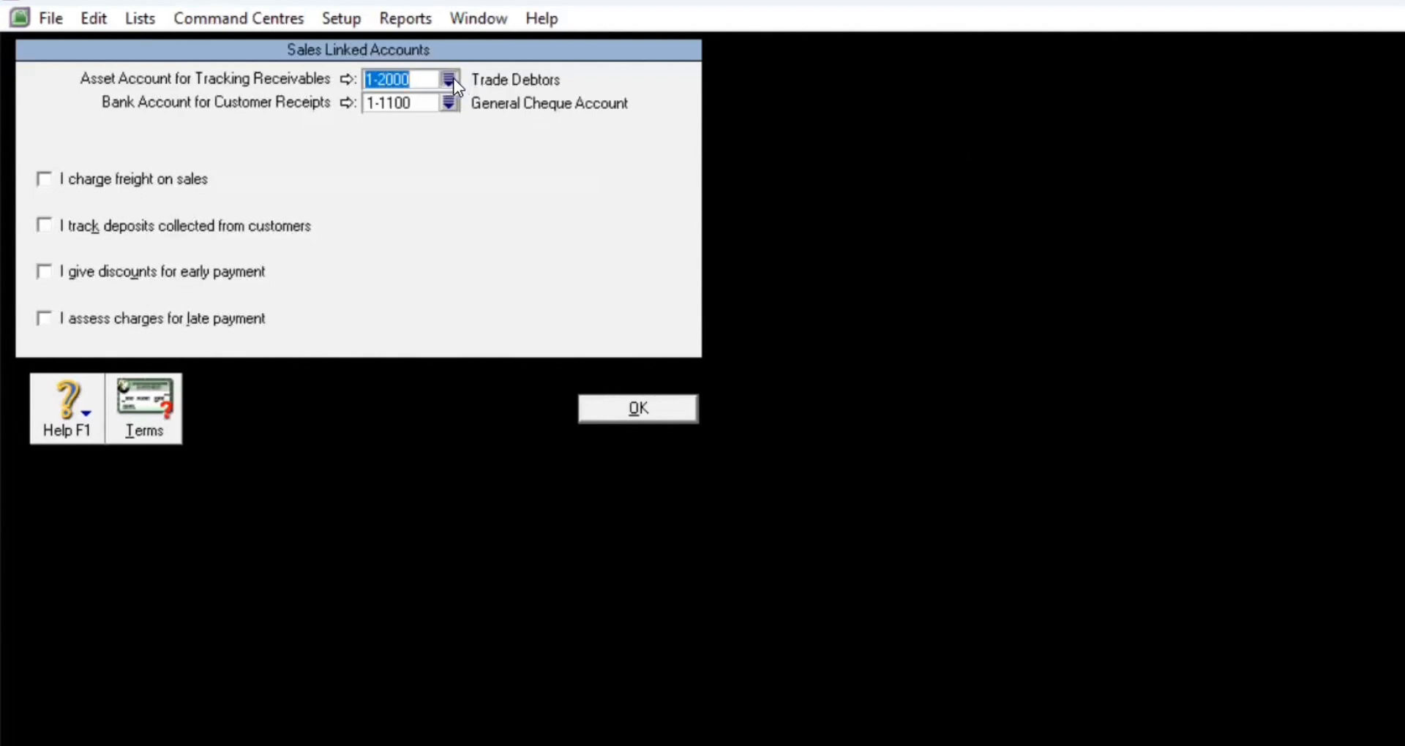
# Step: Assign 1-1210 Account Receivable for receivables and 1-1110 Cash in Bank for customer receipts
pyautogui.click(452, 79)
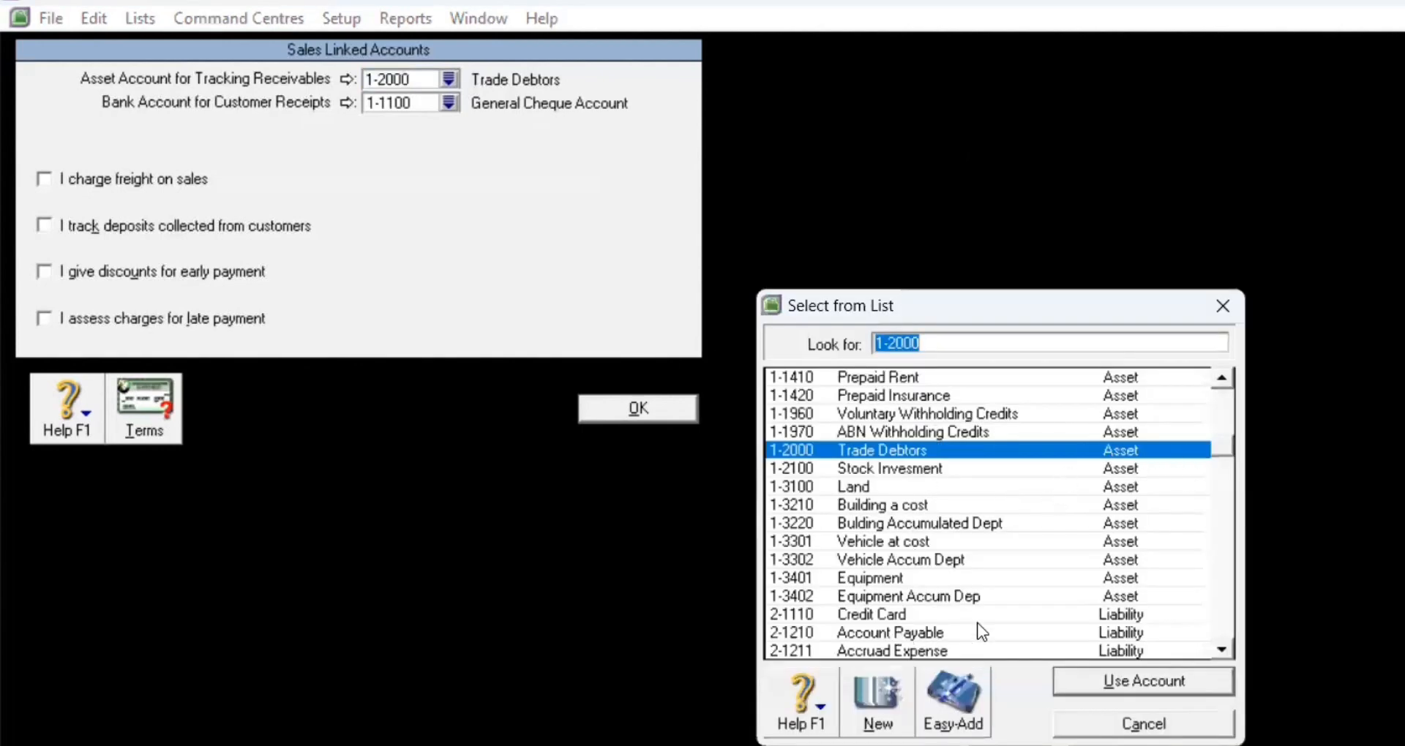
pyautogui.click(1218, 407)
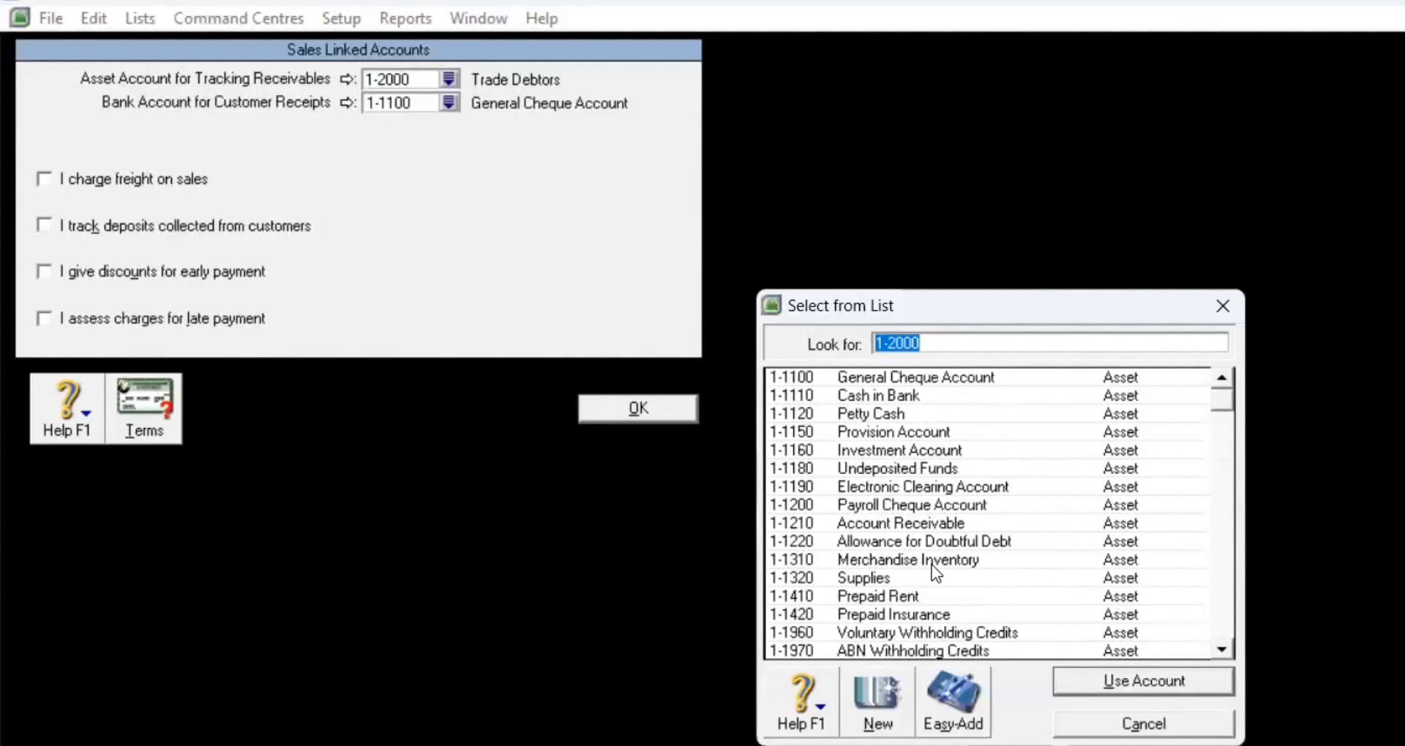
pyautogui.click(933, 523)
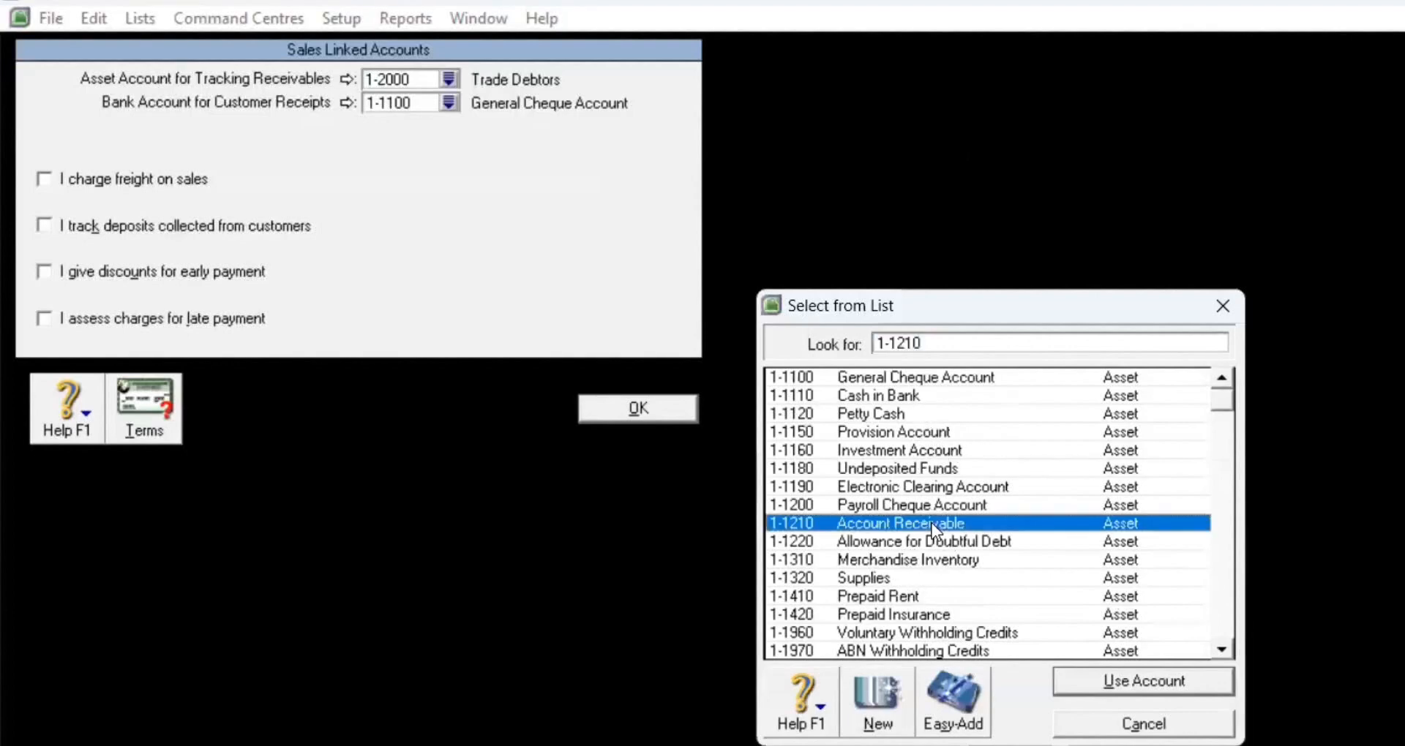
pyautogui.click(1096, 679)
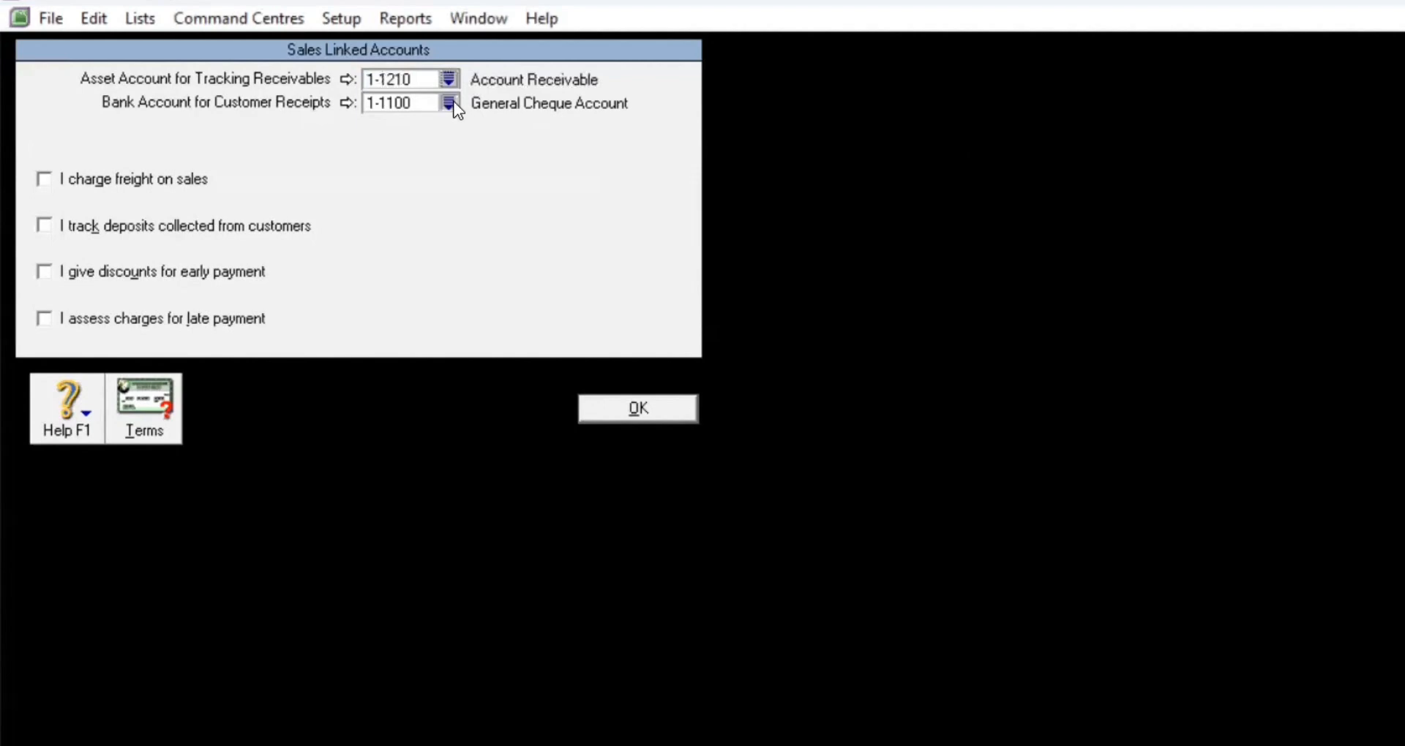
pyautogui.click(448, 103)
pyautogui.click(1011, 398)
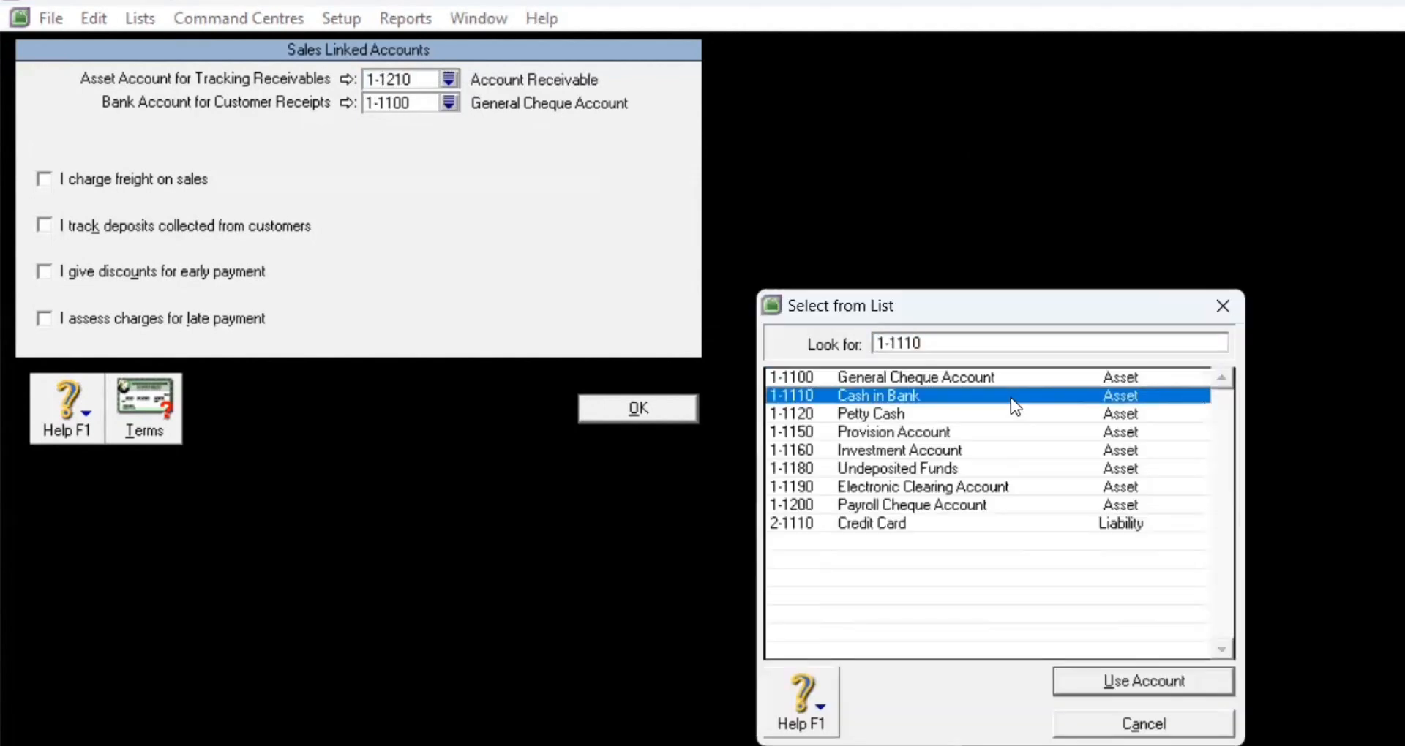
pyautogui.click(1106, 670)
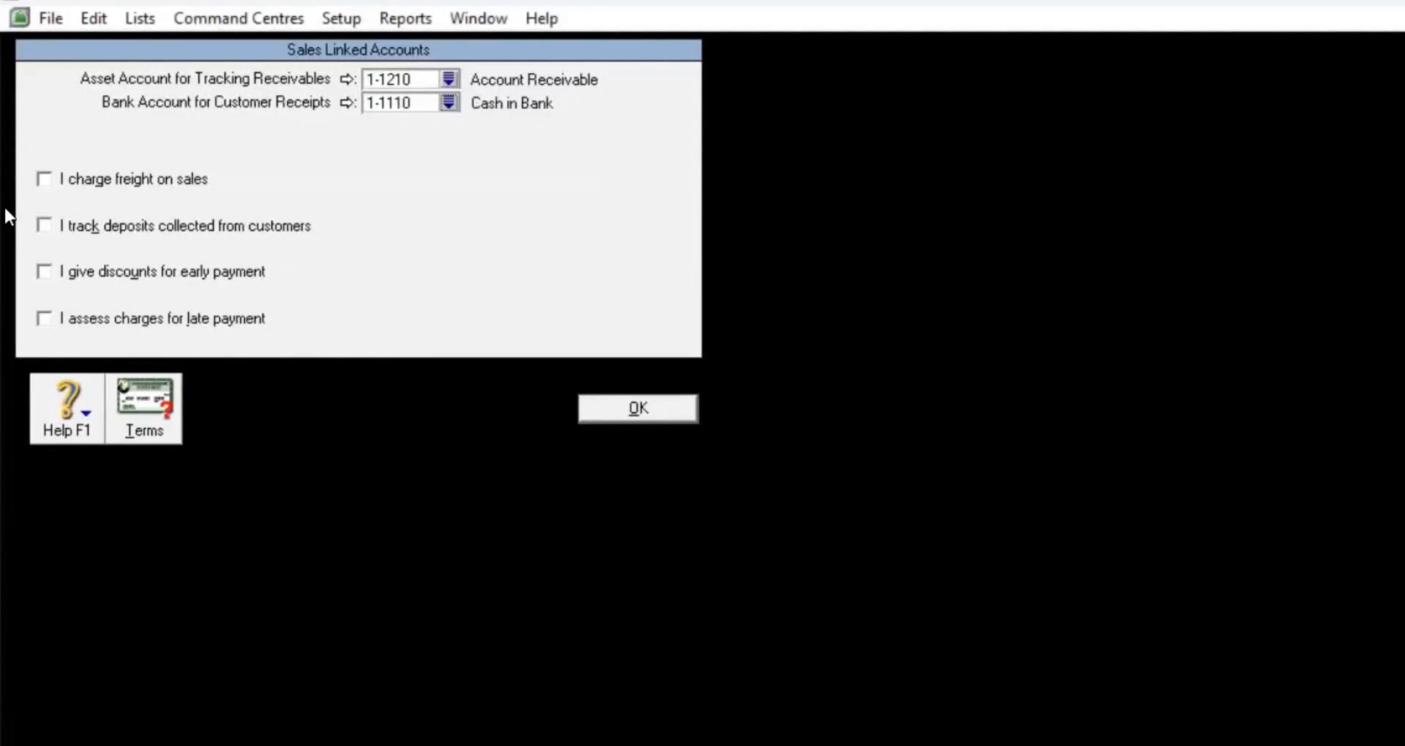
# Step: Enable freight on sales, linked to 4-2100 Freight Colected
pyautogui.click(43, 183)
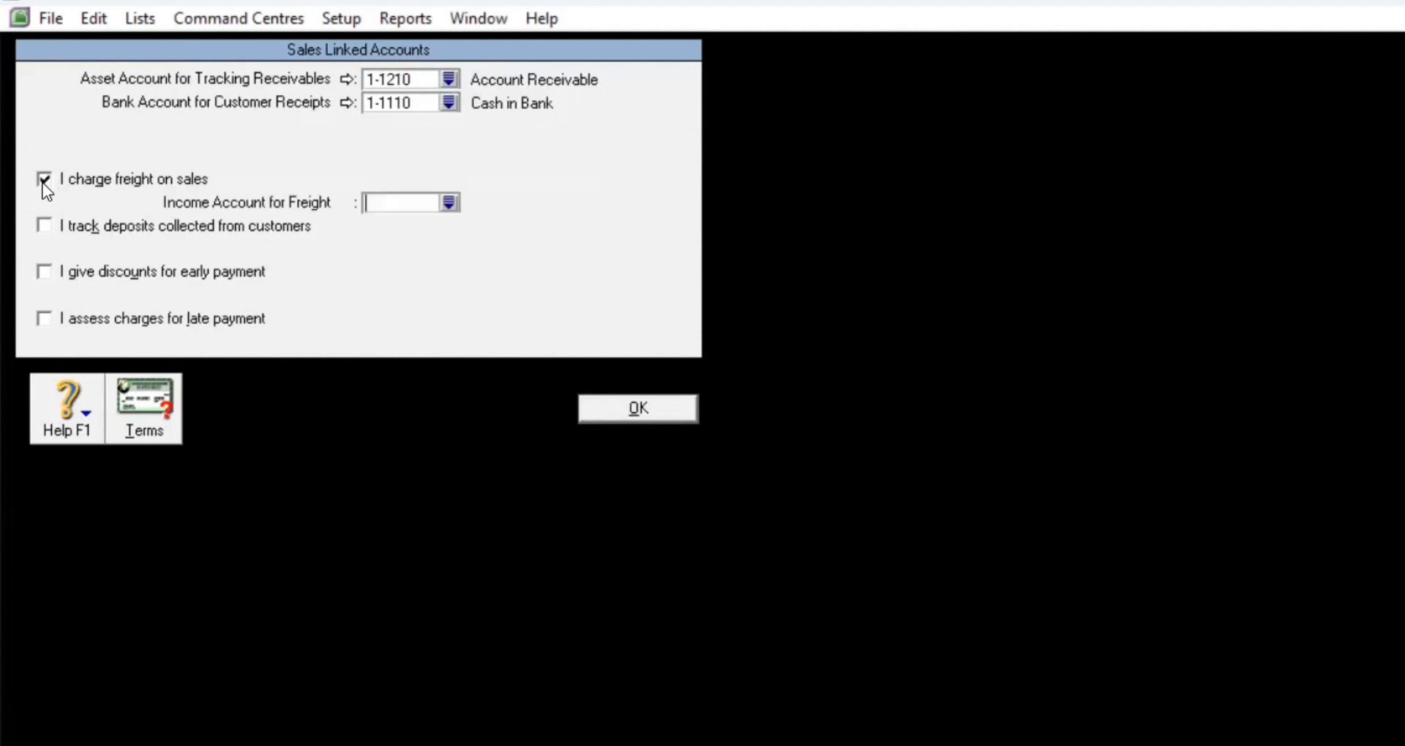
pyautogui.click(448, 202)
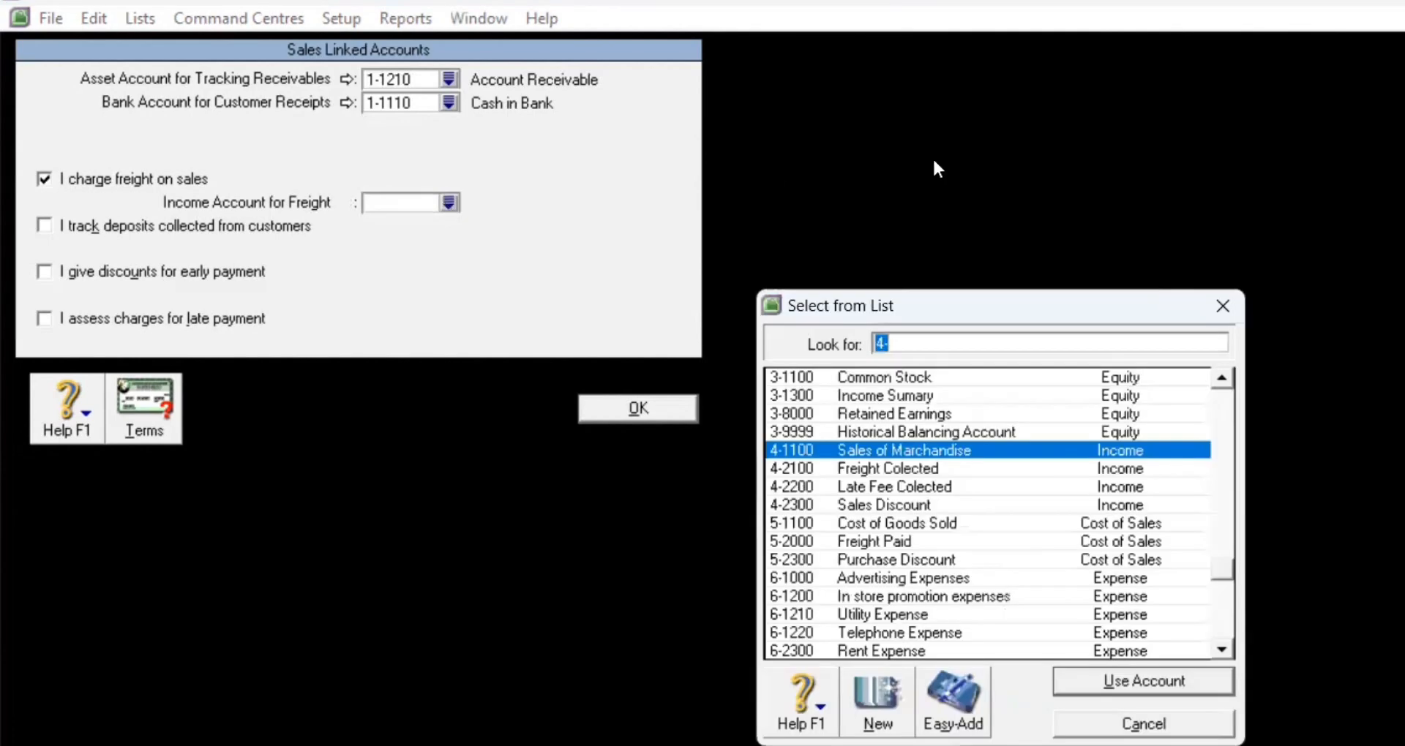
pyautogui.click(937, 469)
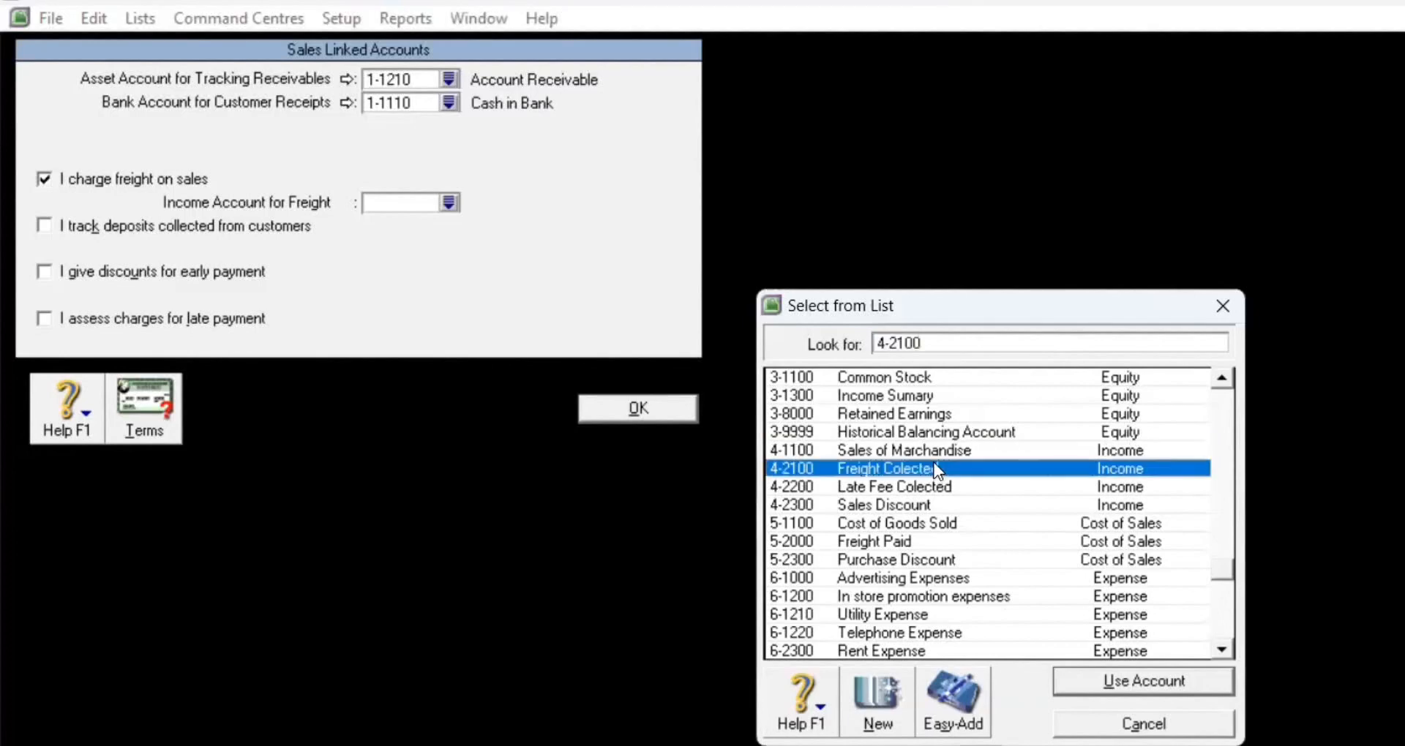
pyautogui.click(1123, 688)
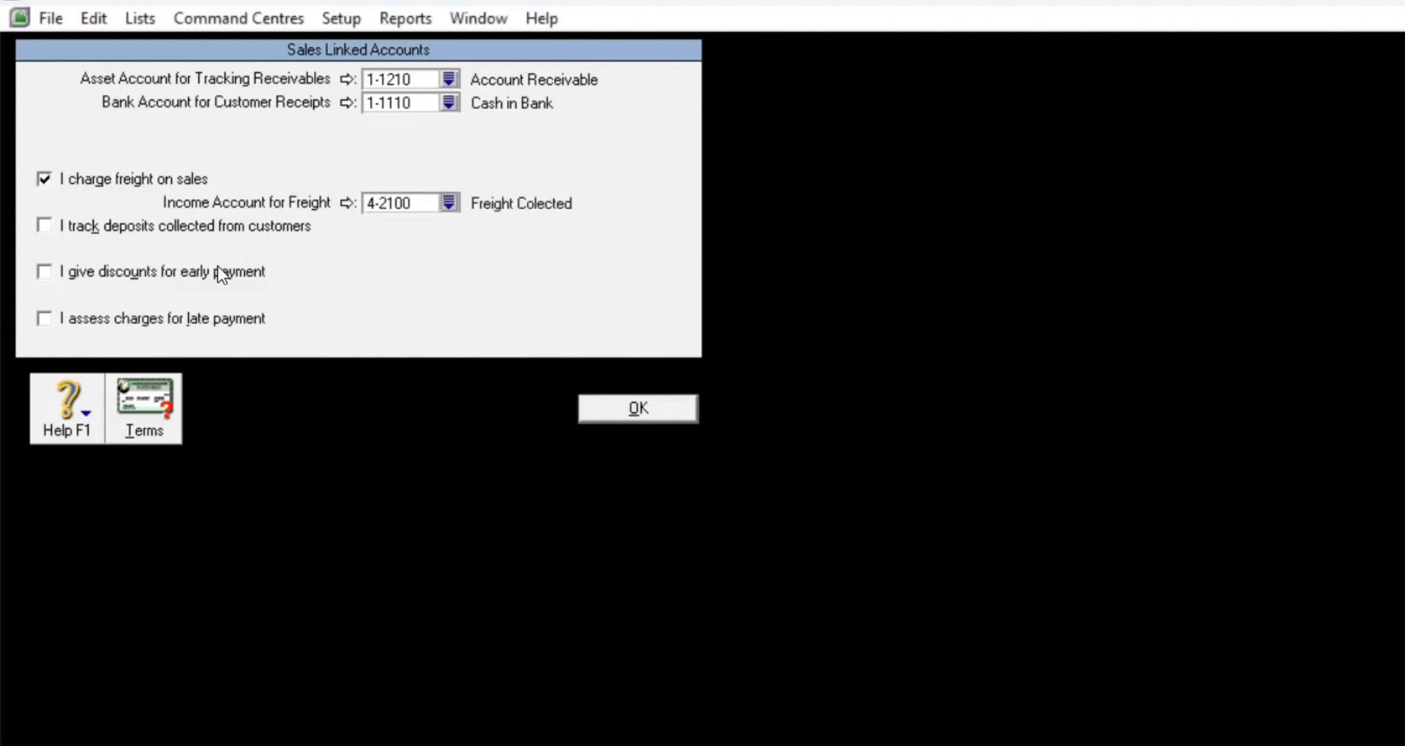
# Step: Enable early-payment discounts linked to 4-2300 Sales Discount, dismissing the expense-account warning
pyautogui.click(45, 272)
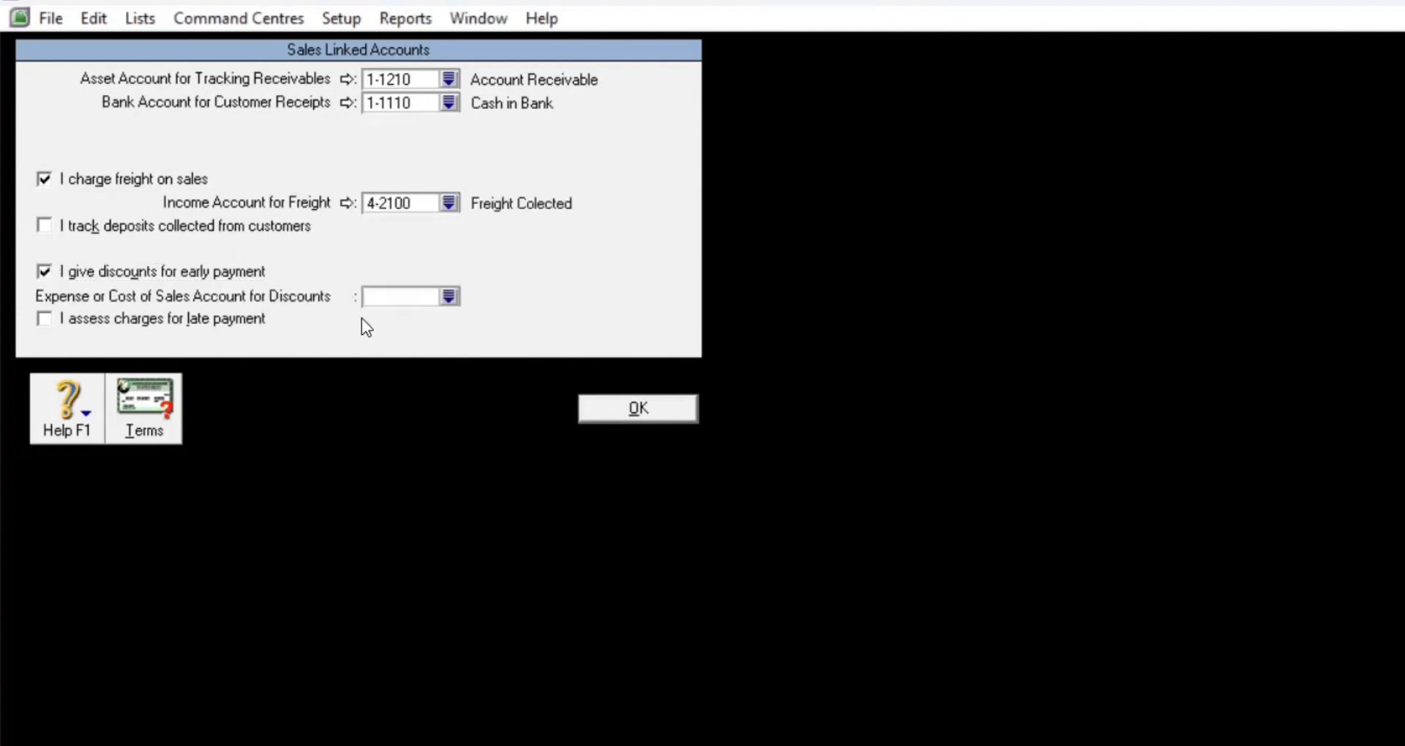
pyautogui.click(449, 297)
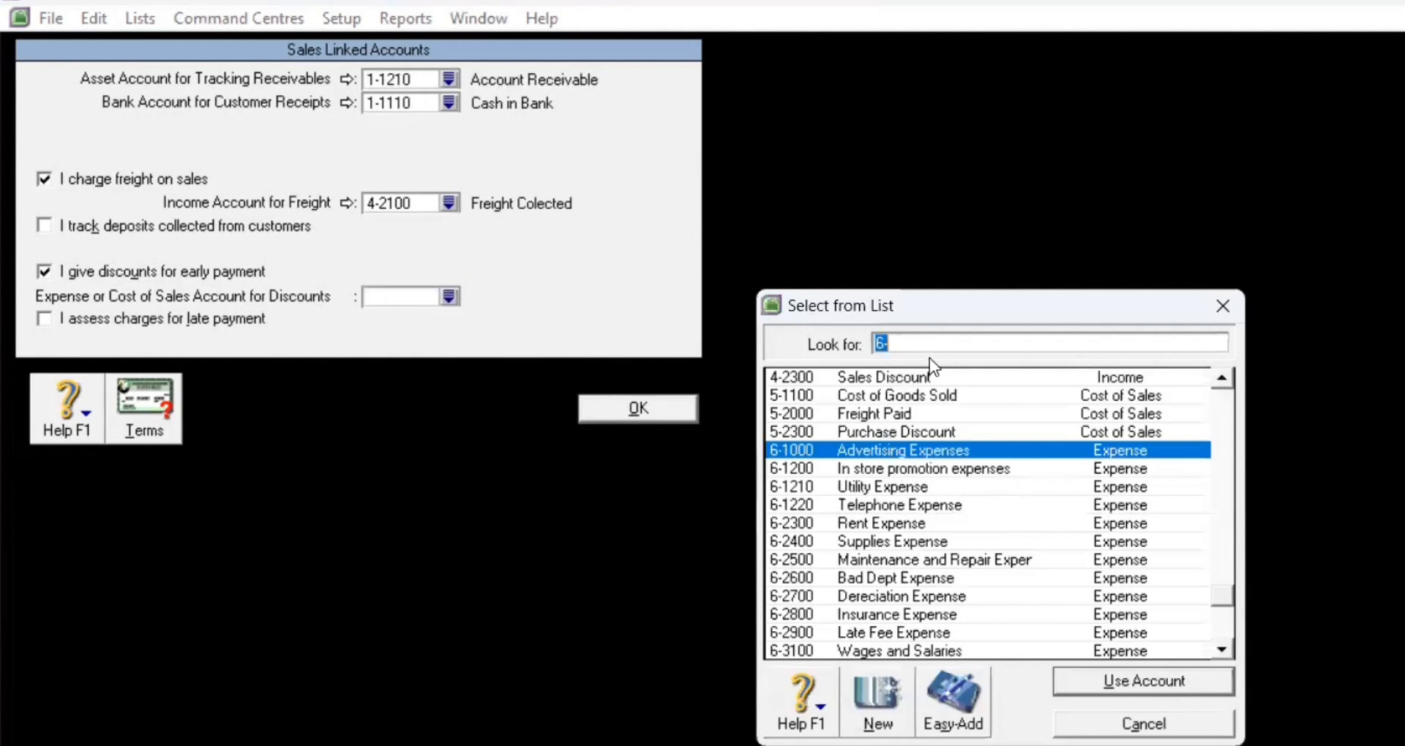
pyautogui.click(973, 376)
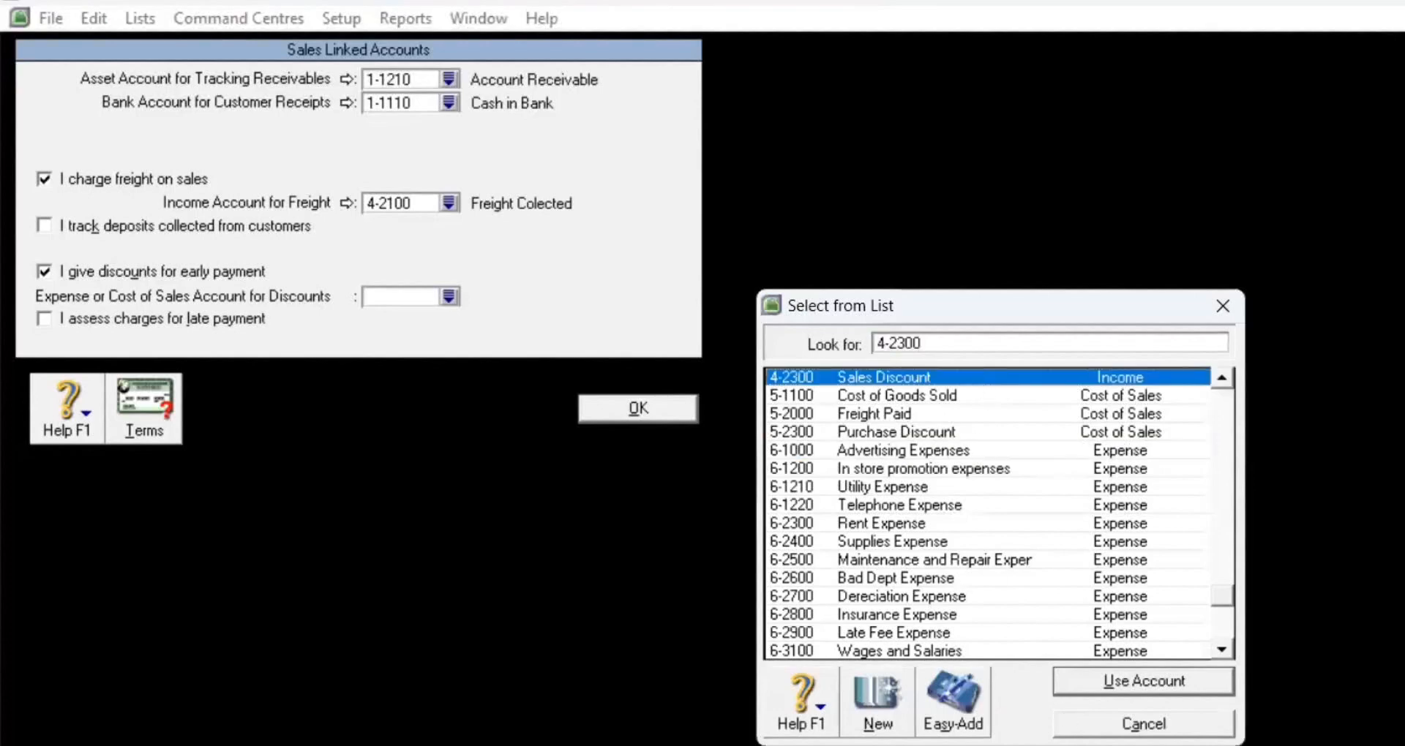
pyautogui.click(1090, 689)
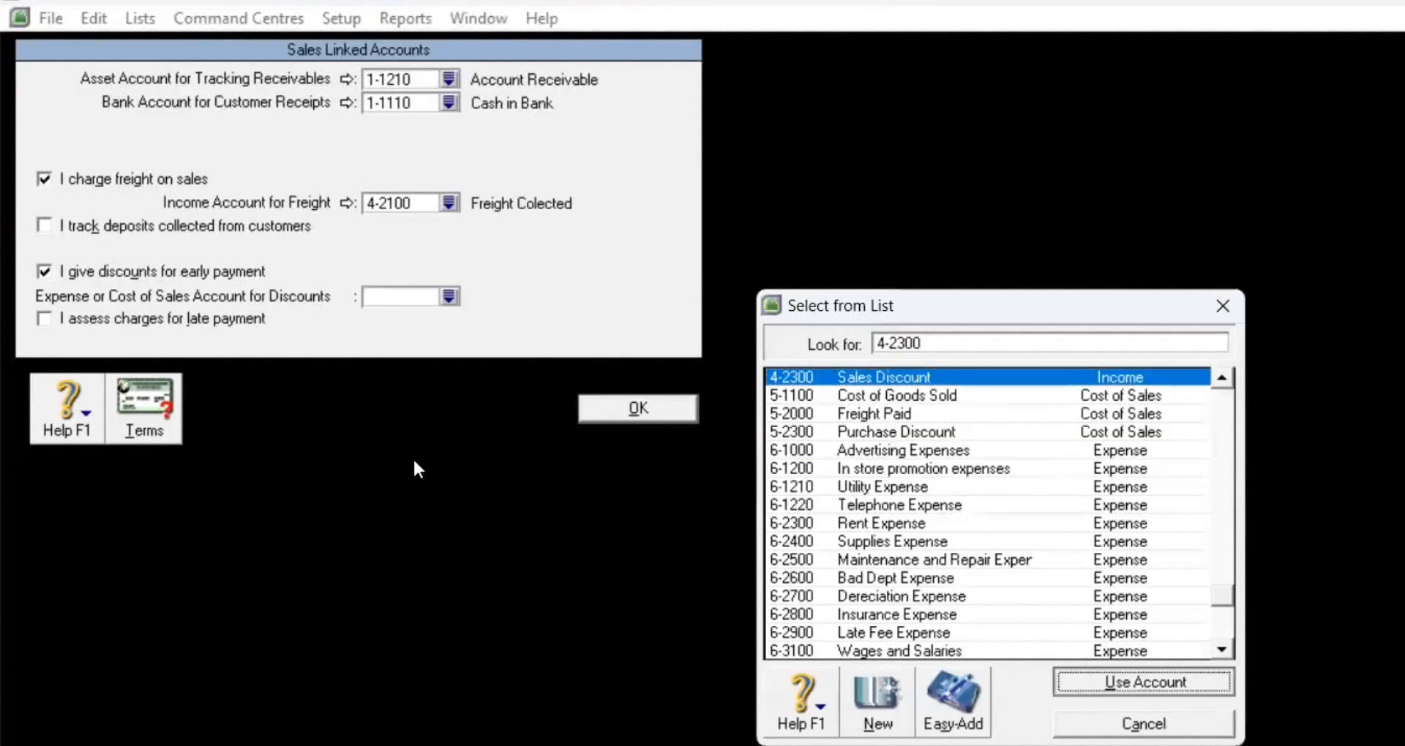
pyautogui.click(977, 611)
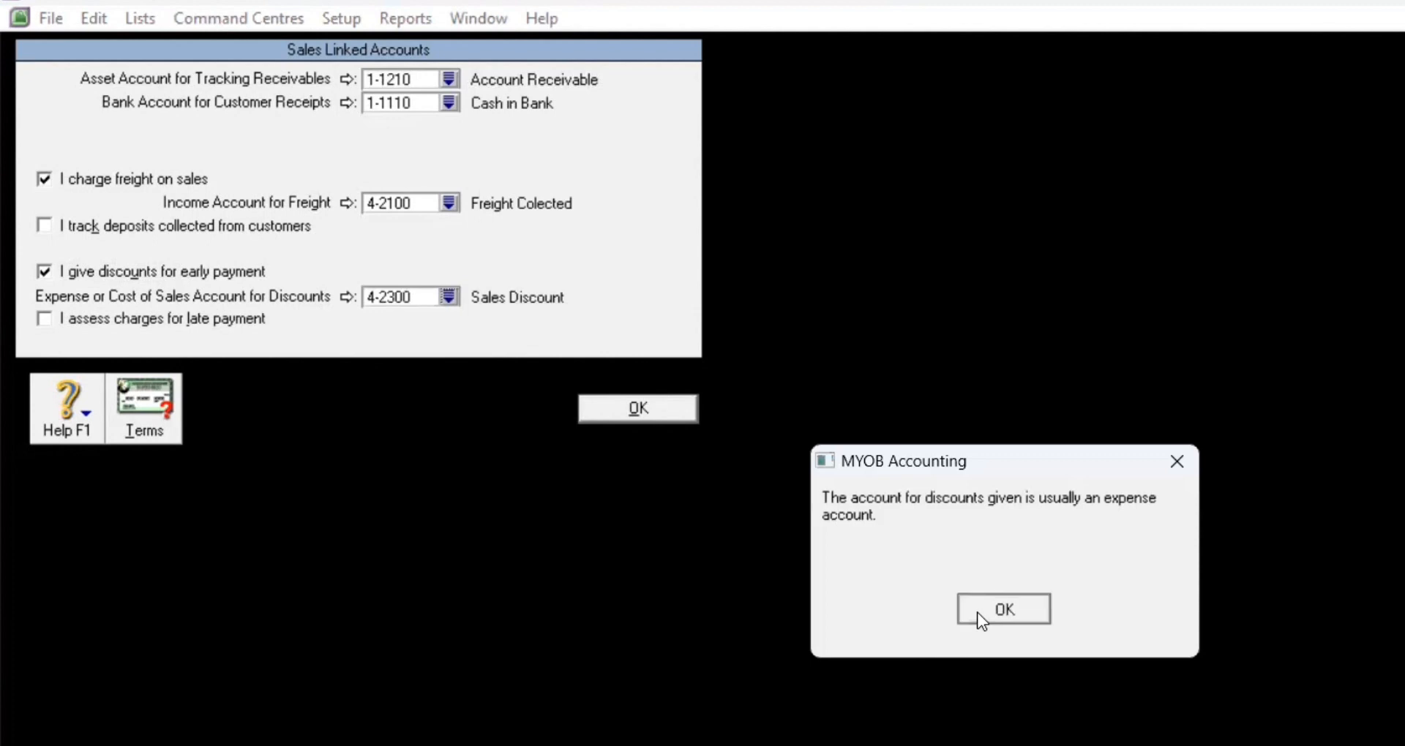
# Step: Enable late-payment charges linked to 4-2200 Late Fee Collected, then open customer credit Terms
pyautogui.click(44, 321)
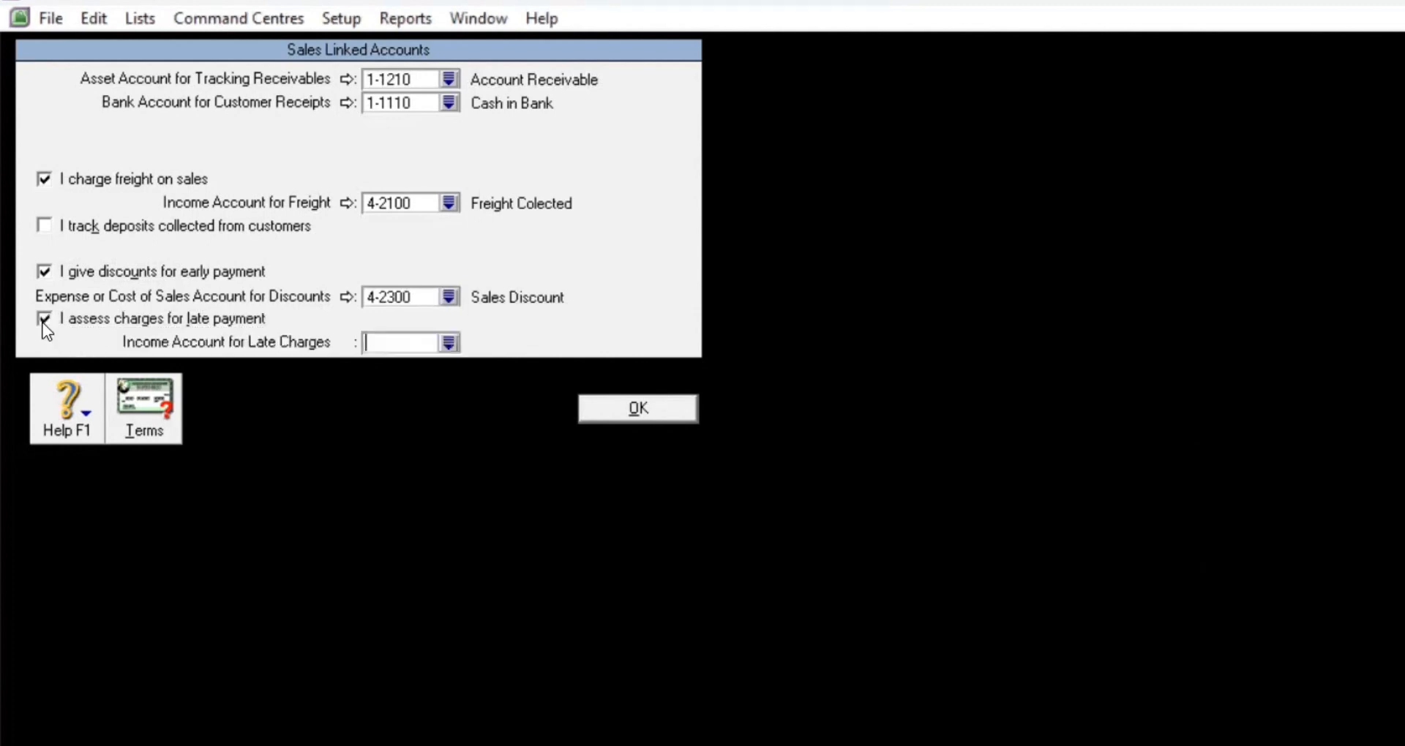
pyautogui.click(449, 344)
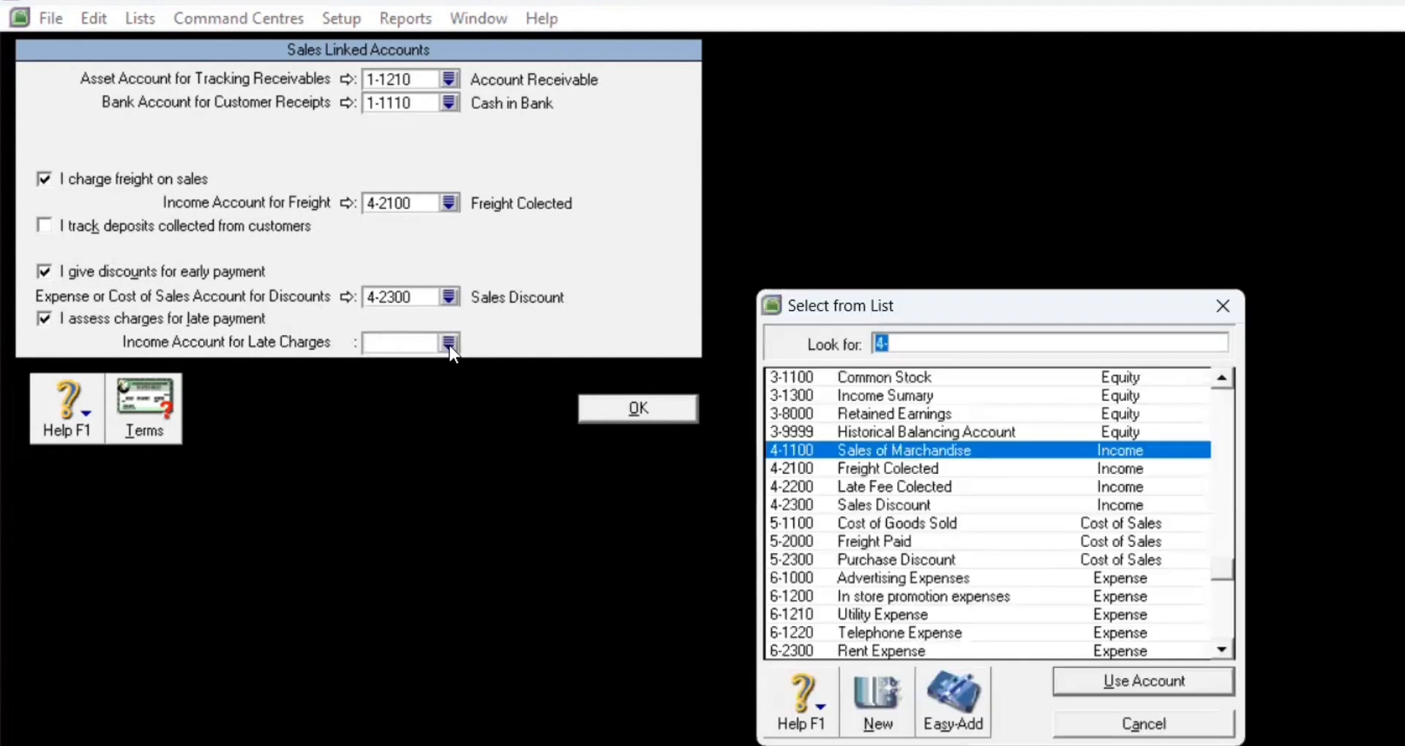
pyautogui.click(854, 487)
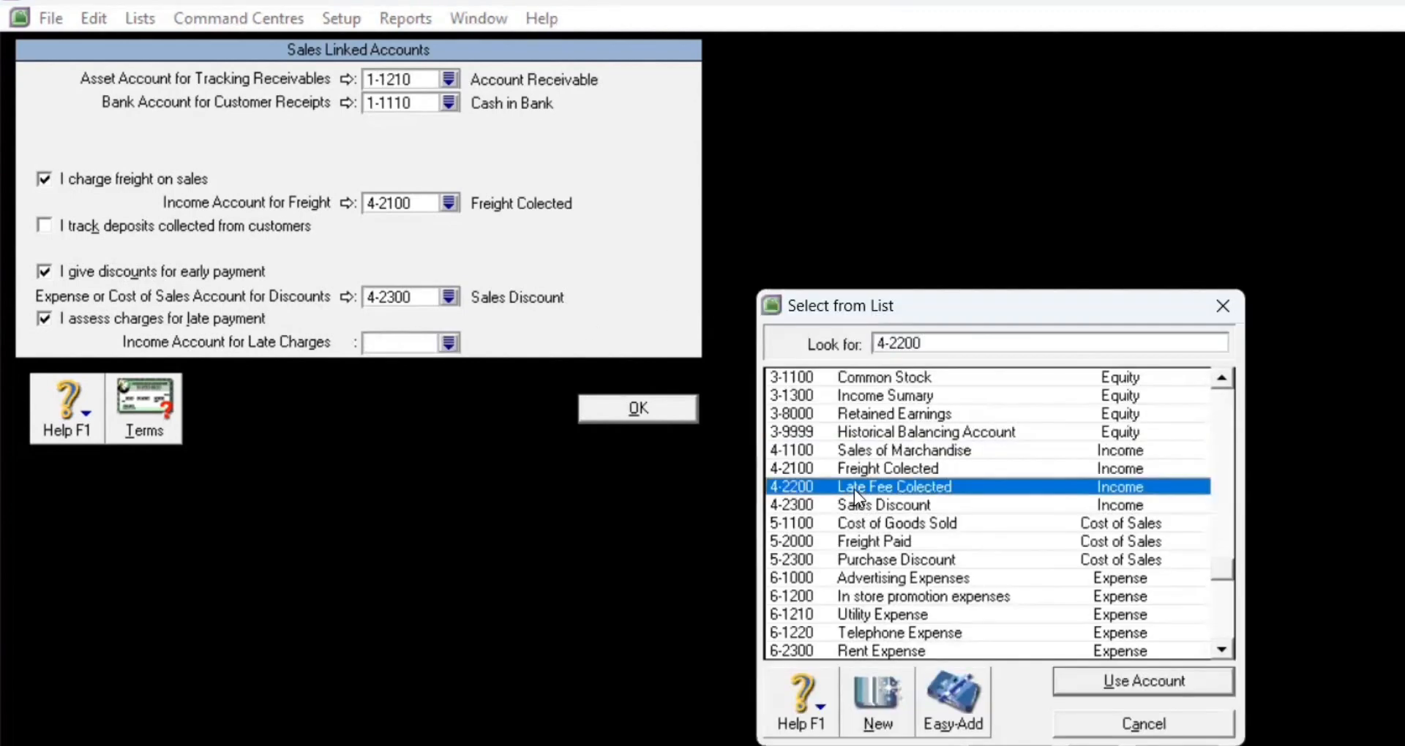
pyautogui.click(1130, 683)
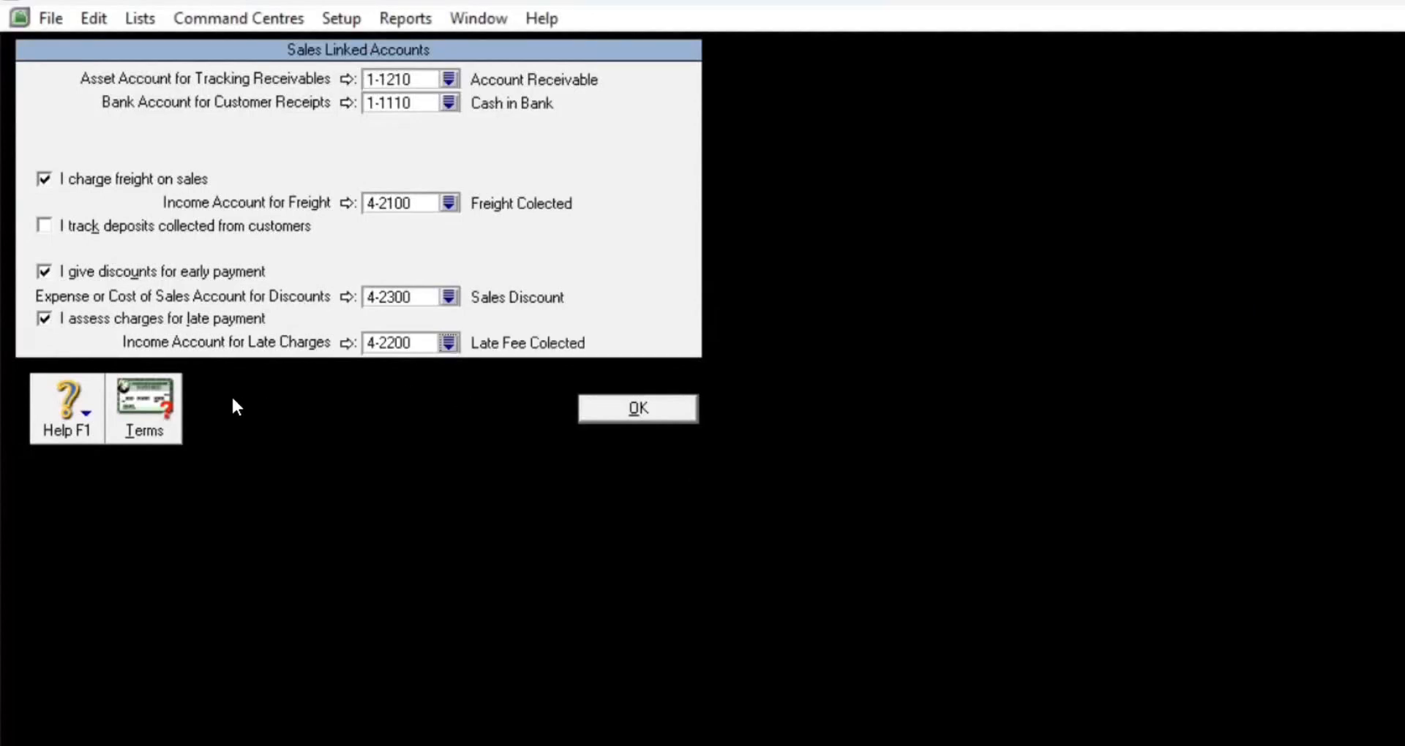
pyautogui.click(164, 406)
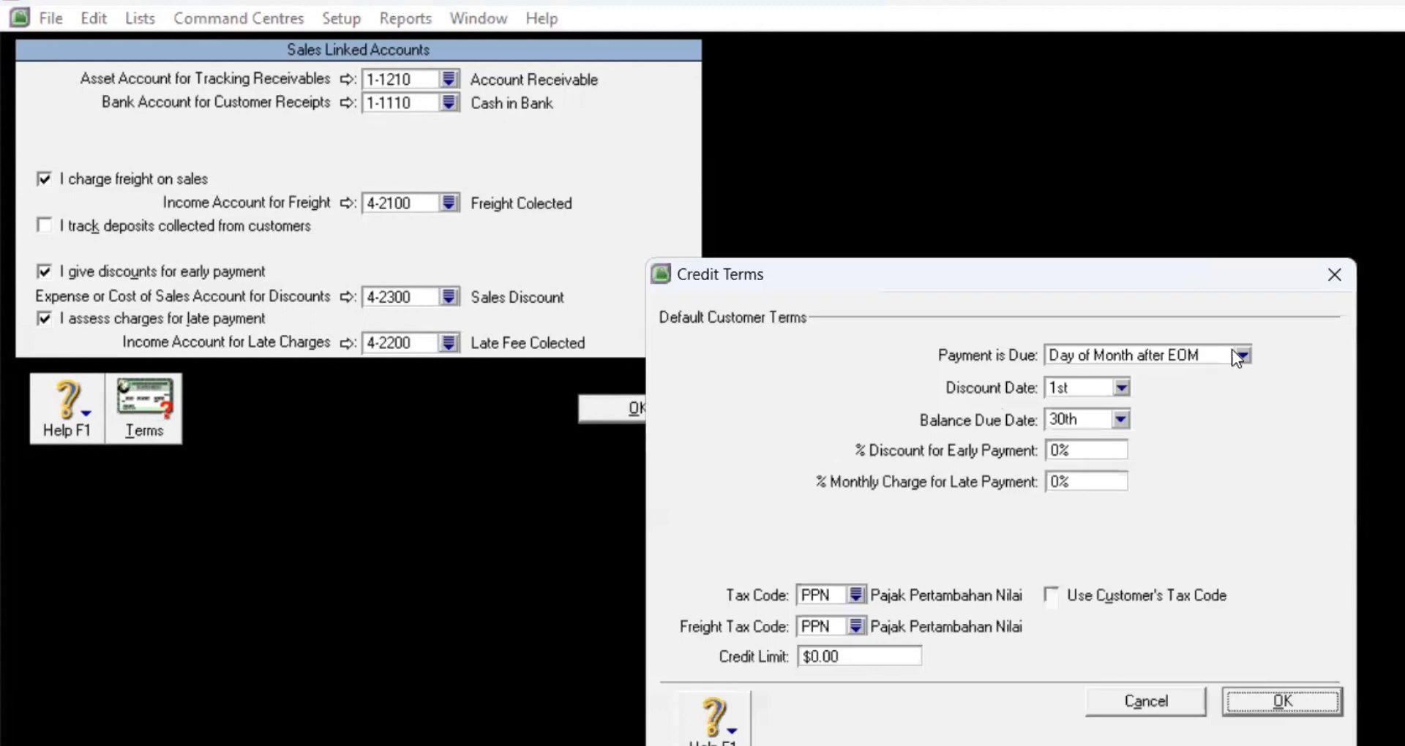
# Step: Set credit terms to due in a given number of days: 10-day 1% discount, net 30, 1% monthly late charge
pyautogui.click(1244, 357)
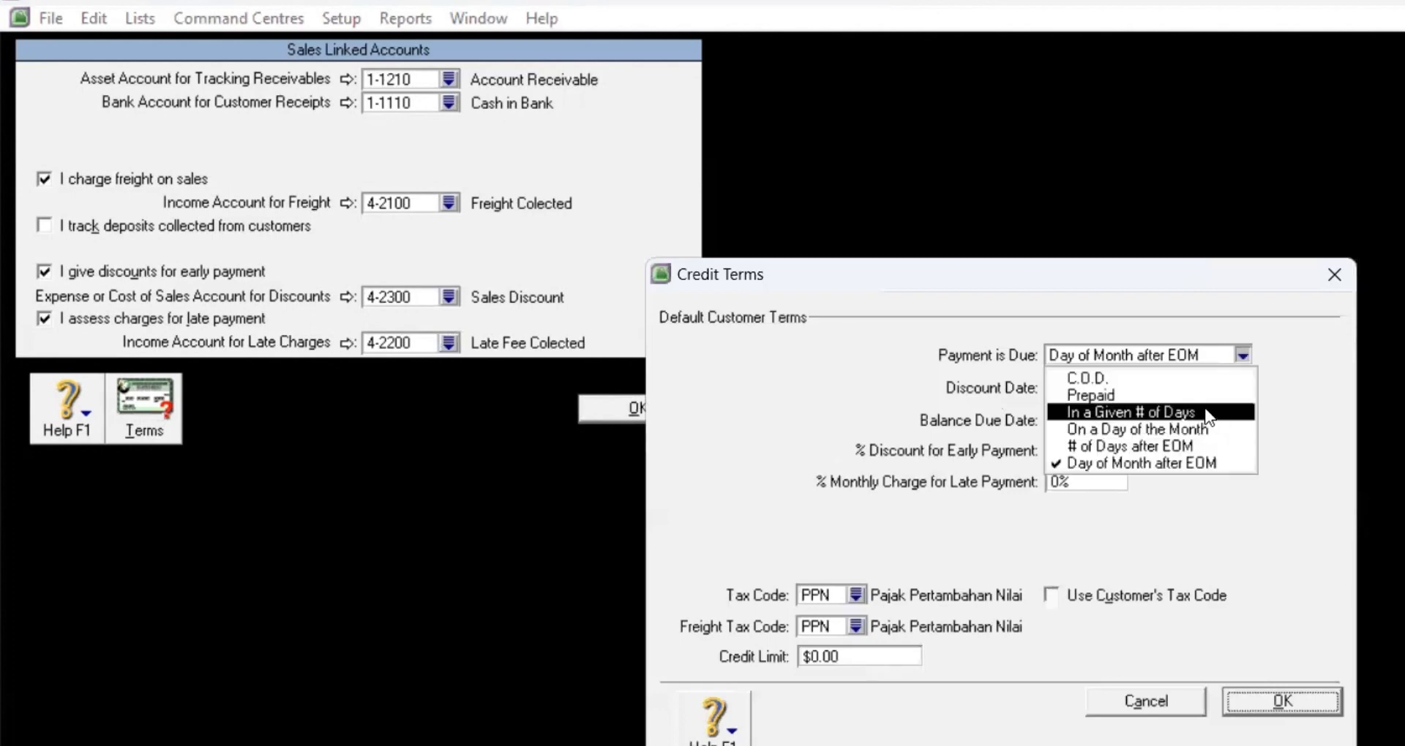
pyautogui.click(1206, 412)
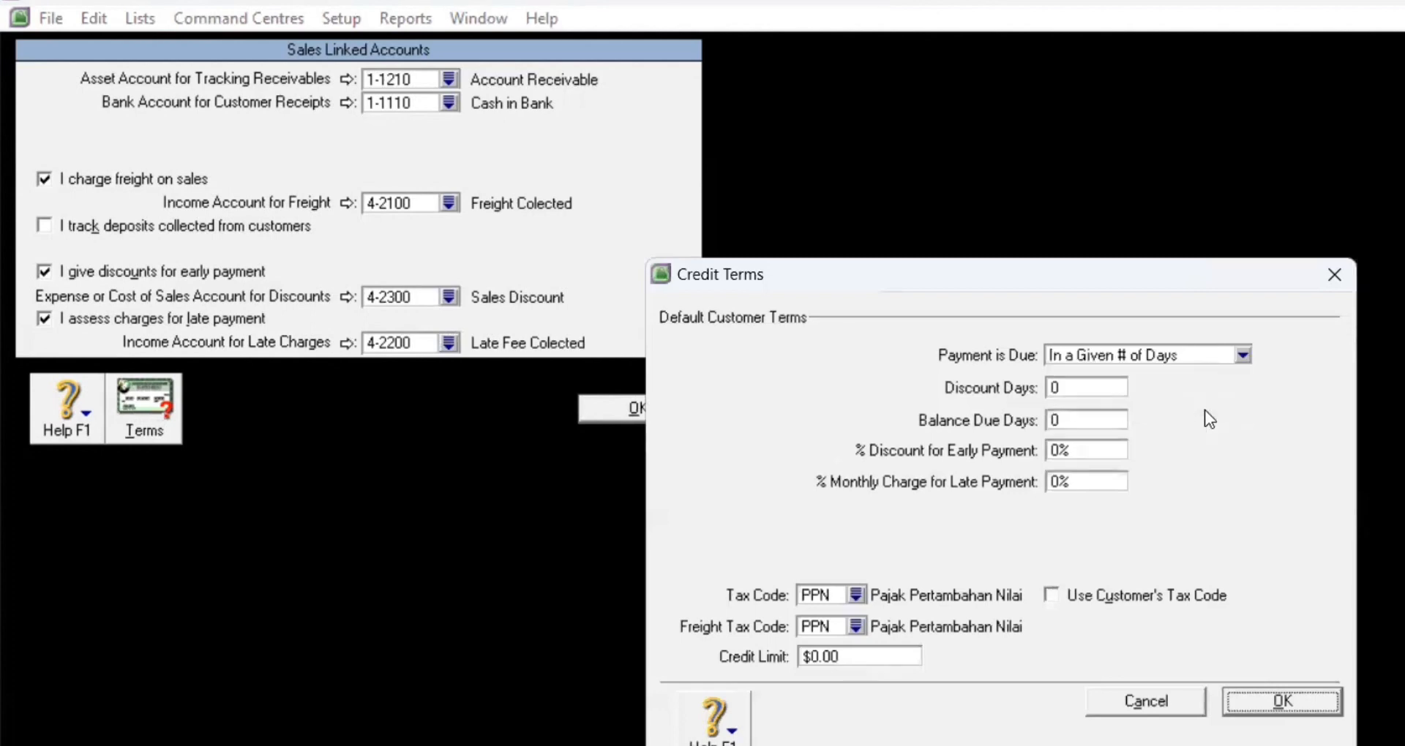
pyautogui.click(1105, 388)
pyautogui.press('BackSpace')
pyautogui.write('10')
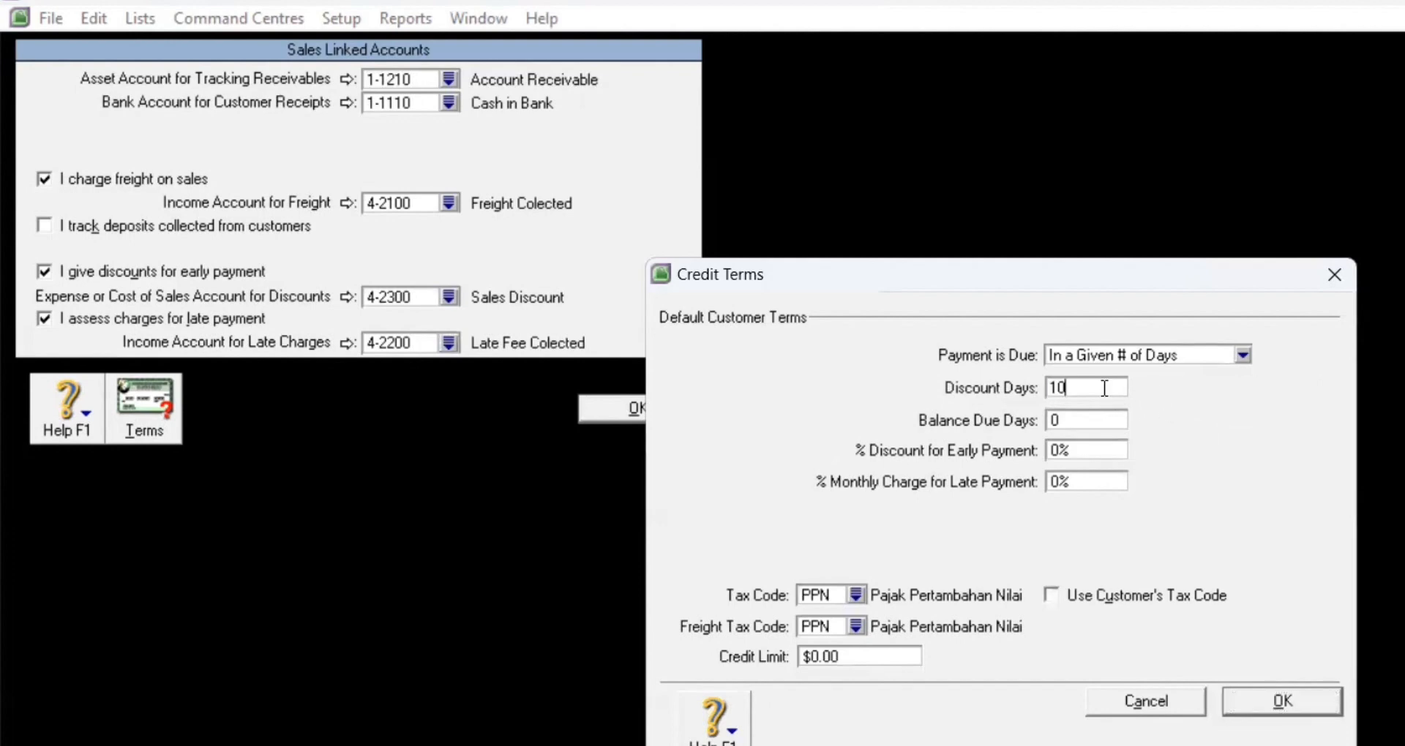
pyautogui.click(1105, 423)
pyautogui.write('30')
pyautogui.click(1061, 450)
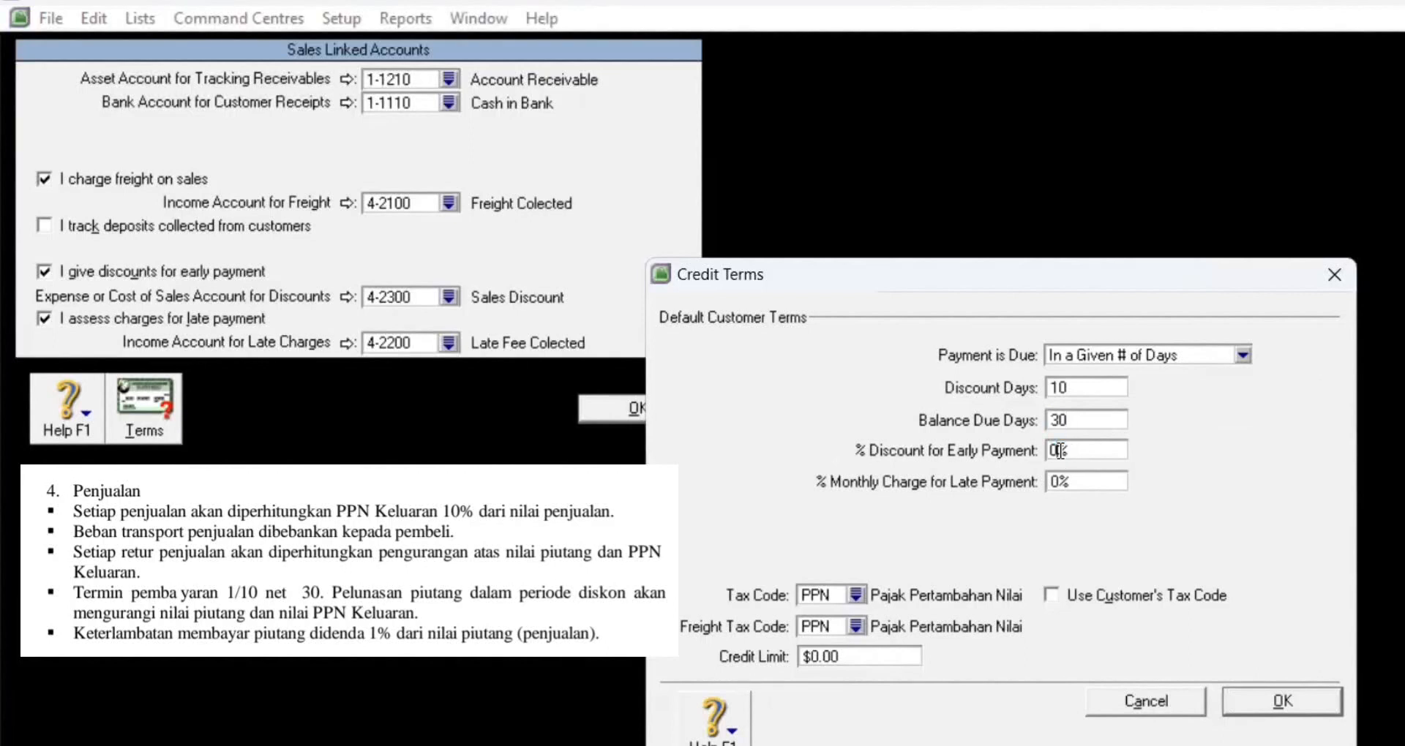
pyautogui.doubleClick(1060, 450)
pyautogui.write('1')
pyautogui.click(1059, 483)
pyautogui.doubleClick(1058, 482)
pyautogui.write('1')
pyautogui.click(1305, 699)
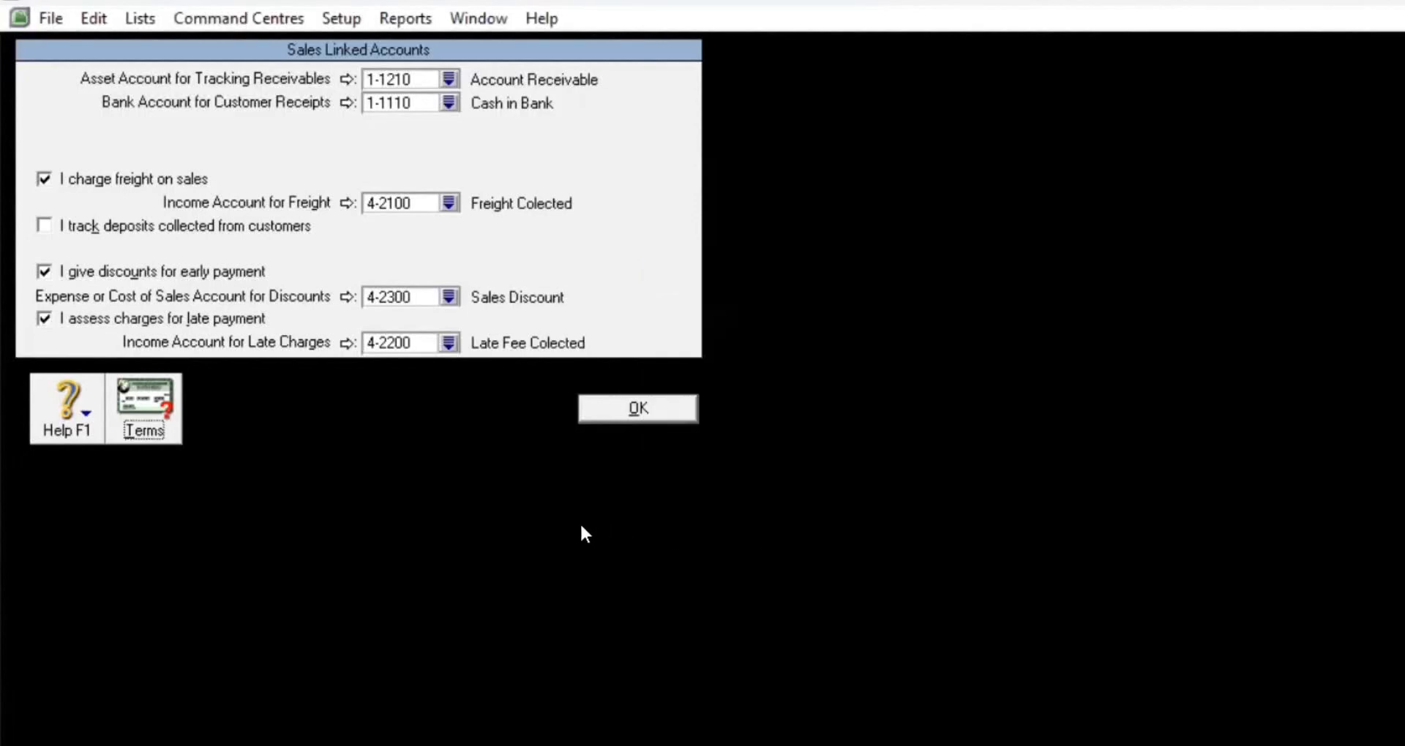
# Step: Save the Sales linked accounts and open Setup > Linked Accounts > Purchases Accounts
pyautogui.click(630, 409)
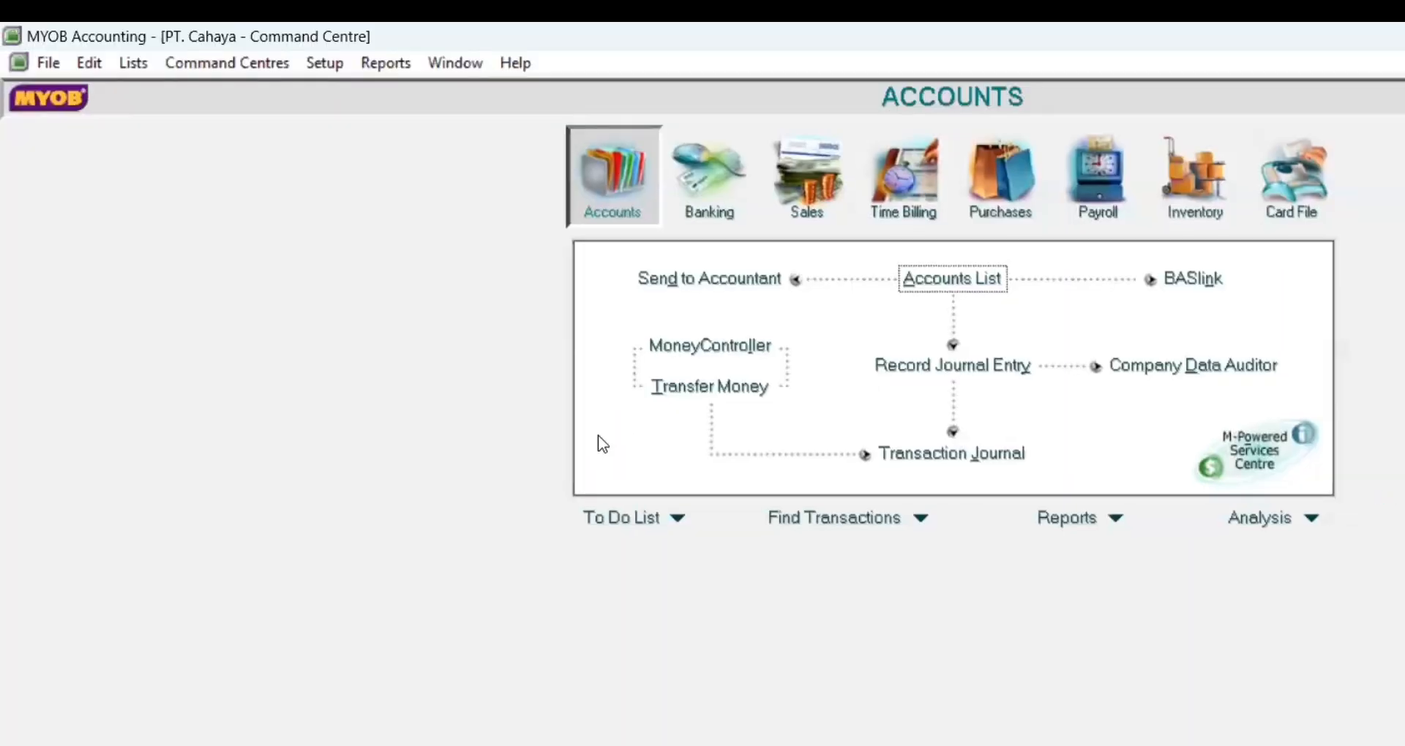
pyautogui.click(335, 66)
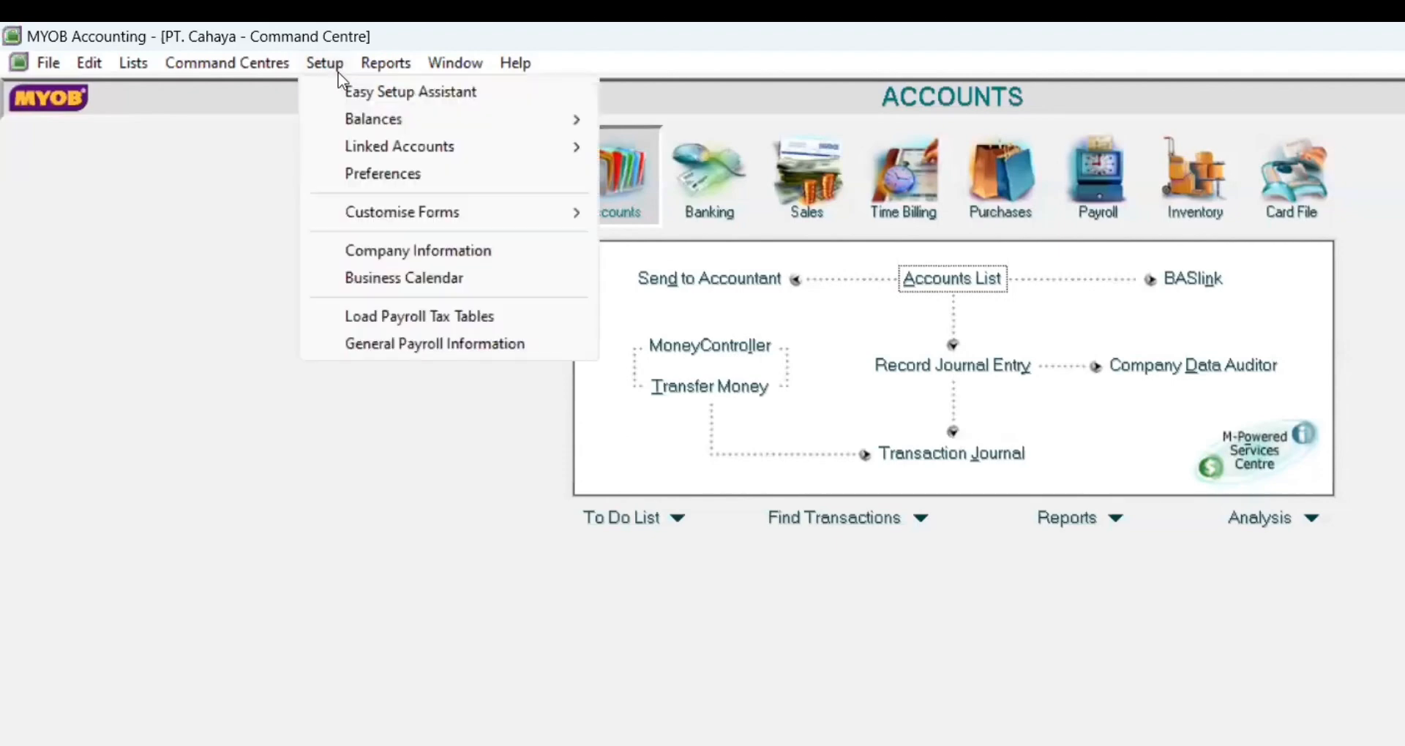
pyautogui.click(371, 143)
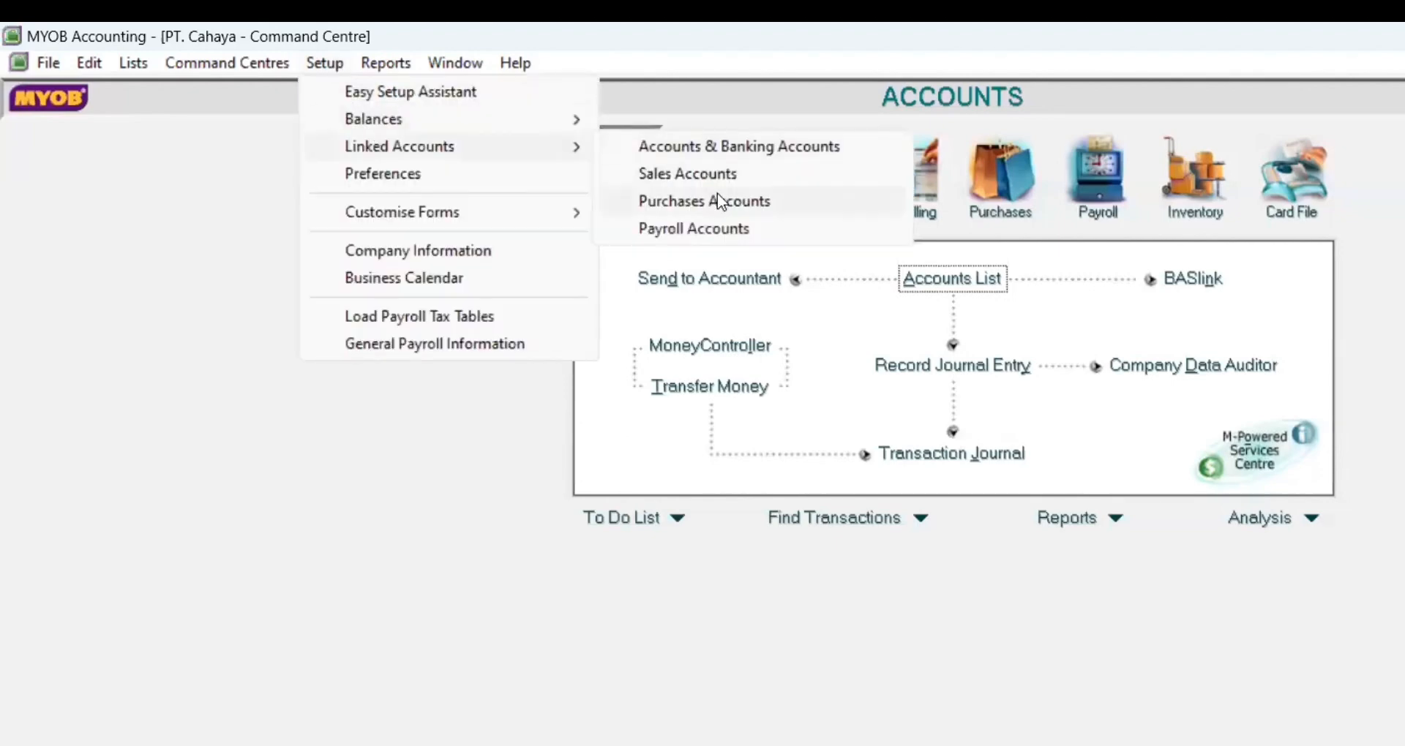
pyautogui.click(720, 201)
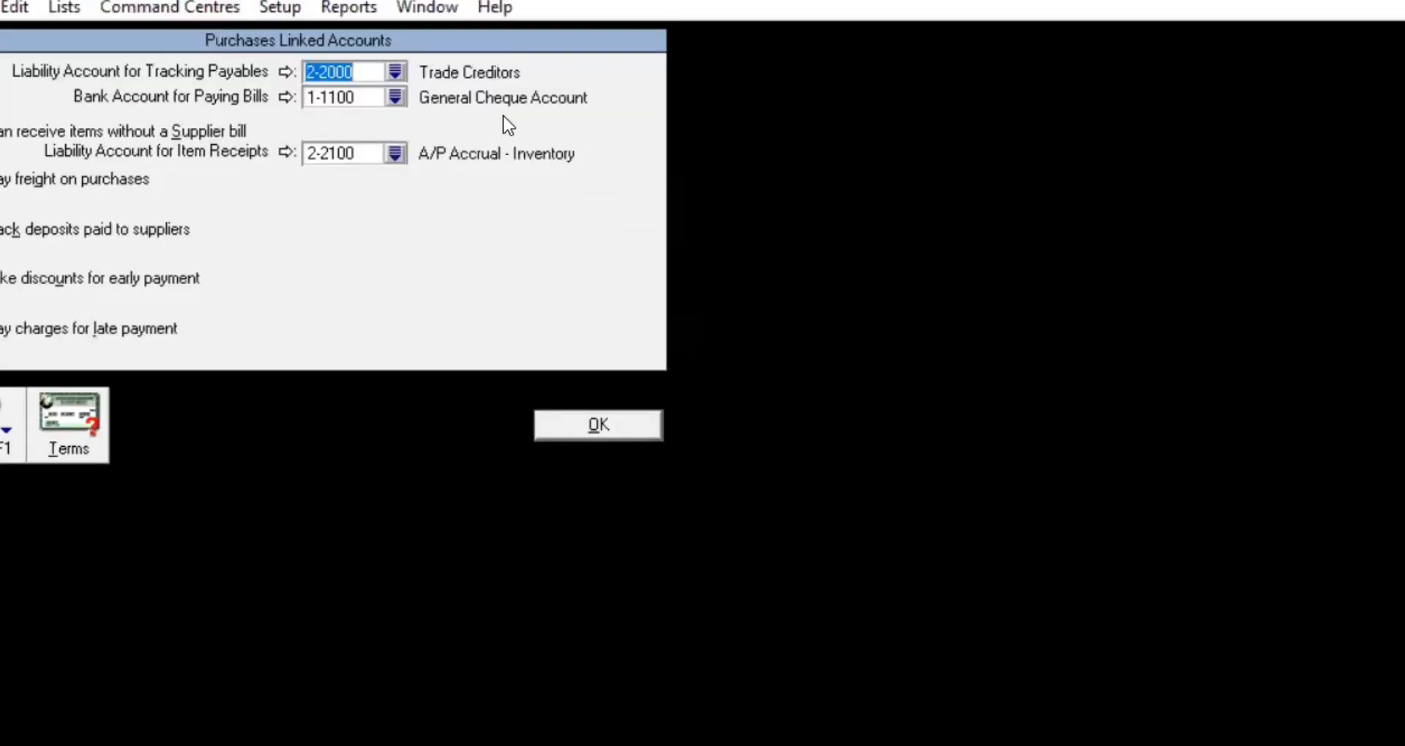
# Step: Link payables to 2-1210 Account Payable and bill payments to 1-1110 Cash in Bank
pyautogui.click(401, 73)
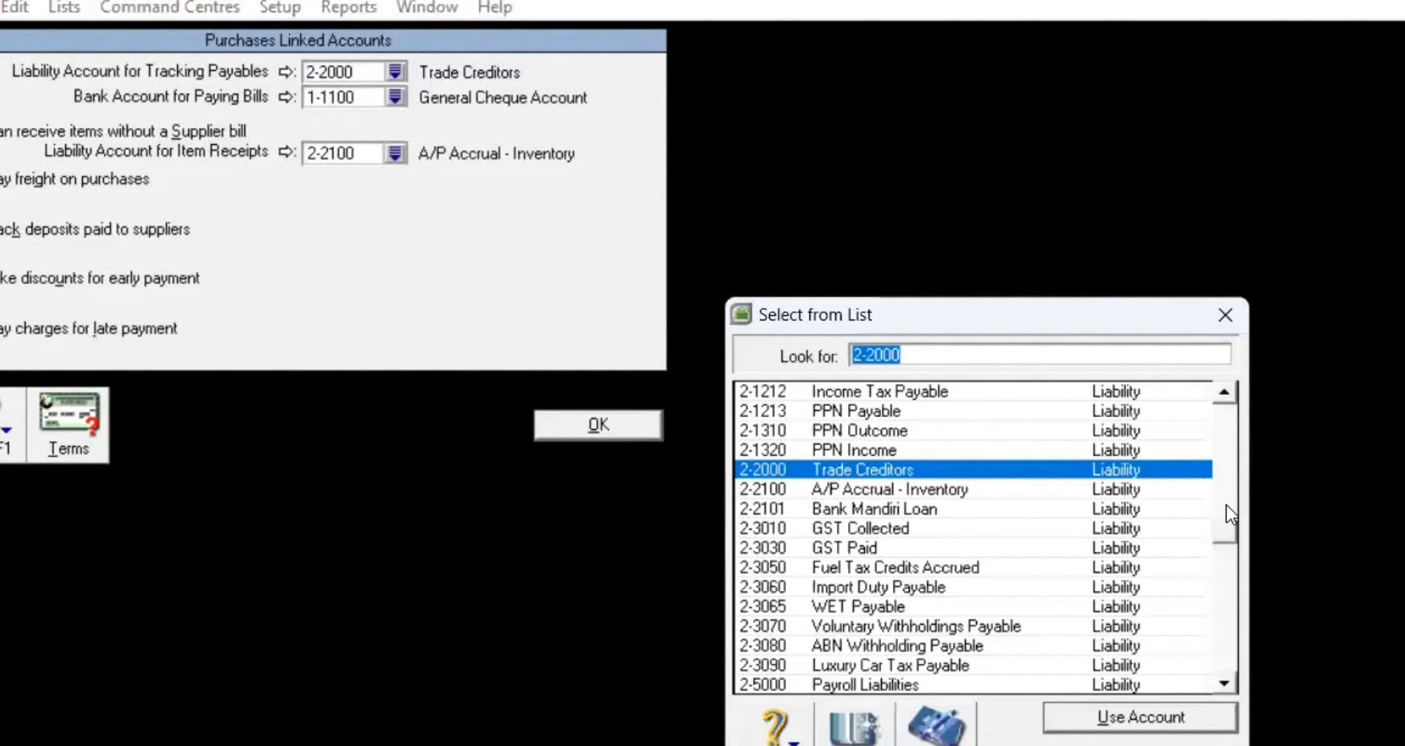
pyautogui.write('1')
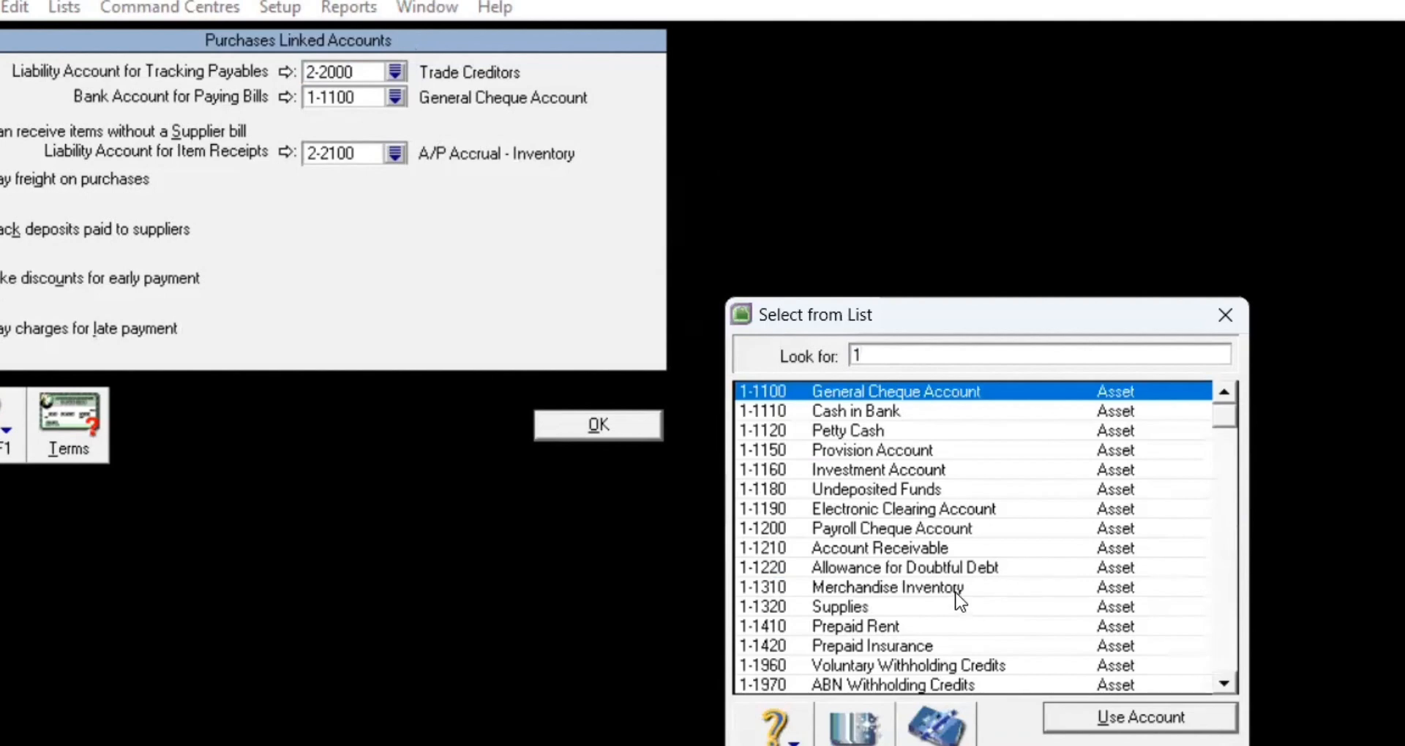
pyautogui.click(1235, 448)
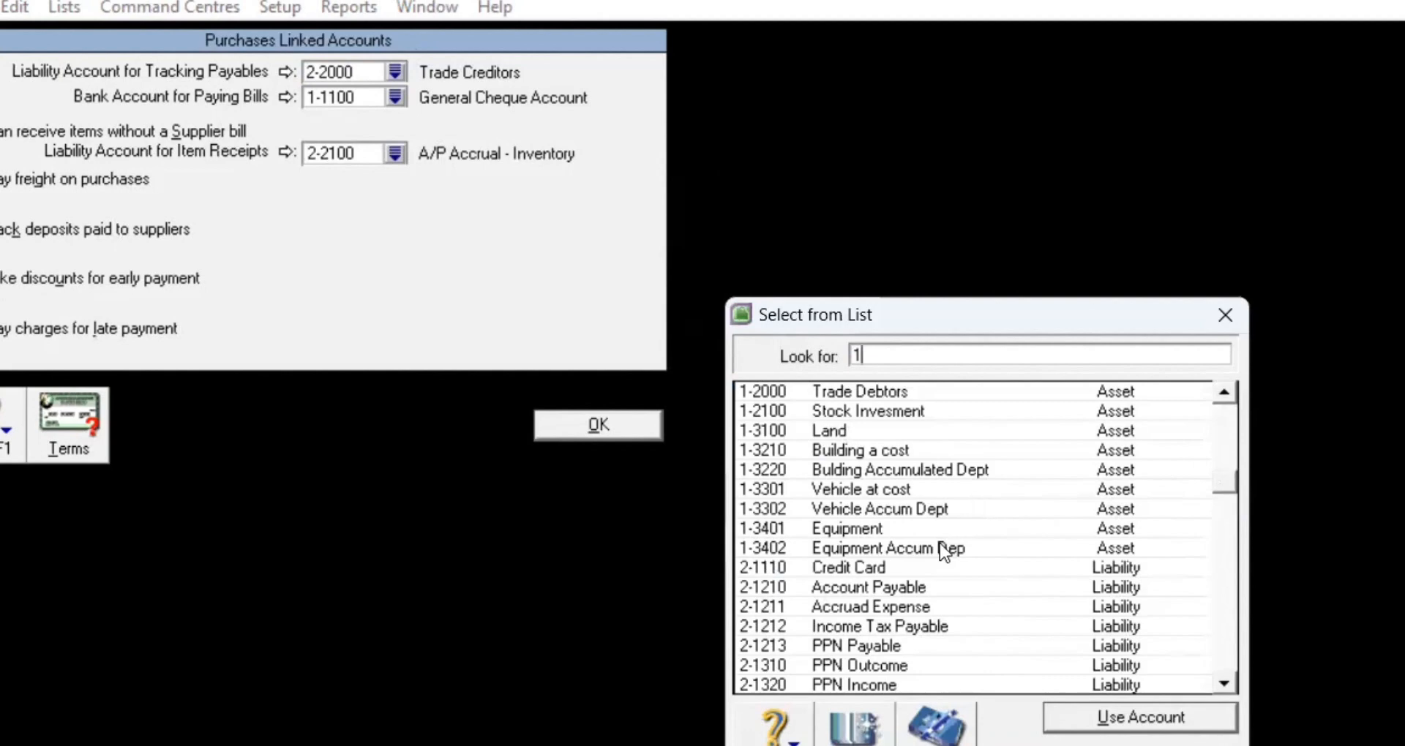
pyautogui.click(944, 585)
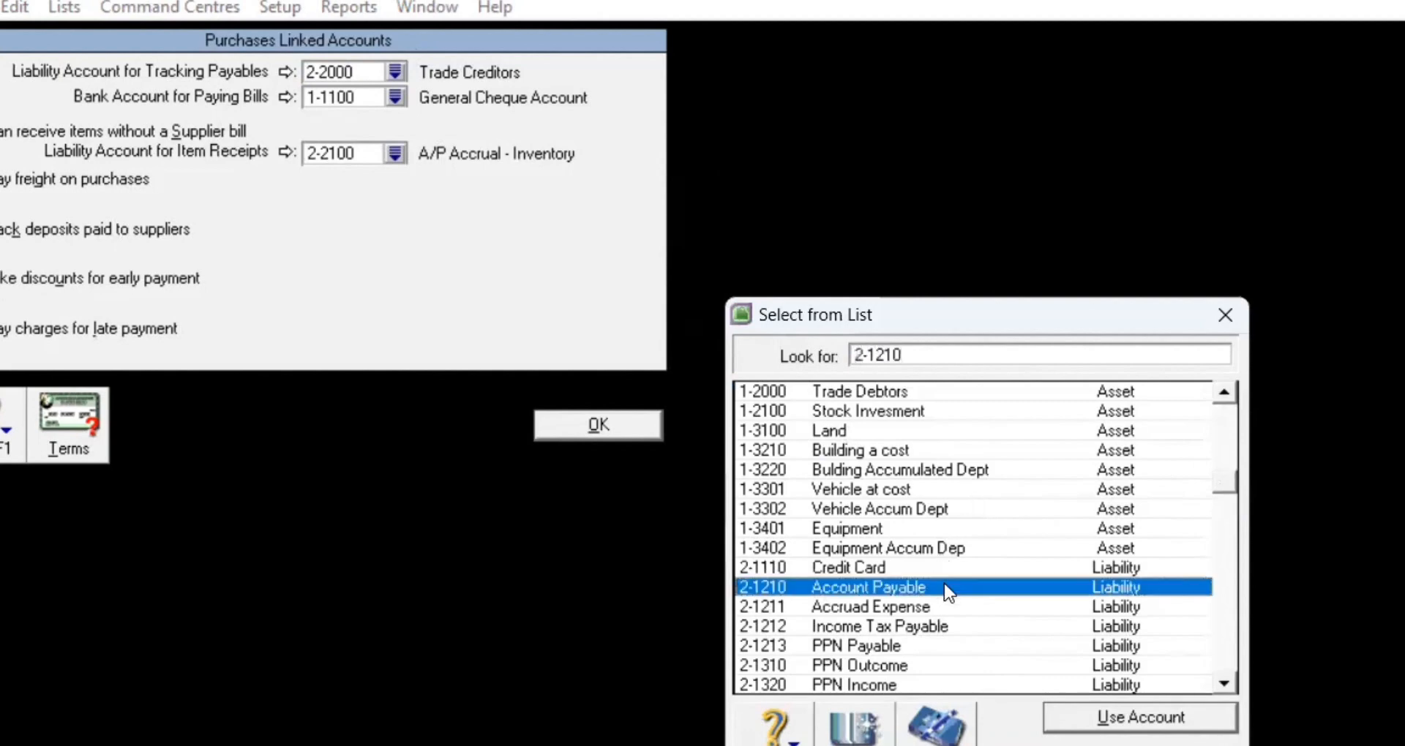
pyautogui.click(1139, 719)
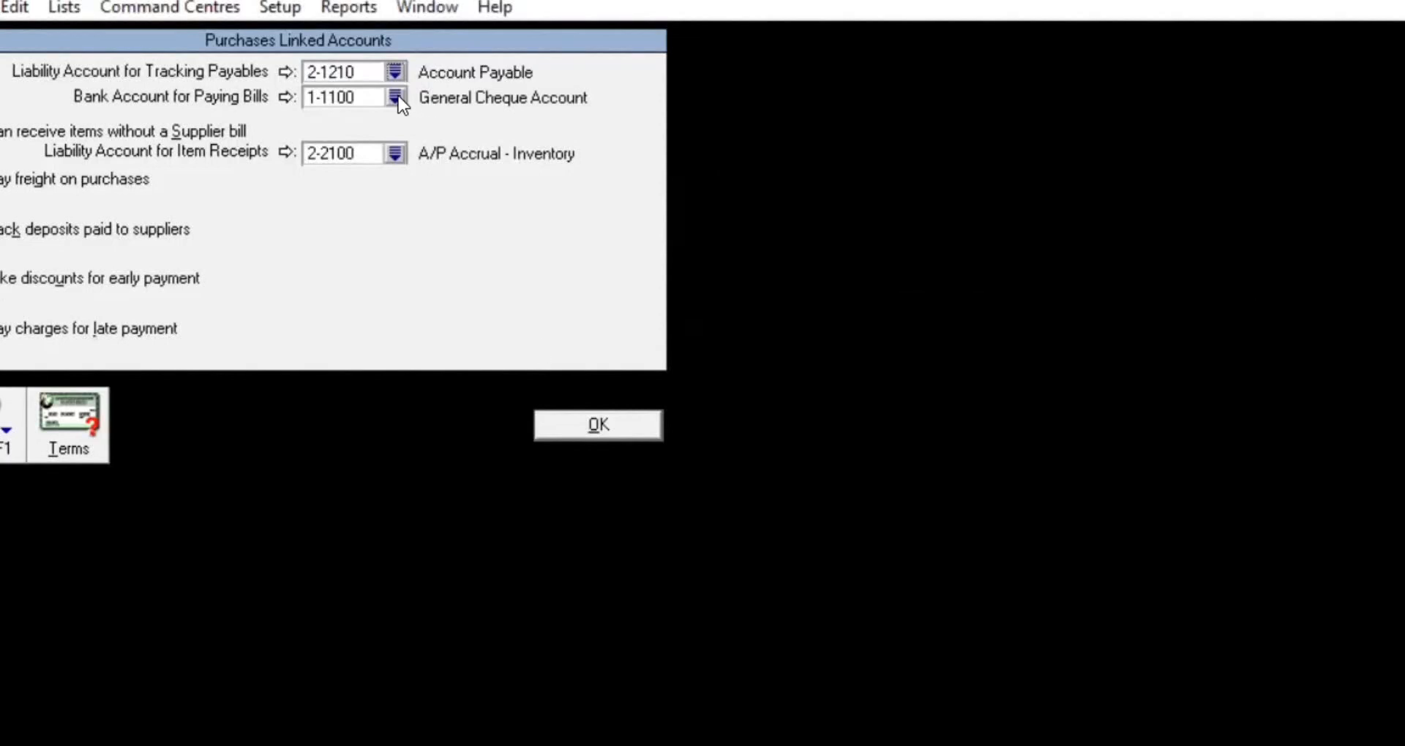
pyautogui.click(396, 97)
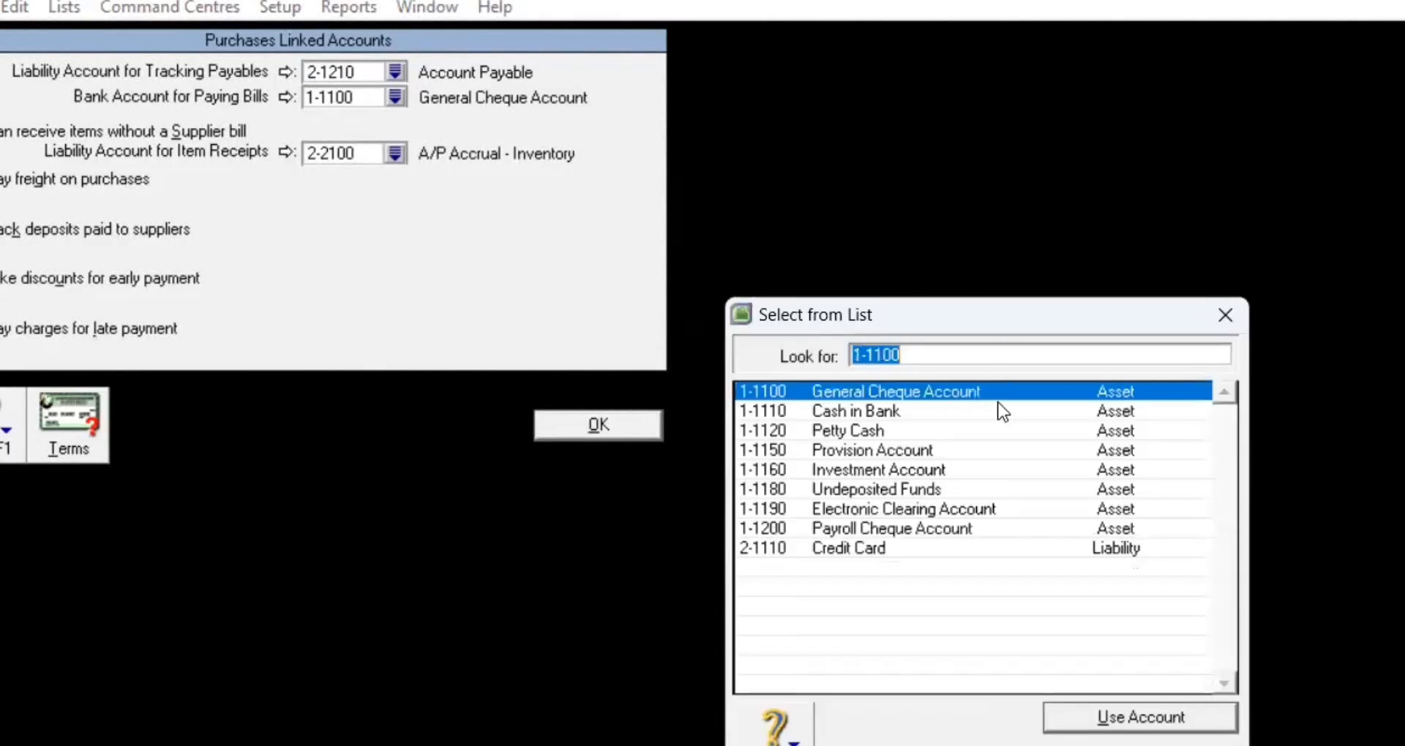
pyautogui.click(1004, 420)
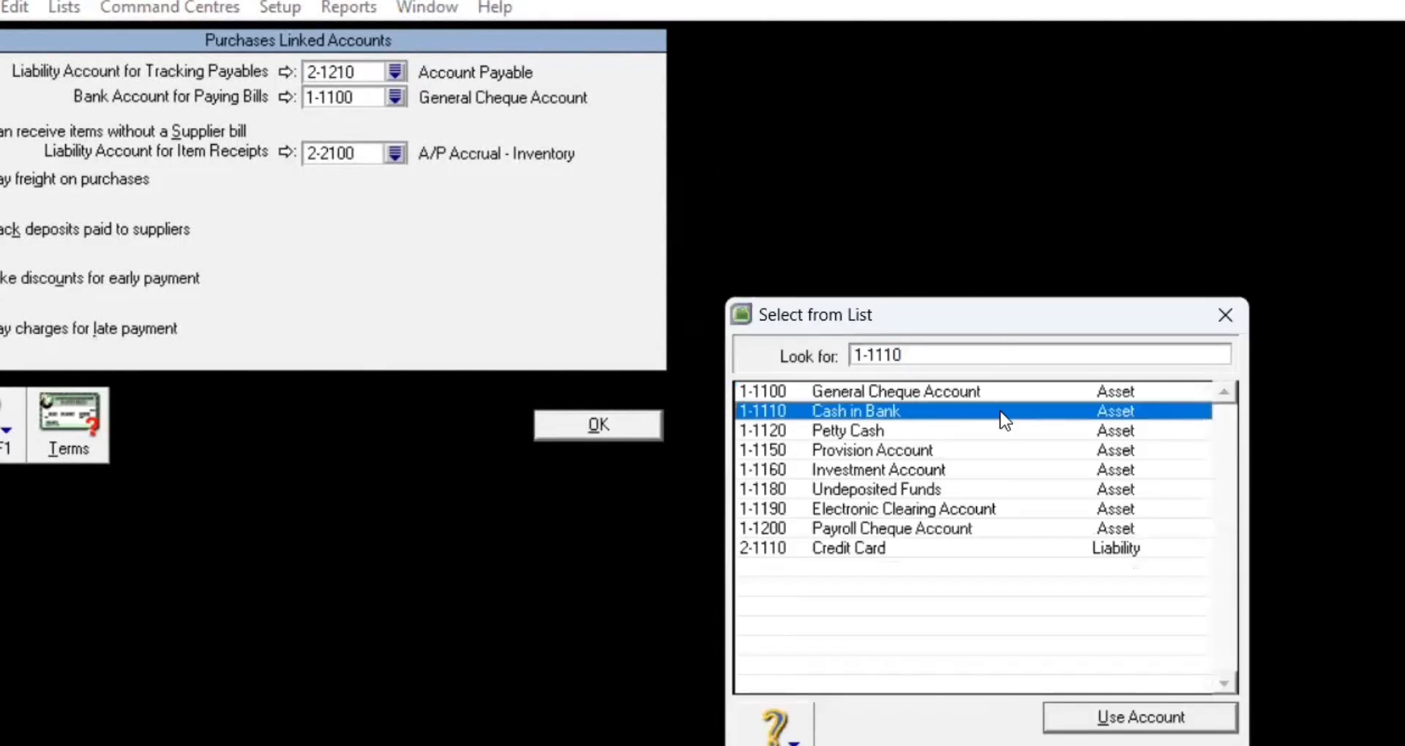
pyautogui.click(1102, 723)
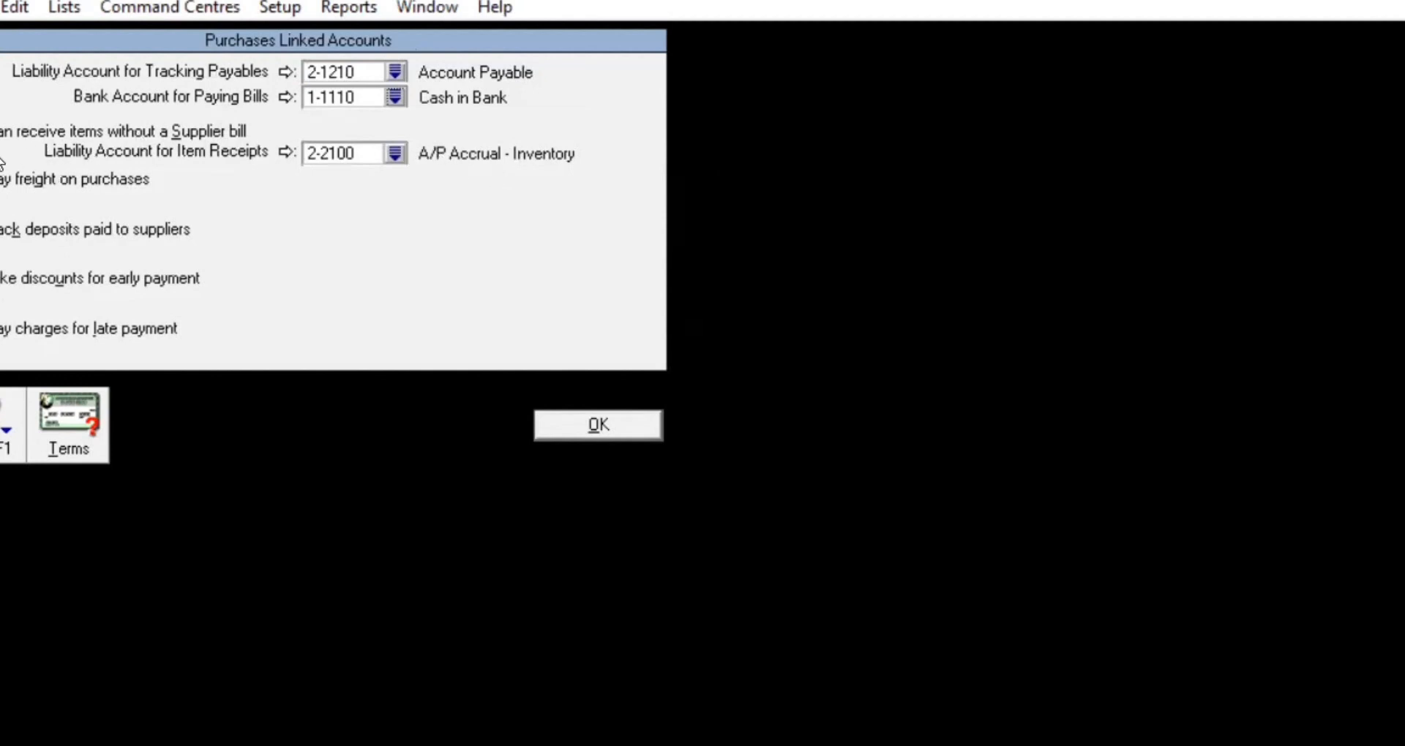
# Step: Stop receiving items without a supplier bill and enable purchase freight on 5-2000 Freight Paid
pyautogui.click(2, 132)
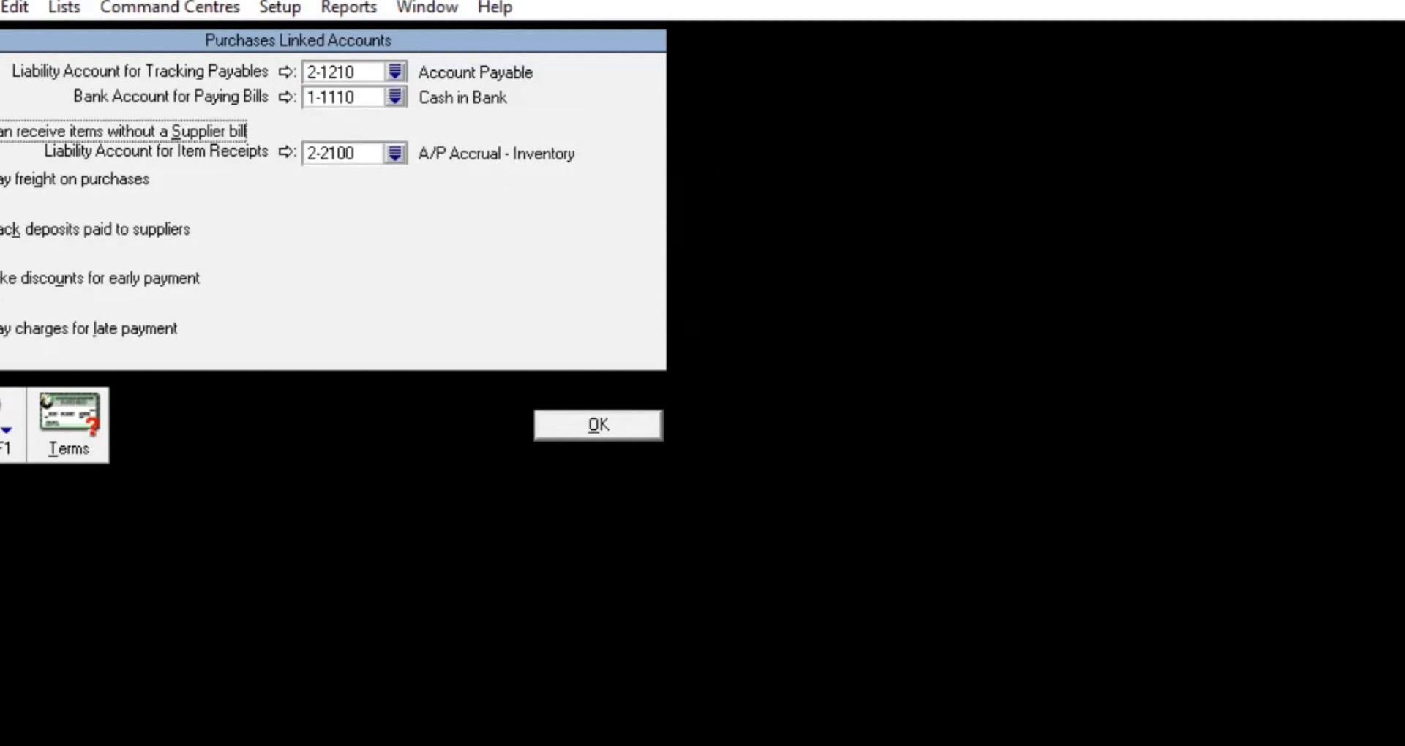
pyautogui.click(16, 178)
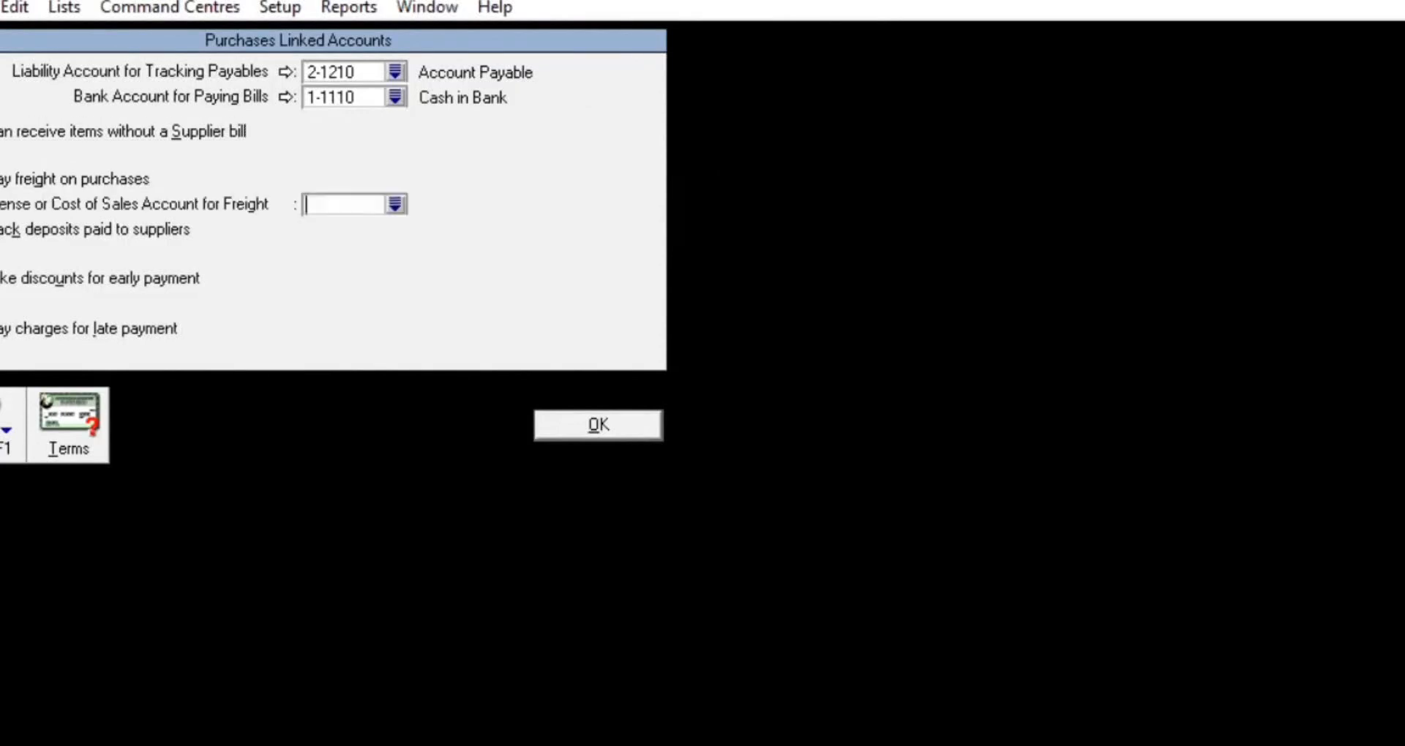
pyautogui.click(395, 206)
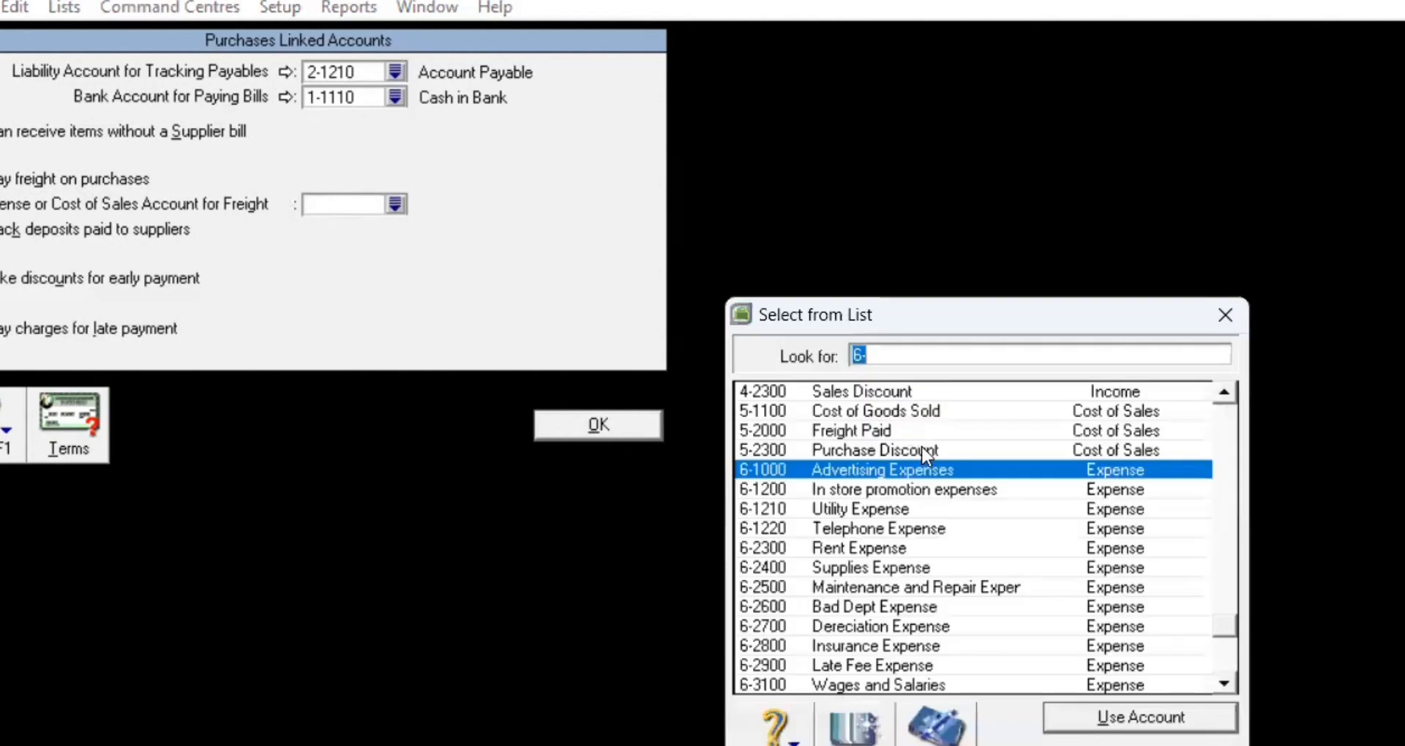
pyautogui.click(911, 432)
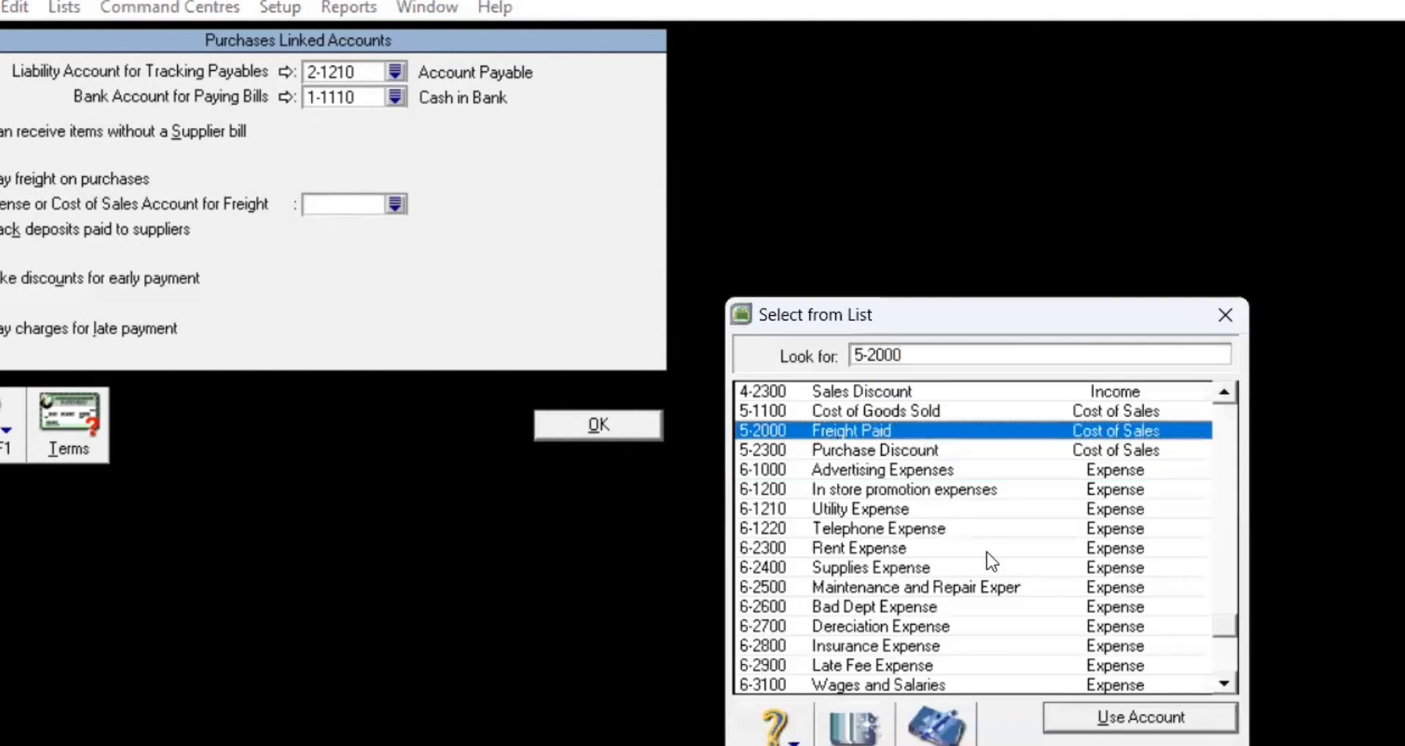
pyautogui.click(1110, 723)
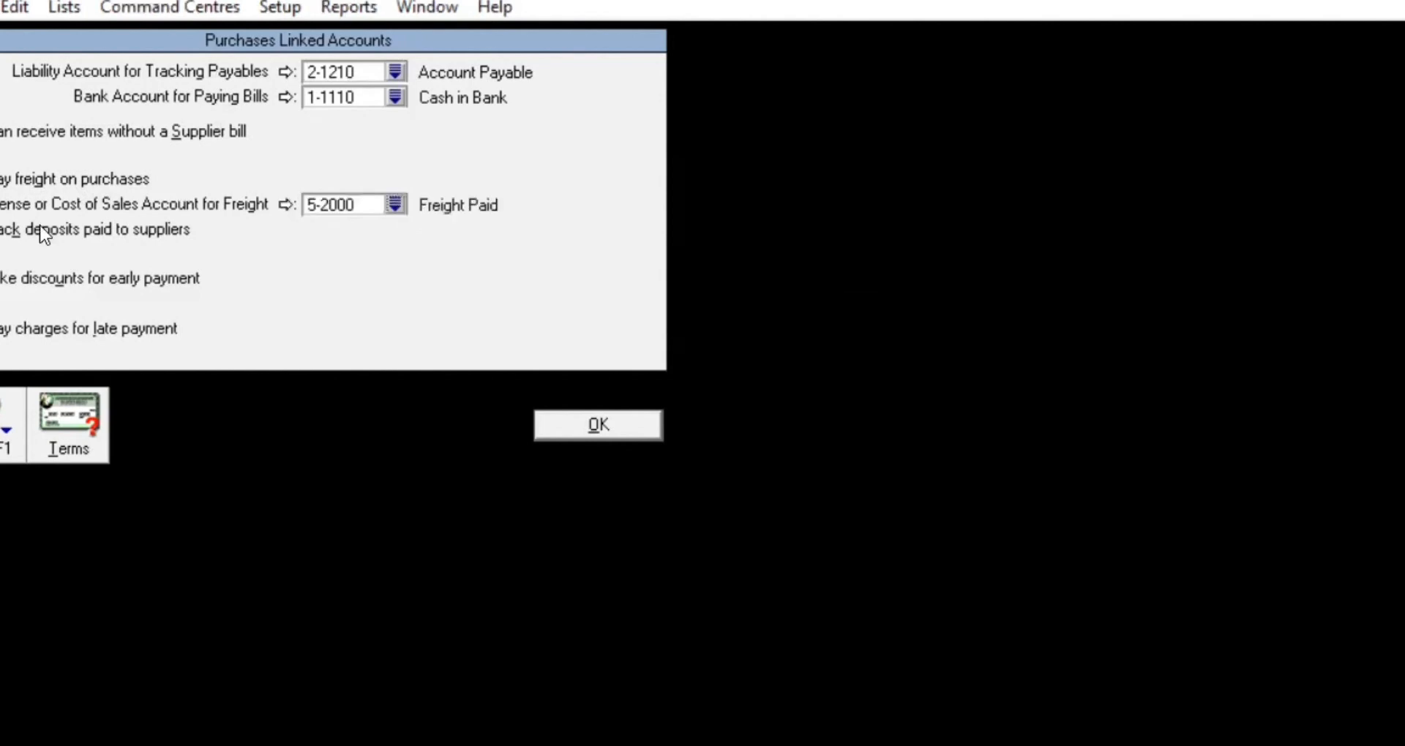
# Step: Enable early-payment discounts on 5-2300 Purchase Discount and late charges on 6-2900 Late Fee Expense
pyautogui.click(1, 279)
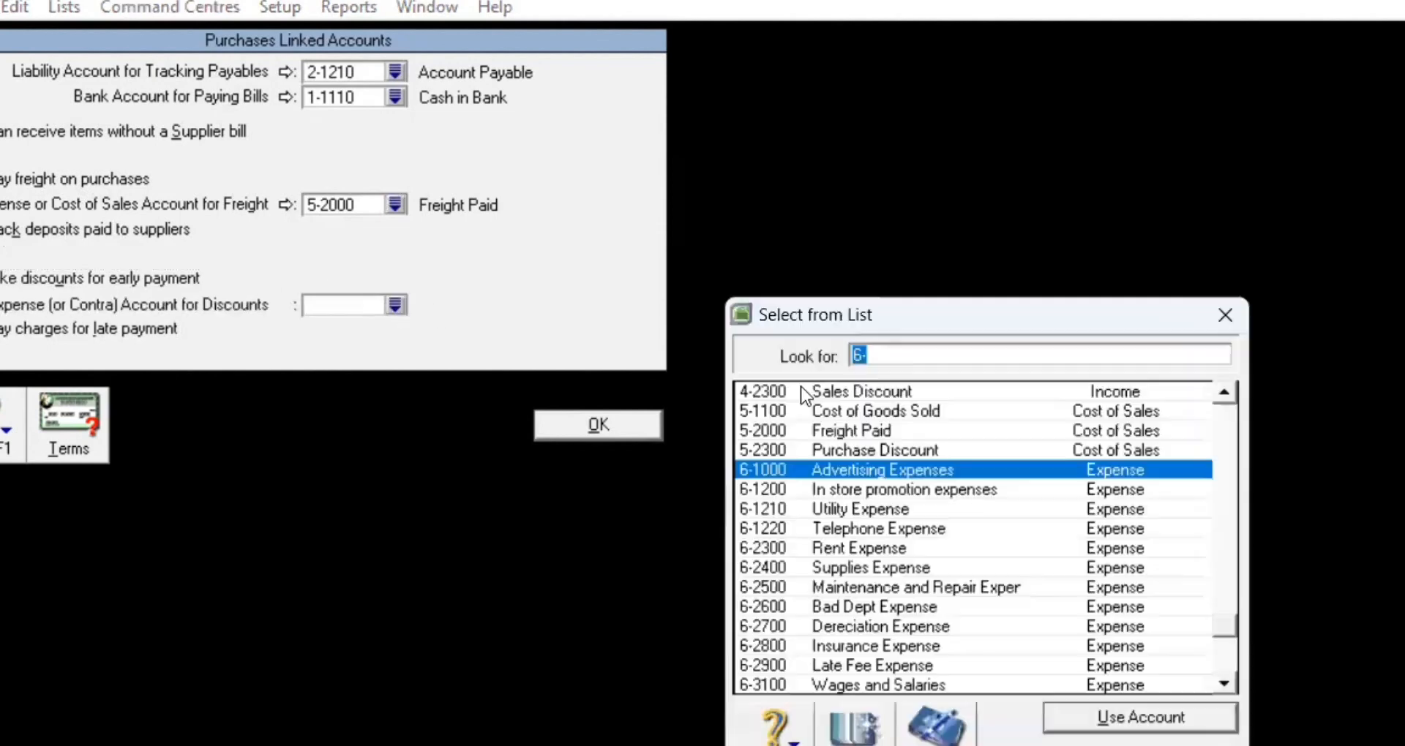
pyautogui.click(878, 450)
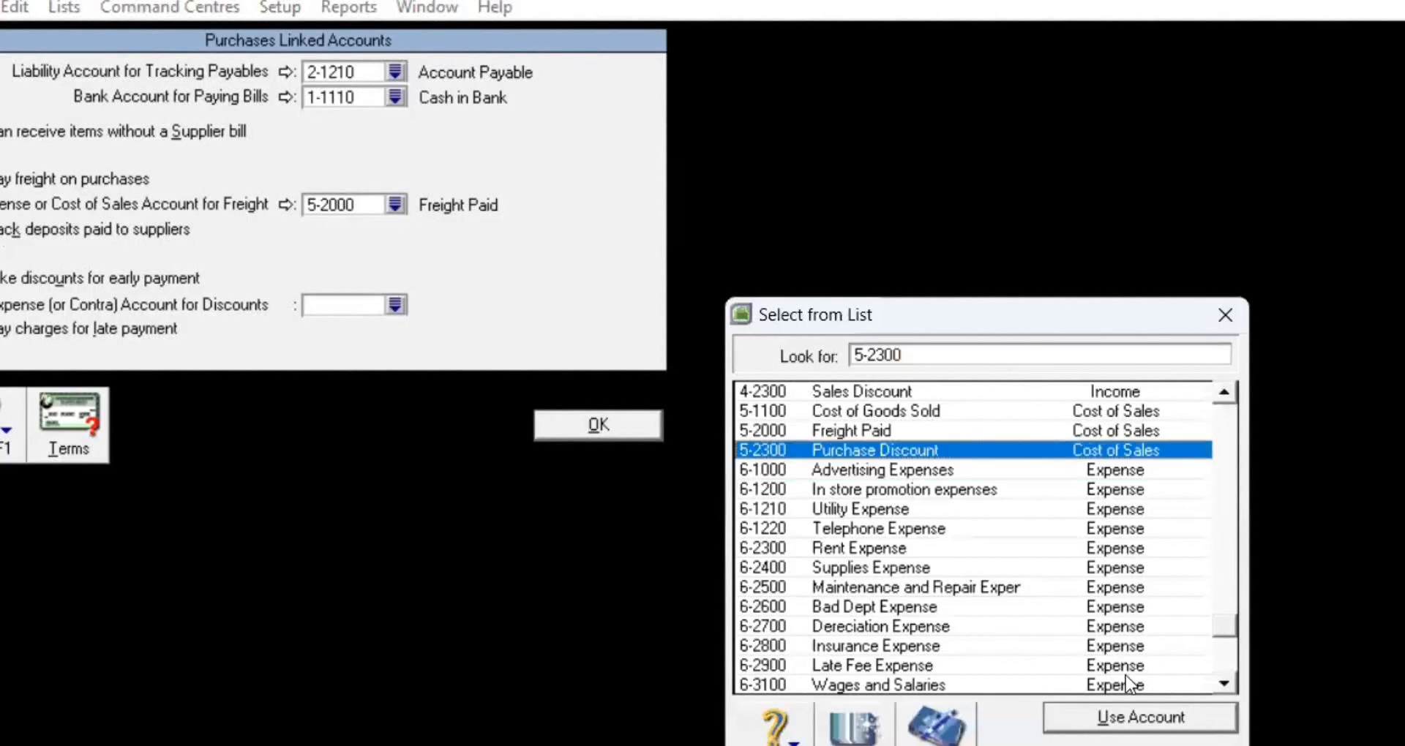
pyautogui.click(1157, 718)
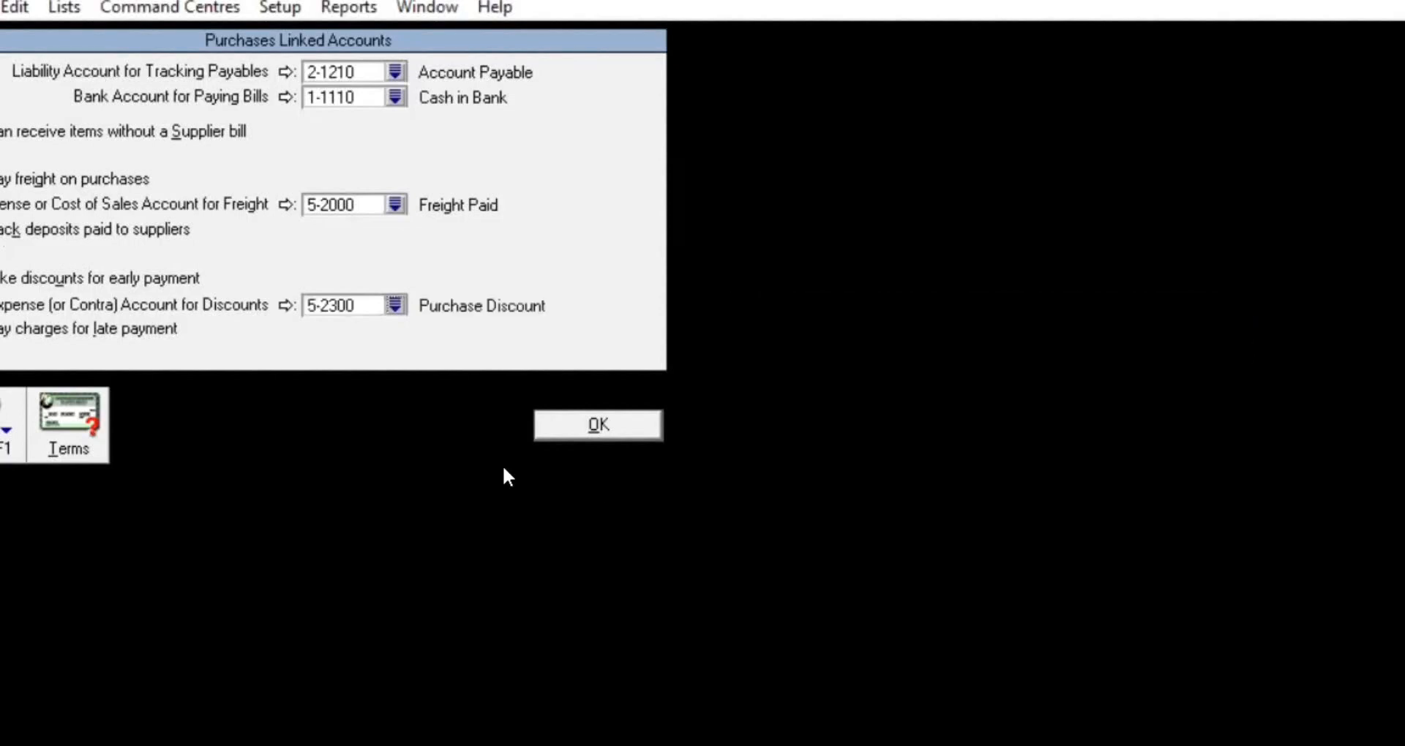
pyautogui.click(1, 330)
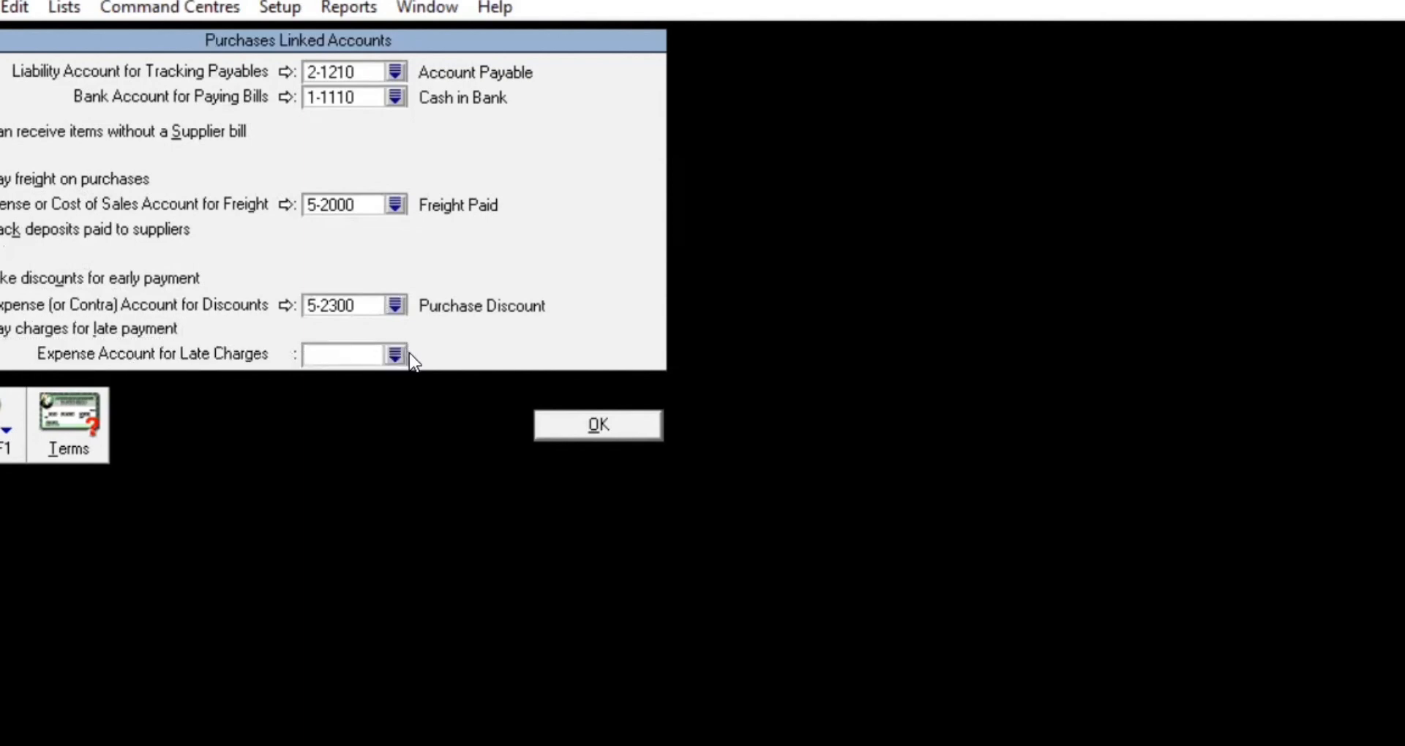
pyautogui.click(395, 355)
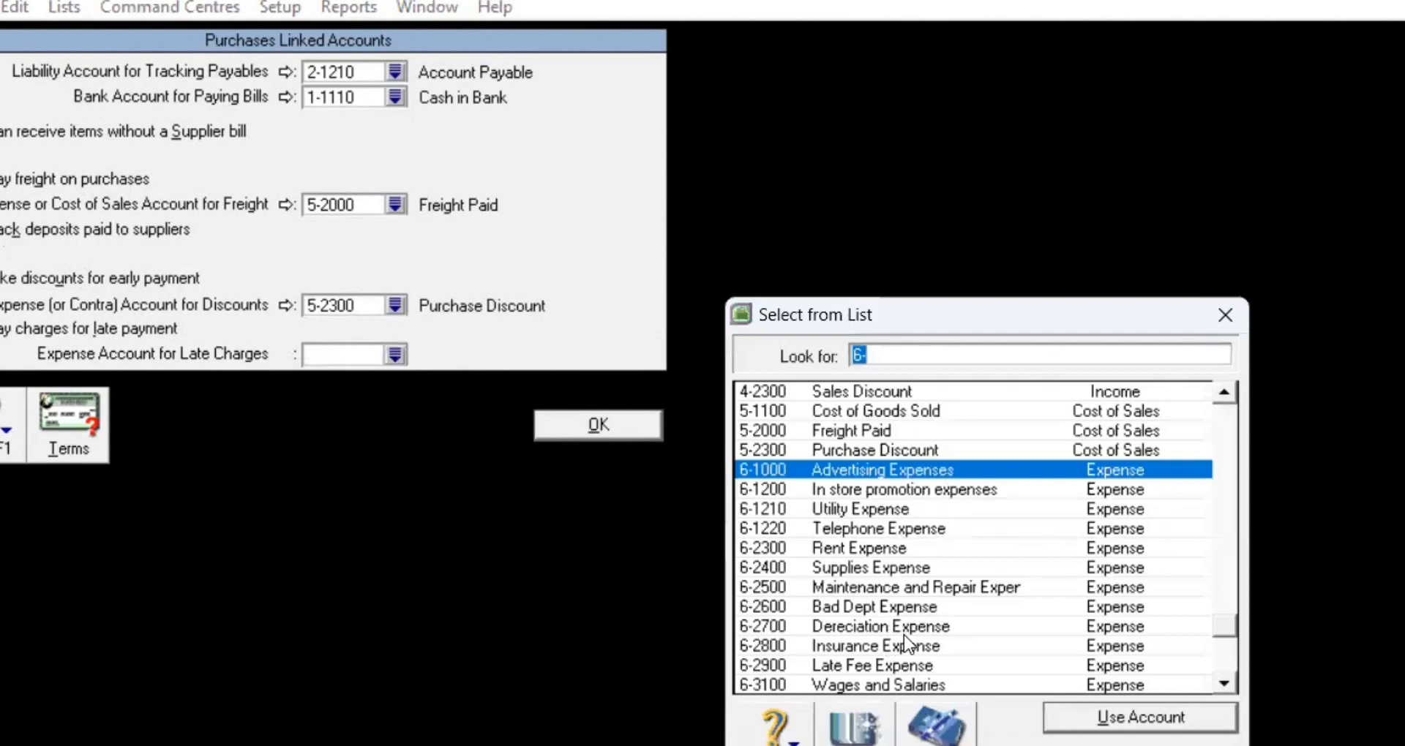
pyautogui.click(931, 666)
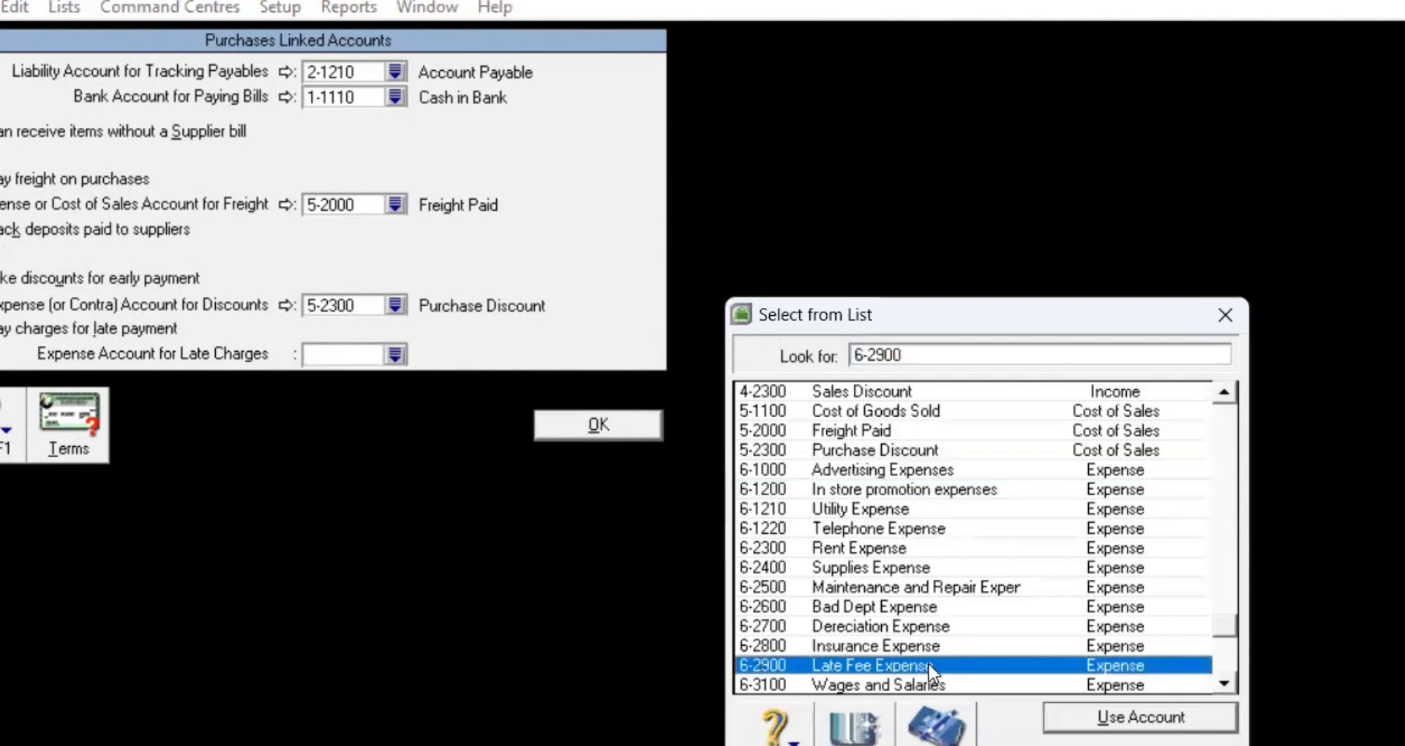
pyautogui.click(1141, 730)
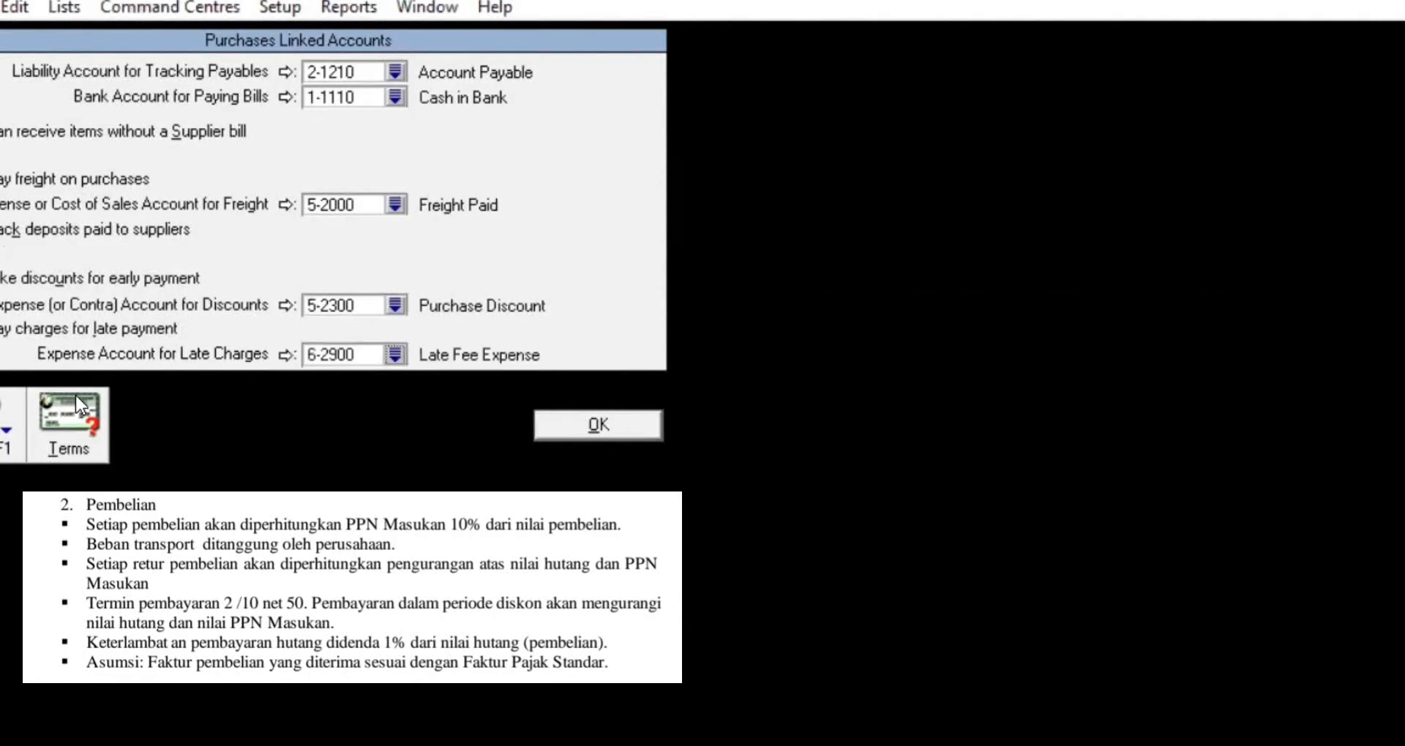
# Step: Set supplier terms to a 2% discount within 10 days, balance due in 50 days, and save the purchases links
pyautogui.click(77, 395)
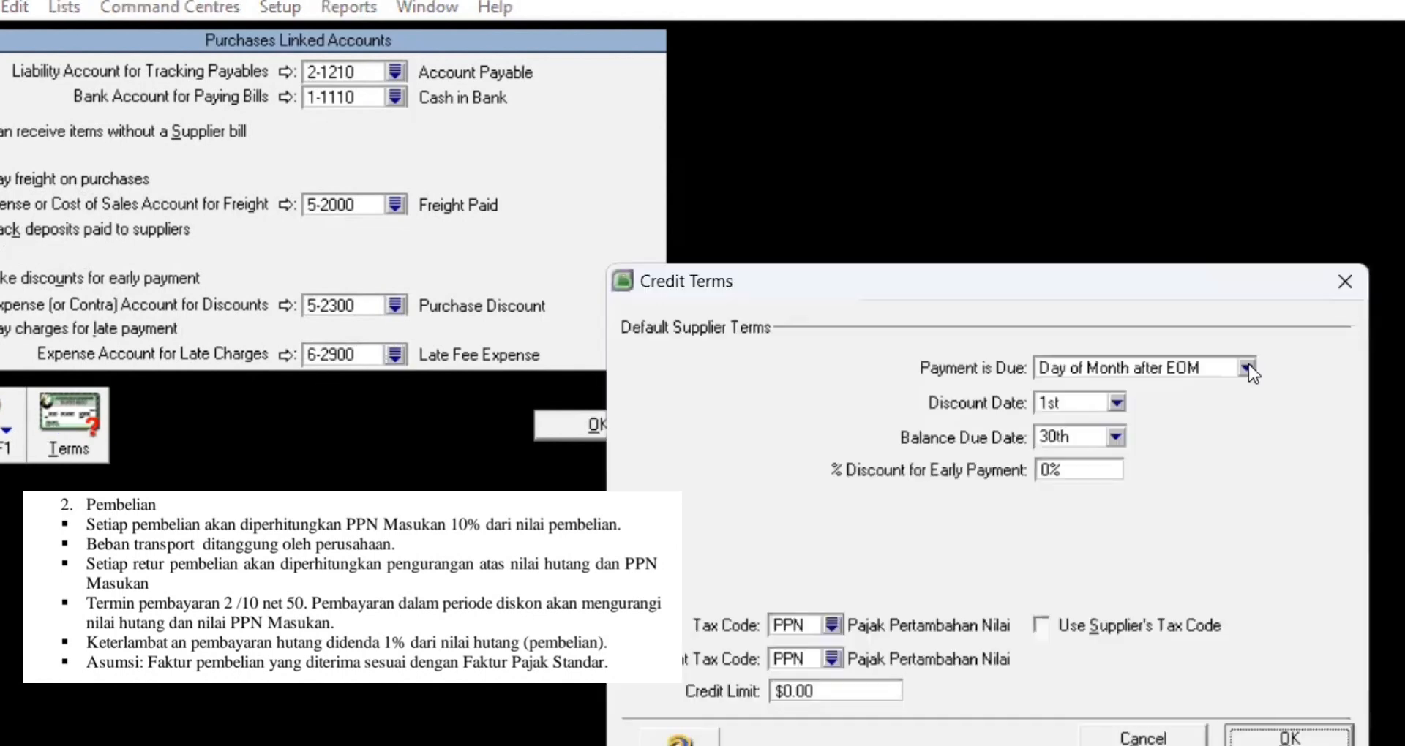
pyautogui.click(1247, 368)
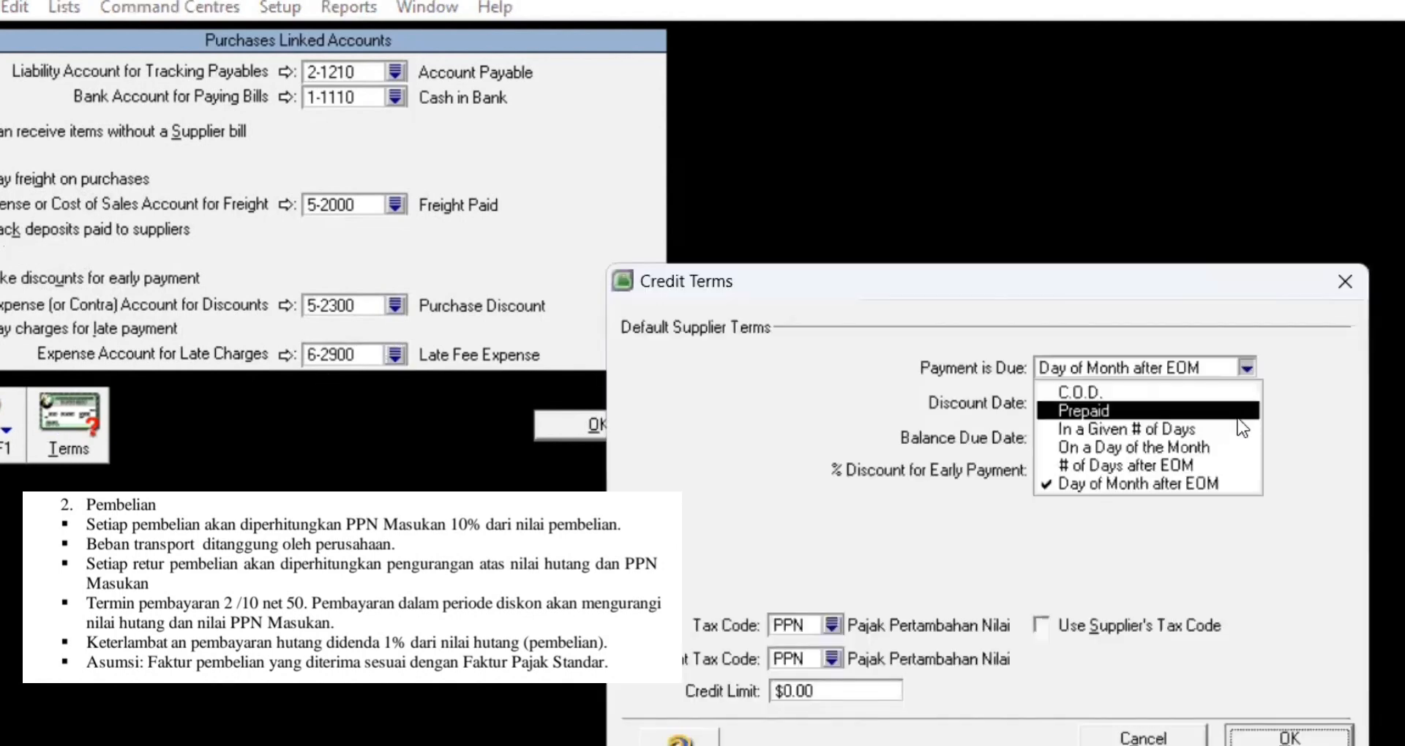
pyautogui.click(1233, 432)
pyautogui.click(1103, 406)
pyautogui.write('10')
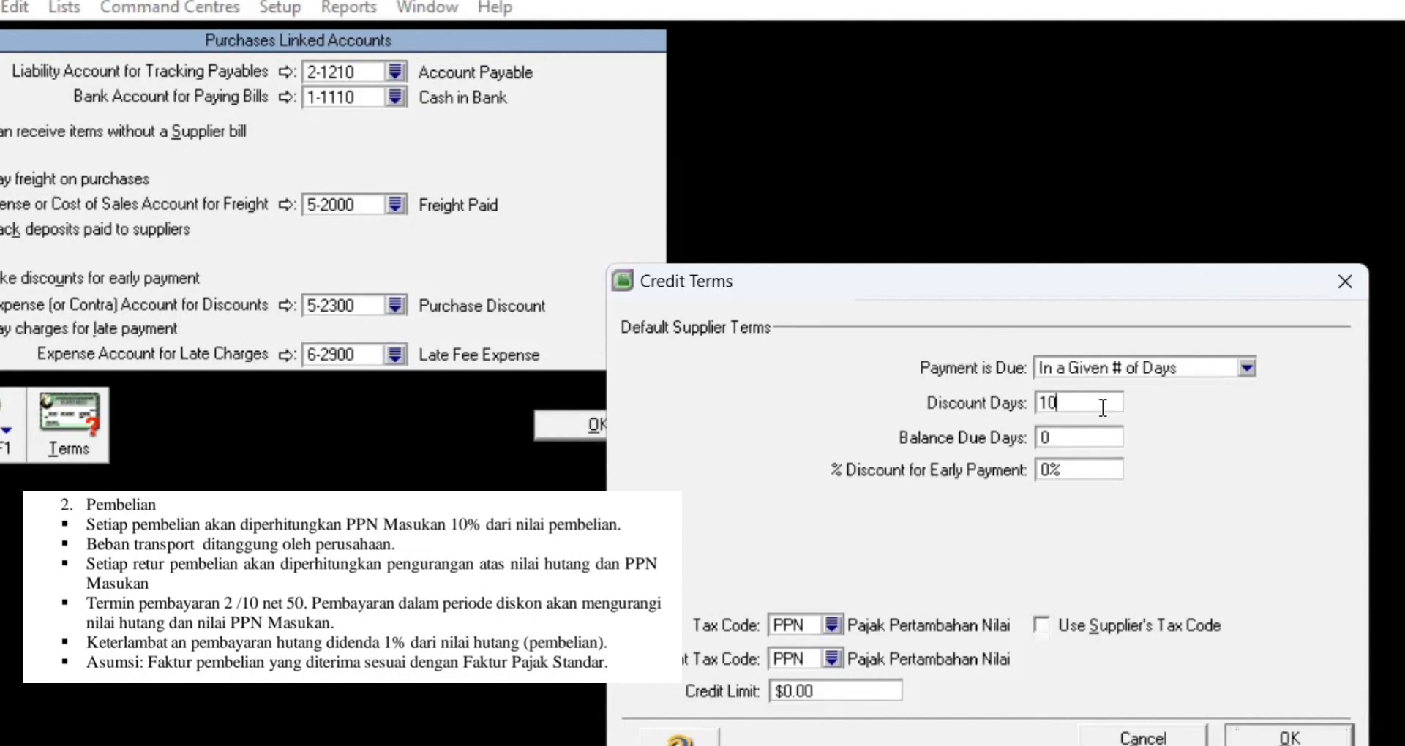
pyautogui.click(1100, 438)
pyautogui.write('50')
pyautogui.click(1052, 472)
pyautogui.press('Left')
pyautogui.press('BackSpace')
pyautogui.write('2')
pyautogui.click(1331, 741)
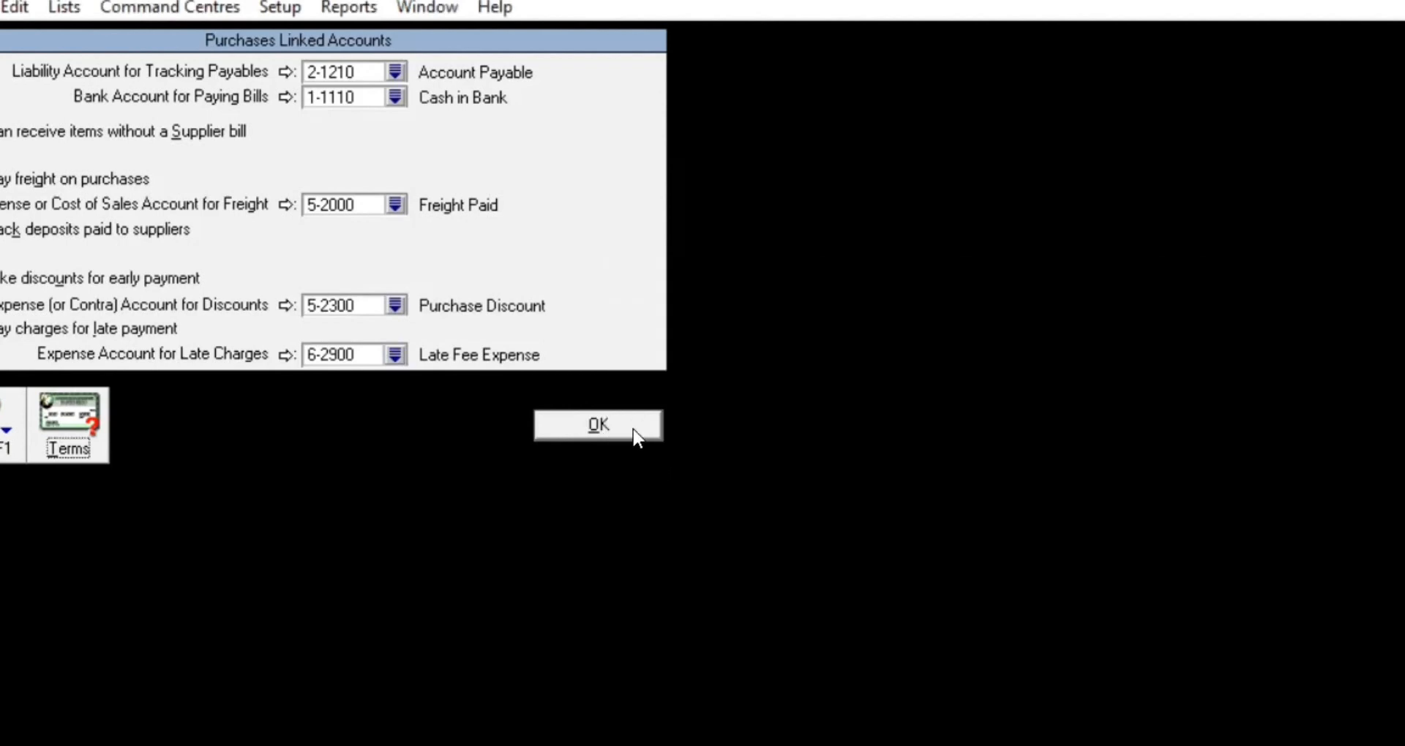
pyautogui.click(633, 428)
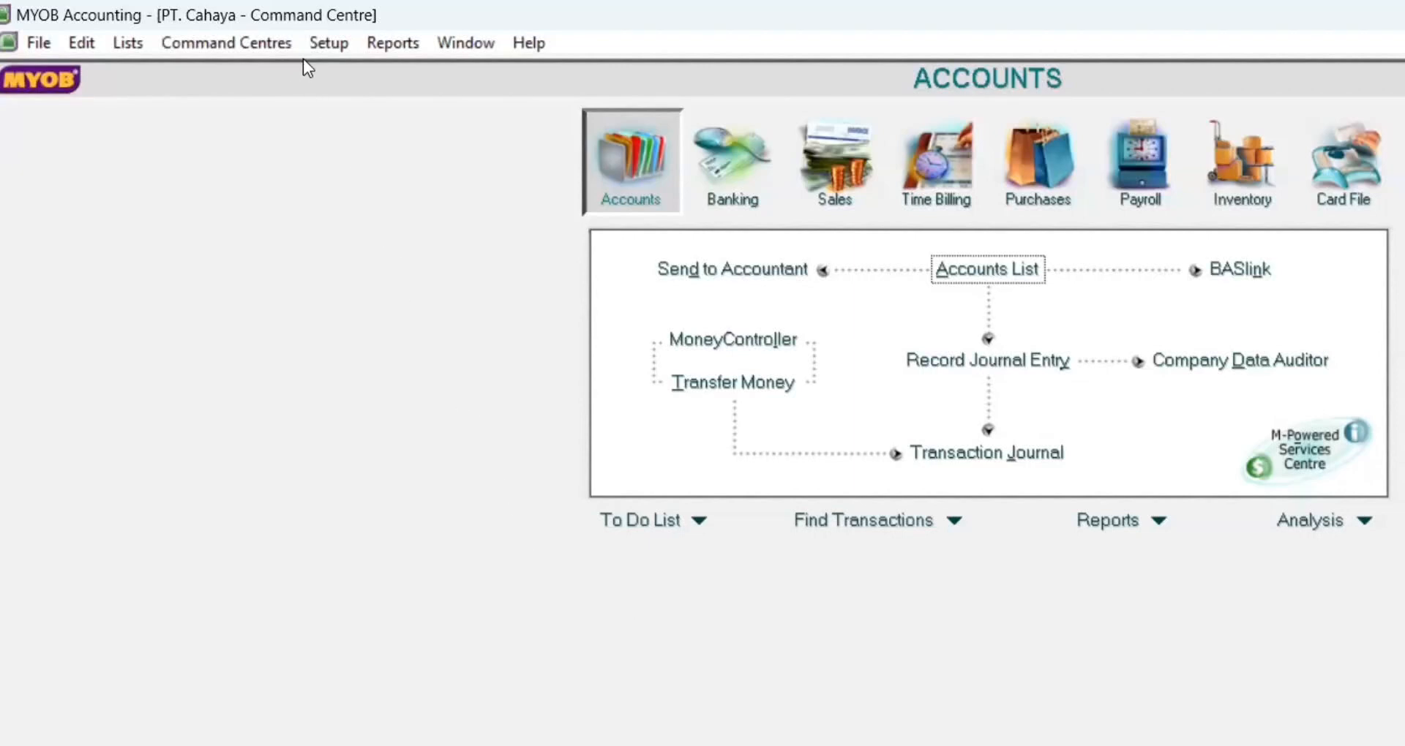
# Step: In payroll linked accounts, set cash and cheque payments to 1-1110 Cash in Bank
pyautogui.click(317, 46)
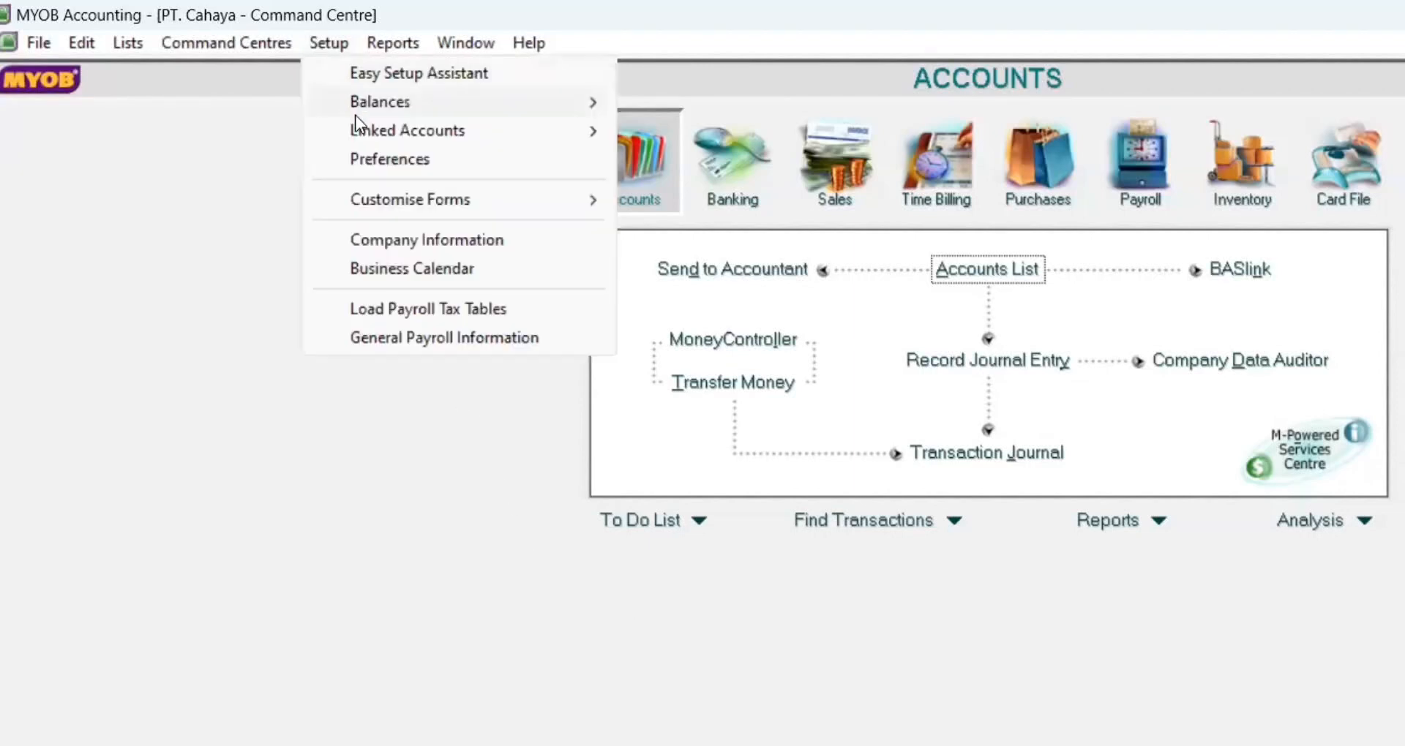
pyautogui.moveTo(363, 130)
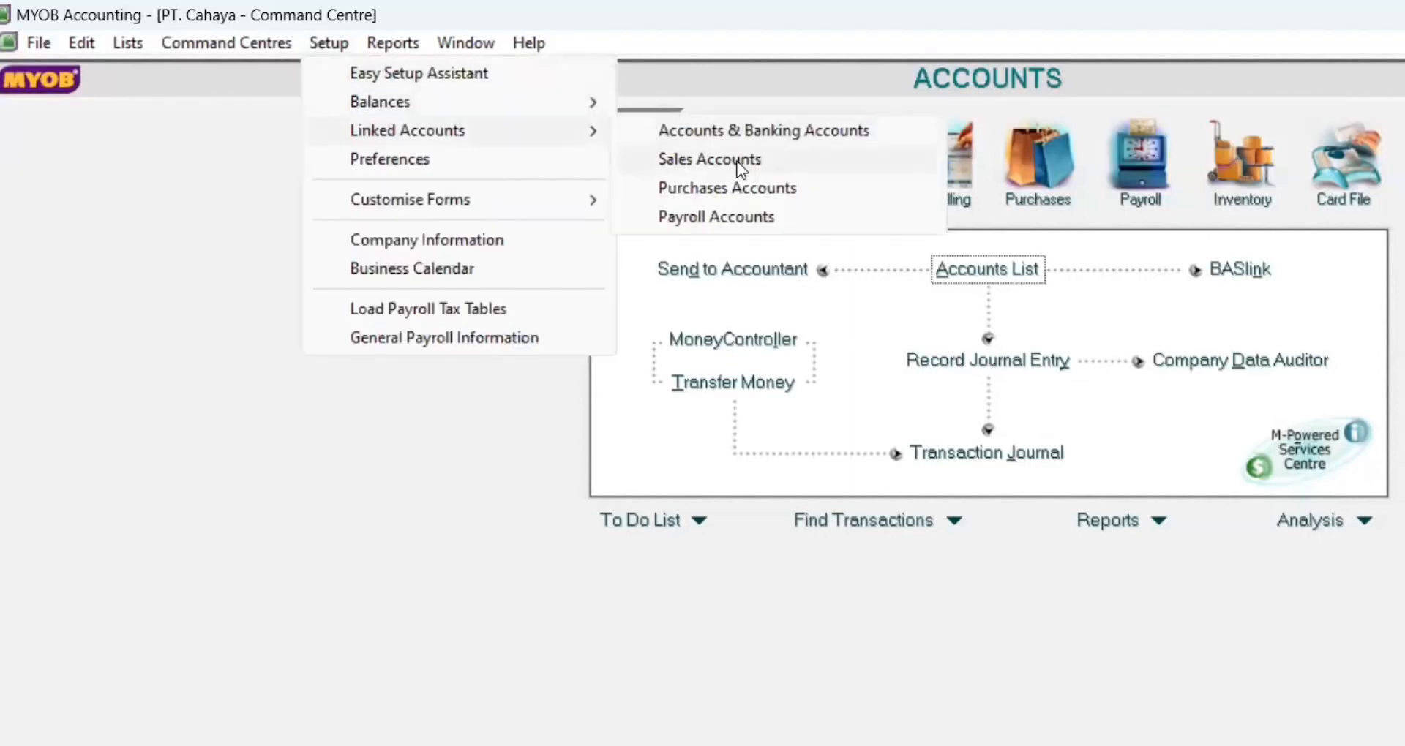
pyautogui.click(748, 218)
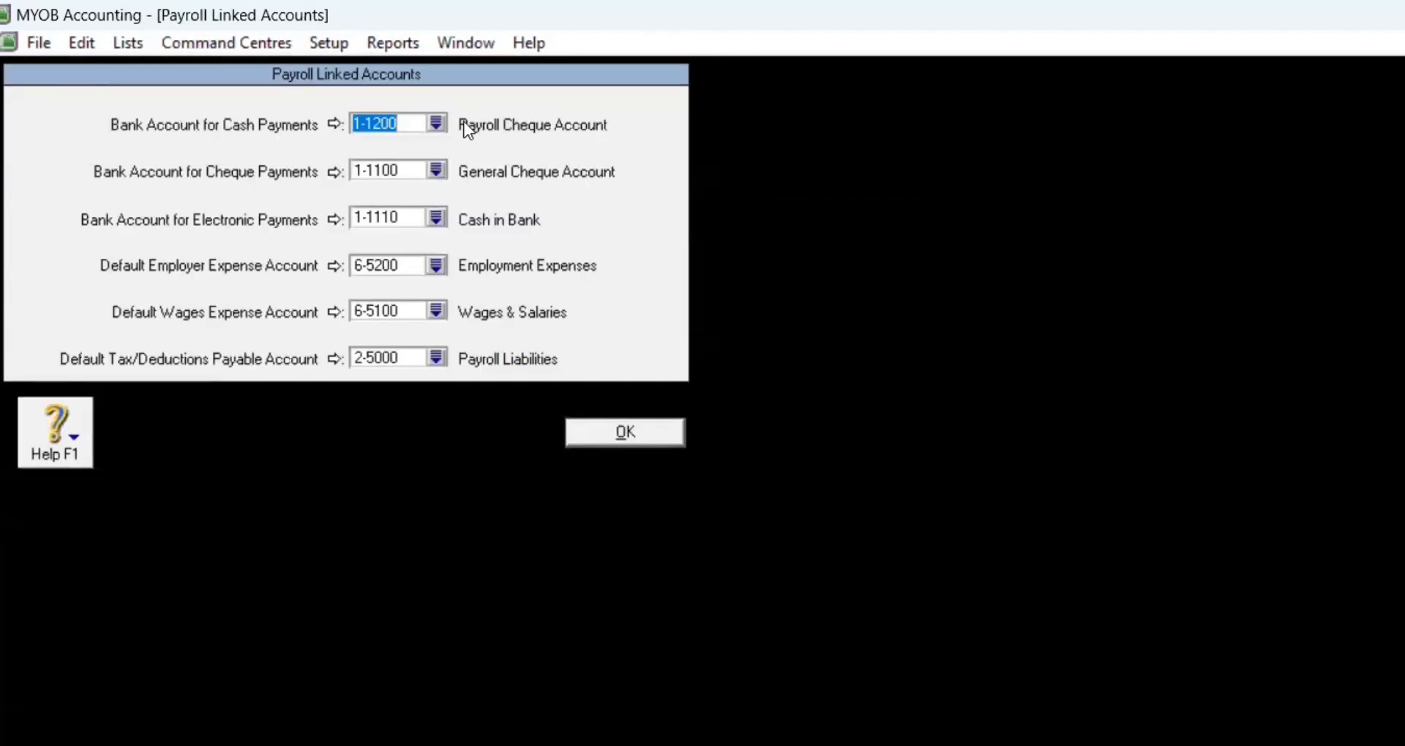
pyautogui.click(437, 123)
pyautogui.click(872, 419)
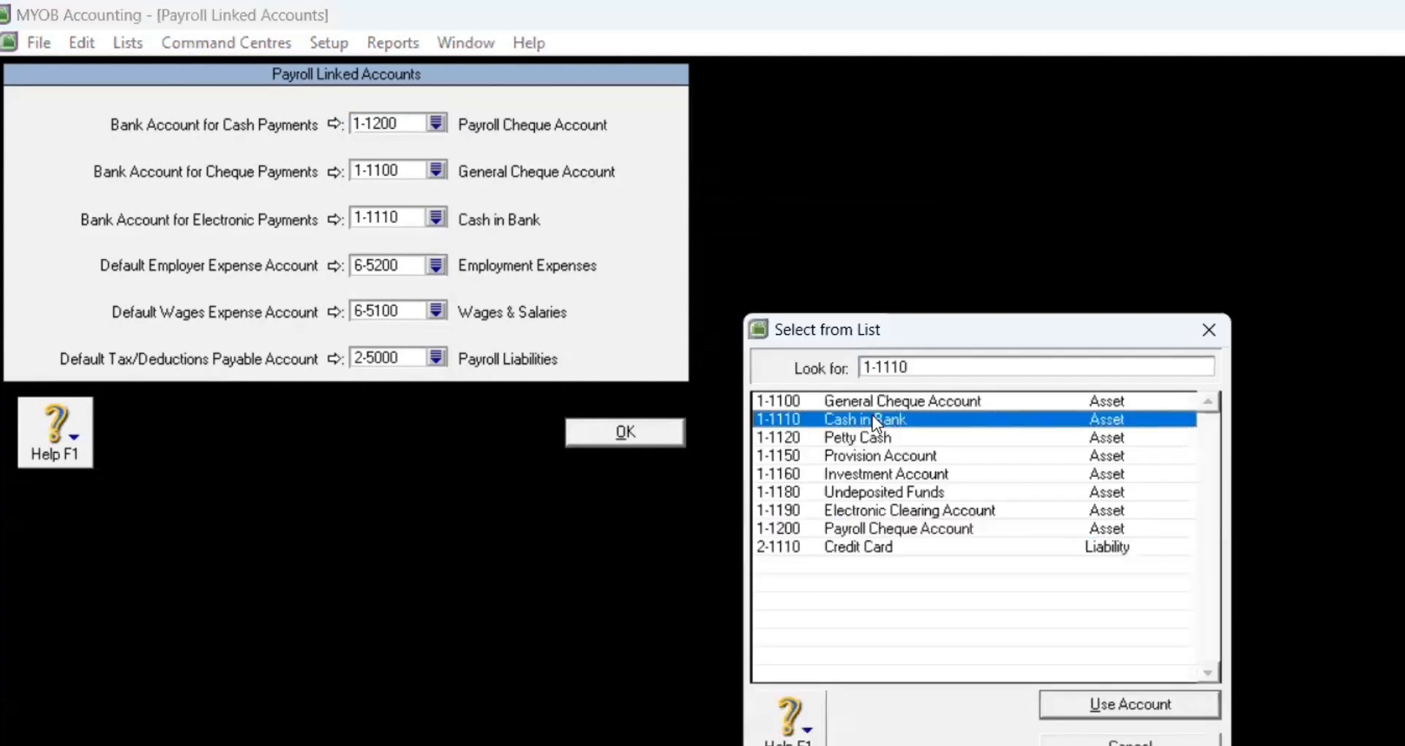
pyautogui.click(1070, 705)
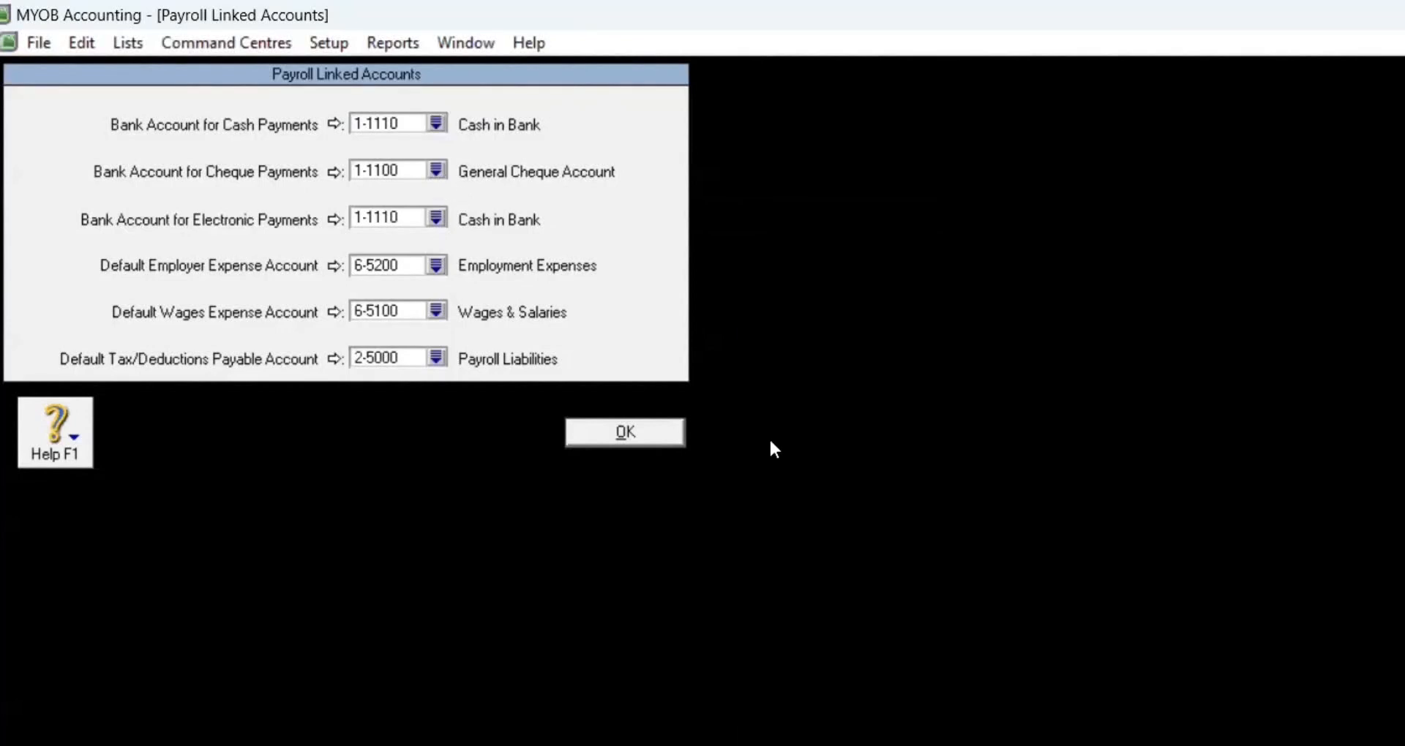
pyautogui.click(439, 171)
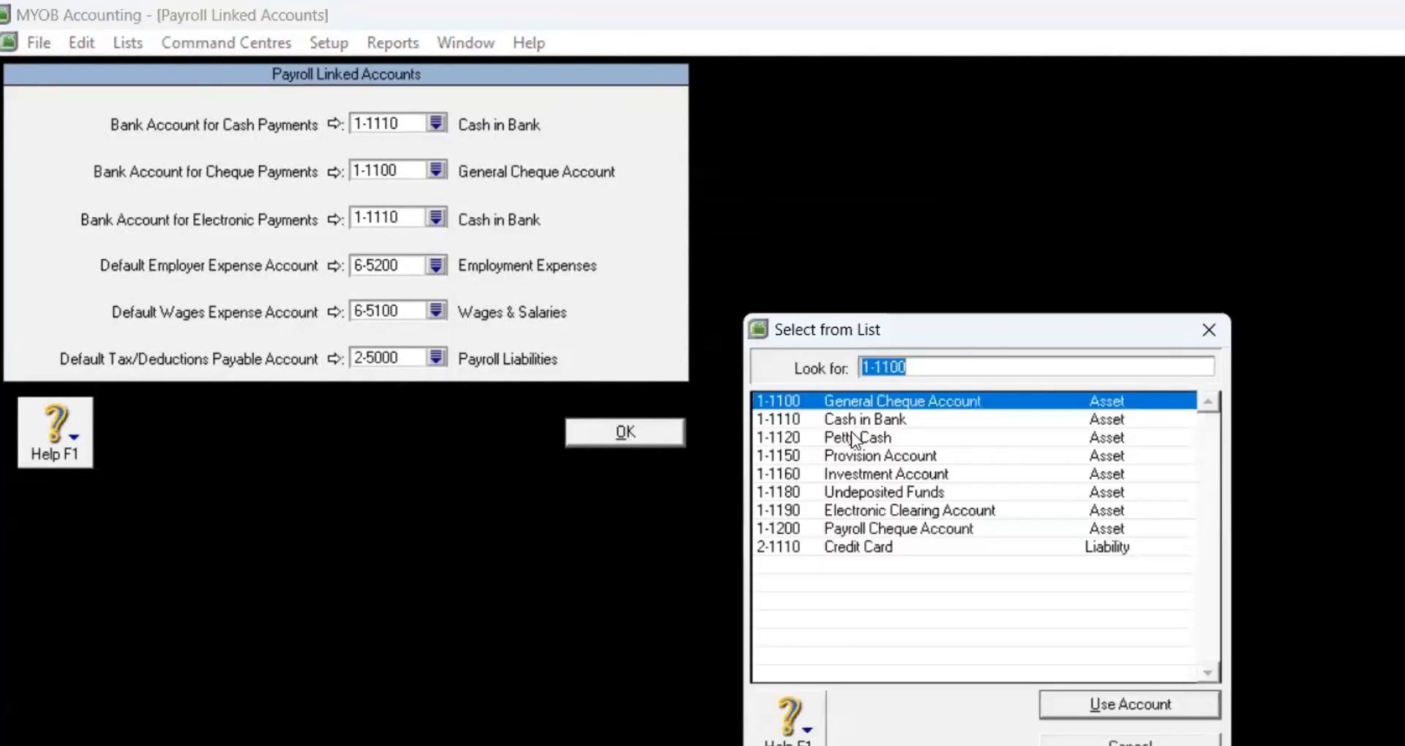
pyautogui.click(858, 421)
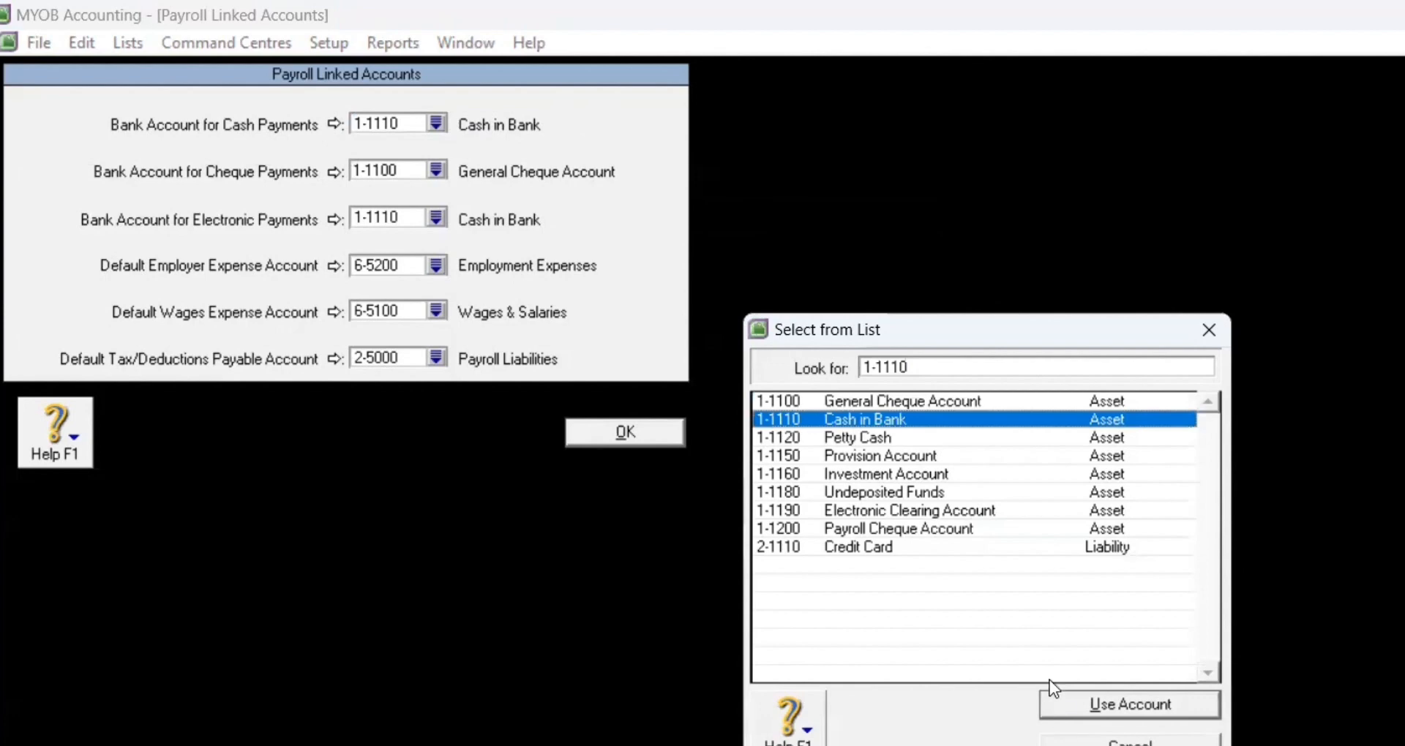
pyautogui.click(1056, 704)
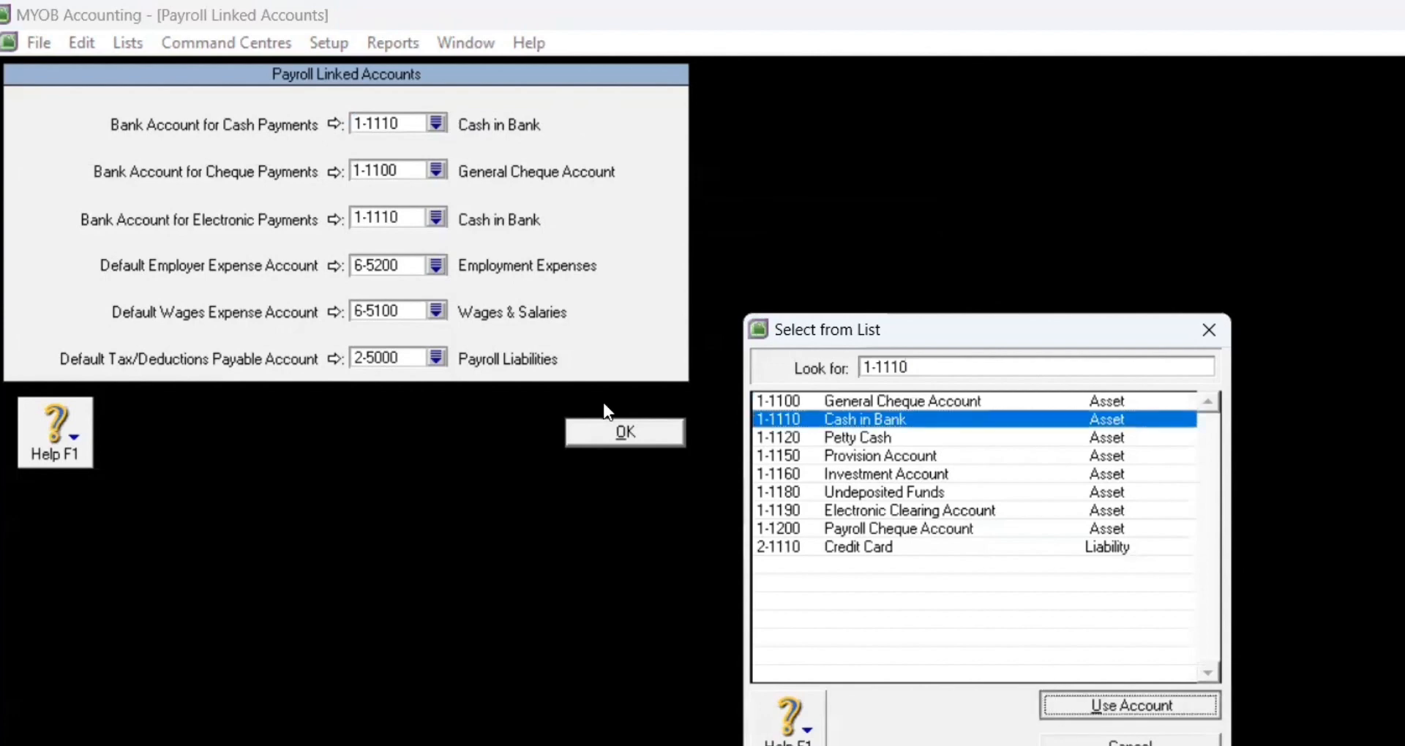
# Step: Link both employer expenses and wages expense to 6-3100 Wages and Salaries
pyautogui.click(436, 267)
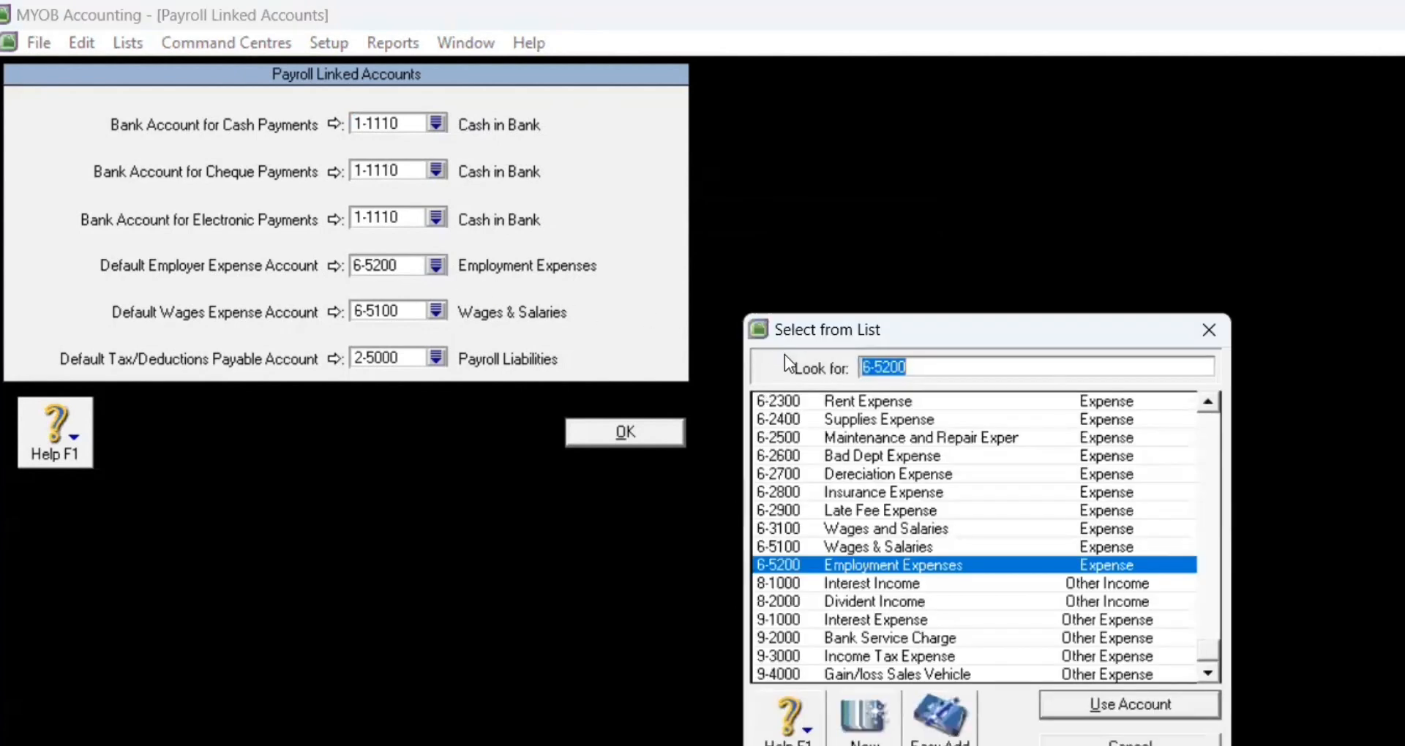
pyautogui.click(801, 527)
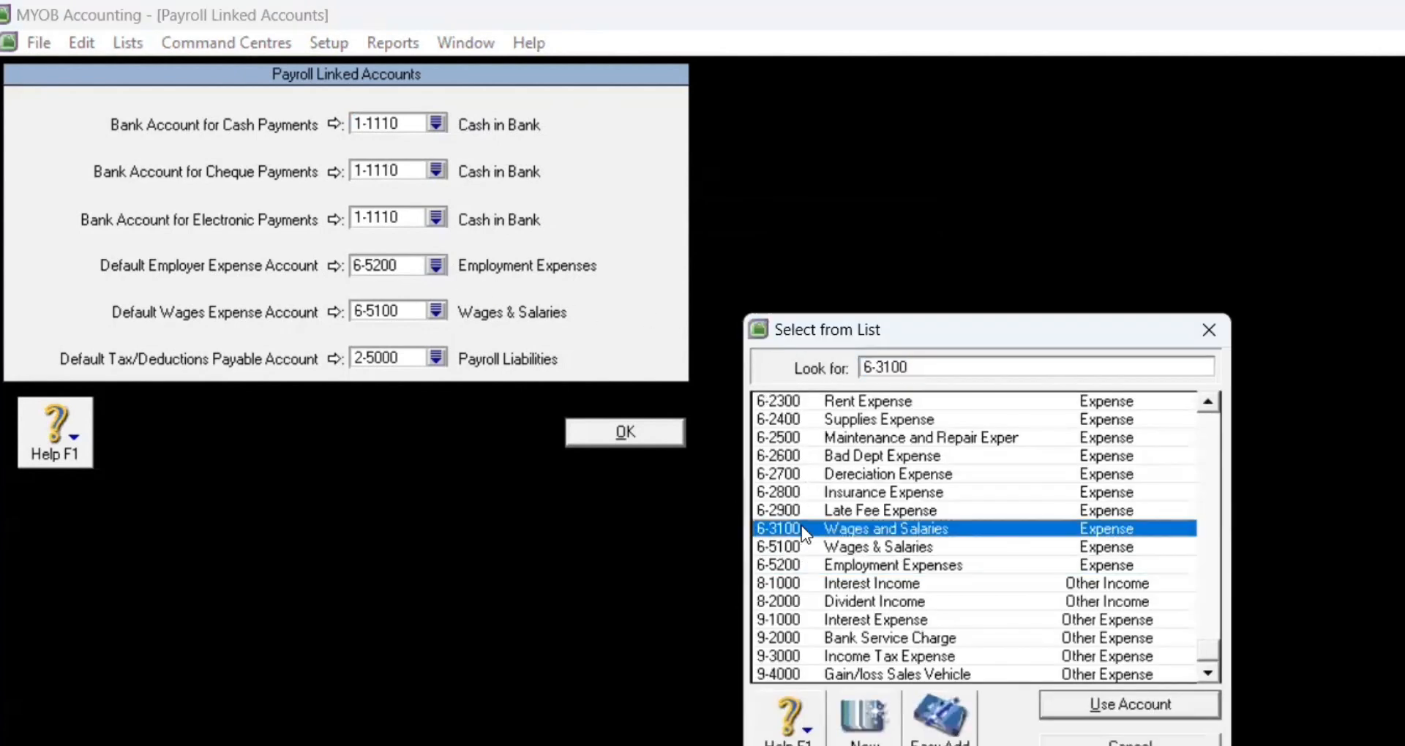
pyautogui.click(1064, 707)
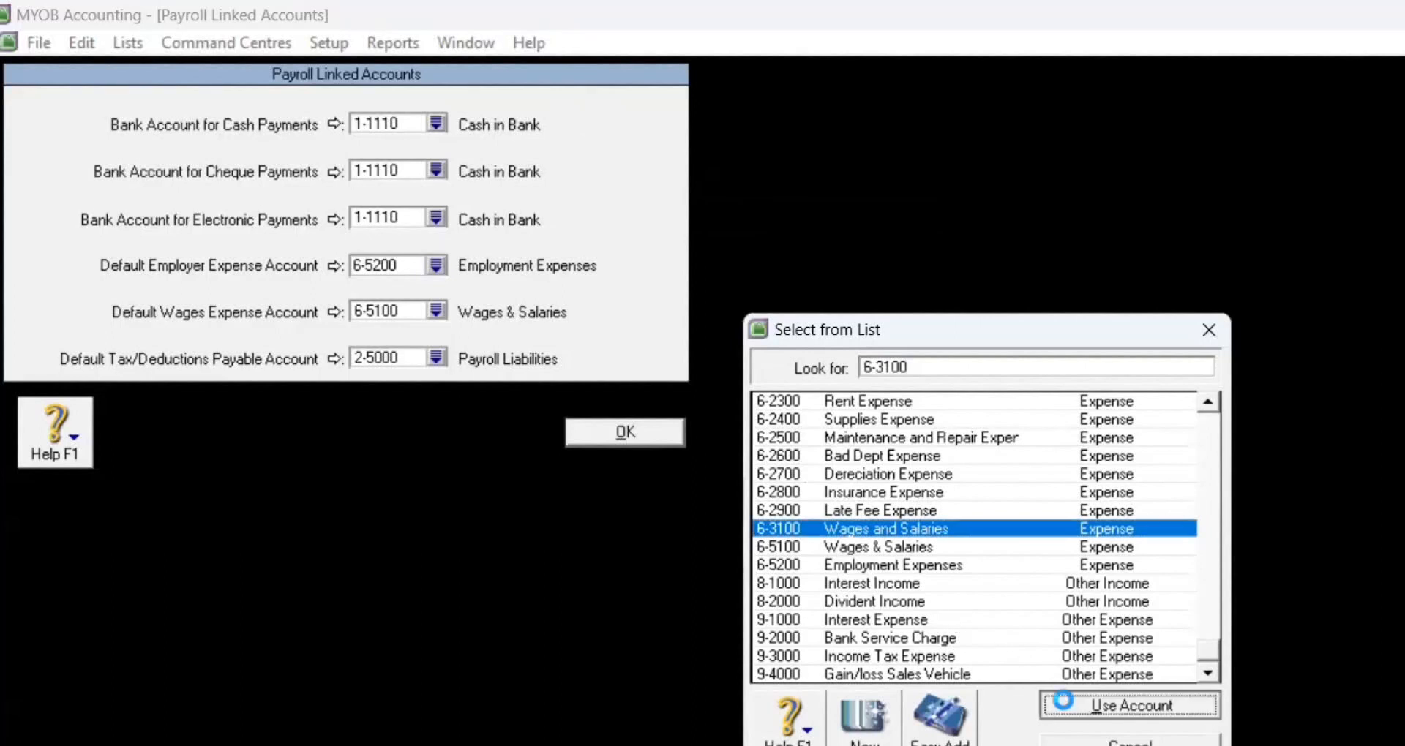
pyautogui.click(434, 310)
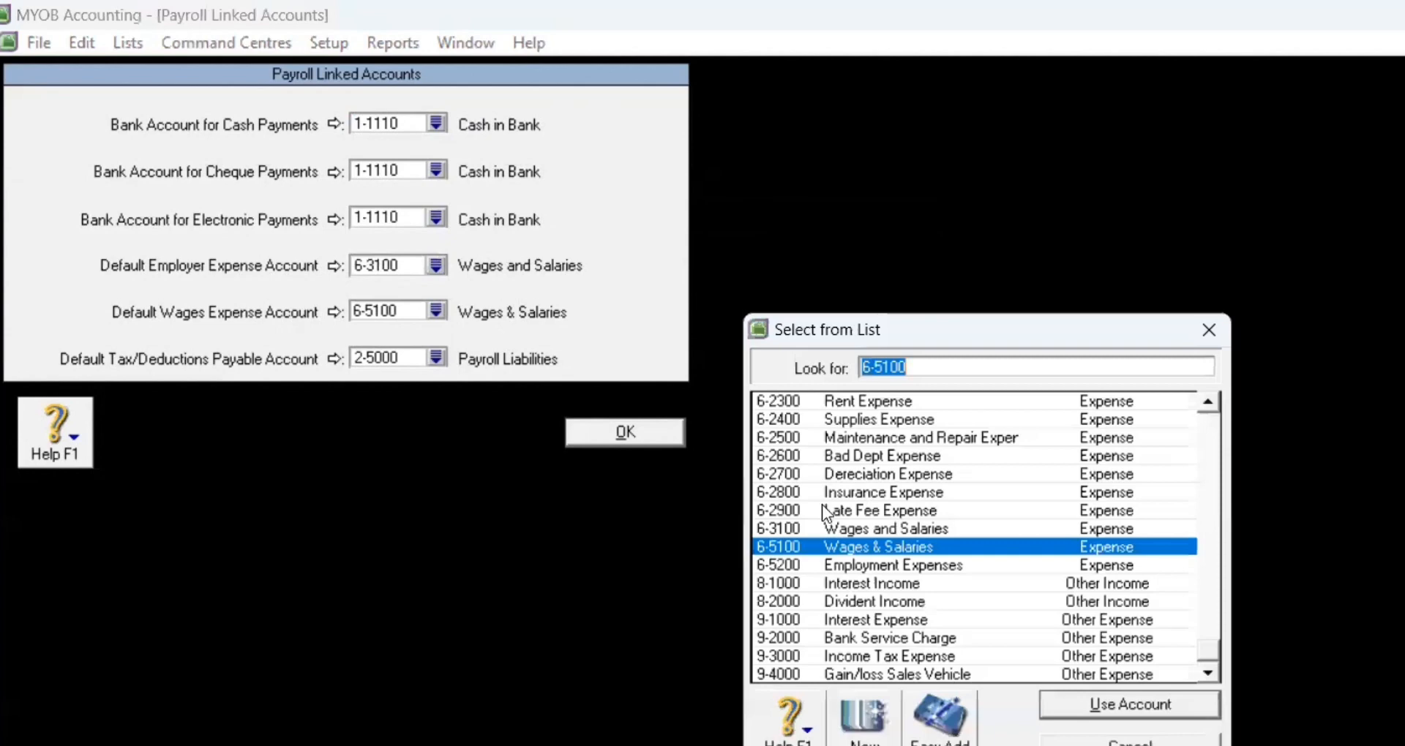
pyautogui.click(845, 531)
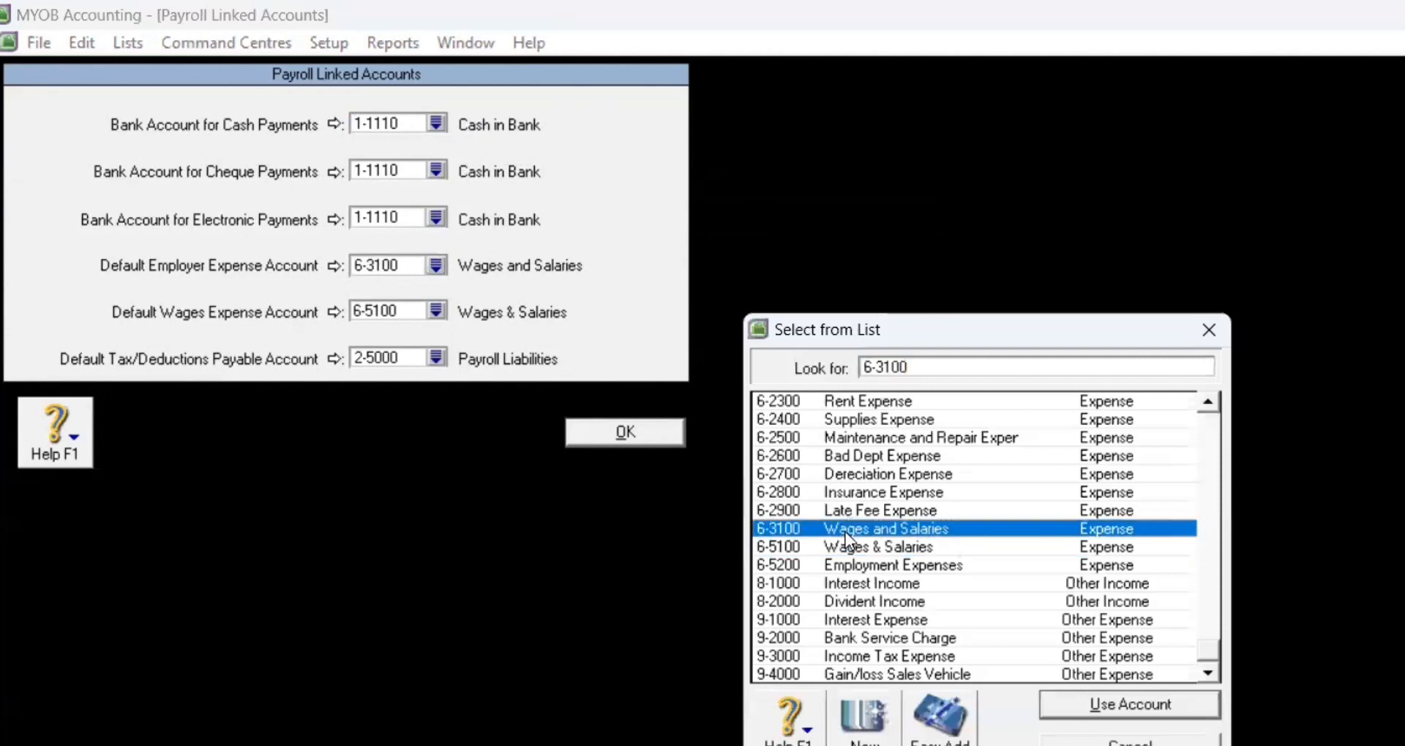
pyautogui.click(1113, 707)
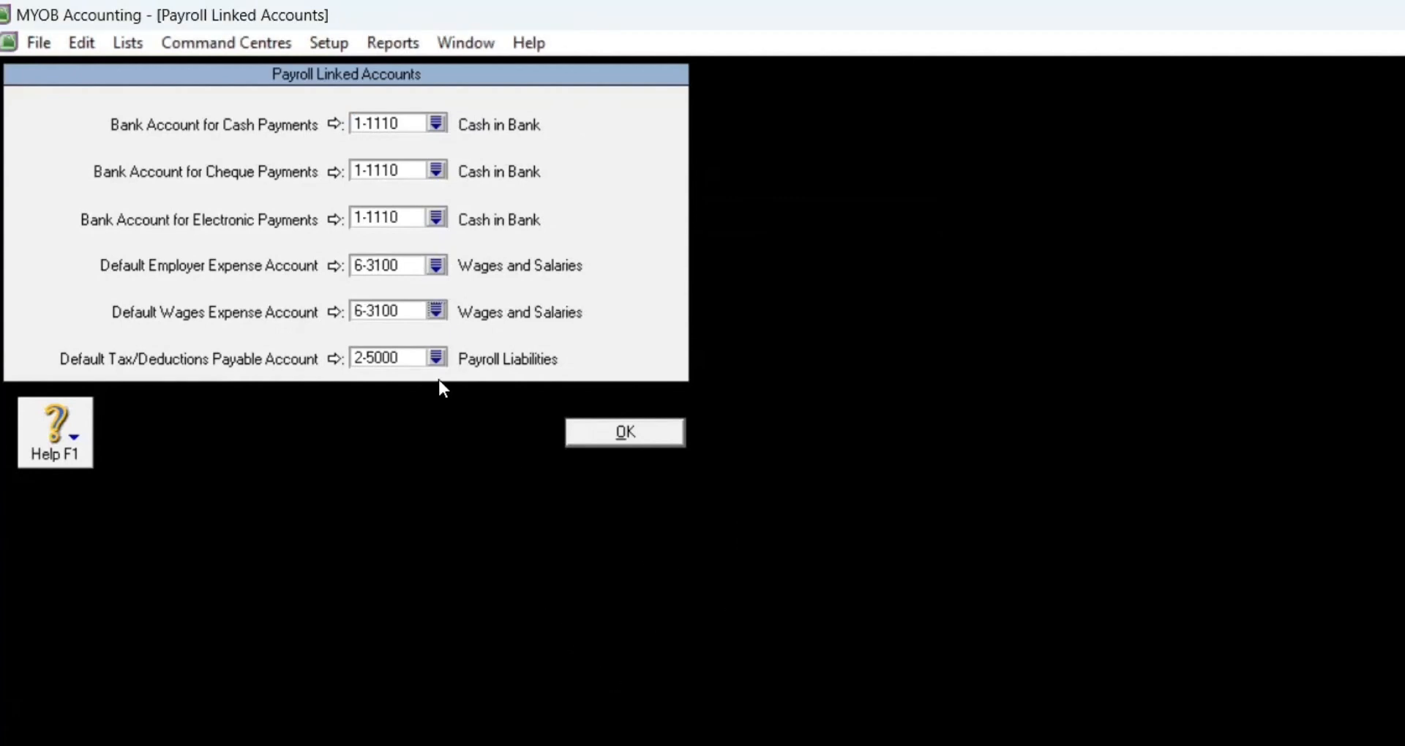
# Step: Link tax/deductions payable to 2-1211 Accrued Expense and save the payroll links
pyautogui.click(436, 358)
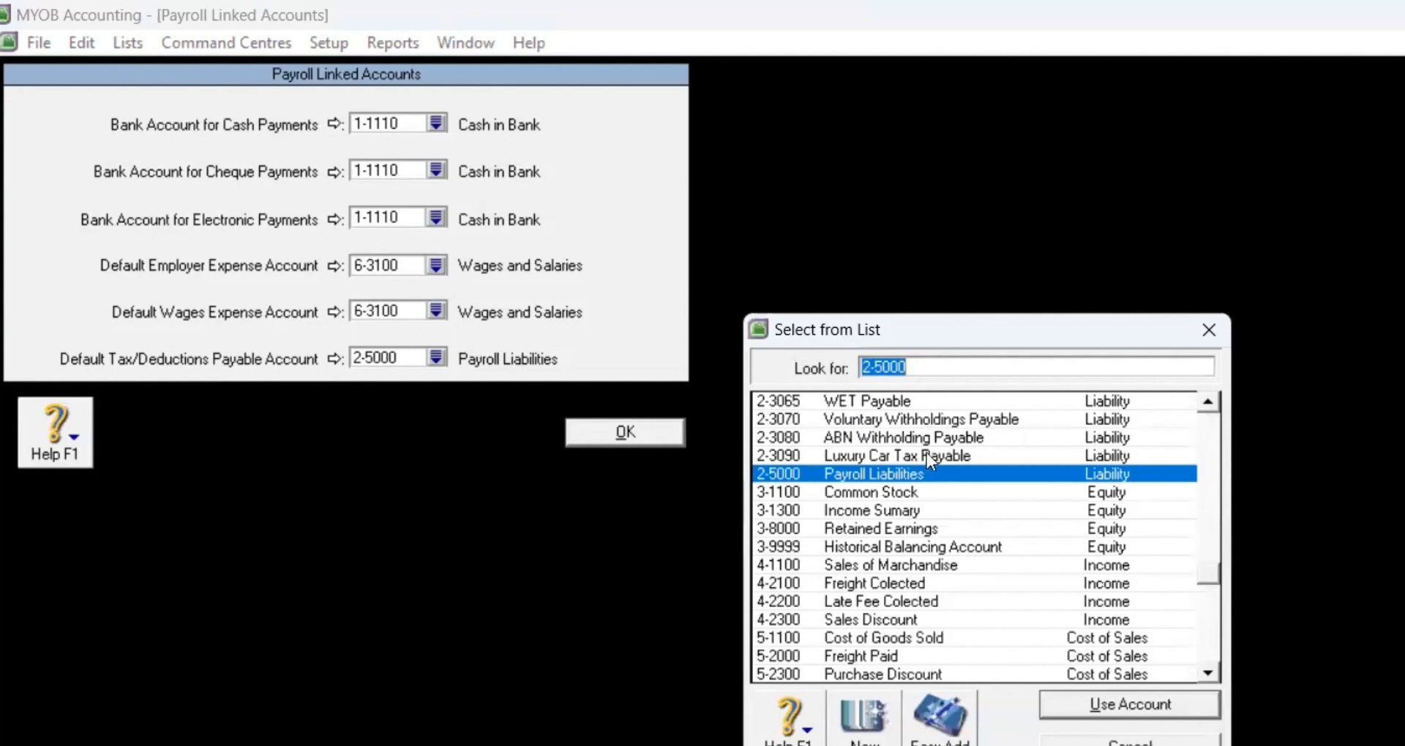
pyautogui.click(1209, 533)
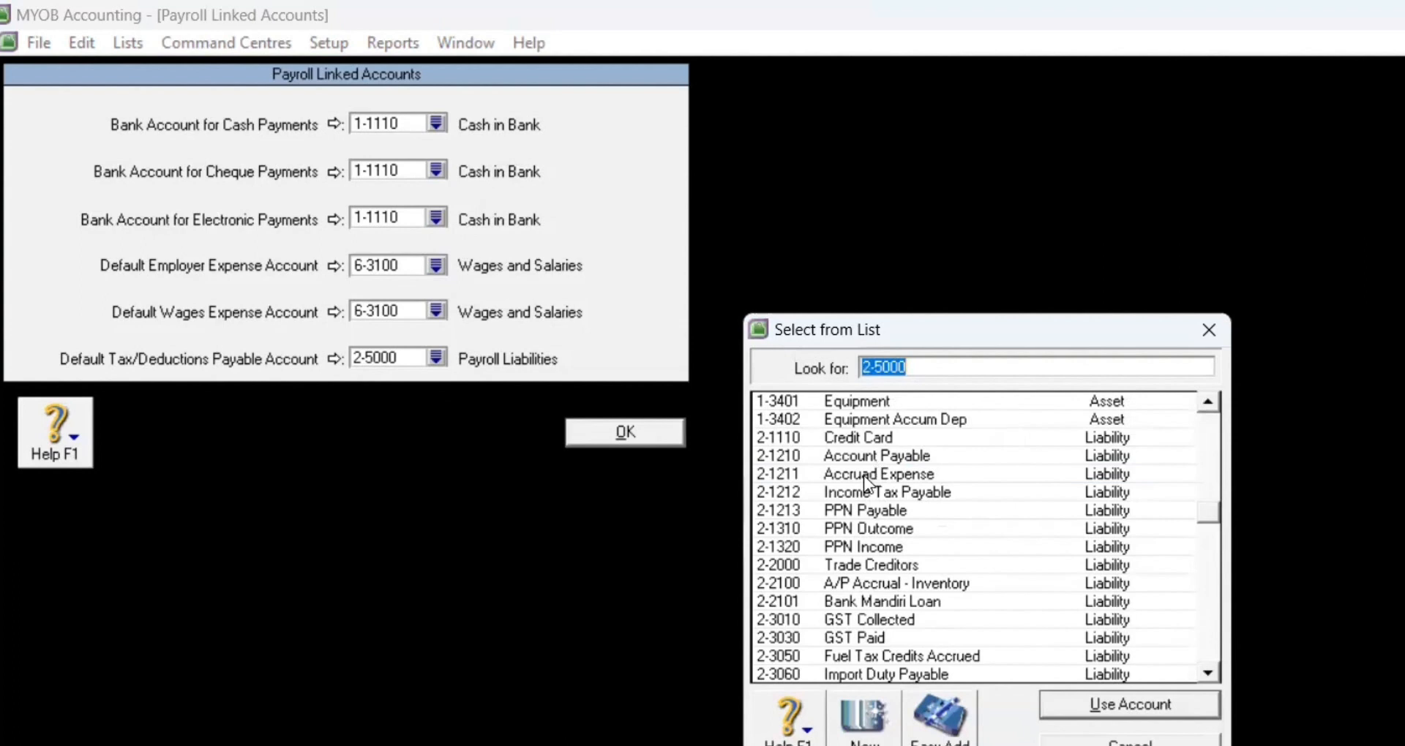
pyautogui.click(831, 473)
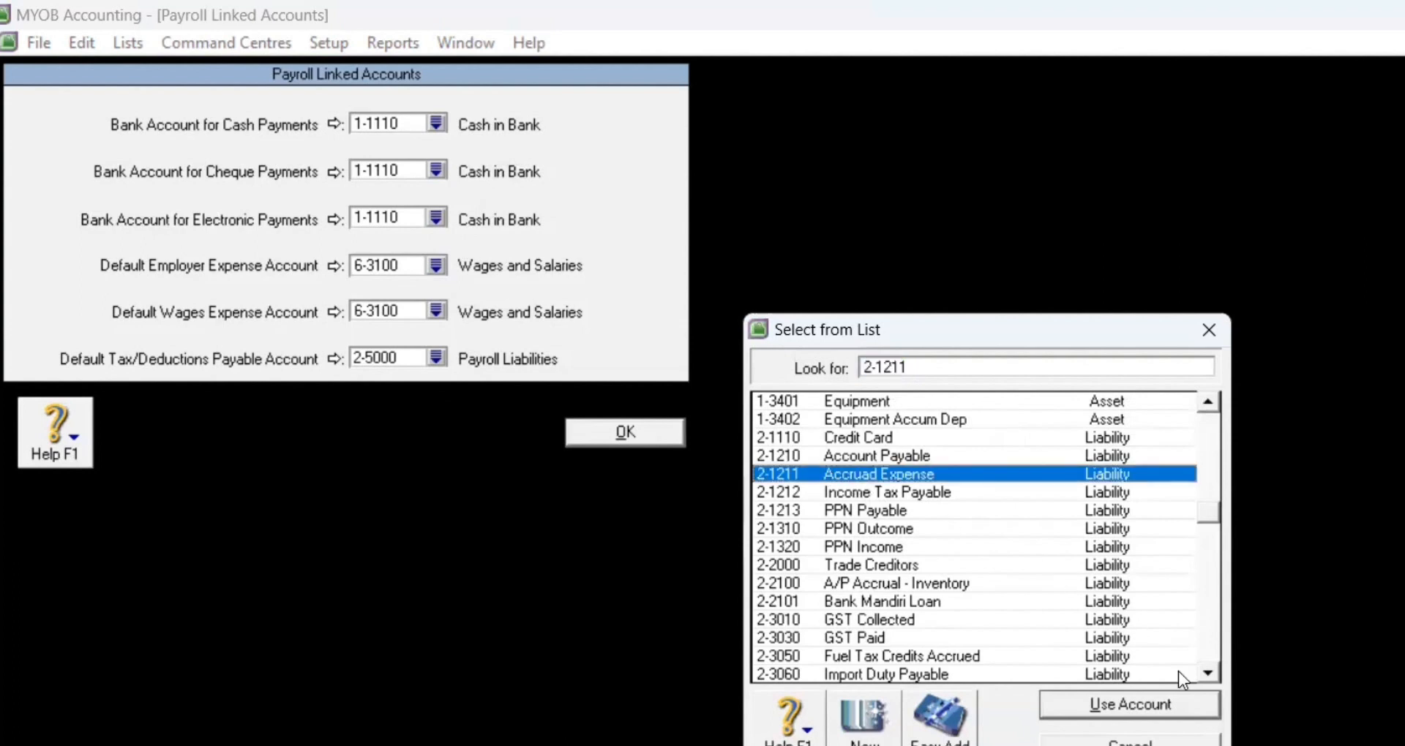
pyautogui.click(1155, 707)
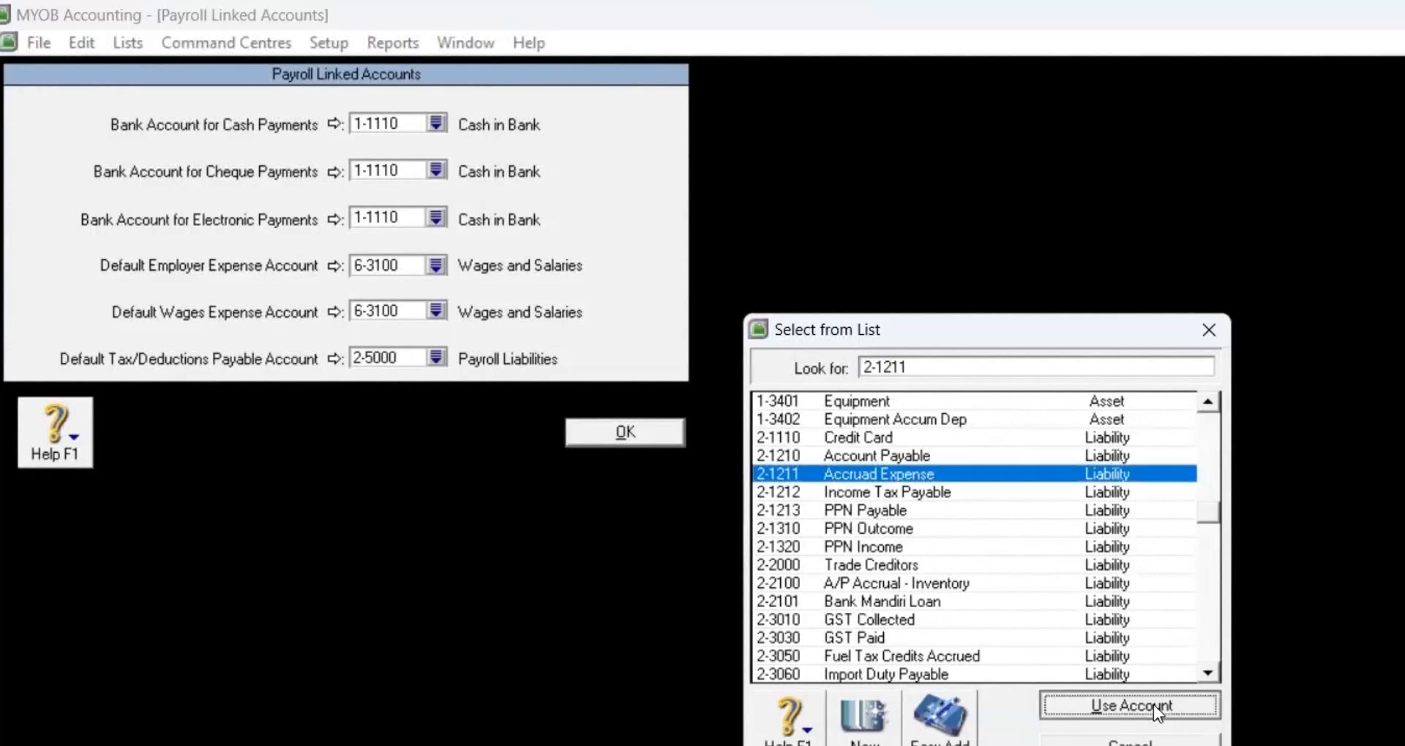
pyautogui.click(632, 425)
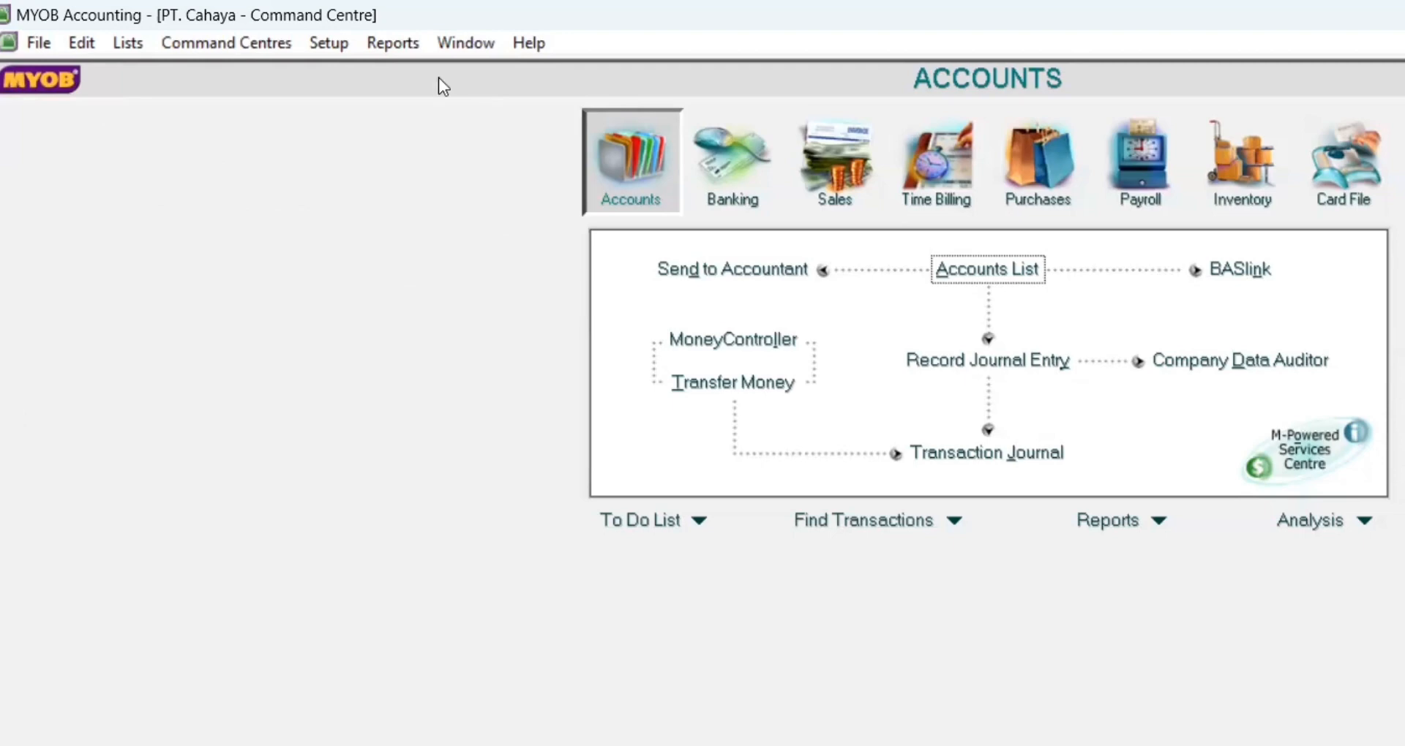
# Step: Delete 1-1100 General Cheque Account, 1-1150 Provision Account and 1-1160 Investment Account
pyautogui.click(958, 268)
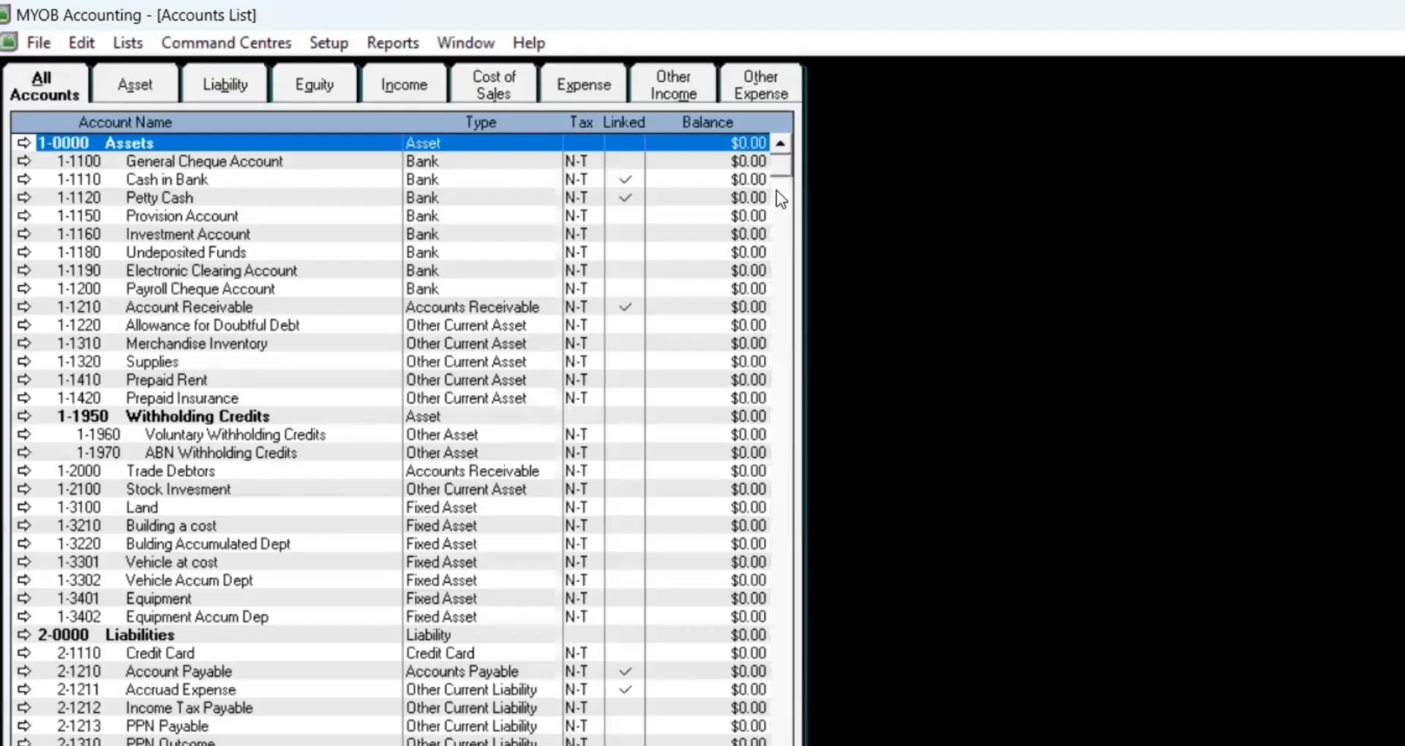
pyautogui.click(375, 163)
pyautogui.rightClick(373, 161)
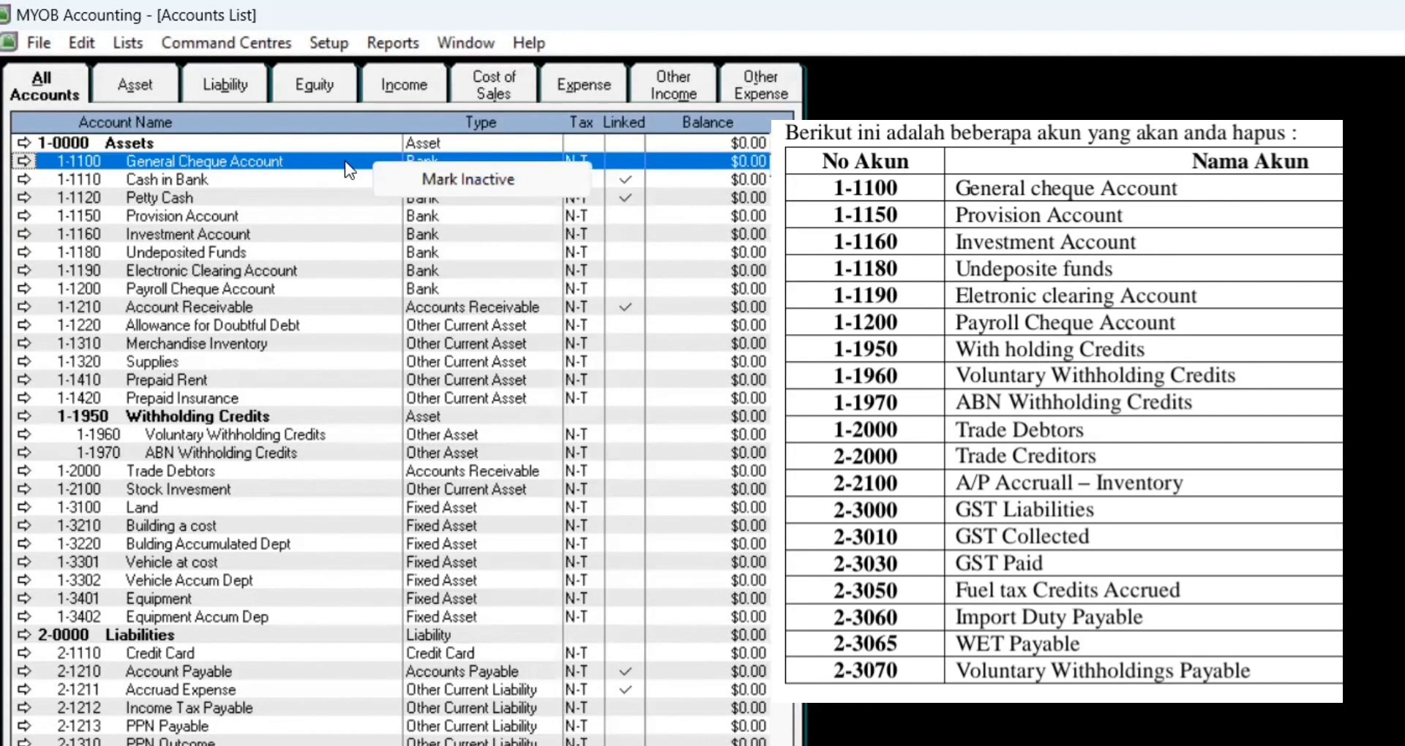
pyautogui.doubleClick(345, 160)
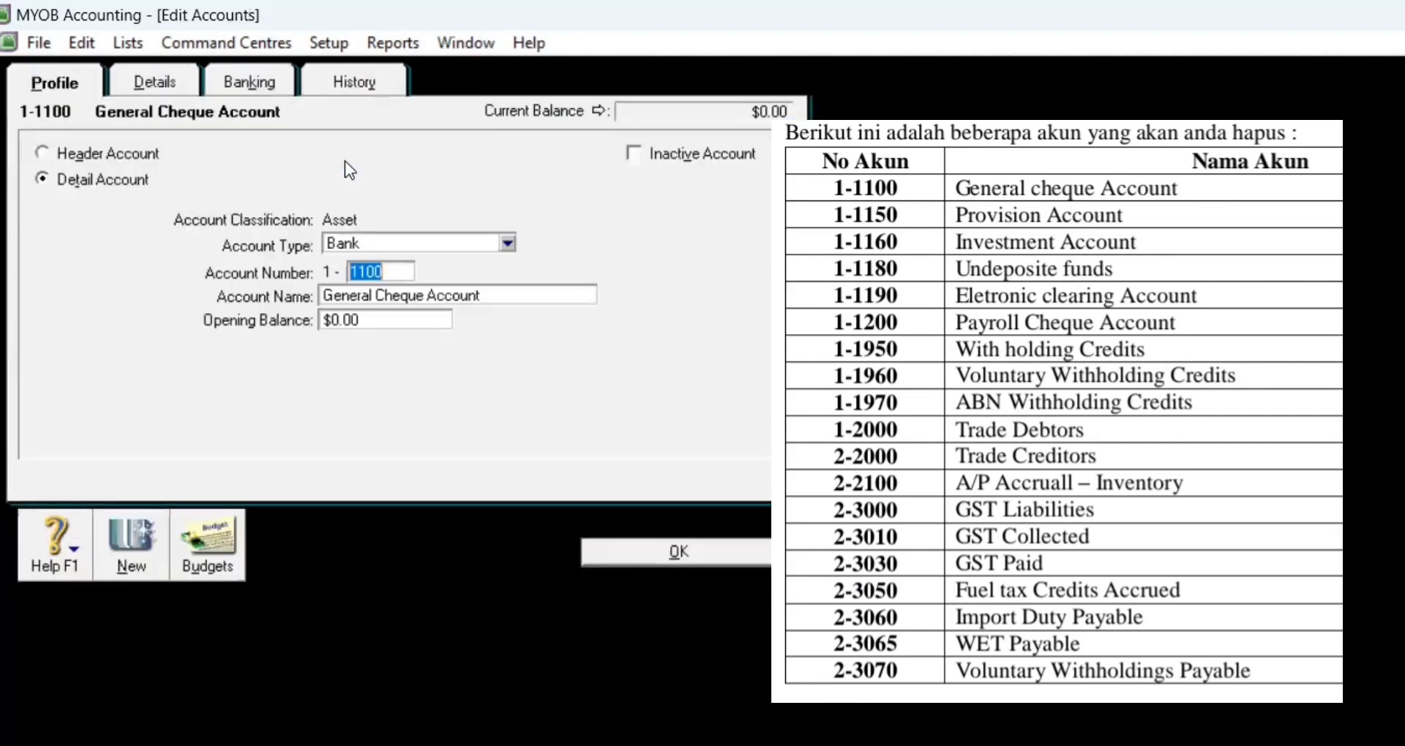
pyautogui.rightClick(343, 165)
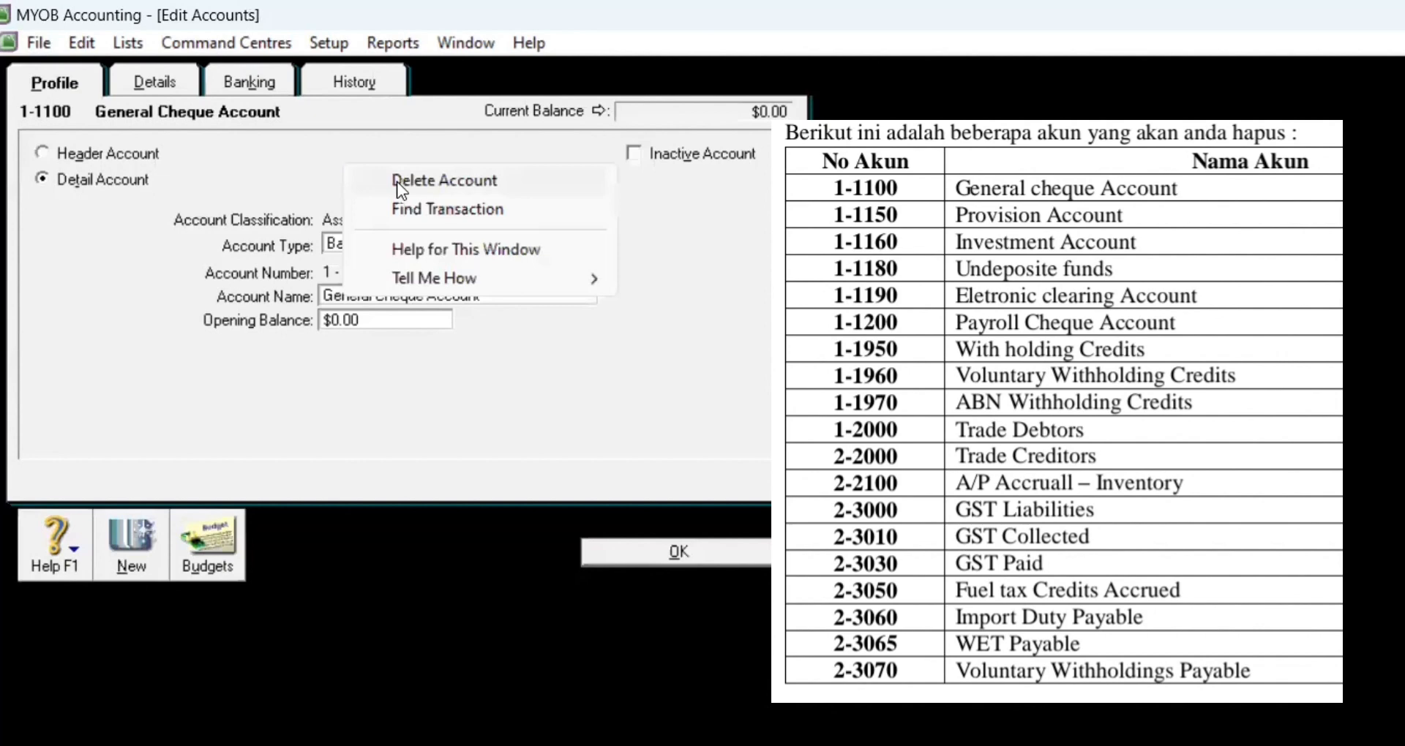
pyautogui.click(397, 181)
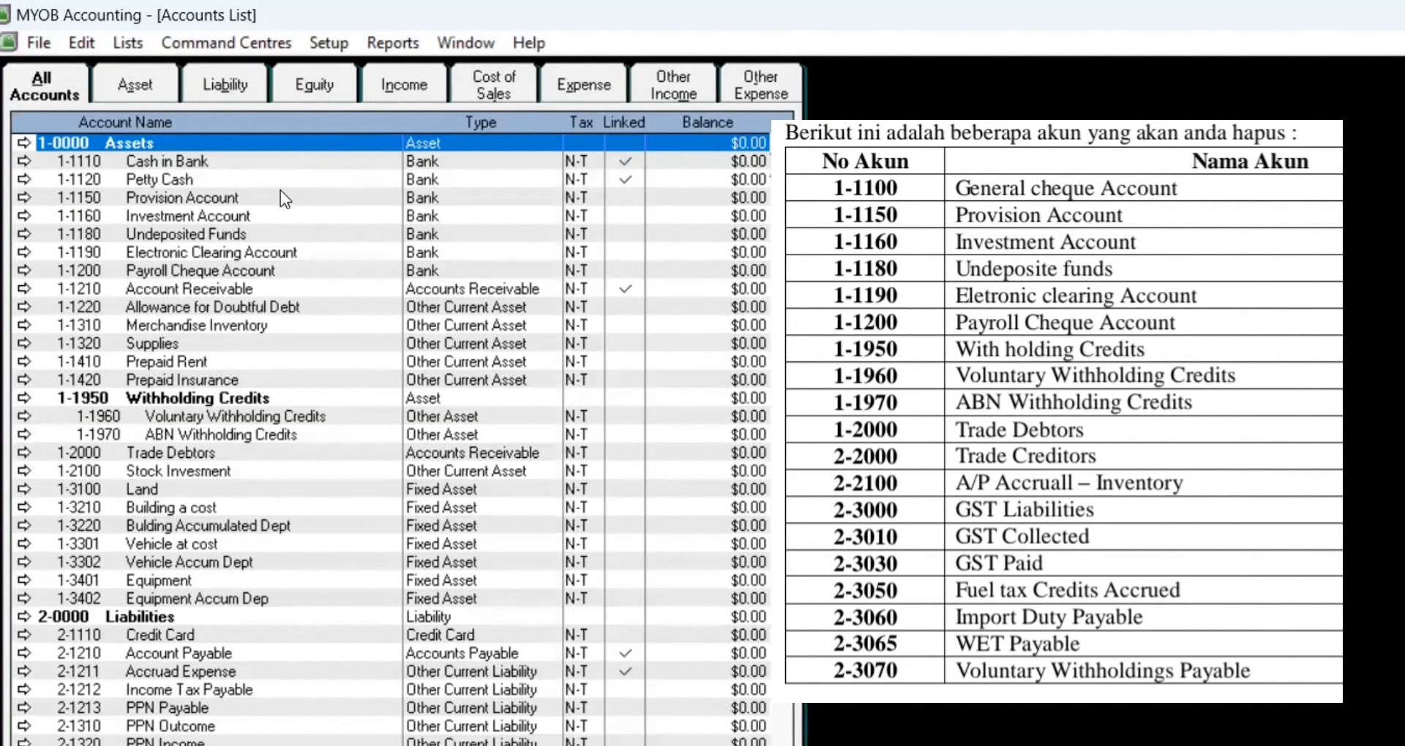
pyautogui.doubleClick(280, 190)
pyautogui.rightClick(325, 191)
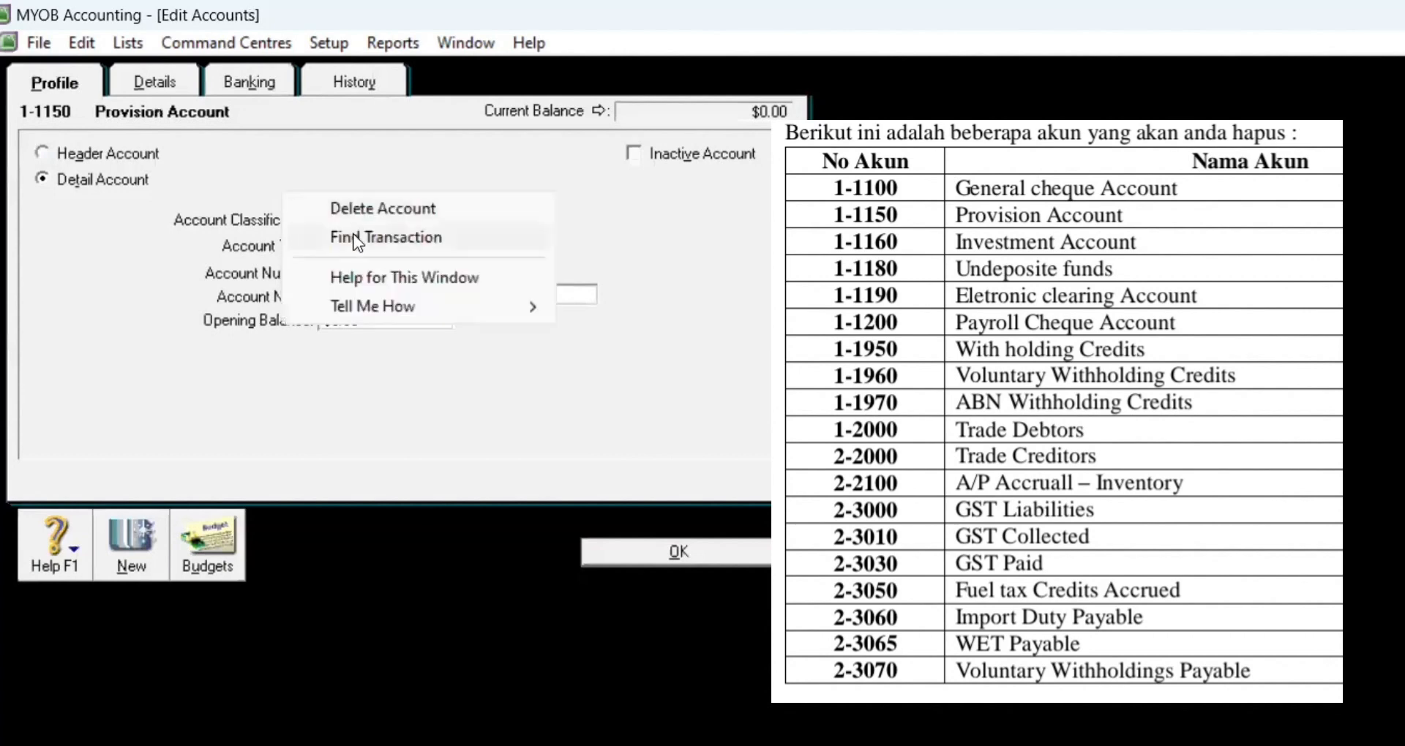
pyautogui.click(341, 207)
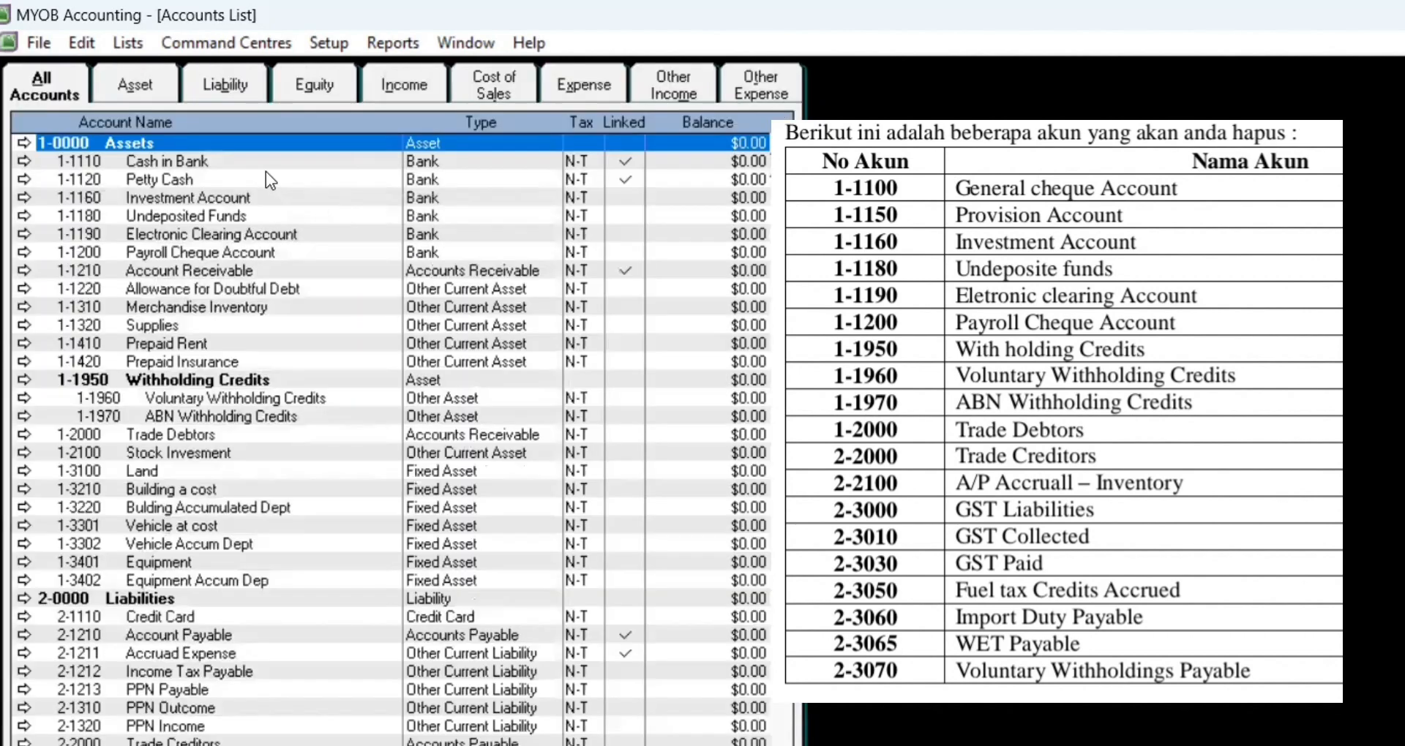
pyautogui.doubleClick(239, 199)
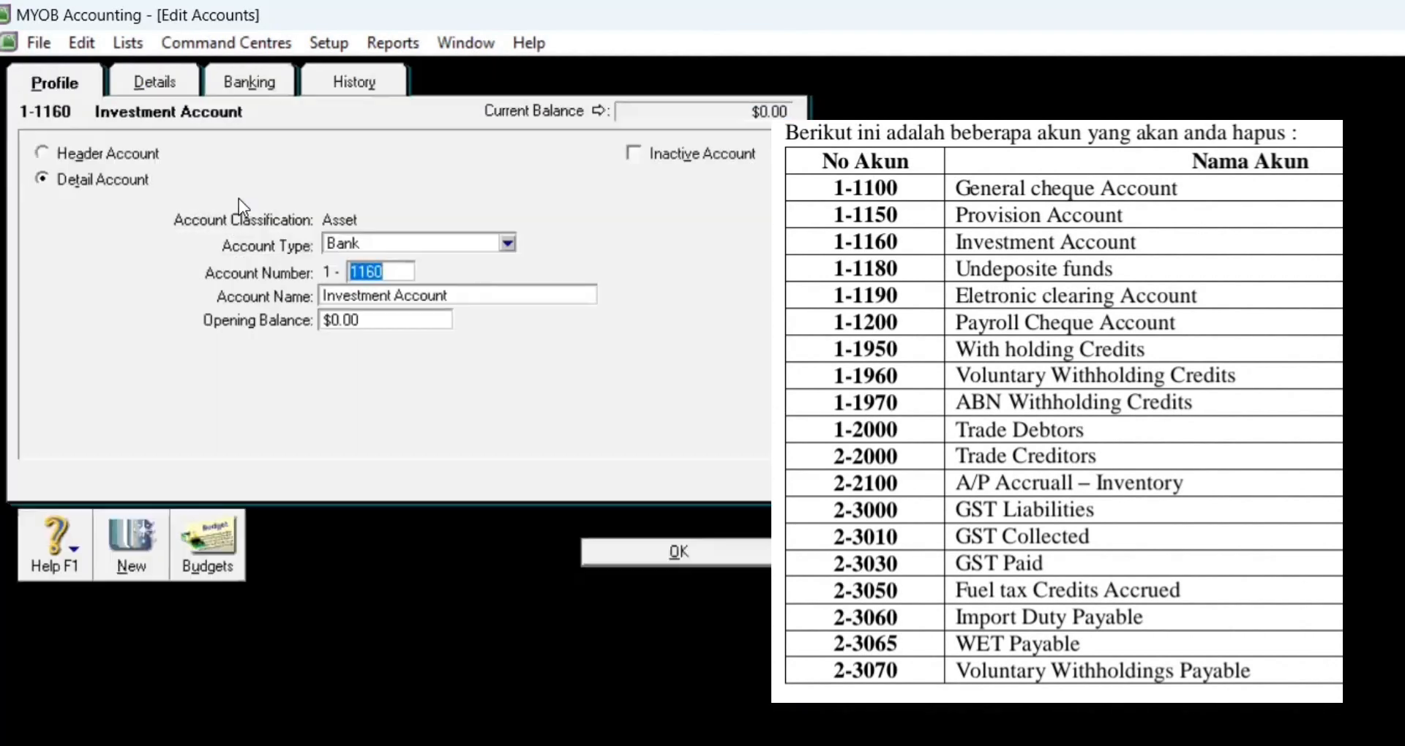
pyautogui.rightClick(241, 205)
pyautogui.click(256, 218)
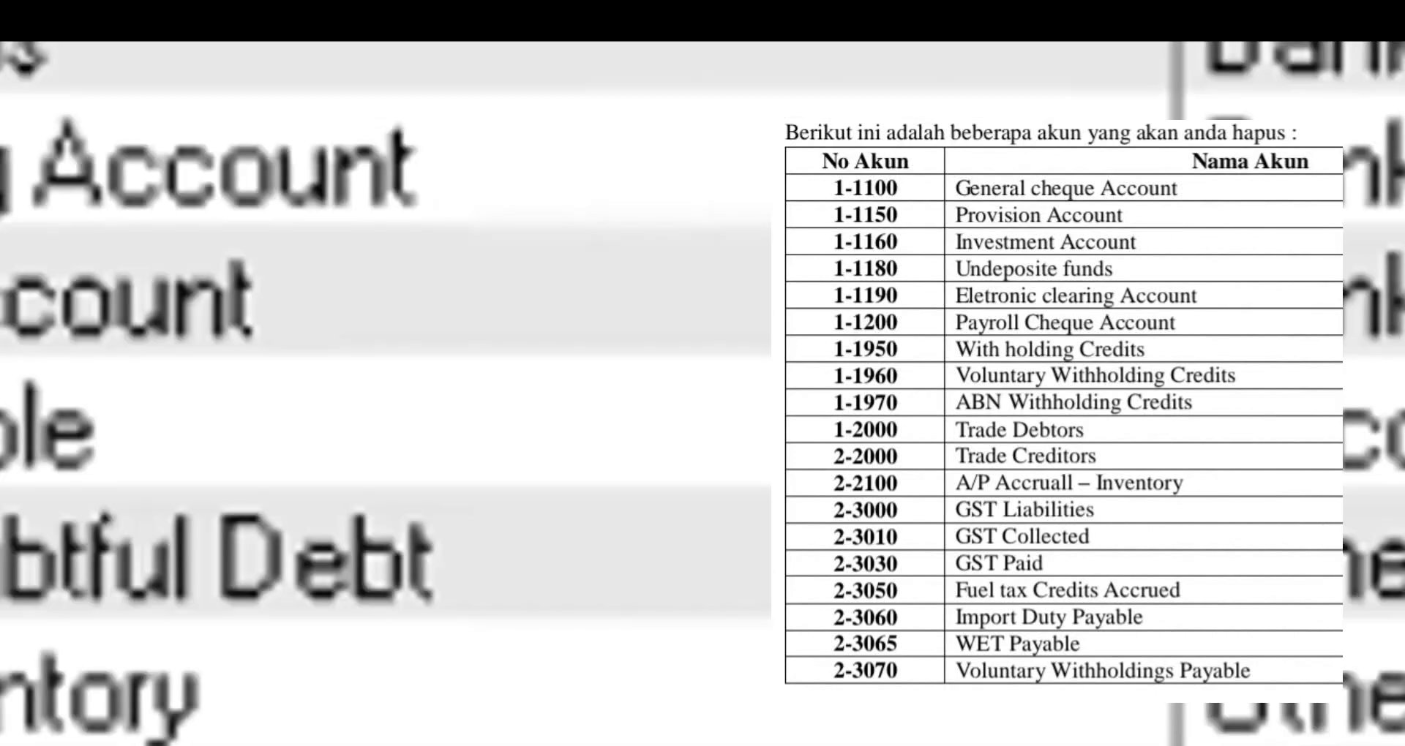
# Step: Delete 1-1180 Undeposited Funds, 1-1190 Electronic Clearing Account and 1-1200 Payroll Cheque Account
pyautogui.doubleClick(227, 199)
pyautogui.rightClick(226, 200)
pyautogui.click(256, 215)
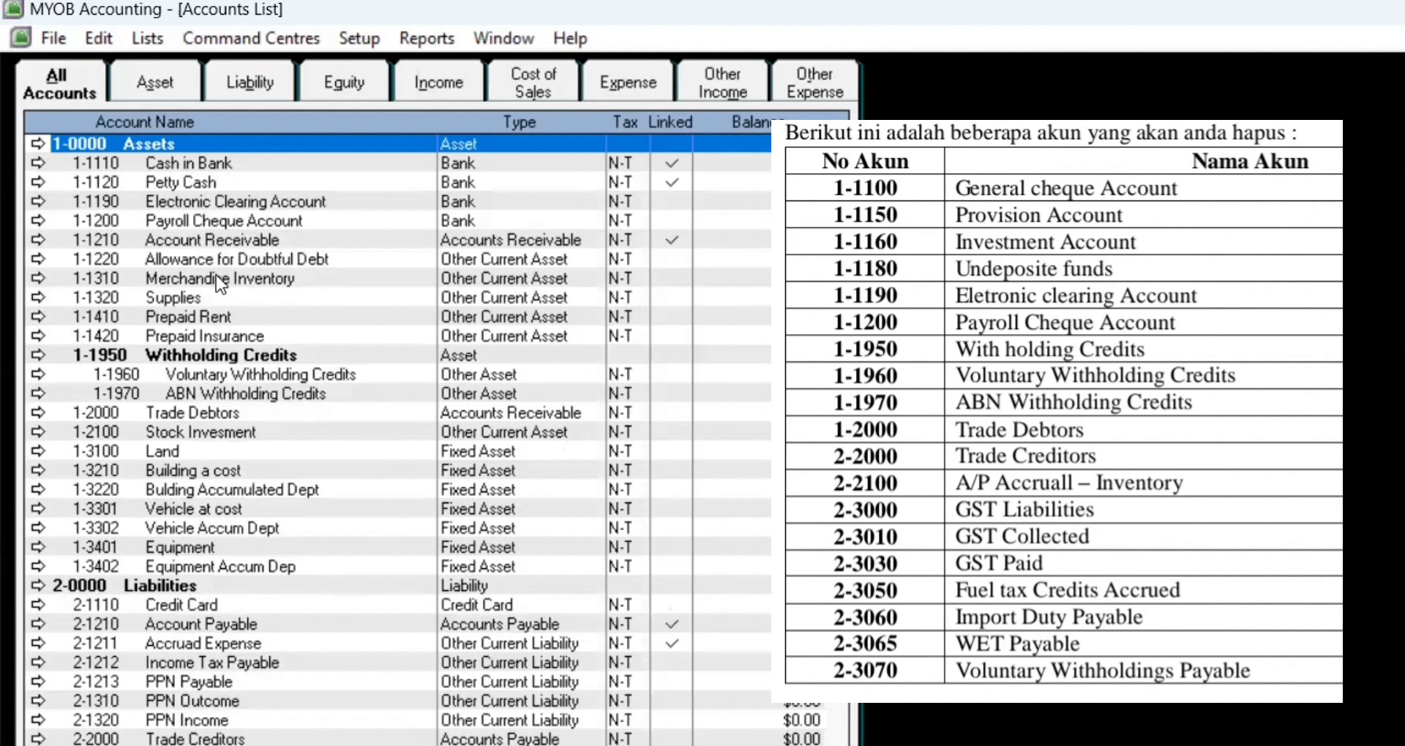
pyautogui.doubleClick(217, 205)
pyautogui.rightClick(354, 209)
pyautogui.click(388, 223)
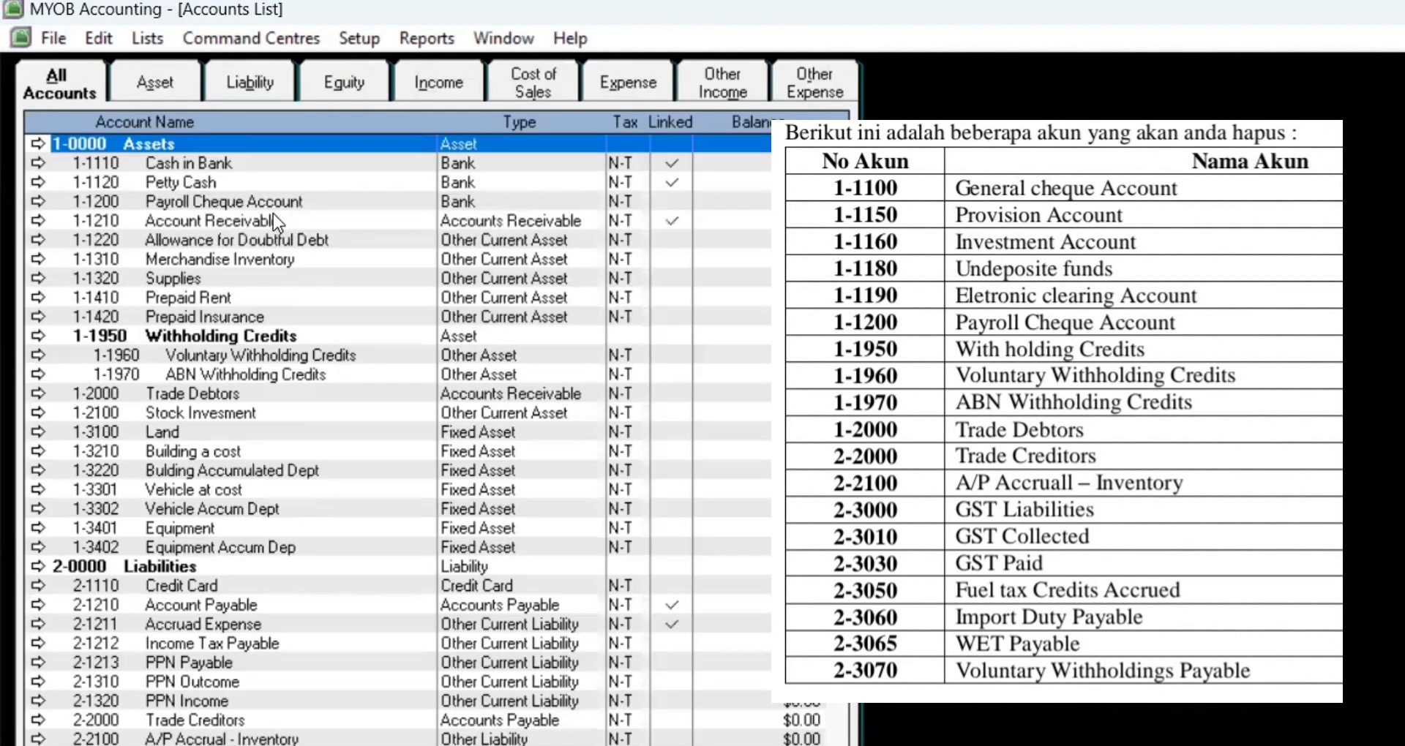
pyautogui.doubleClick(192, 199)
pyautogui.rightClick(204, 208)
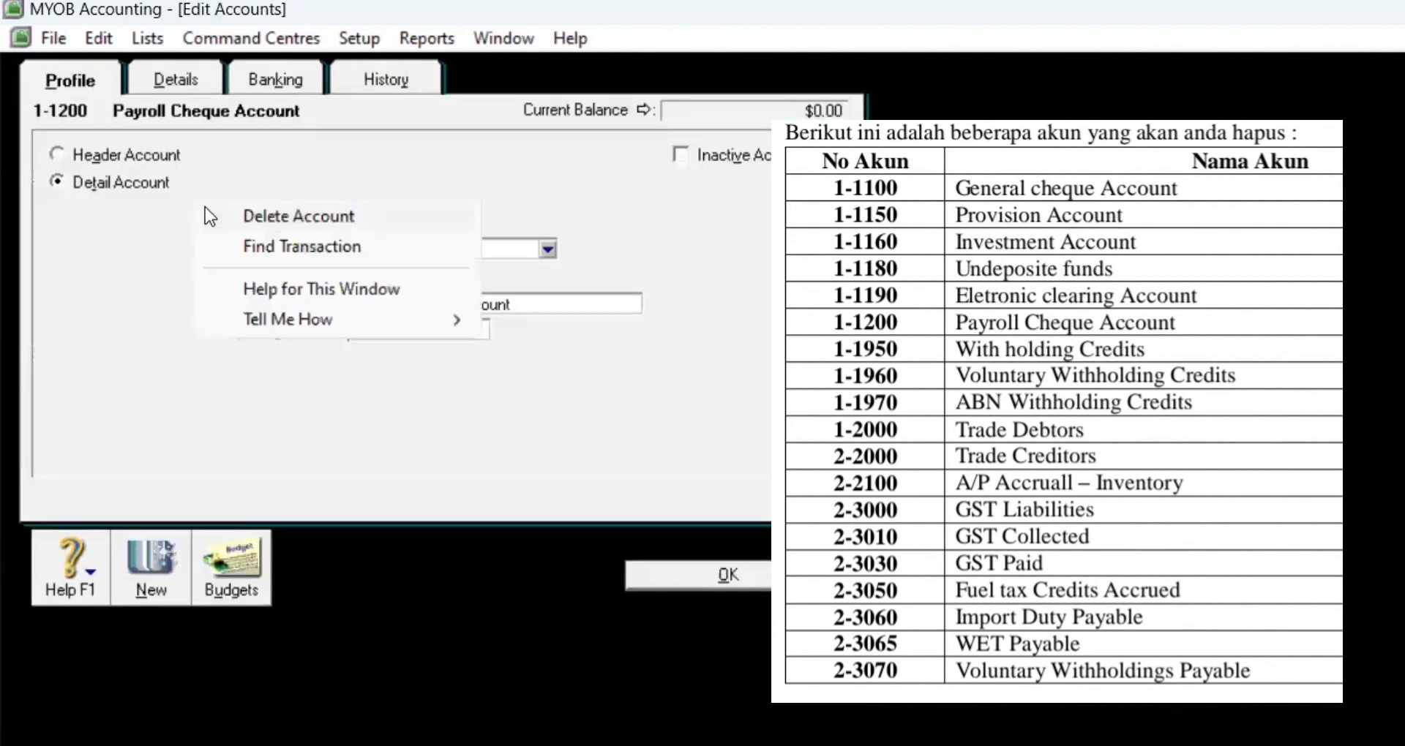
pyautogui.click(213, 214)
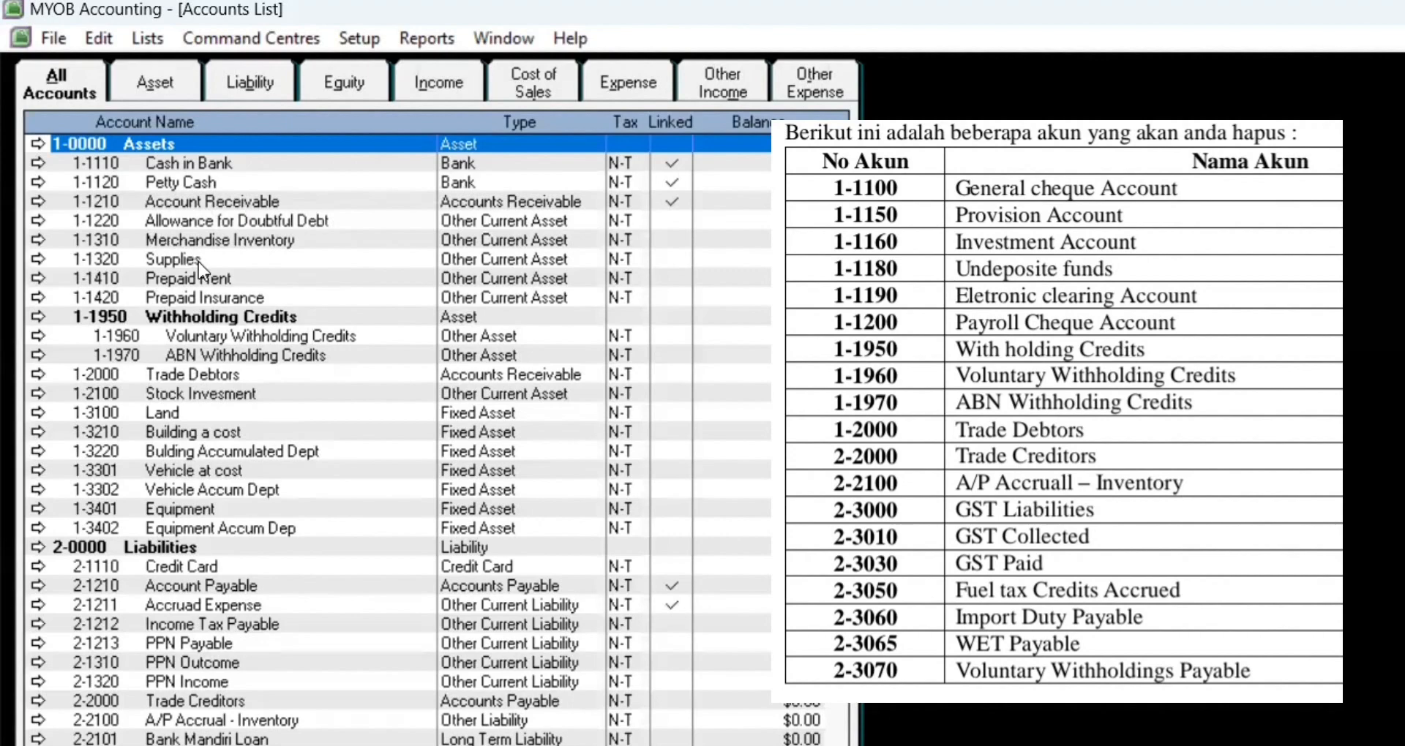
# Step: Delete the 1-1950 Withholding Credits header, 1-1960 Voluntary and 1-1970 ABN Withholding Credits
pyautogui.doubleClick(257, 314)
pyautogui.rightClick(221, 303)
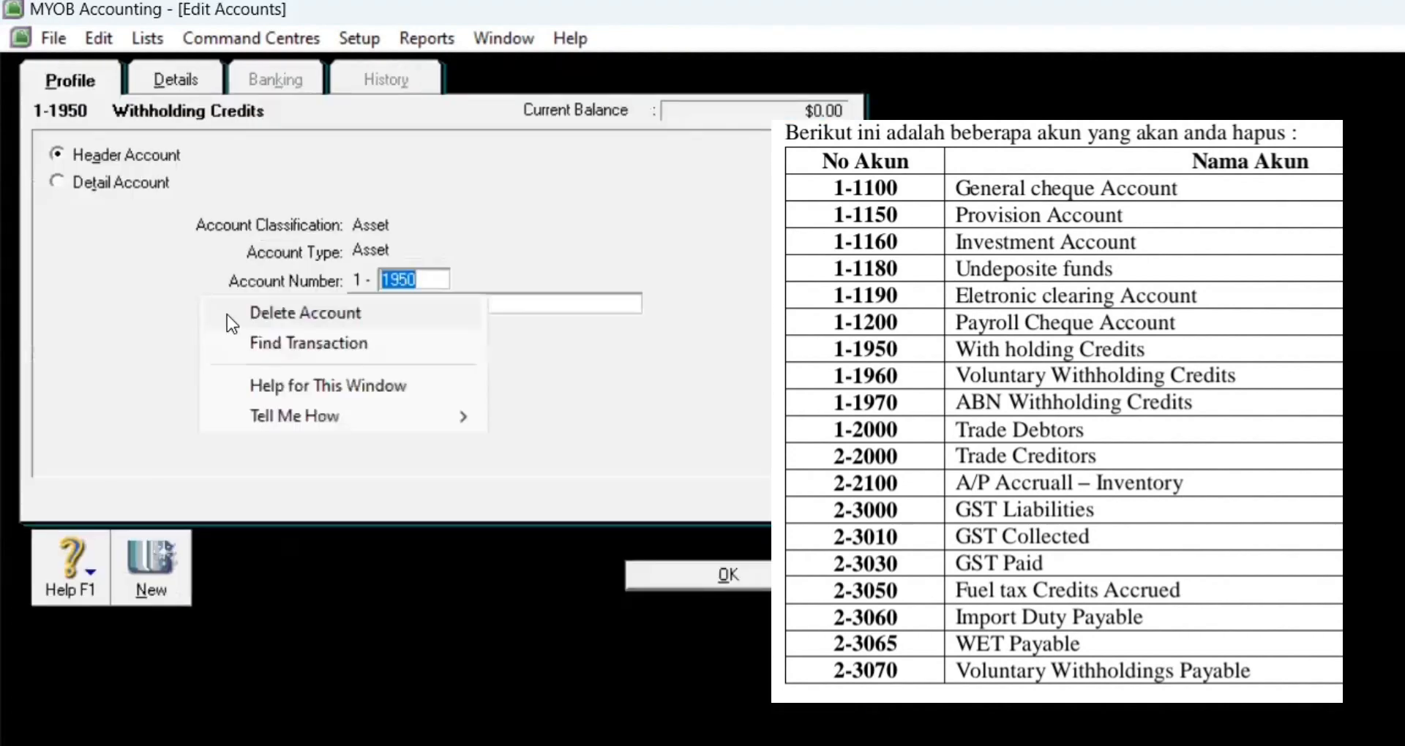
pyautogui.click(227, 315)
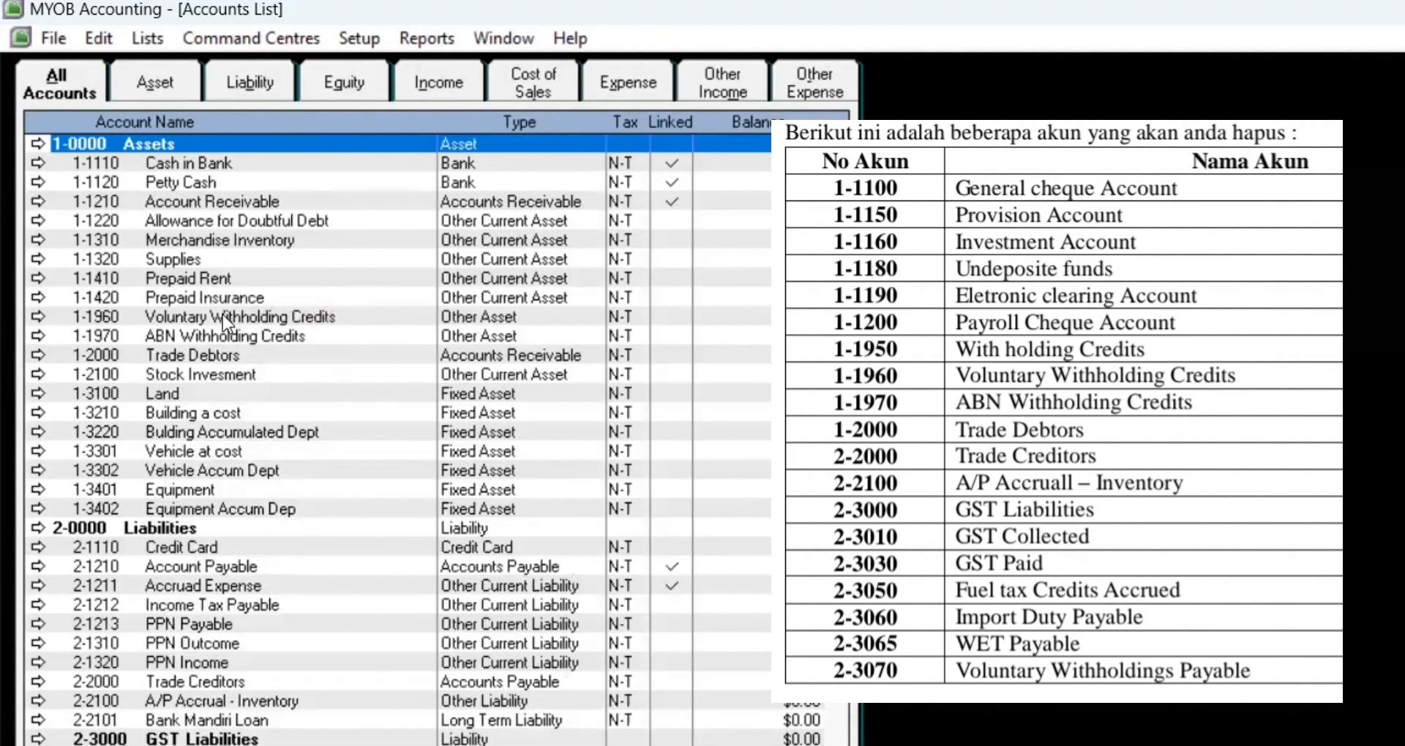
pyautogui.doubleClick(223, 316)
pyautogui.rightClick(234, 327)
pyautogui.click(235, 327)
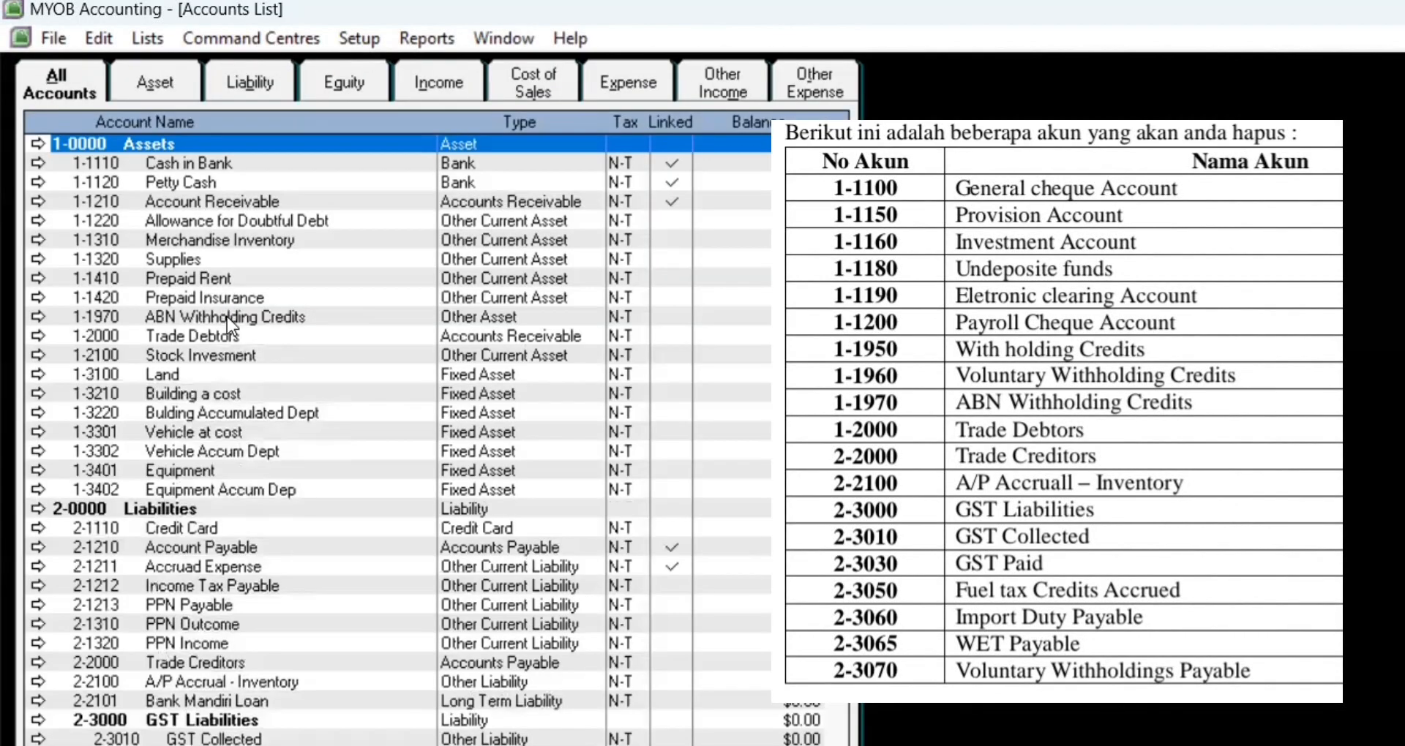
pyautogui.doubleClick(227, 318)
pyautogui.rightClick(249, 322)
pyautogui.click(263, 331)
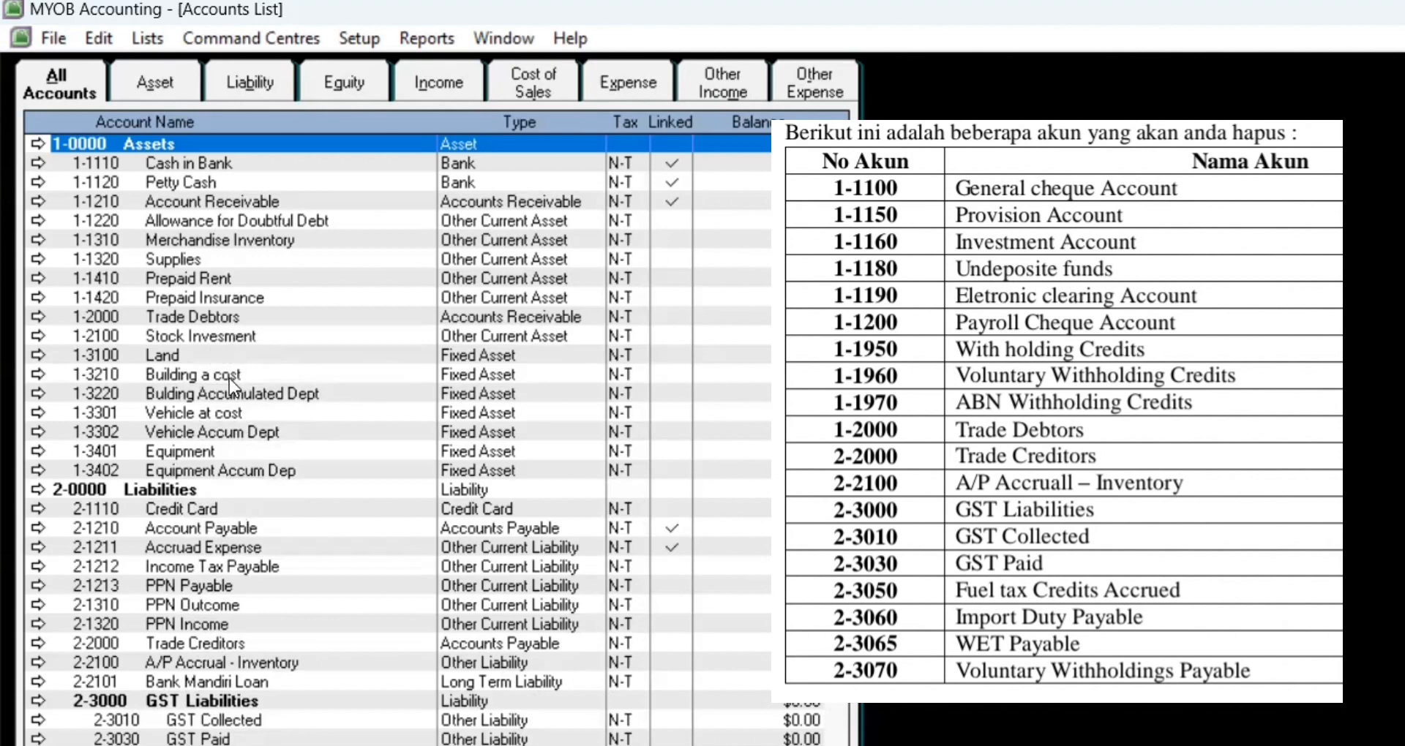
# Step: Leave 1-2100 Stock Invesment unchanged and delete the 1-2000 Trade Debtors account
pyautogui.doubleClick(226, 335)
pyautogui.click(727, 589)
pyautogui.doubleClick(349, 306)
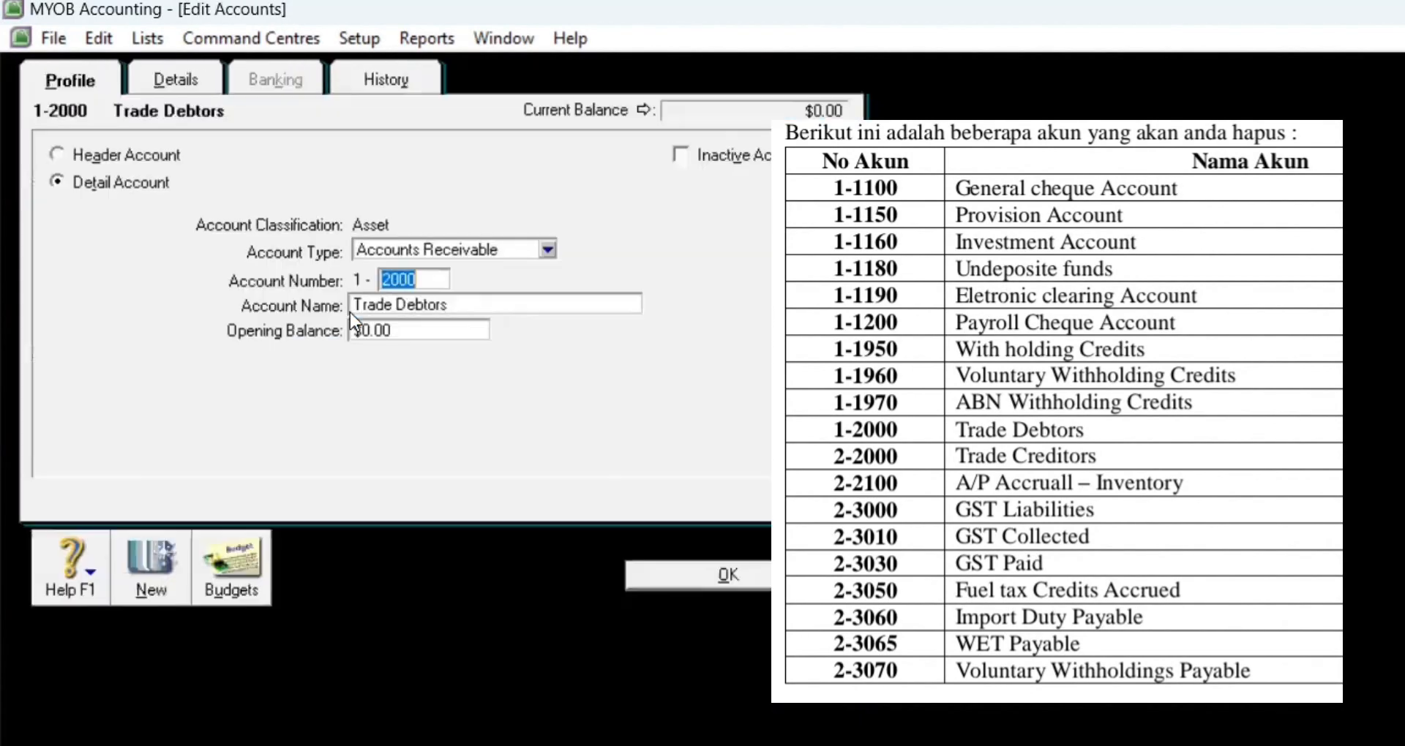
pyautogui.rightClick(123, 233)
pyautogui.click(151, 243)
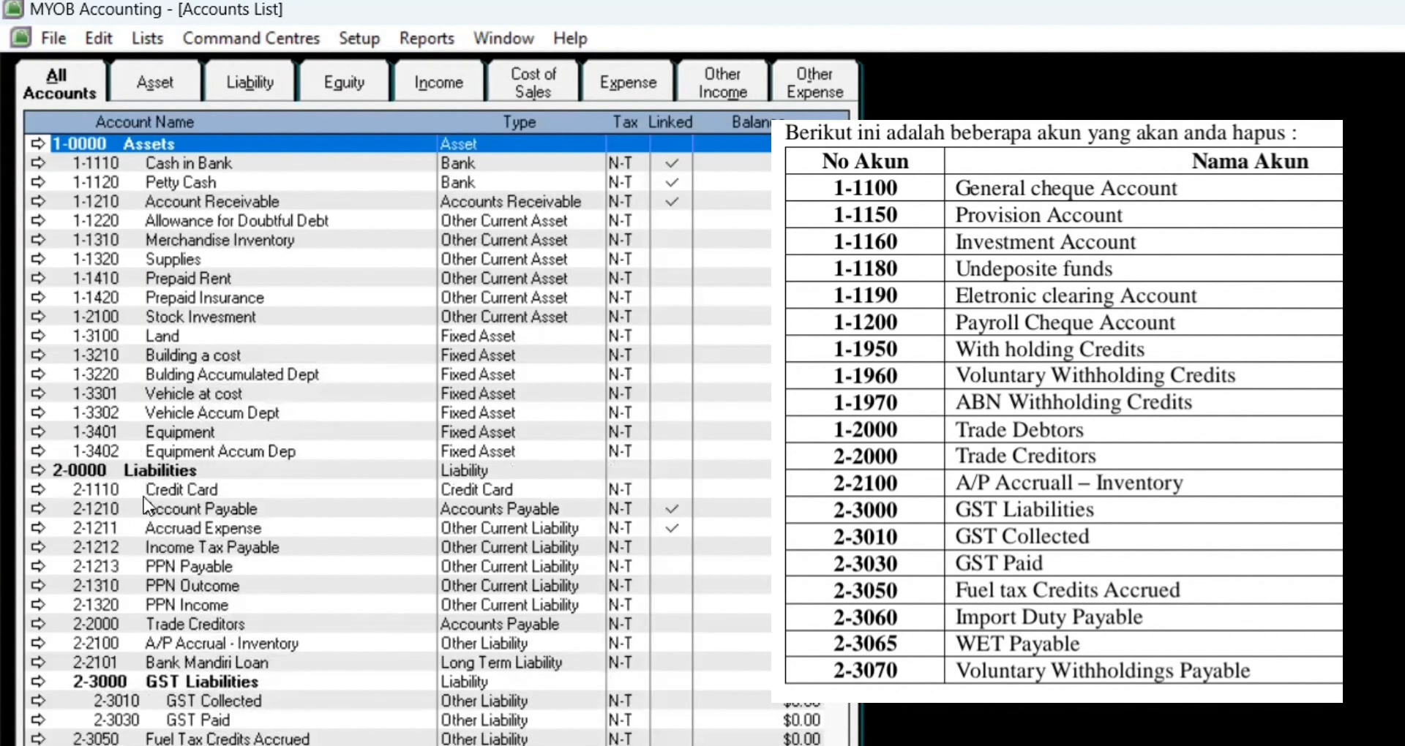
# Step: Delete the Trade Creditors and A/P Accrual - Inventory accounts
pyautogui.doubleClick(217, 624)
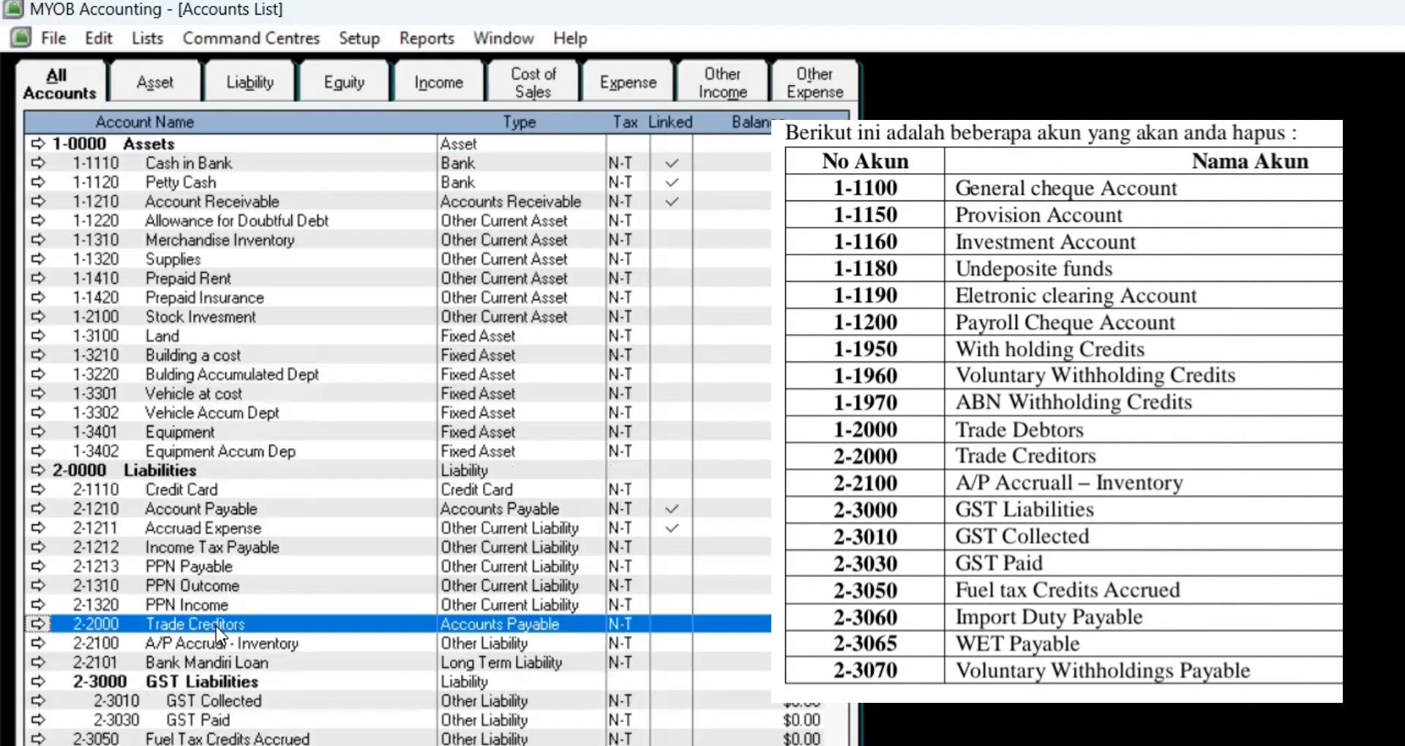
pyautogui.rightClick(124, 331)
pyautogui.click(172, 350)
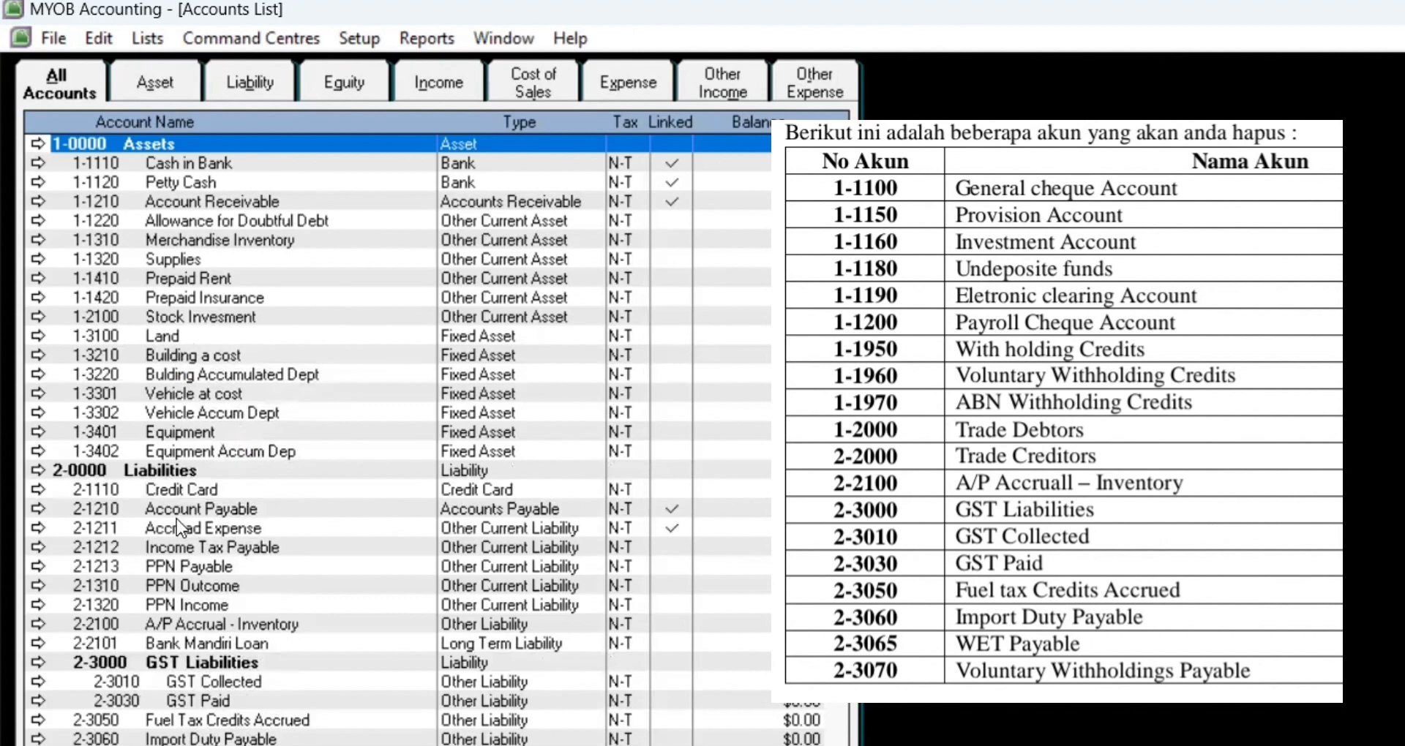
pyautogui.doubleClick(201, 627)
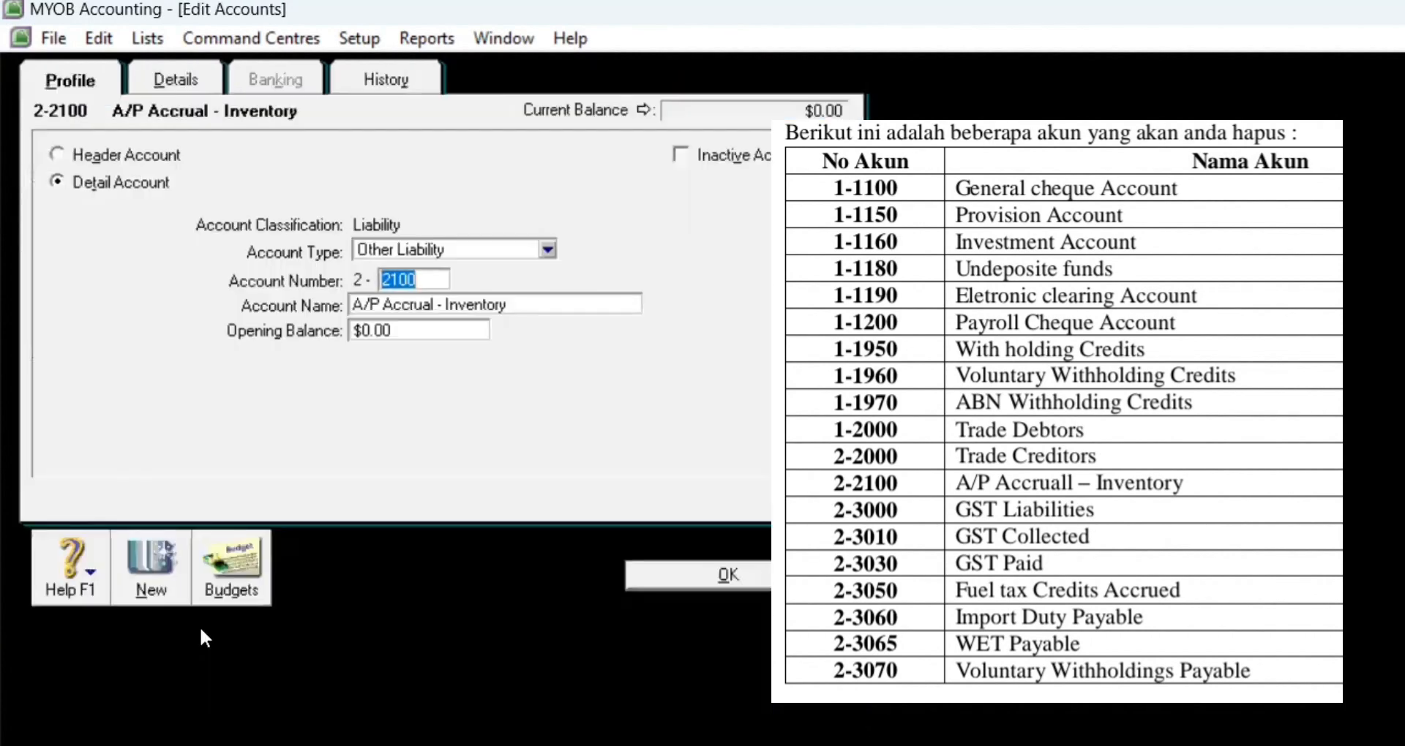
pyautogui.rightClick(114, 269)
pyautogui.click(141, 293)
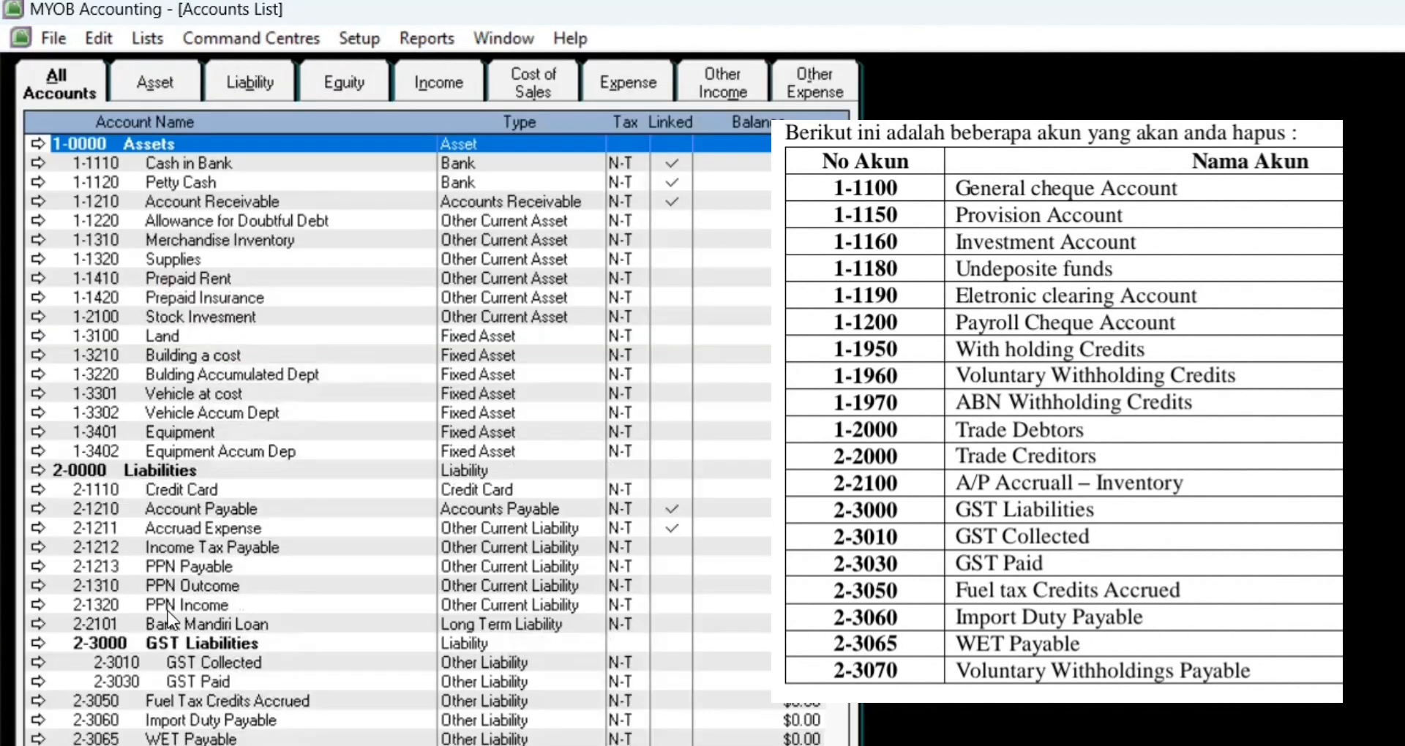
# Step: Delete the GST Liabilities, GST Collected and GST Paid accounts
pyautogui.doubleClick(212, 641)
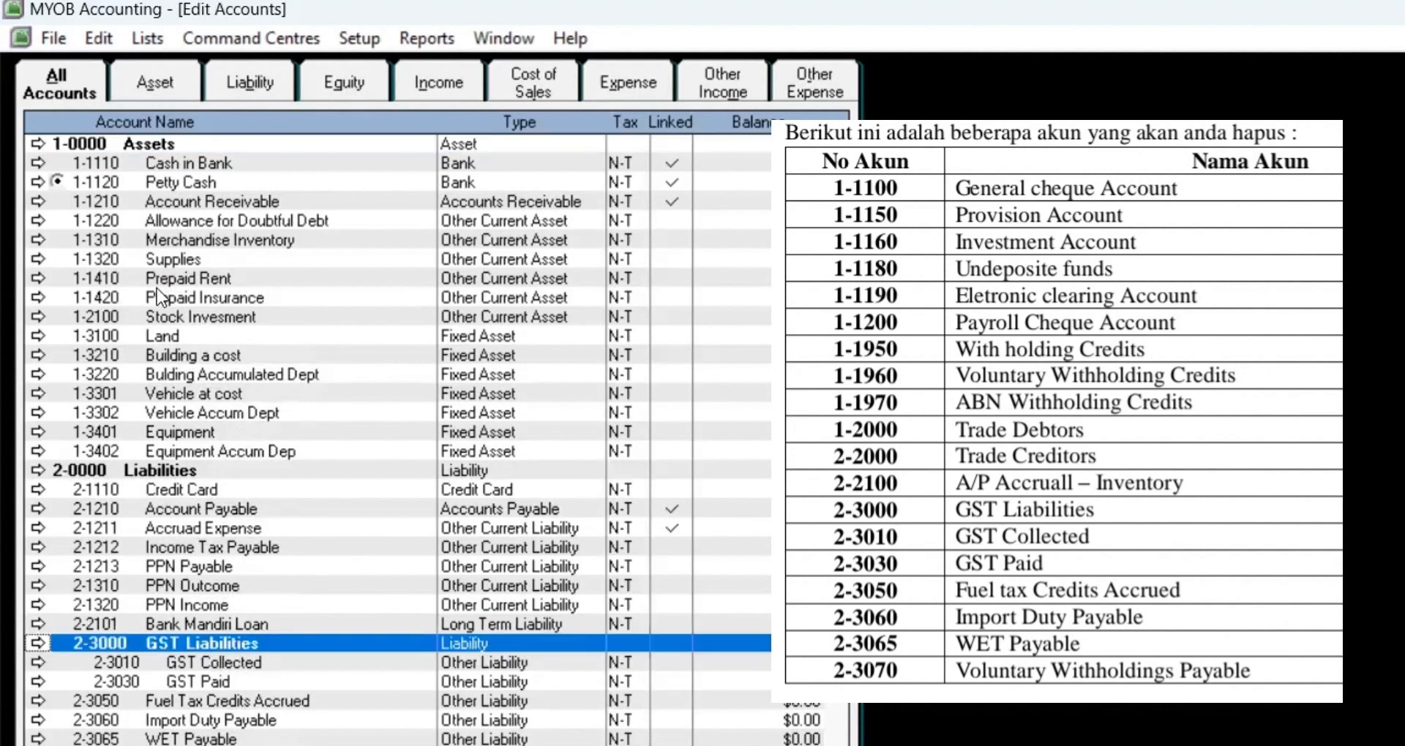
pyautogui.rightClick(158, 292)
pyautogui.click(178, 304)
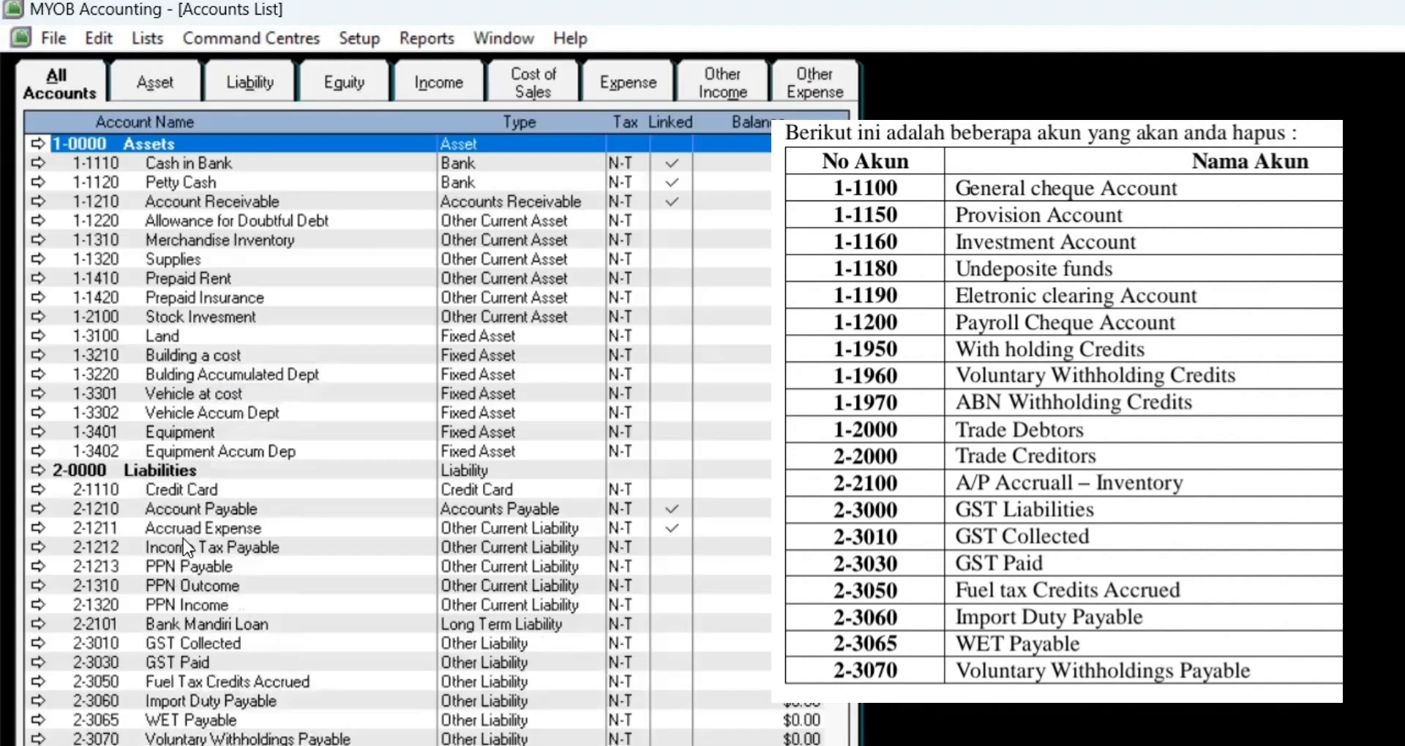
pyautogui.doubleClick(189, 640)
pyautogui.rightClick(160, 314)
pyautogui.click(183, 332)
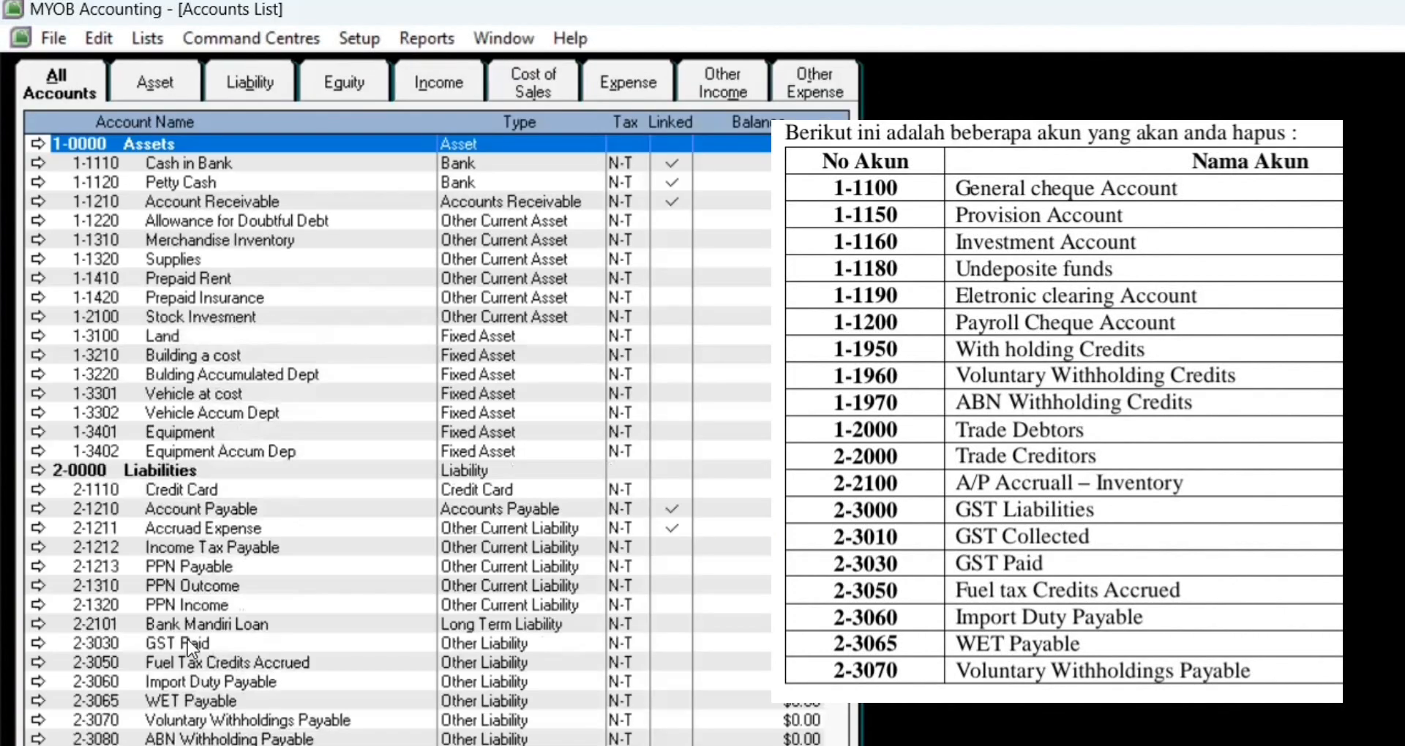
pyautogui.doubleClick(187, 641)
pyautogui.rightClick(189, 374)
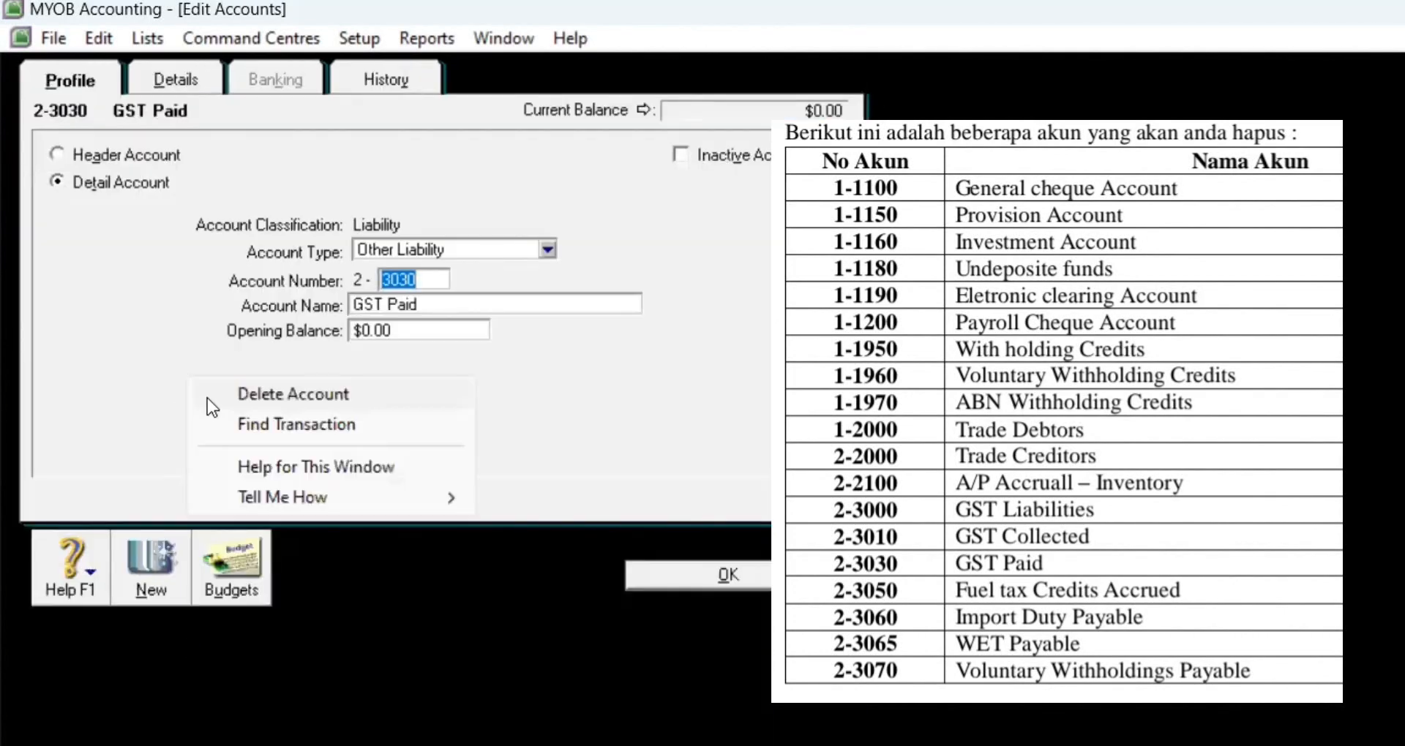
pyautogui.click(227, 393)
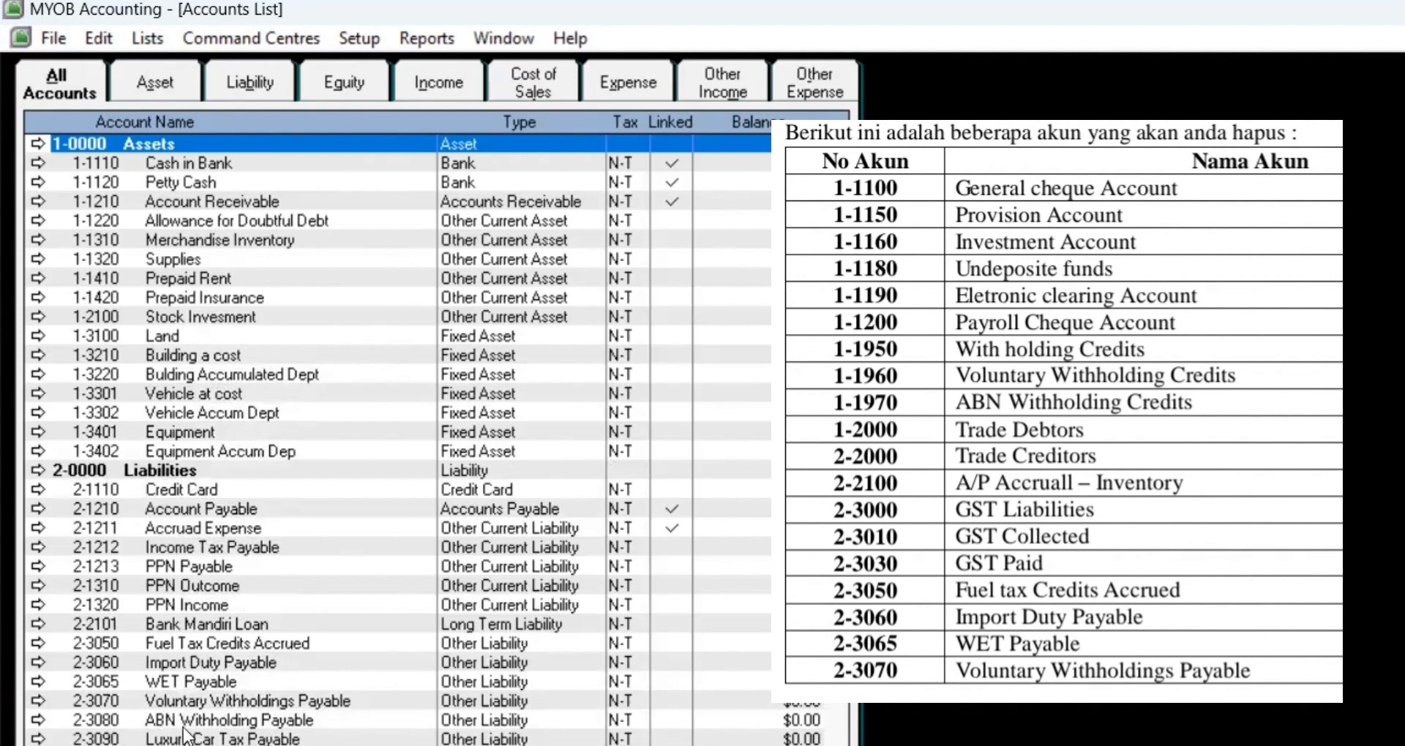
# Step: Delete Fuel Tax Credits Accrued, Import Duty Payable, WET Payable and Voluntary Withholdings Payable
pyautogui.doubleClick(274, 643)
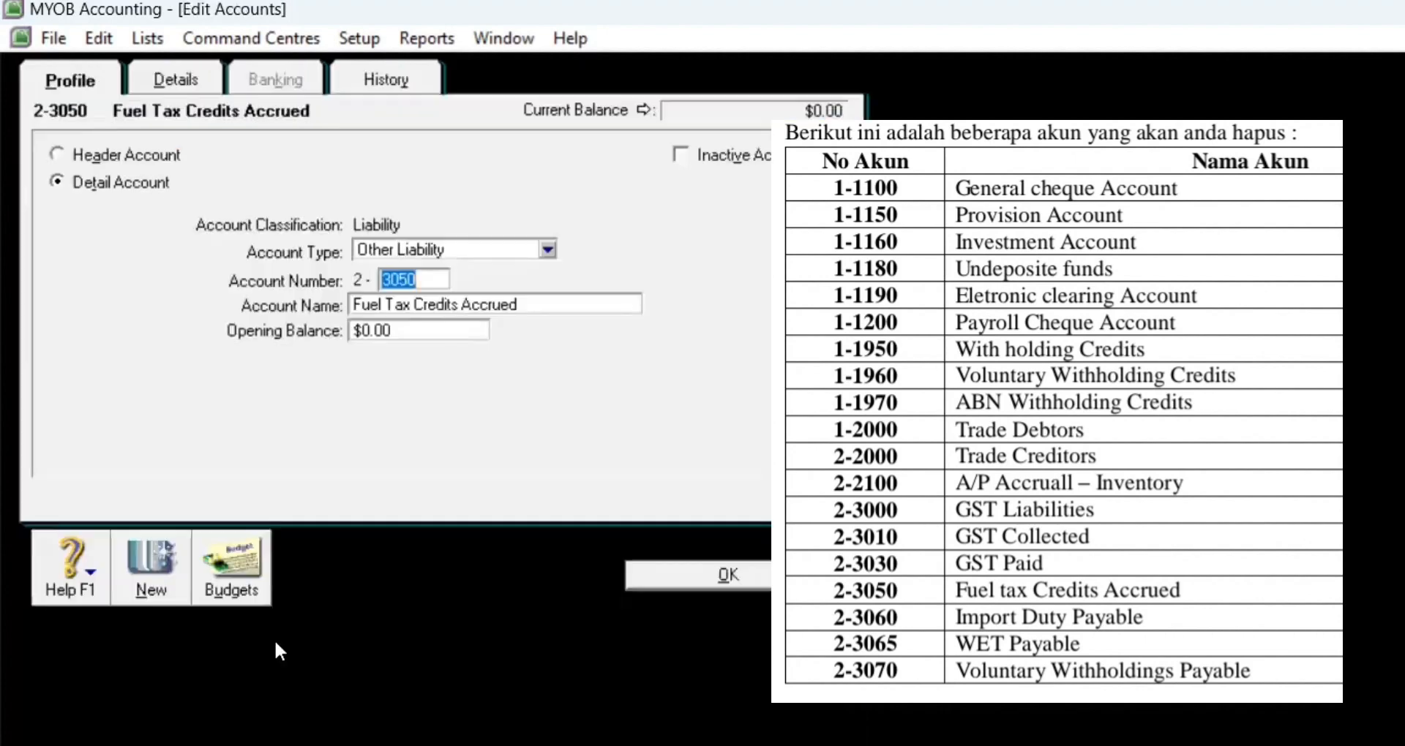
pyautogui.rightClick(113, 253)
pyautogui.click(130, 265)
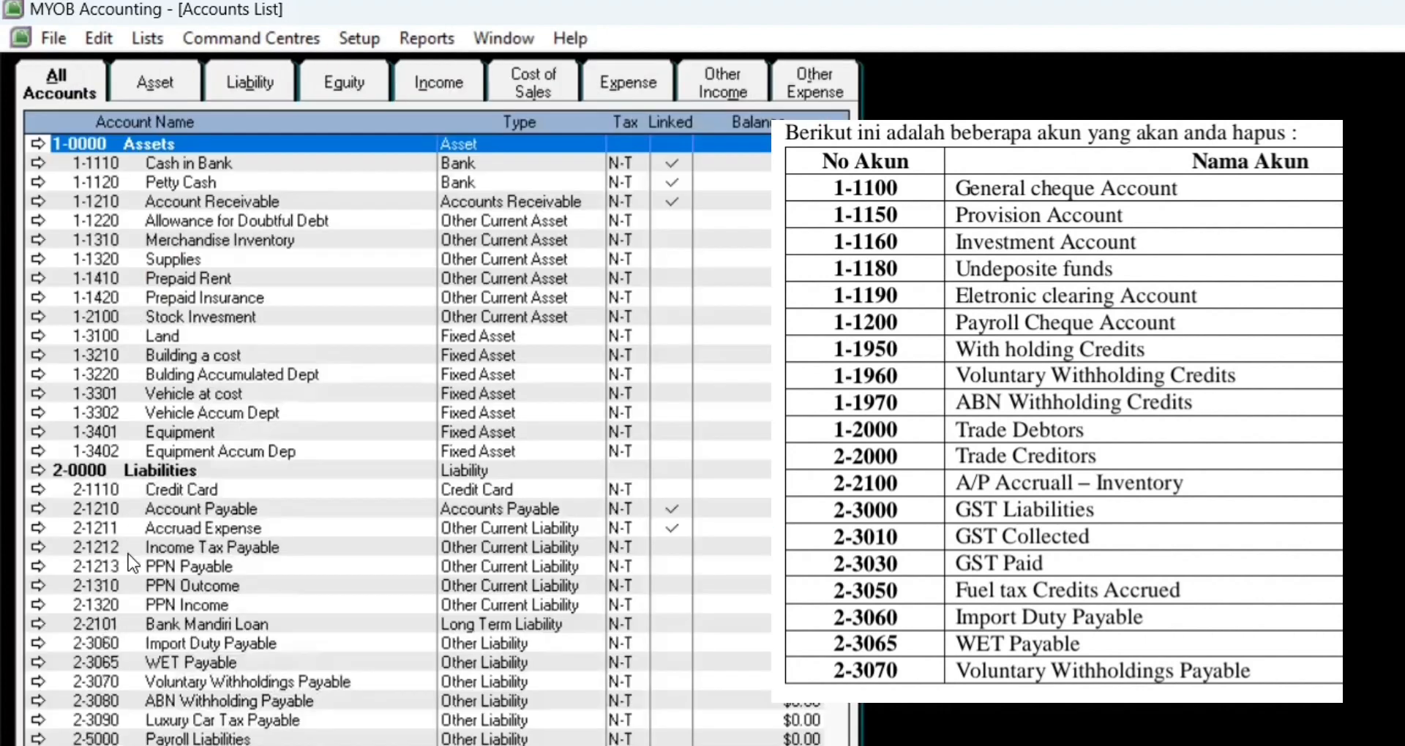
pyautogui.doubleClick(178, 645)
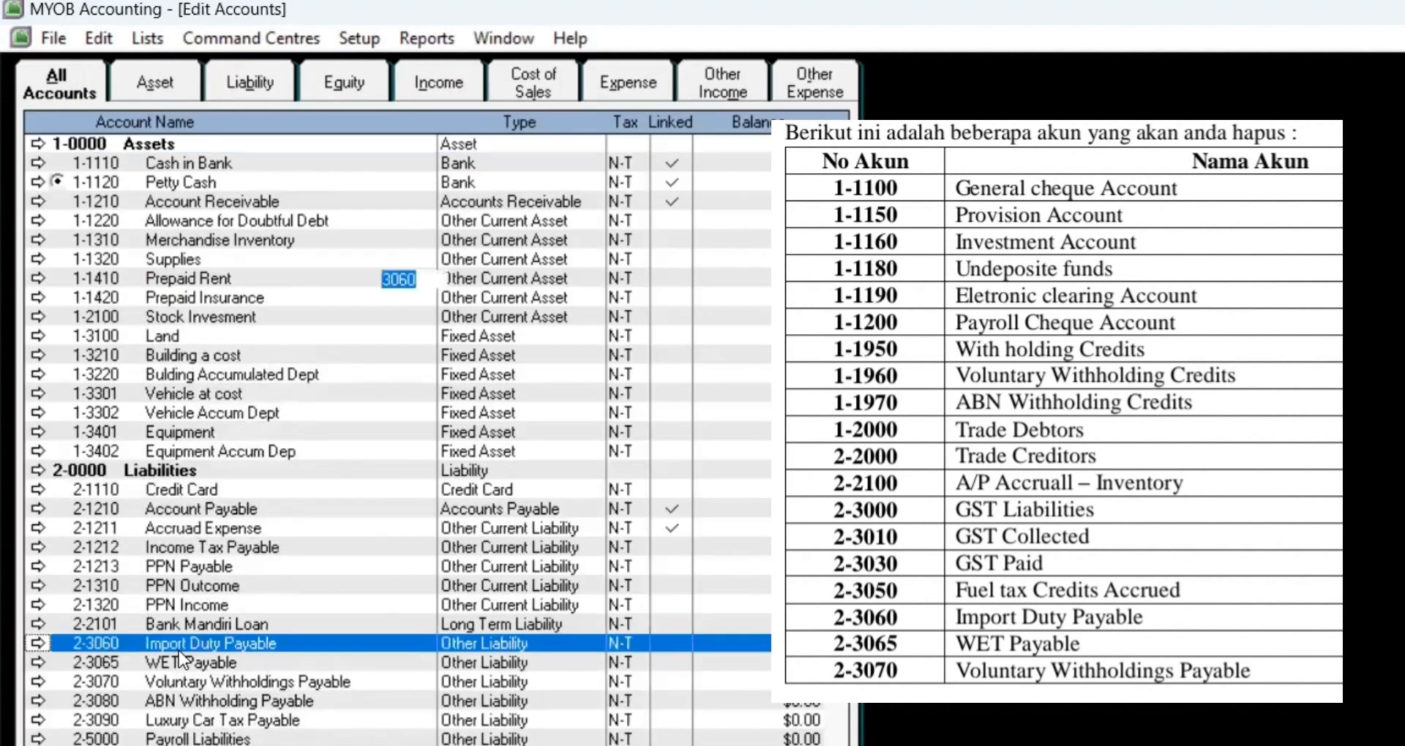
pyautogui.rightClick(154, 309)
pyautogui.click(175, 325)
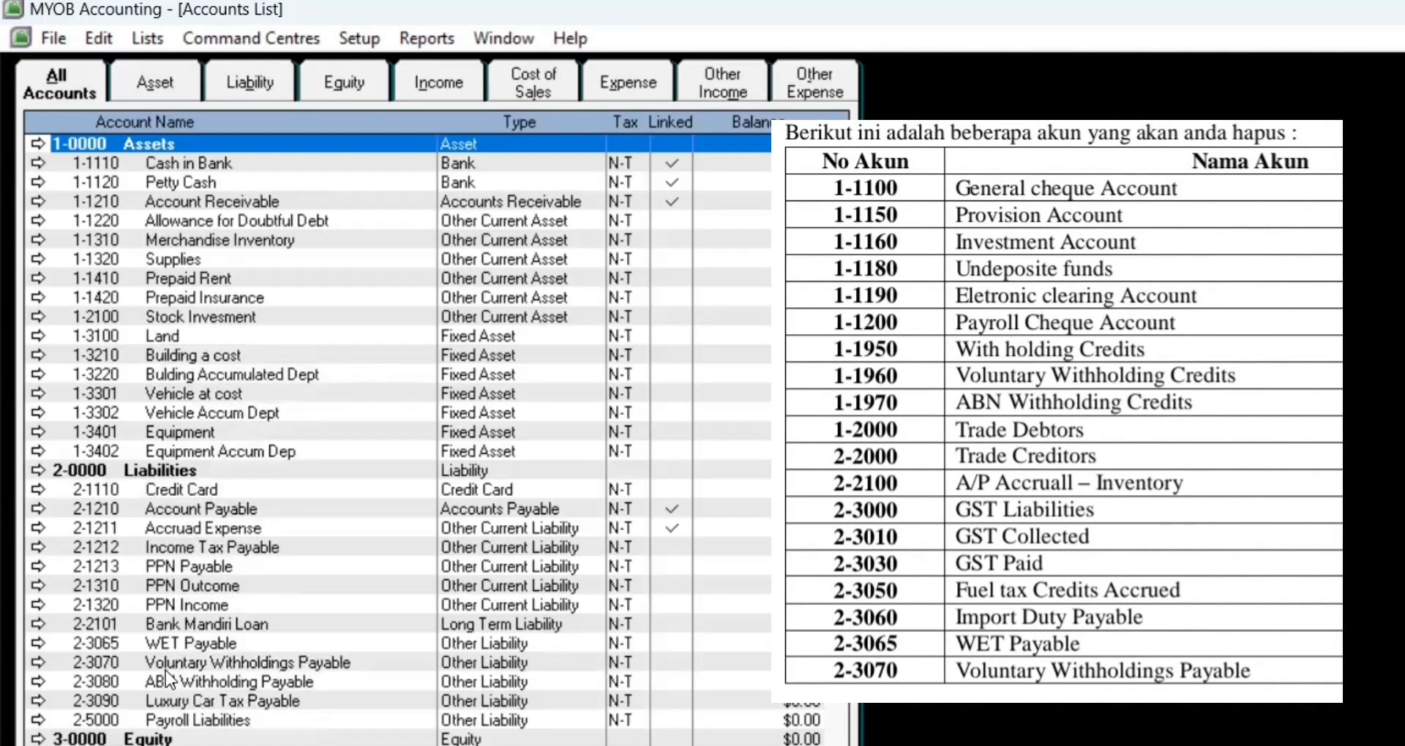
pyautogui.doubleClick(236, 640)
pyautogui.rightClick(145, 294)
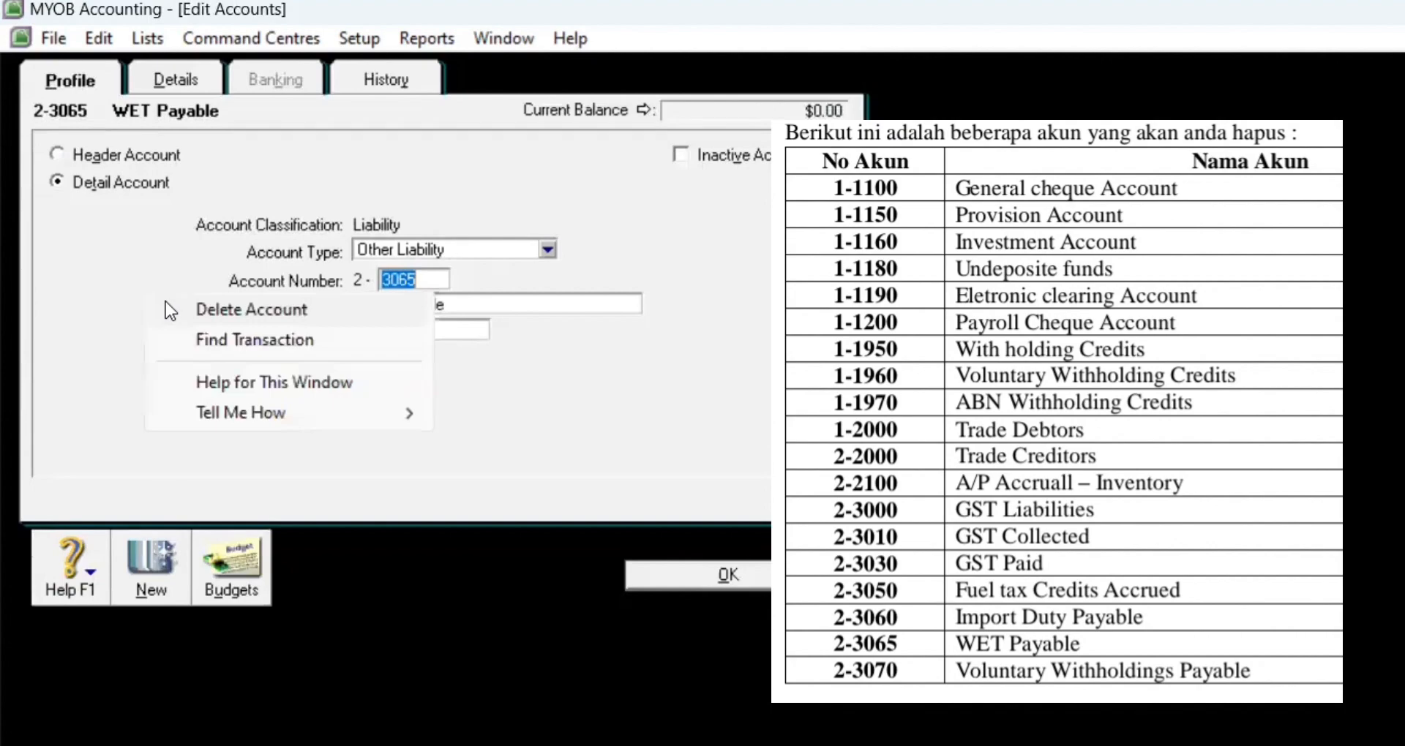
pyautogui.click(166, 308)
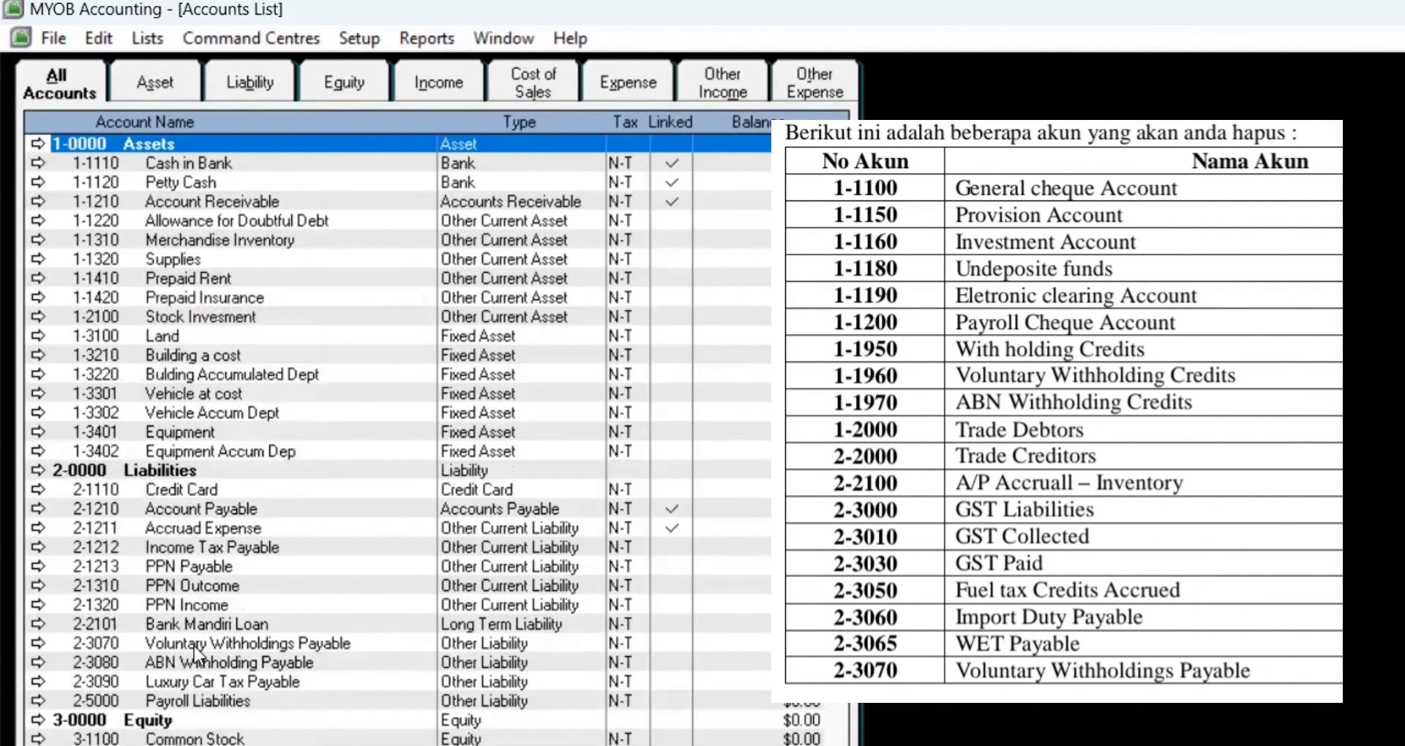
pyautogui.doubleClick(196, 646)
pyautogui.rightClick(130, 344)
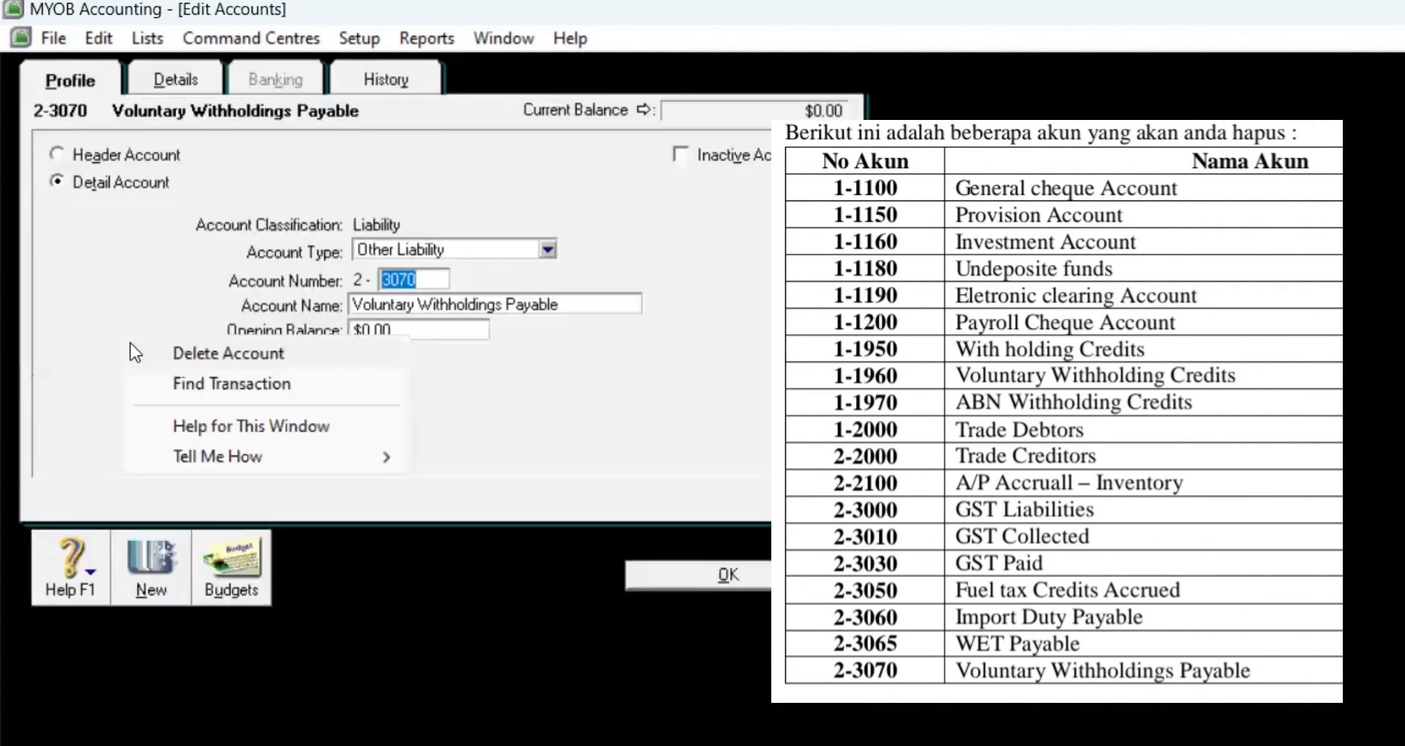
pyautogui.click(175, 351)
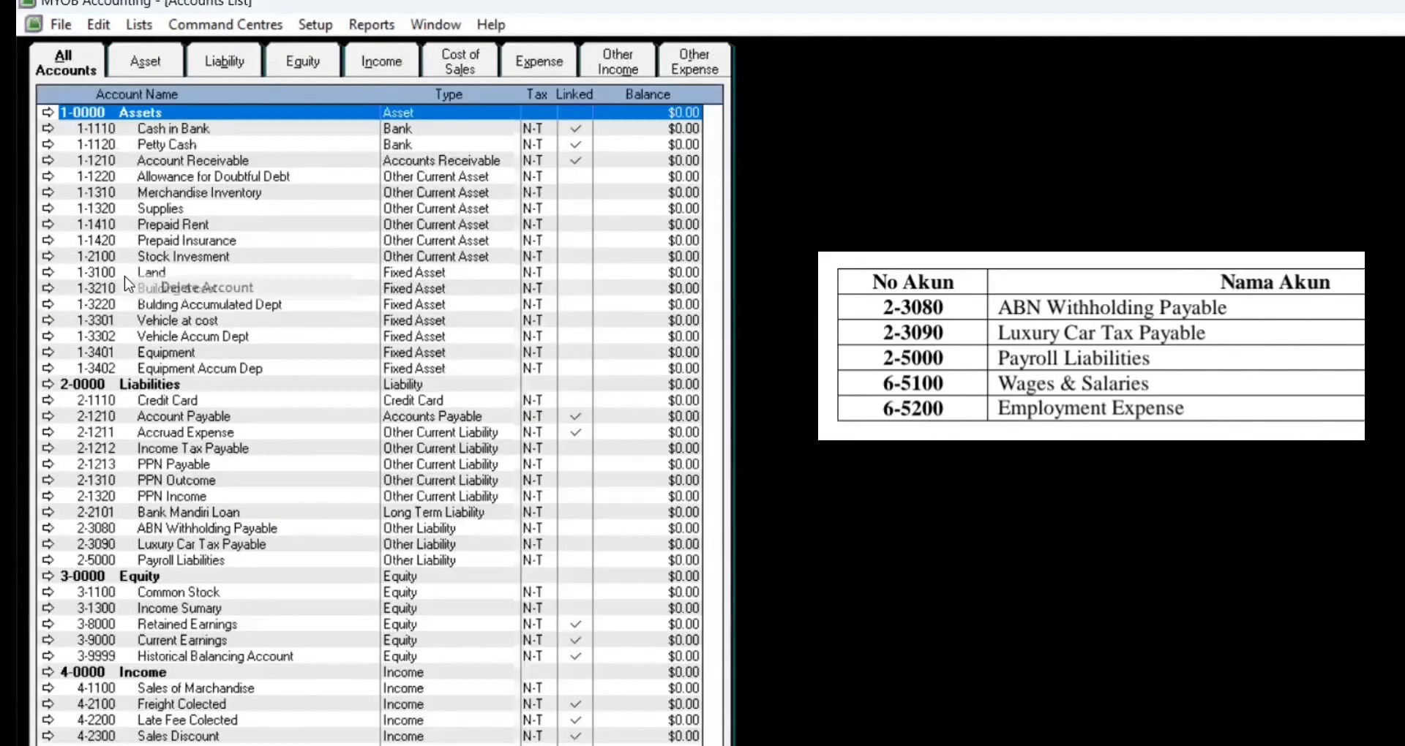
# Step: Delete the ABN Withholding Payable, Luxury Car Tax Payable and Payroll Liabilities accounts
pyautogui.doubleClick(157, 528)
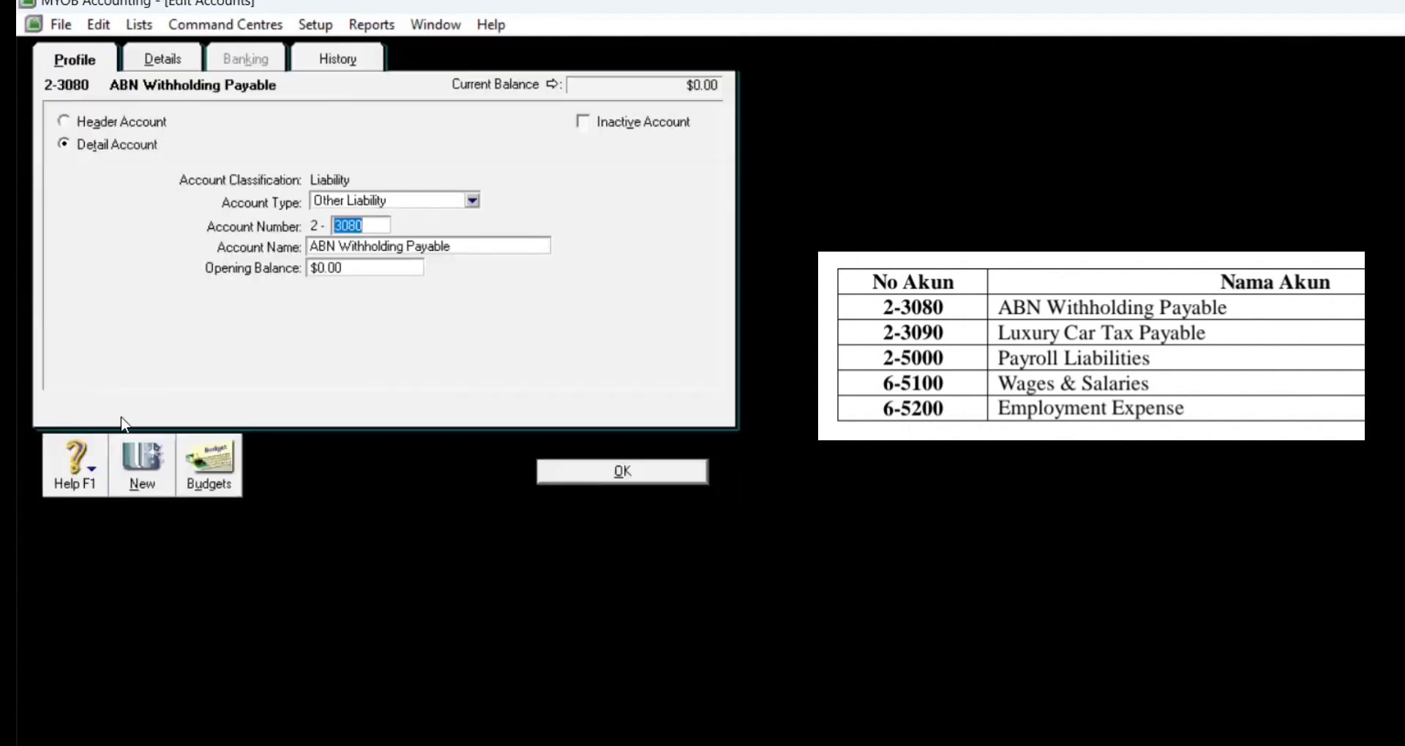
pyautogui.rightClick(101, 163)
pyautogui.click(117, 168)
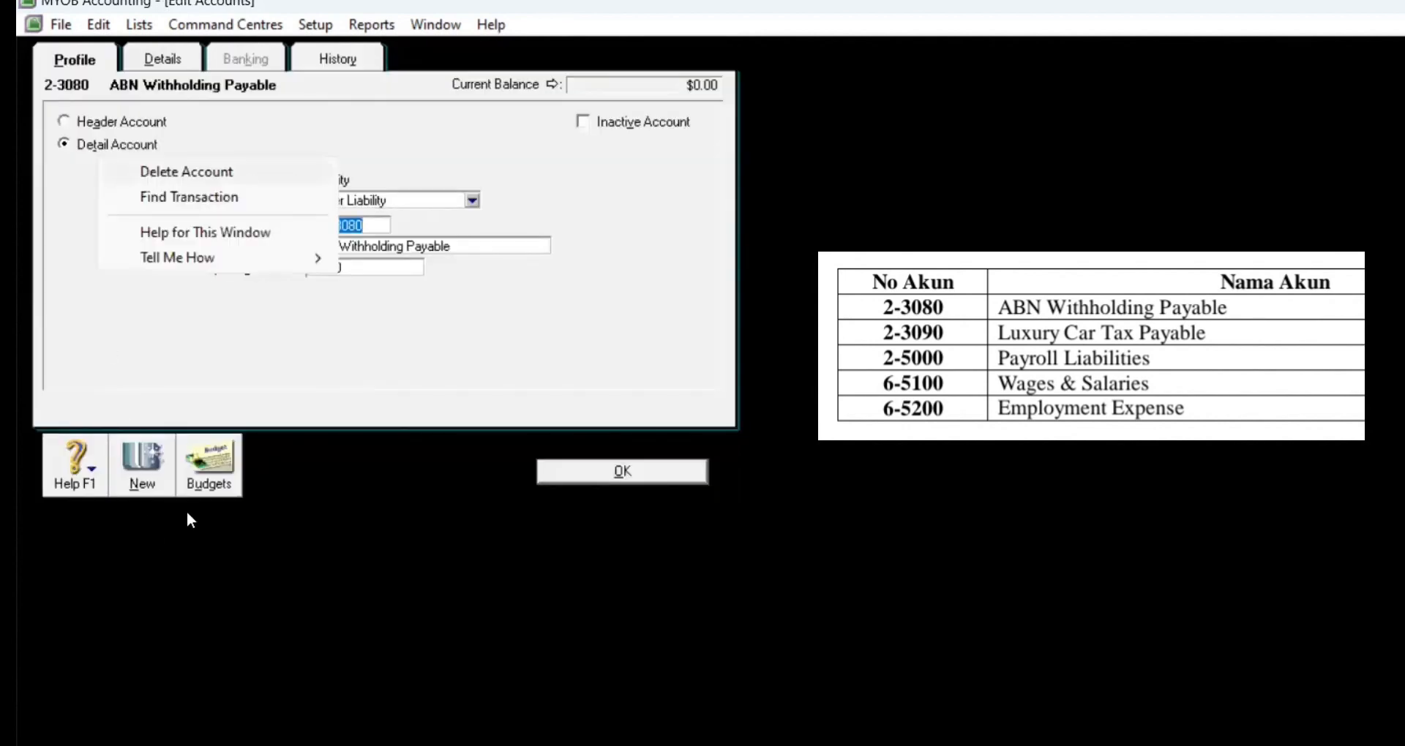
pyautogui.doubleClick(188, 530)
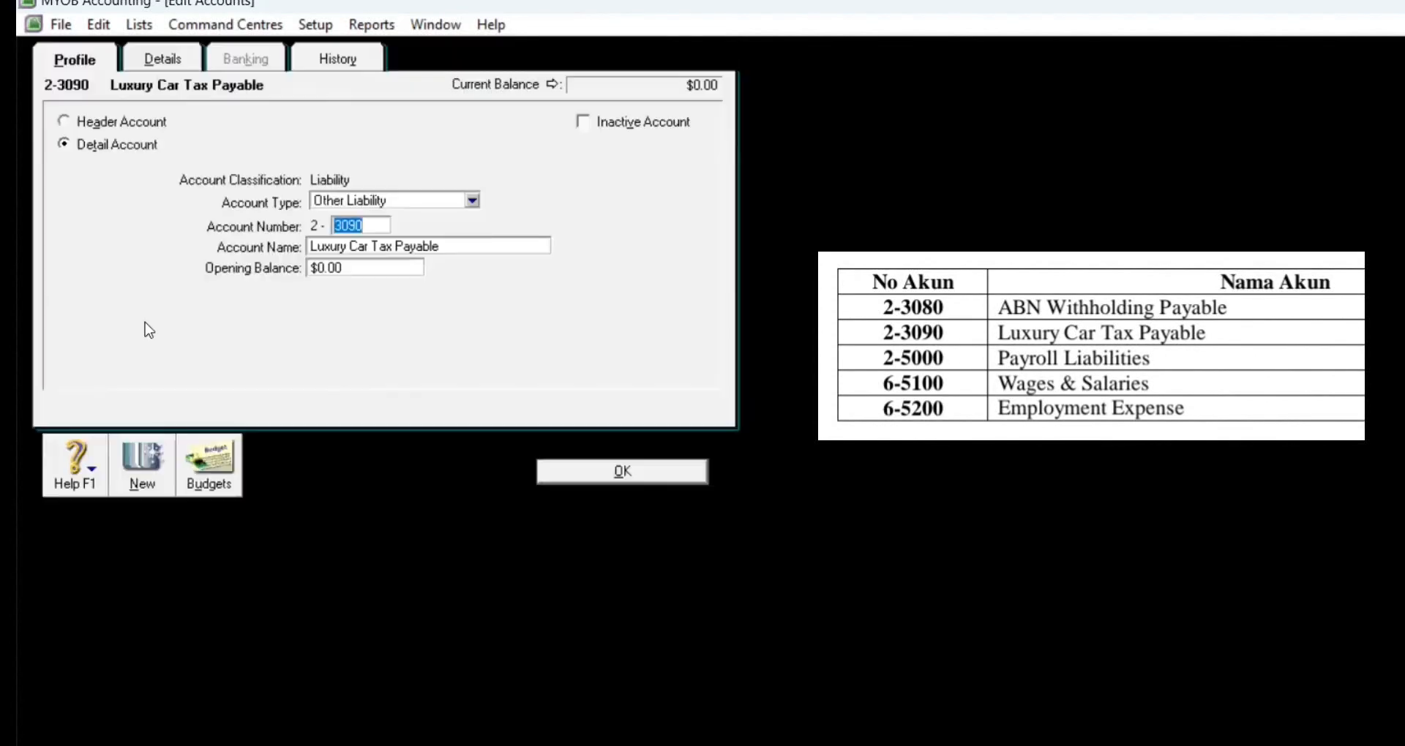
pyautogui.rightClick(136, 241)
pyautogui.click(156, 254)
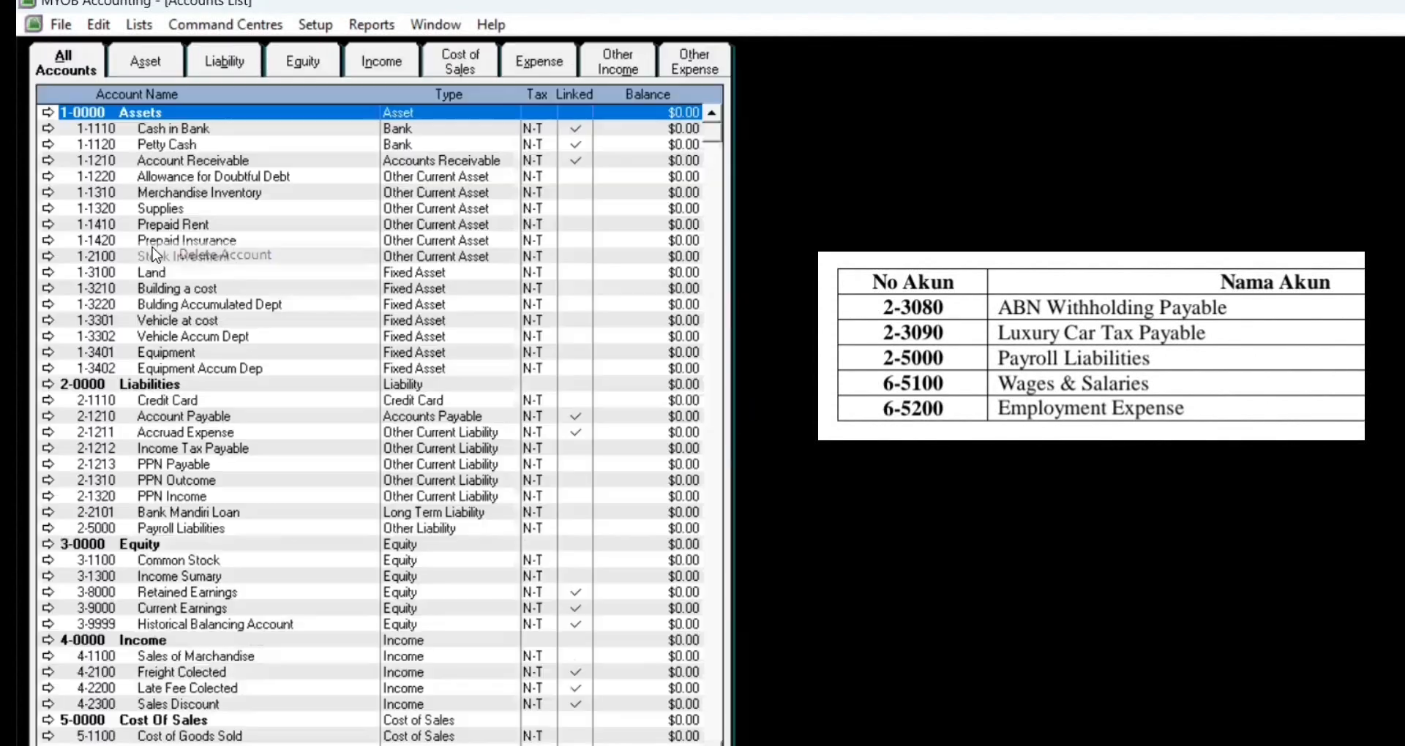
pyautogui.doubleClick(184, 528)
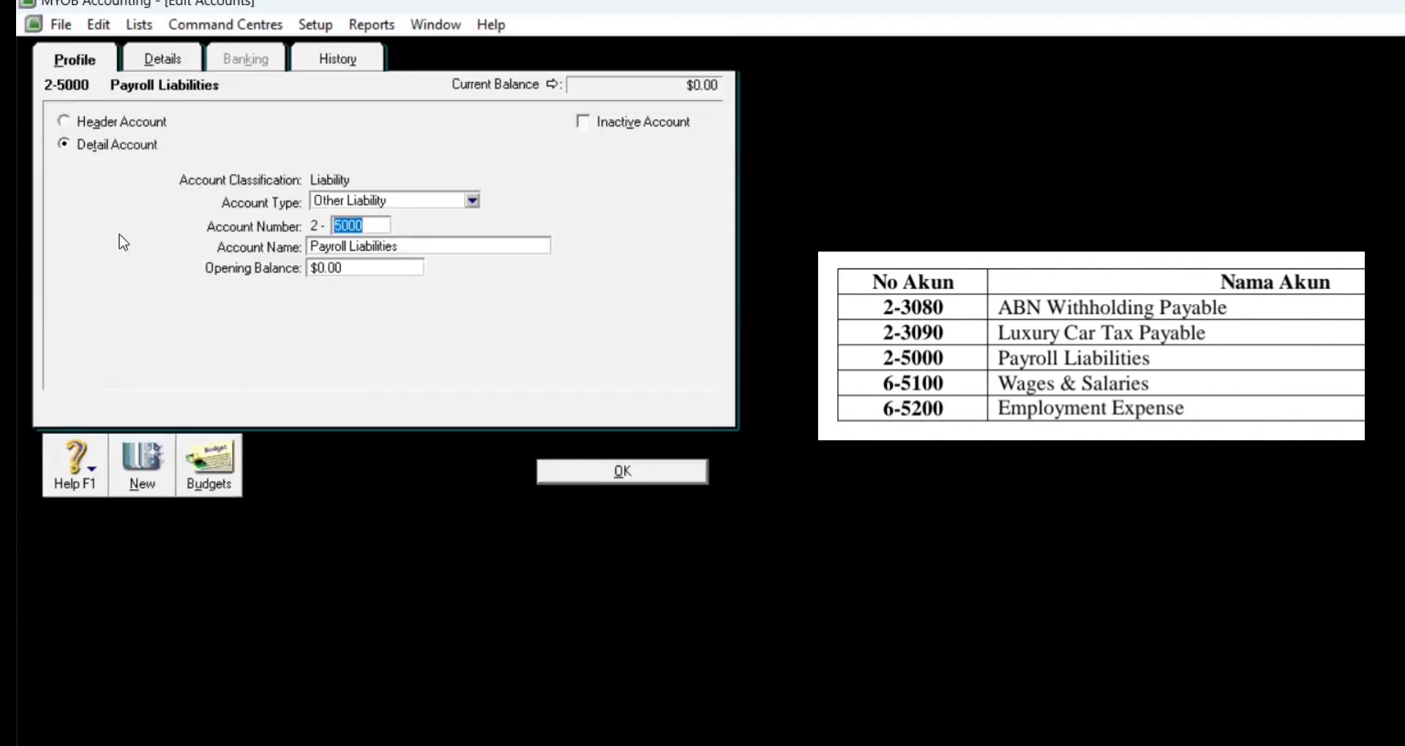
pyautogui.rightClick(137, 243)
pyautogui.click(139, 251)
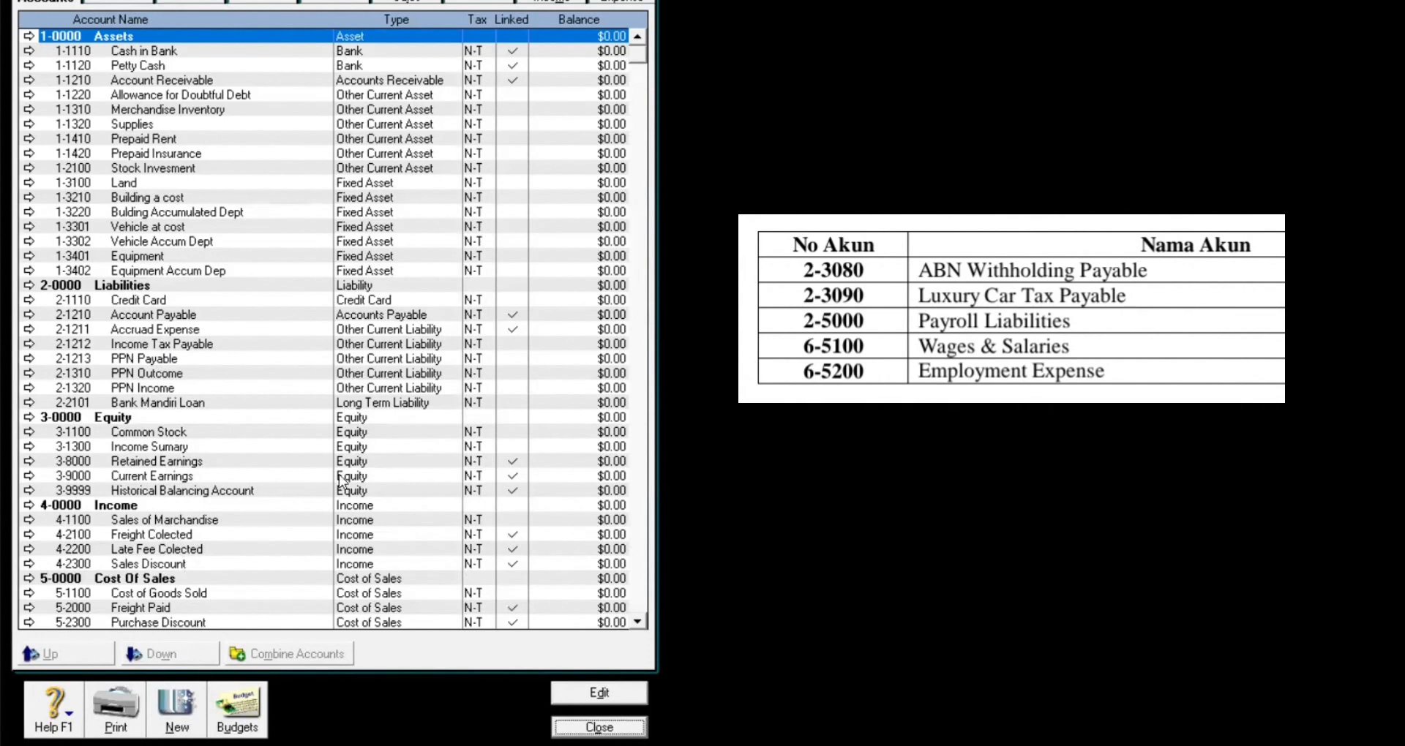
# Step: Delete the Wages & Salaries and Employment Expenses accounts (6-5100, 6-5200)
pyautogui.click(641, 72)
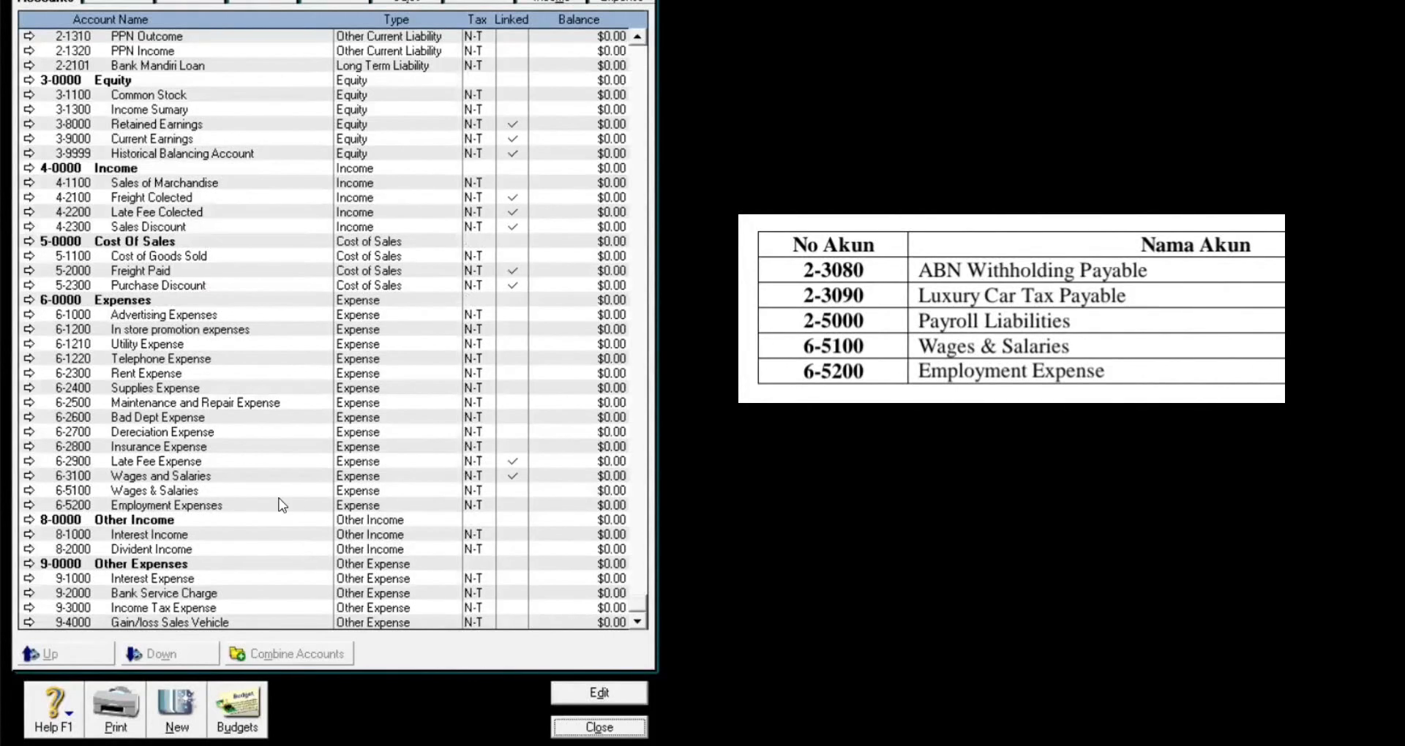
pyautogui.doubleClick(160, 489)
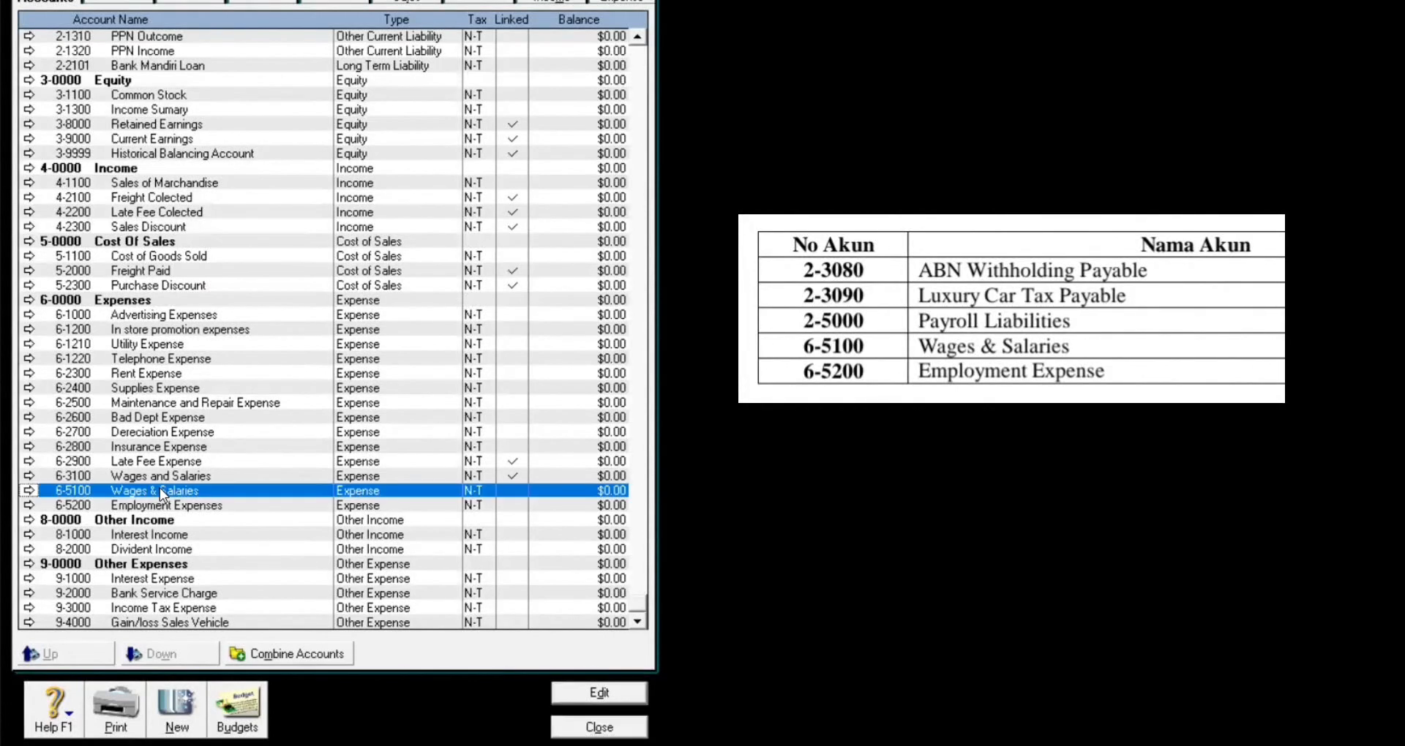
pyautogui.rightClick(150, 119)
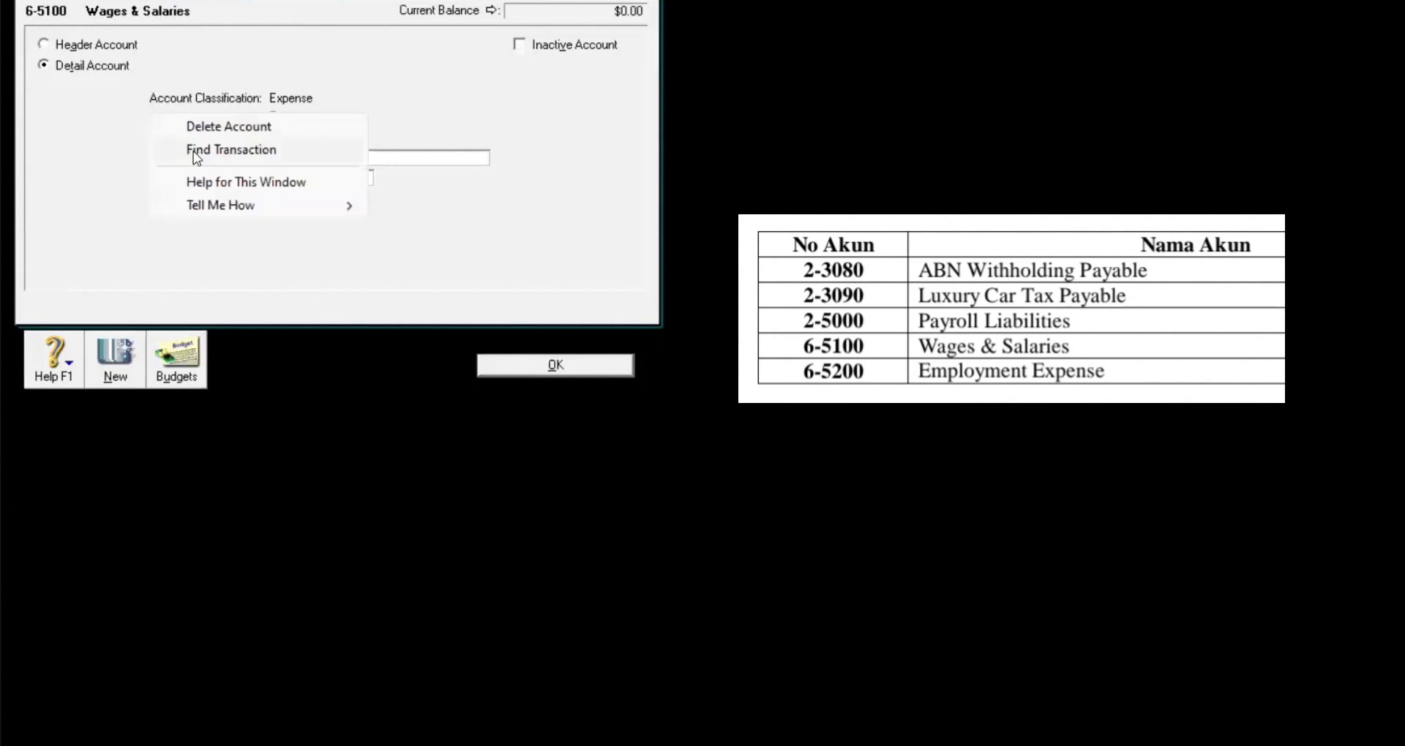
pyautogui.click(169, 123)
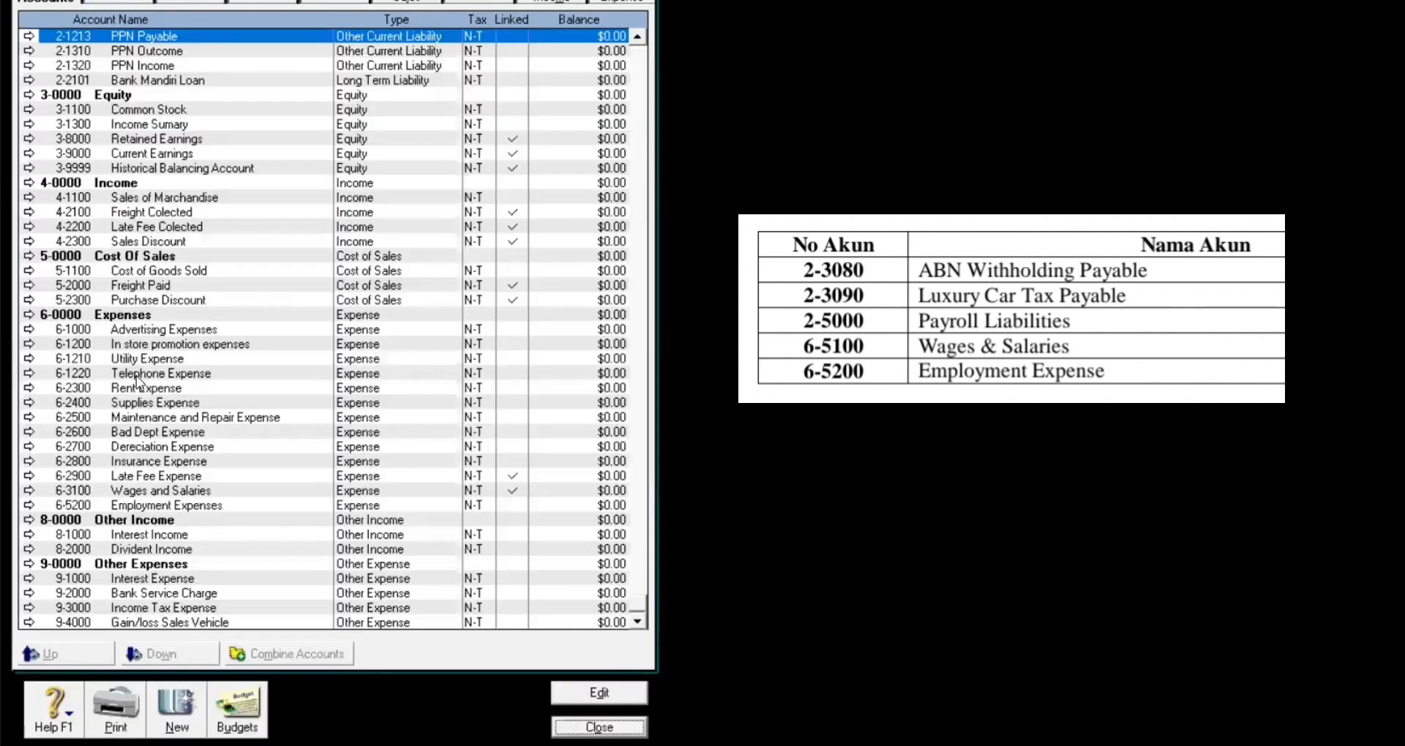
pyautogui.doubleClick(156, 505)
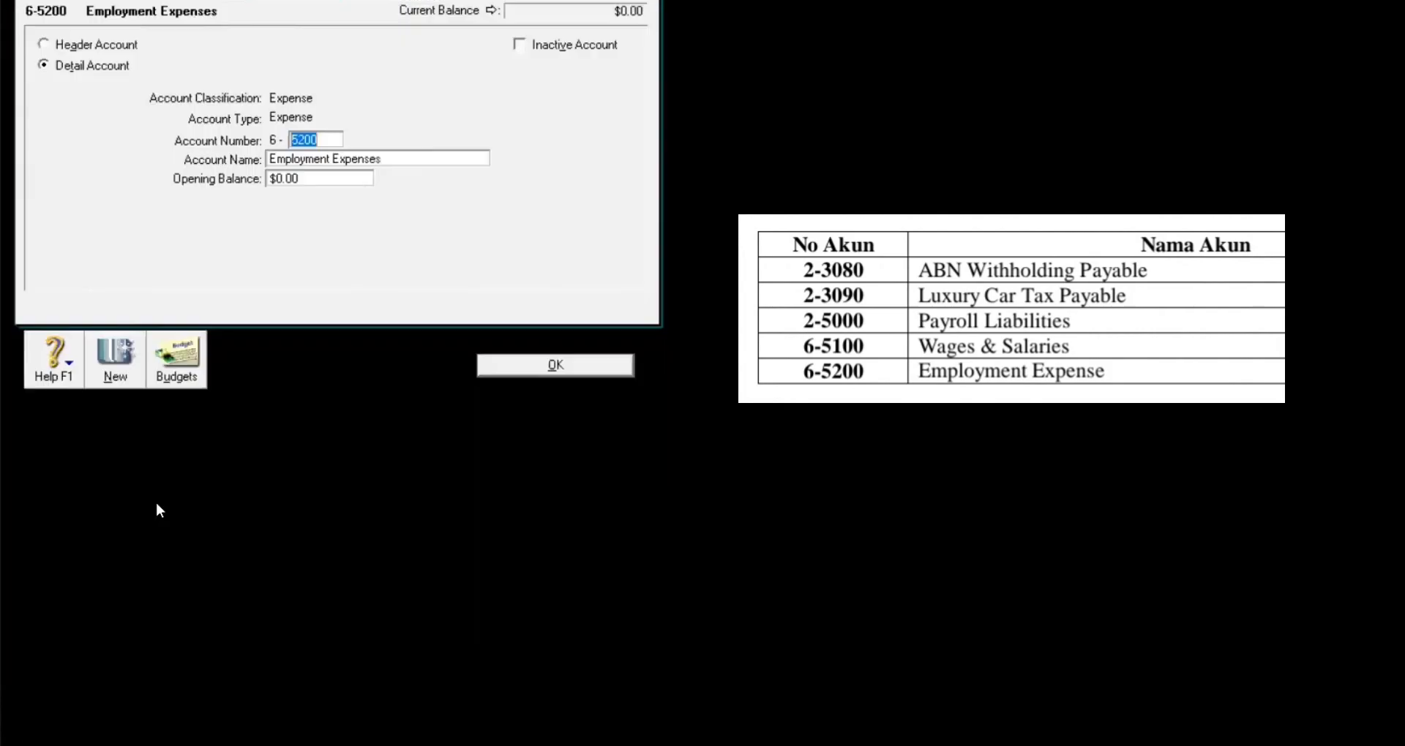
pyautogui.rightClick(99, 128)
pyautogui.click(117, 133)
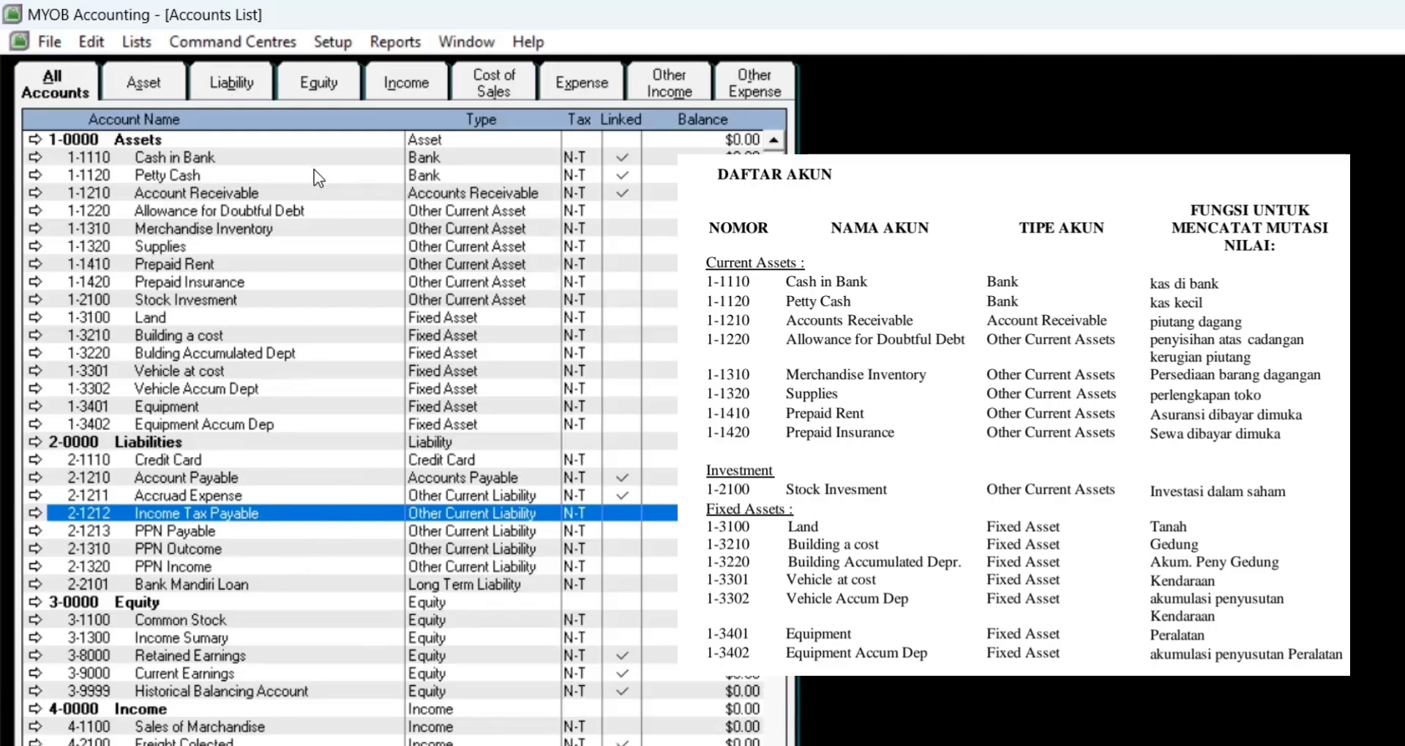
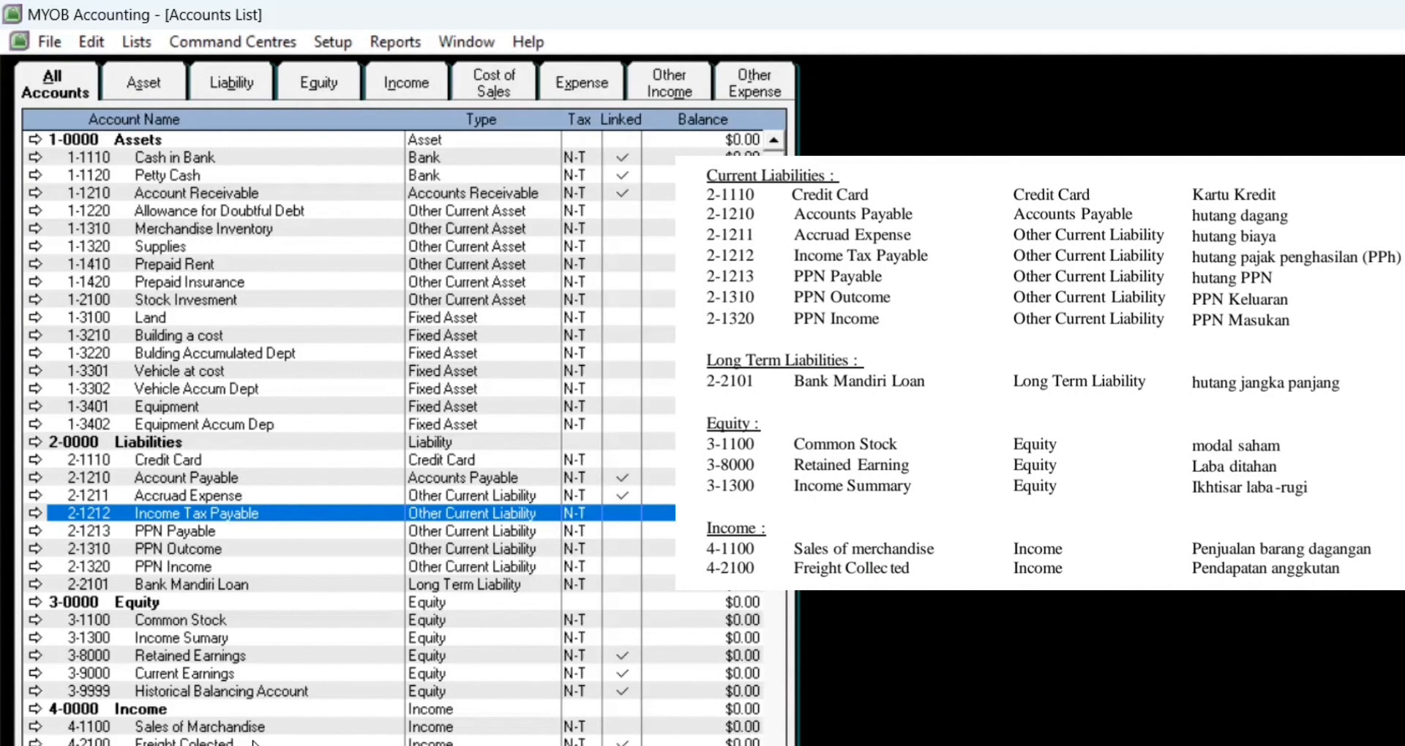
# Step: Scroll down through the whole Accounts List to review the chart of accounts
pyautogui.scroll(-2, 254, 742)
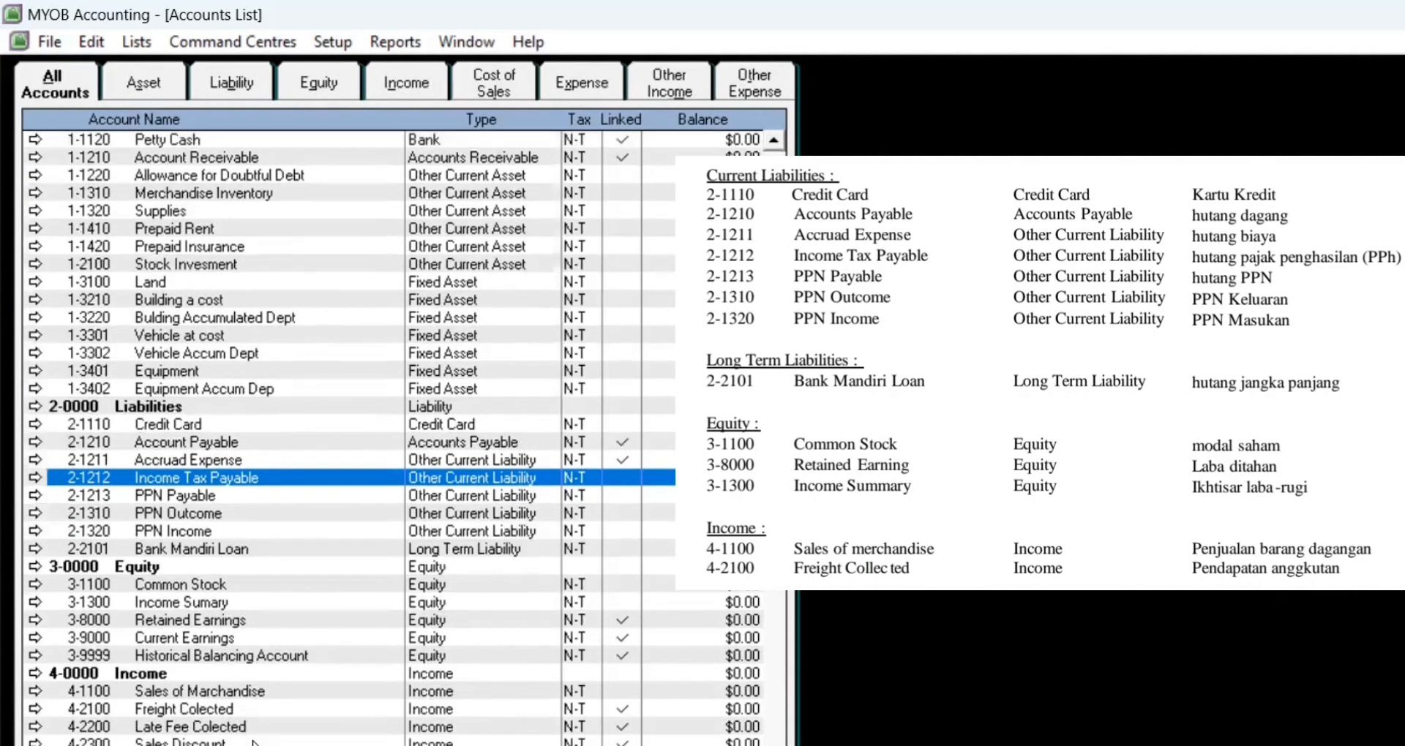
pyautogui.scroll(-1, 254, 743)
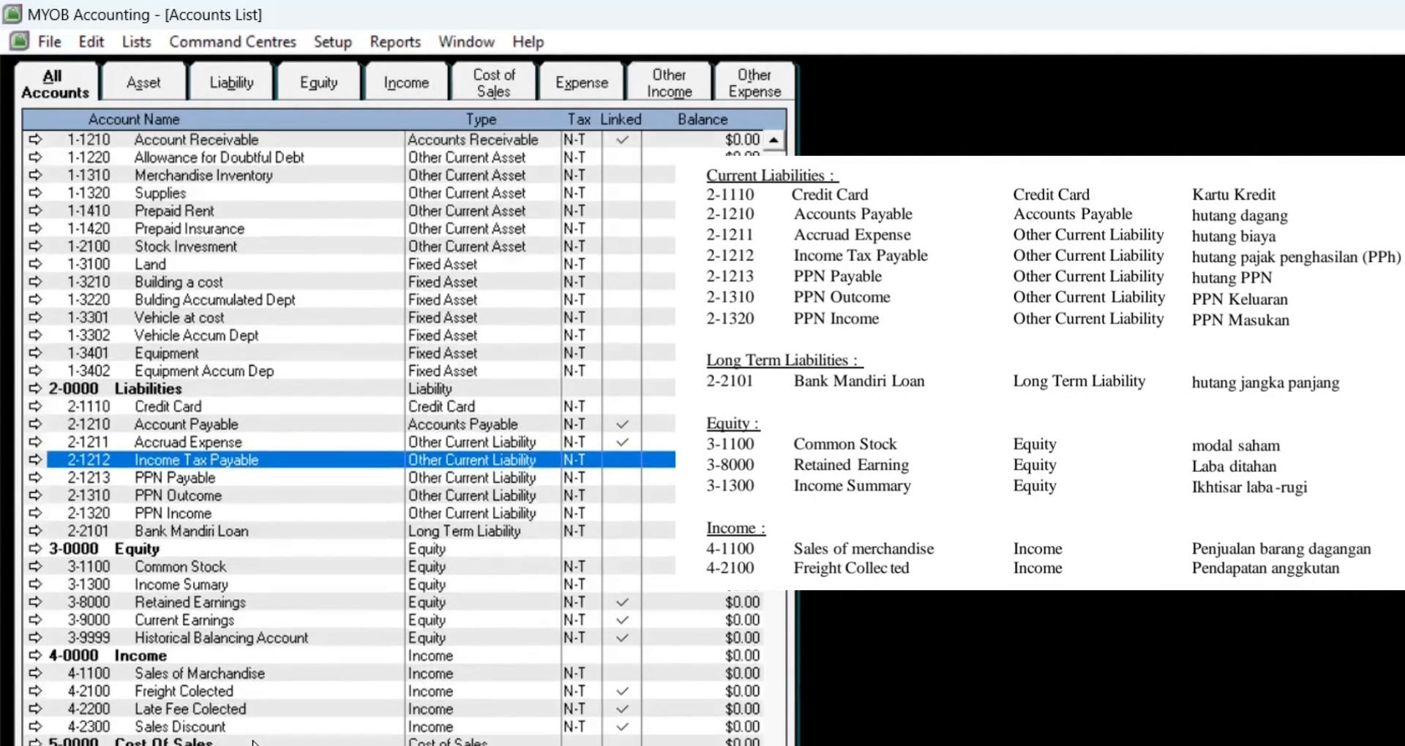
pyautogui.scroll(-1, 255, 743)
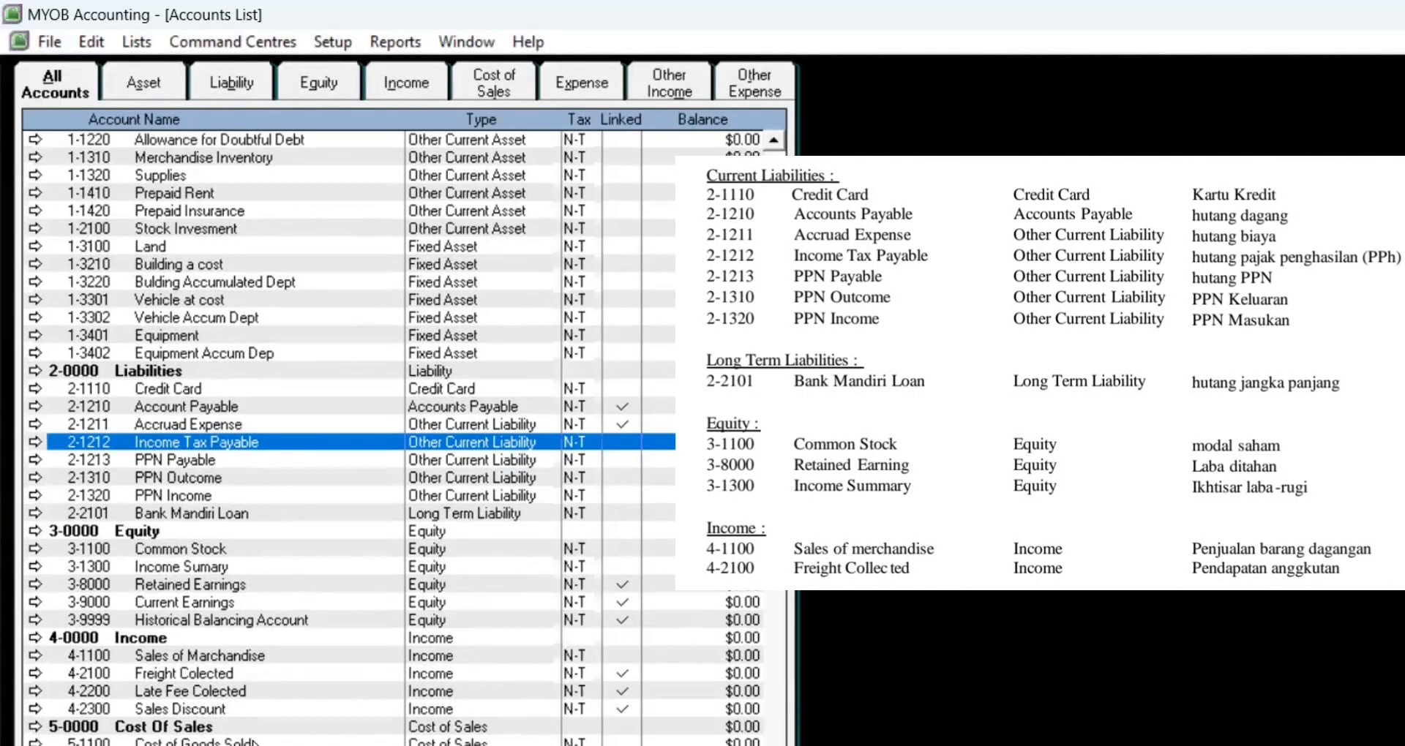
pyautogui.scroll(-3, 254, 743)
pyautogui.scroll(-2, 255, 742)
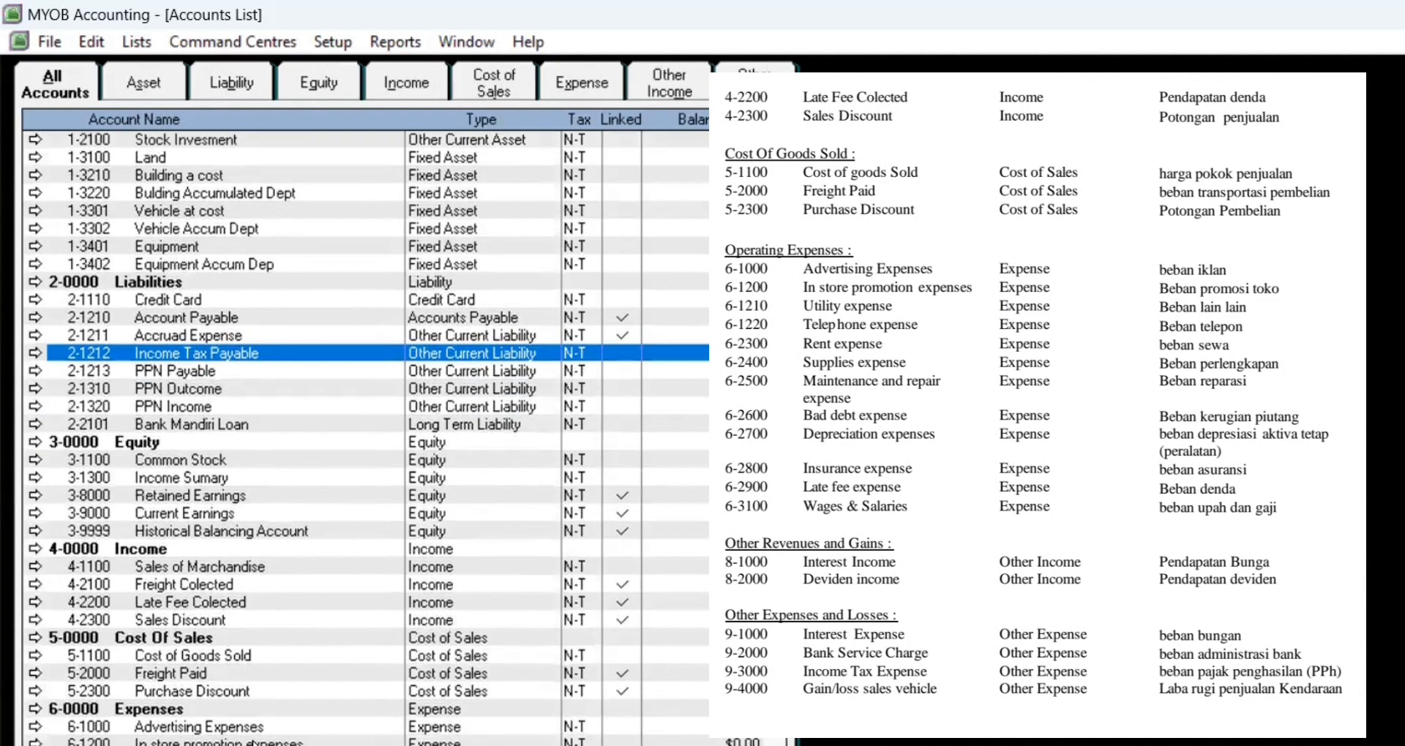
pyautogui.scroll(-1, 255, 743)
pyautogui.scroll(-2, 255, 743)
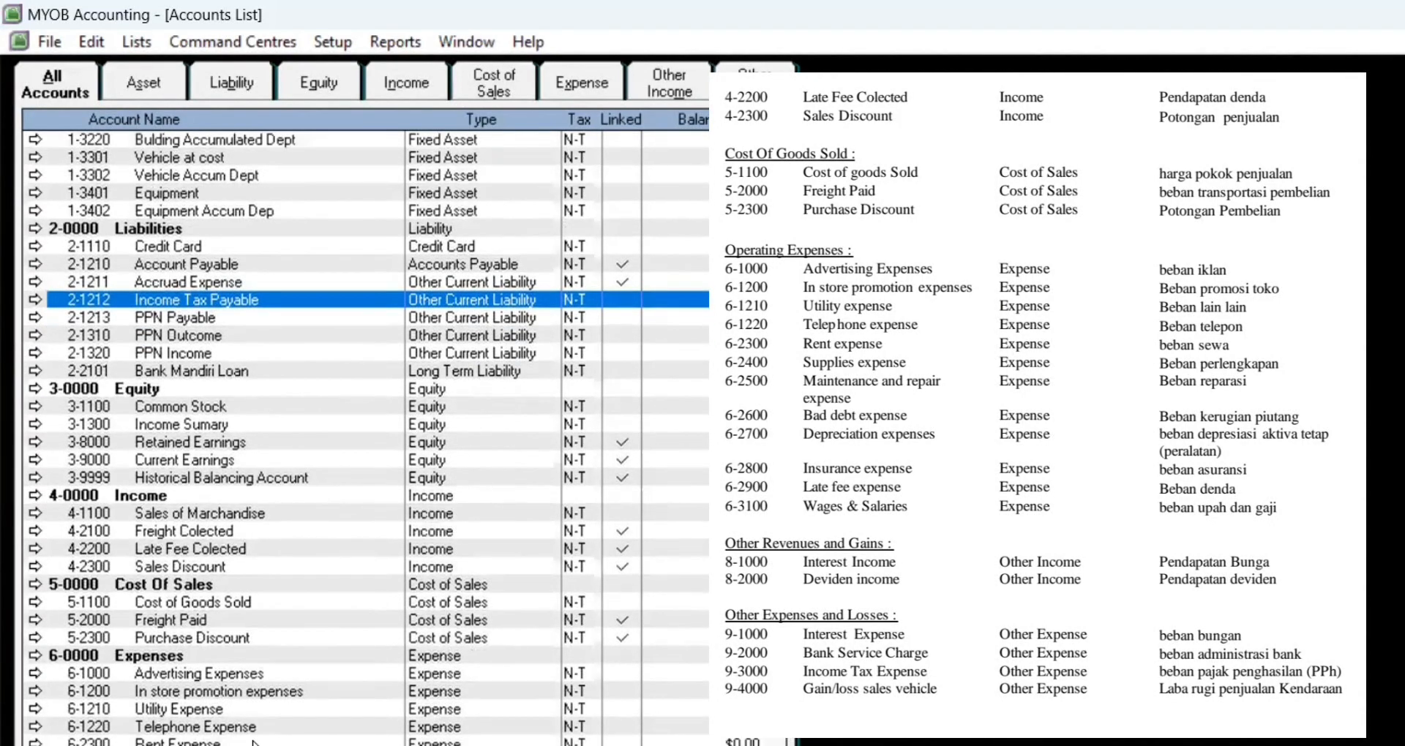
pyautogui.scroll(-1, 254, 743)
pyautogui.scroll(-1, 255, 742)
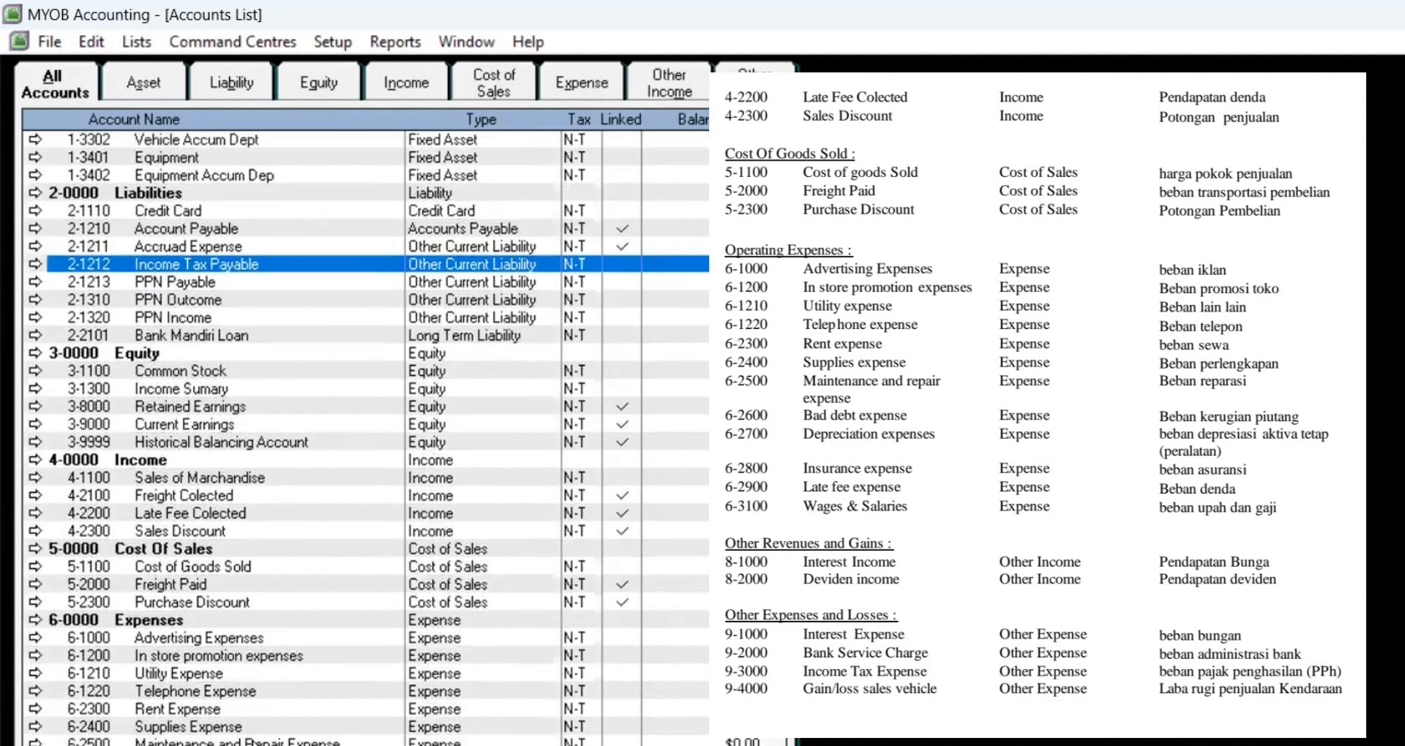
pyautogui.scroll(-2, 254, 743)
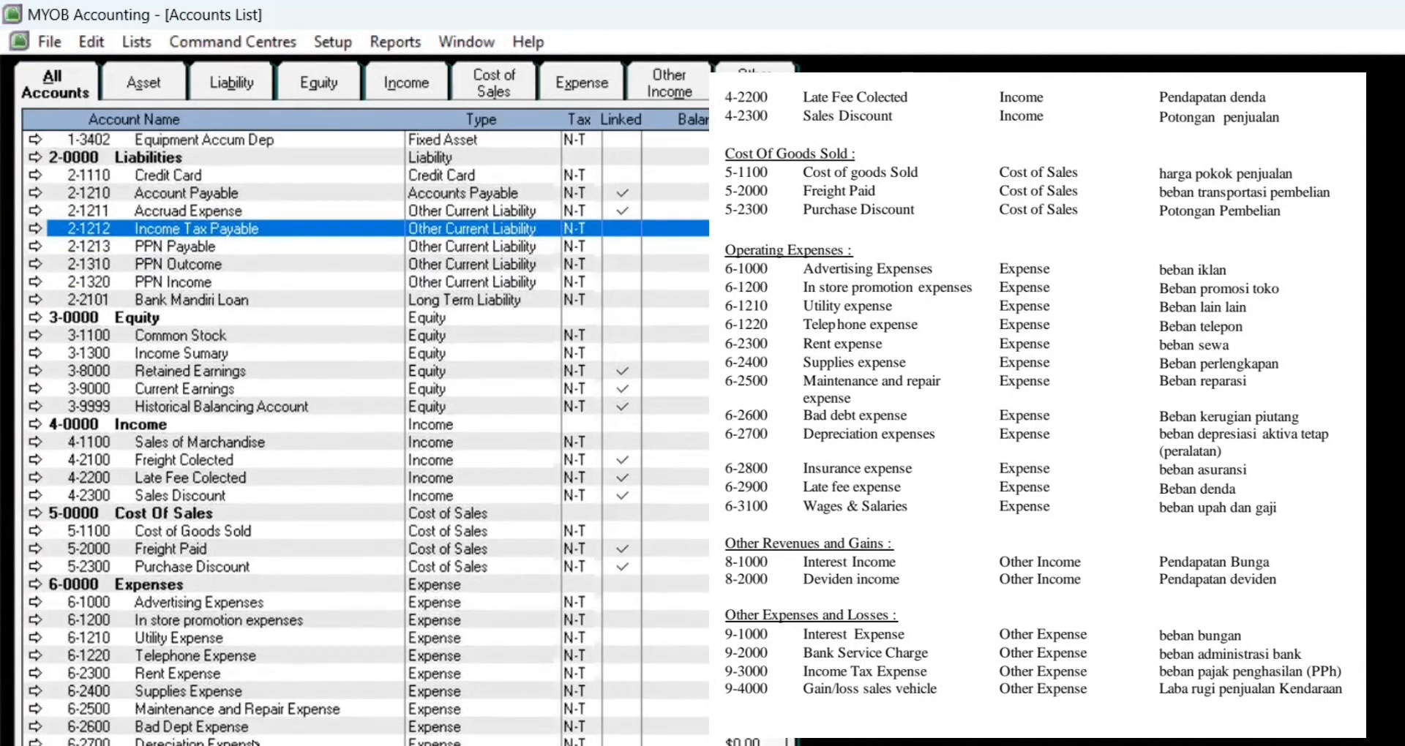
pyautogui.scroll(-1, 254, 743)
pyautogui.scroll(-3, 254, 743)
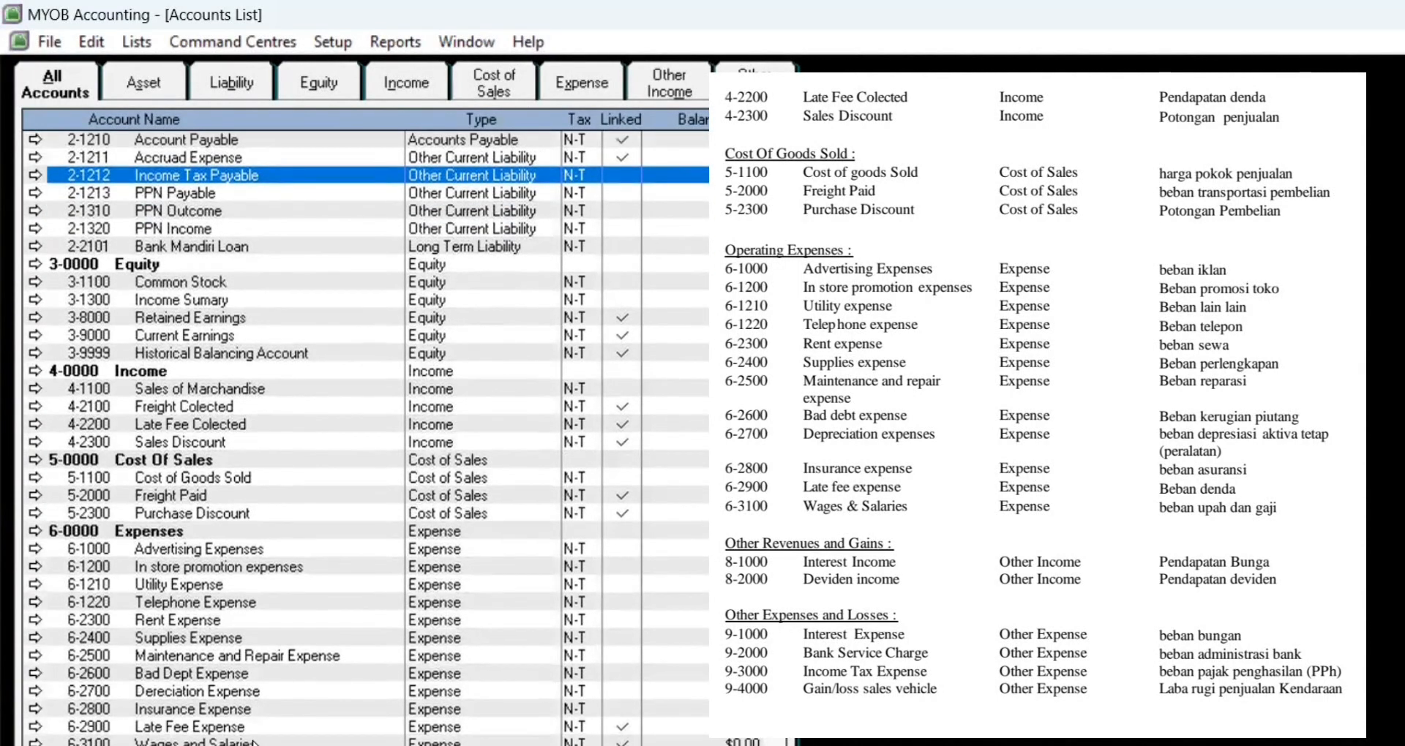
pyautogui.scroll(-1, 255, 743)
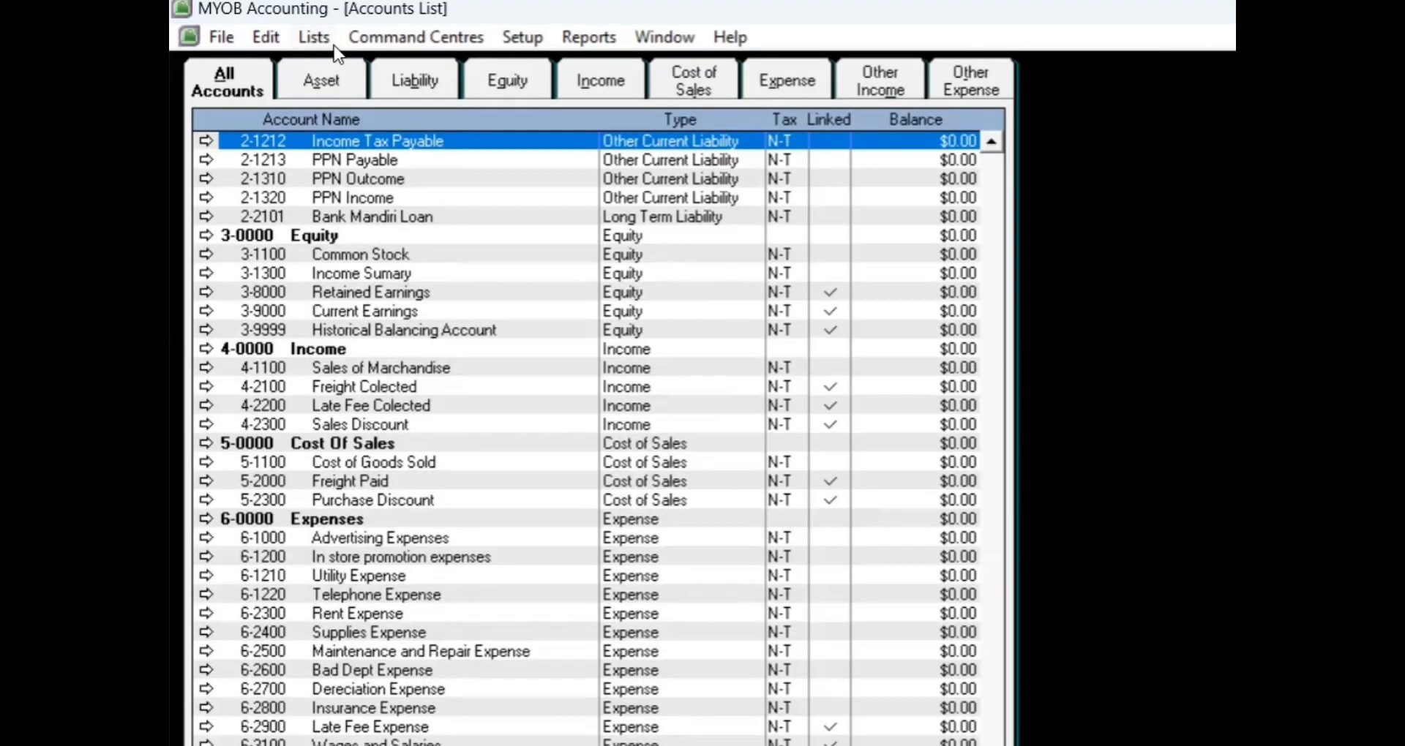
# Step: Check each account category from Asset through Other Expense, then show All Accounts again
pyautogui.click(145, 68)
pyautogui.click(412, 66)
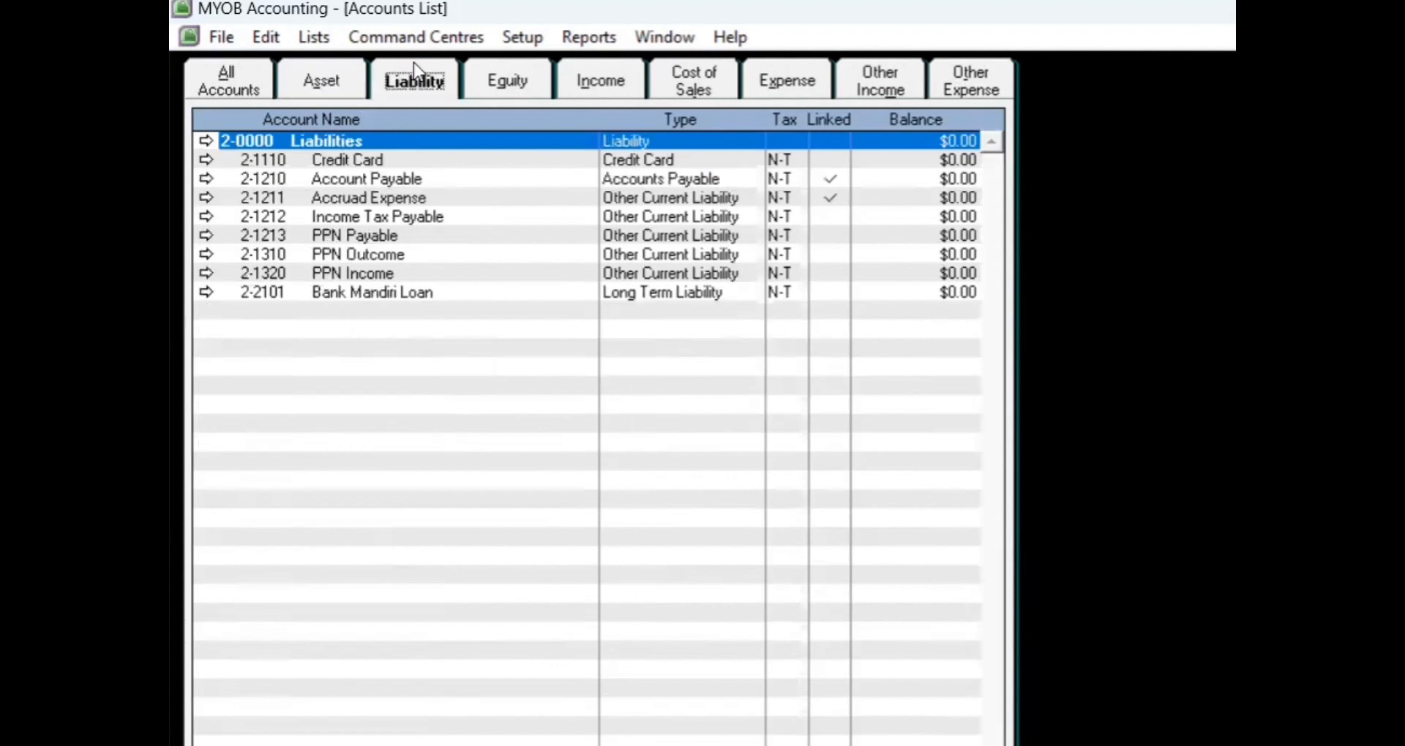
pyautogui.click(486, 76)
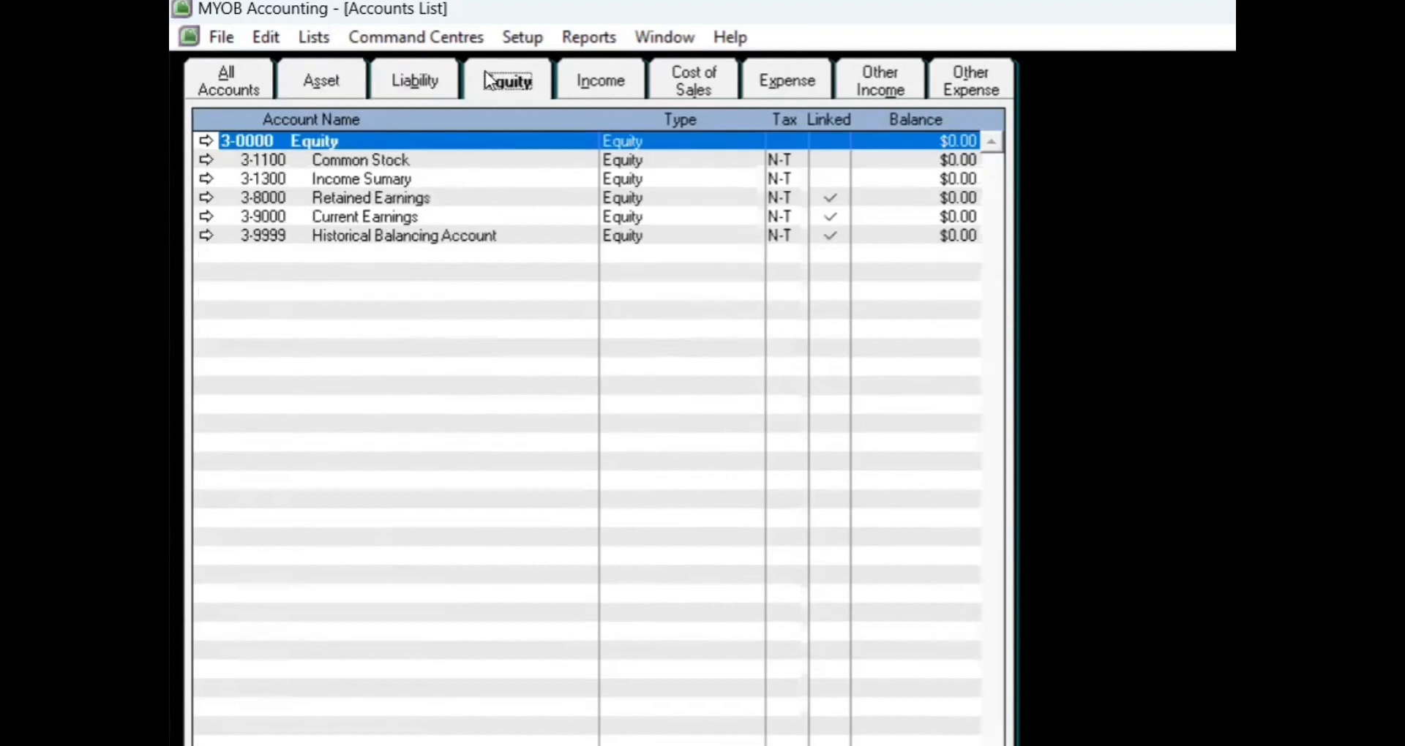
pyautogui.click(637, 81)
pyautogui.click(691, 78)
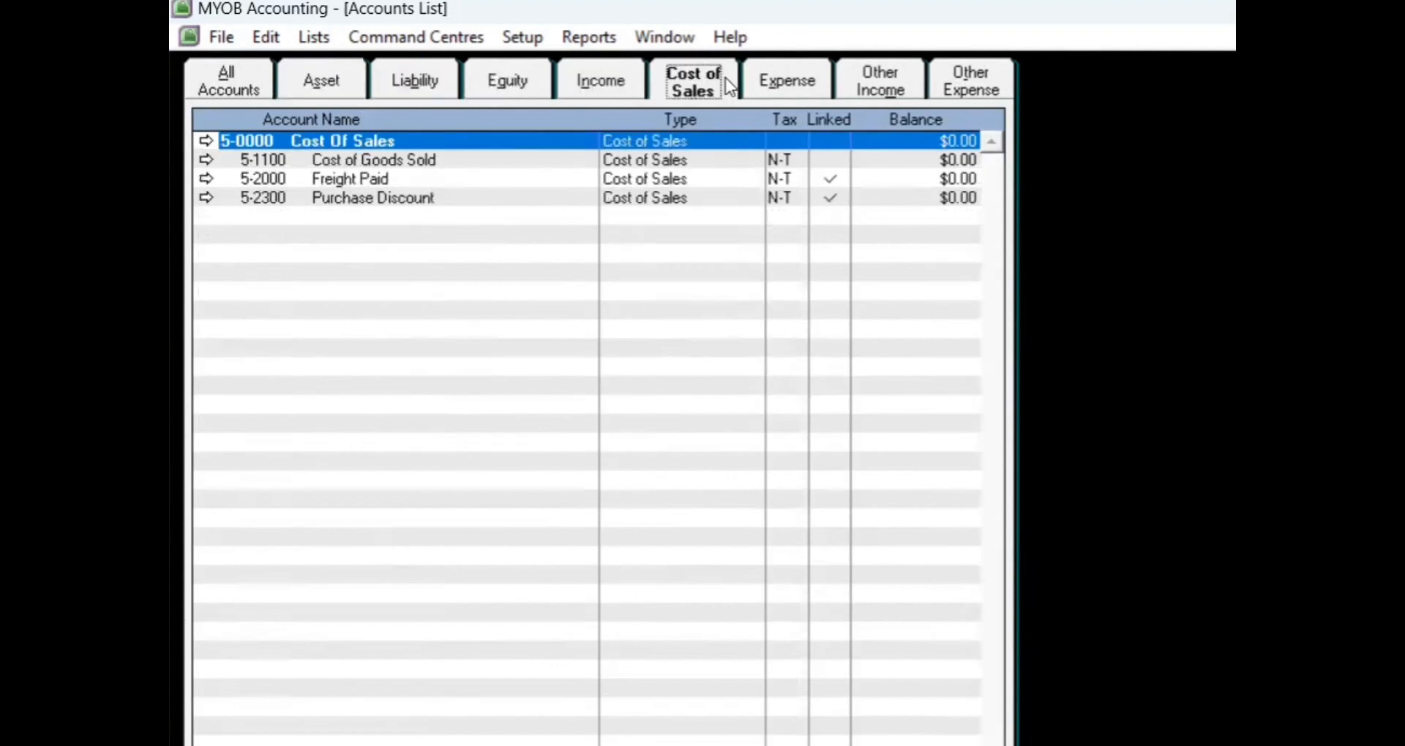
pyautogui.click(781, 82)
pyautogui.click(871, 81)
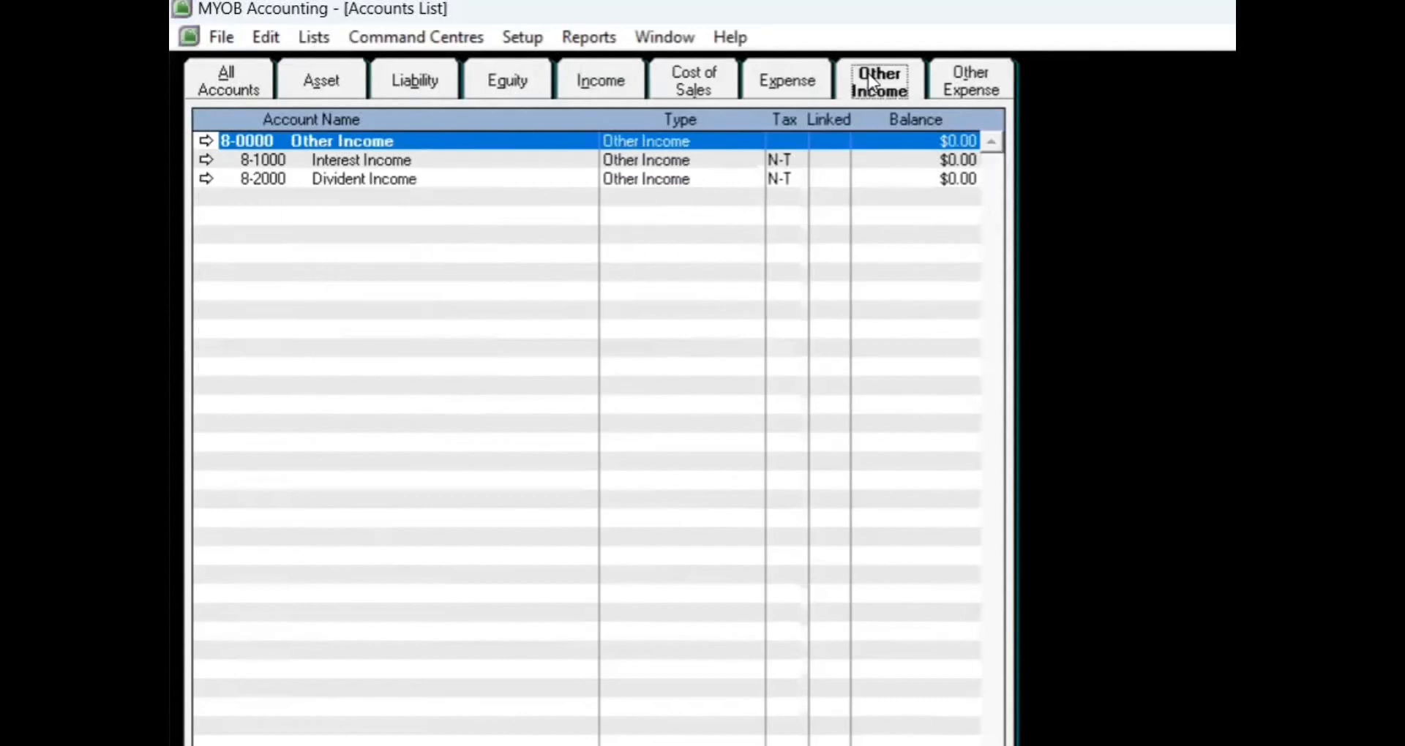
pyautogui.click(955, 81)
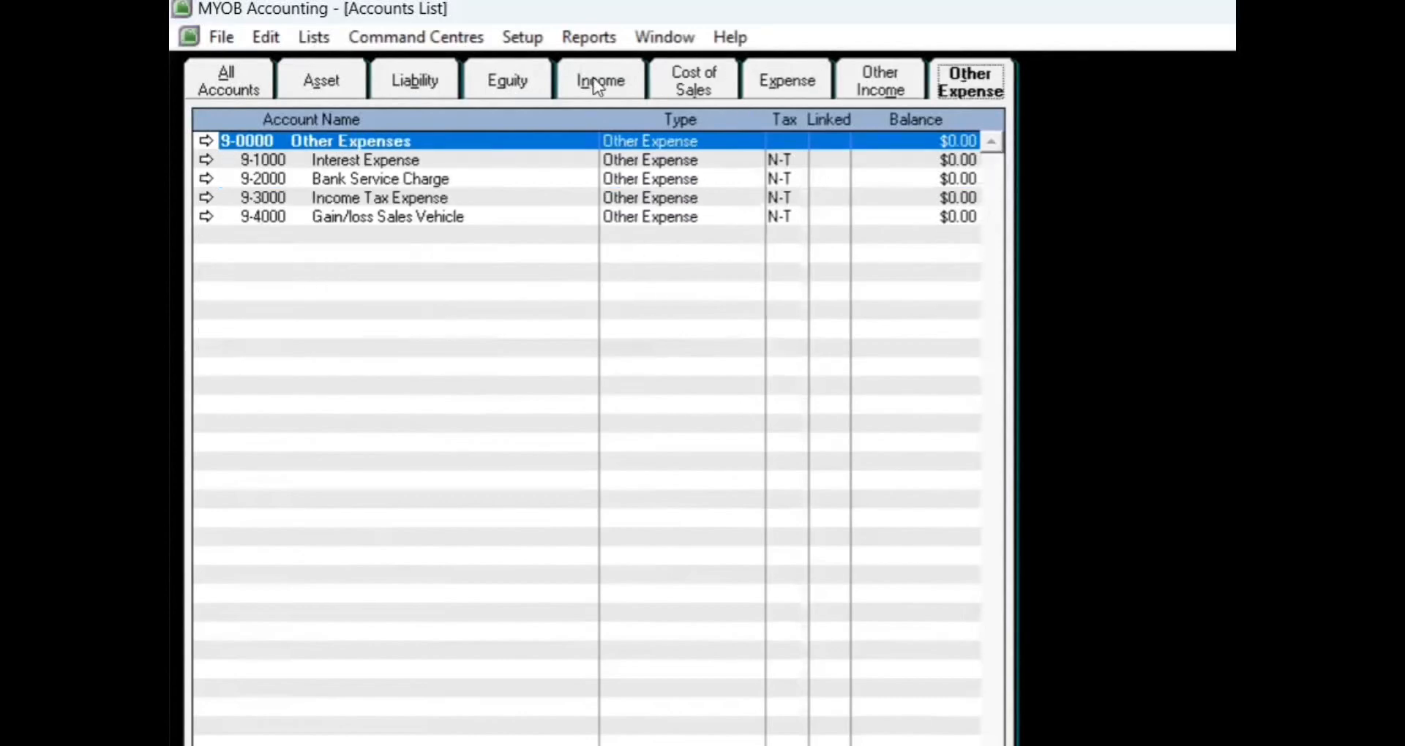
pyautogui.click(234, 82)
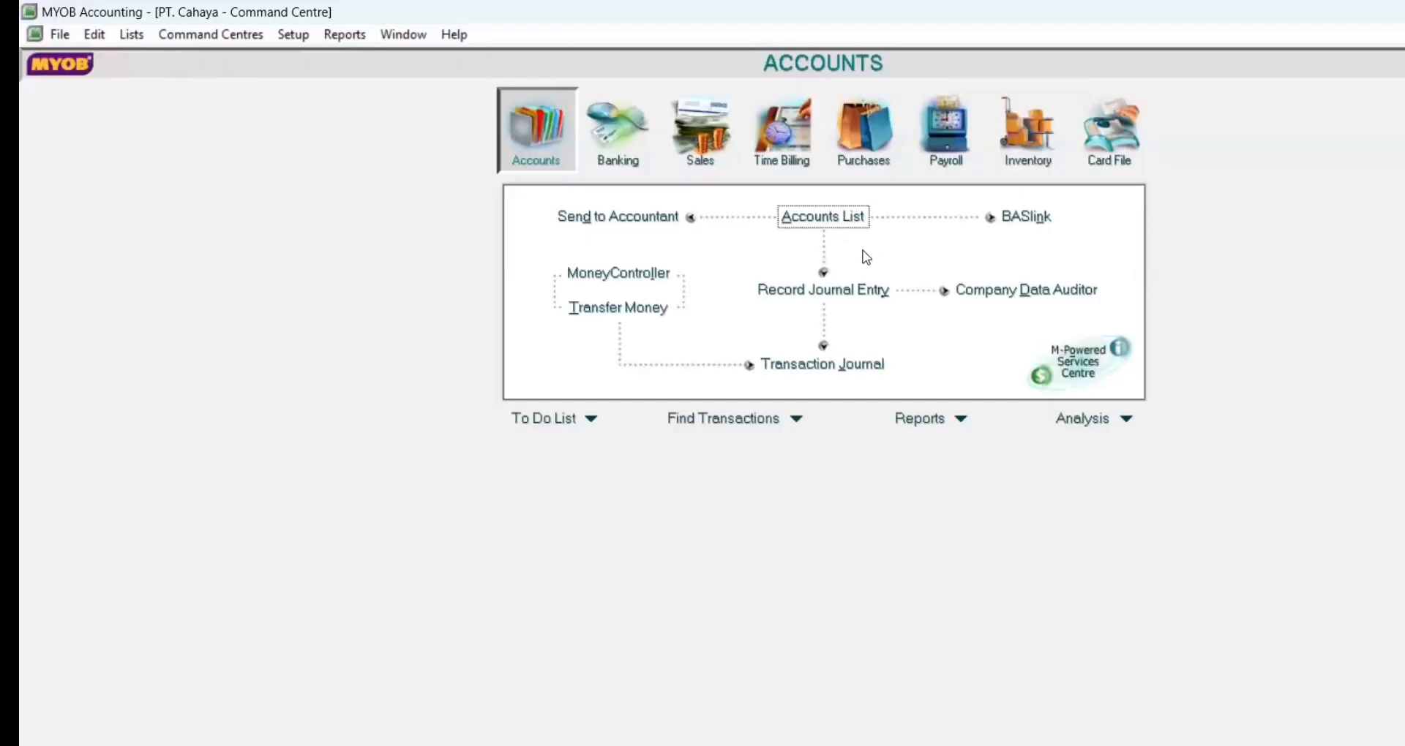
# Step: Open Account Opening Balances from the Setup > Balances menu
pyautogui.click(304, 37)
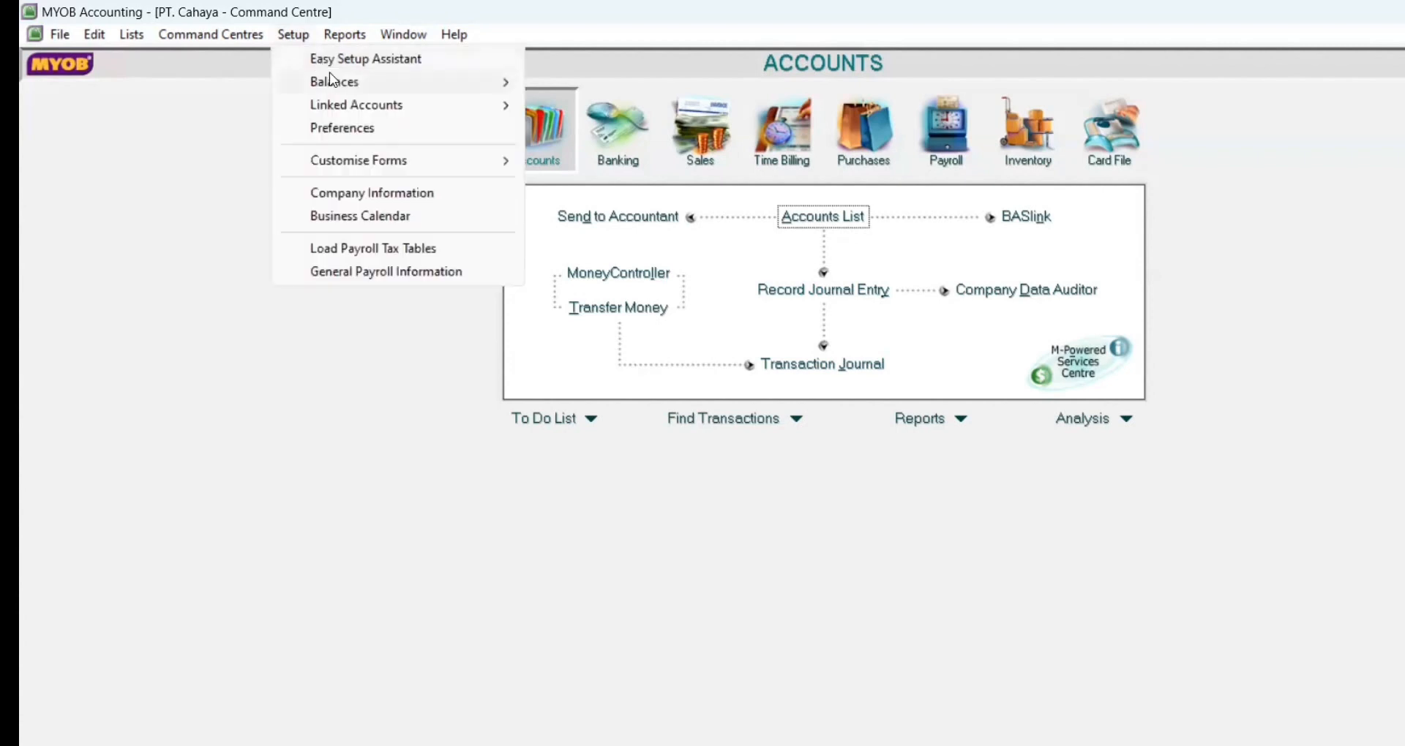
pyautogui.moveTo(331, 79)
pyautogui.click(550, 82)
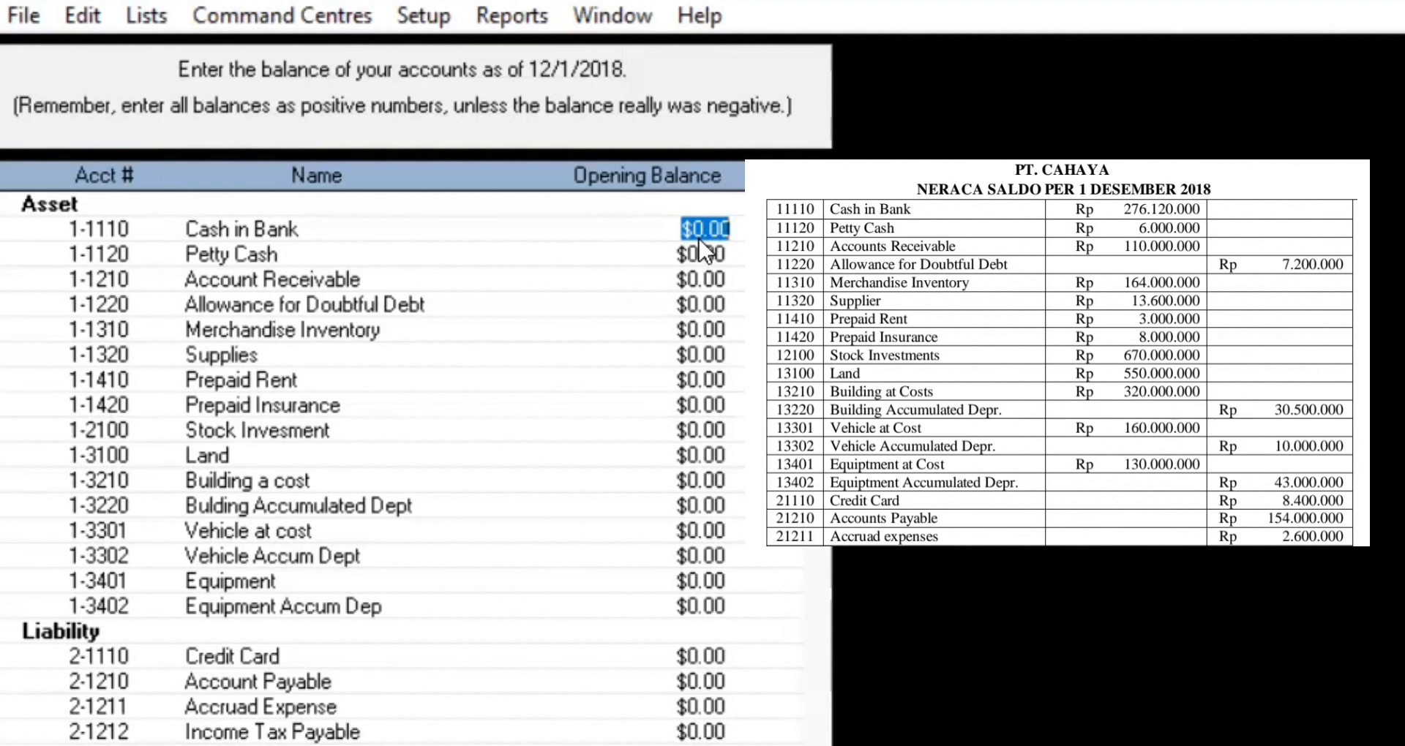
# Step: Enter Cash in Bank 276,120,000, Petty Cash 6,000,000, Account Receivable 110,000,000 and Allowance for Doubtful Debt -7,200,000
pyautogui.write('276120000')
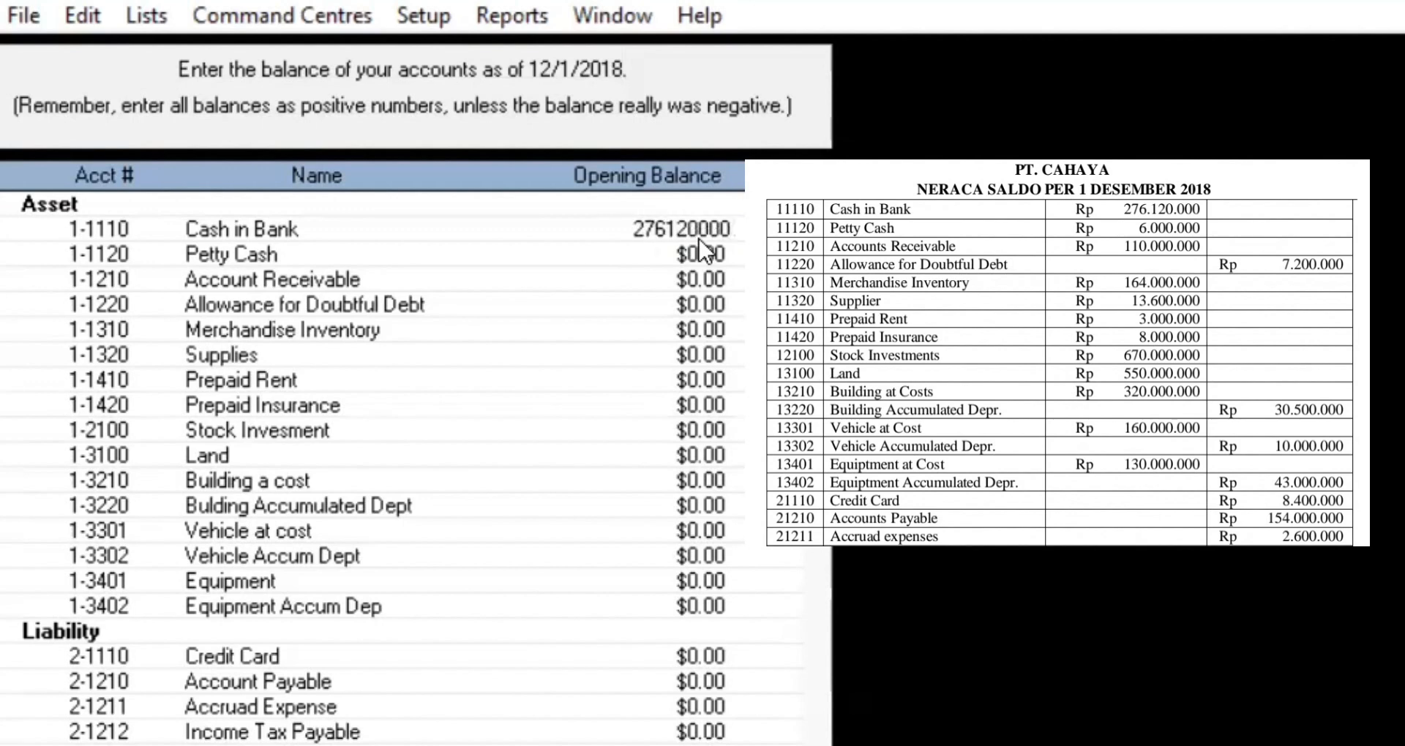
pyautogui.press('Tab')
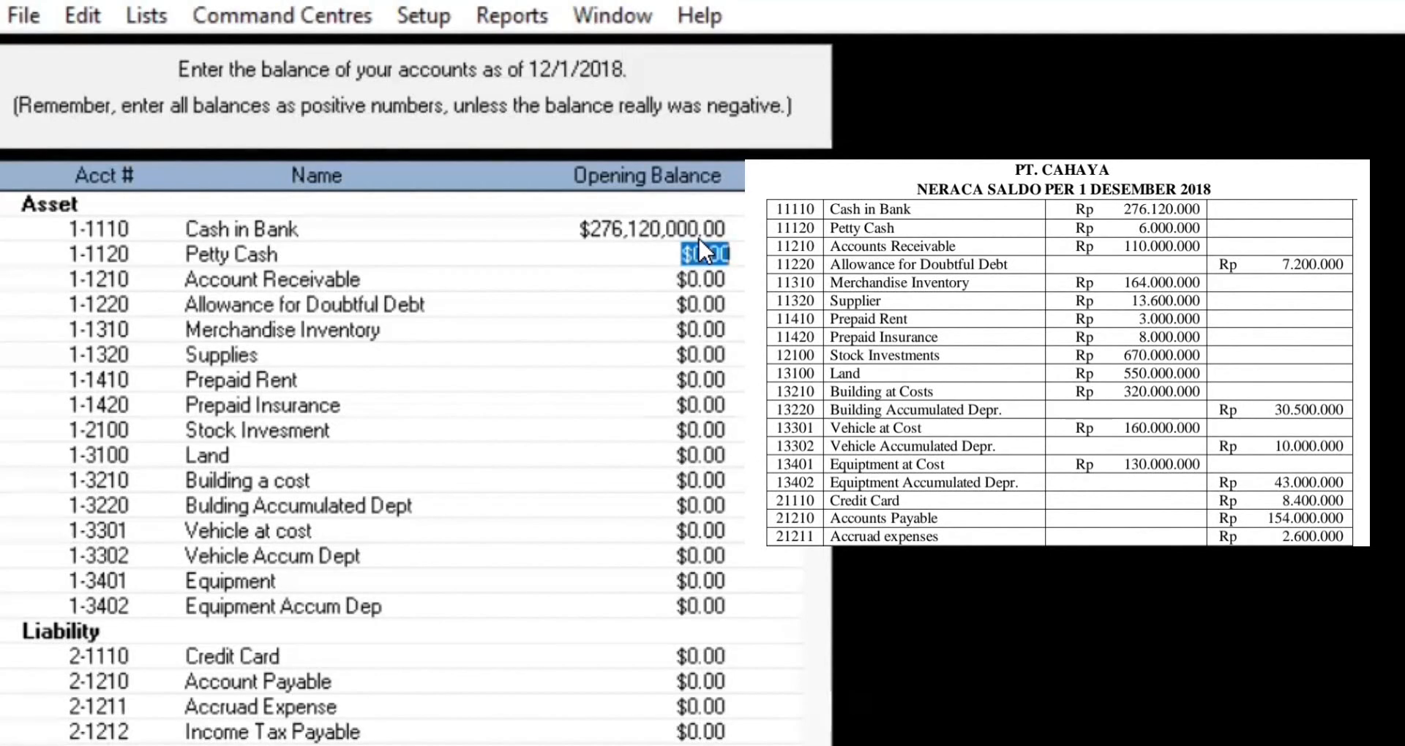
pyautogui.write('6,000,0')
pyautogui.write('00')
pyautogui.press('Tab')
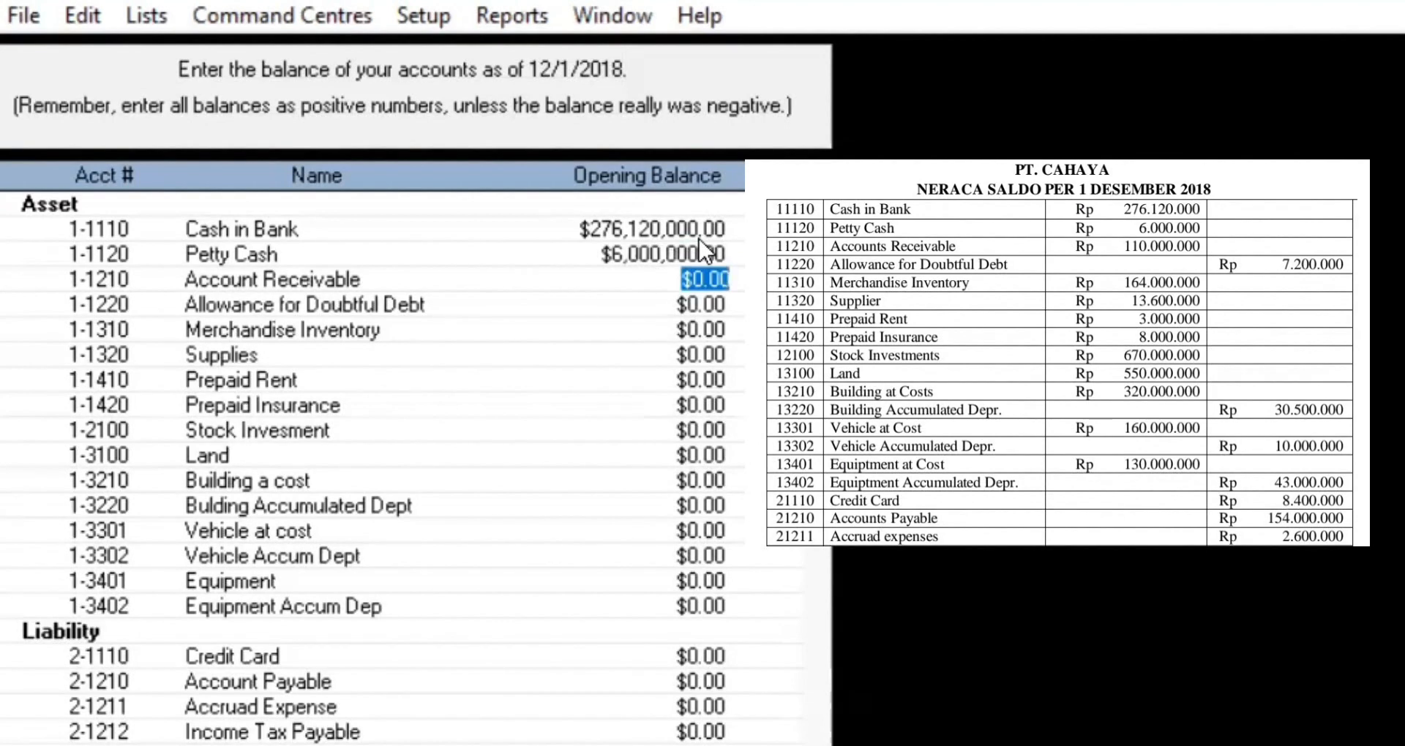
pyautogui.write('110')
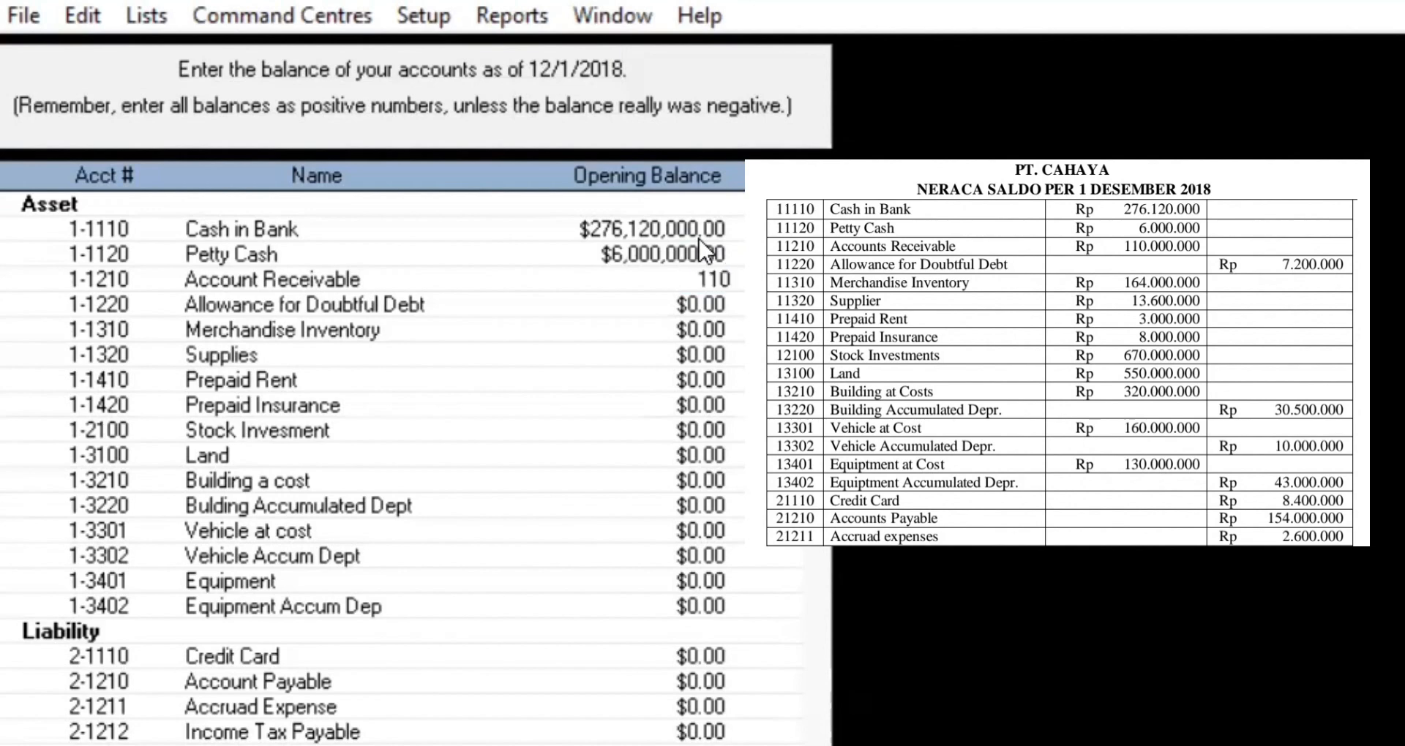
pyautogui.write(',000,000')
pyautogui.press('Tab')
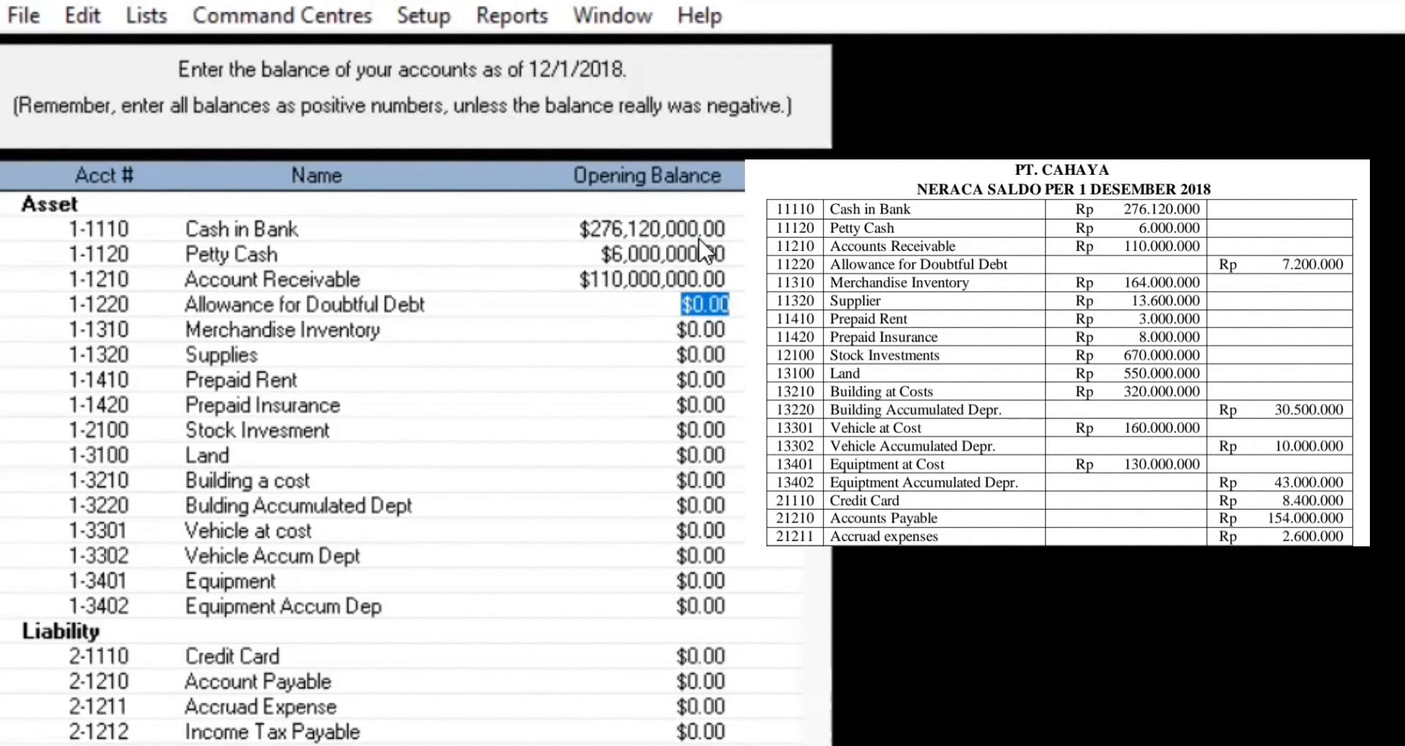
pyautogui.press('BackSpace')
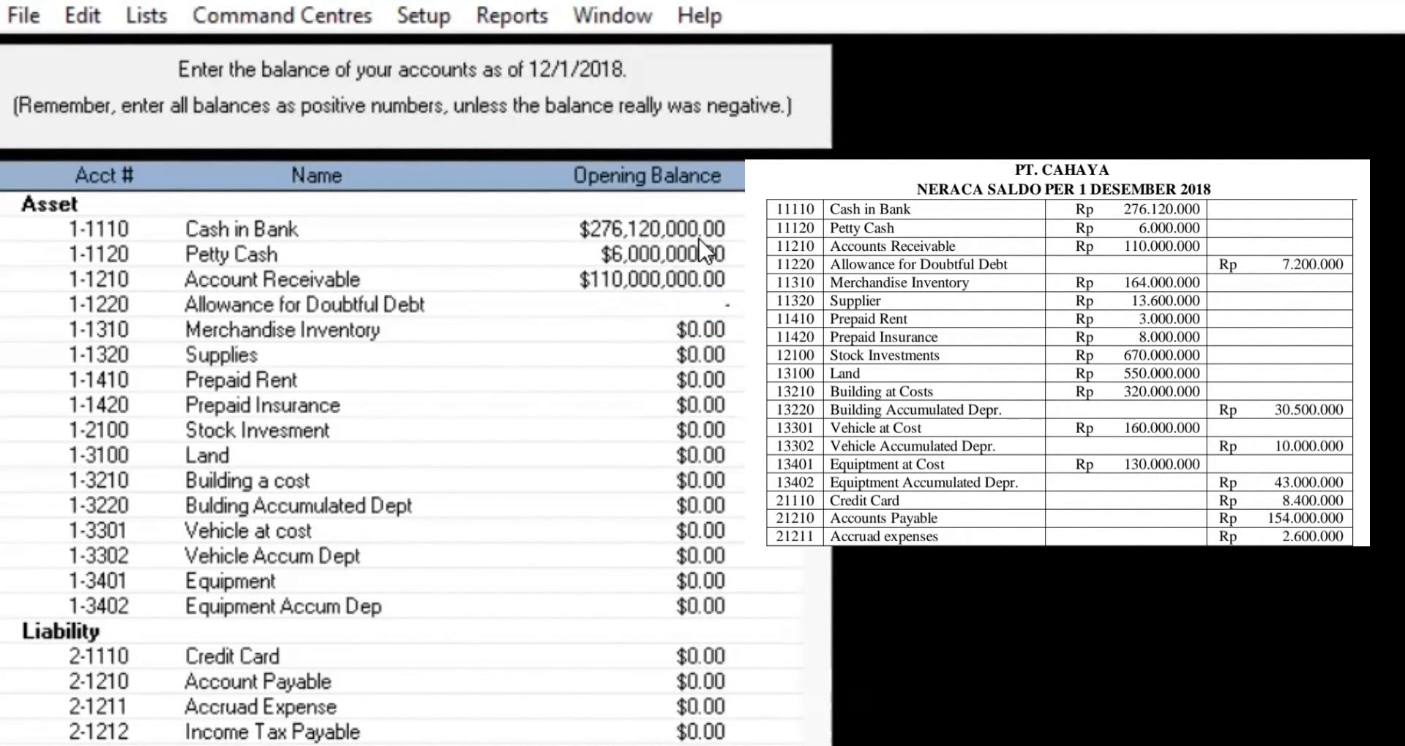
pyautogui.write('-7200000')
pyautogui.press('Tab')
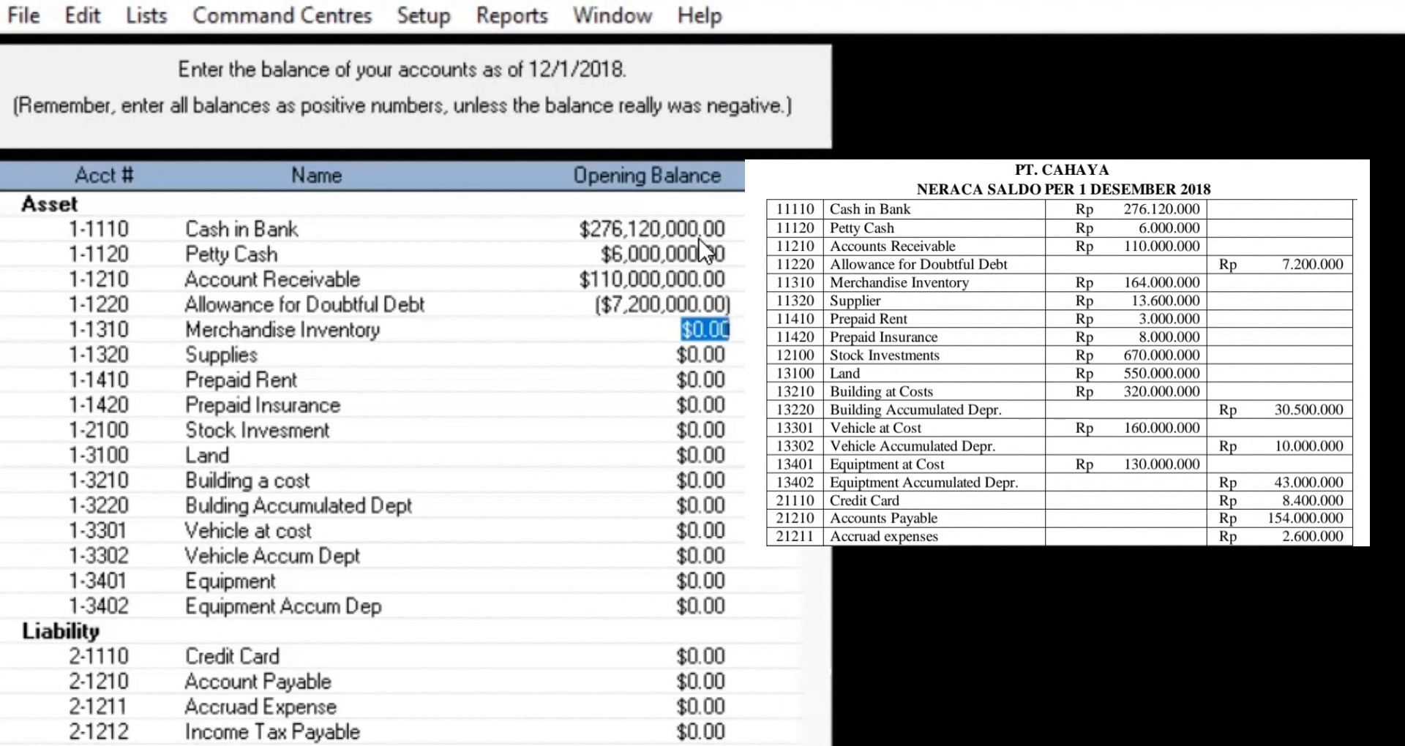
# Step: Enter Merchandise Inventory 164,000,000, Supplies 13,600,000, Prepaid Rent 3,000,000 and Prepaid Insurance 8,000,000
pyautogui.write('1')
pyautogui.write('64,')
pyautogui.write('000,000')
pyautogui.press('Tab')
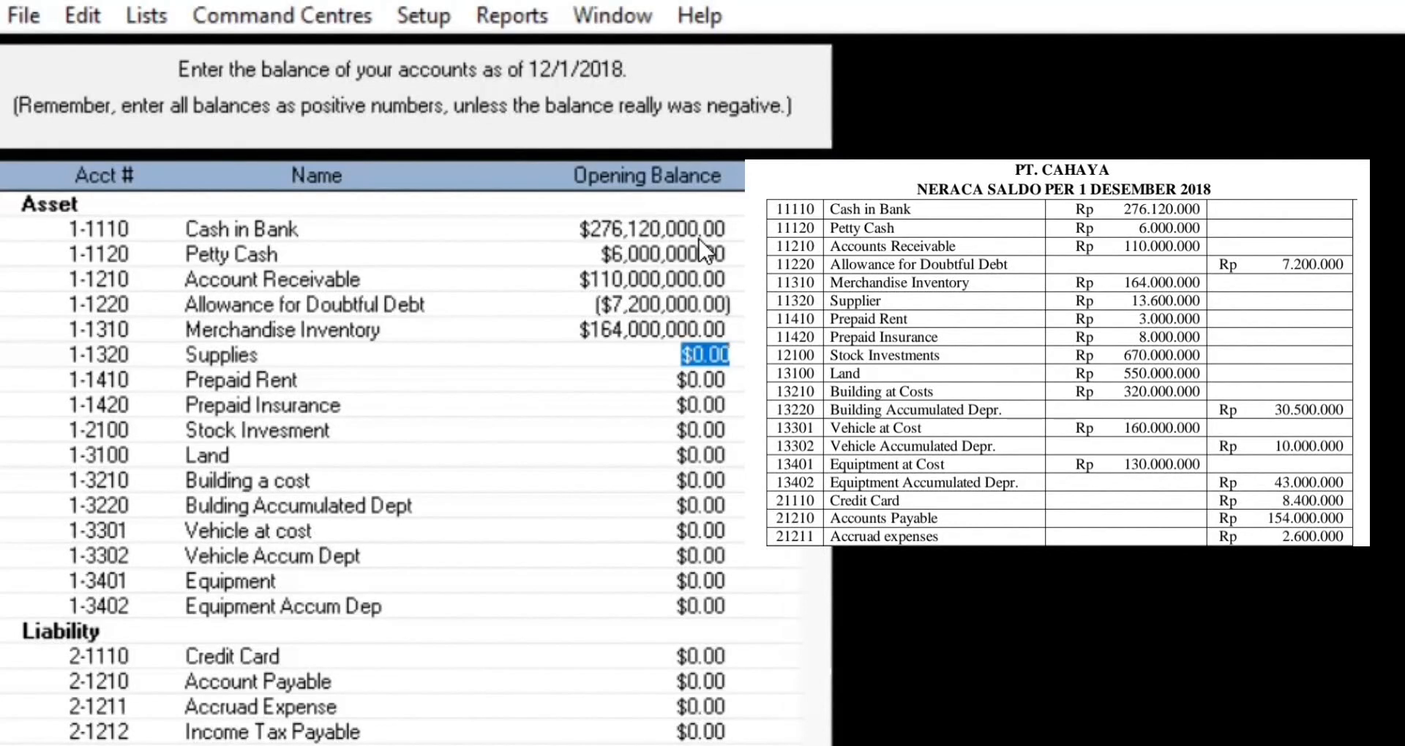
pyautogui.write('1')
pyautogui.write('3,600,00')
pyautogui.write('0000')
pyautogui.press('Tab')
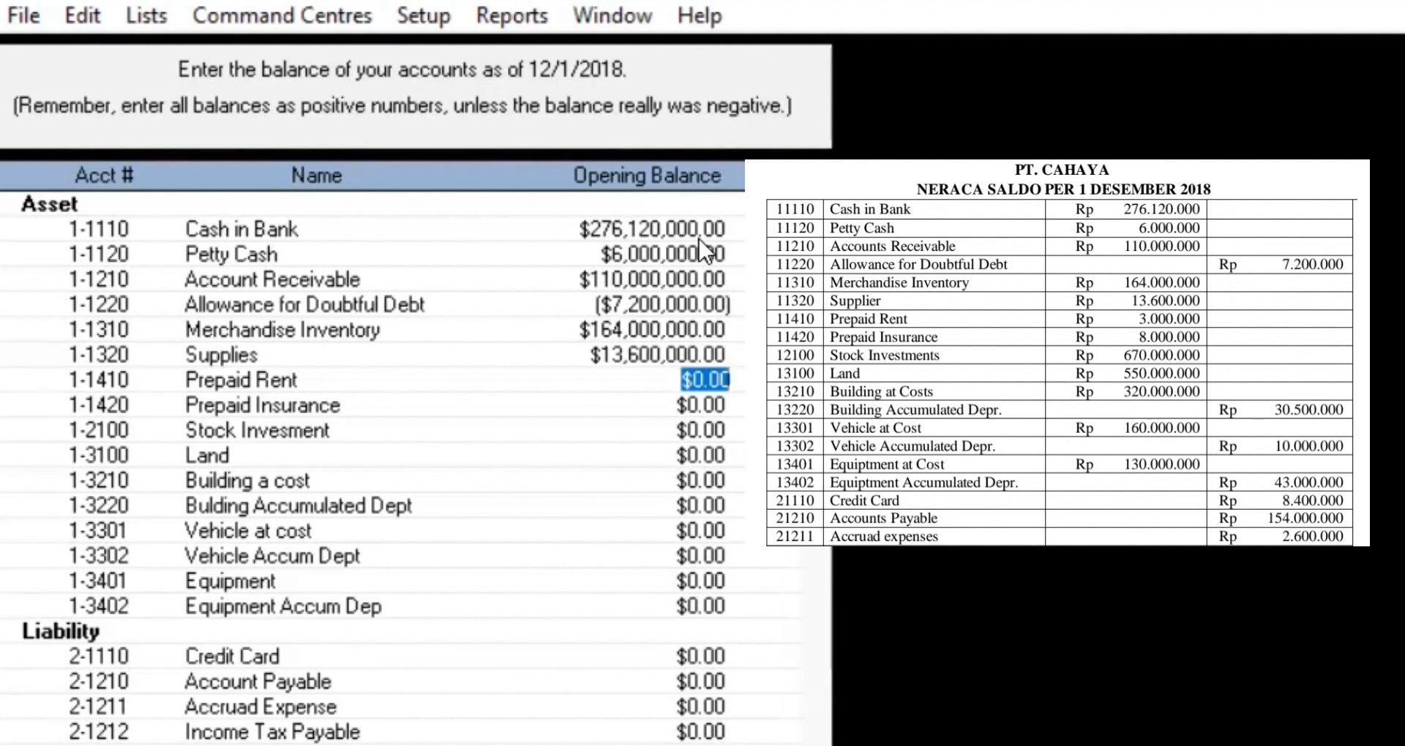
pyautogui.write('3,000,000')
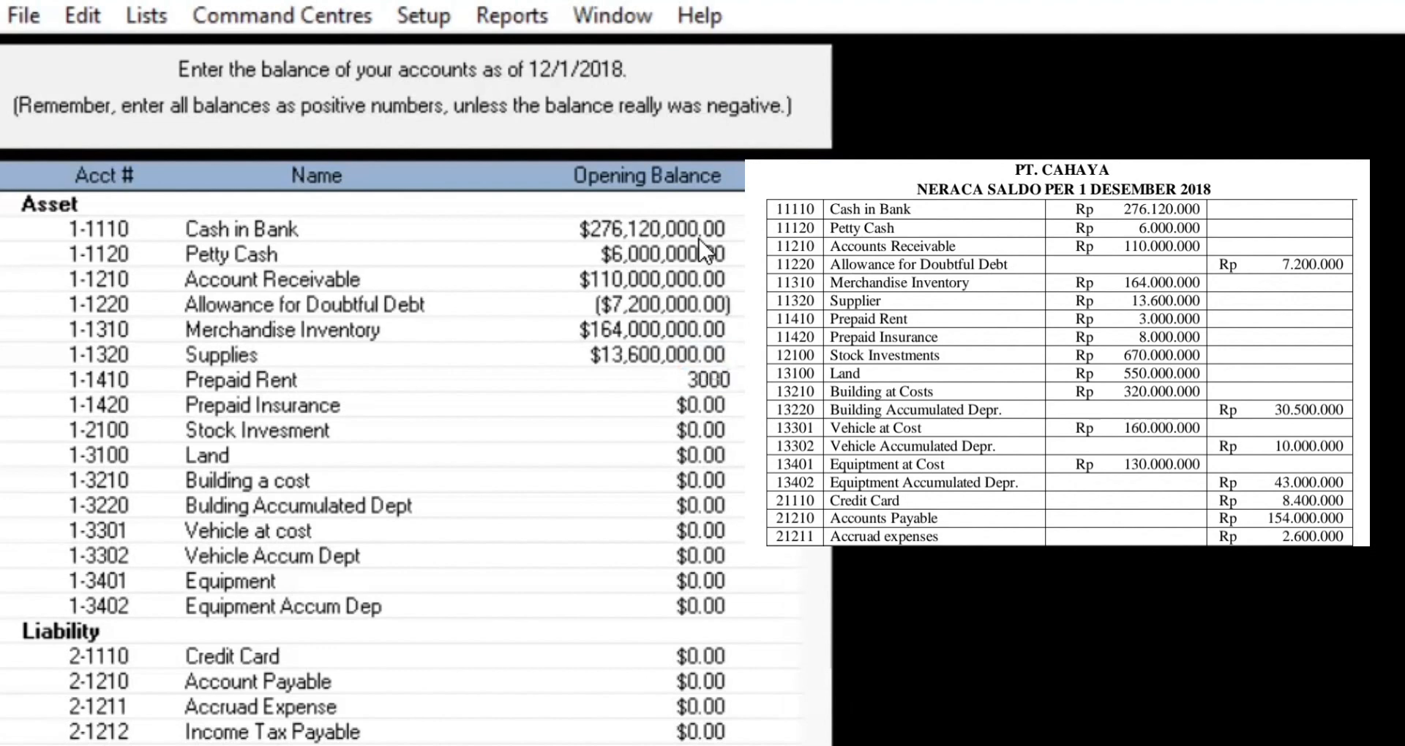
pyautogui.press('Tab')
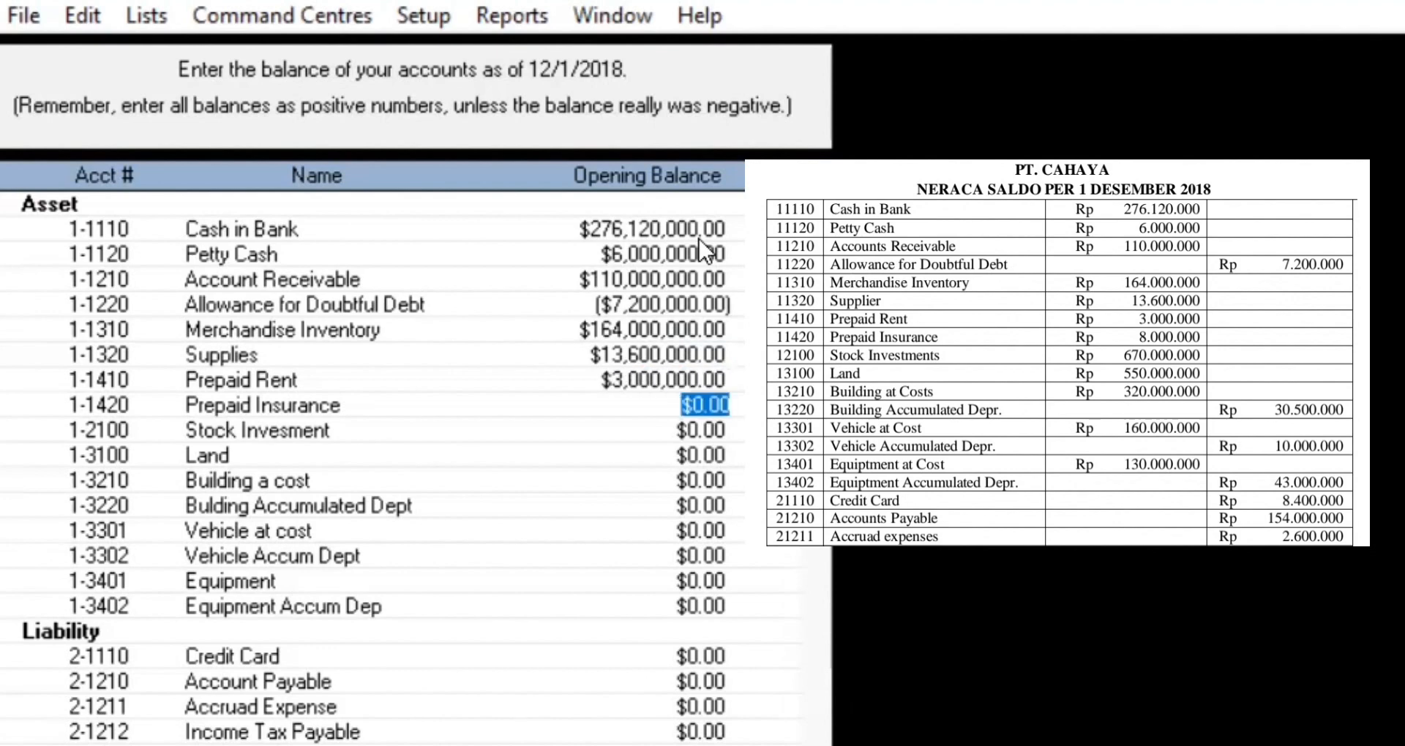
pyautogui.write('8')
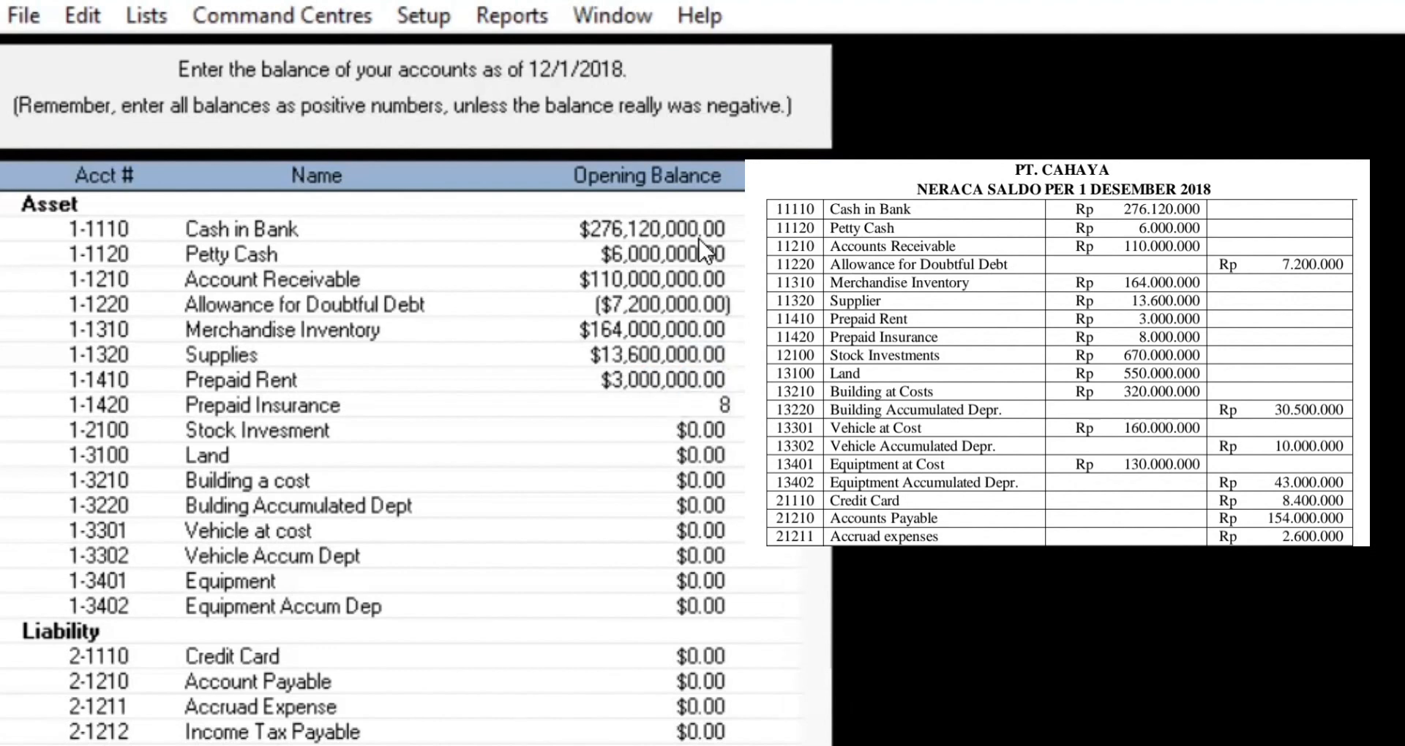
pyautogui.write(',000,000')
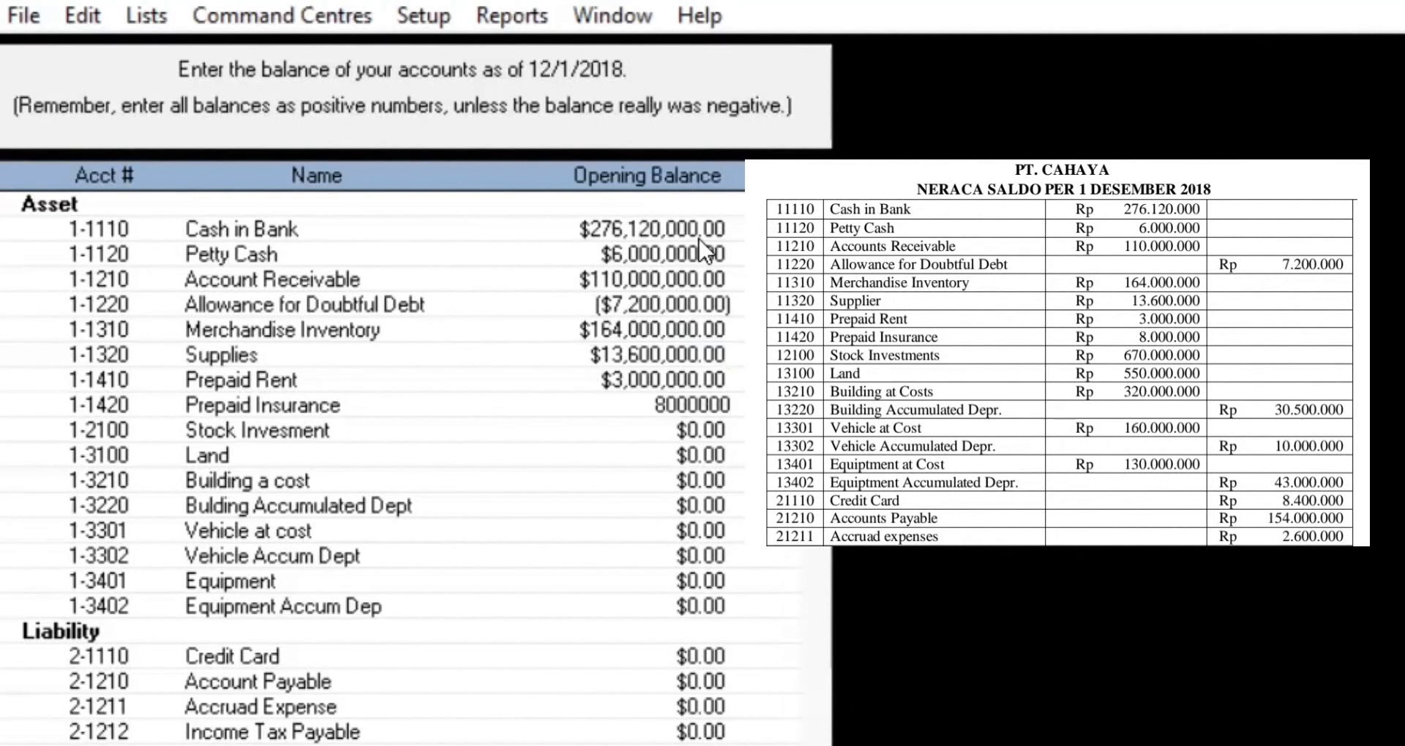
pyautogui.press('Tab')
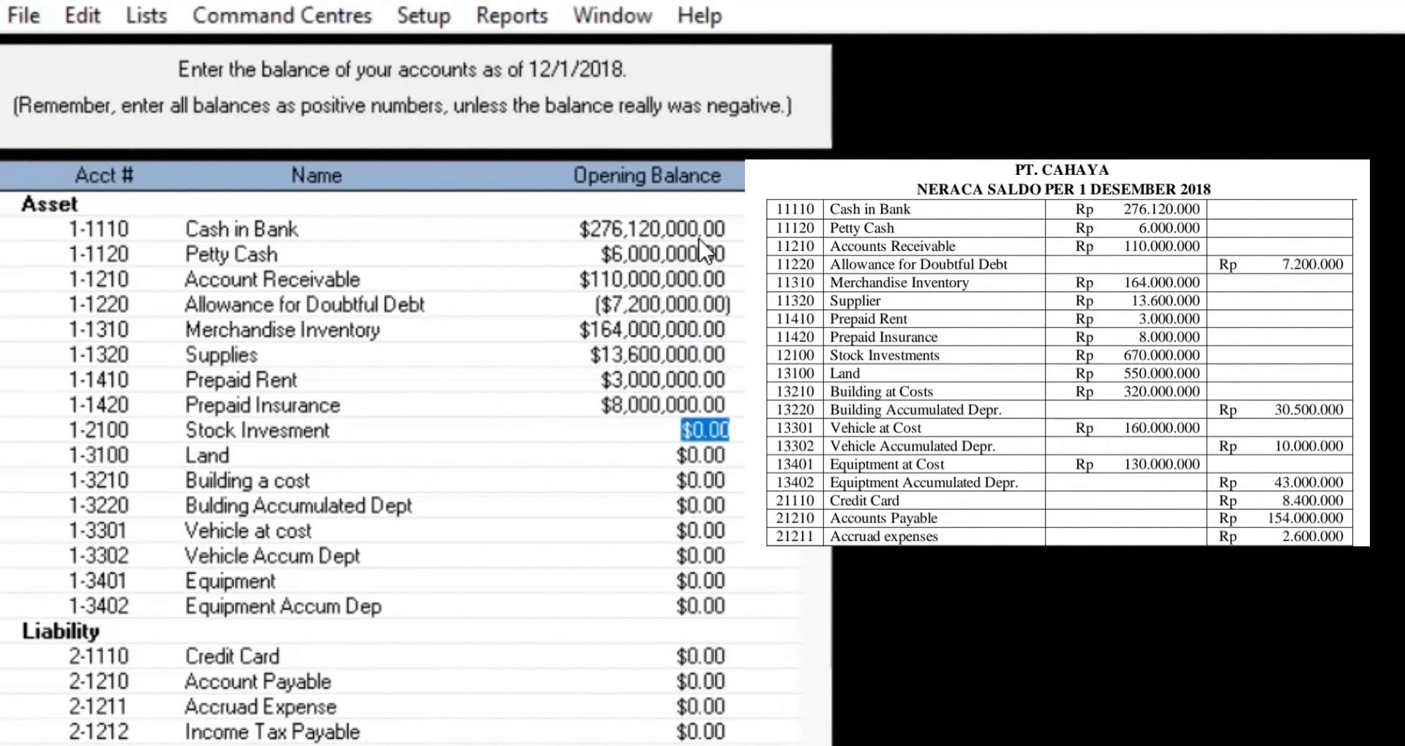
# Step: Enter Stock Invesment 670,000,000, Land 550,000,000, Building 320,000,000 and its accumulated depreciation -30,500,000
pyautogui.write('6')
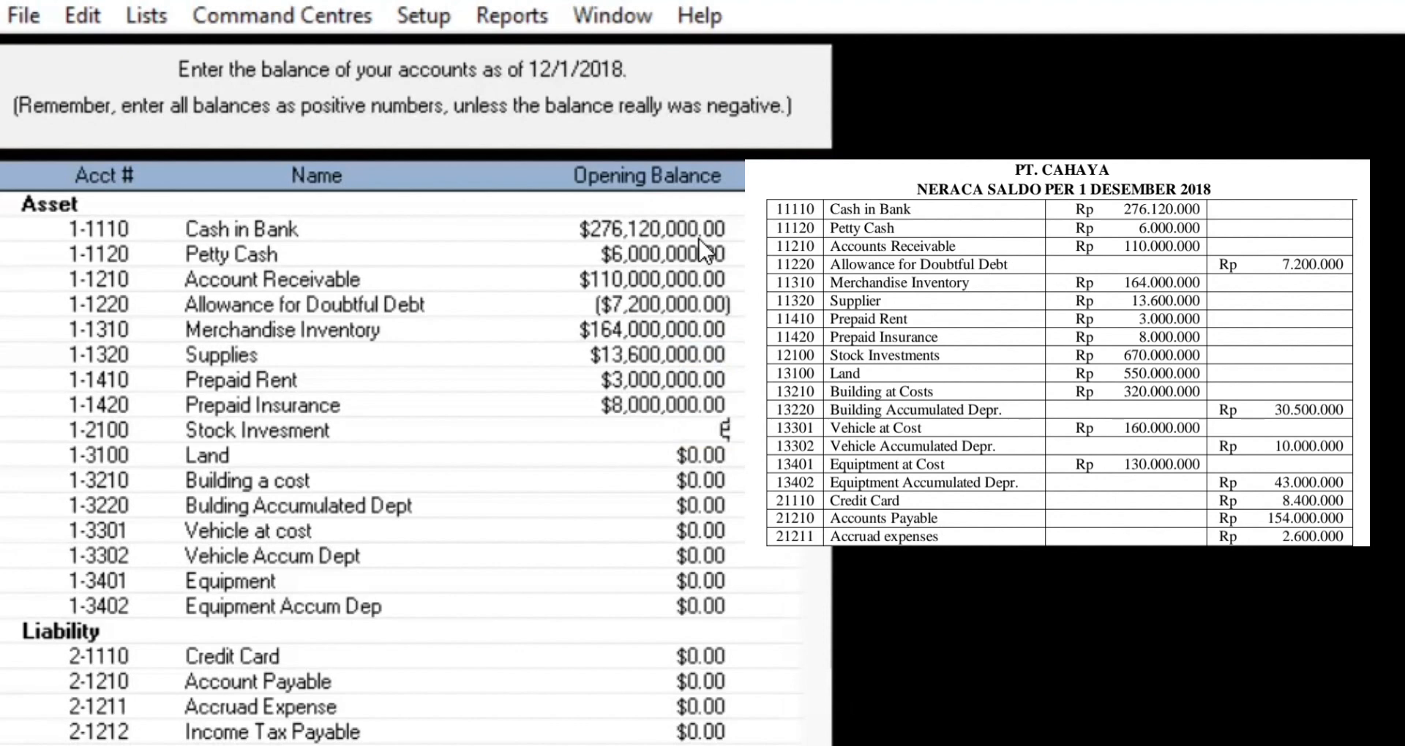
pyautogui.write('70,000,0')
pyautogui.write('00')
pyautogui.press('Tab')
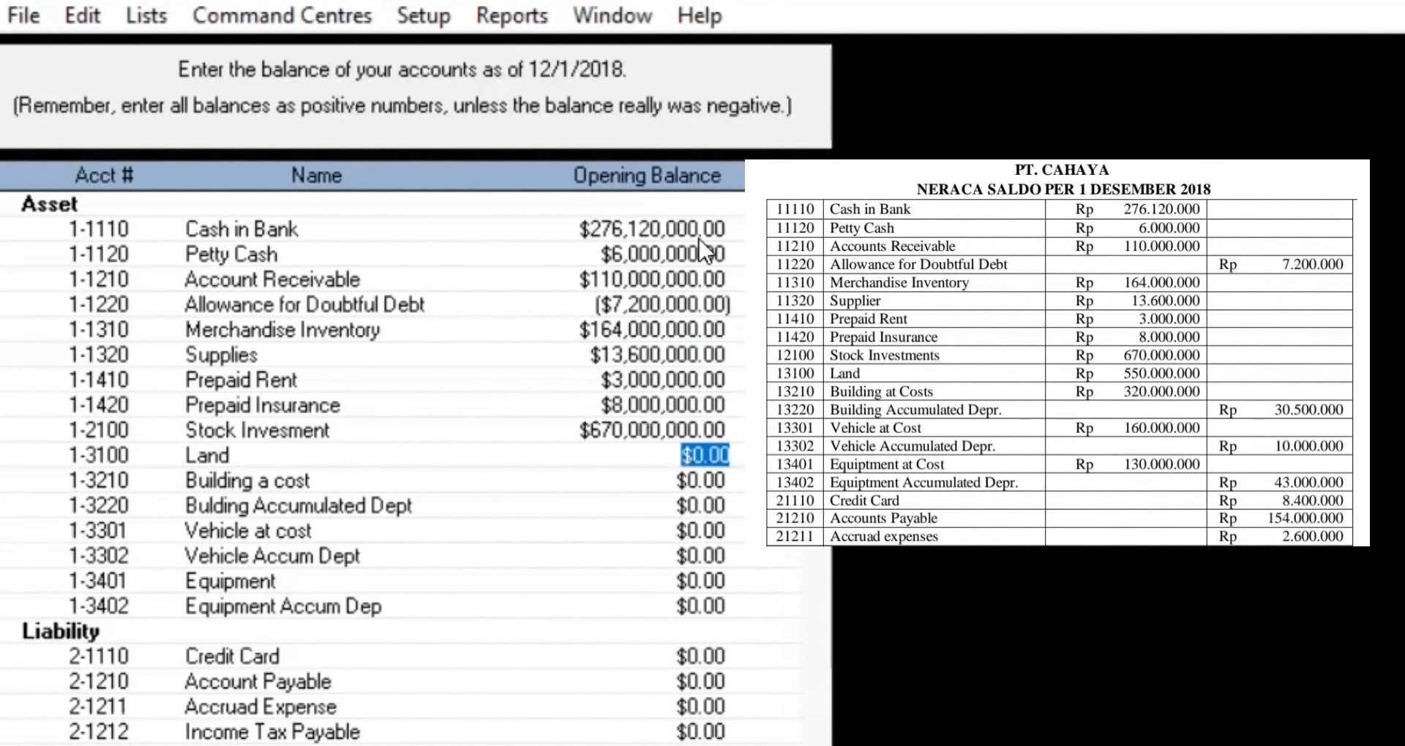
pyautogui.write('550000000')
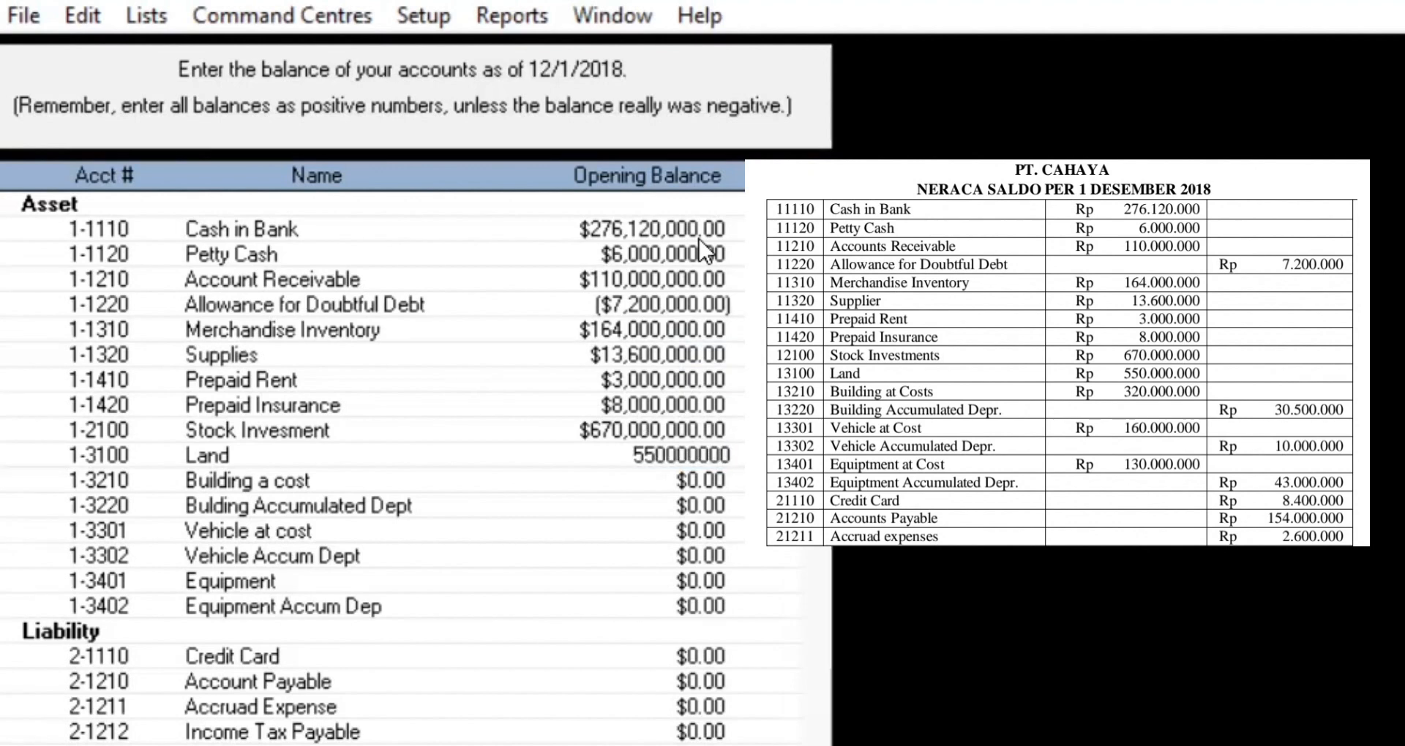
pyautogui.press('Tab')
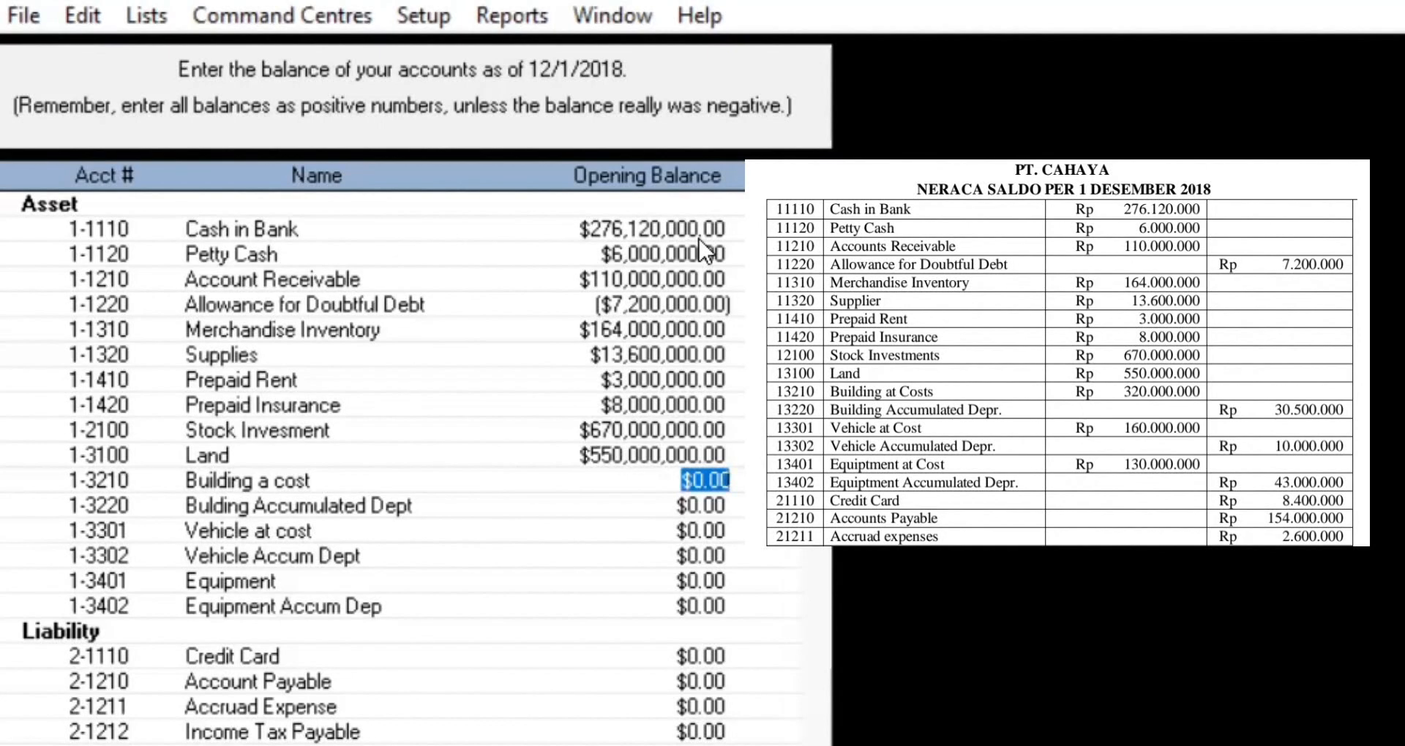
pyautogui.write('320,000,')
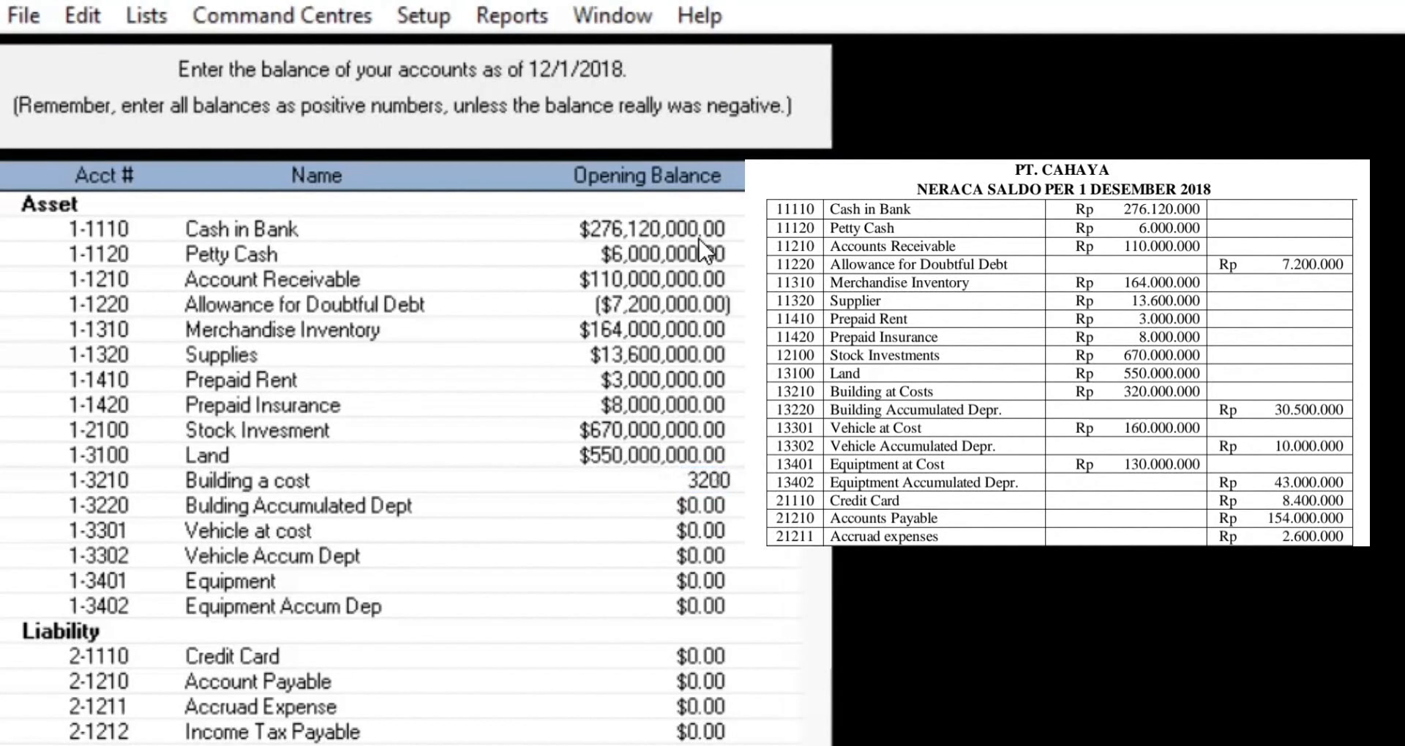
pyautogui.write('0000')
pyautogui.press('Tab')
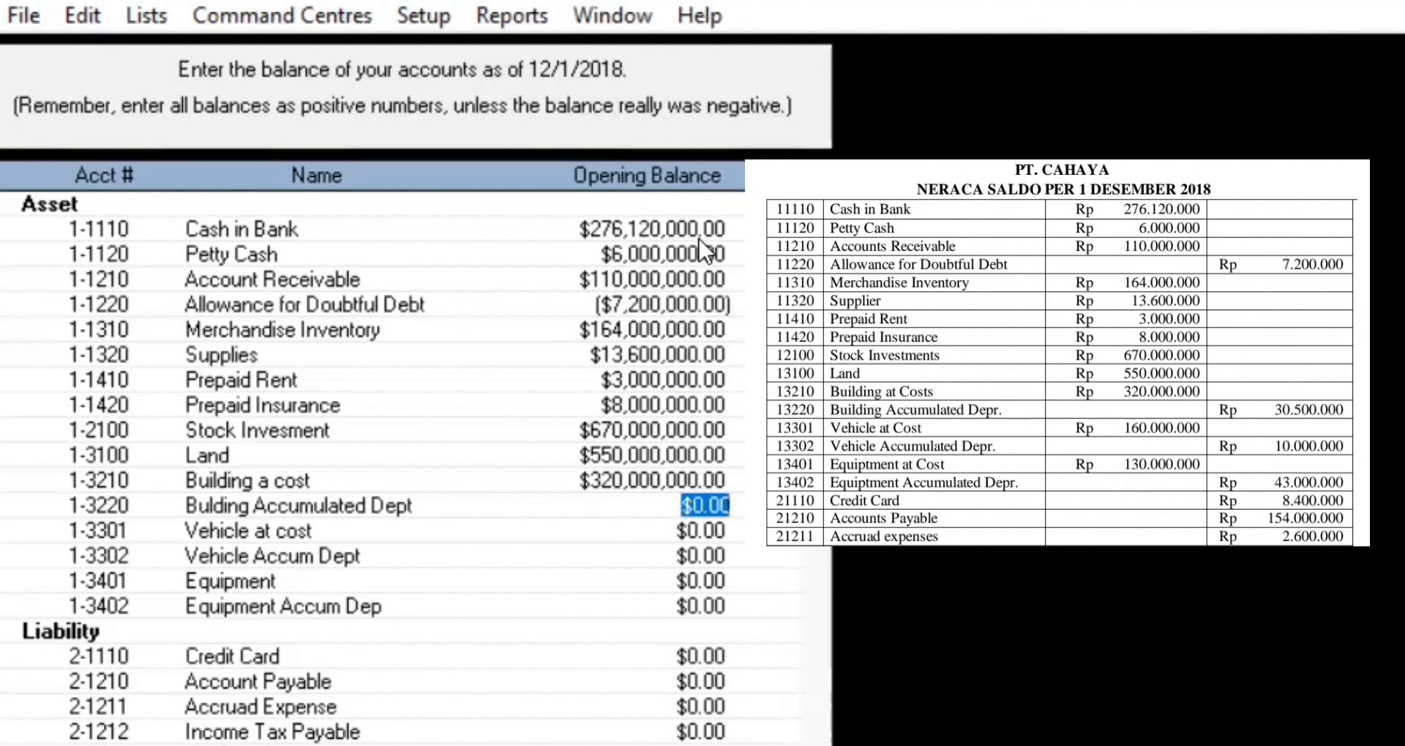
pyautogui.write('-30')
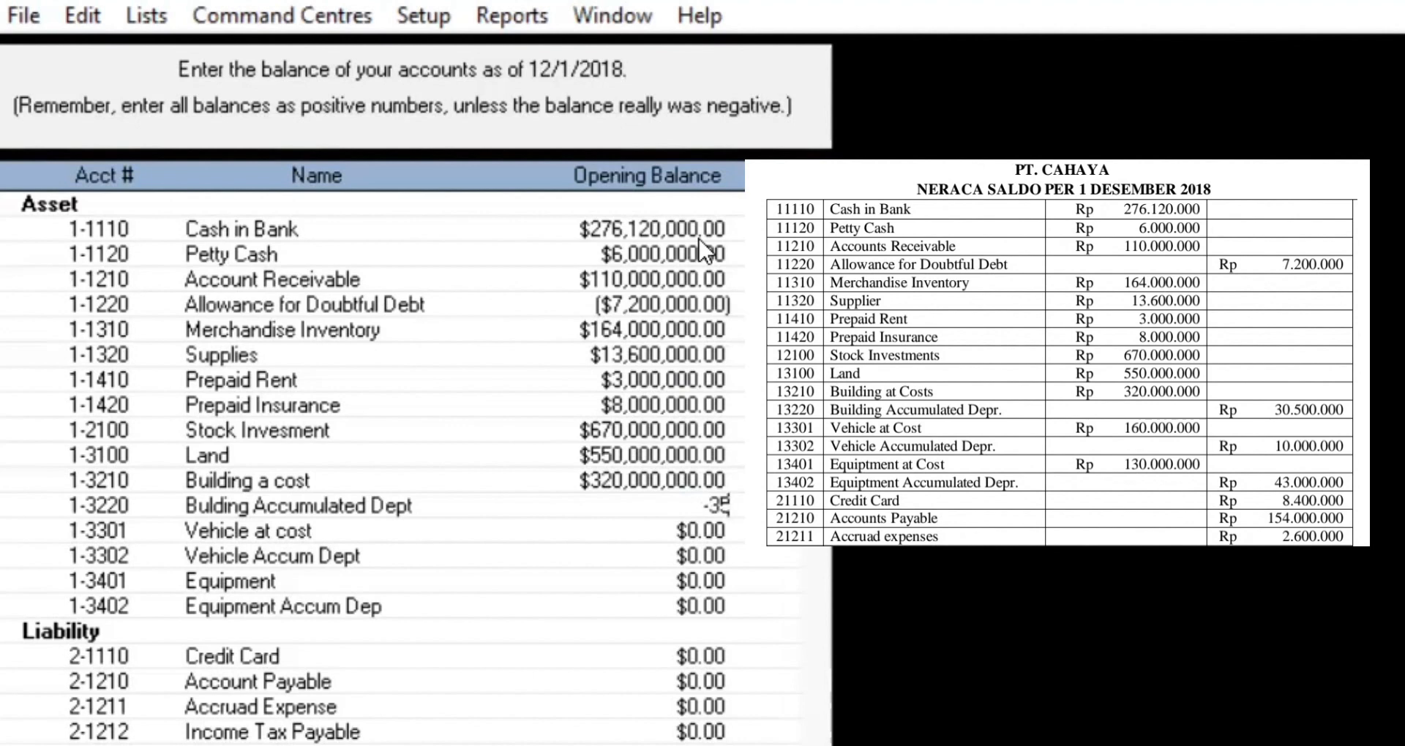
pyautogui.press('BackSpace')
pyautogui.press('BackSpace')
pyautogui.write('30,500,000')
pyautogui.press('Tab')
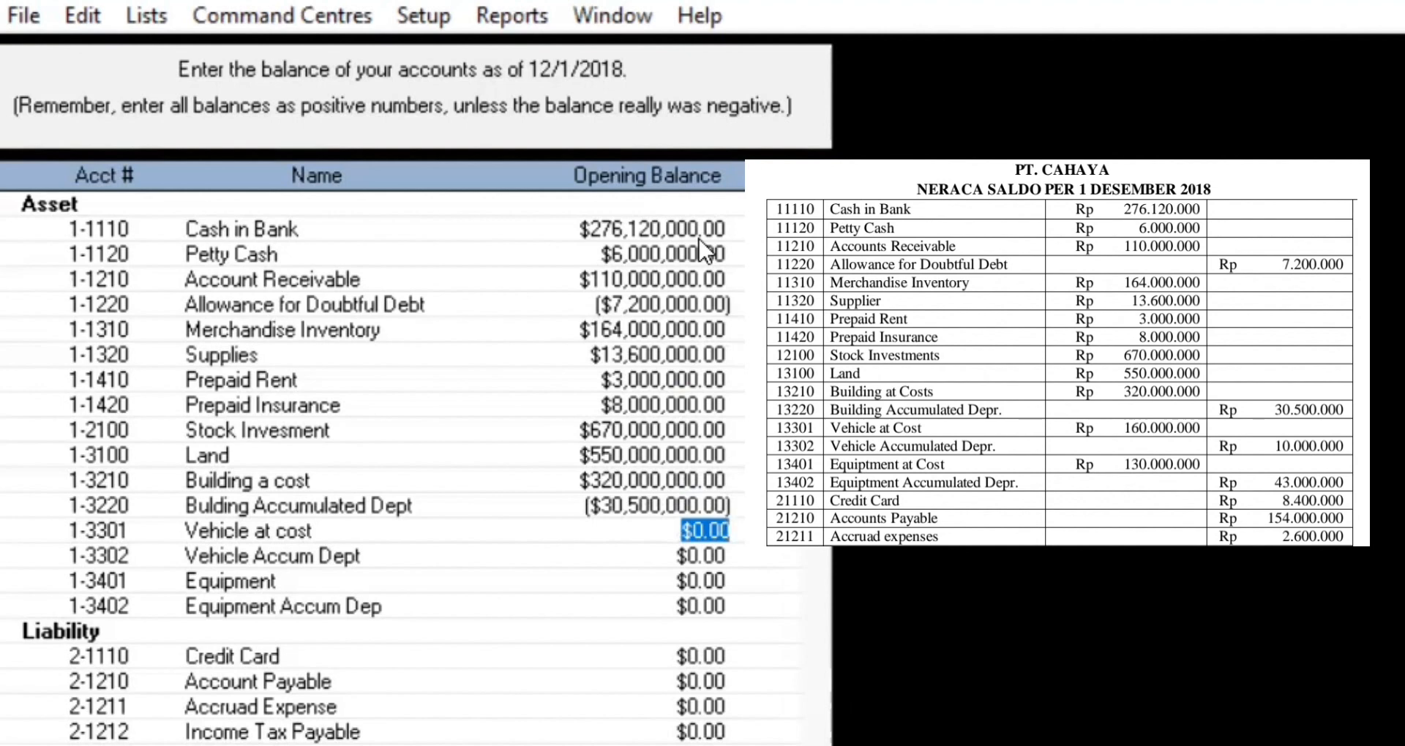
# Step: Enter Vehicle 160,000,000, Vehicle Accum Dept -10,000,000, Equipment 130,000,000 and Equipment Accum Dep -43,000,000
pyautogui.write('160,000,')
pyautogui.write('000000')
pyautogui.press('Tab')
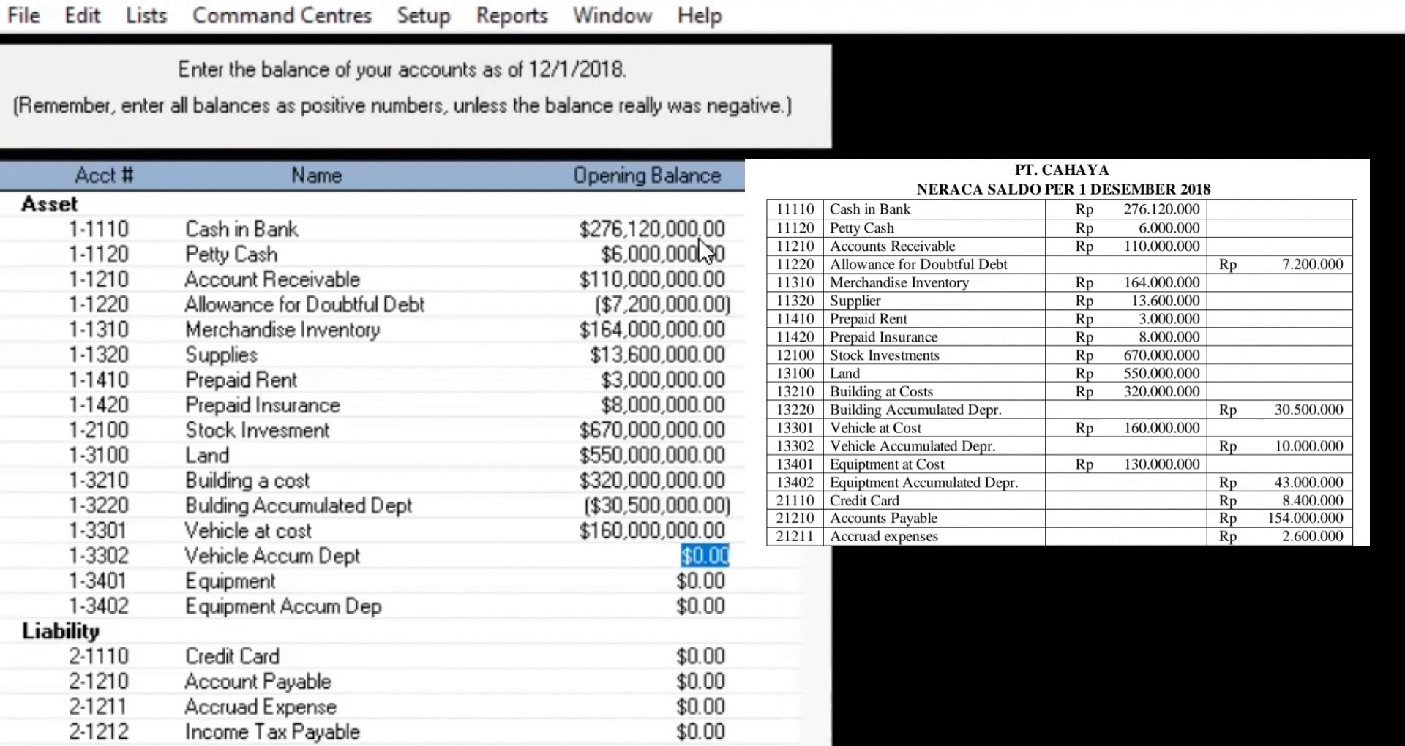
pyautogui.write('-10000000')
pyautogui.press('Tab')
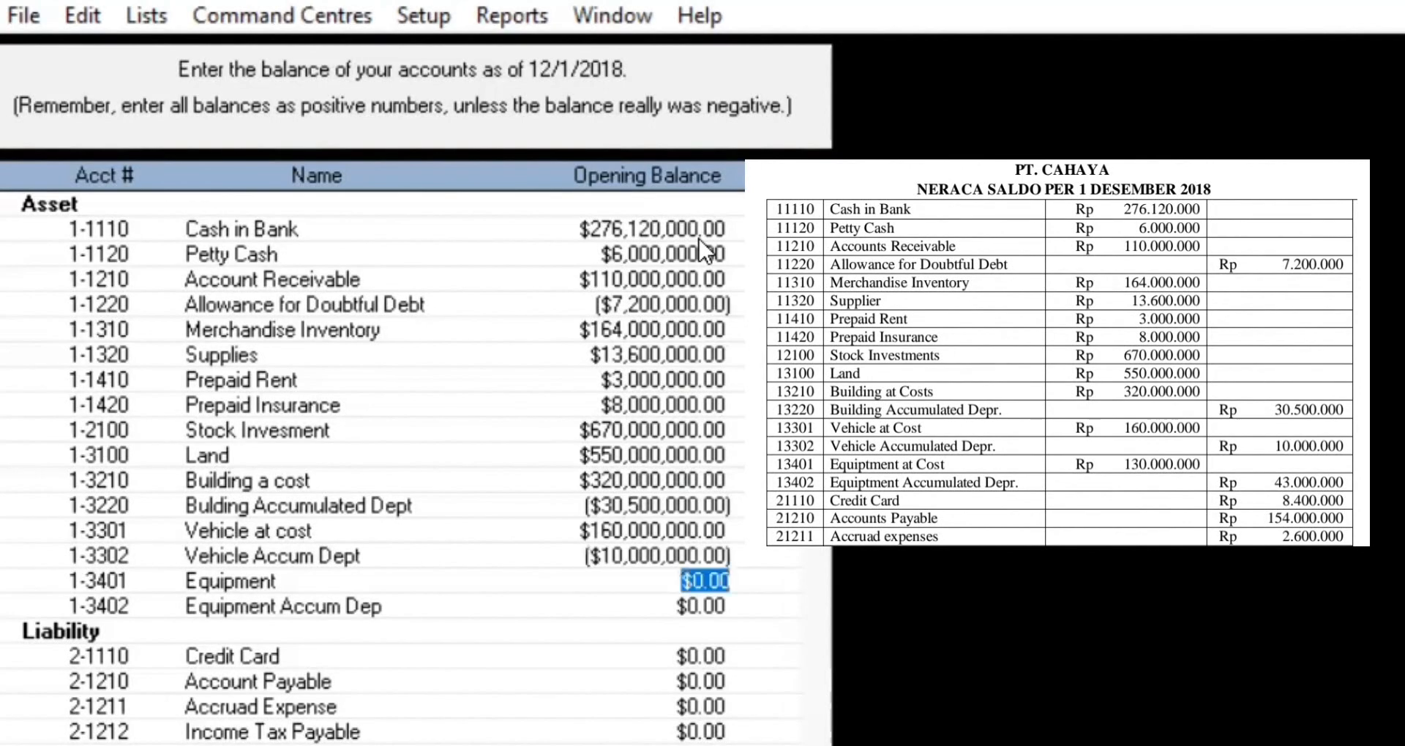
pyautogui.write('130,')
pyautogui.write('000,000')
pyautogui.press('Tab')
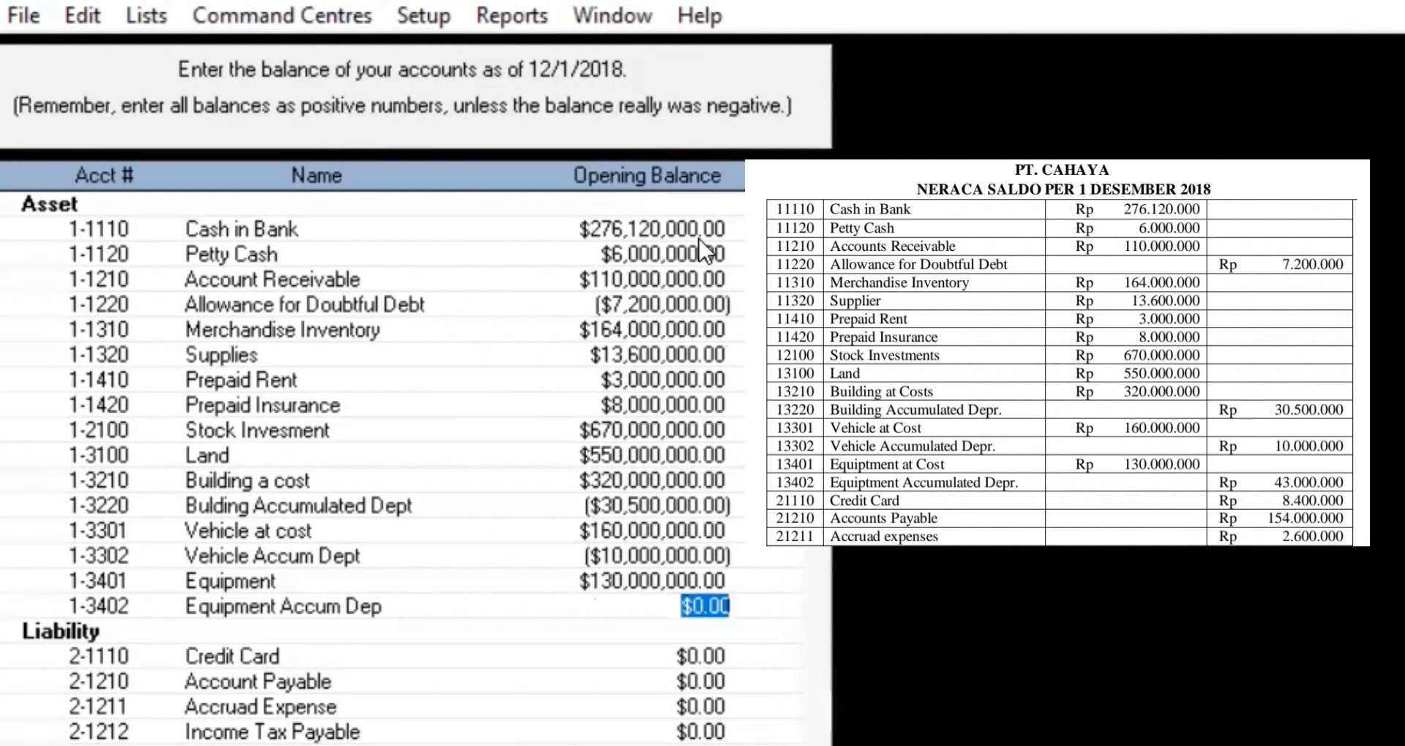
pyautogui.write('-4')
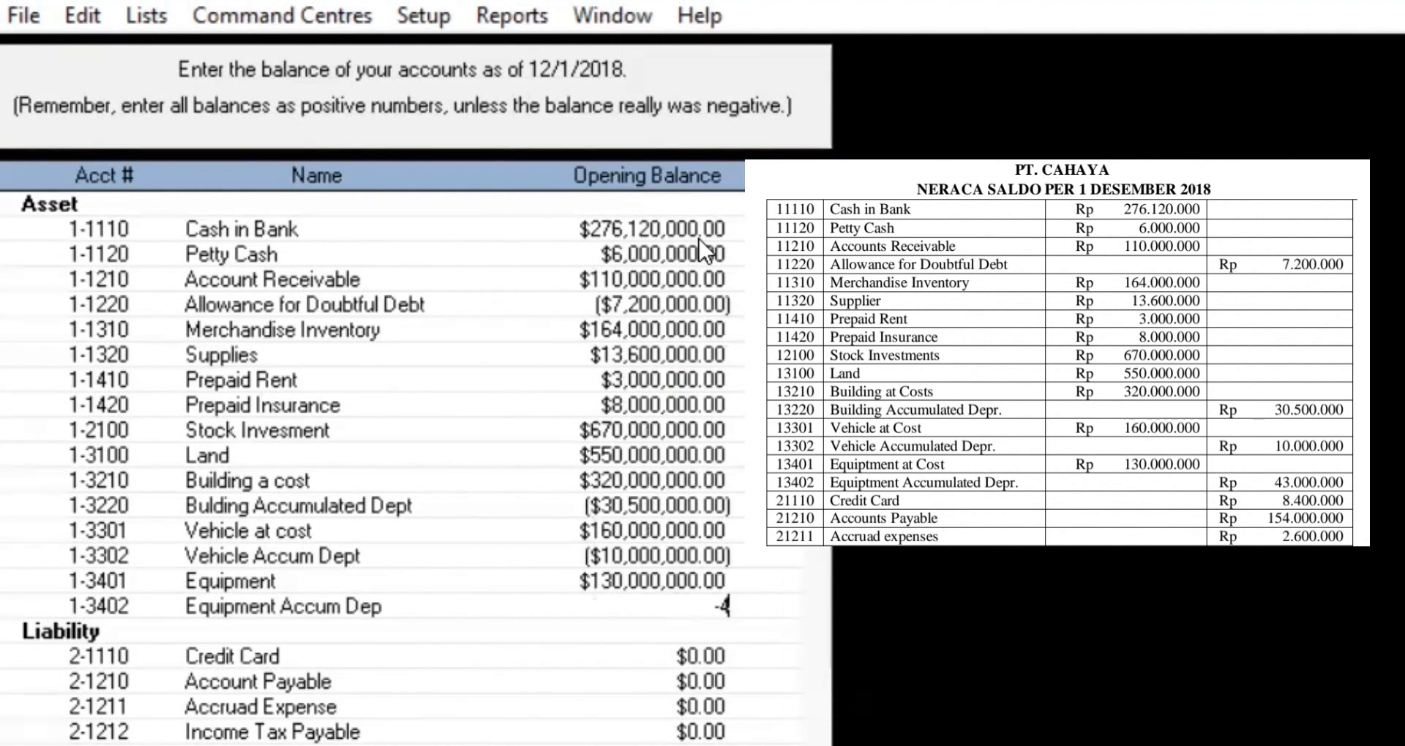
pyautogui.write('3000000')
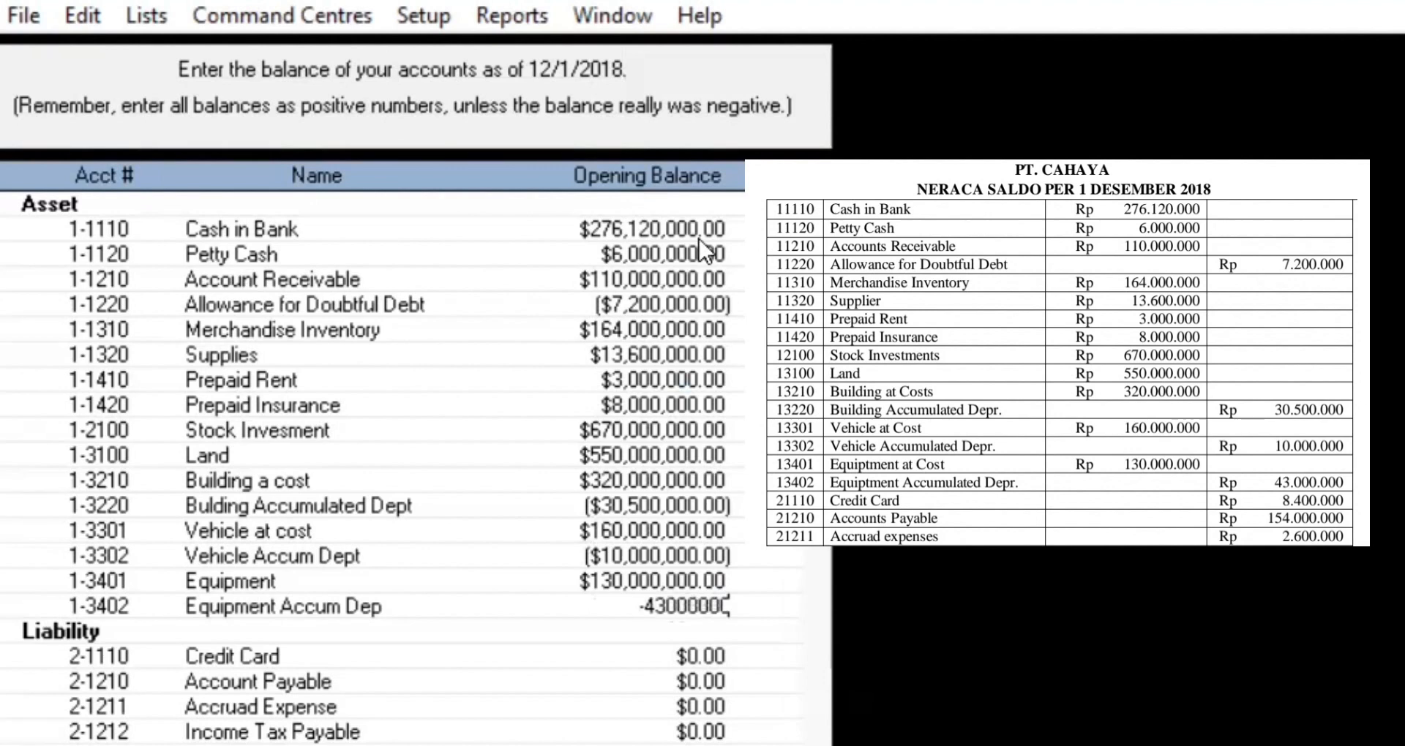
pyautogui.press('Tab')
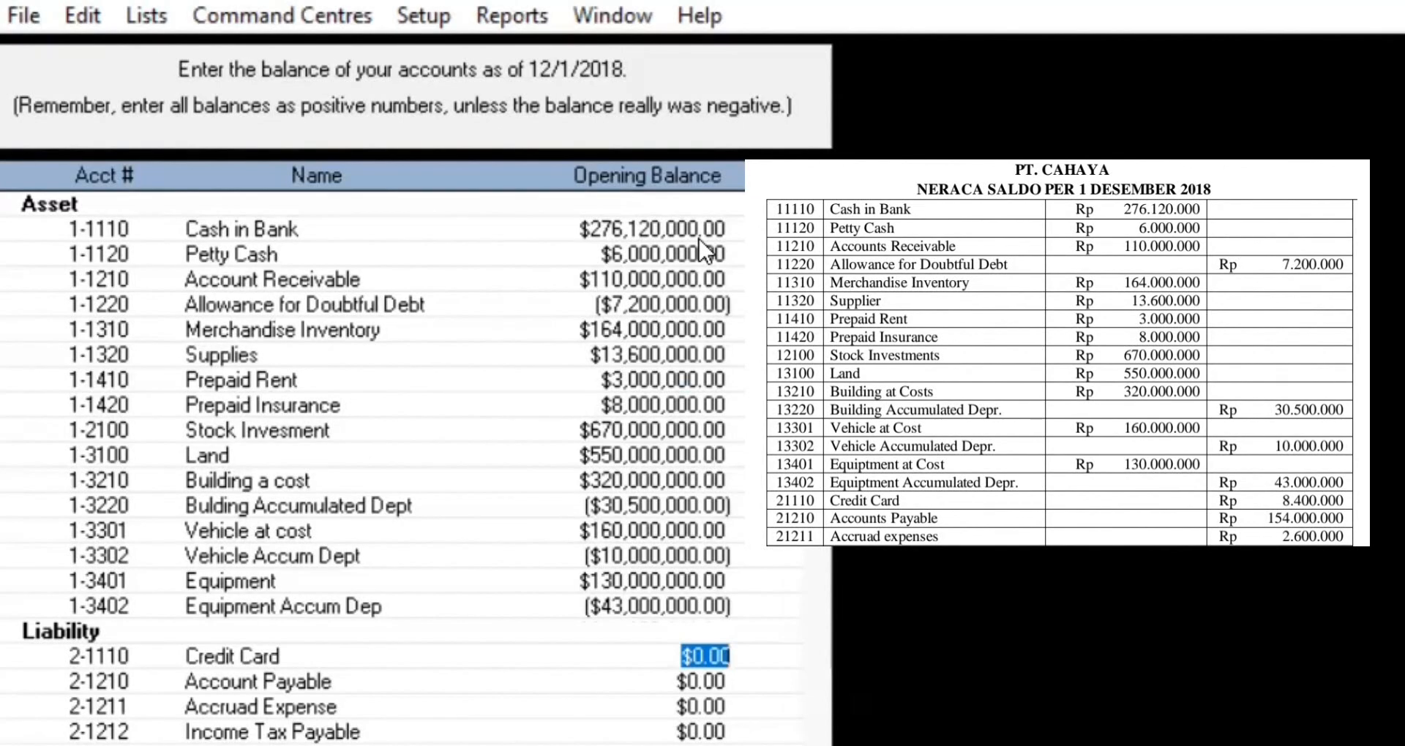
# Step: Enter Credit Card 8,400,000, Account Payable 154,000,000 and Accruad Expense 2,600,000, leaving Income Tax Payable at zero
pyautogui.write('8,400,0')
pyautogui.write('0000')
pyautogui.press('Tab')
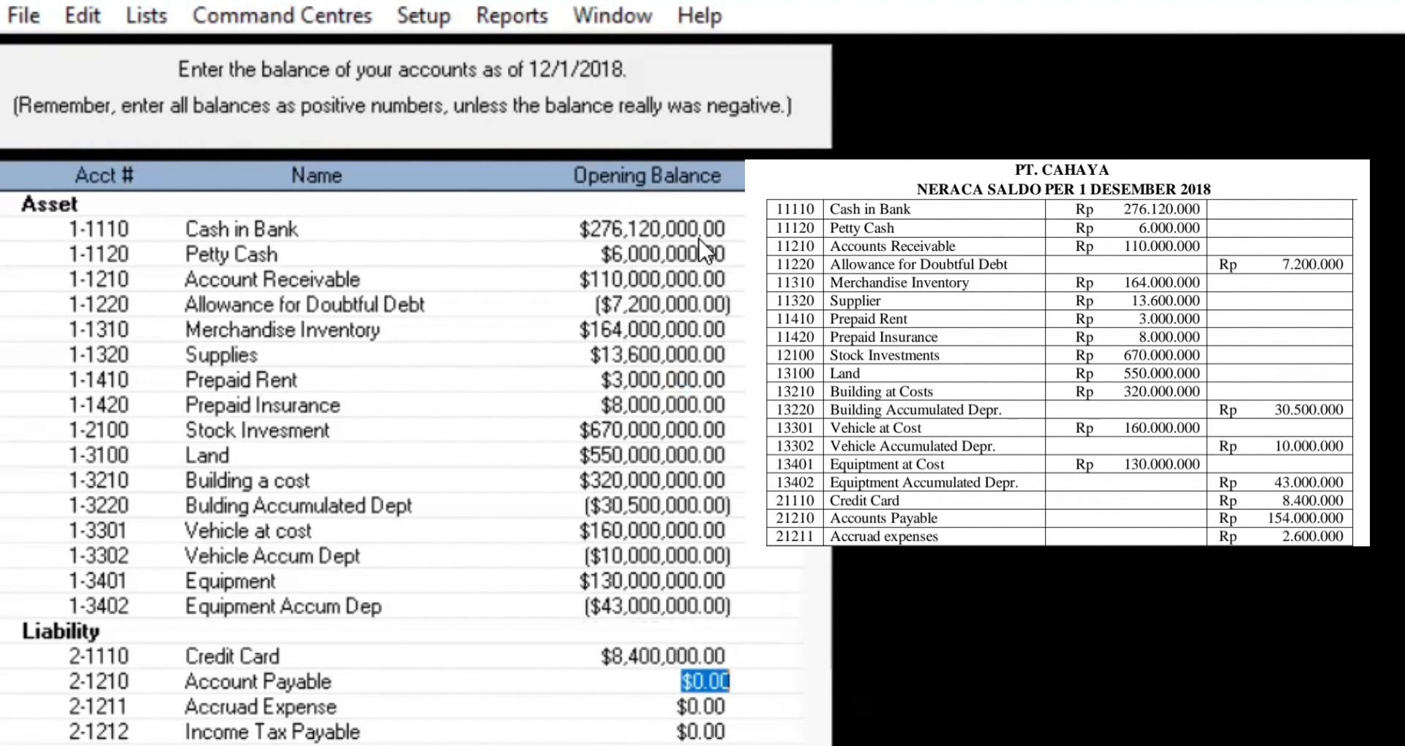
pyautogui.write('15')
pyautogui.write('4,000,00')
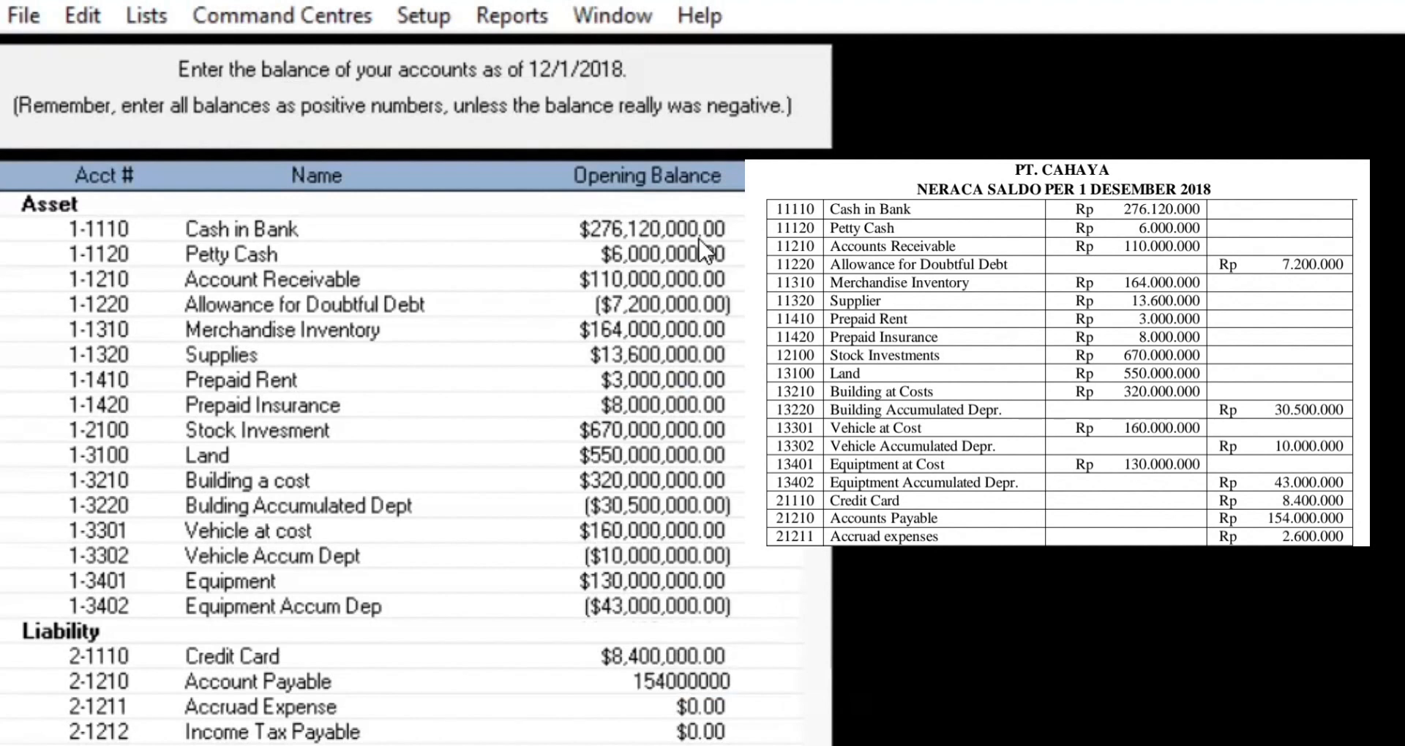
pyautogui.write('0')
pyautogui.press('Tab')
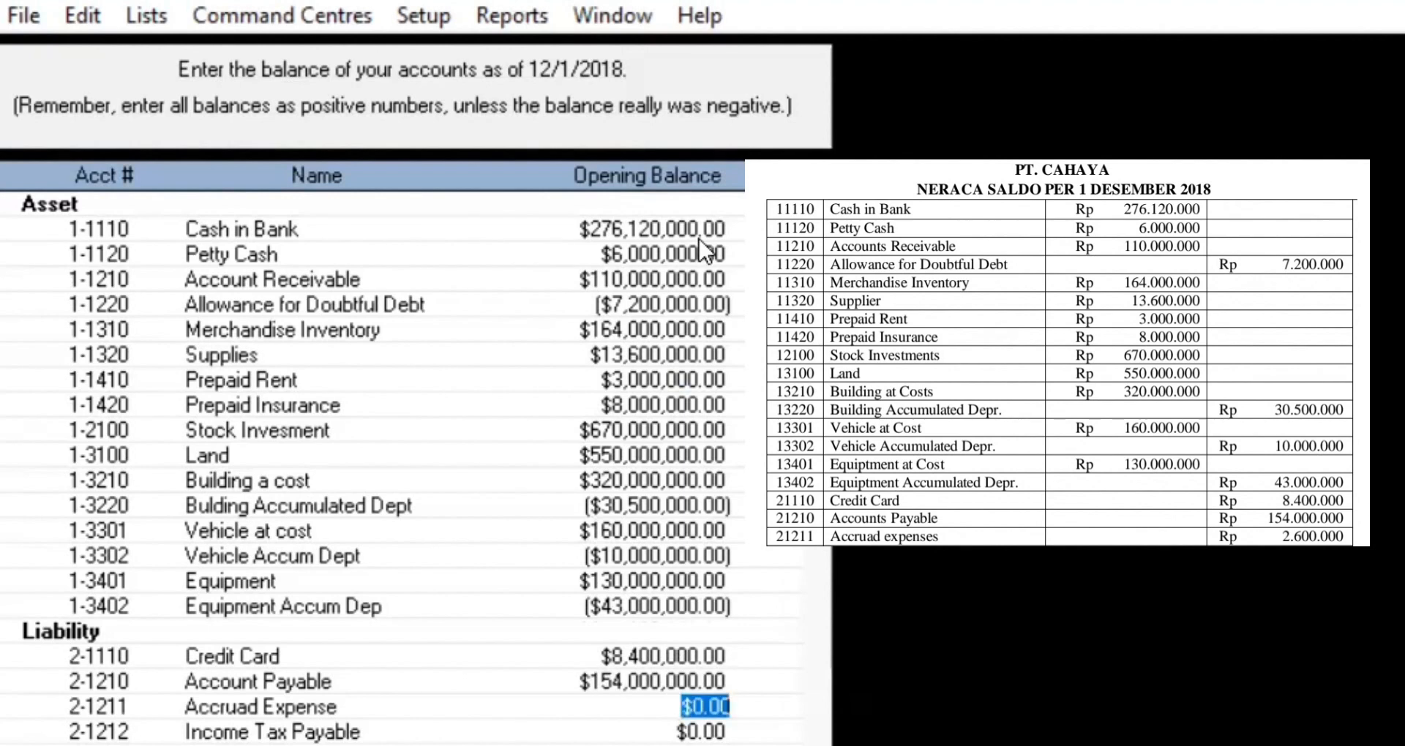
pyautogui.write('2600000')
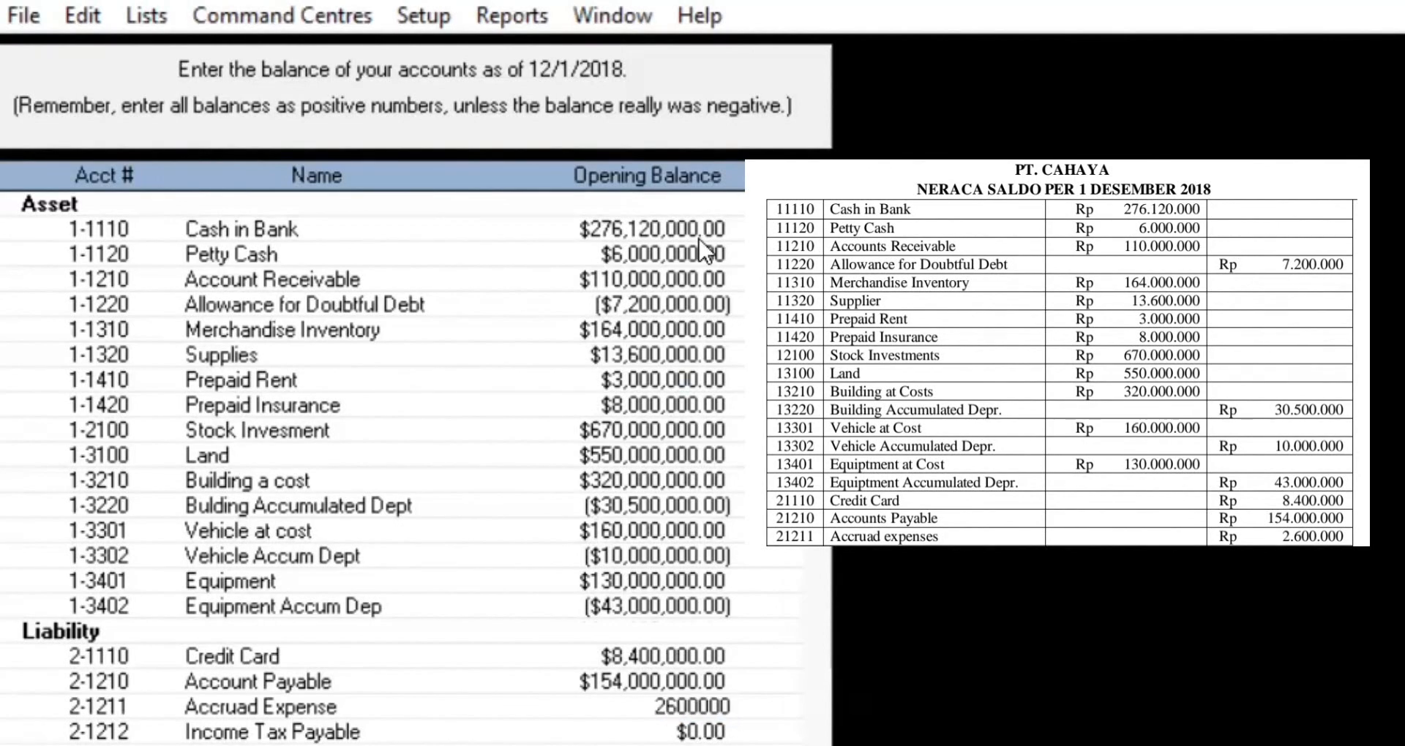
pyautogui.press('Tab')
pyautogui.press('Tab')
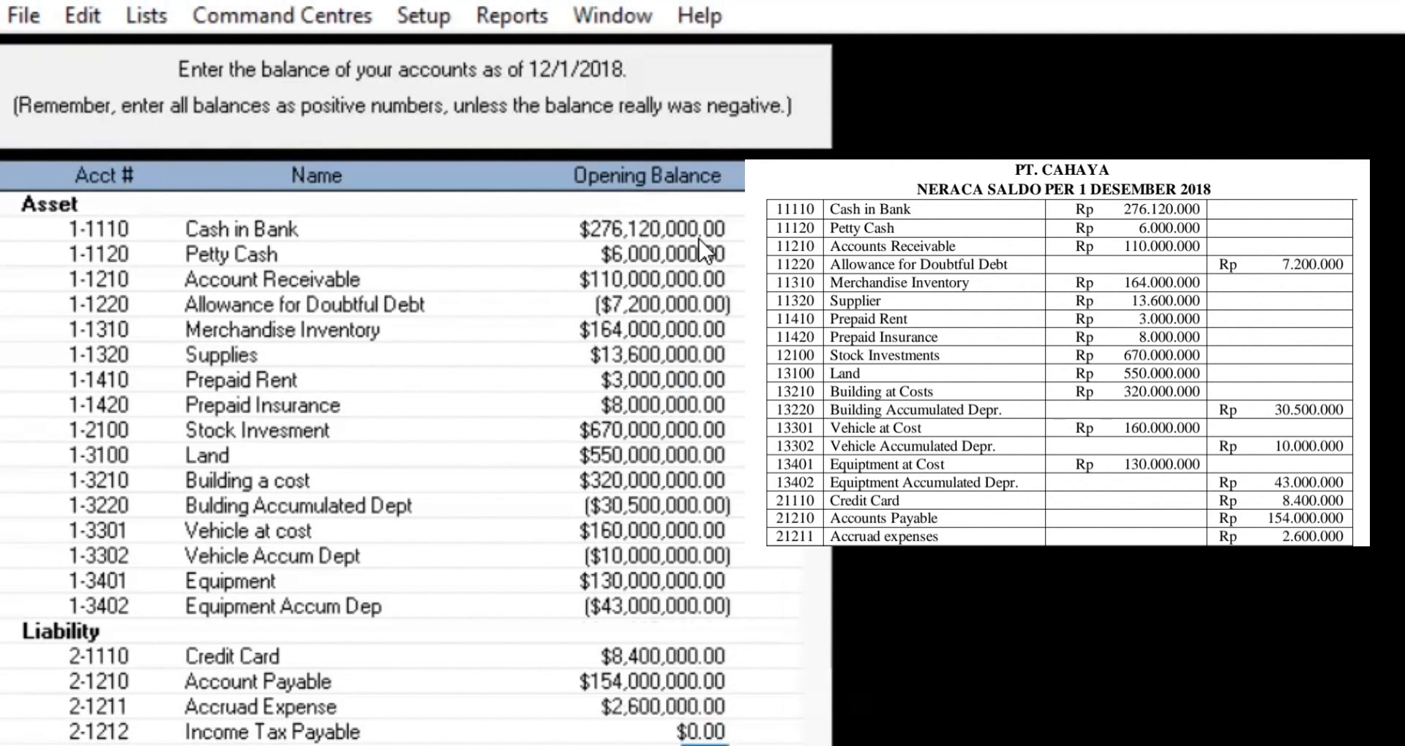
pyautogui.press('Tab')
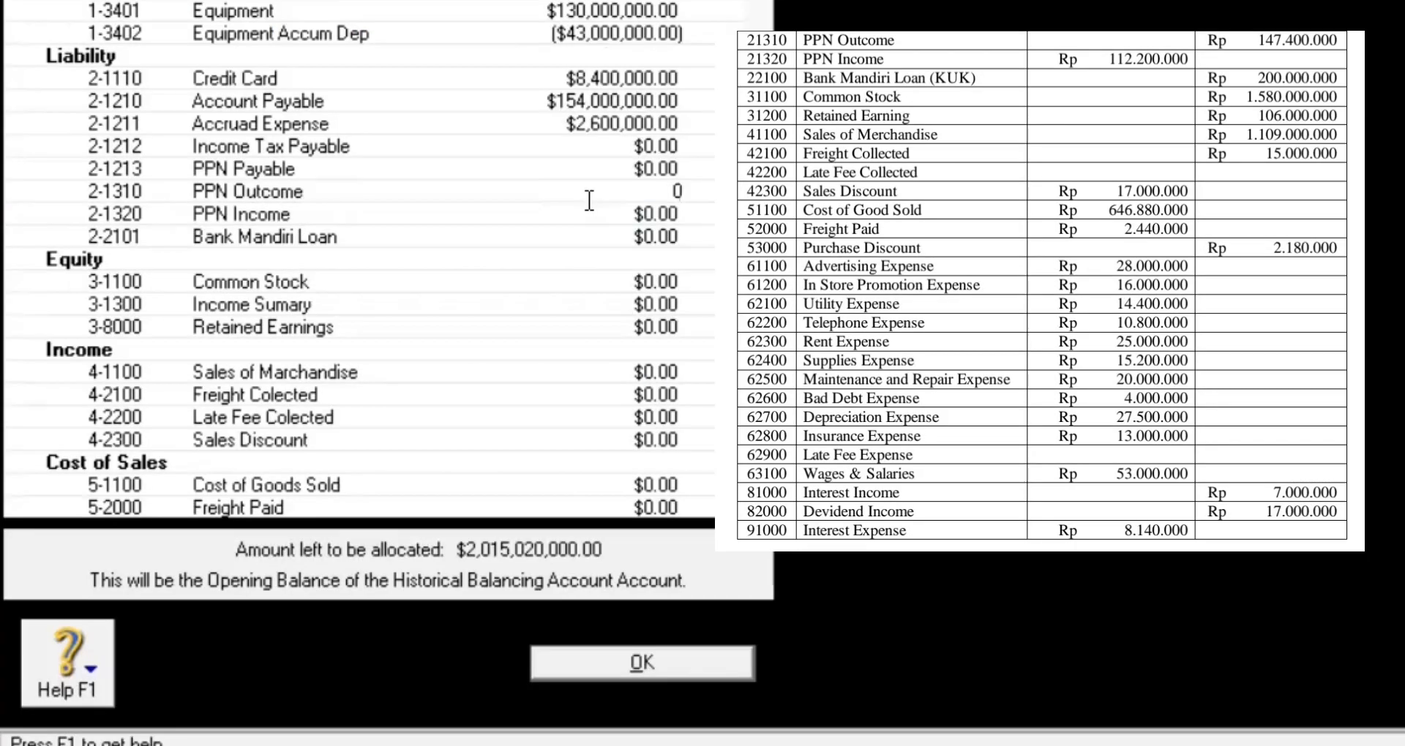
# Step: Enter PPN Outcome 147,400,000 and PPN Income -112,200,000
pyautogui.press('Tab')
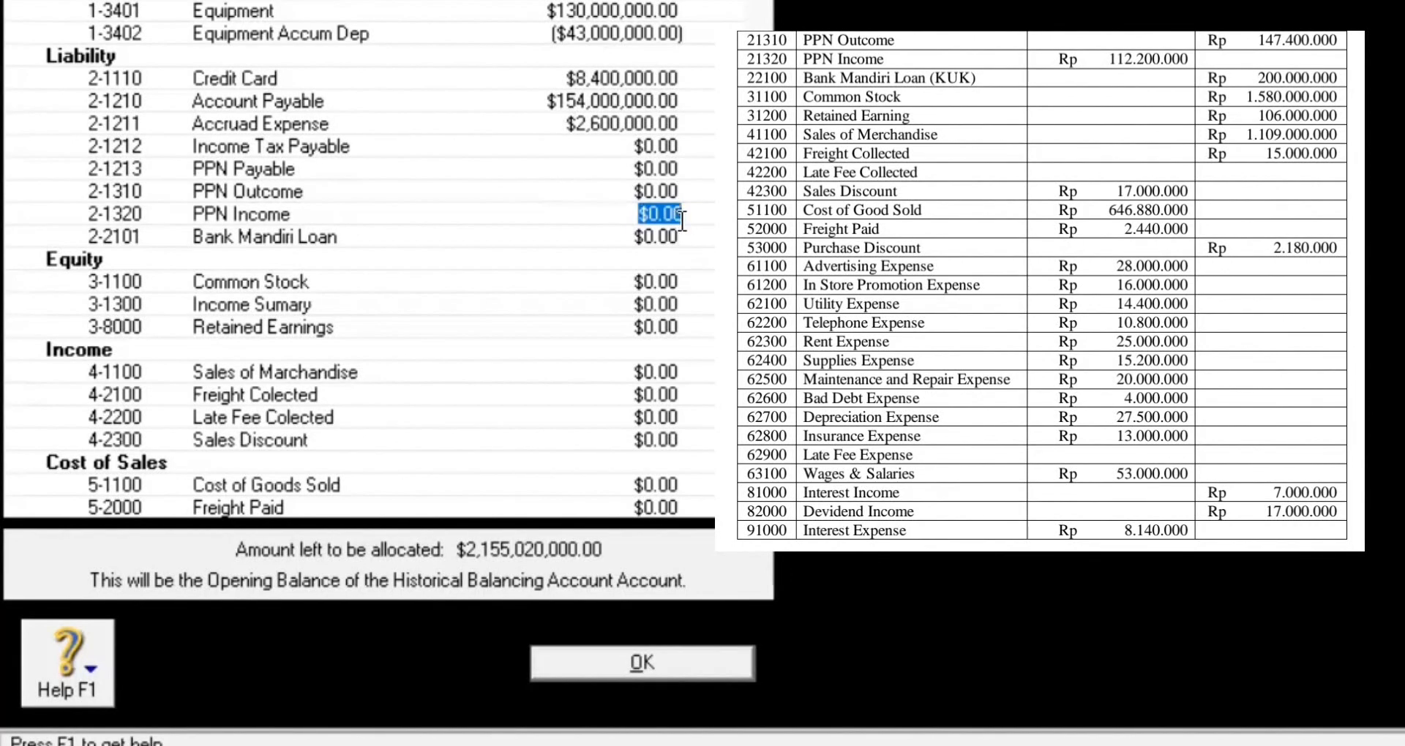
pyautogui.click(672, 192)
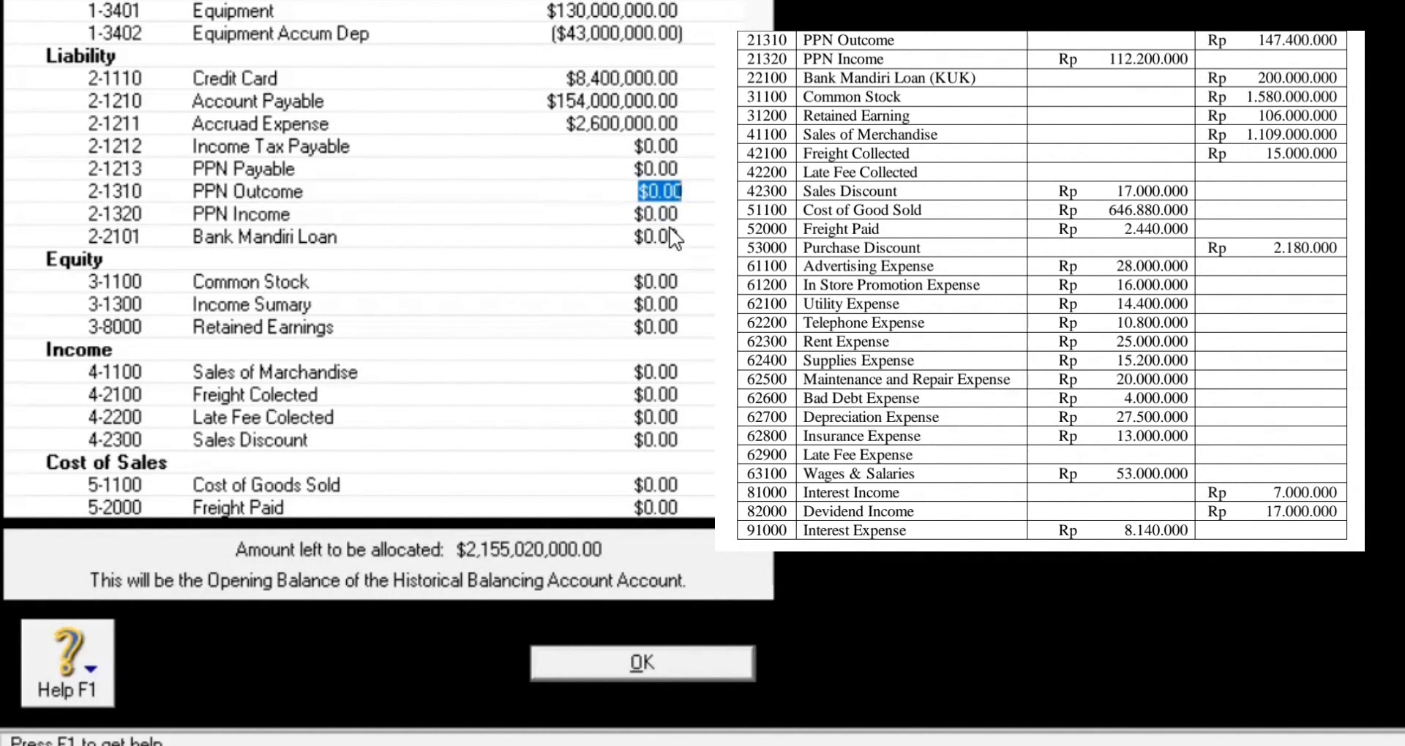
pyautogui.write('1')
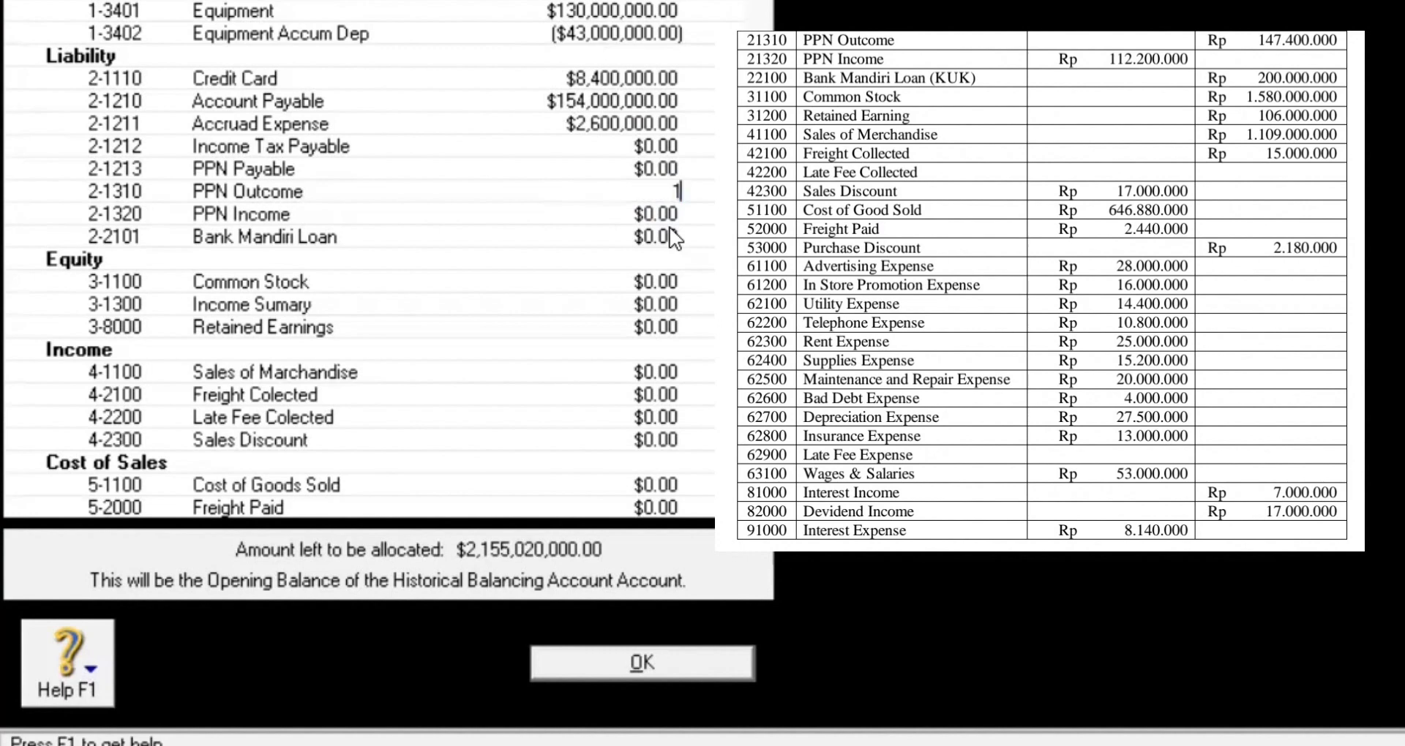
pyautogui.write('47,4')
pyautogui.write('00,000')
pyautogui.press('Tab')
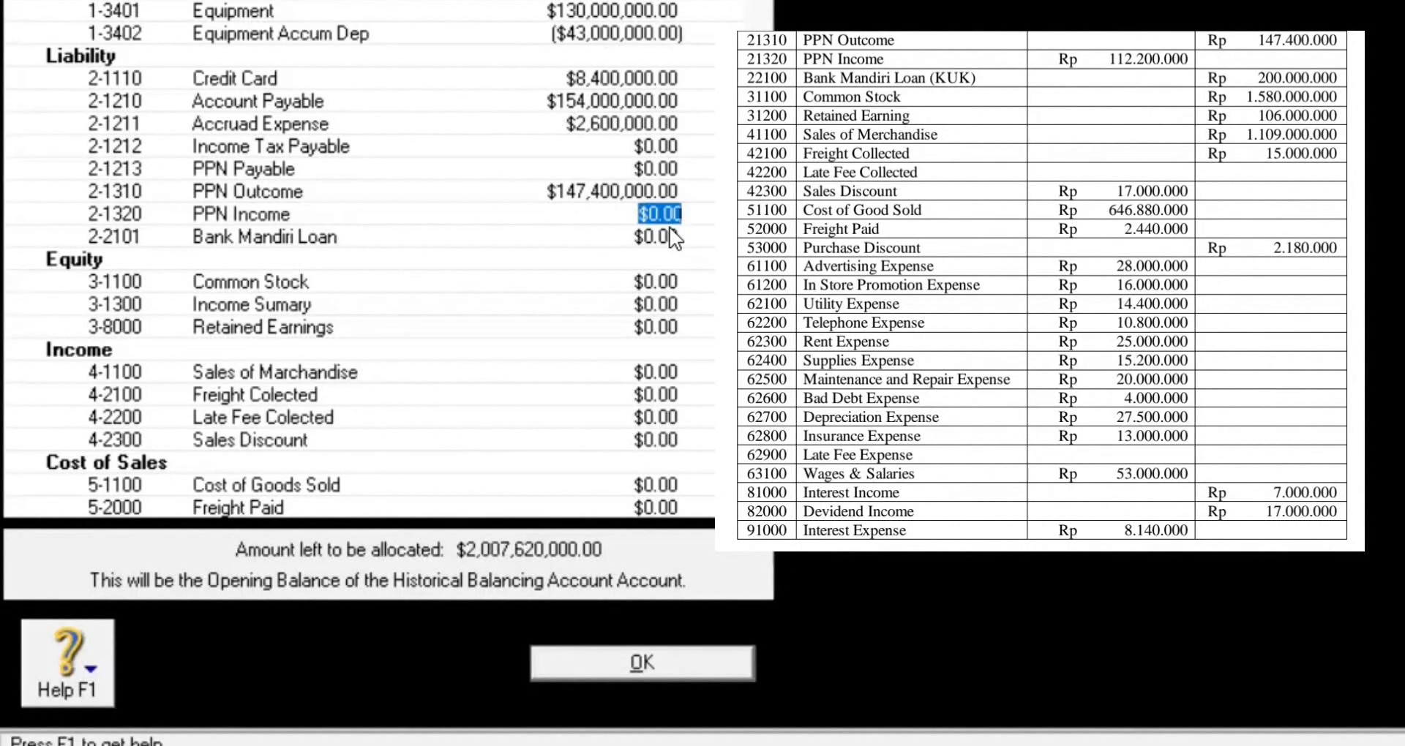
pyautogui.press('BackSpace')
pyautogui.write('-112200000')
pyautogui.press('Tab')
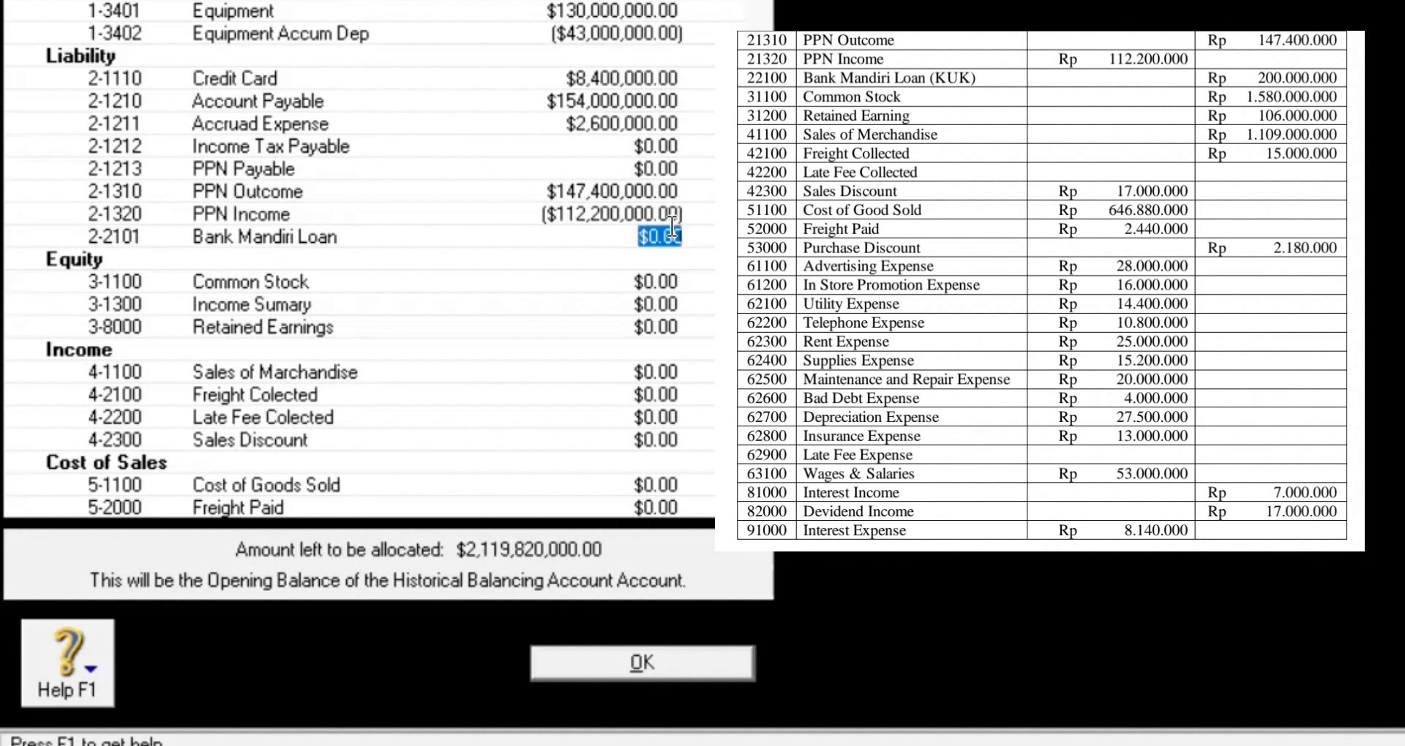
# Step: Enter Bank Mandiri Loan 200,000,000, Common Stock 1,580,000,000 and Retained Earnings 106,000,000, skipping Income Sumary
pyautogui.write('200,00')
pyautogui.write('0,000')
pyautogui.press('Tab')
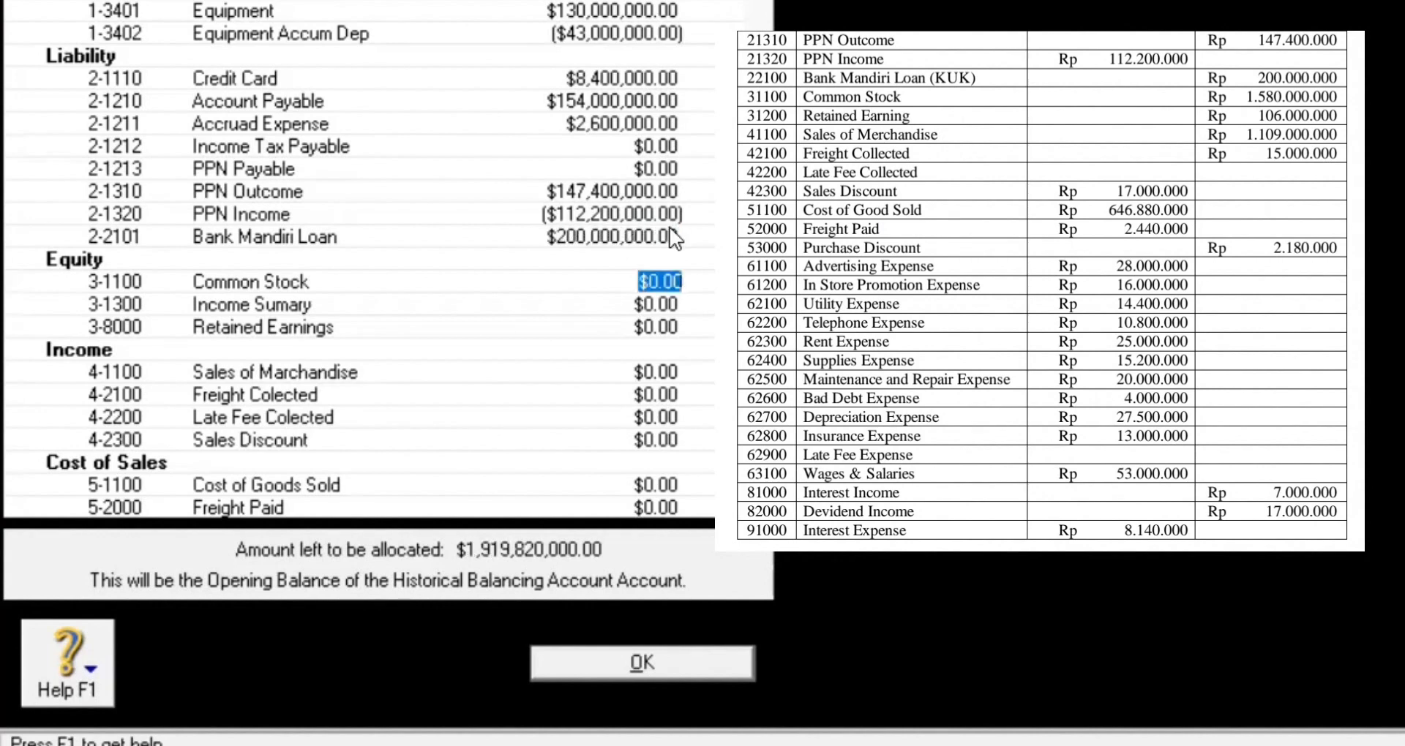
pyautogui.write('1580')
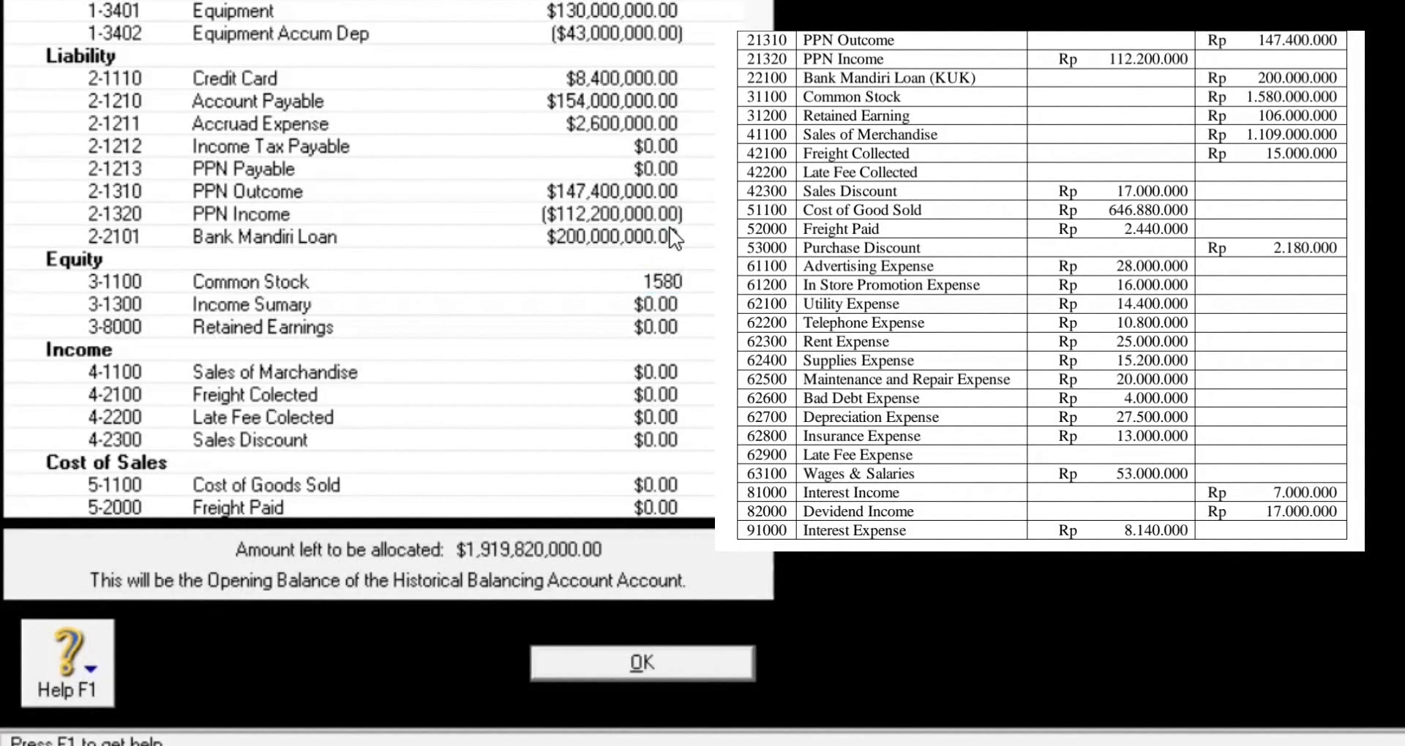
pyautogui.write('000000')
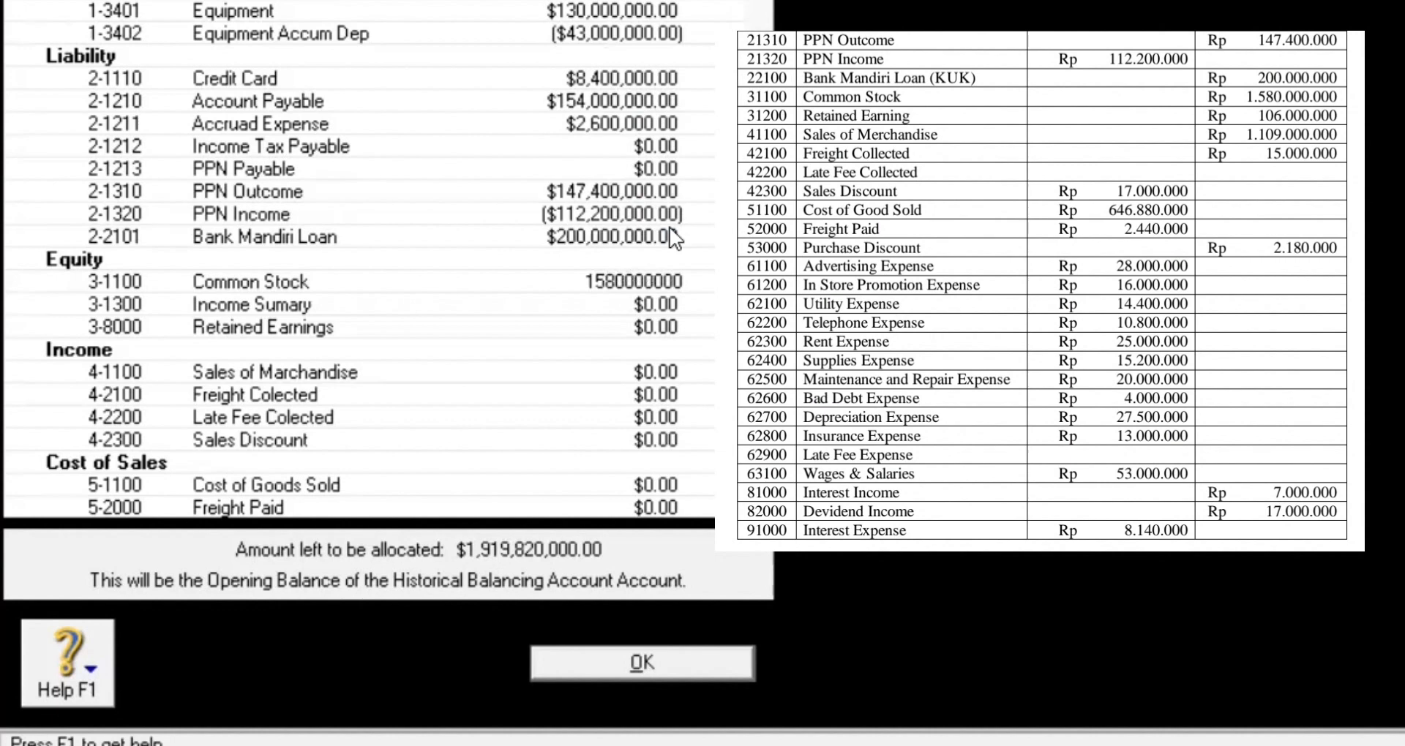
pyautogui.press('Tab')
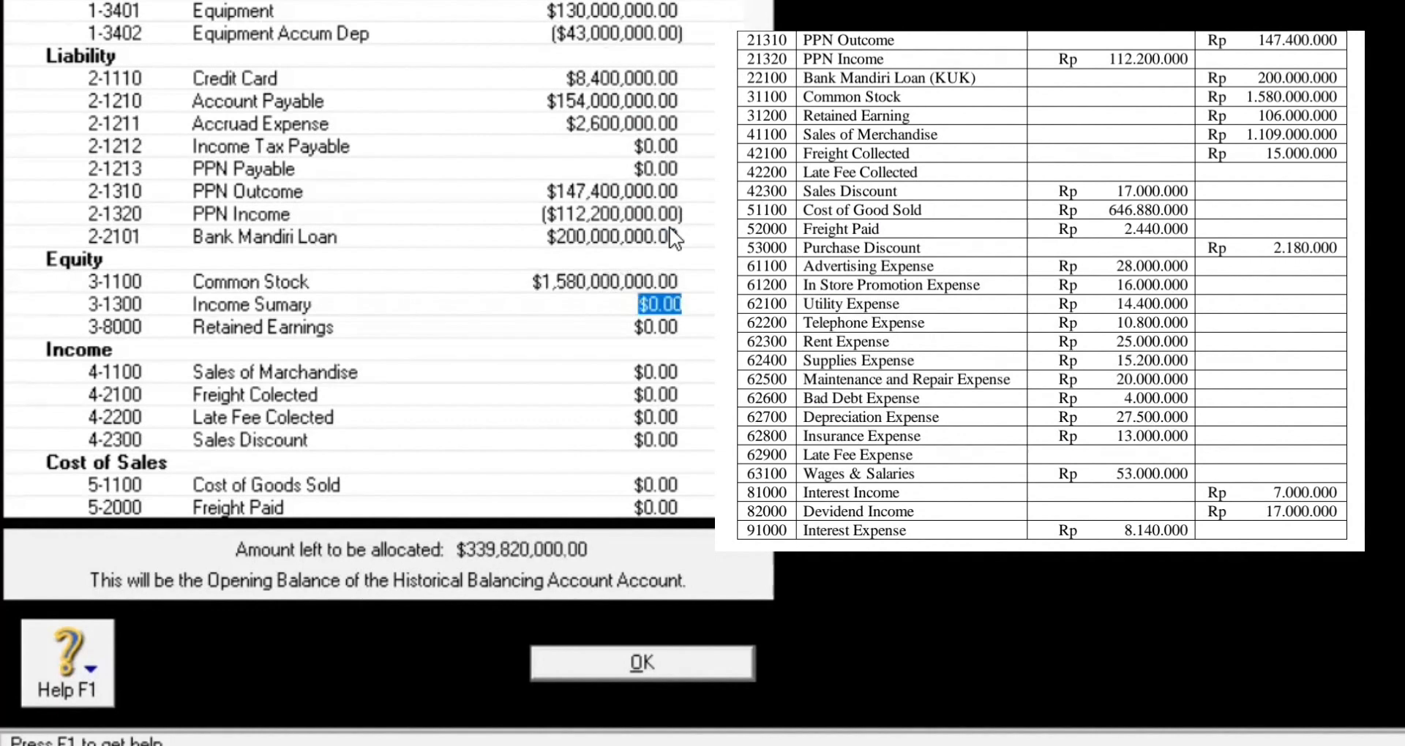
pyautogui.press('Tab')
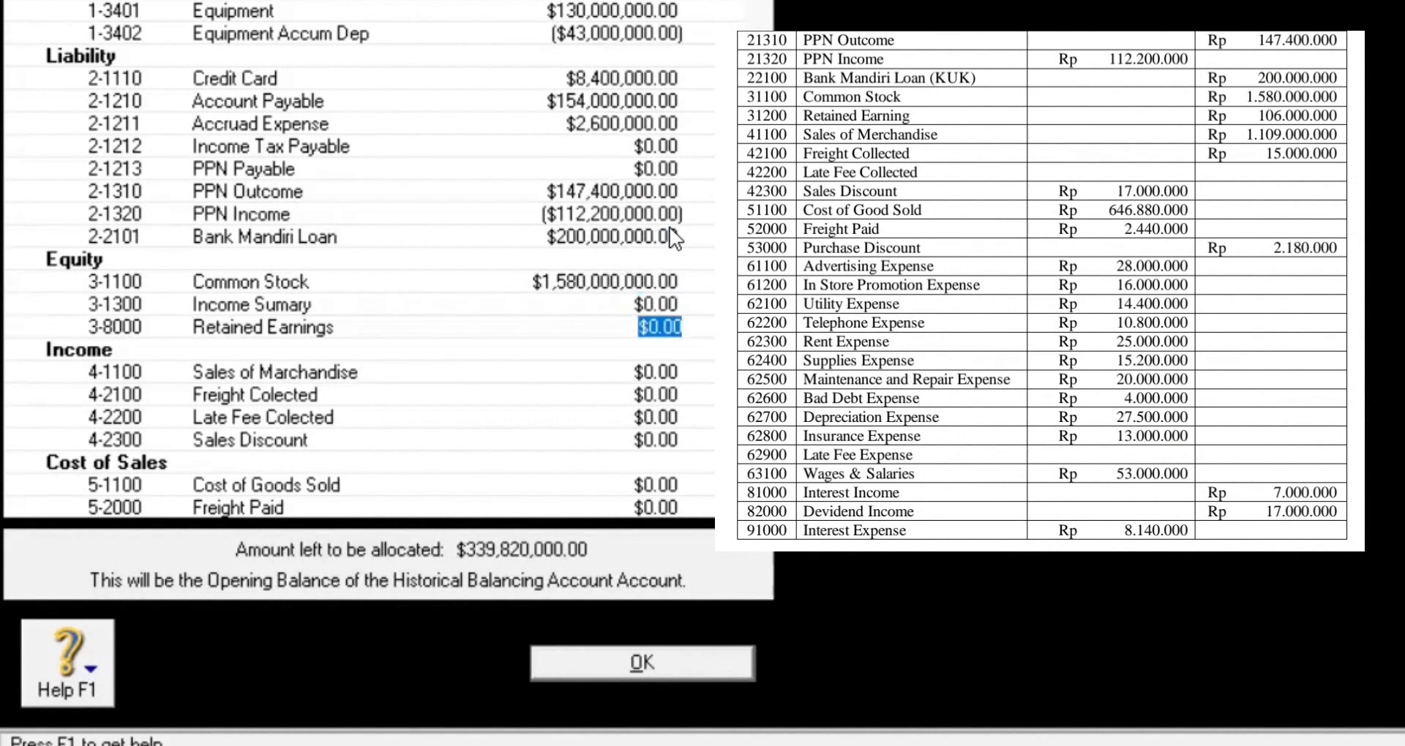
pyautogui.write('1')
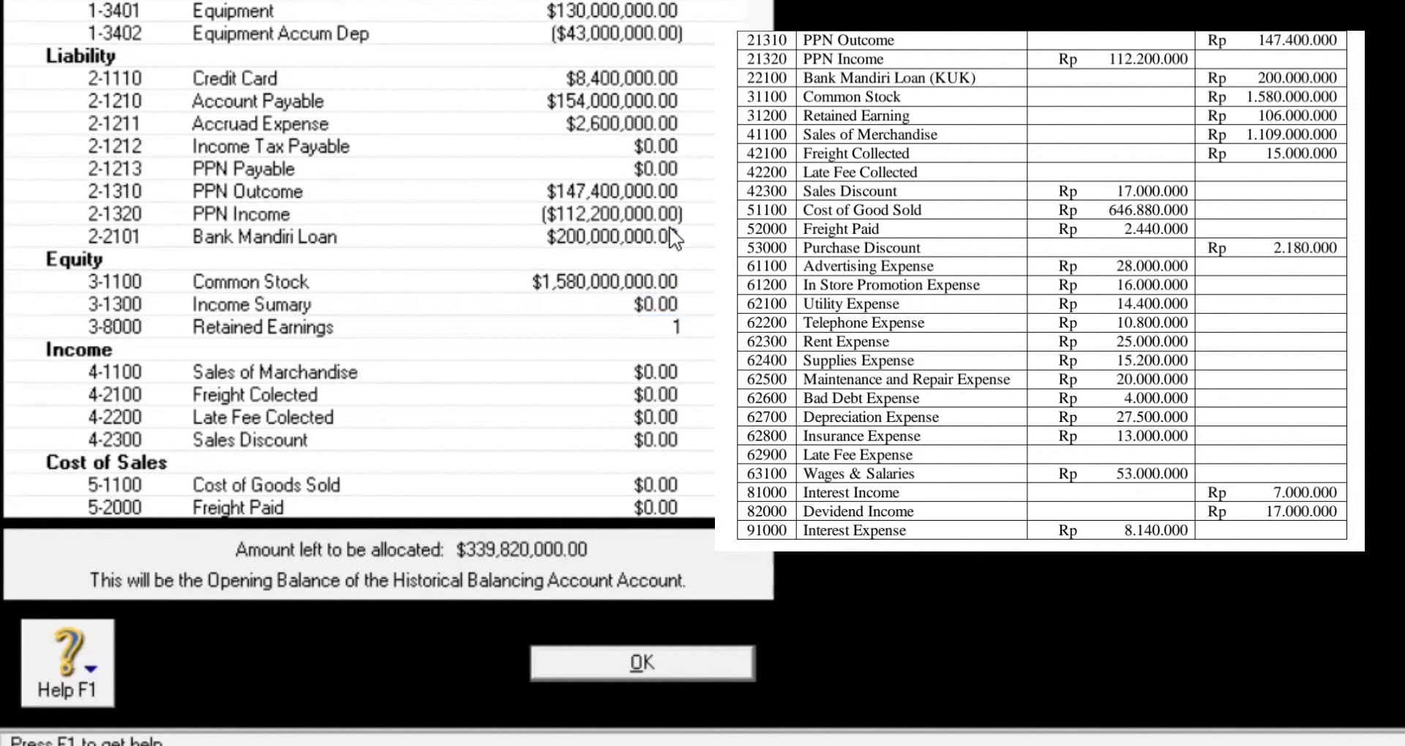
pyautogui.write('06,000,00000')
pyautogui.press('Tab')
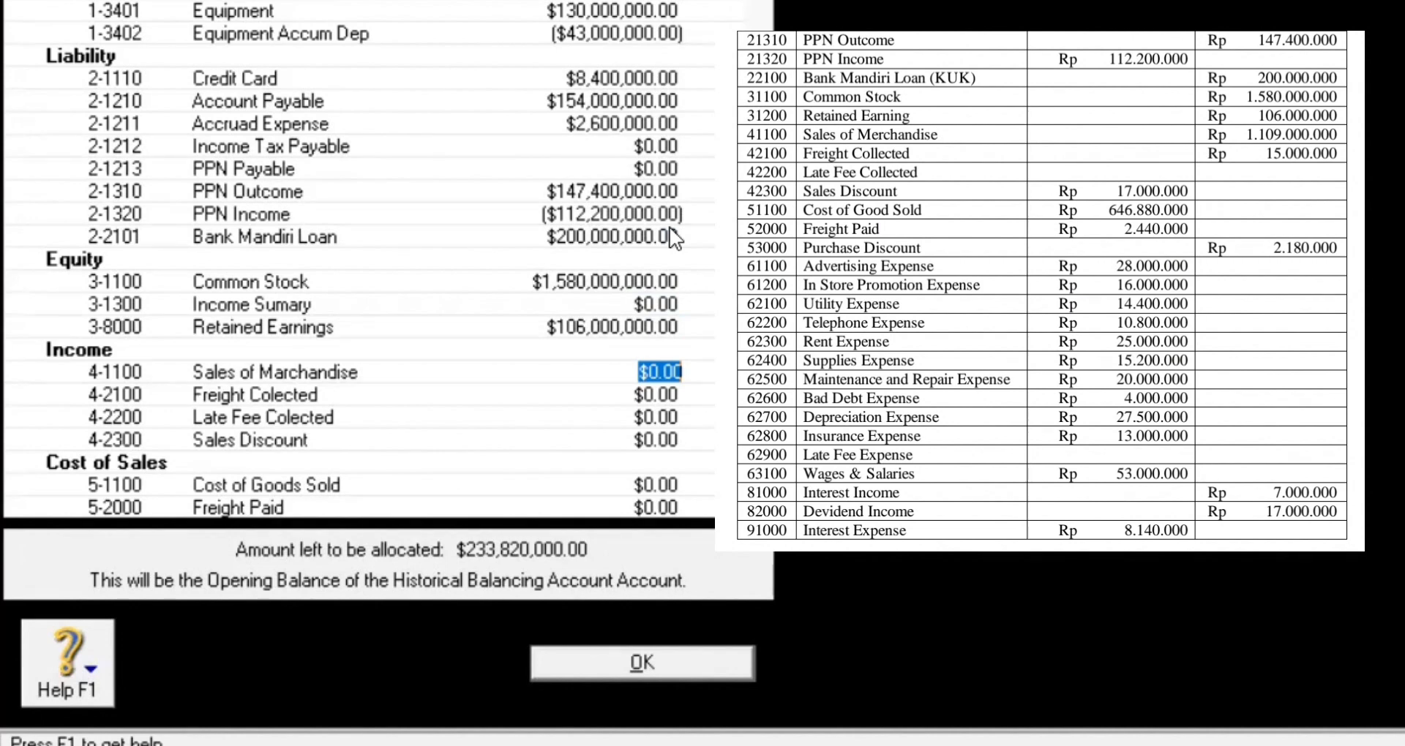
# Step: Enter Sales of Marchandise 1,109,000,000, Freight Colected 15,000,000 and Sales Discount -17,000,000, leaving Late Fee at zero
pyautogui.write('1109000000')
pyautogui.press('Tab')
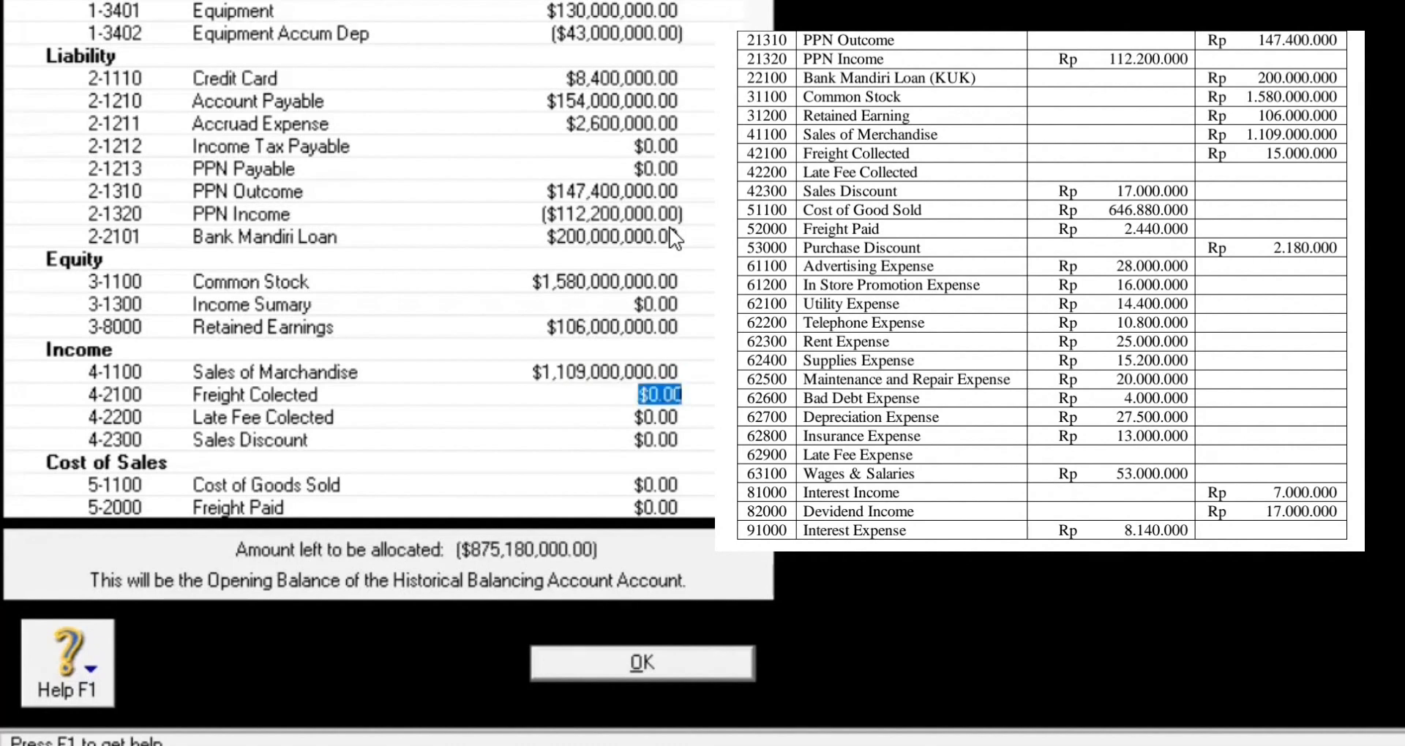
pyautogui.write('15000000')
pyautogui.press('Tab')
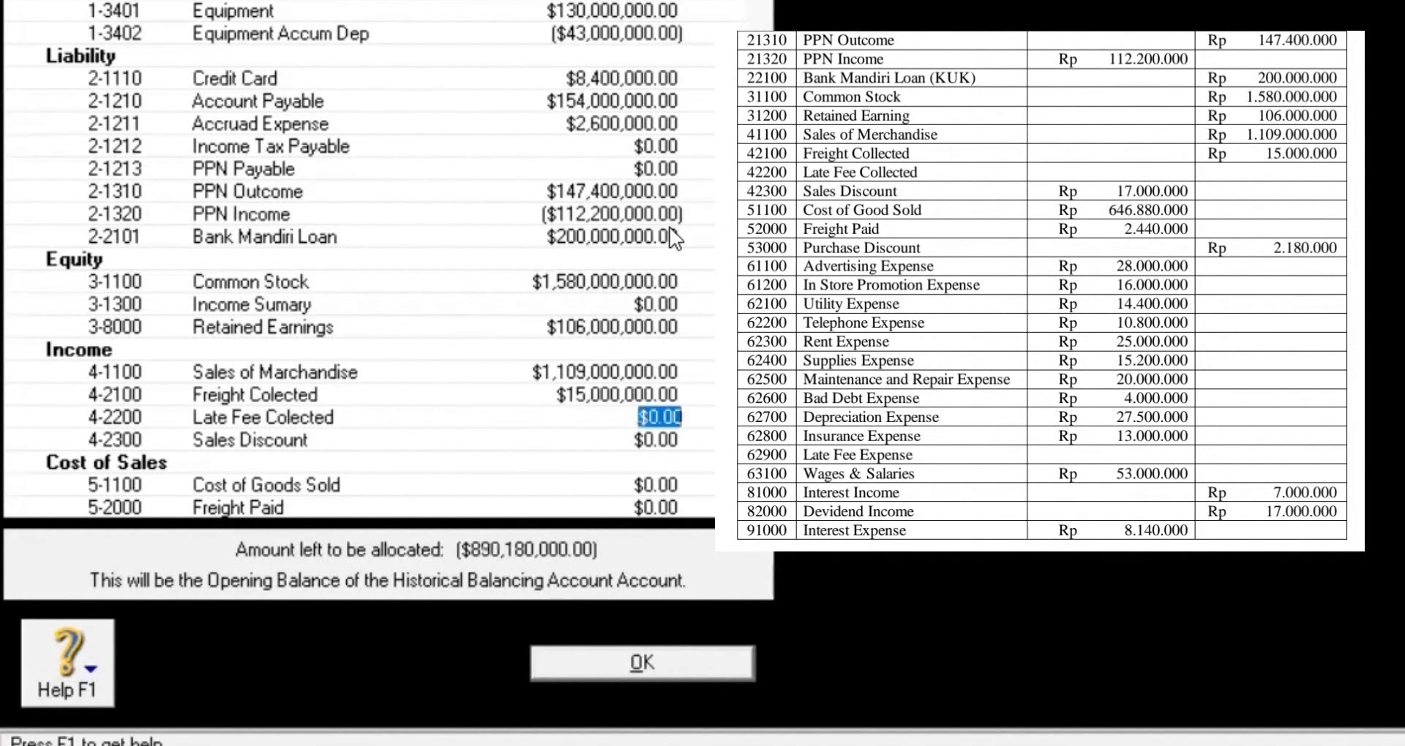
pyautogui.press('Tab')
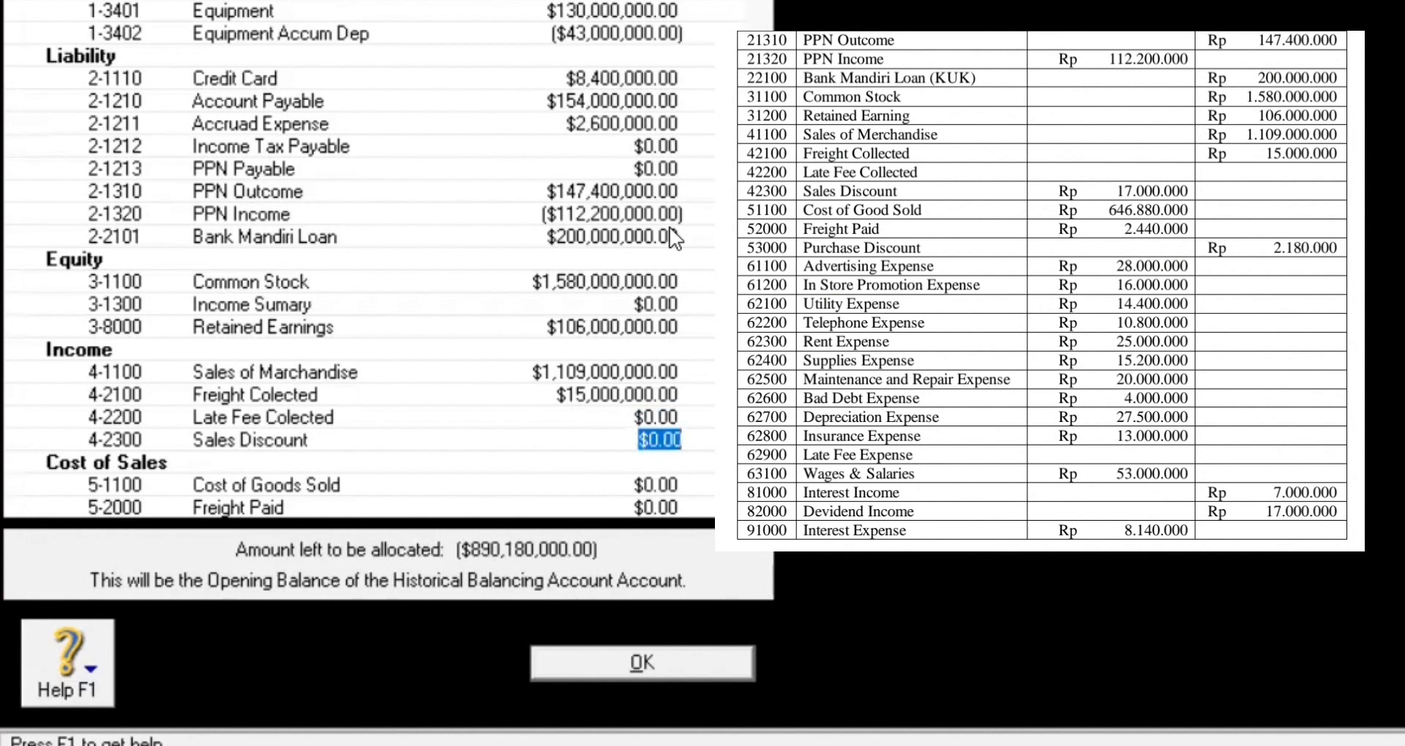
pyautogui.write('-17000')
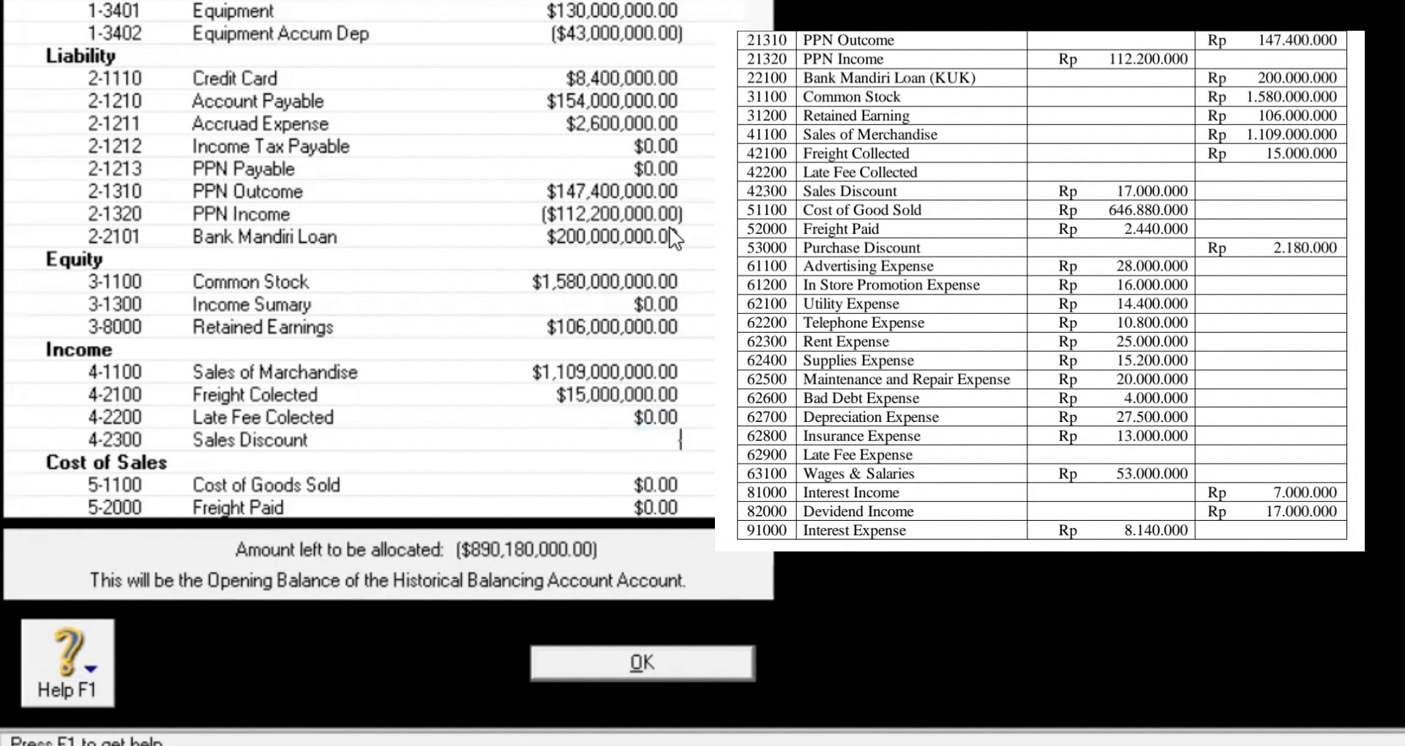
pyautogui.write('0000')
pyautogui.press('Tab')
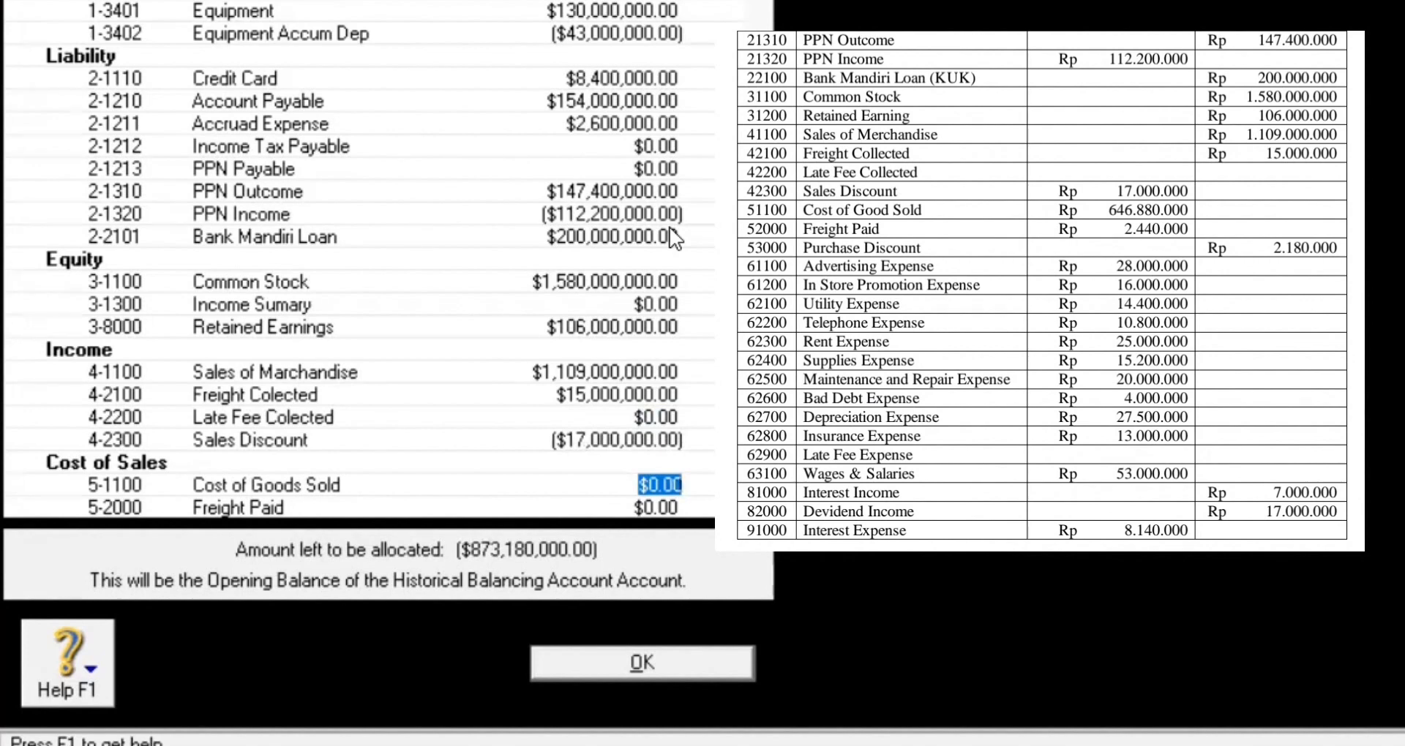
# Step: Enter Cost of Goods Sold 646,880,000, Freight Paid 2,440,000 and Purchase Discount -2,180,000
pyautogui.write('646')
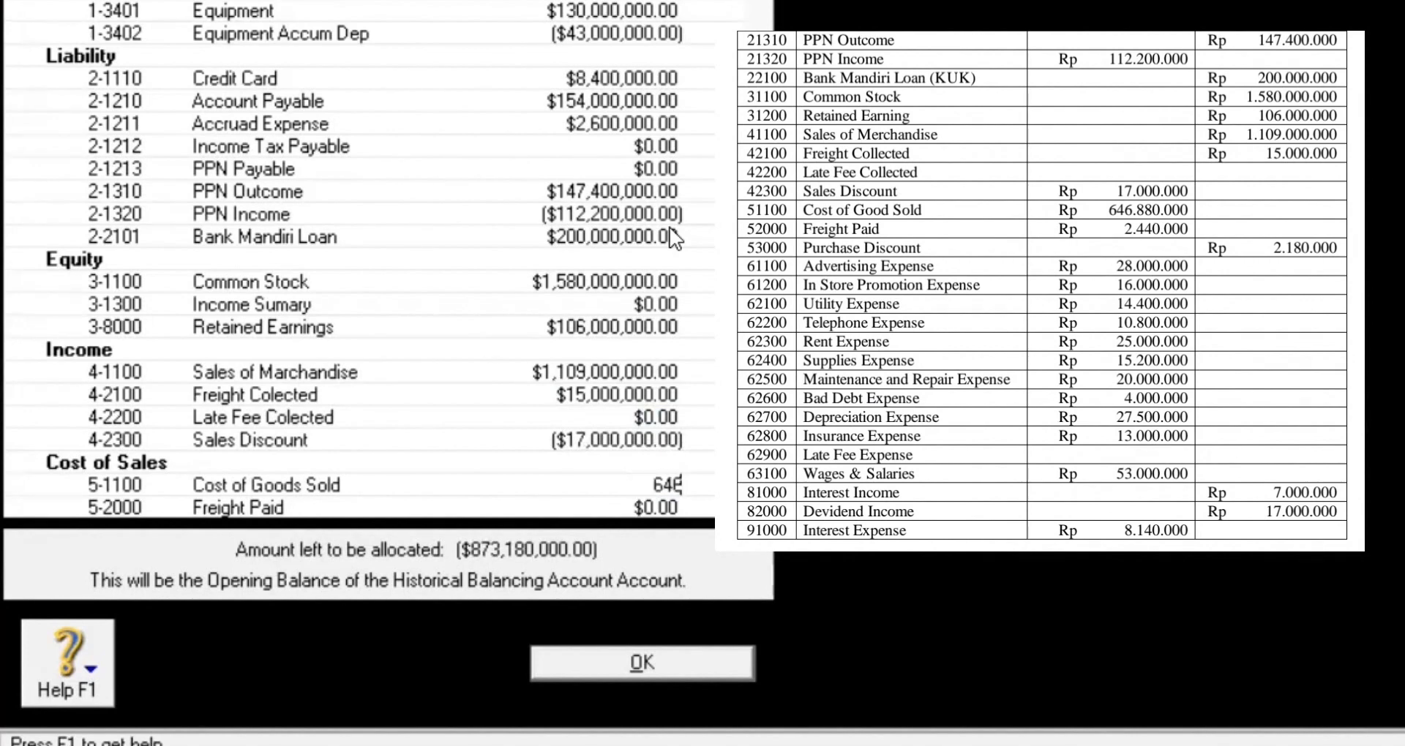
pyautogui.write('880000')
pyautogui.press('Tab')
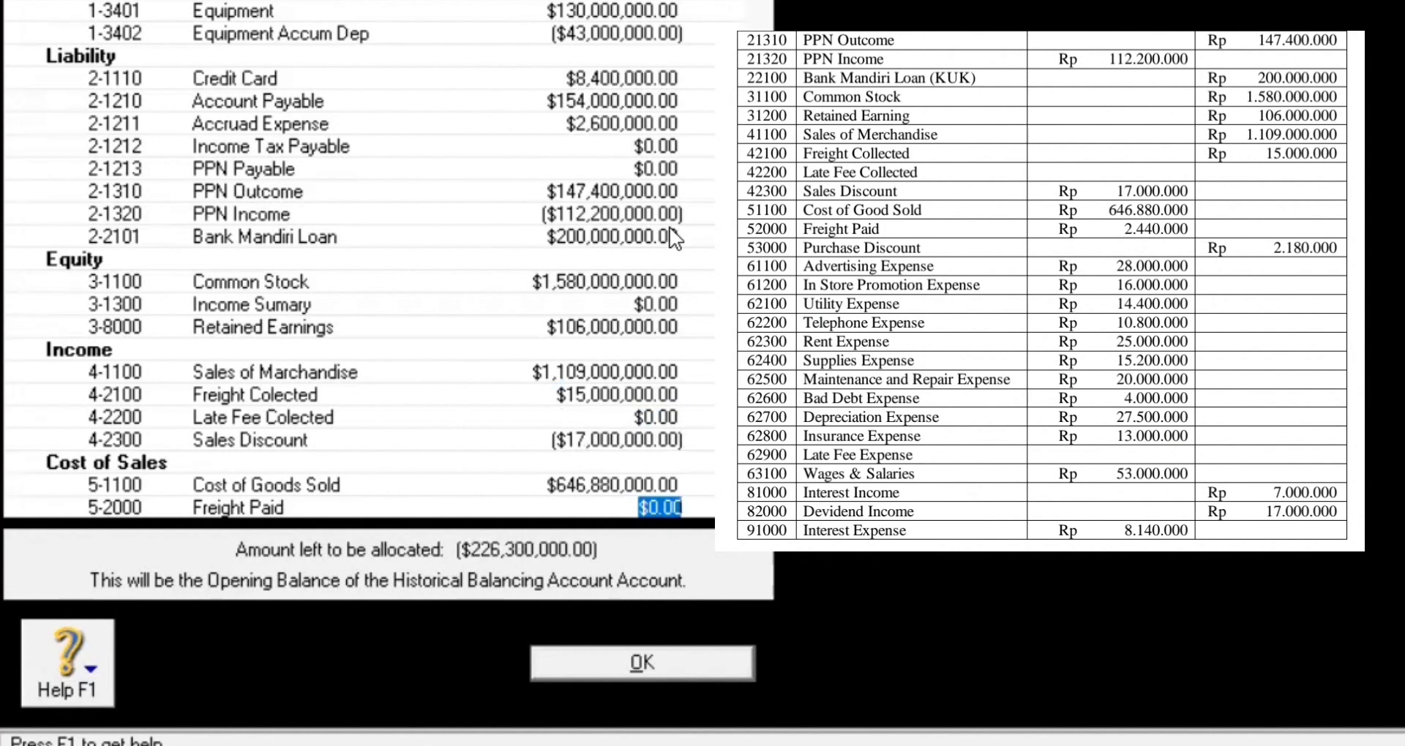
pyautogui.write('2,440,000')
pyautogui.press('Tab')
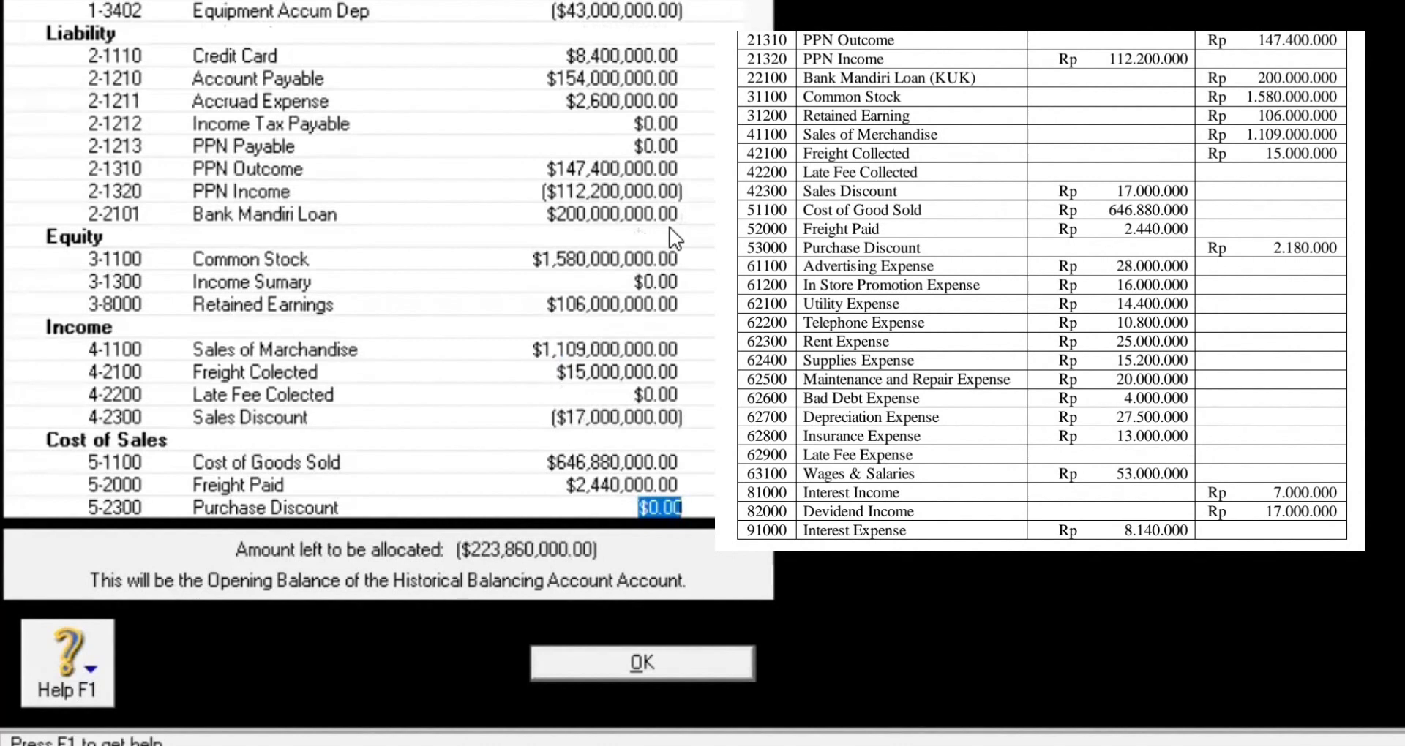
pyautogui.write('-2180000')
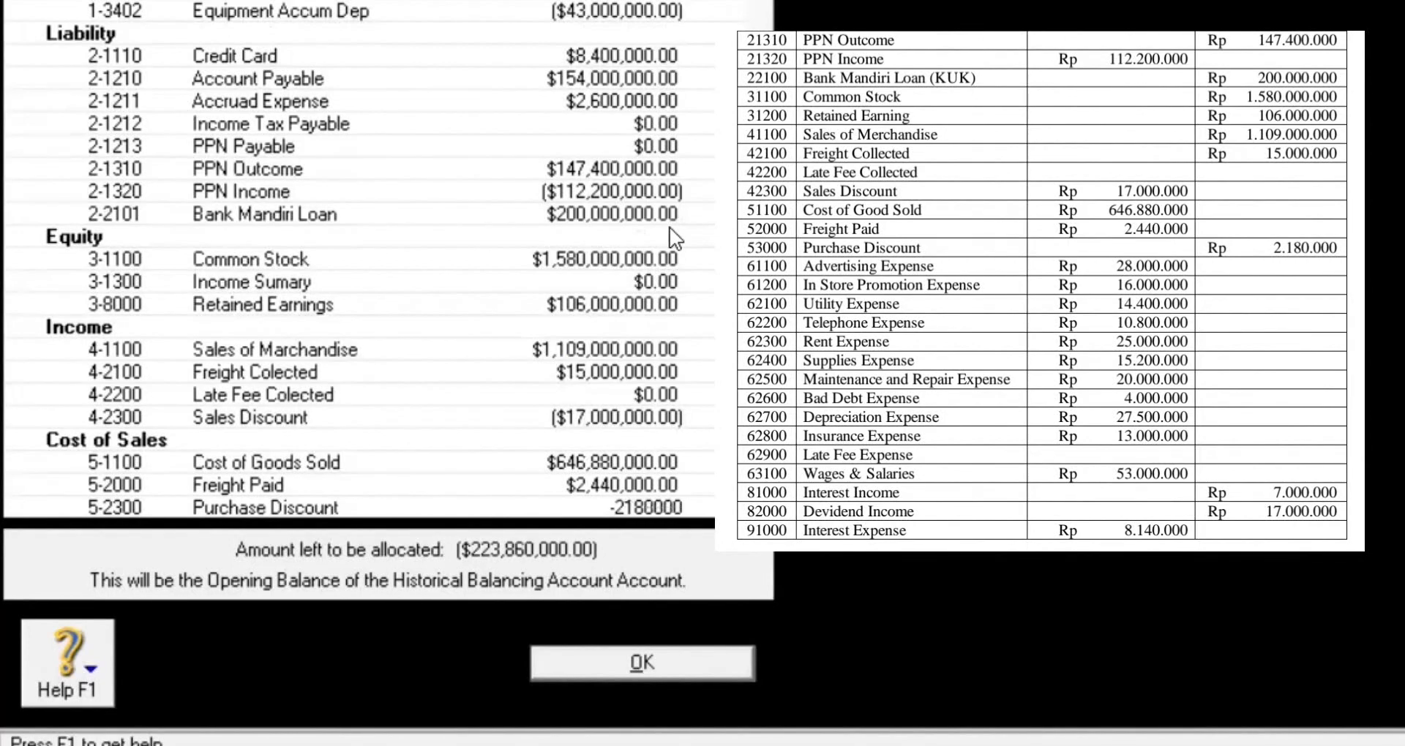
pyautogui.press('Tab')
pyautogui.press('Tab')
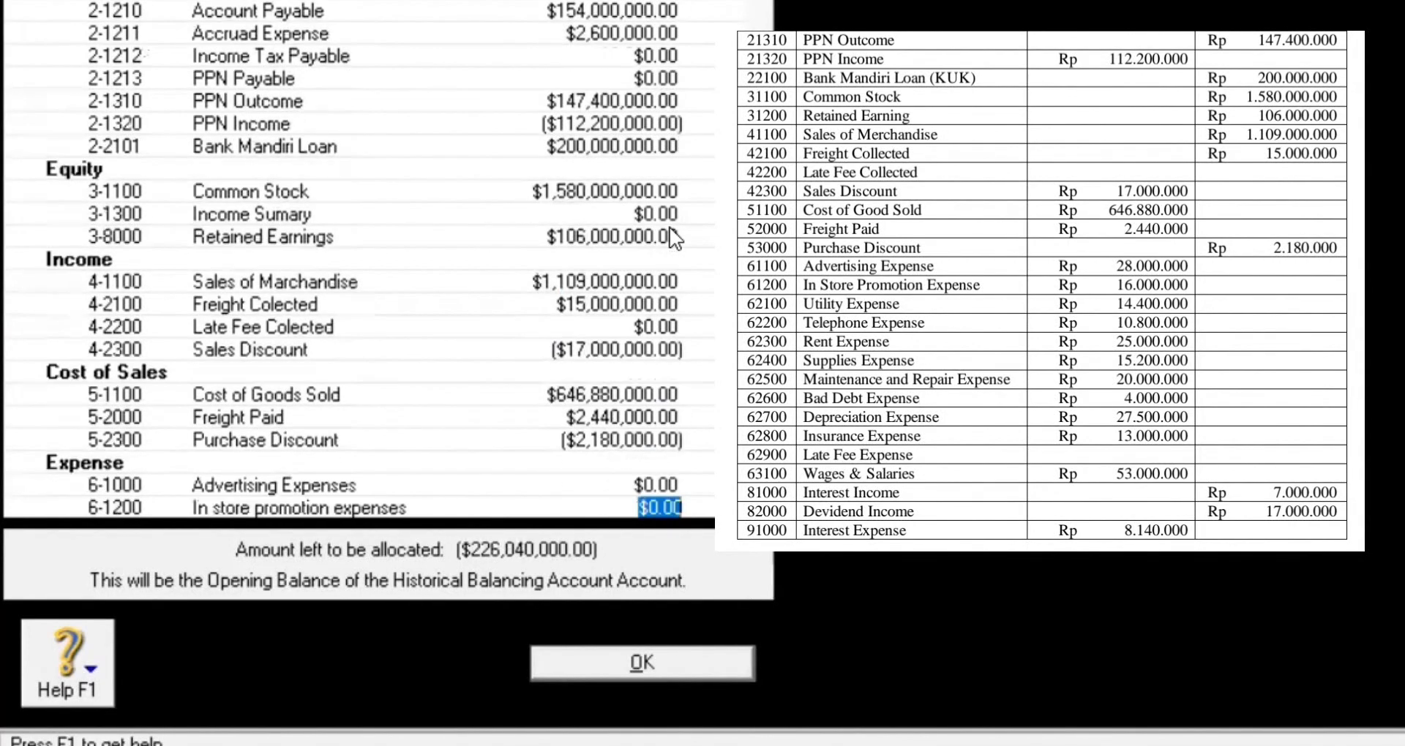
# Step: Enter Advertising 28,000,000, In store promotion 16,000,000, Utility 14,400,000, Telephone 10,800,000 and Rent 25,000,000 expenses
pyautogui.hotkey('shift', 'Tab')
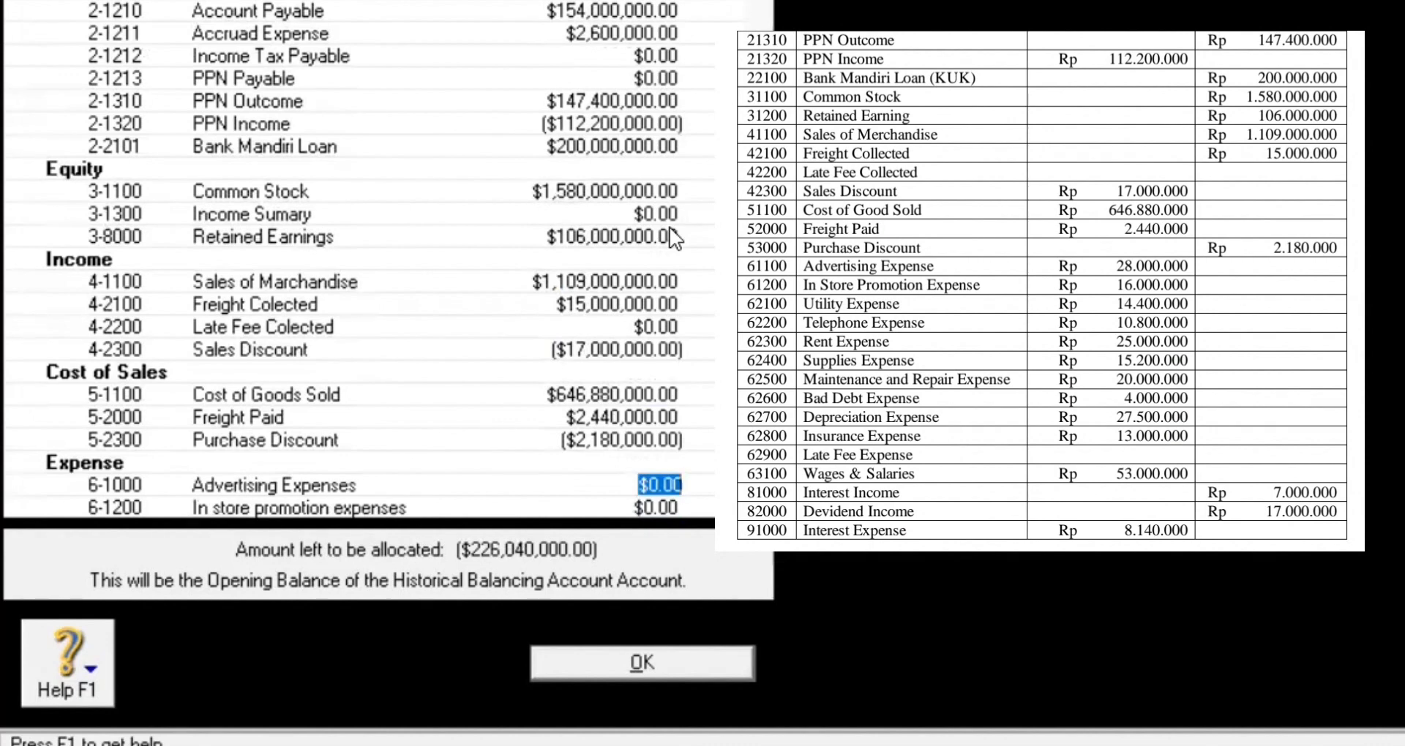
pyautogui.write('28')
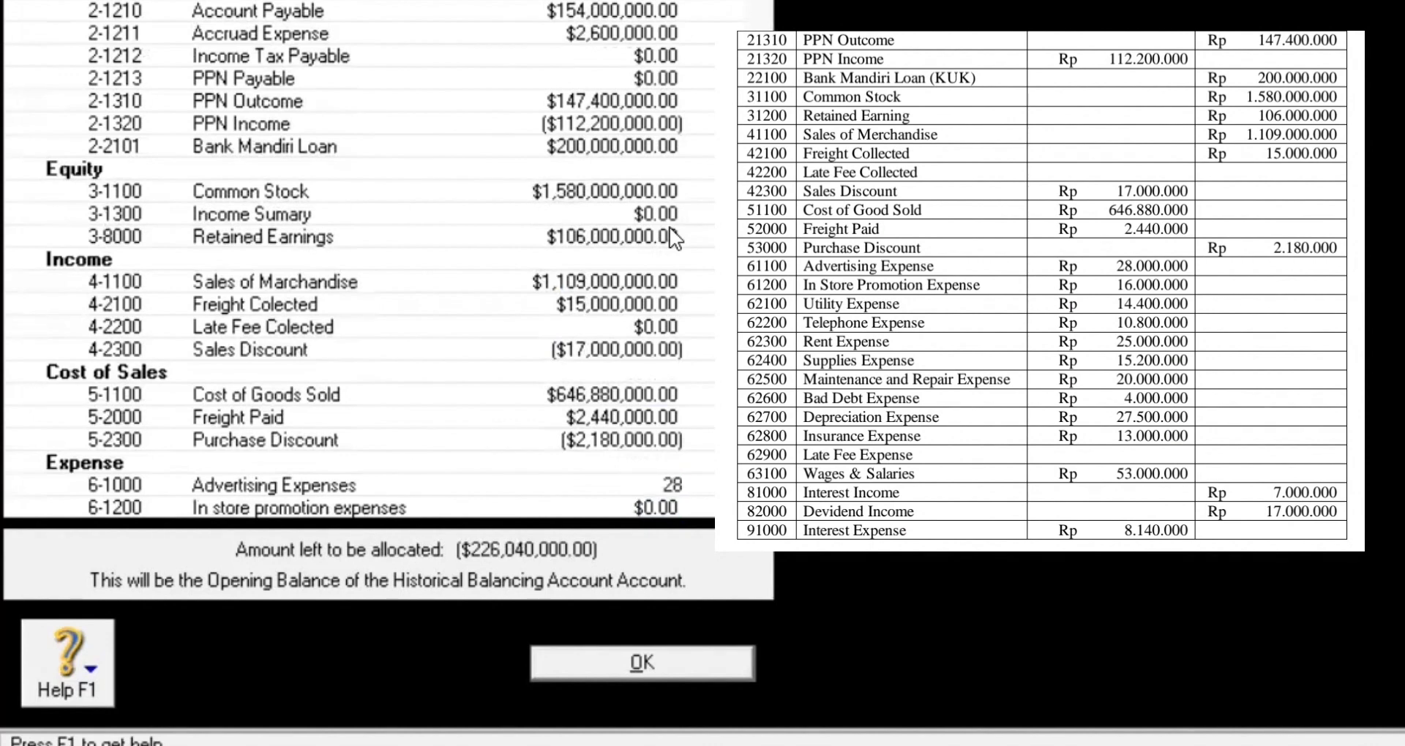
pyautogui.write(',000,000')
pyautogui.press('Tab')
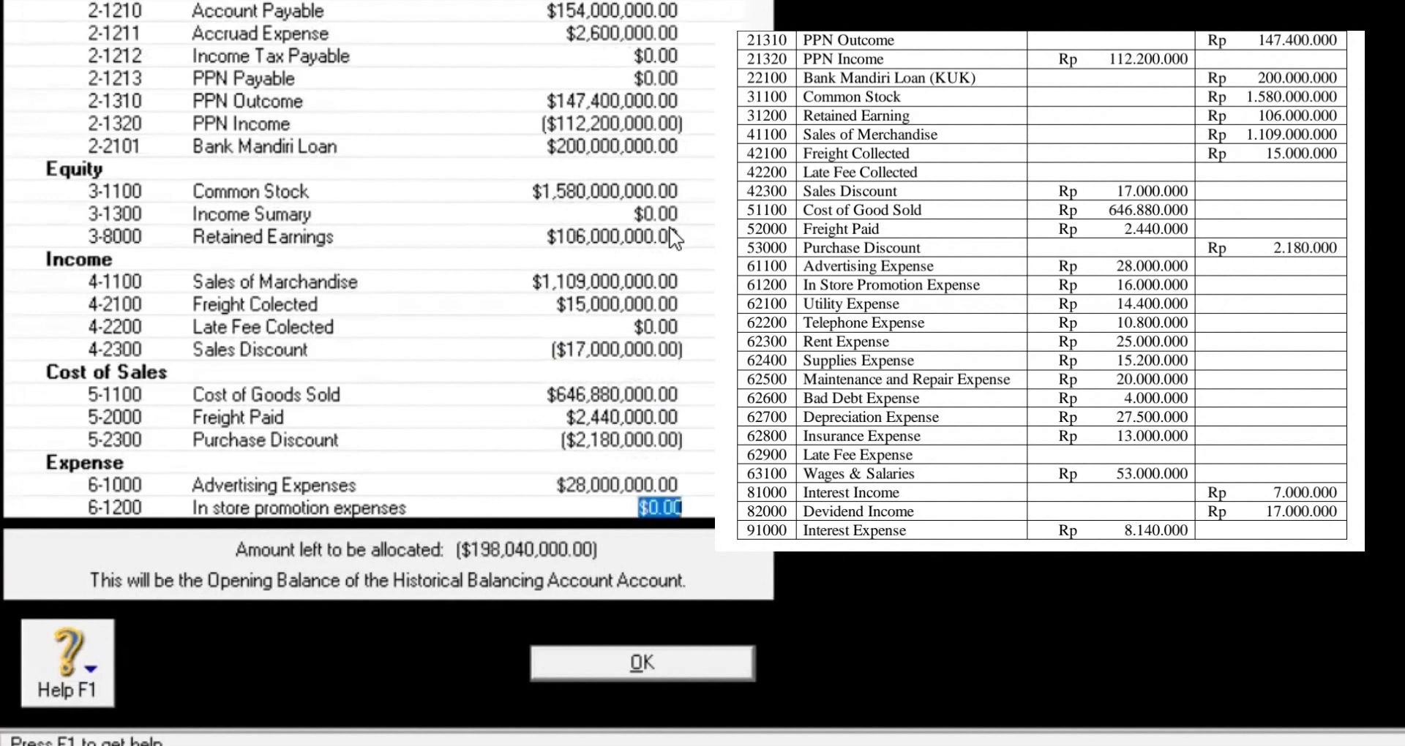
pyautogui.write('16,000,000')
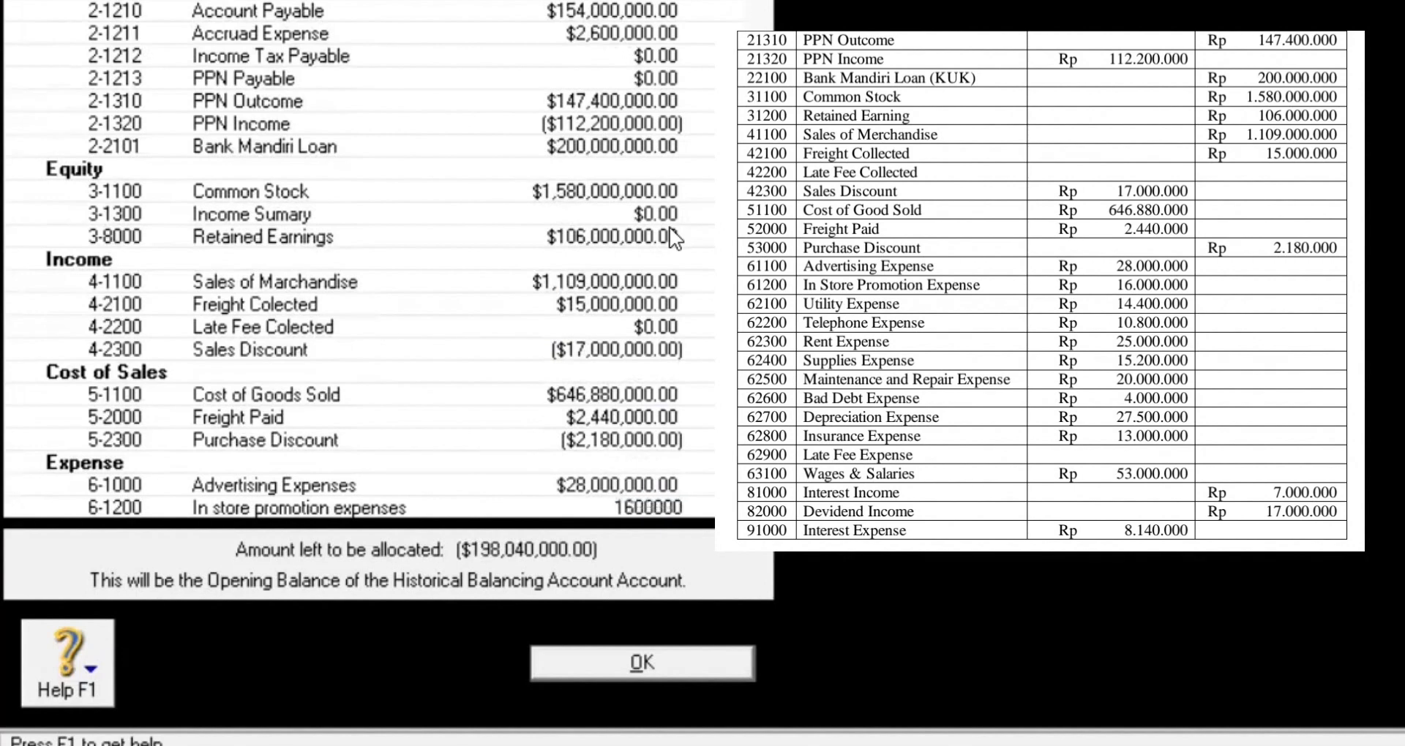
pyautogui.press('Tab')
pyautogui.write('14,400,000')
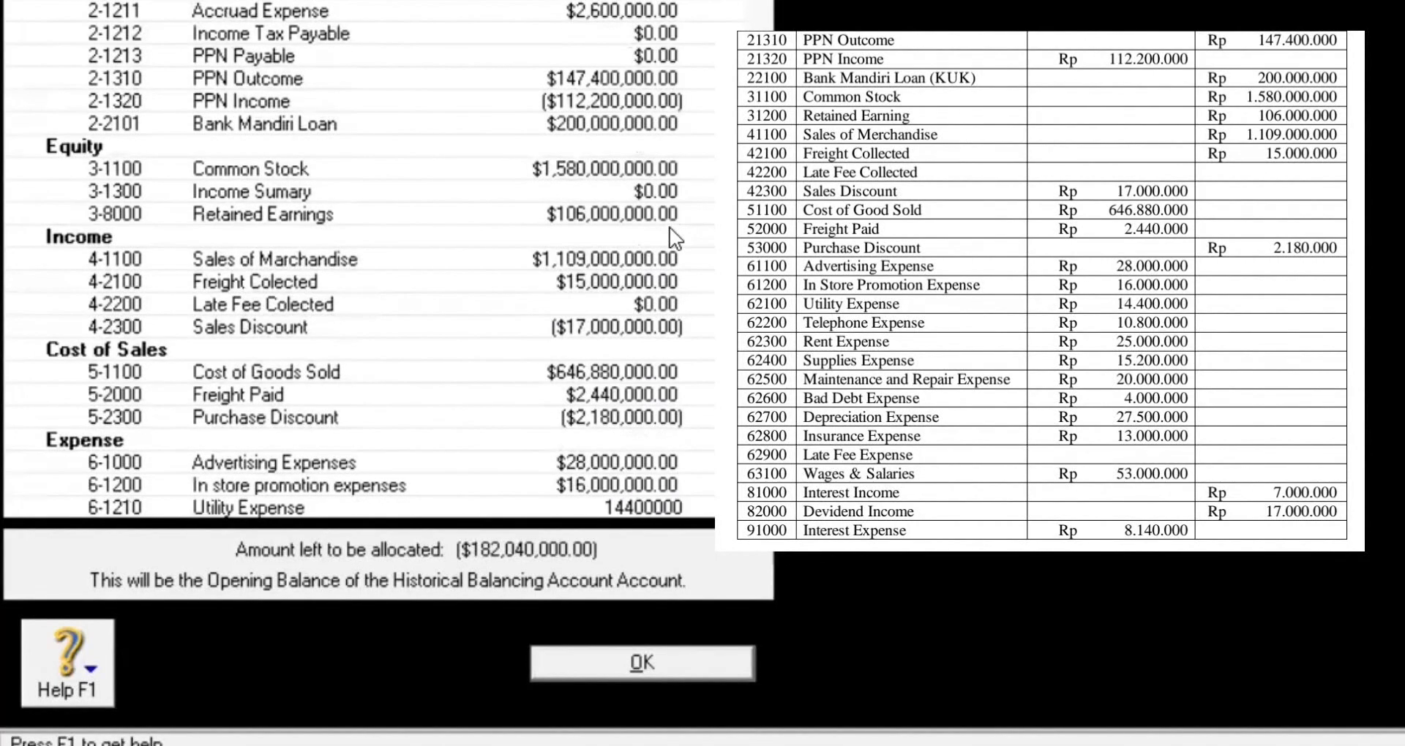
pyautogui.press('Tab')
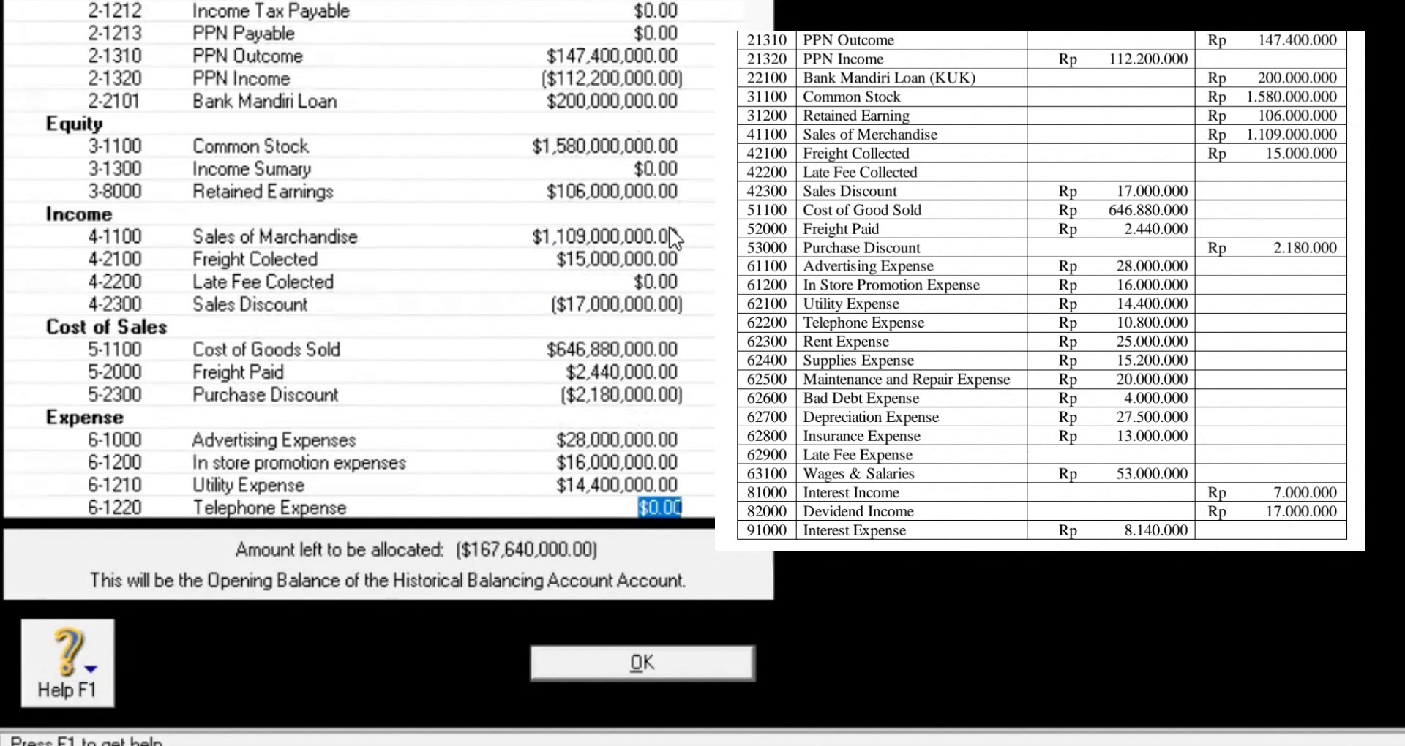
pyautogui.write('10800000')
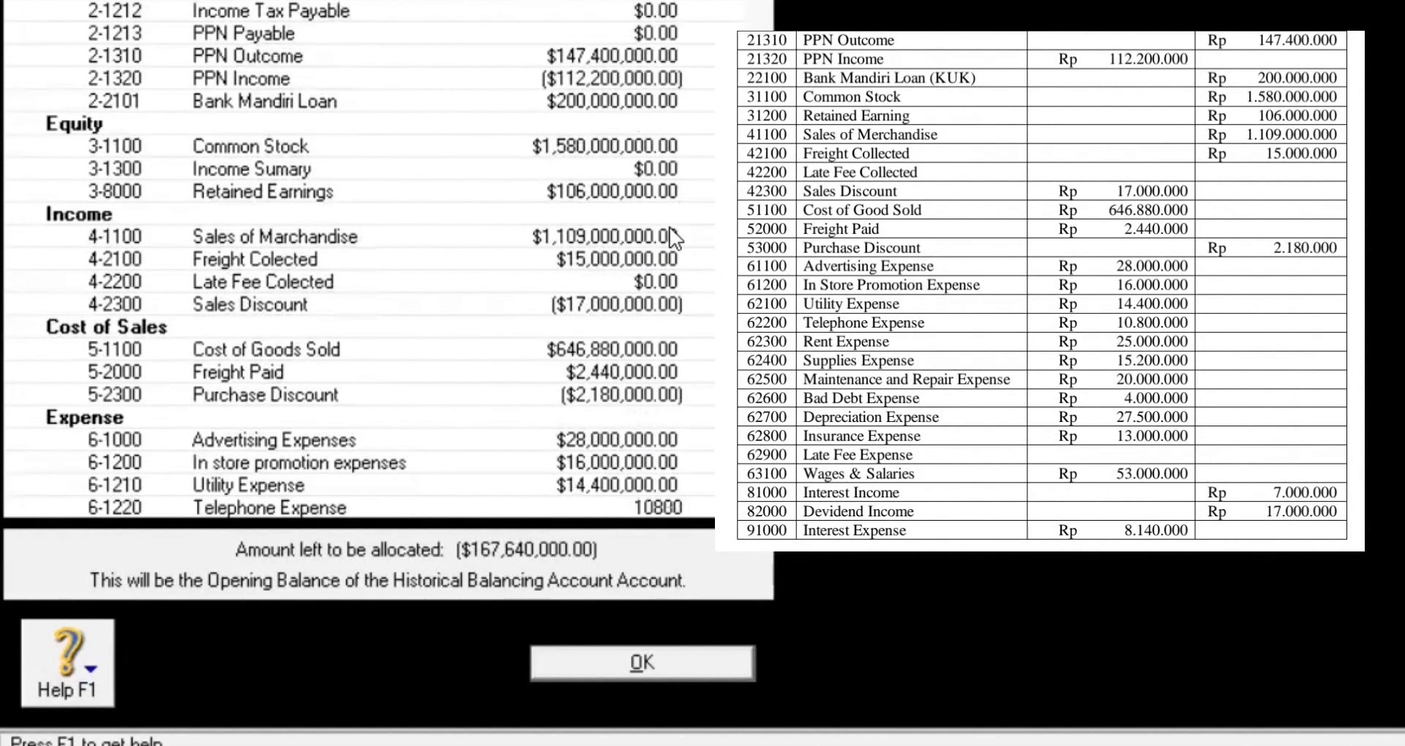
pyautogui.press('Tab')
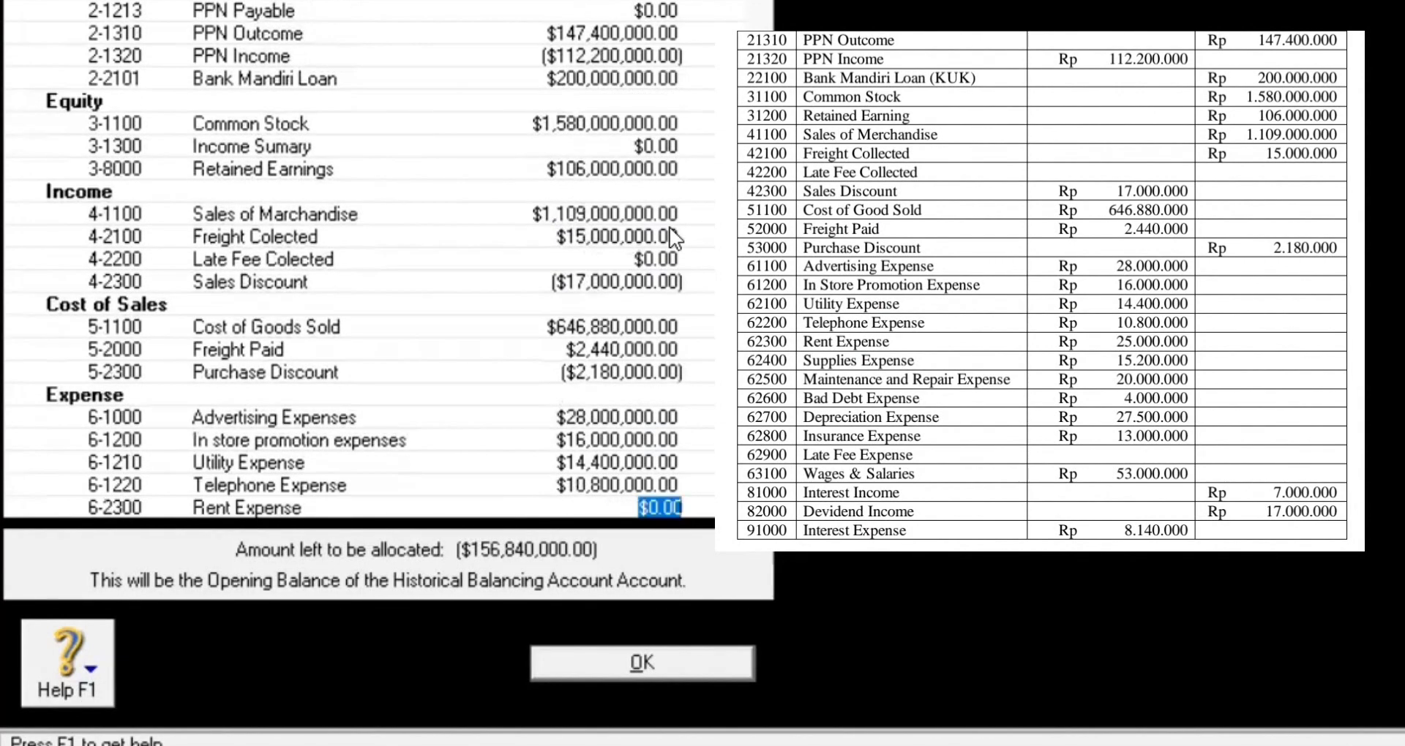
pyautogui.write('25,000,000')
pyautogui.press('Tab')
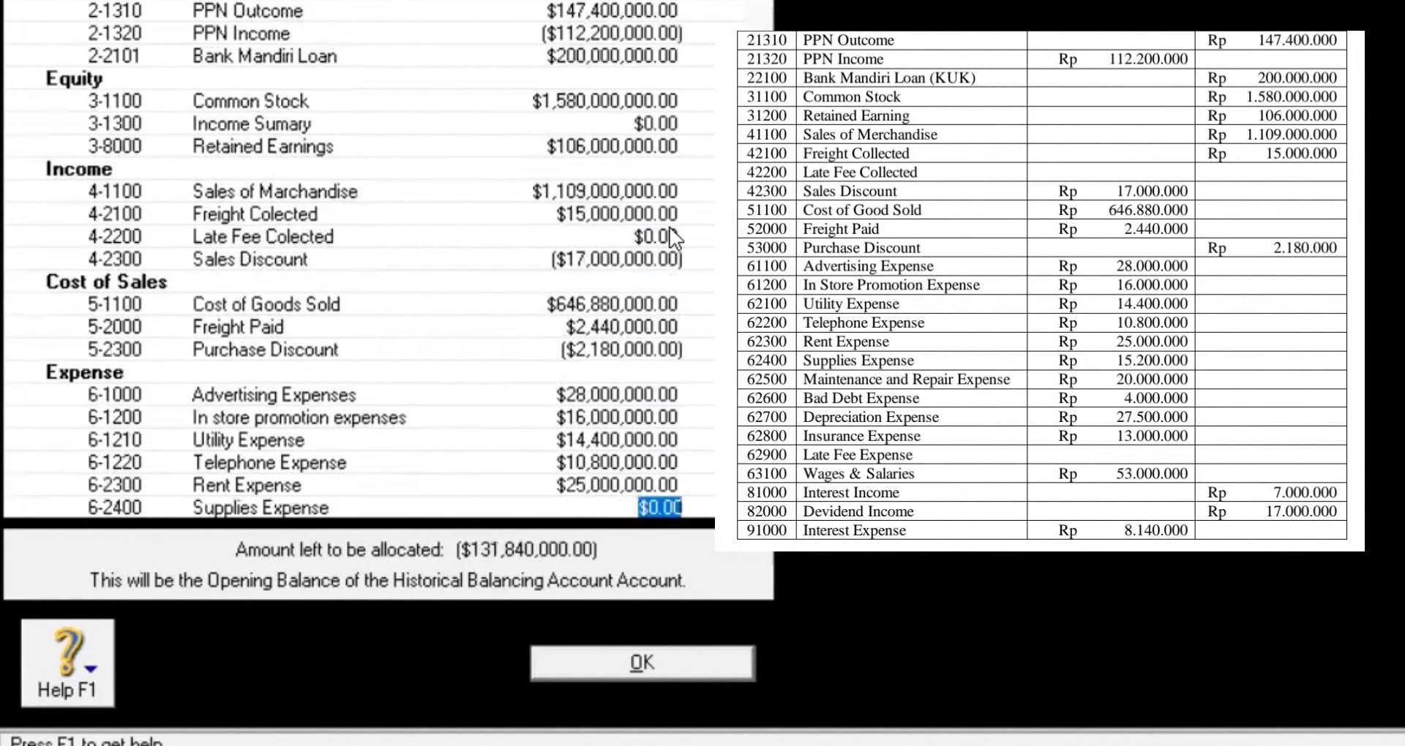
# Step: Enter Supplies Expense 15,200,000, Maintenance and Repair 20,000,000 and Bad Dept Expense 4,000,000
pyautogui.write('15,200,0')
pyautogui.write('00')
pyautogui.press('Tab')
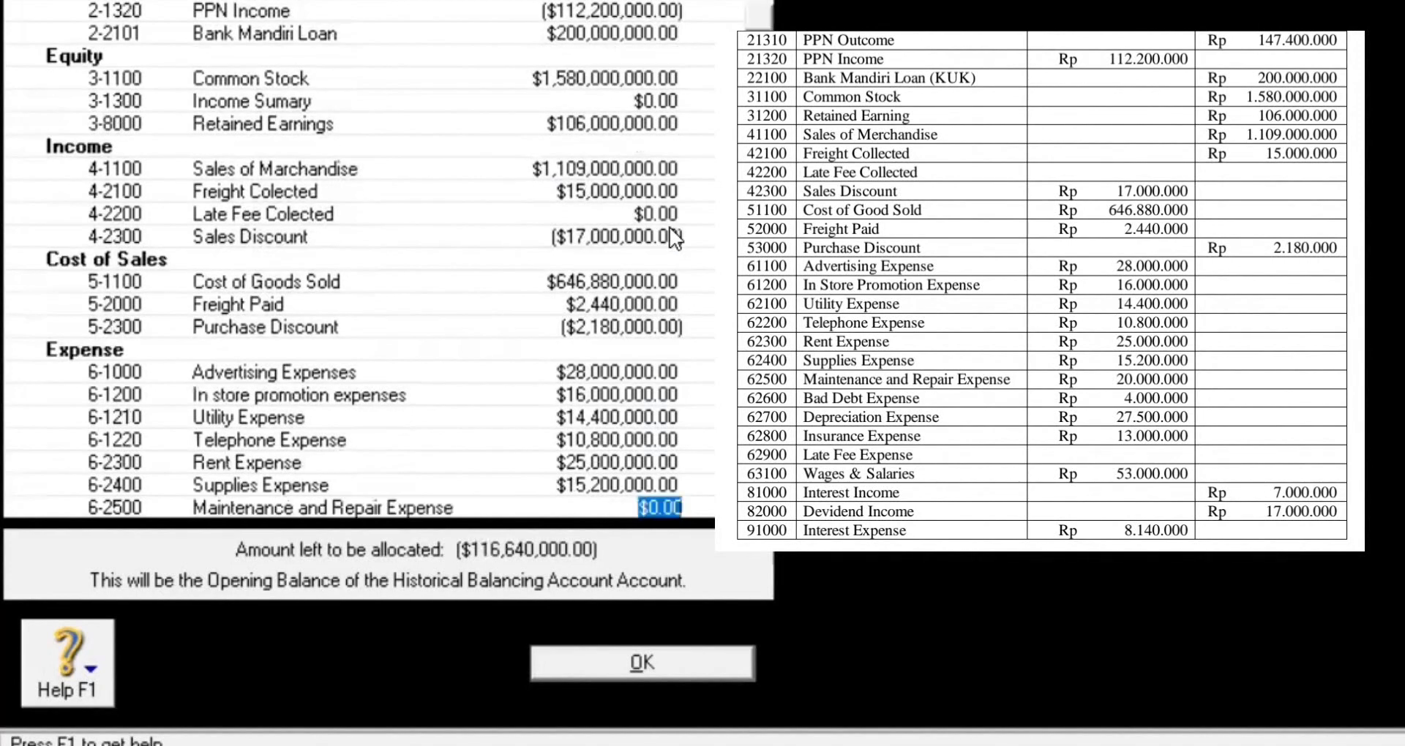
pyautogui.write('20,000,000')
pyautogui.press('Tab')
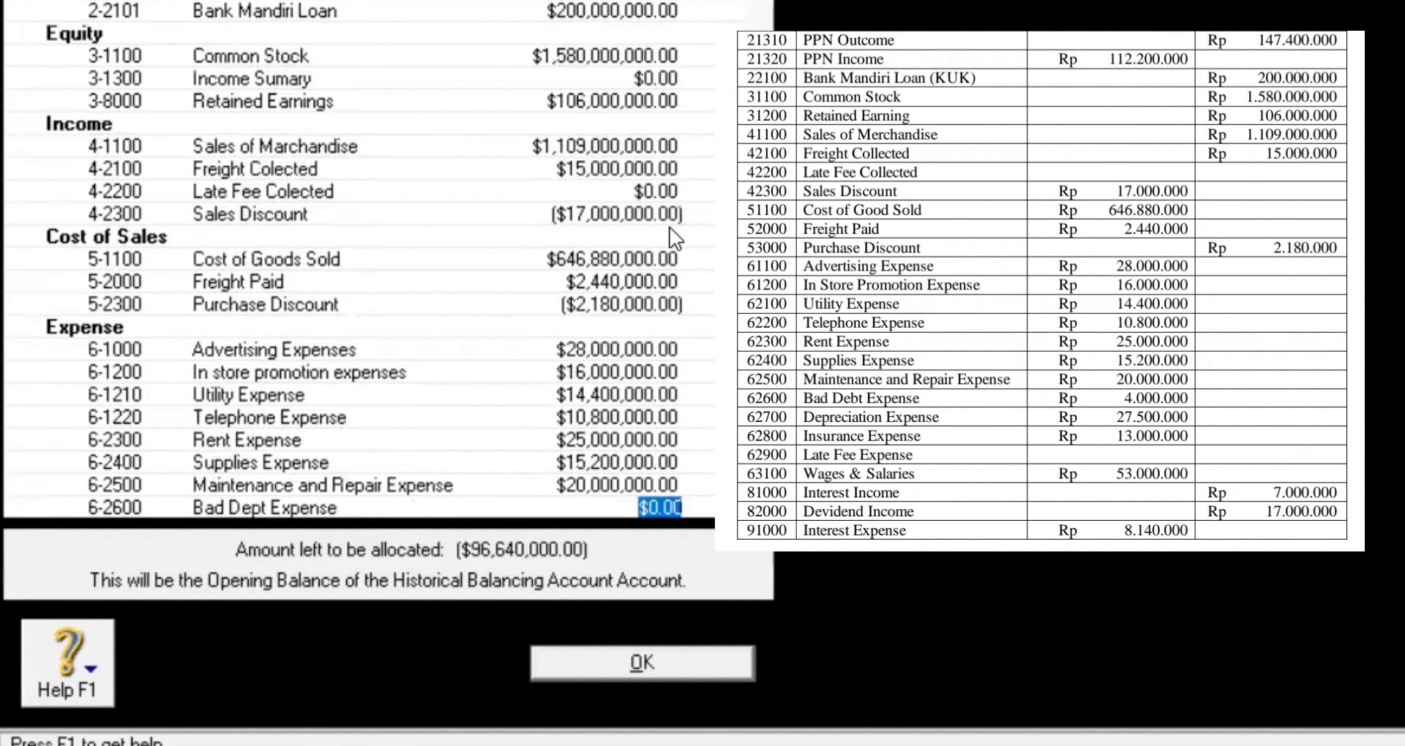
pyautogui.write('4,000,000')
pyautogui.press('Tab')
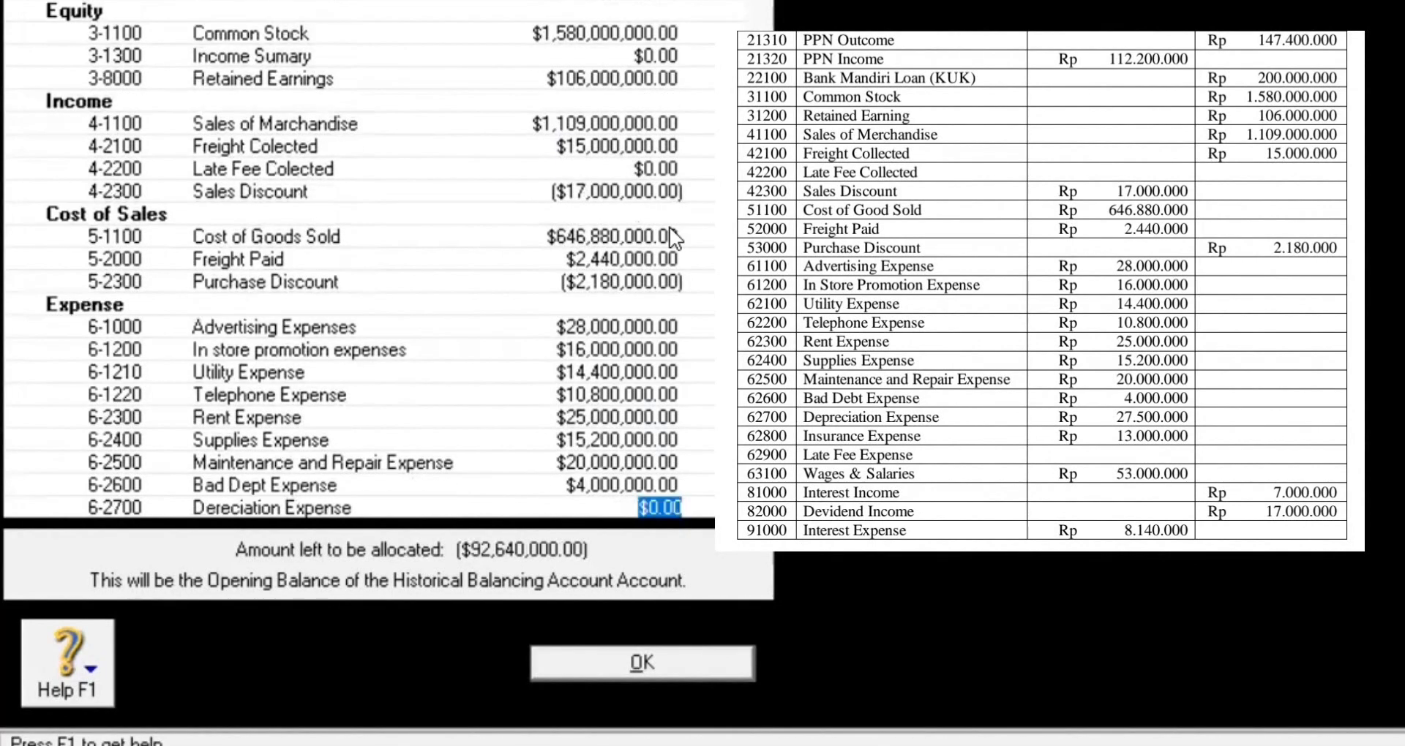
# Step: Enter depreciation expense 27,500,000, Insurance Expense 13,000,000 and Wages and Salaries 53,000,000
pyautogui.write('2000')
pyautogui.press('BackSpace')
pyautogui.press('BackSpace')
pyautogui.write('5')
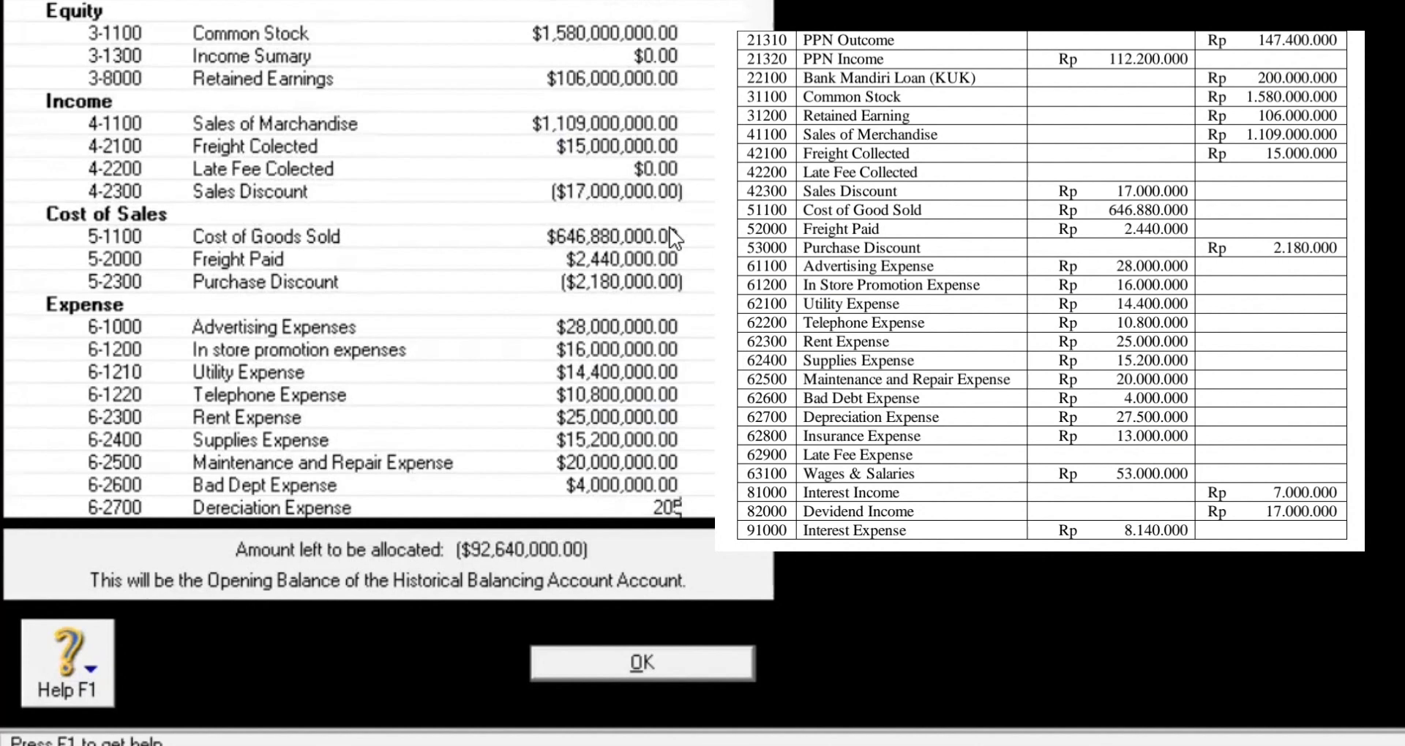
pyautogui.press('BackSpace')
pyautogui.press('BackSpace')
pyautogui.write('7,500,000')
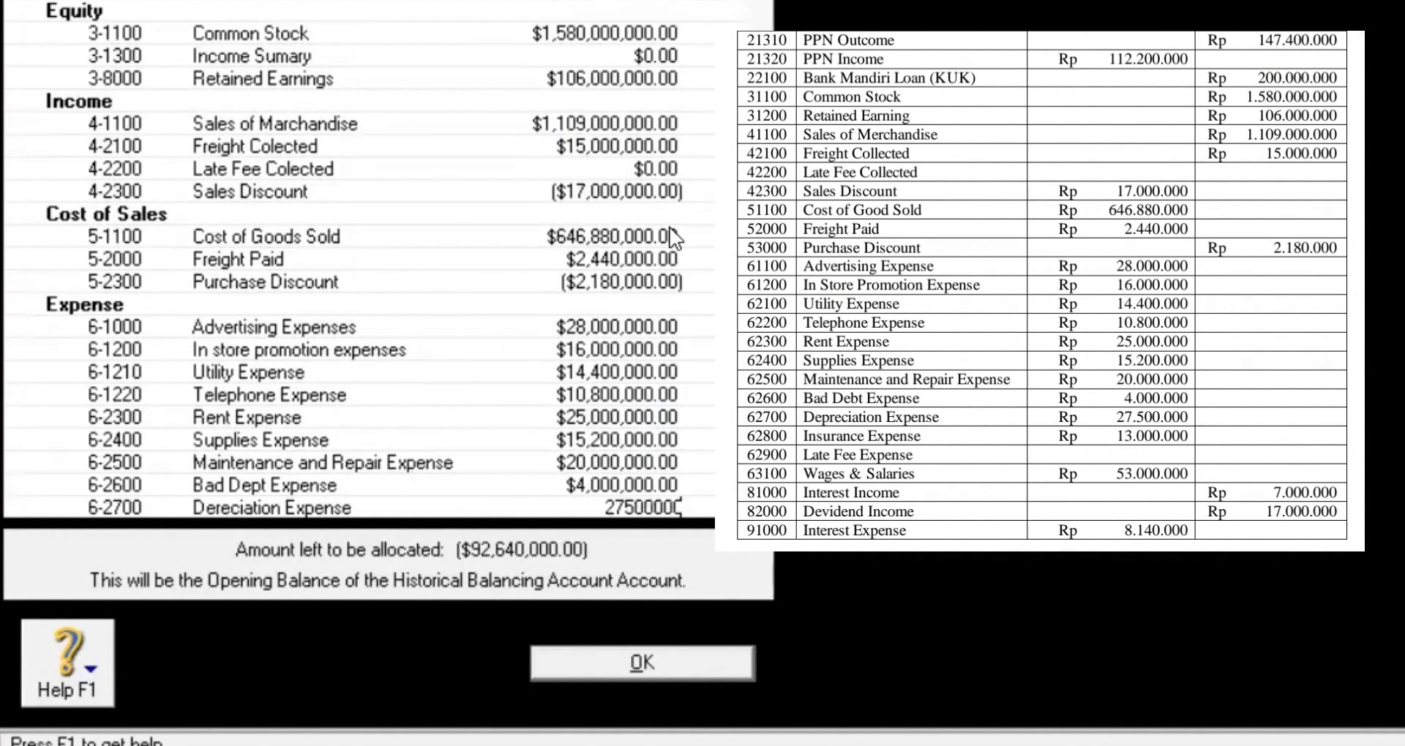
pyautogui.press('Tab')
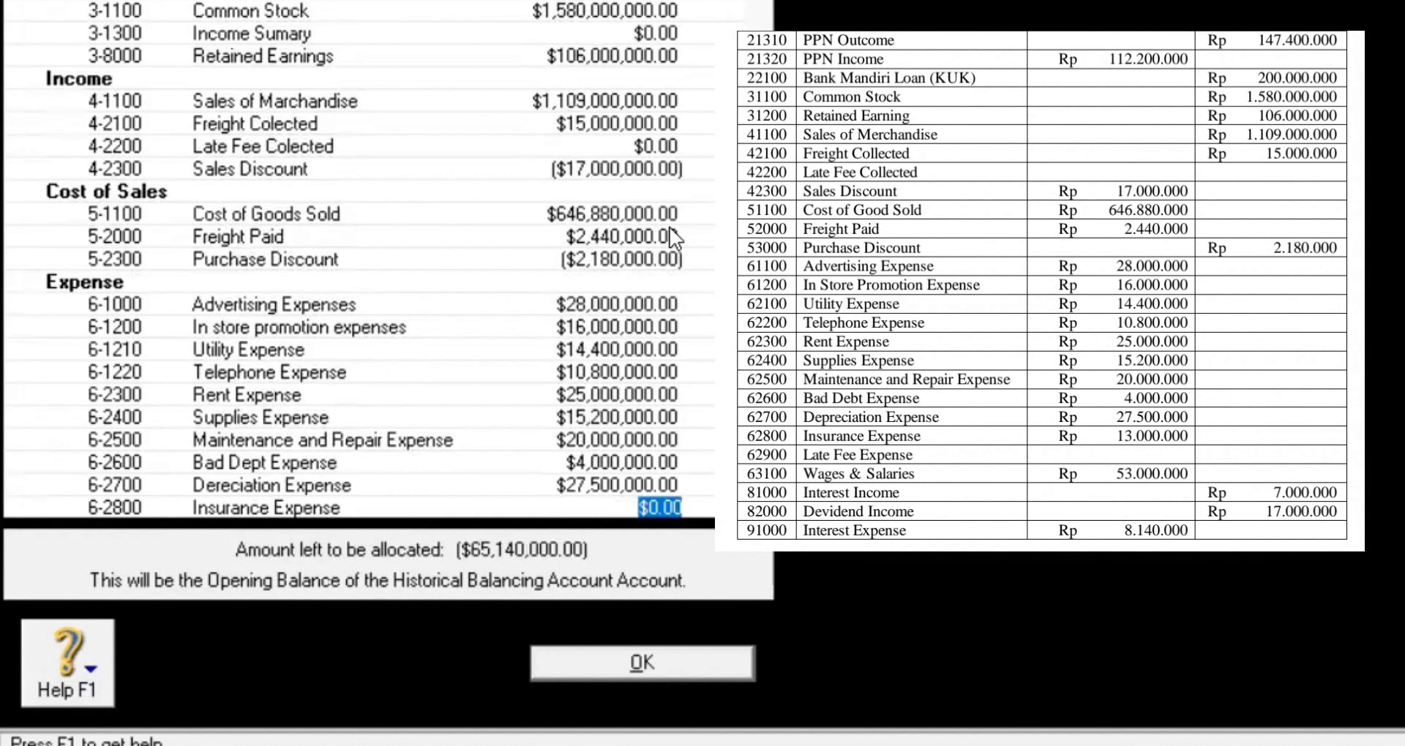
pyautogui.write('13000000')
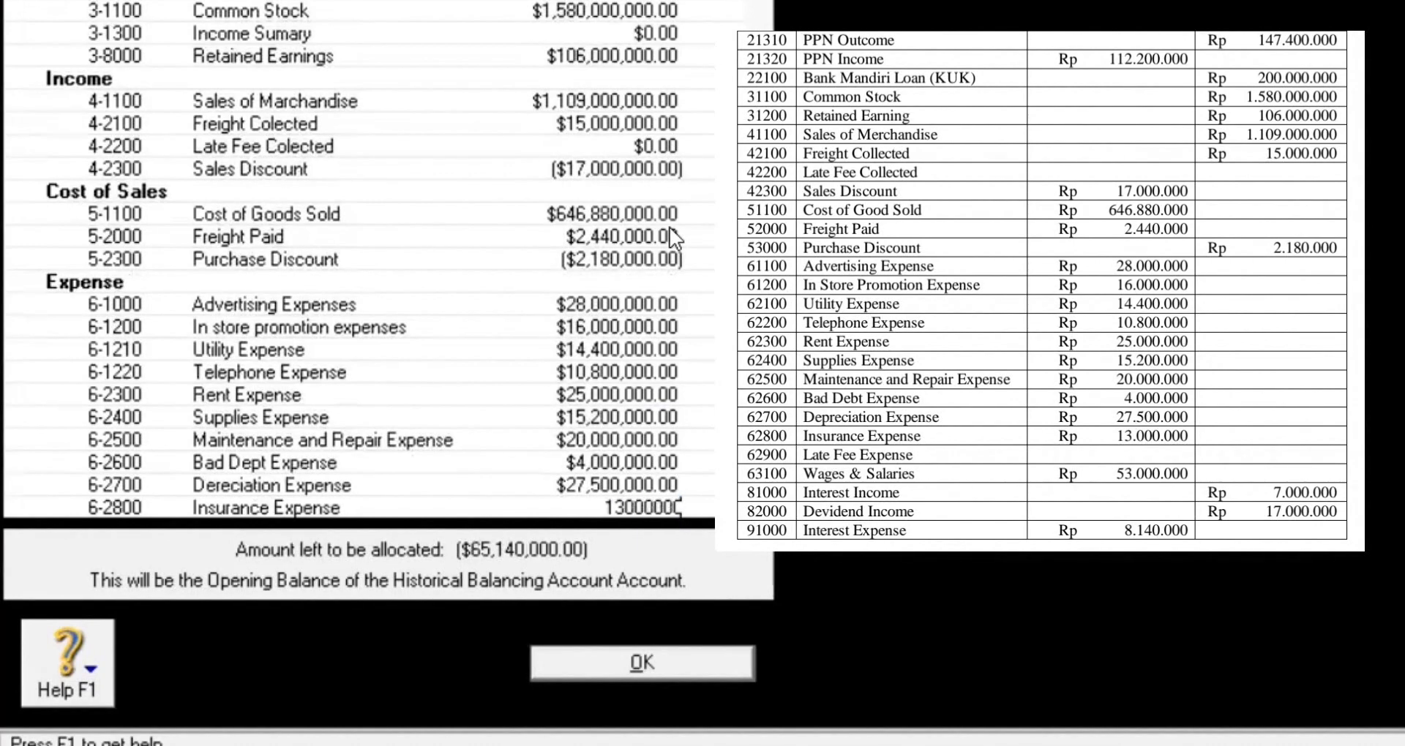
pyautogui.press('Tab')
pyautogui.press('Tab')
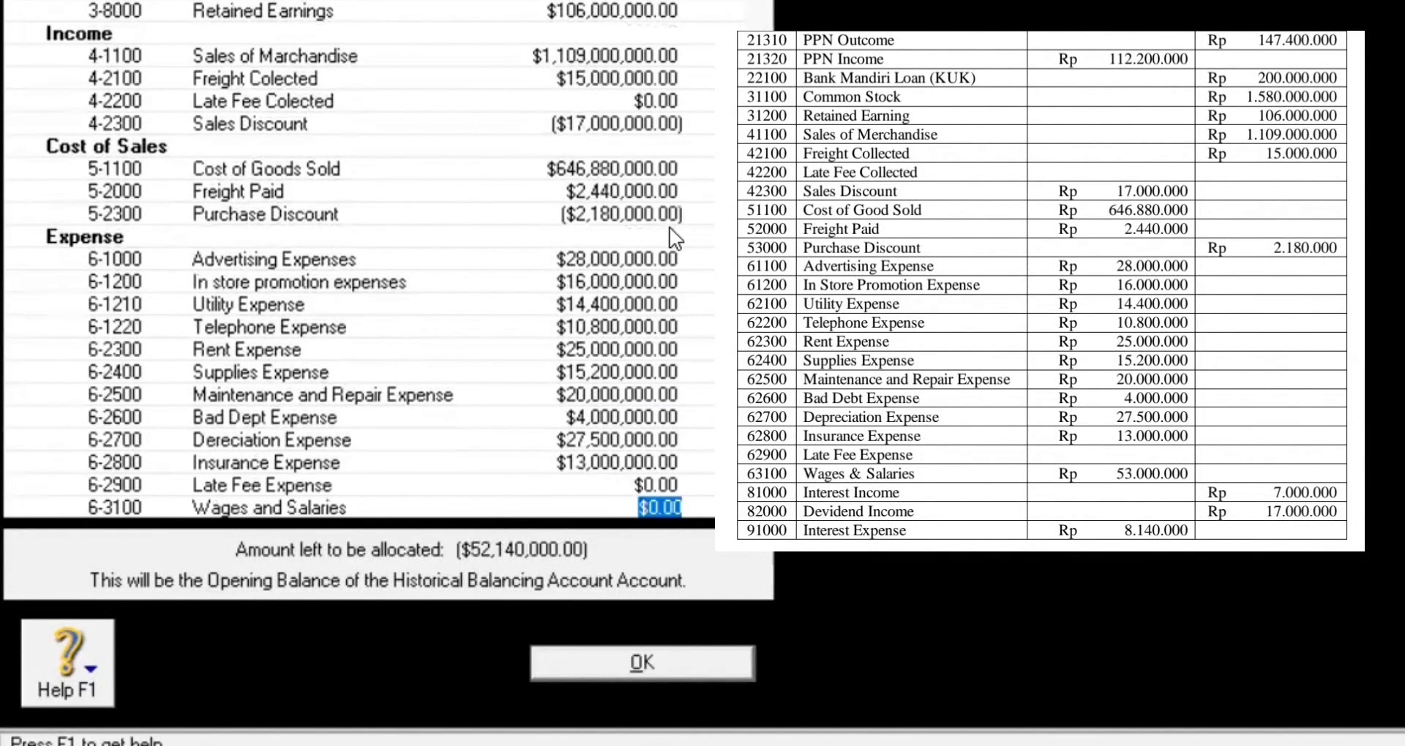
pyautogui.write('53')
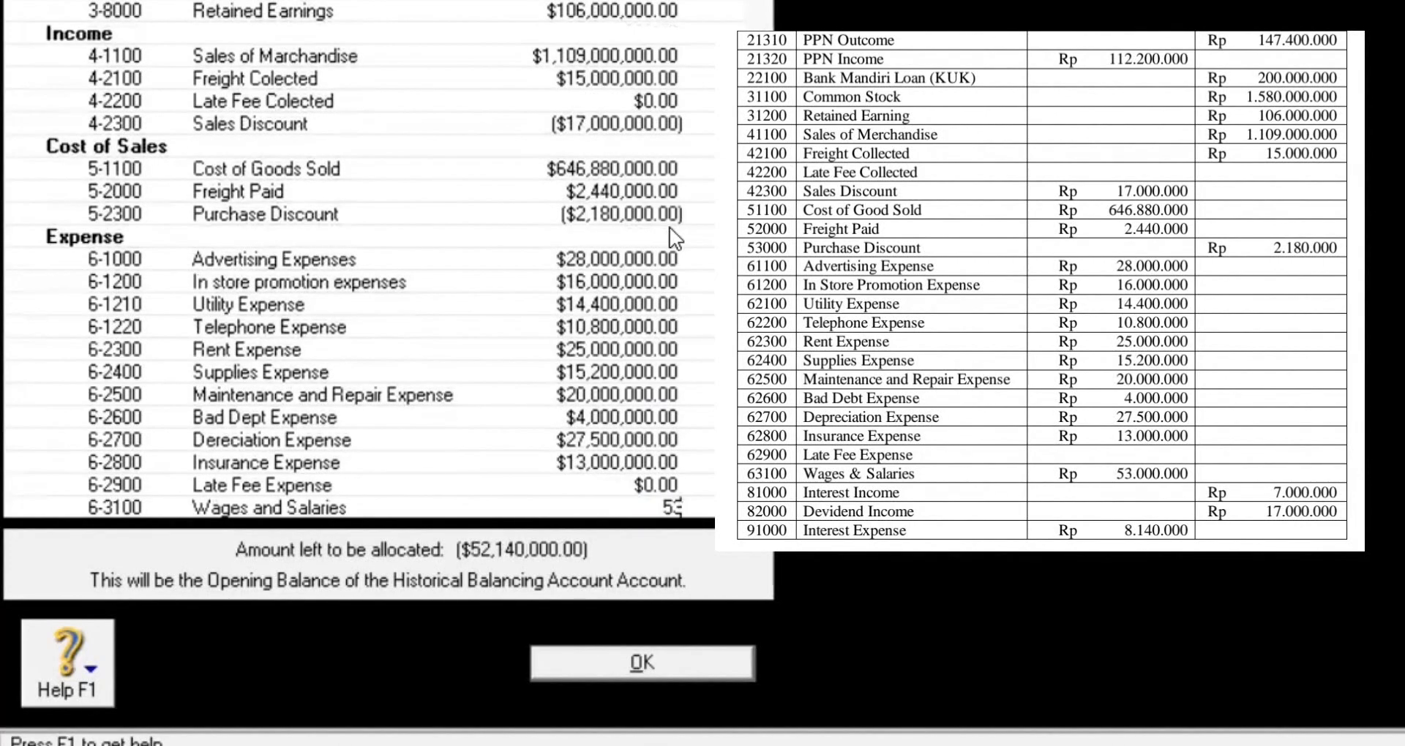
pyautogui.write(',000,000')
pyautogui.press('Tab')
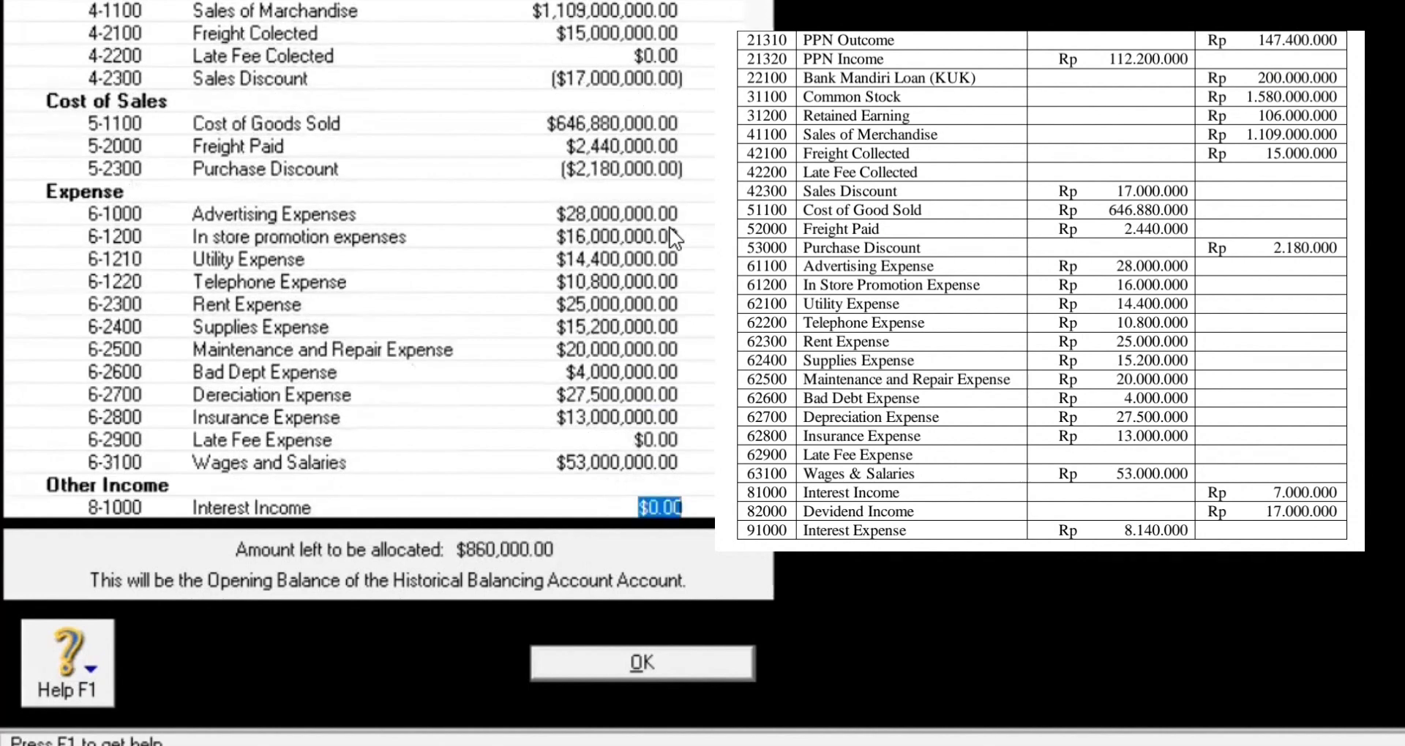
# Step: Enter Interest Income 7,000,000 and dividend income 17,000,000
pyautogui.write('7,000,0')
pyautogui.write('00')
pyautogui.press('Tab')
pyautogui.write('17,000,000')
pyautogui.press('Tab')
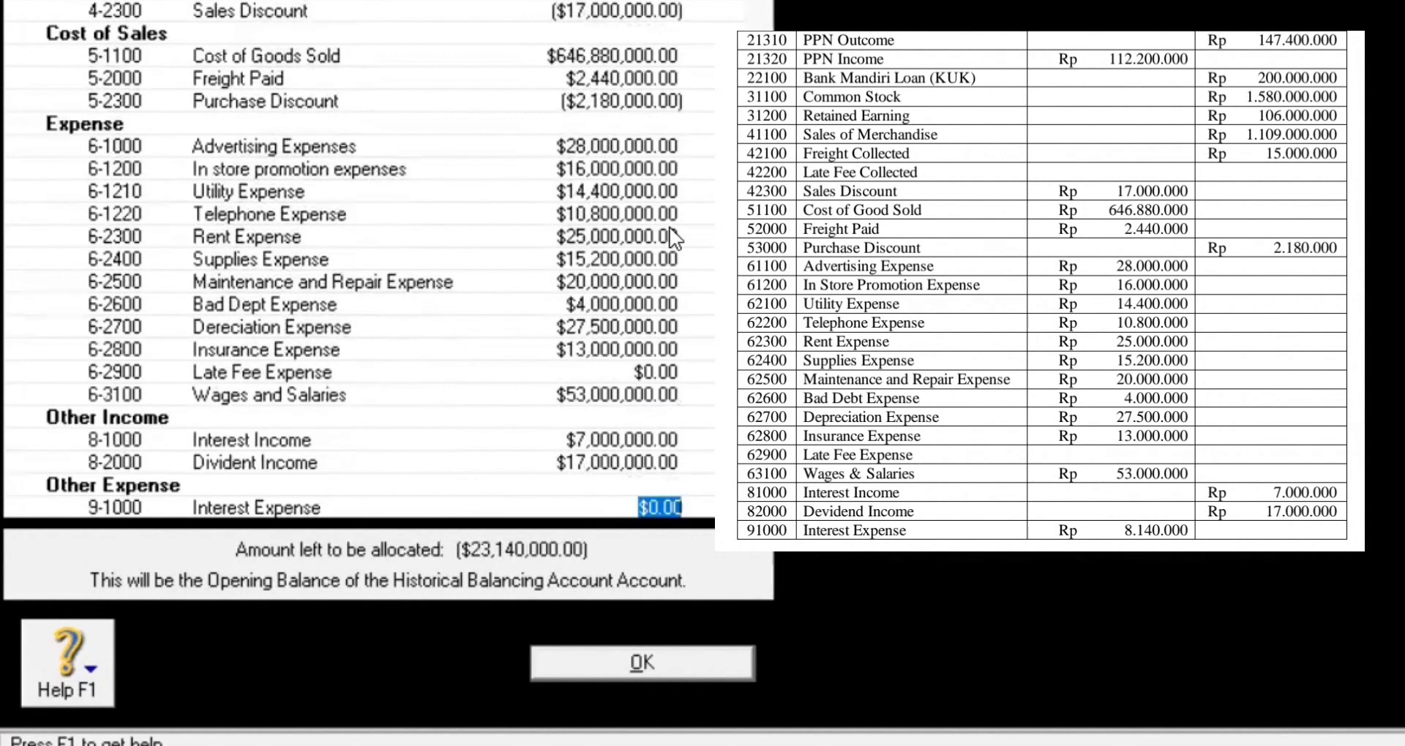
# Step: Enter Interest Expense 8,140,000 and Bank Service Charge 15,000,000, then confirm the opening balances
pyautogui.write('8,140,0')
pyautogui.write('00')
pyautogui.press('Tab')
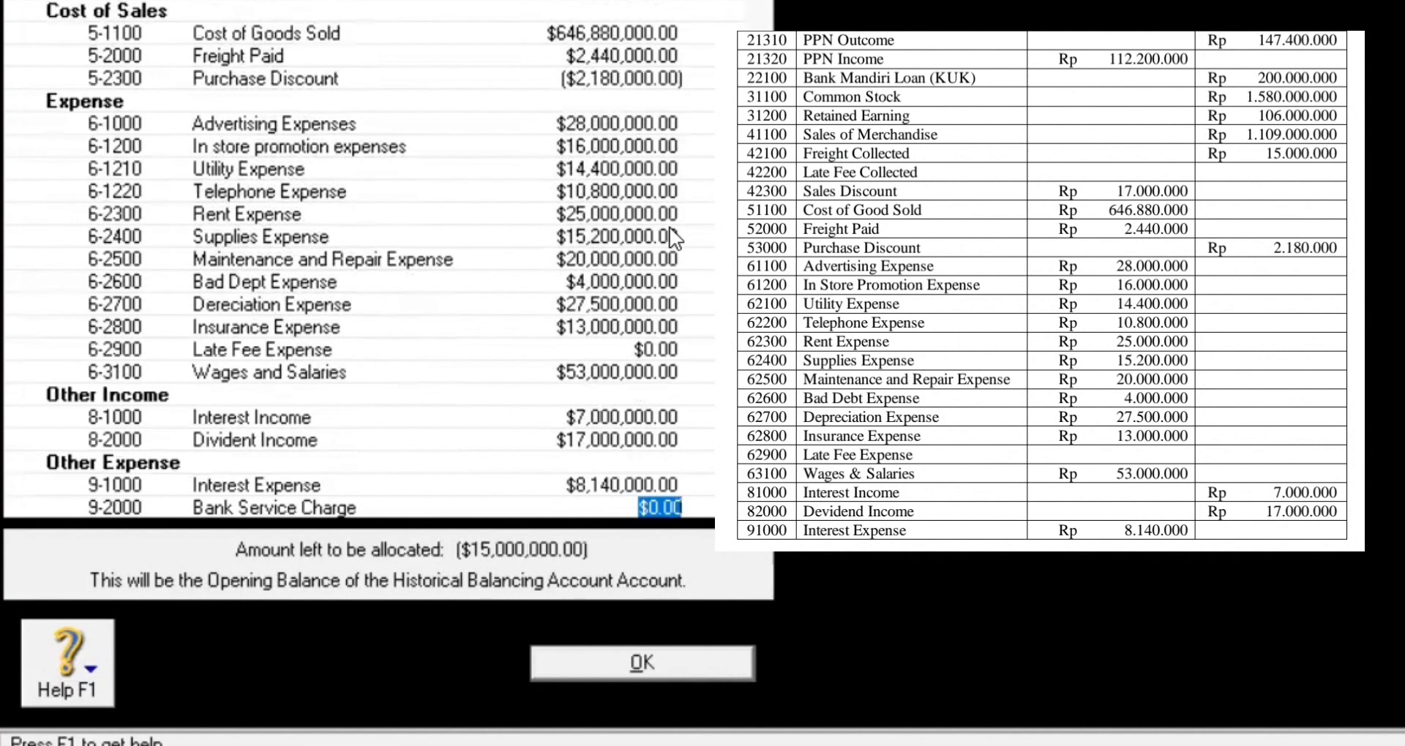
pyautogui.write('15000000')
pyautogui.press('Tab')
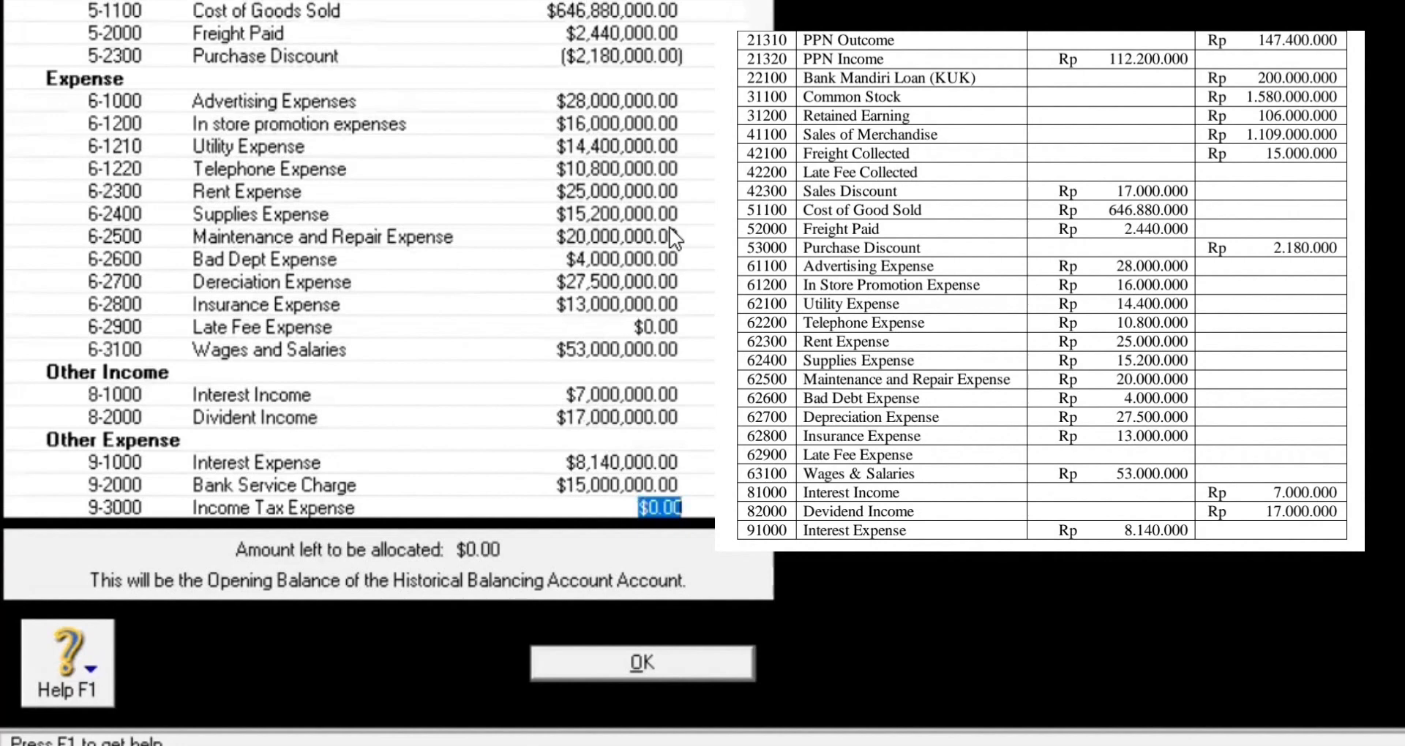
pyautogui.click(664, 664)
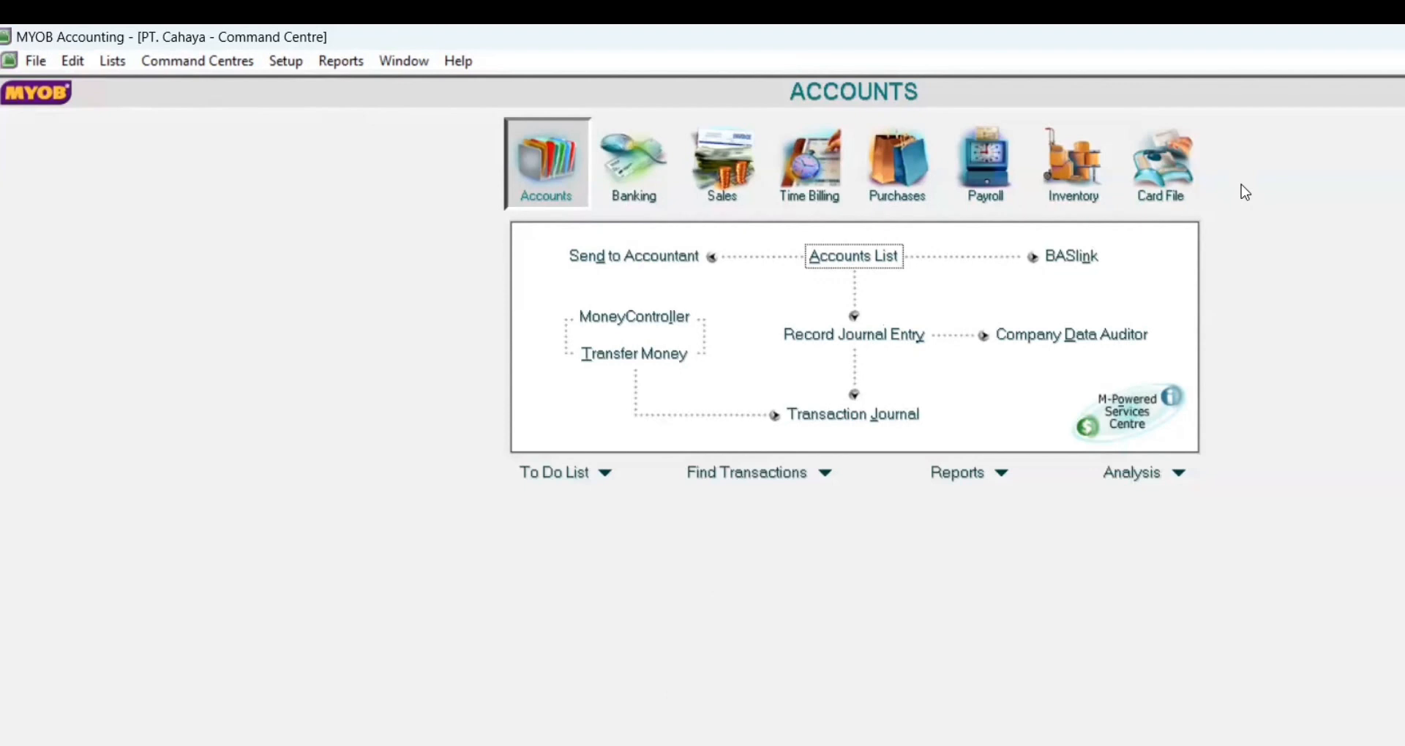
# Step: Open the Cards List from the Card File command centre
pyautogui.click(1157, 169)
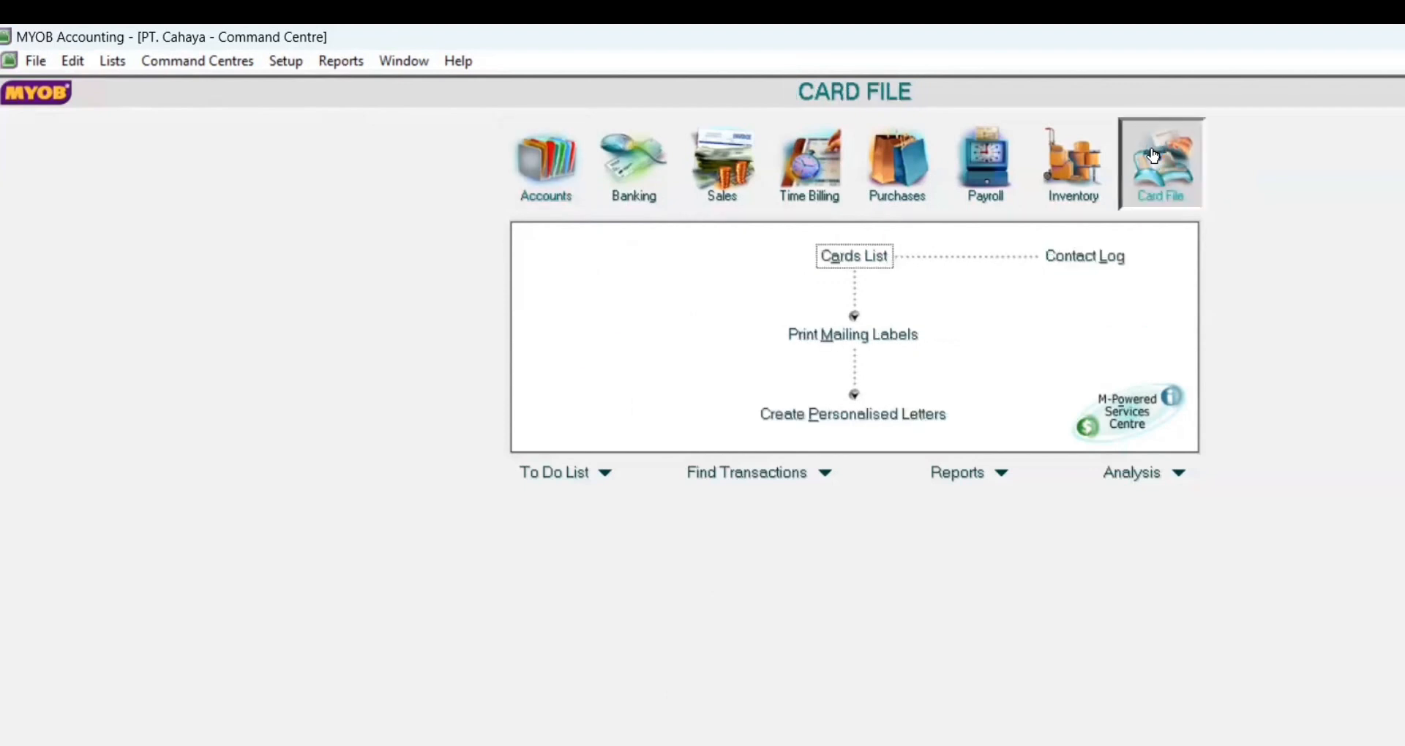
pyautogui.click(844, 258)
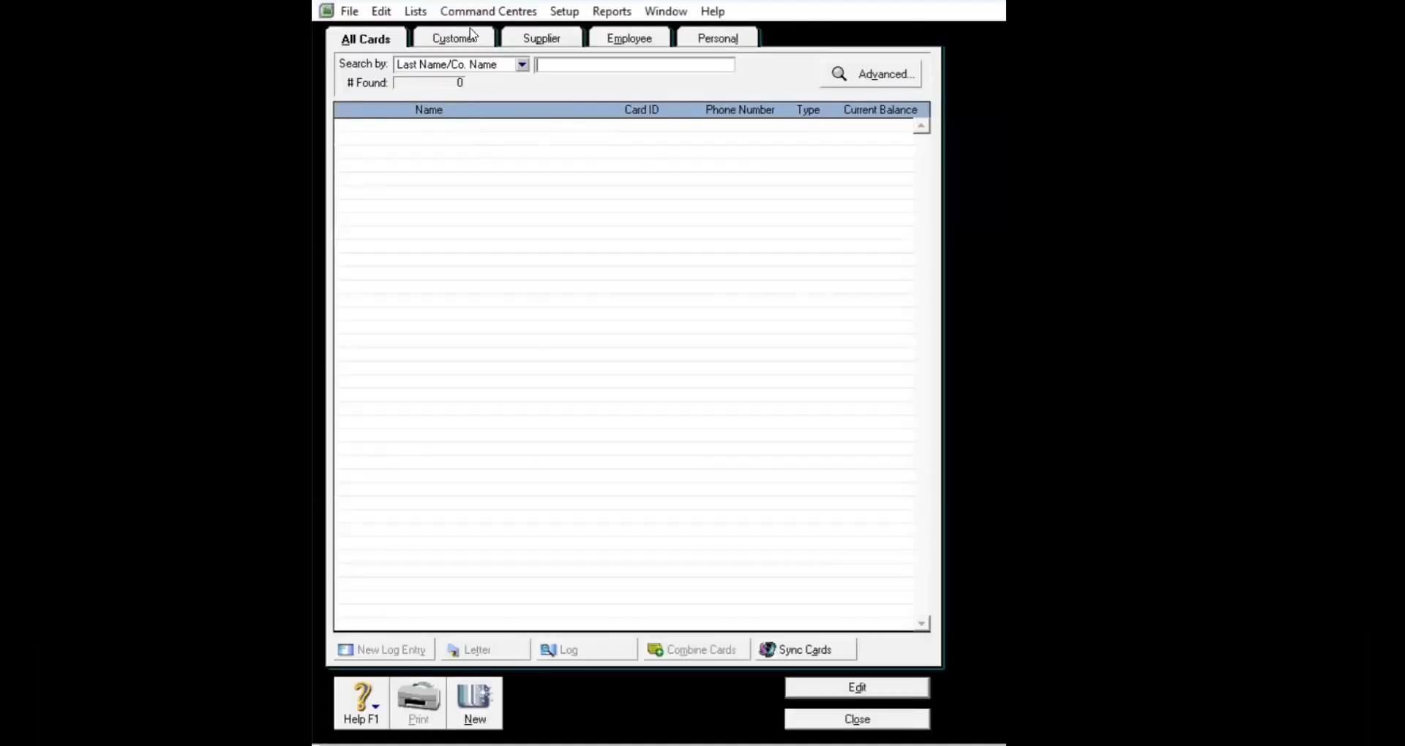
# Step: Filter to customer cards and start a new card named Toko Andani with its card ID
pyautogui.click(473, 39)
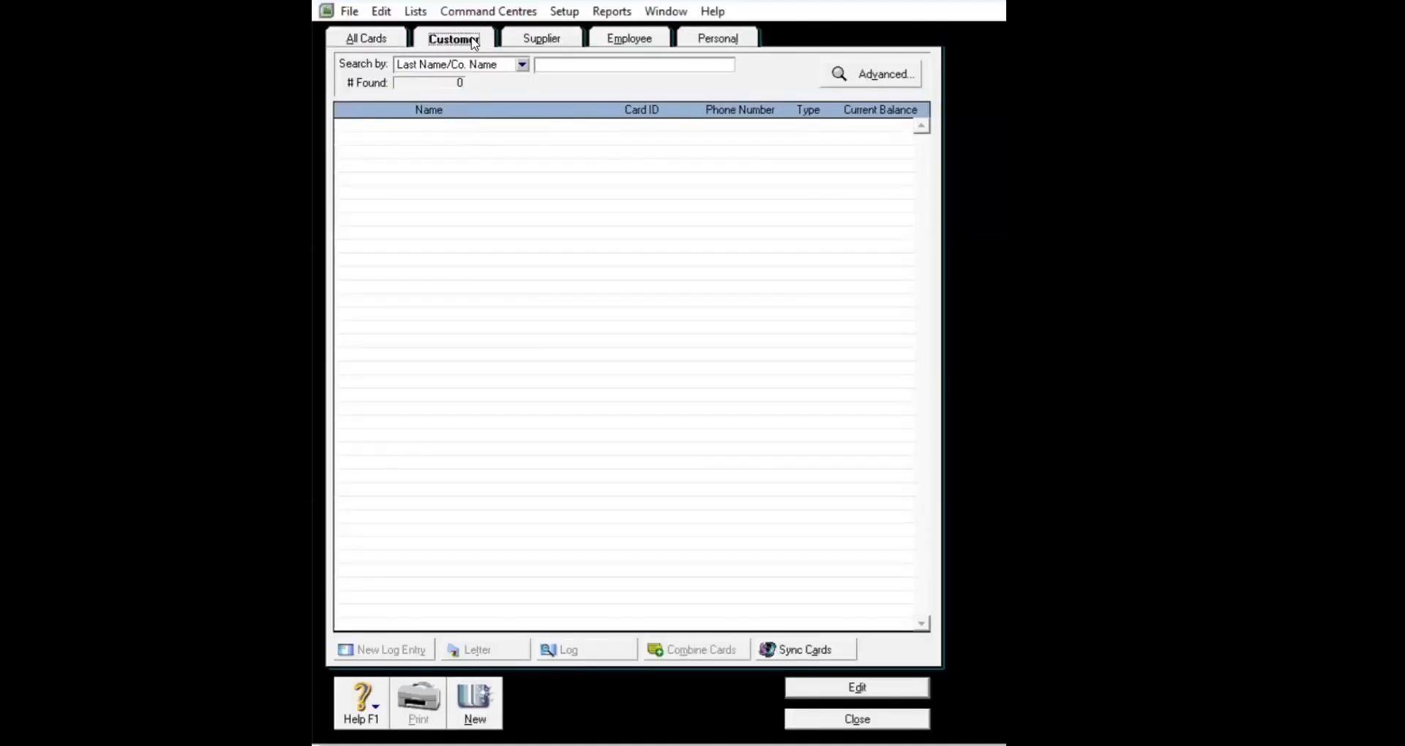
pyautogui.click(479, 706)
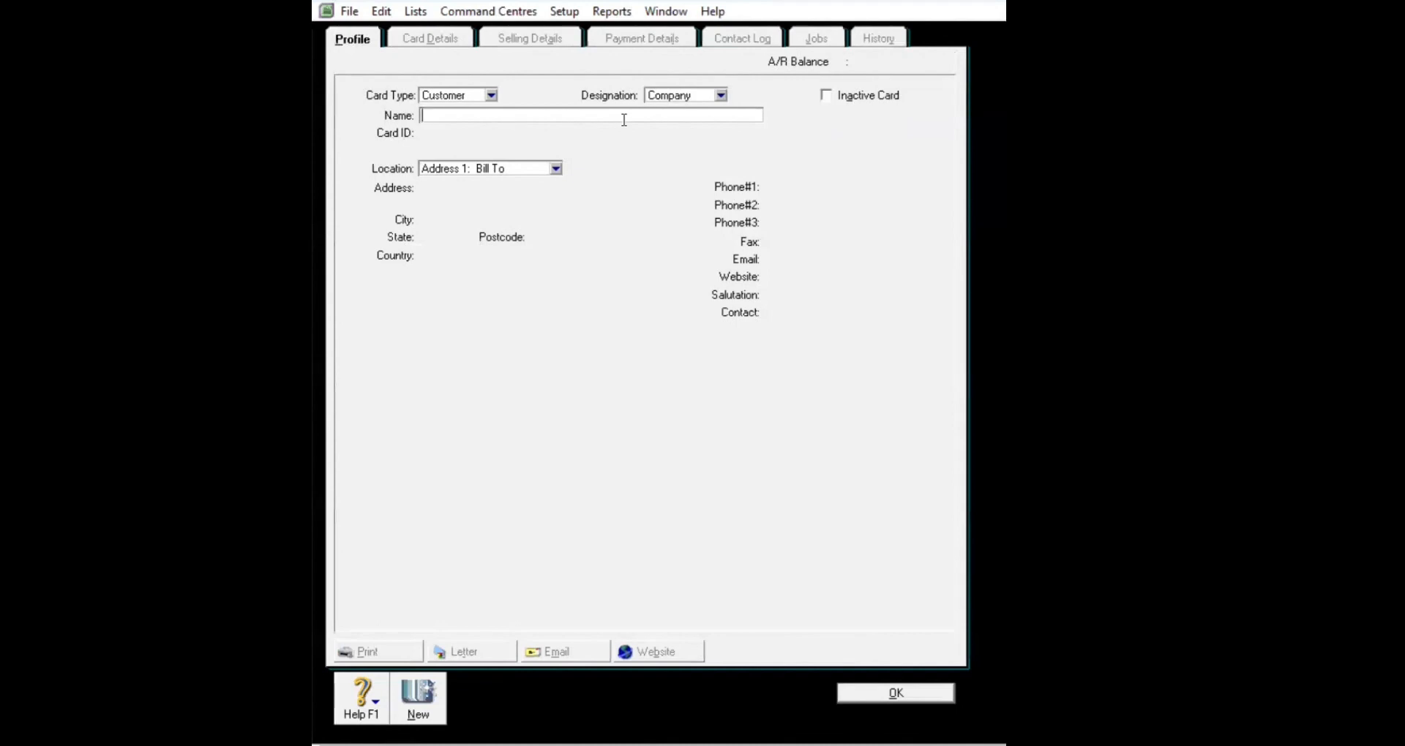
pyautogui.write('Toko Andani')
pyautogui.press('Tab')
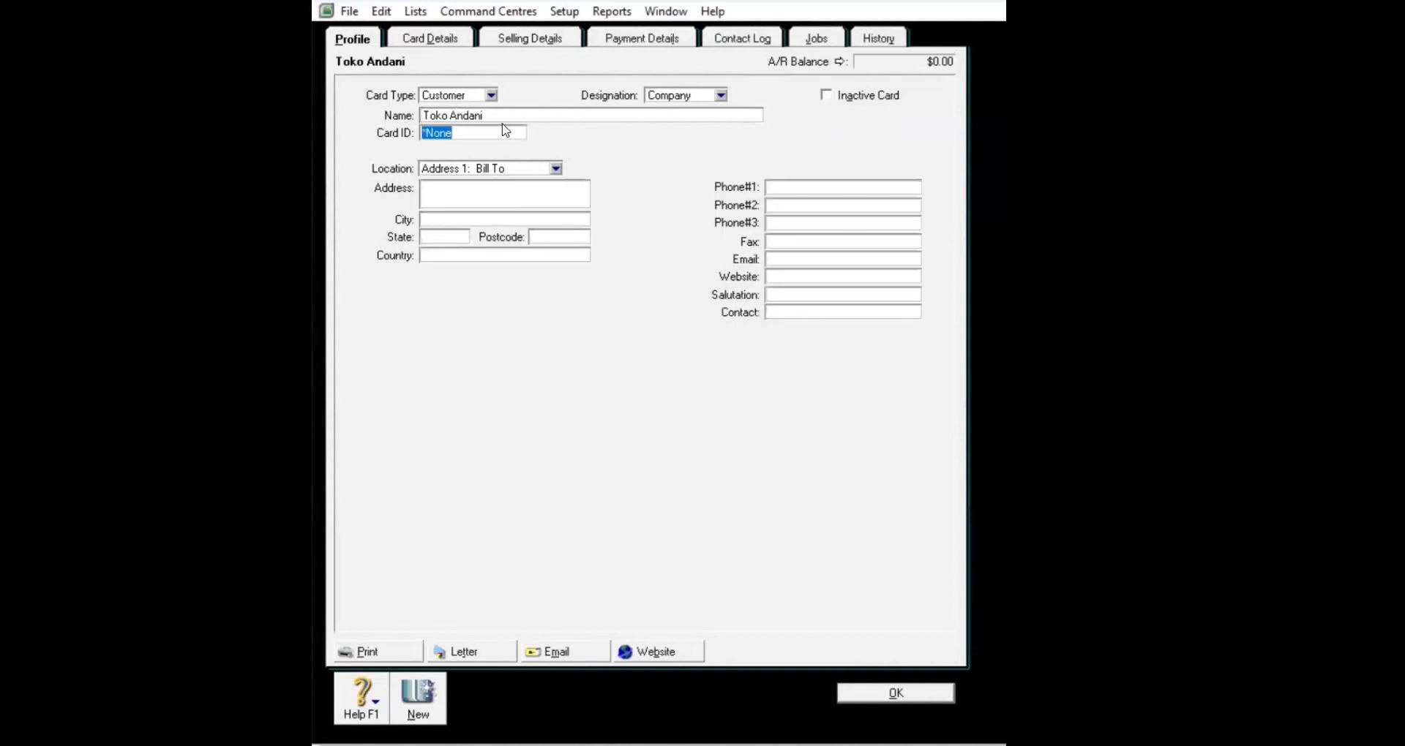
pyautogui.press('BackSpace')
pyautogui.write('C001')
# Step: Enter Toko Andani's street address, city Bandung and phone number, then save the card
pyautogui.click(474, 189)
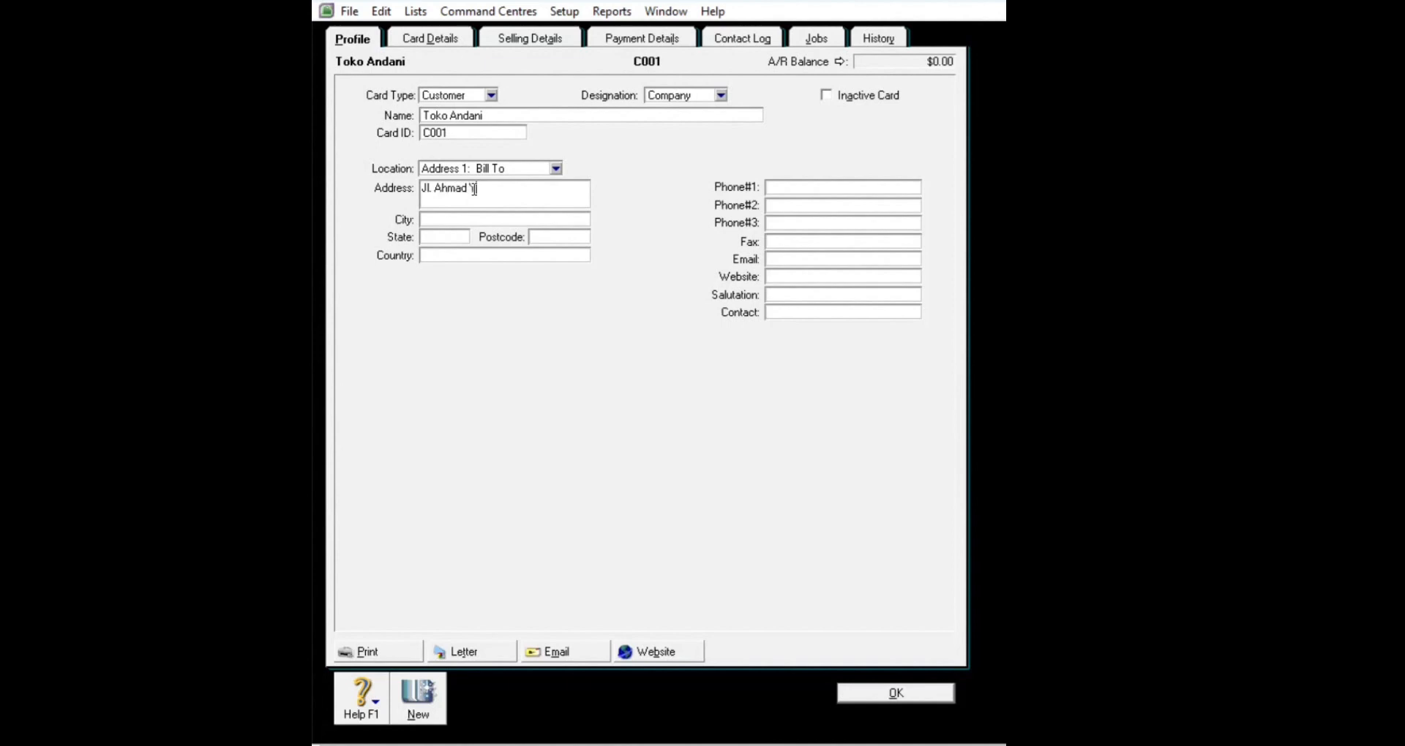
pyautogui.moveTo(466, 188); pyautogui.dragTo(443, 186)
pyautogui.press('BackSpace')
pyautogui.write('.')
pyautogui.write(' 40')
pyautogui.click(451, 222)
pyautogui.write('Bandung')
pyautogui.click(796, 190)
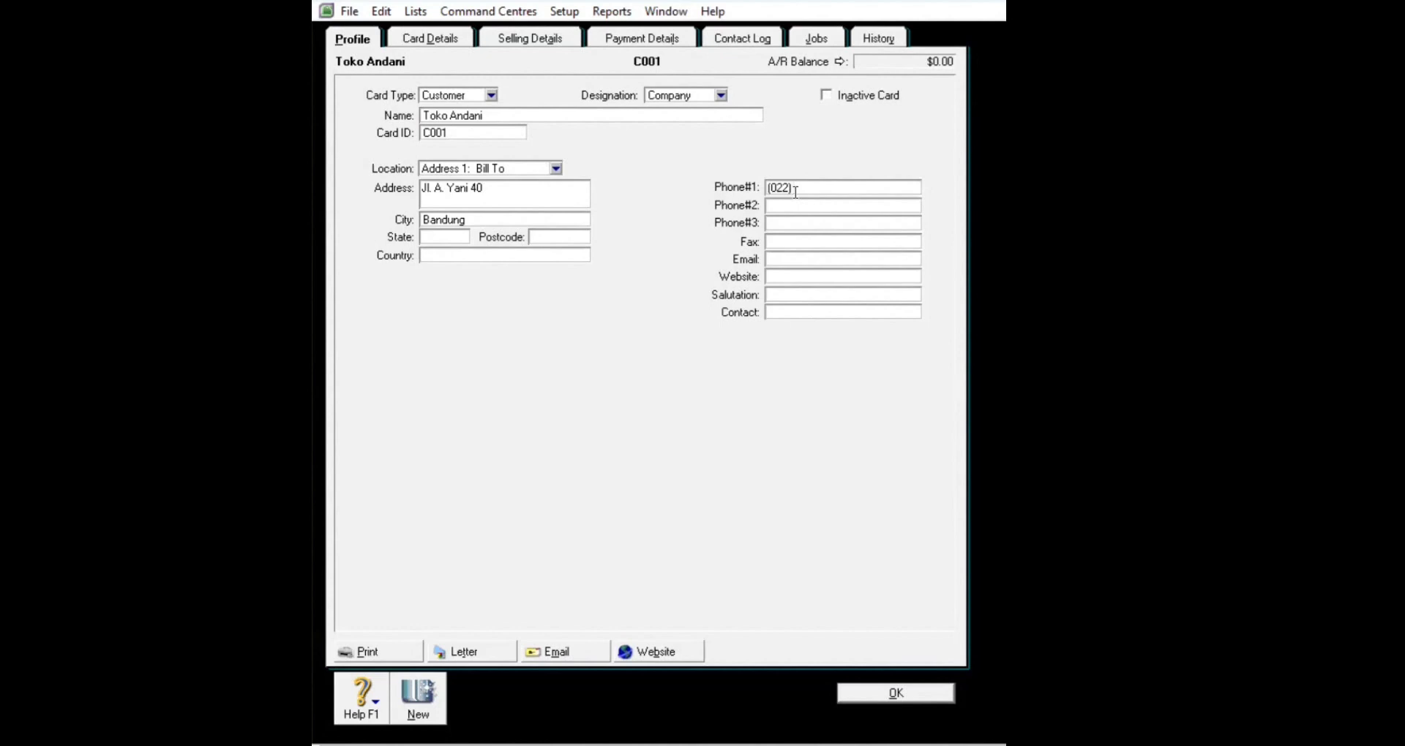
pyautogui.click(884, 695)
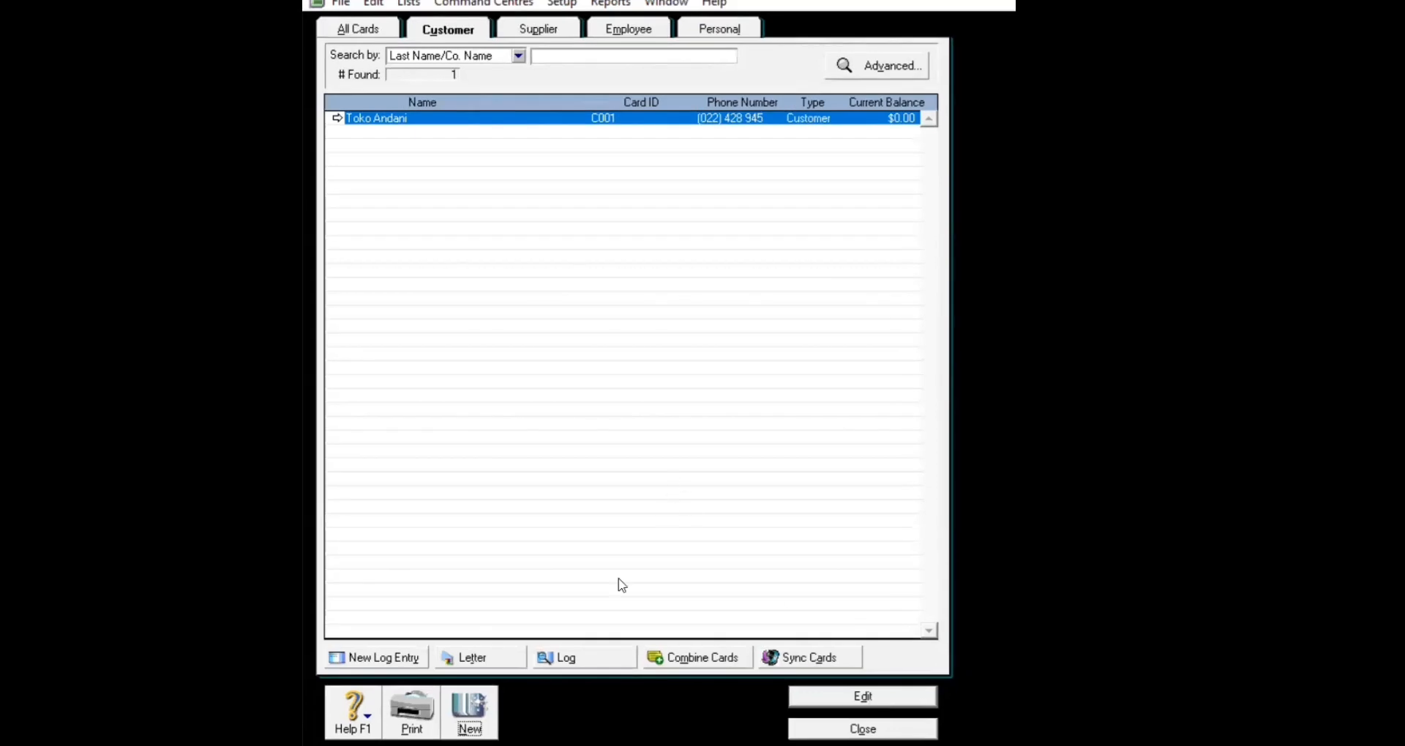
# Step: Start a new customer card named Toko Bahana and give it its card ID
pyautogui.click(479, 714)
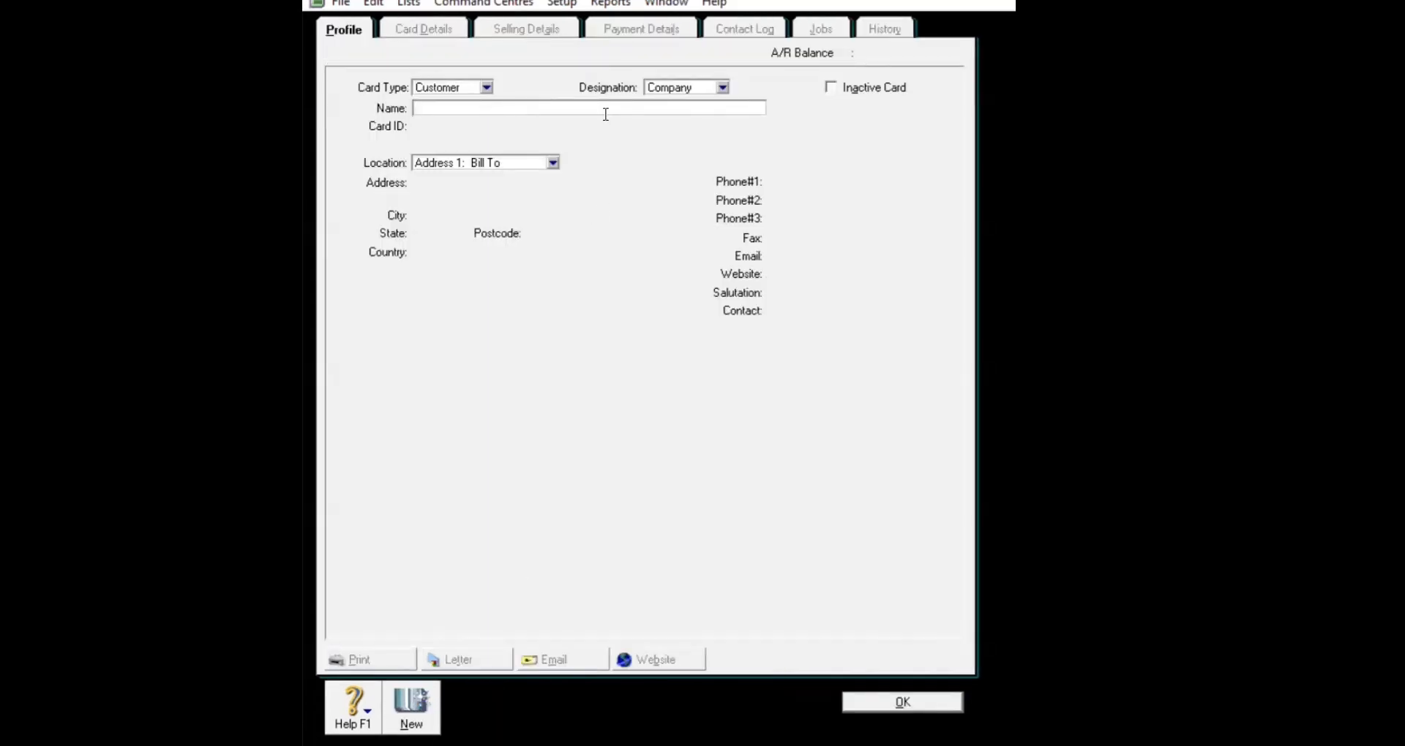
pyautogui.write('Toko Bahana')
pyautogui.press('Tab')
pyautogui.press('BackSpace')
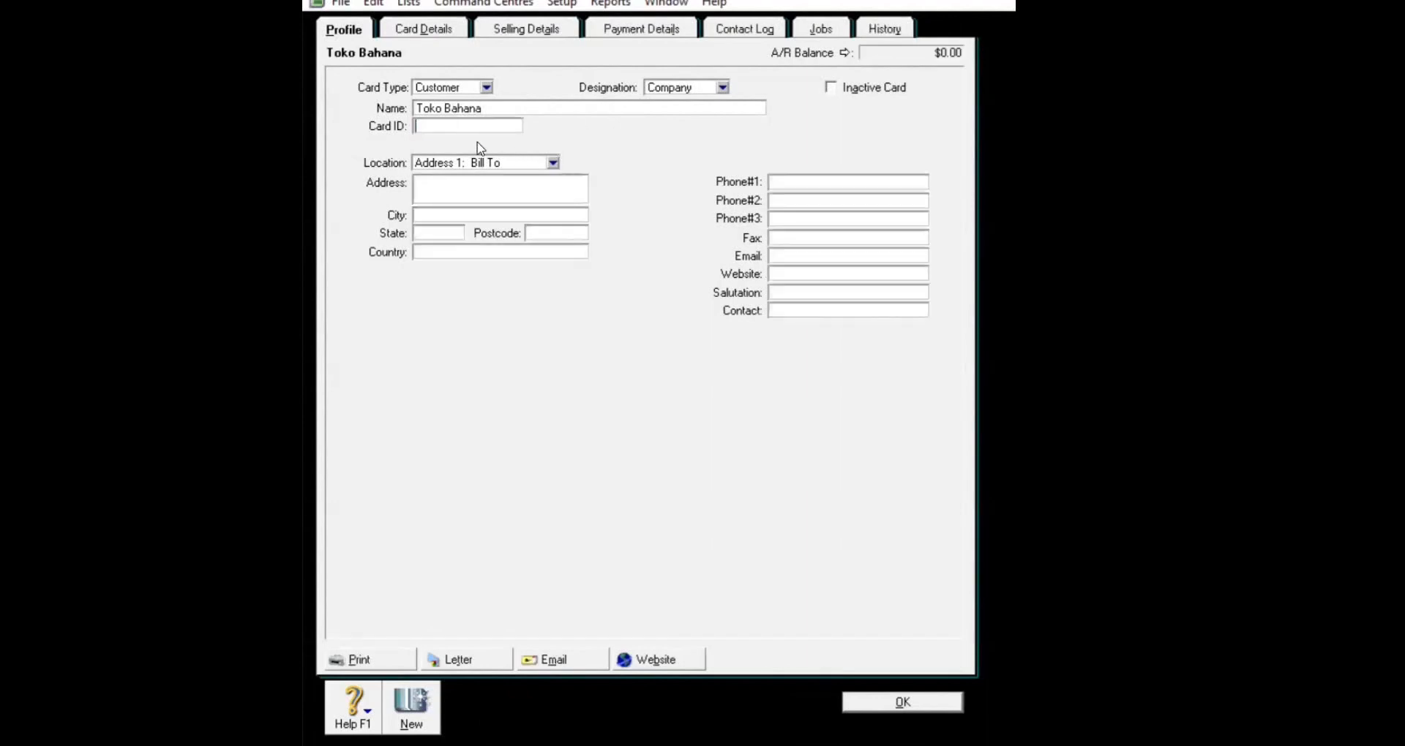
pyautogui.write('C002')
pyautogui.press('Tab')
pyautogui.press('Tab')
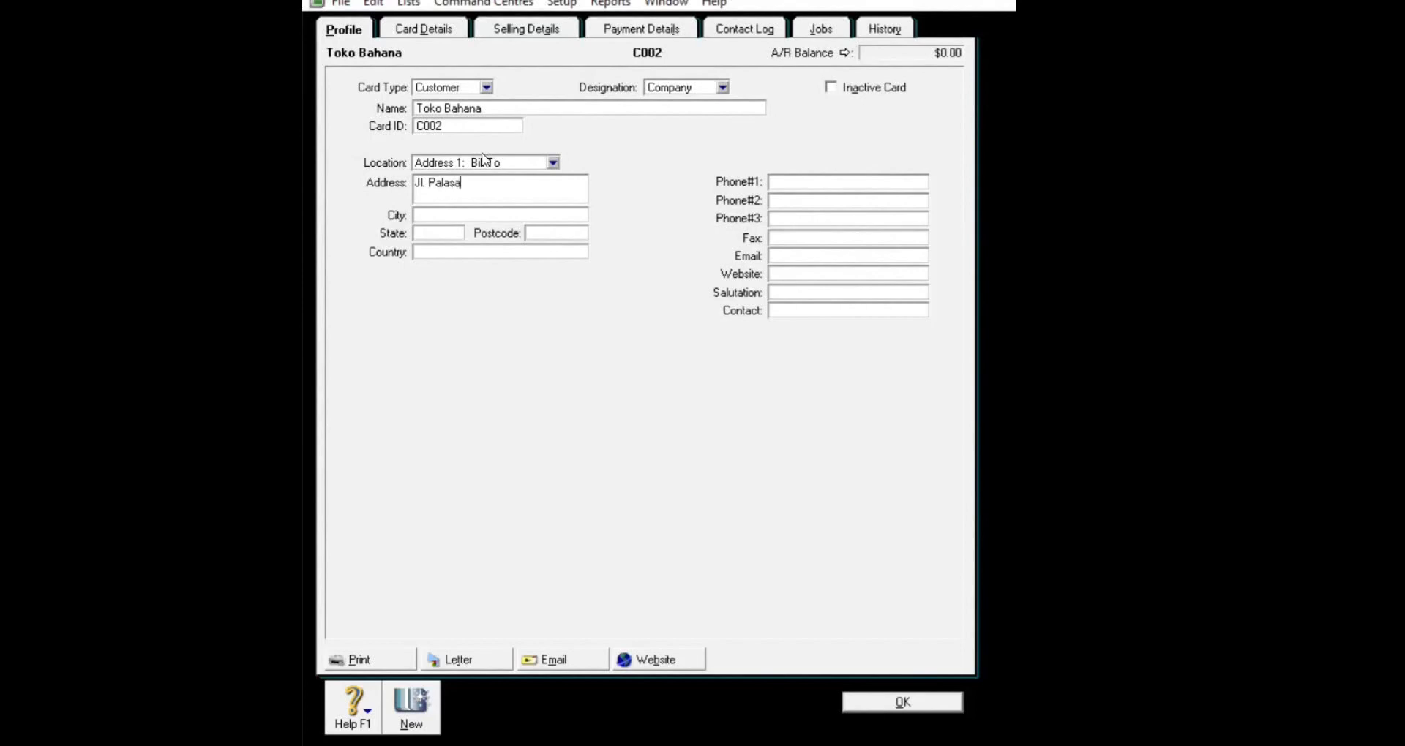
# Step: Enter Toko Bahana's street address, city Bandung and phone number, then save the card
pyautogui.click(449, 218)
pyautogui.write('Bandung')
pyautogui.click(780, 181)
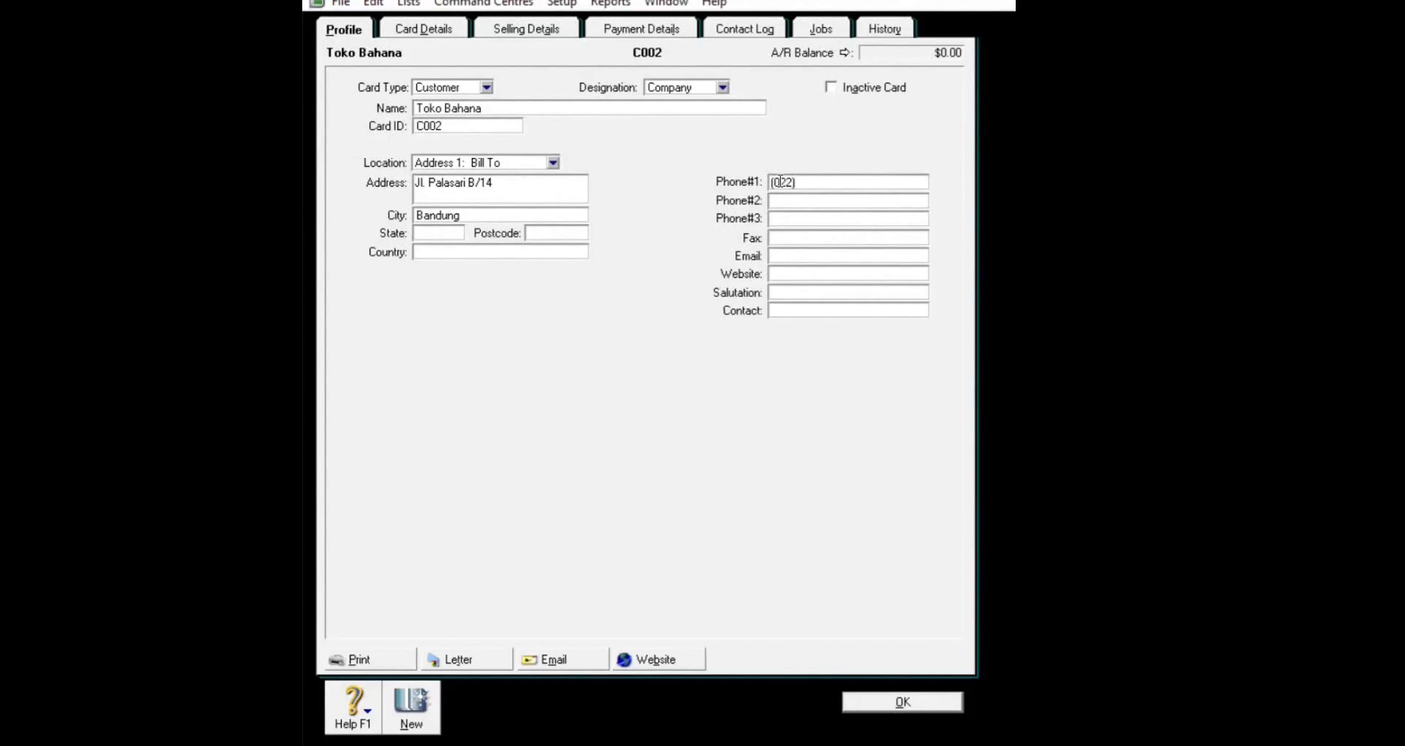
pyautogui.click(876, 704)
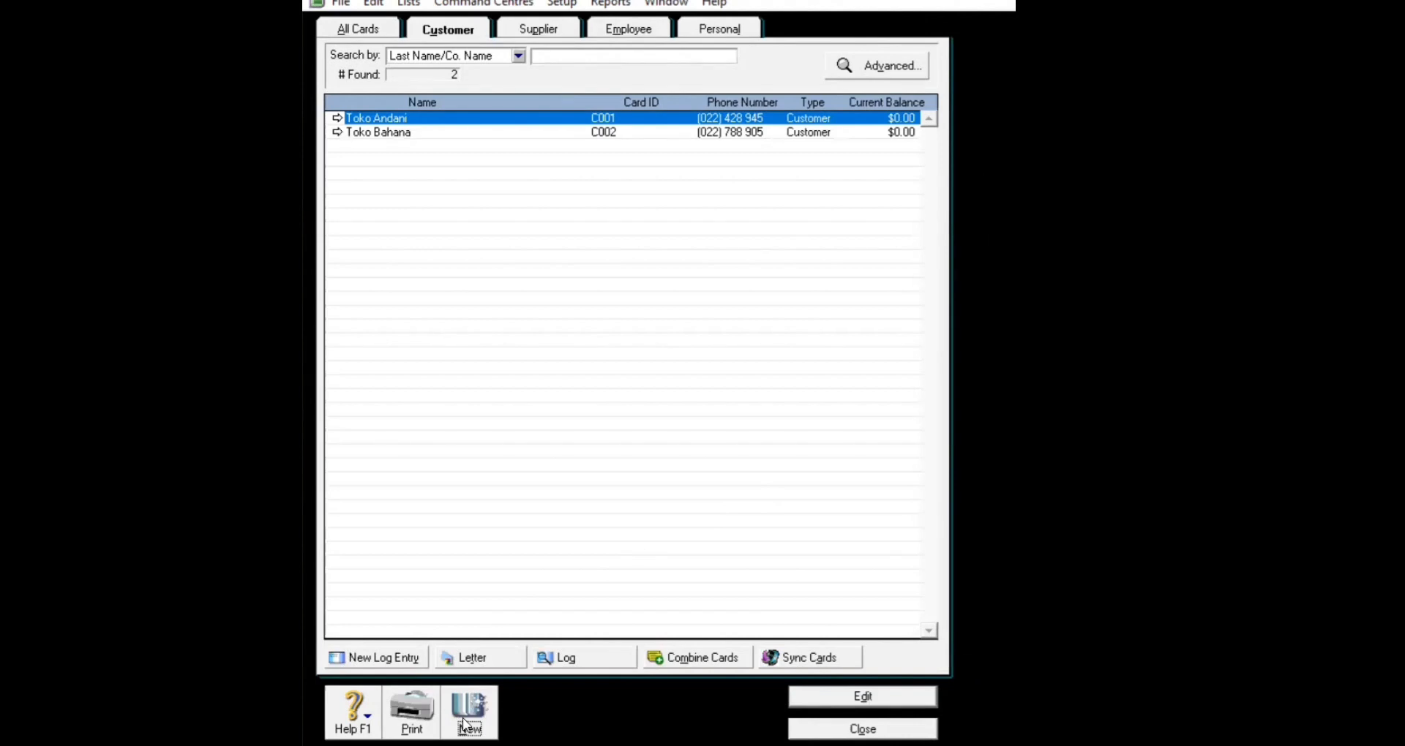
# Step: Create the Toko Cempaka card with its ID, street address, city Bandung and phone, and save
pyautogui.click(464, 724)
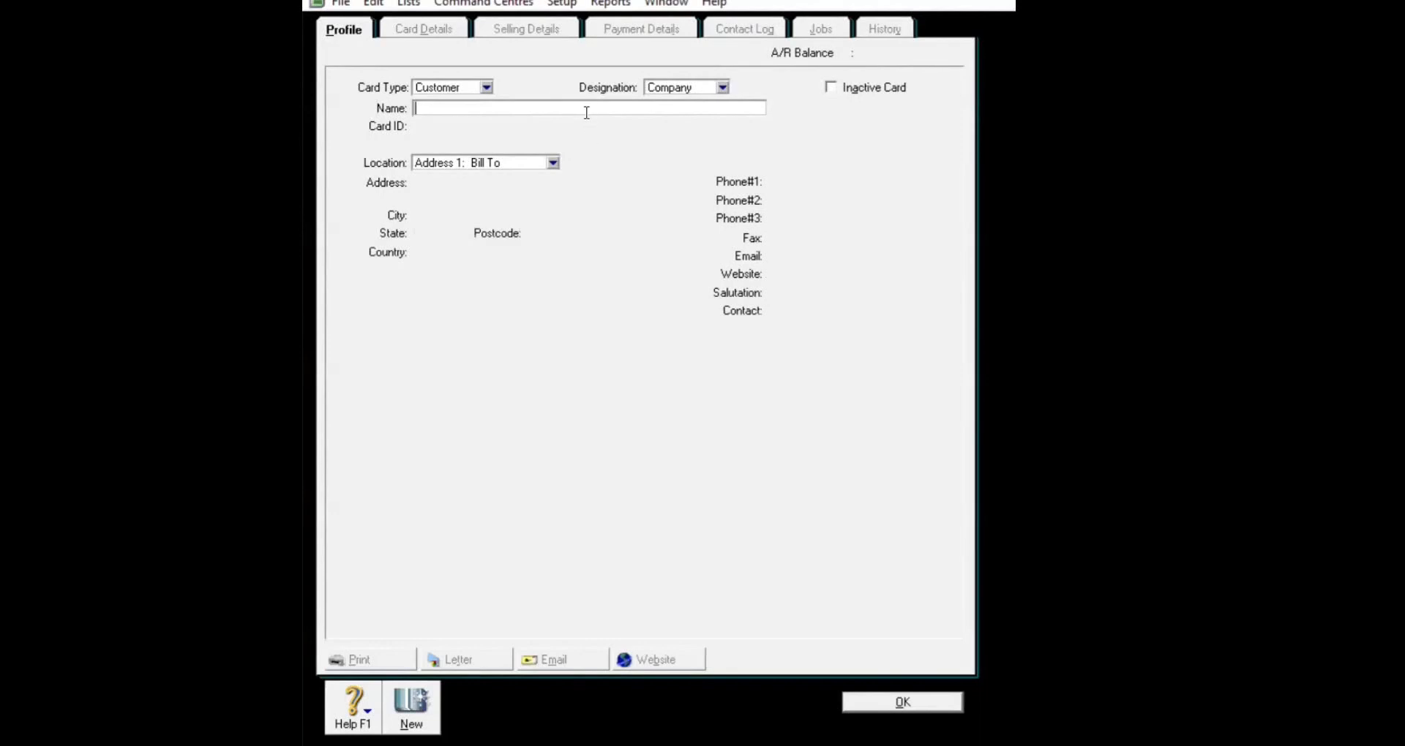
pyautogui.write('Toko Cempaka')
pyautogui.press('Tab')
pyautogui.press('BackSpace')
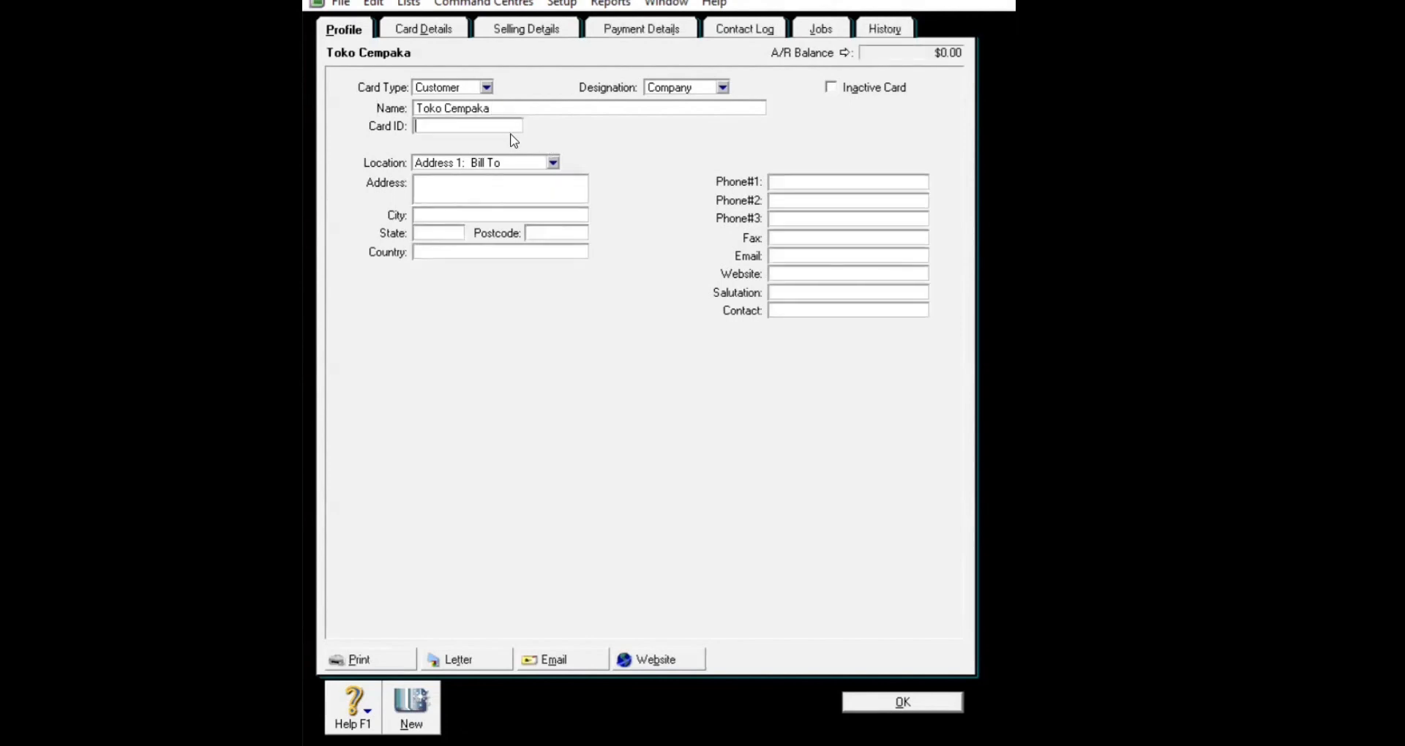
pyautogui.write('C003')
pyautogui.press('Tab')
pyautogui.press('Tab')
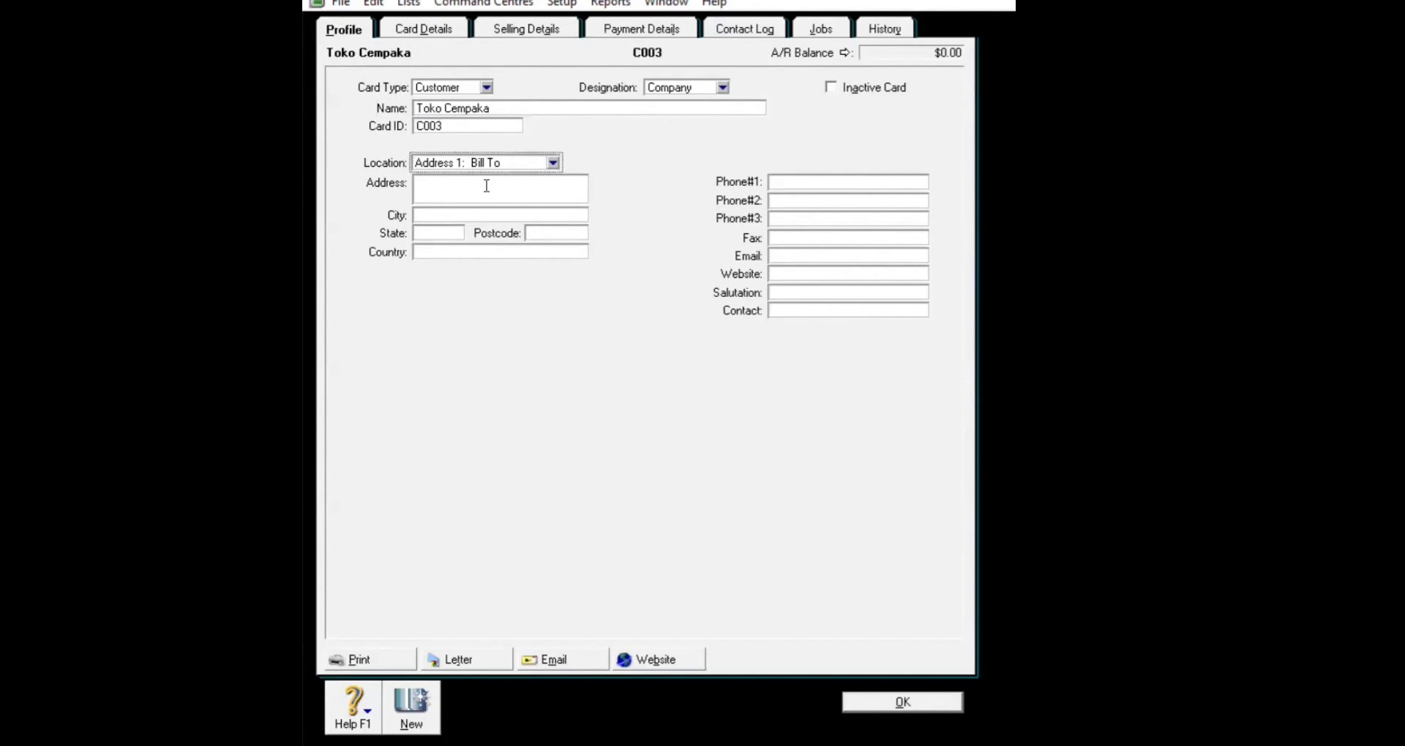
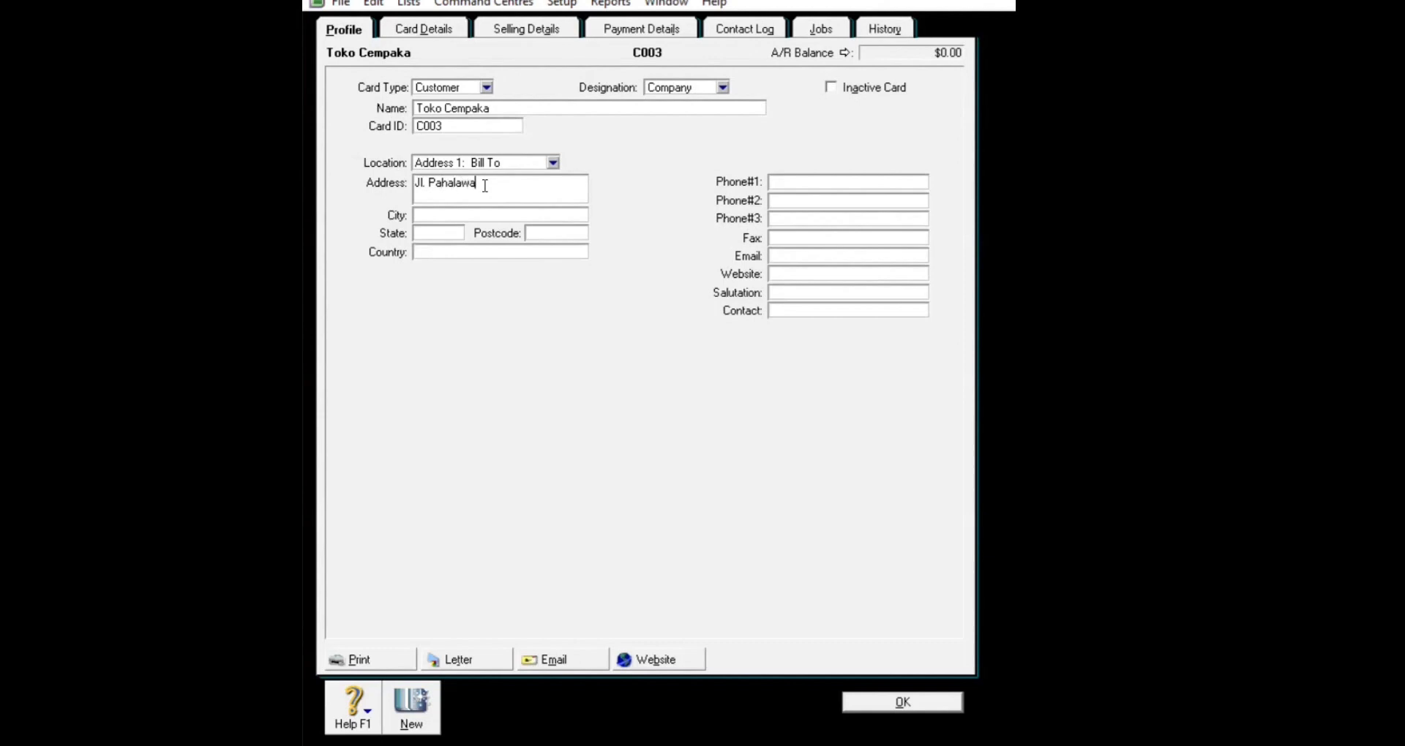
pyautogui.click(483, 212)
pyautogui.write('Bandung')
pyautogui.click(816, 182)
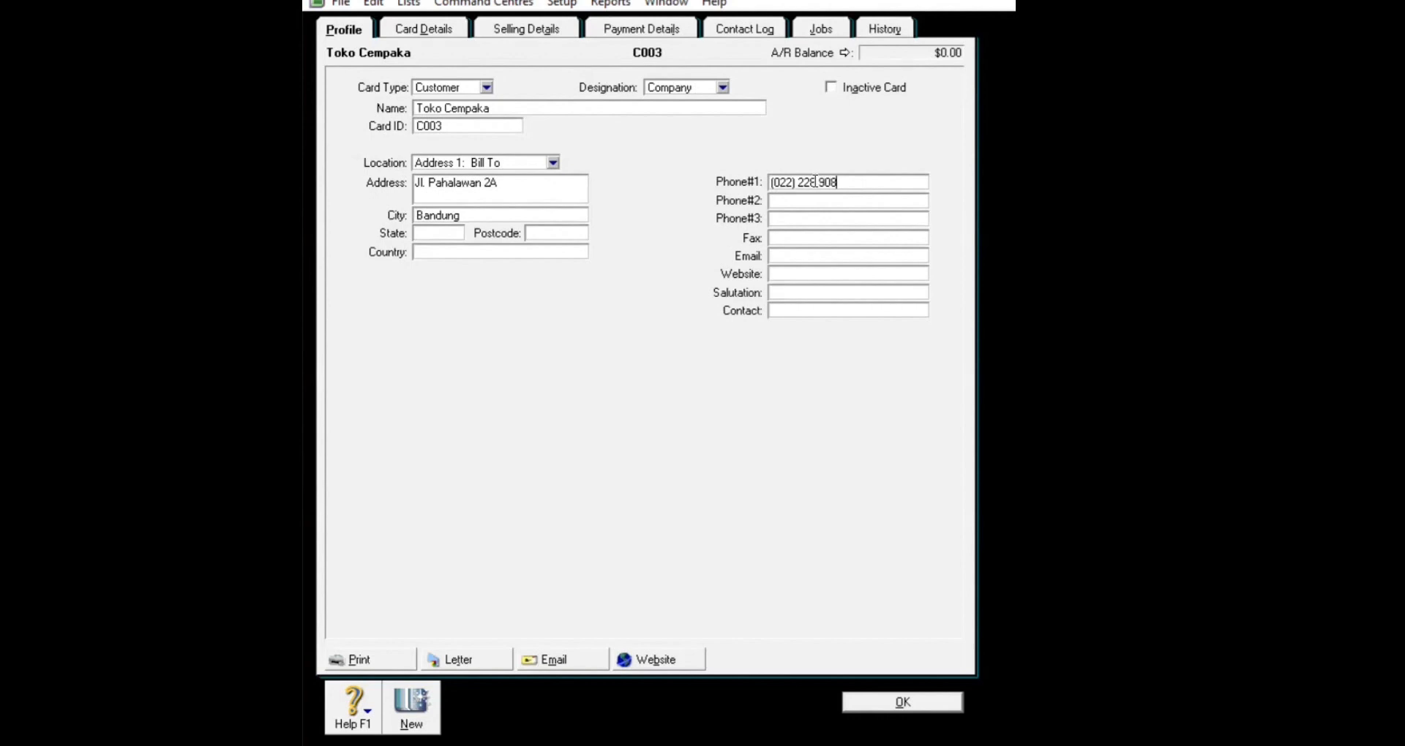
pyautogui.click(848, 704)
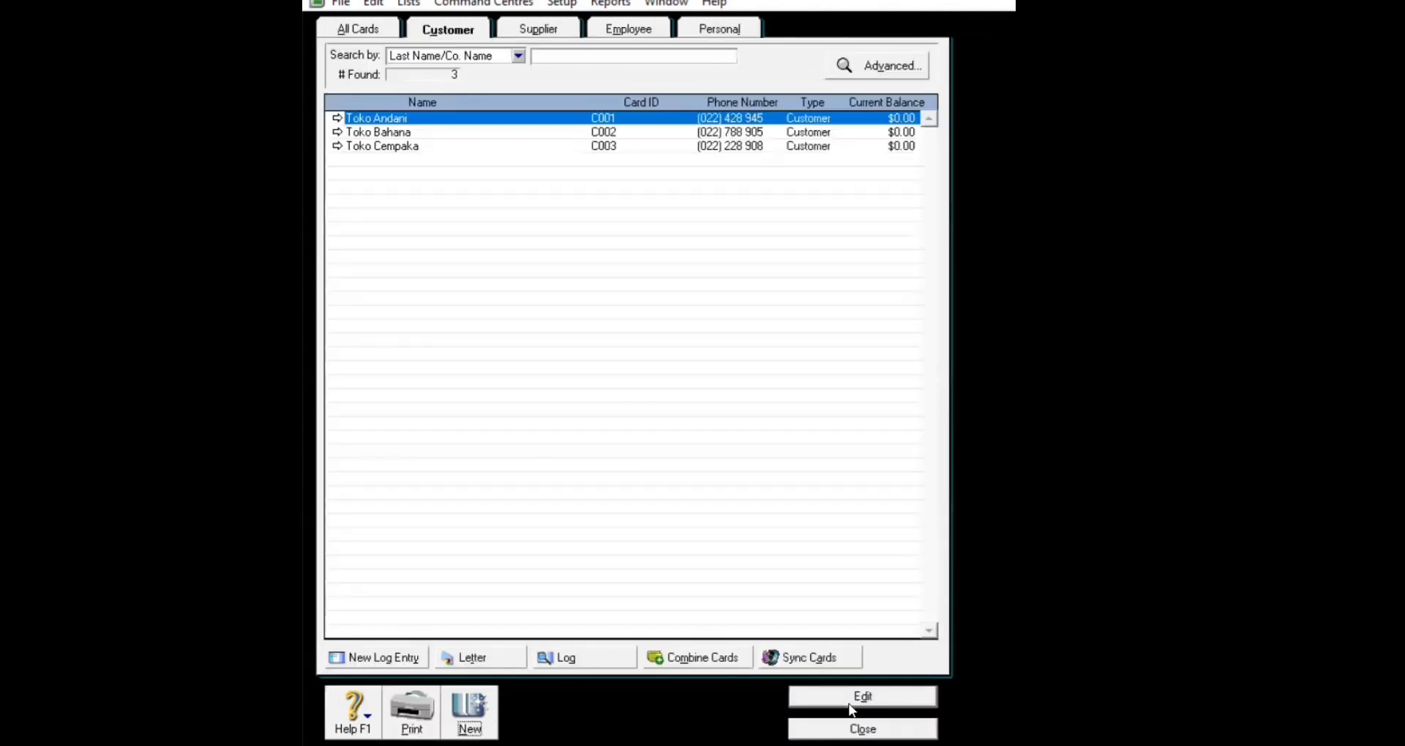
# Step: Start a new customer card named Toko Dhira and give it its card ID
pyautogui.click(469, 710)
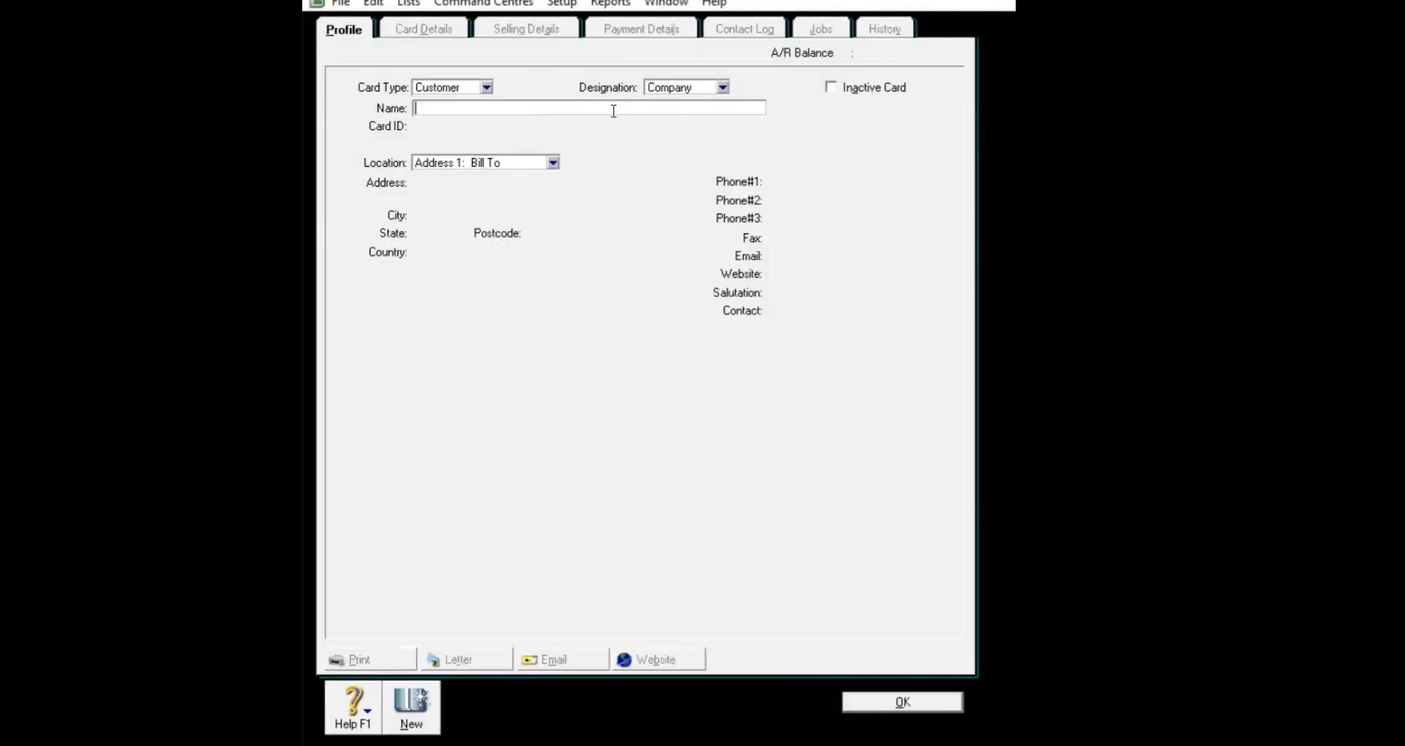
pyautogui.write('Toko Dhira')
pyautogui.press('Tab')
pyautogui.press('BackSpace')
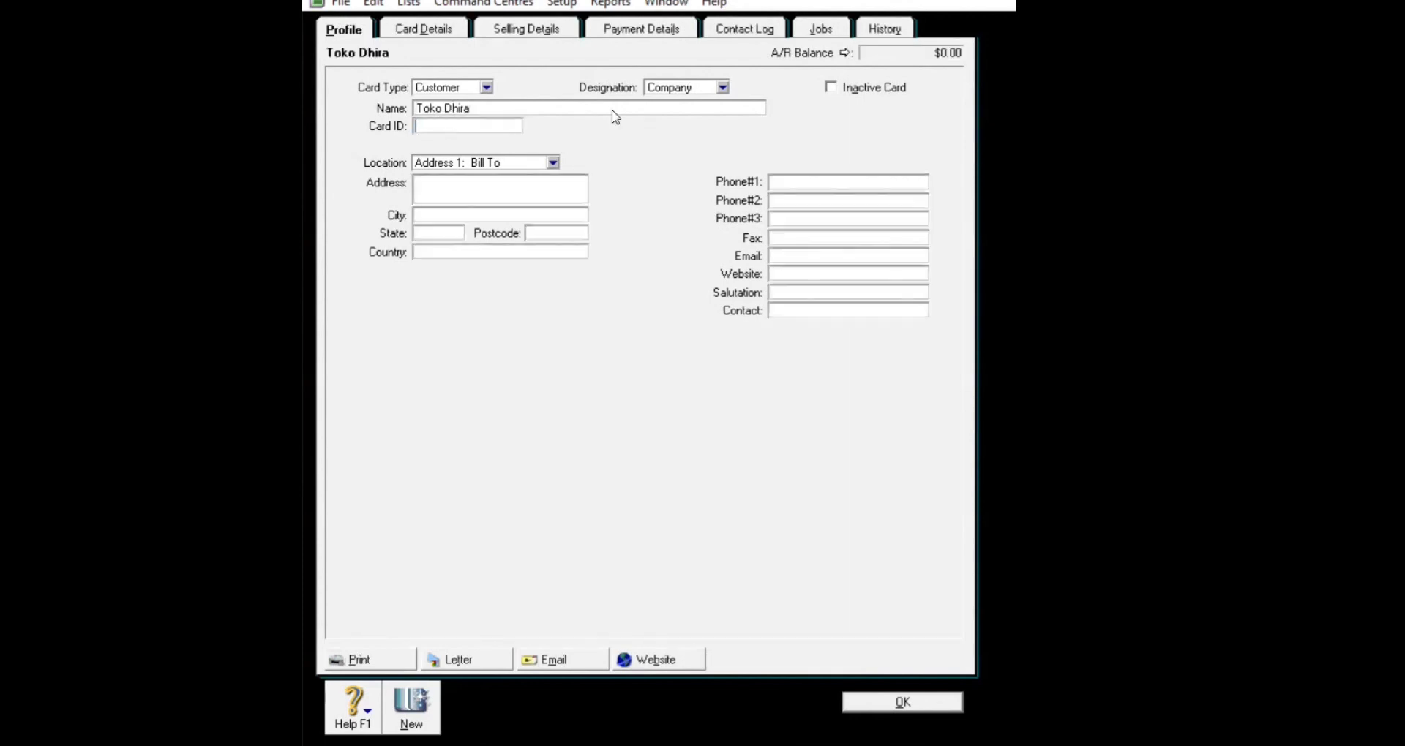
pyautogui.write('C004')
# Step: Enter Toko Dhira's street address, city Bandung and phone number, then save the card
pyautogui.click(518, 178)
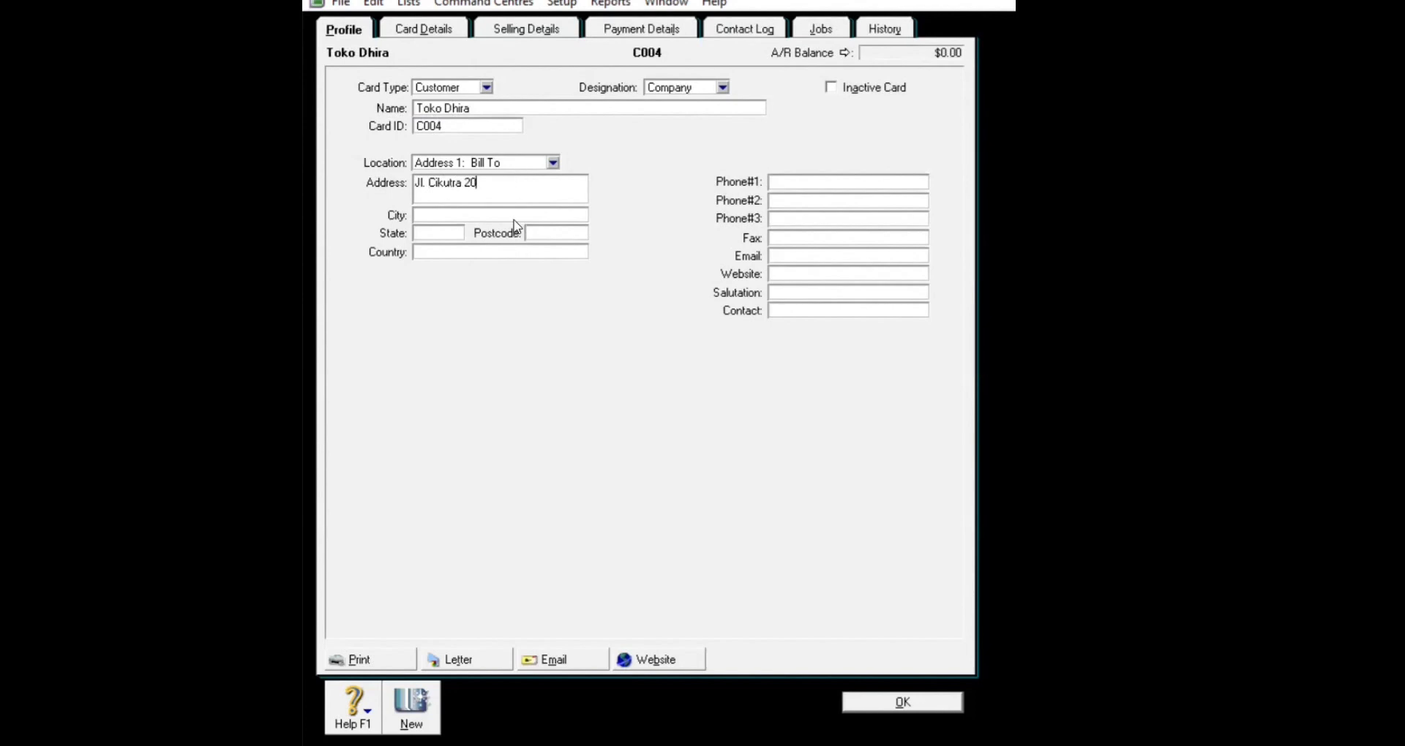
pyautogui.click(514, 214)
pyautogui.write('Bandung')
pyautogui.click(813, 183)
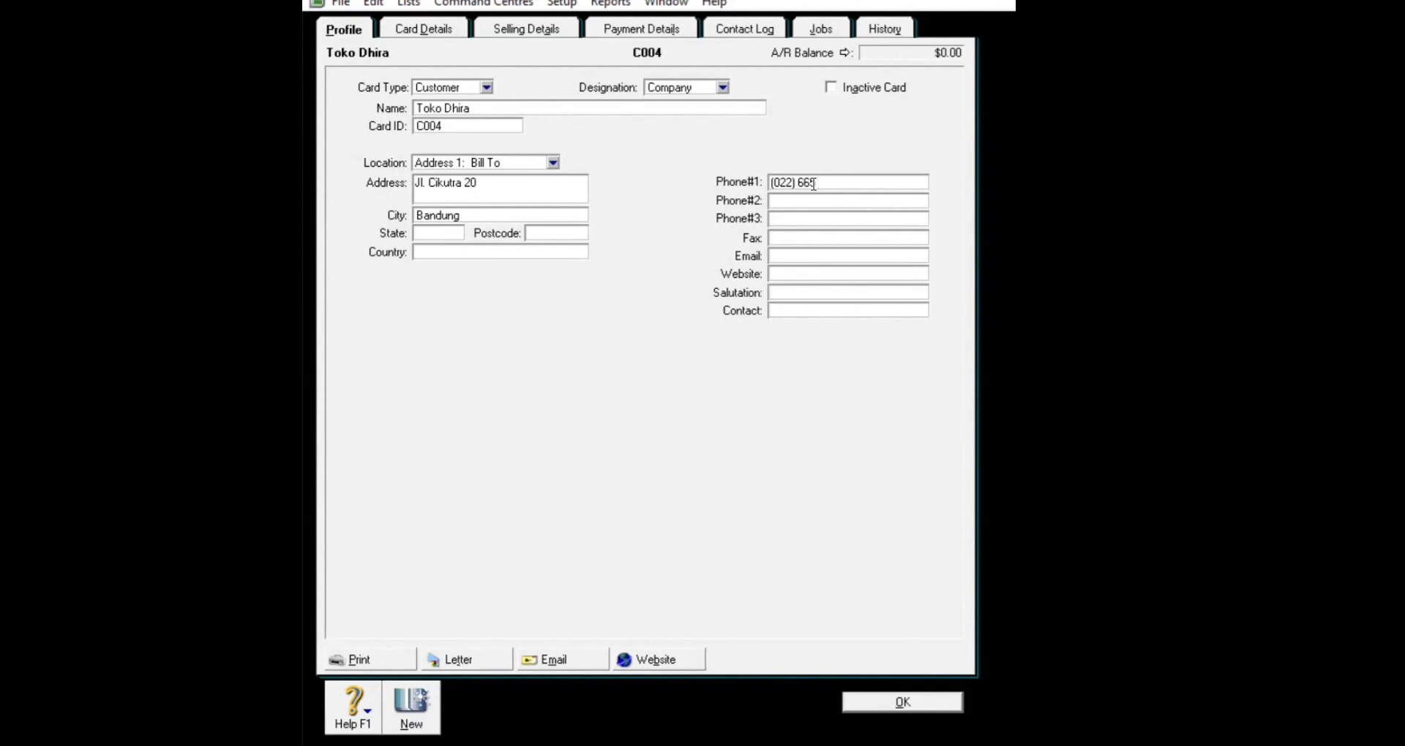
pyautogui.click(894, 704)
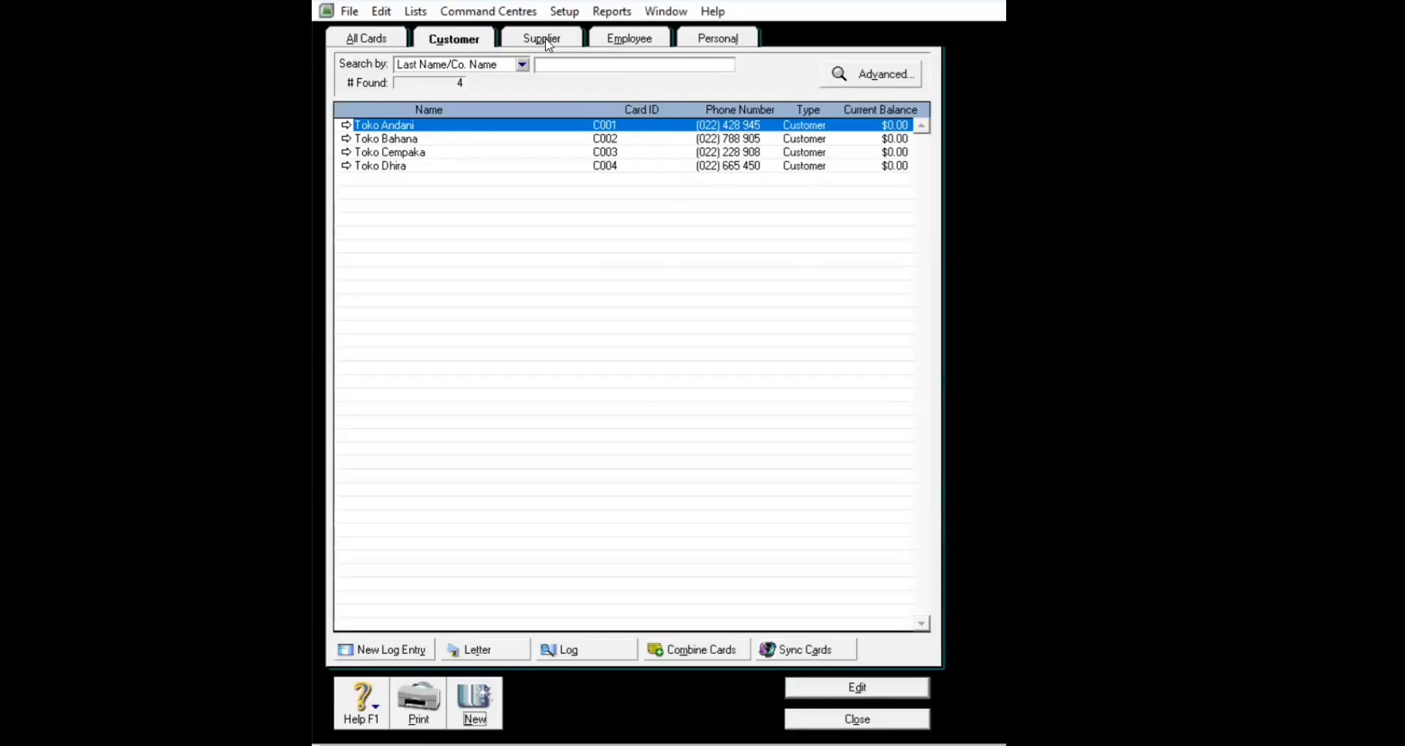
# Step: Filter to supplier cards and start a new card named PT. Asoka with its card ID
pyautogui.click(541, 38)
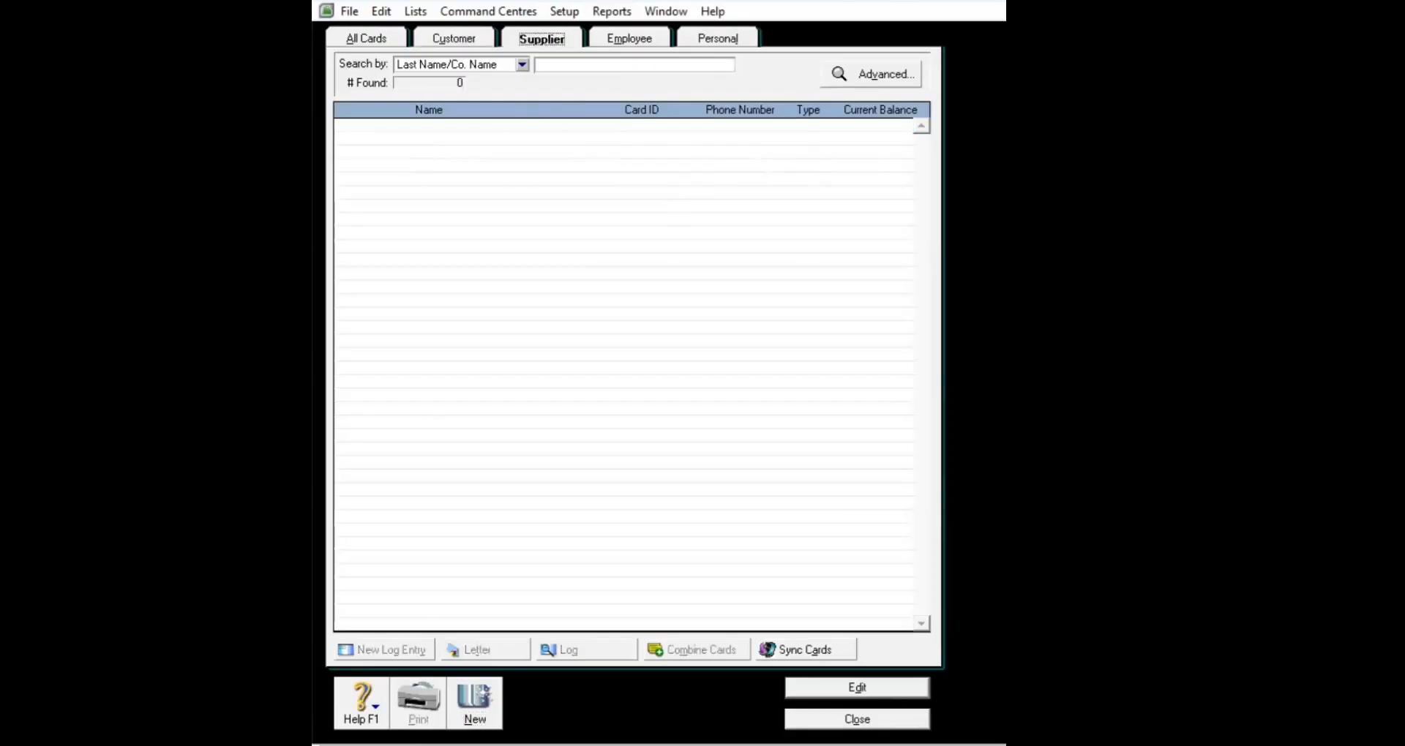
pyautogui.click(472, 701)
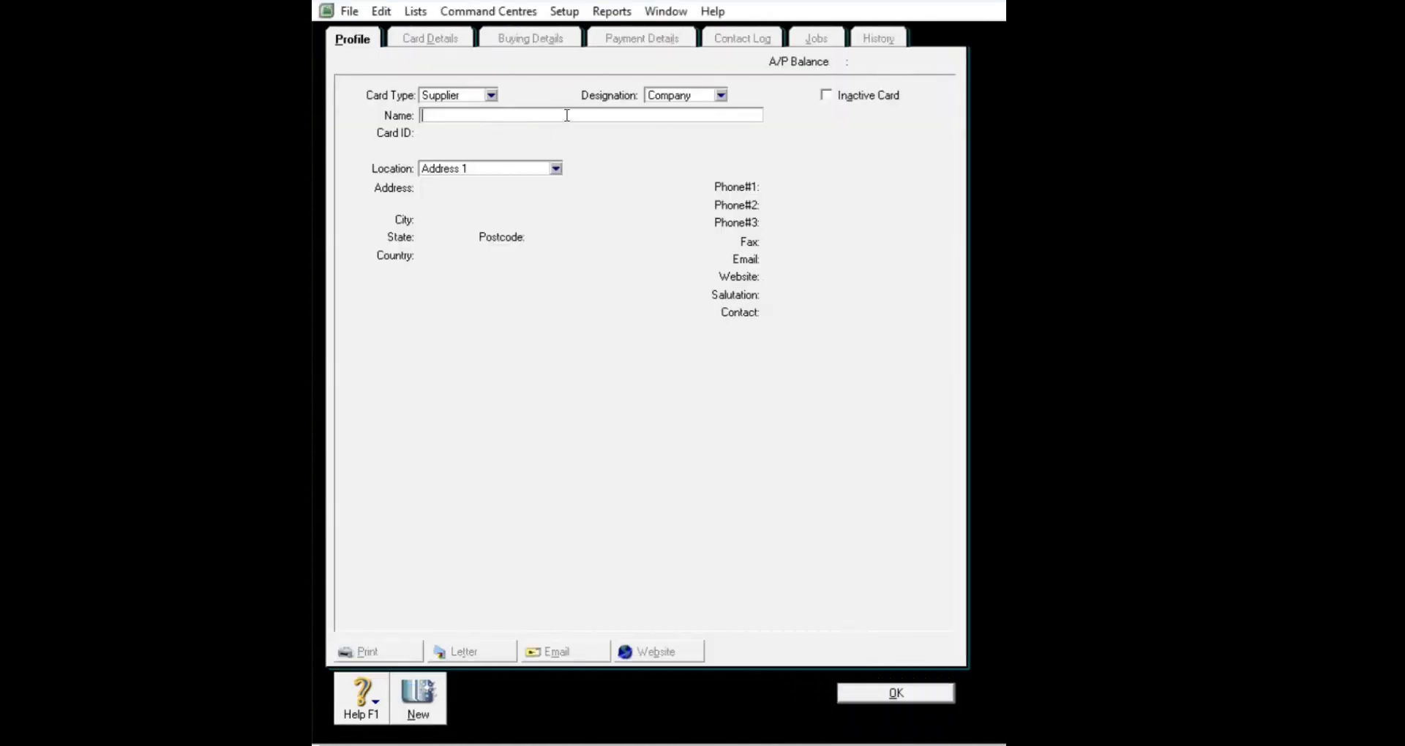
pyautogui.write('PT. Asoka')
pyautogui.press('Tab')
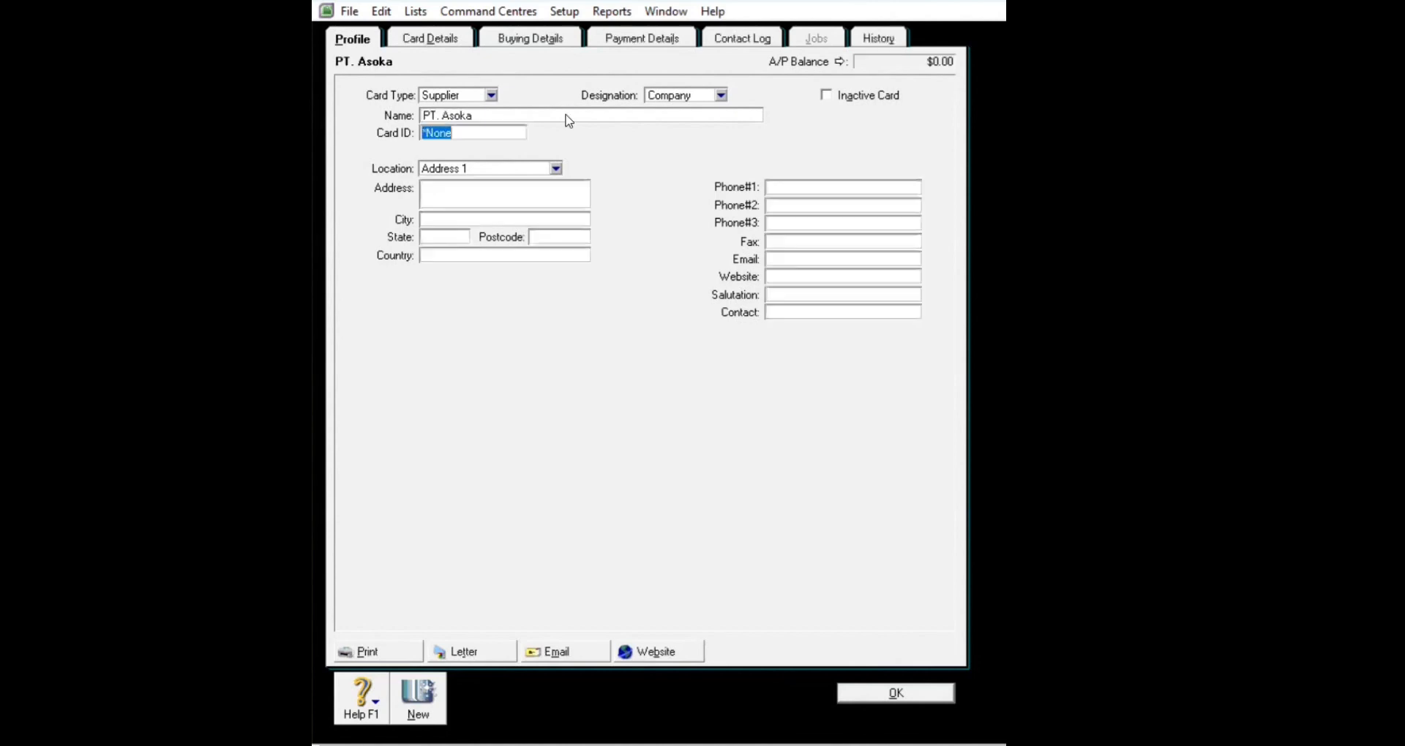
pyautogui.write('S001')
# Step: Enter PT. Asoka's street address, city Bandung and phone number, then save the card
pyautogui.click(497, 197)
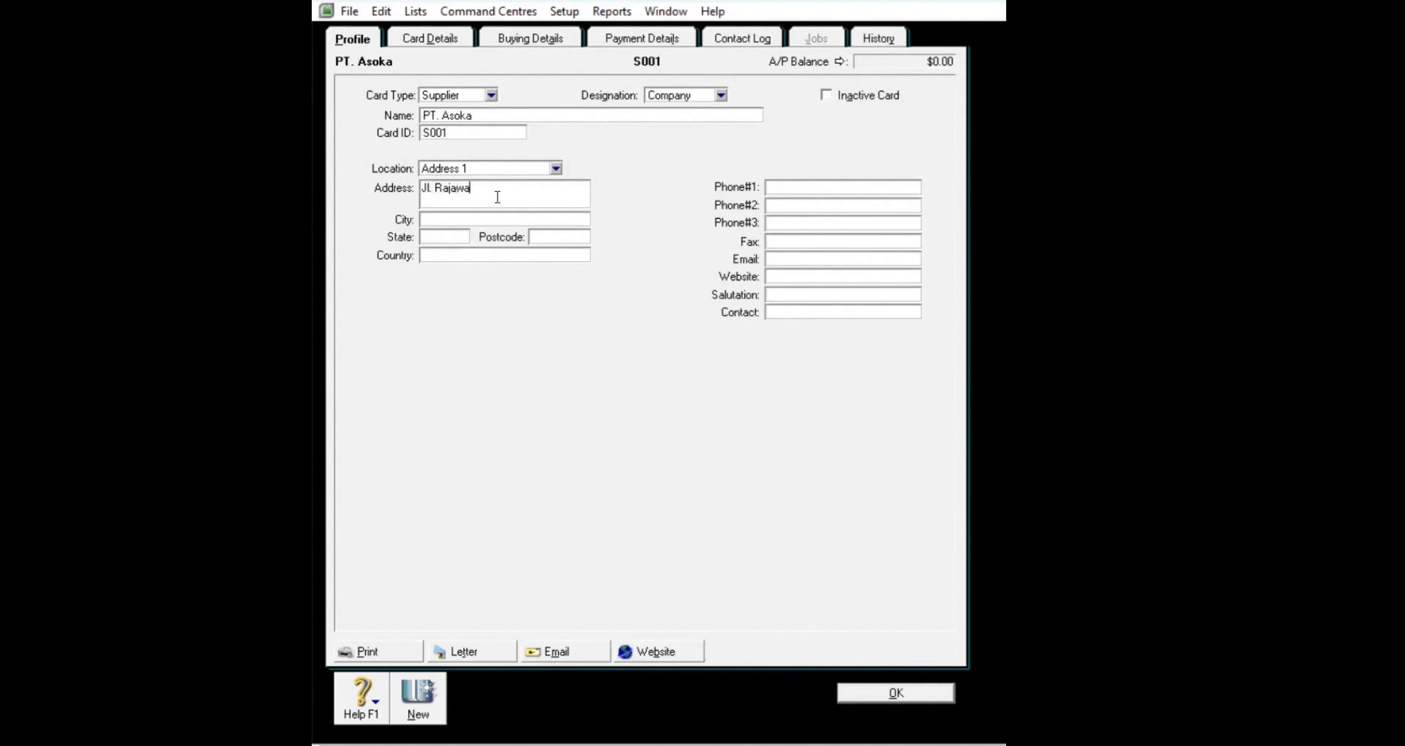
pyautogui.click(482, 219)
pyautogui.write('Bandung')
pyautogui.click(786, 187)
pyautogui.write('(022')
pyautogui.click(788, 188)
pyautogui.click(837, 189)
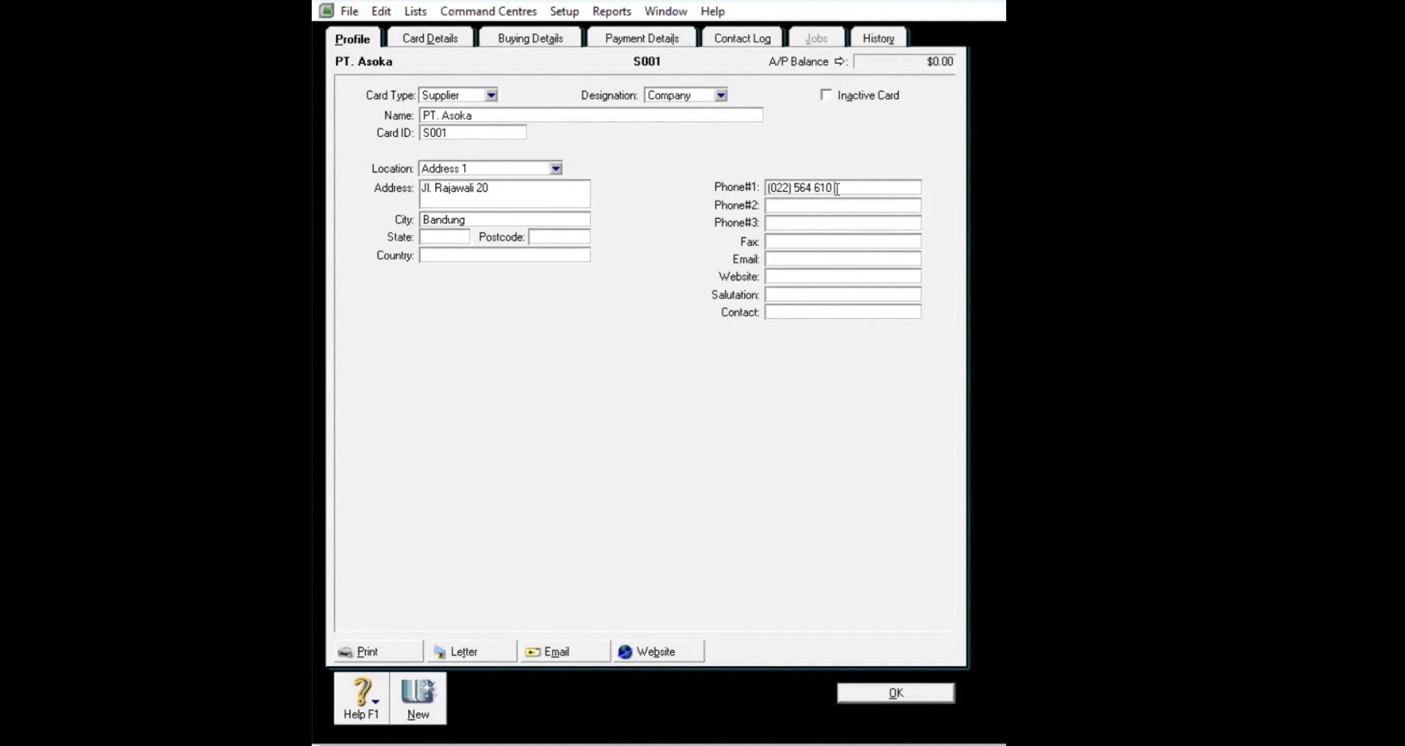
pyautogui.click(889, 693)
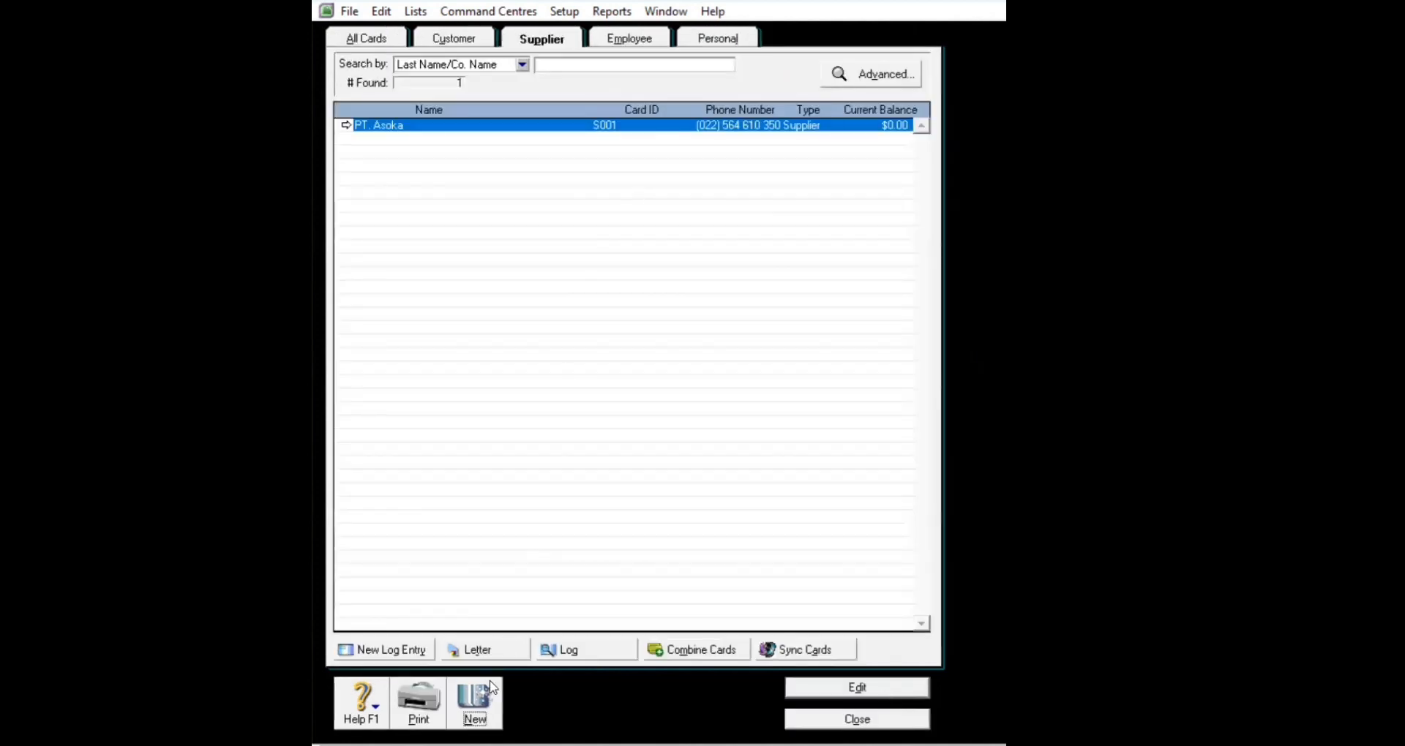
pyautogui.click(489, 688)
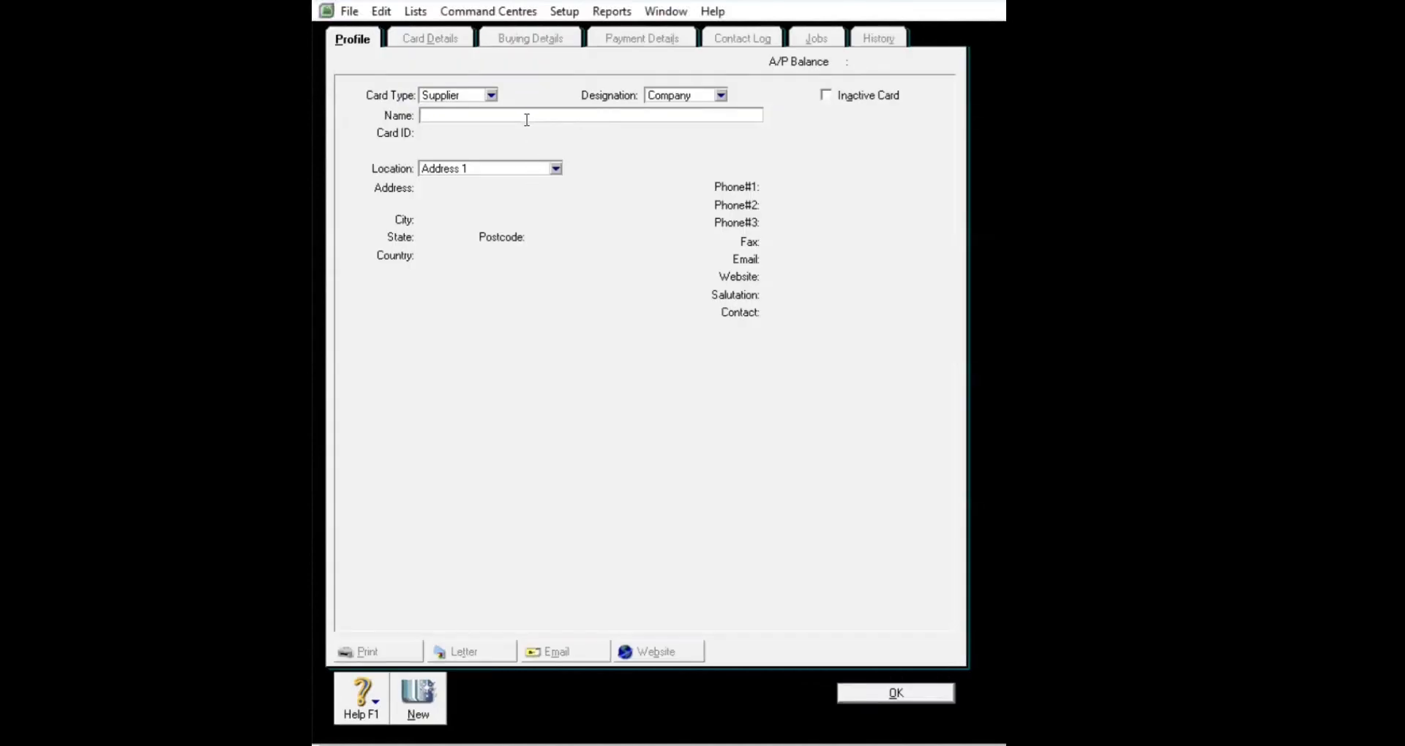
# Step: Name the new supplier card PT. Bharata, give it its card ID and street address
pyautogui.write('PT. Bharata')
pyautogui.press('Tab')
pyautogui.press('BackSpace')
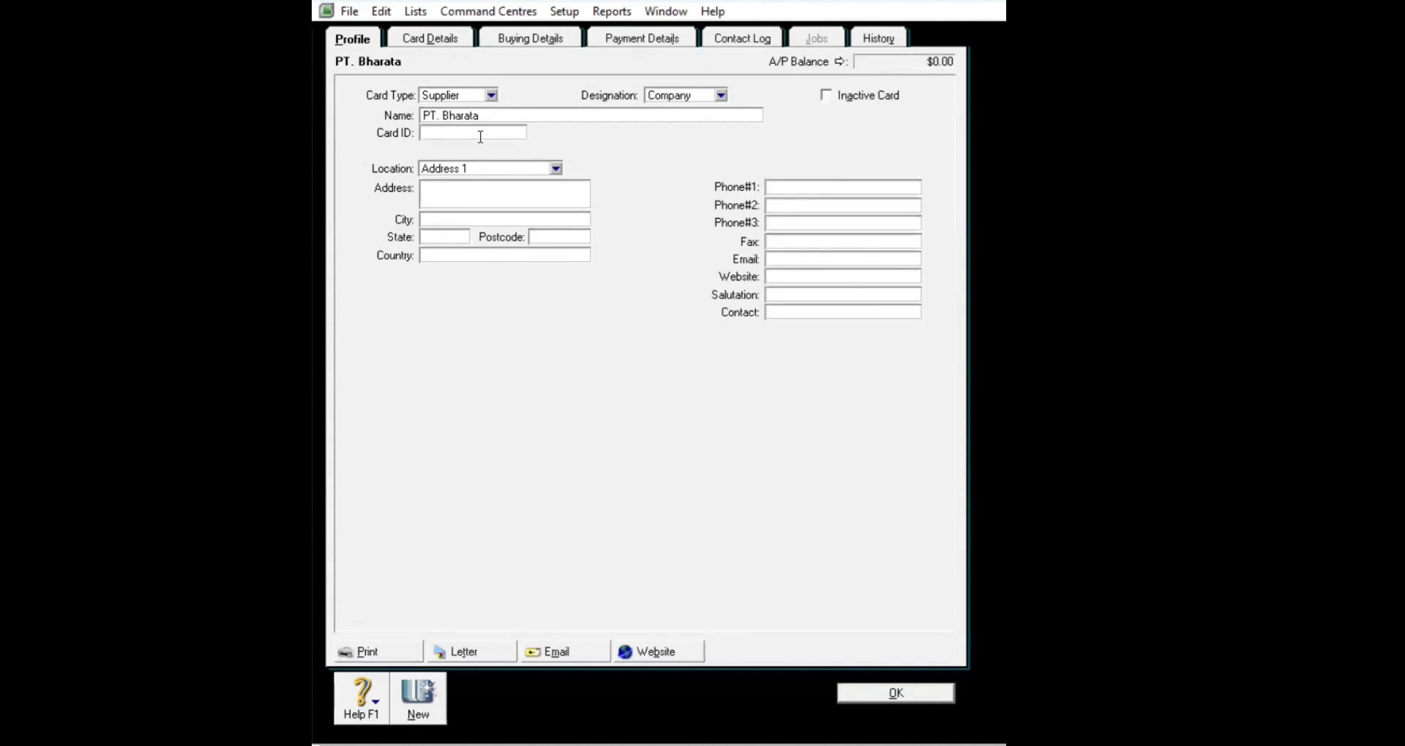
pyautogui.write('S002')
pyautogui.click(474, 189)
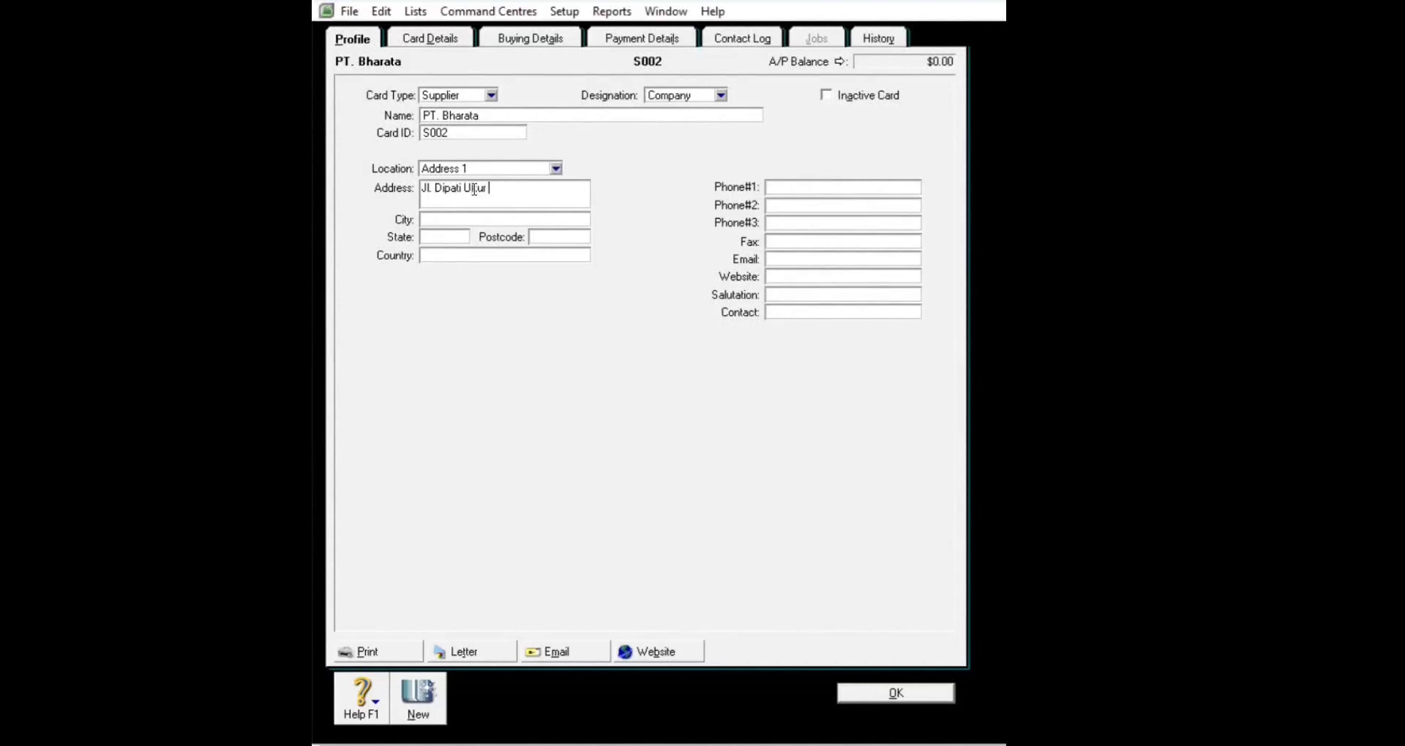
pyautogui.click(501, 188)
pyautogui.press('BackSpace')
pyautogui.write('o')
# Step: Add city Bandung and the phone number, save PT. Bharata, then recheck the PT. Asoka card
pyautogui.click(487, 219)
pyautogui.write('Bandung')
pyautogui.click(850, 185)
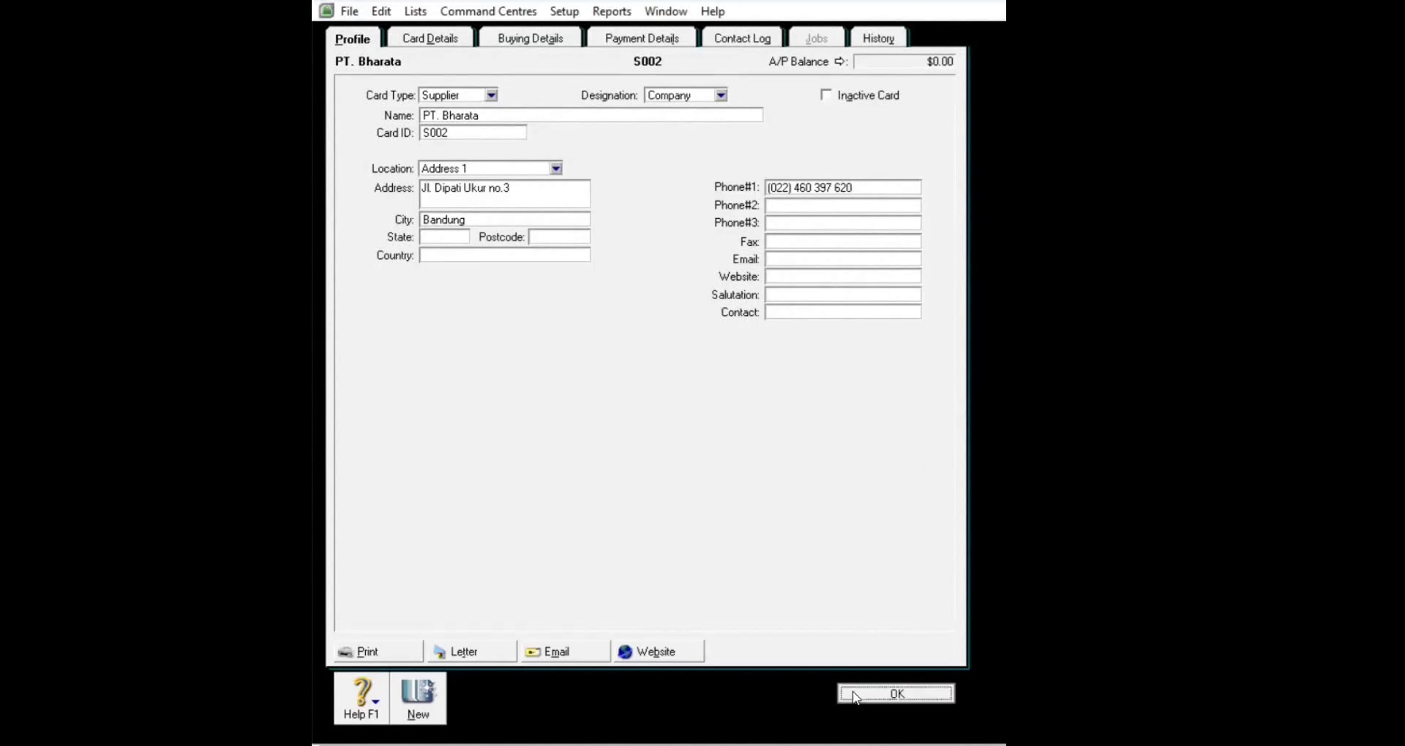
pyautogui.click(854, 694)
pyautogui.click(853, 691)
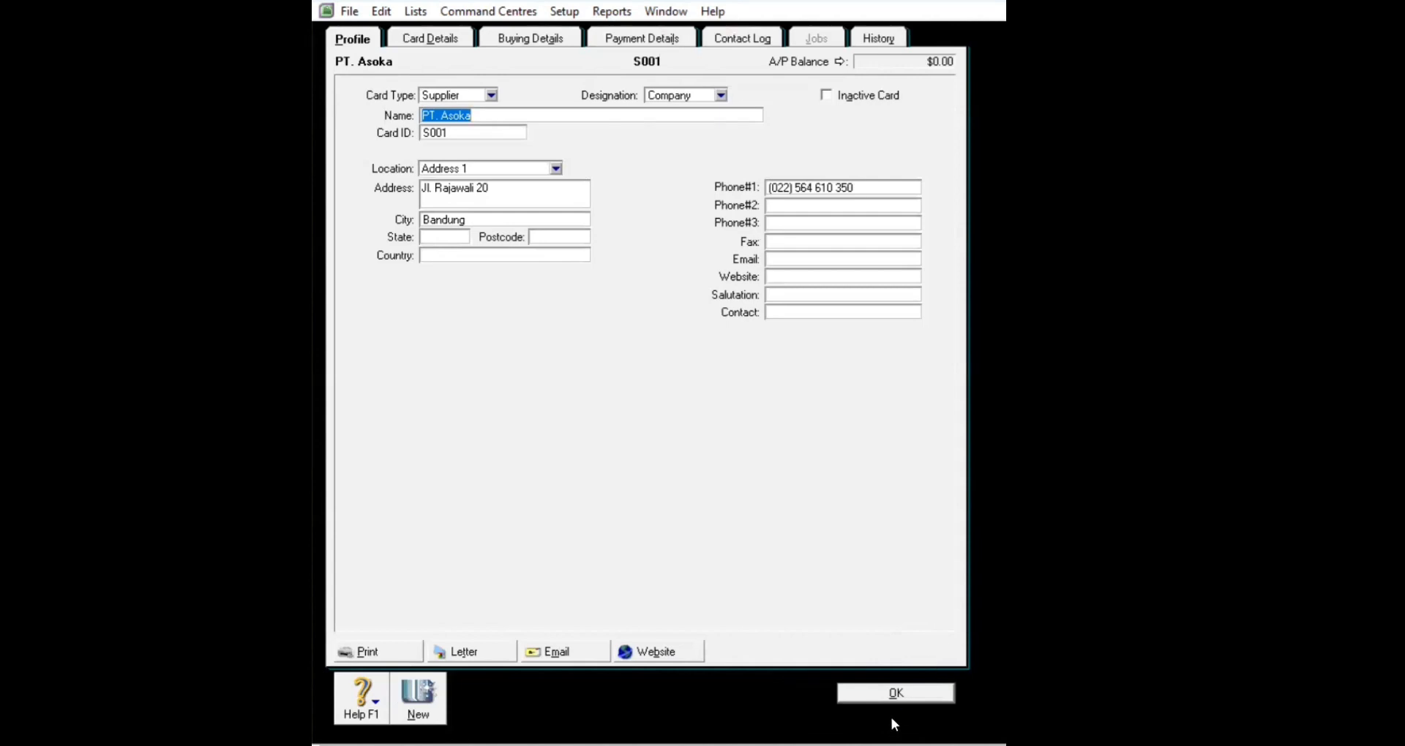
pyautogui.click(895, 695)
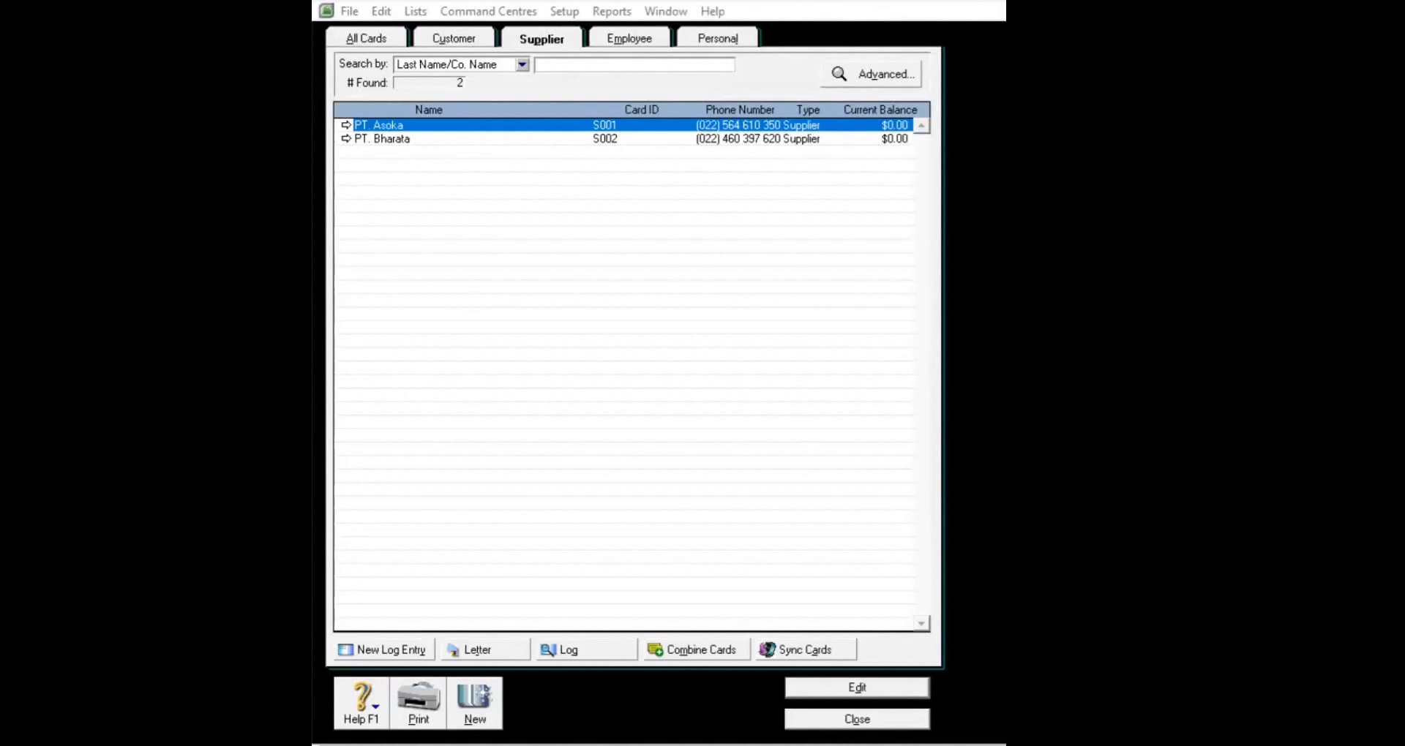
# Step: Start a supplier card named PT. Charaka with its card ID and street address
pyautogui.click(475, 721)
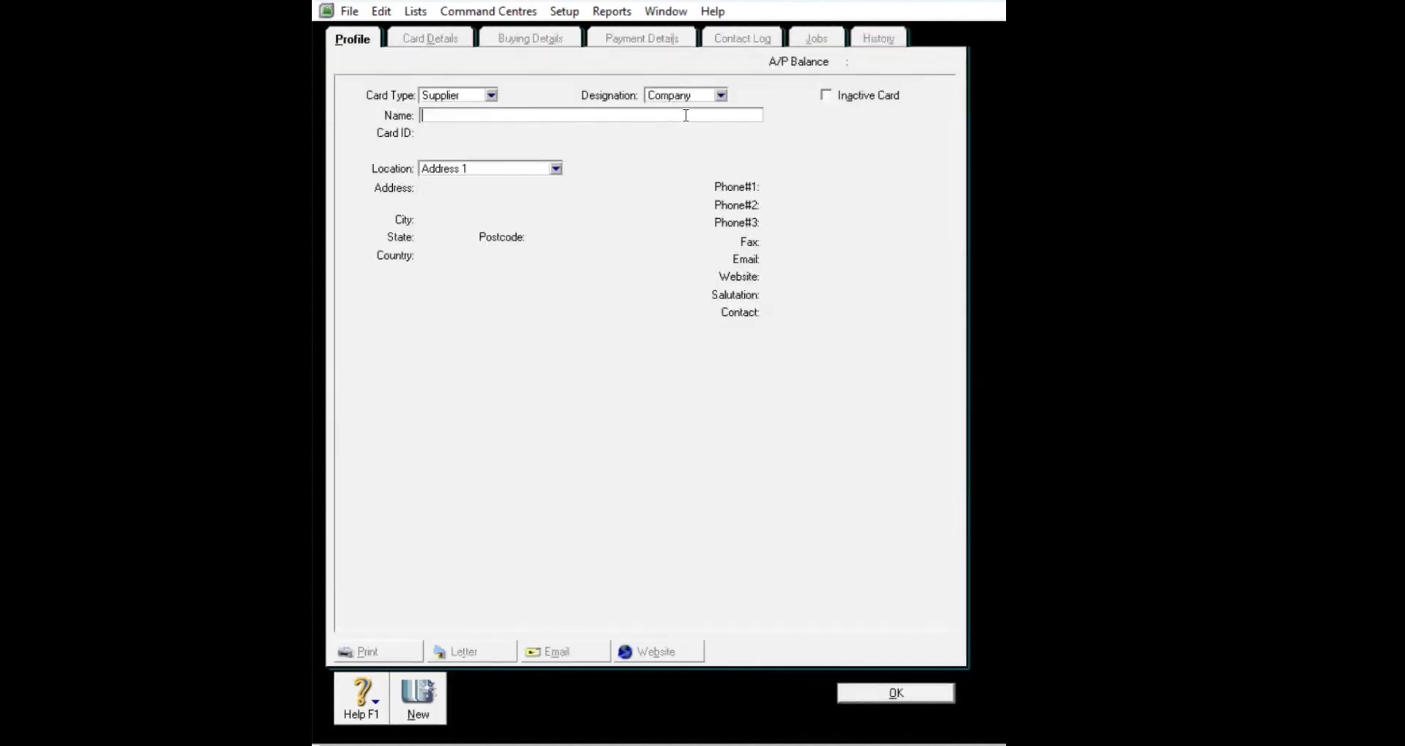
pyautogui.write('PT. Charaka')
pyautogui.press('Tab')
pyautogui.press('BackSpace')
pyautogui.write('S')
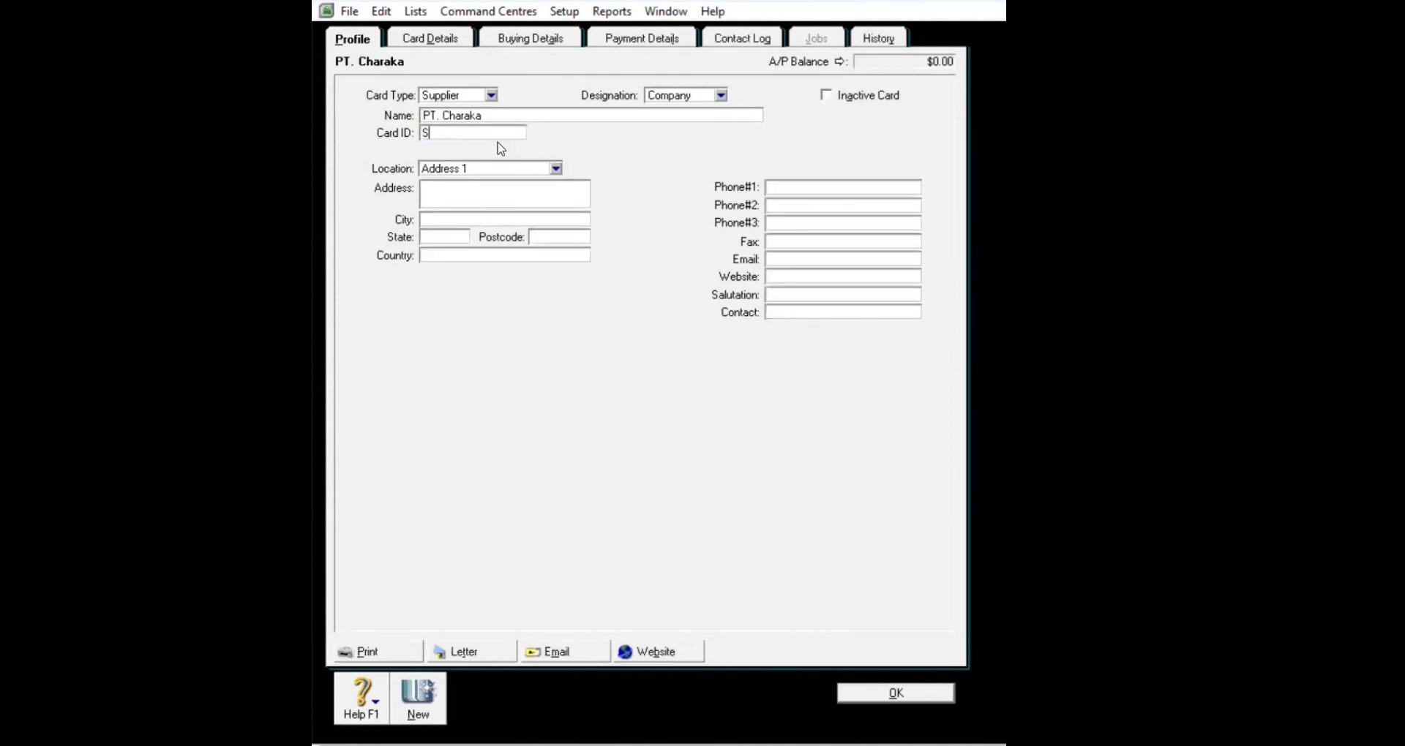
pyautogui.write('001')
pyautogui.click(476, 187)
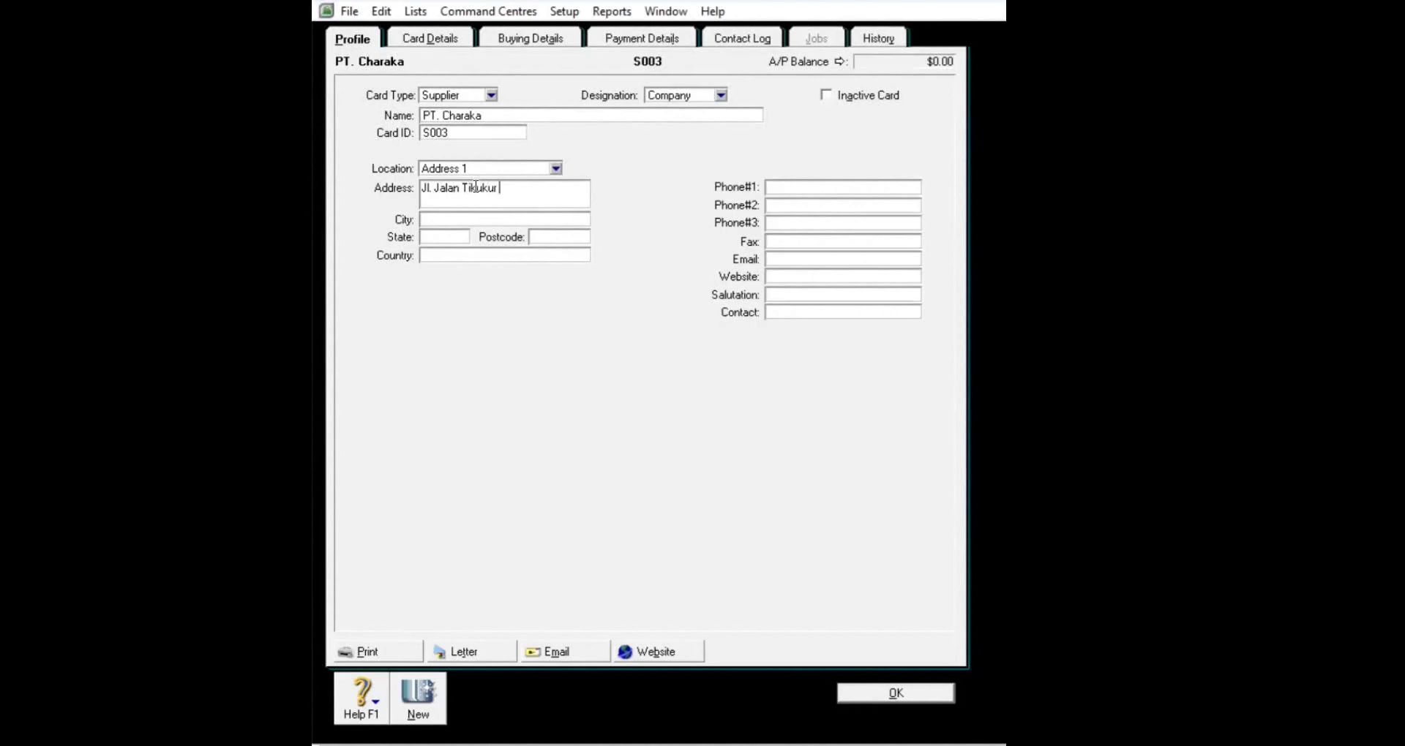
pyautogui.click(511, 191)
pyautogui.press('BackSpace')
pyautogui.write('o')
# Step: Add city Bandung and the phone number, save PT. Charaka, and list all cards together
pyautogui.click(457, 222)
pyautogui.write('andung')
pyautogui.click(803, 190)
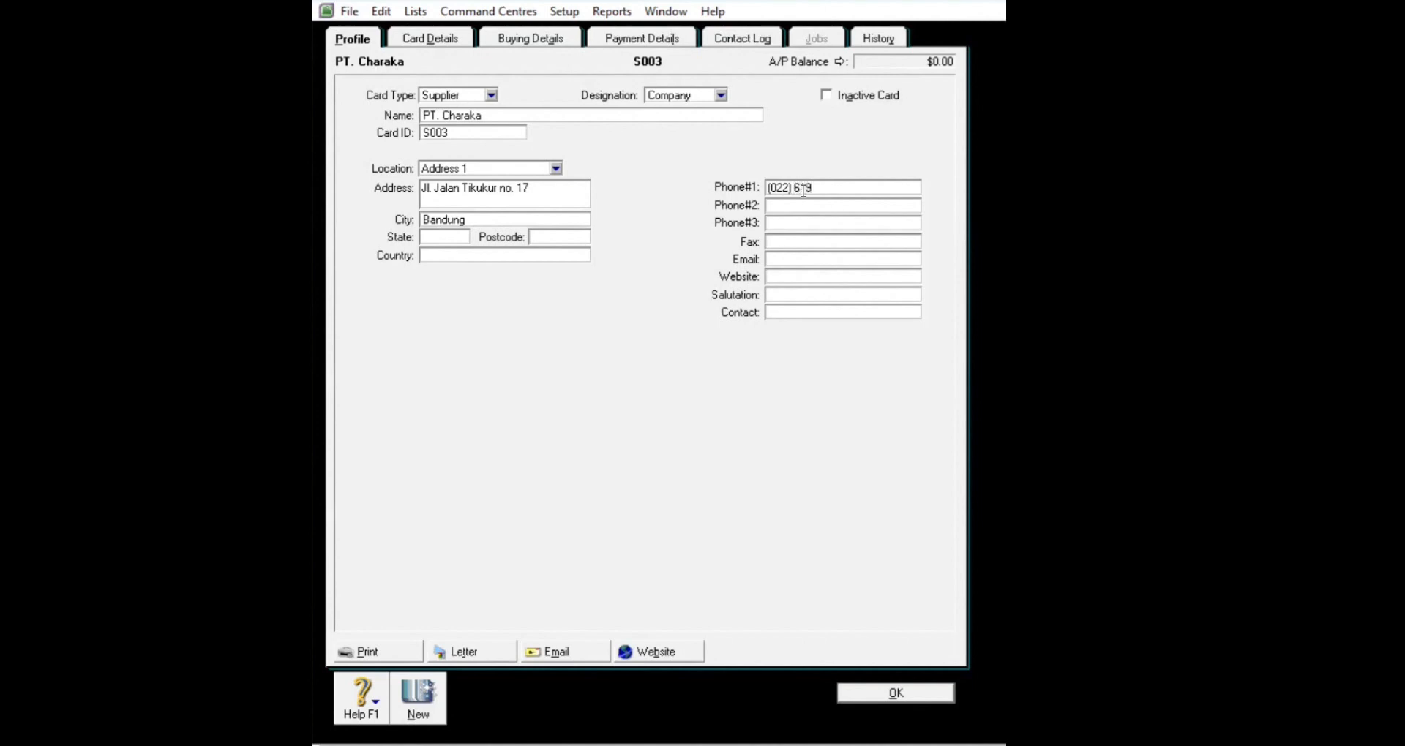
pyautogui.click(892, 689)
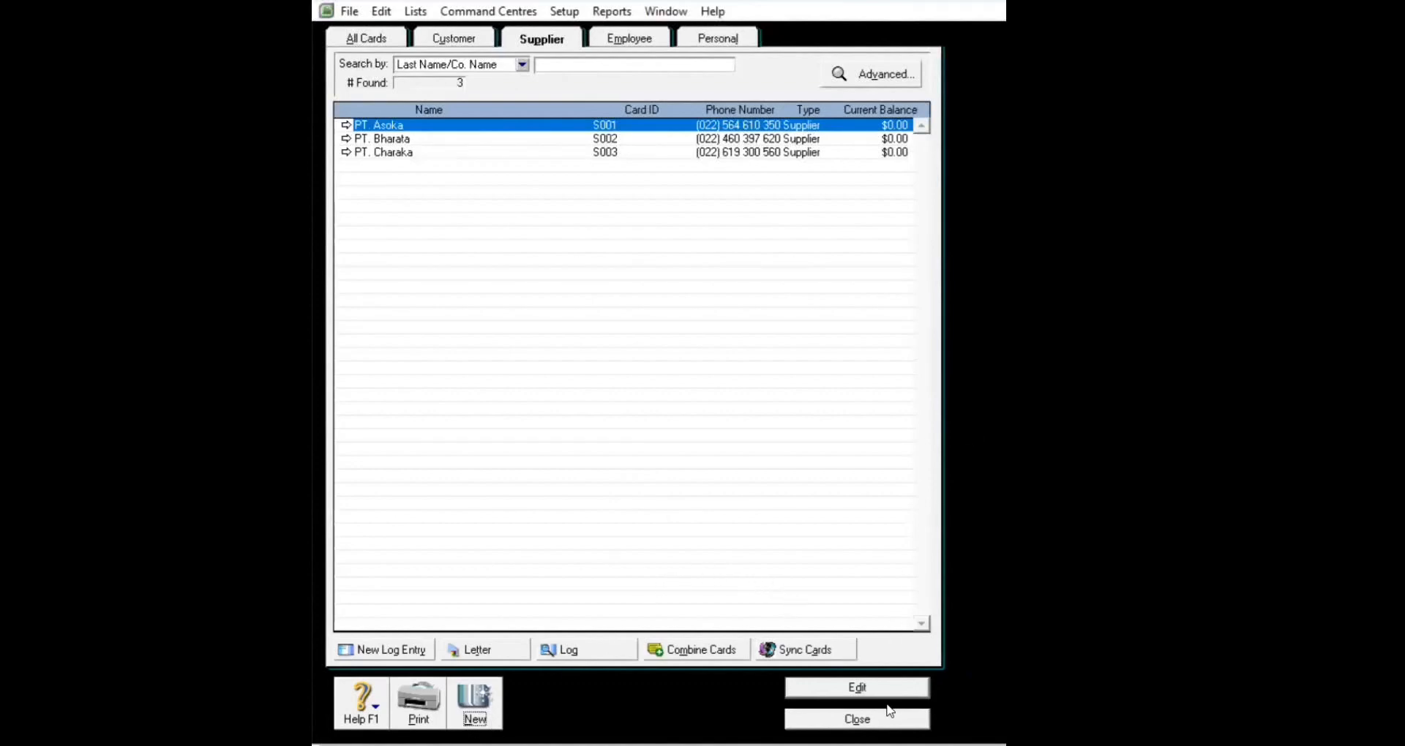
pyautogui.click(373, 38)
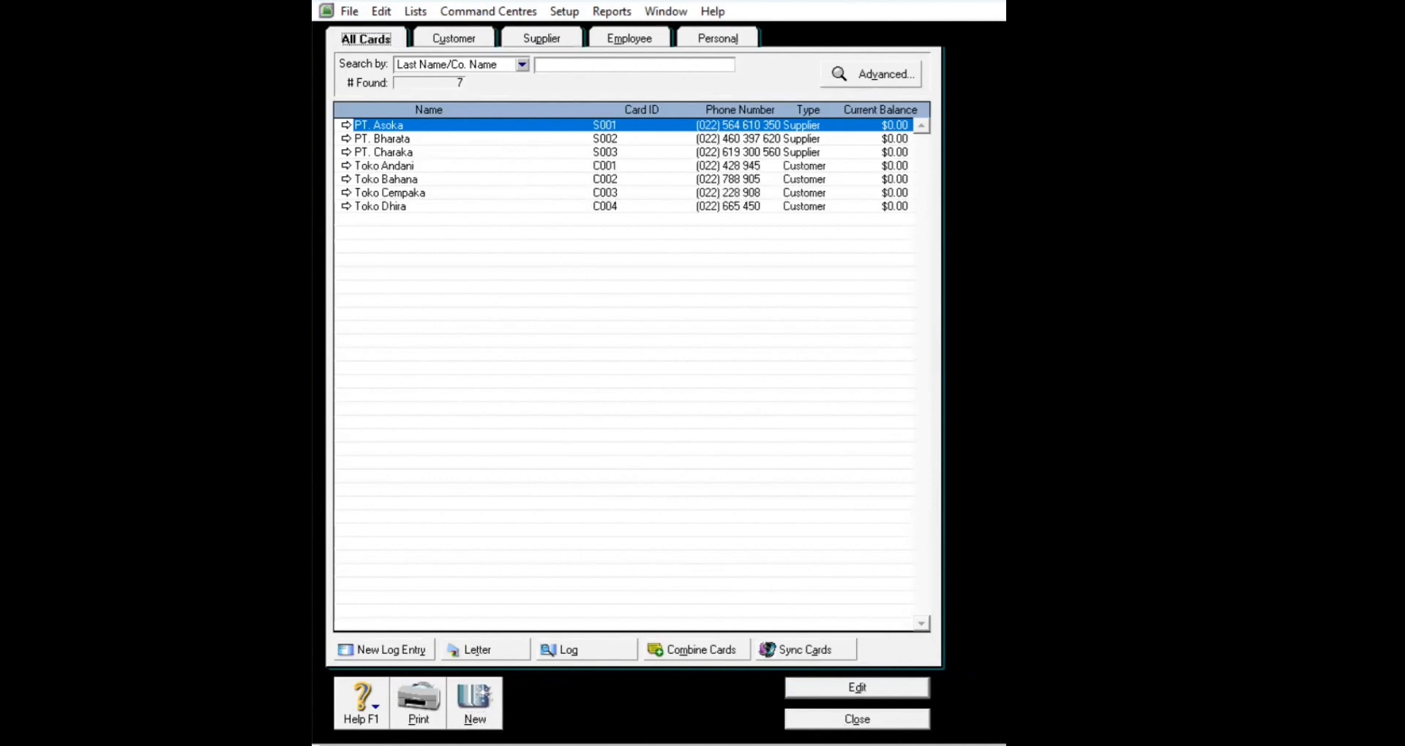
# Step: Close the Cards List and open Setup > Balances > Customer Balances
pyautogui.click(848, 719)
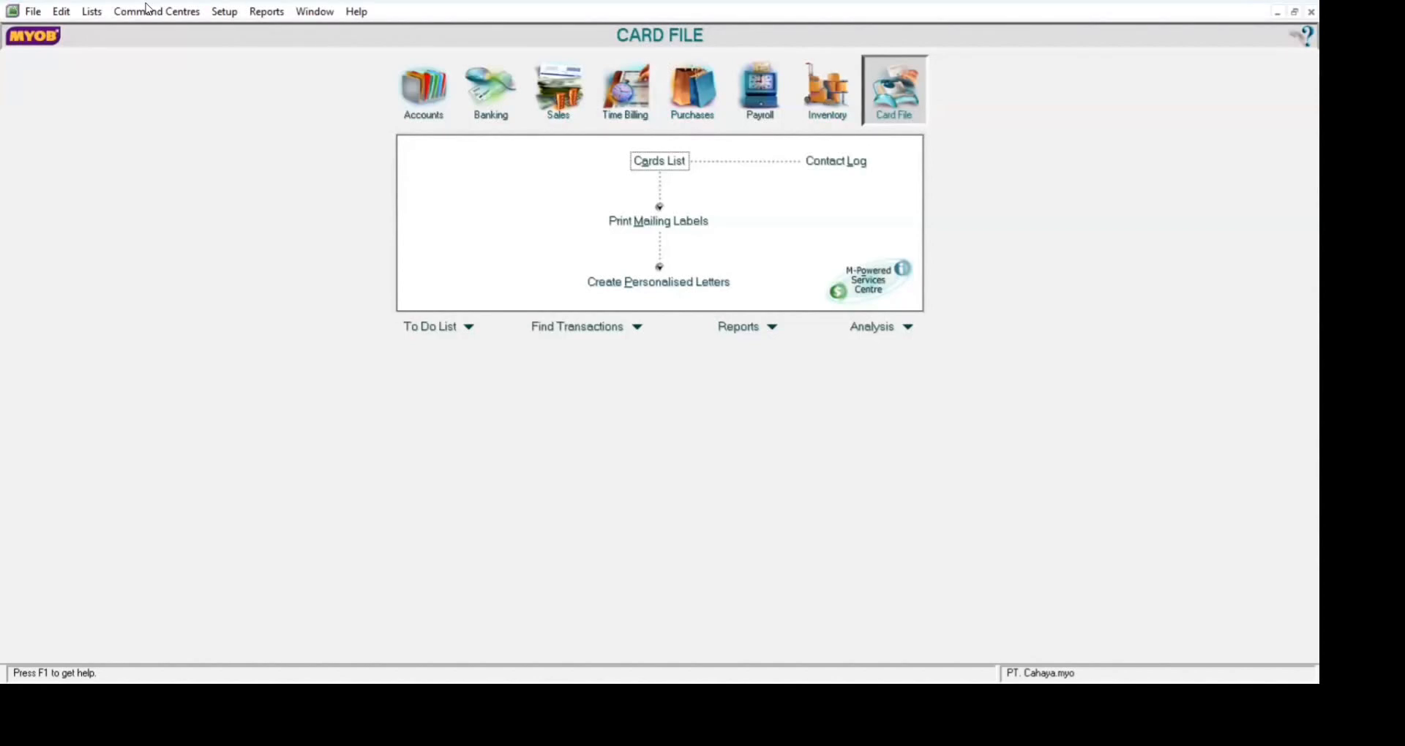
pyautogui.click(226, 12)
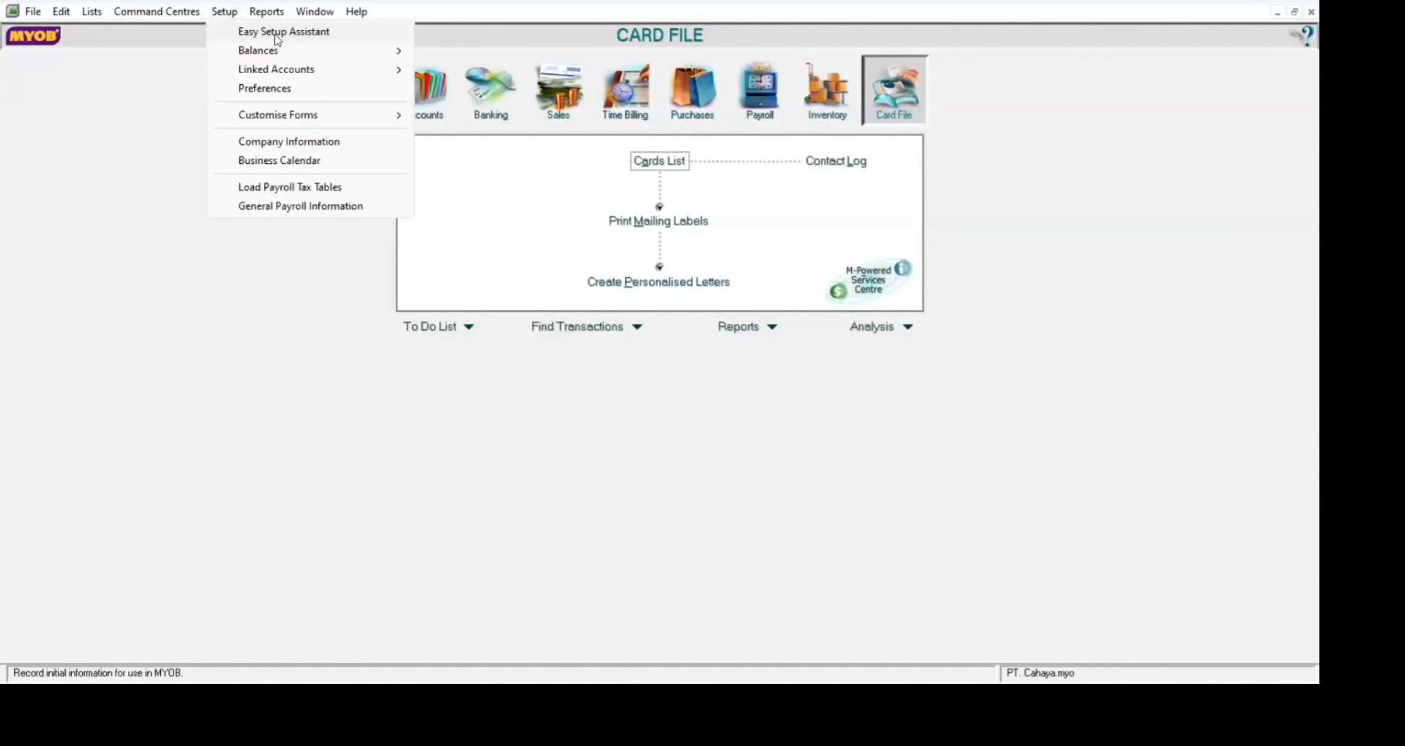
pyautogui.moveTo(385, 54)
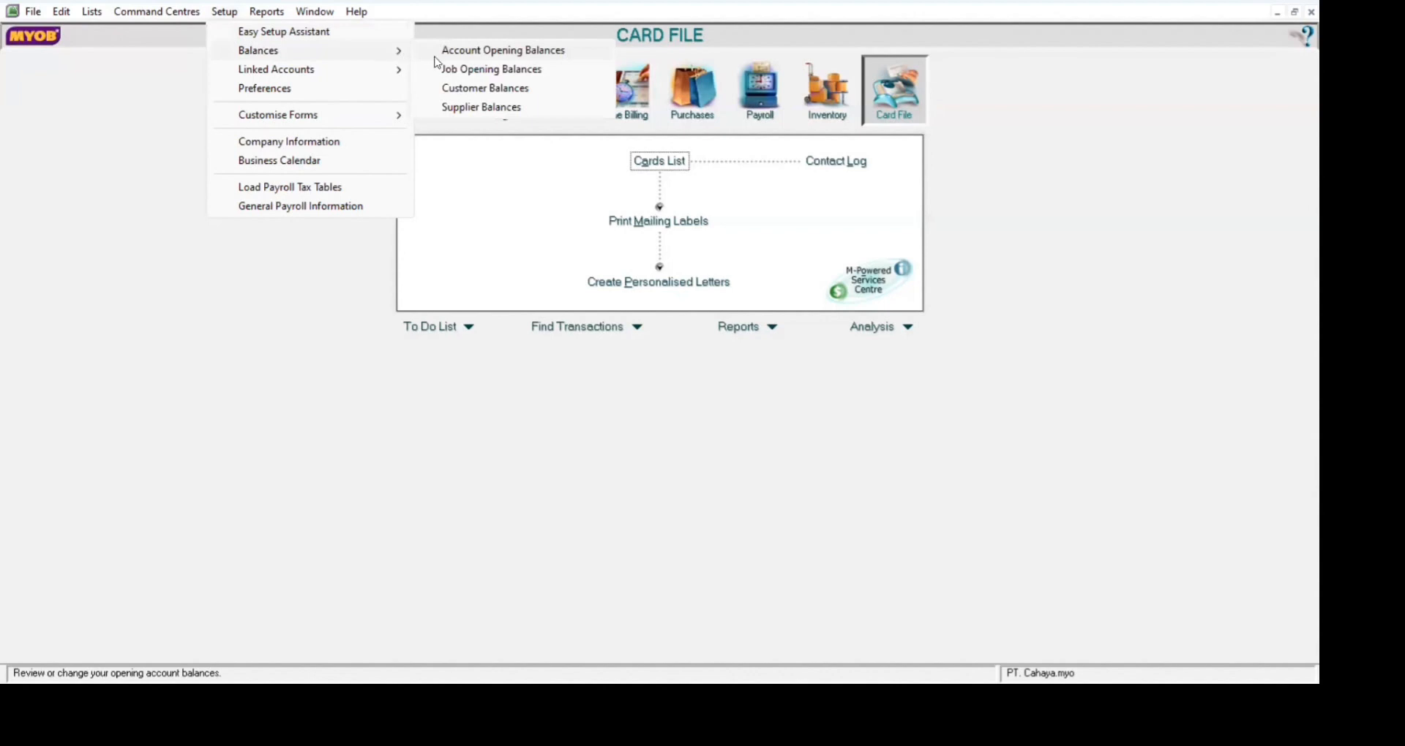
pyautogui.click(451, 91)
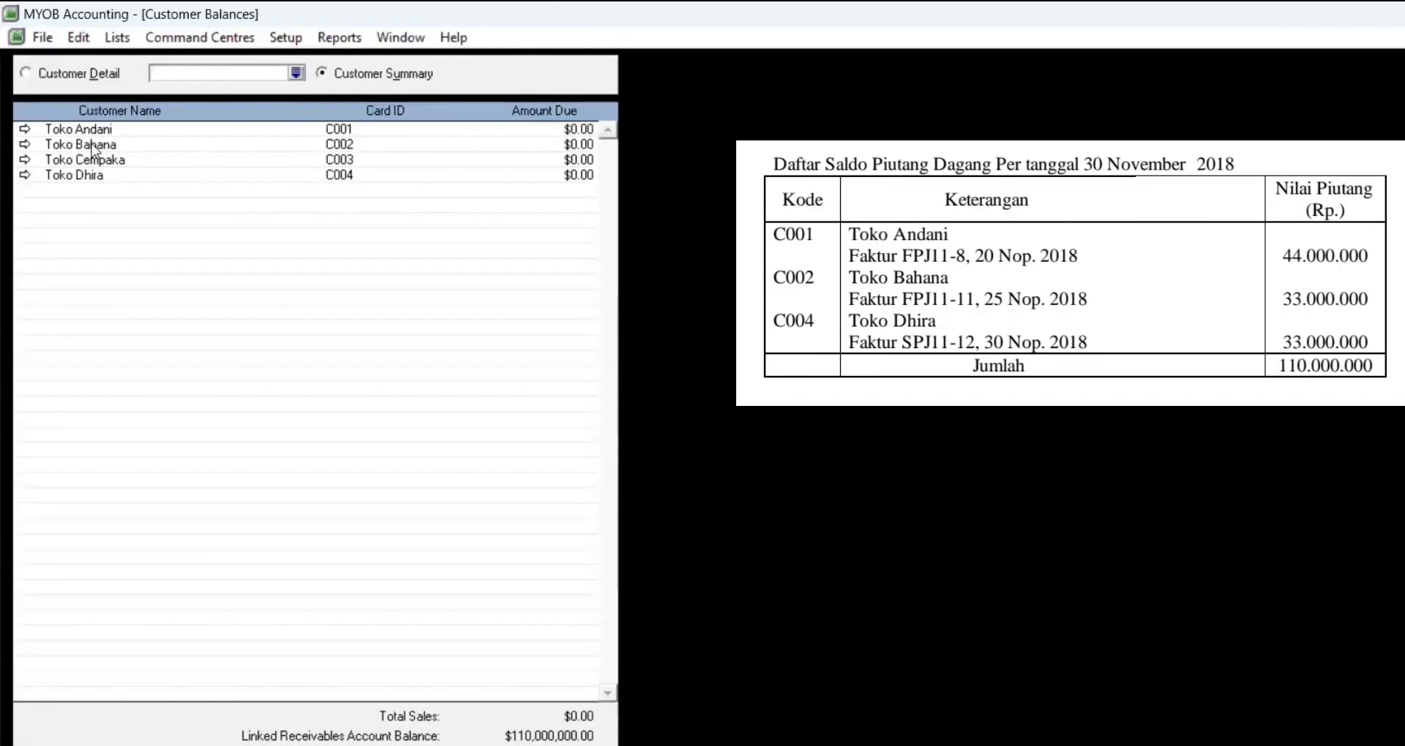
# Step: Start a historical sale for Toko Andani and enter its invoice number
pyautogui.click(26, 131)
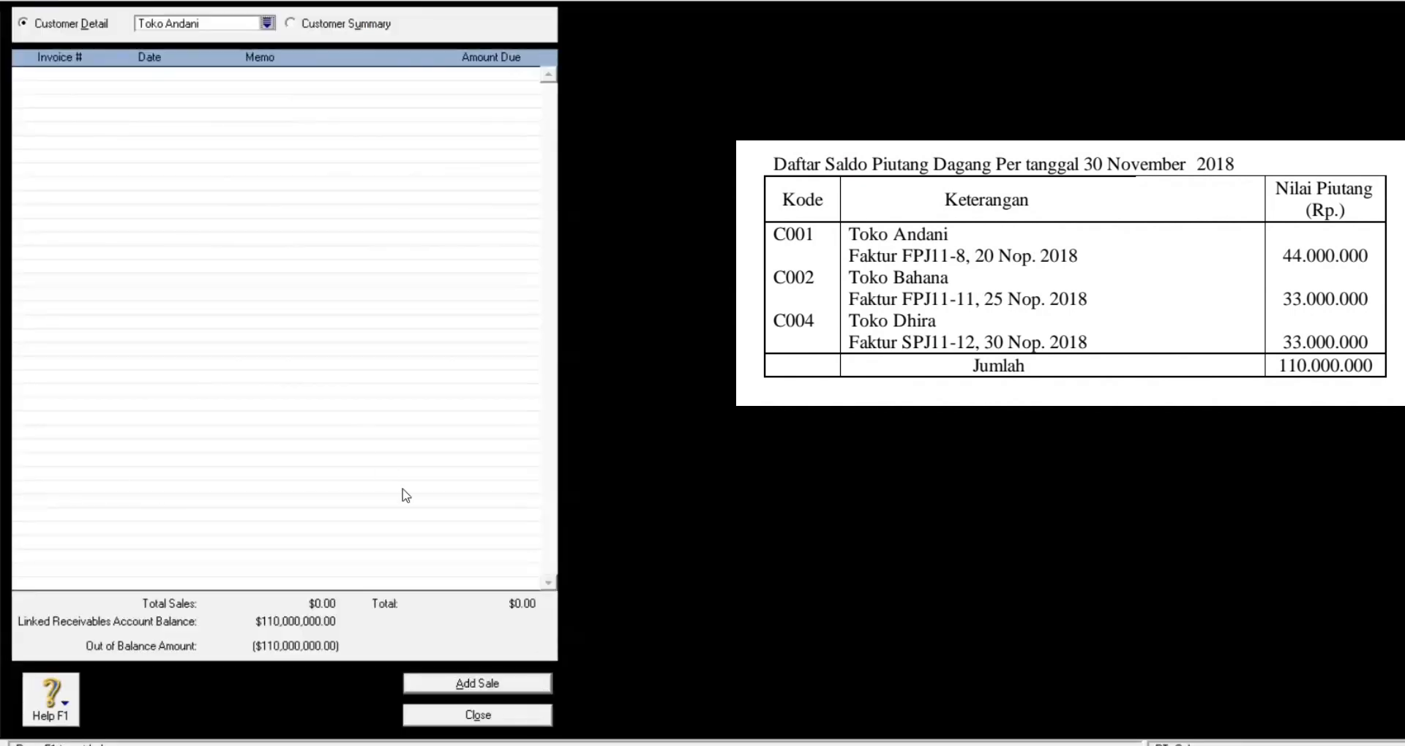
pyautogui.click(447, 683)
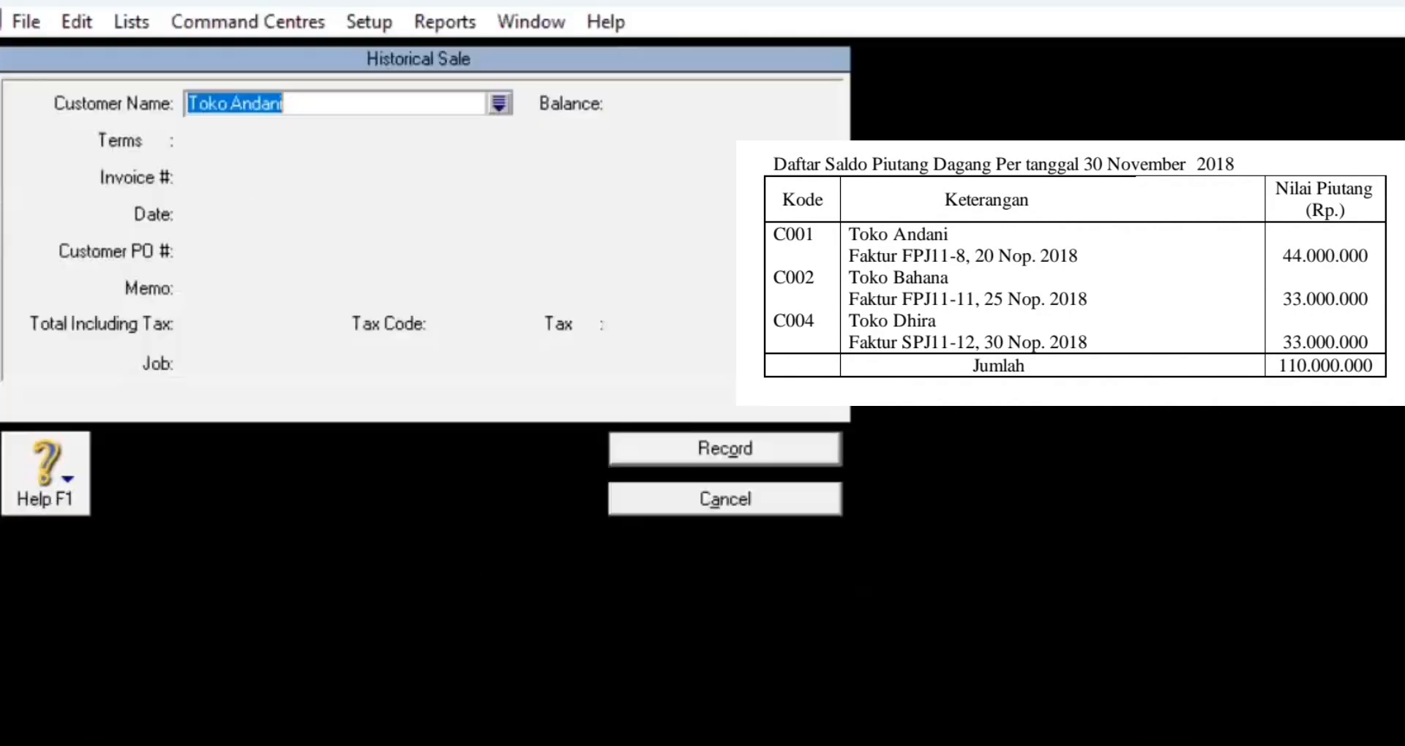
pyautogui.click(415, 99)
pyautogui.press('Tab')
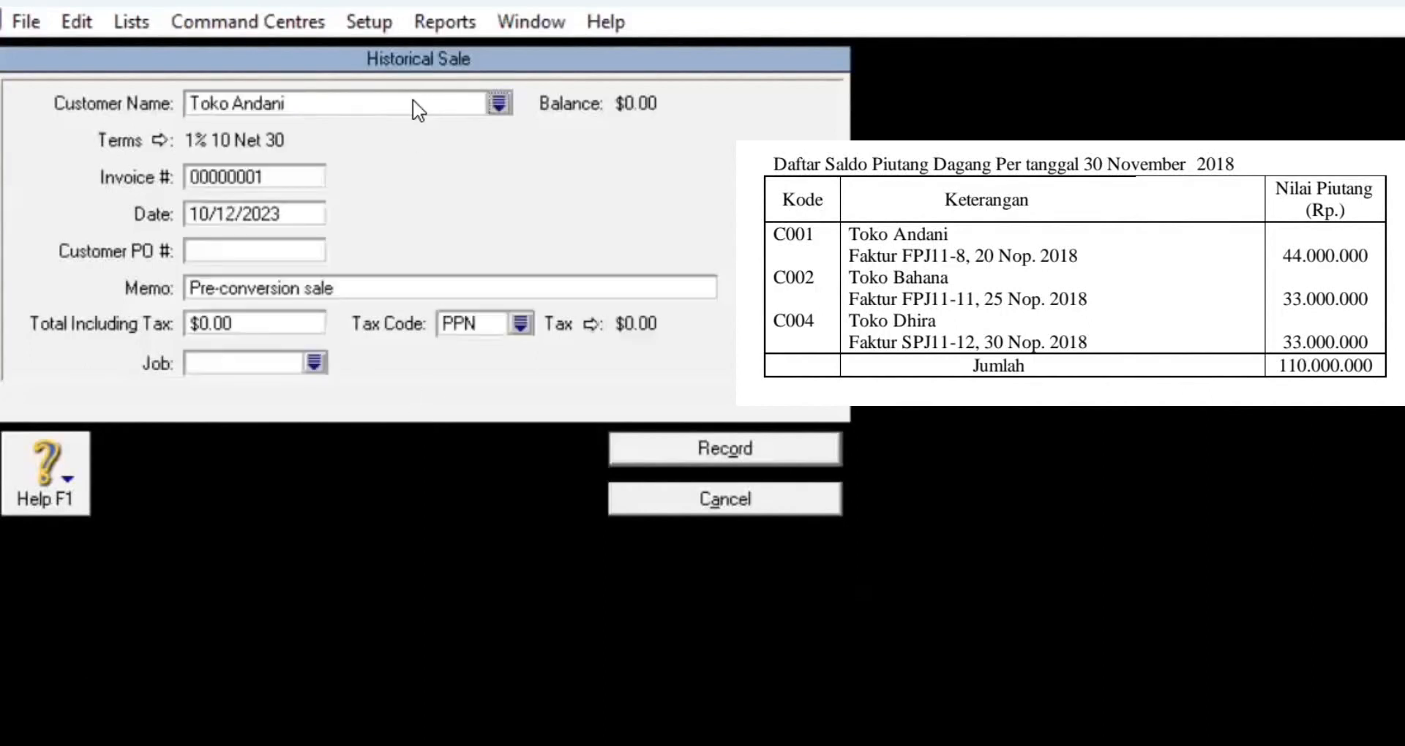
pyautogui.click(279, 176)
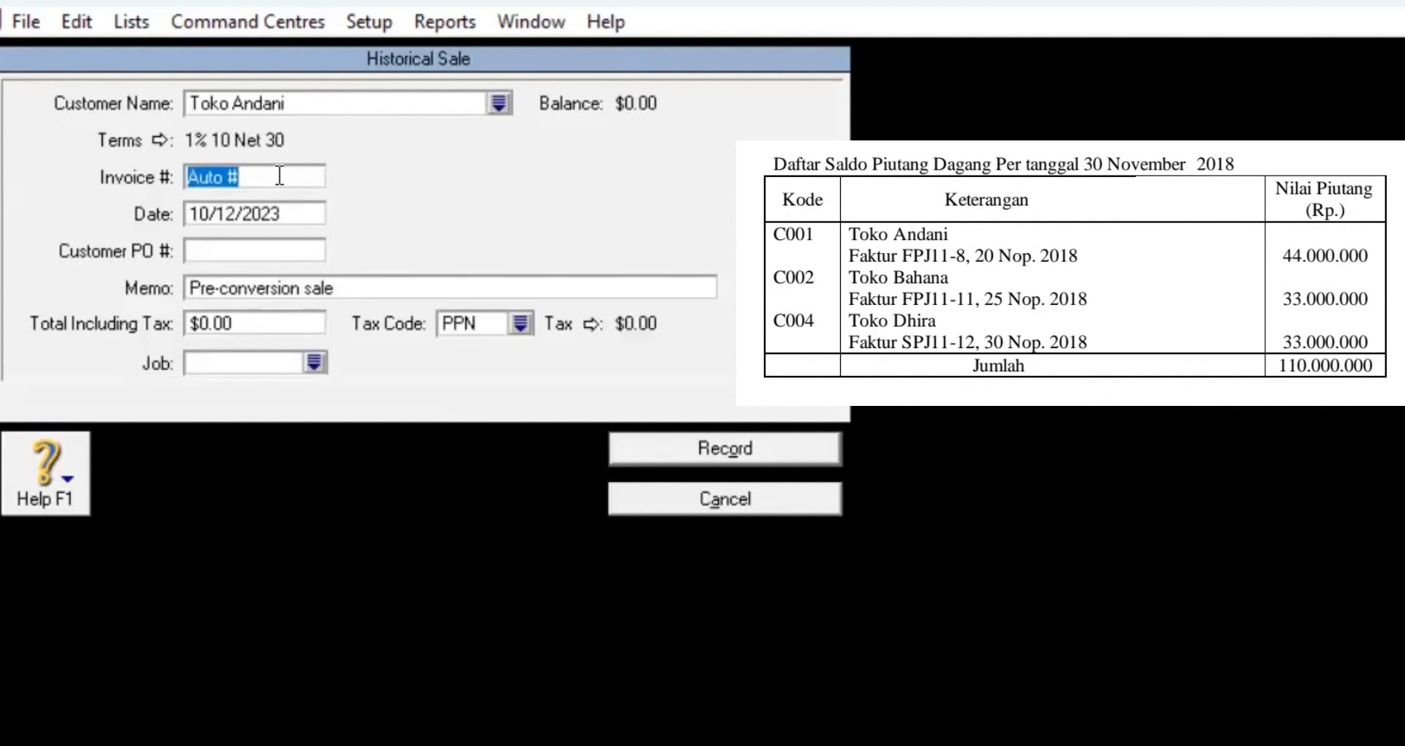
pyautogui.write('FPJ')
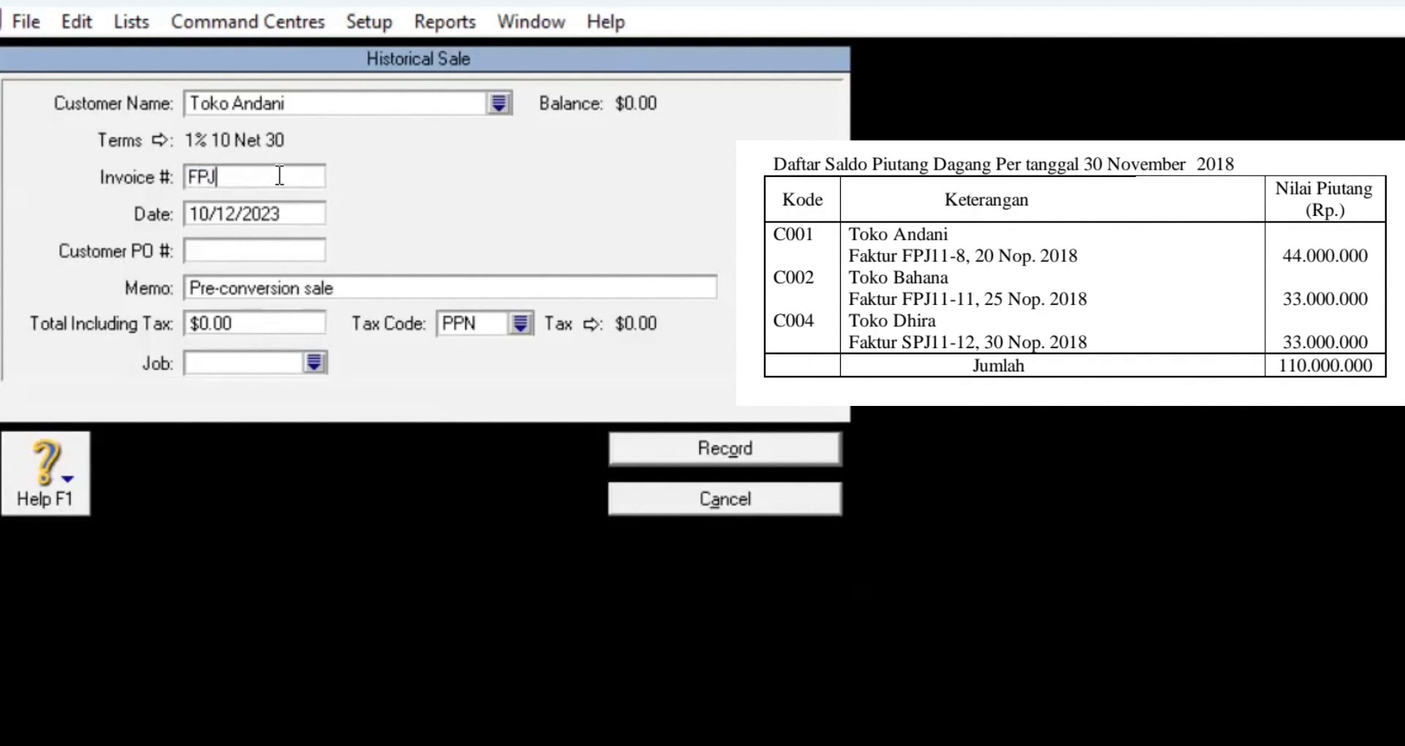
pyautogui.write('11-8')
# Step: Date the sale 11/20/2018 and enter a 44,000,000 total so the tax is calculated
pyautogui.click(294, 214)
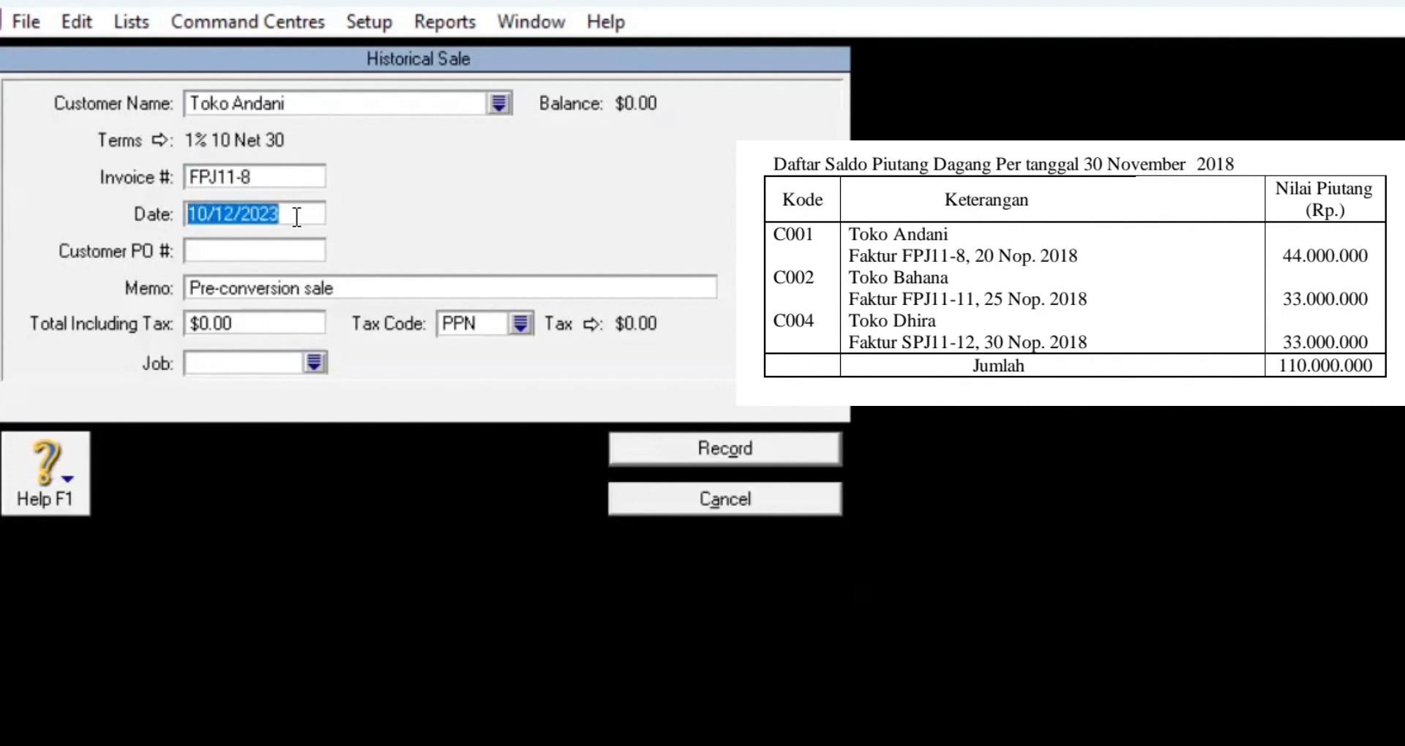
pyautogui.write('12')
pyautogui.press('BackSpace')
pyautogui.write('1/')
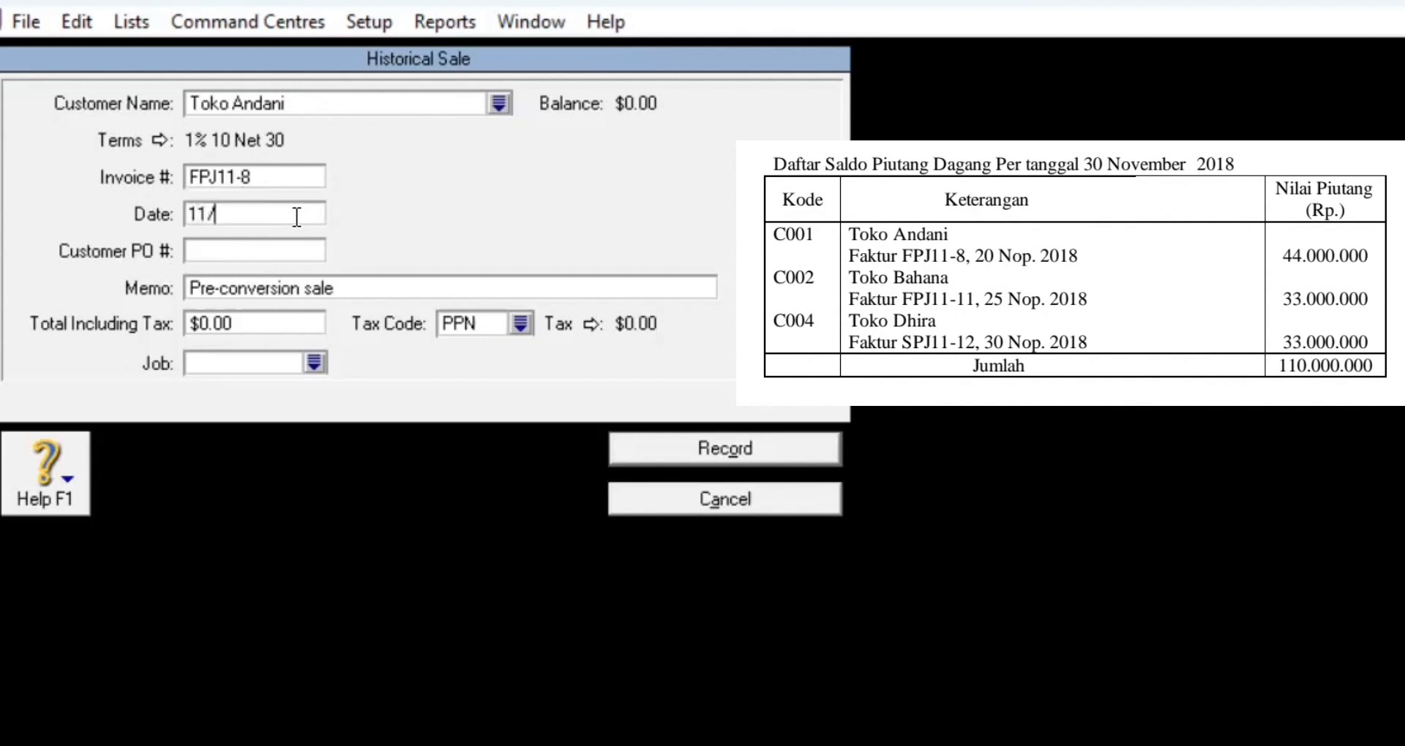
pyautogui.write('20/2018')
pyautogui.click(260, 325)
pyautogui.write('44')
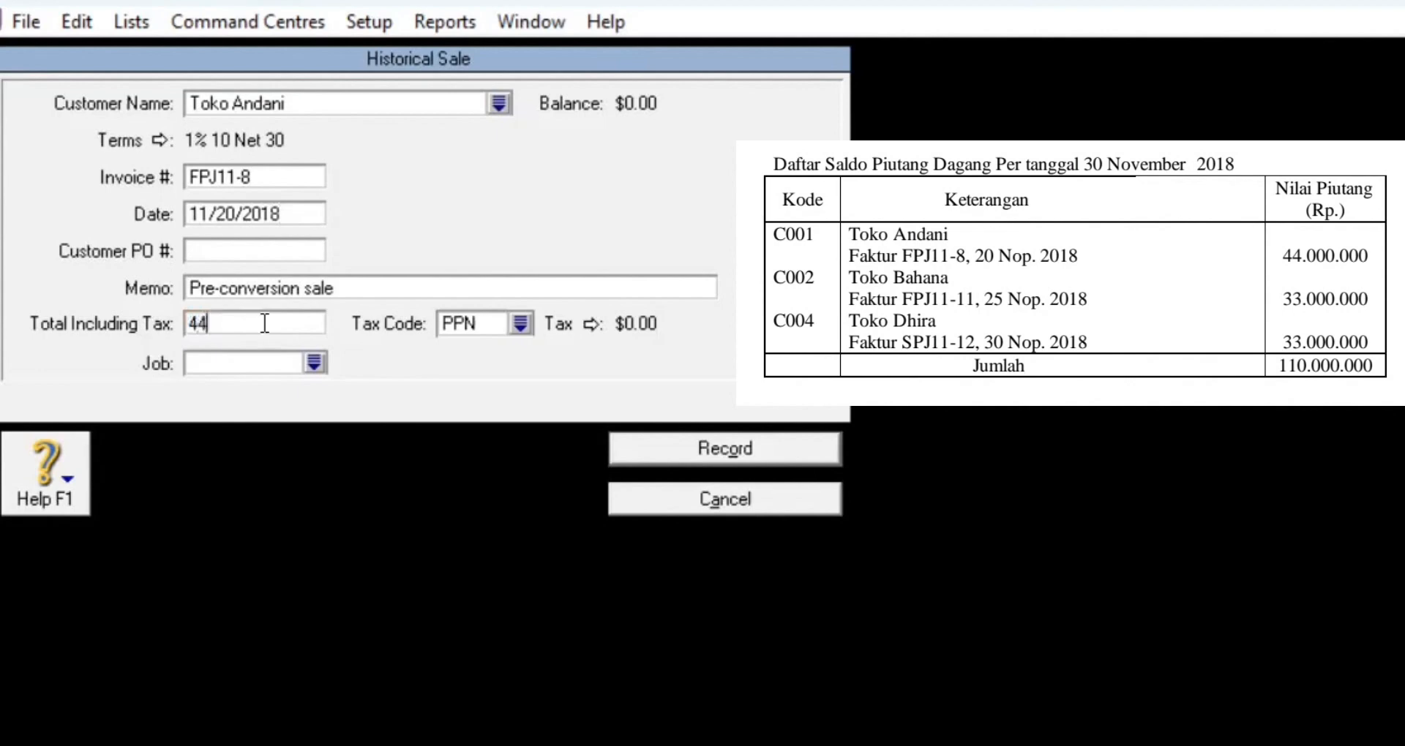
pyautogui.write('000000')
pyautogui.press('Tab')
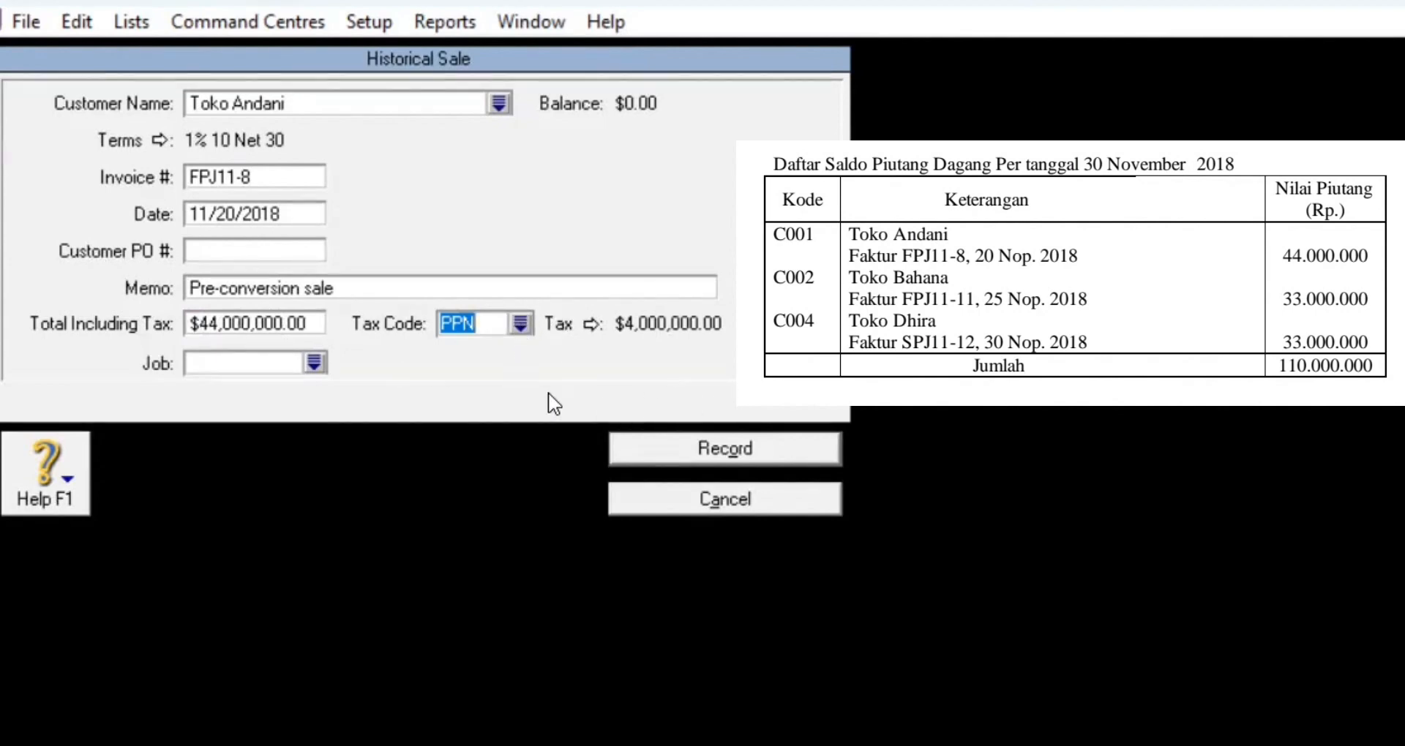
# Step: Record Toko Andani's FPJ11-8 sale for 44,000,000 and return to the Customer Summary
pyautogui.click(666, 459)
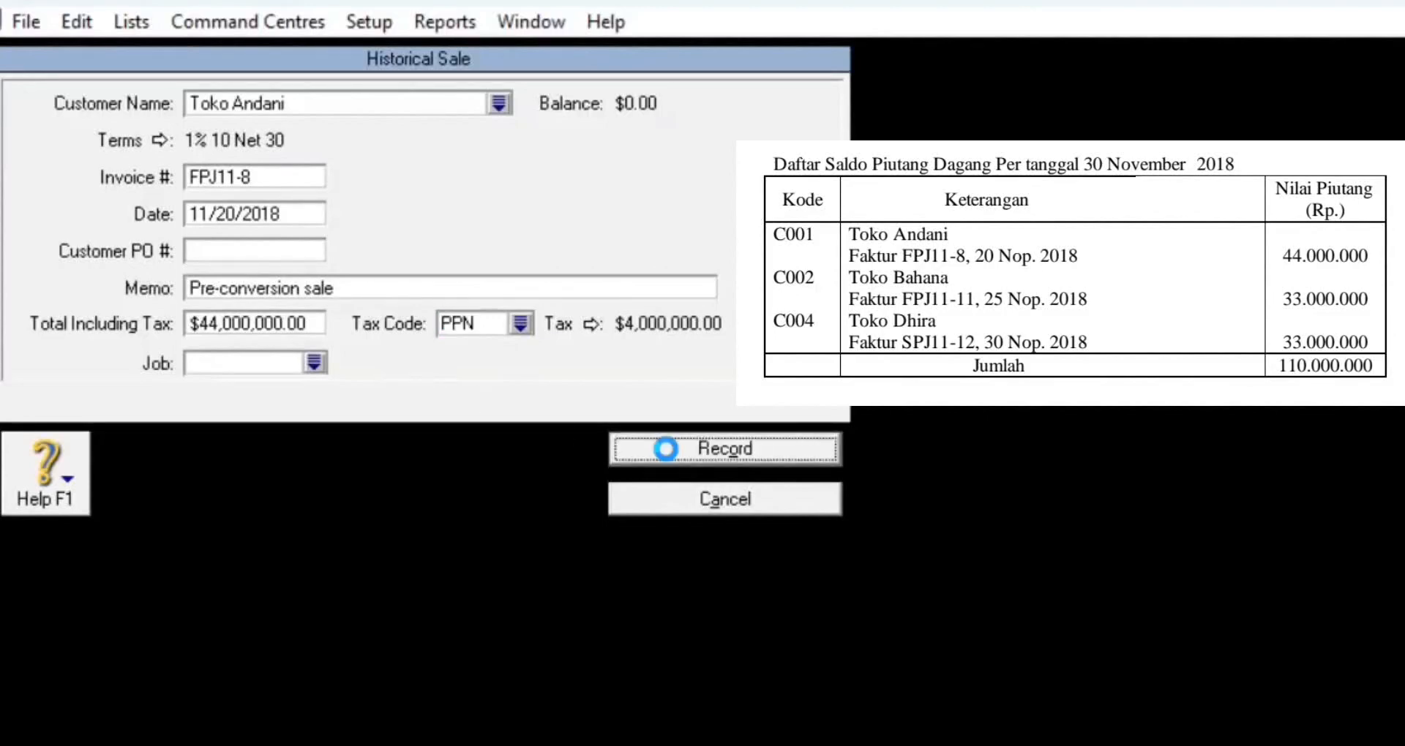
pyautogui.click(1163, 721)
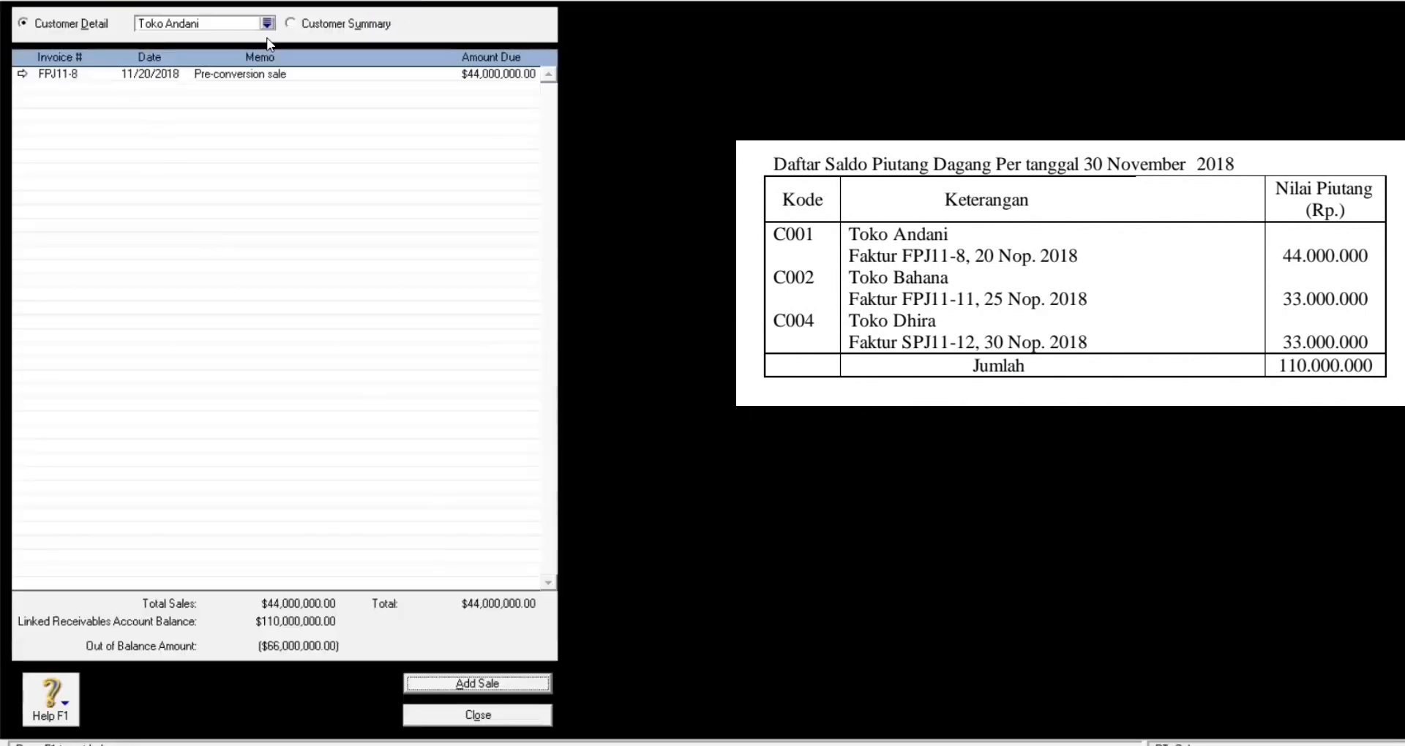
pyautogui.click(291, 23)
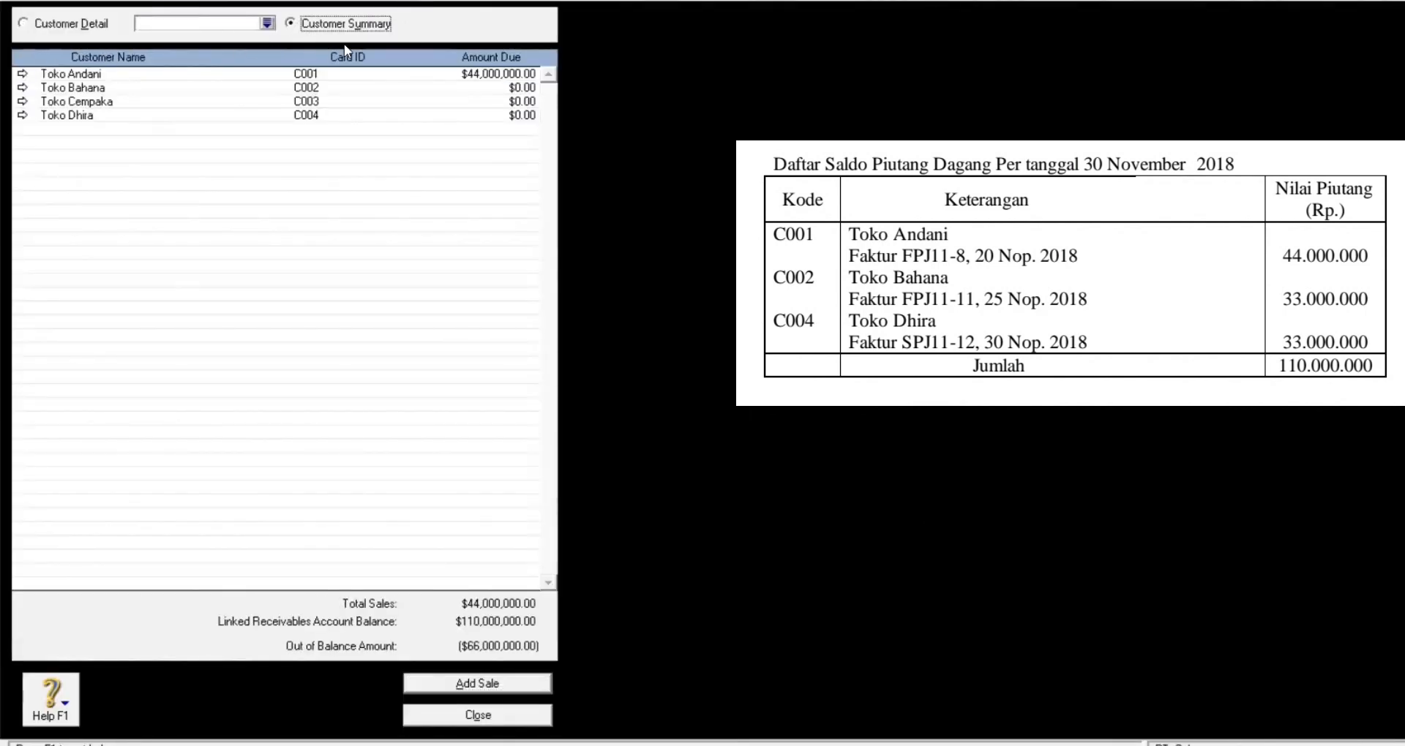
# Step: Start a historical sale for Toko Bahana with invoice number FPJ11-11
pyautogui.click(18, 89)
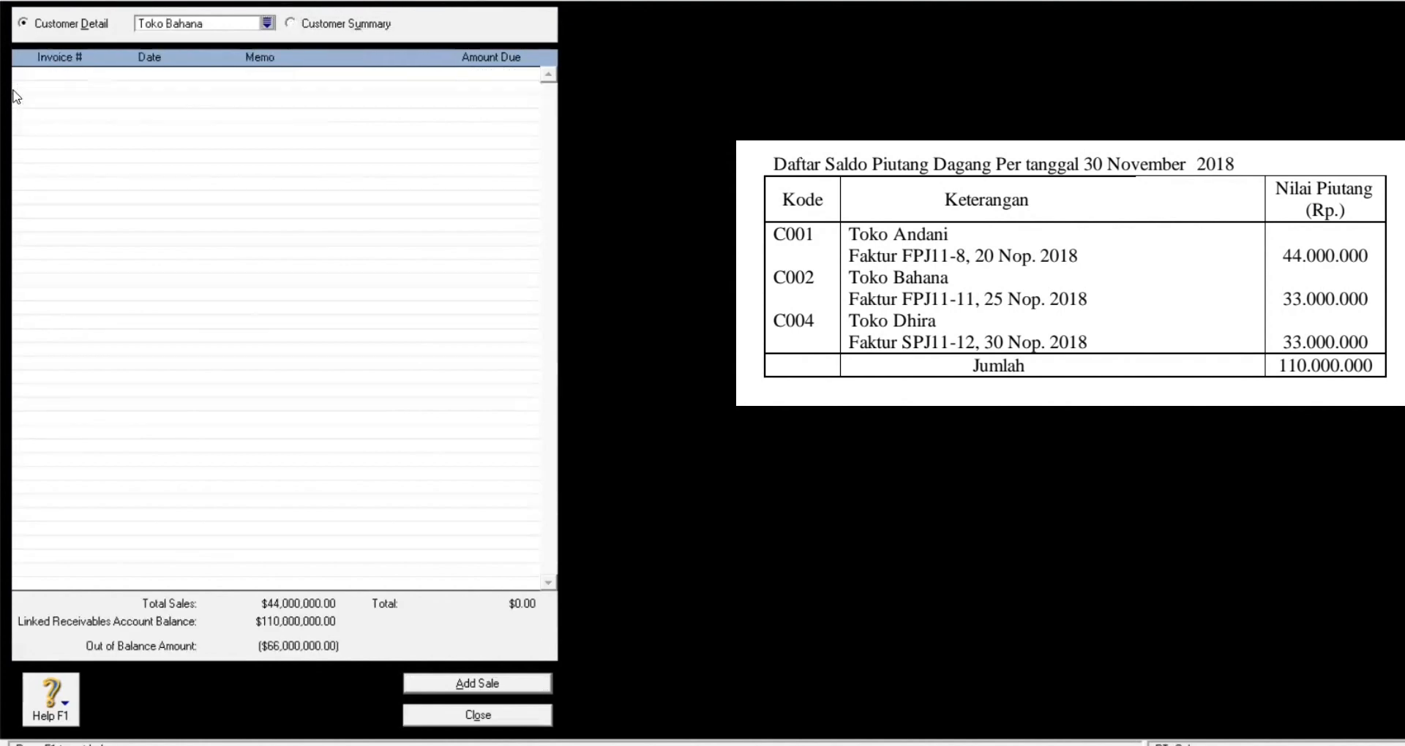
pyautogui.click(475, 684)
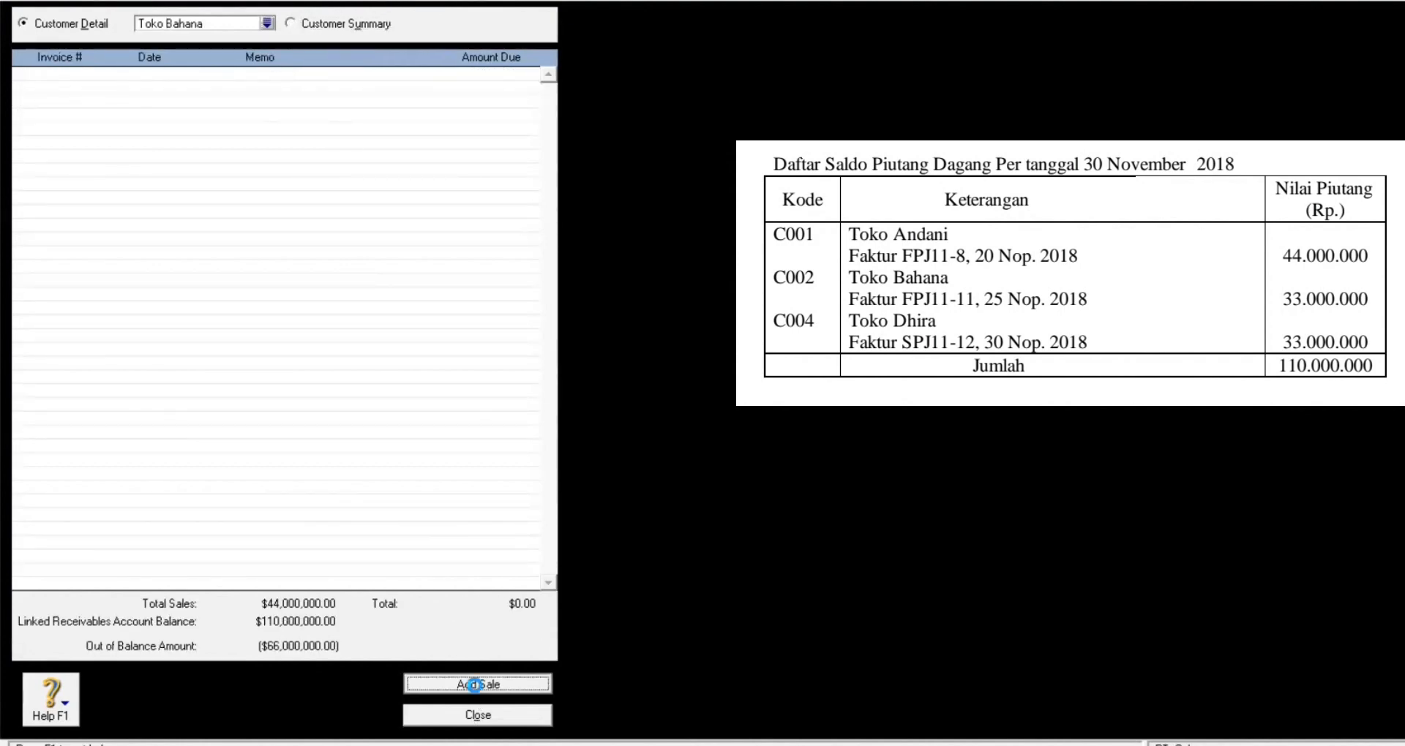
pyautogui.click(348, 84)
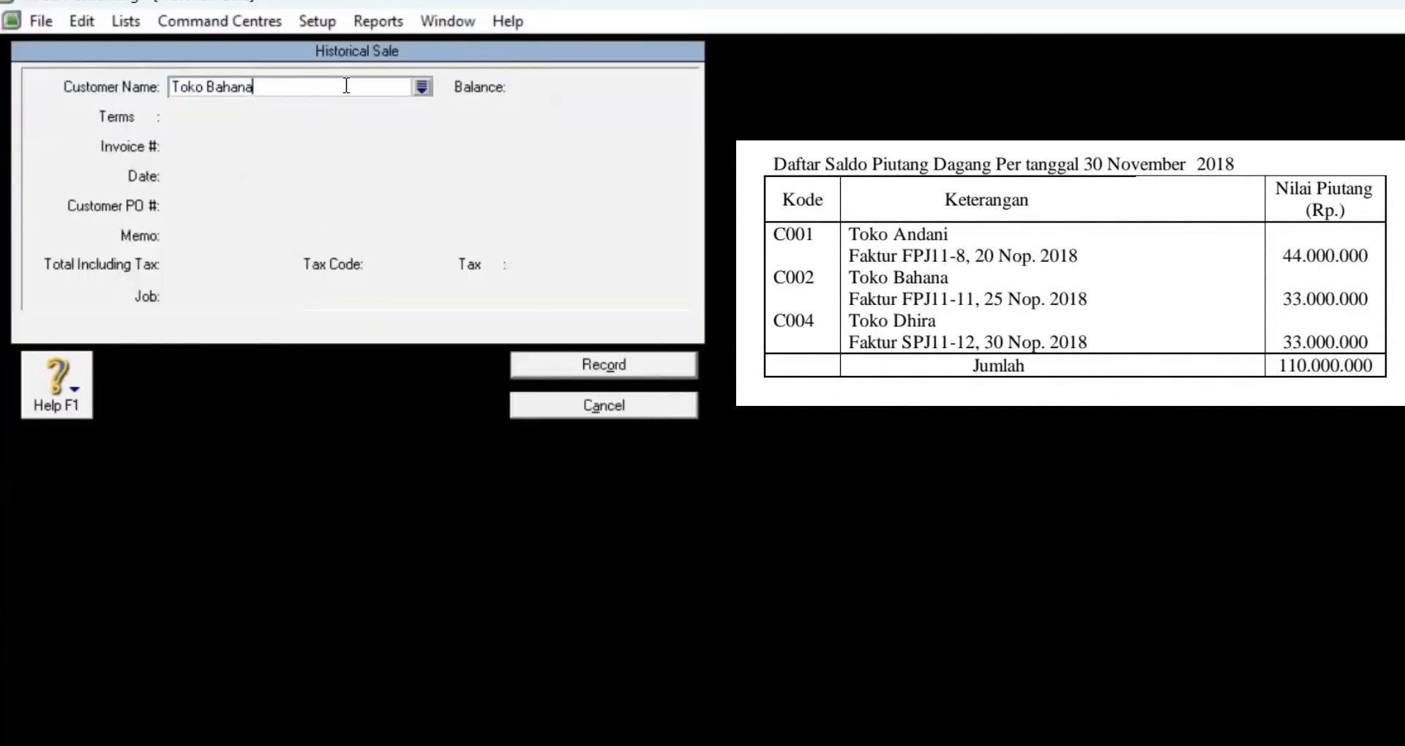
pyautogui.press('Tab')
pyautogui.click(261, 145)
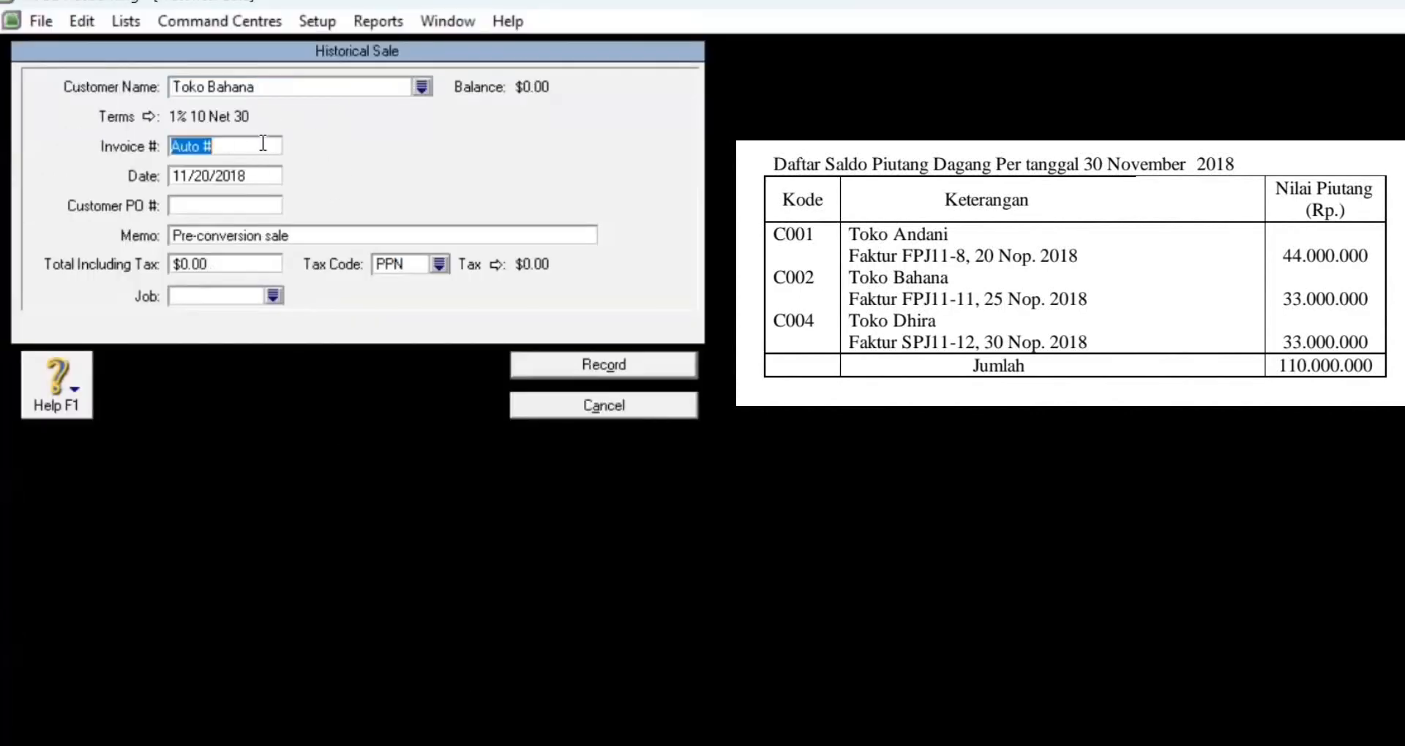
pyautogui.write('FPJ11-11')
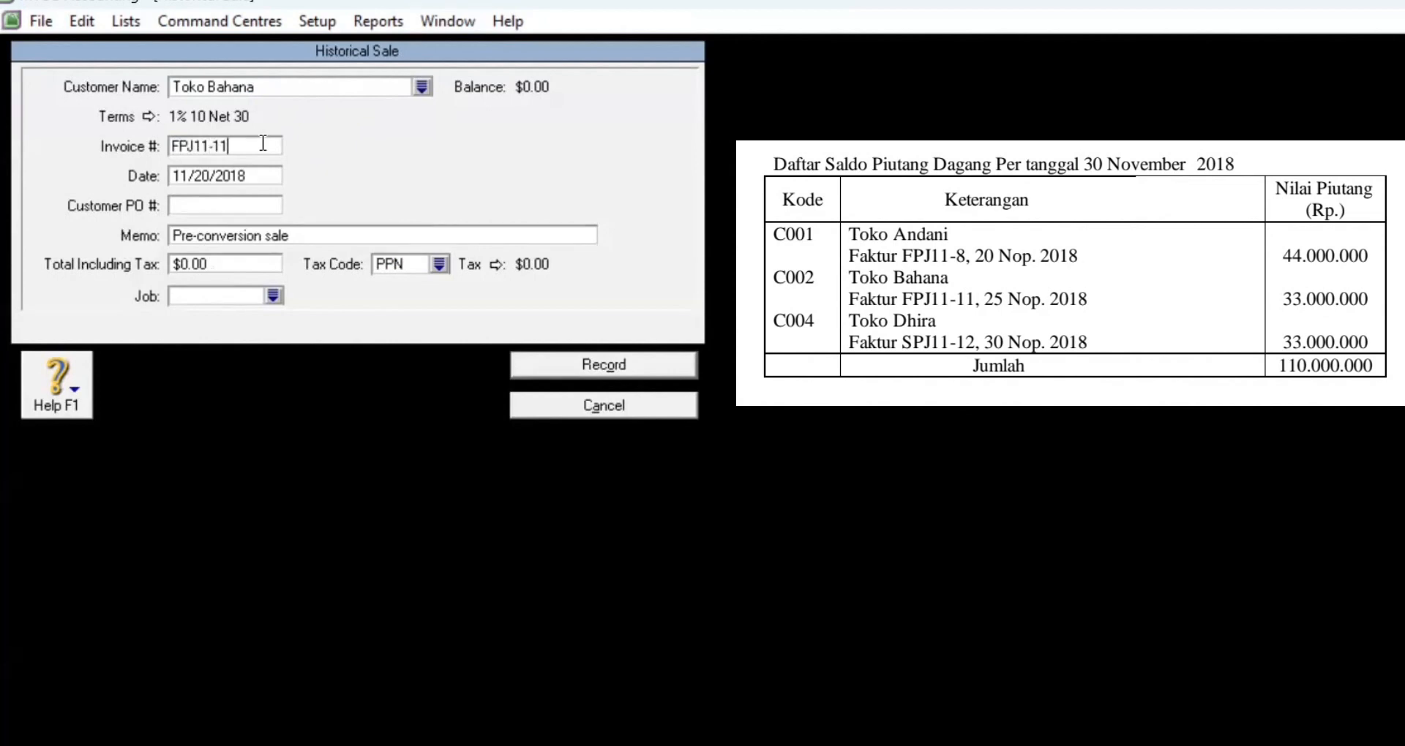
# Step: Date the sale 11/25/2018, enter a 33,000,000 total, and record it
pyautogui.click(250, 175)
pyautogui.press('BackSpace')
pyautogui.write('11/')
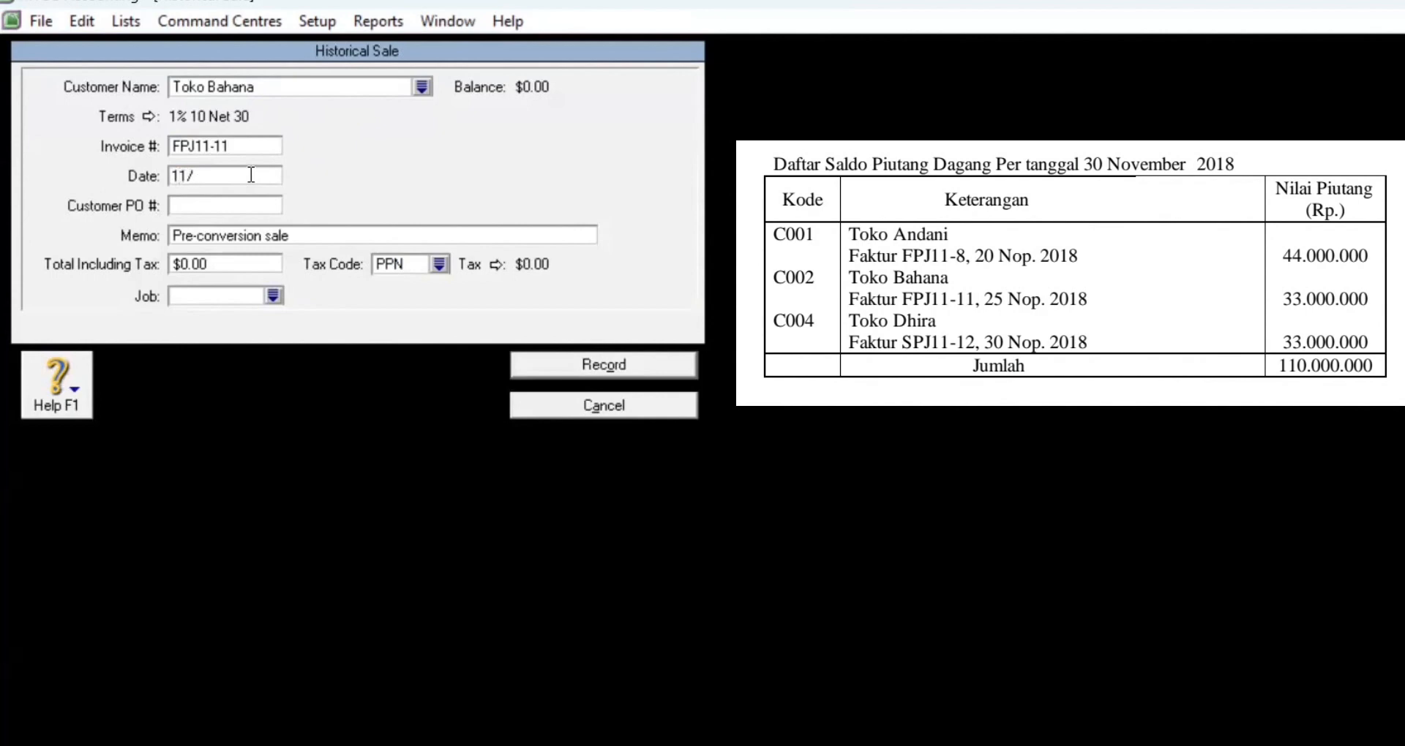
pyautogui.write('25/2018')
pyautogui.click(226, 266)
pyautogui.write('3')
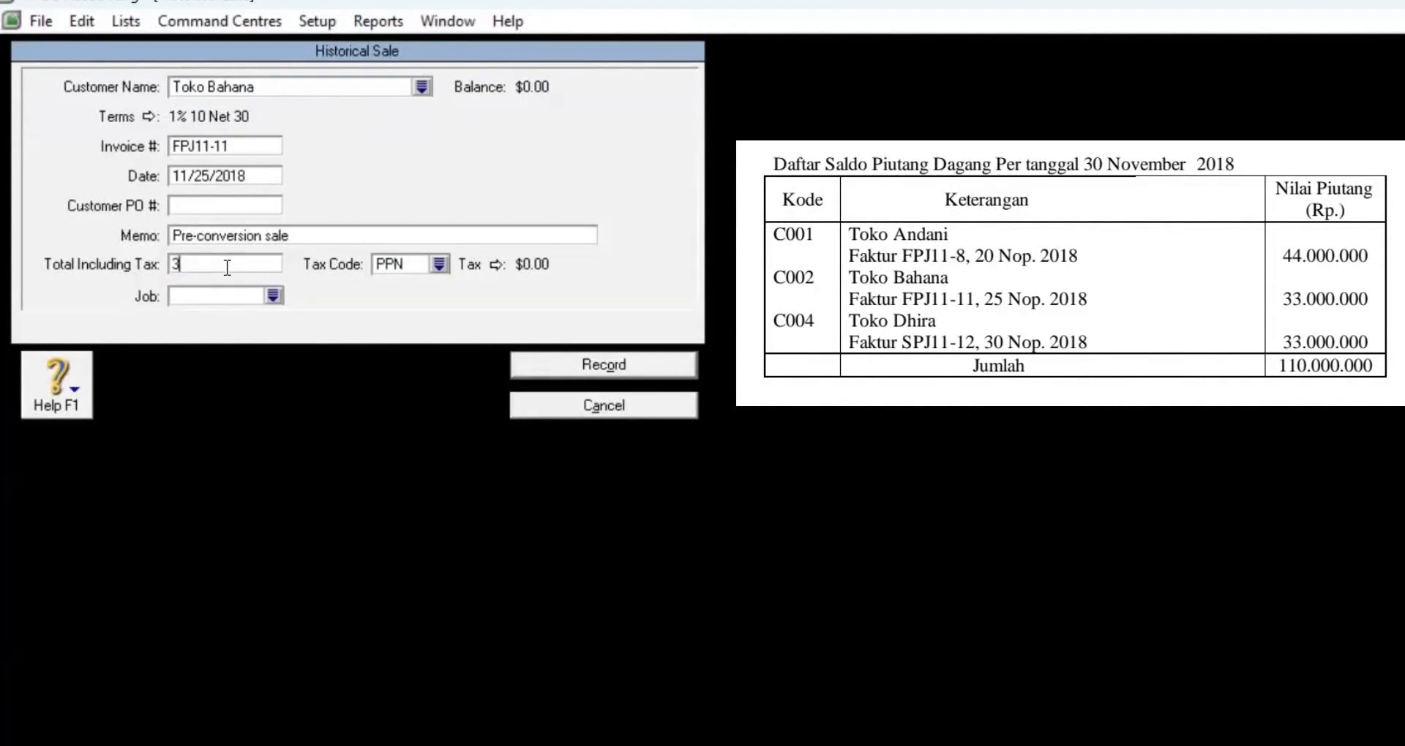
pyautogui.write('3000000')
pyautogui.press('Tab')
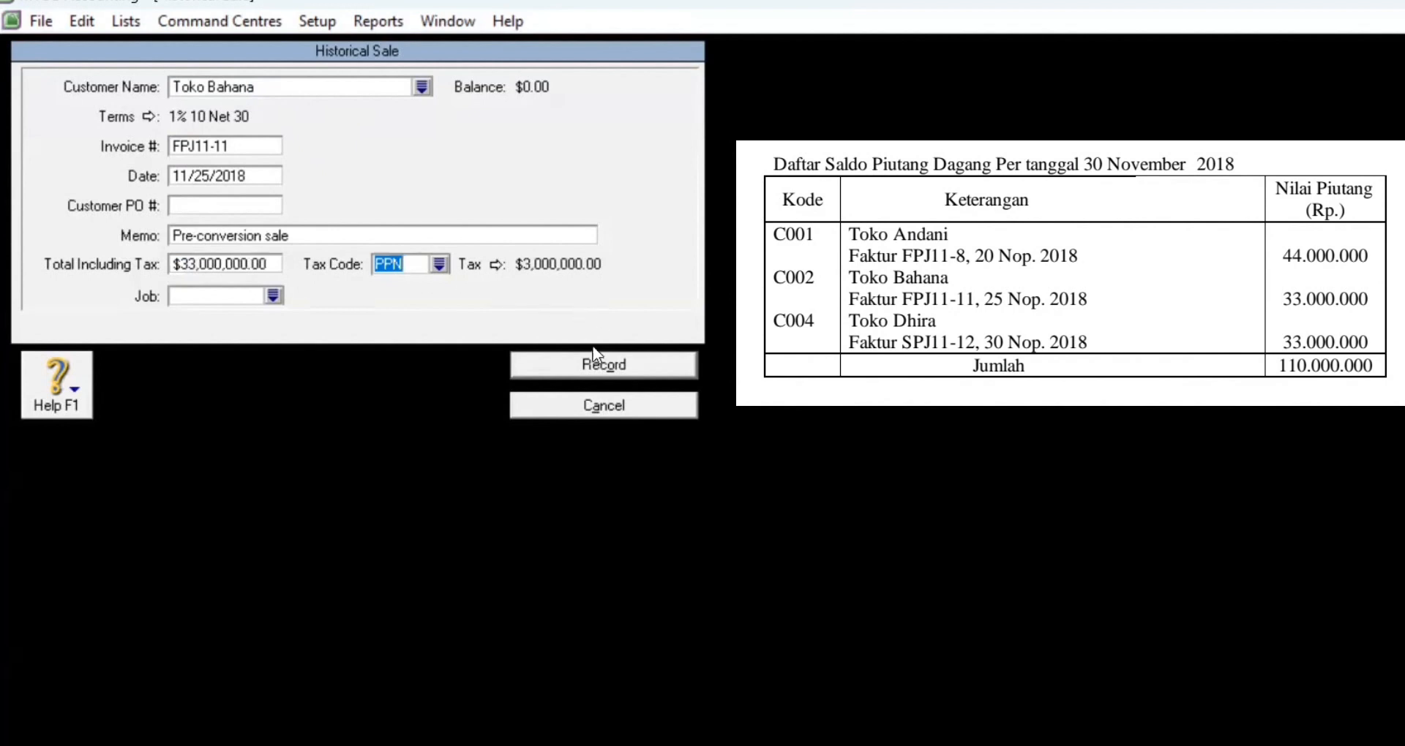
pyautogui.click(598, 363)
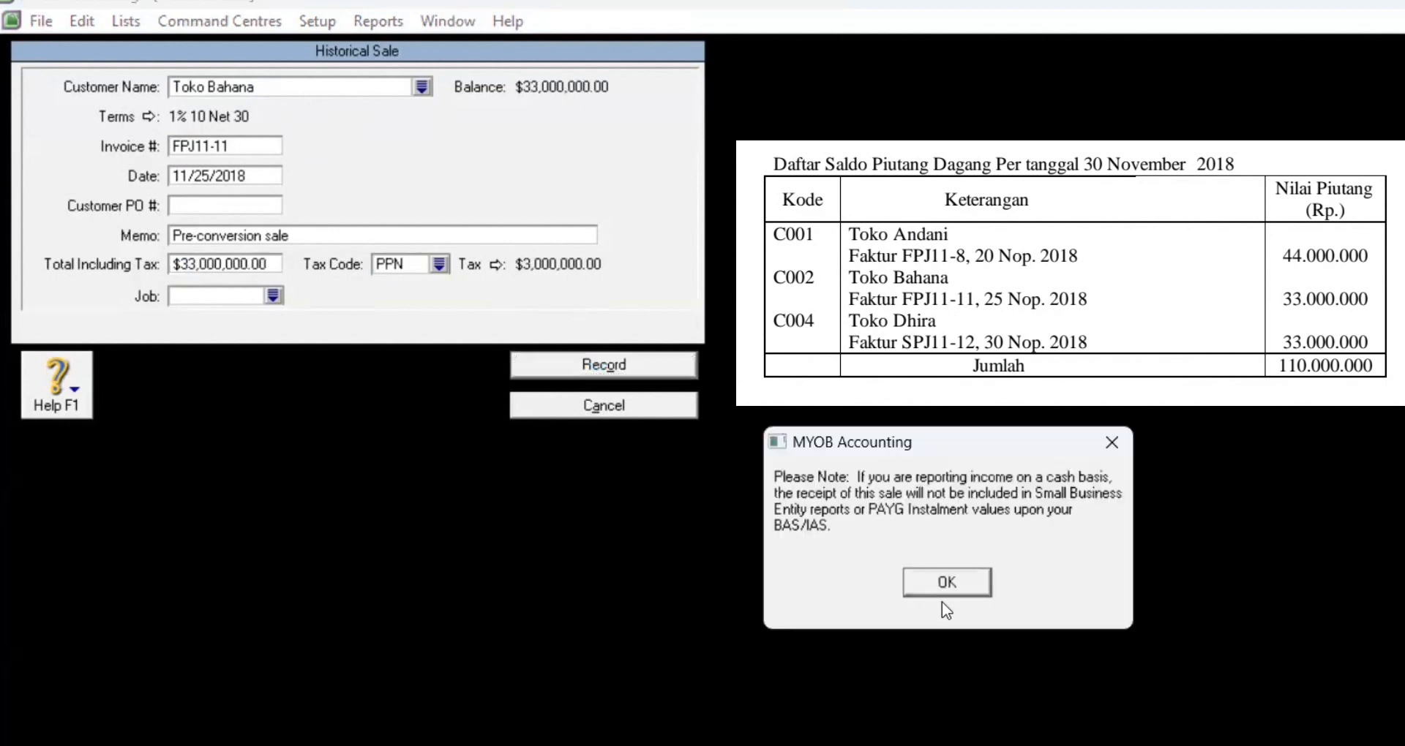
pyautogui.press('Return')
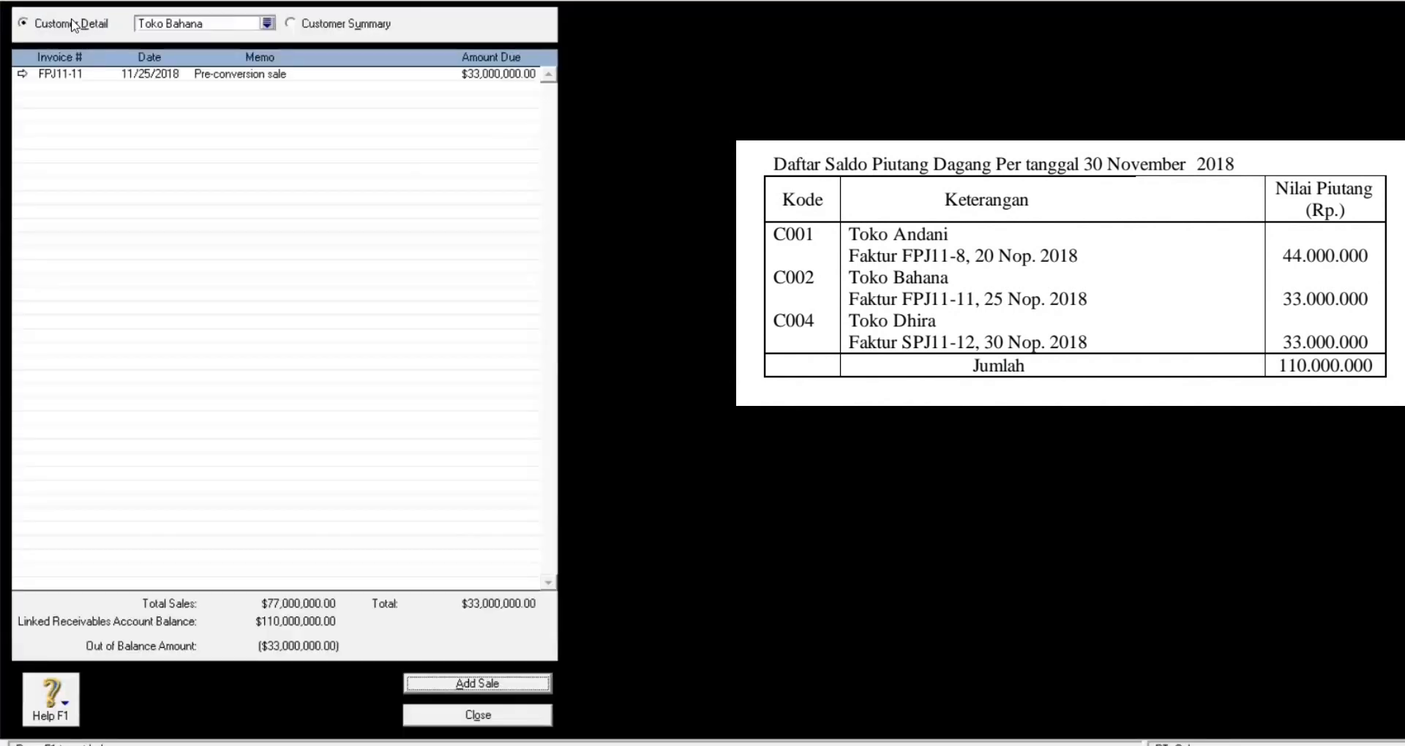
# Step: Start a historical sale for Toko Dhira with invoice number SPJ11-12
pyautogui.click(291, 30)
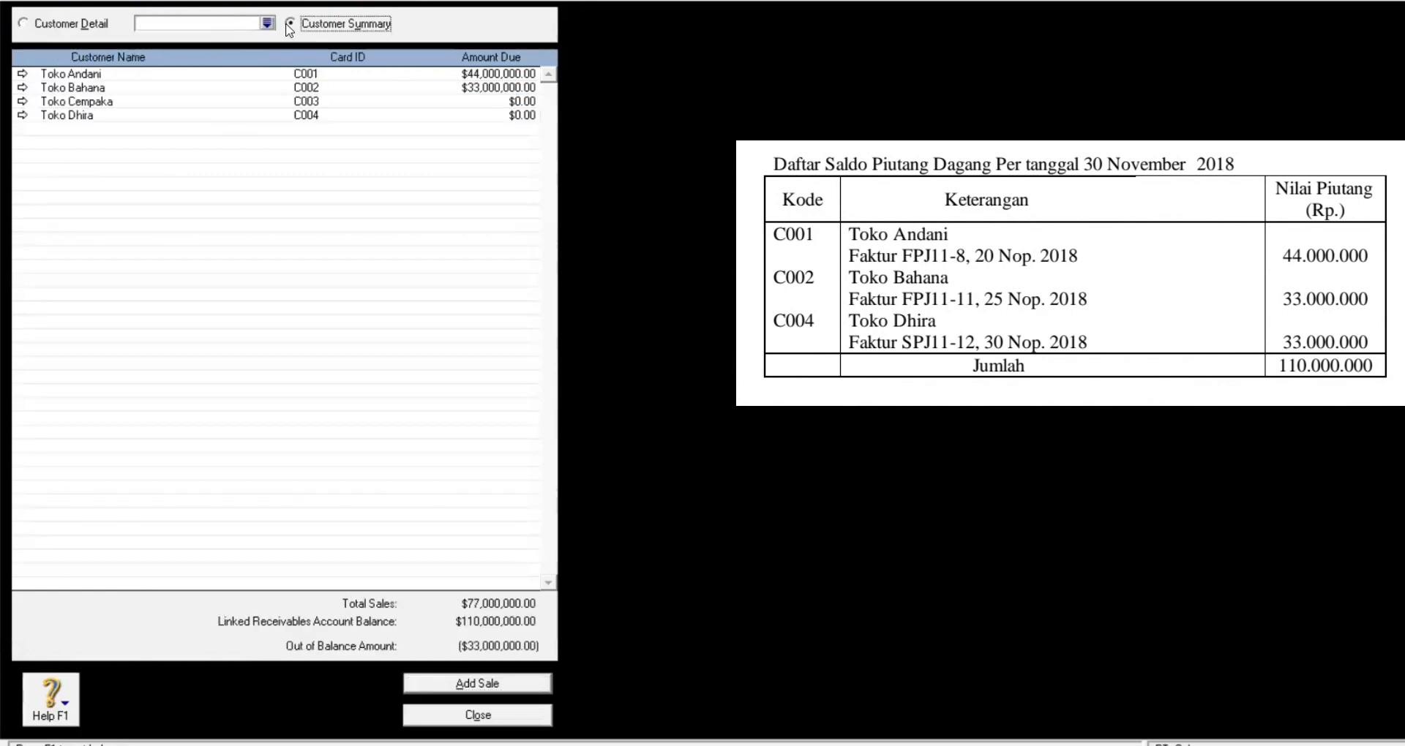
pyautogui.click(22, 114)
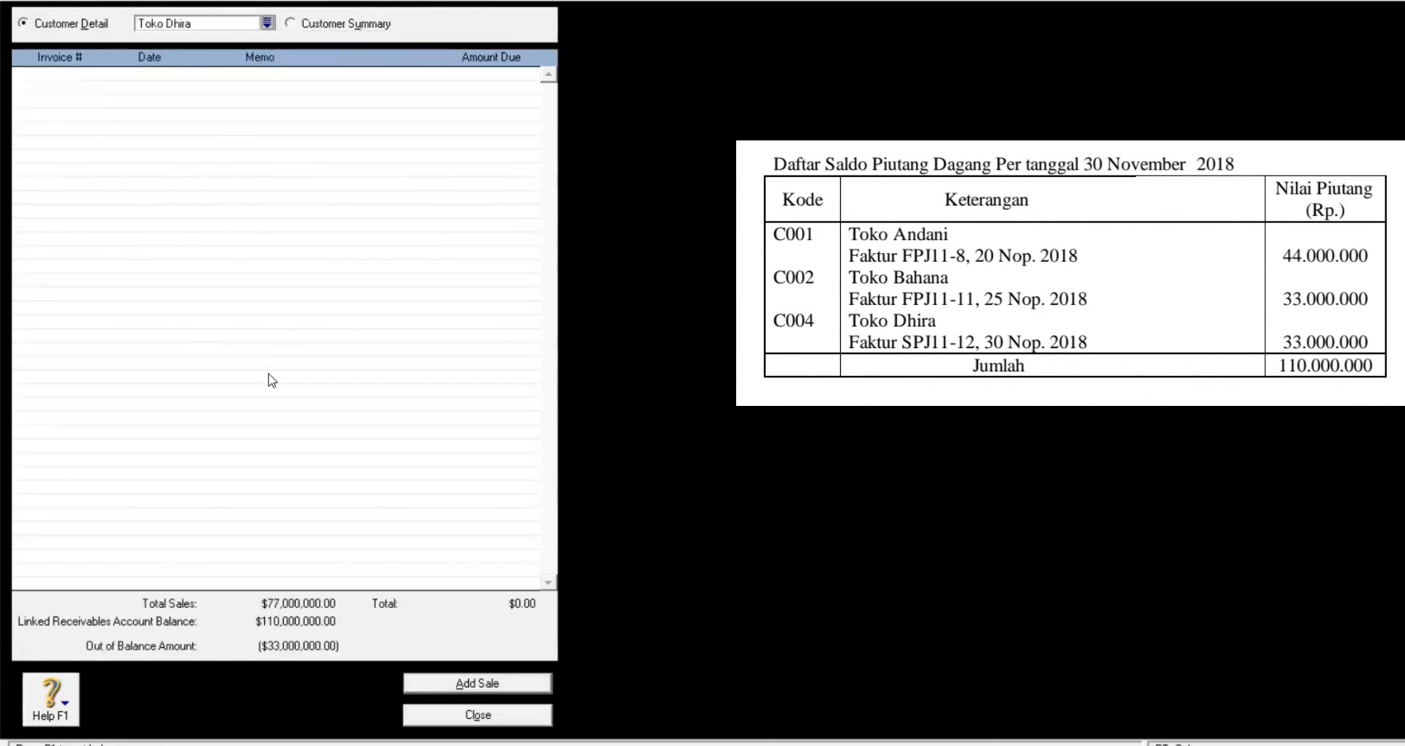
pyautogui.click(502, 688)
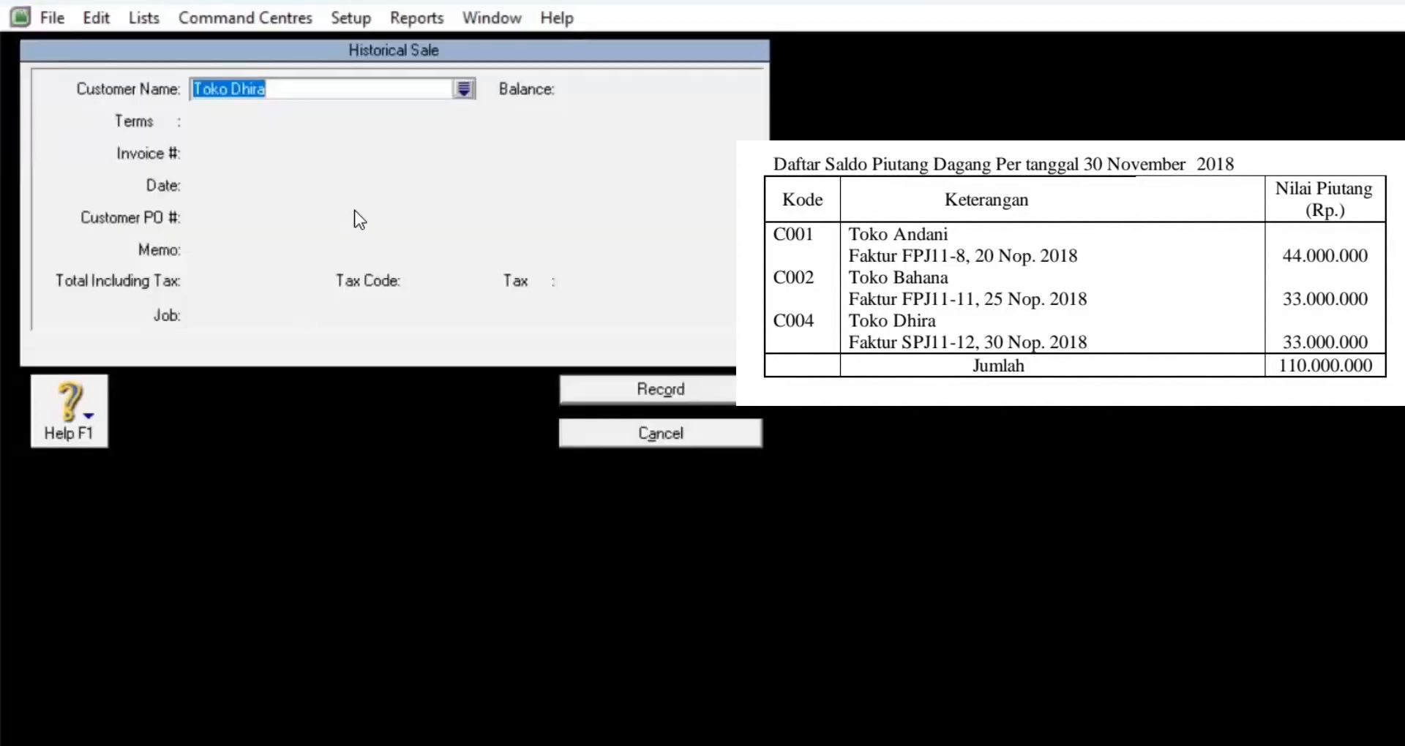
pyautogui.click(344, 88)
pyautogui.press('Tab')
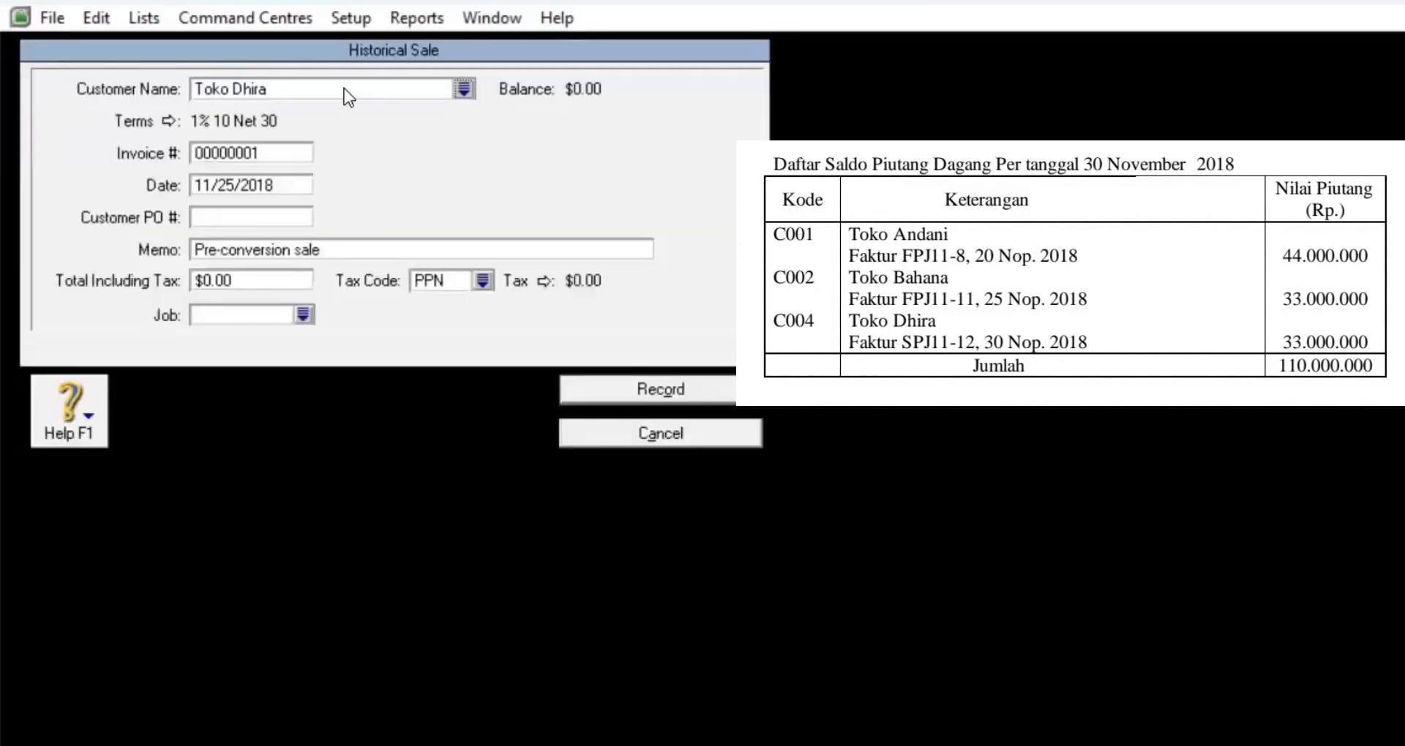
pyautogui.click(281, 151)
pyautogui.write('FPJ')
pyautogui.press('BackSpace')
pyautogui.press('BackSpace')
pyautogui.press('BackSpace')
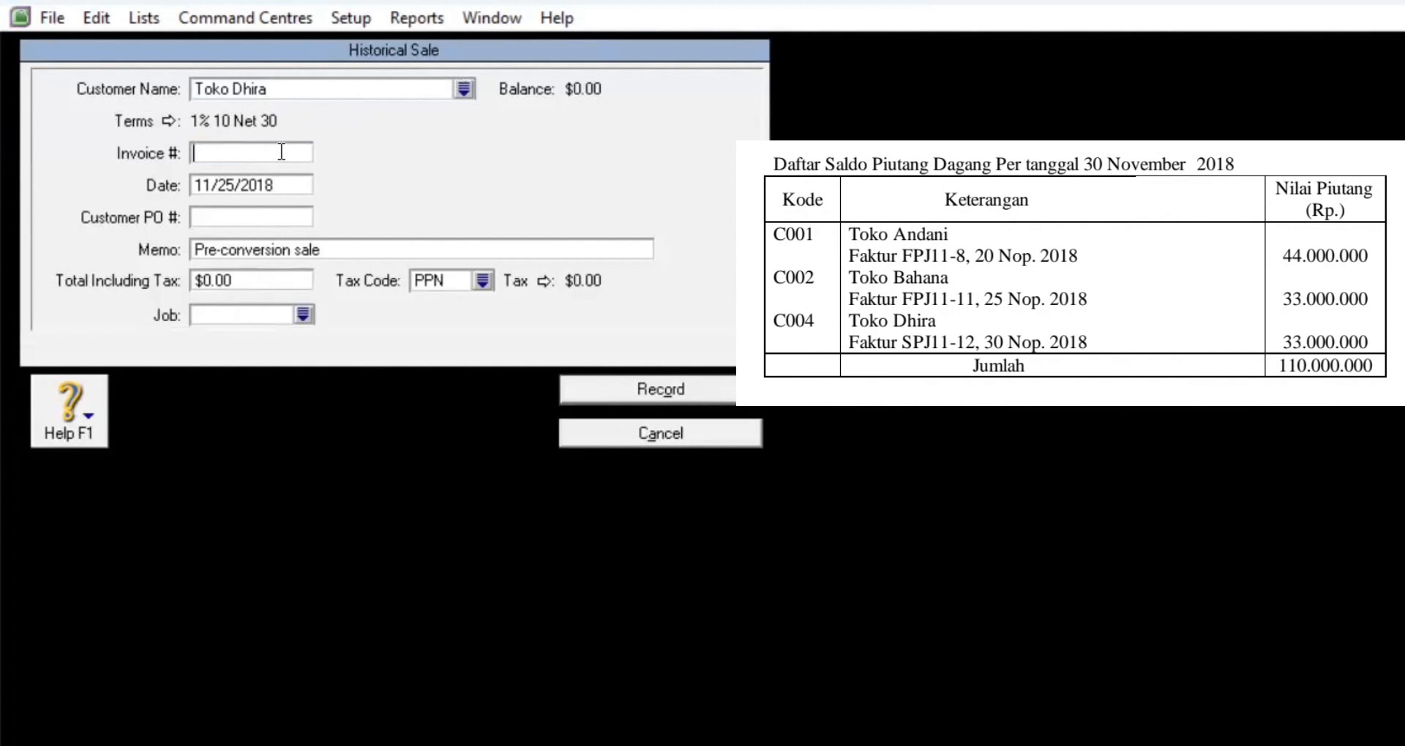
pyautogui.write('SPJ11-12')
# Step: Date it 11/30/2018, enter a 33,000,000 total, record it, and return to the Customer Summary
pyautogui.click(289, 188)
pyautogui.write('11/')
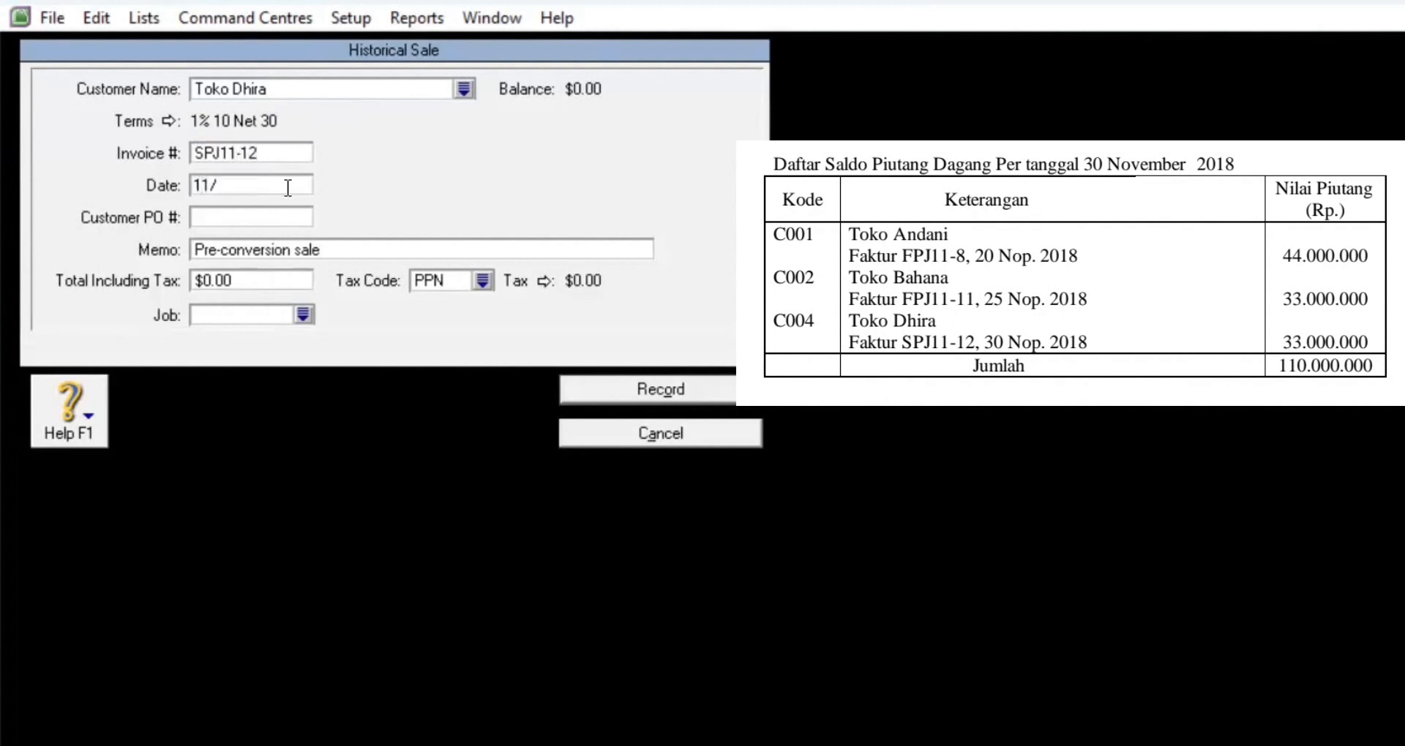
pyautogui.write('30/2018')
pyautogui.click(292, 283)
pyautogui.write('33,')
pyautogui.write('000,000')
pyautogui.press('Tab')
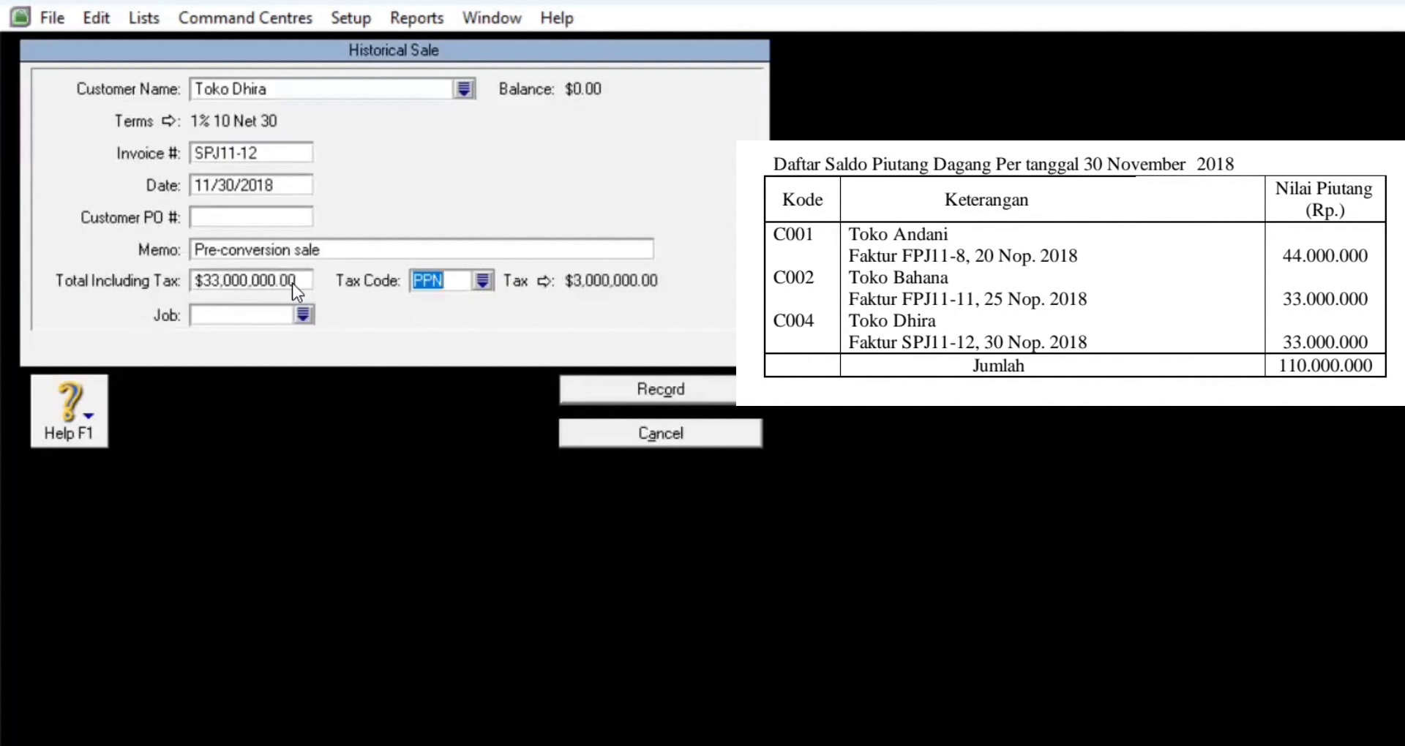
pyautogui.click(626, 388)
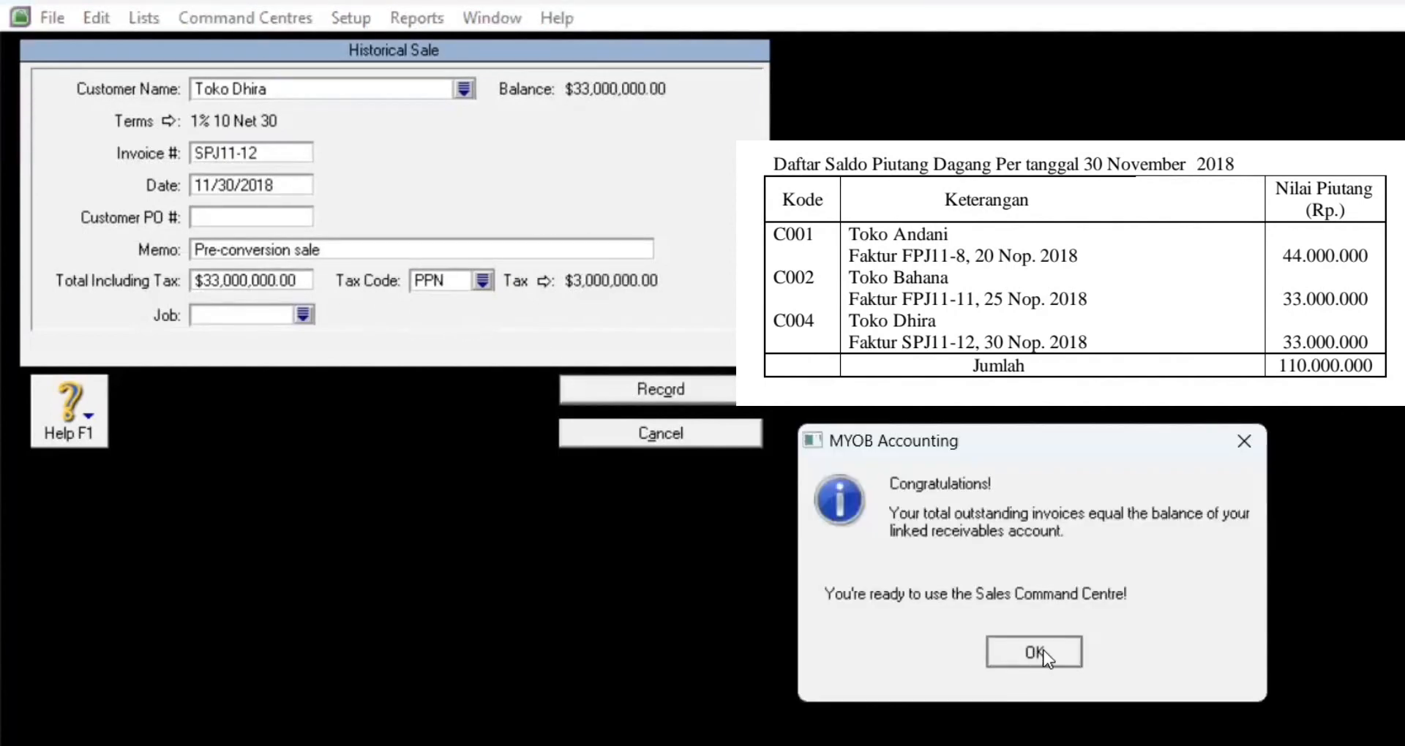
pyautogui.click(1046, 657)
pyautogui.click(1039, 617)
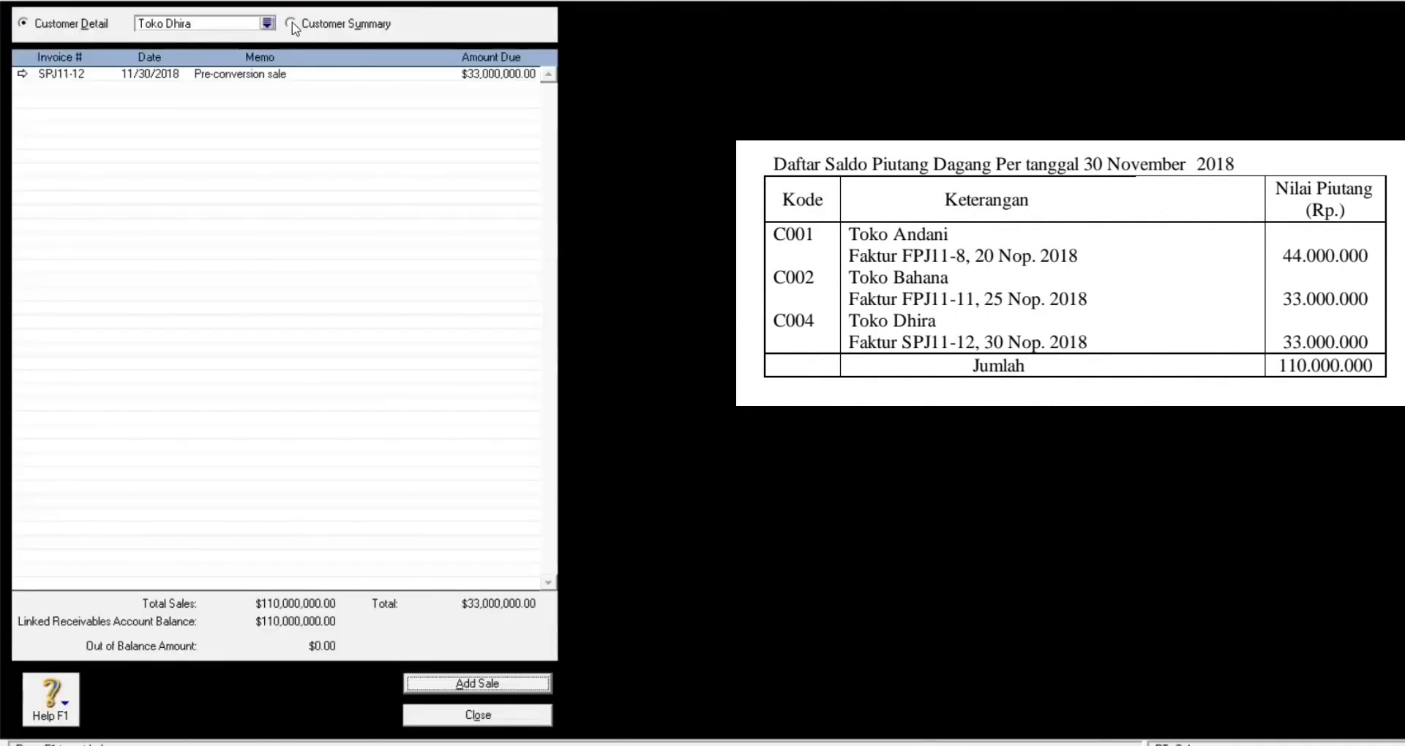
pyautogui.click(291, 24)
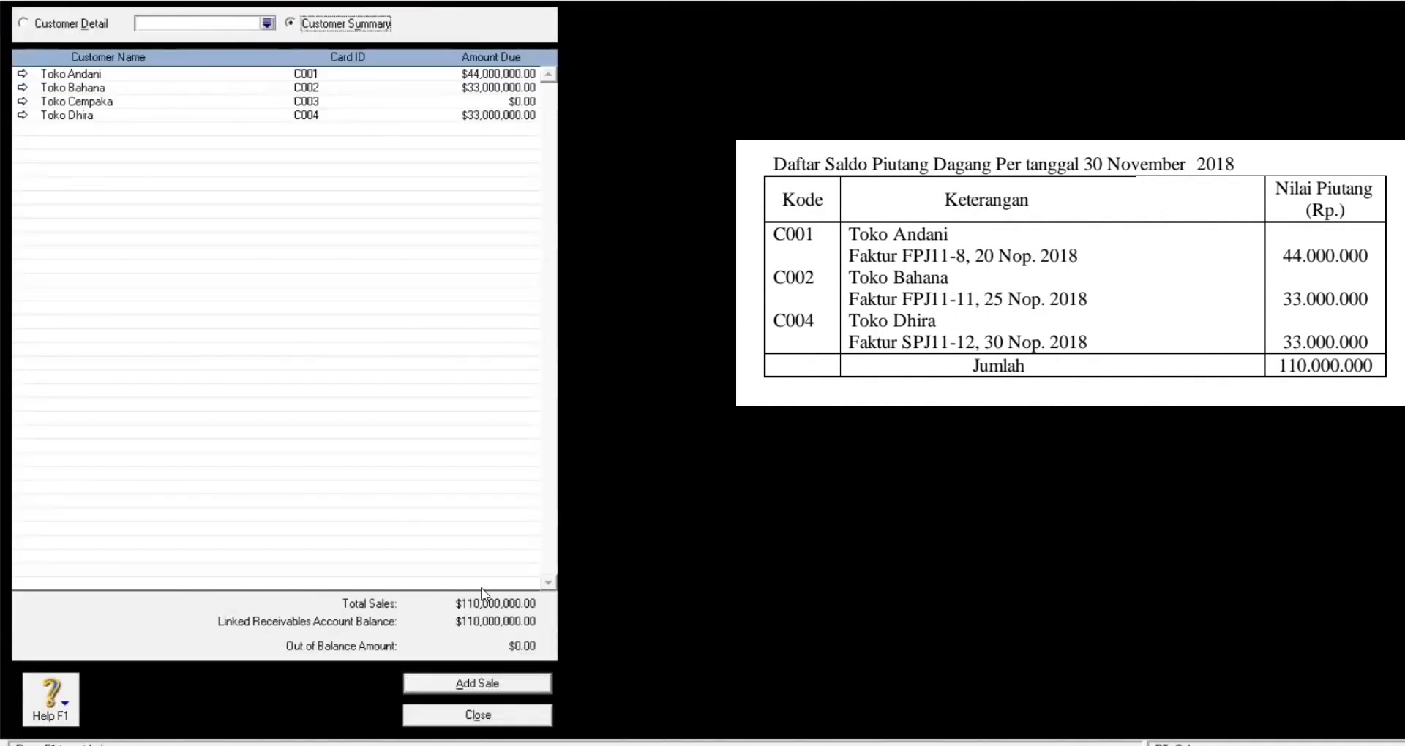
# Step: Close Customer Balances and open Setup > Balances > Supplier Balances
pyautogui.click(495, 722)
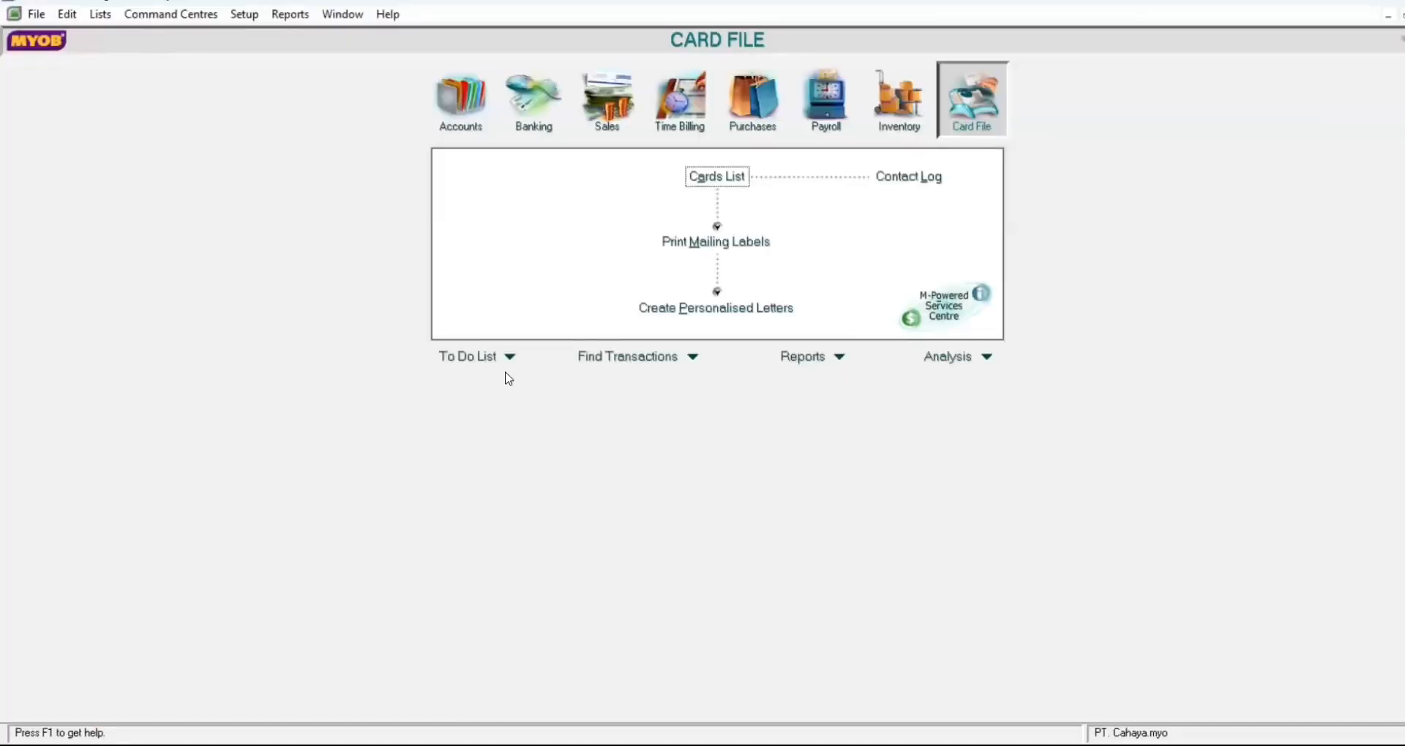
pyautogui.click(248, 18)
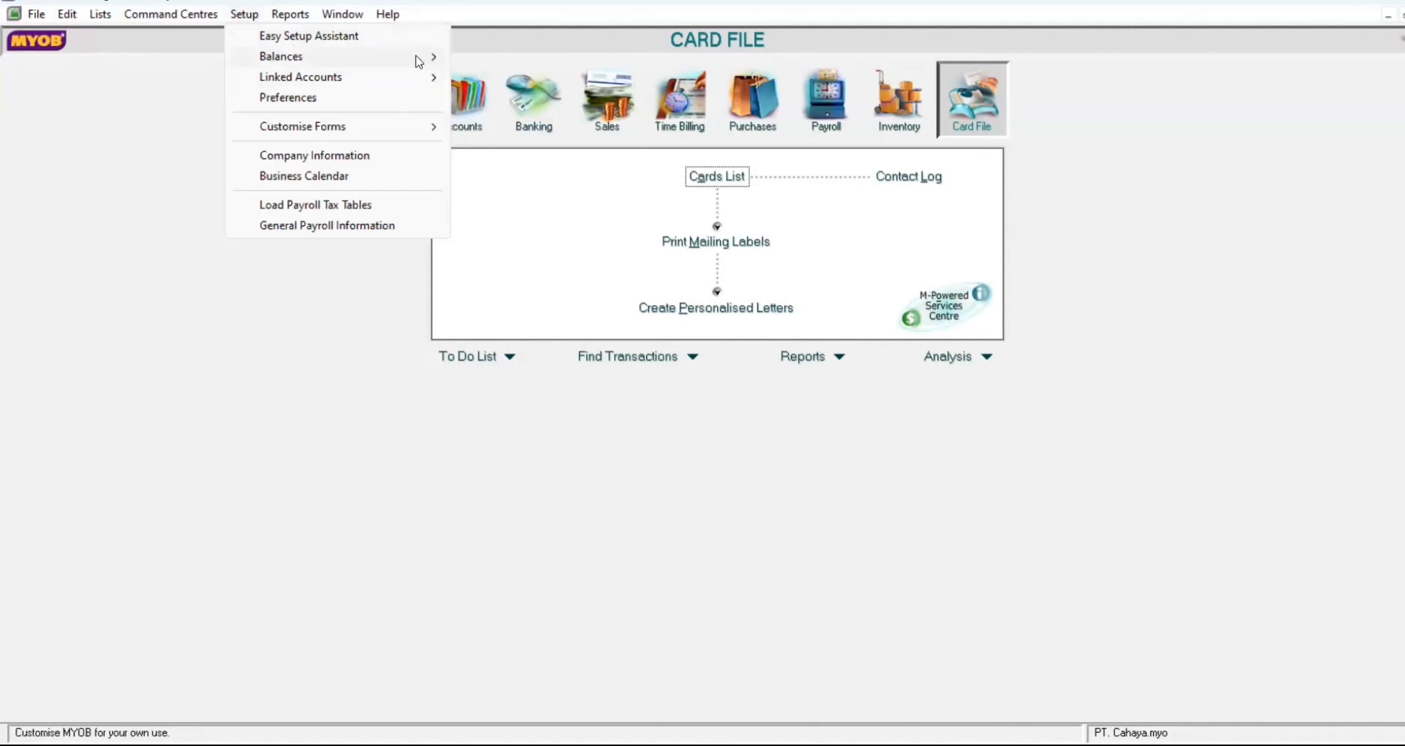
pyautogui.moveTo(418, 61)
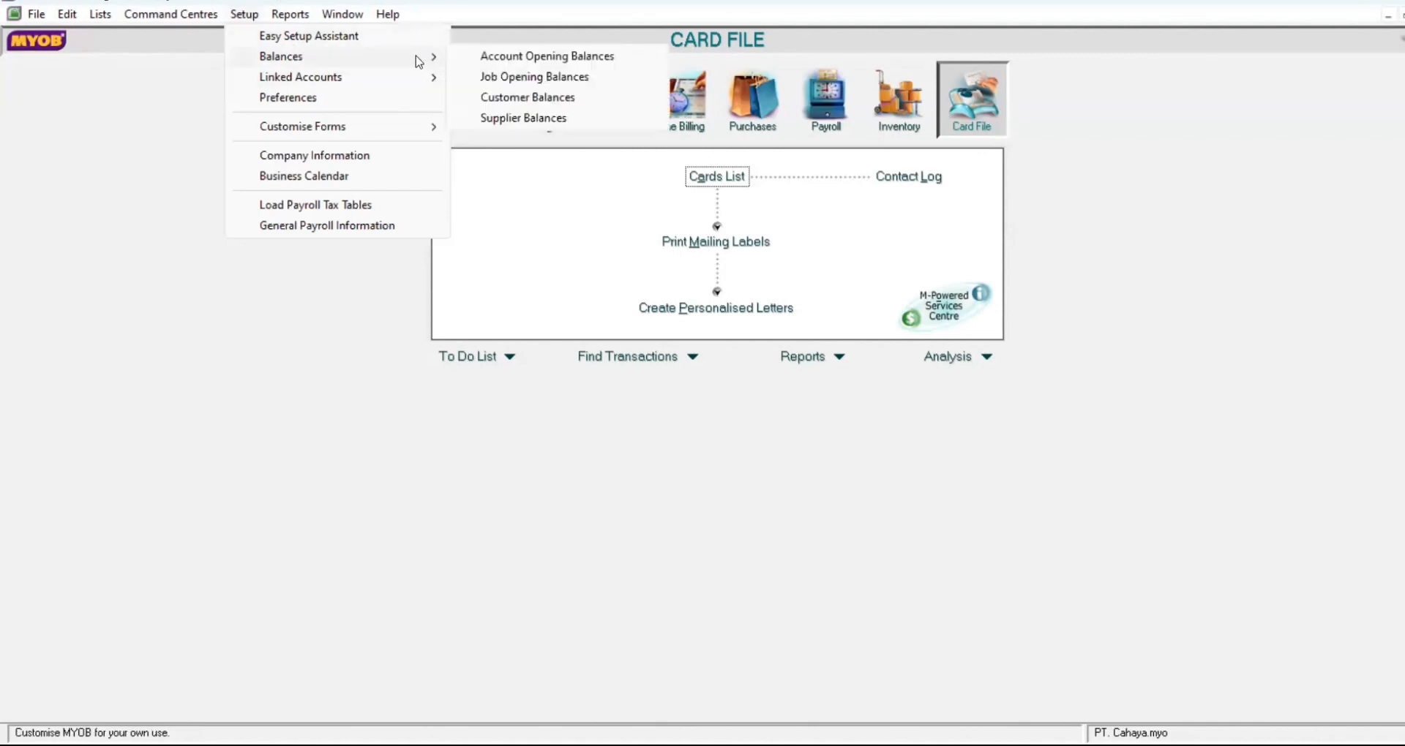
pyautogui.click(526, 121)
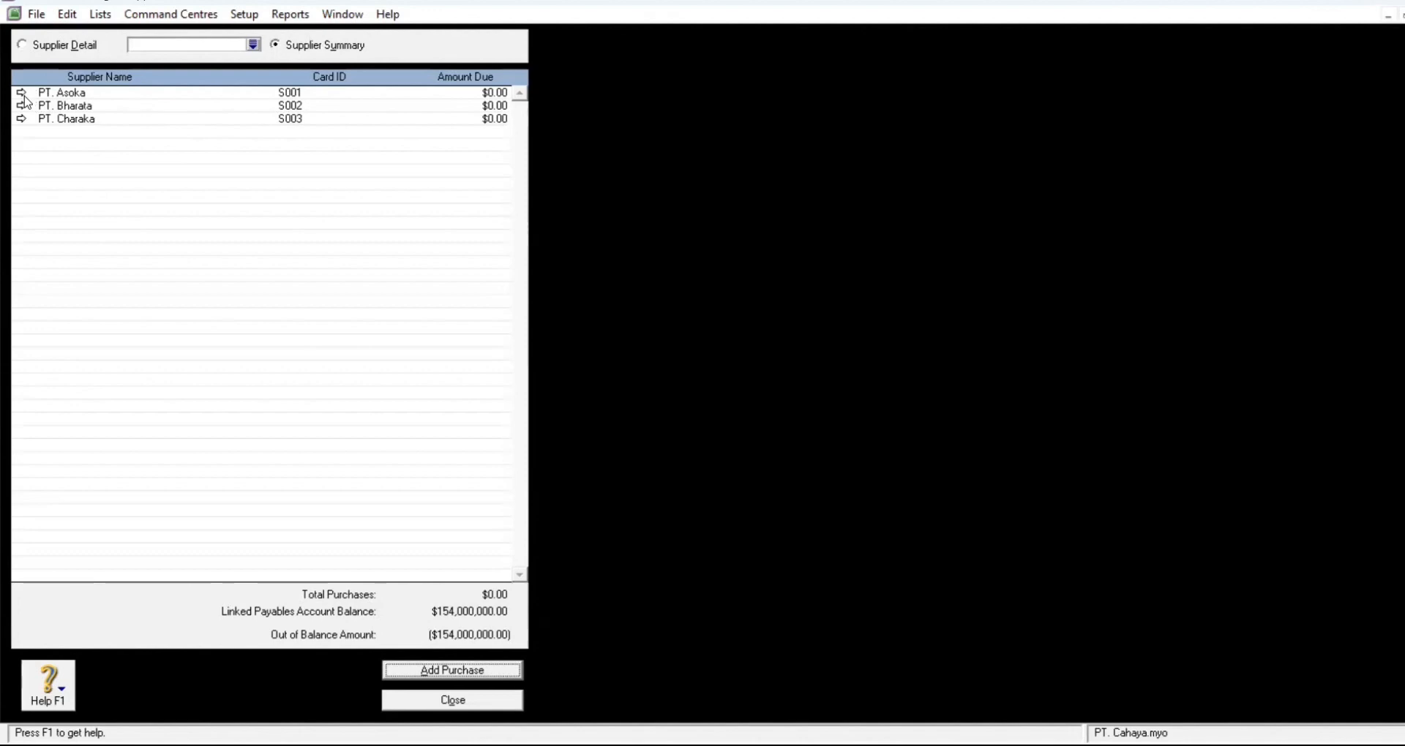
# Step: Start a historical purchase for PT. Asoka with PO number MP8-11
pyautogui.click(21, 93)
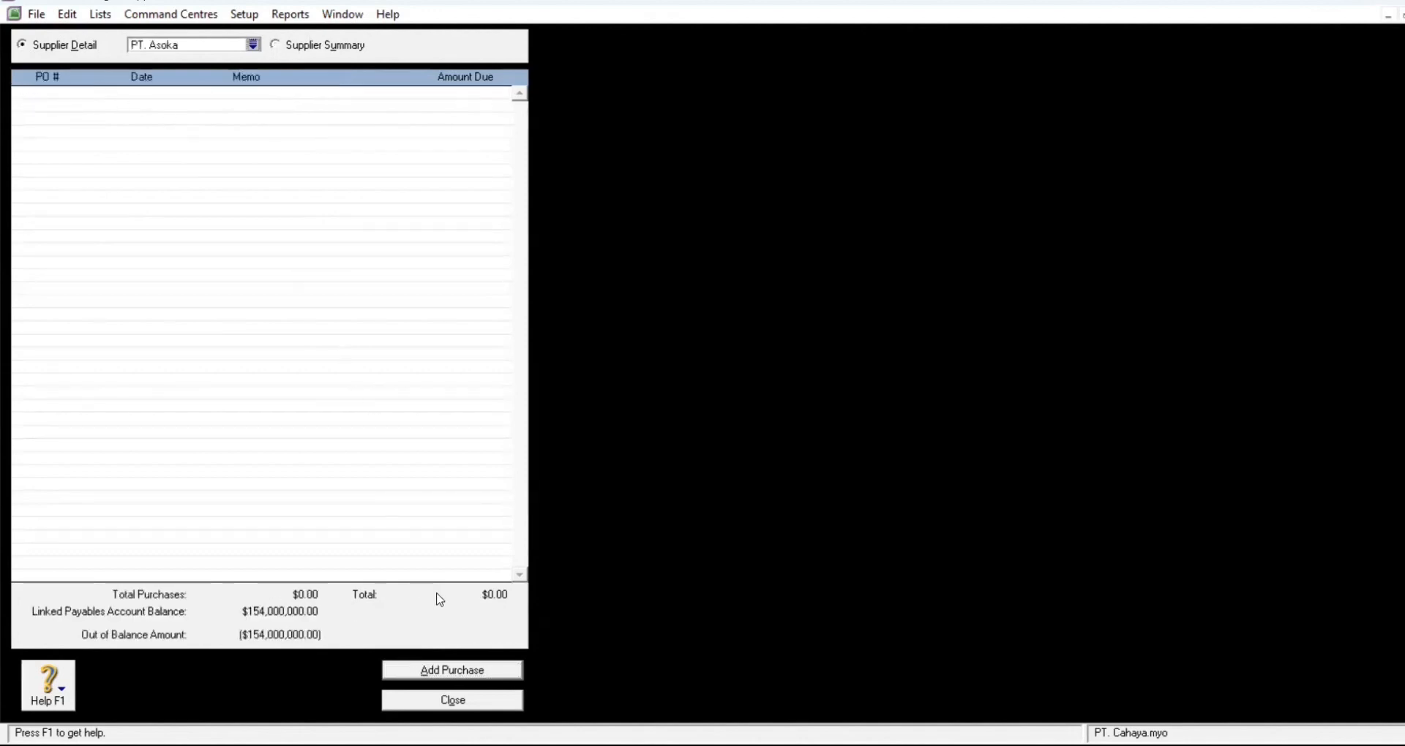
pyautogui.click(477, 672)
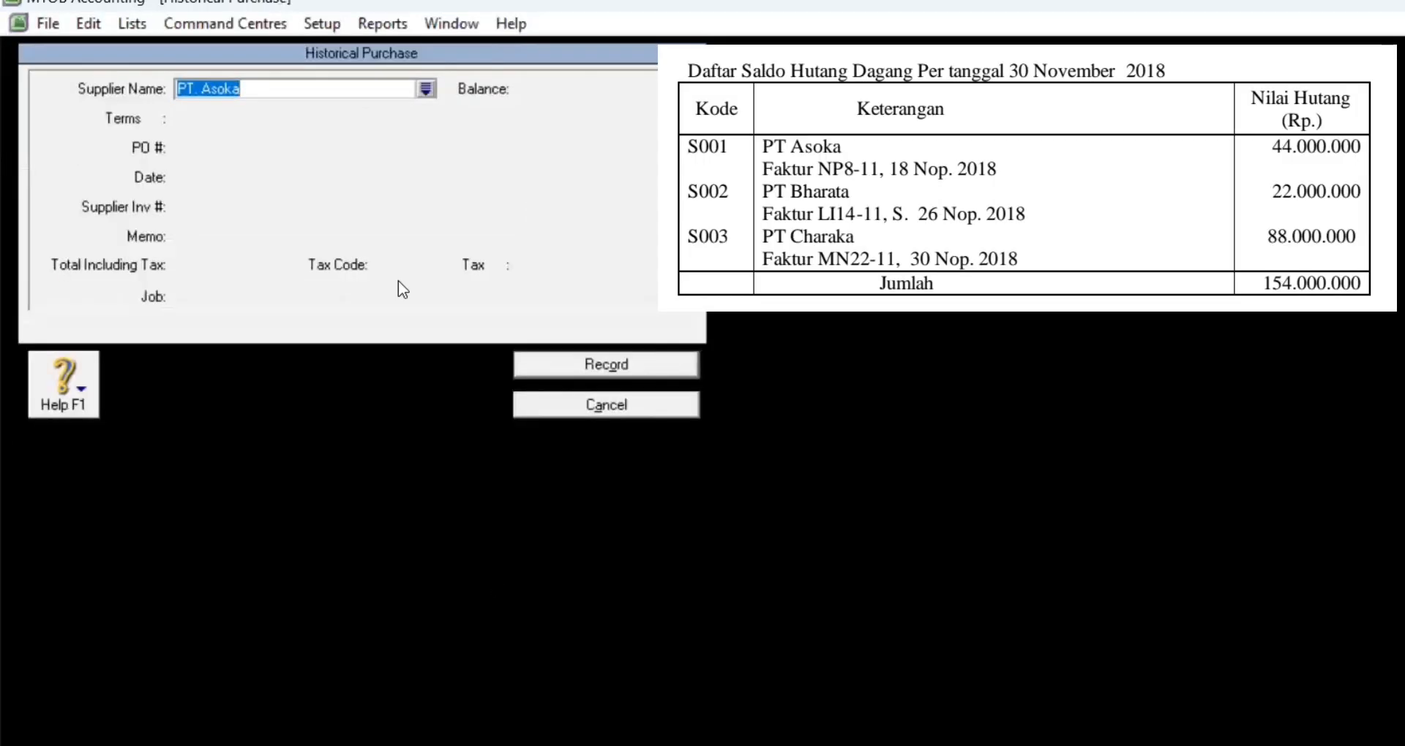
pyautogui.click(293, 90)
pyautogui.press('Tab')
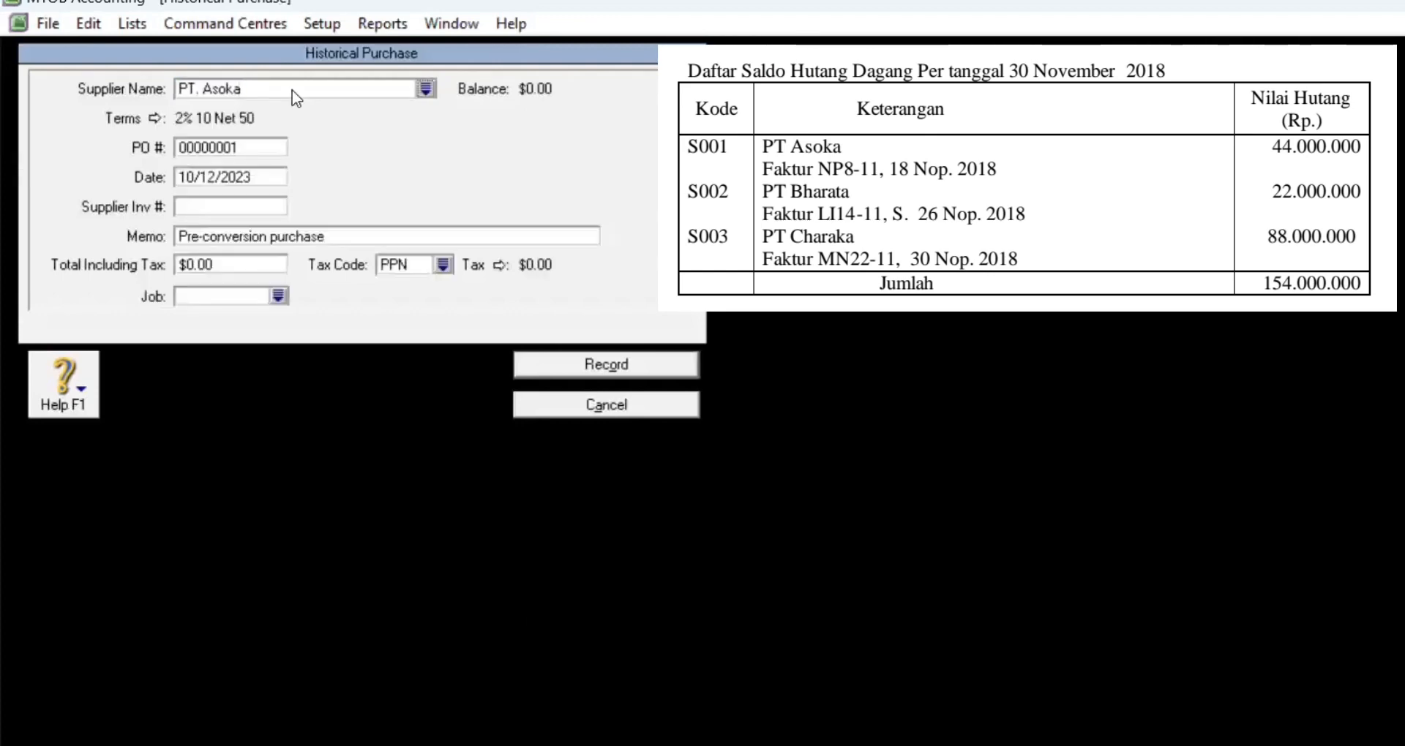
pyautogui.click(260, 148)
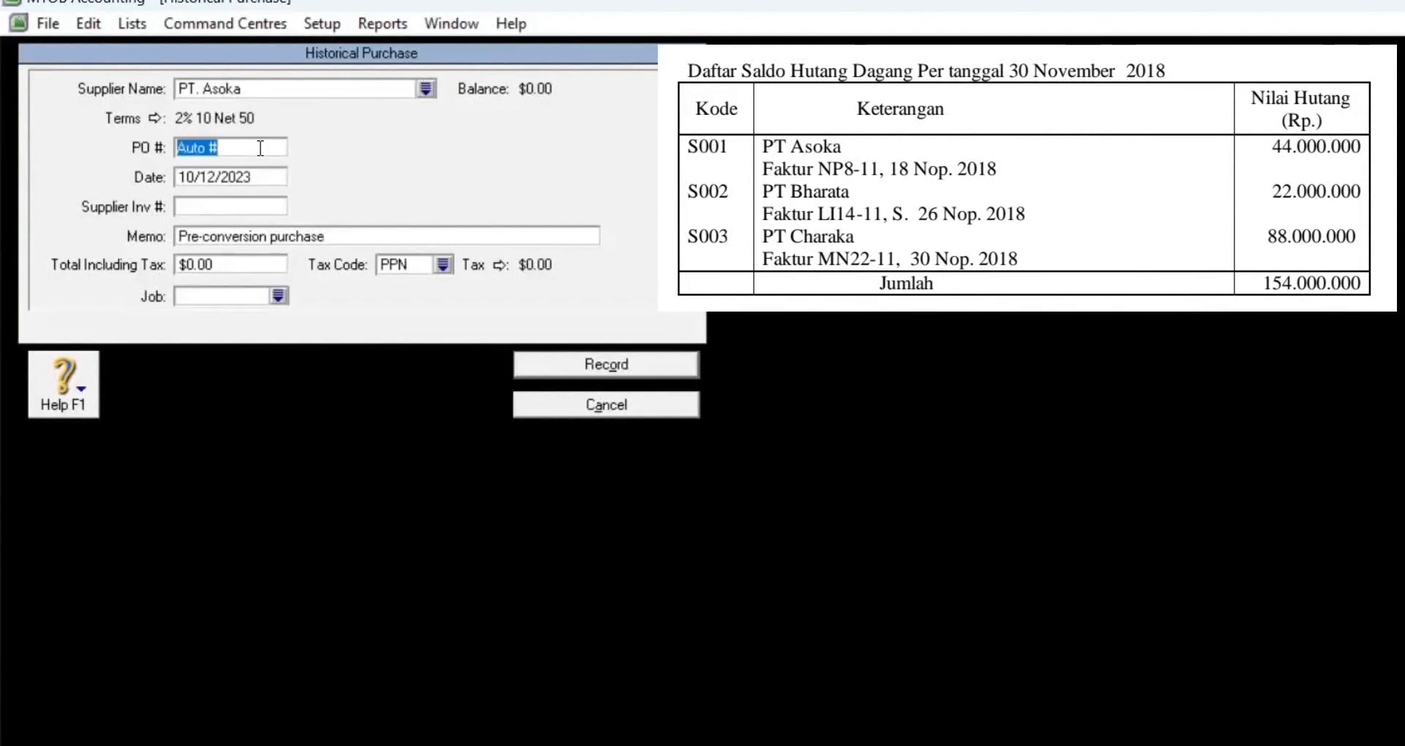
pyautogui.write('MP8')
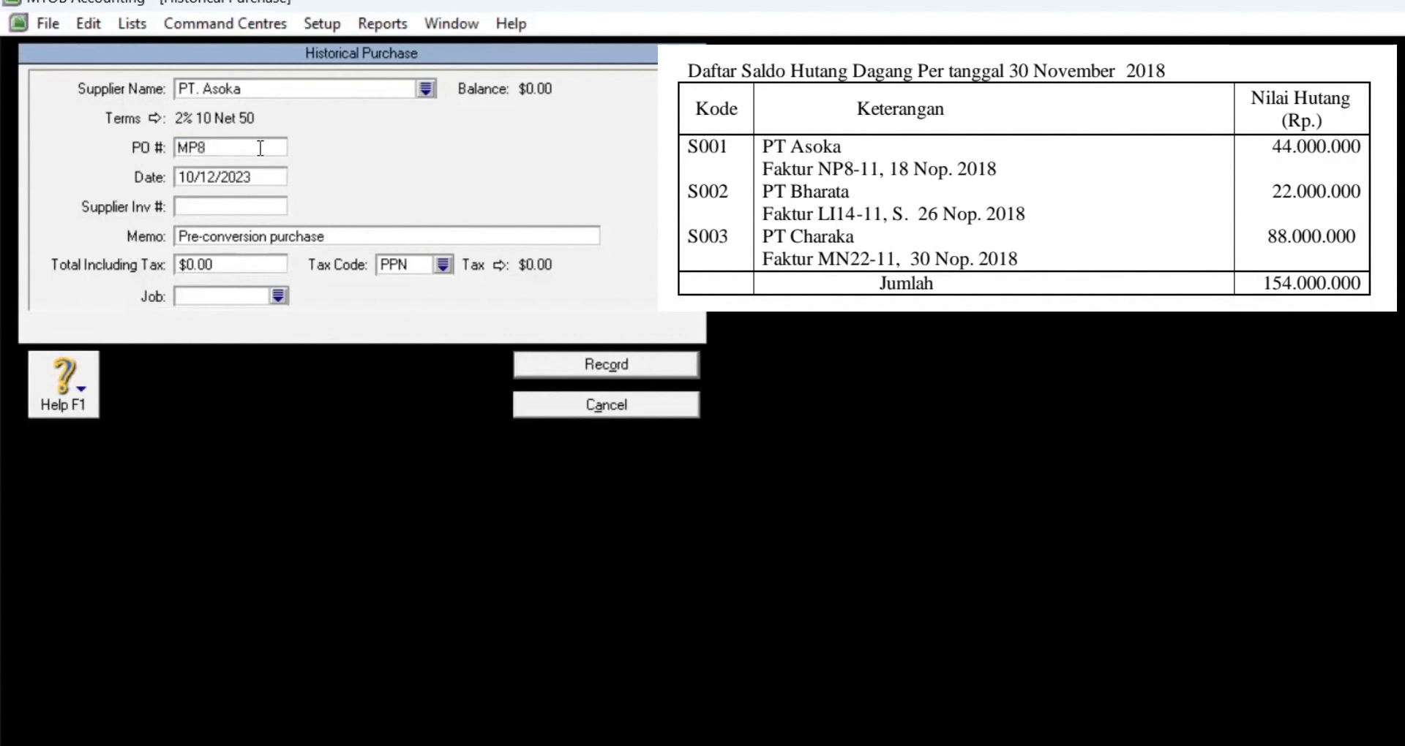
pyautogui.write('-11')
# Step: Date it 11/18/2018, enter a 44,000,000 total, record it, and return to the Supplier Summary
pyautogui.press('Tab')
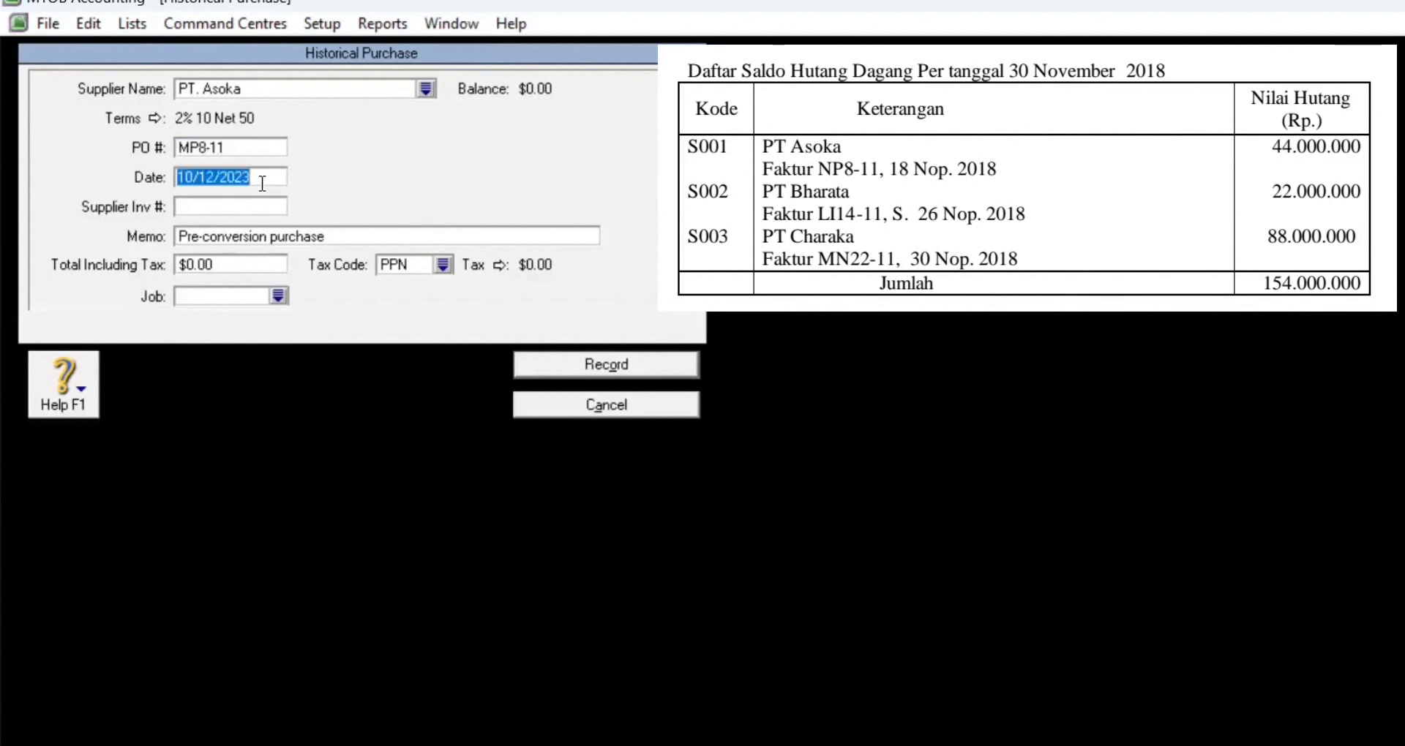
pyautogui.write('11/18/2018')
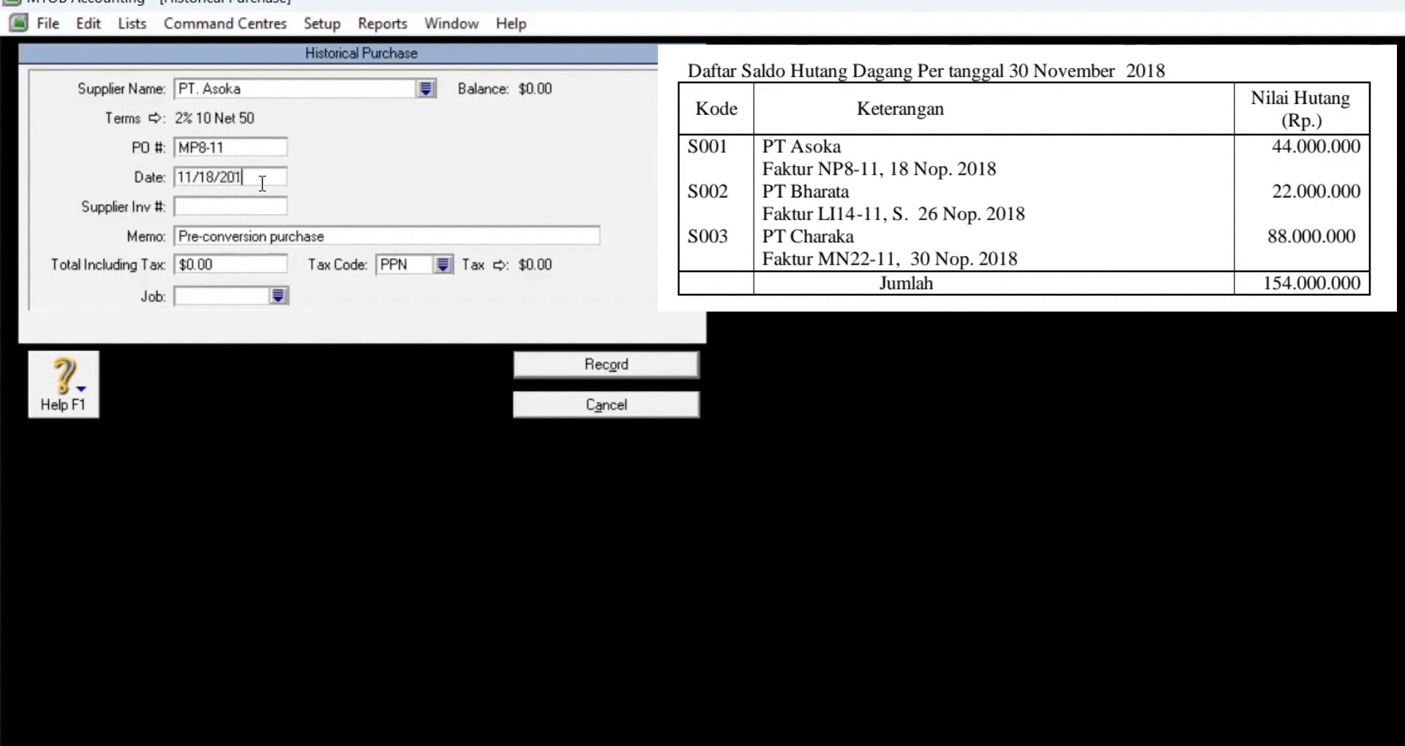
pyautogui.click(236, 268)
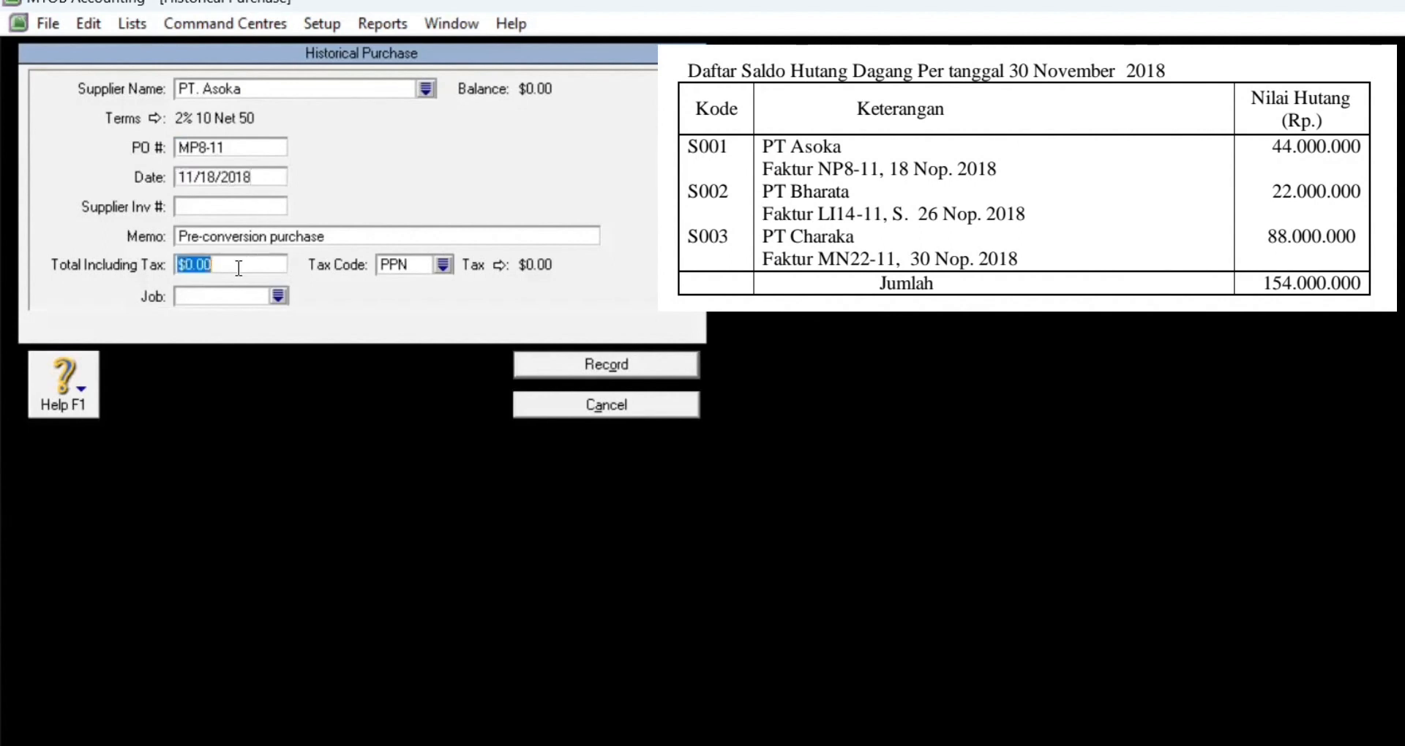
pyautogui.write('44')
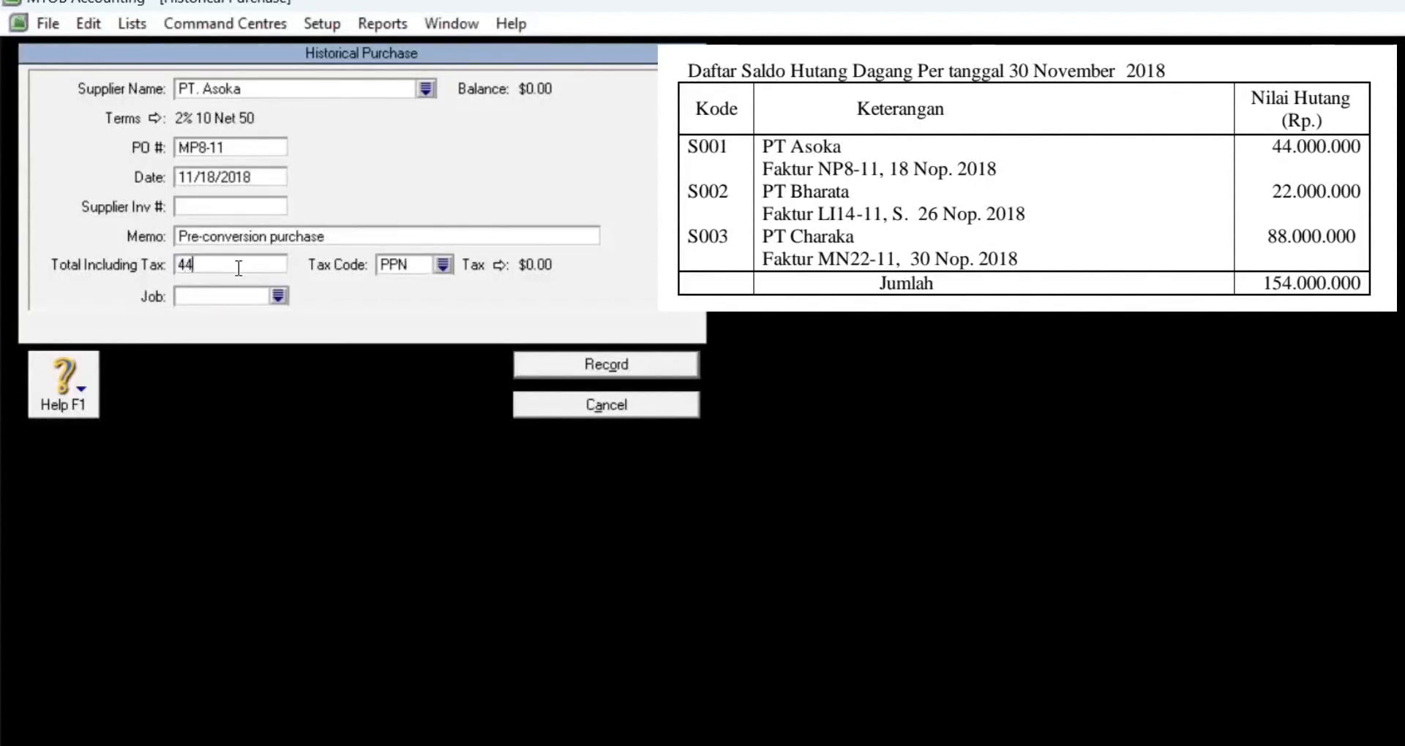
pyautogui.write(',000,000000')
pyautogui.press('Tab')
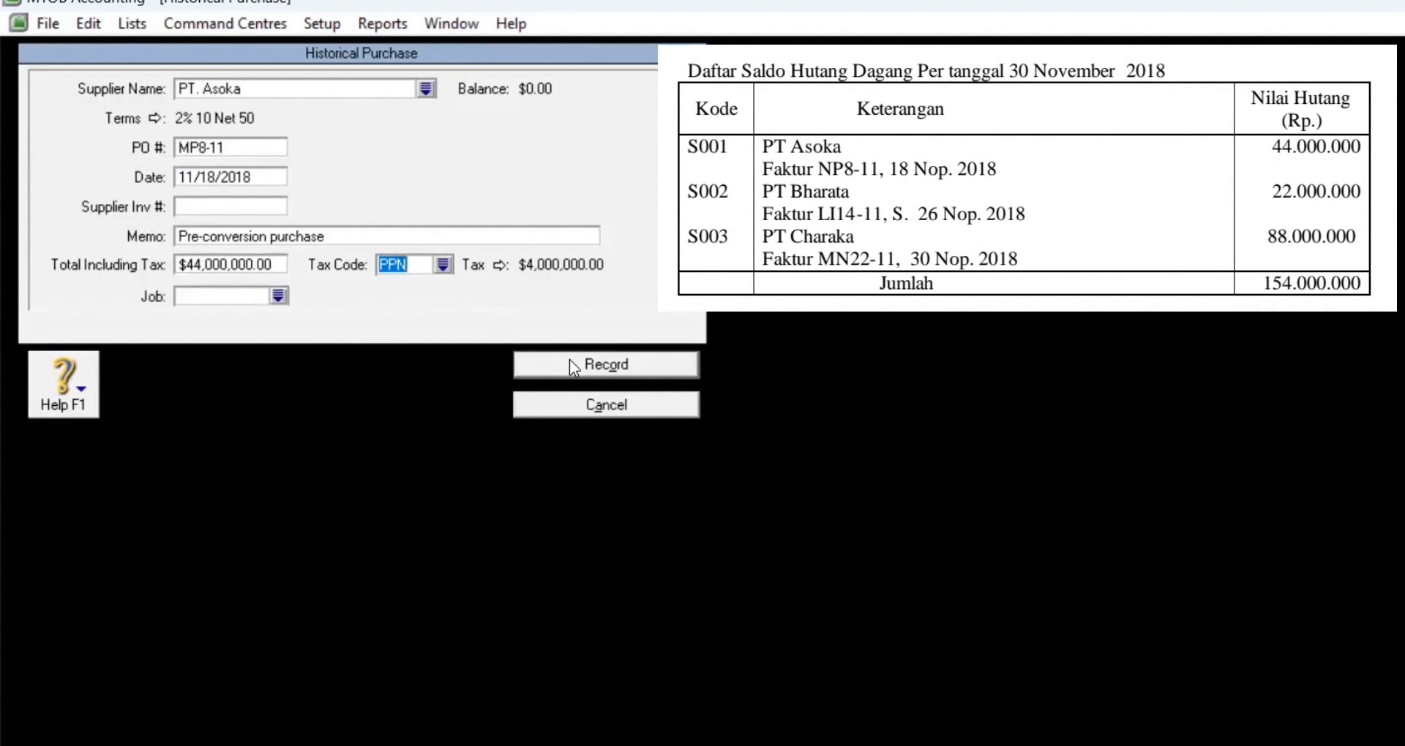
pyautogui.click(580, 365)
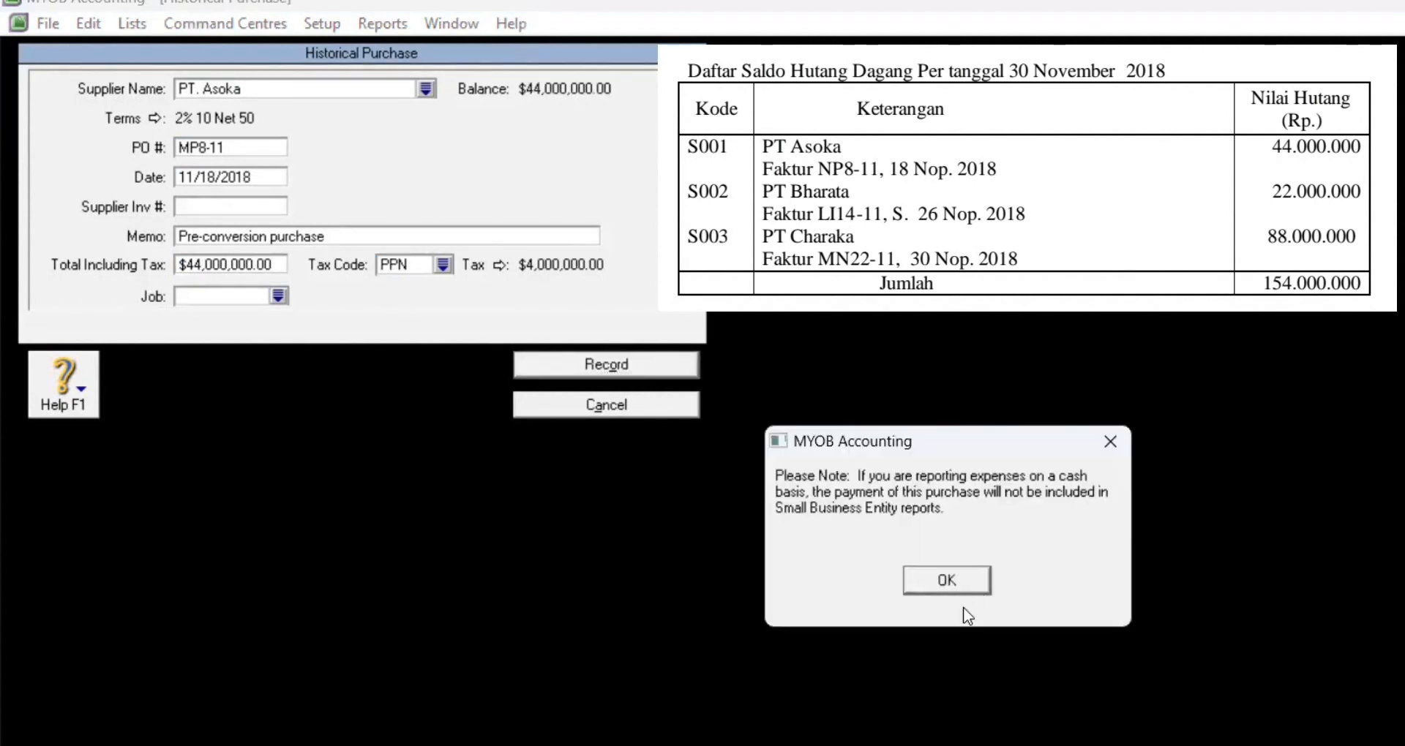
pyautogui.click(963, 586)
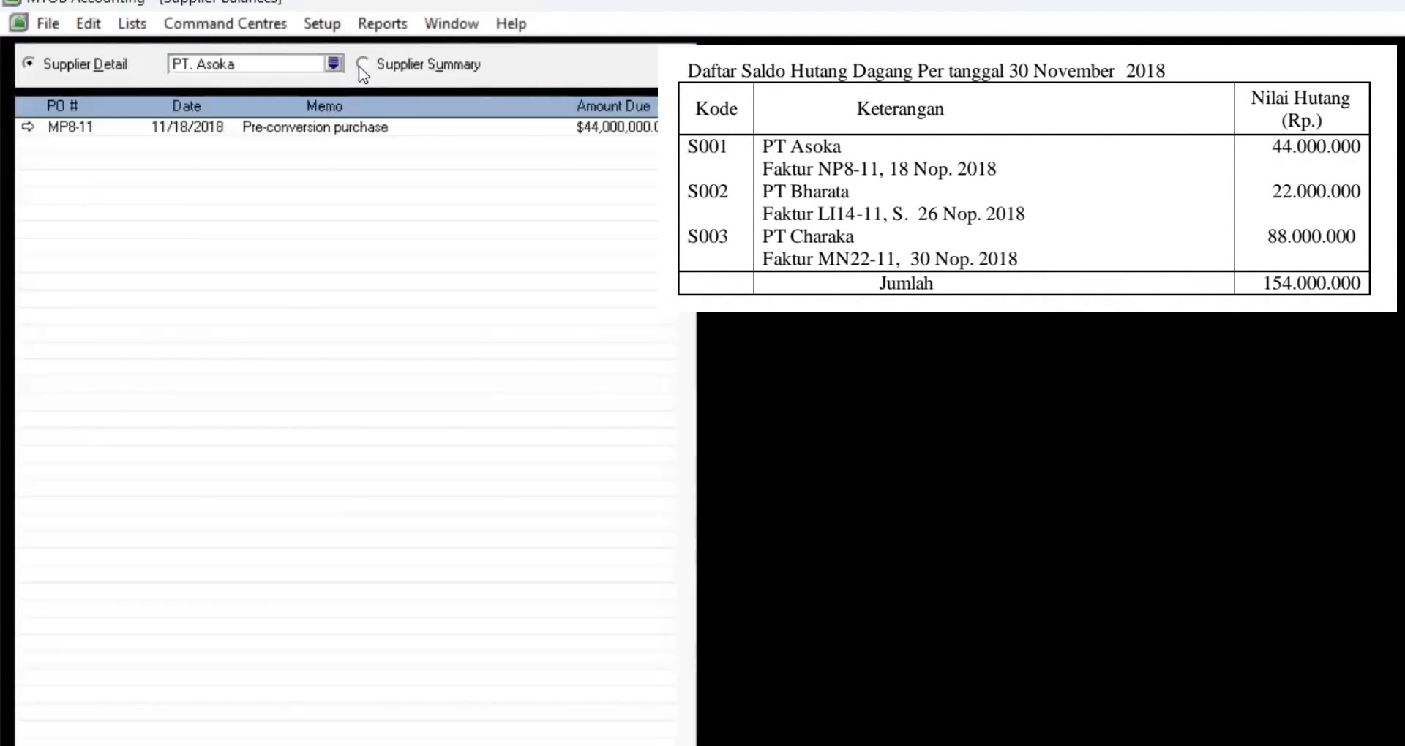
pyautogui.click(362, 65)
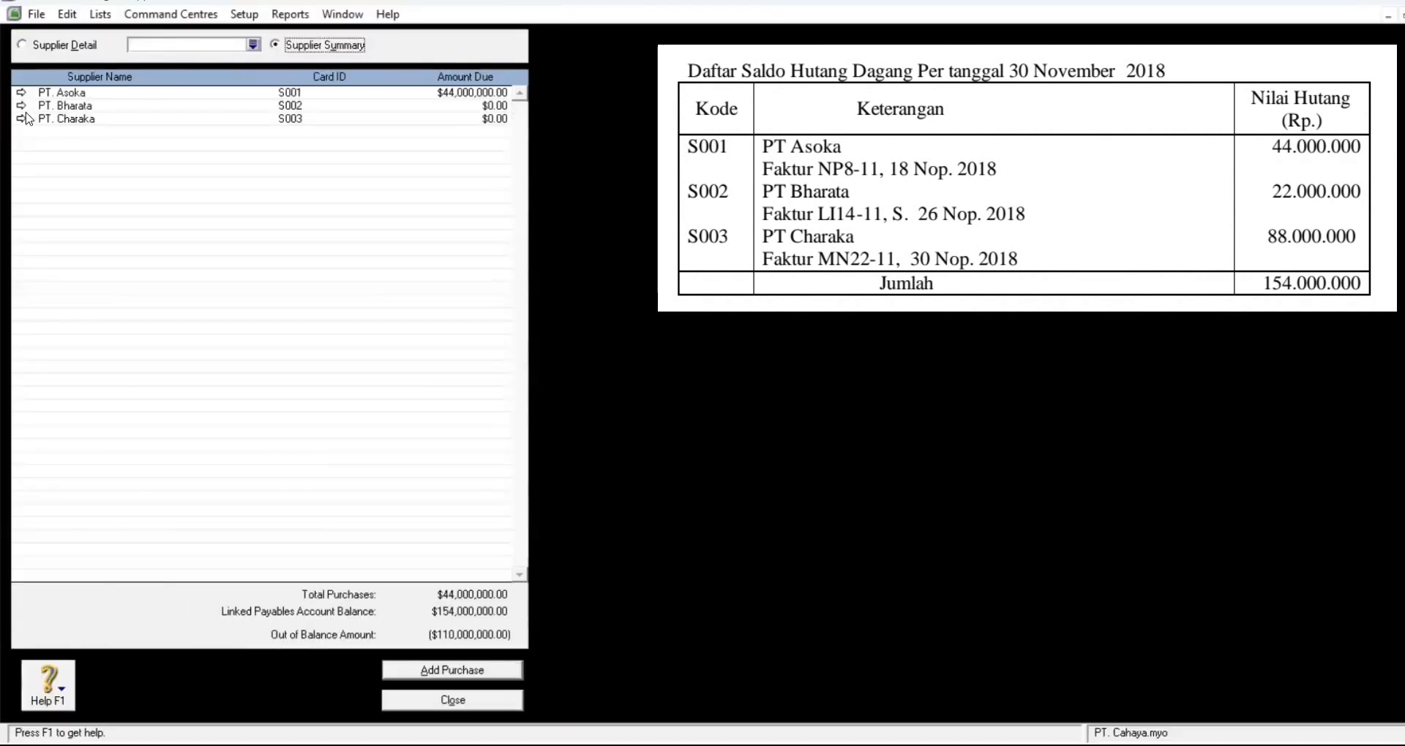
# Step: Start a historical purchase for PT. Bharata with PO number LI14-11
pyautogui.click(20, 106)
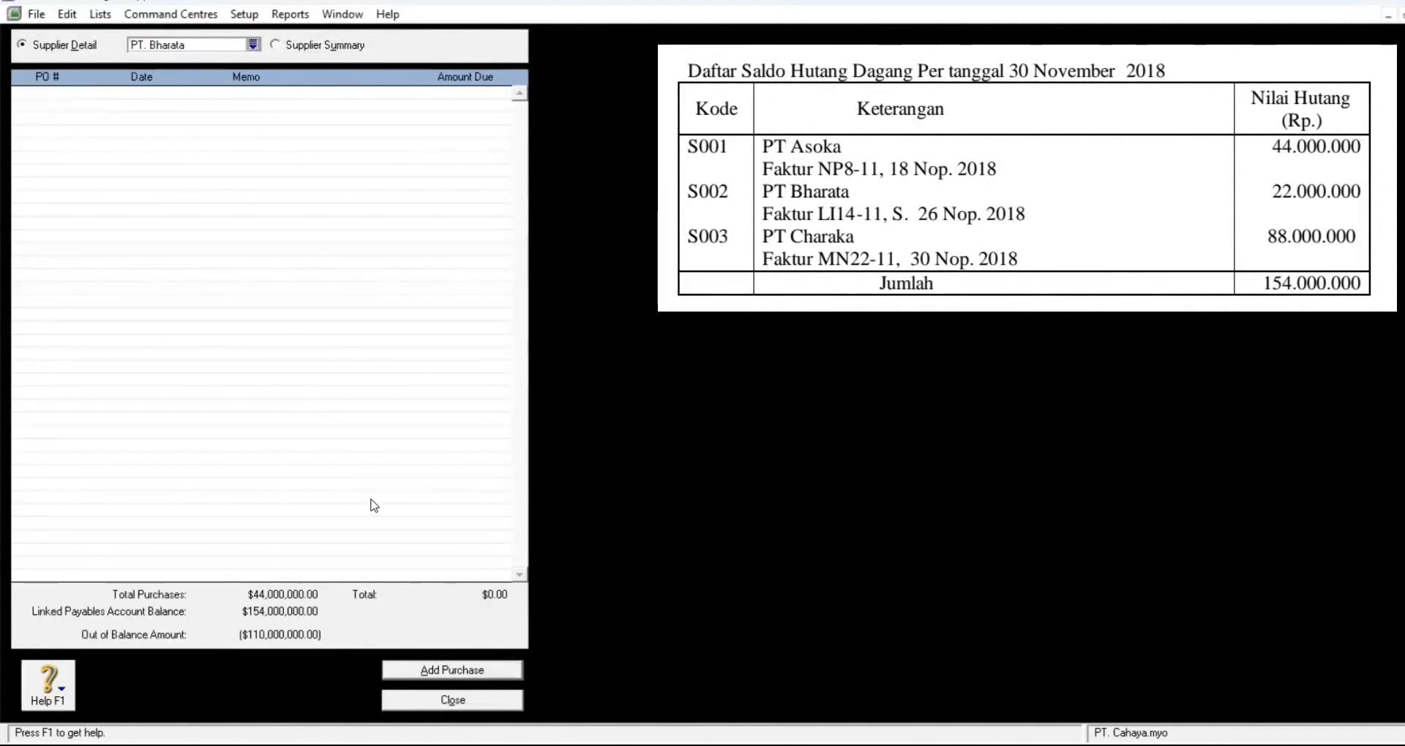
pyautogui.click(458, 670)
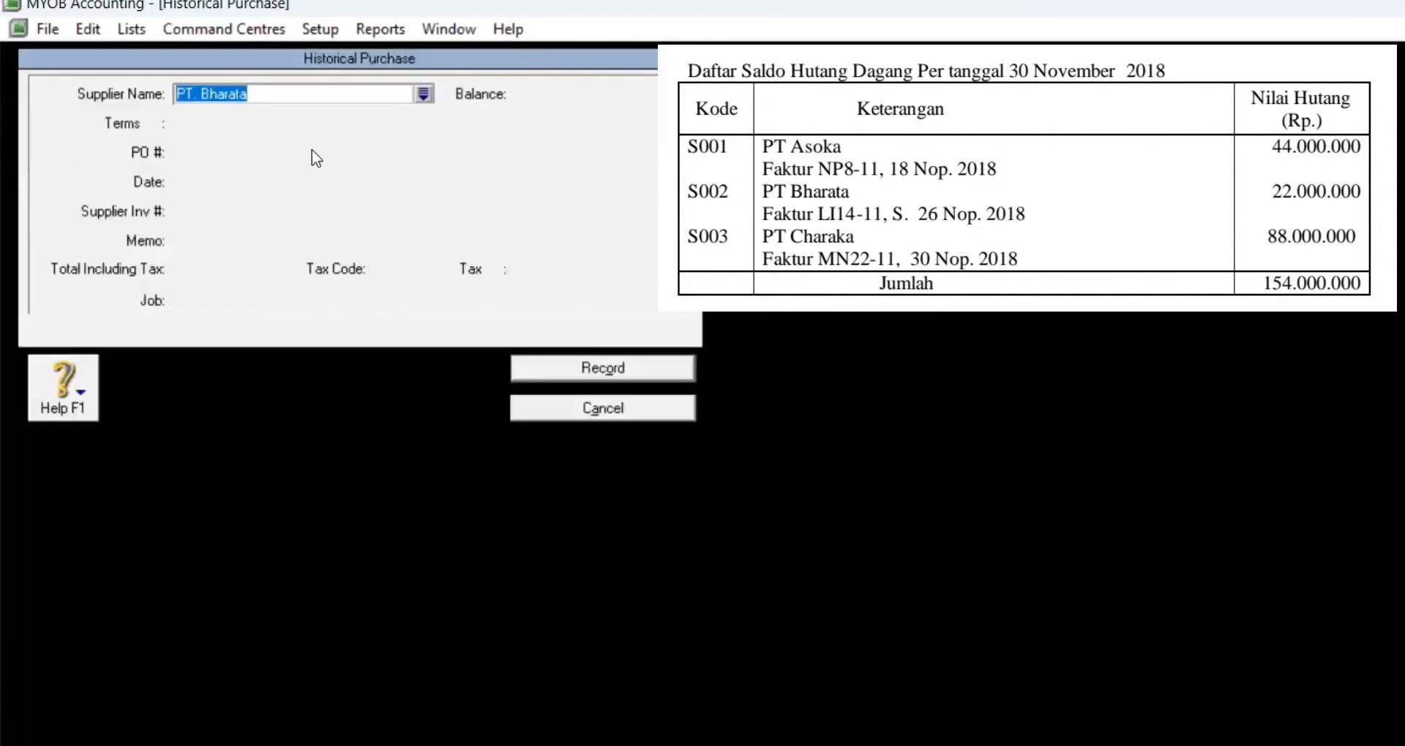
pyautogui.press('Tab')
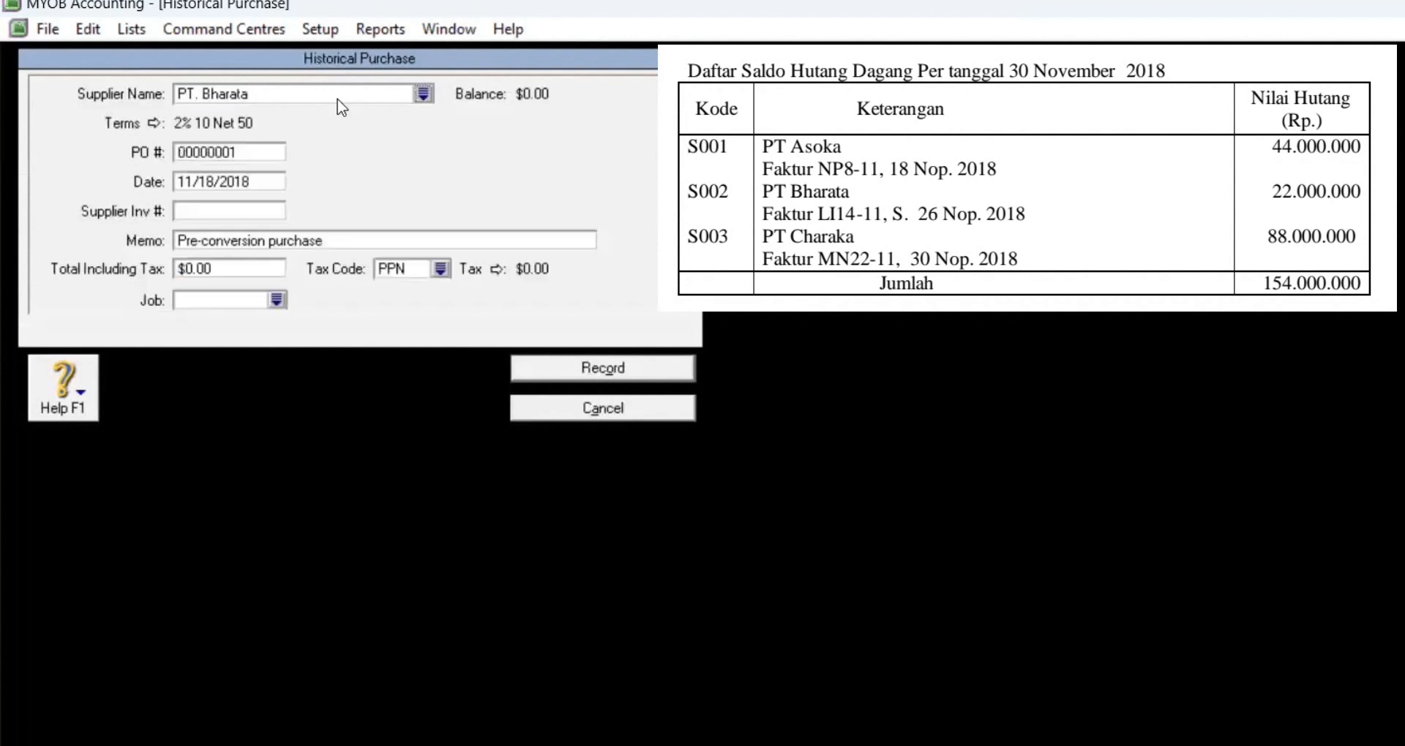
pyautogui.doubleClick(249, 152)
pyautogui.write('LI-14')
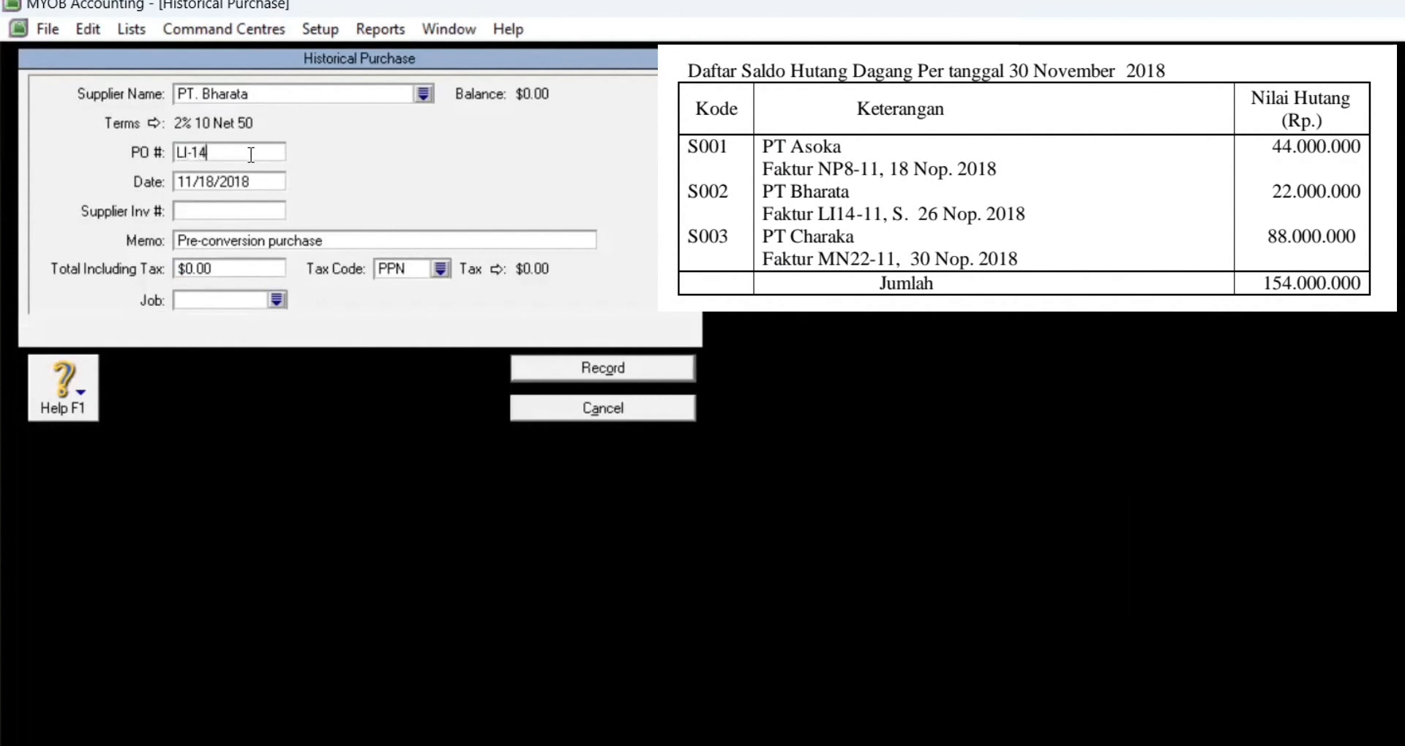
pyautogui.press('BackSpace')
pyautogui.press('BackSpace')
pyautogui.press('BackSpace')
pyautogui.write('14-11')
# Step: Correct the PO number and set the purchase date to 11/26/2018
pyautogui.click(250, 184)
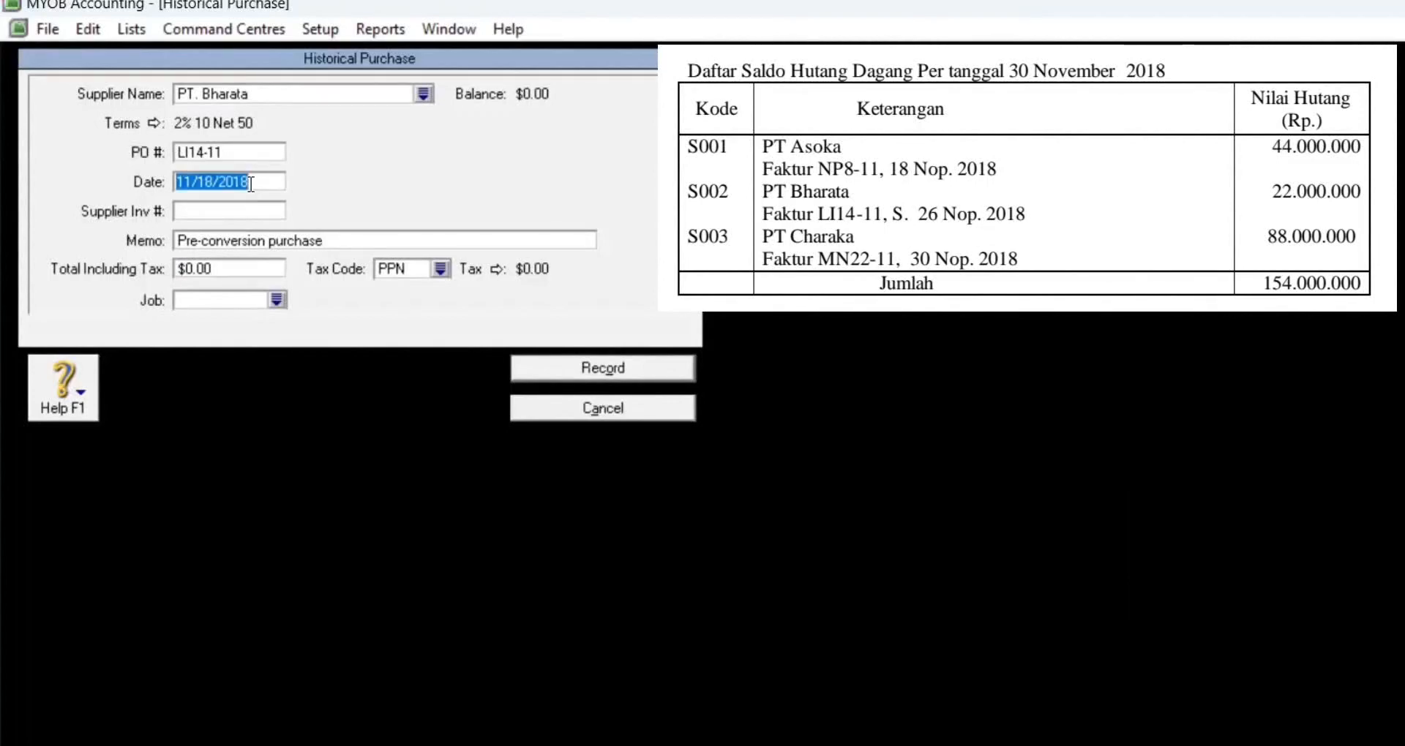
pyautogui.write('11')
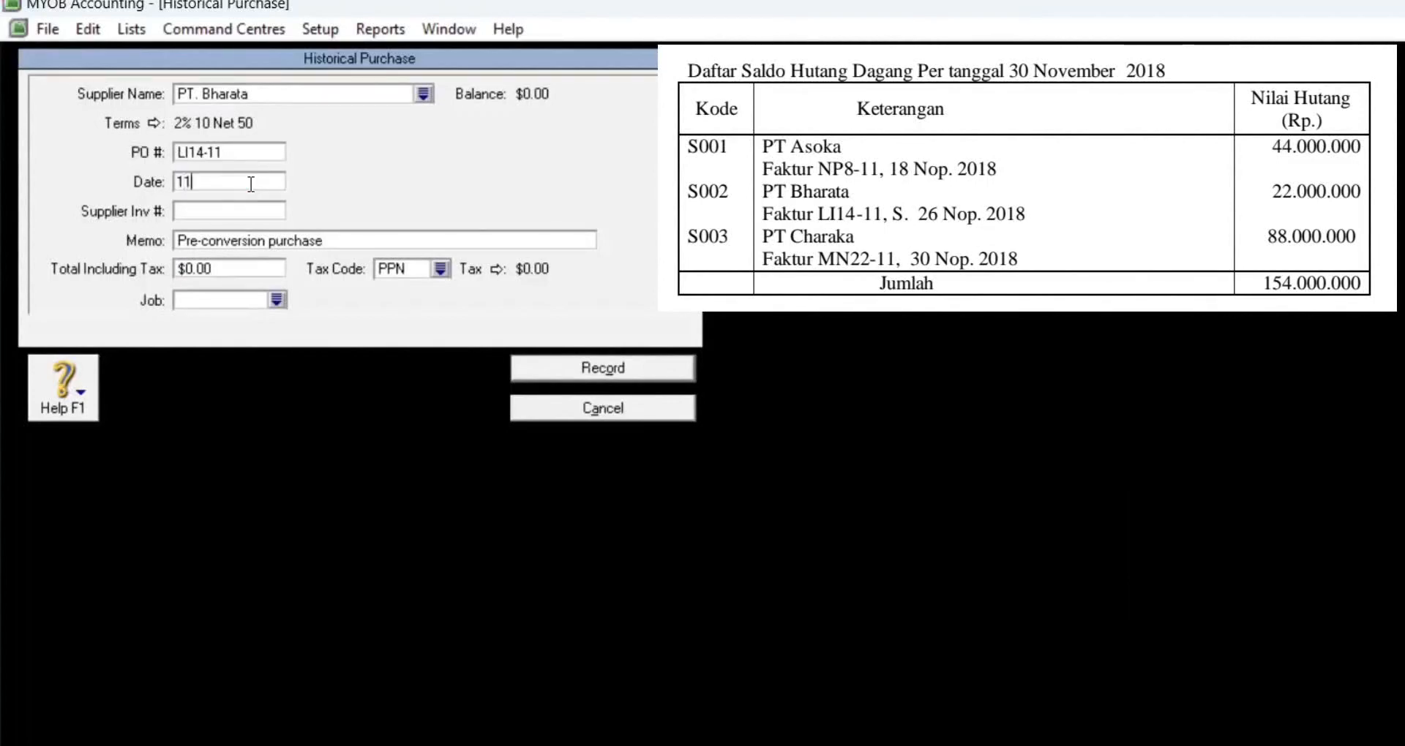
pyautogui.press('BackSpace')
pyautogui.press('BackSpace')
pyautogui.write('11')
pyautogui.click(231, 150)
pyautogui.click(233, 150)
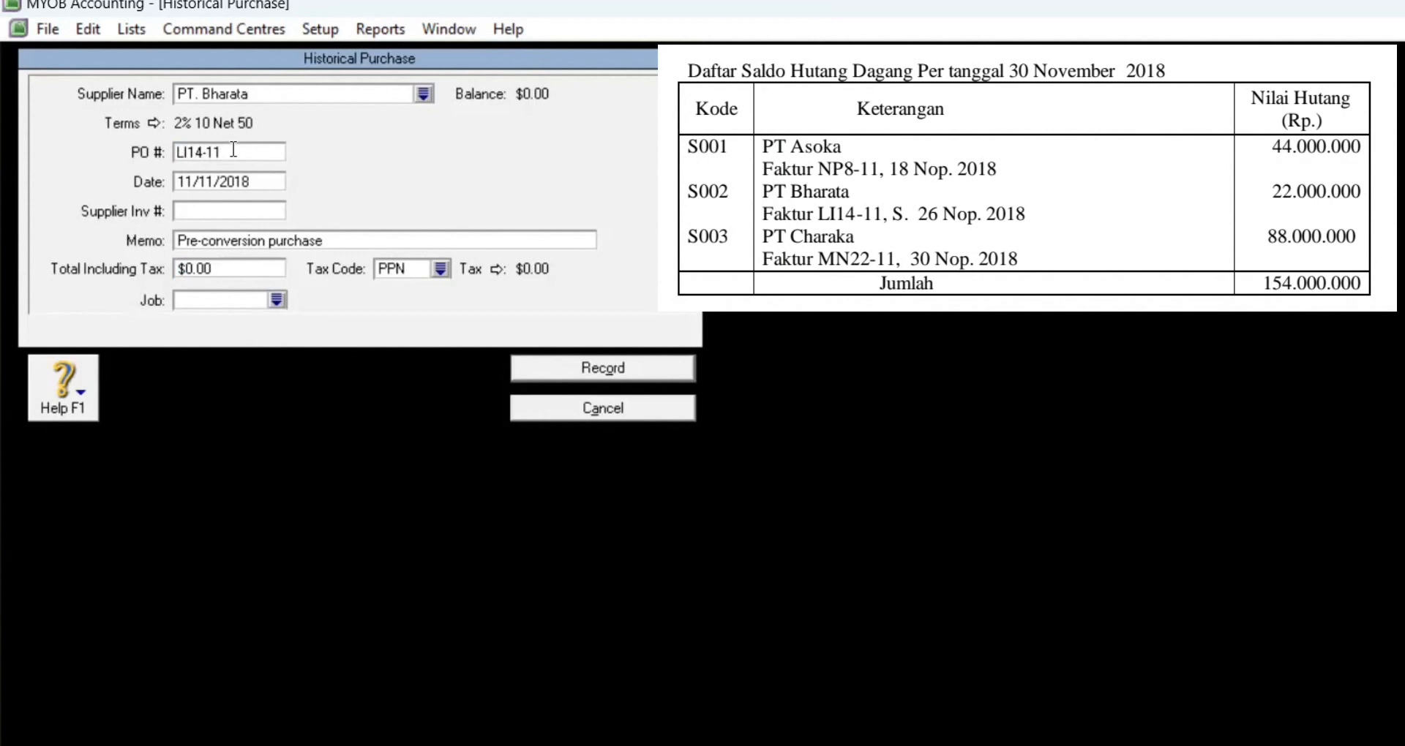
pyautogui.write(',')
pyautogui.press('BackSpace')
pyautogui.click(270, 182)
pyautogui.write('11/')
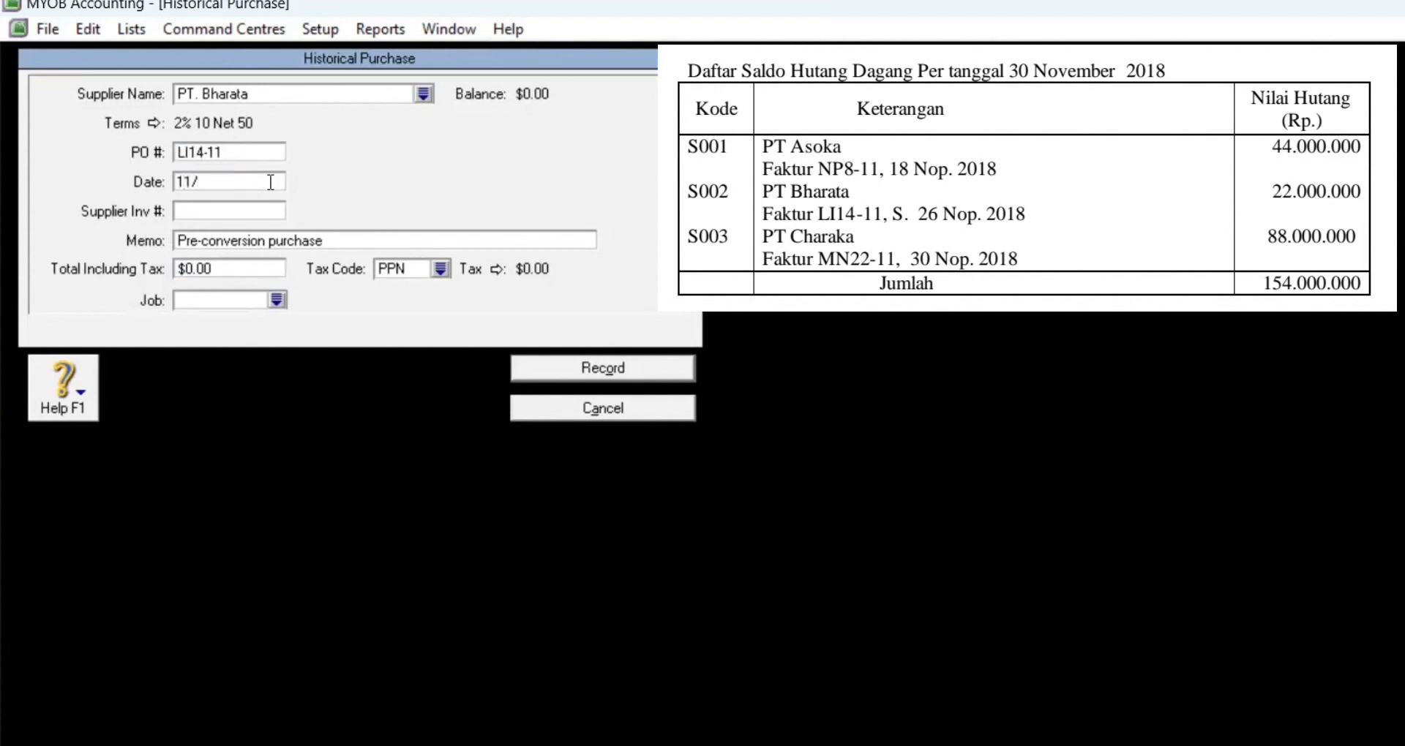
pyautogui.write('26/2018')
pyautogui.press('Tab')
# Step: Enter a 22,000,000 total, record the purchase, and return to the Supplier Summary
pyautogui.click(243, 271)
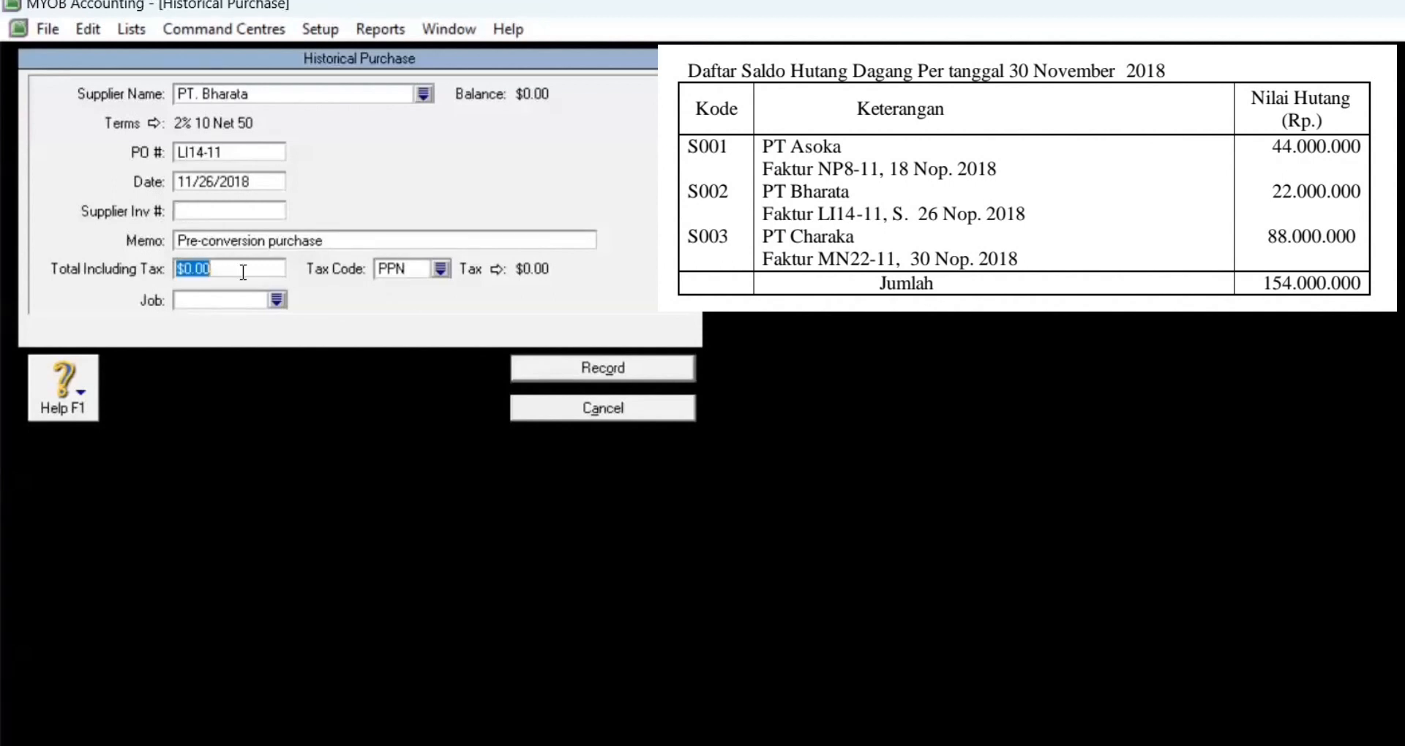
pyautogui.write('22000000')
pyautogui.press('Tab')
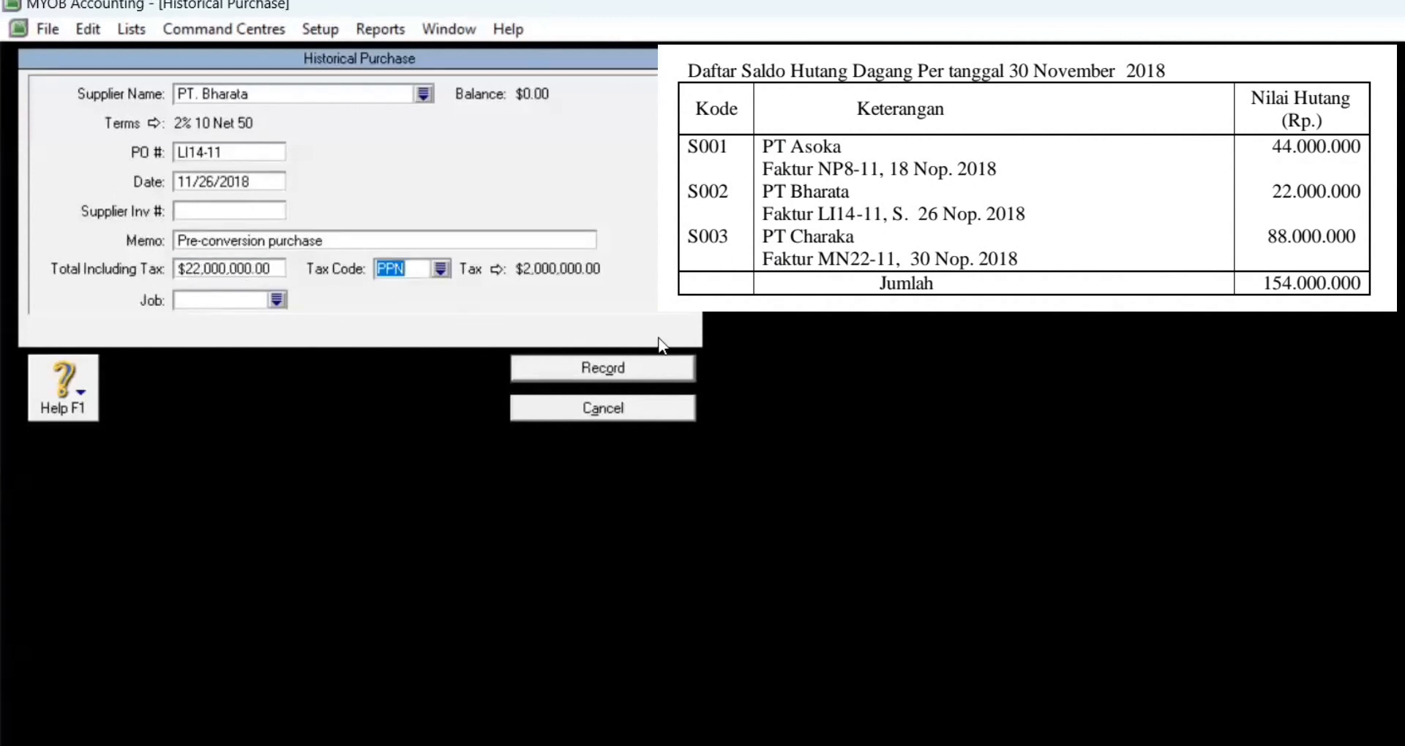
pyautogui.click(594, 367)
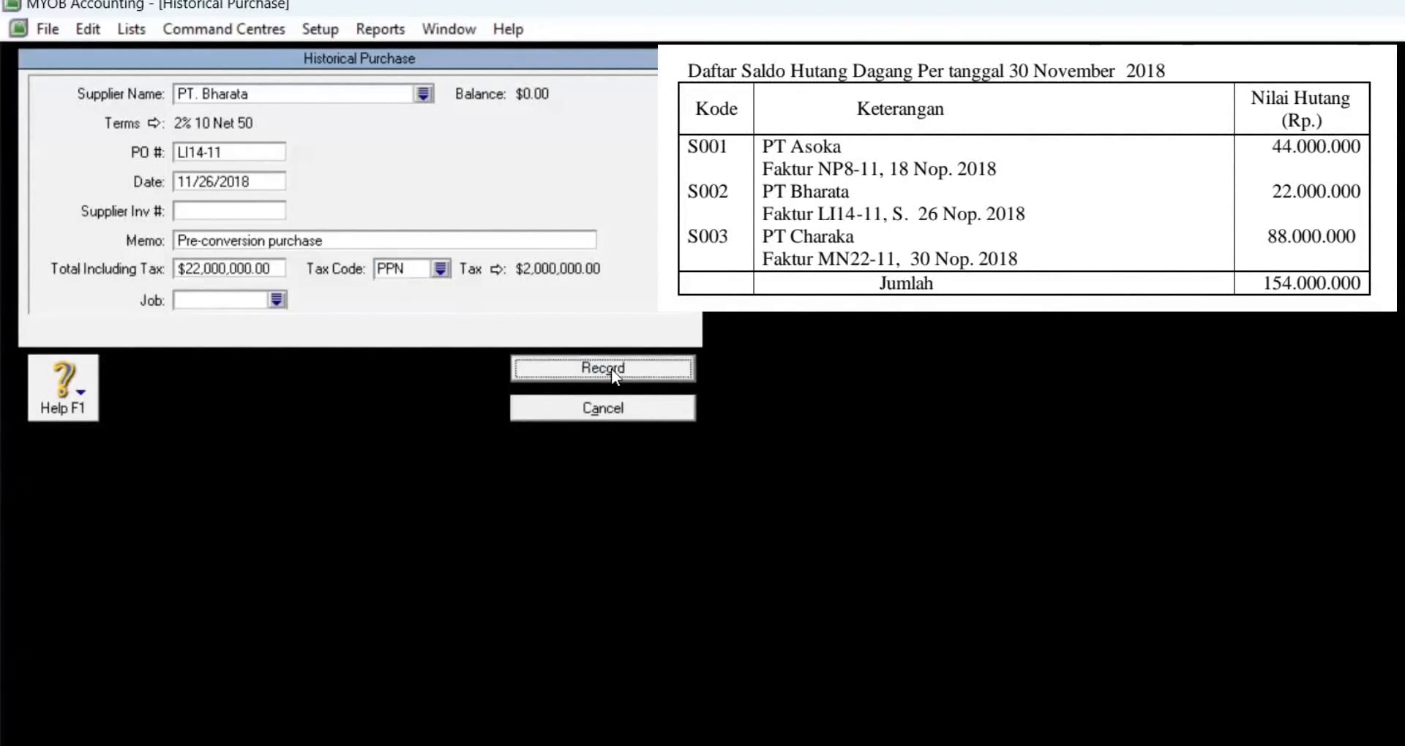
pyautogui.click(932, 578)
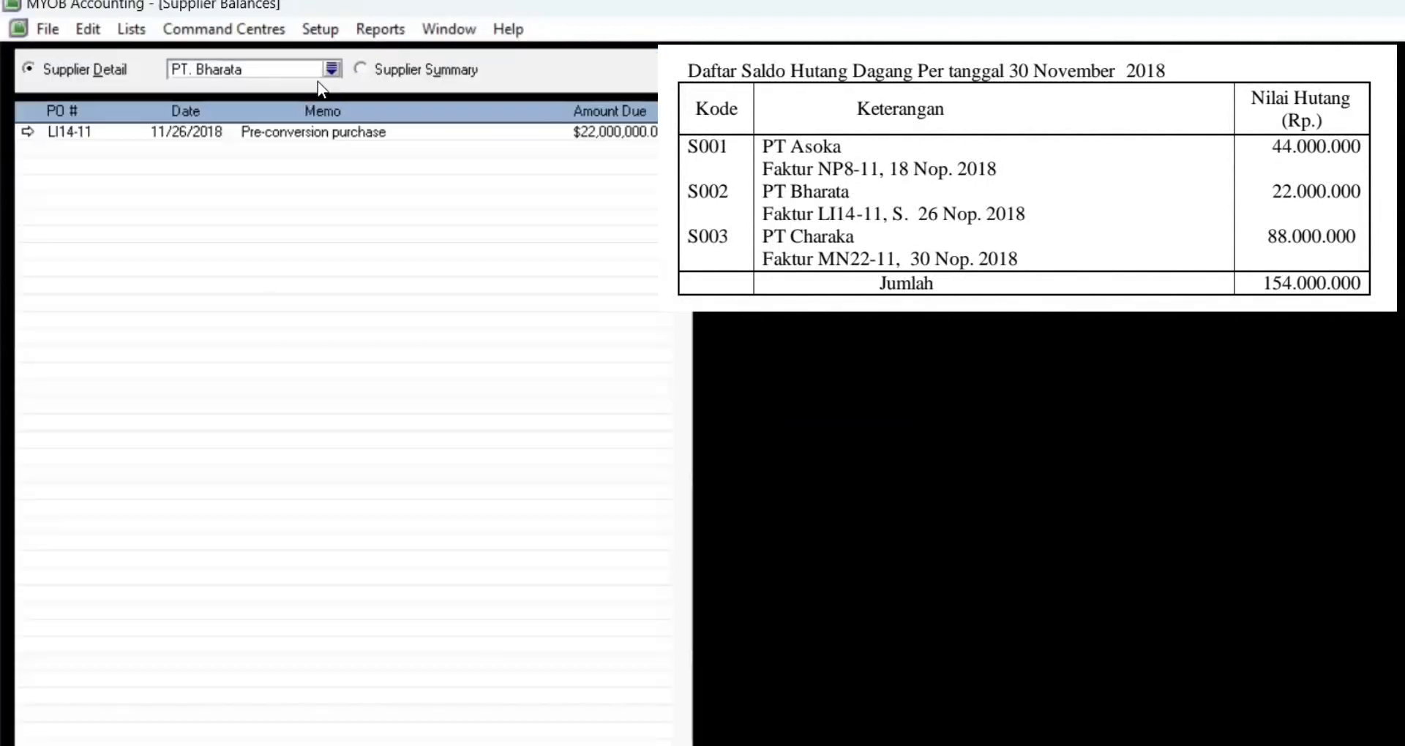
pyautogui.click(360, 68)
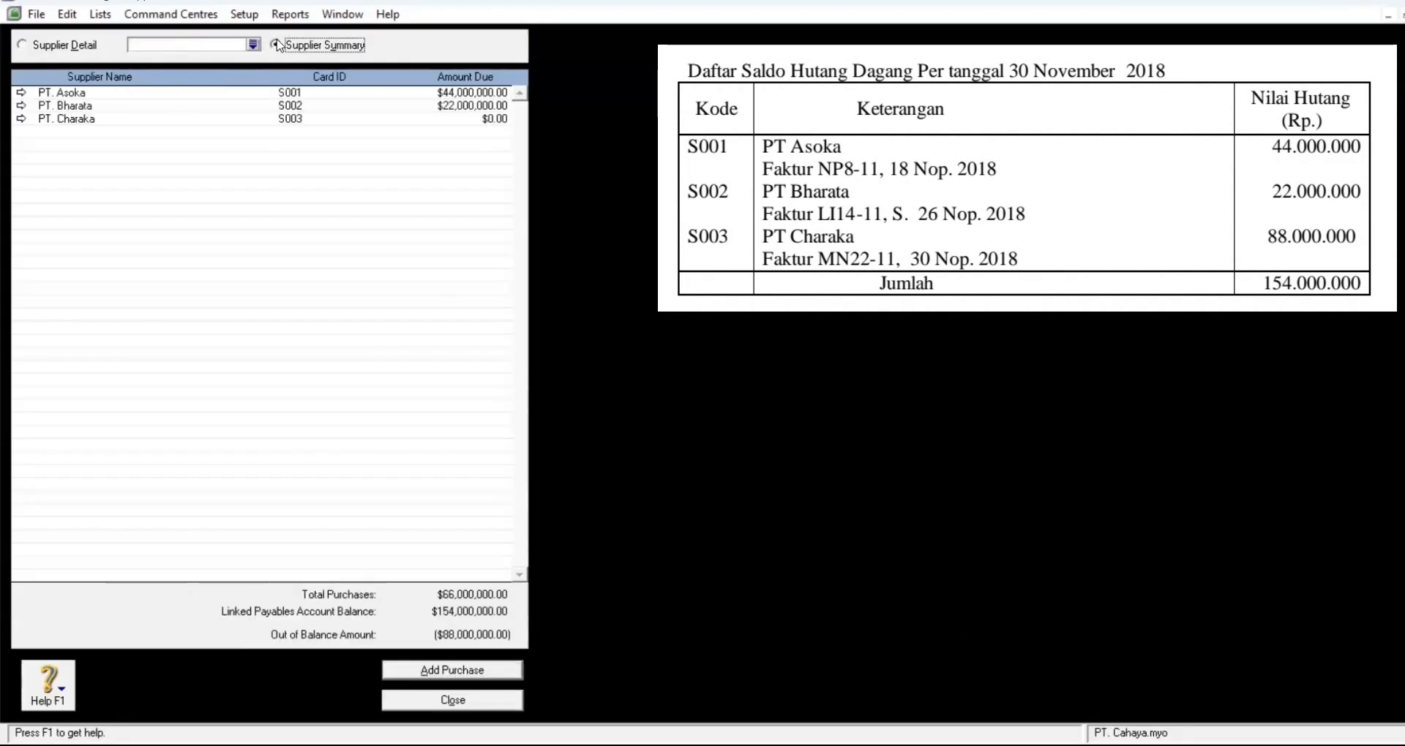
# Step: Start PT. Charaka's historical purchase MN22-11 dated 11/30/2018
pyautogui.doubleClick(26, 124)
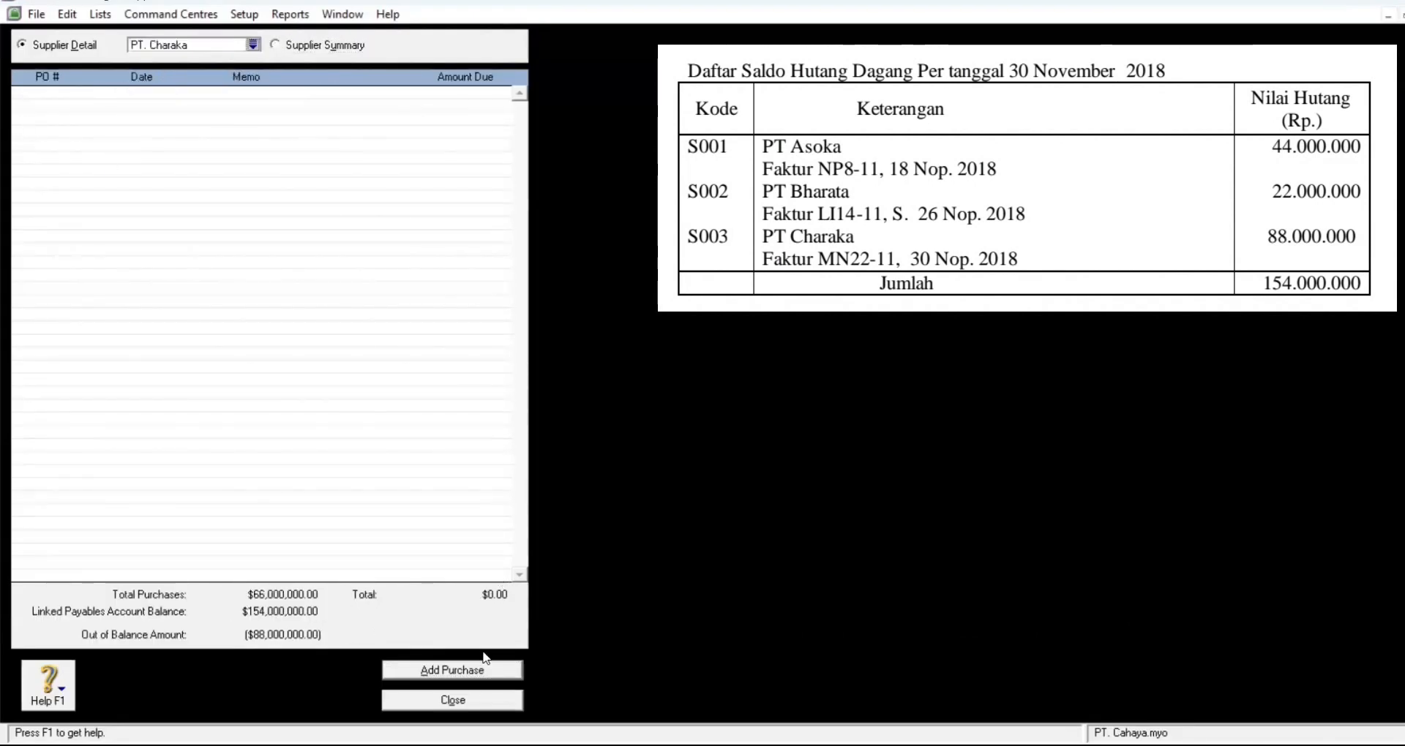
pyautogui.click(469, 668)
pyautogui.press('Tab')
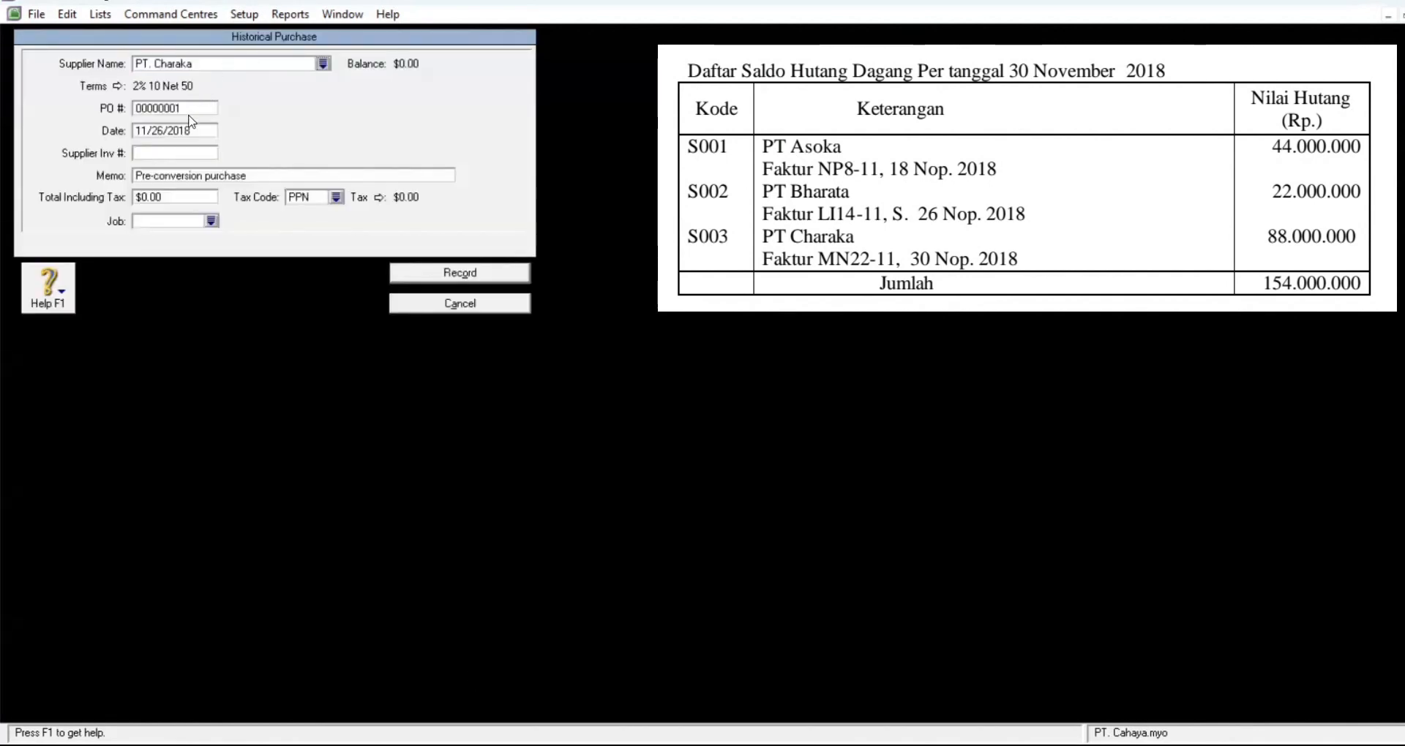
pyautogui.click(188, 108)
pyautogui.write('MN22-11')
pyautogui.click(201, 135)
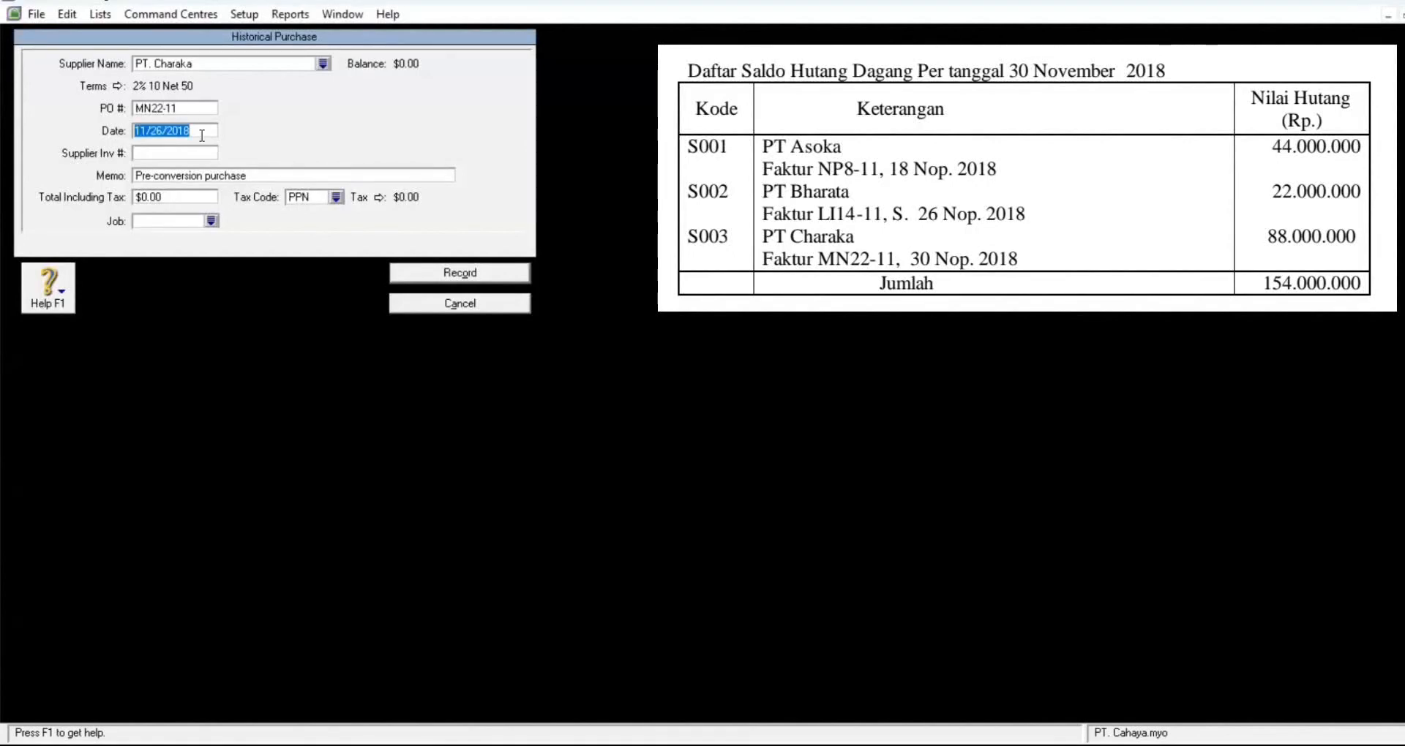
pyautogui.write('11/30/2018')
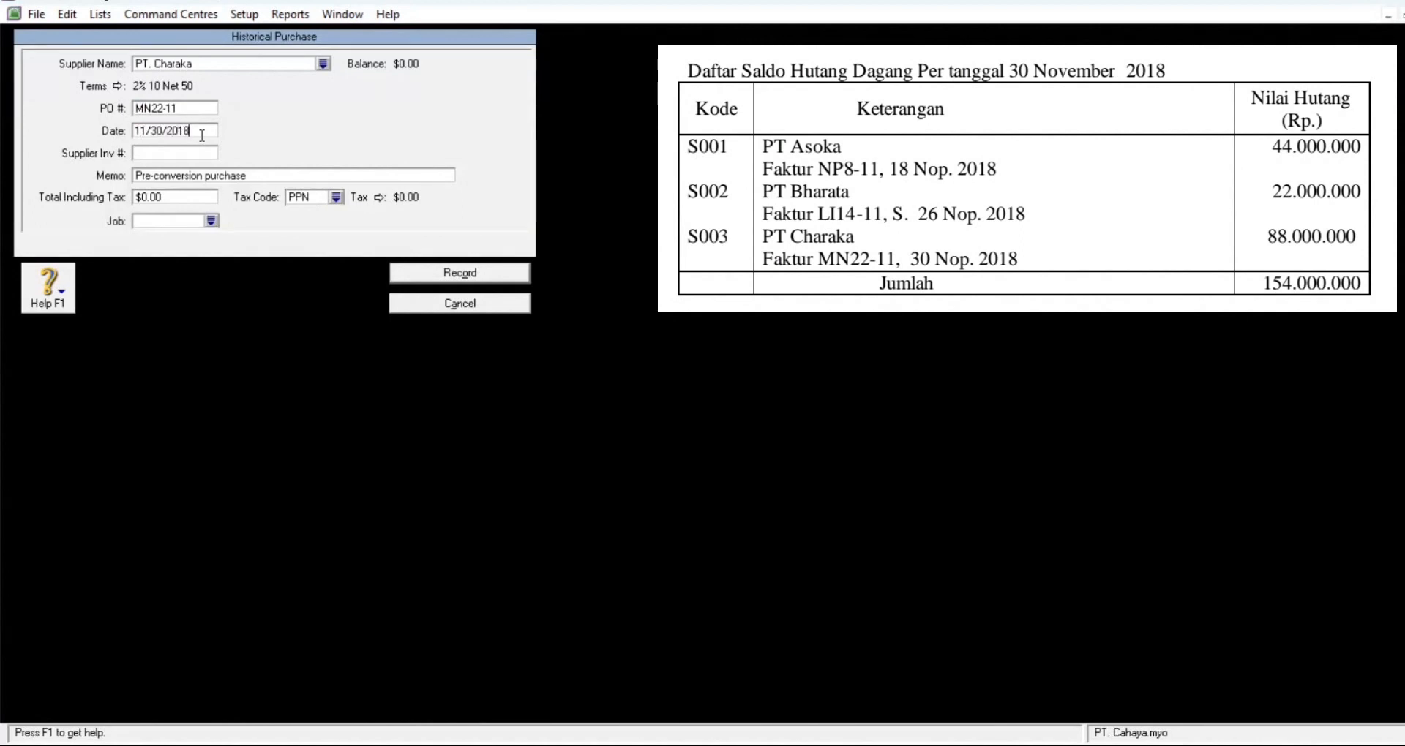
# Step: Enter an 88,000,000 total, record it, then review and close the Supplier Summary
pyautogui.click(180, 197)
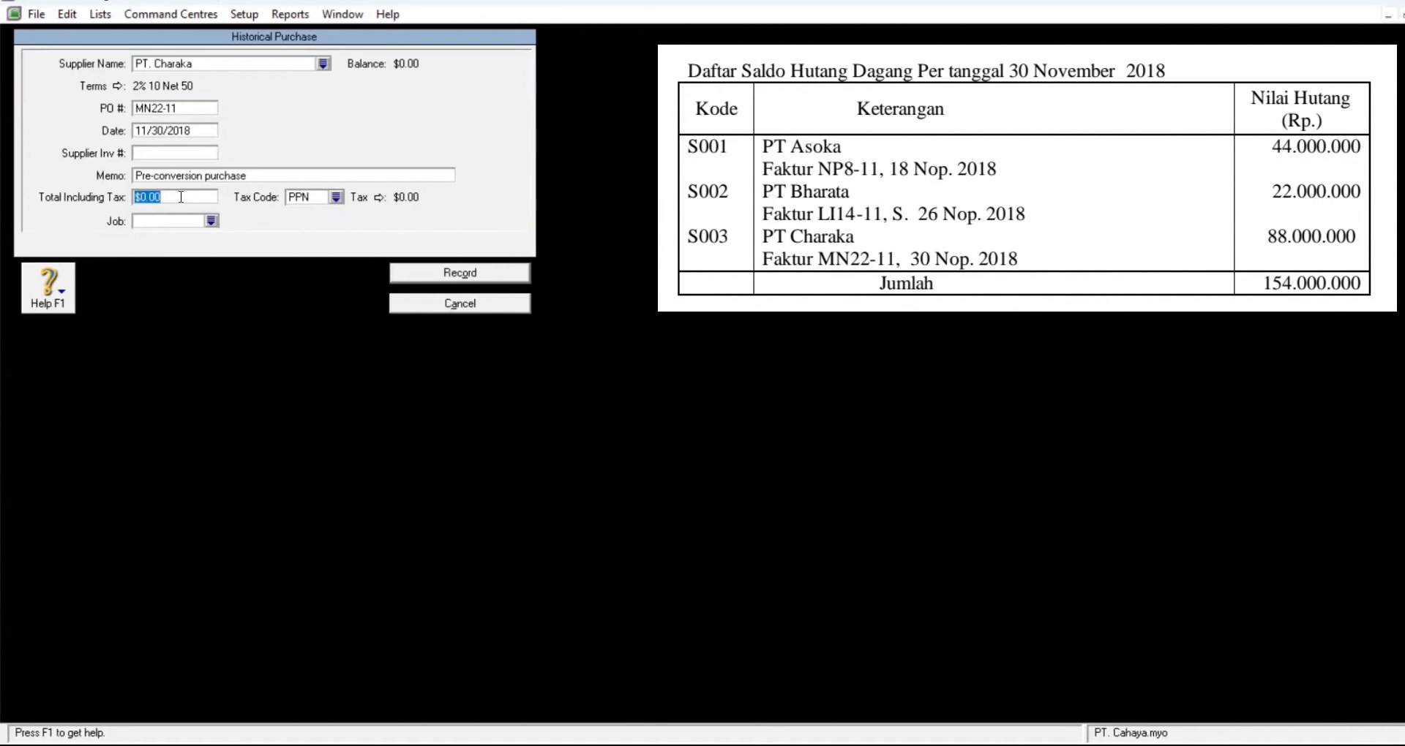
pyautogui.write('88000000')
pyautogui.press('Tab')
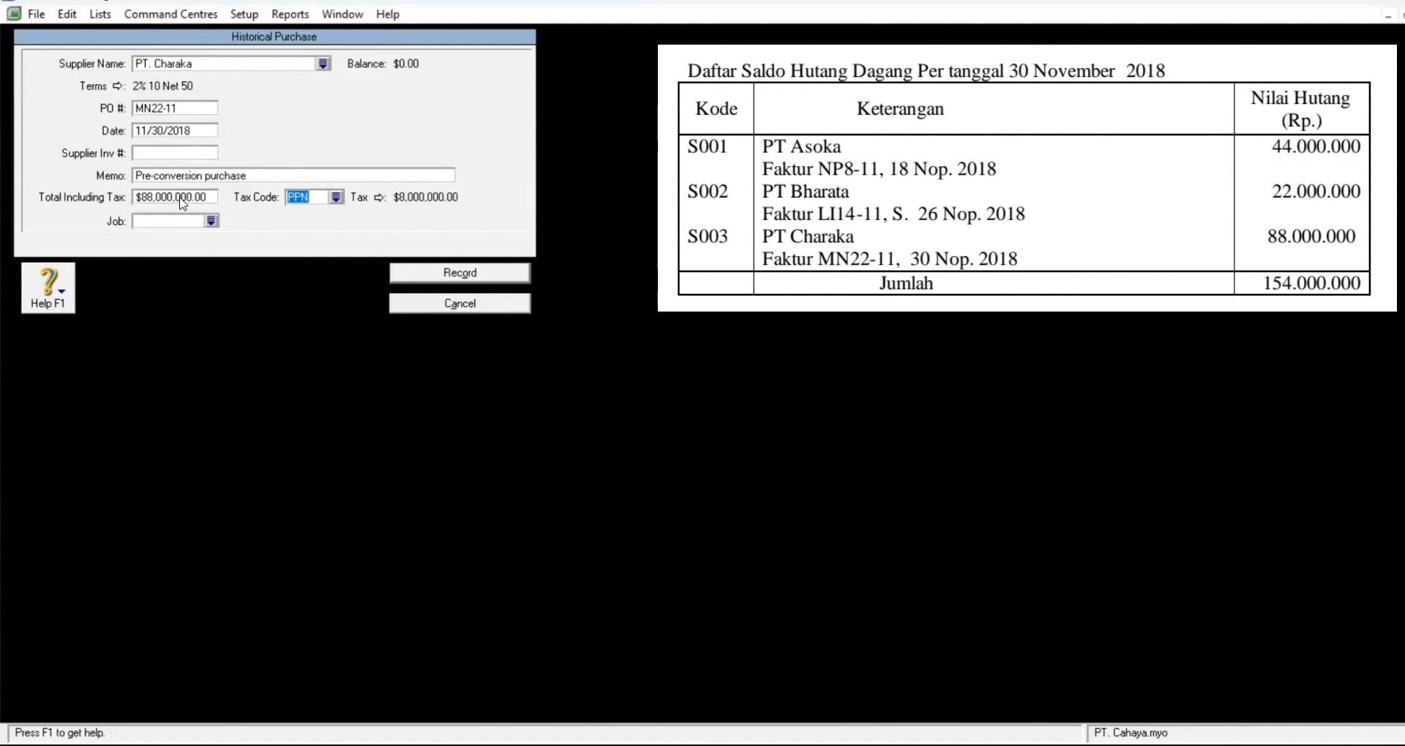
pyautogui.click(465, 273)
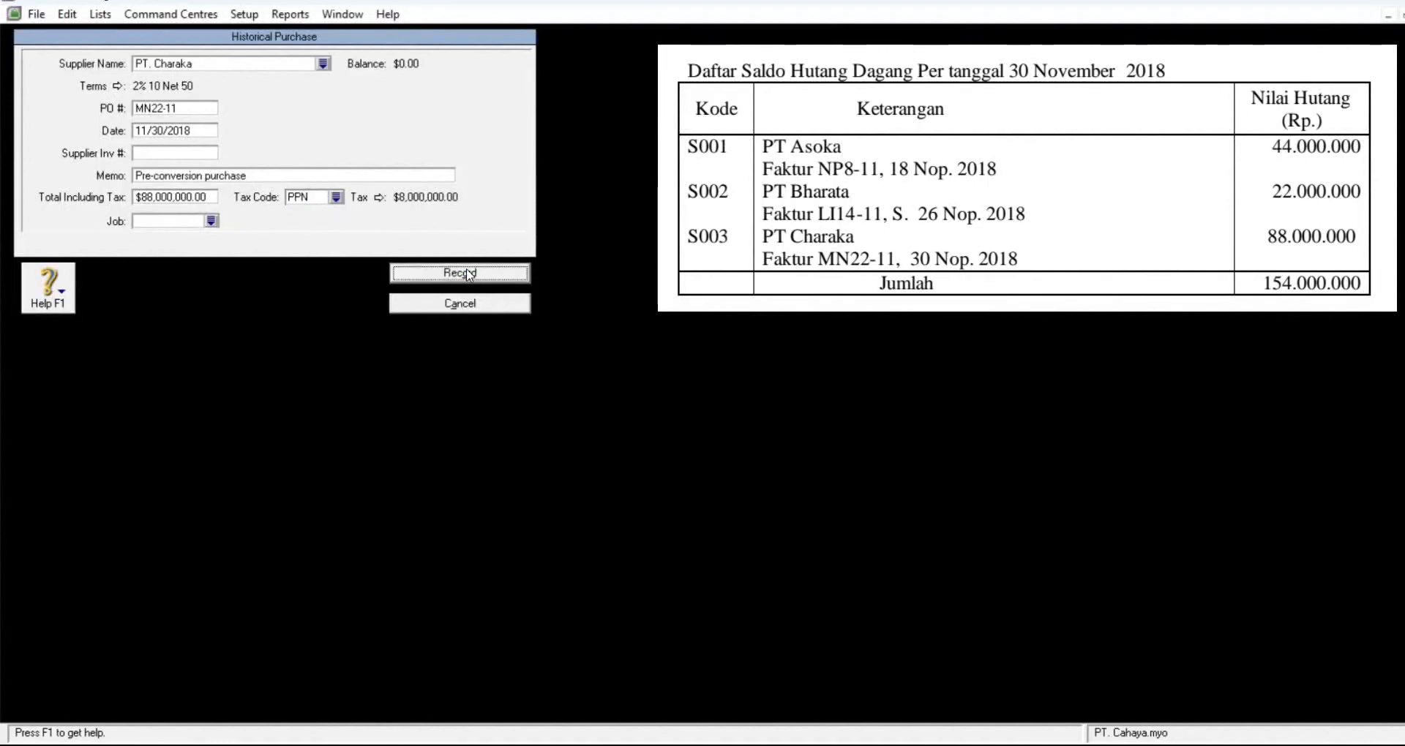
pyautogui.click(726, 455)
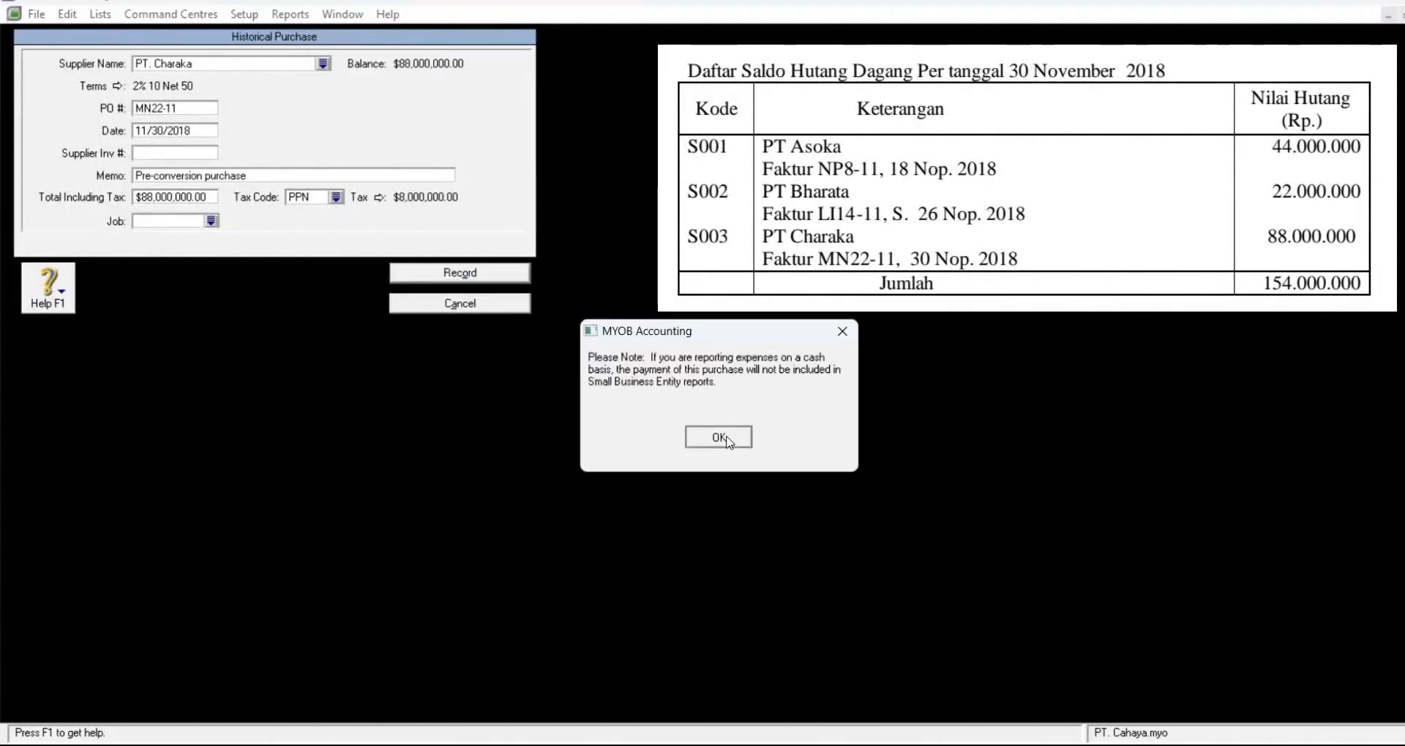
pyautogui.press('Return')
pyautogui.click(275, 47)
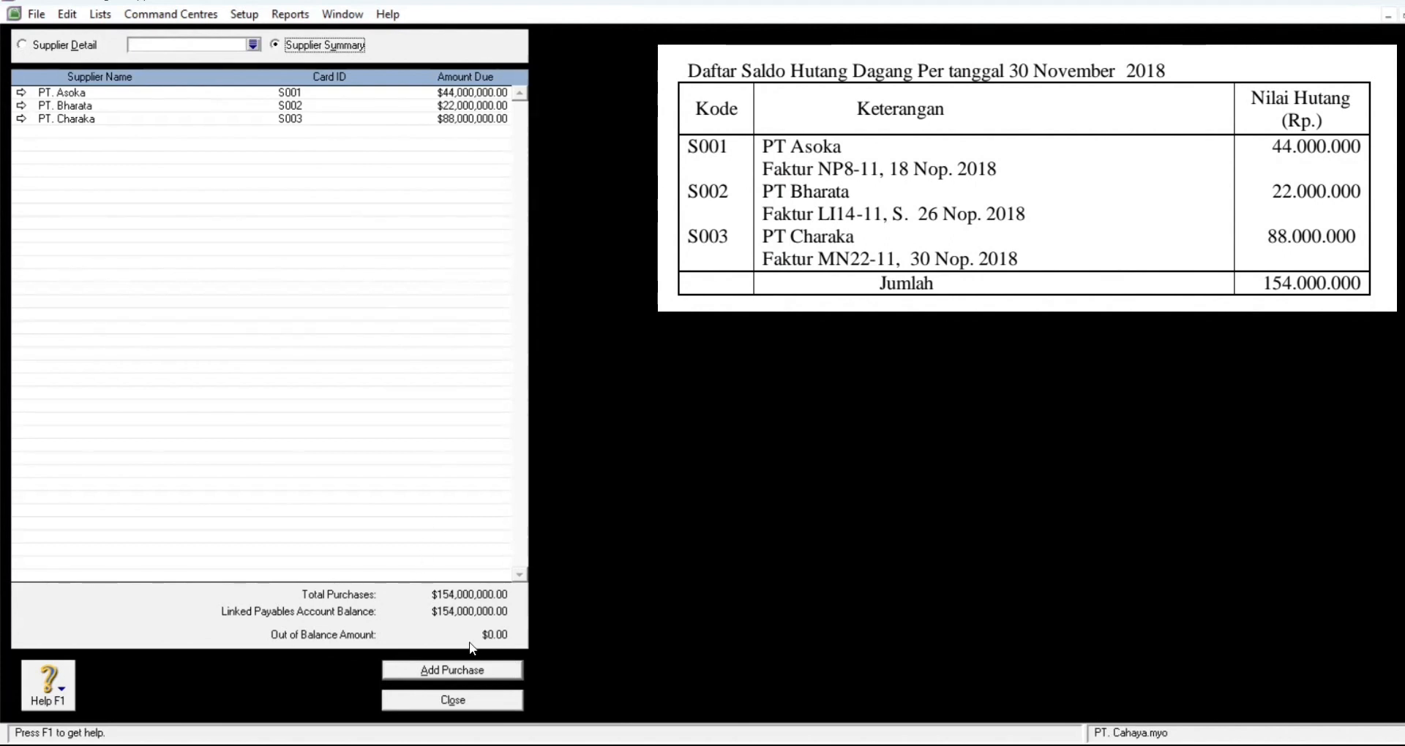
pyautogui.click(468, 701)
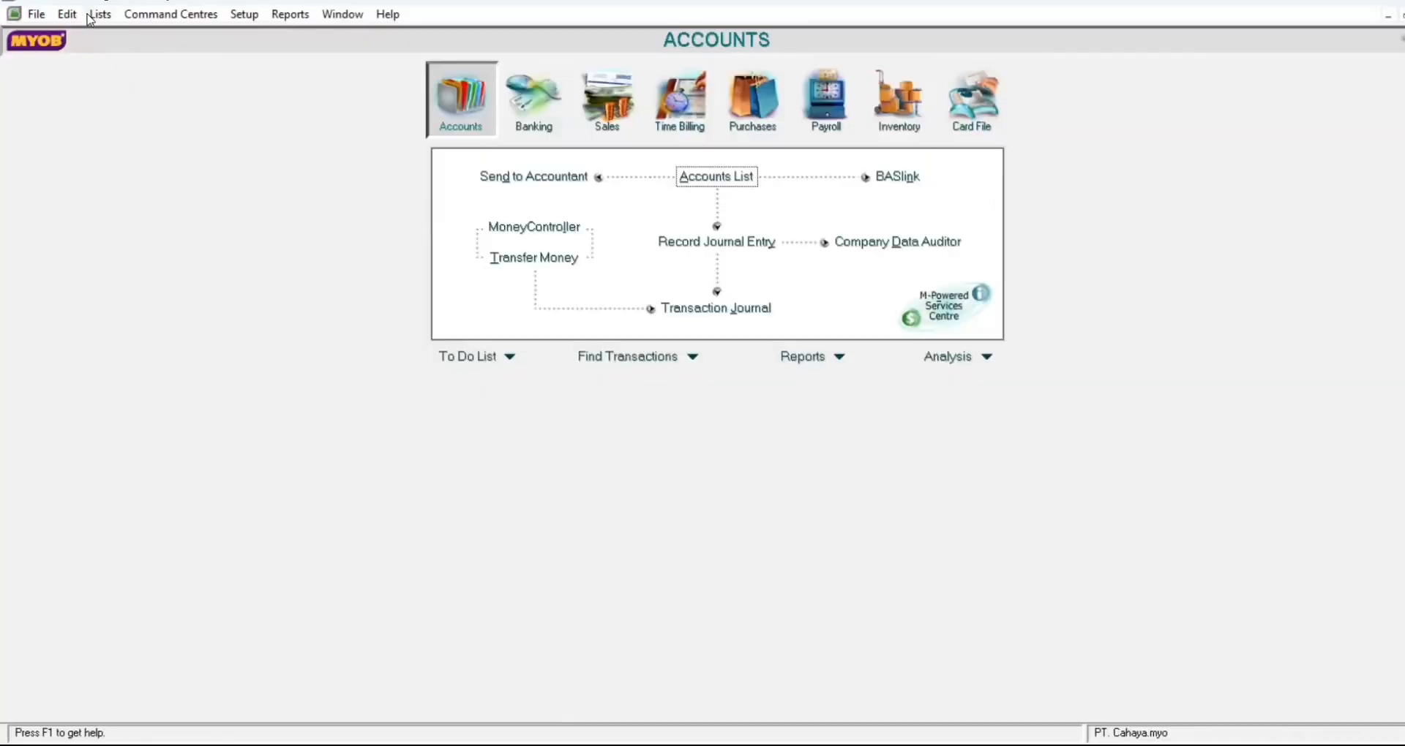
# Step: Open the Items List from the Lists menu
pyautogui.click(100, 14)
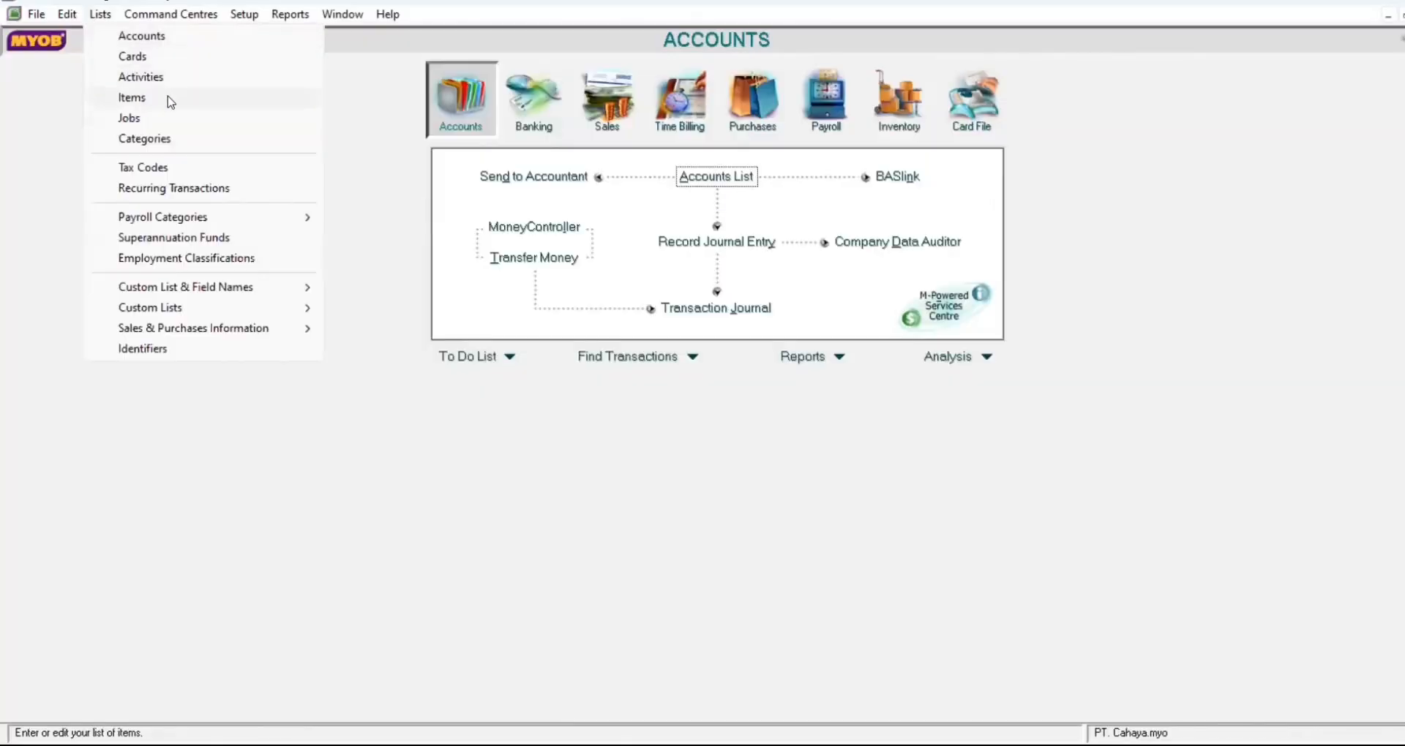
pyautogui.click(170, 102)
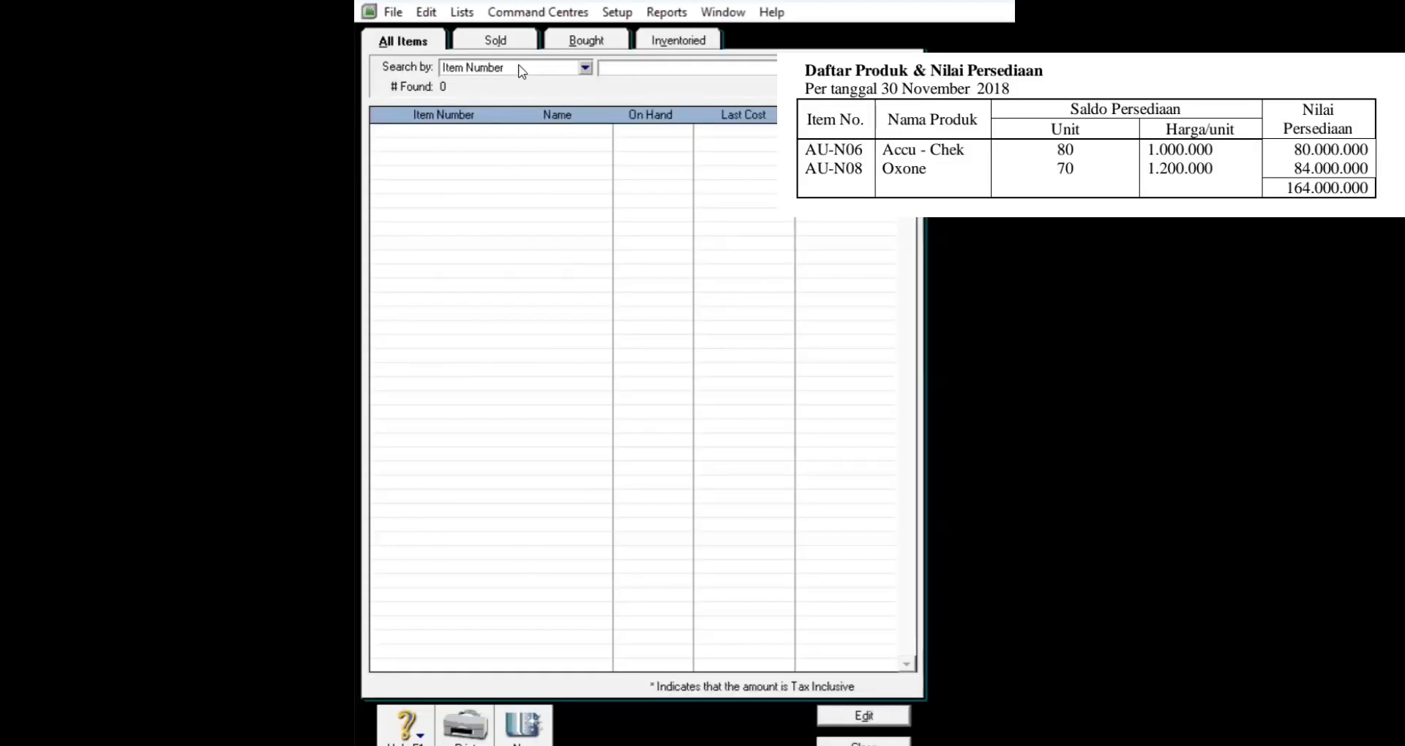
# Step: Start a new item with item number AU-N06
pyautogui.click(532, 725)
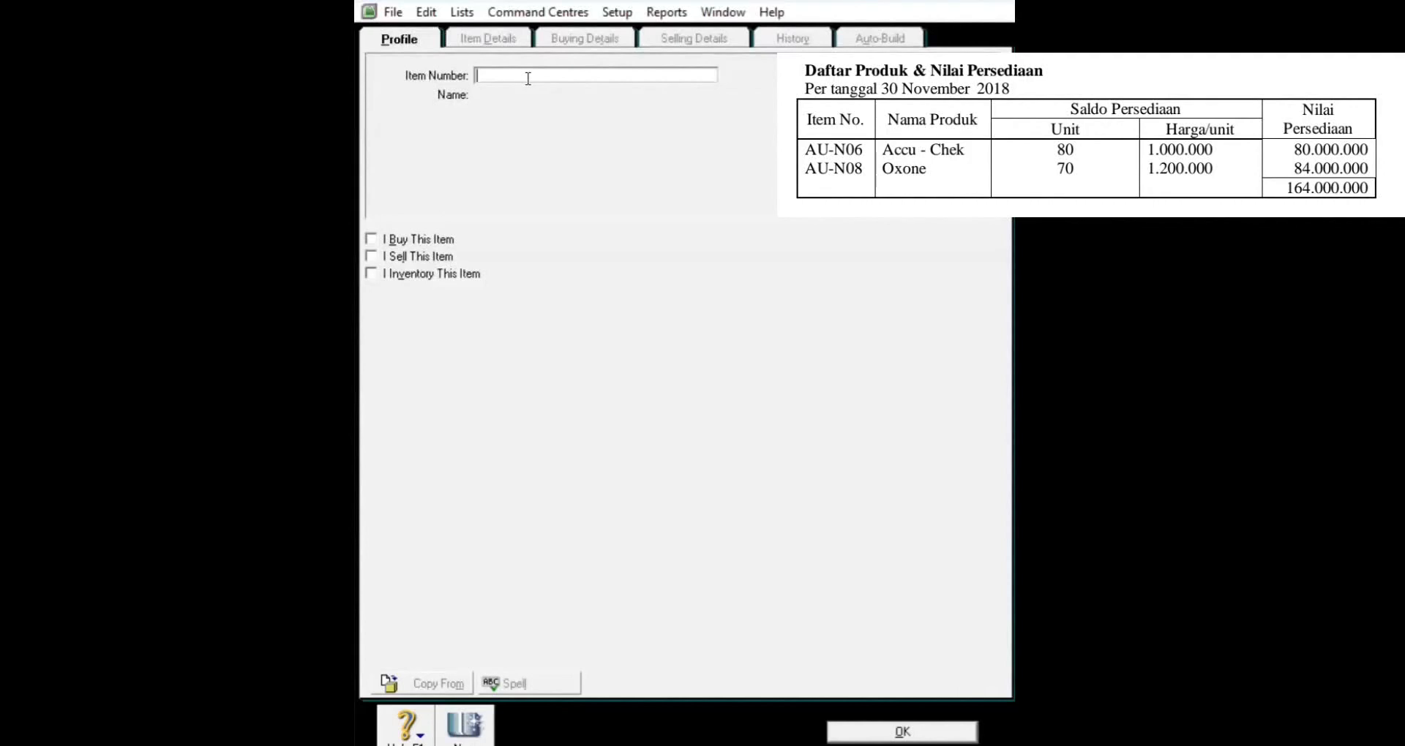
pyautogui.write('AU-N06')
pyautogui.press('Tab')
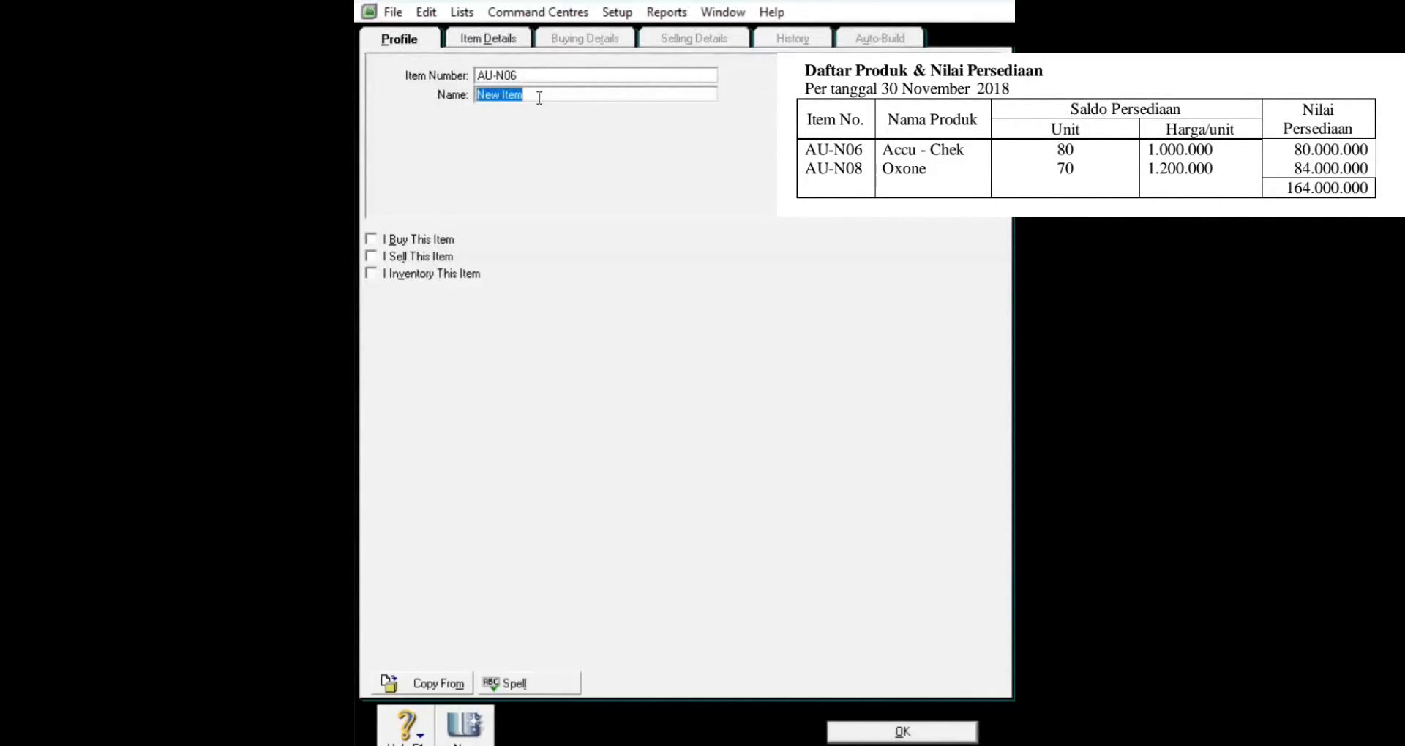
# Step: Name the item Accu Chek
pyautogui.write('ACC')
pyautogui.press('BackSpace')
pyautogui.press('BackSpace')
pyautogui.write('cc')
pyautogui.write('u')
pyautogui.write('-')
pyautogui.write('CEK')
pyautogui.press('BackSpace')
pyautogui.press('BackSpace')
pyautogui.write('e')
pyautogui.press('BackSpace')
pyautogui.write('heck')
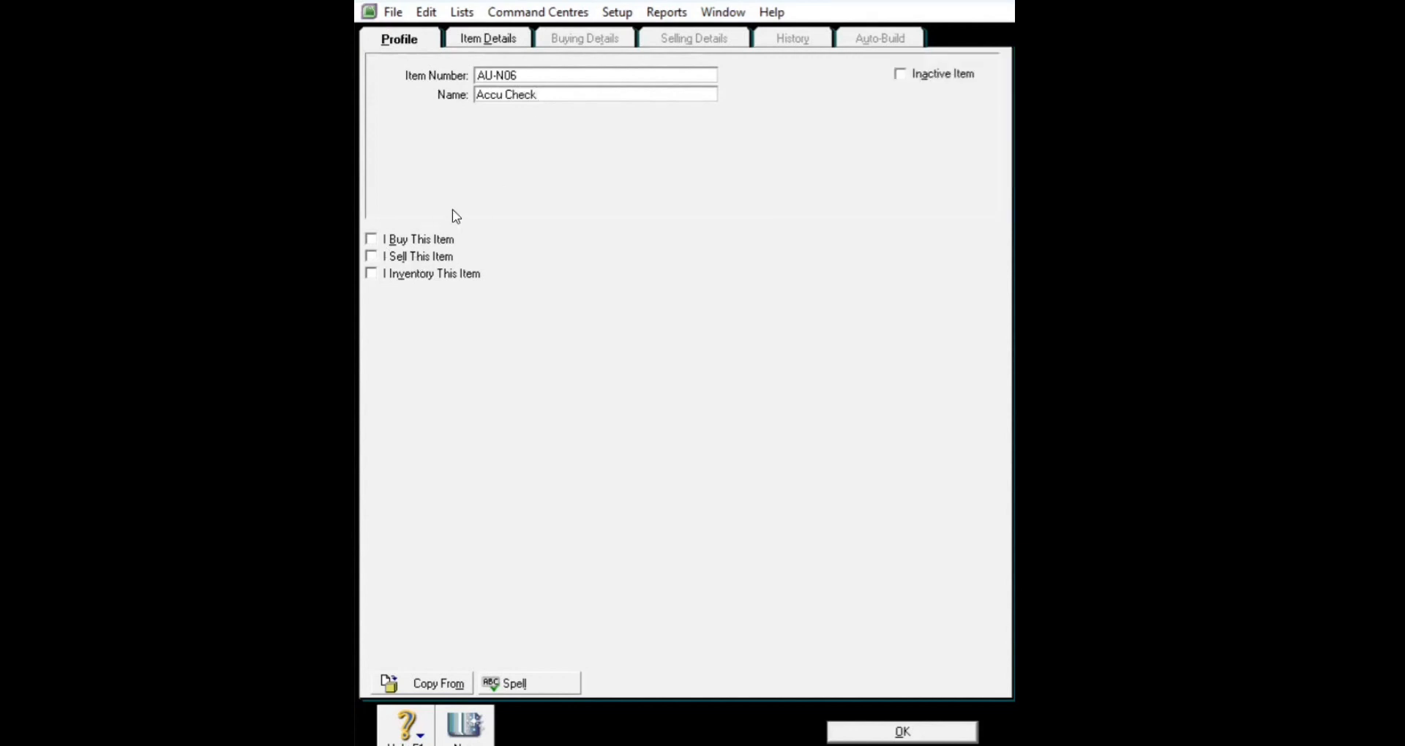
pyautogui.press('BackSpace')
pyautogui.press('BackSpace')
pyautogui.write('k')
# Step: Tick I Buy, I Sell and I Inventory This Item
pyautogui.click(371, 240)
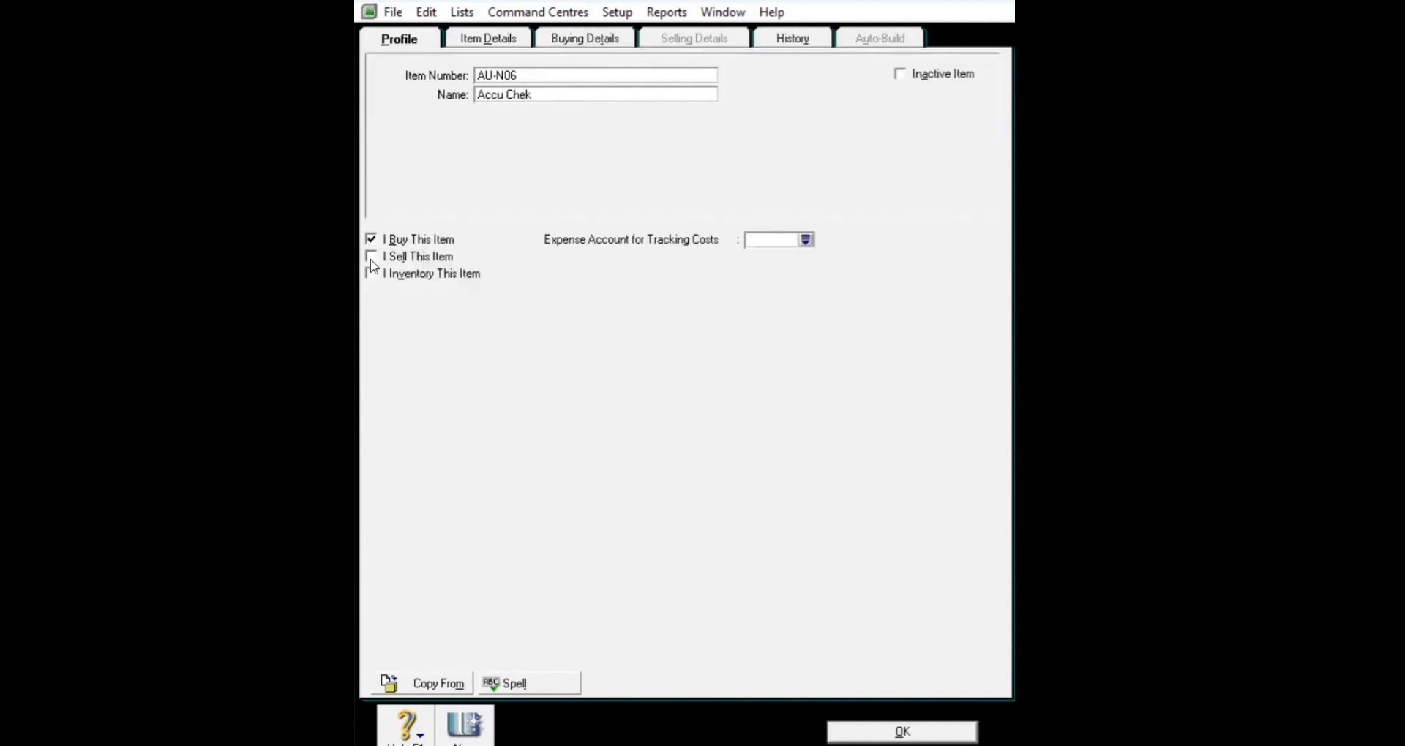
pyautogui.click(371, 258)
pyautogui.click(371, 275)
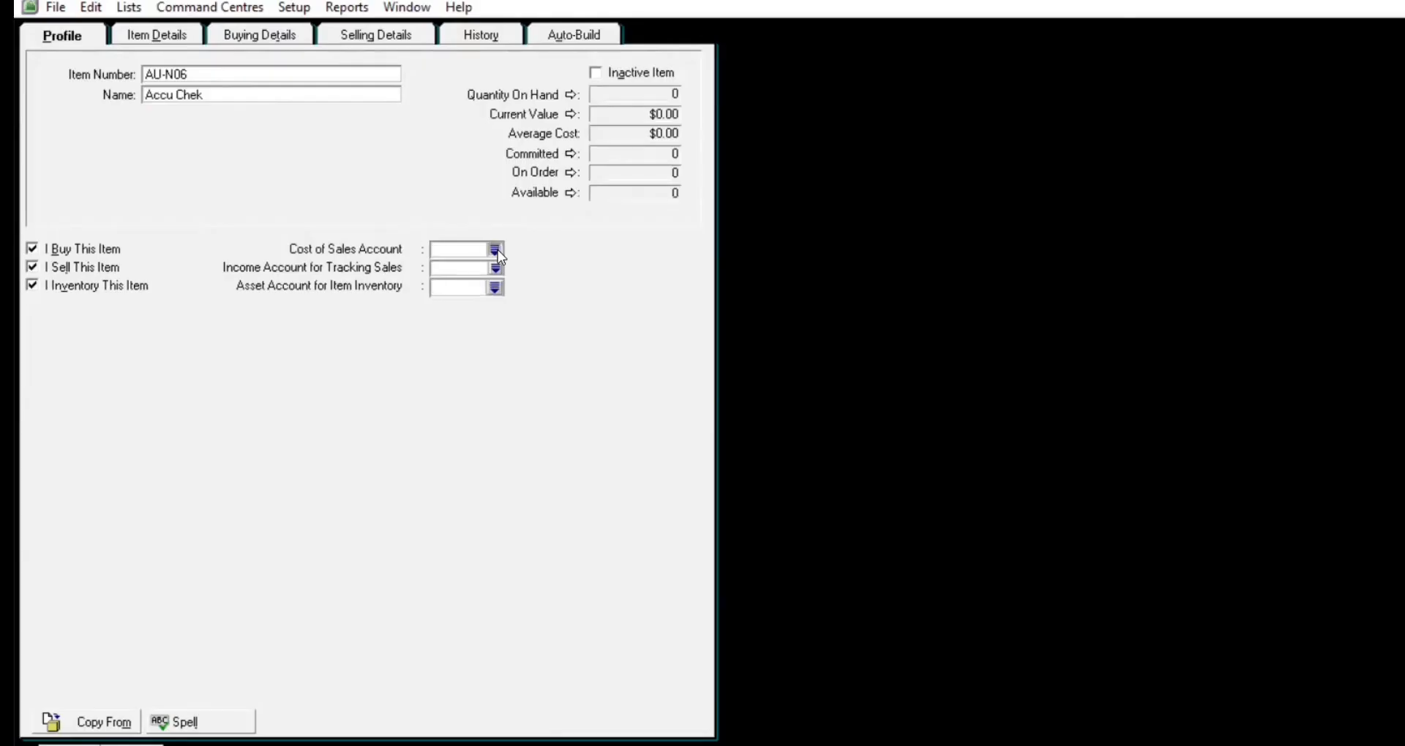
# Step: Link the item to accounts 5-1100 cost of sales, 4-1100 income and 1-1310 inventory
pyautogui.click(496, 250)
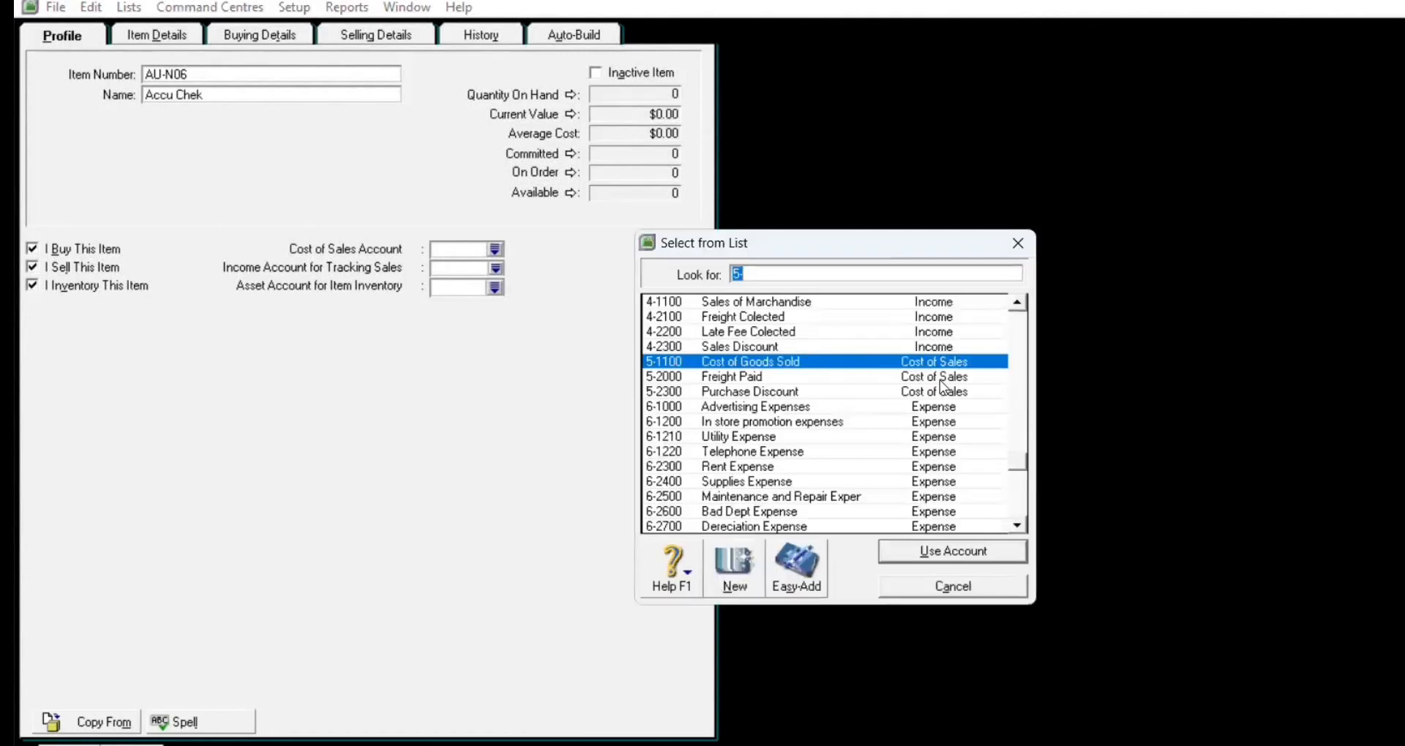
pyautogui.click(968, 550)
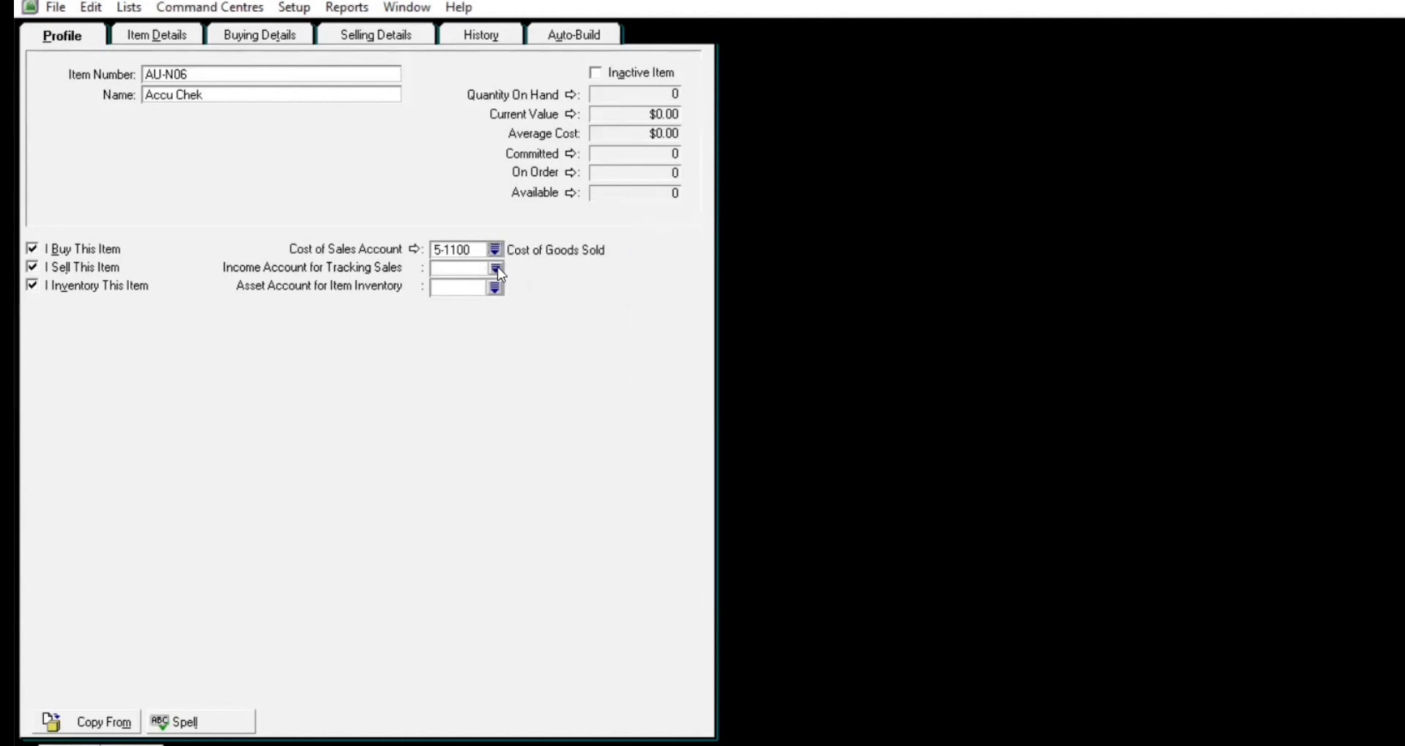
pyautogui.click(496, 269)
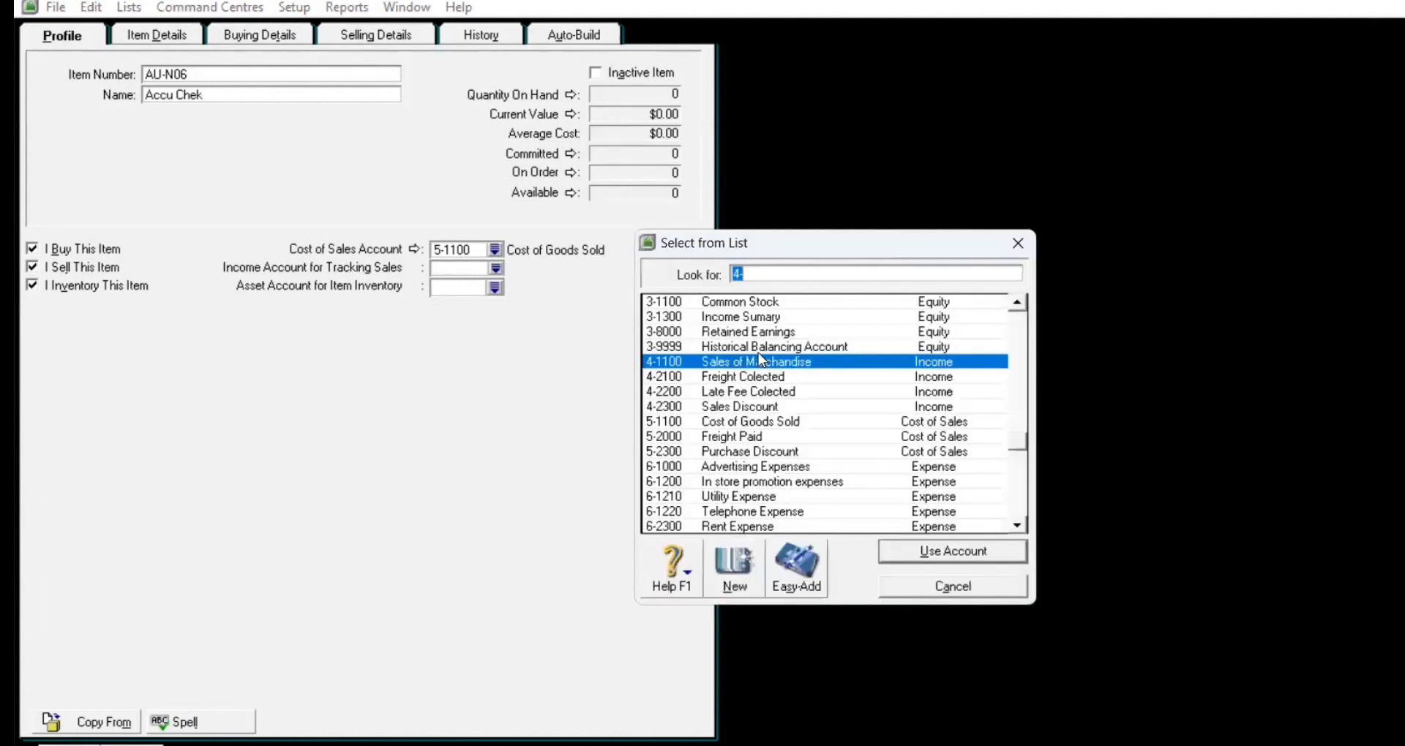
pyautogui.click(963, 551)
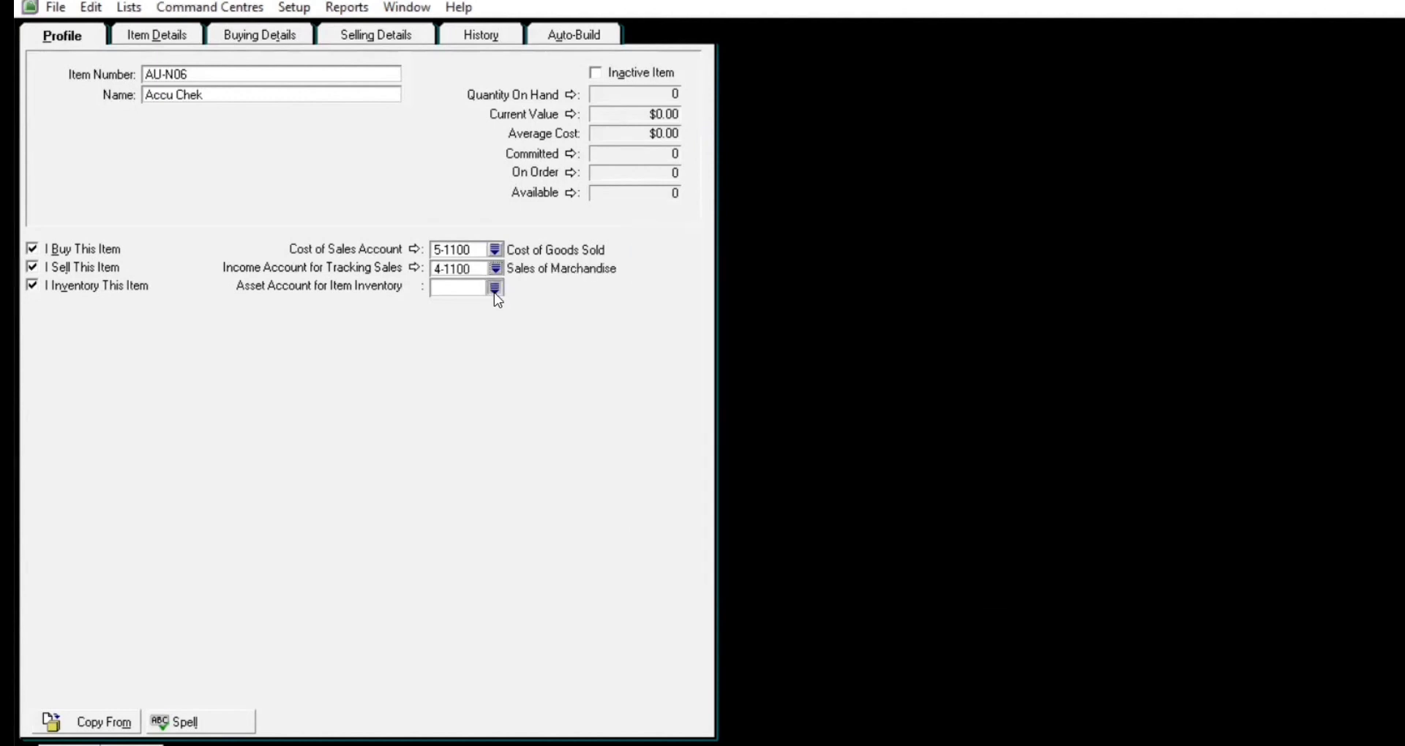
pyautogui.click(495, 288)
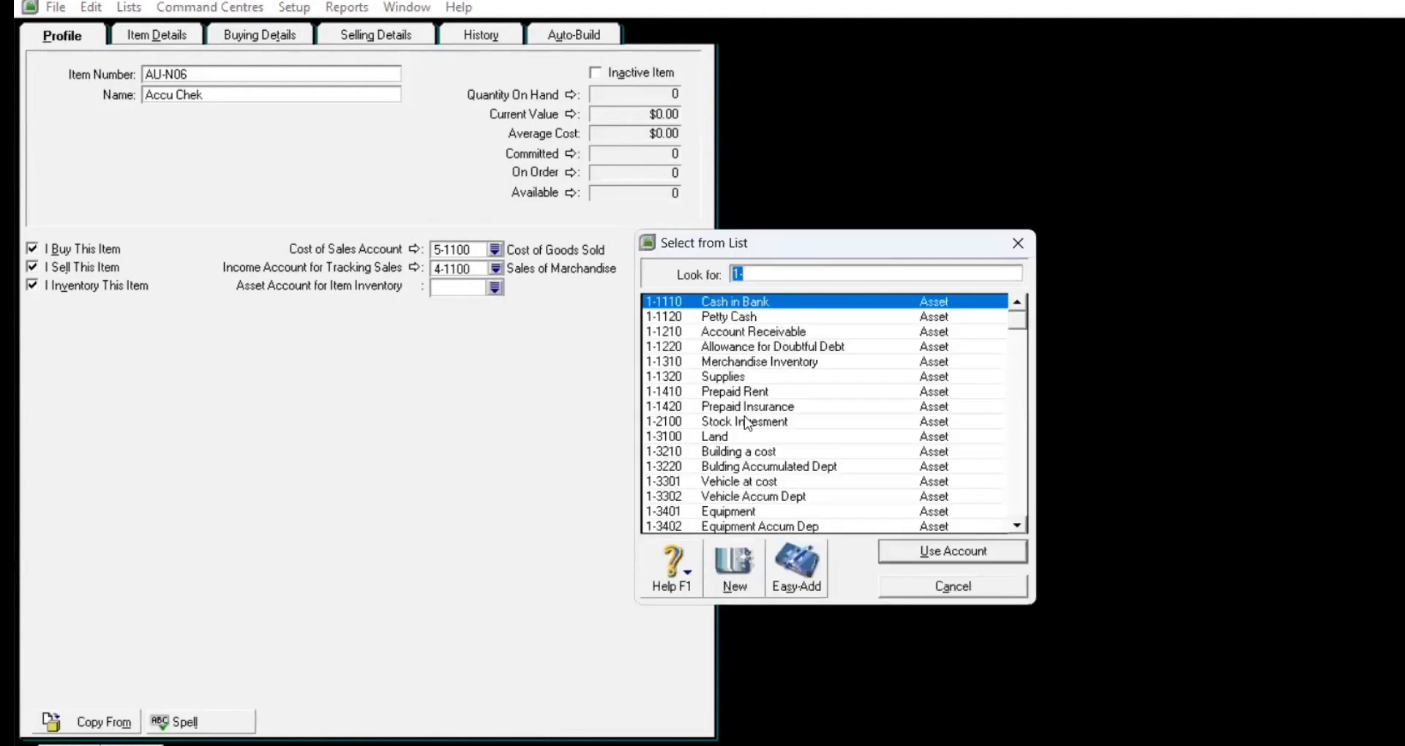
pyautogui.click(769, 377)
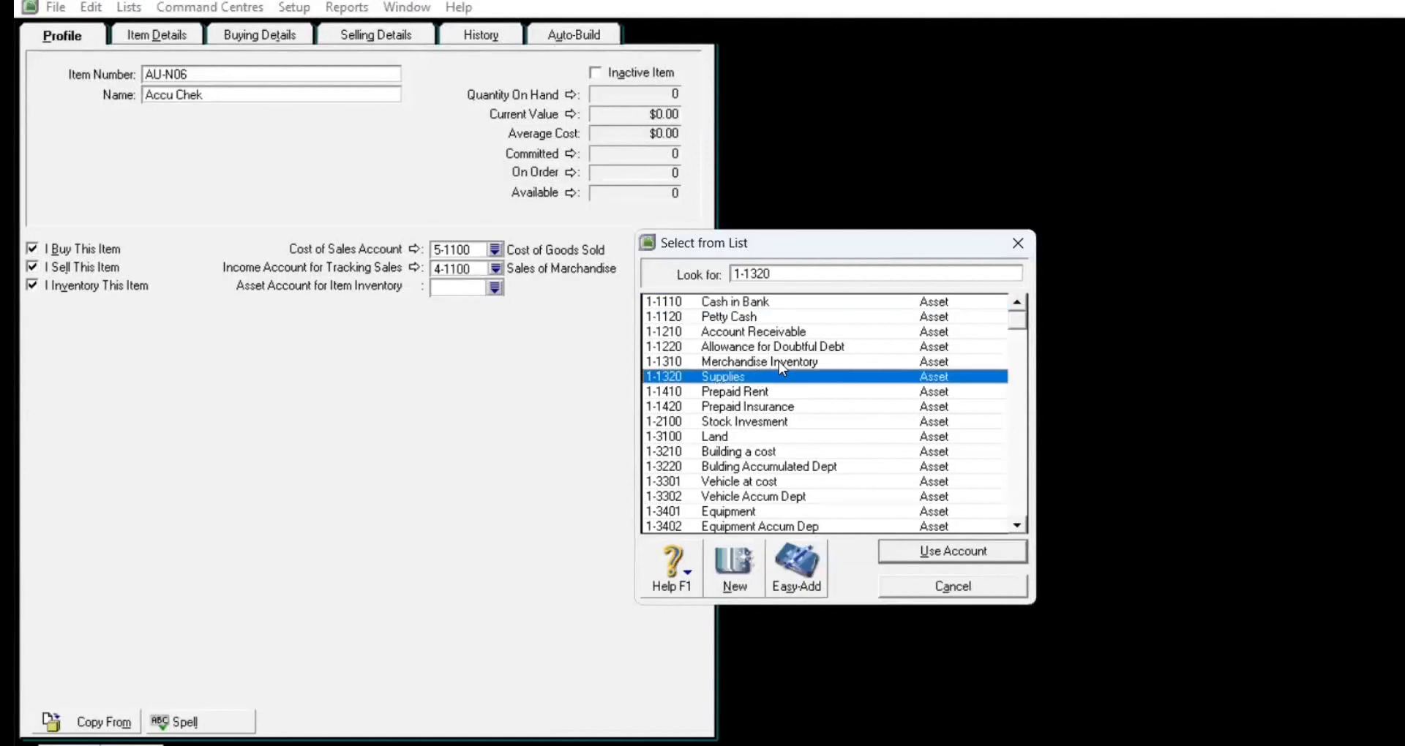
pyautogui.click(780, 361)
pyautogui.click(964, 560)
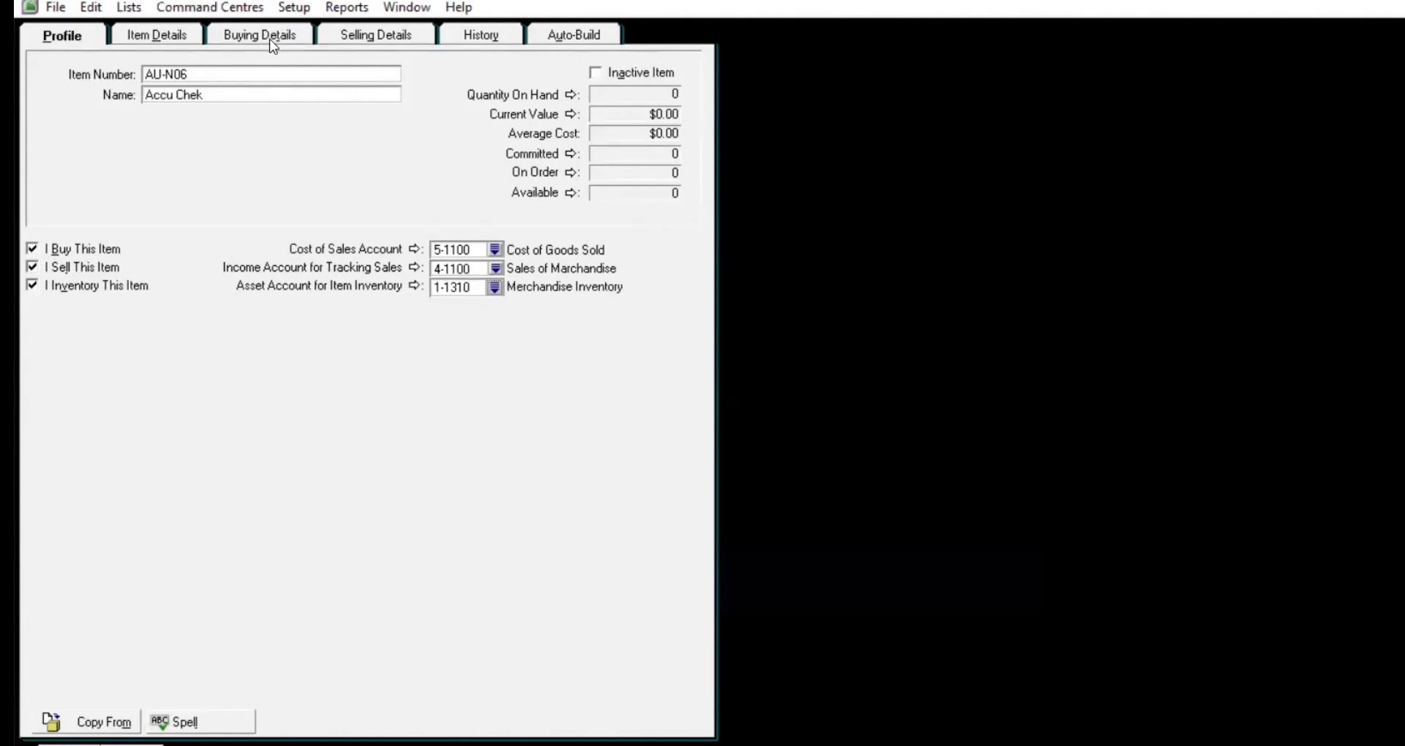
# Step: Set PPN as the tax code in both Buying and Selling Details
pyautogui.click(272, 44)
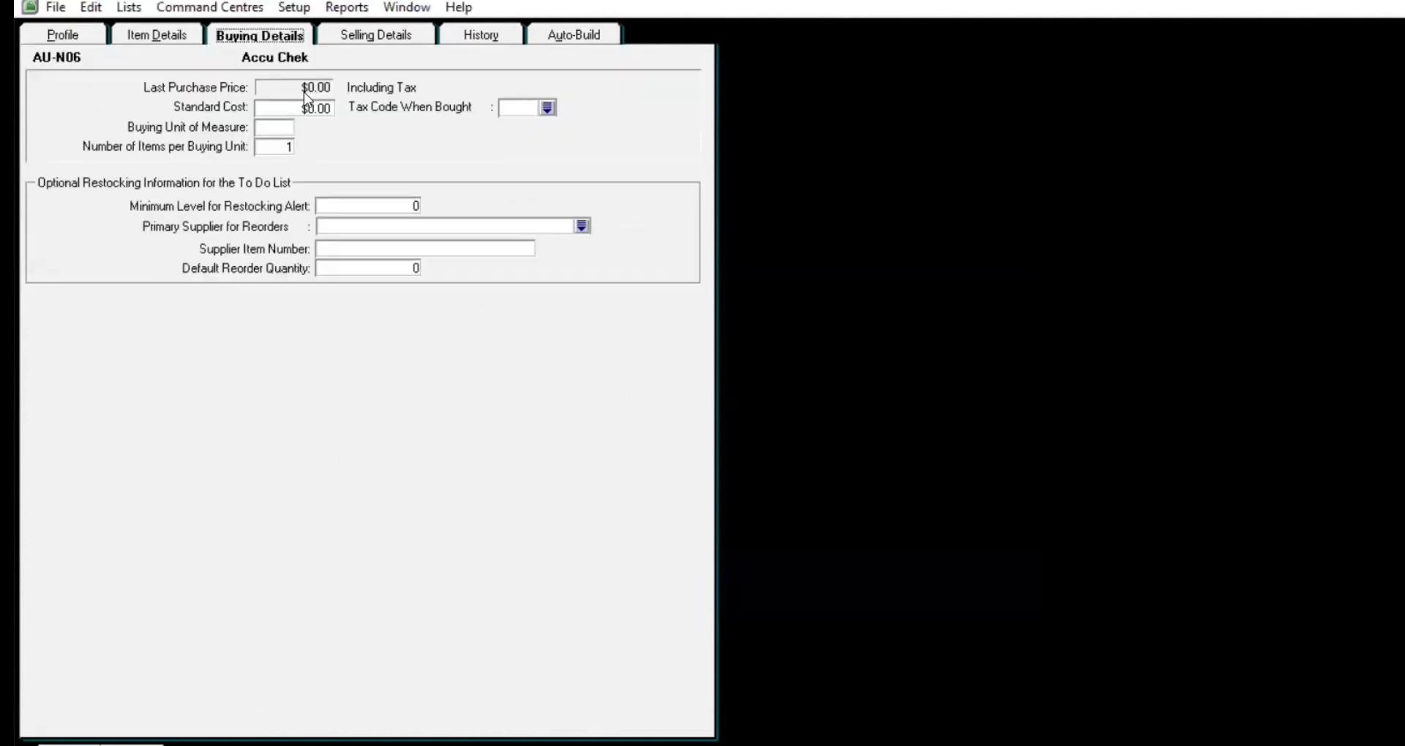
pyautogui.click(548, 107)
pyautogui.write('PPN')
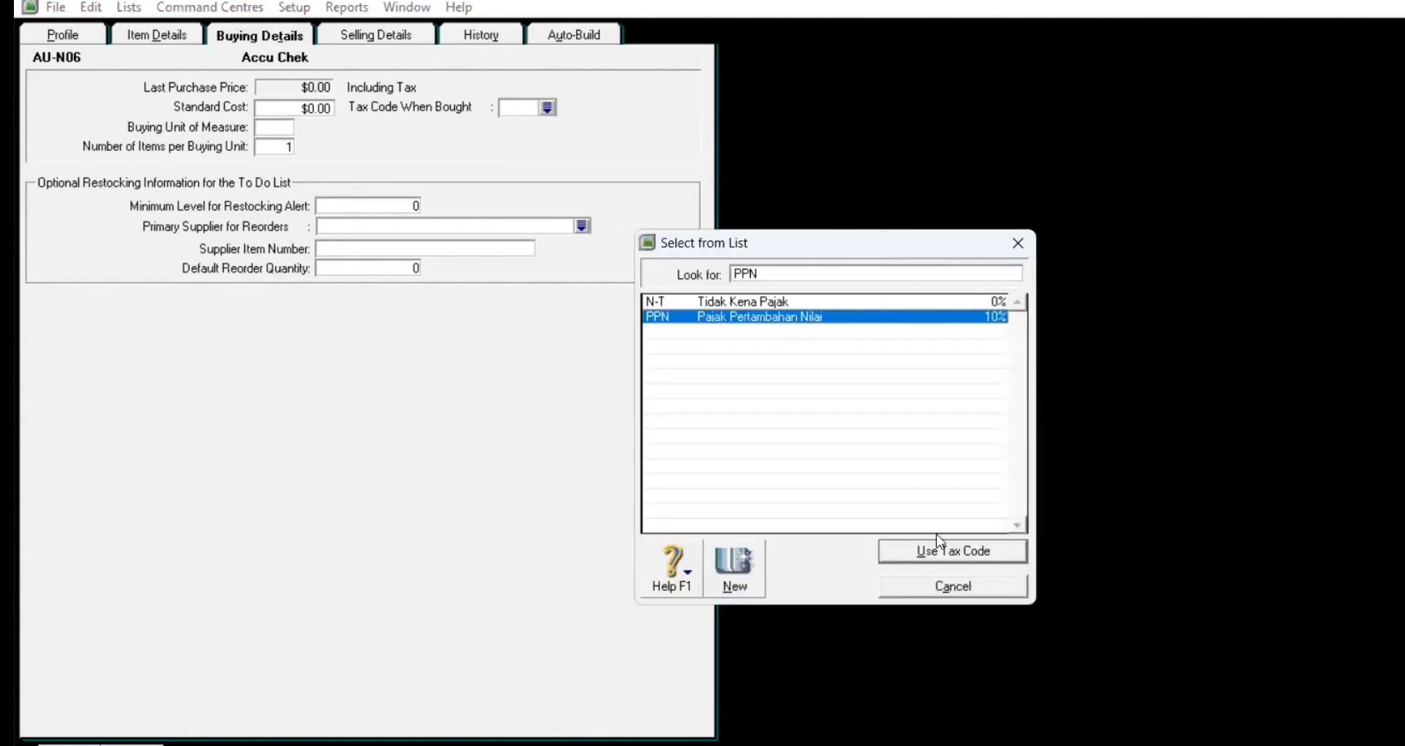
pyautogui.click(944, 554)
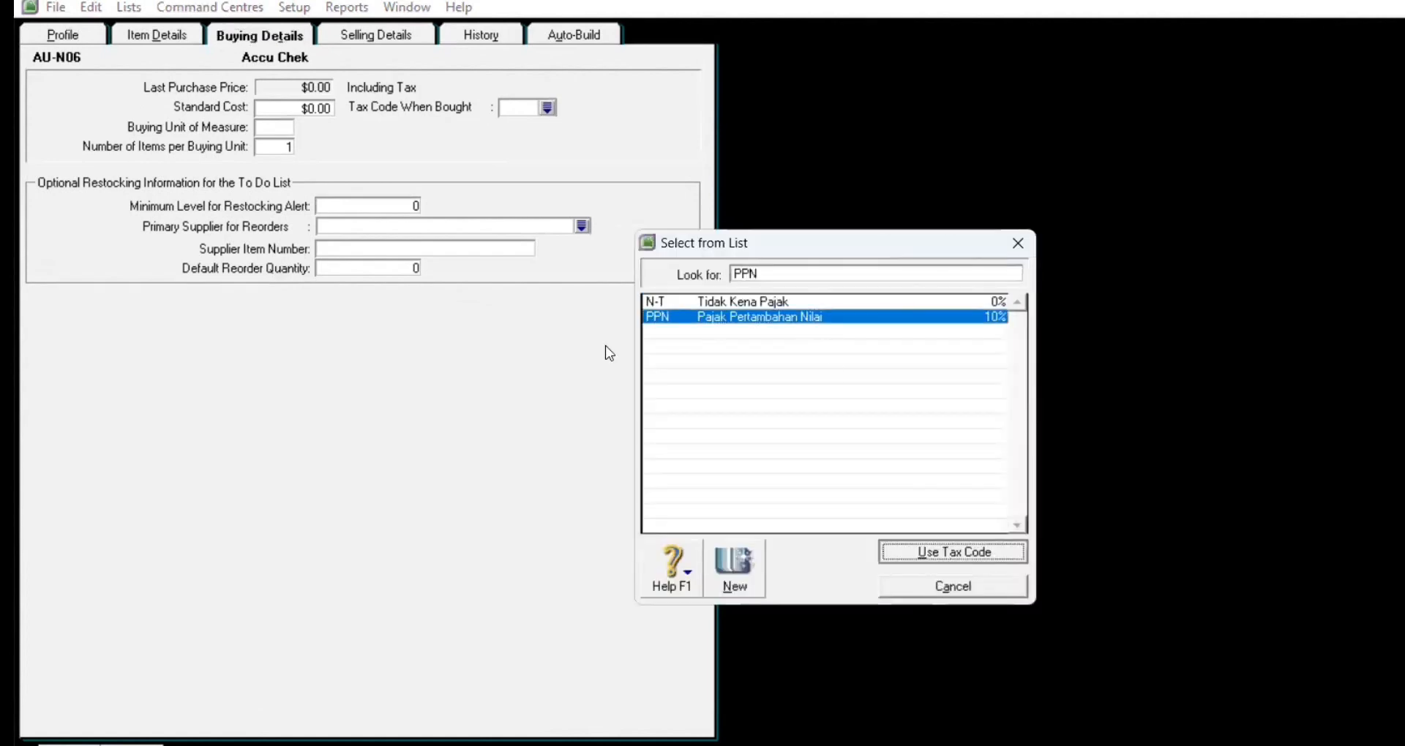
pyautogui.click(390, 38)
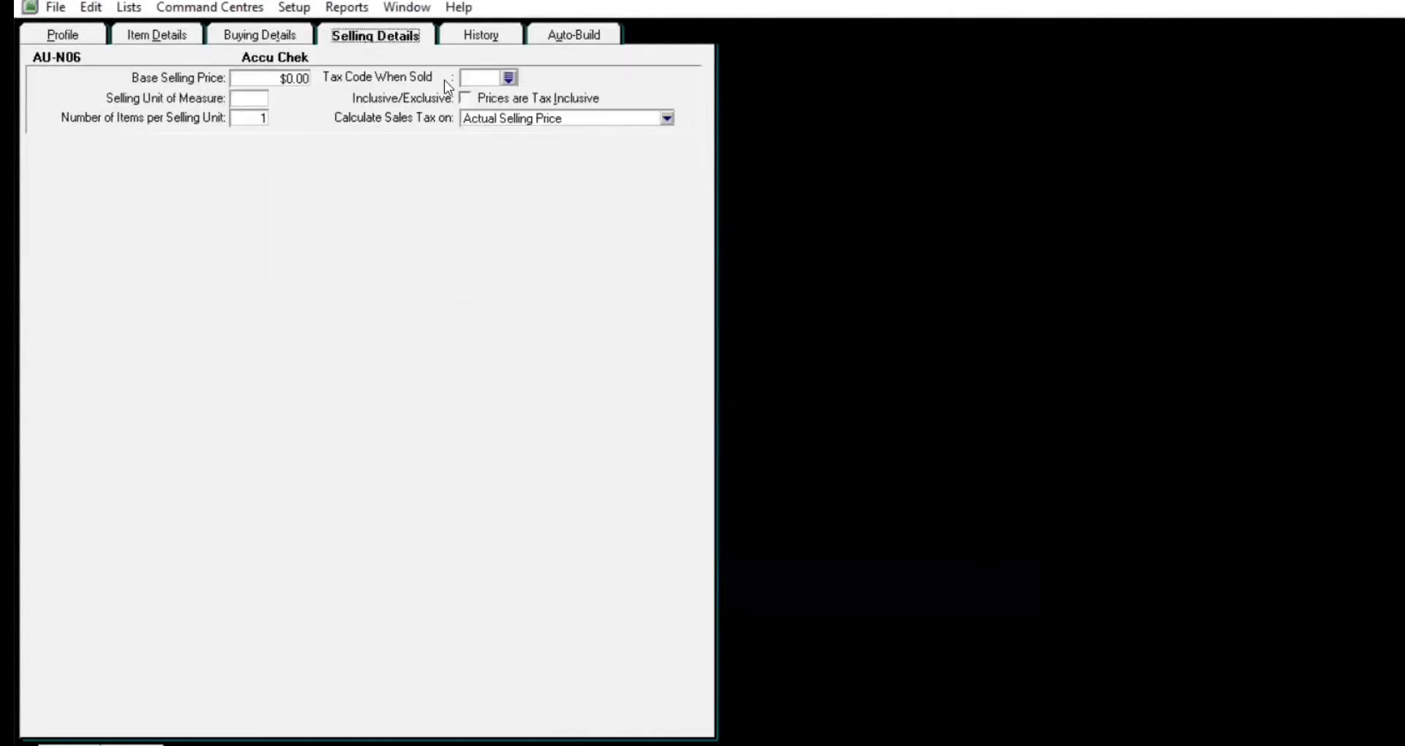
pyautogui.click(510, 77)
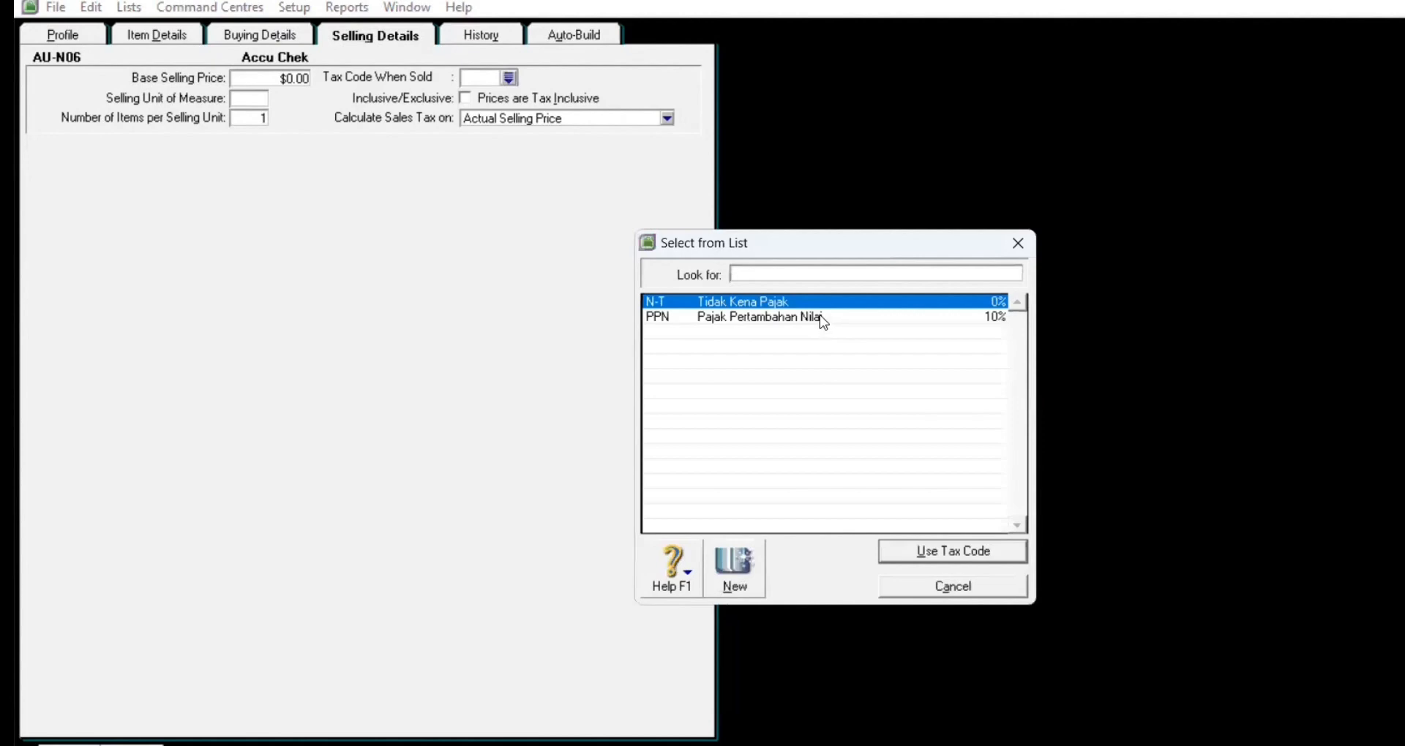
pyautogui.write('PPN')
pyautogui.click(952, 551)
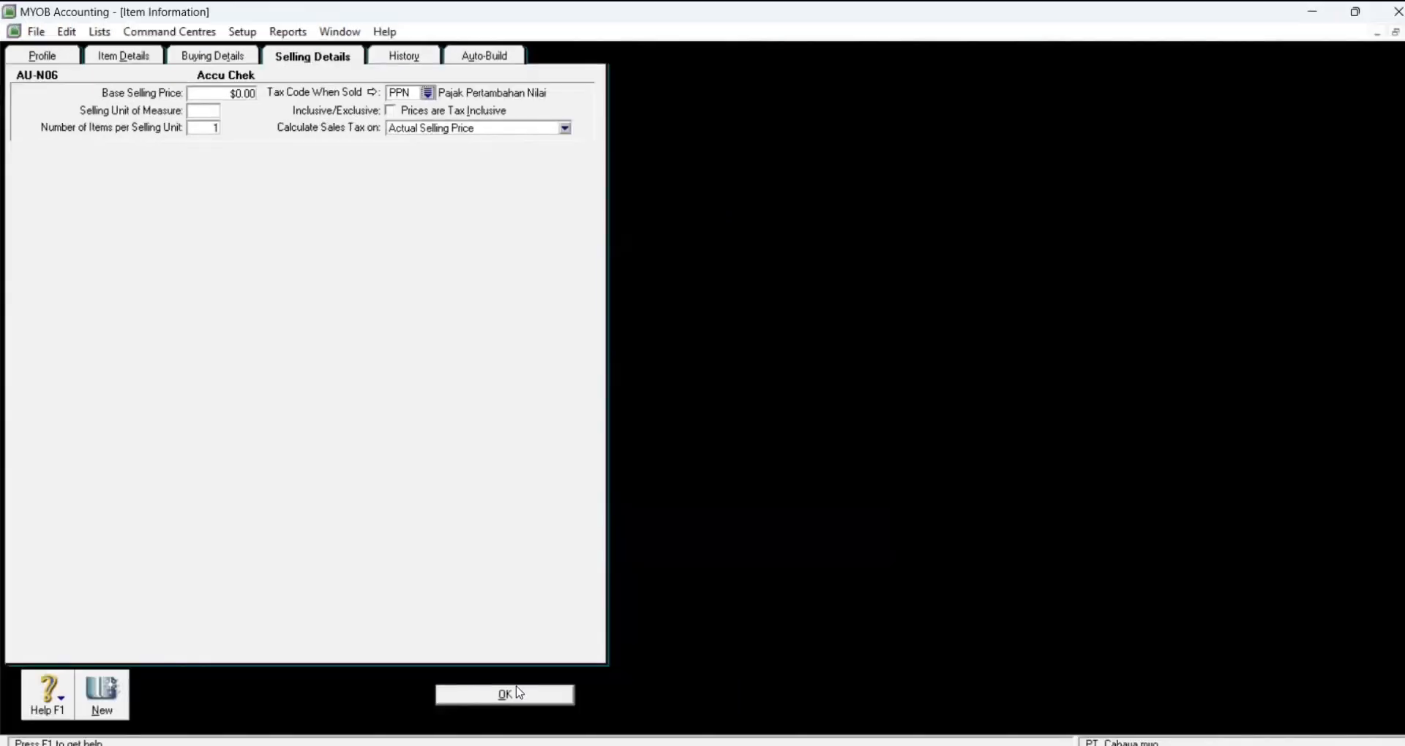
# Step: Save the Accu Chek item, skipping the spell check, and begin a blank item
pyautogui.click(519, 693)
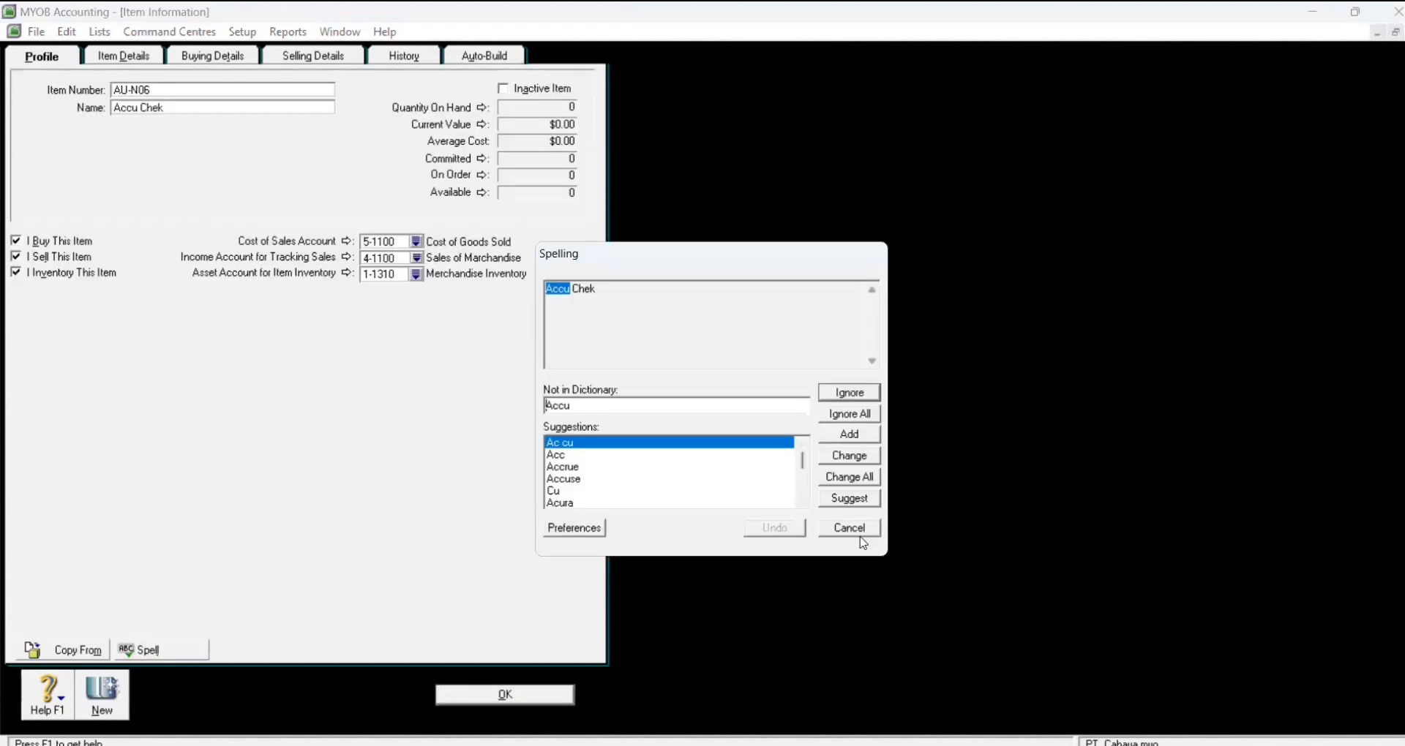
pyautogui.click(851, 532)
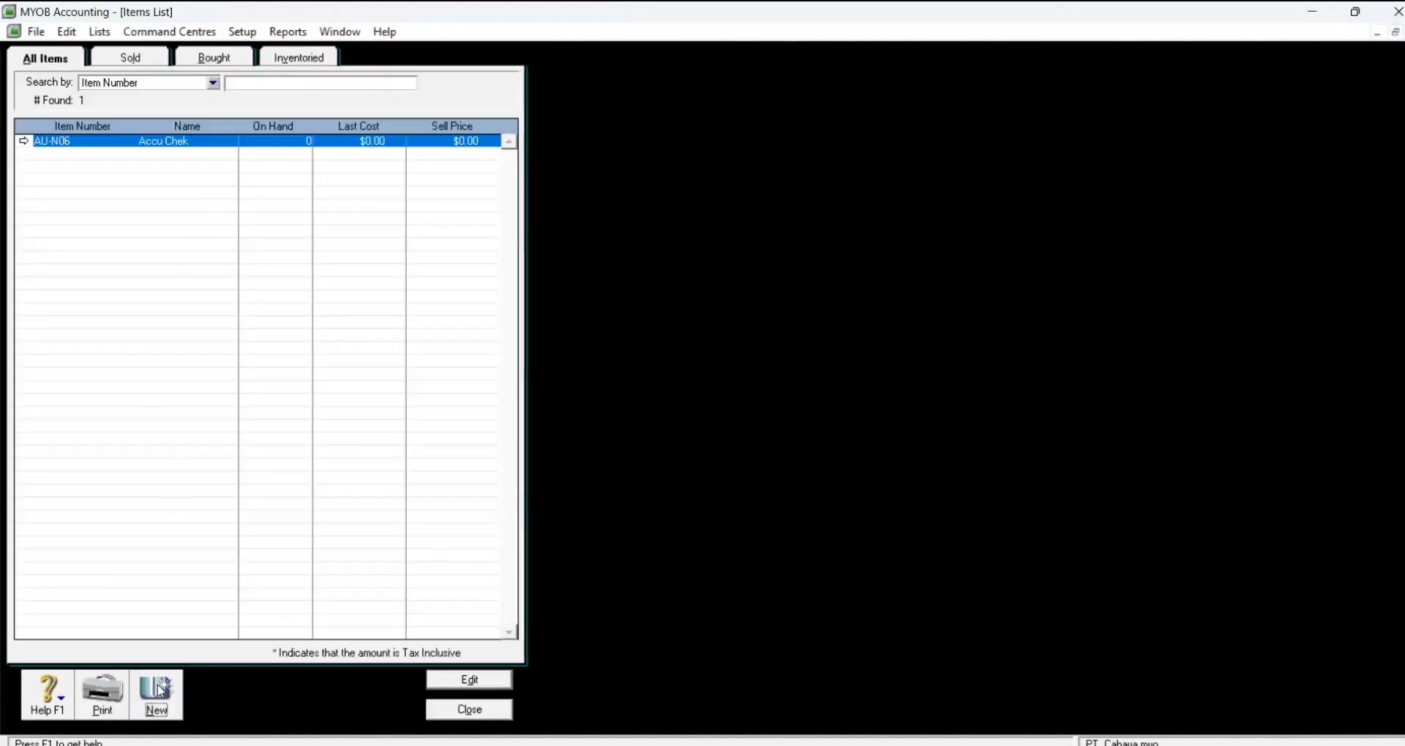
pyautogui.click(159, 690)
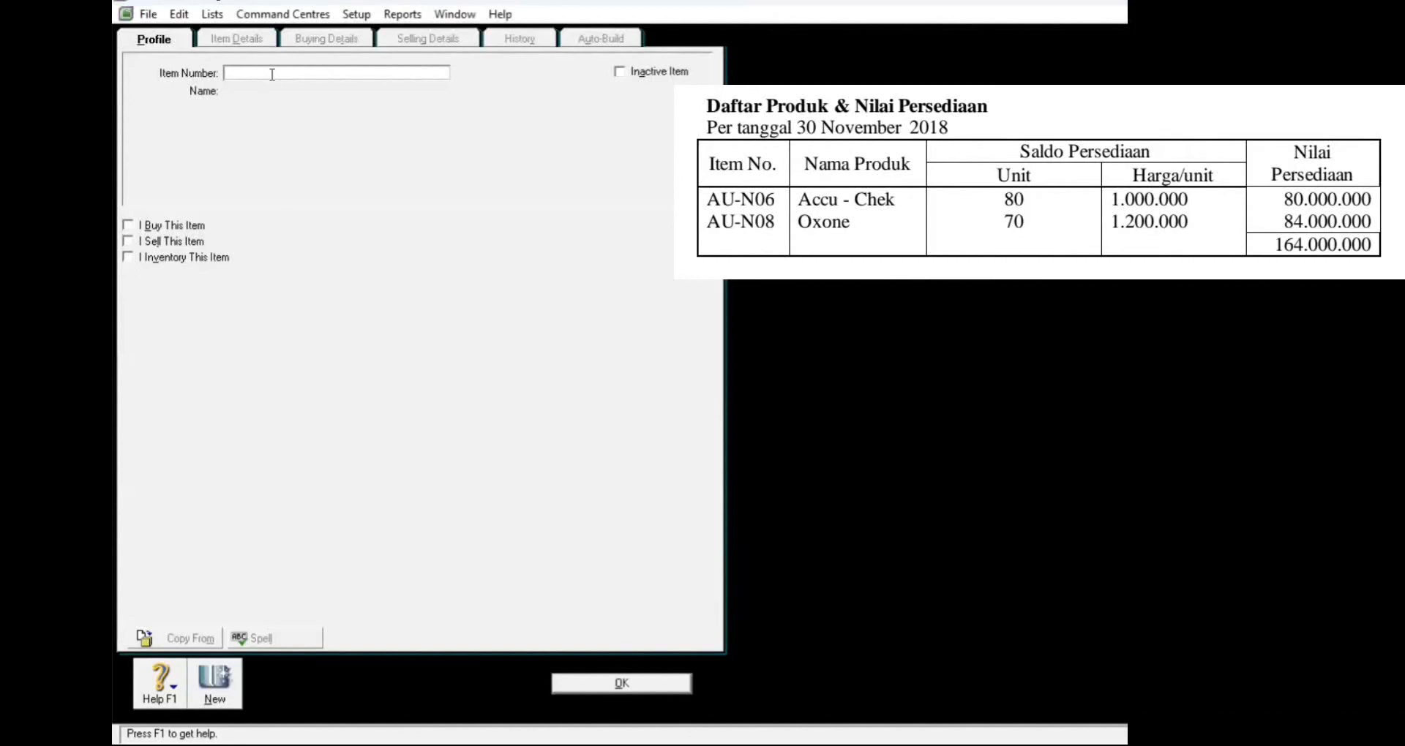
# Step: Enter a new item numbered AU-N08 with the name Oxone
pyautogui.write('AU-N08')
pyautogui.press('Tab')
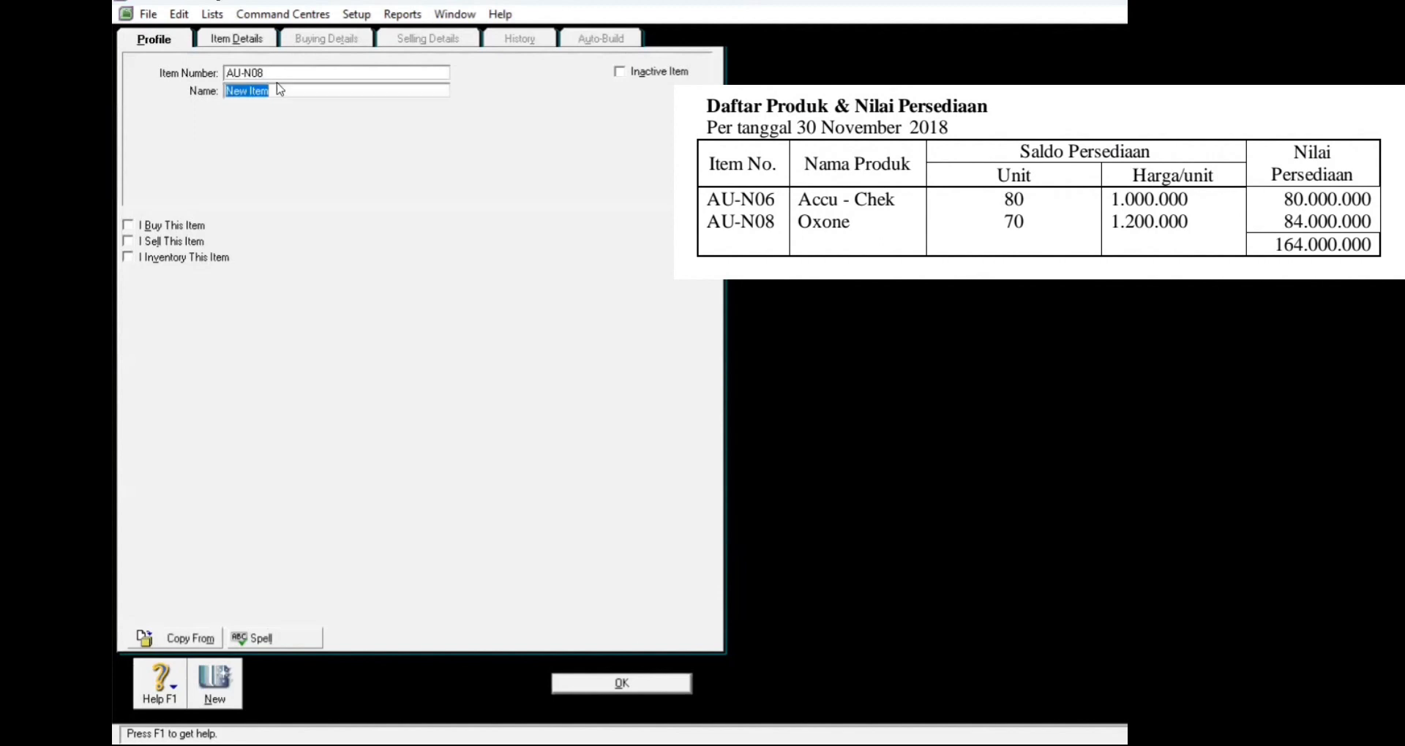
pyautogui.write('Ox')
pyautogui.press('BackSpace')
pyautogui.write('xone')
# Step: Mark Oxone as bought, sold and inventoried, save it, and close the Items List
pyautogui.click(129, 227)
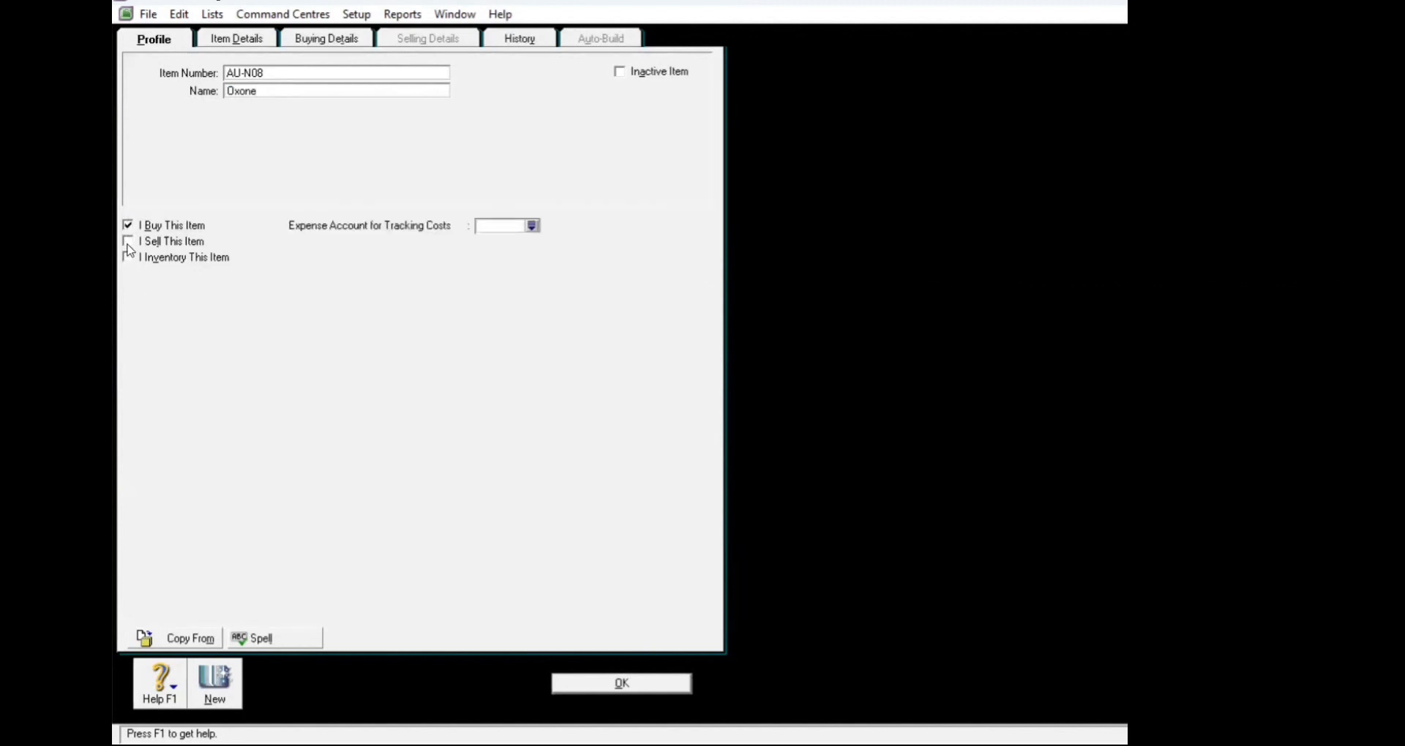
pyautogui.click(129, 242)
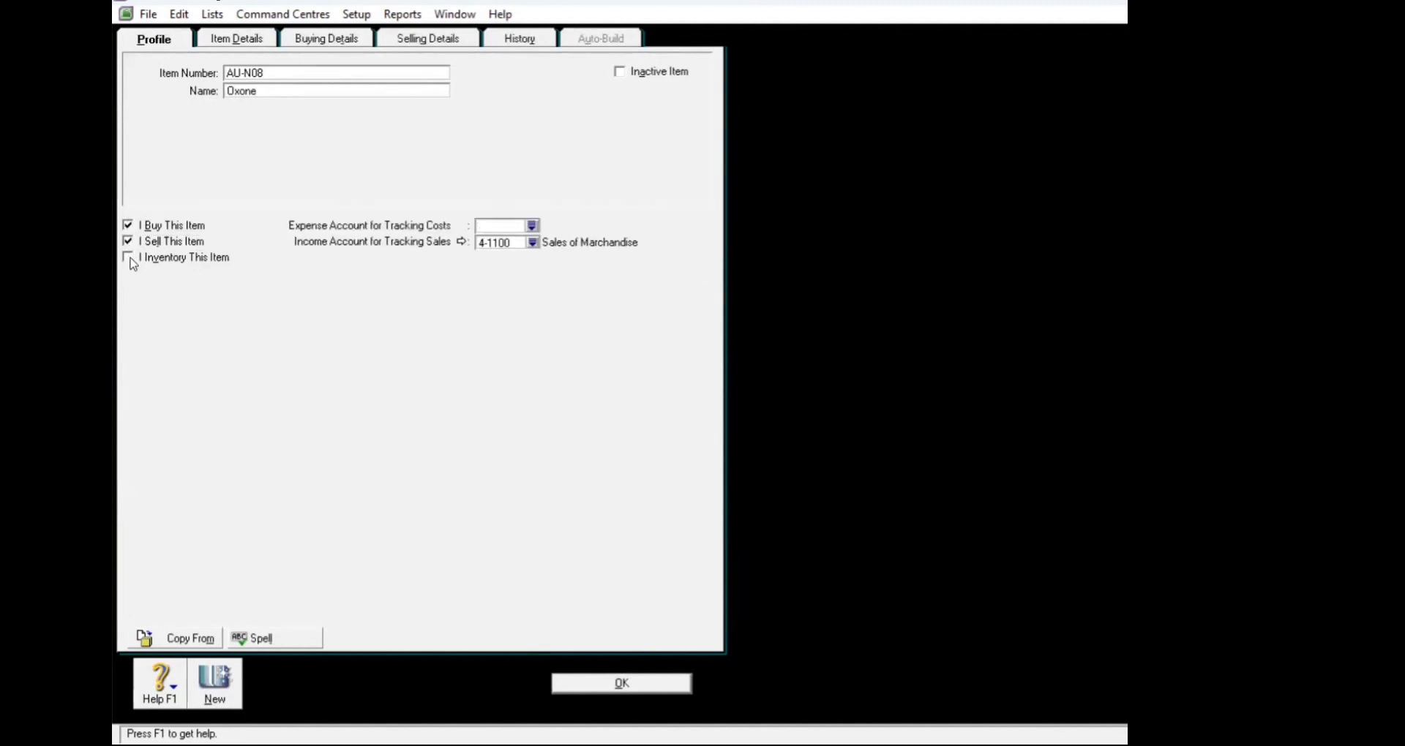
pyautogui.click(129, 261)
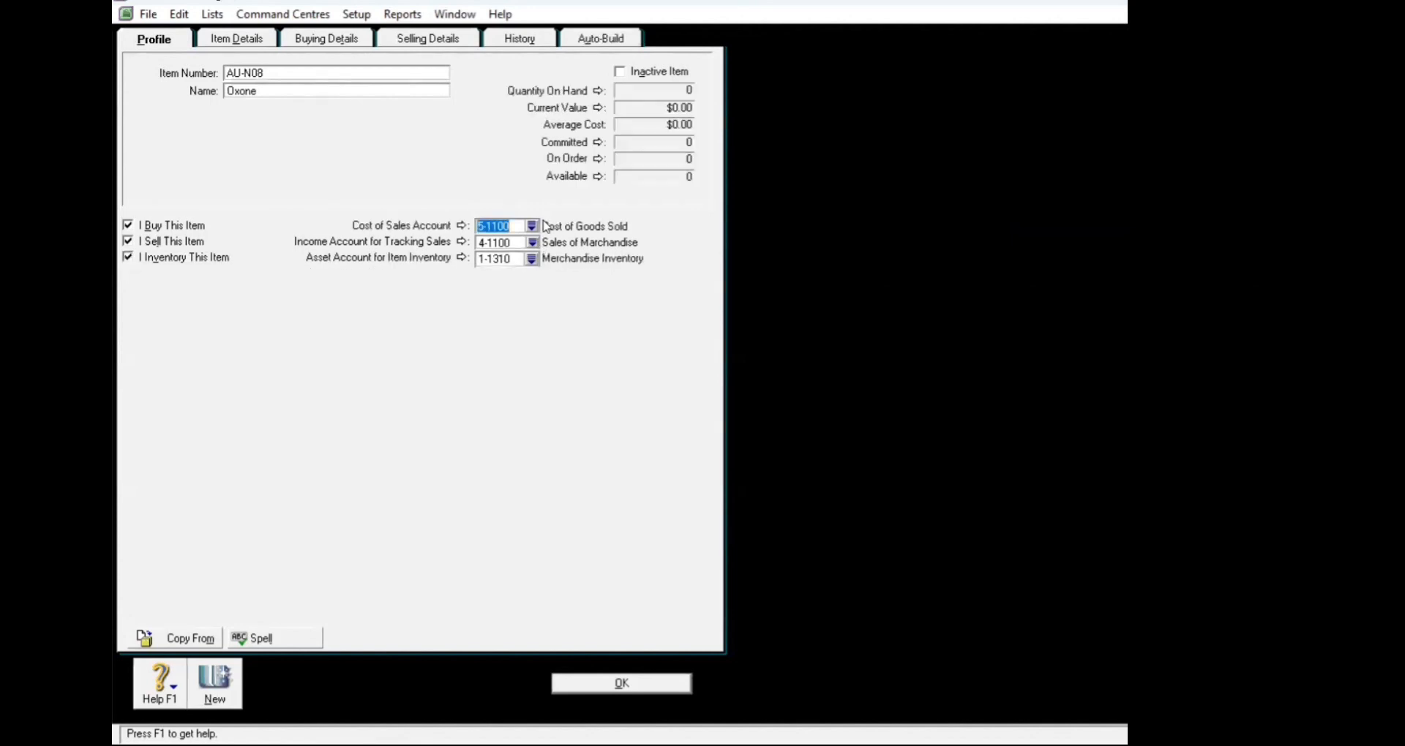
pyautogui.click(335, 48)
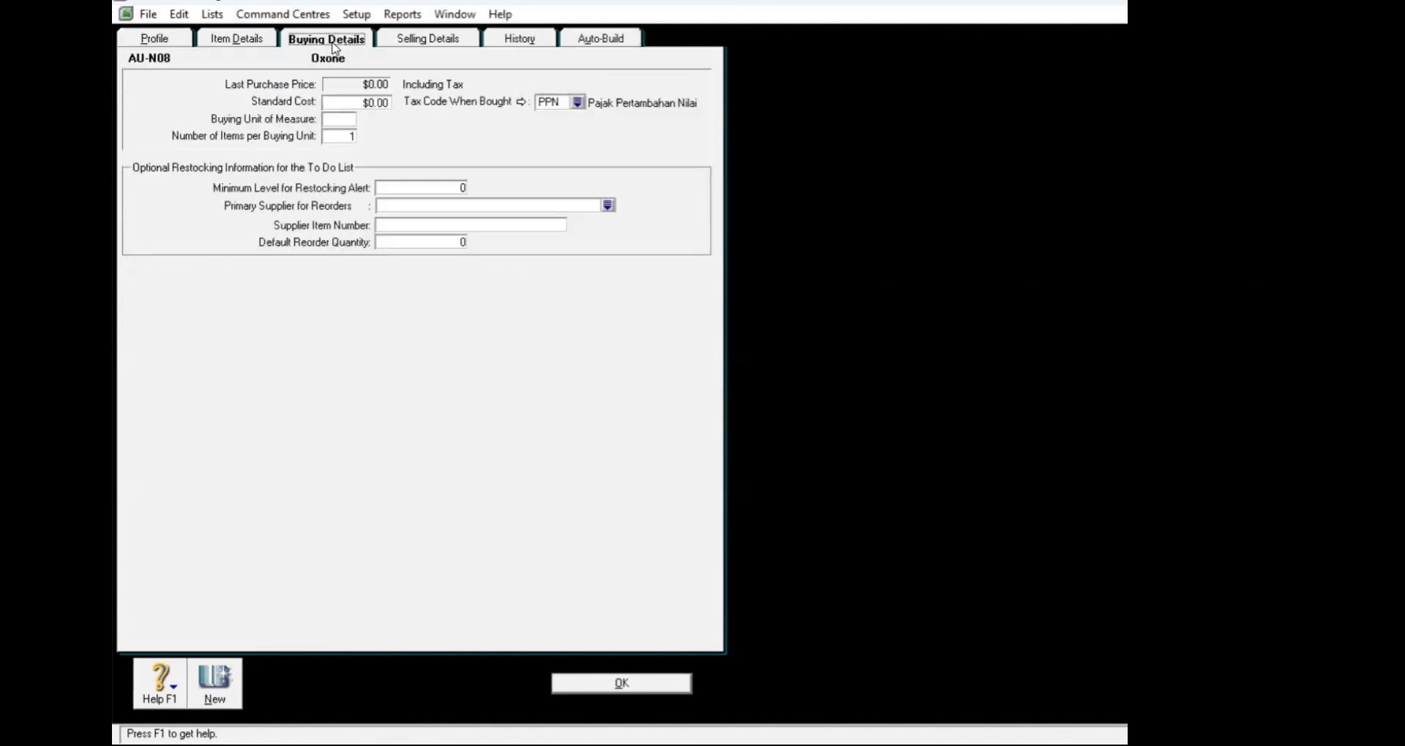
pyautogui.click(469, 39)
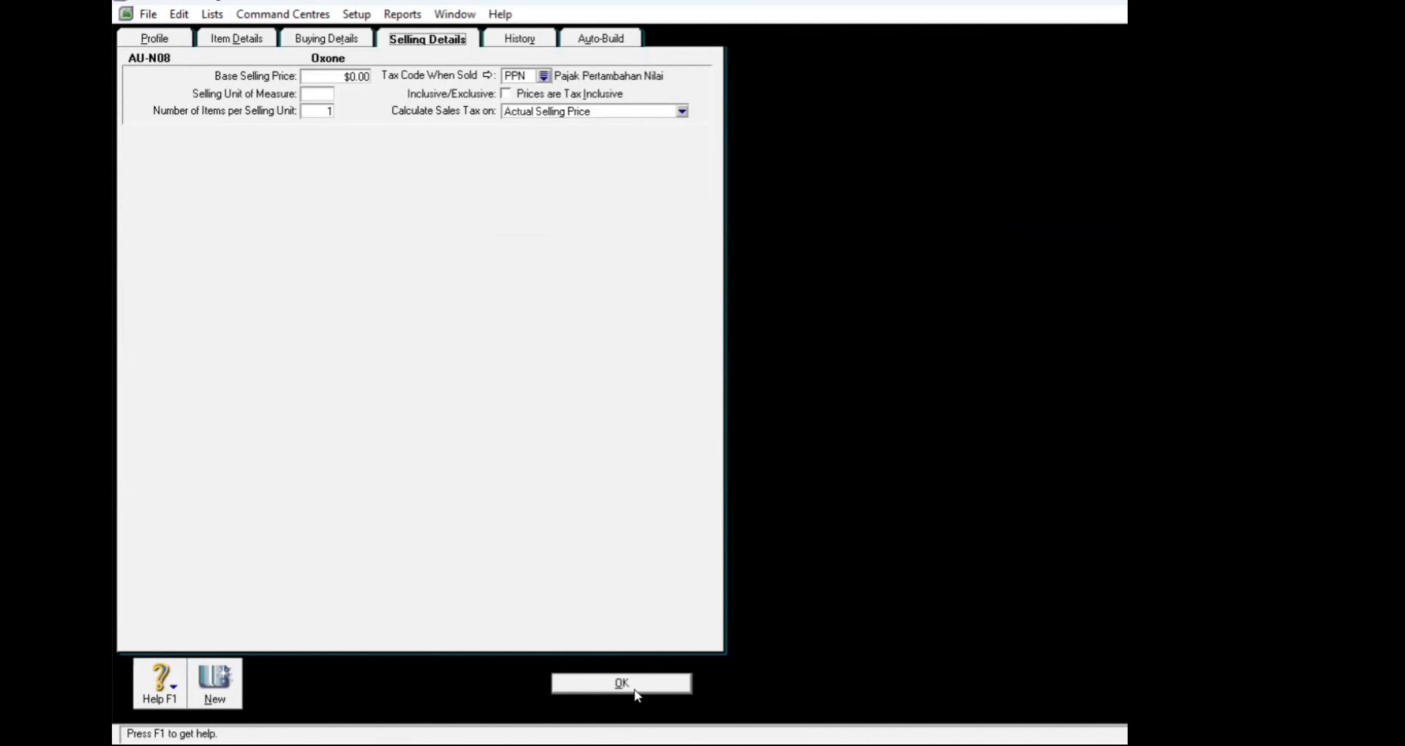
pyautogui.click(650, 684)
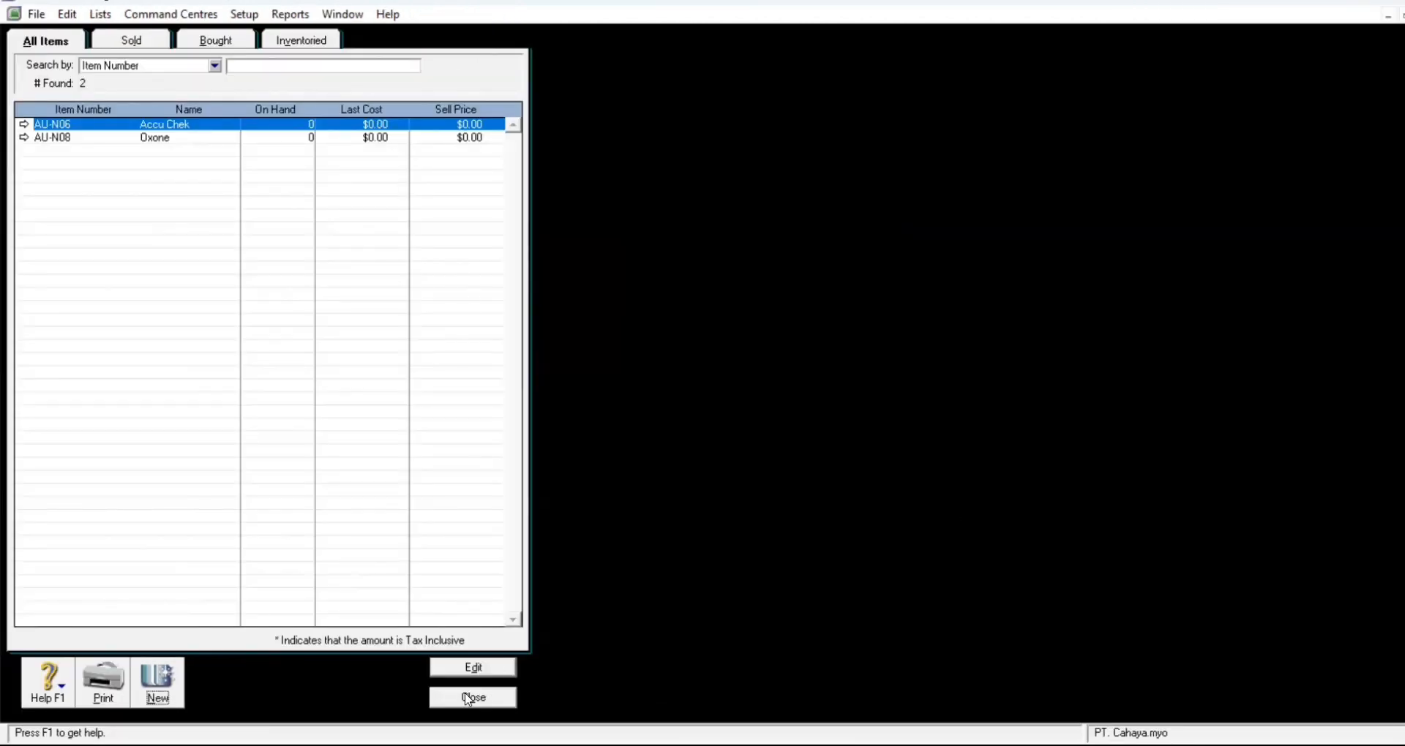
pyautogui.click(472, 697)
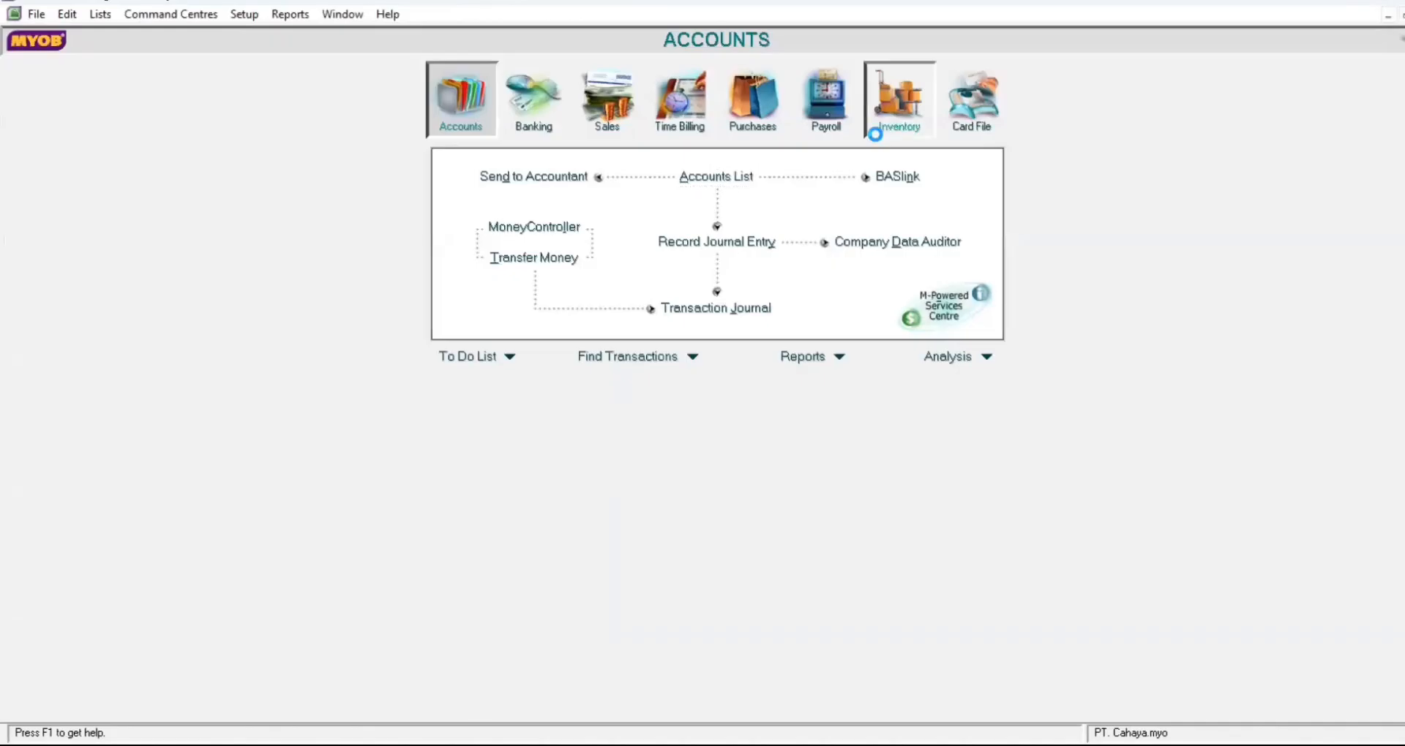
# Step: Count 80 units of AU-N06 Accu Chek and 70 of AU-N08 Oxone, then adjust inventory
pyautogui.click(885, 124)
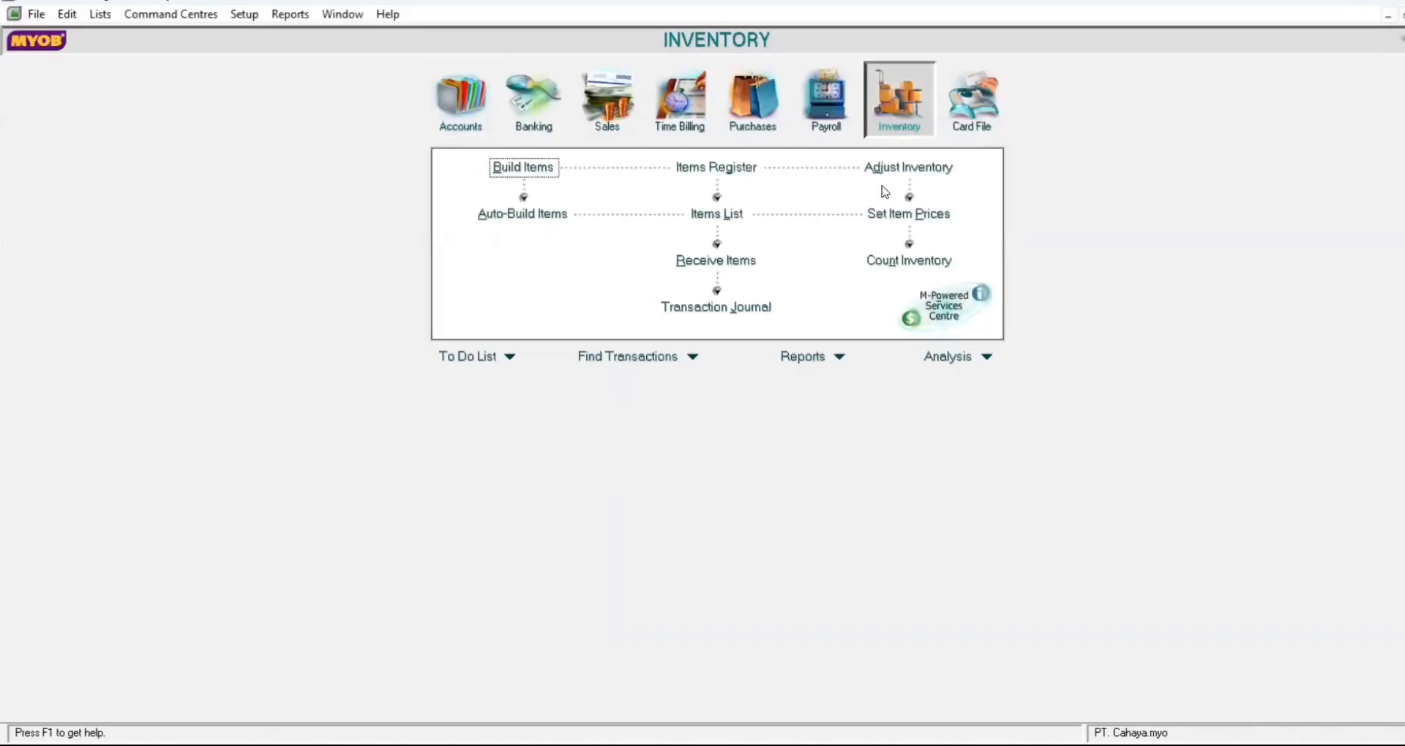
pyautogui.click(891, 264)
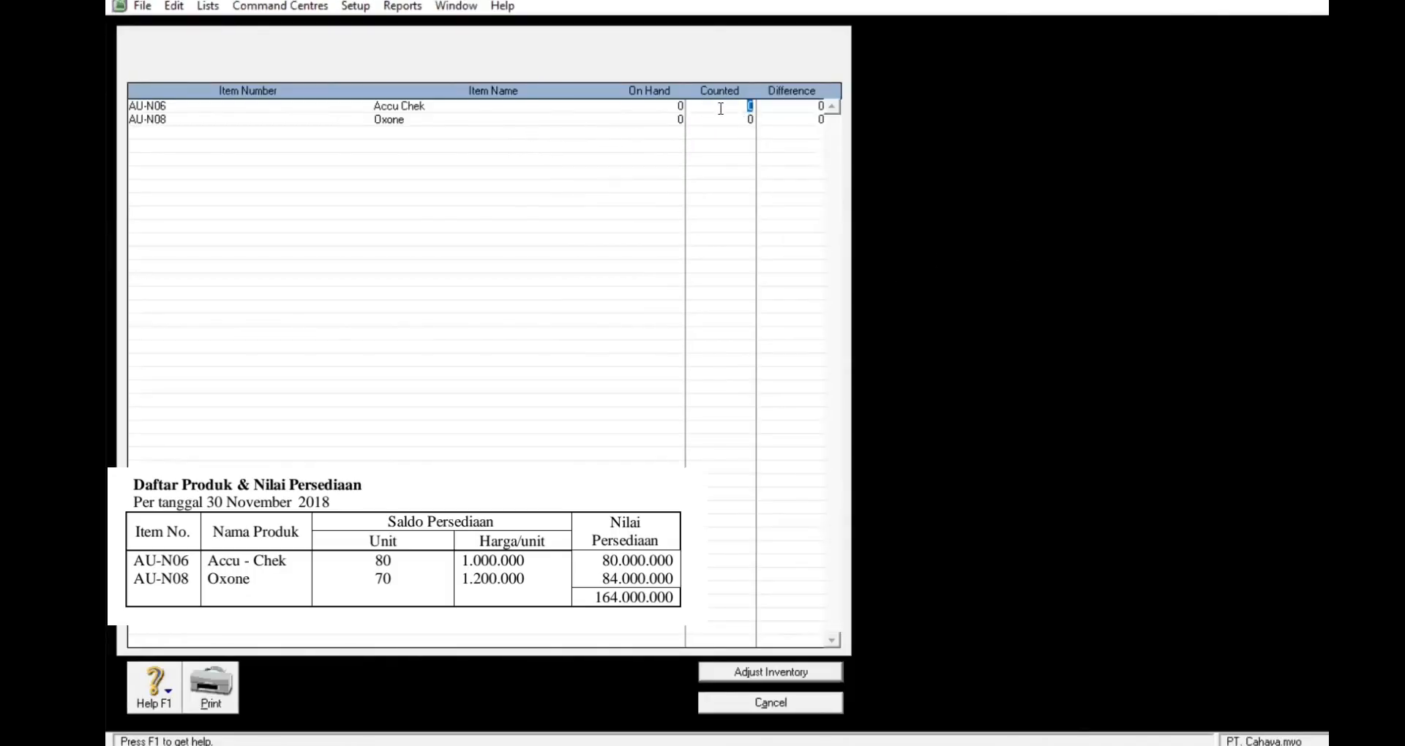
pyautogui.write('80')
pyautogui.click(749, 122)
pyautogui.write('70')
pyautogui.press('Tab')
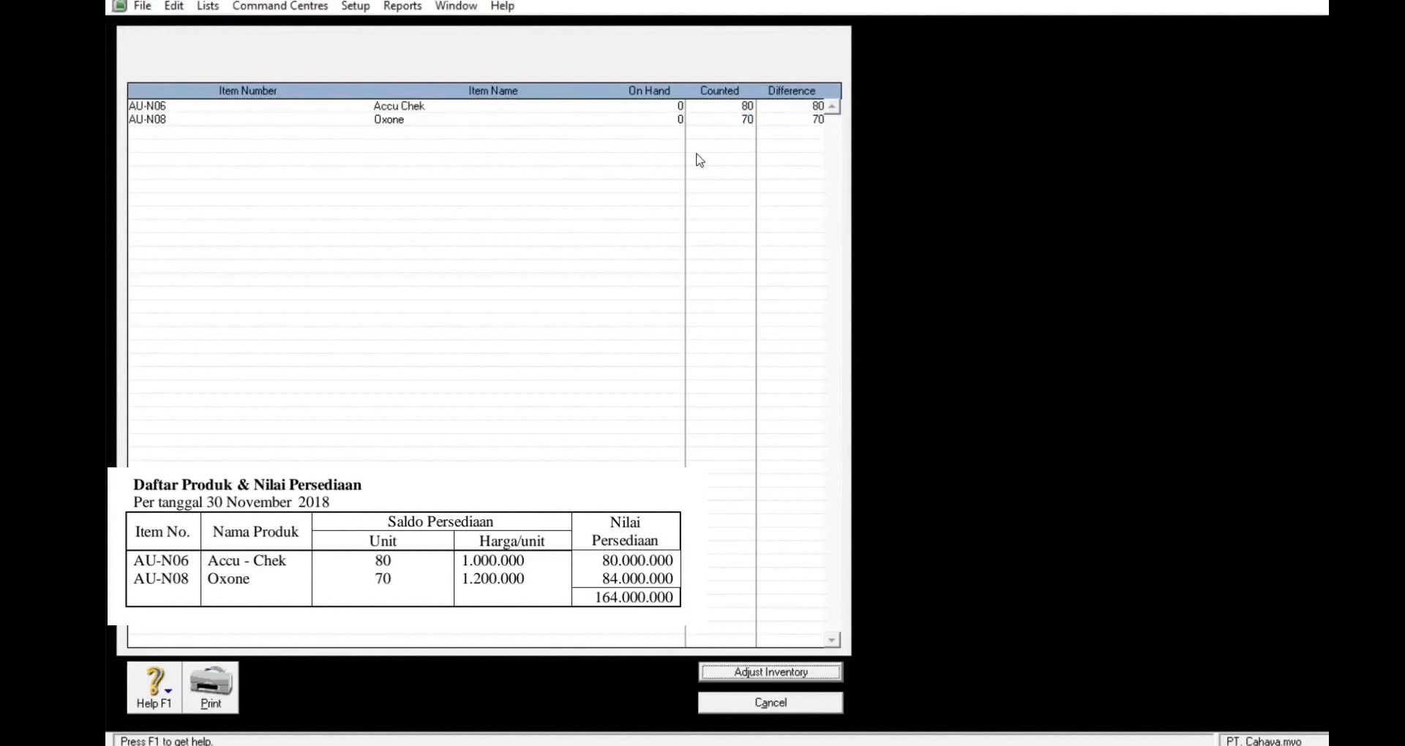
pyautogui.click(803, 681)
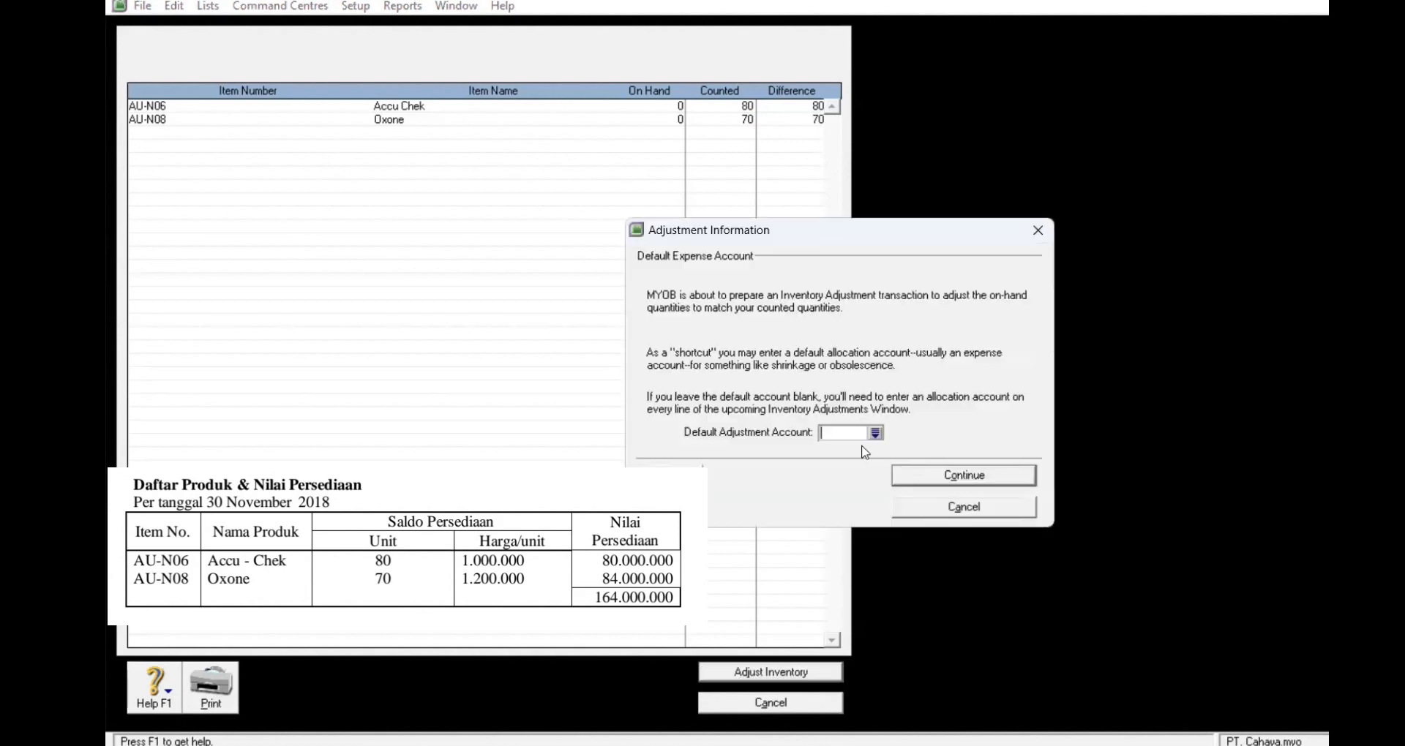
# Step: Use 1-1310 Merchandise Inventory as the adjustment account and record the counts as opening balances
pyautogui.click(875, 433)
pyautogui.click(794, 324)
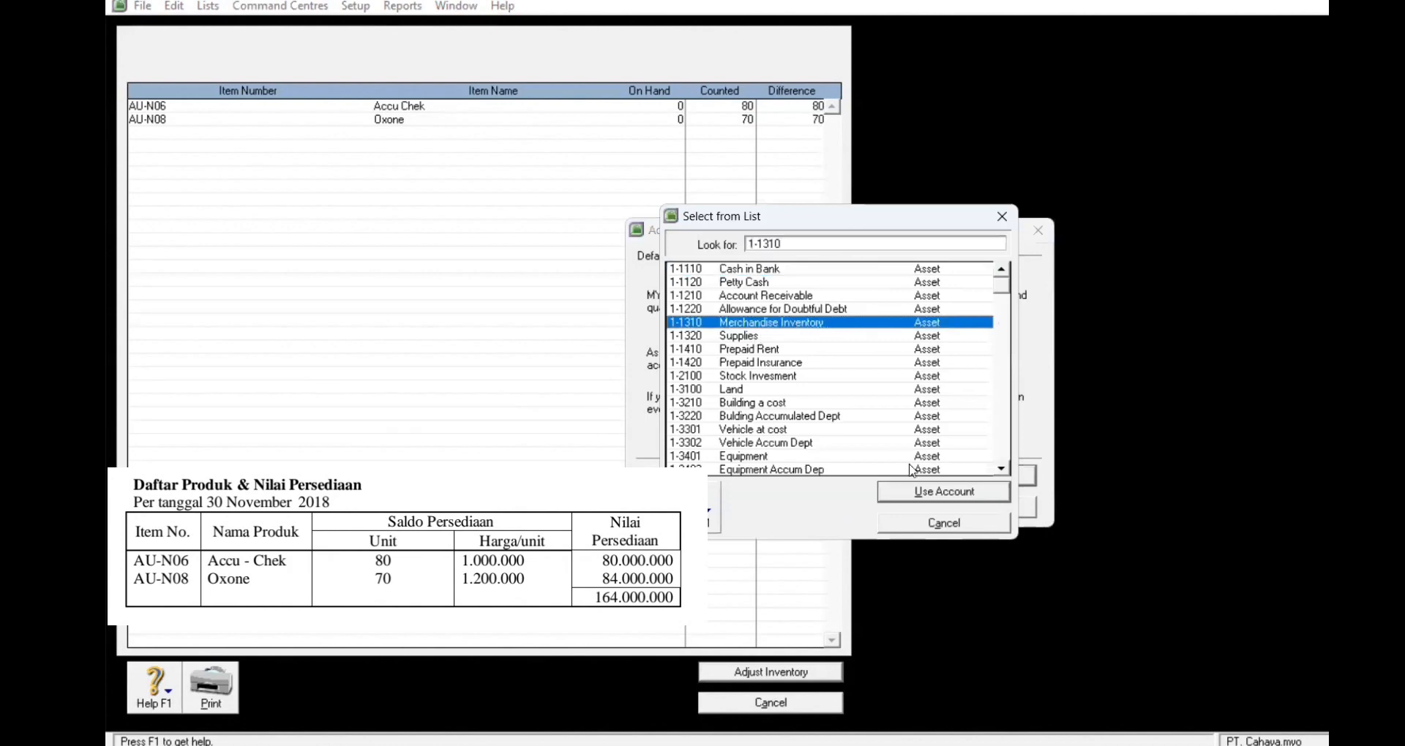
pyautogui.click(949, 497)
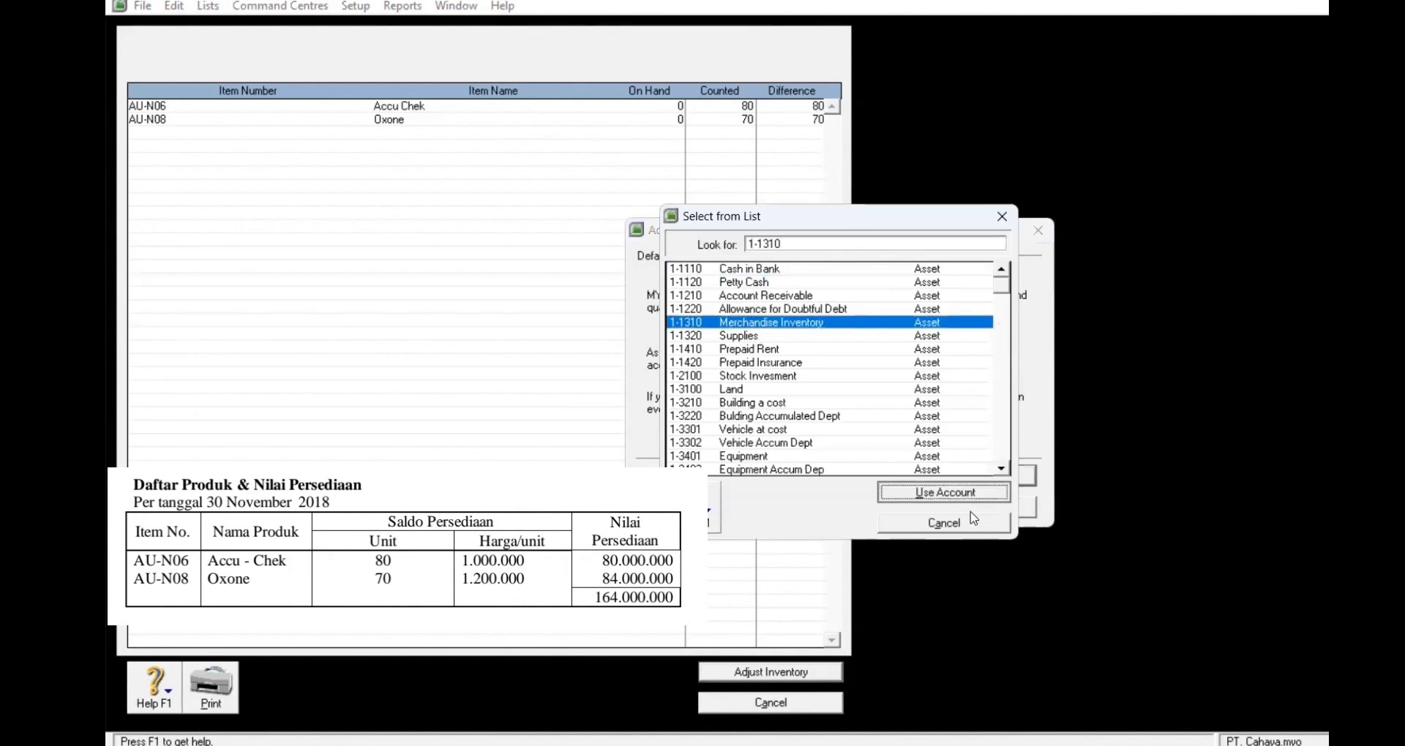
pyautogui.click(967, 478)
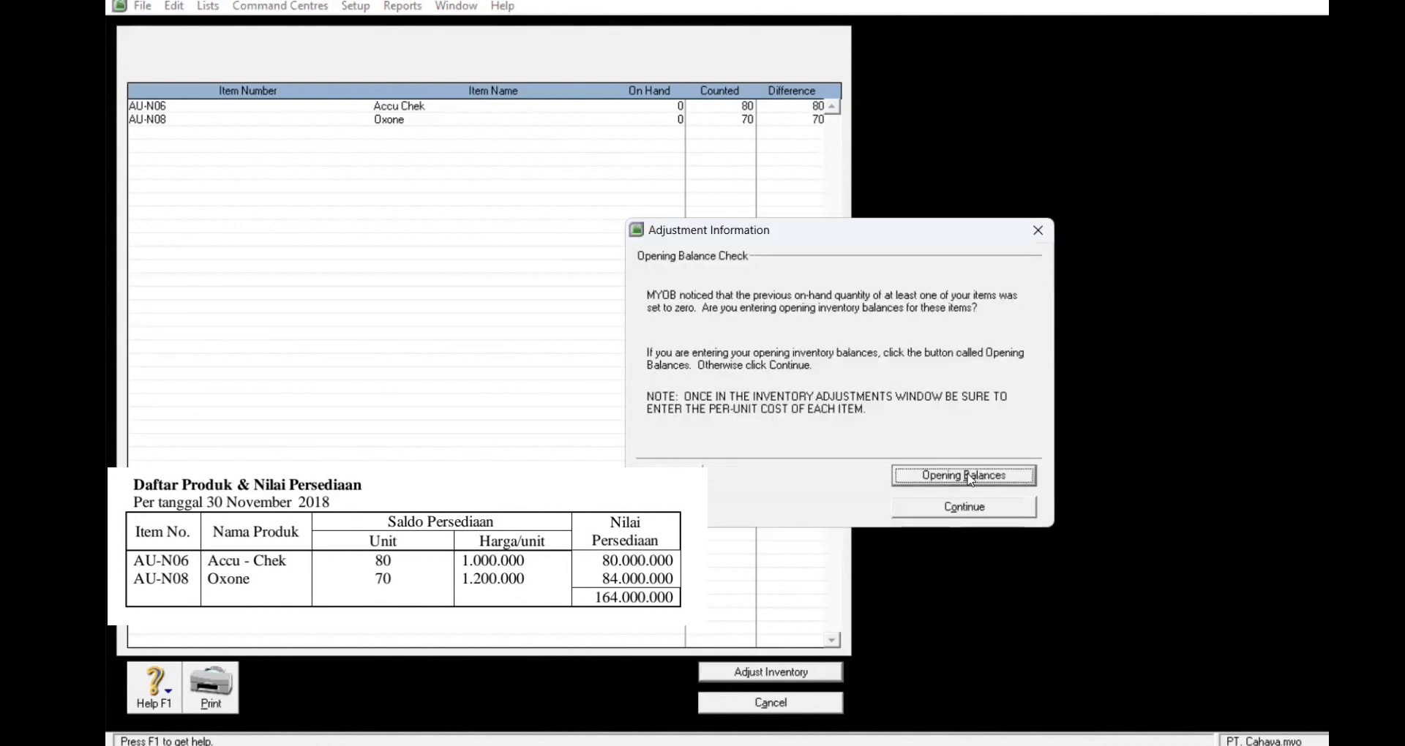
pyautogui.click(964, 477)
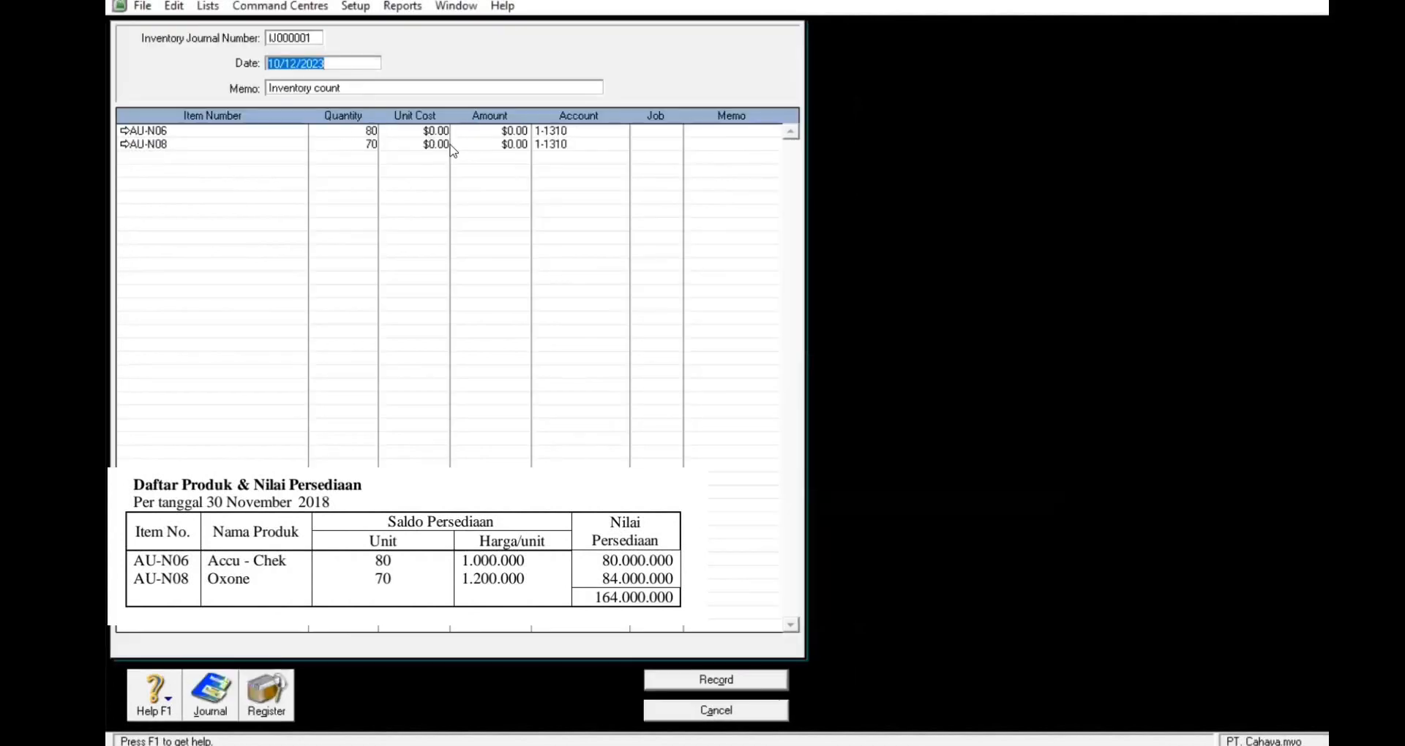
# Step: Date the inventory adjustment 12/1/2018
pyautogui.click(422, 131)
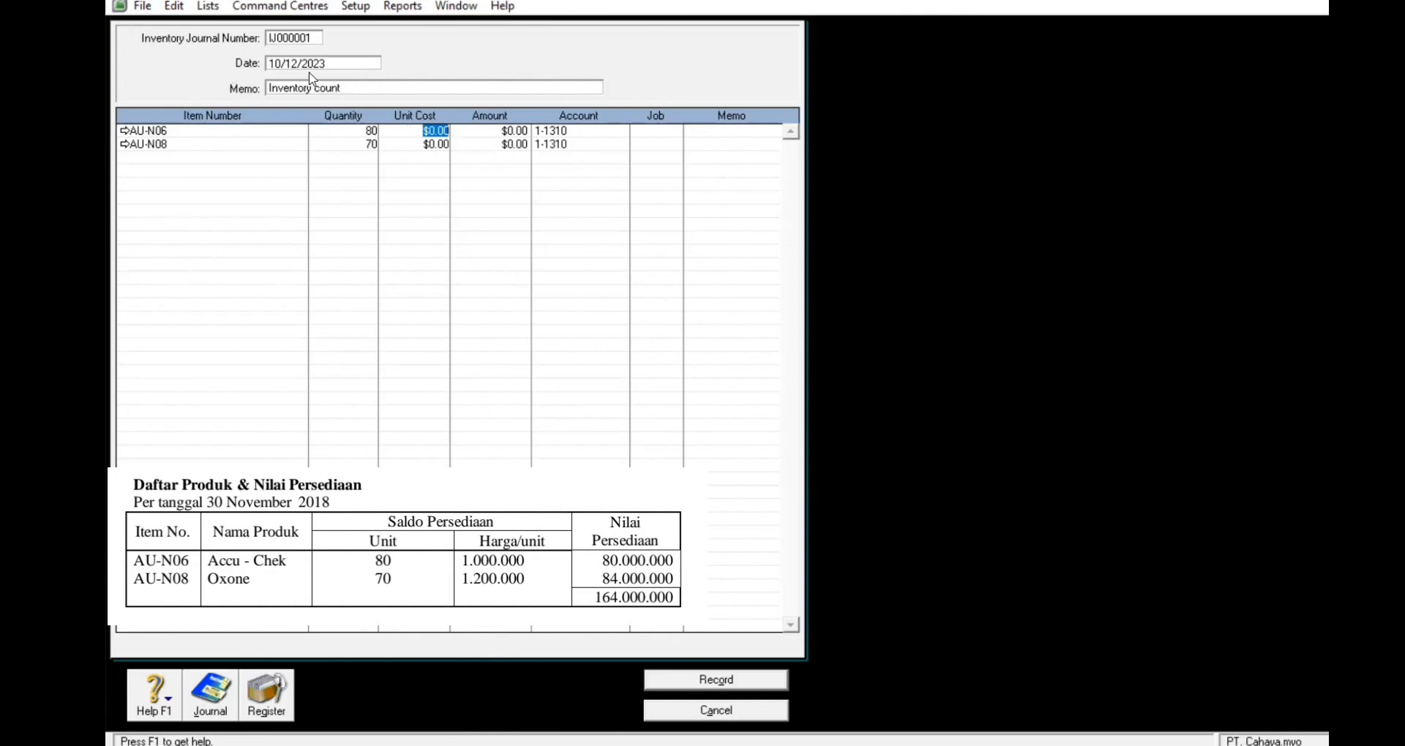
pyautogui.click(333, 65)
pyautogui.write('12')
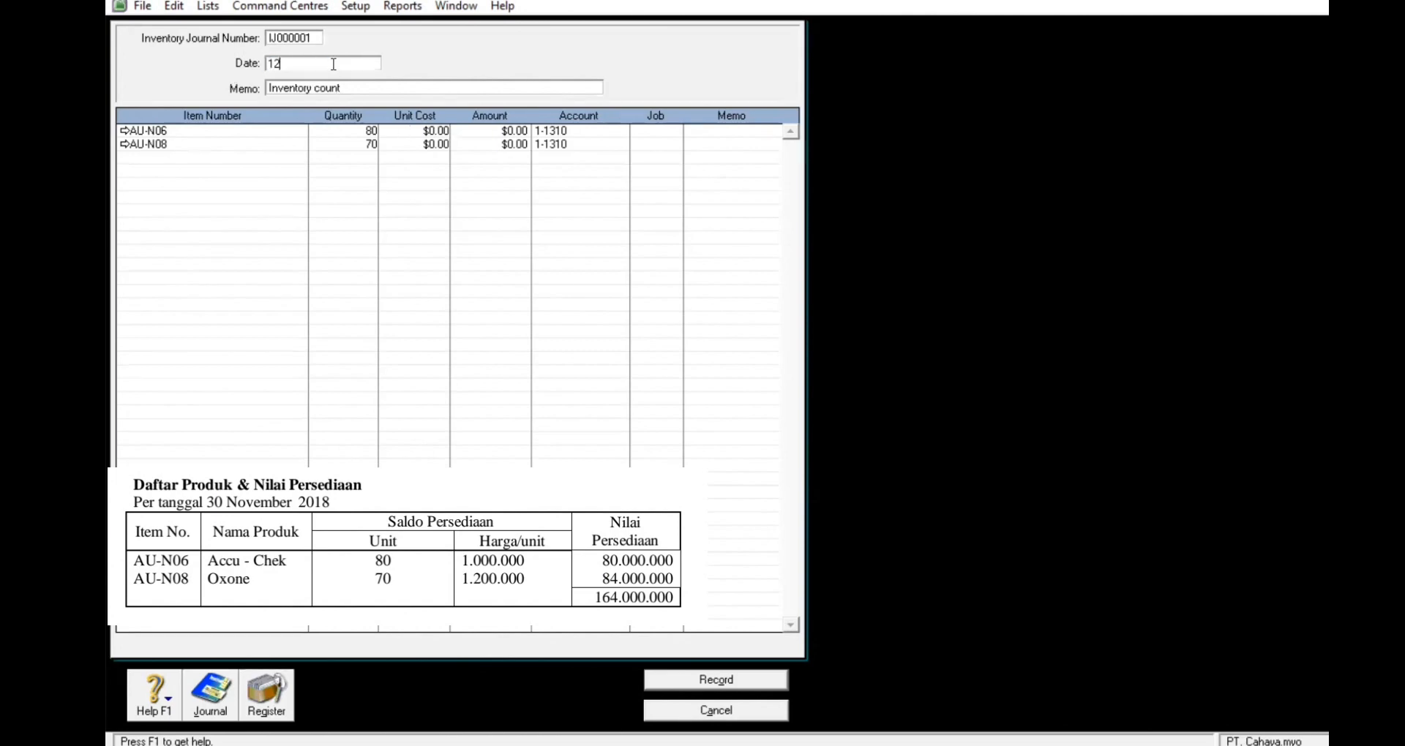
pyautogui.write('/01/2018')
pyautogui.press('Tab')
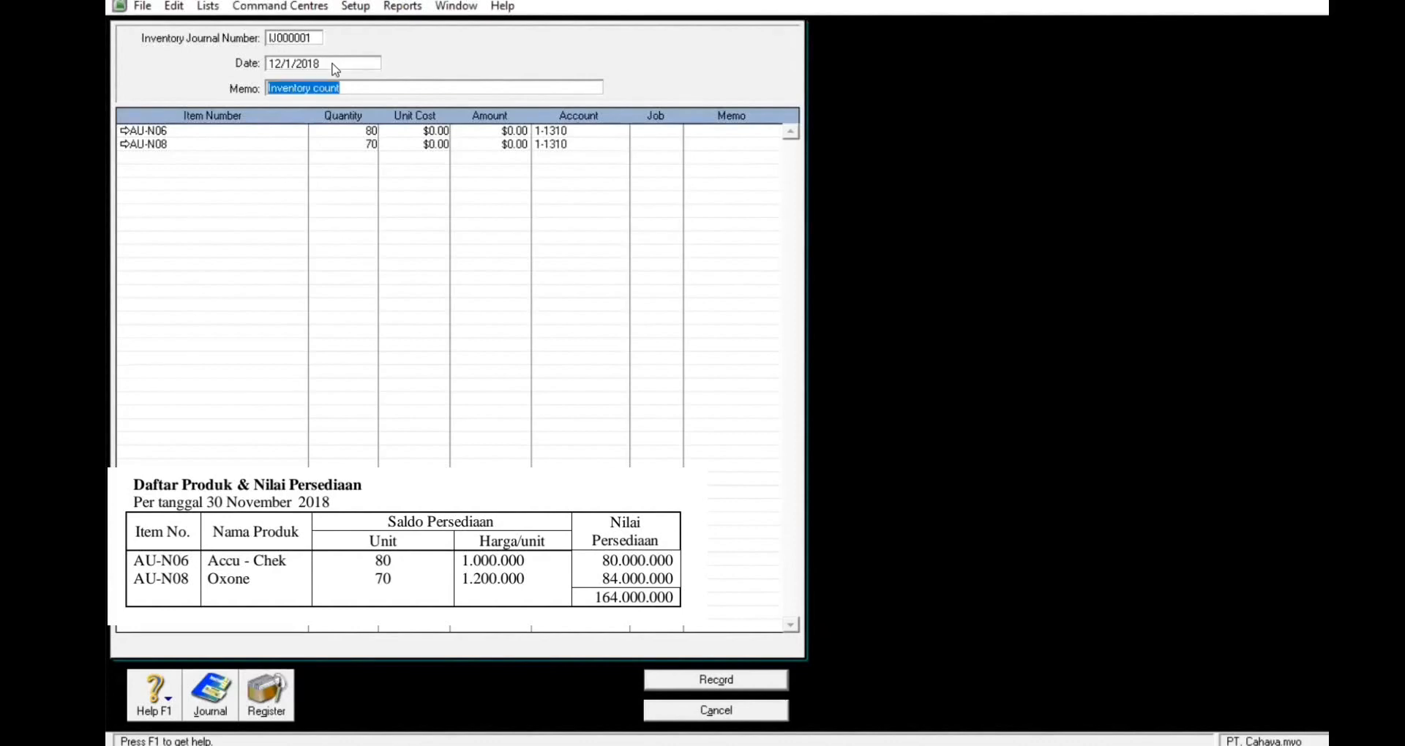
# Step: Enter unit costs of 1,000,000 for AU-N06 and 1,200,000 for AU-N08, then record the adjustment
pyautogui.click(416, 130)
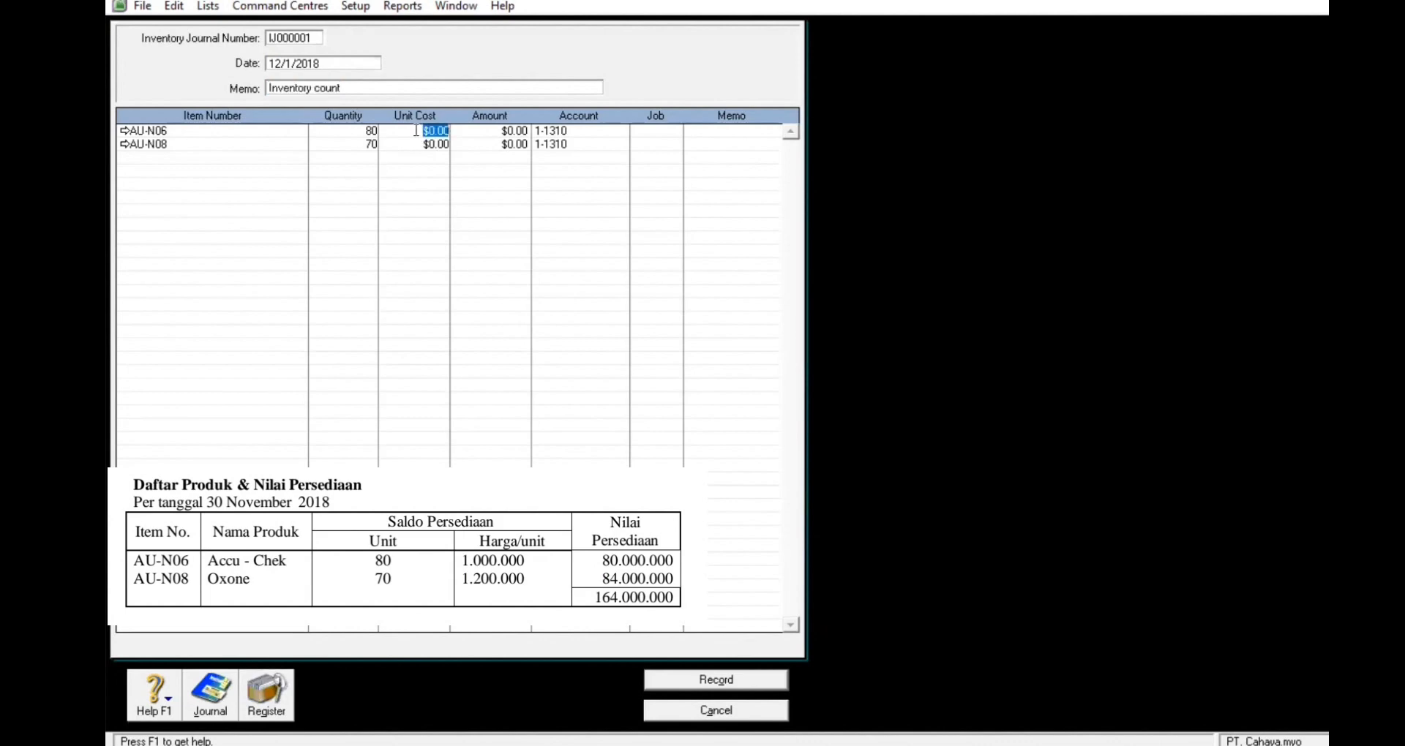
pyautogui.write('1000000')
pyautogui.press('Return')
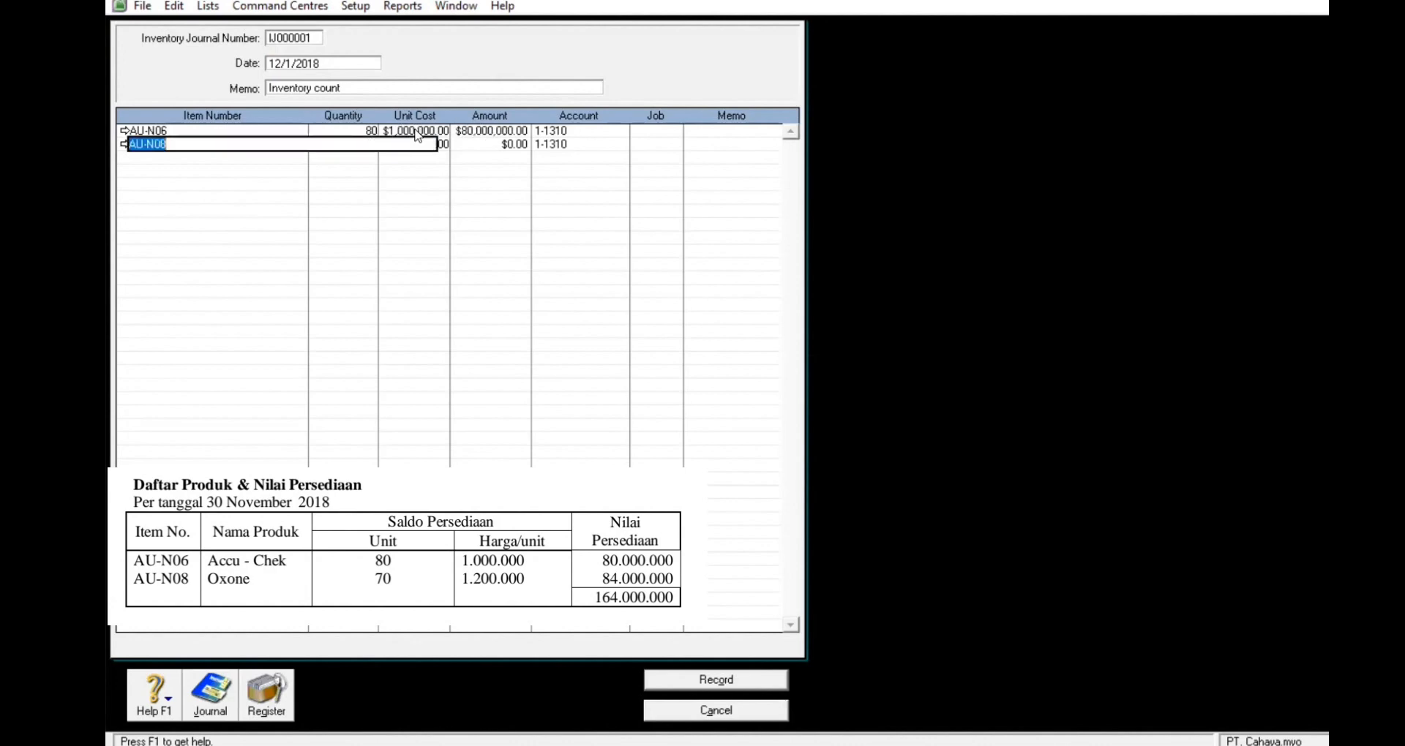
pyautogui.click(471, 132)
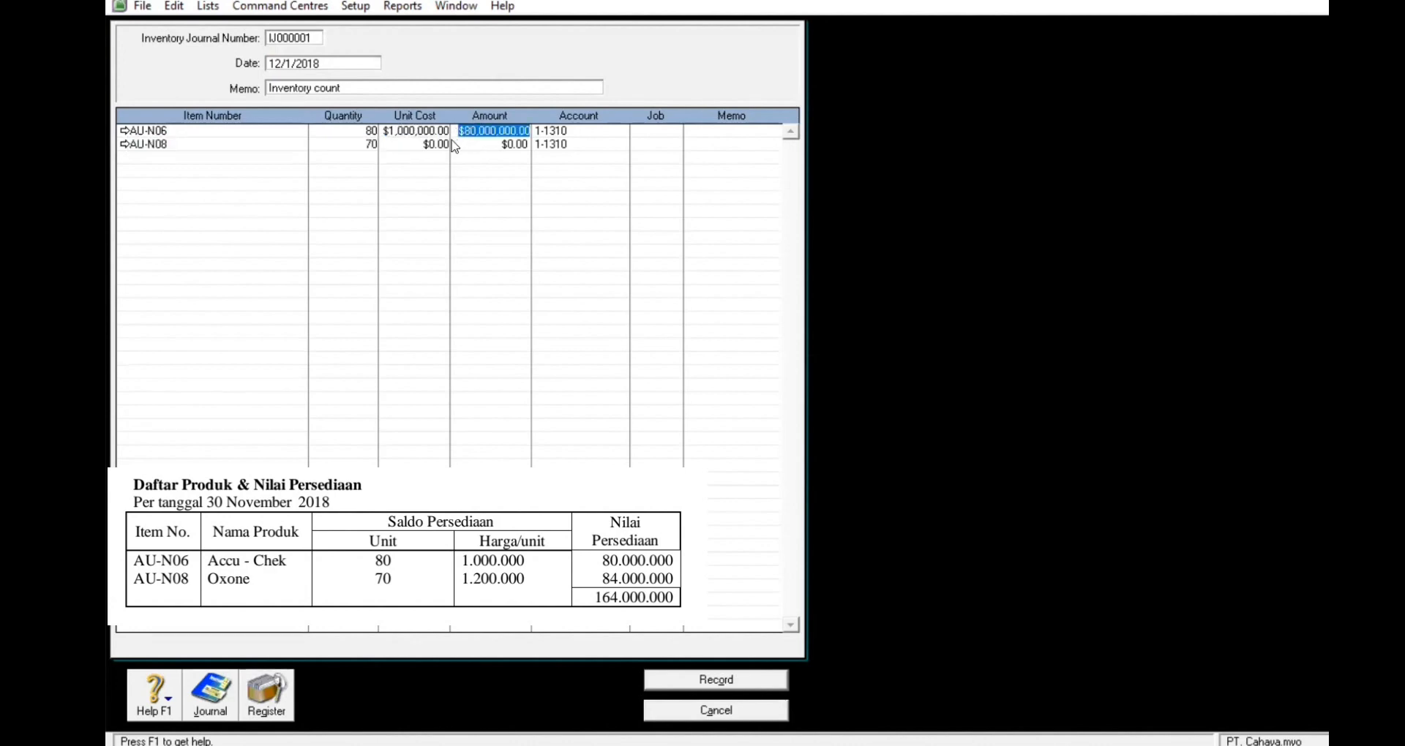
pyautogui.click(421, 146)
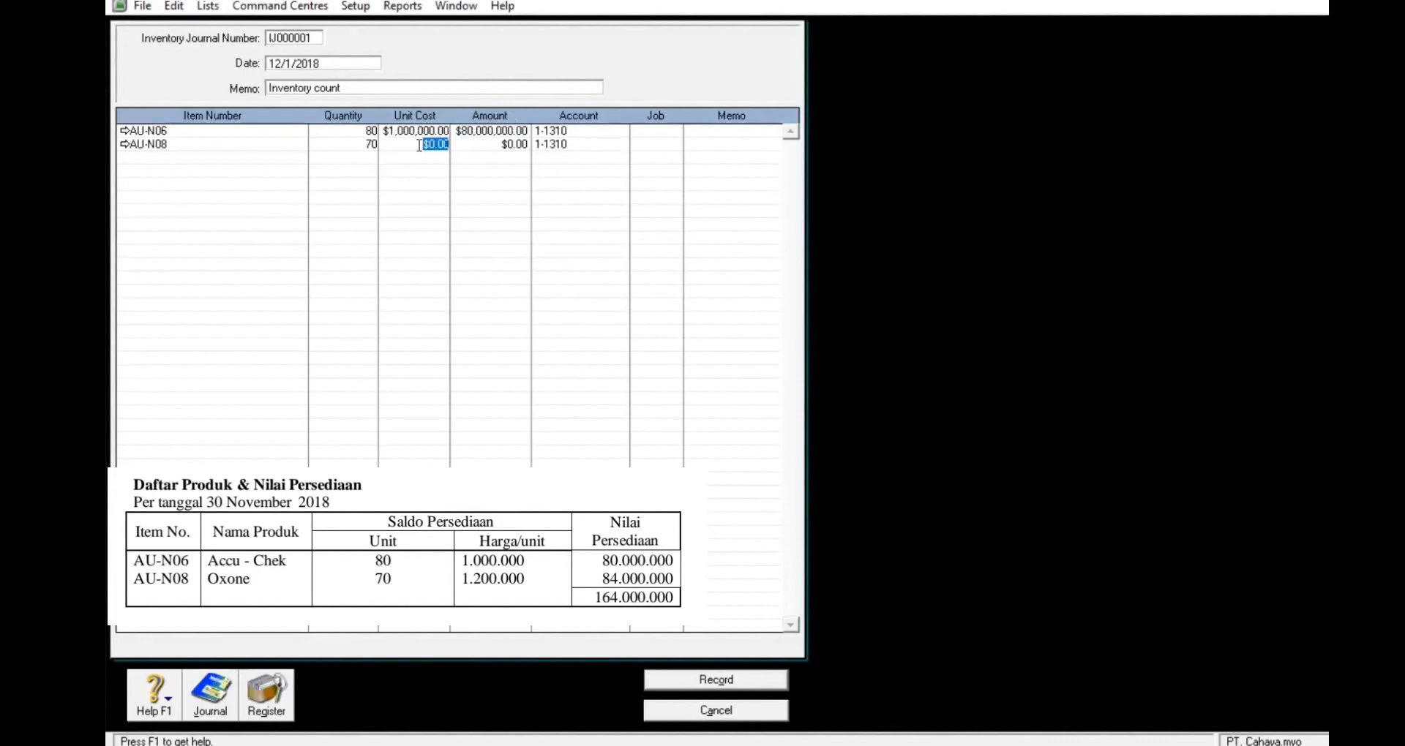
pyautogui.write('1200000')
pyautogui.click(443, 148)
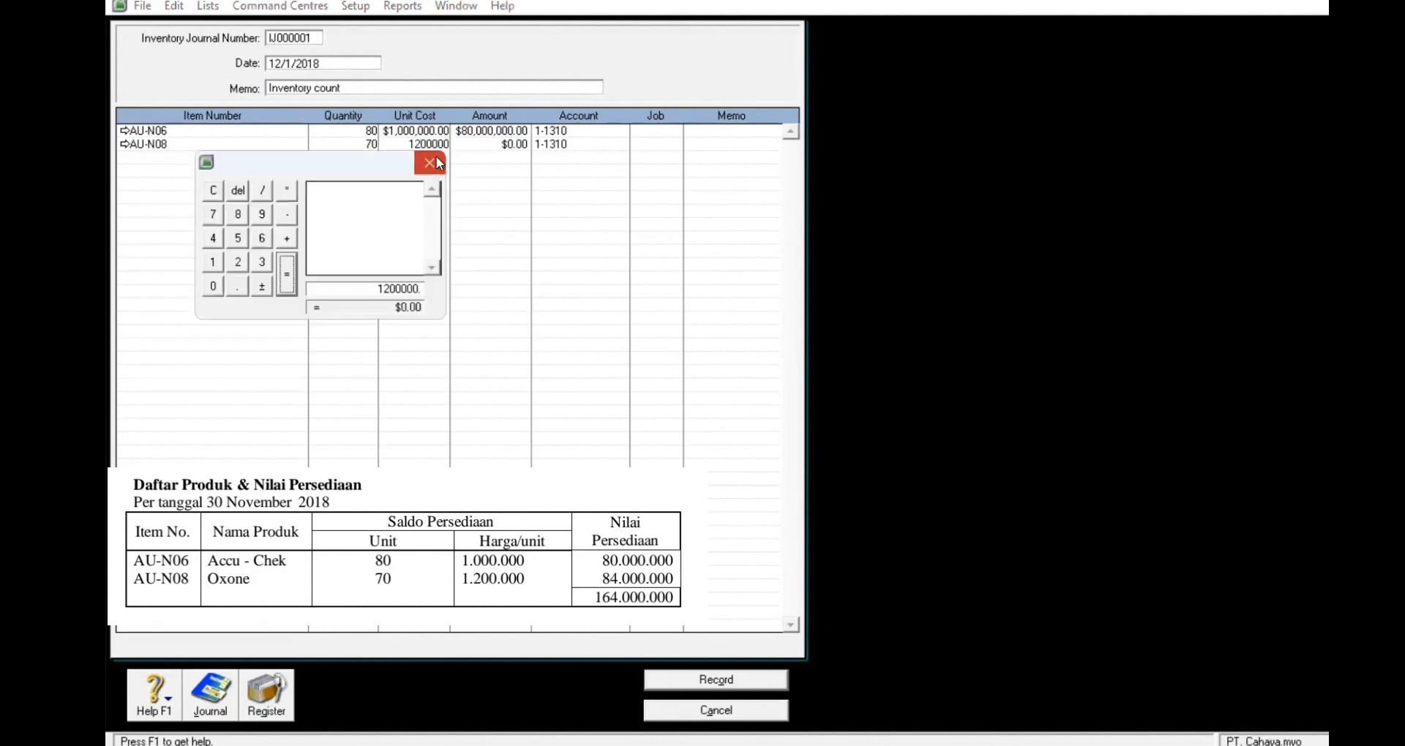
pyautogui.click(438, 162)
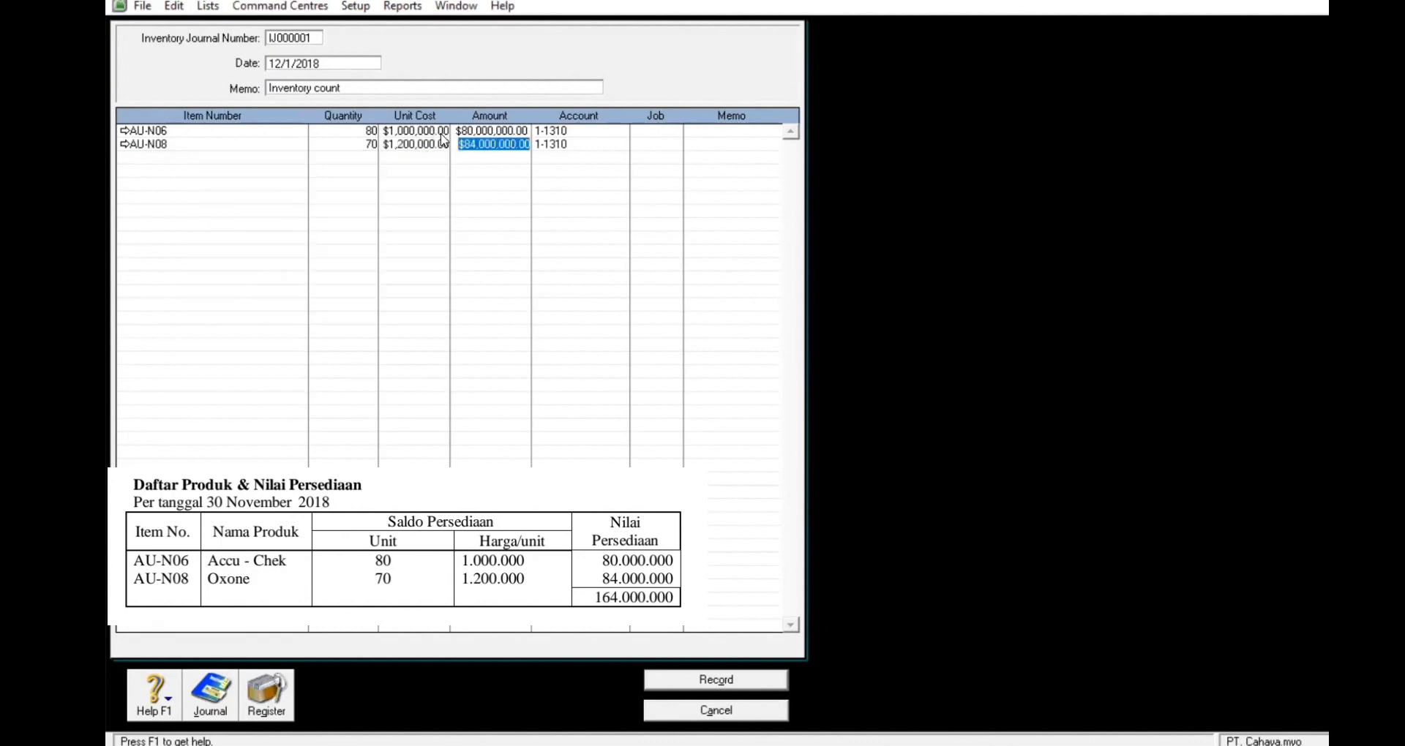
pyautogui.click(571, 144)
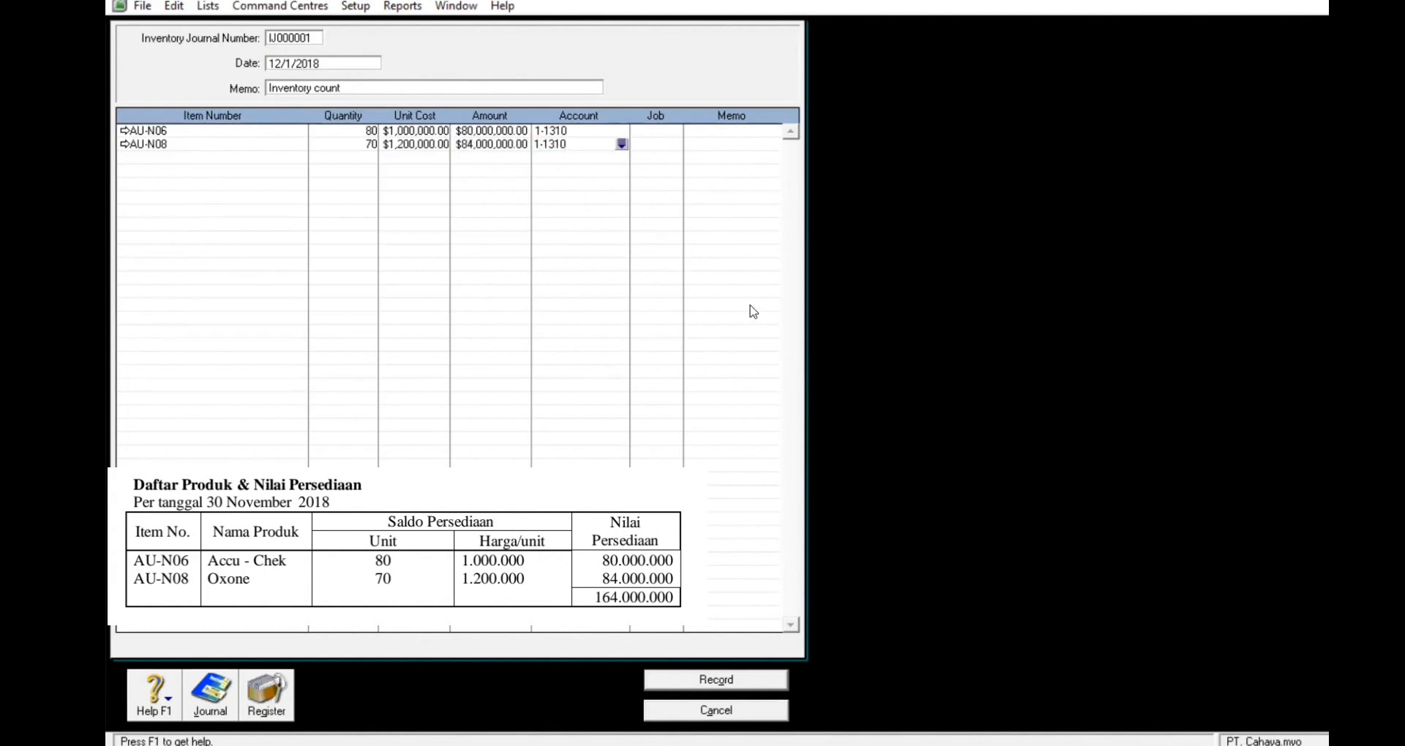
pyautogui.click(729, 680)
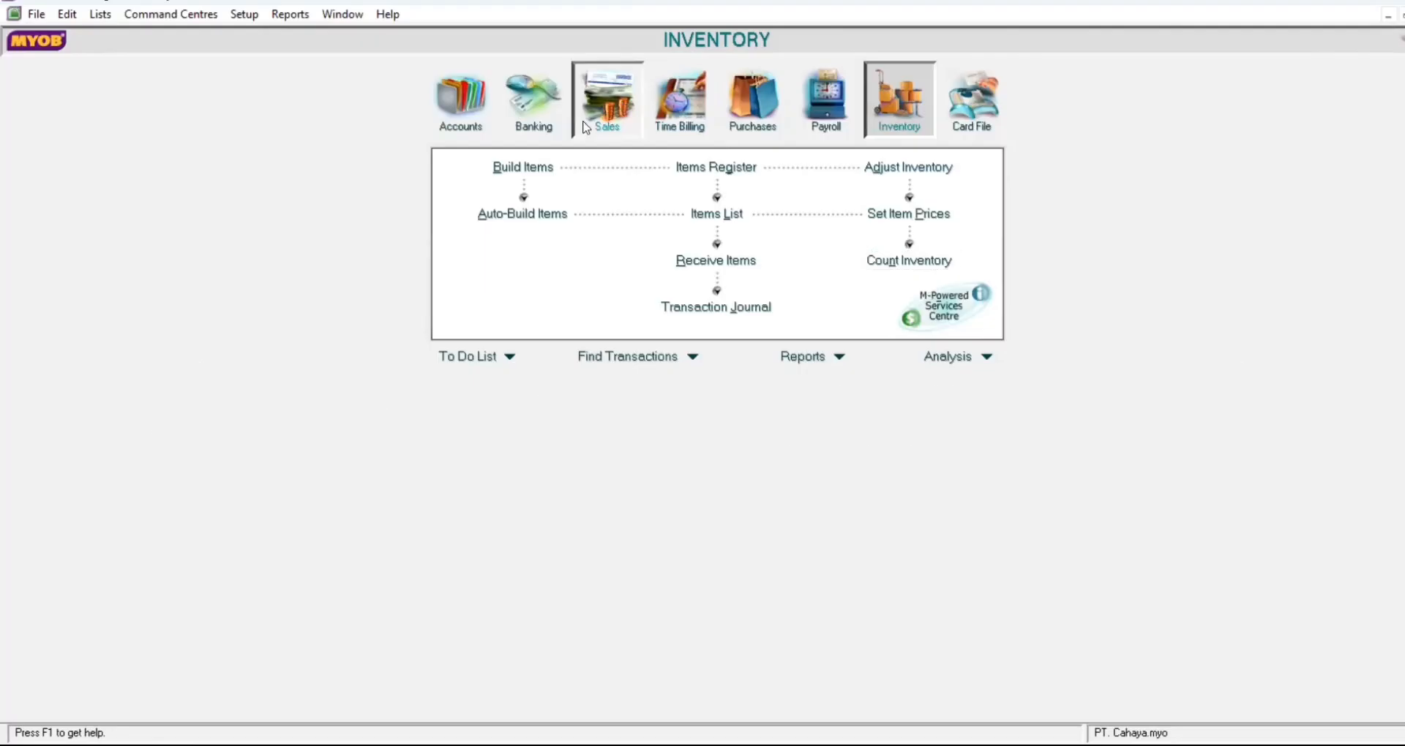
# Step: Start a blank sales invoice from the Sales command centre
pyautogui.click(606, 111)
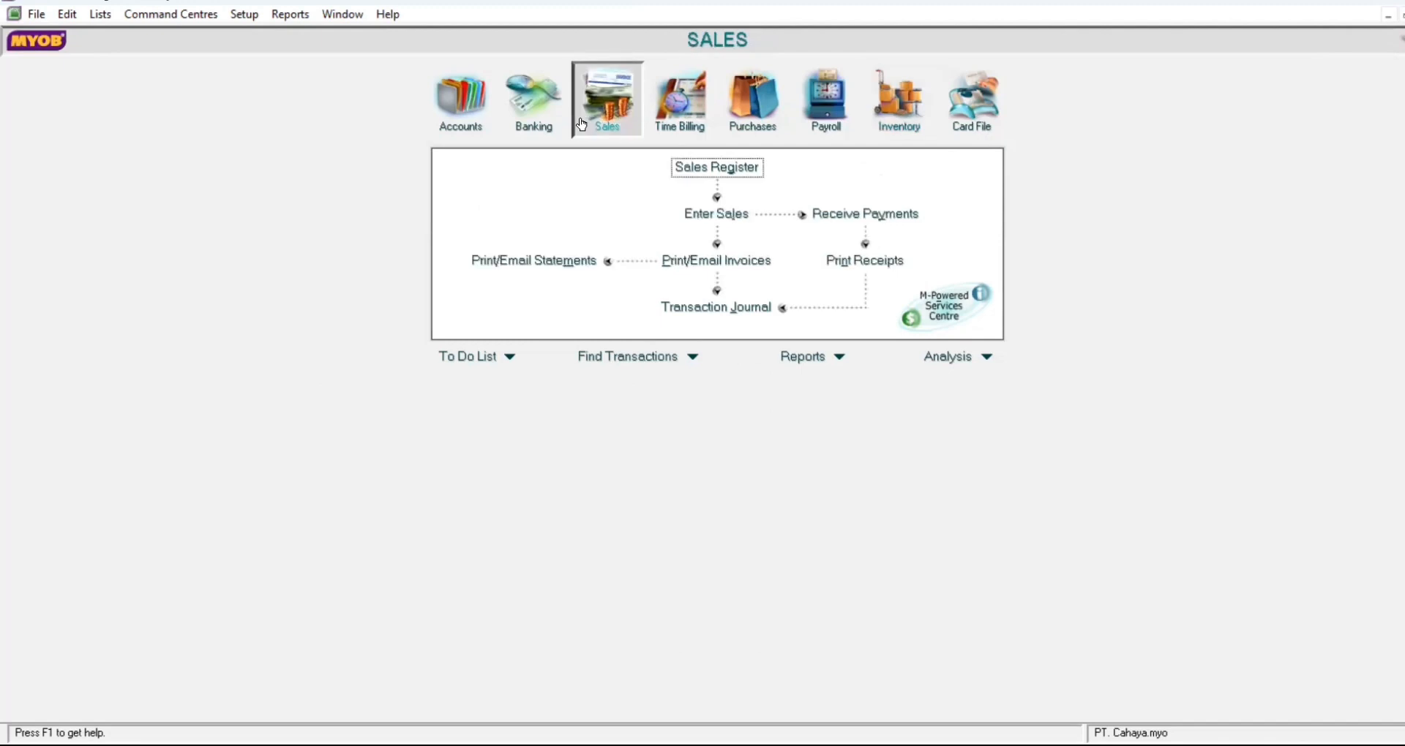
pyautogui.click(170, 15)
pyautogui.click(299, 95)
pyautogui.click(732, 214)
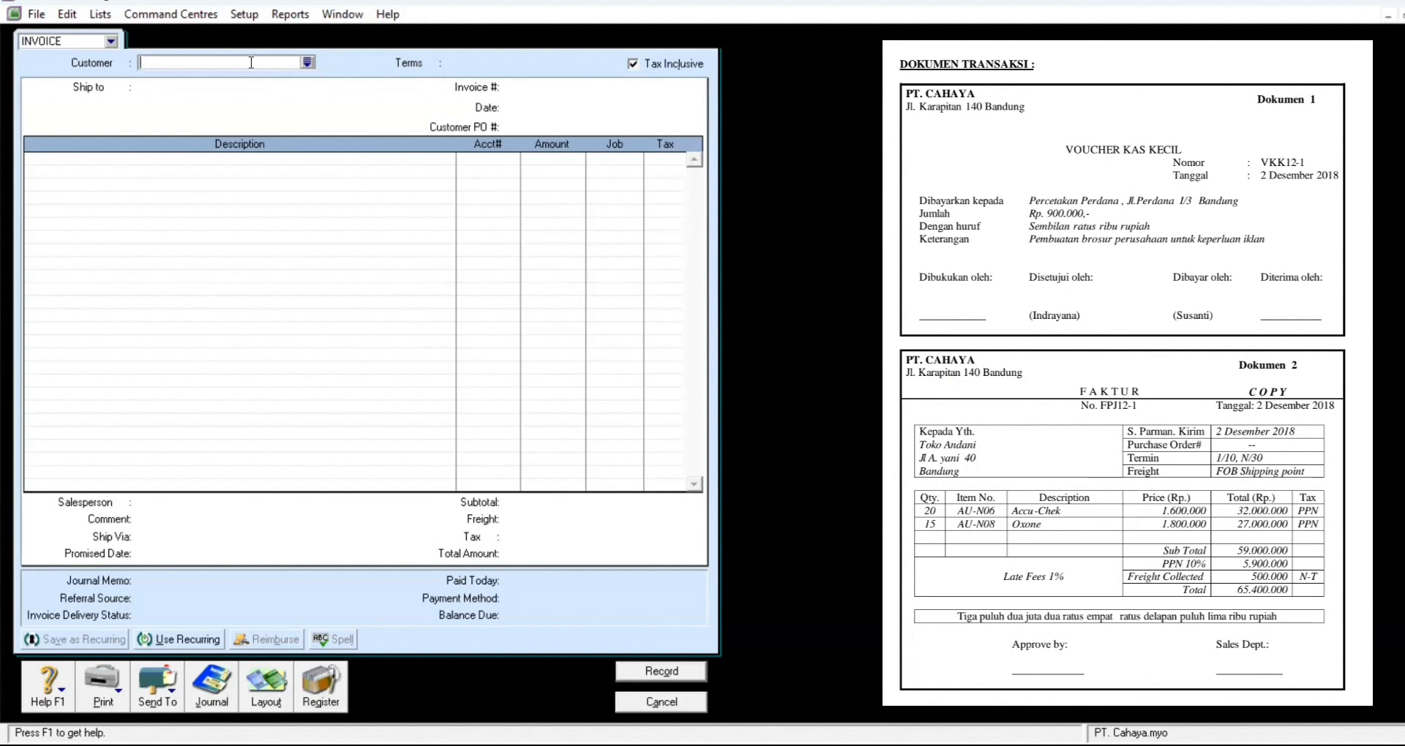
# Step: Set up invoice FPJ12-1 for Toko Andani, dated 12/2/2018, with Tax Inclusive turned off
pyautogui.click(307, 63)
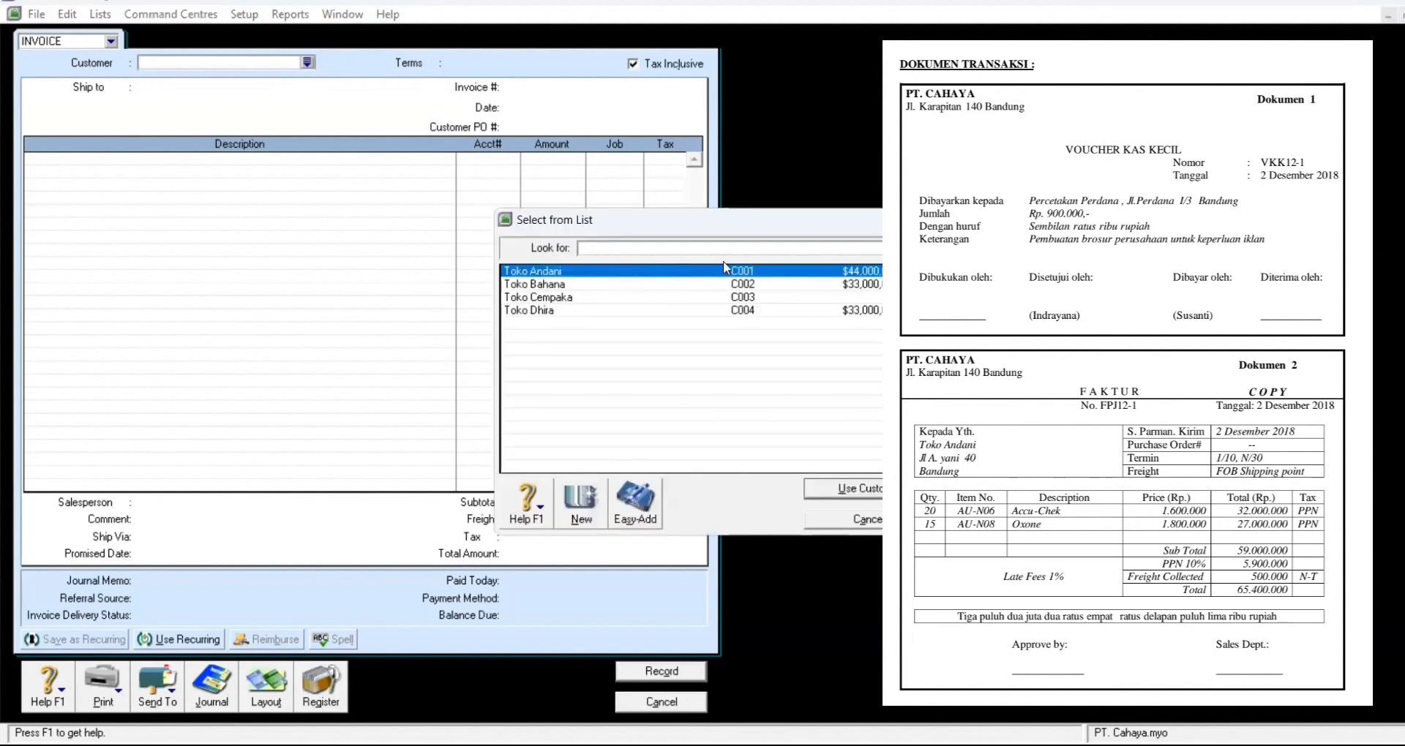
pyautogui.click(878, 488)
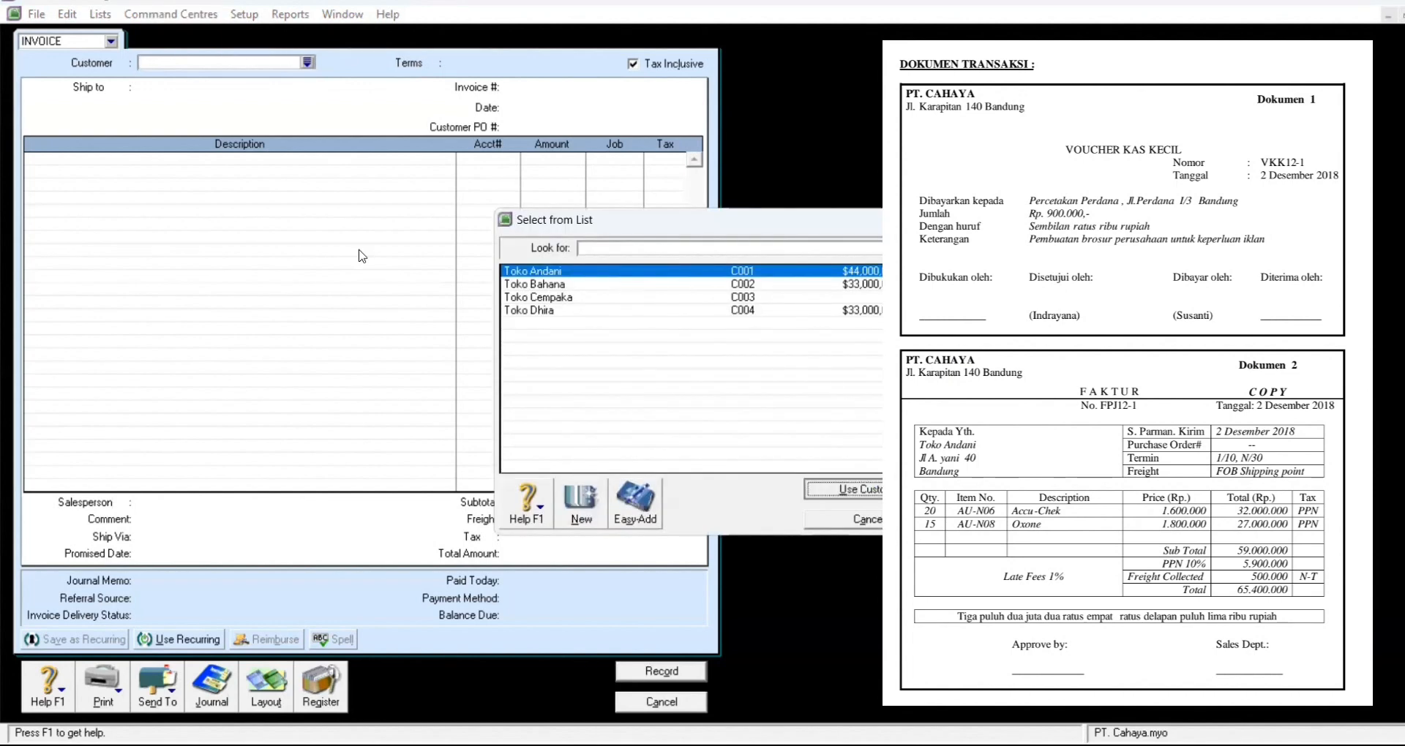
pyautogui.click(634, 65)
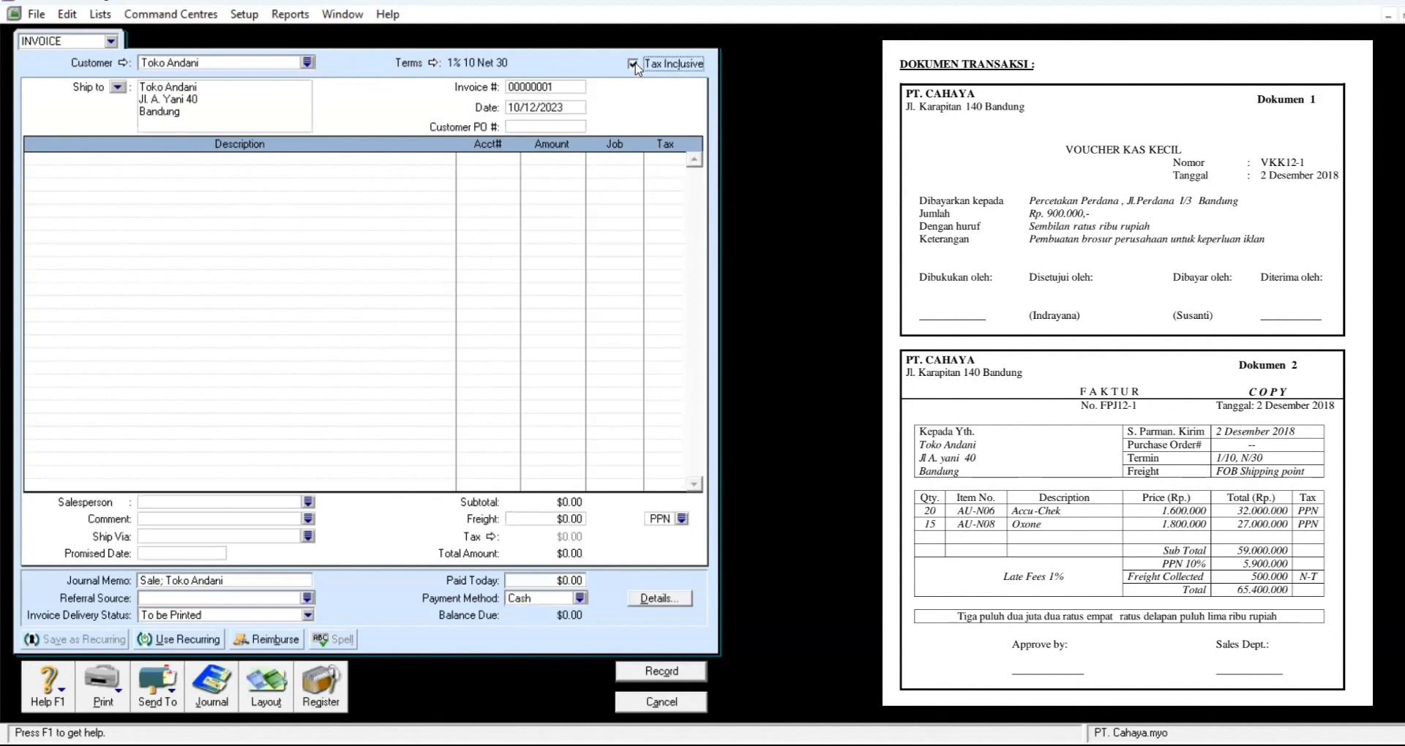
pyautogui.click(564, 88)
pyautogui.write('F')
pyautogui.write('FPJ')
pyautogui.write('12-1')
pyautogui.click(570, 108)
pyautogui.write('1')
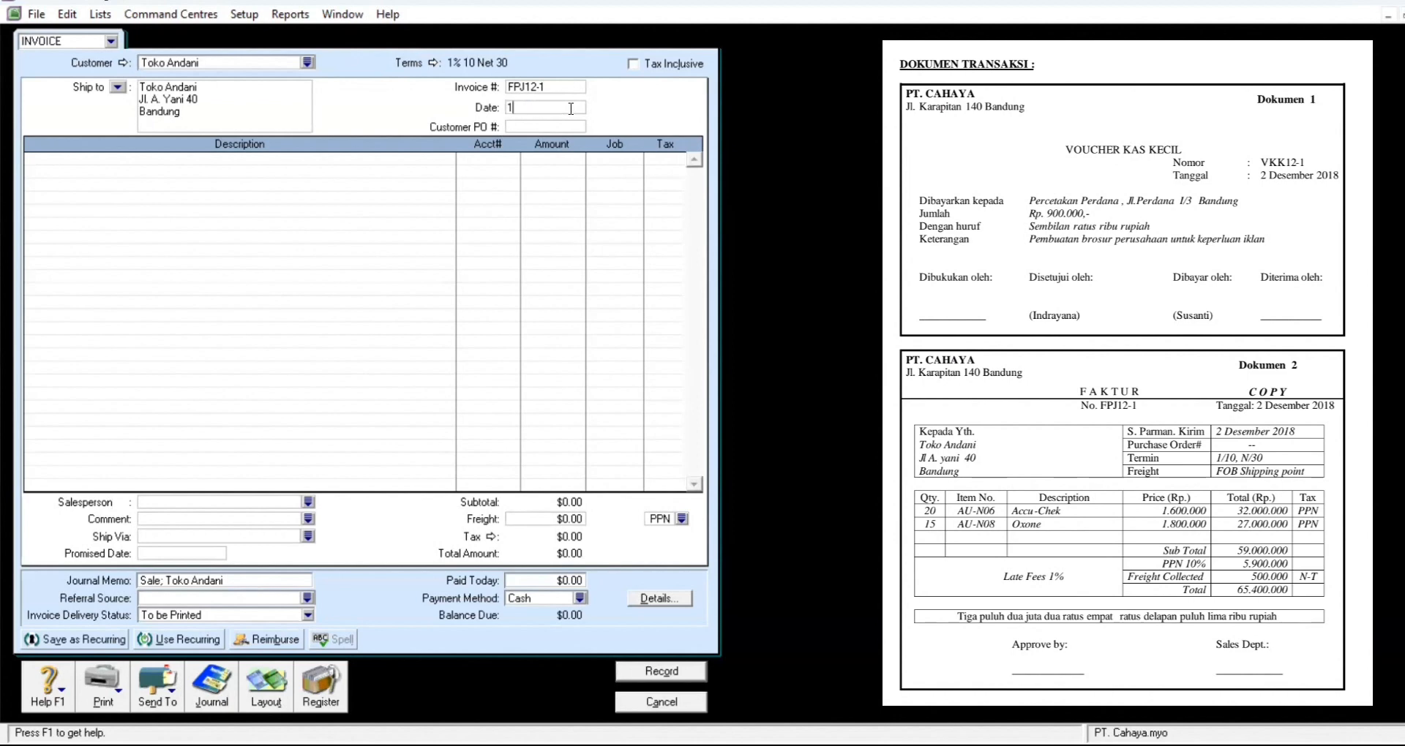
pyautogui.write('2/')
pyautogui.write('2/')
pyautogui.write('02')
pyautogui.write('/')
pyautogui.write('2018')
pyautogui.press('Tab')
# Step: Switch the invoice to the Item layout and enter 20 as the first shipped quantity
pyautogui.click(282, 701)
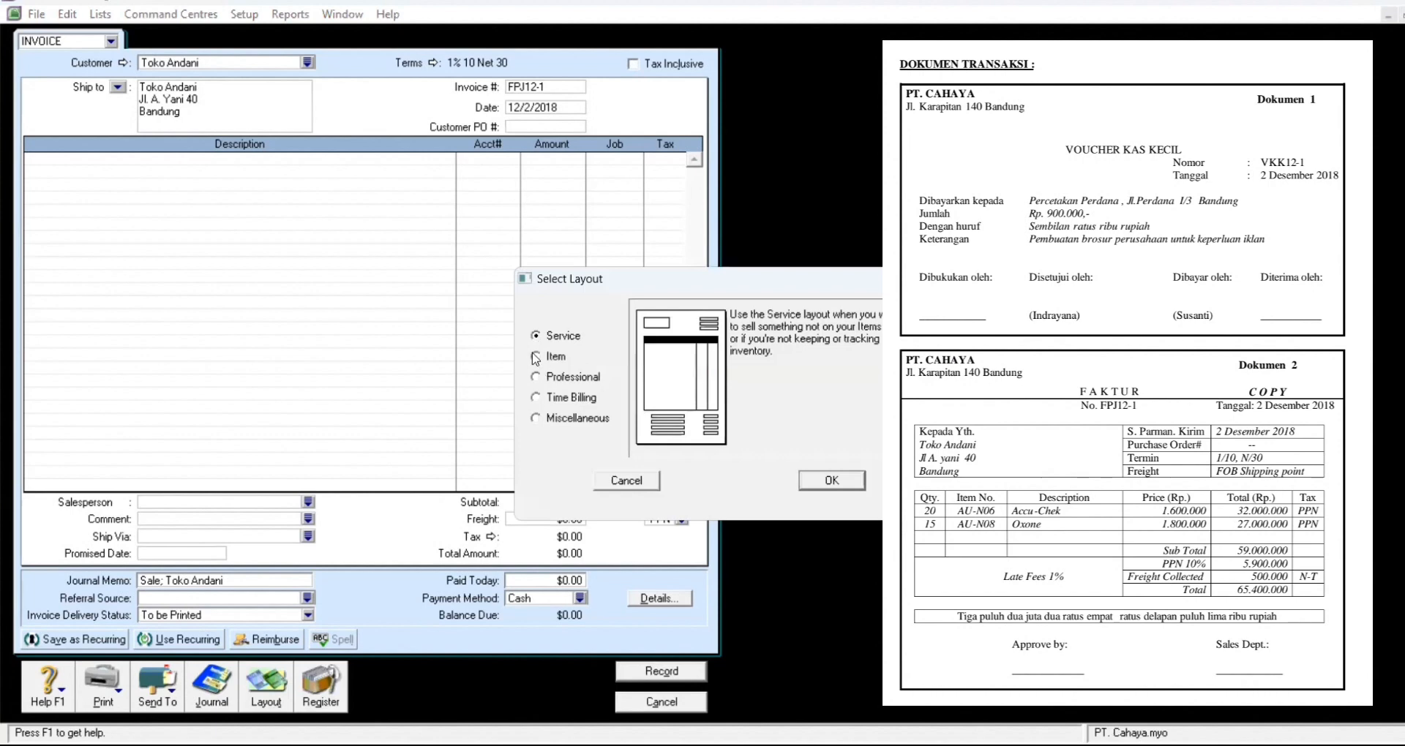
pyautogui.click(535, 356)
pyautogui.click(828, 486)
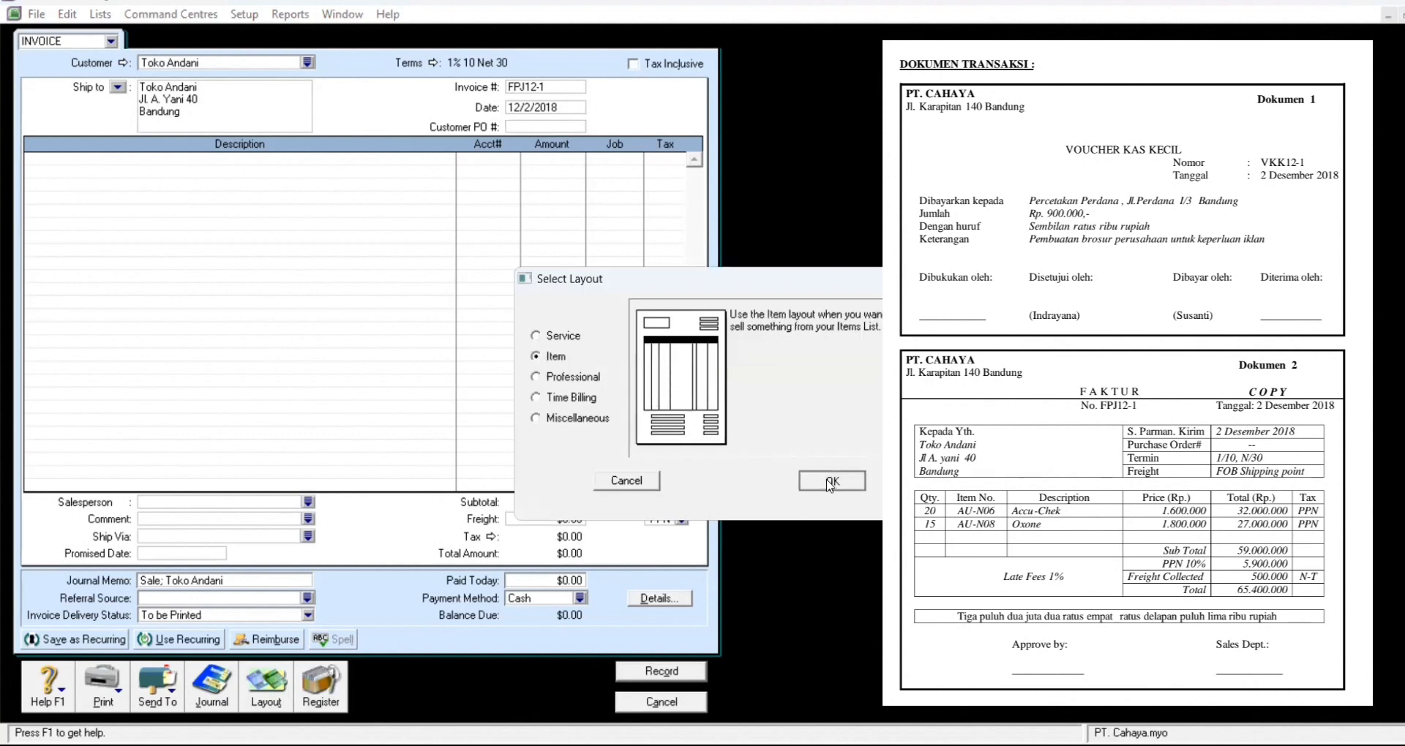
pyautogui.click(59, 164)
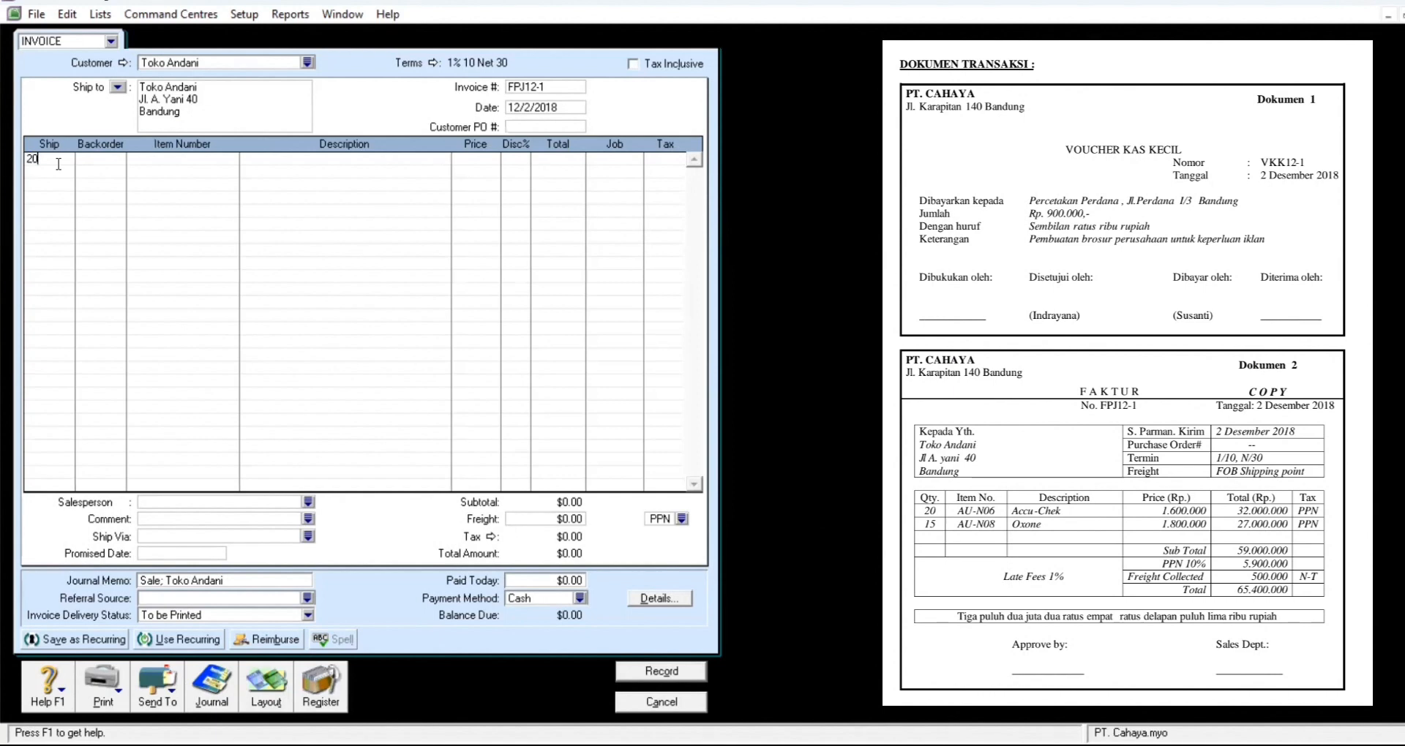
# Step: Add 20 units of AU-N06 Accu Chek at 1,600,000 as the first invoice line
pyautogui.press('Tab')
pyautogui.press('Tab')
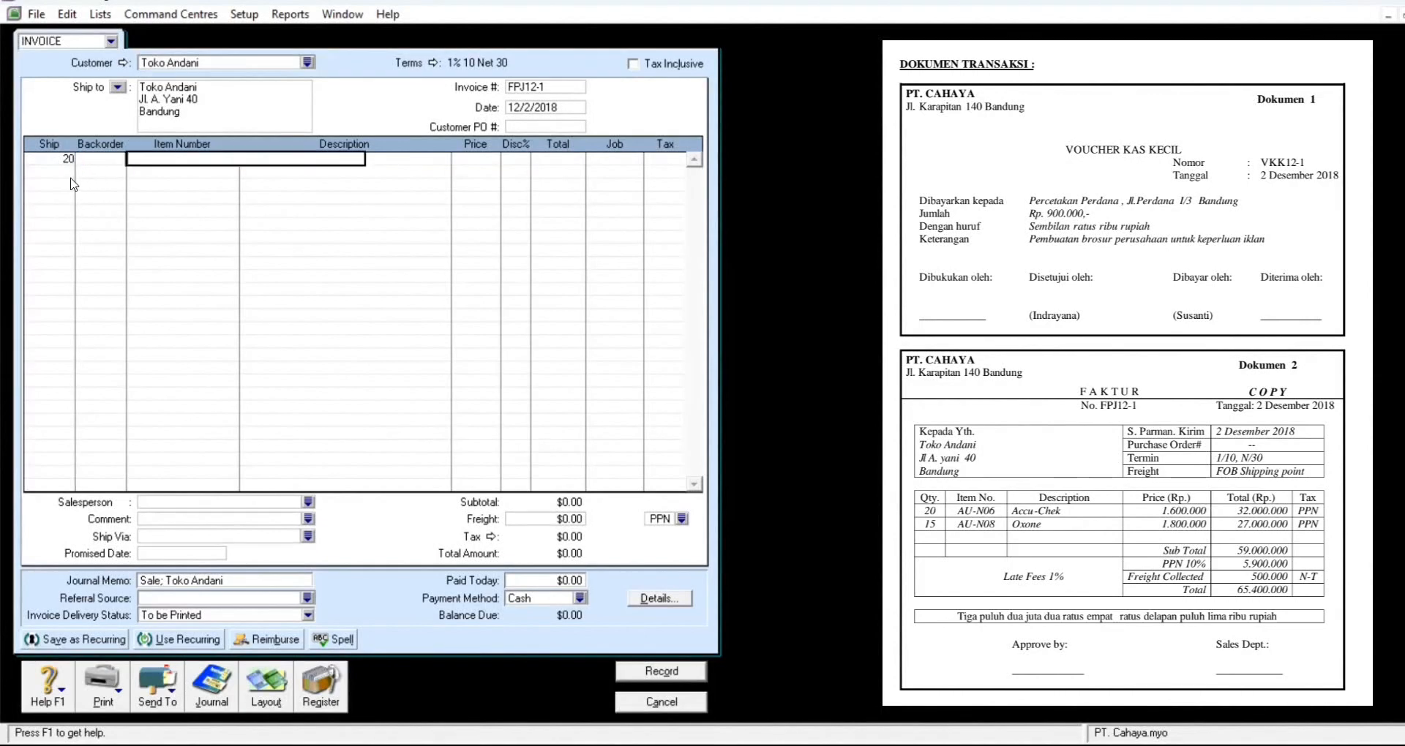
pyautogui.press('Tab')
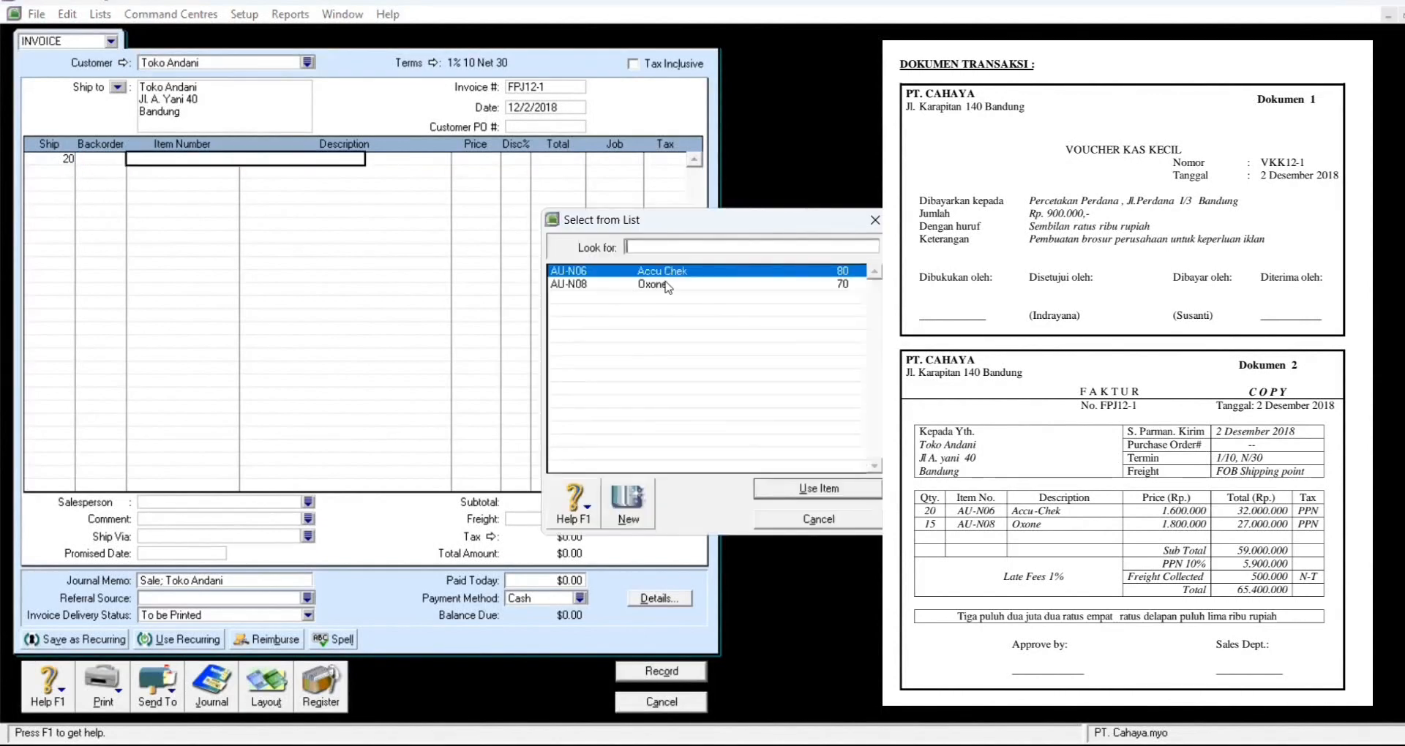
pyautogui.click(814, 492)
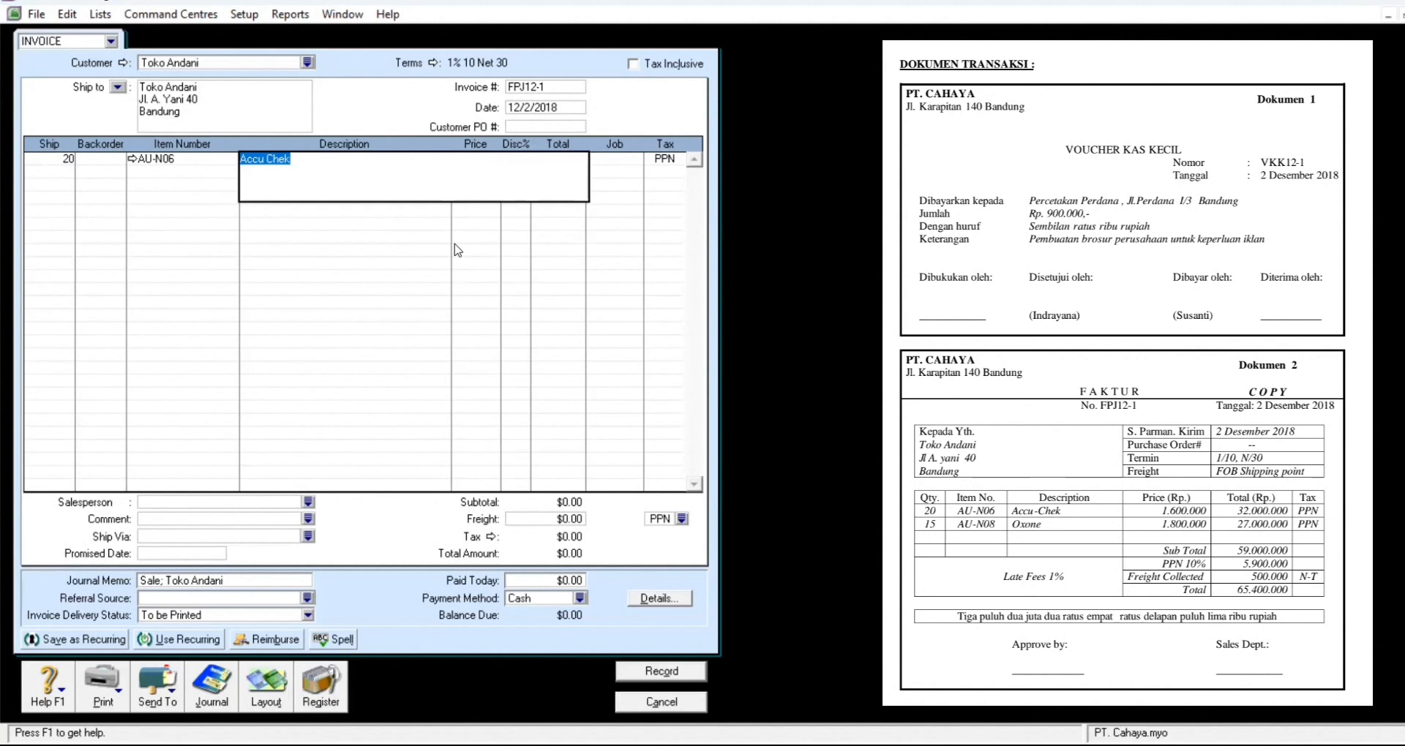
pyautogui.press('Tab')
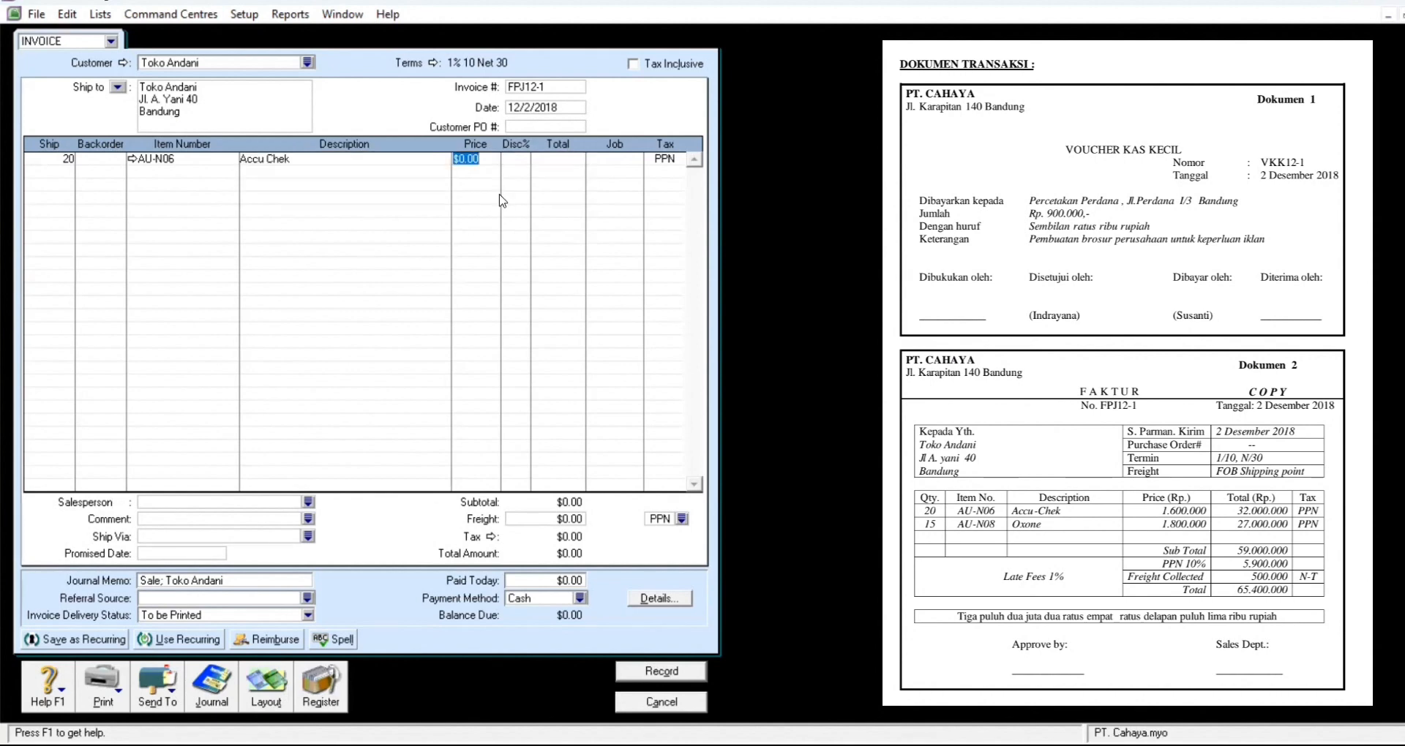
pyautogui.write('1600000')
pyautogui.press('Return')
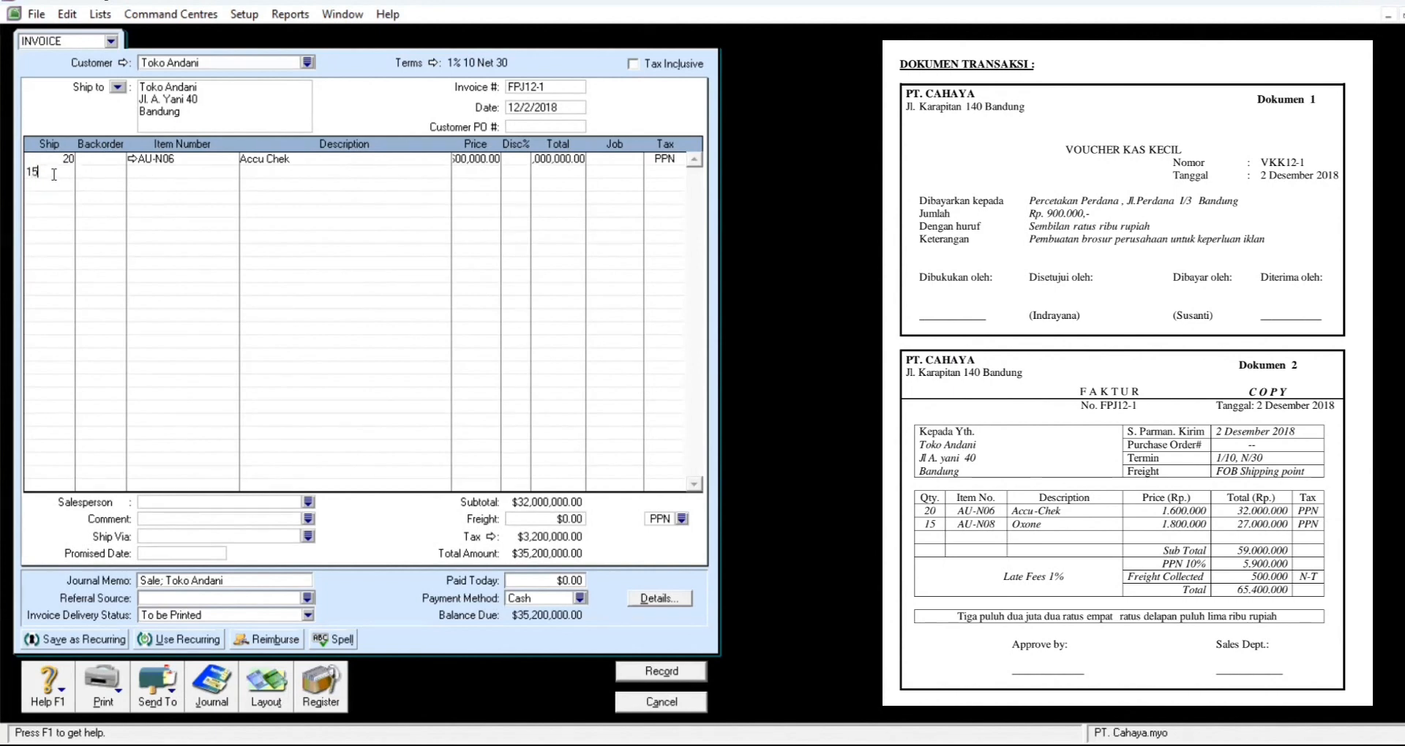
# Step: Add 15 units of AU-N08 Oxone at 1,800,000 as the second invoice line
pyautogui.press('Tab')
pyautogui.press('Tab')
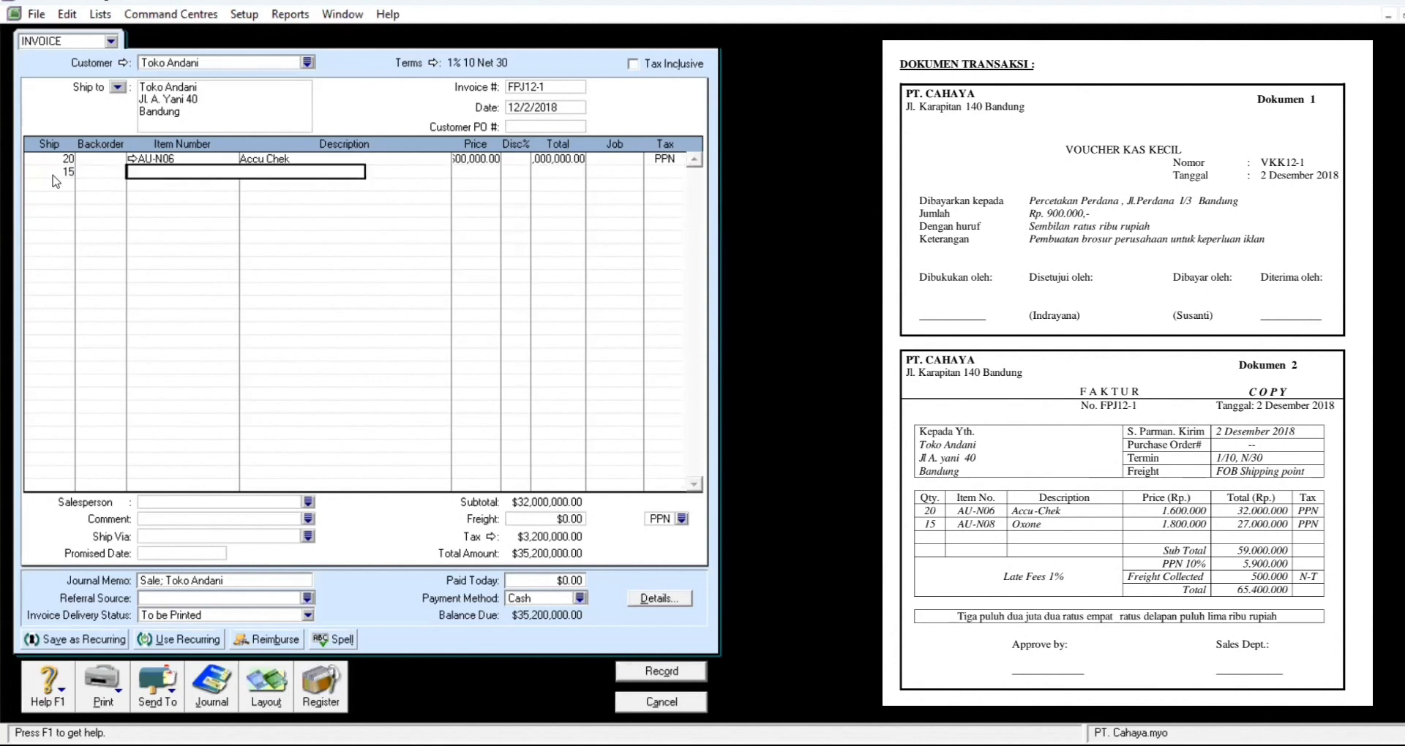
pyautogui.press('Tab')
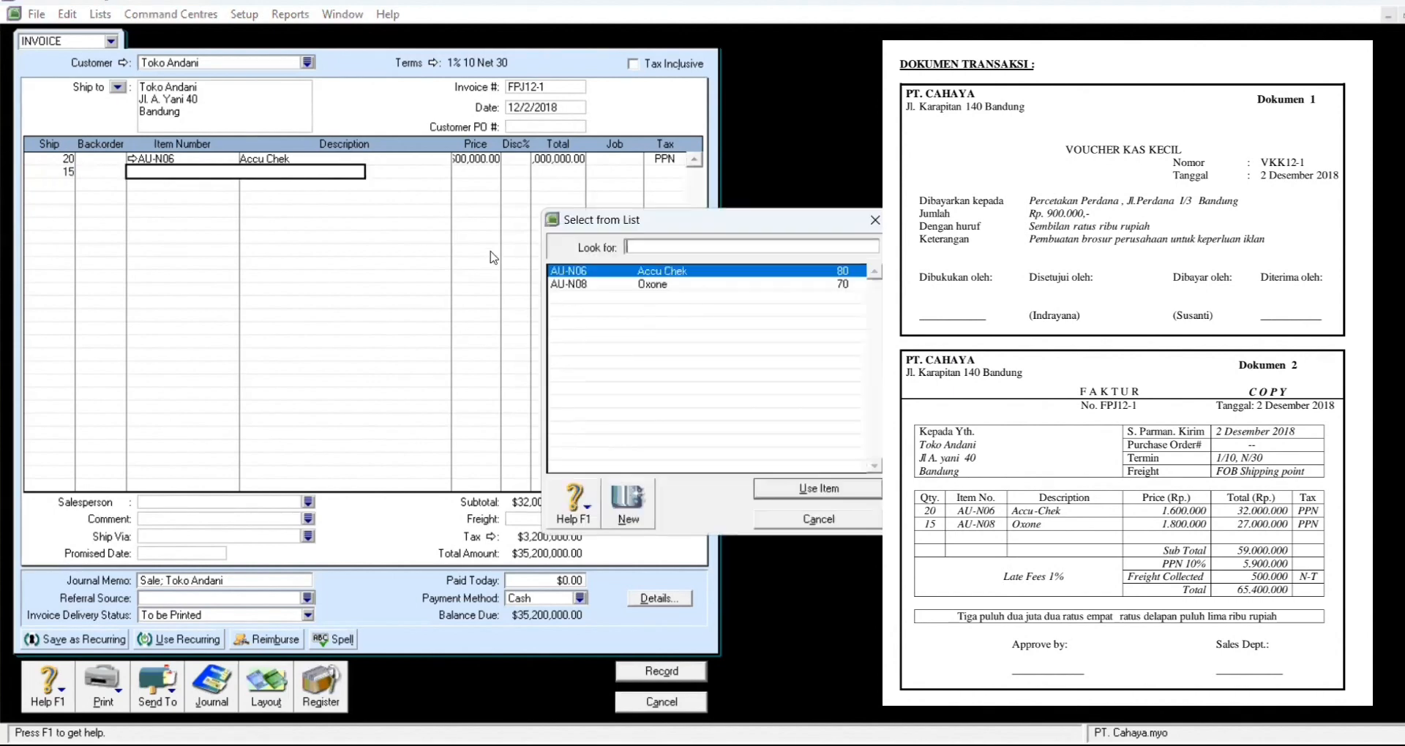
pyautogui.click(647, 285)
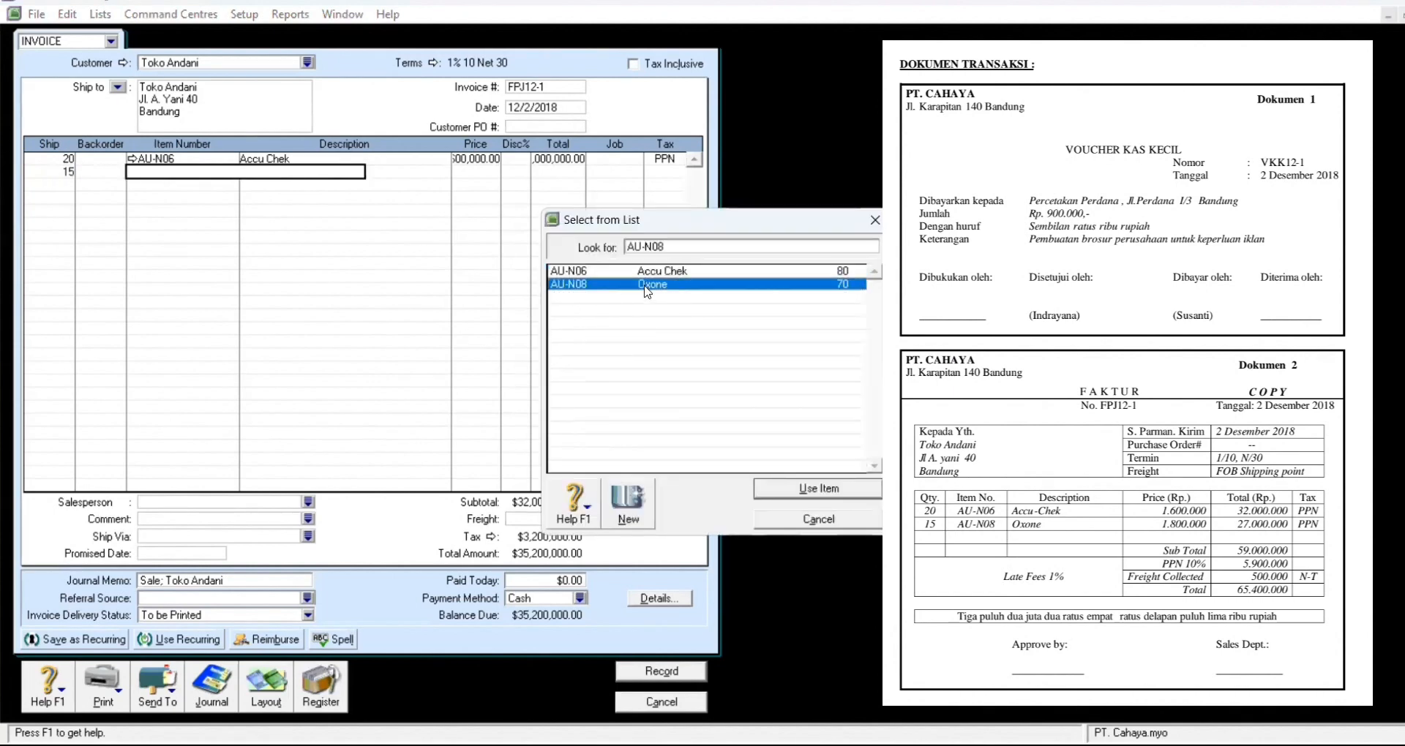
pyautogui.click(841, 490)
pyautogui.press('Tab')
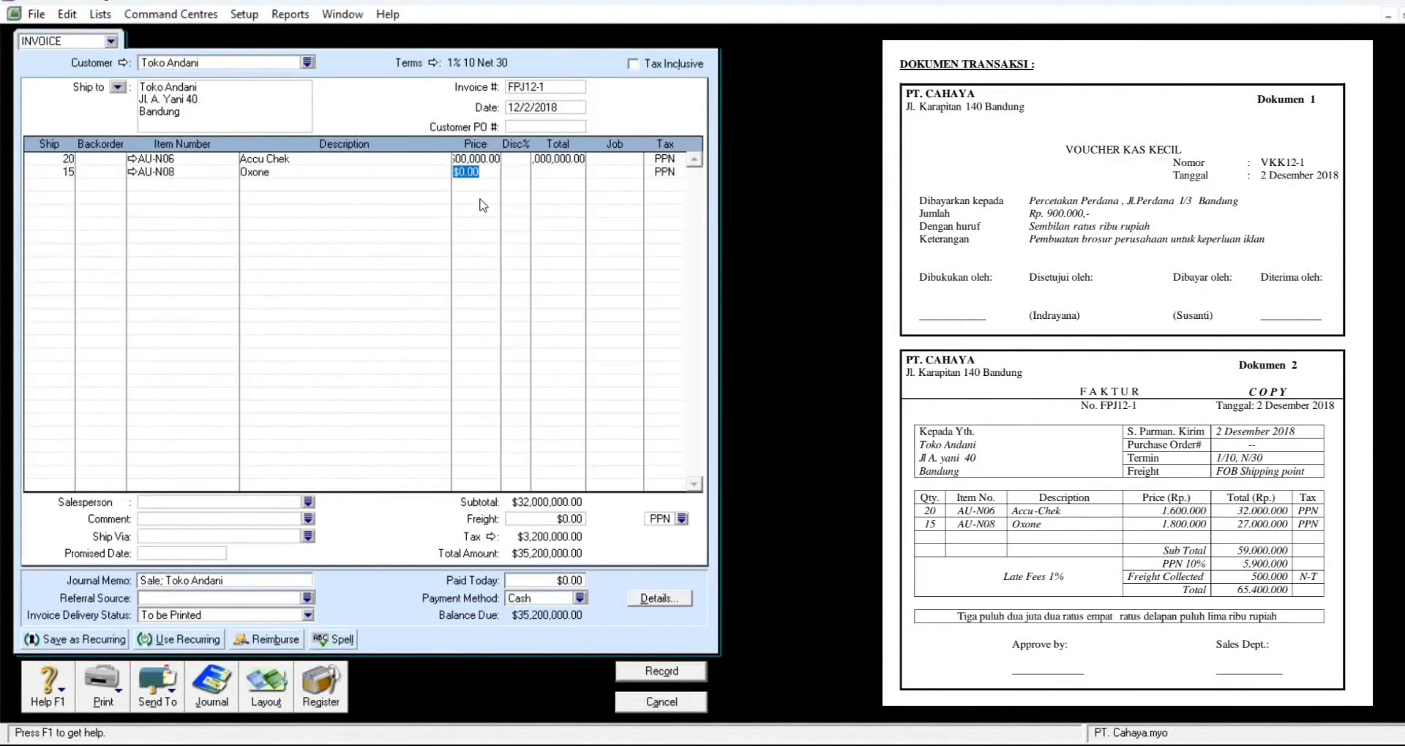
pyautogui.write('1800000')
pyautogui.press('Return')
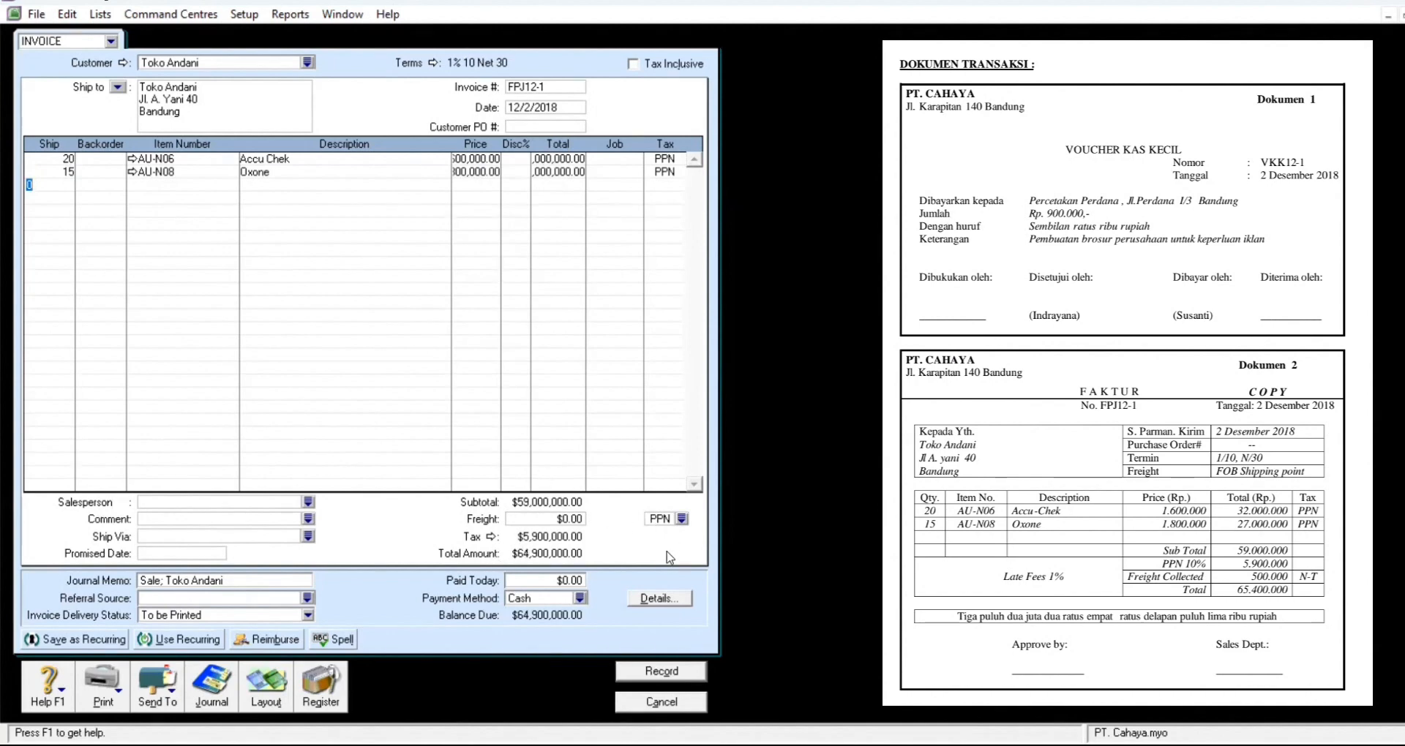
# Step: Add a 500,000 freight charge with tax code N-T
pyautogui.click(681, 520)
pyautogui.click(662, 272)
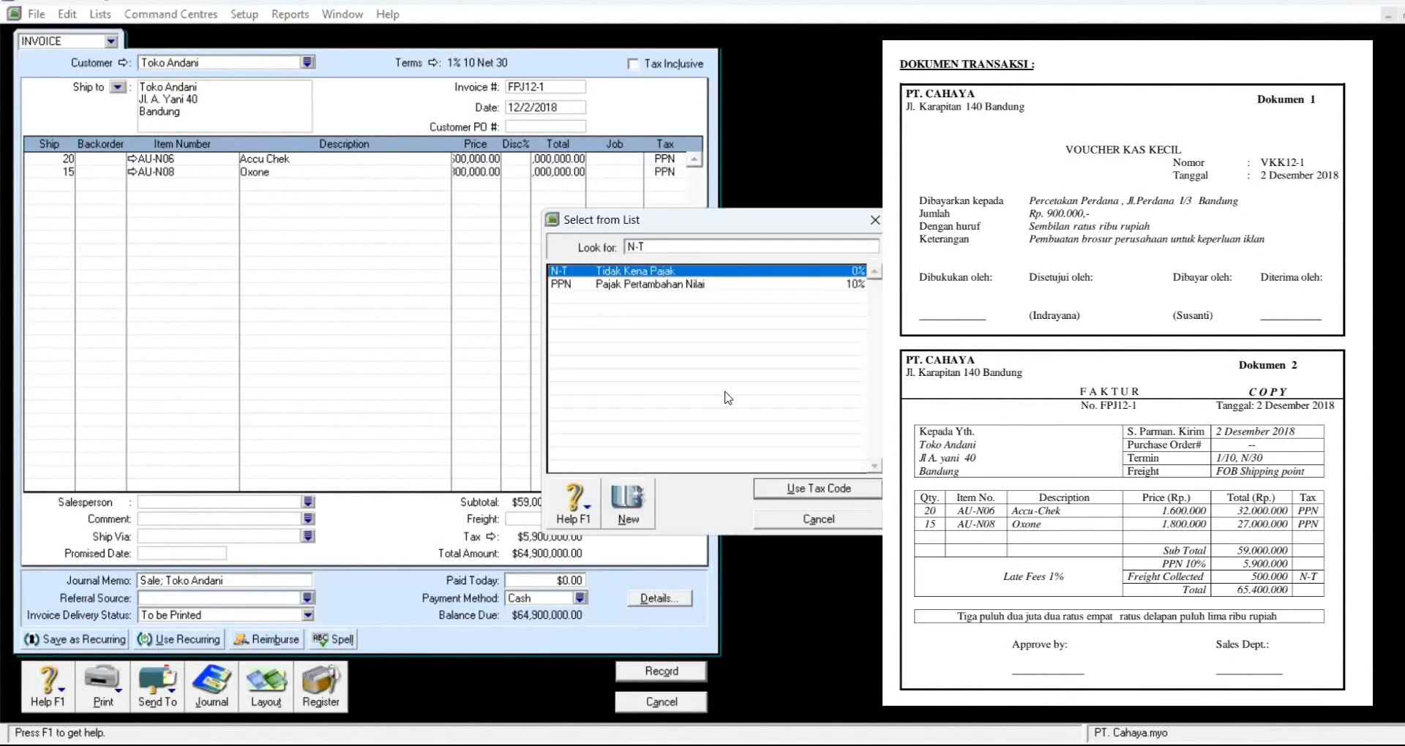
pyautogui.click(815, 491)
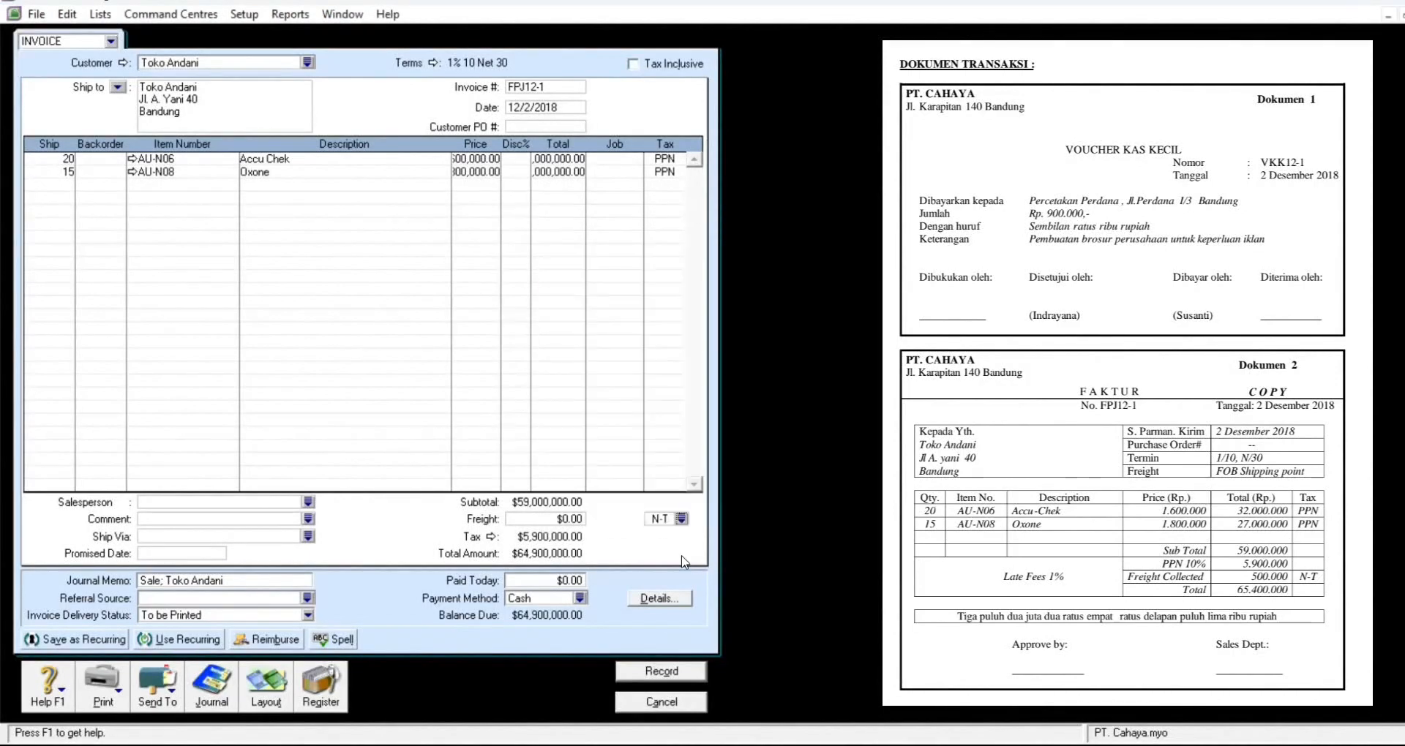
pyautogui.click(550, 519)
pyautogui.write('500000')
pyautogui.press('Tab')
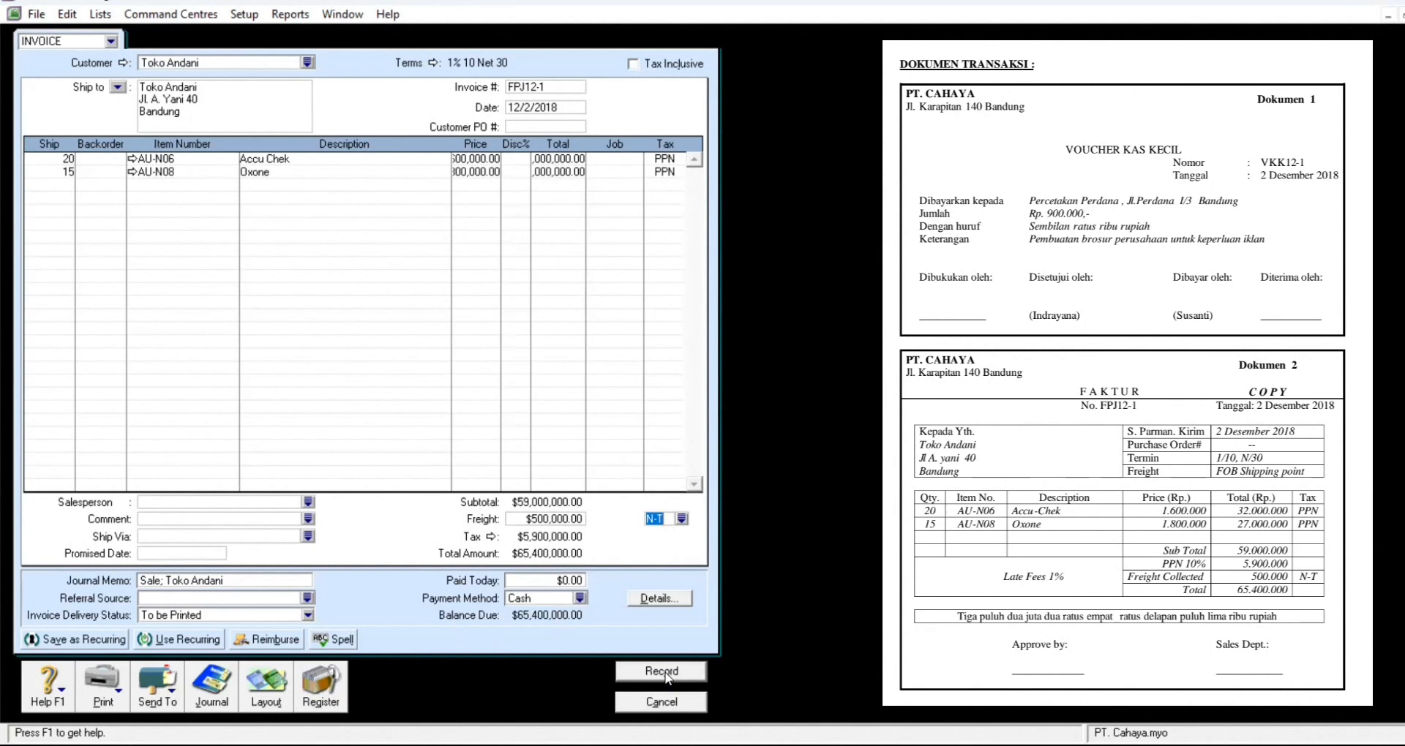
# Step: Review the journal entries and record invoice FPJ12-1
pyautogui.hotkey('ctrl', 'r')
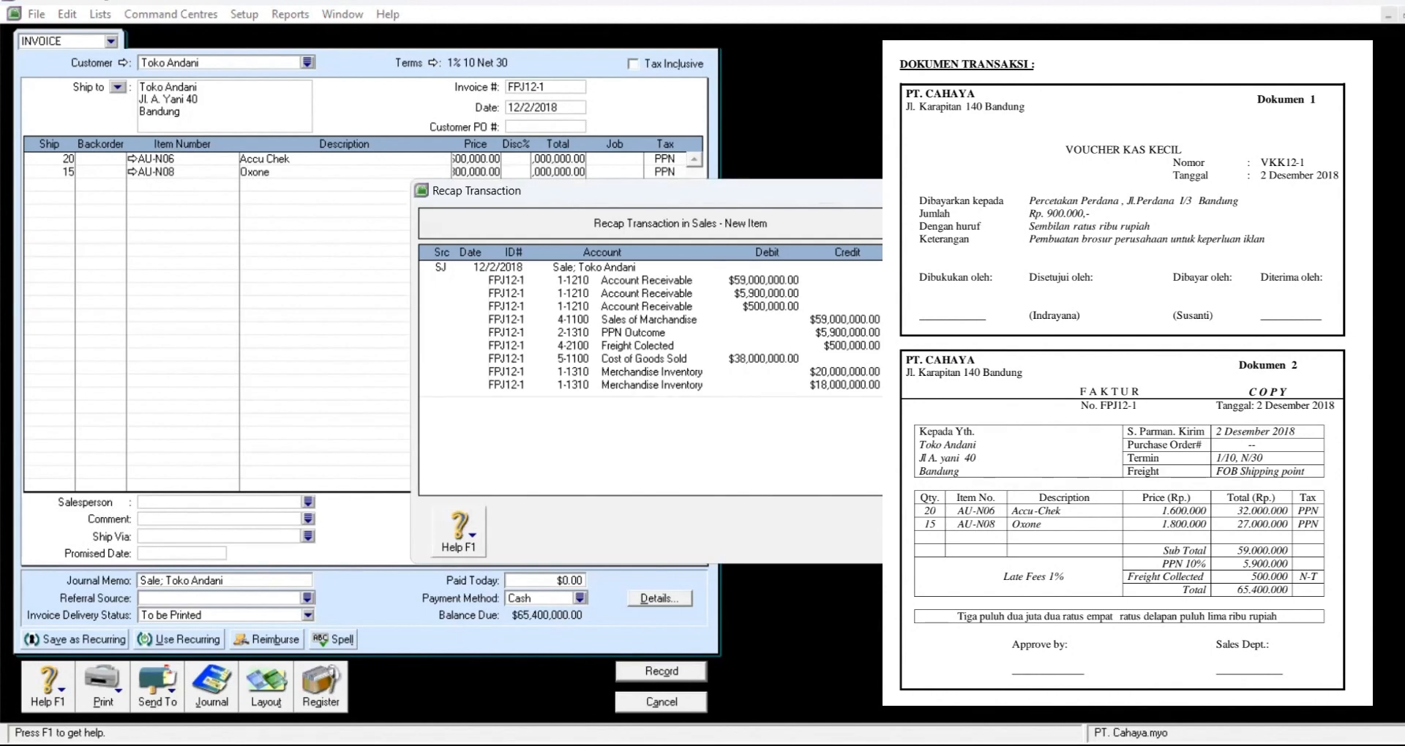
pyautogui.press('Escape')
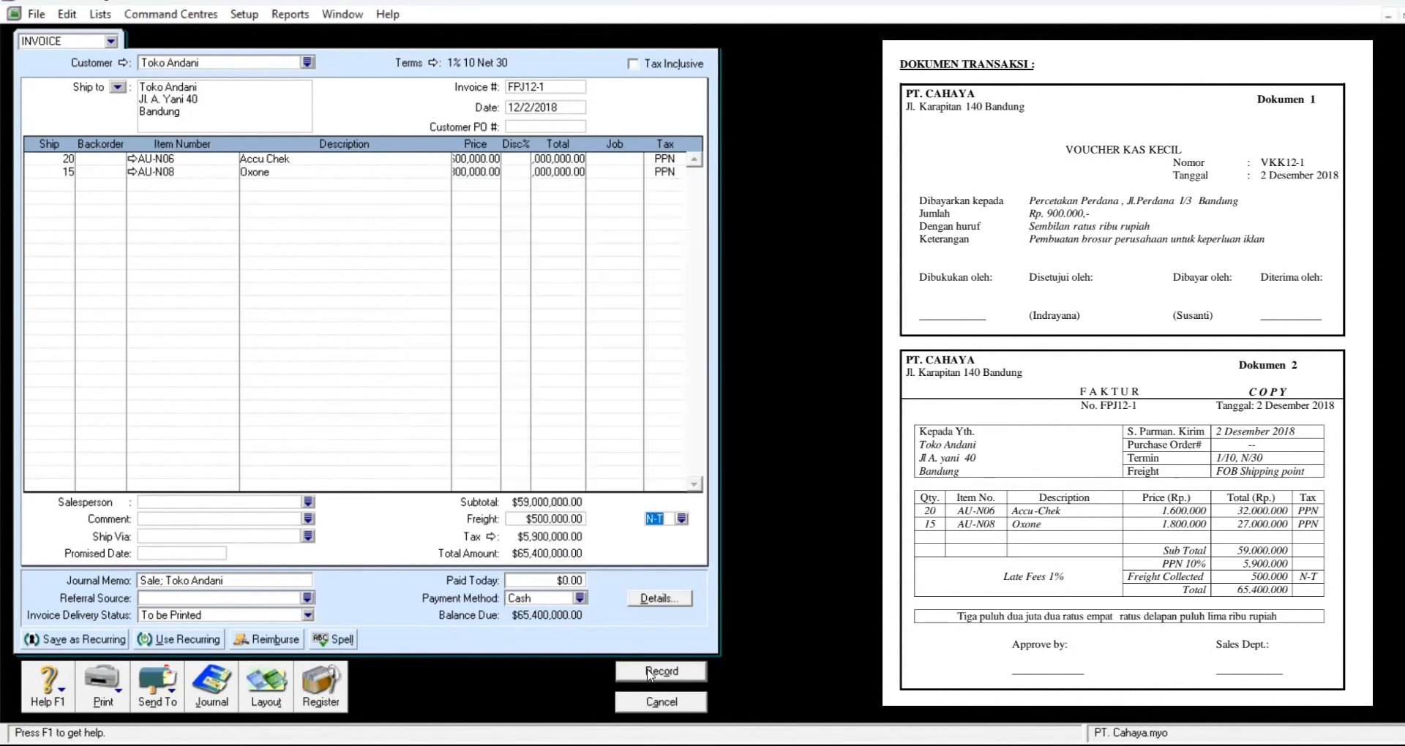
pyautogui.press('Return')
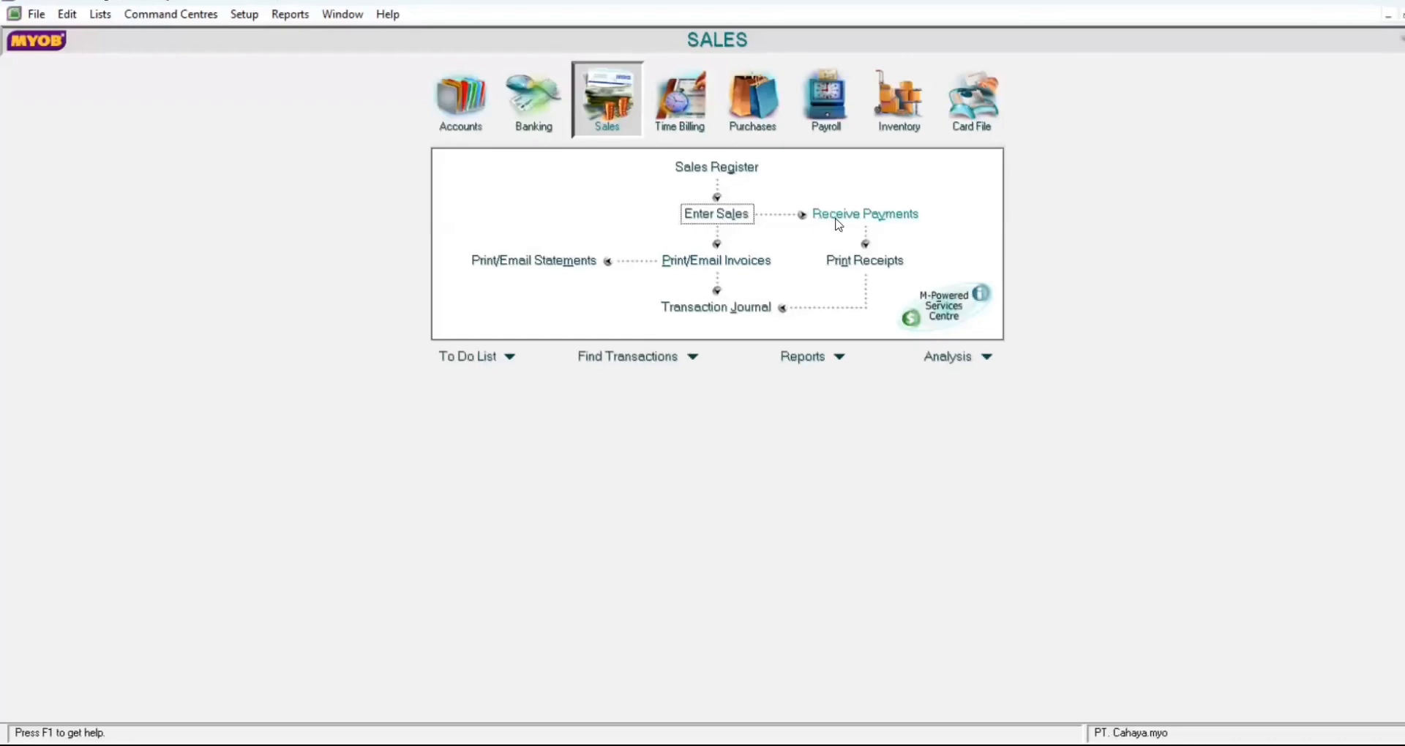
# Step: Start a customer payment from Toko Dhira
pyautogui.click(834, 216)
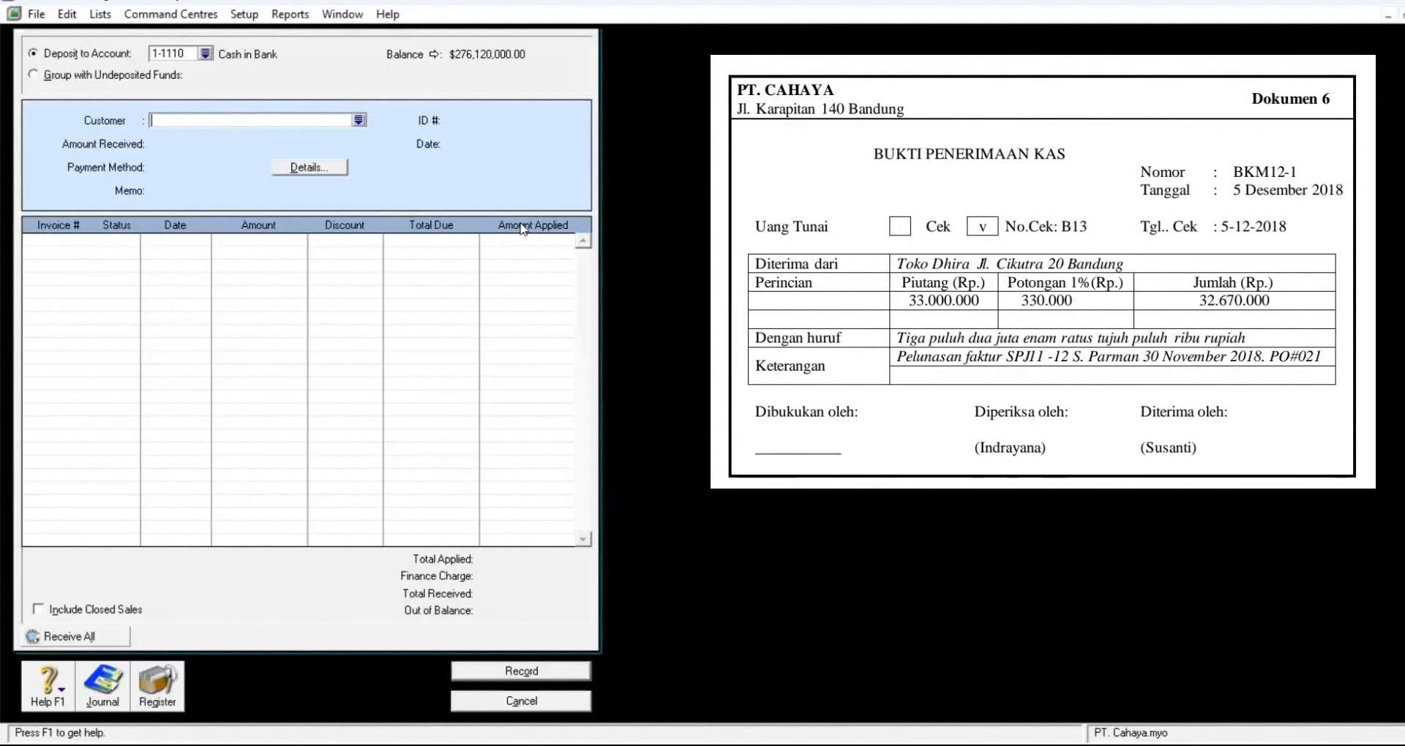
pyautogui.press('Tab')
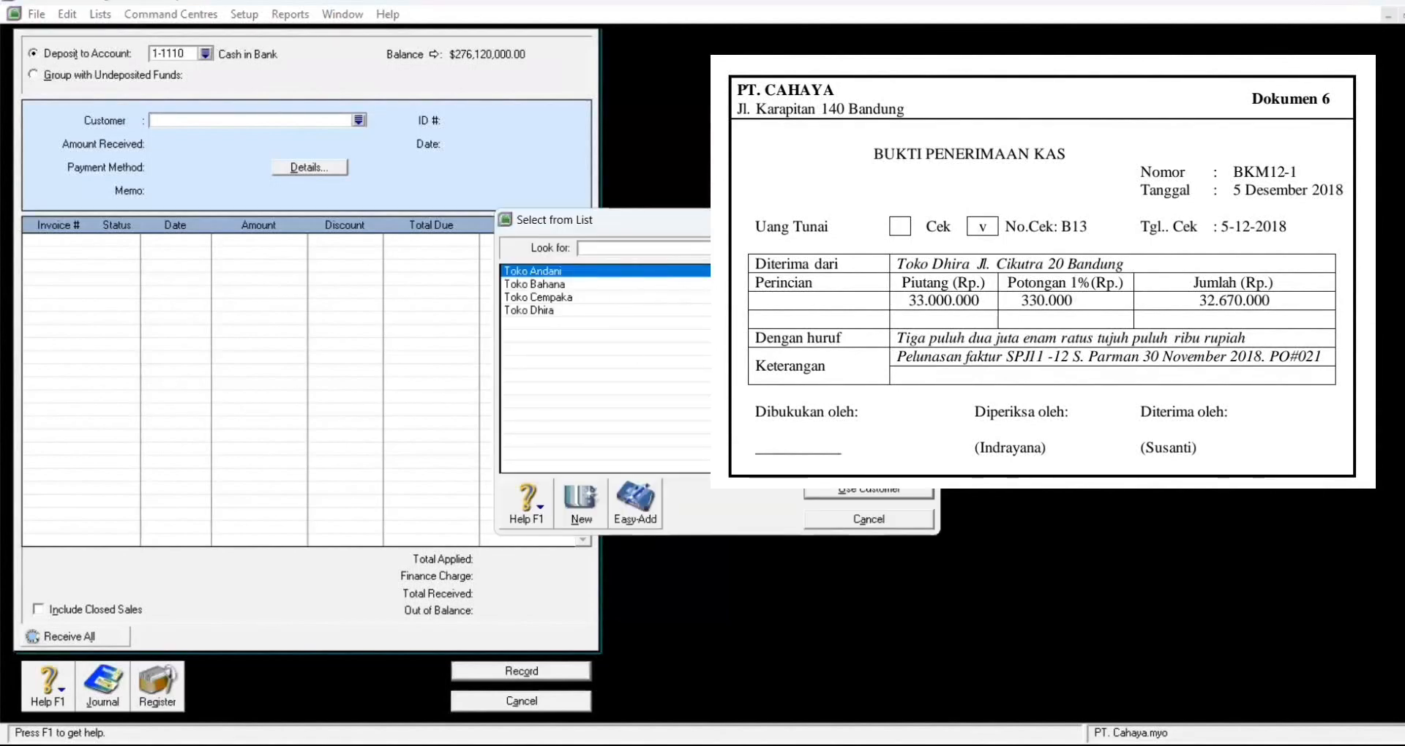
pyautogui.click(636, 310)
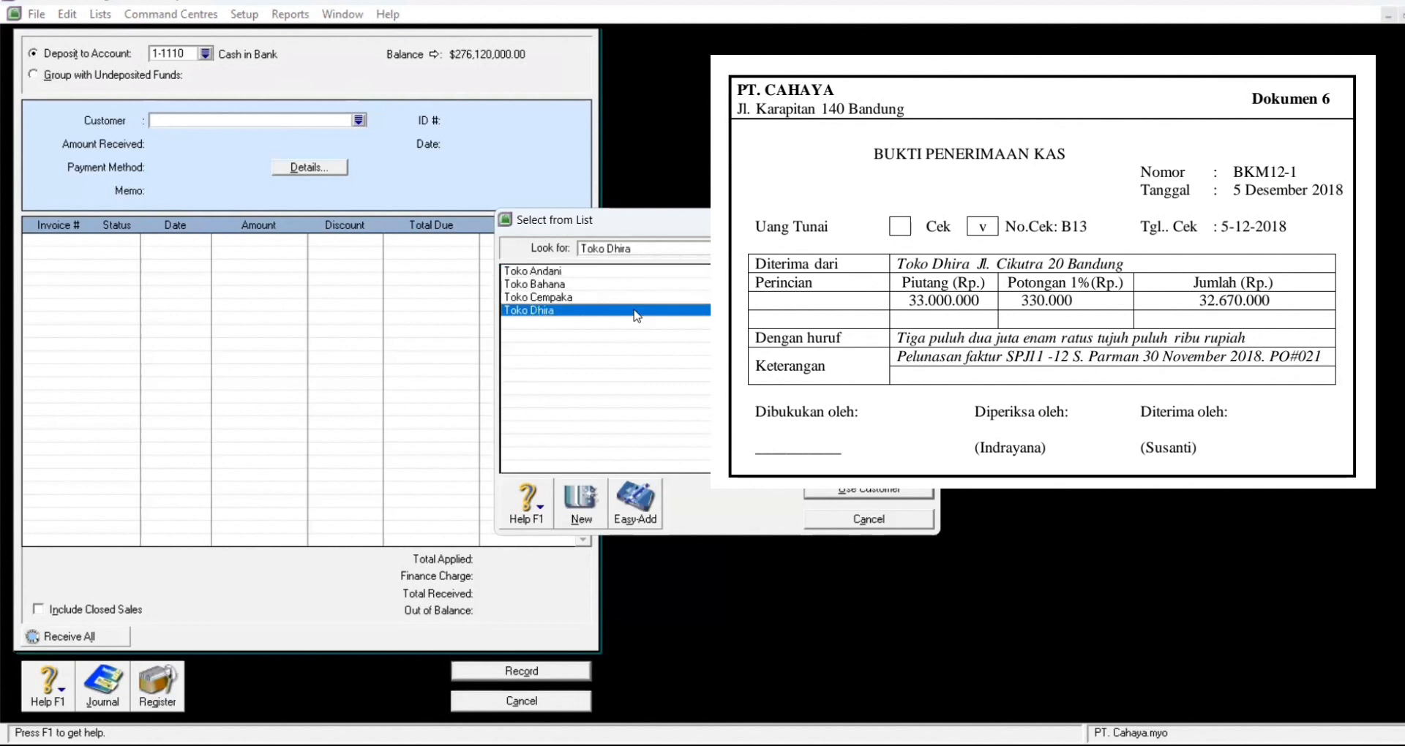
pyautogui.click(892, 497)
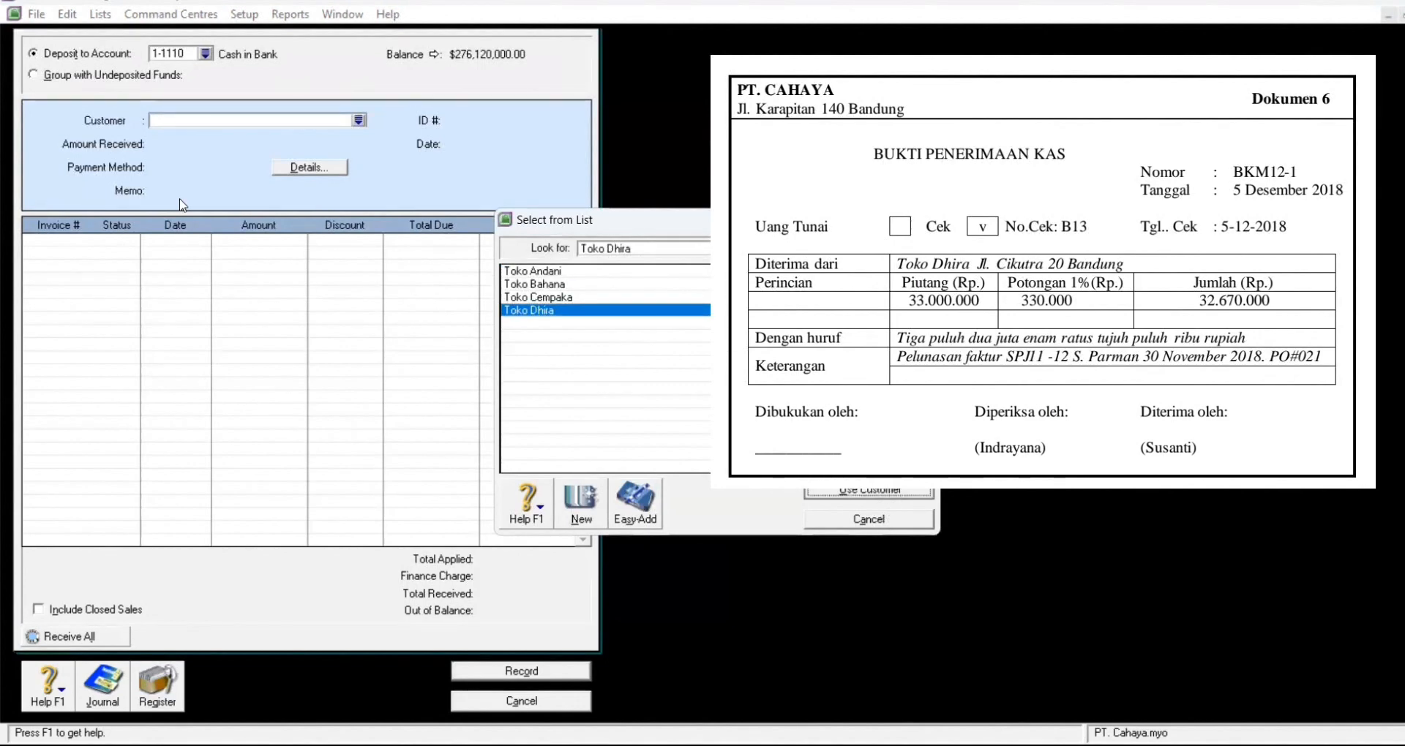
# Step: Enter 32,670,000 as the amount received, paid by Cheque
pyautogui.click(188, 144)
pyautogui.write('326')
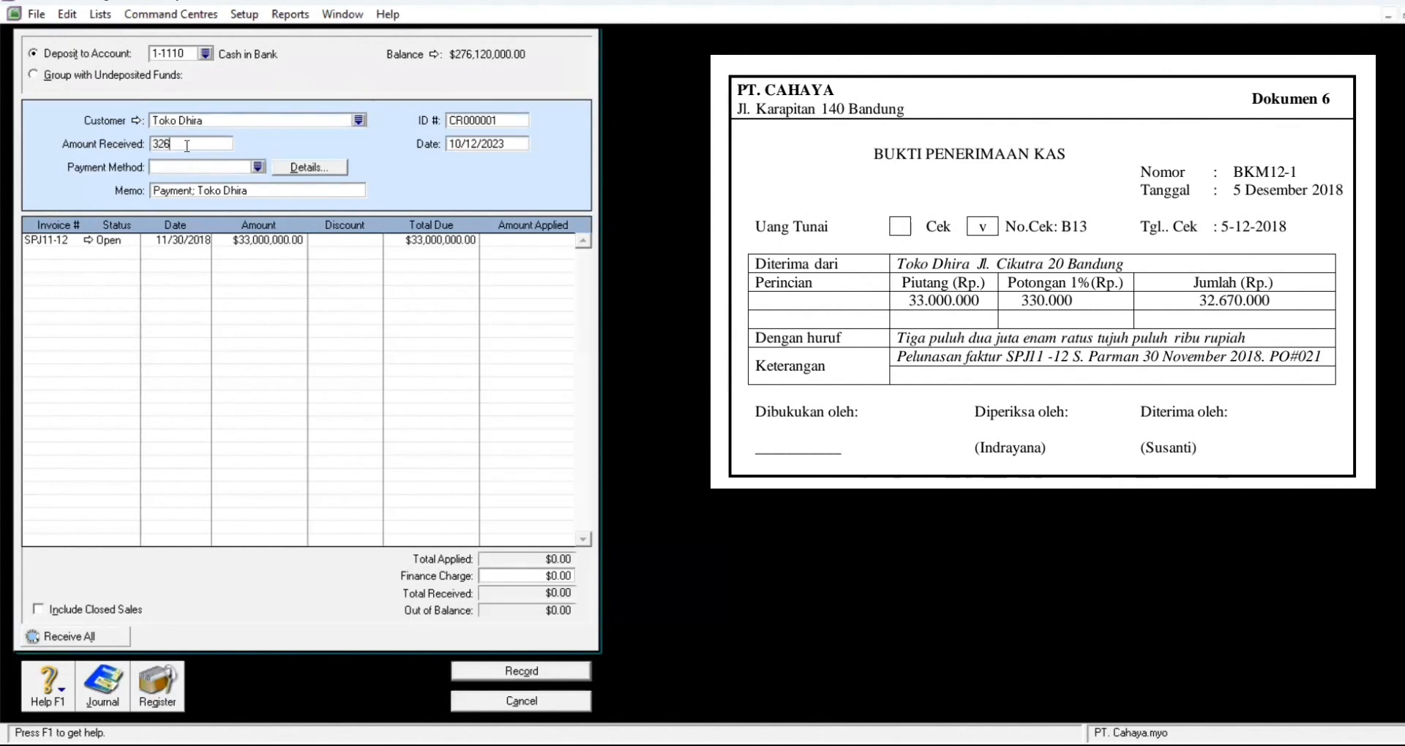
pyautogui.write('700000.00')
pyautogui.click(185, 164)
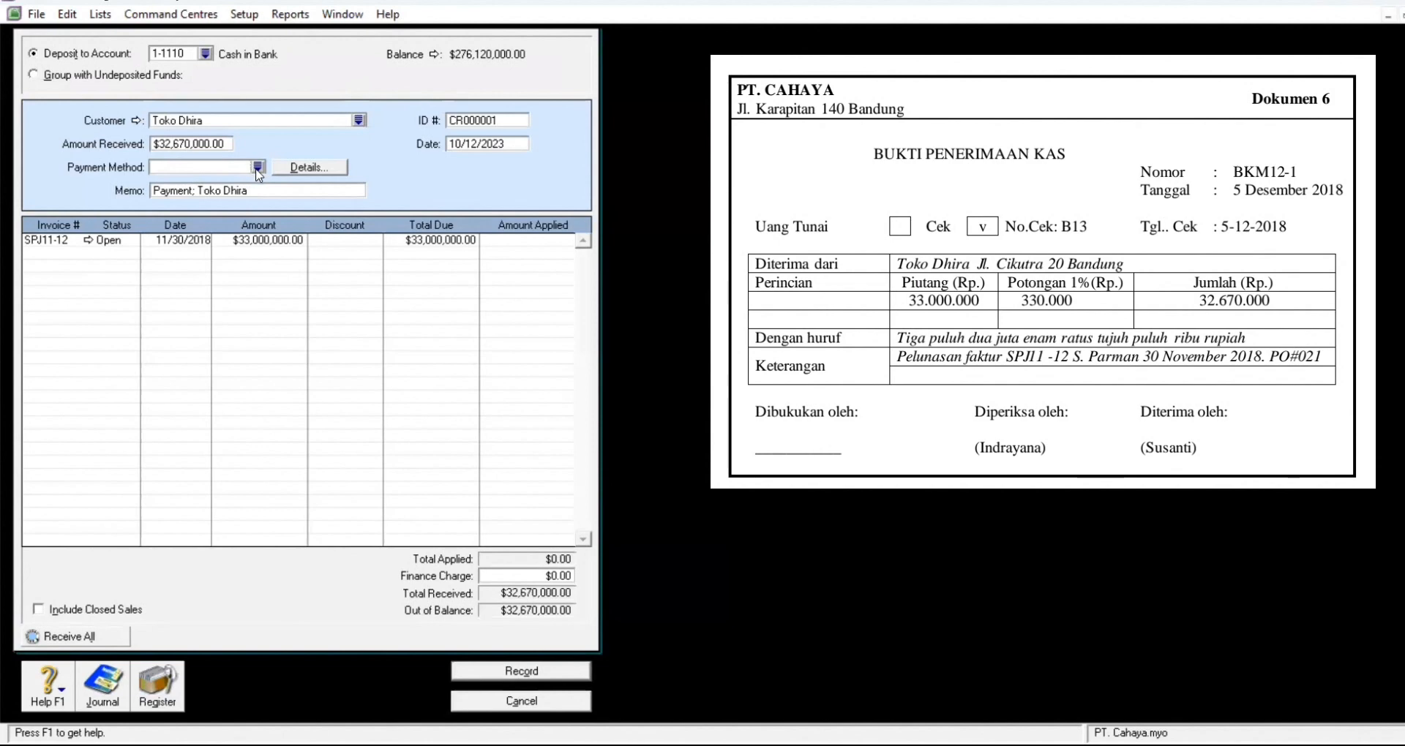
pyautogui.press('Return')
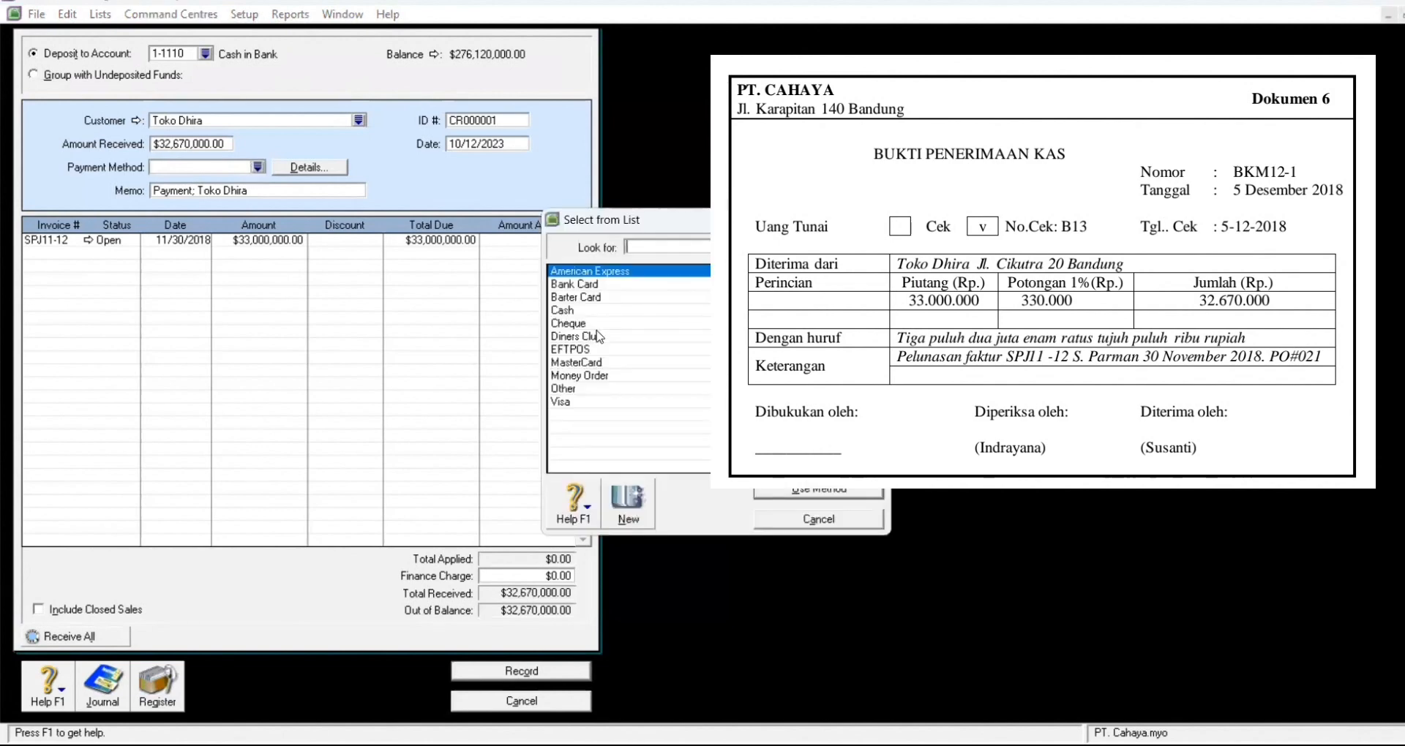
pyautogui.click(602, 327)
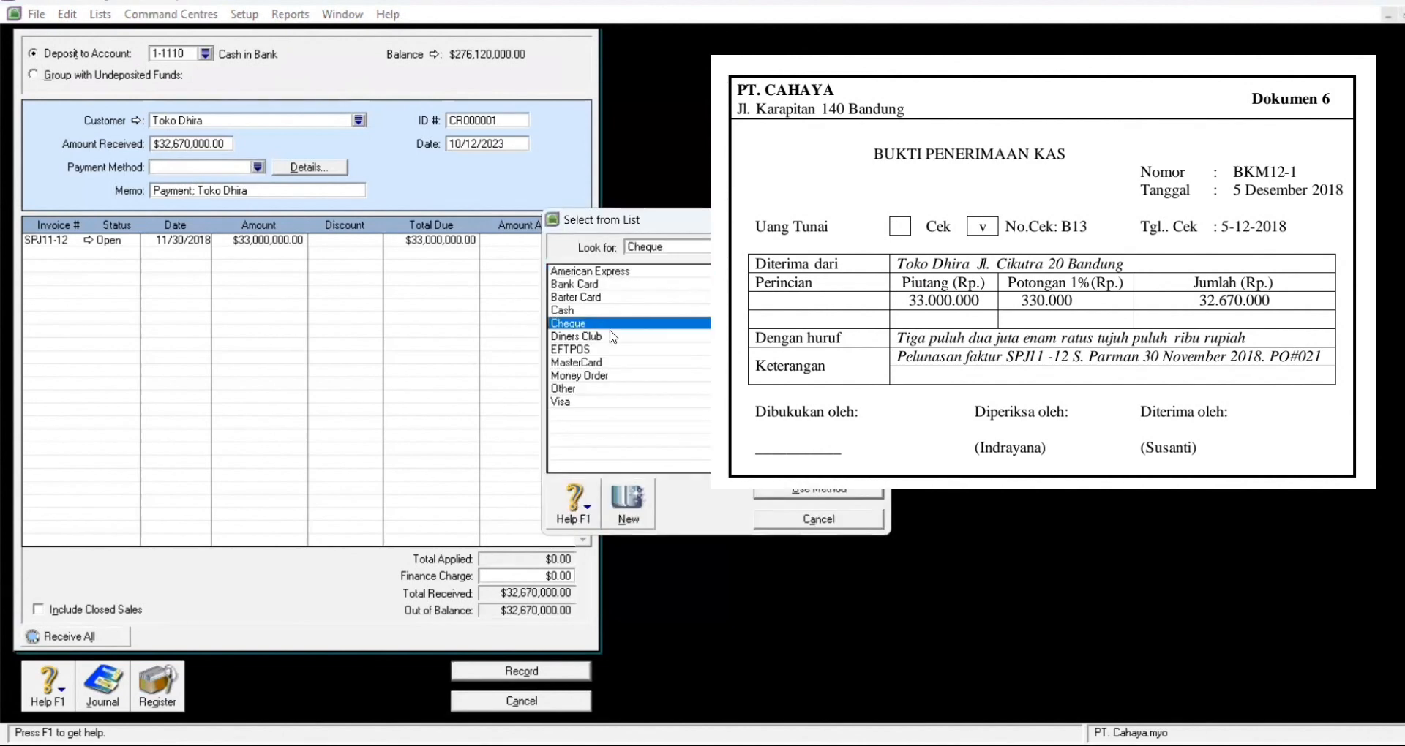
pyautogui.click(829, 492)
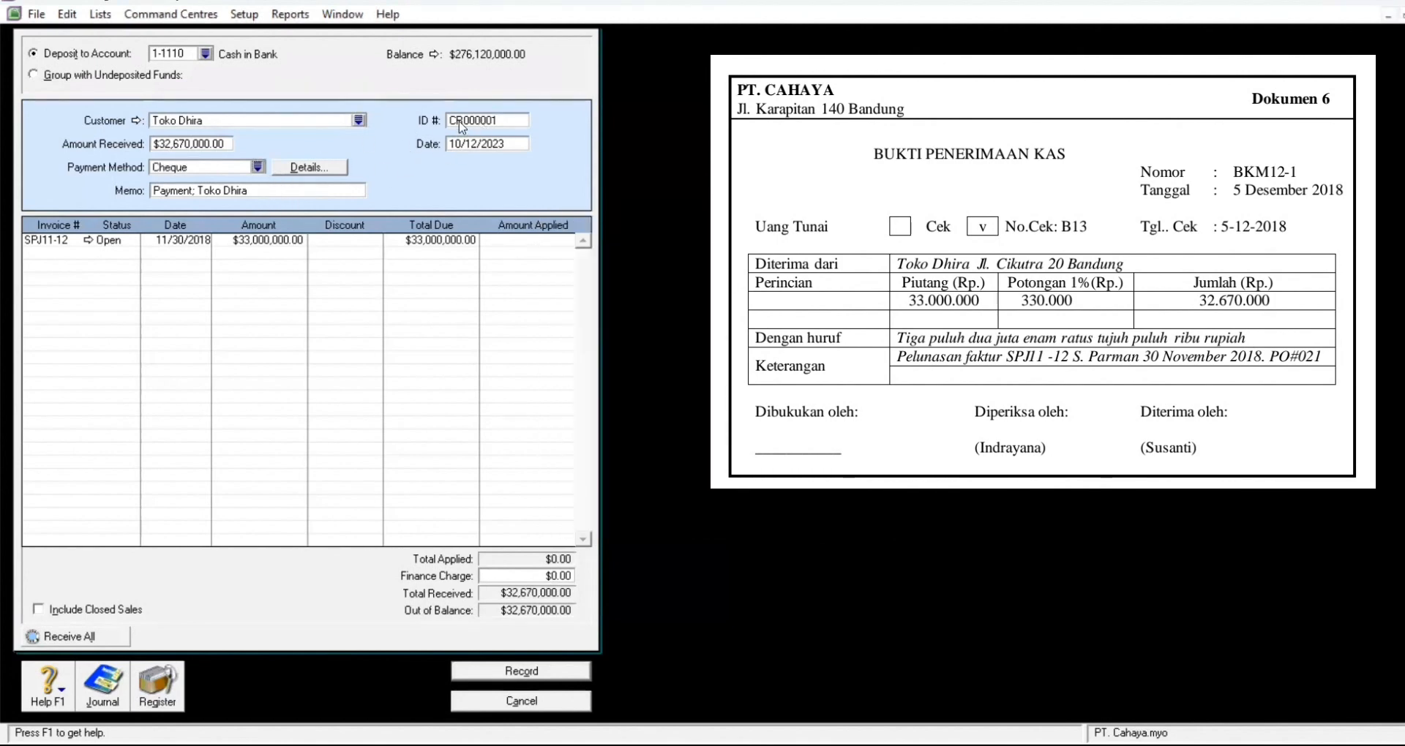
# Step: Give the payment ID BKM12-1 and date it 12/5/2018
pyautogui.click(486, 119)
pyautogui.write('BKM12-1')
pyautogui.click(511, 146)
pyautogui.write('12/05/2023')
pyautogui.press('BackSpace')
pyautogui.press('BackSpace')
pyautogui.write('2')
pyautogui.press('BackSpace')
pyautogui.write('18')
pyautogui.press('Tab')
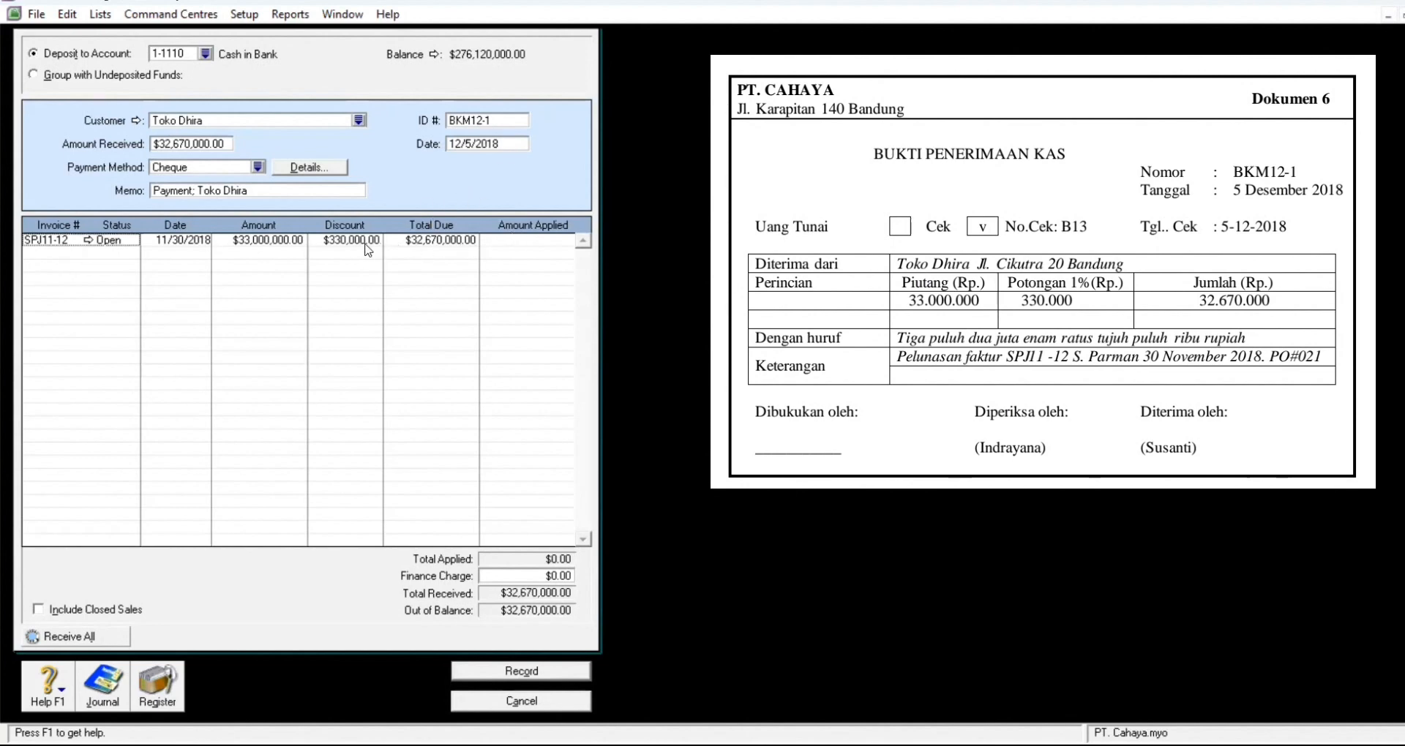
# Step: Apply 32,670,000 to invoice SPJ11-12 and preview the payment's journal entries
pyautogui.click(510, 243)
pyautogui.press('Tab')
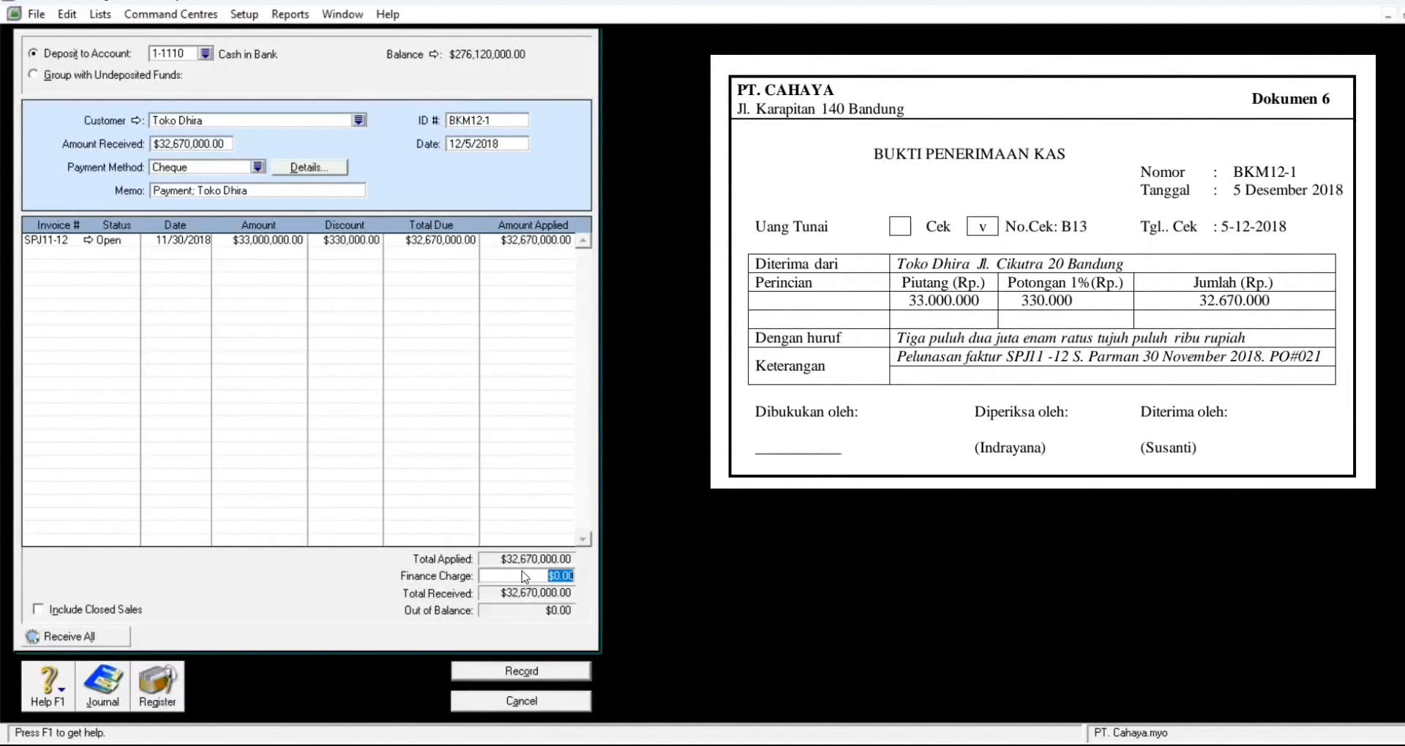
pyautogui.hotkey('ctrl', 'r')
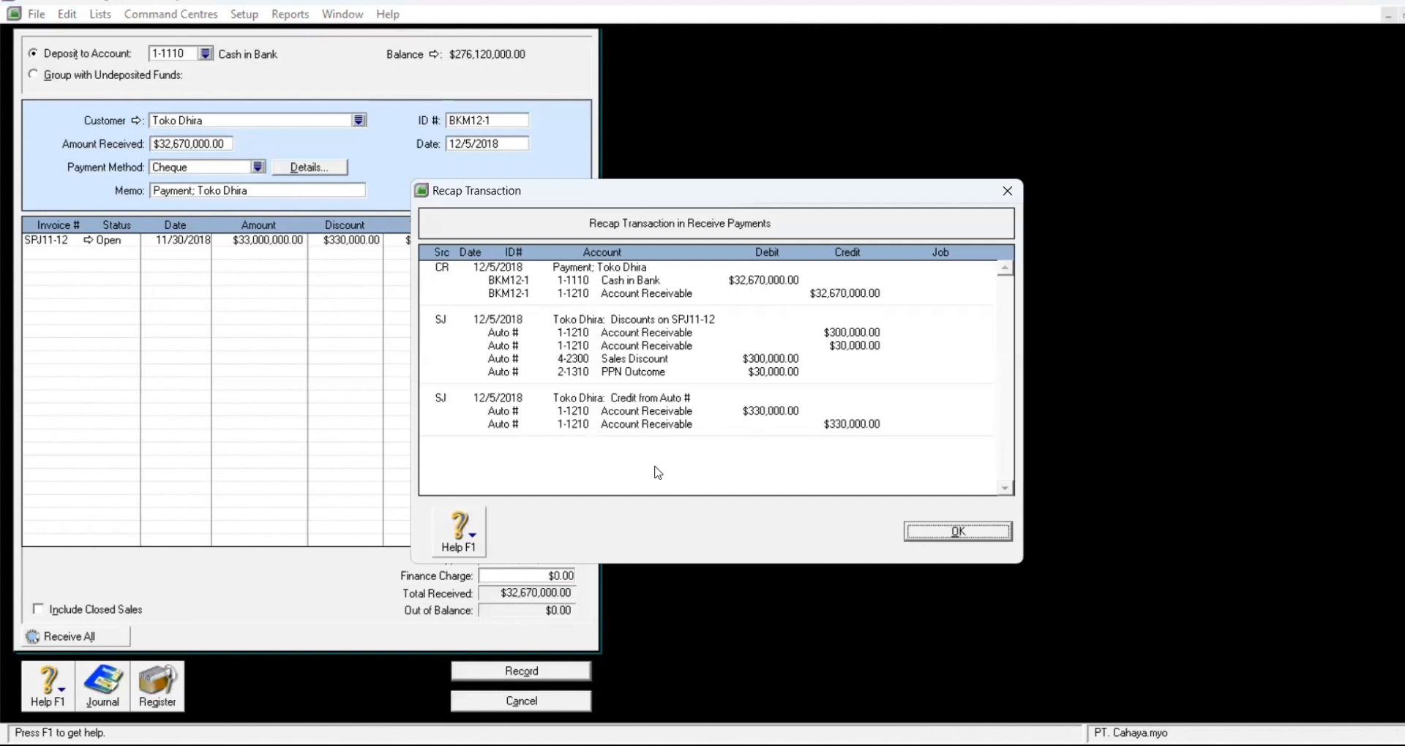
# Step: Record Toko Dhira's payment BKM12-1 as Print Later and start a new purchase bill
pyautogui.click(947, 533)
pyautogui.click(539, 669)
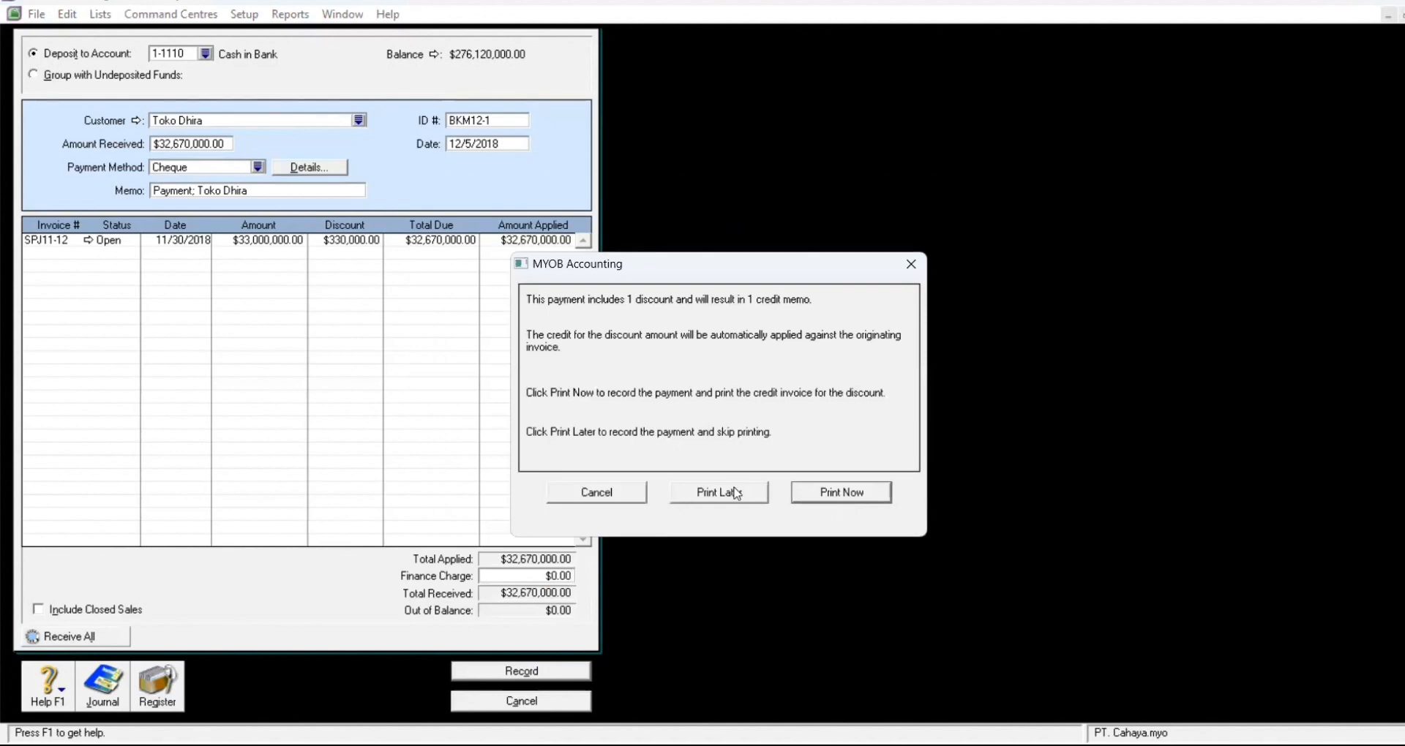
pyautogui.click(732, 493)
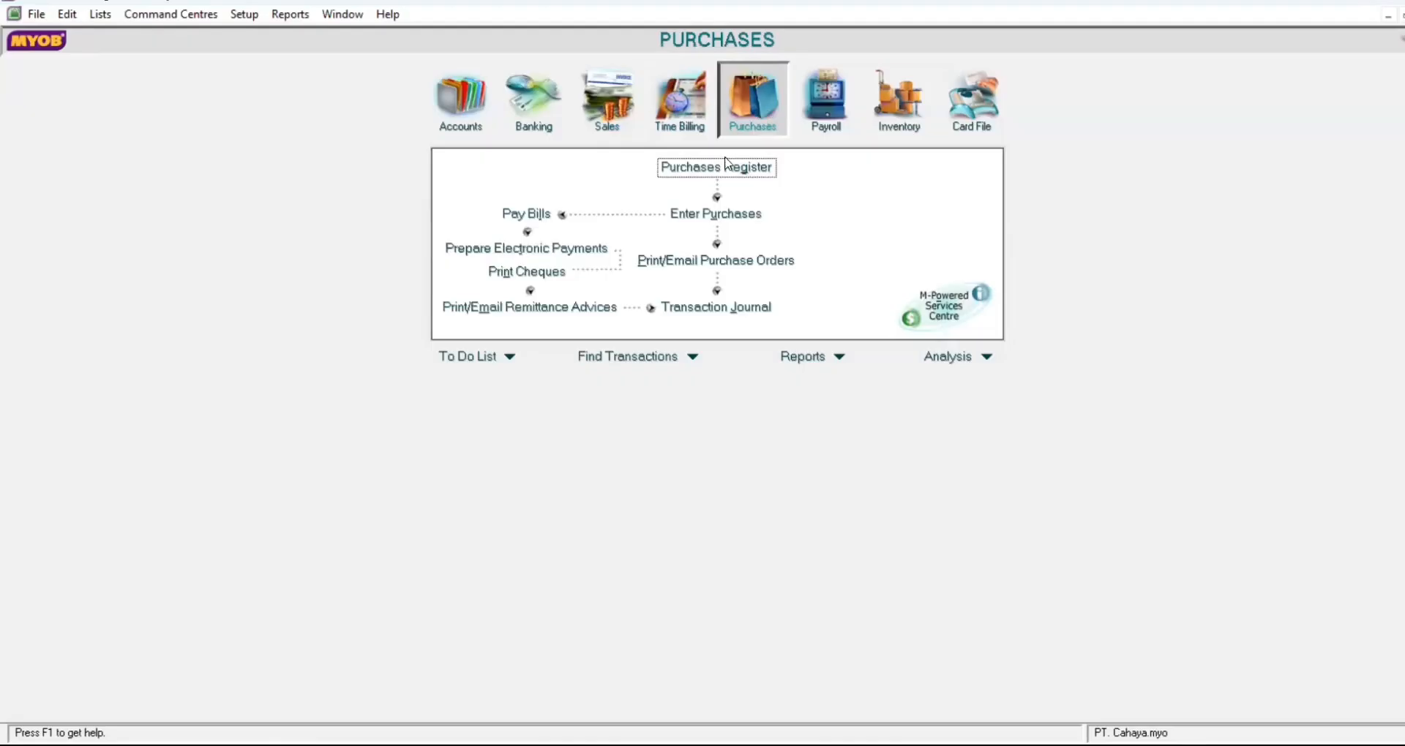
pyautogui.click(732, 220)
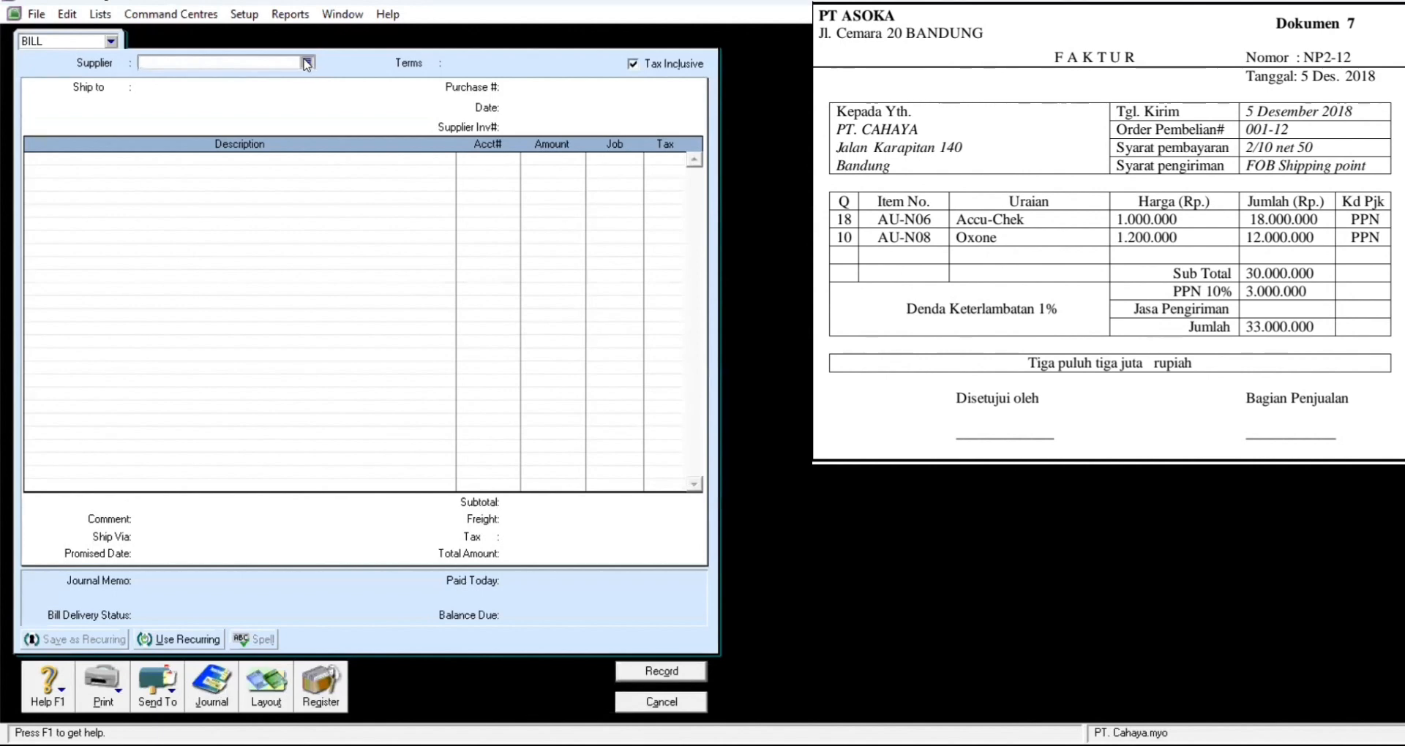
pyautogui.click(307, 63)
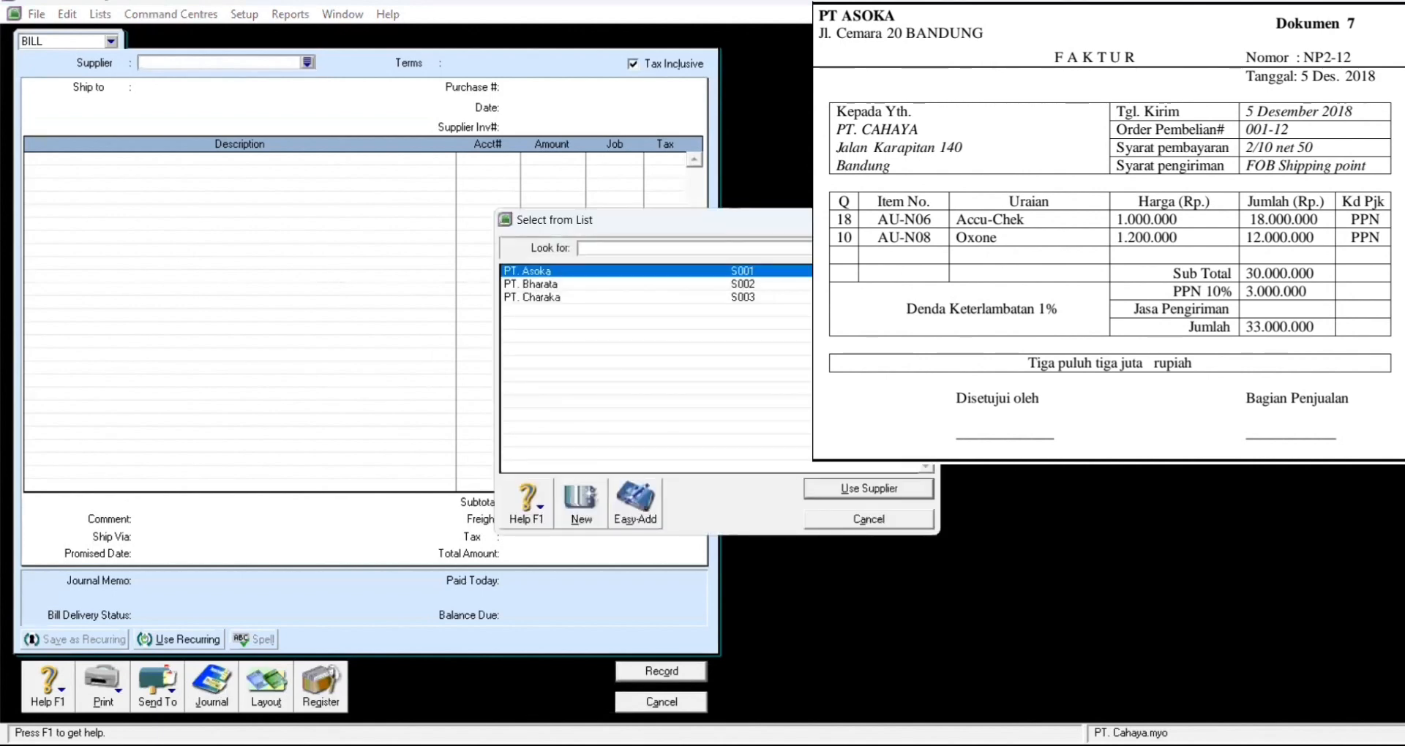
# Step: Choose PT. Asoka as supplier with the Item layout and tax-exclusive prices
pyautogui.click(864, 495)
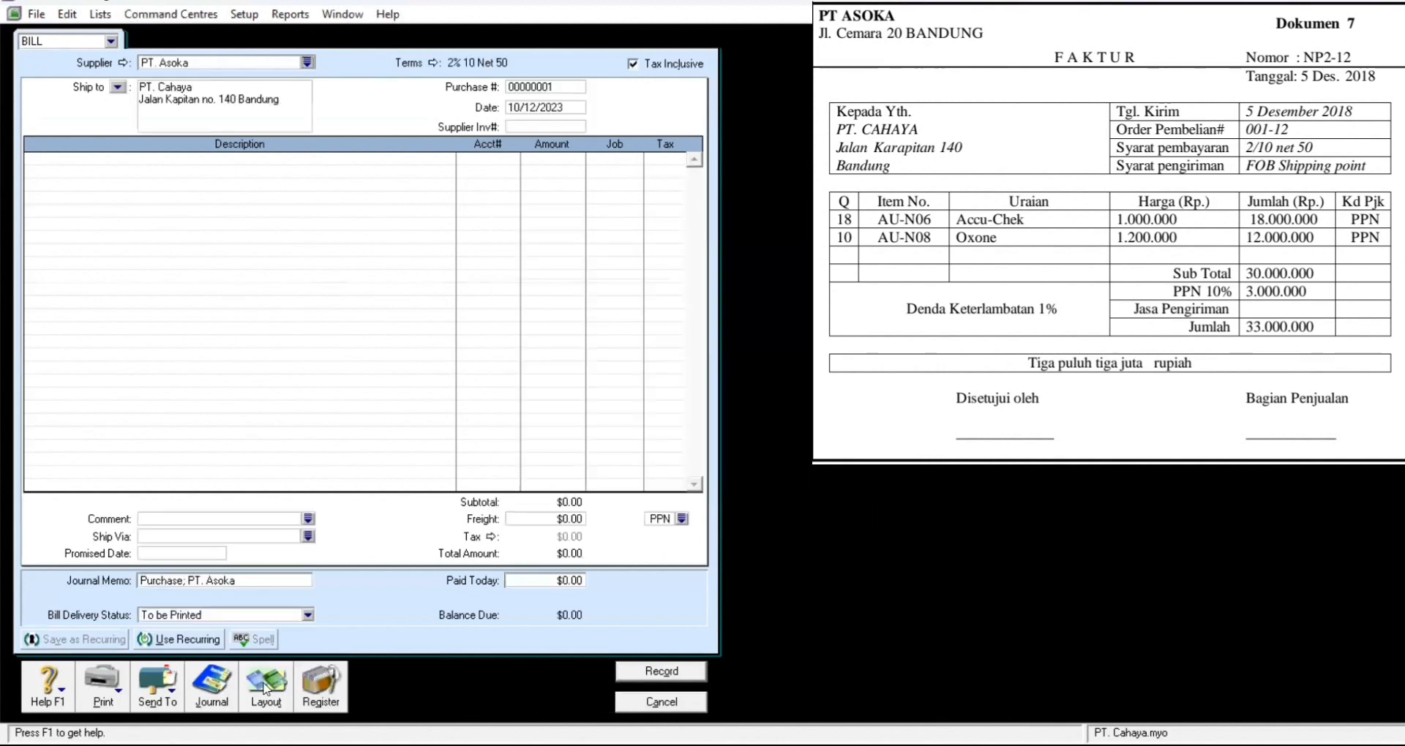
pyautogui.click(535, 359)
pyautogui.click(830, 481)
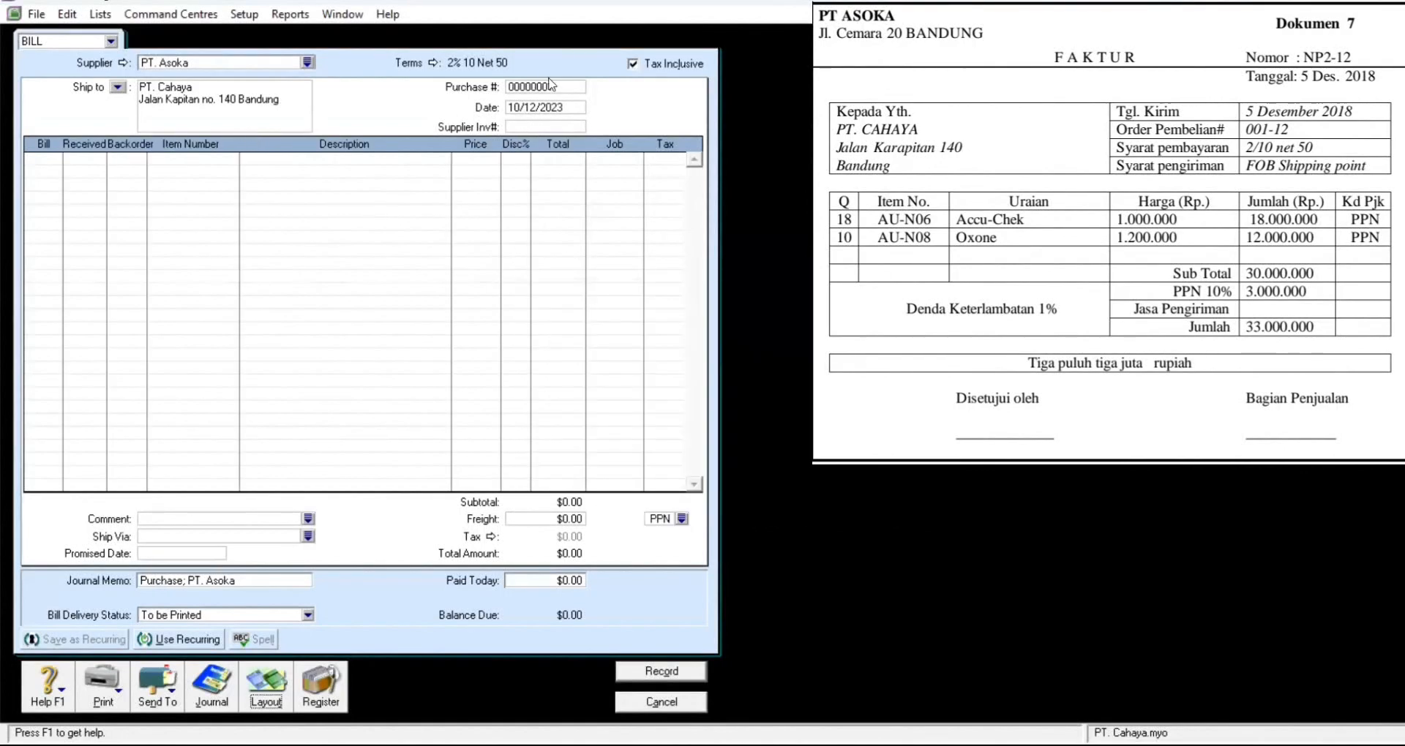
pyautogui.click(634, 64)
# Step: Set purchase number NP2-12, date 12/5/2018, and 18 units billed on line one
pyautogui.click(546, 89)
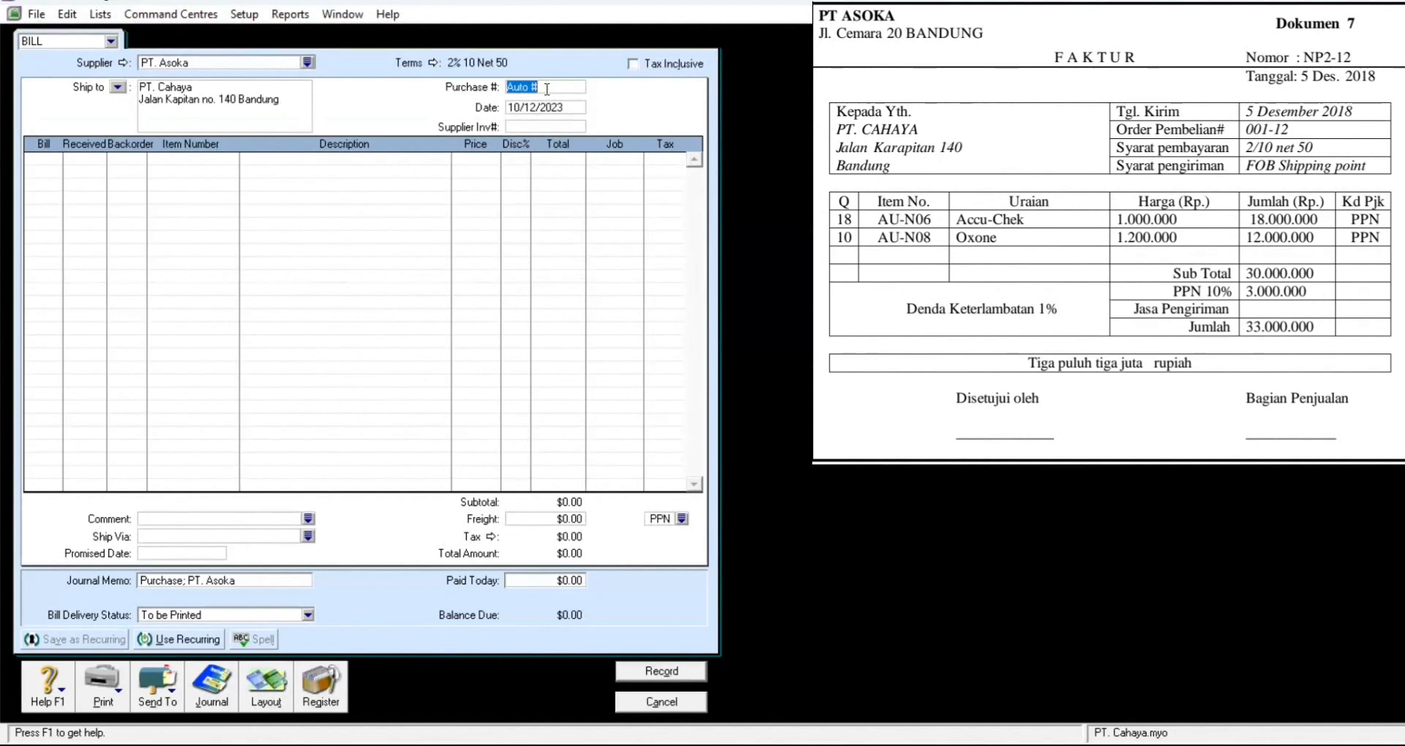
pyautogui.write('NP2-12')
pyautogui.click(553, 102)
pyautogui.write('1')
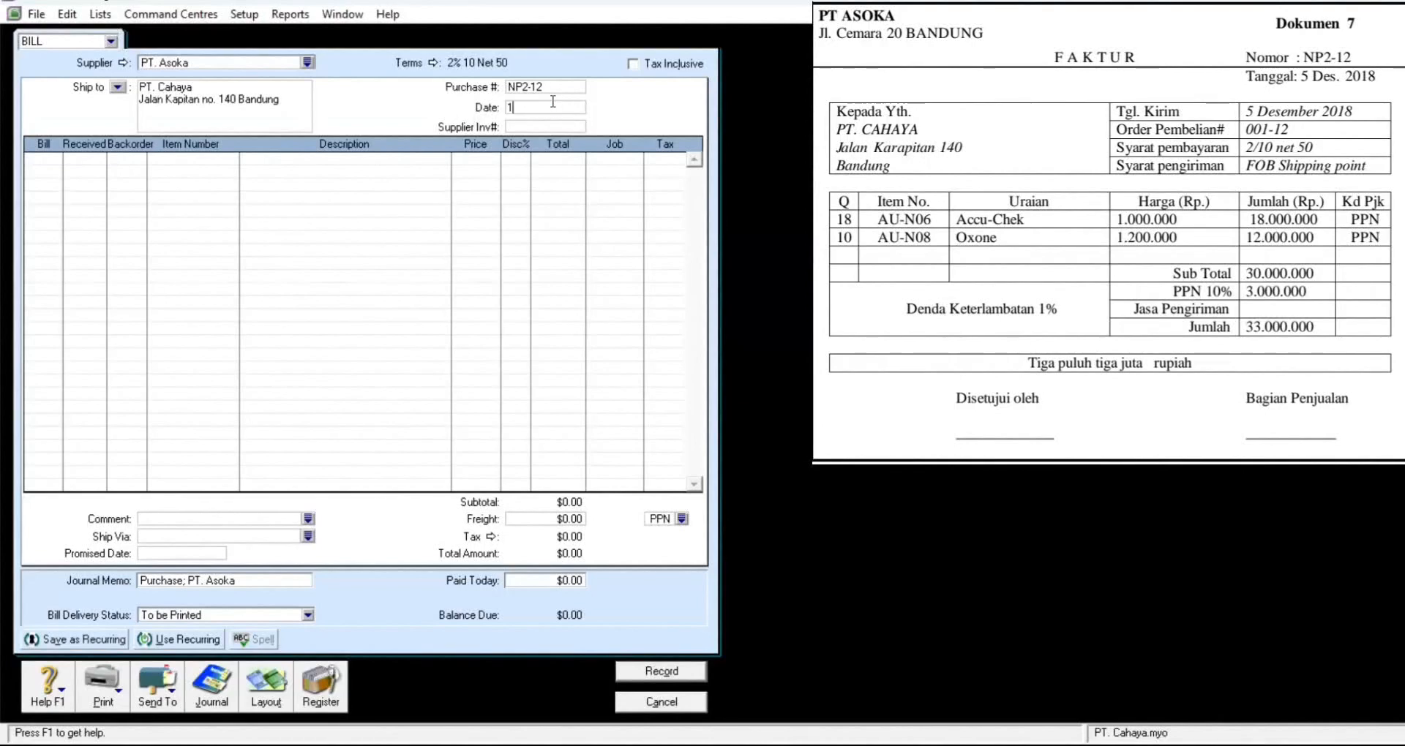
pyautogui.write('2/05/1018')
pyautogui.press('Tab')
pyautogui.click(56, 157)
pyautogui.write('18')
pyautogui.press('Tab')
pyautogui.press('Tab')
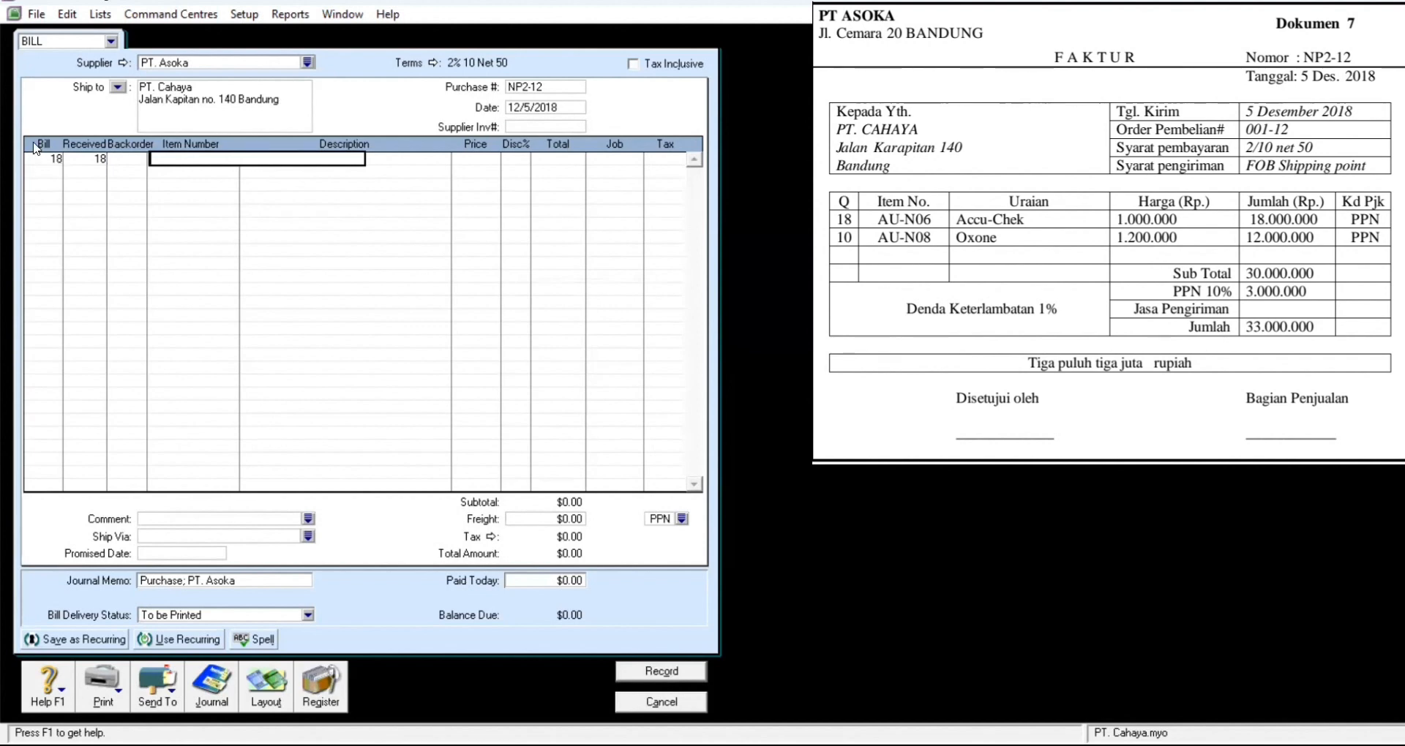
# Step: Put AU-N06 Accu Chek on line one at a price of 1,000,000
pyautogui.click(296, 165)
pyautogui.click(827, 488)
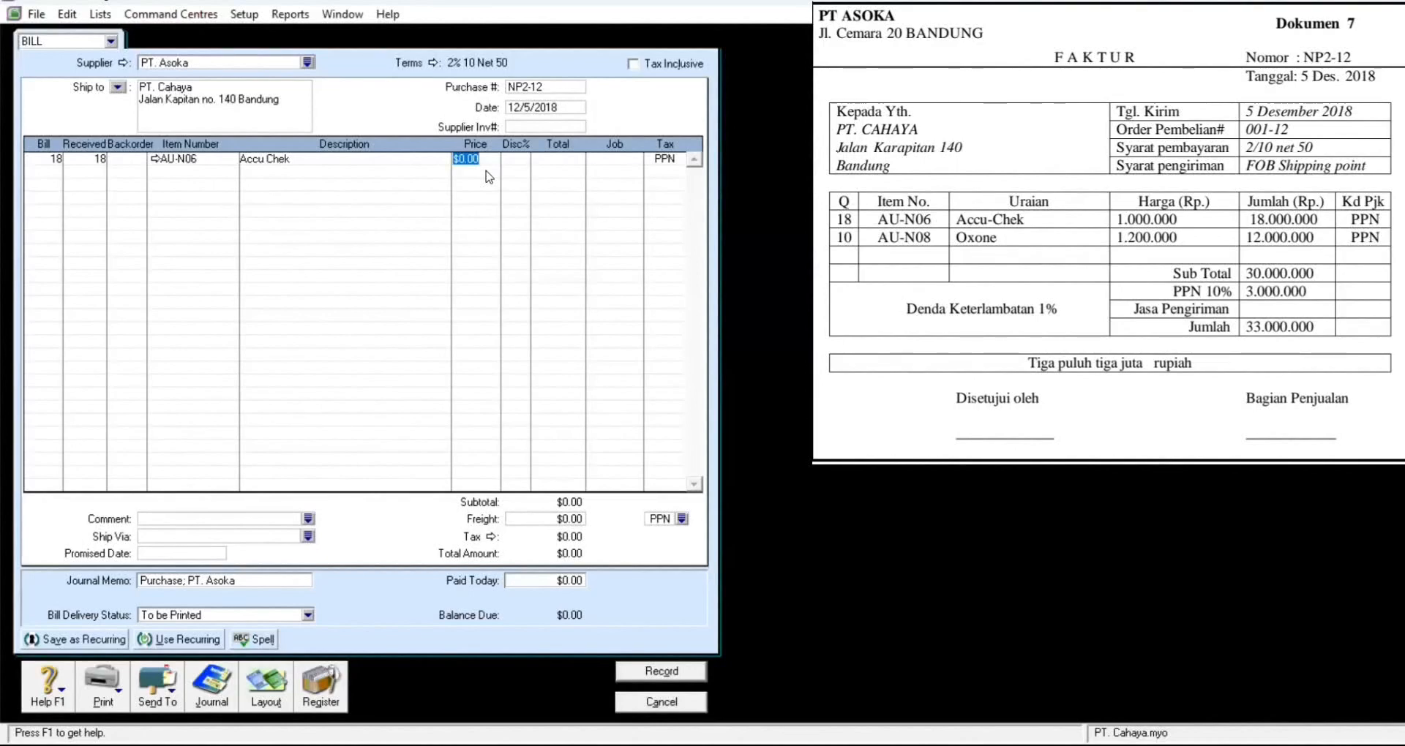
pyautogui.write('1000000')
pyautogui.press('Tab')
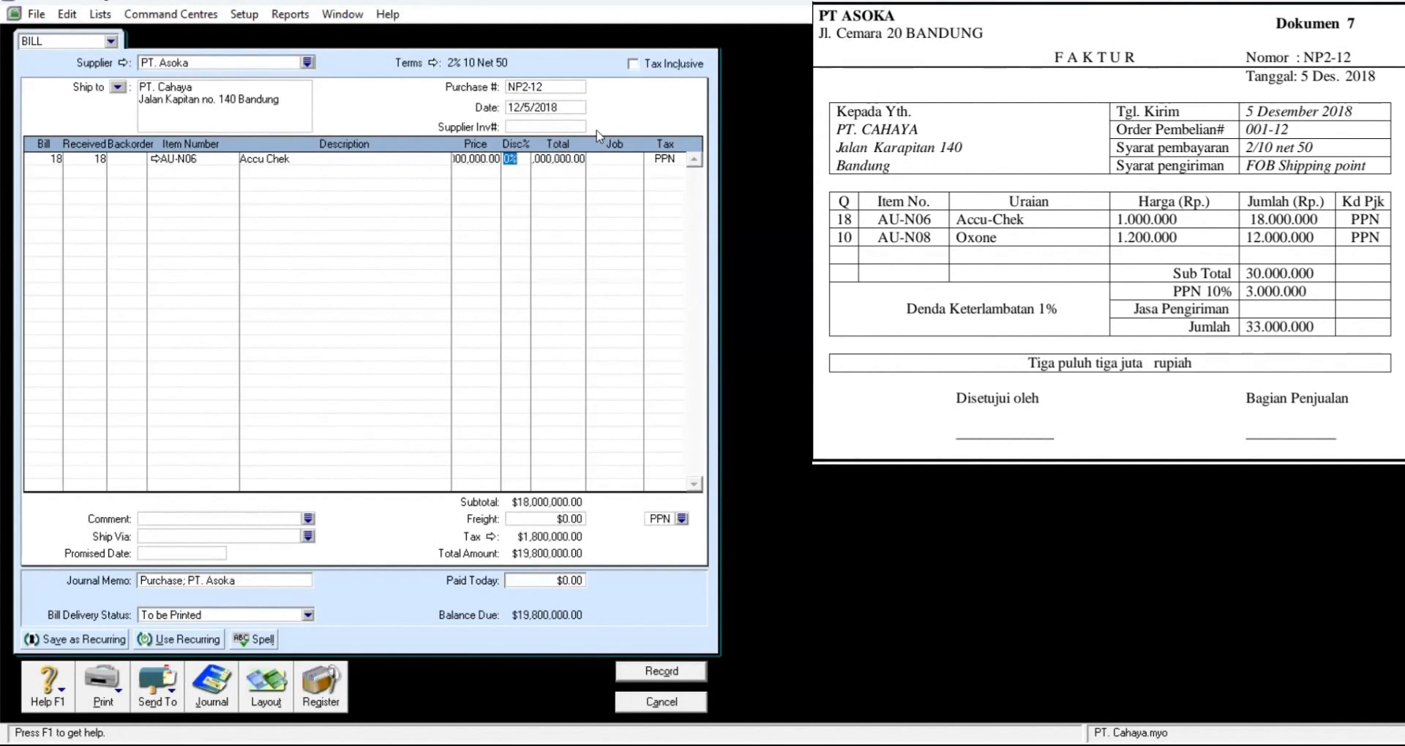
pyautogui.press('Tab')
pyautogui.press('Tab')
pyautogui.press('Tab')
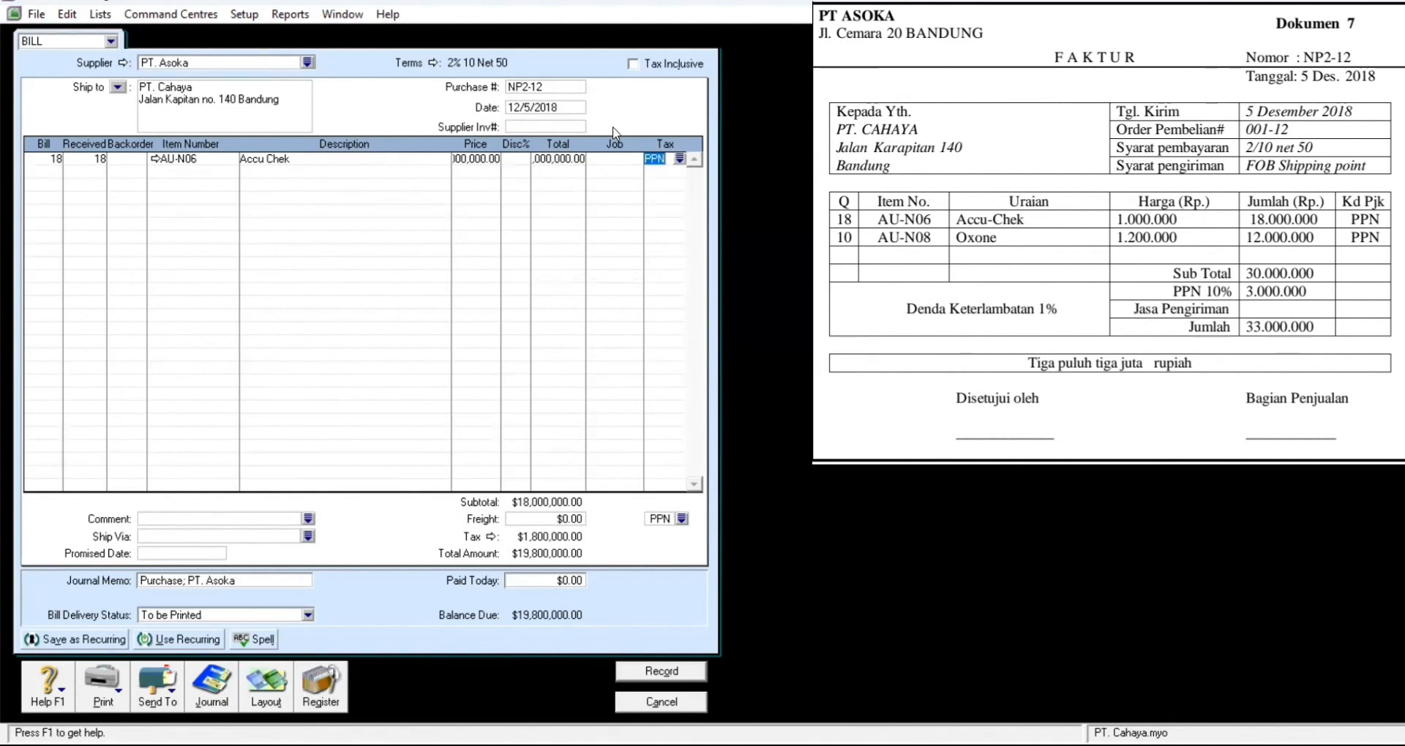
pyautogui.press('Tab')
# Step: Add line two with 10 AU-N08 Oxone at a price of 1,200,000
pyautogui.press('Tab')
pyautogui.write('1')
pyautogui.press('Tab')
pyautogui.press('Tab')
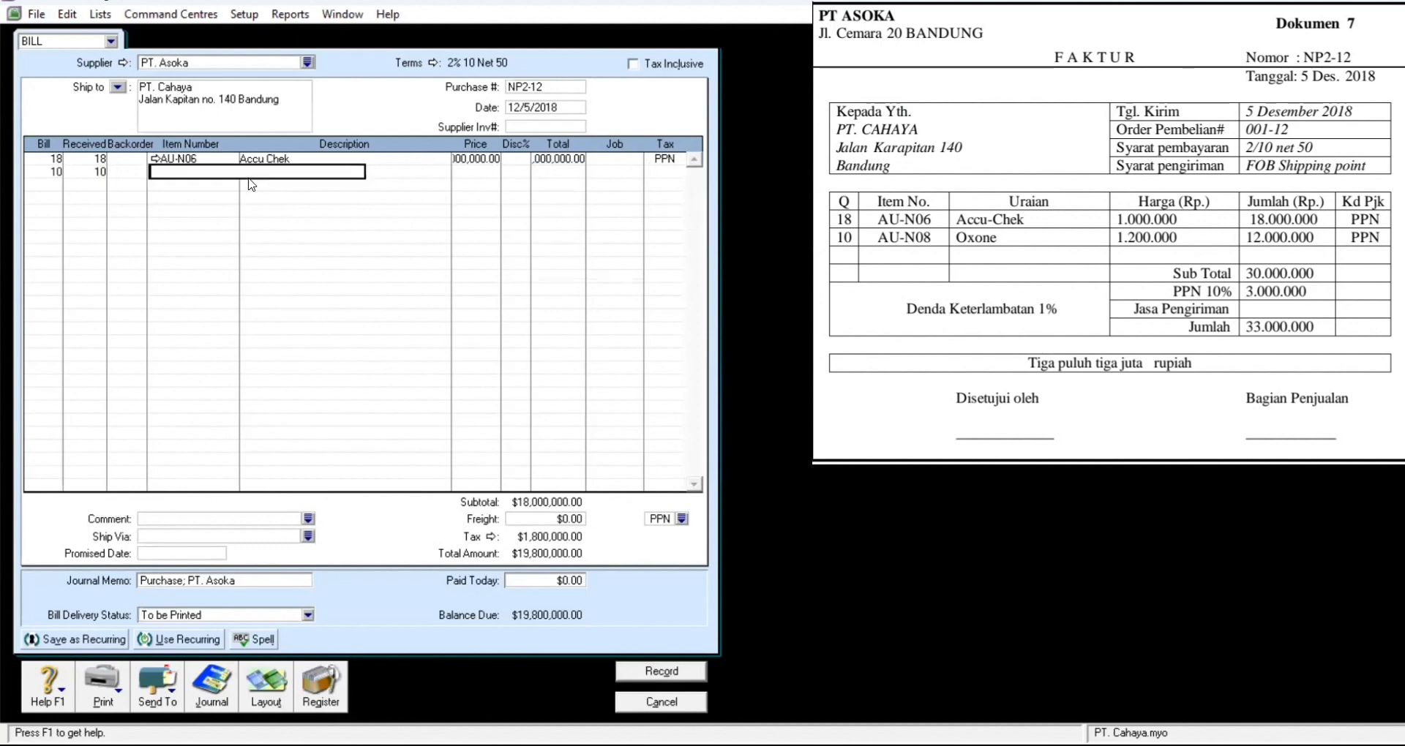
pyautogui.press('Tab')
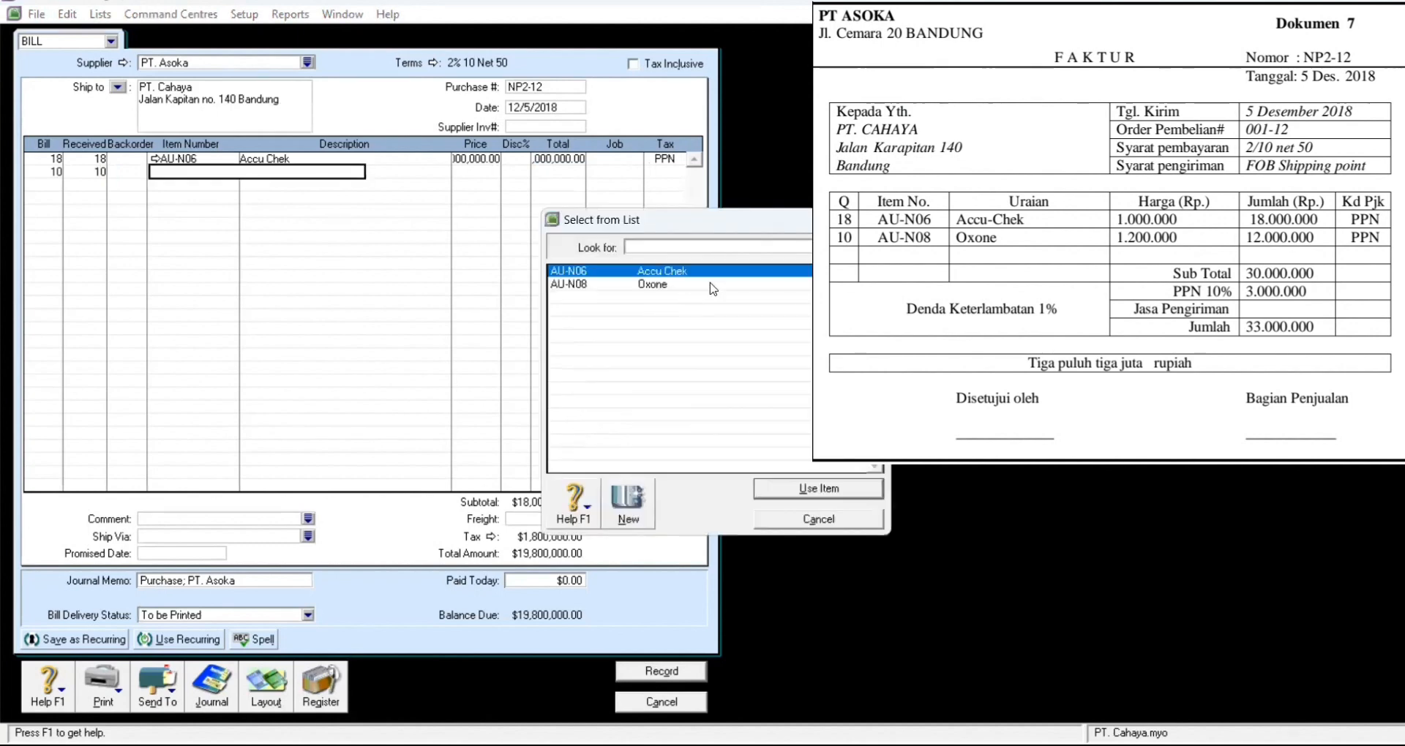
pyautogui.click(711, 285)
pyautogui.click(841, 488)
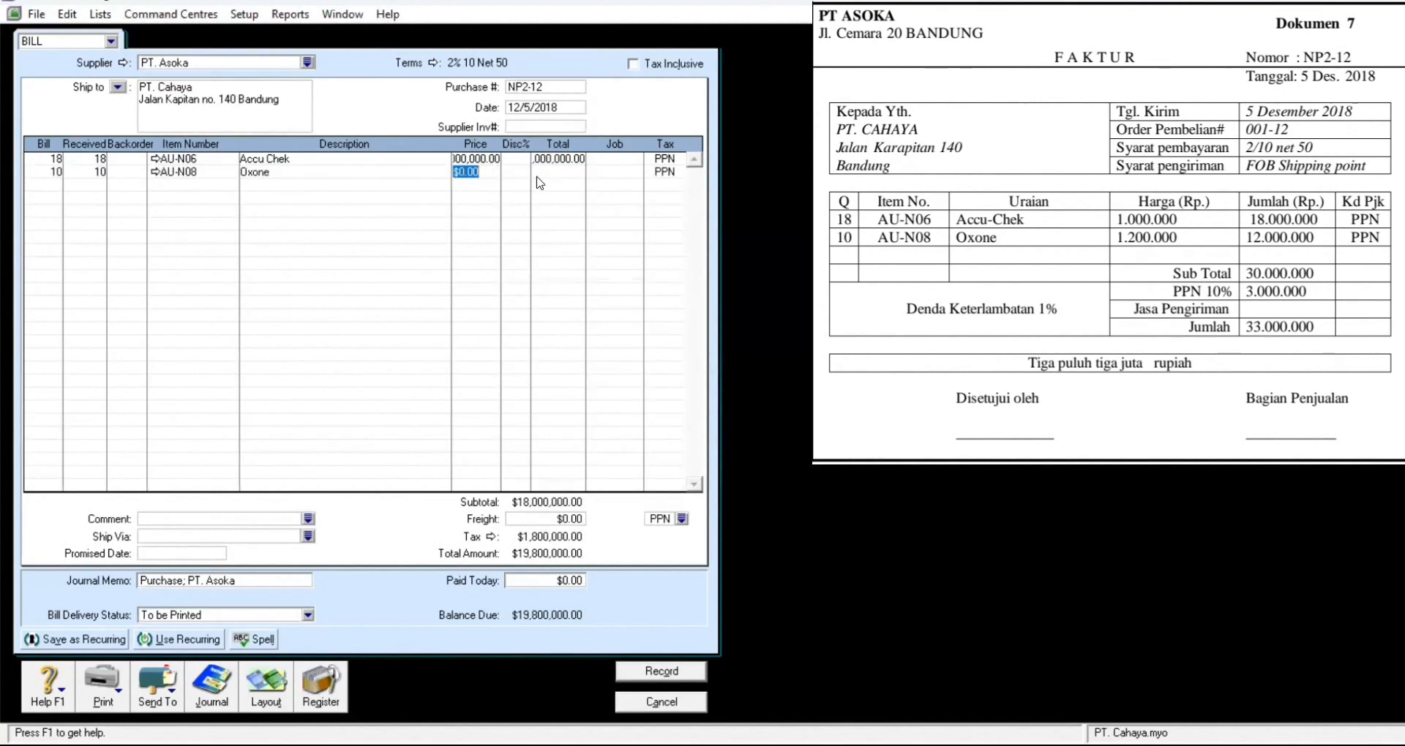
pyautogui.write('1200000')
pyautogui.press('Return')
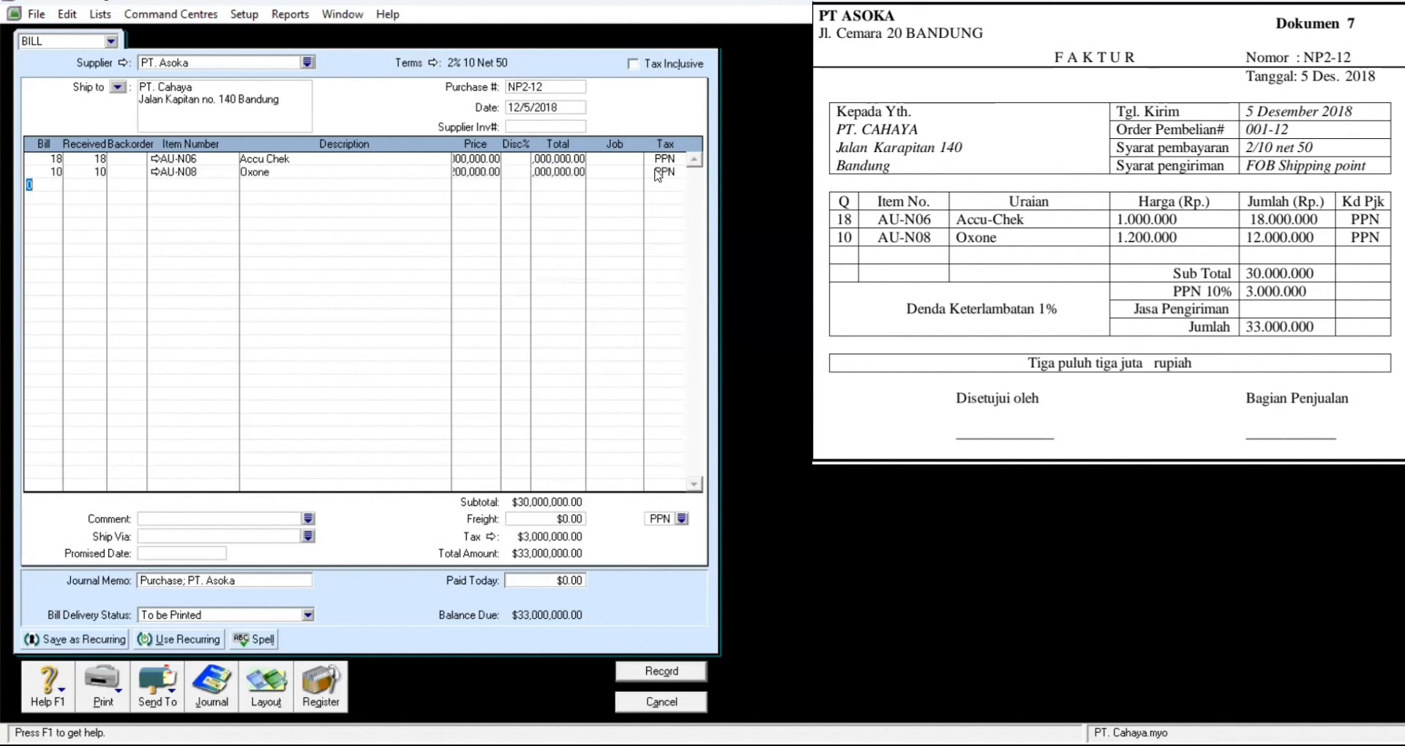
# Step: Set the freight tax code to N-T, clear the freight amount, and record the bill
pyautogui.click(681, 519)
pyautogui.click(633, 272)
pyautogui.click(841, 487)
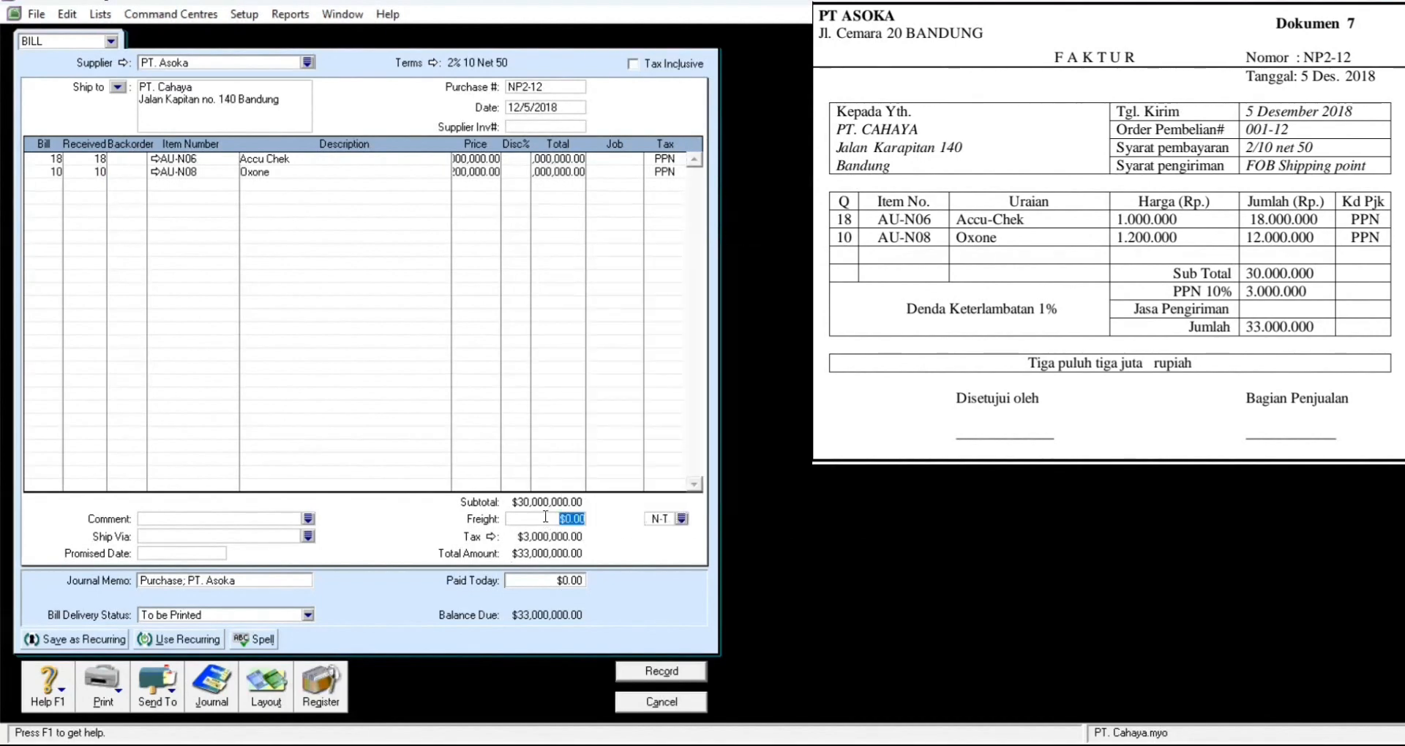
pyautogui.press('BackSpace')
pyautogui.press('BackSpace')
pyautogui.click(686, 669)
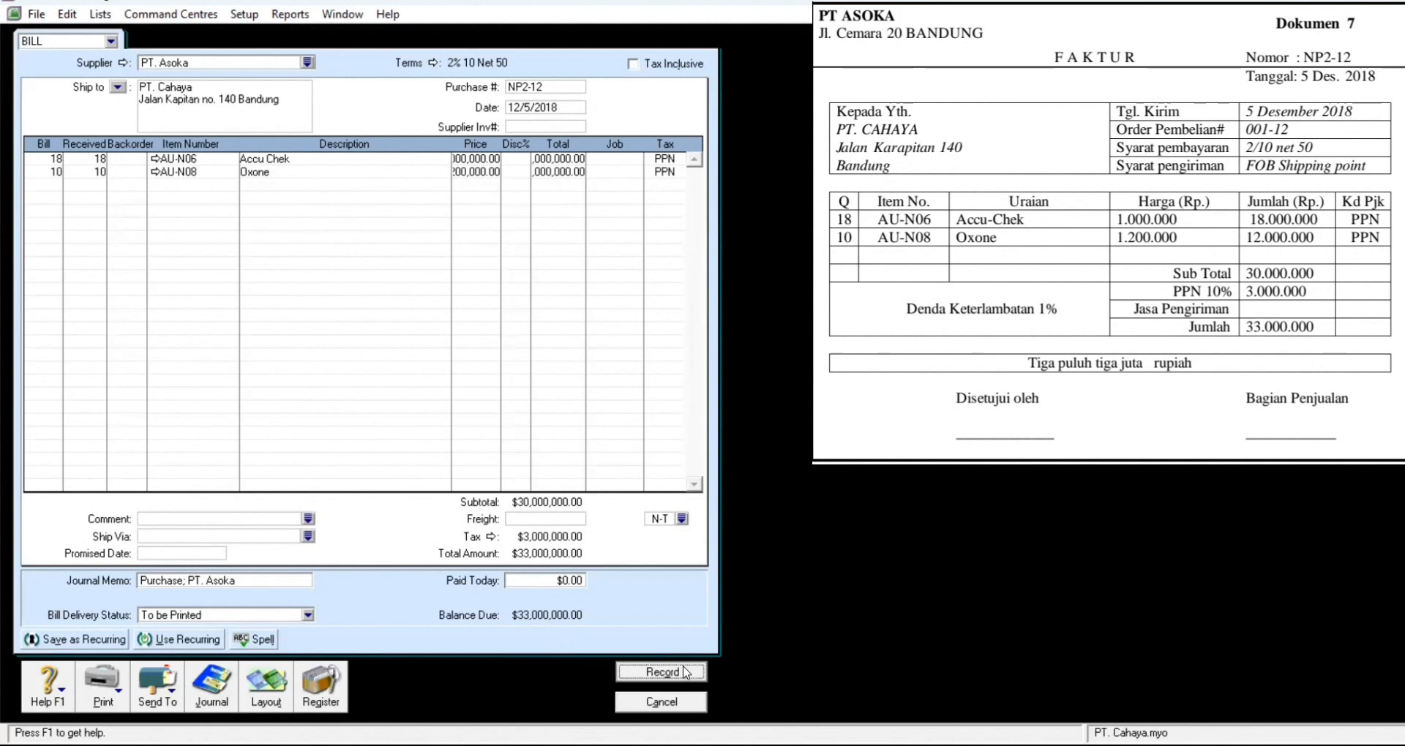
# Step: Finish recording NP2-12, skipping spell check and keeping tax codes, then start a new purchase
pyautogui.click(864, 519)
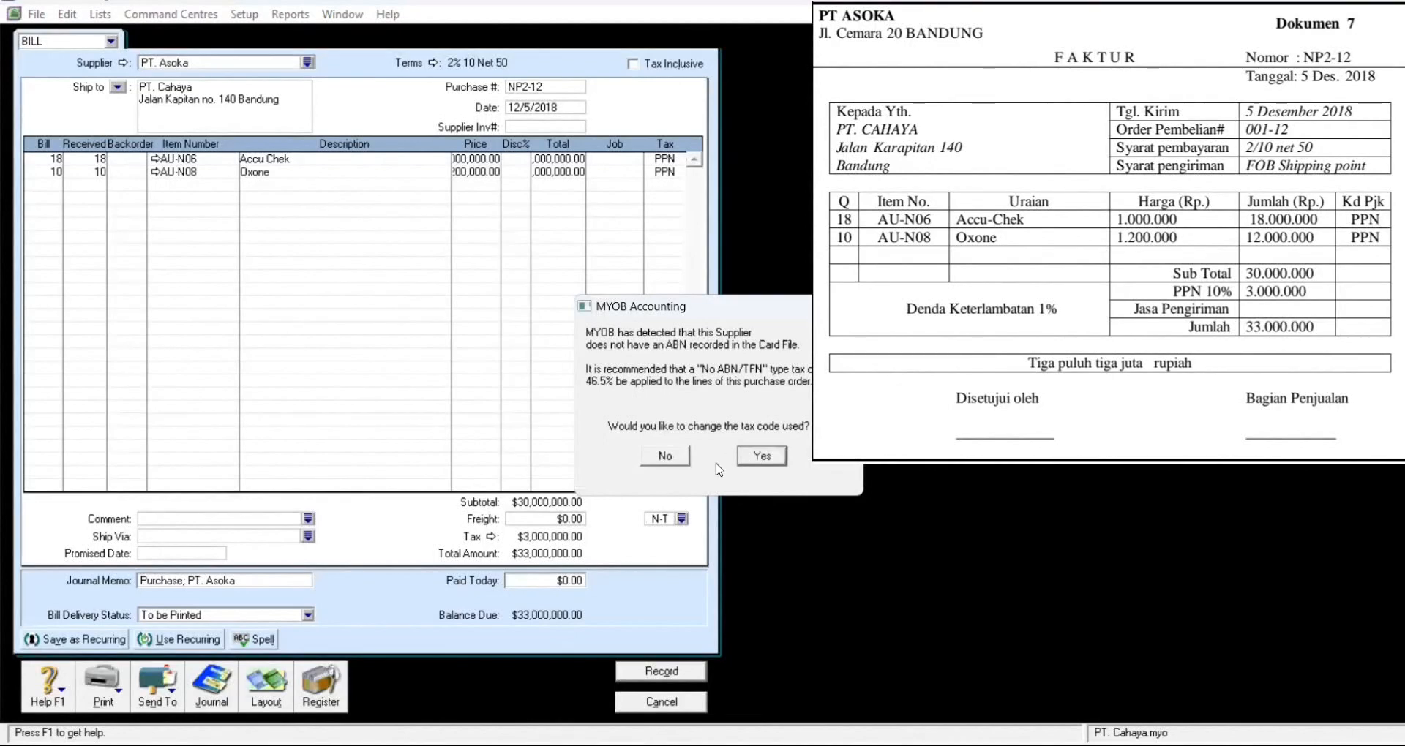
pyautogui.click(672, 456)
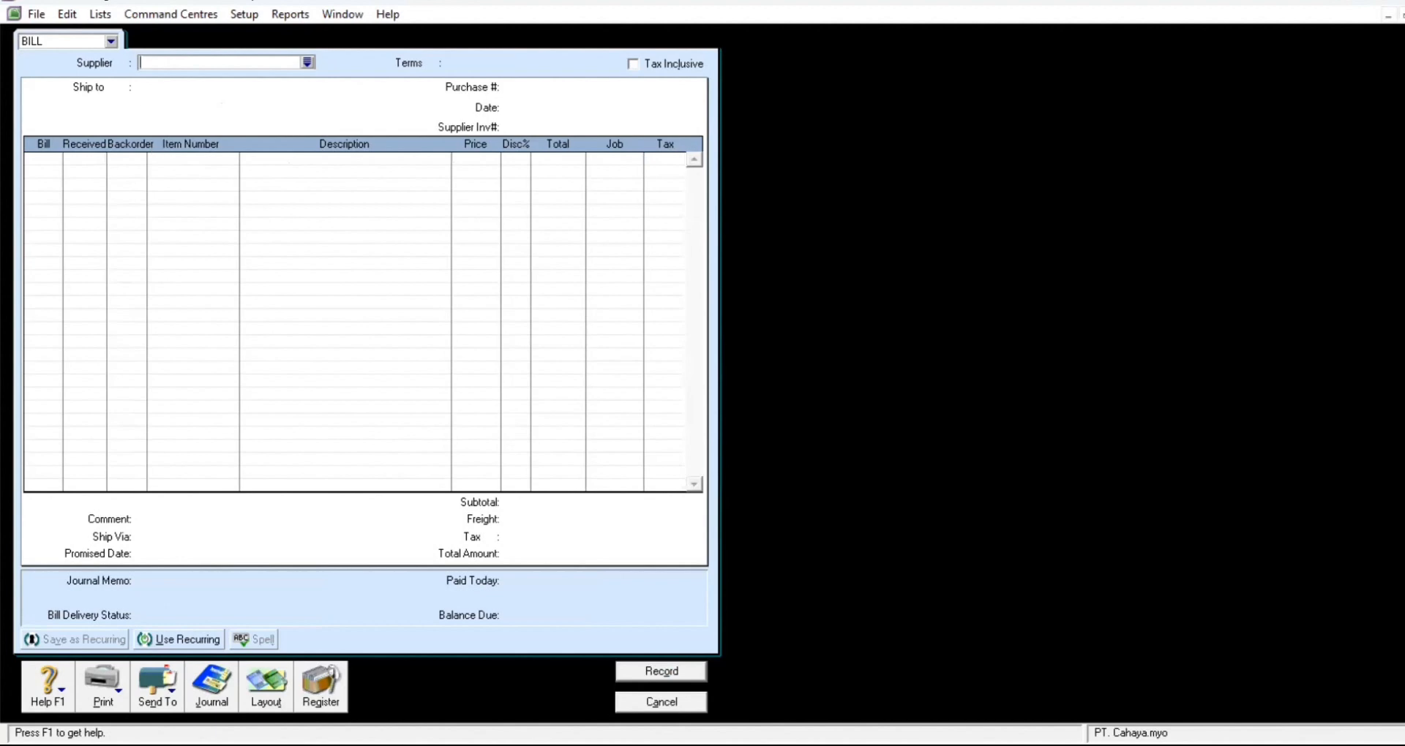
pyautogui.click(182, 16)
pyautogui.moveTo(186, 42)
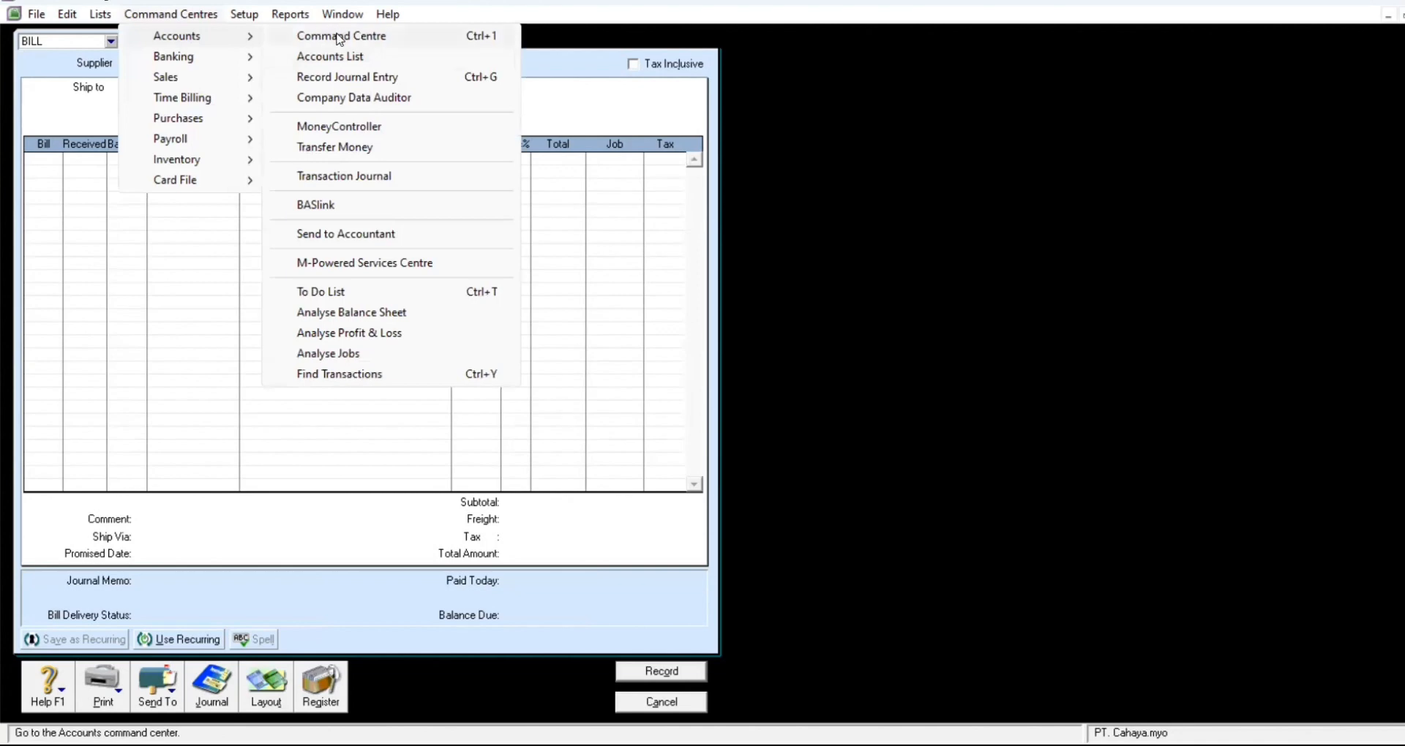
pyautogui.click(688, 704)
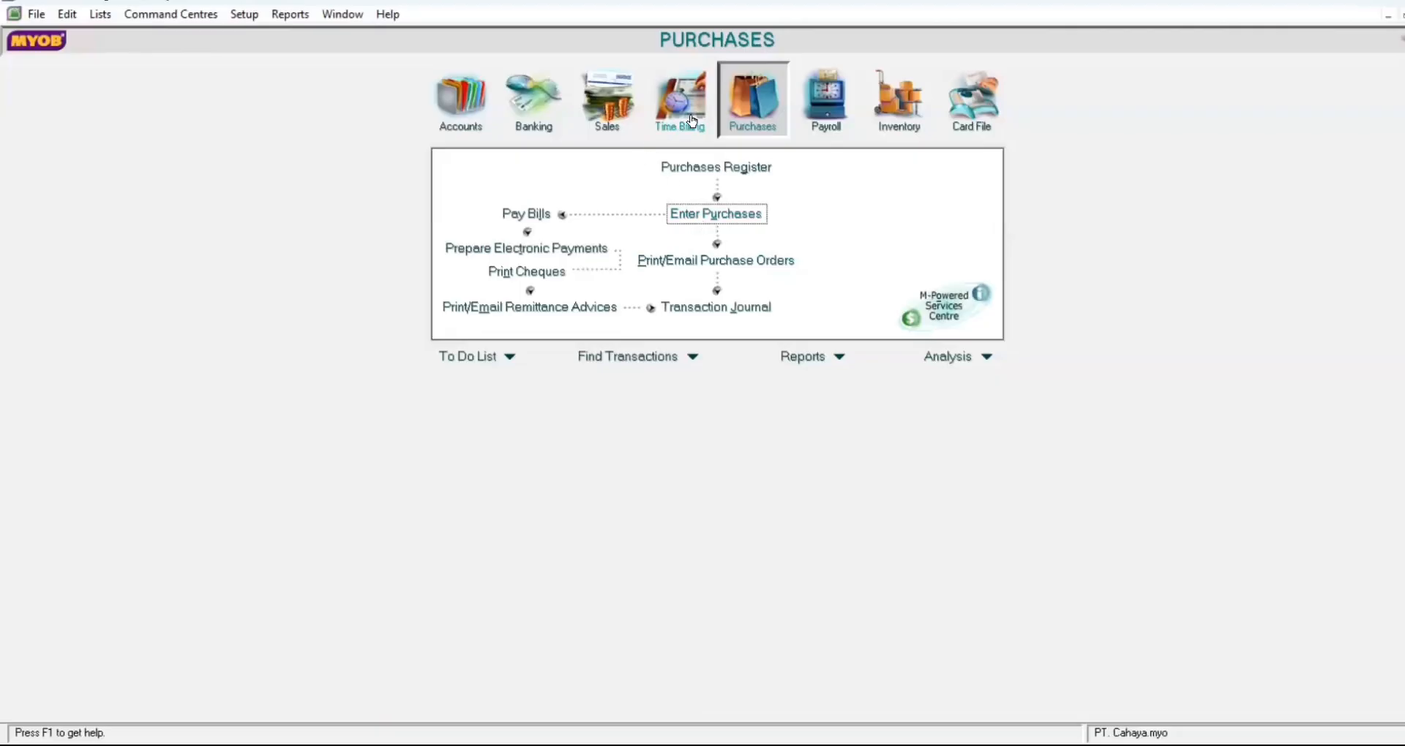
pyautogui.click(706, 219)
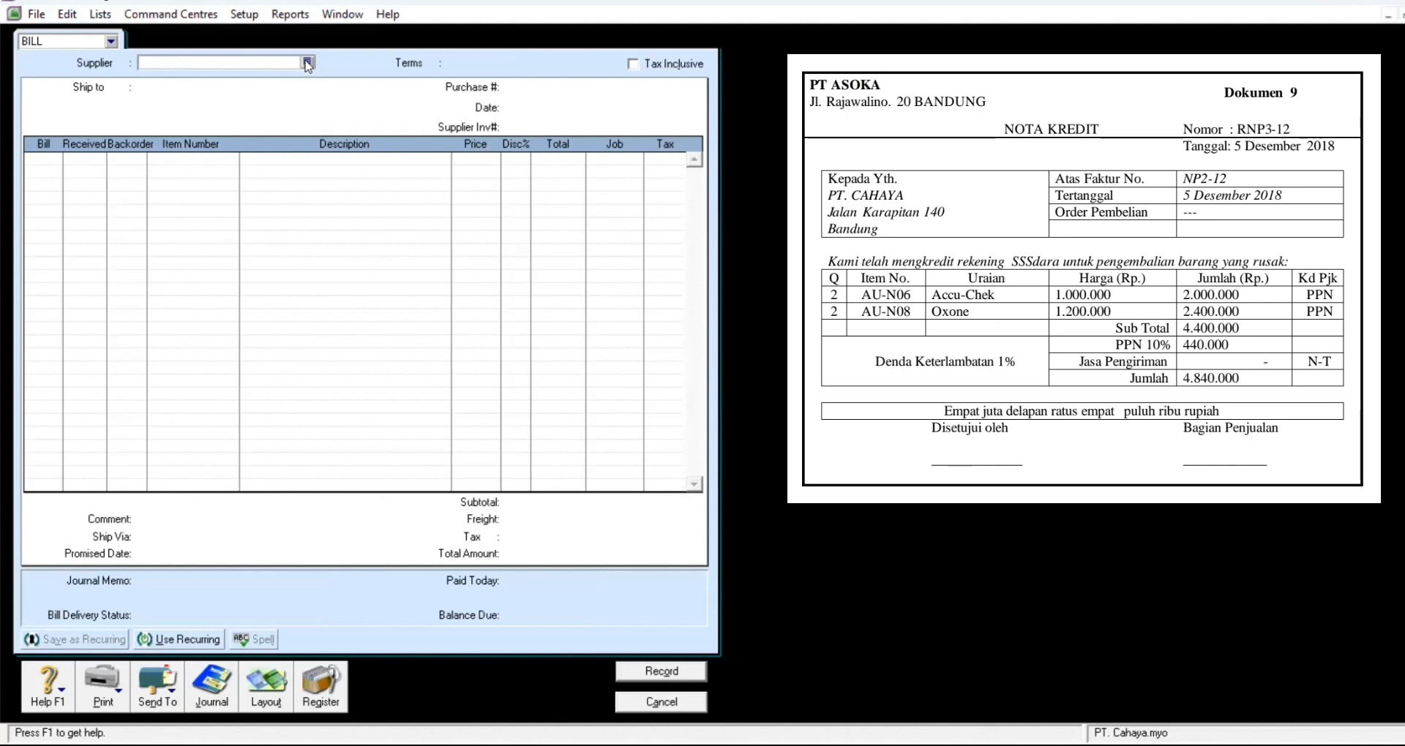
# Step: Choose PT. Asoka as supplier and set purchase number NP2-12
pyautogui.click(307, 63)
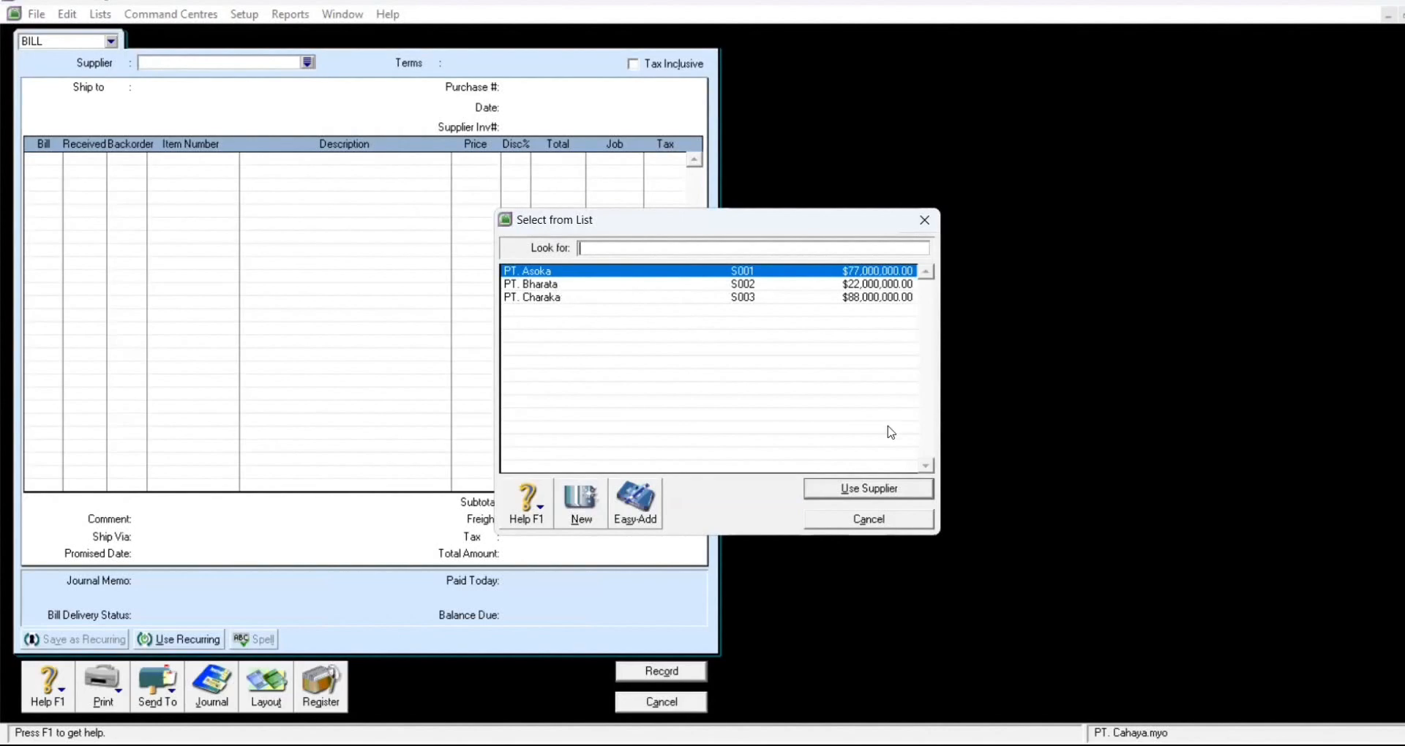
pyautogui.click(891, 492)
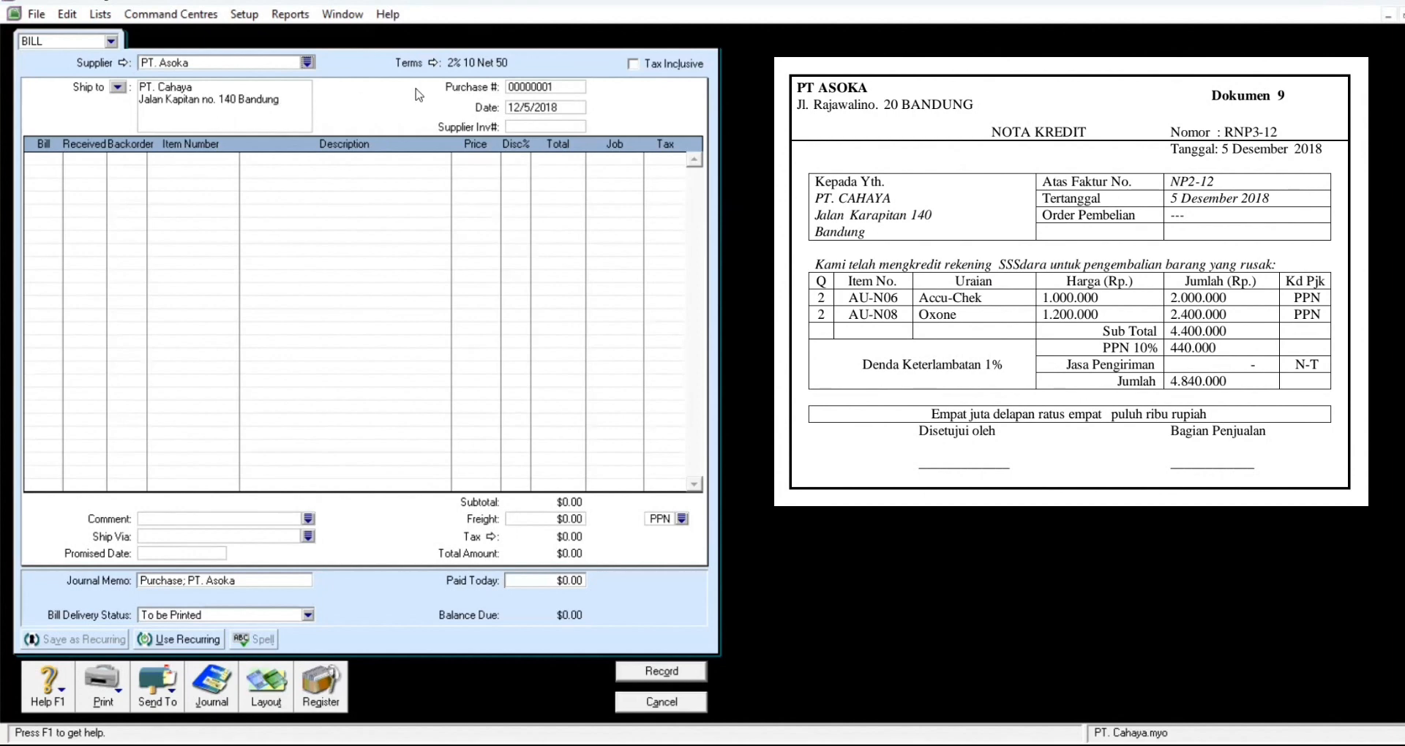
pyautogui.click(561, 87)
pyautogui.write('NT')
pyautogui.press('BackSpace')
pyautogui.write('P2-12')
# Step: Keep the 12/5/2018 date and enter -2 units billed on line one
pyautogui.click(565, 108)
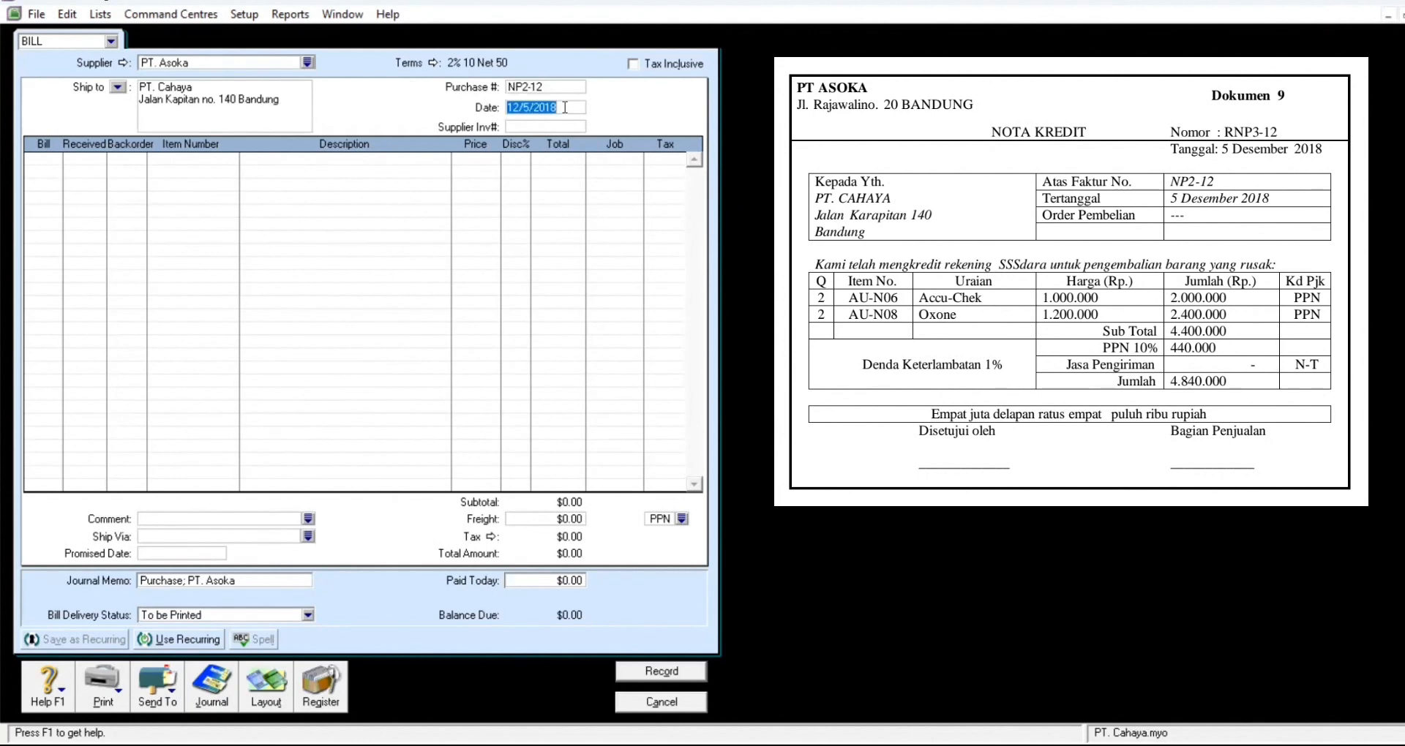
pyautogui.click(47, 164)
pyautogui.write('-2')
pyautogui.press('Tab')
pyautogui.press('Tab')
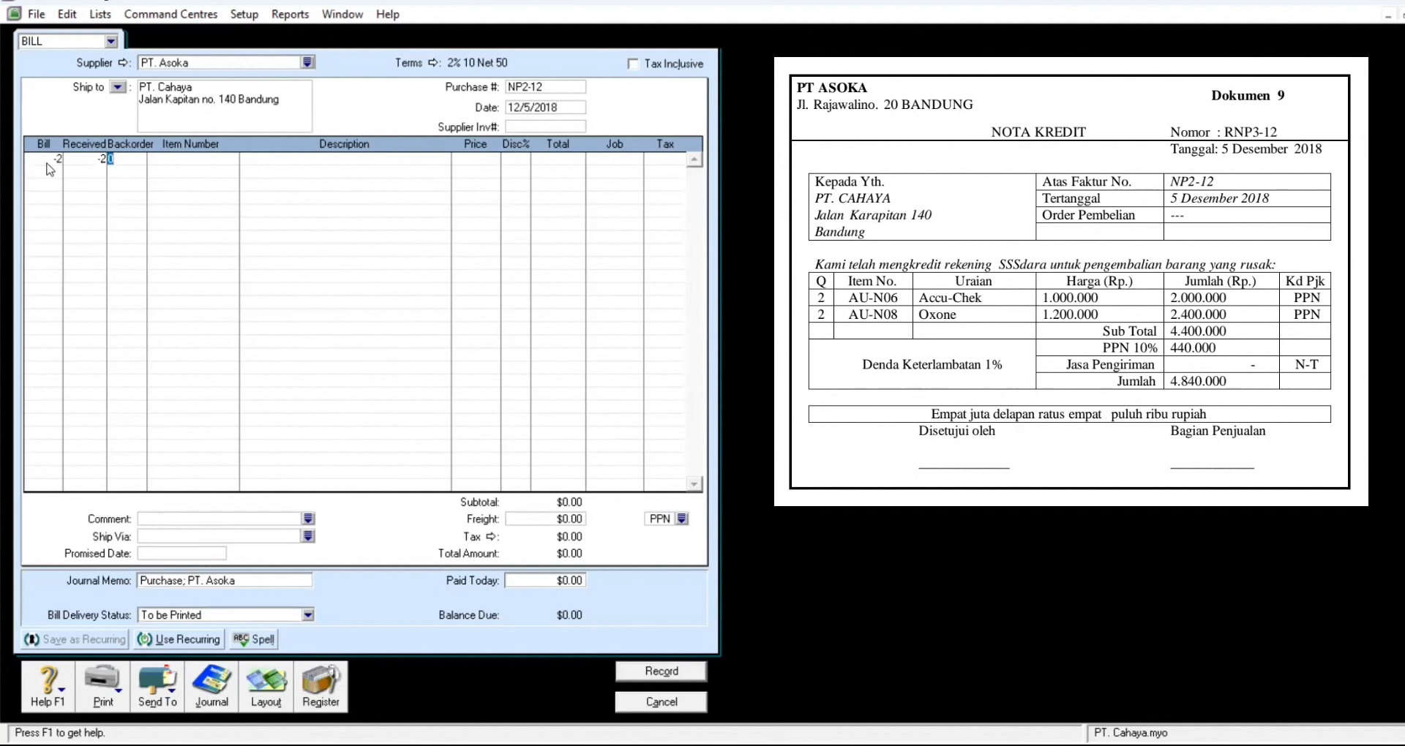
pyautogui.press('Tab')
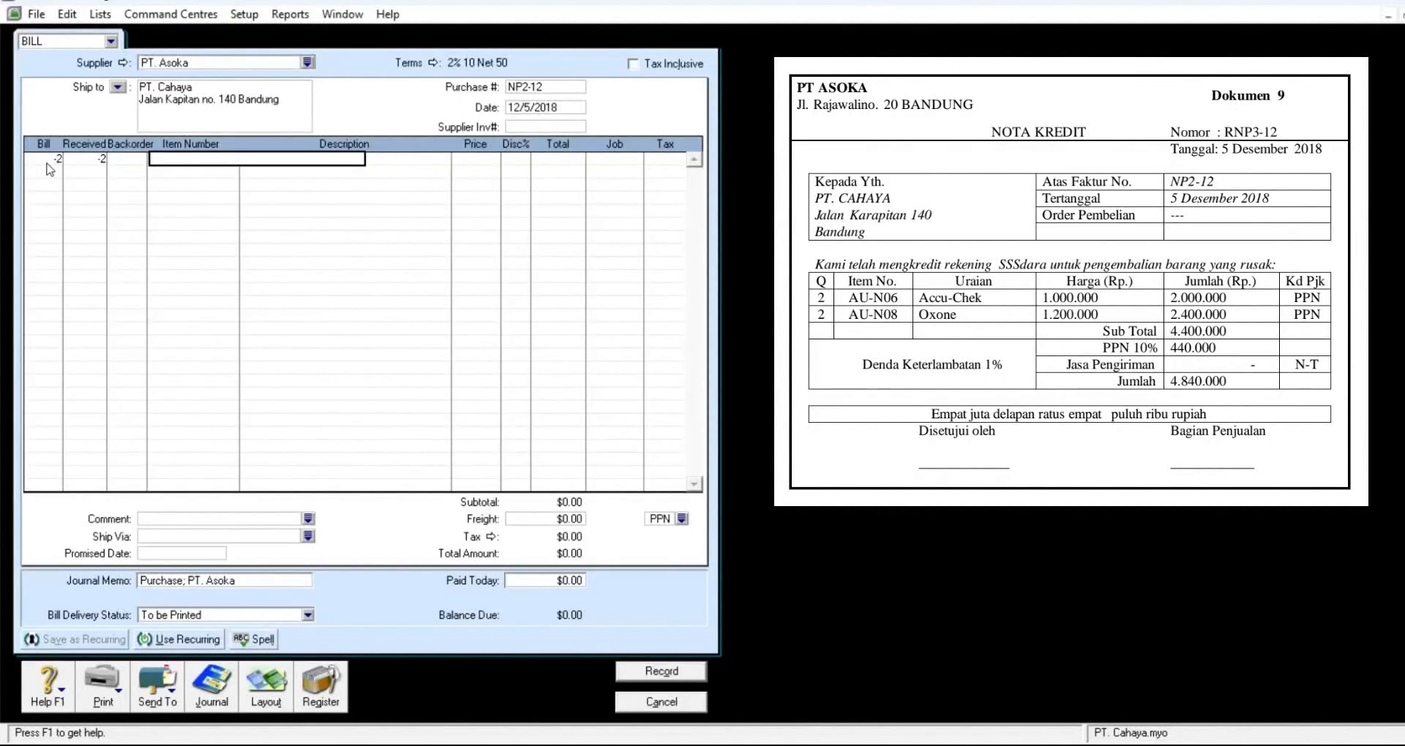
pyautogui.press('Tab')
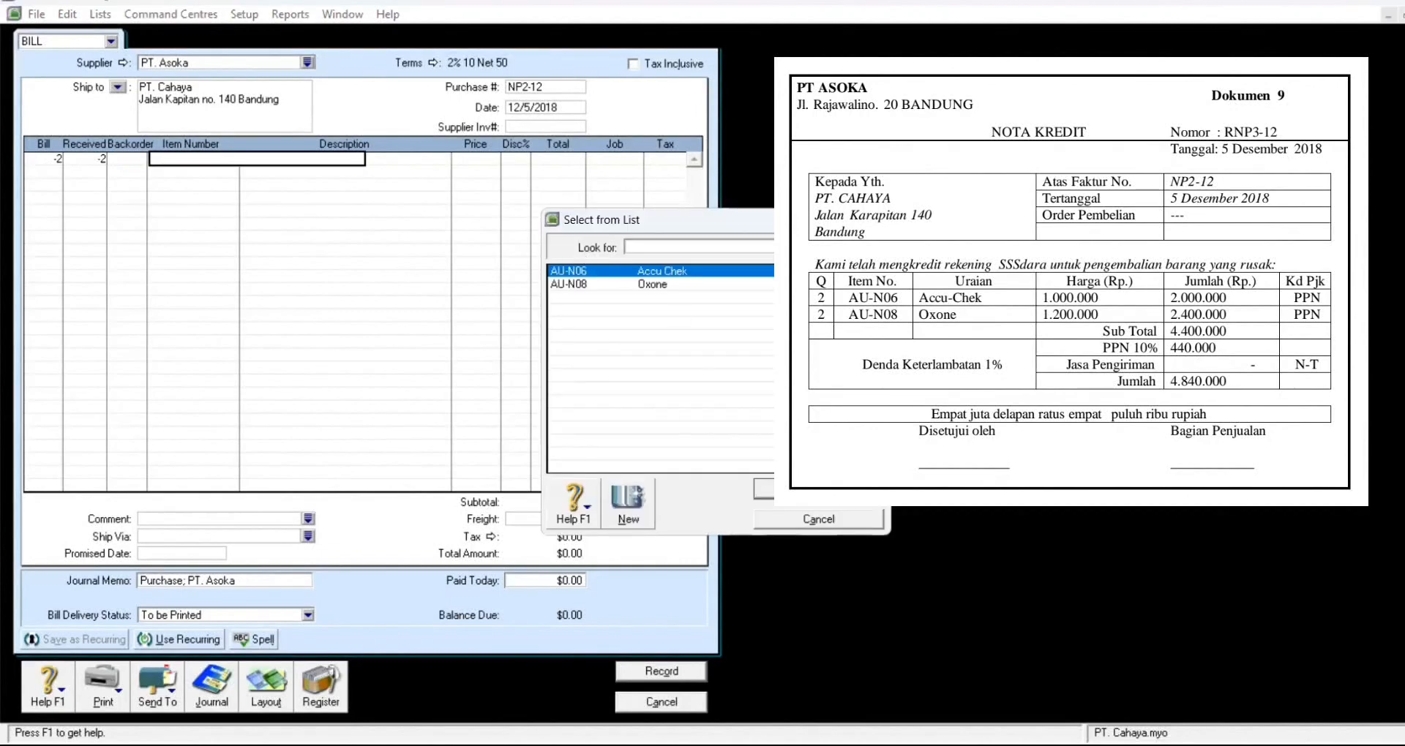
# Step: Put AU-N06 Accu Chek on line one and enter -2 units on line two
pyautogui.press('Return')
pyautogui.press('Tab')
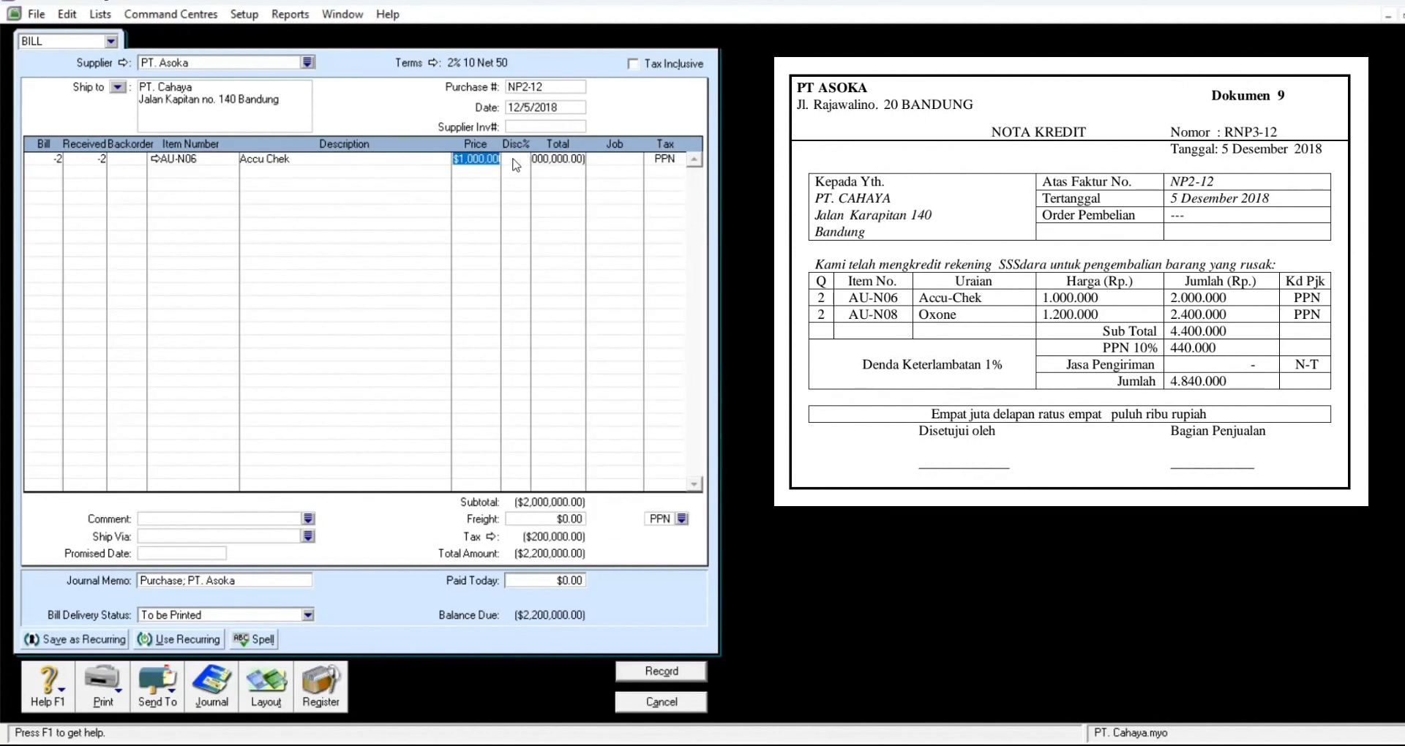
pyautogui.press('Tab')
pyautogui.press('Tab')
pyautogui.press('Tab')
pyautogui.press('Tab')
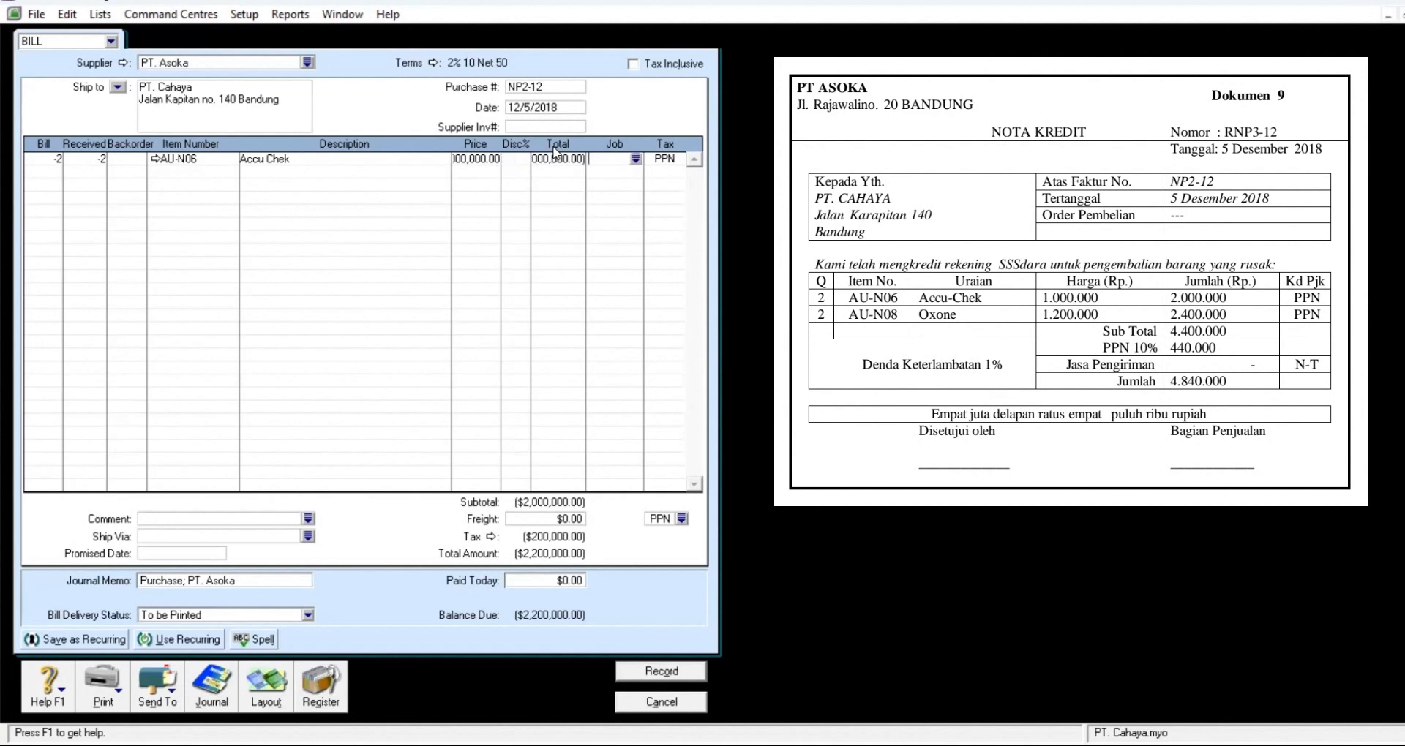
pyautogui.press('Tab')
pyautogui.write('-2')
pyautogui.press('Tab')
pyautogui.press('Tab')
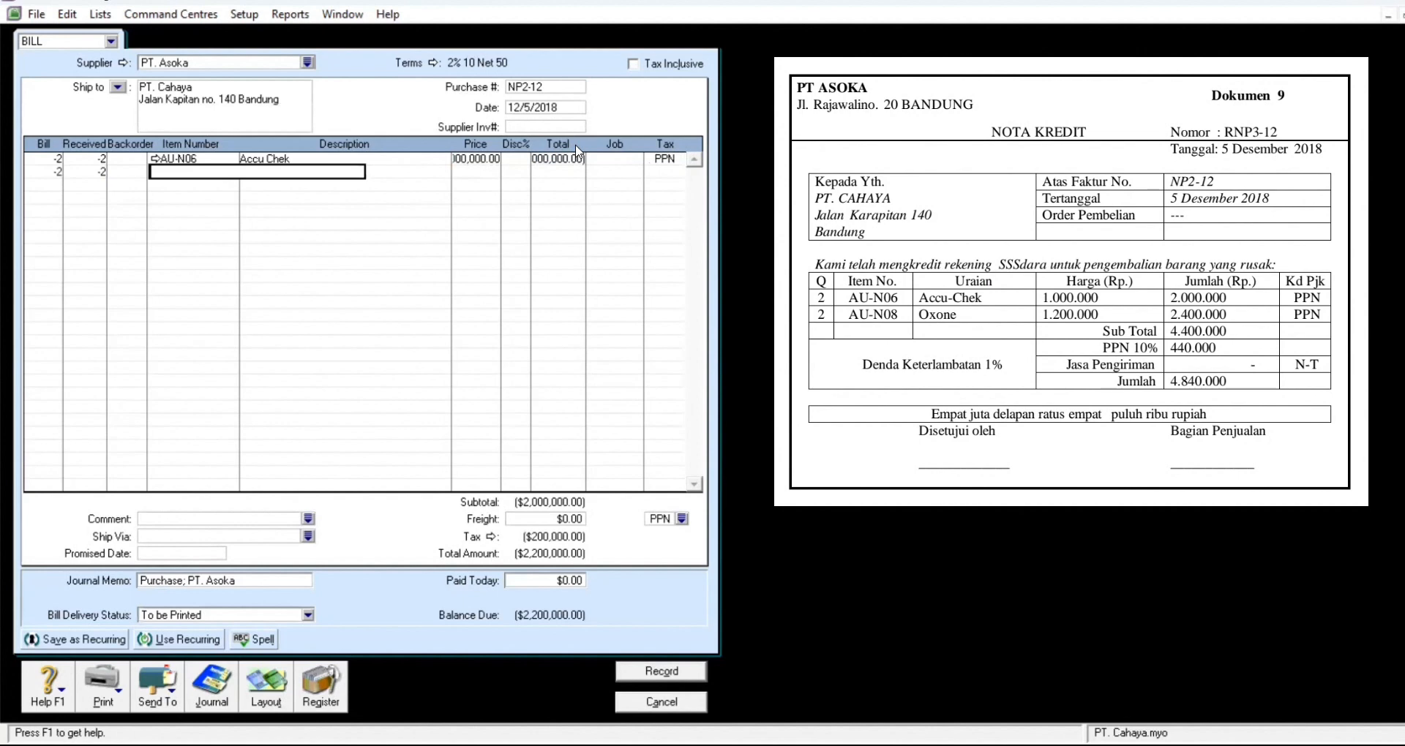
# Step: Set line two to AU-N08 Oxone at a price of 1,200,000
pyautogui.press('Tab')
pyautogui.click(691, 285)
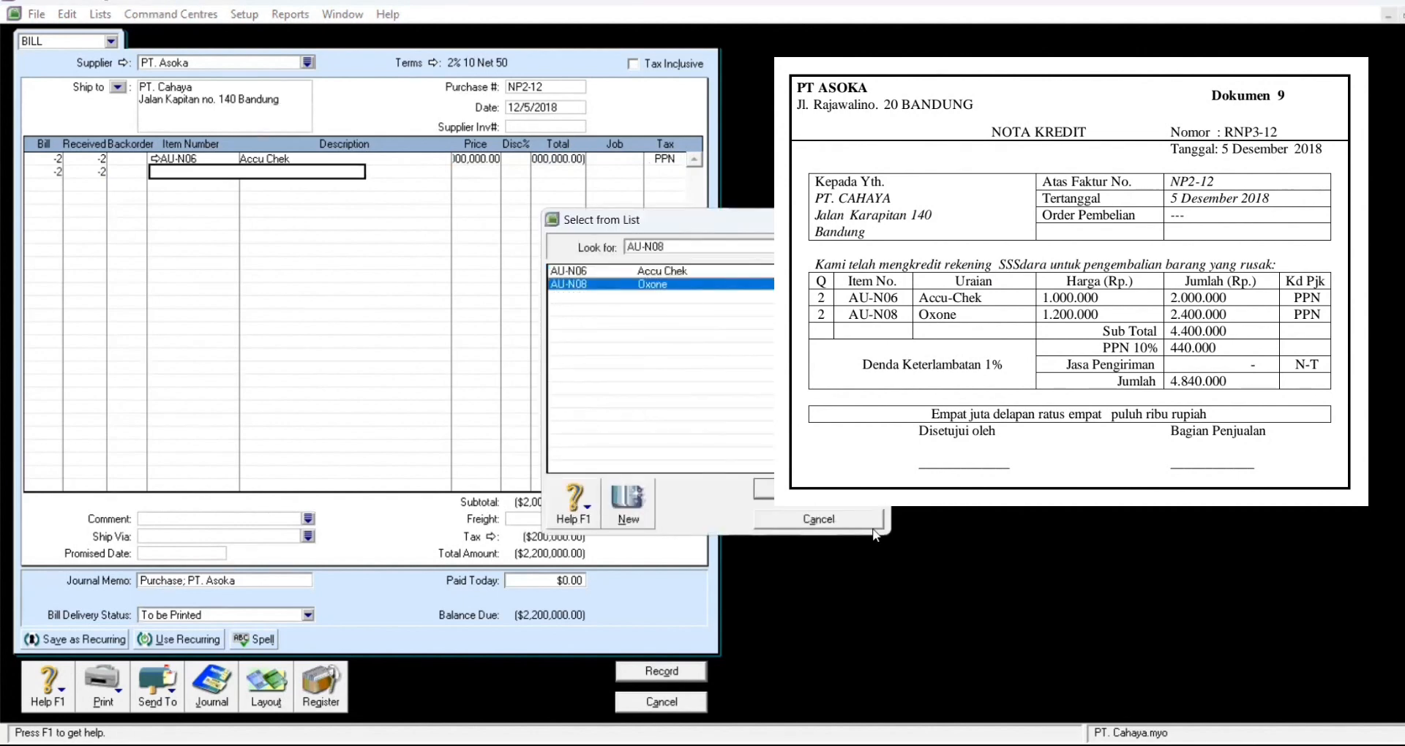
pyautogui.click(842, 493)
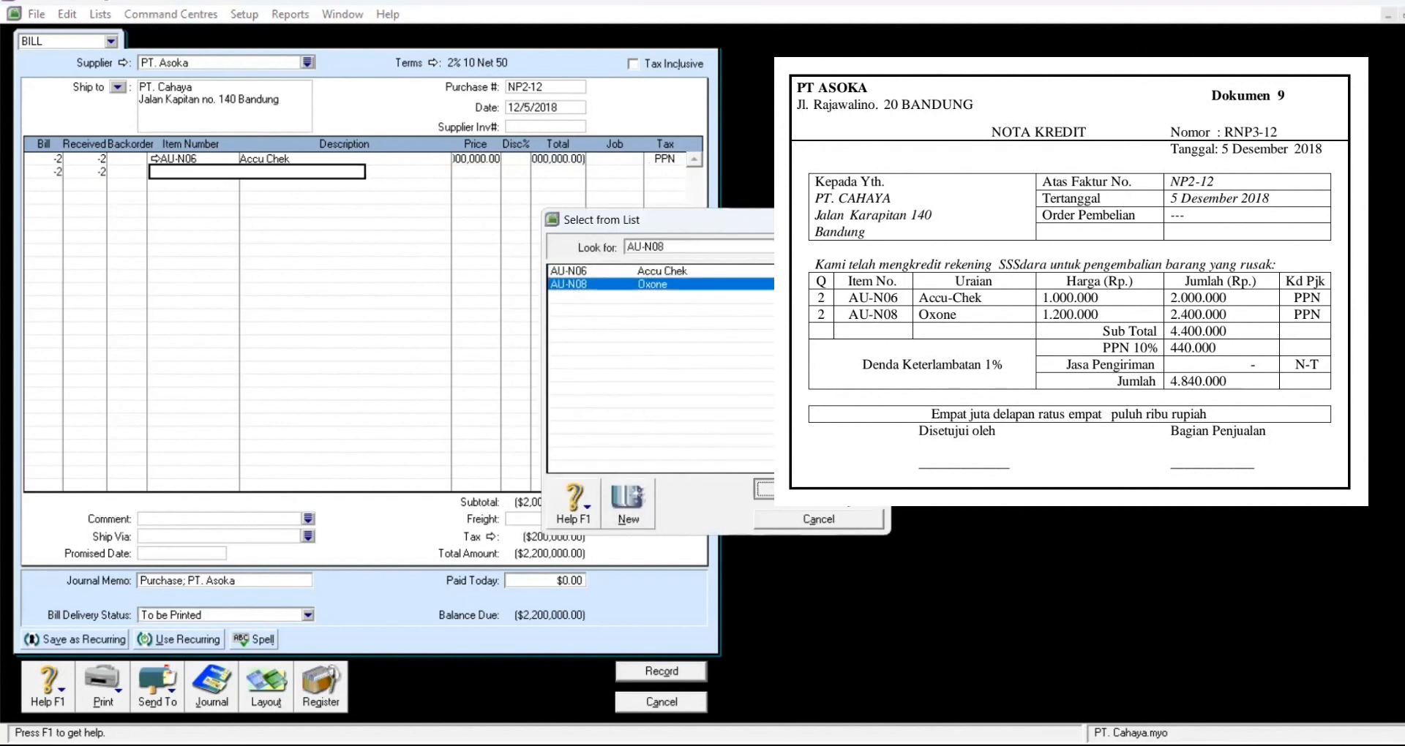
pyautogui.press('Tab')
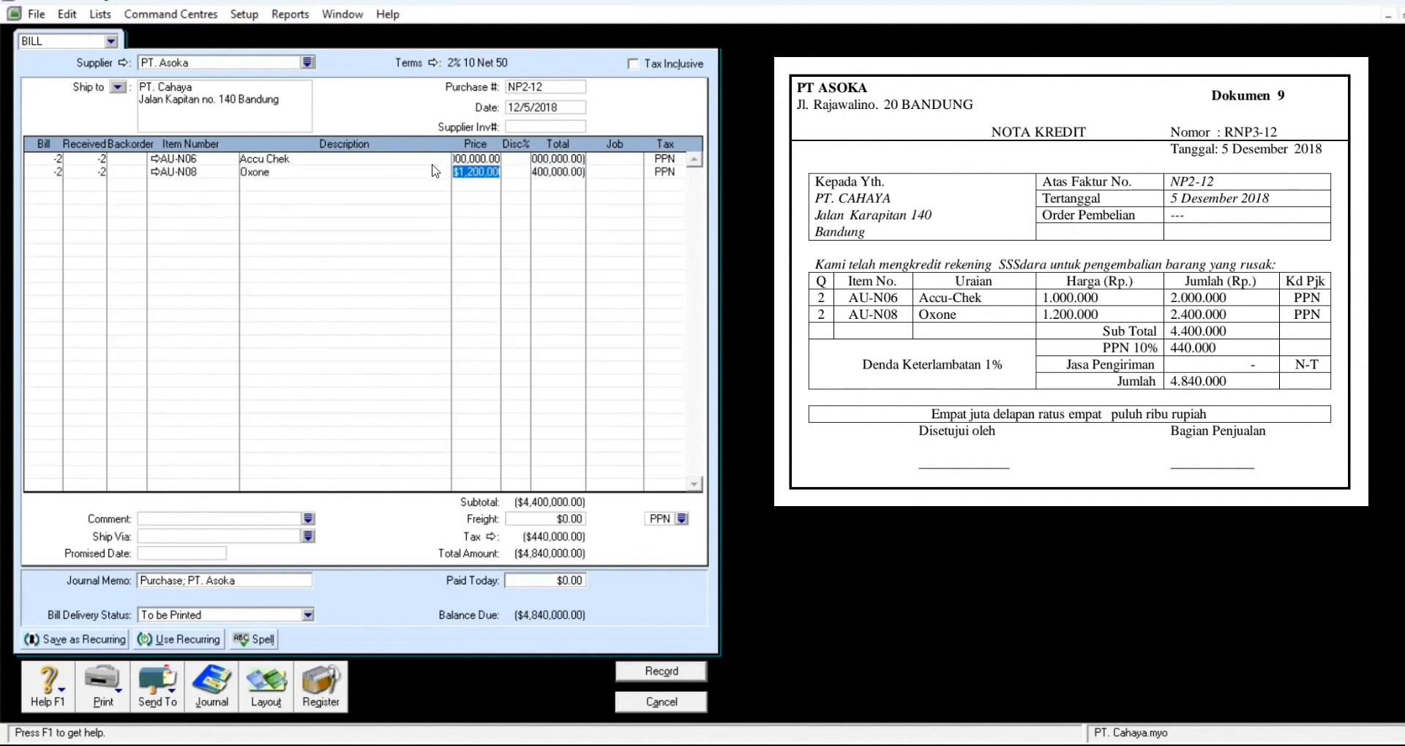
pyautogui.write('20')
pyautogui.press('BackSpace')
pyautogui.press('BackSpace')
pyautogui.press('Return')
pyautogui.click(479, 175)
pyautogui.write('1200')
pyautogui.write('000')
pyautogui.press('Return')
pyautogui.press('Tab')
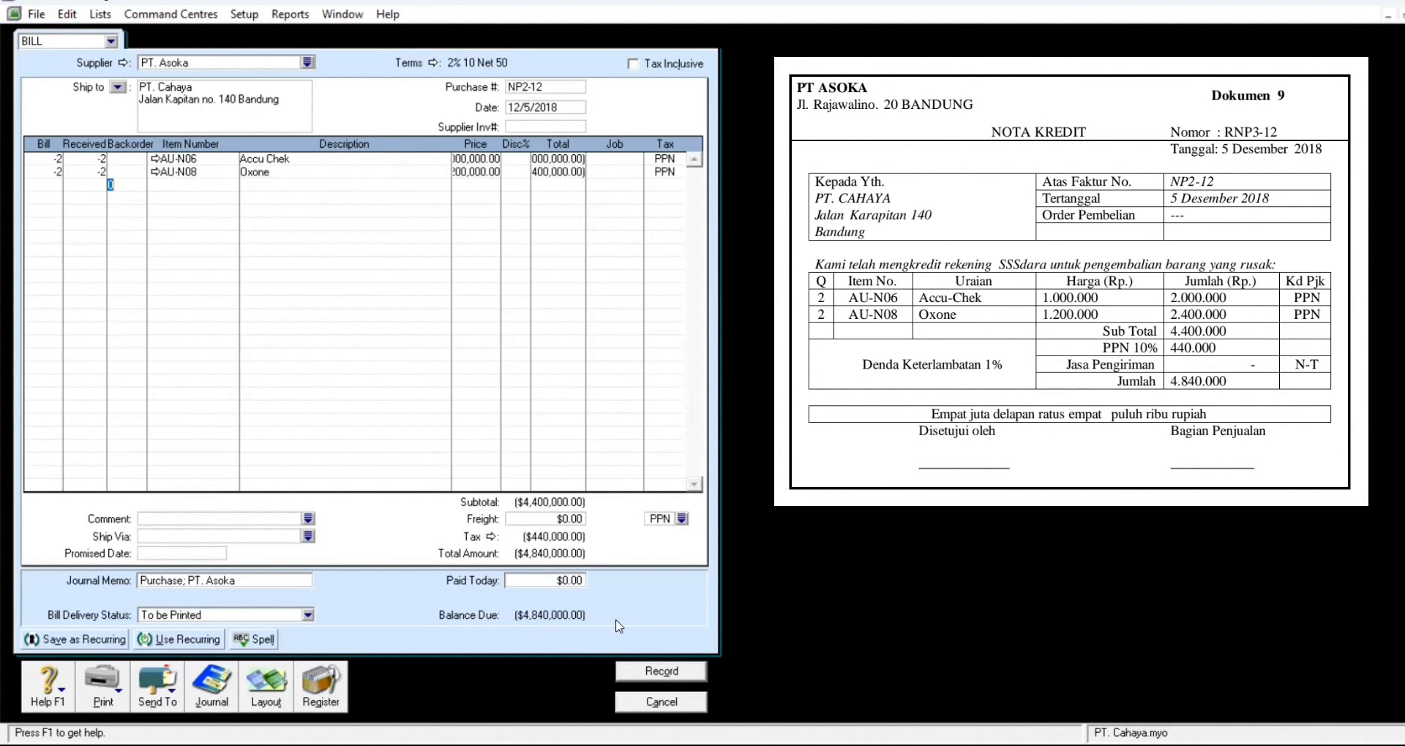
# Step: Open the Purchases Register from PT. Asoka's recorded debit bill
pyautogui.click(327, 667)
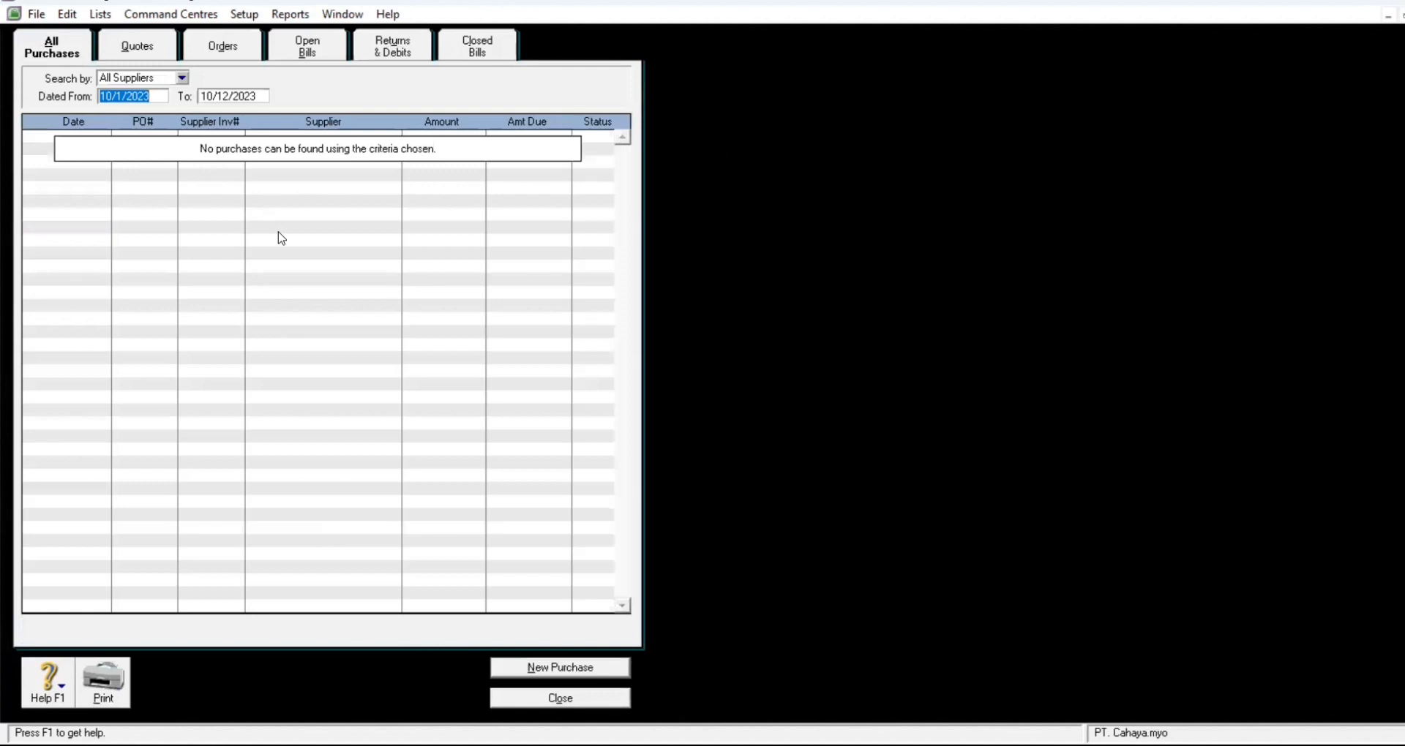
# Step: Under Returns & Debits, choose to apply PT. Asoka's $4,840,000 debit to a purchase
pyautogui.click(396, 53)
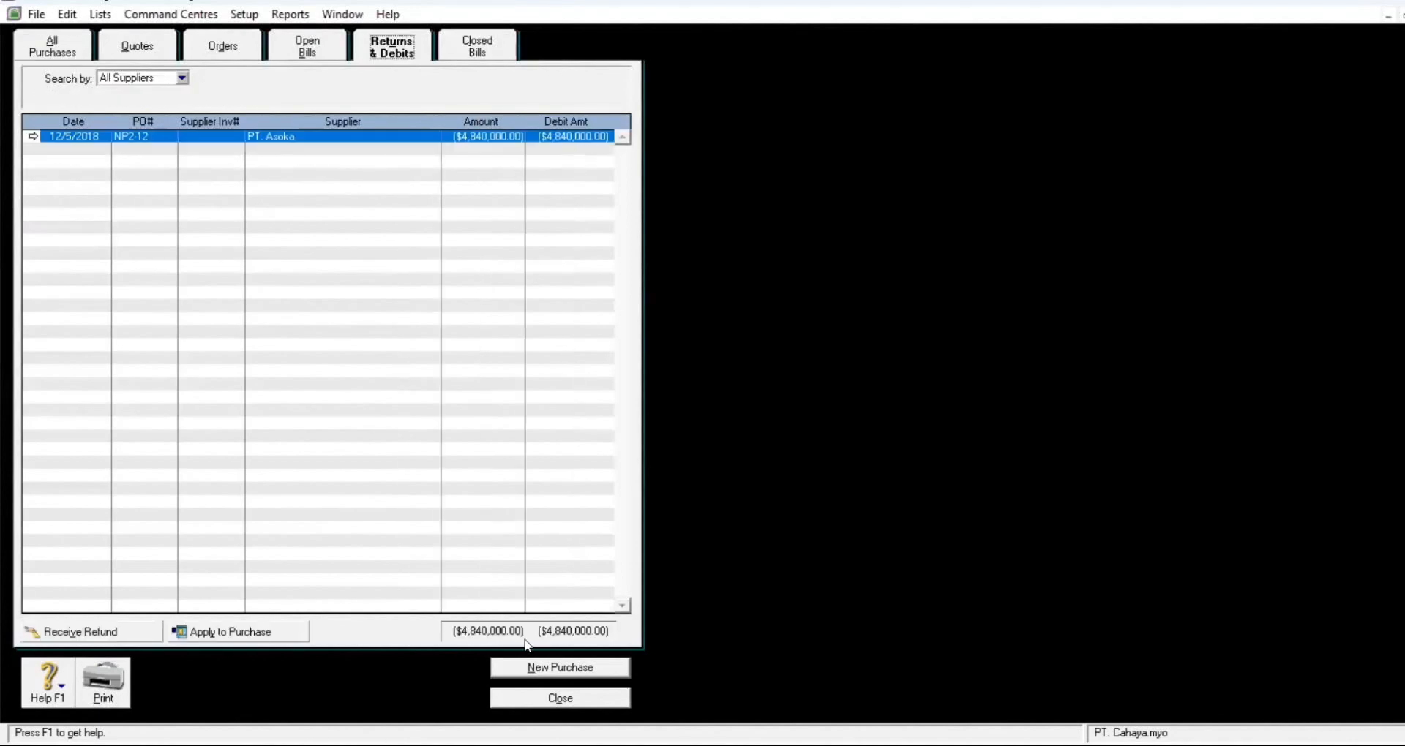
pyautogui.click(231, 632)
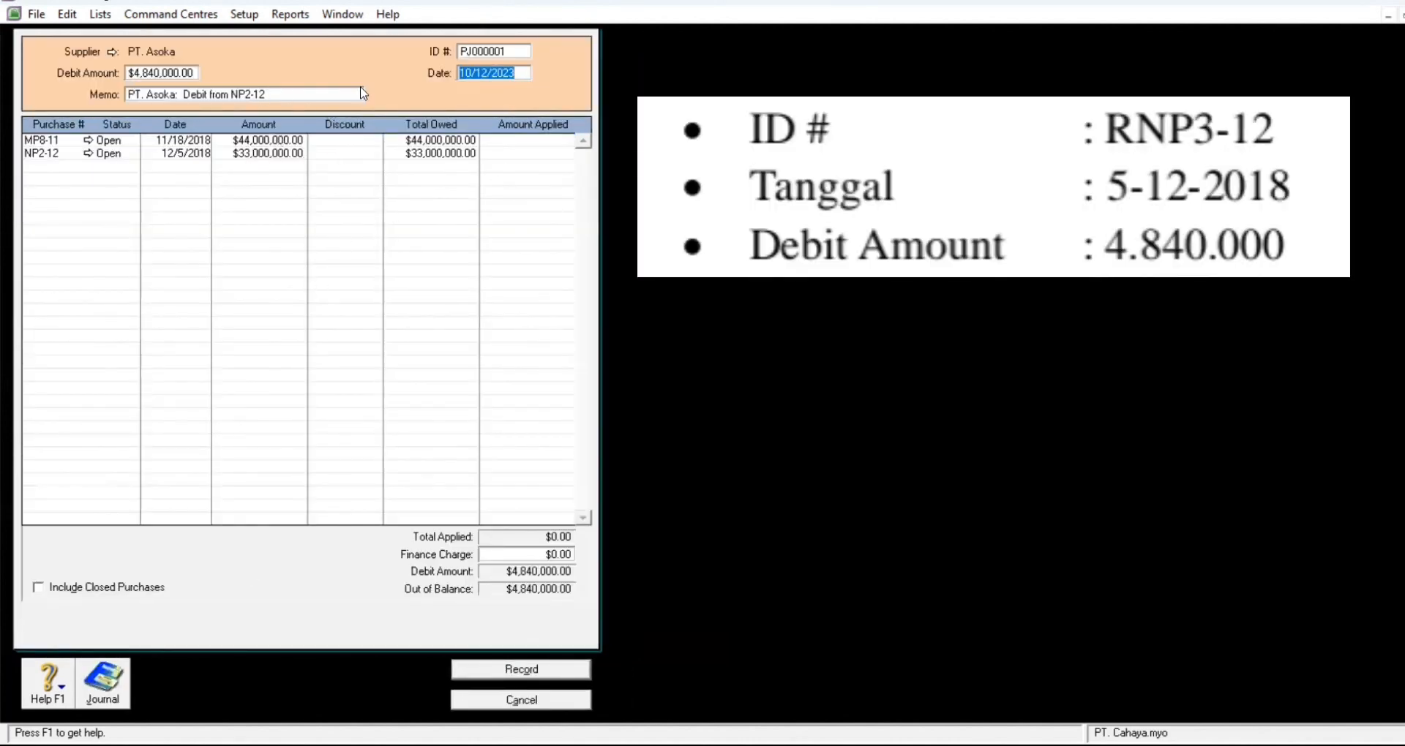
# Step: Give the debit ID RNP3-12 and date 12/5/2018
pyautogui.click(506, 51)
pyautogui.write('N')
pyautogui.write('RP')
pyautogui.press('BackSpace')
pyautogui.press('BackSpace')
pyautogui.press('BackSpace')
pyautogui.write('RNP3-12')
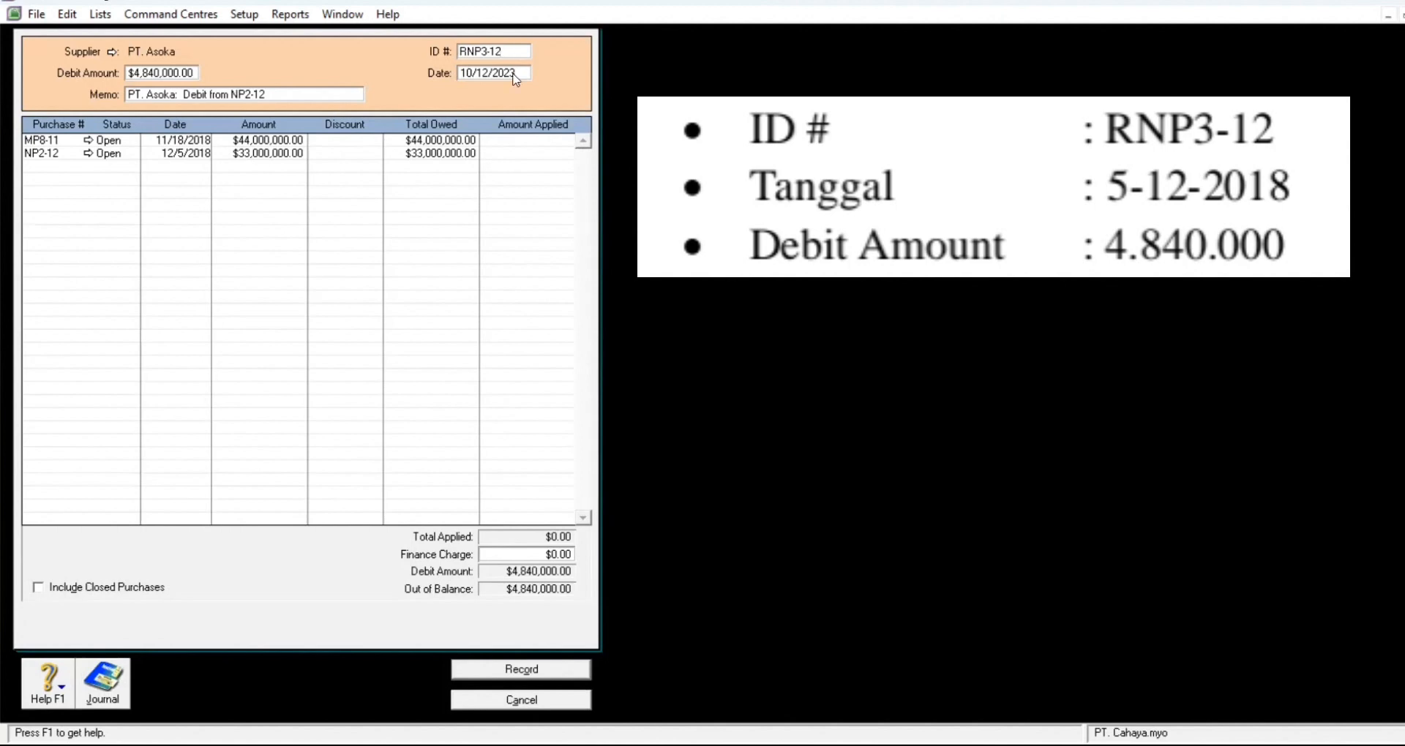
pyautogui.click(521, 72)
pyautogui.write('12')
pyautogui.press('-')
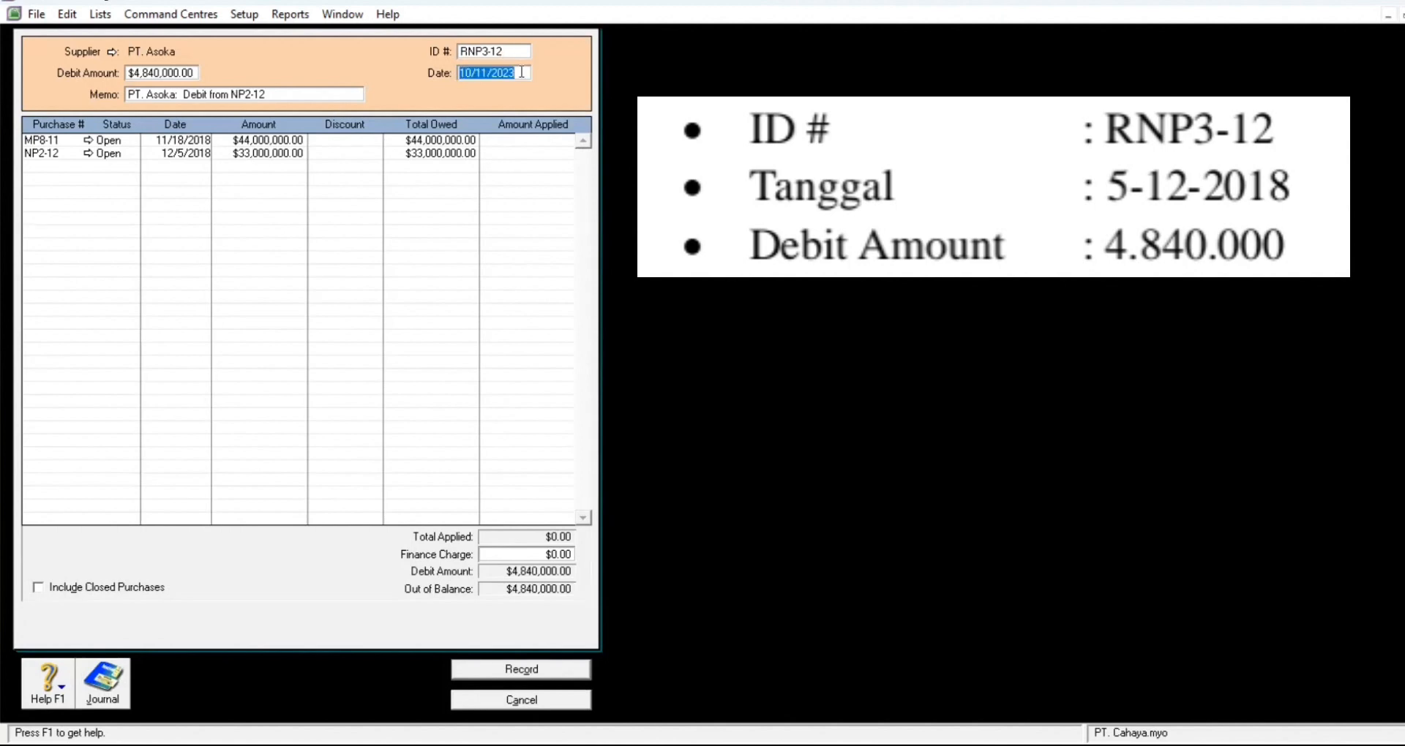
pyautogui.write('12')
pyautogui.write('/05')
pyautogui.write('/20')
pyautogui.write('18')
pyautogui.press('Tab')
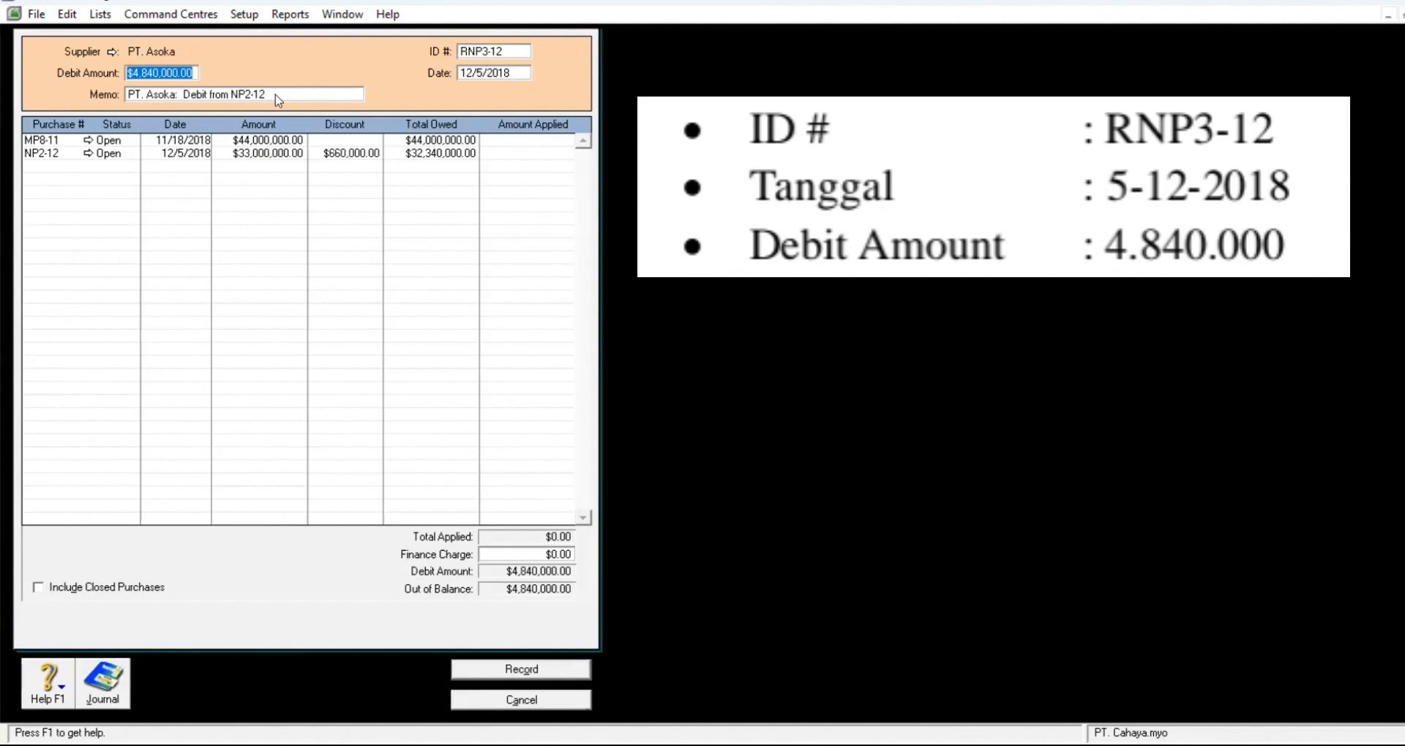
pyautogui.press('Tab')
# Step: Apply the full $4,840,000 to purchase NP2-12 and record the debit
pyautogui.click(298, 95)
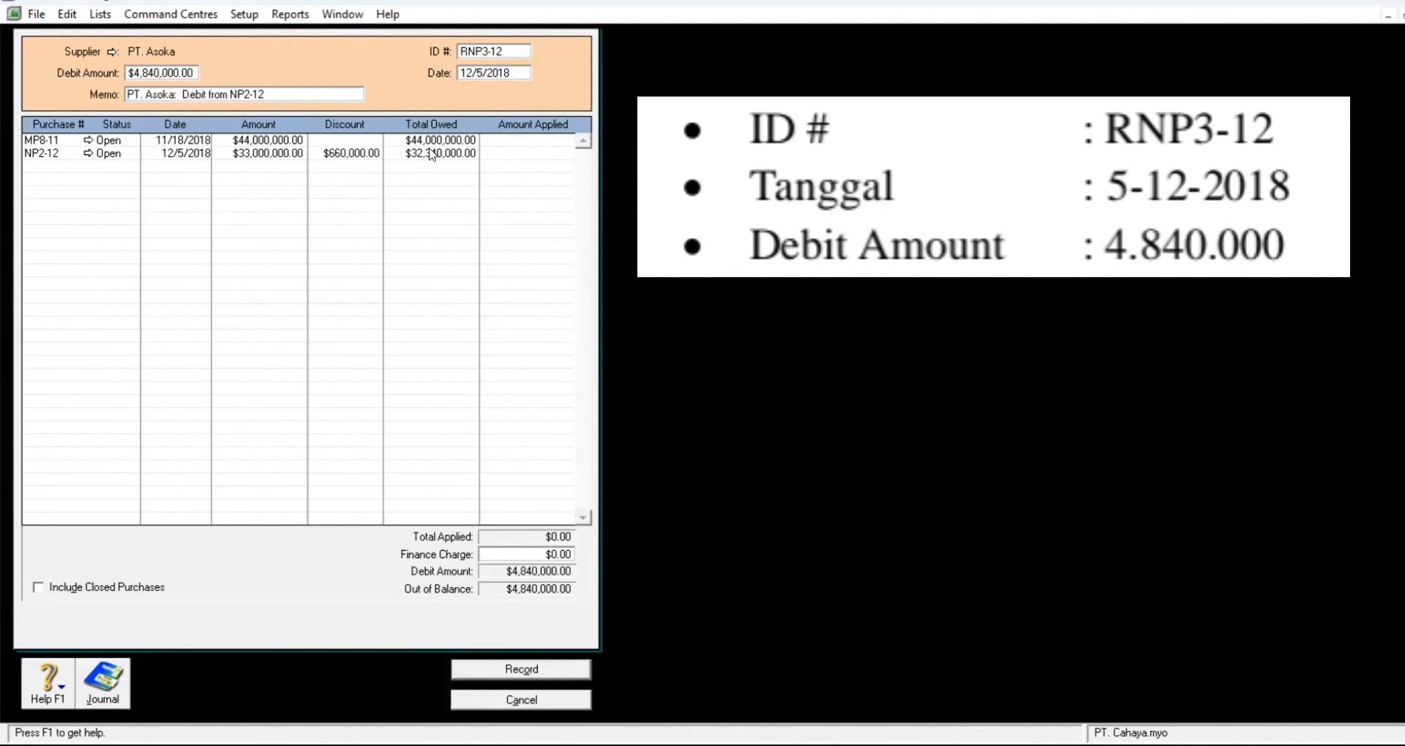
pyautogui.click(524, 140)
pyautogui.click(509, 153)
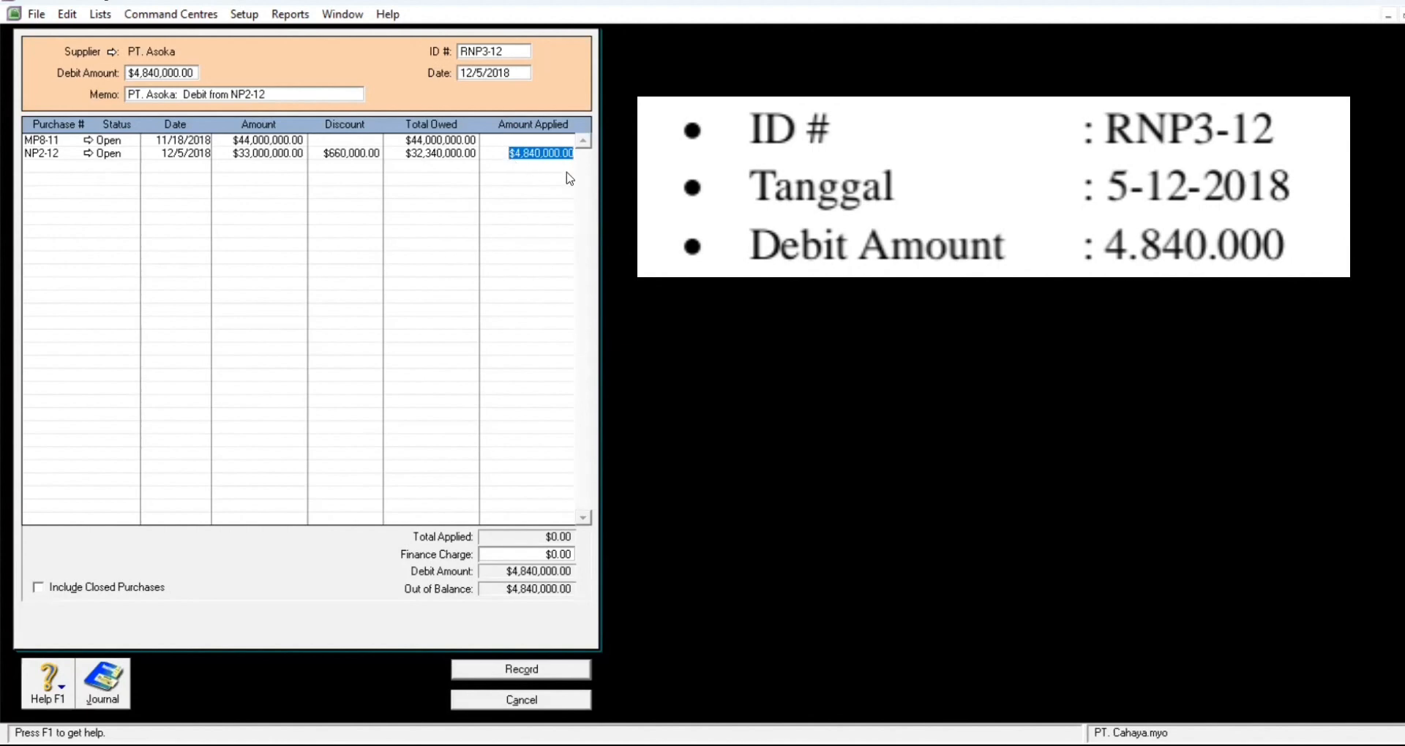
pyautogui.press('Tab')
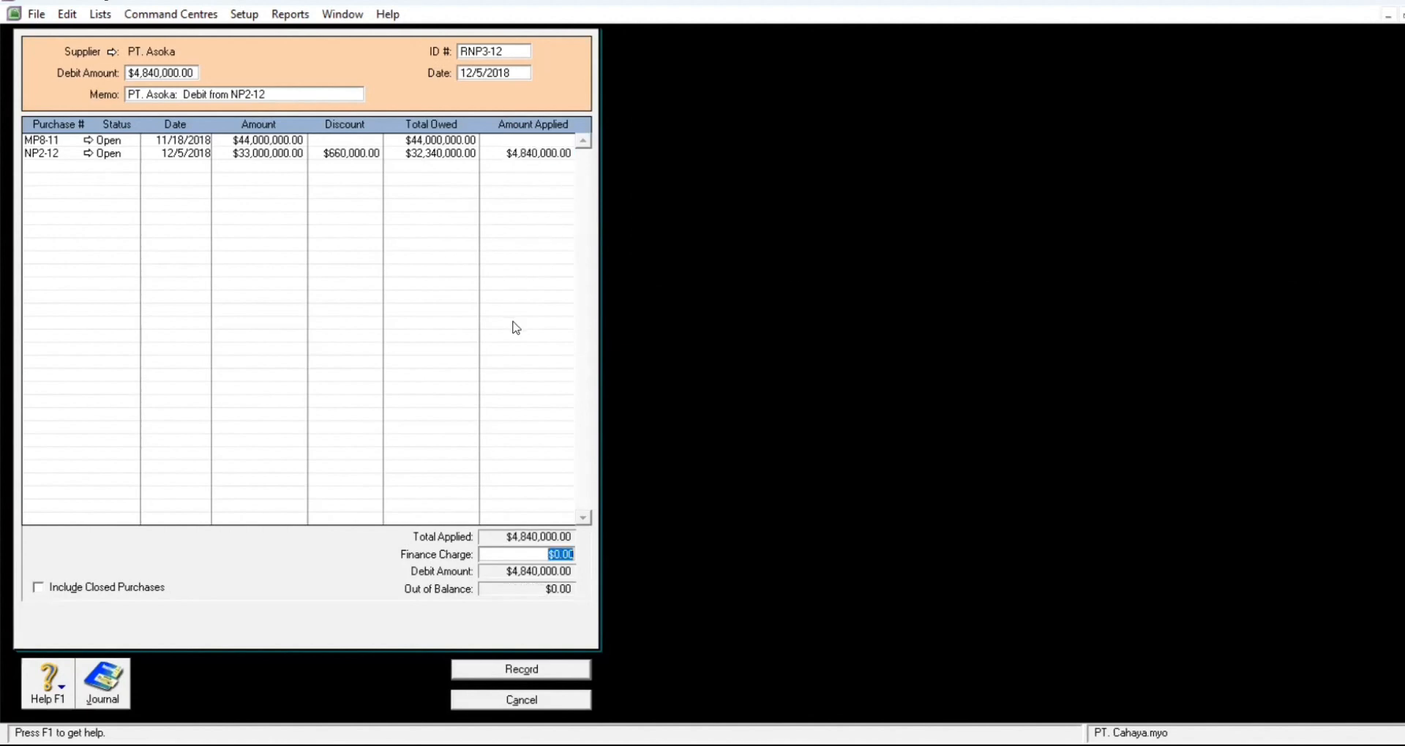
pyautogui.click(534, 672)
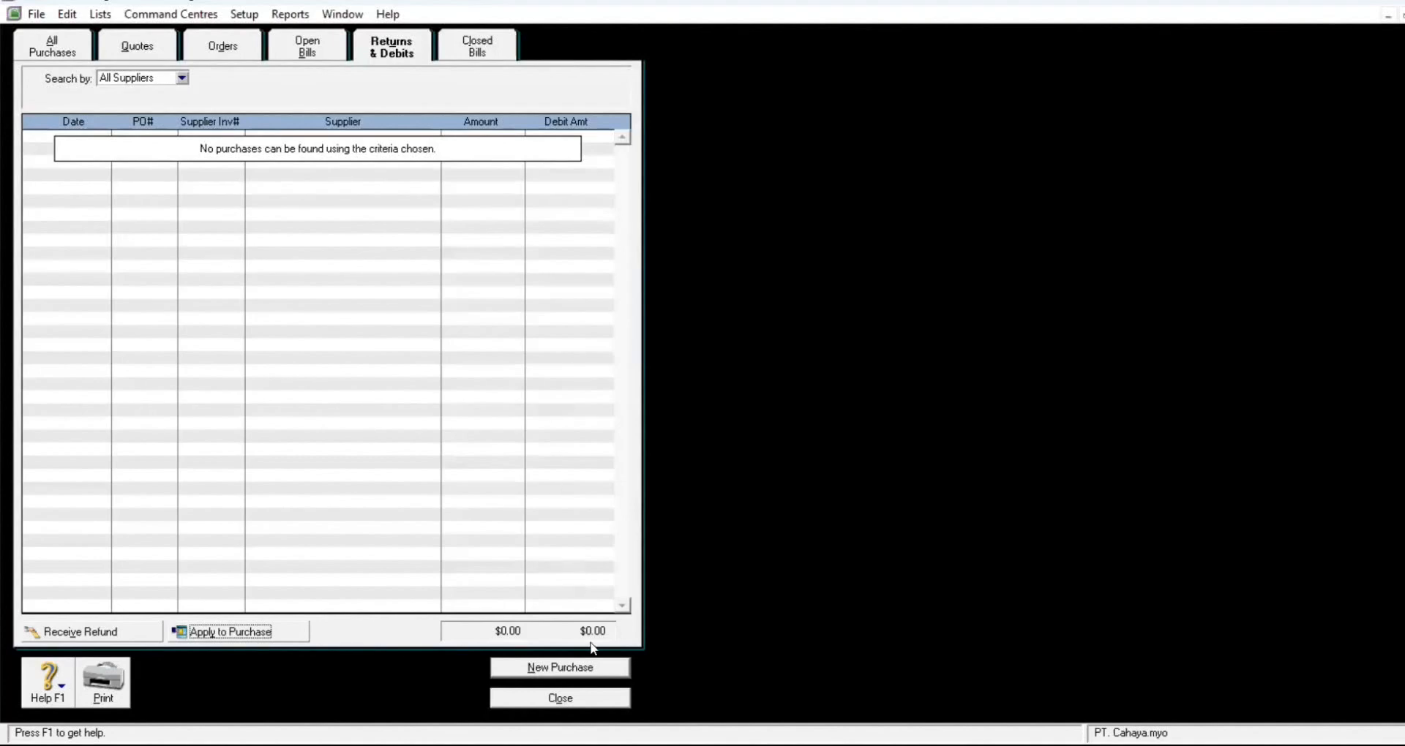
# Step: Close the Purchases Register window
pyautogui.click(564, 694)
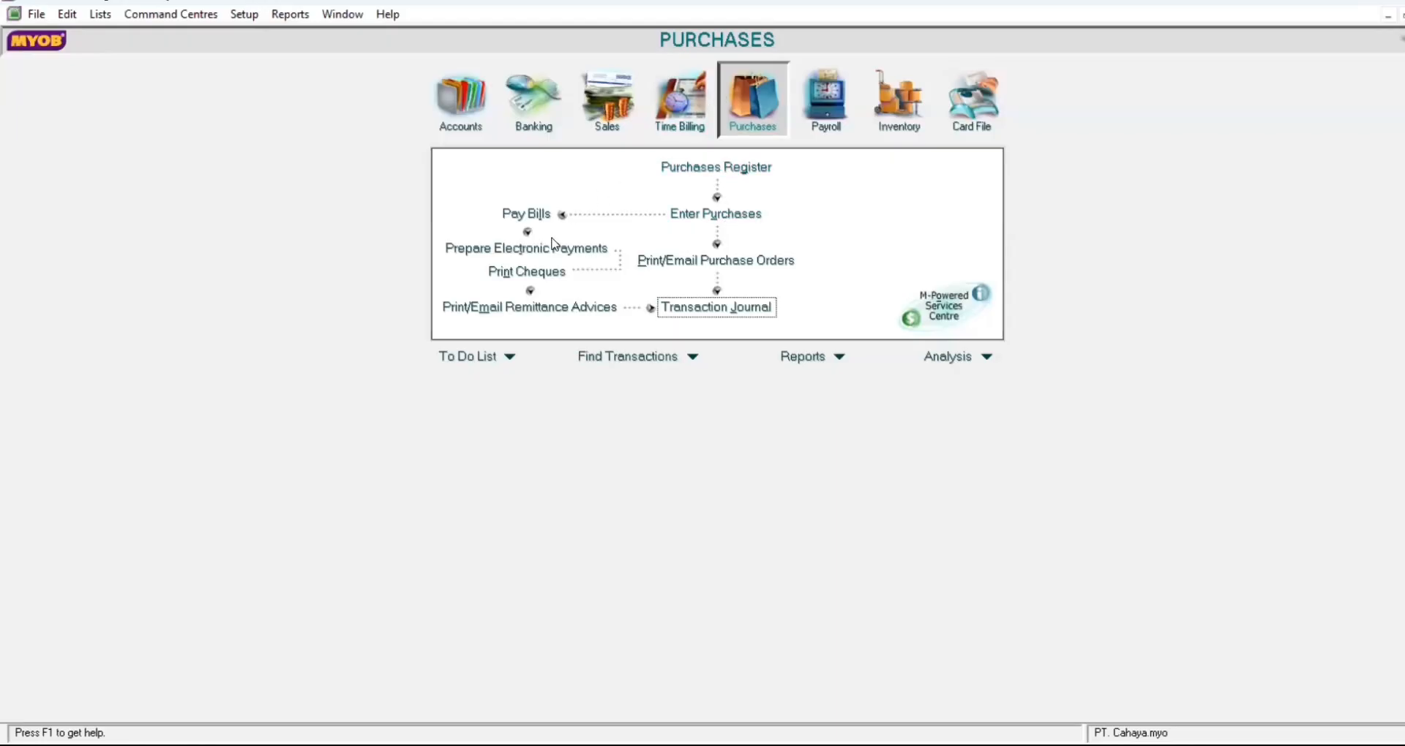
# Step: Start a PT. Charaka bill payment: cheque C12-1, dated 12/8/2018, amount 86,240,000
pyautogui.click(534, 213)
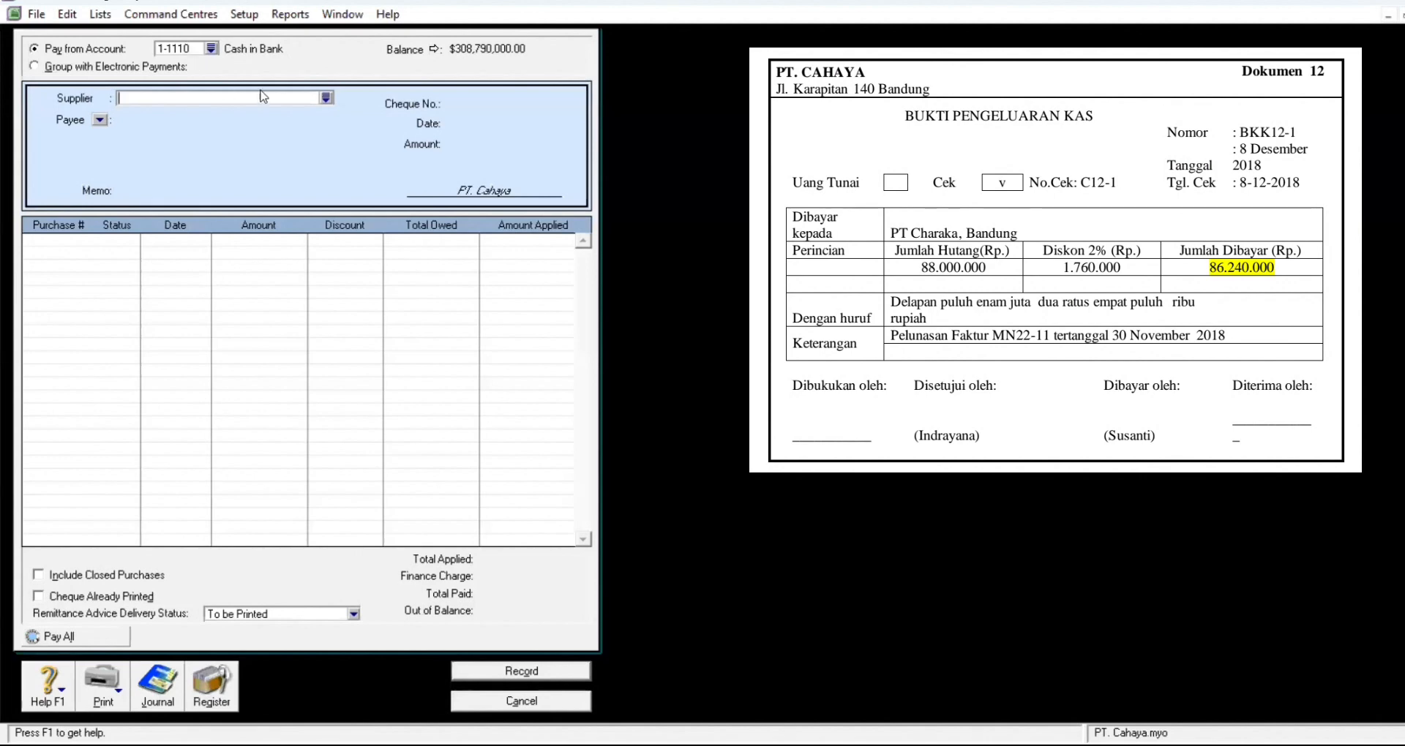
pyautogui.click(327, 98)
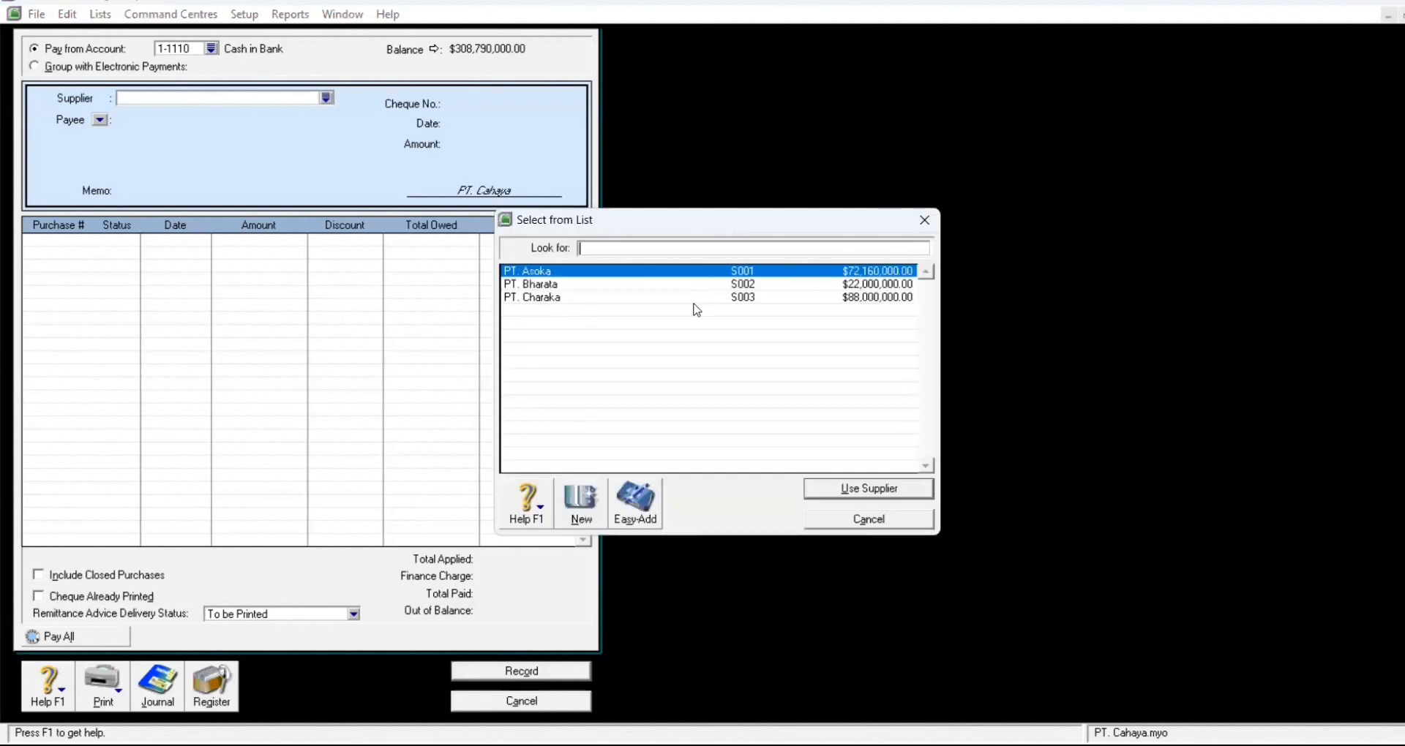
pyautogui.click(865, 490)
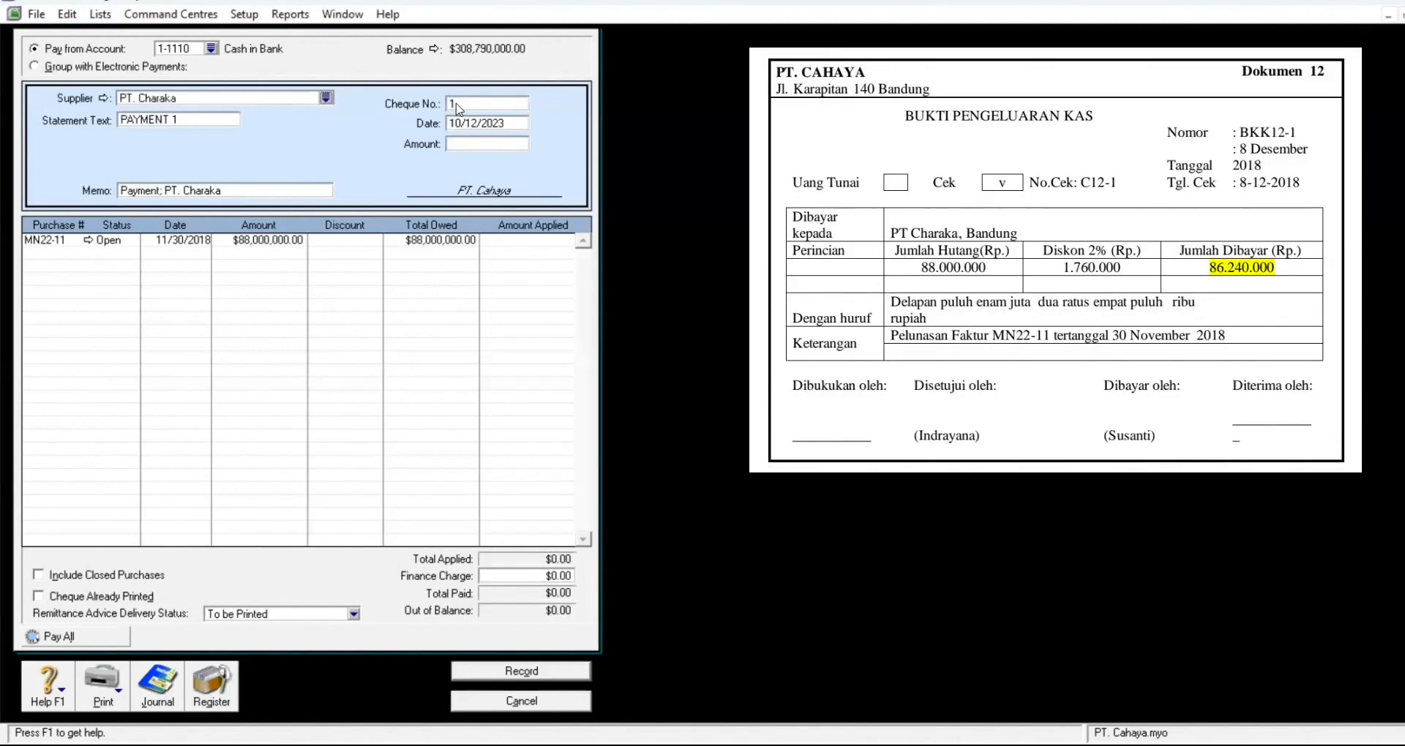
pyautogui.click(473, 103)
pyautogui.write('C12-1')
pyautogui.click(510, 123)
pyautogui.write('12/08/2018')
pyautogui.press('Tab')
pyautogui.write('86')
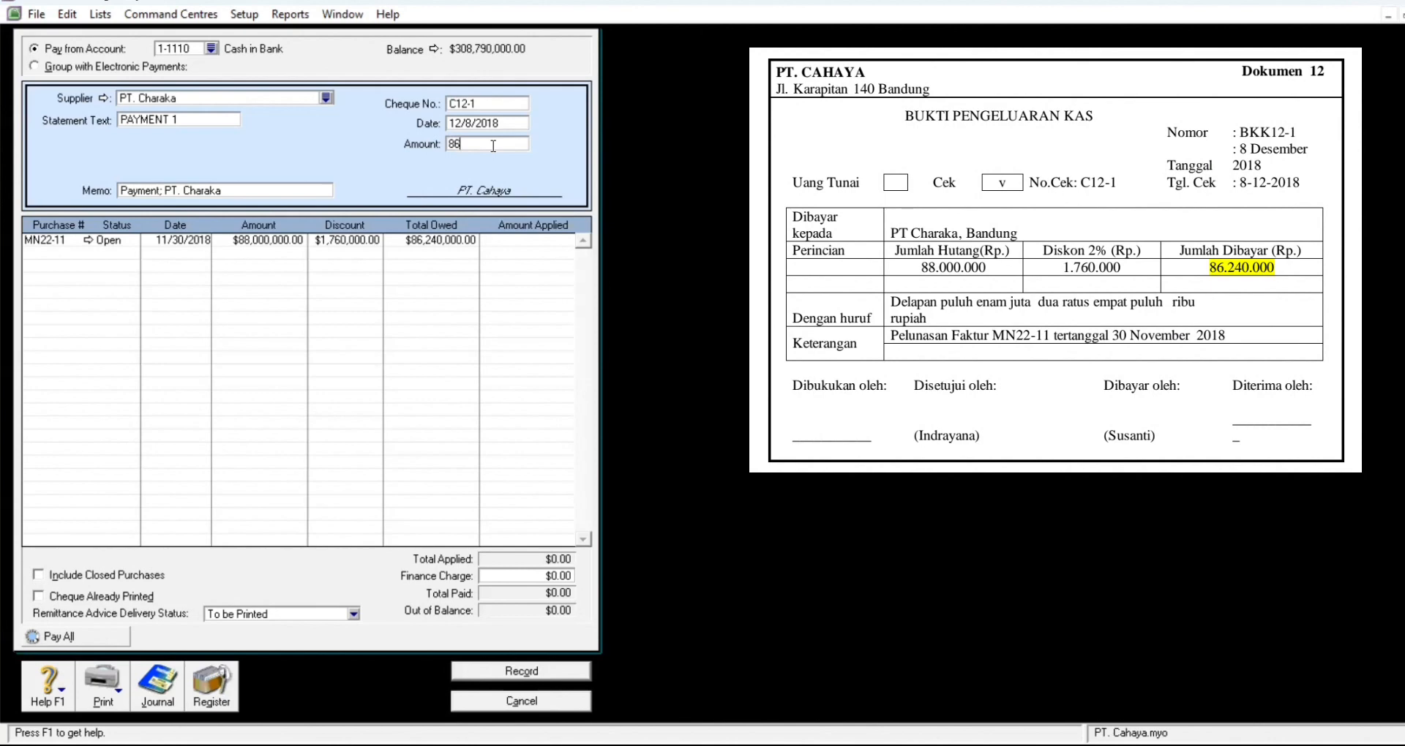
pyautogui.write('240000')
pyautogui.press('Tab')
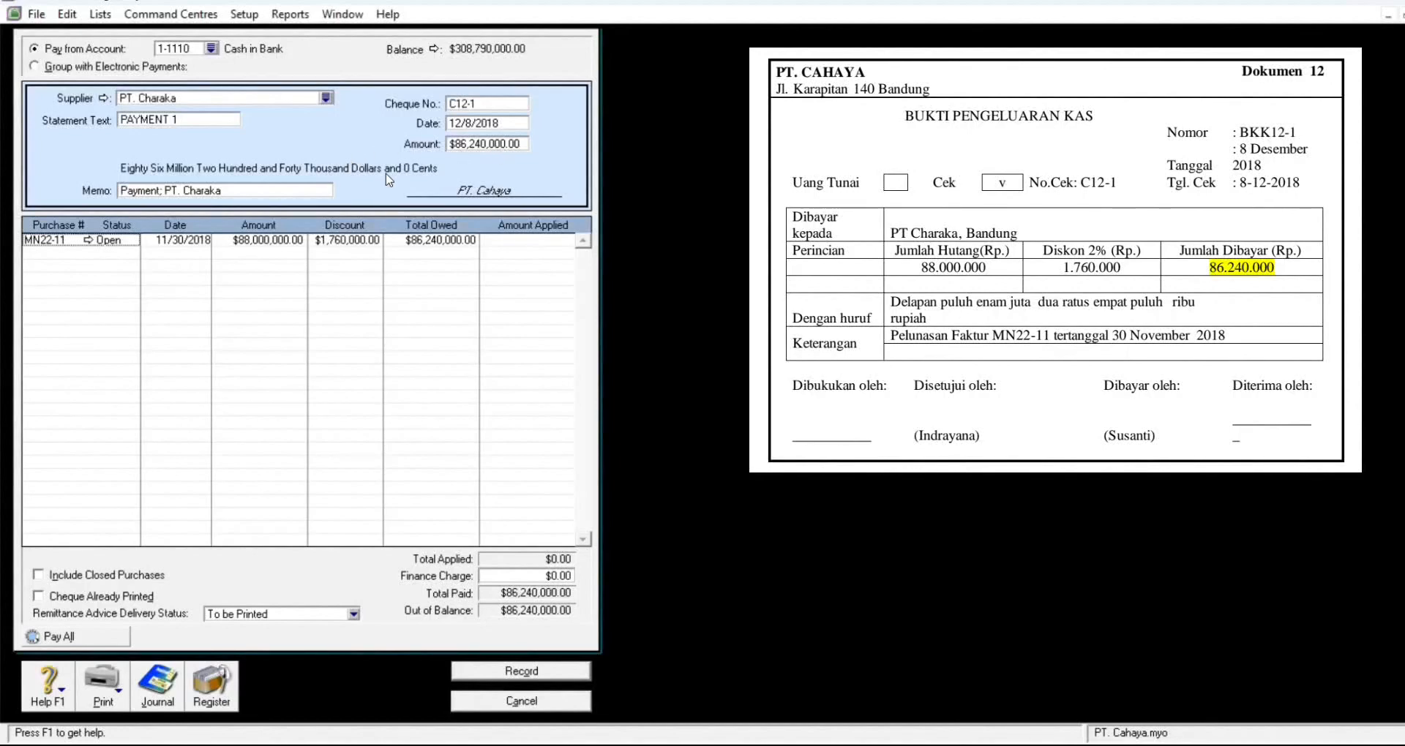
# Step: Apply the payment to bill MN22-11 and record it to print later
pyautogui.click(526, 241)
pyautogui.press('Tab')
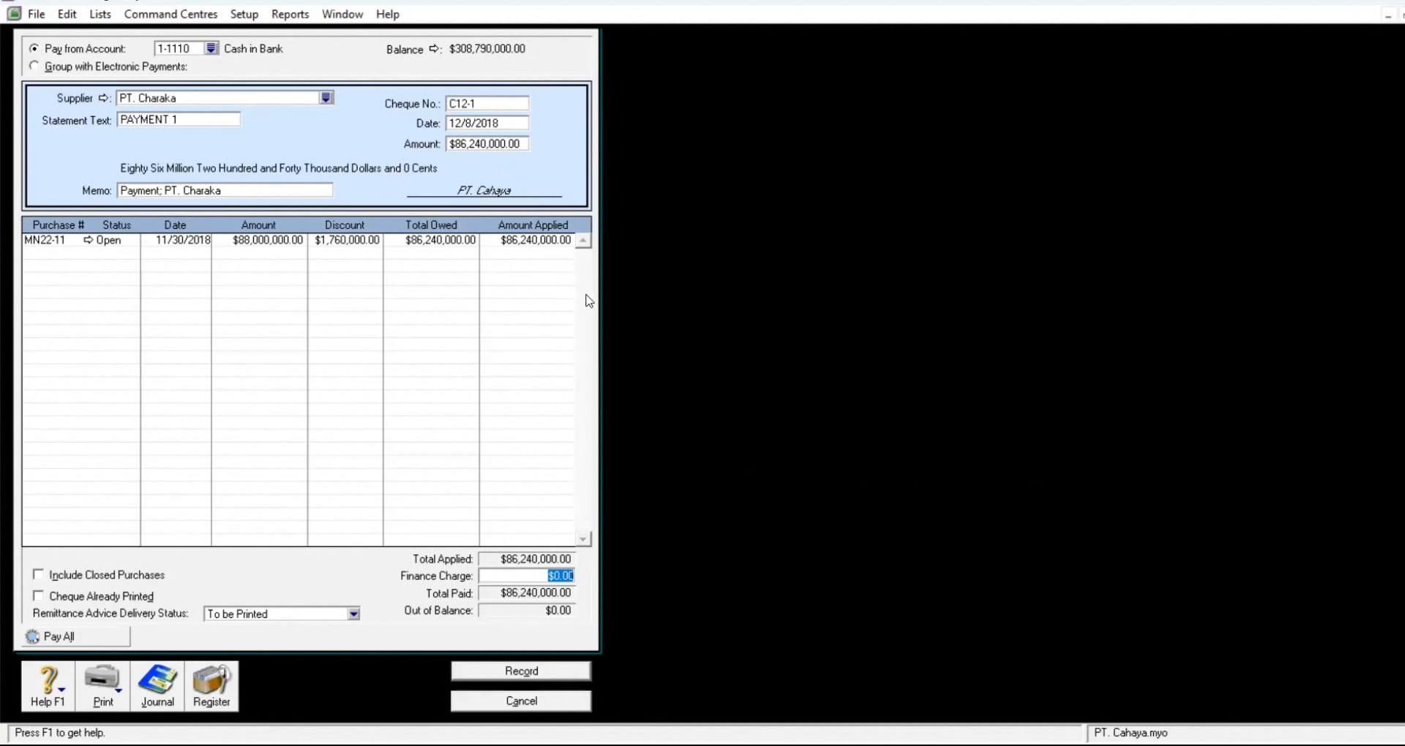
pyautogui.click(541, 670)
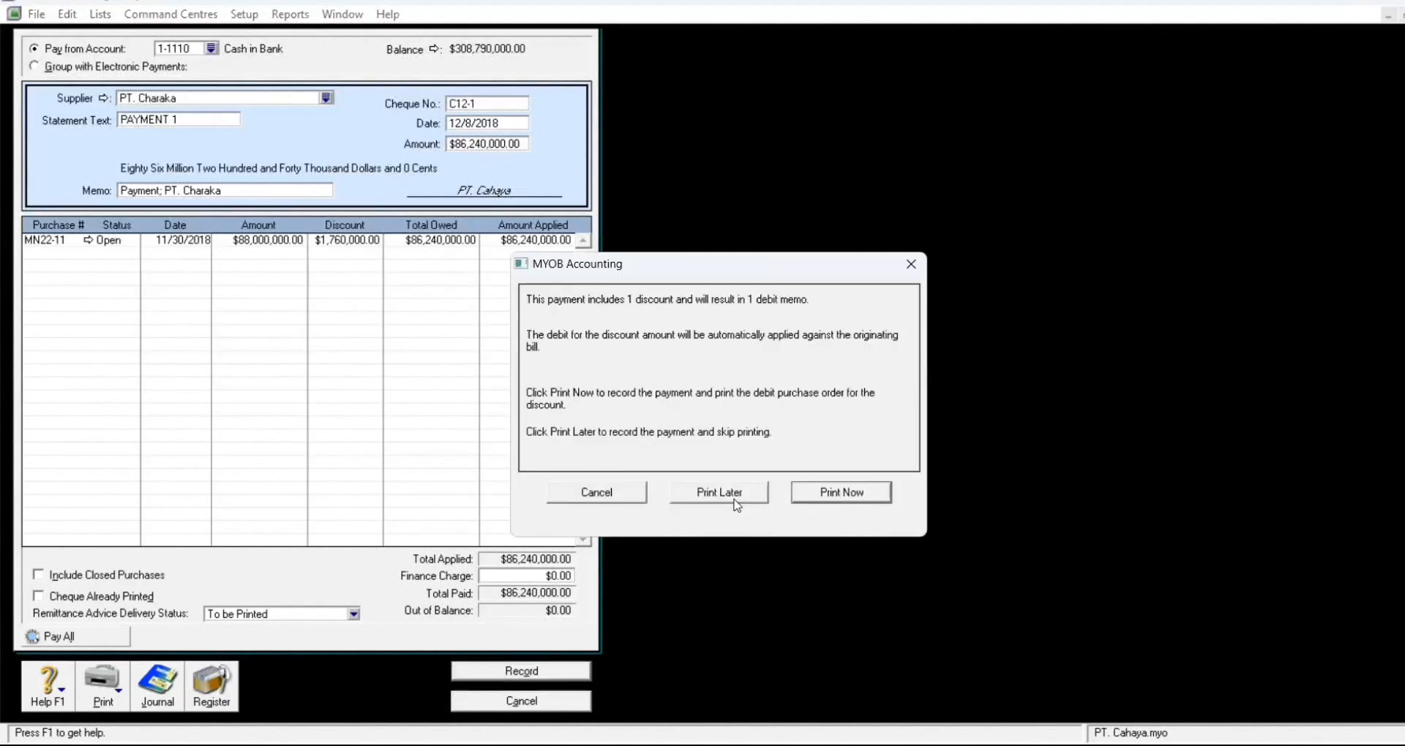
pyautogui.click(728, 494)
pyautogui.click(550, 702)
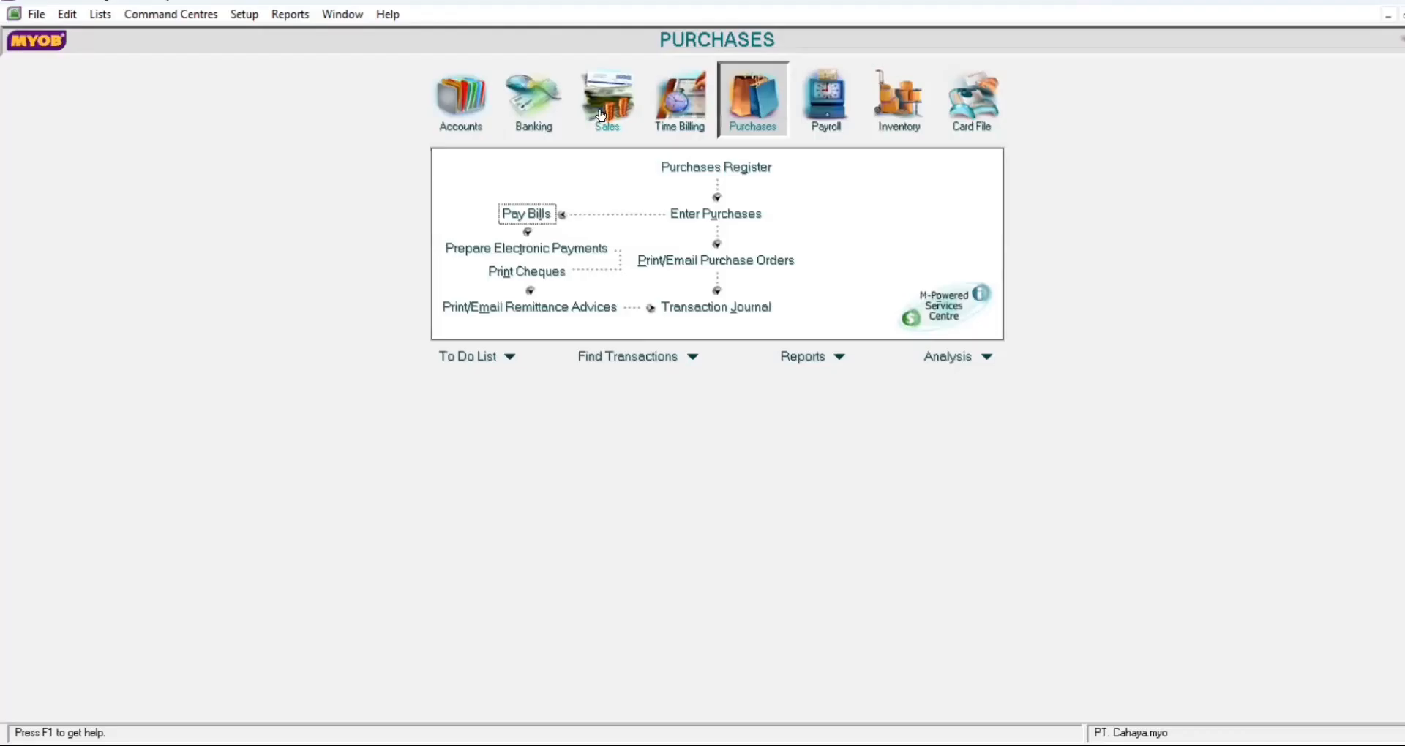
pyautogui.click(604, 117)
# Step: Start a new sales invoice for customer Toko Bahana
pyautogui.click(693, 227)
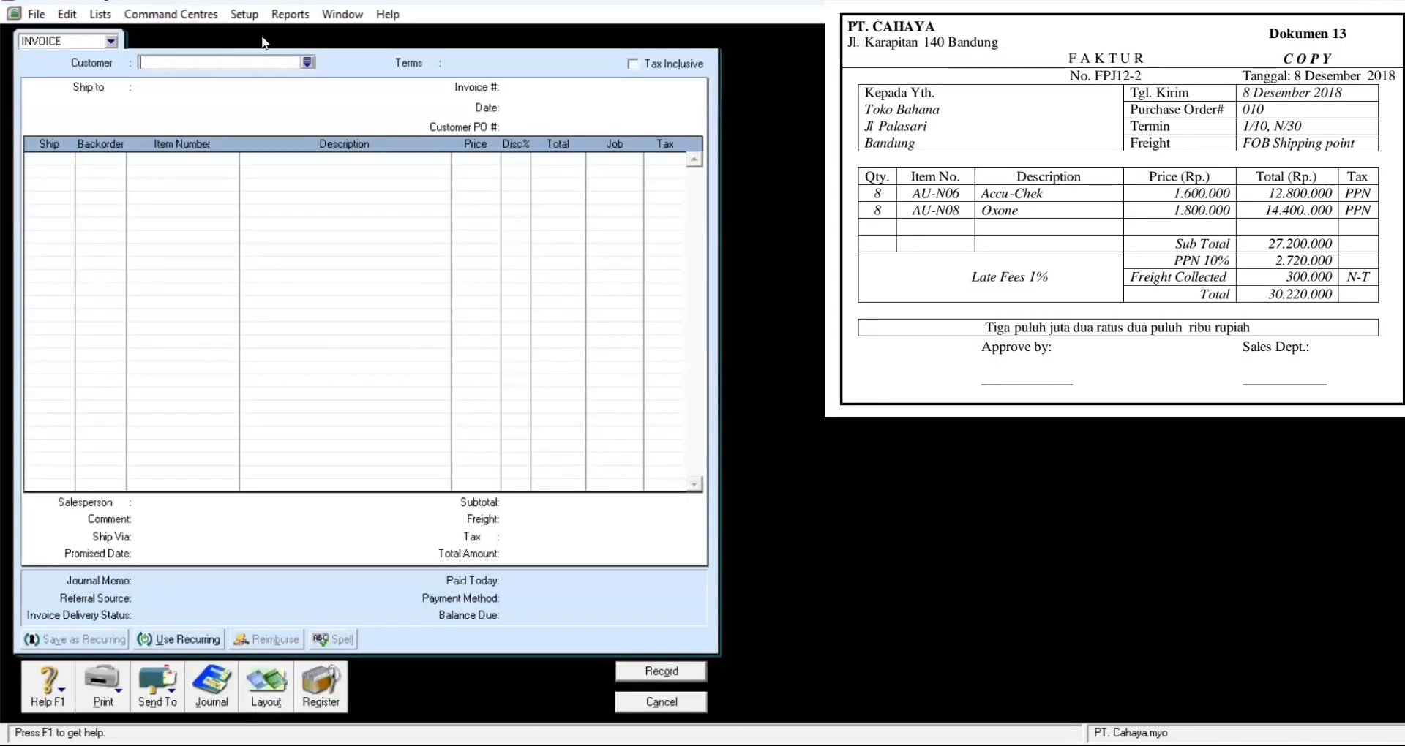
pyautogui.click(310, 62)
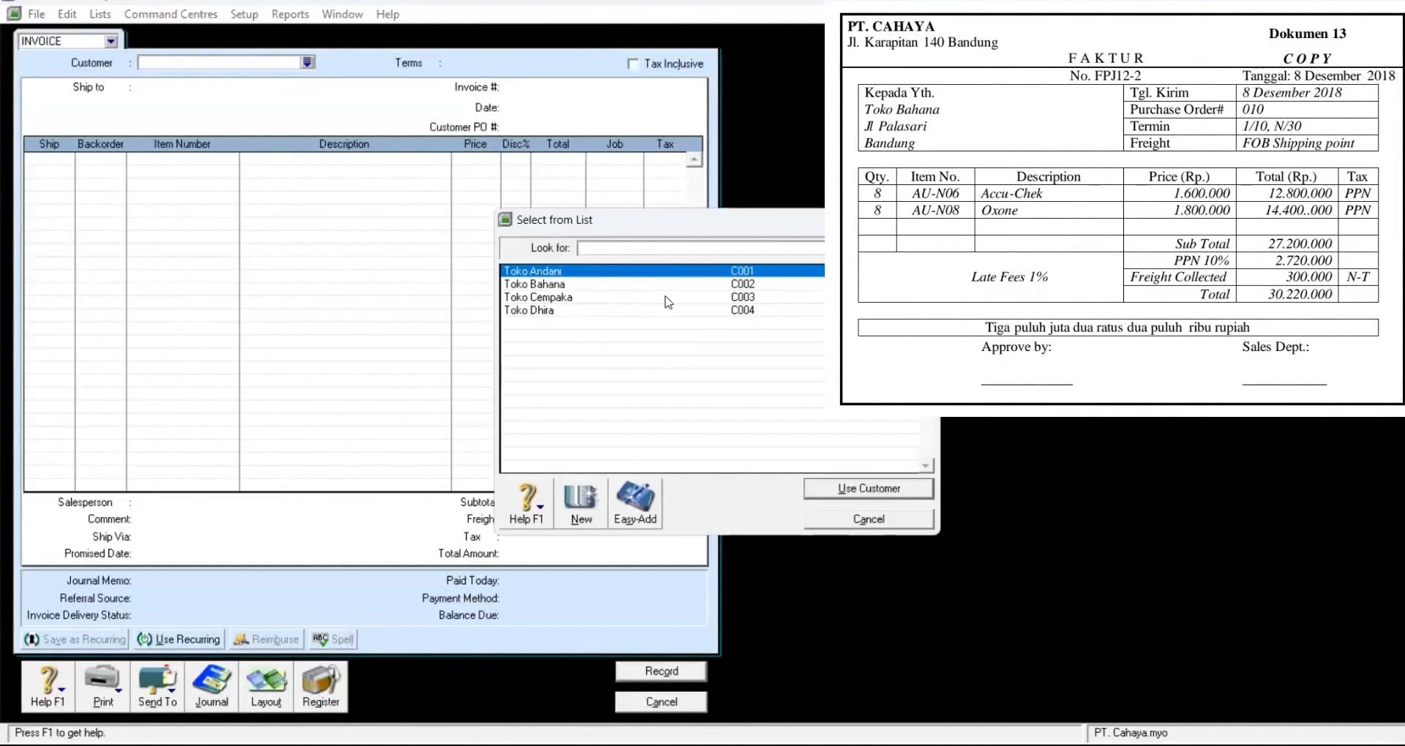
pyautogui.click(569, 285)
pyautogui.click(883, 489)
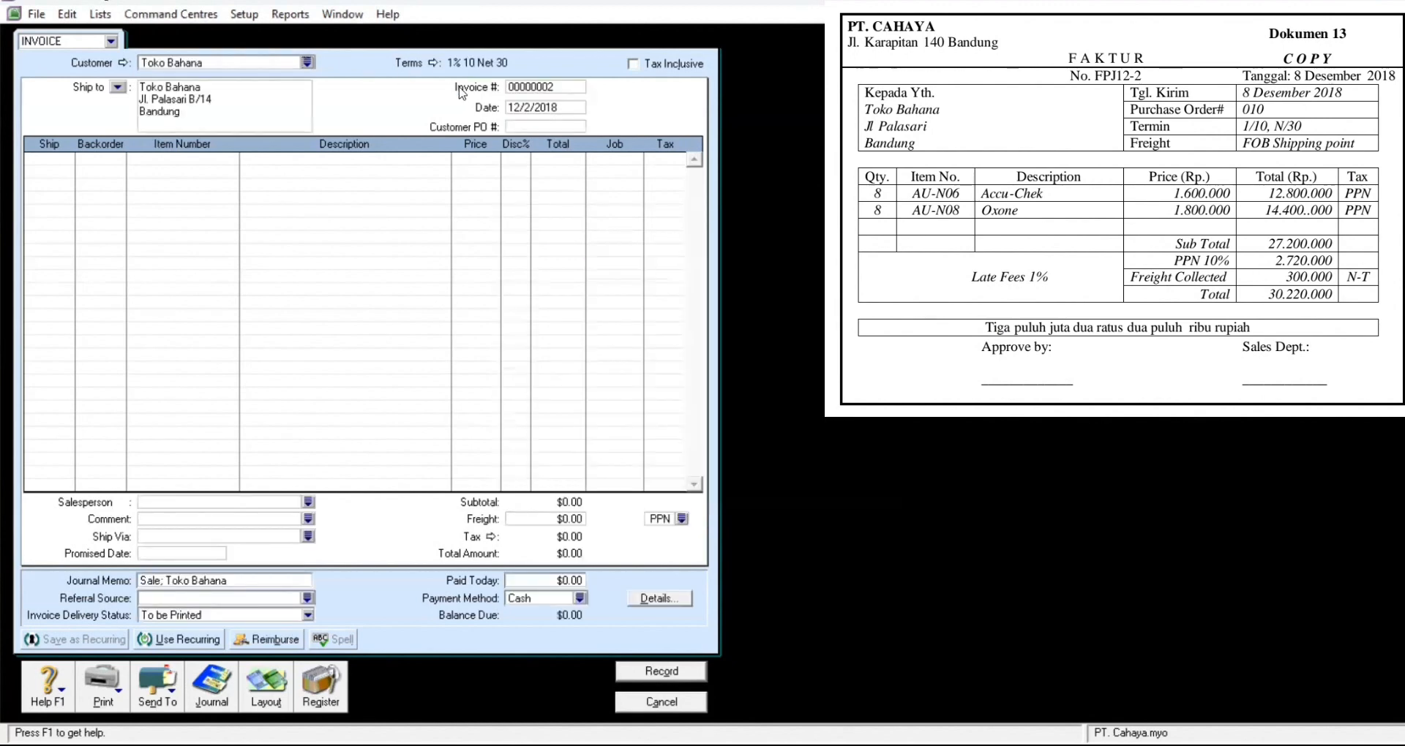
# Step: Number the invoice FPJ12-2, date it 12/8/2018, with customer PO 010
pyautogui.click(583, 87)
pyautogui.write('FPJ12-2')
pyautogui.click(574, 110)
pyautogui.write('12/')
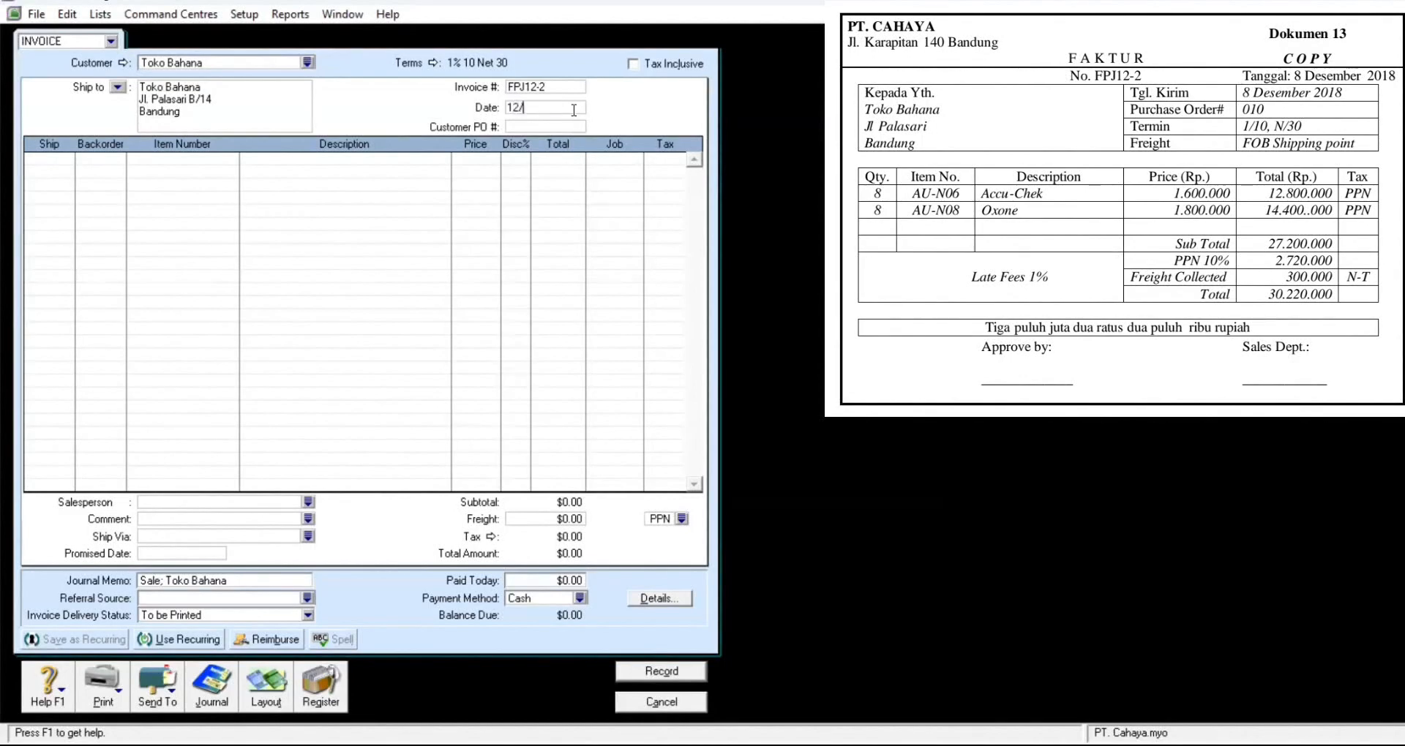
pyautogui.write('08/2018')
pyautogui.press('Tab')
pyautogui.write('010')
# Step: Add line one: 8 units of AU-N06 Accu Chek at 1,600,000
pyautogui.click(49, 159)
pyautogui.write('8')
pyautogui.press('Tab')
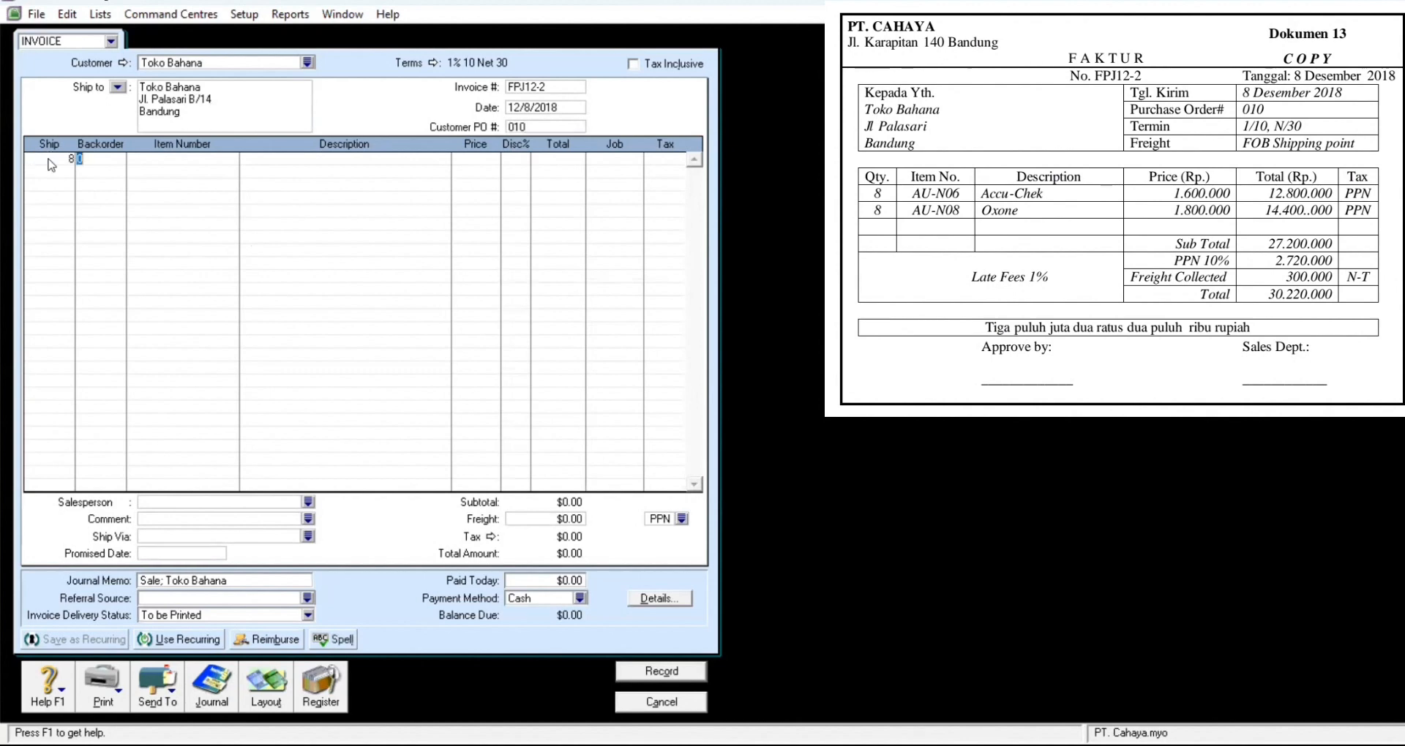
pyautogui.press('Tab')
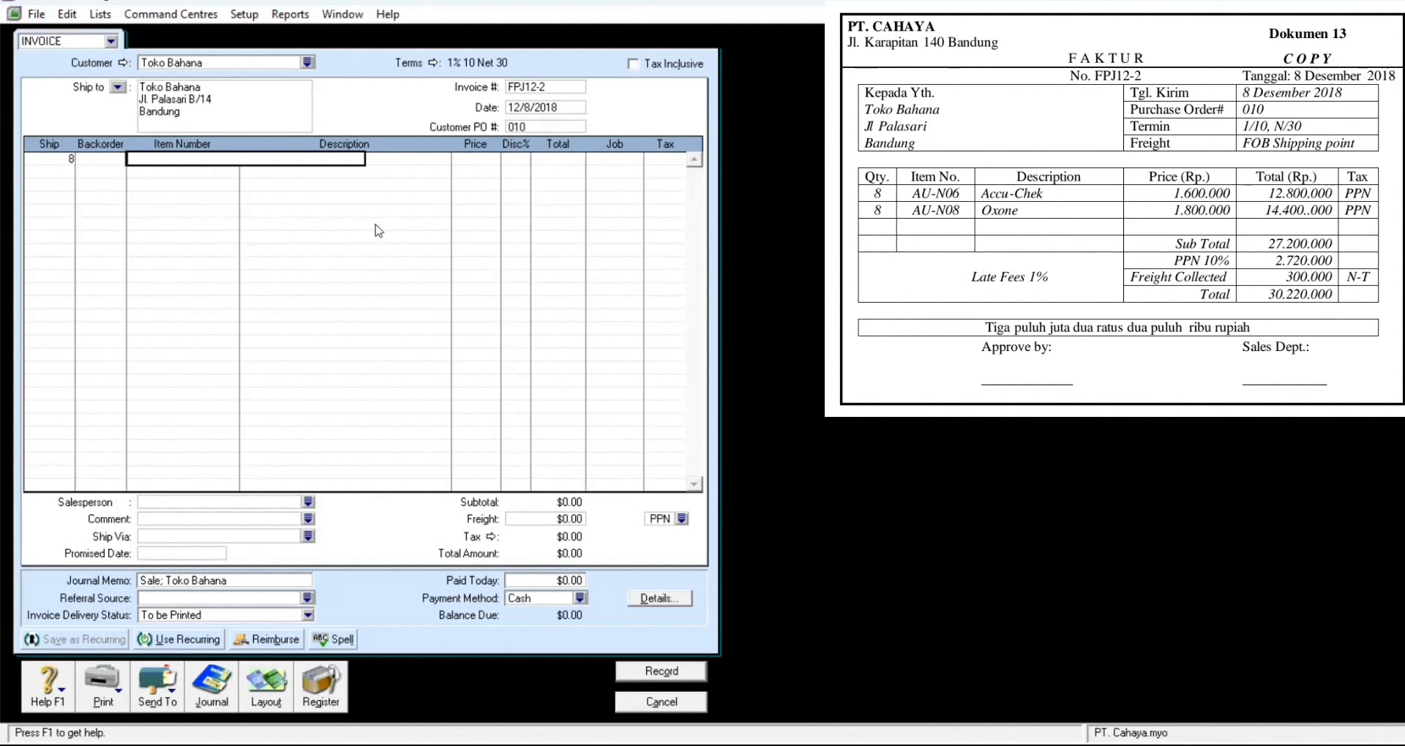
pyautogui.press('Tab')
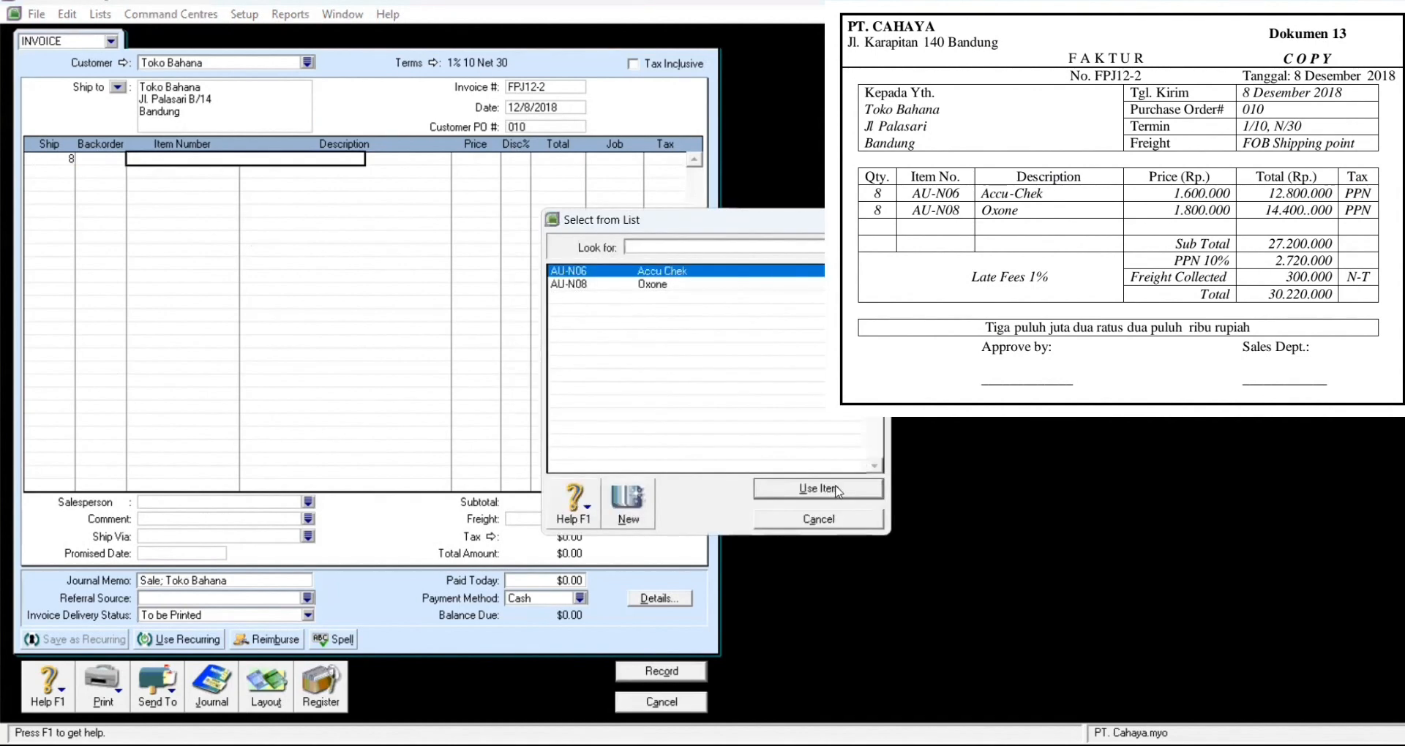
pyautogui.click(836, 489)
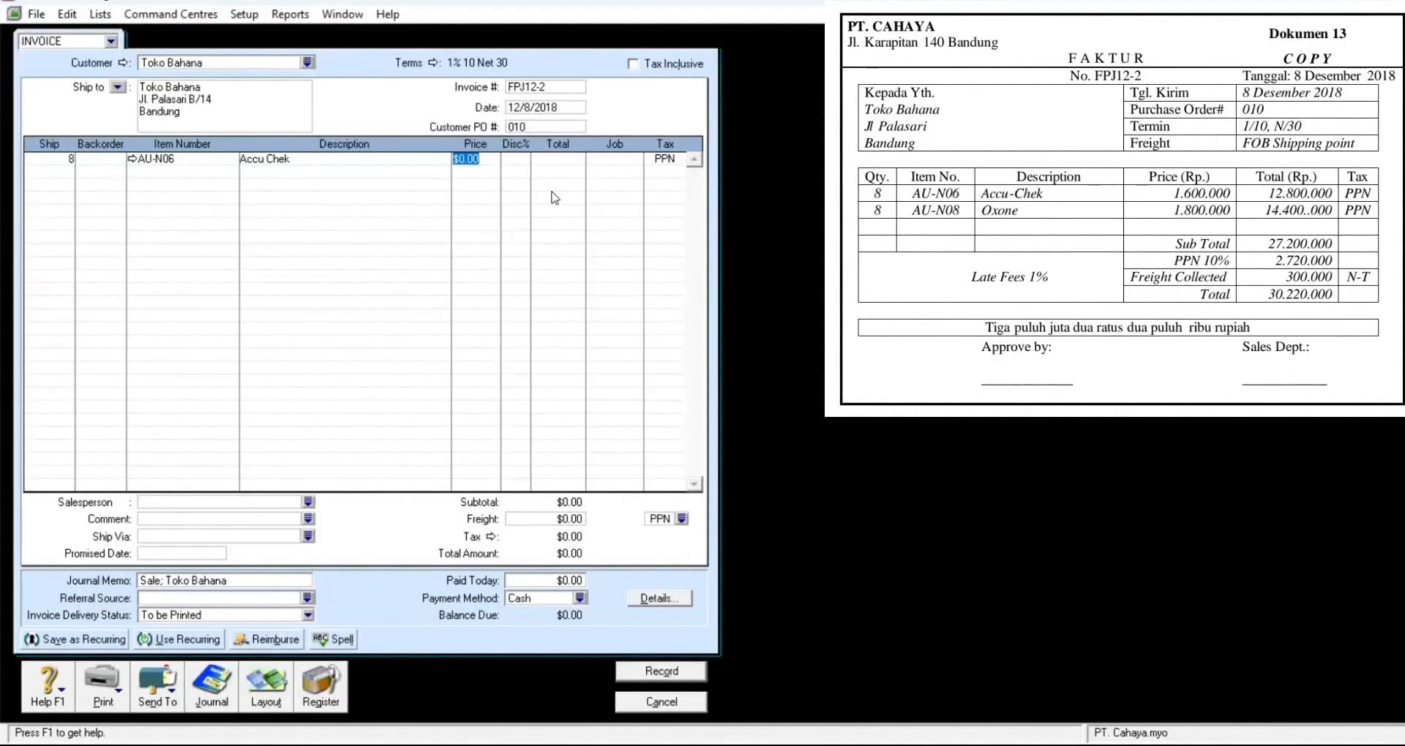
pyautogui.write('1600000')
pyautogui.press('Return')
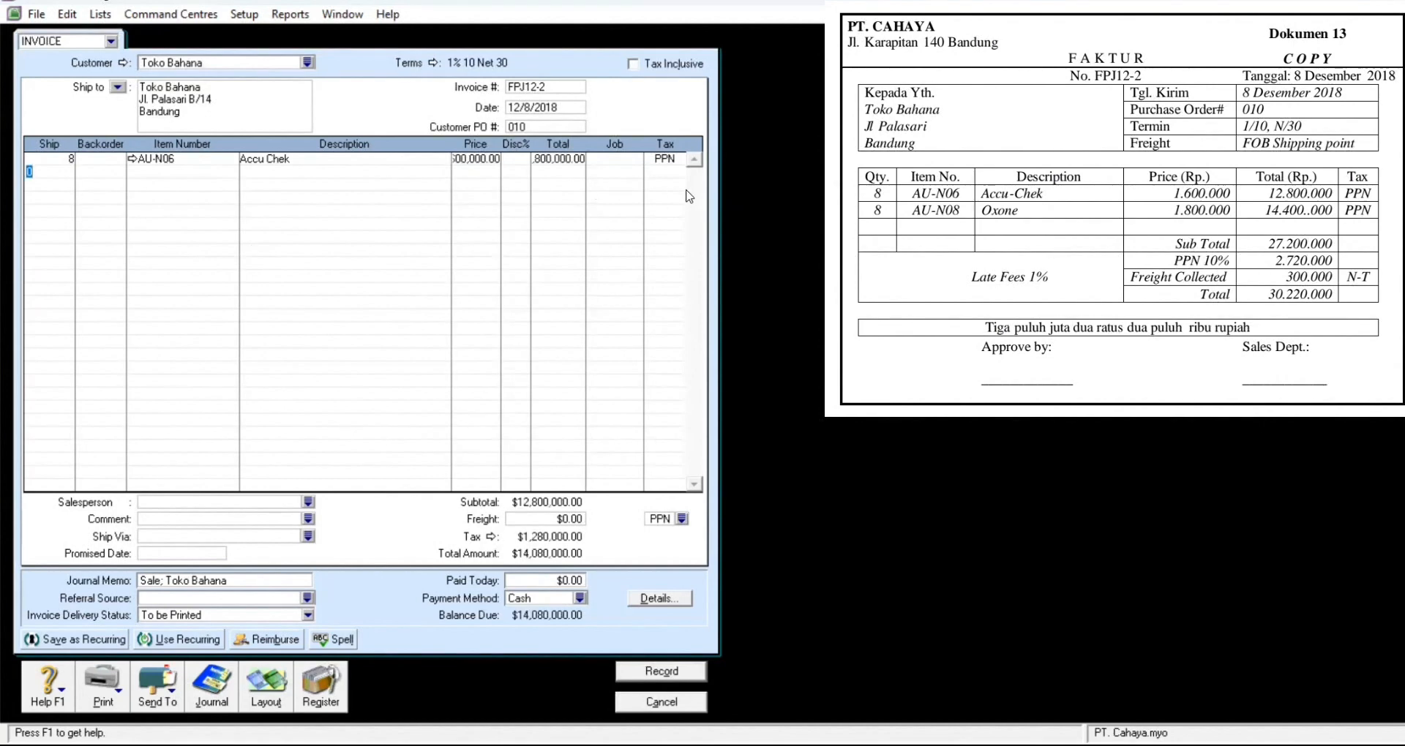
pyautogui.press('Tab')
# Step: Add line two: 8 units of AU-N08 Oxone at 1,800,000
pyautogui.click(64, 173)
pyautogui.write('8')
pyautogui.press('Tab')
pyautogui.press('Tab')
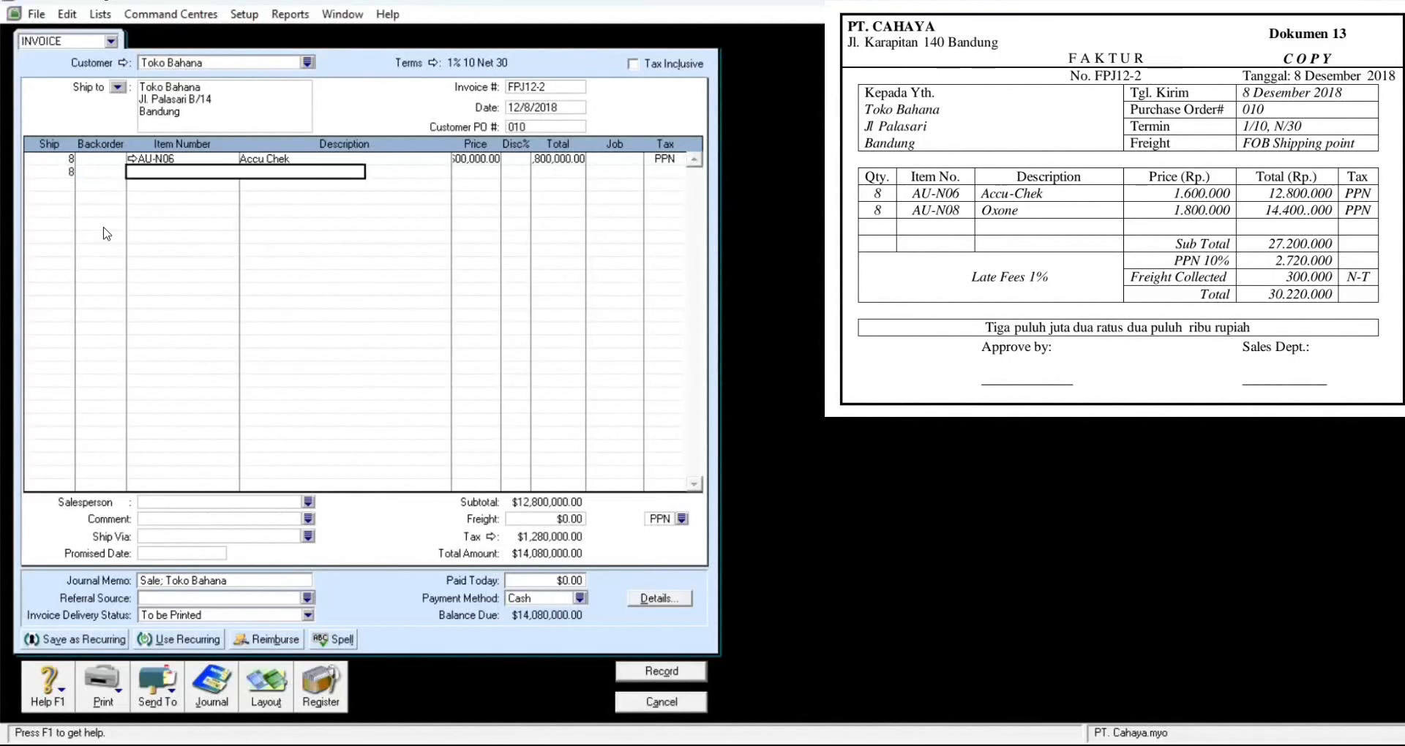
pyautogui.press('Tab')
pyautogui.click(713, 287)
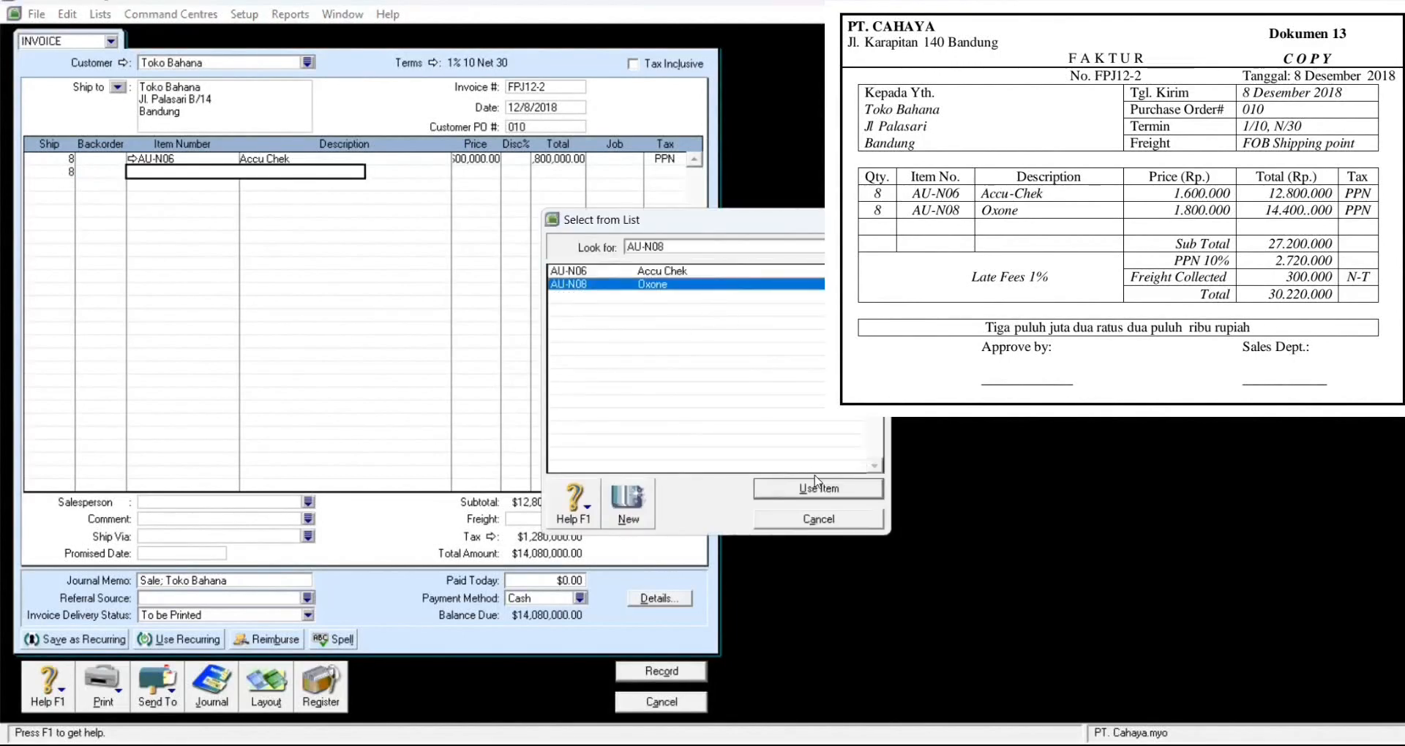
pyautogui.click(834, 491)
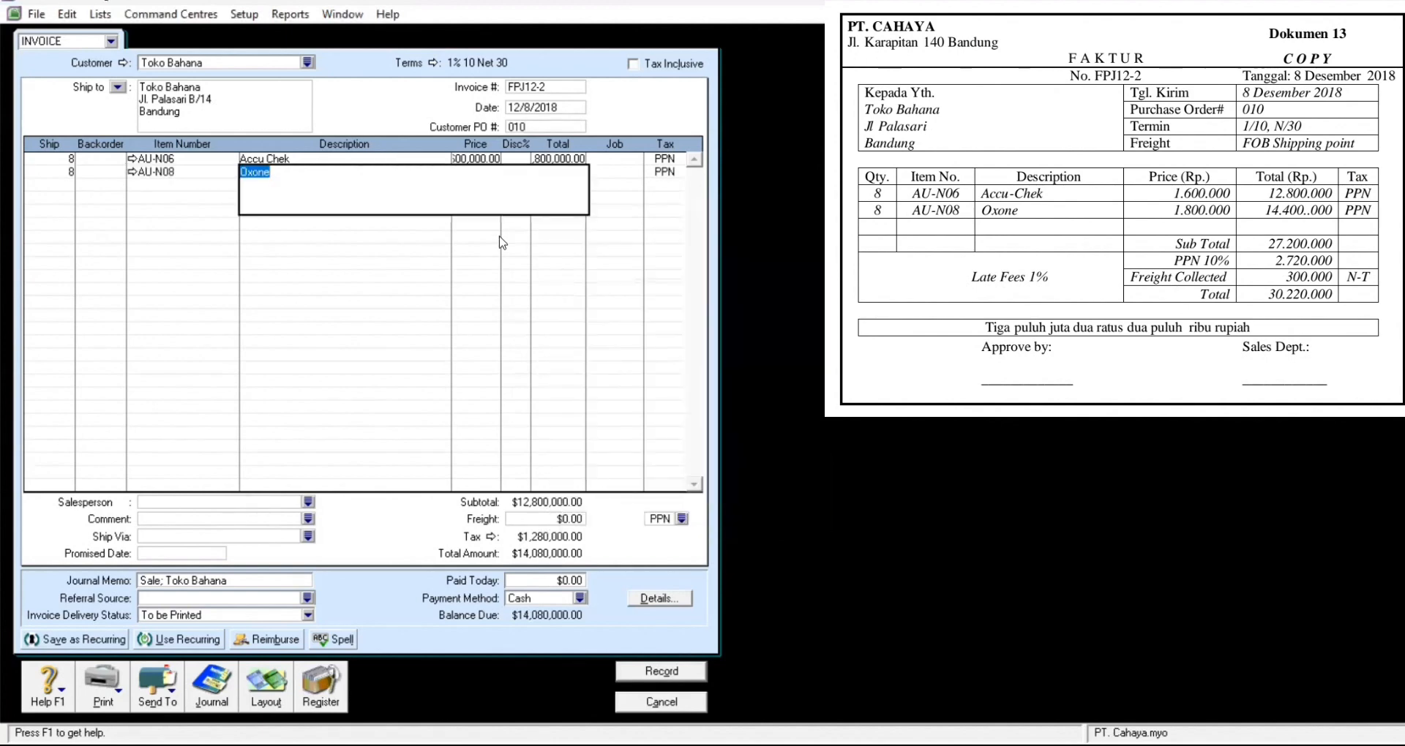
pyautogui.press('Tab')
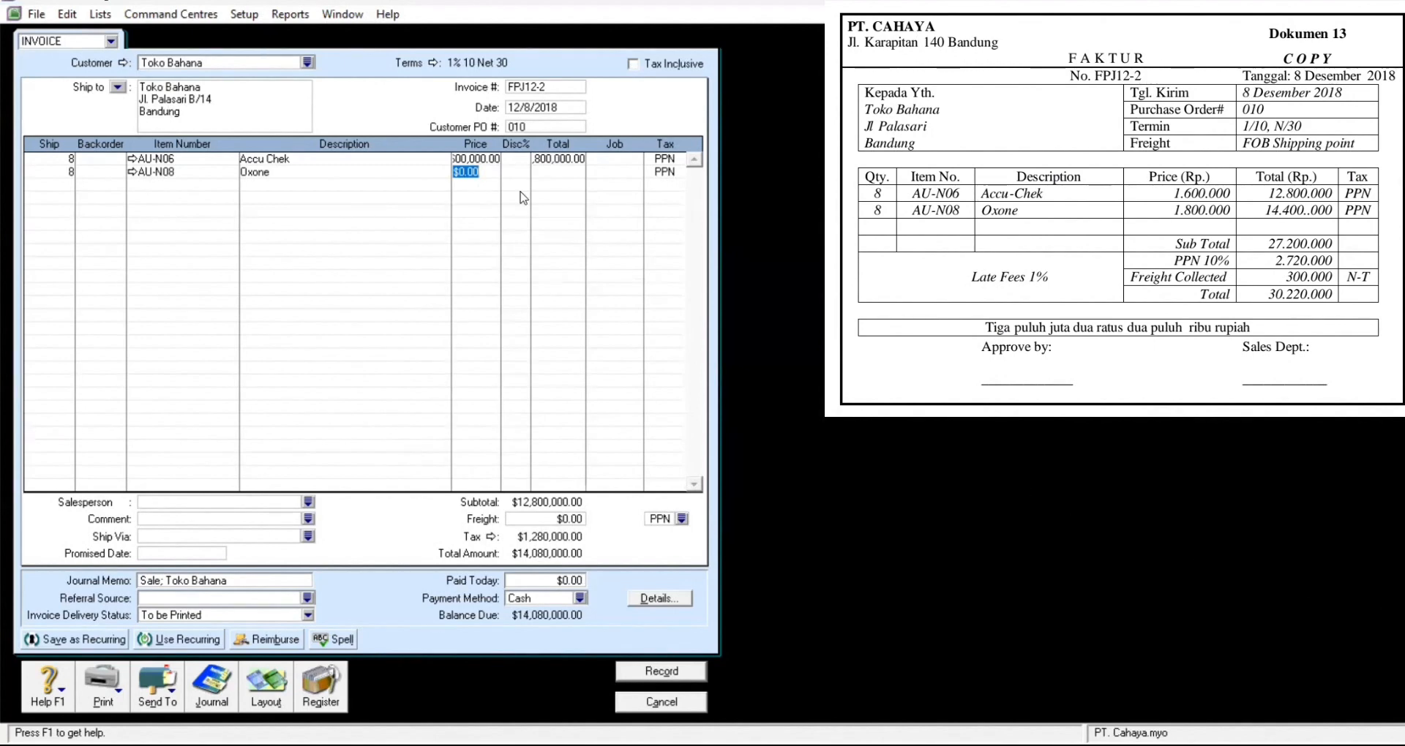
pyautogui.write('1800000')
pyautogui.press('Return')
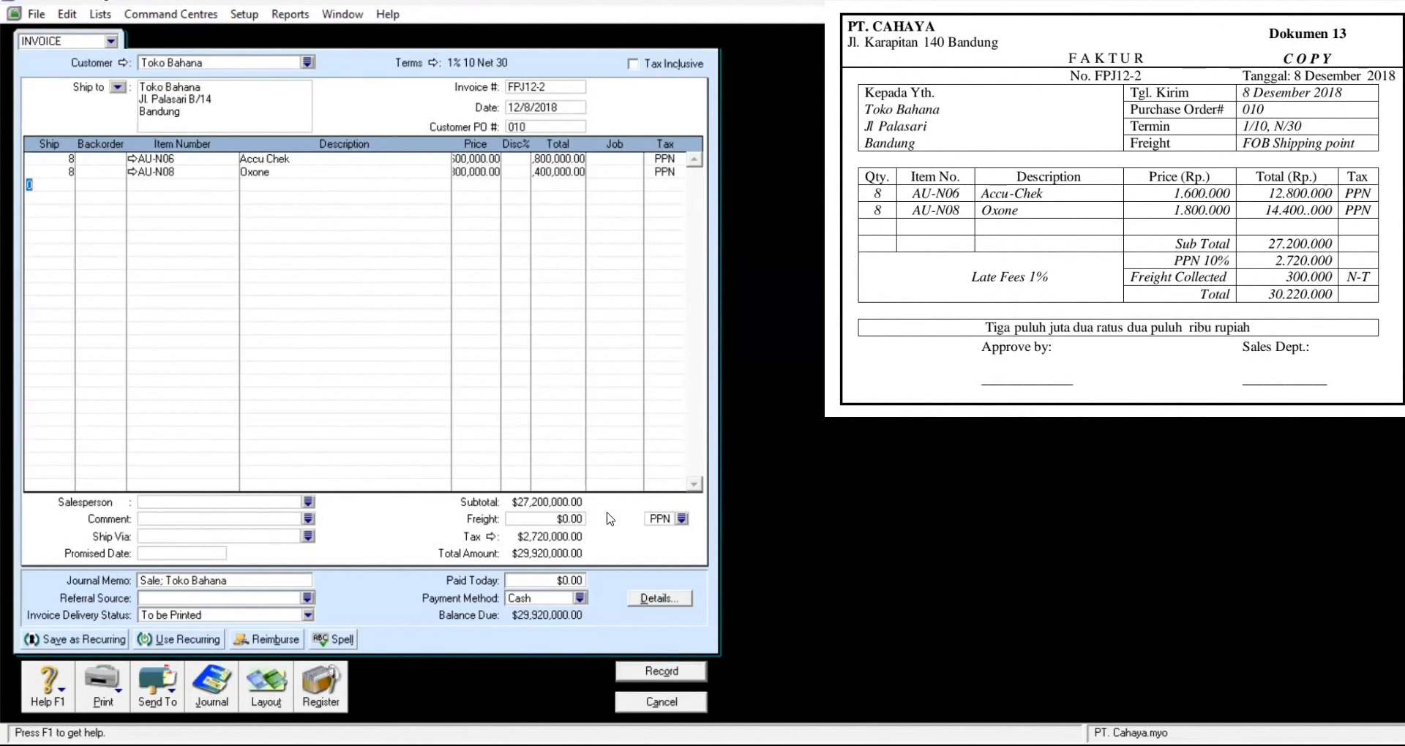
# Step: Add 300,000 freight with the N-T tax code
pyautogui.click(682, 519)
pyautogui.click(671, 271)
pyautogui.click(806, 492)
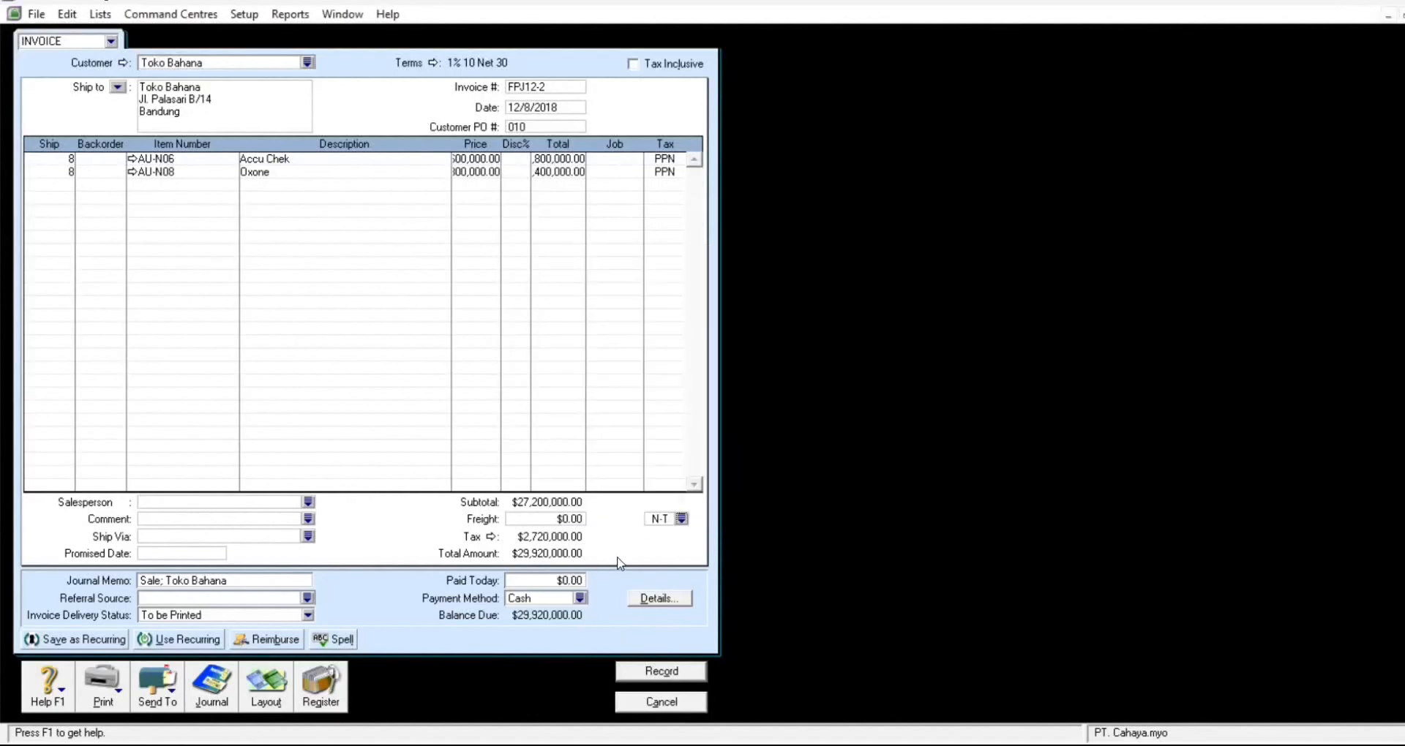
pyautogui.click(537, 519)
pyautogui.write('300000')
pyautogui.press('Tab')
# Step: Record invoice FPJ12-2, skipping the spell check, and begin a fresh sales invoice
pyautogui.click(669, 669)
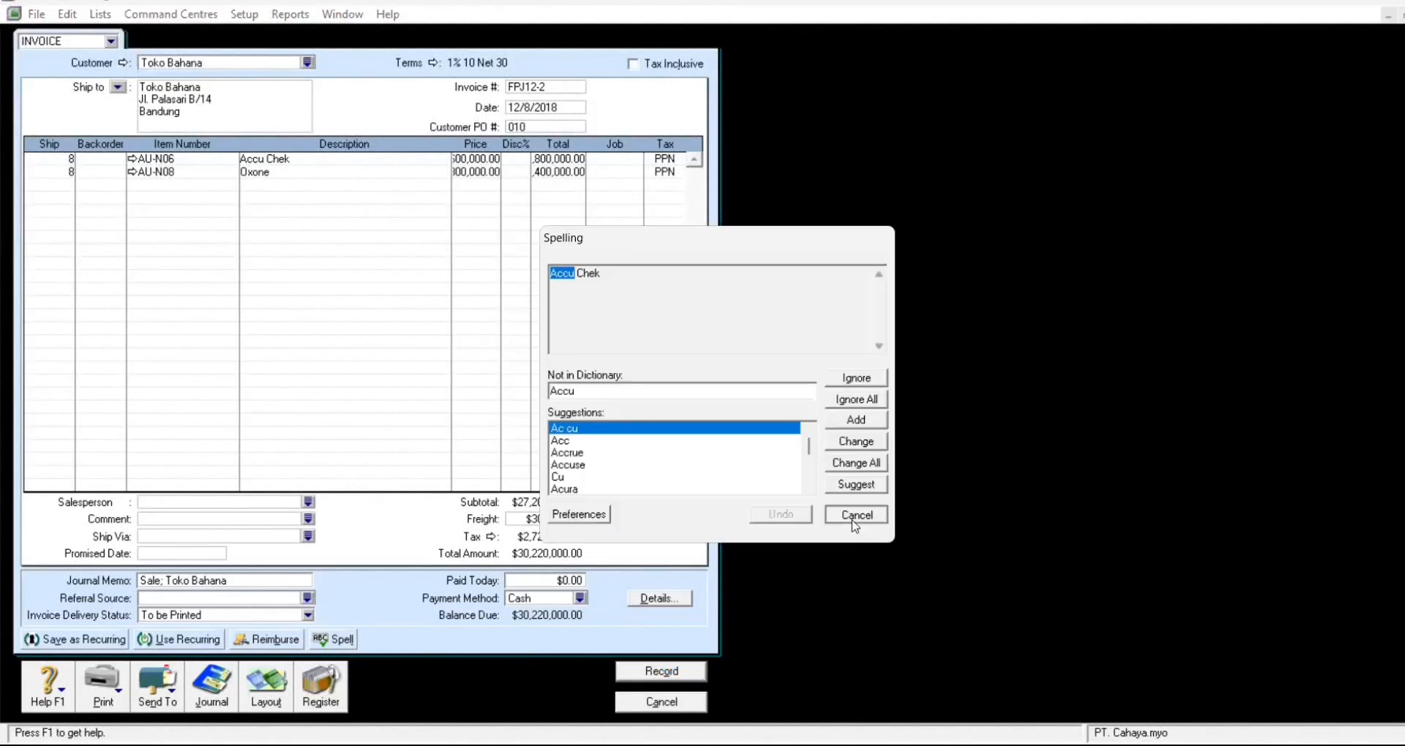
pyautogui.click(867, 516)
pyautogui.click(866, 516)
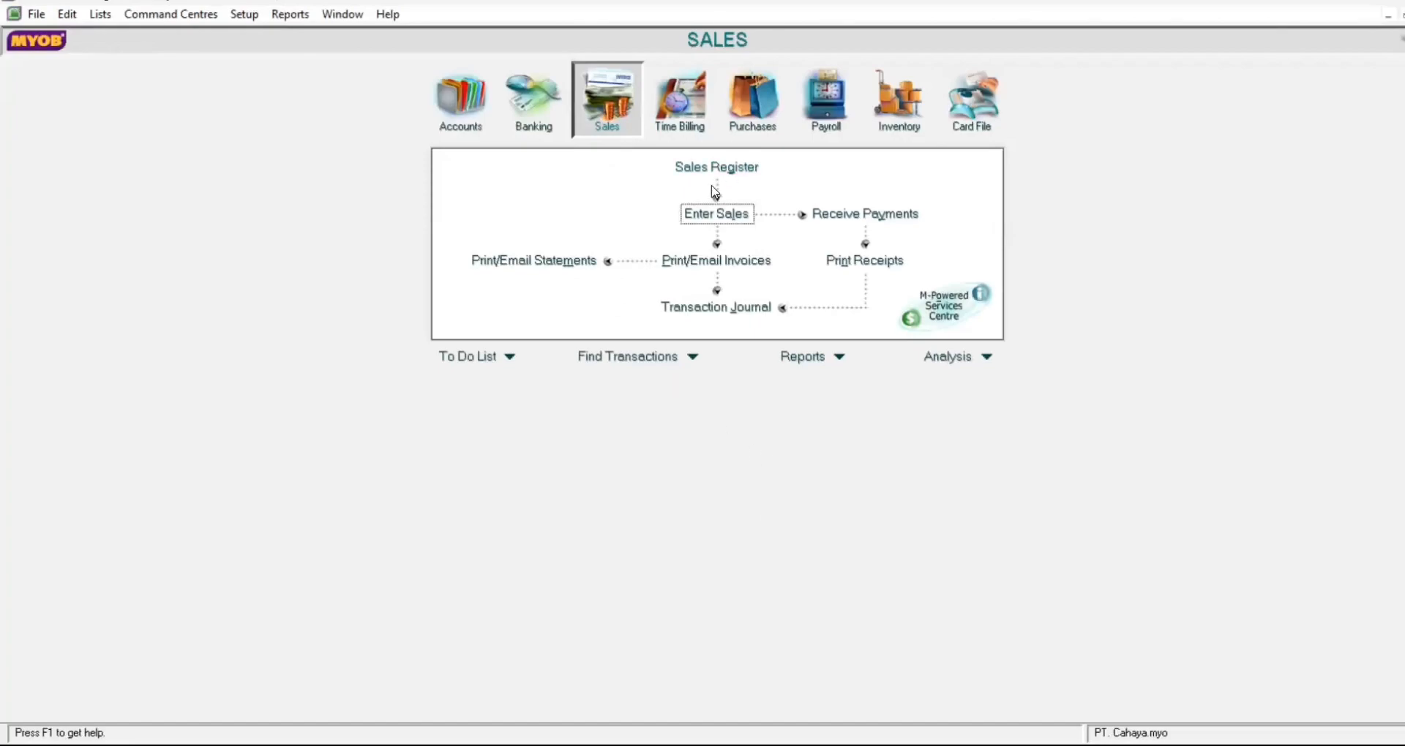
pyautogui.click(722, 219)
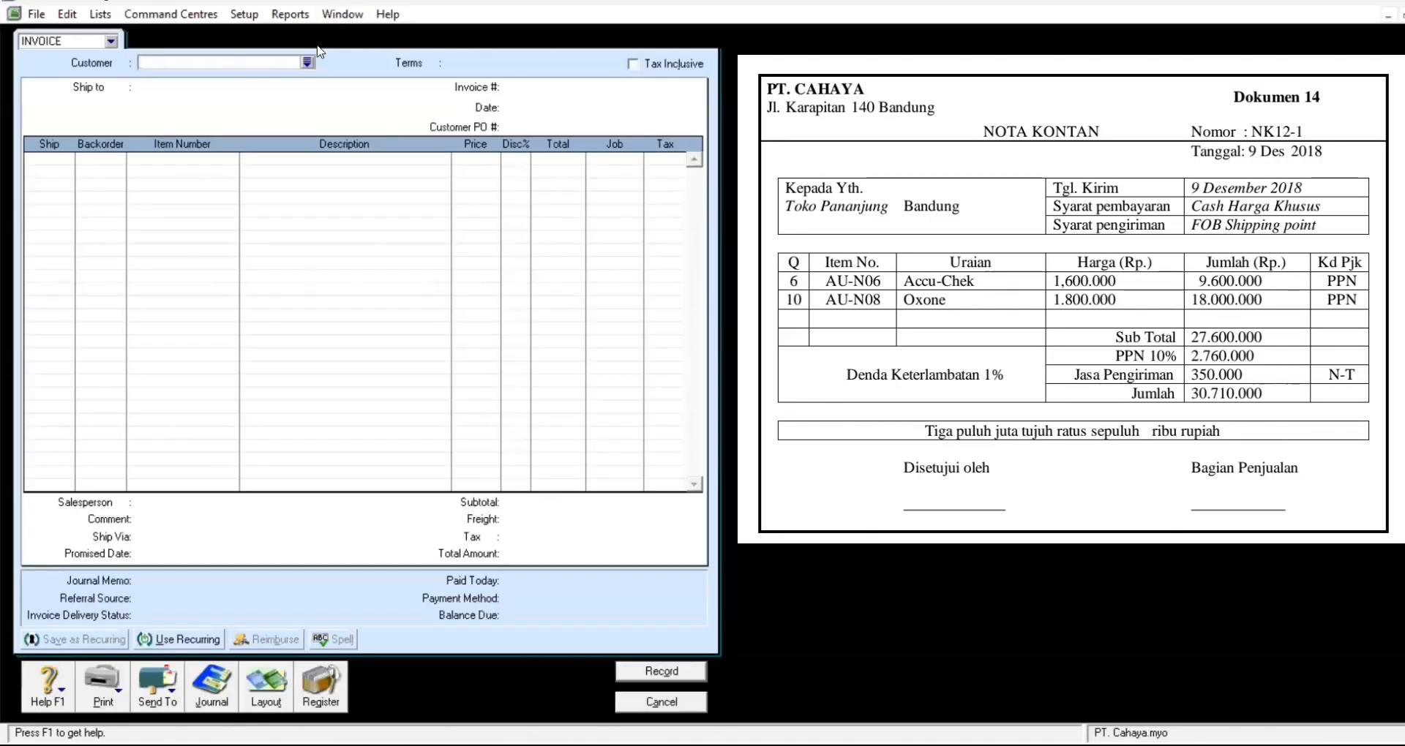
pyautogui.click(308, 64)
# Step: Add and save a new customer card named 'Penjualan tunai'
pyautogui.click(576, 507)
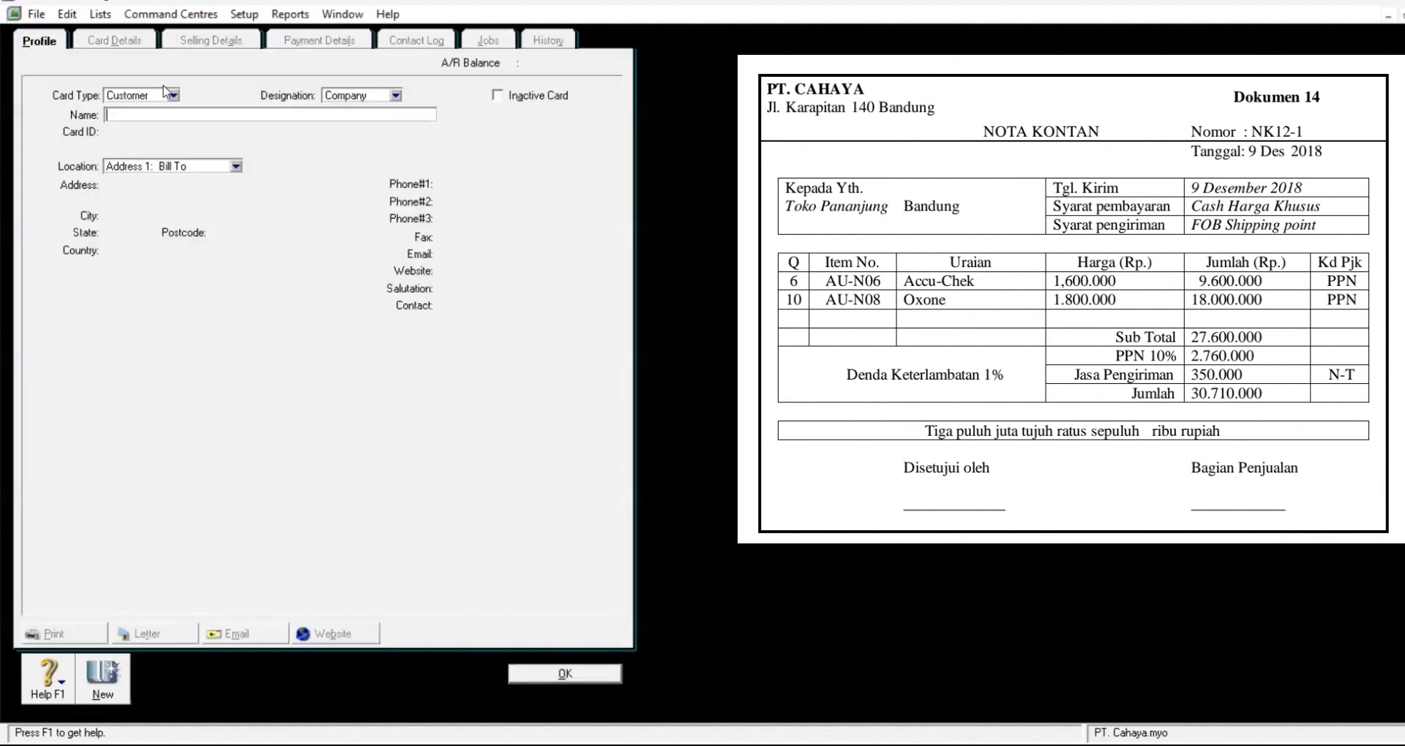
pyautogui.write('Penjualan tunai')
pyautogui.press('Tab')
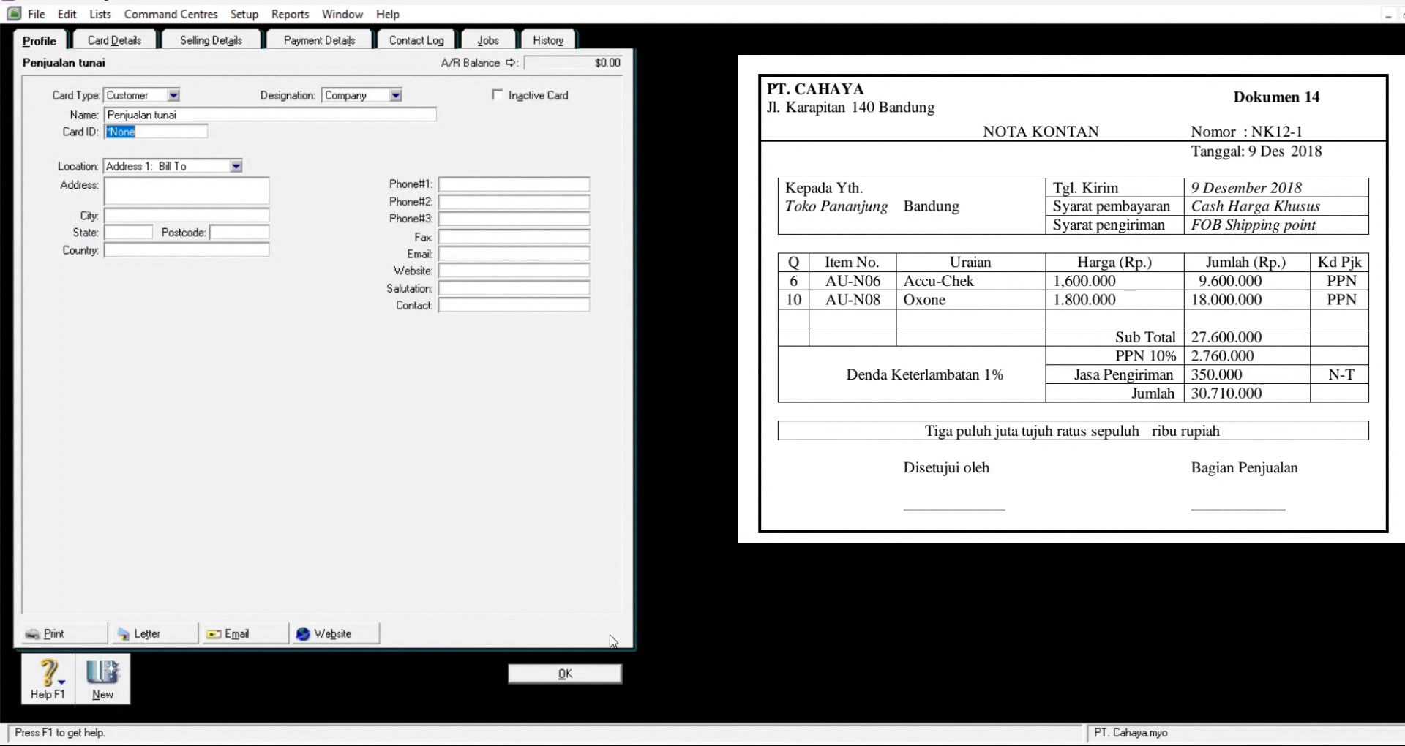
pyautogui.click(572, 677)
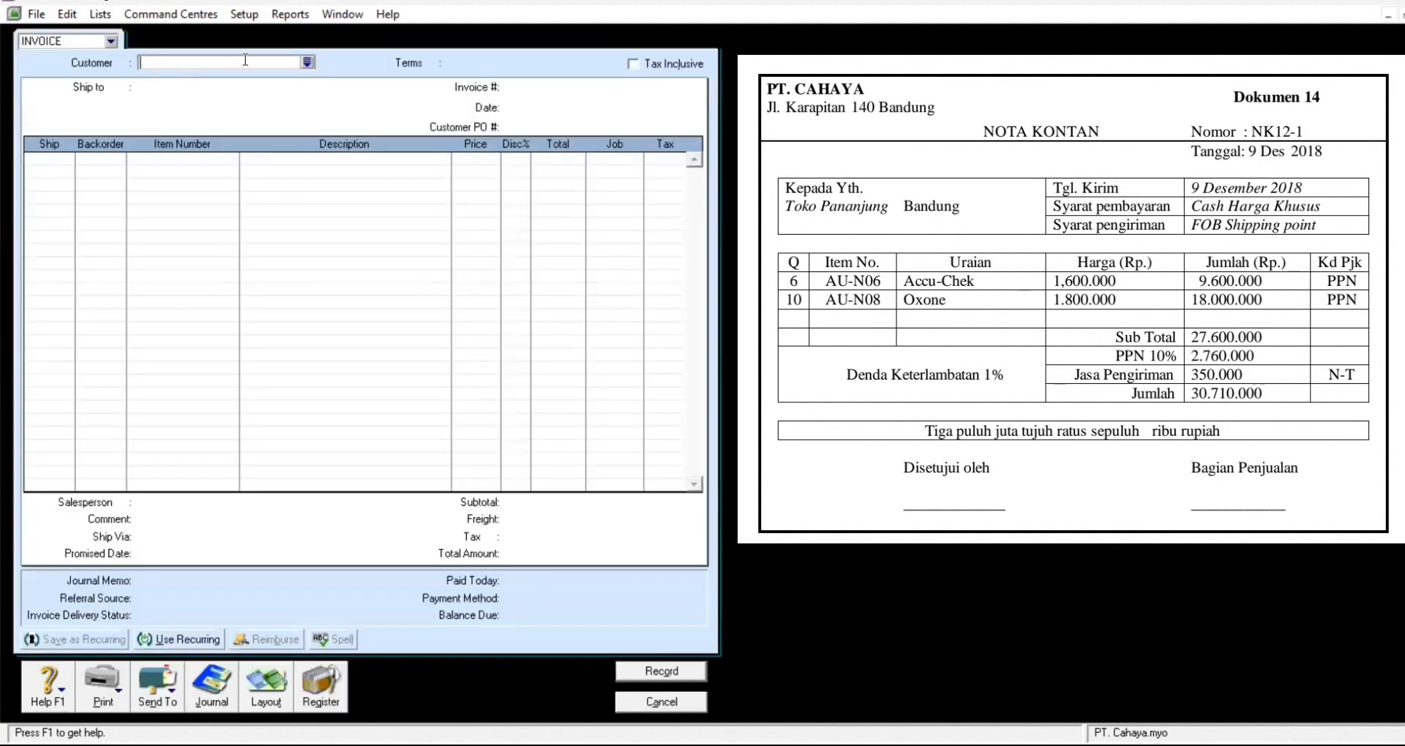
# Step: Bill Penjualan tunai on cash invoice NK12-1 dated 12/9/2018
pyautogui.click(307, 63)
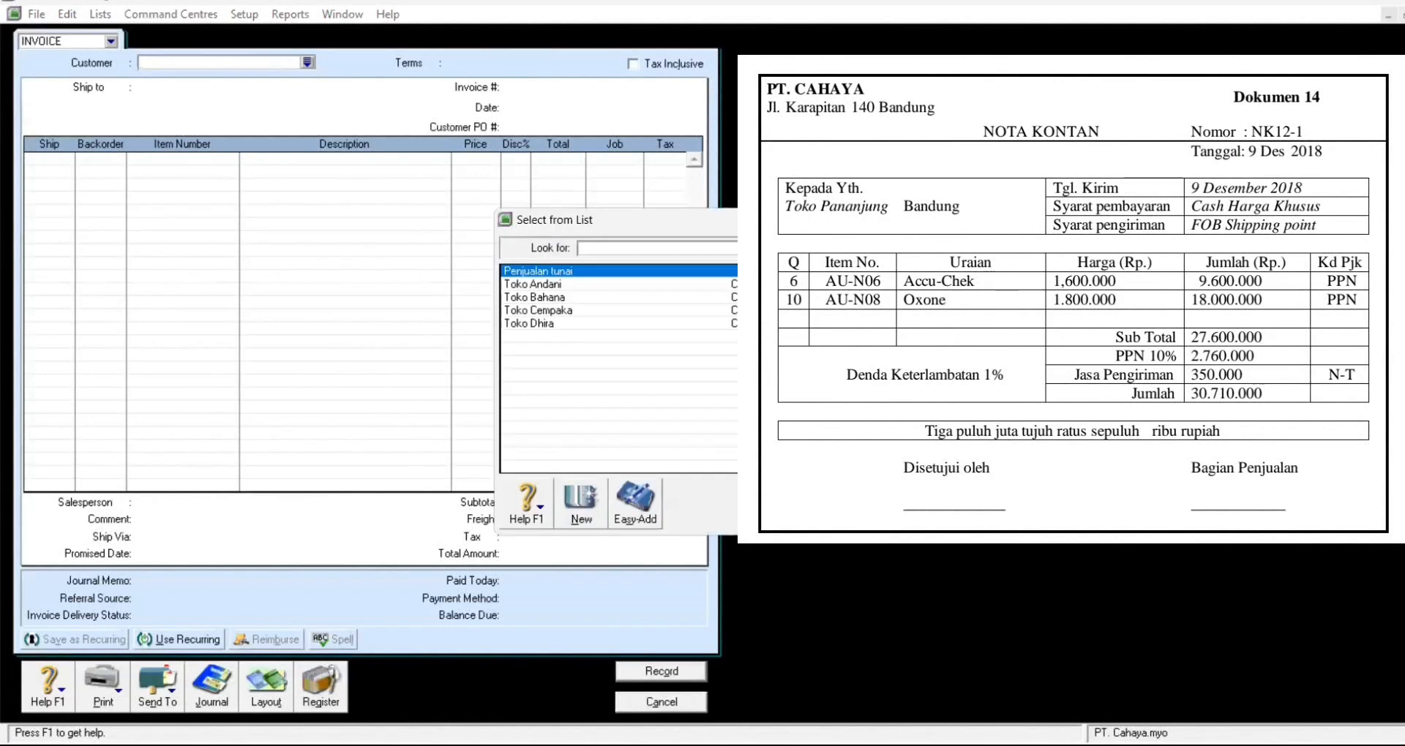
pyautogui.press('Return')
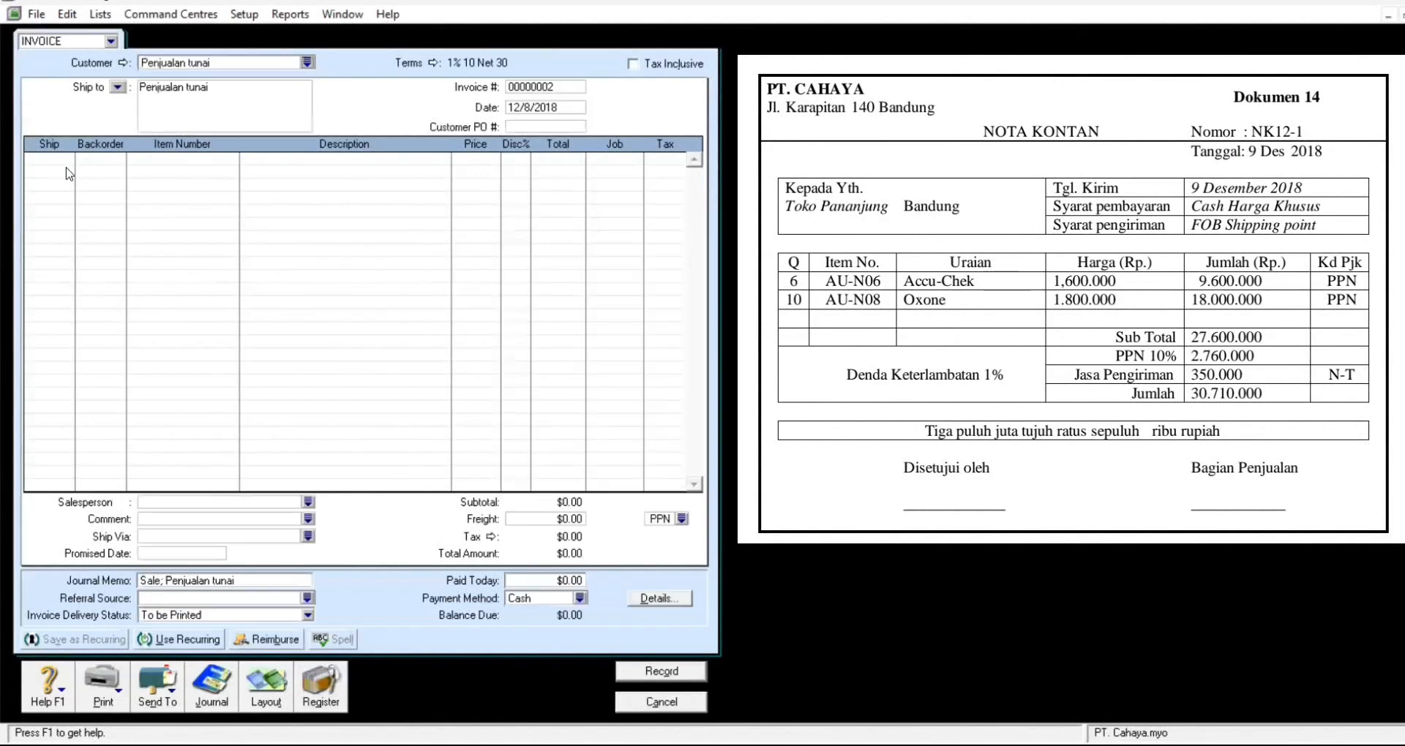
pyautogui.click(566, 85)
pyautogui.write('NK12-1')
pyautogui.click(566, 105)
pyautogui.write('12/09/2018')
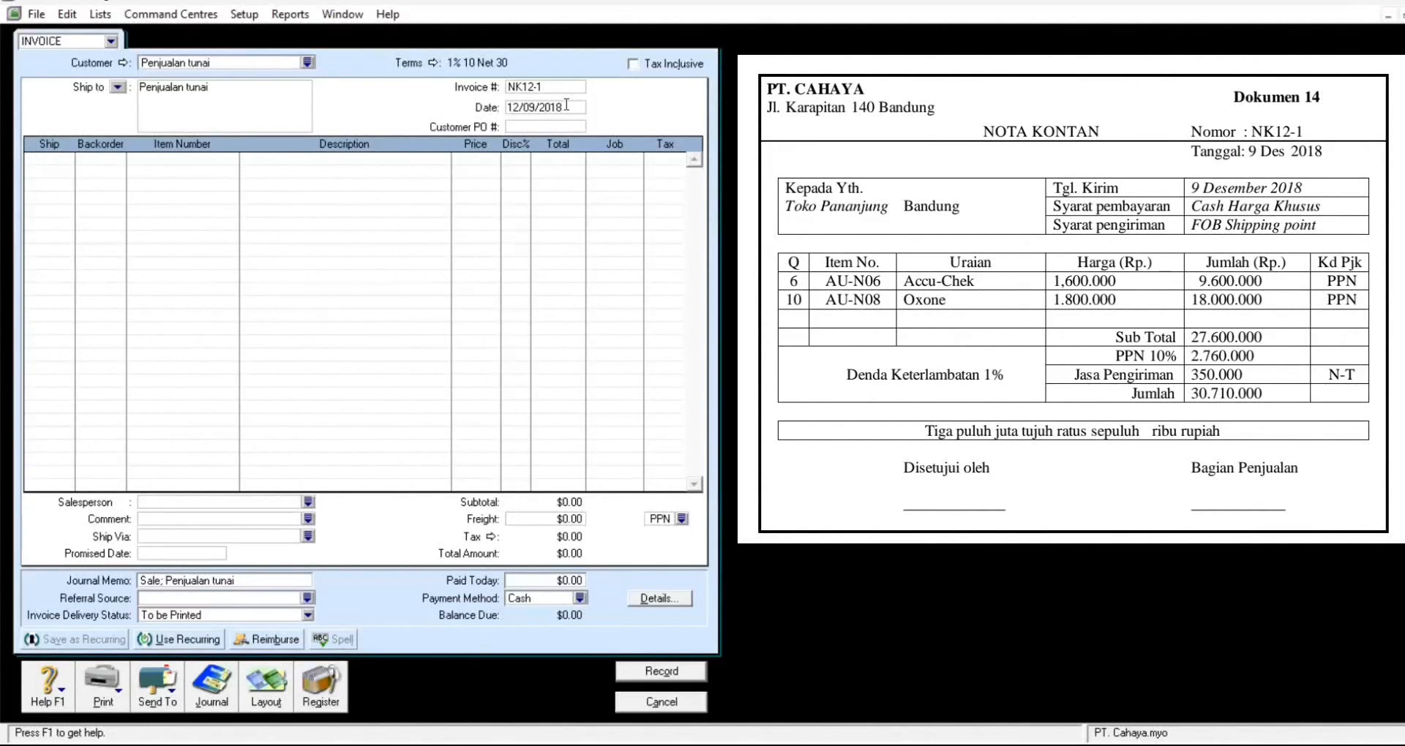
pyautogui.press('Tab')
pyautogui.click(63, 162)
# Step: Add a line for 6 AU-N06 Accu Chek at 1,600,000 each
pyautogui.write('6')
pyautogui.press('Tab')
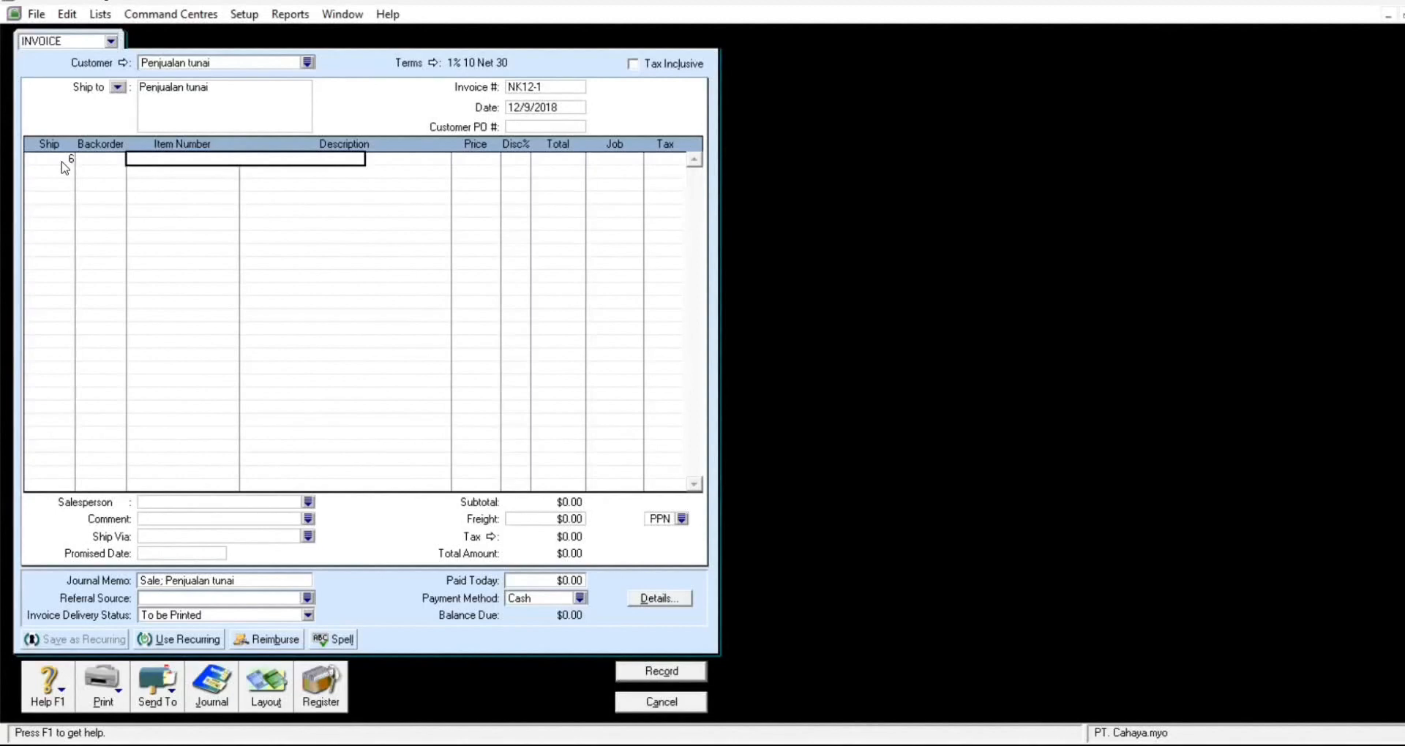
pyautogui.press('Tab')
pyautogui.click(862, 491)
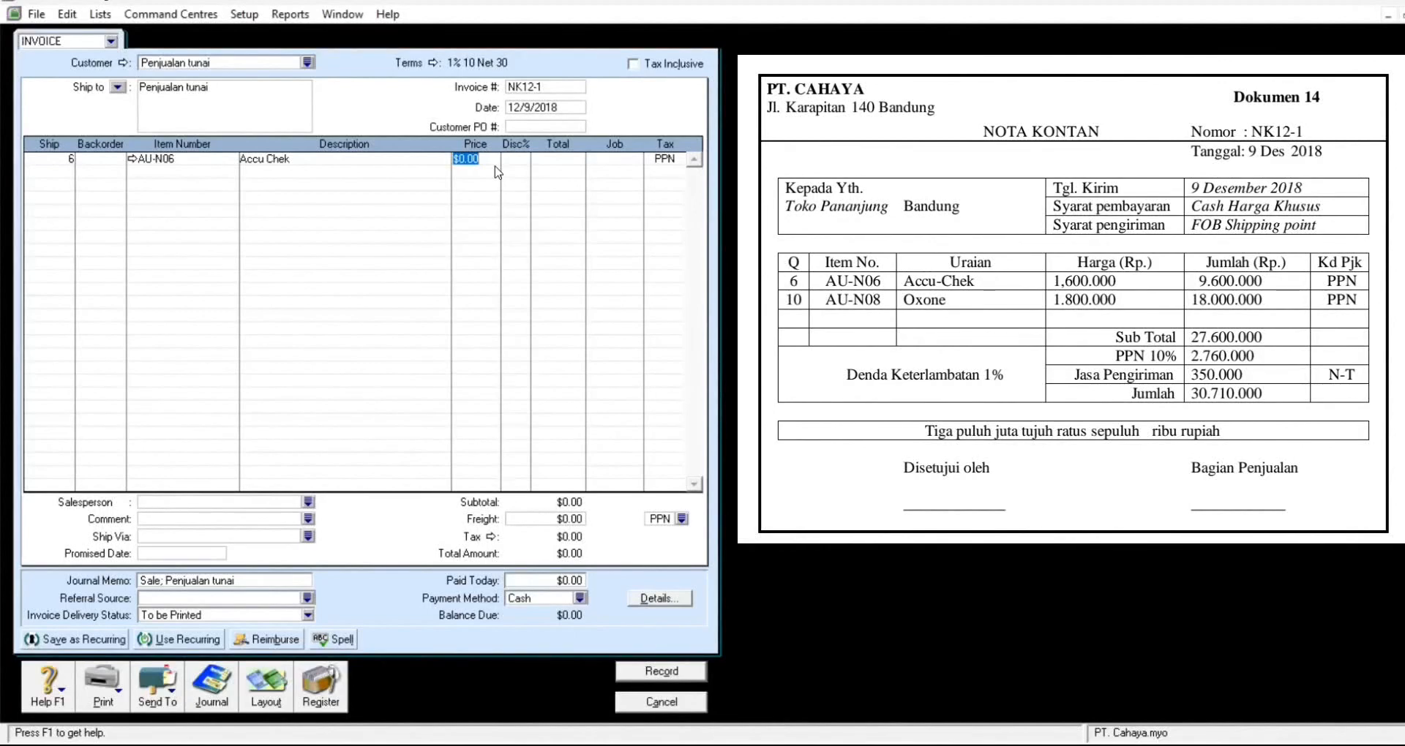
pyautogui.write('1600000')
pyautogui.press('Return')
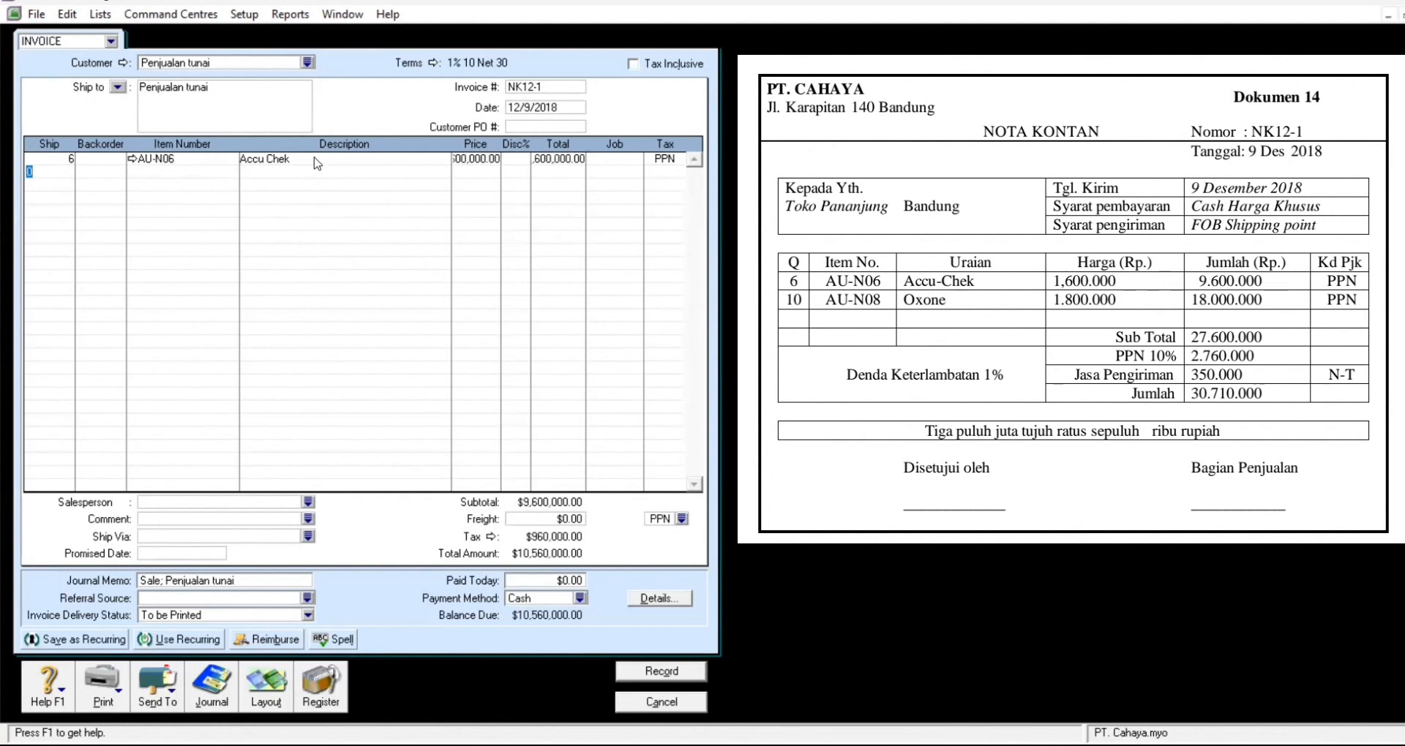
# Step: Add a second line for 10 AU-N08 Oxone at 1,800,000 each
pyautogui.write('10')
pyautogui.press('Tab')
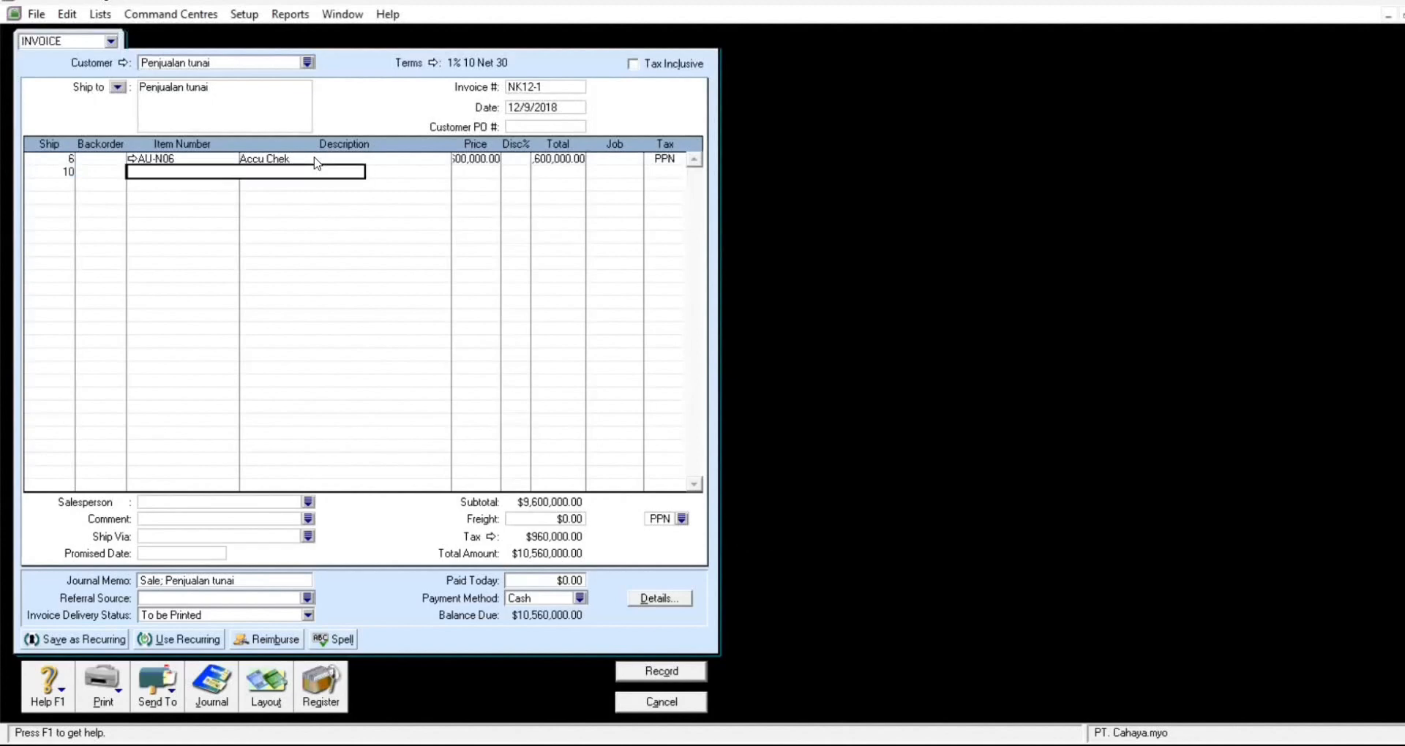
pyautogui.press('Tab')
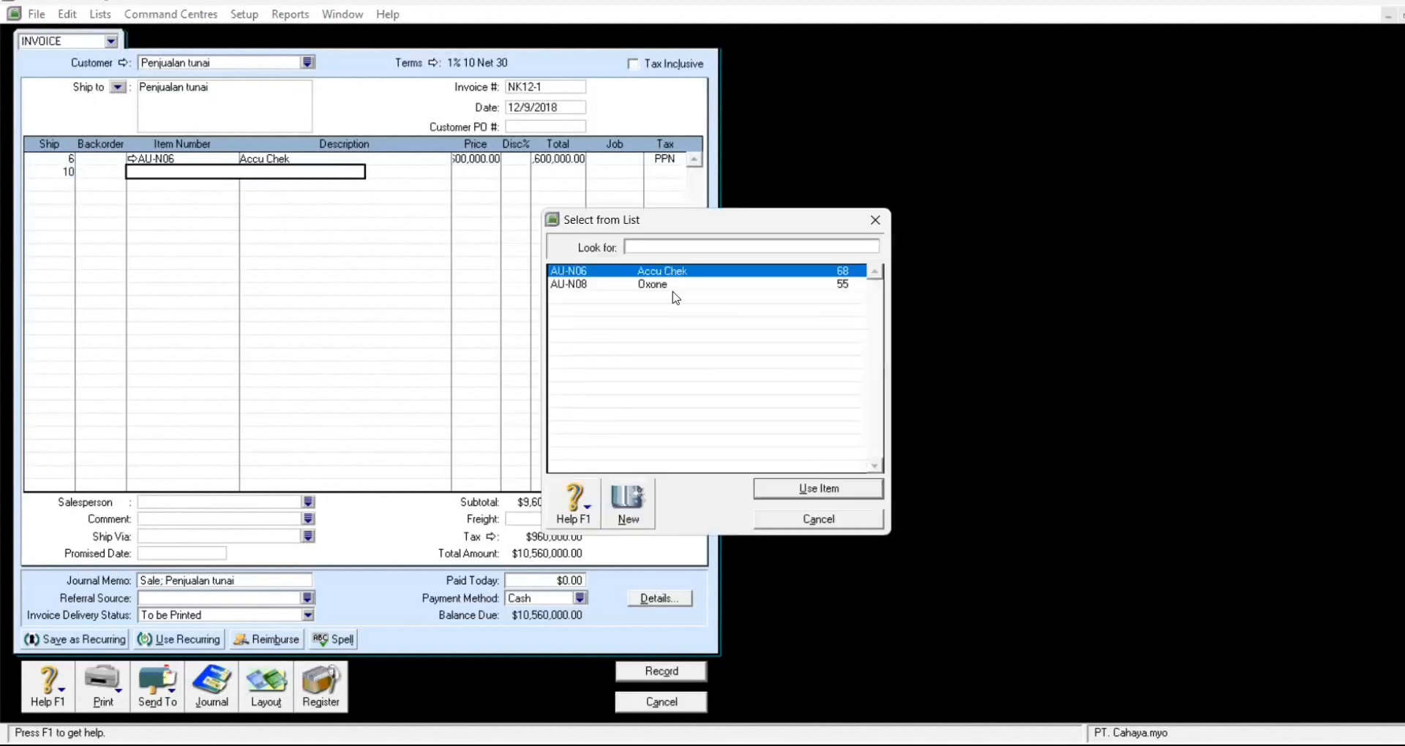
pyautogui.click(692, 285)
pyautogui.click(847, 488)
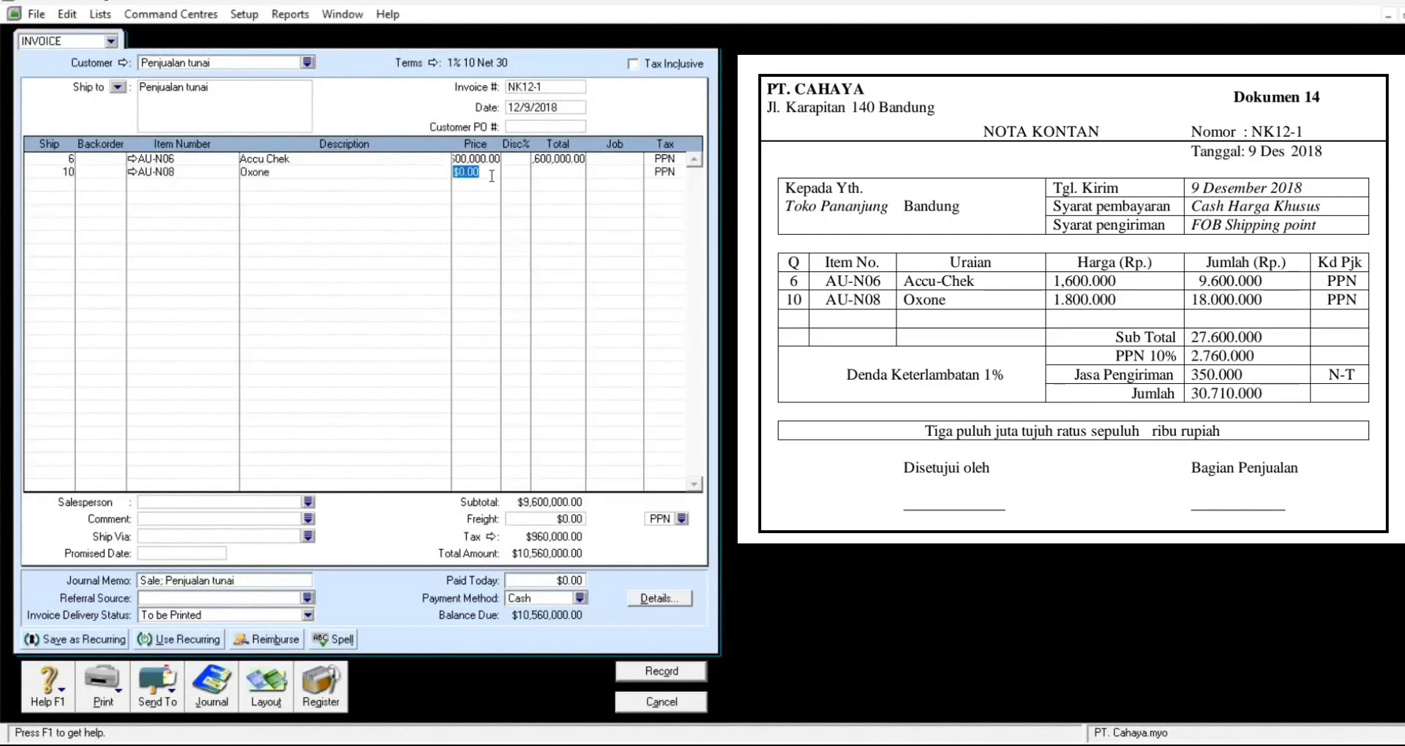
pyautogui.write('1800000')
pyautogui.press('Tab')
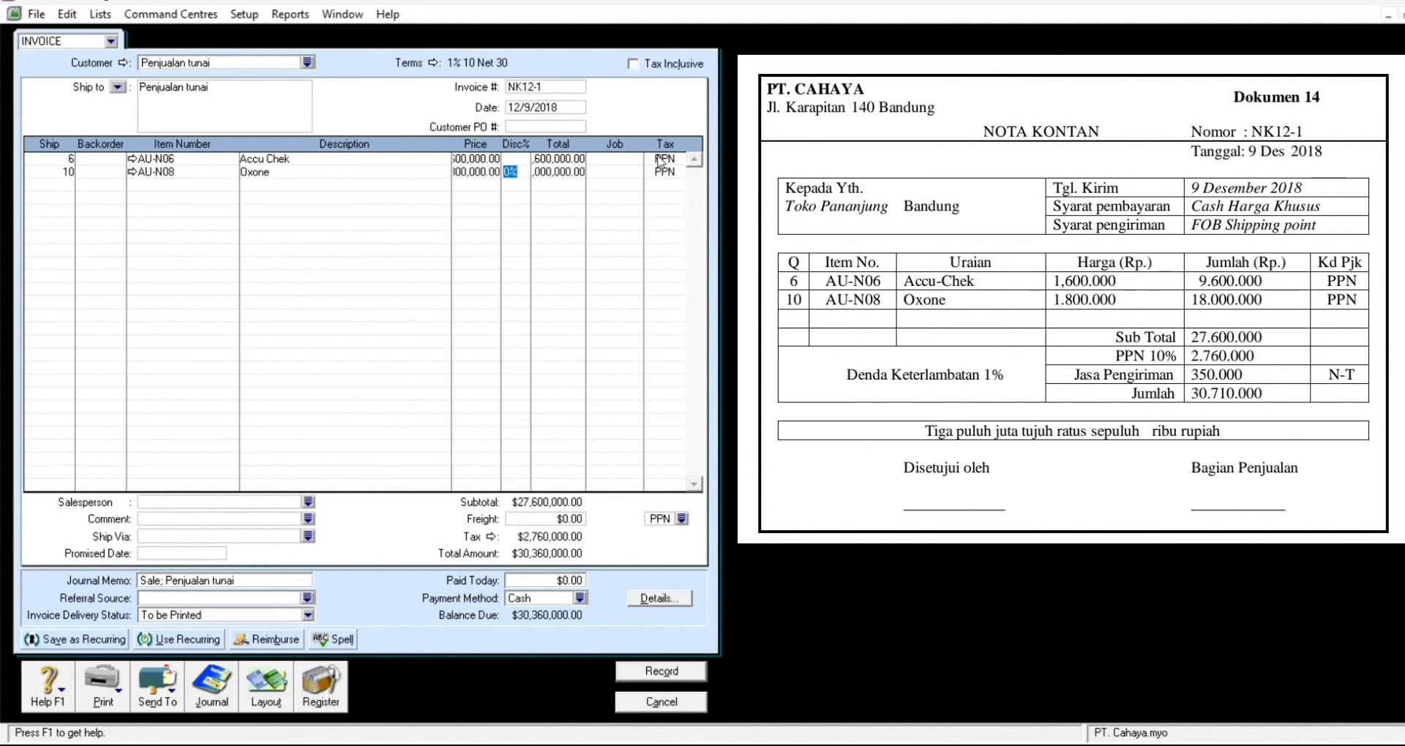
pyautogui.press('Tab')
pyautogui.press('Tab')
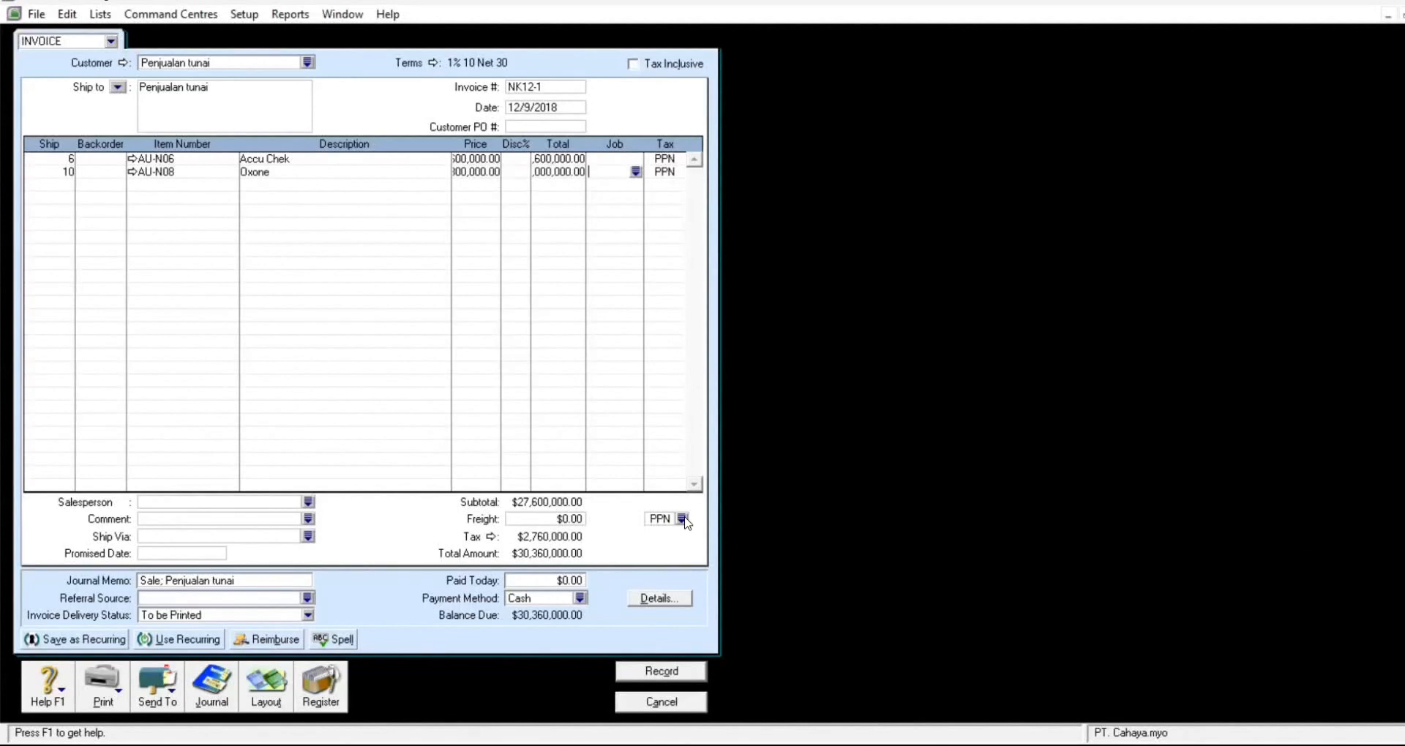
# Step: Add 350,000 freight with the N-T tax code
pyautogui.click(683, 519)
pyautogui.click(633, 273)
pyautogui.click(832, 491)
pyautogui.write('350000')
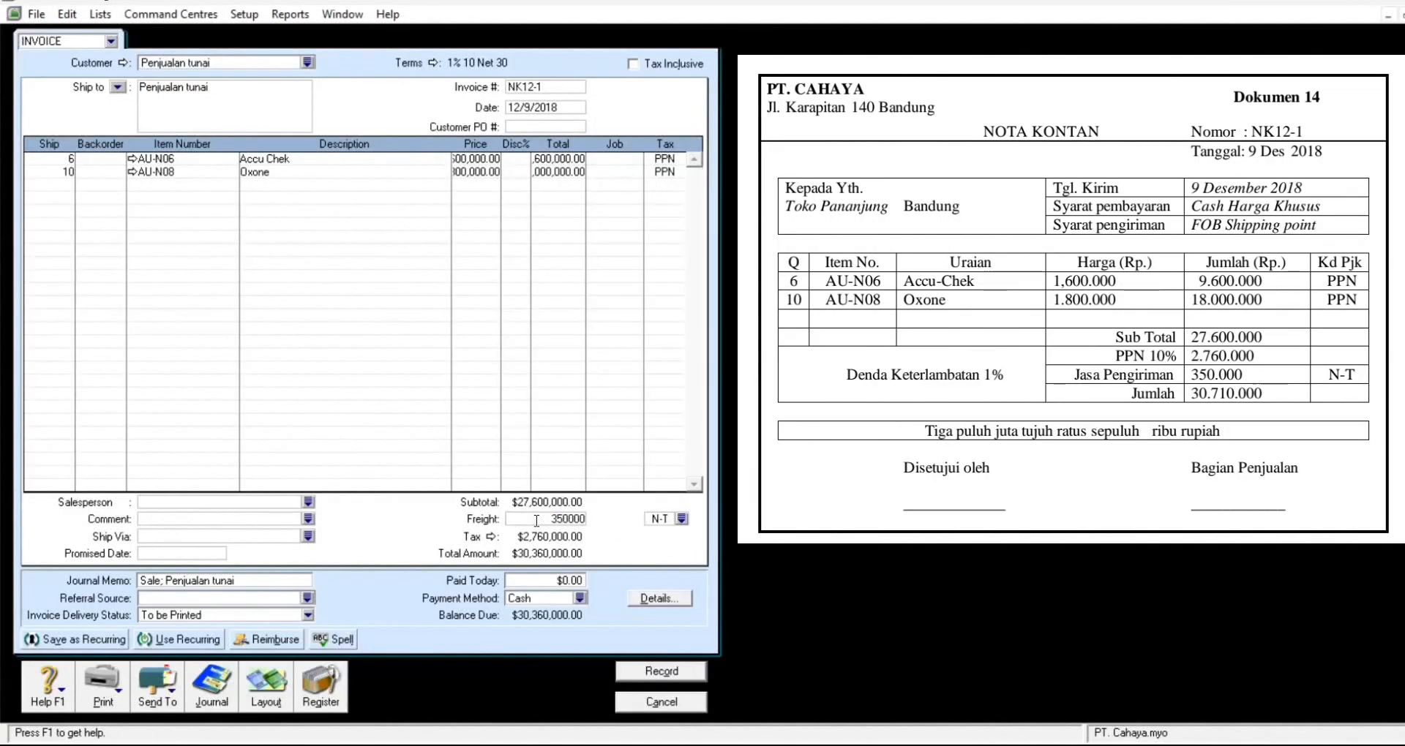
pyautogui.press('Tab')
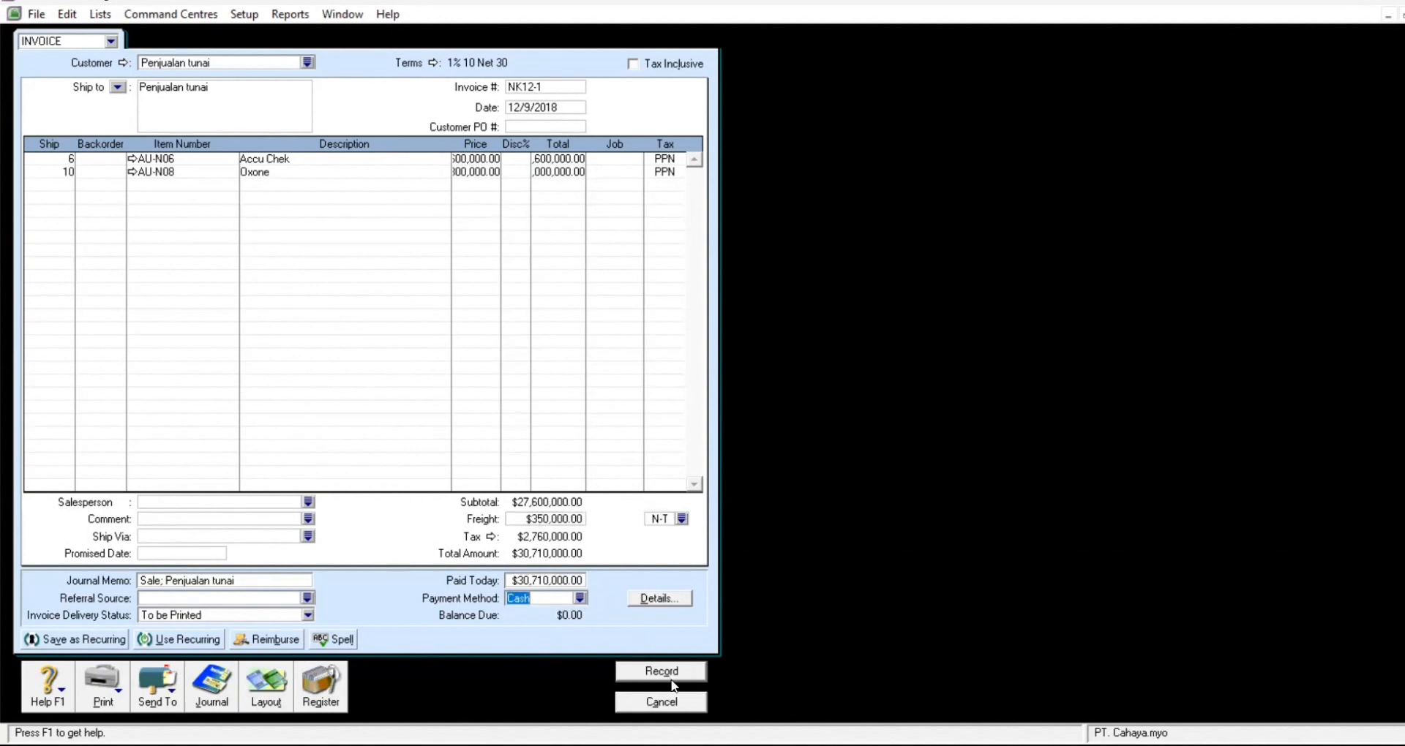
# Step: Record the NK12-1 cash sale, skipping the spelling query, and close the invoice
pyautogui.click(674, 673)
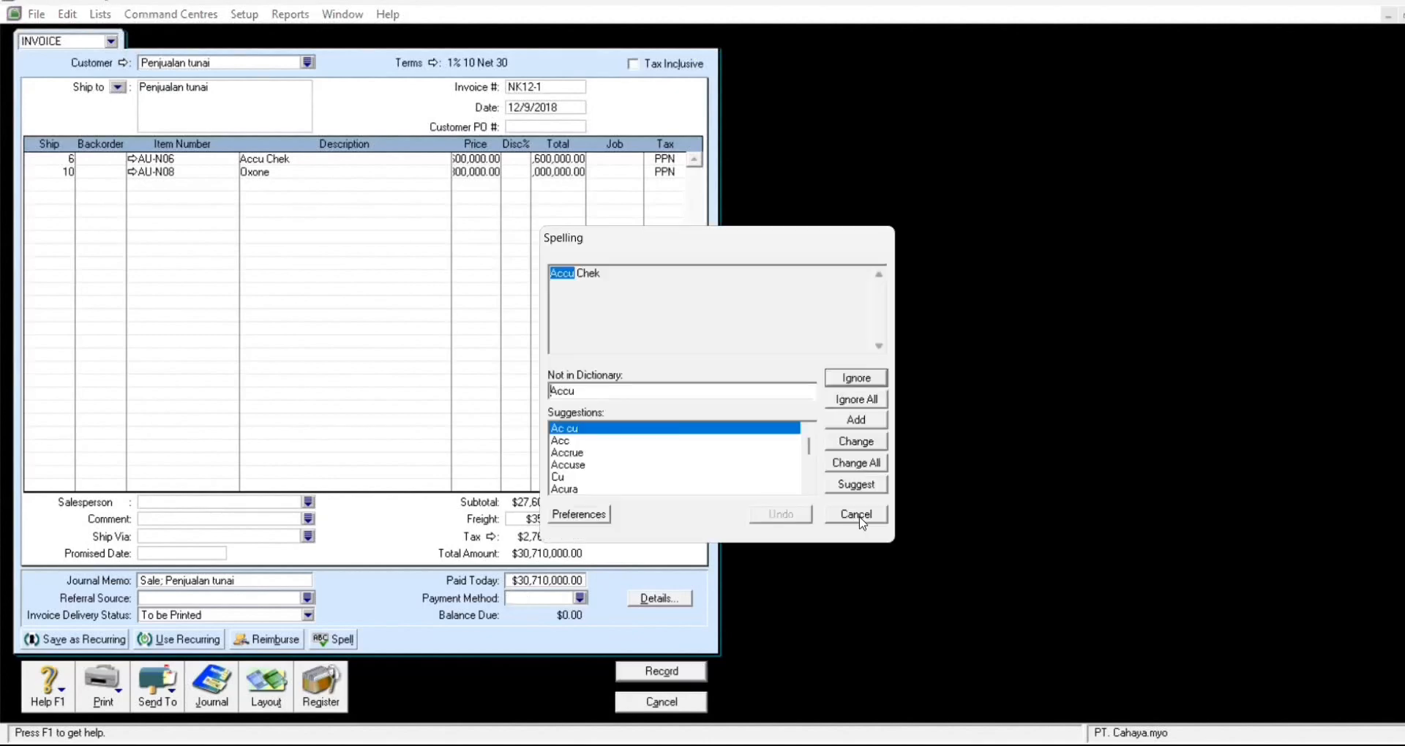
pyautogui.click(857, 515)
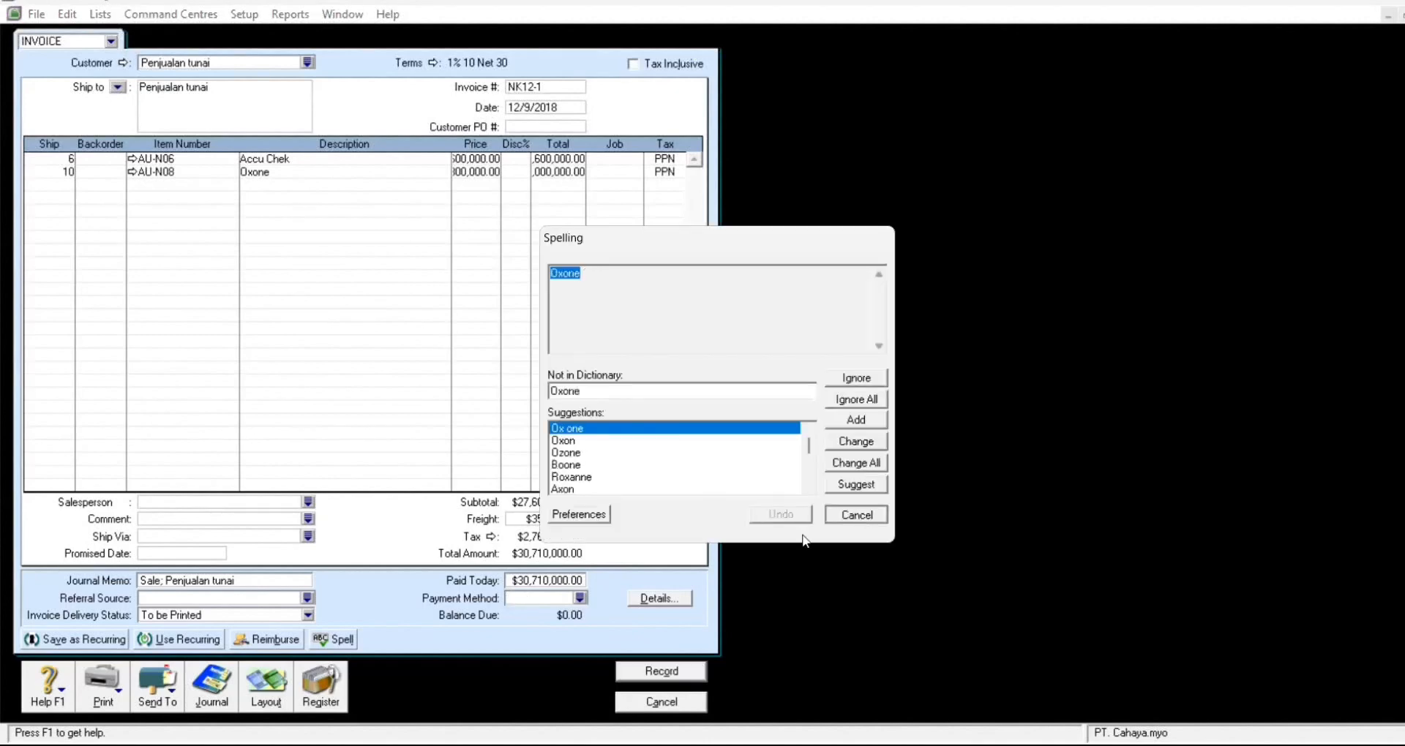
pyautogui.click(857, 515)
pyautogui.click(661, 702)
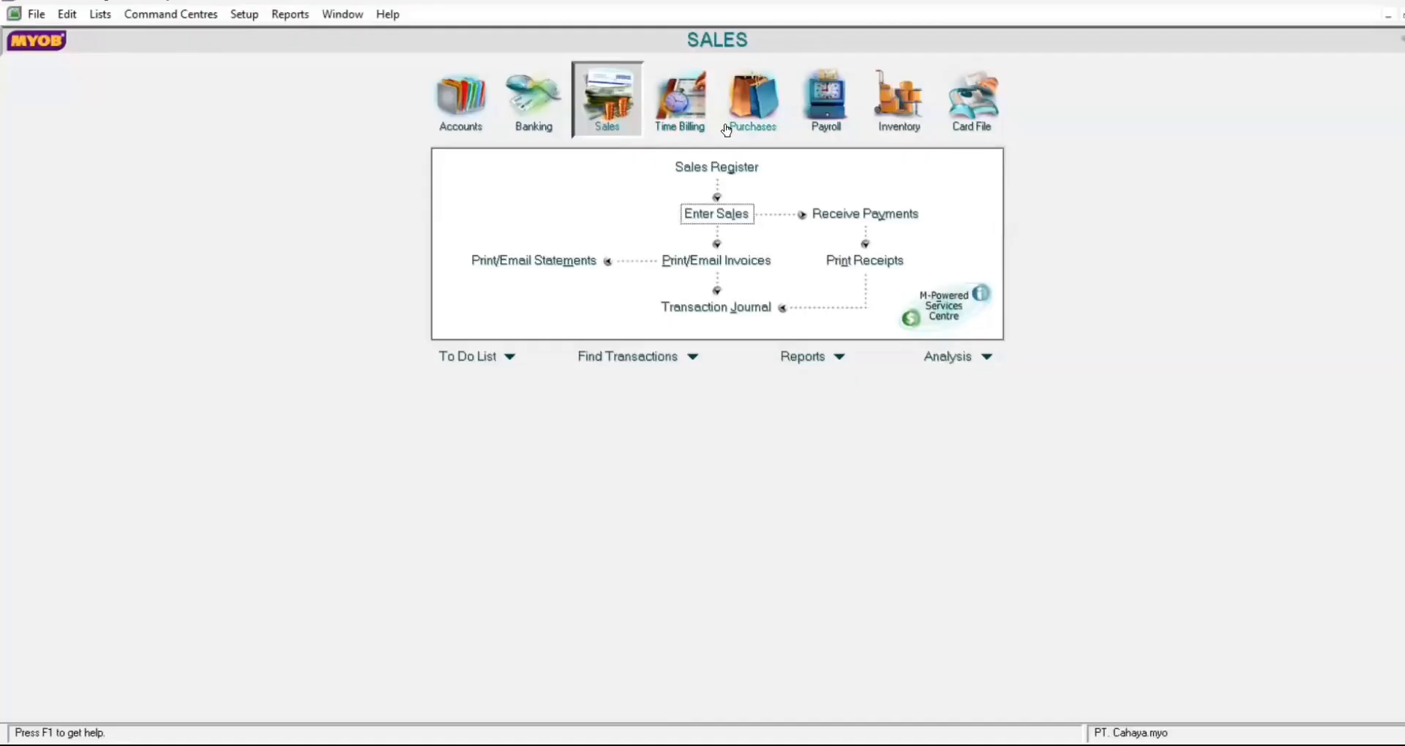
# Step: Start a bill payment from Purchases with PT. Bharata as the supplier
pyautogui.click(753, 103)
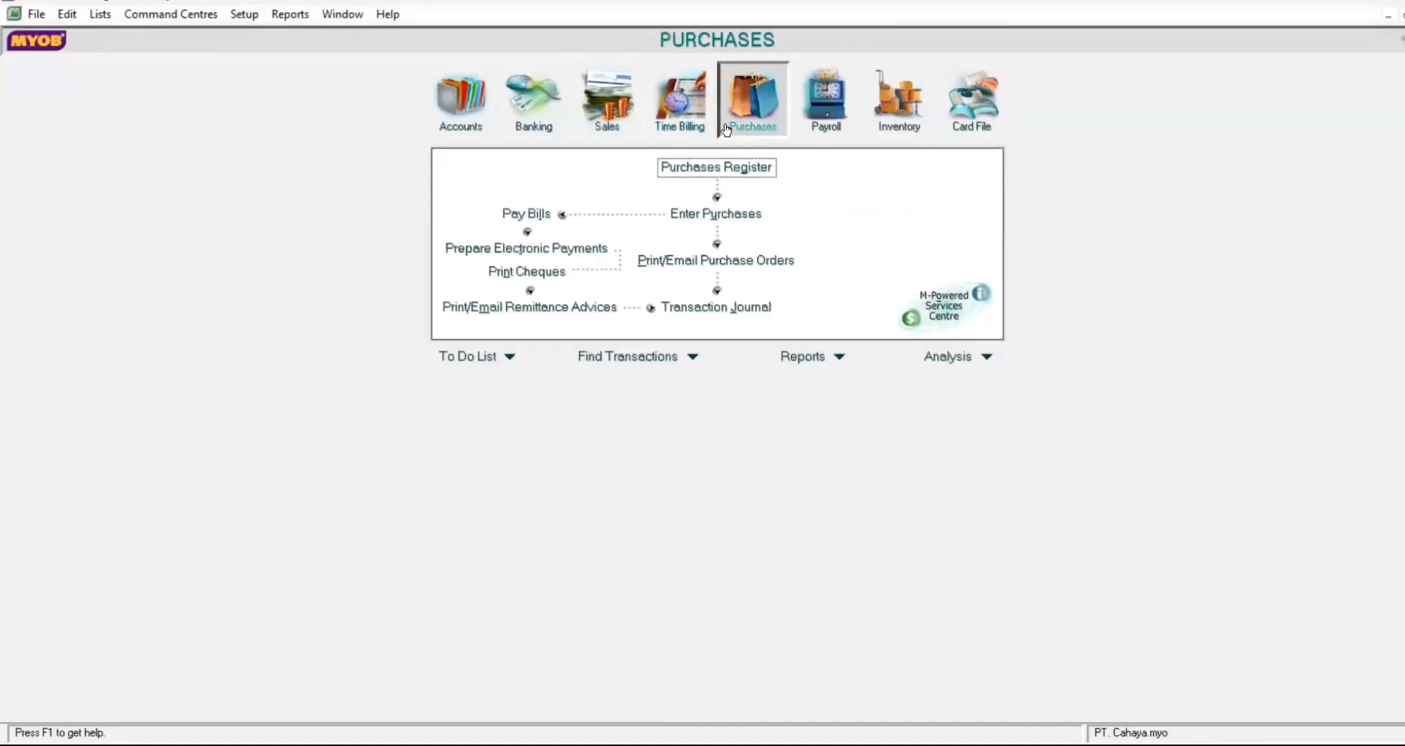
pyautogui.click(527, 214)
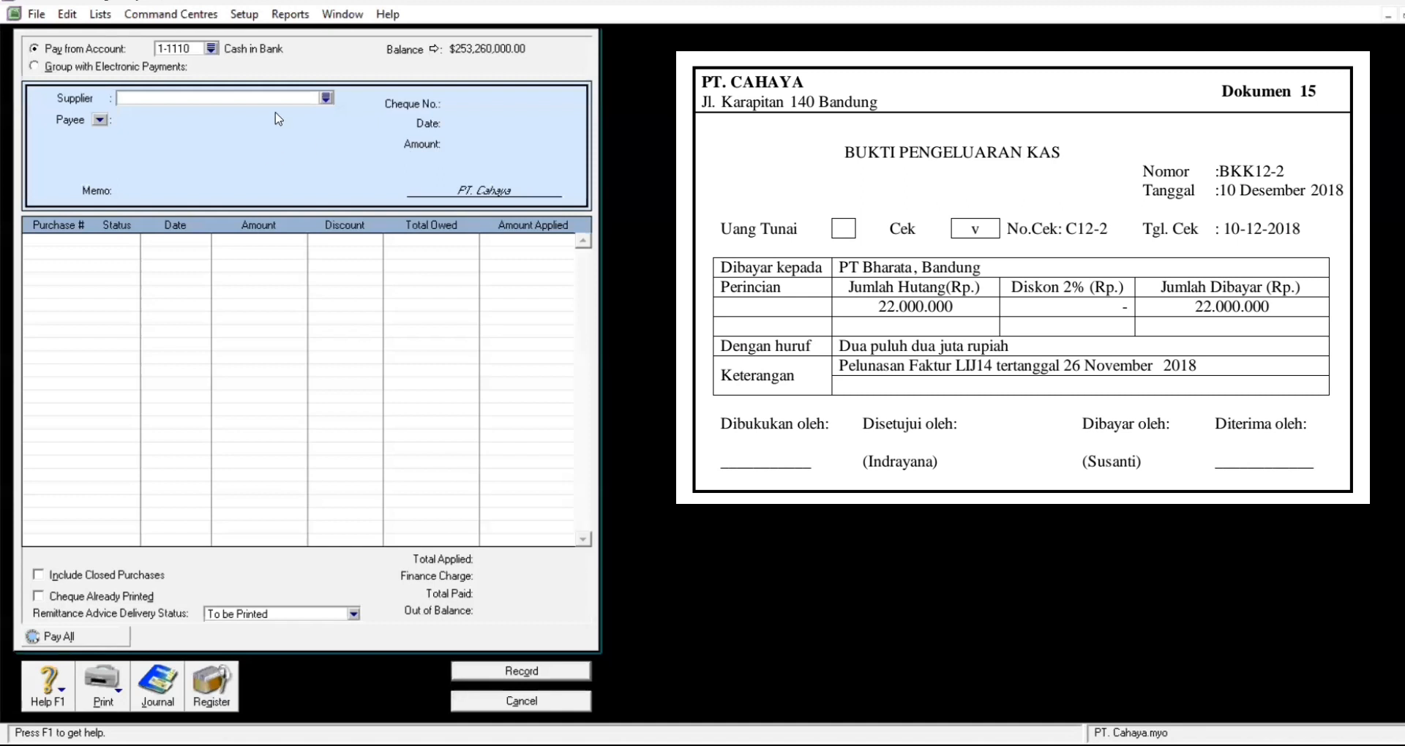
pyautogui.click(324, 98)
pyautogui.click(580, 298)
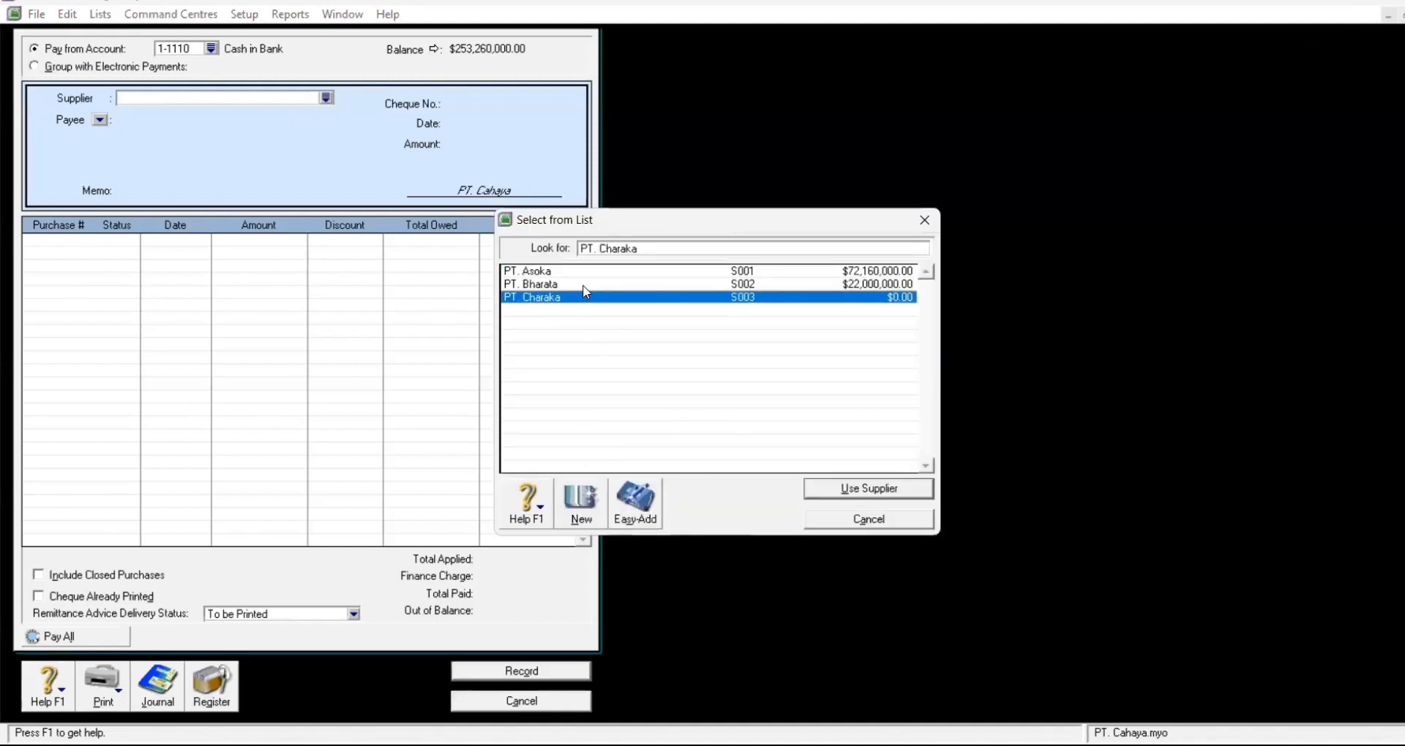
pyautogui.click(589, 284)
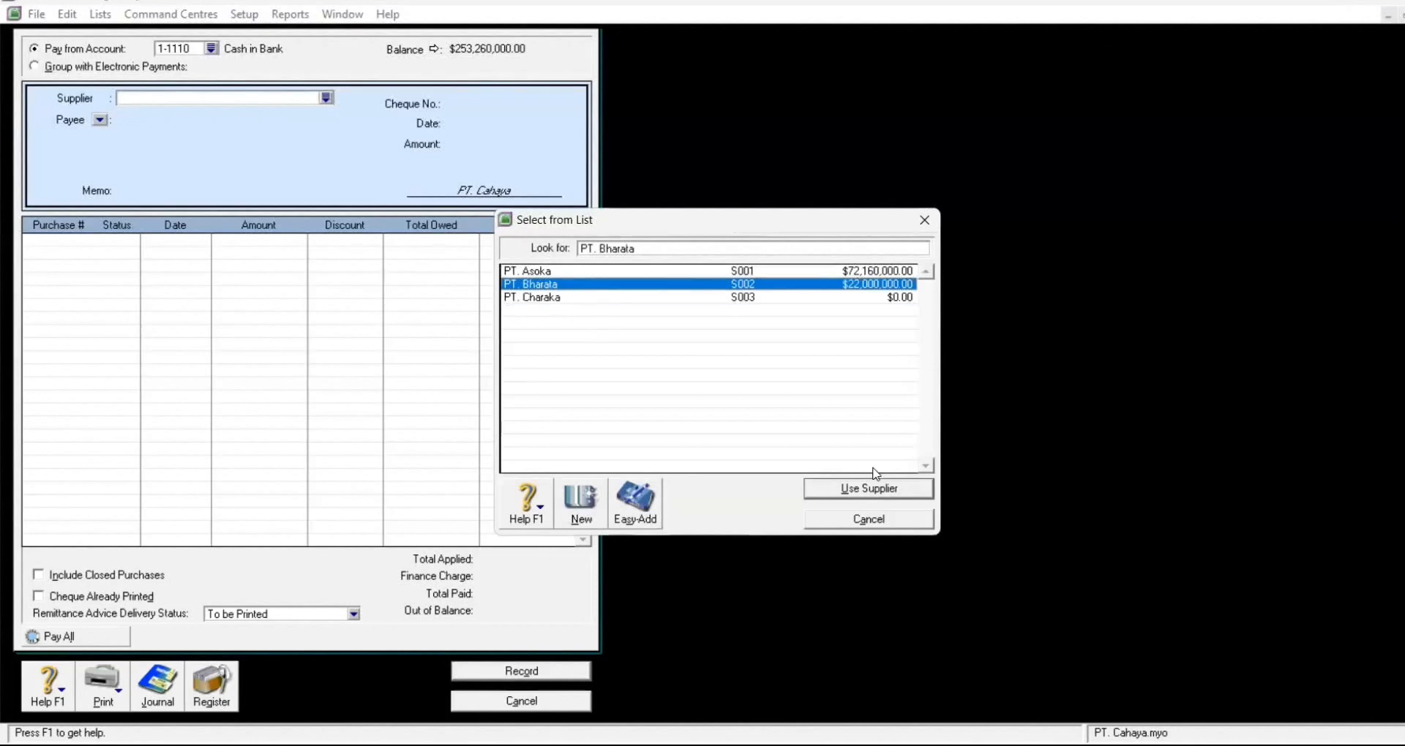
pyautogui.click(873, 490)
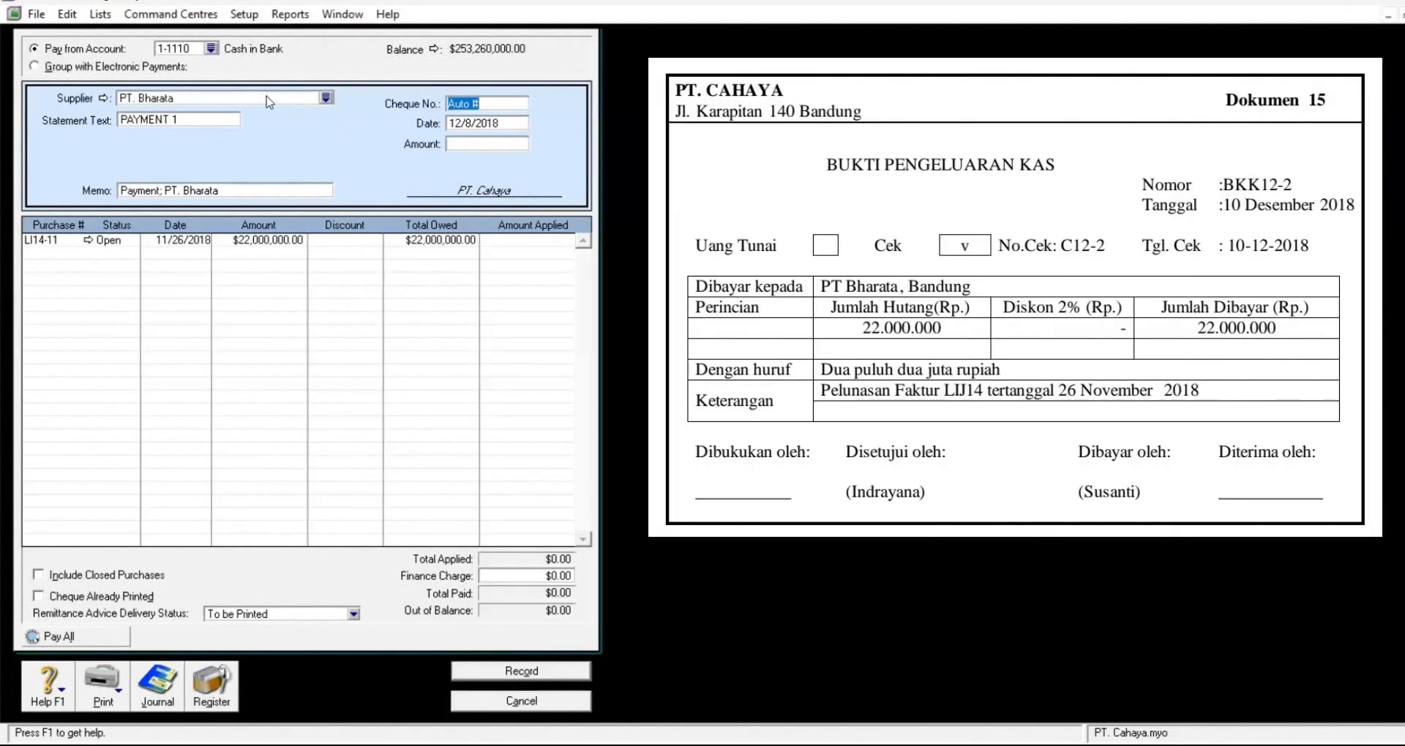
# Step: Enter statement text BKK12-2 and cheque number C12-2
pyautogui.click(200, 122)
pyautogui.write('BKK12-2')
pyautogui.press('Tab')
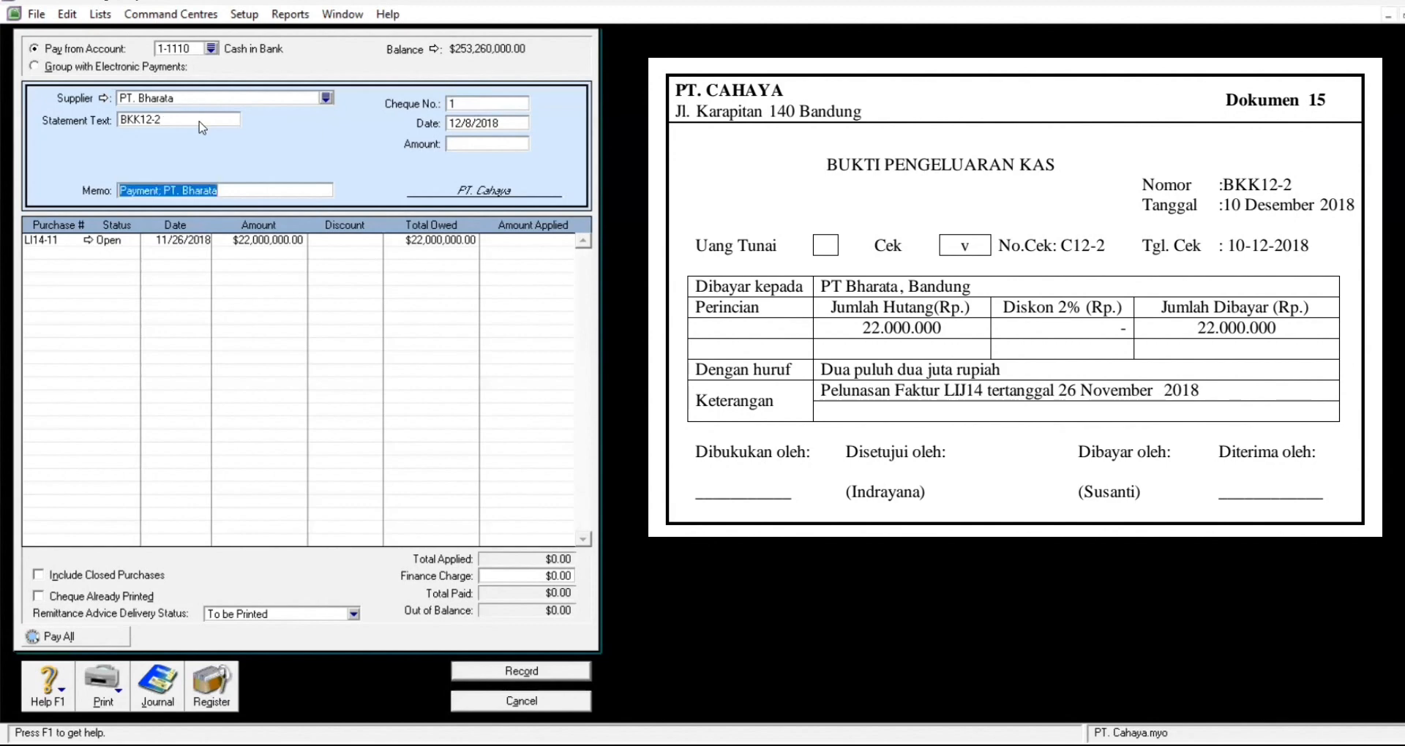
pyautogui.press('Tab')
pyautogui.write('1')
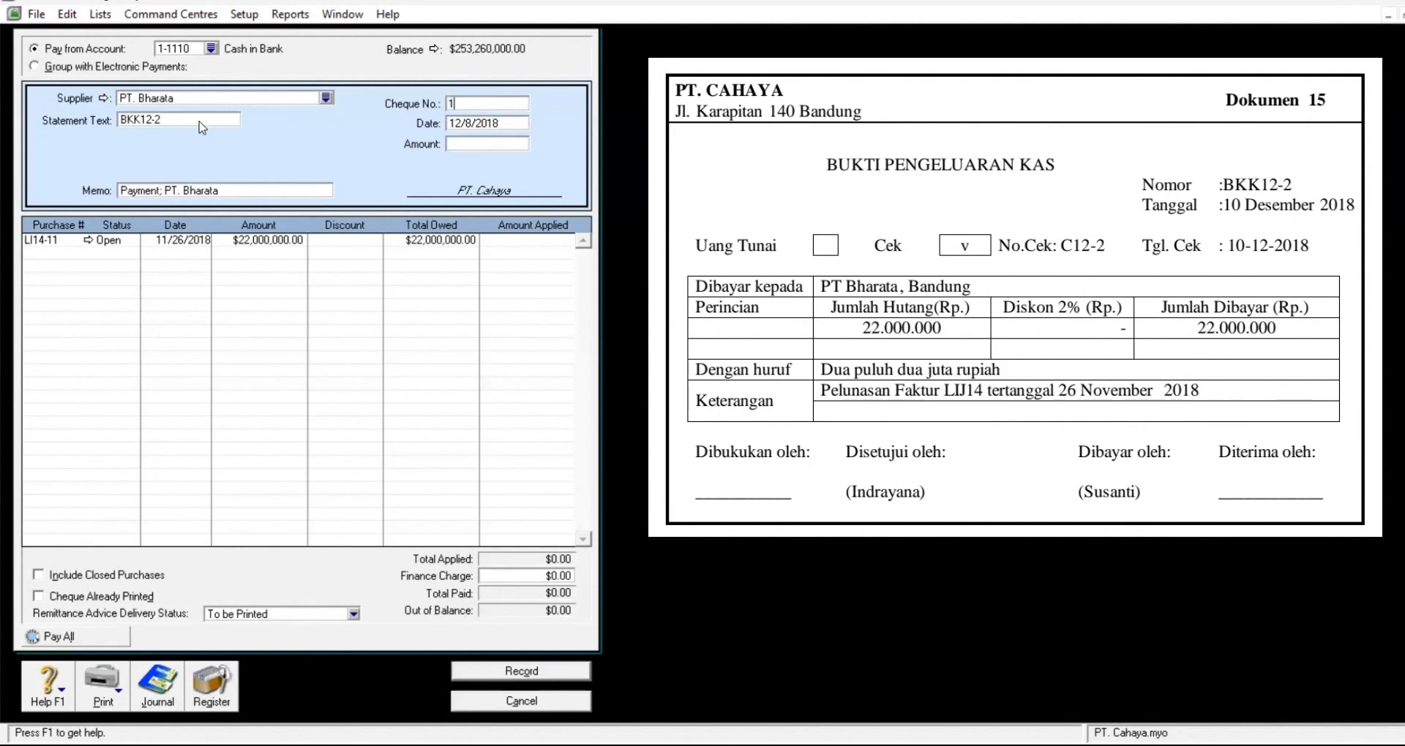
pyautogui.write('2')
pyautogui.press('BackSpace')
pyautogui.press('BackSpace')
pyautogui.write('C1')
# Step: Date the payment 12/10, pay 22,000,000 against LI14-11, and record it
pyautogui.click(512, 128)
pyautogui.write('12/10')
pyautogui.press('Tab')
pyautogui.write('22000000')
pyautogui.press('Tab')
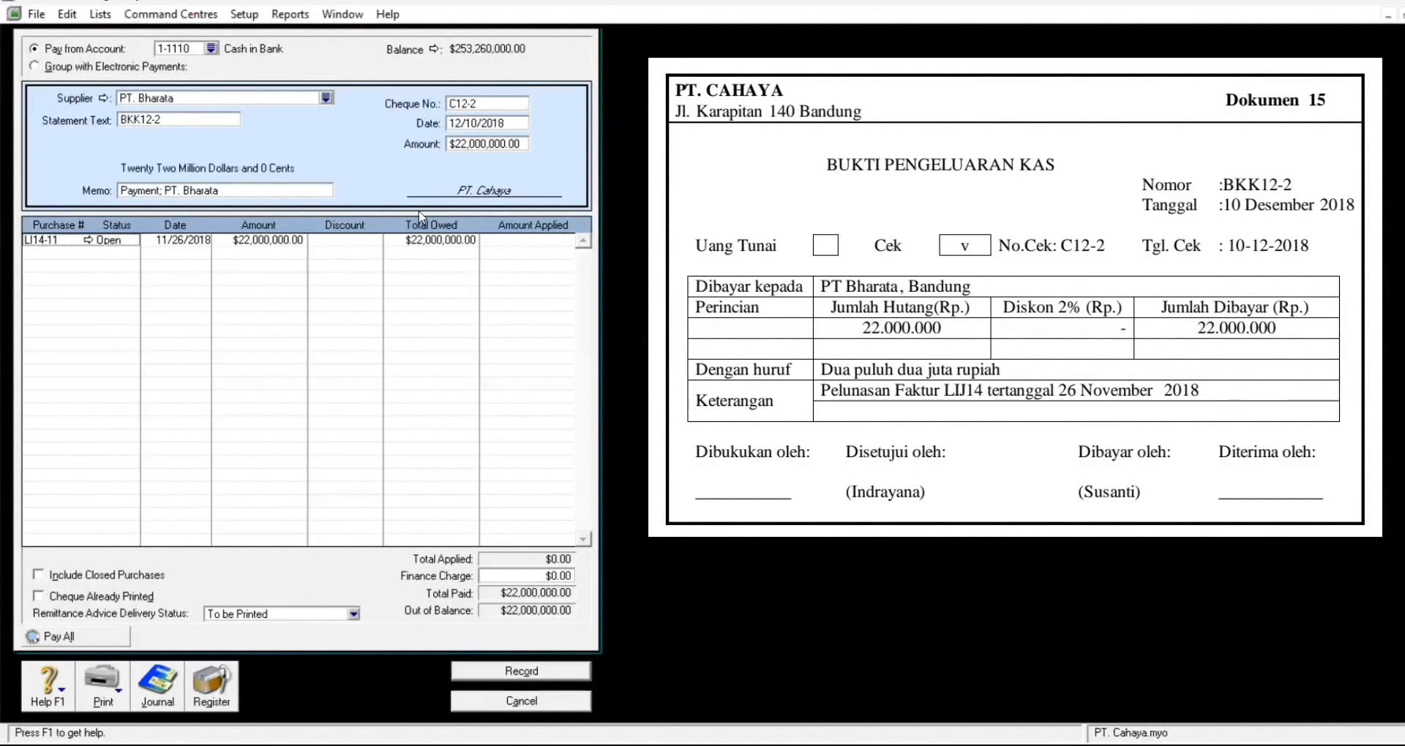
pyautogui.click(542, 244)
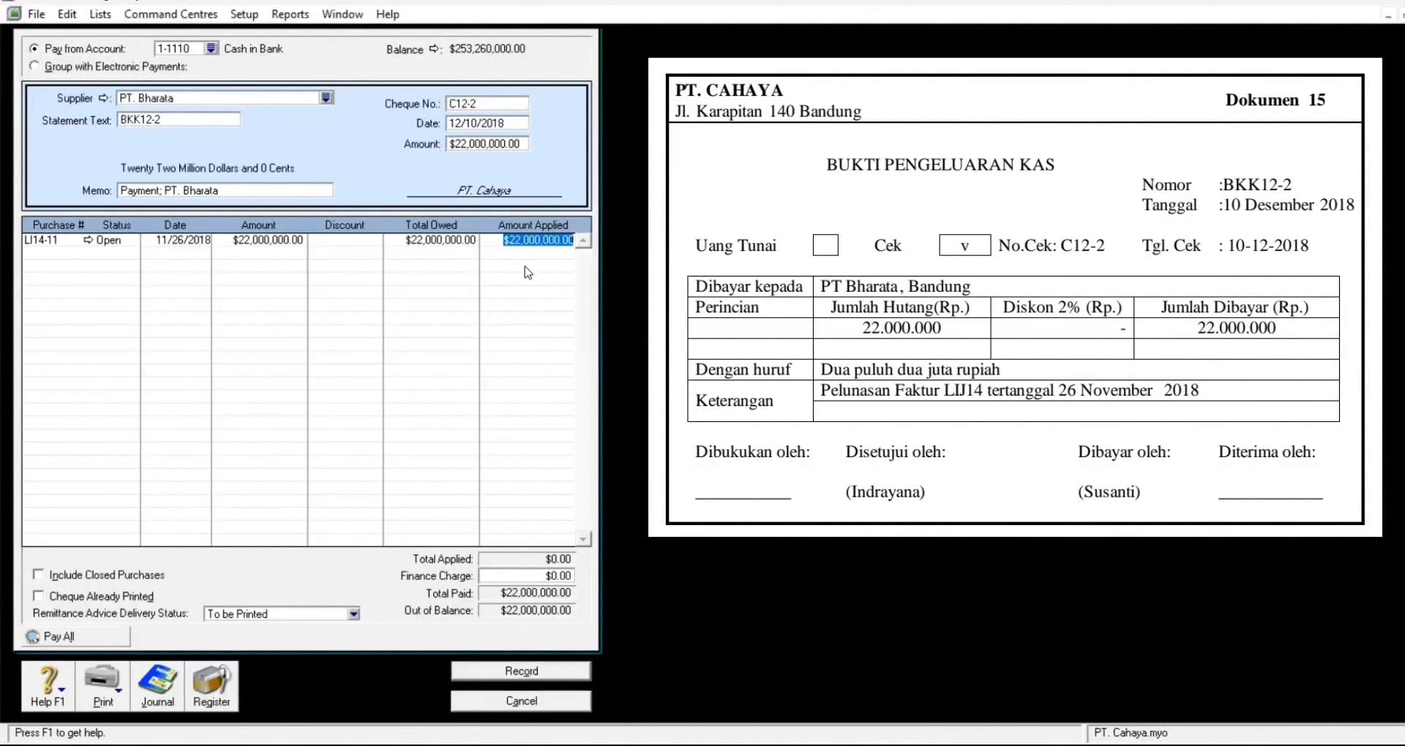
pyautogui.press('Tab')
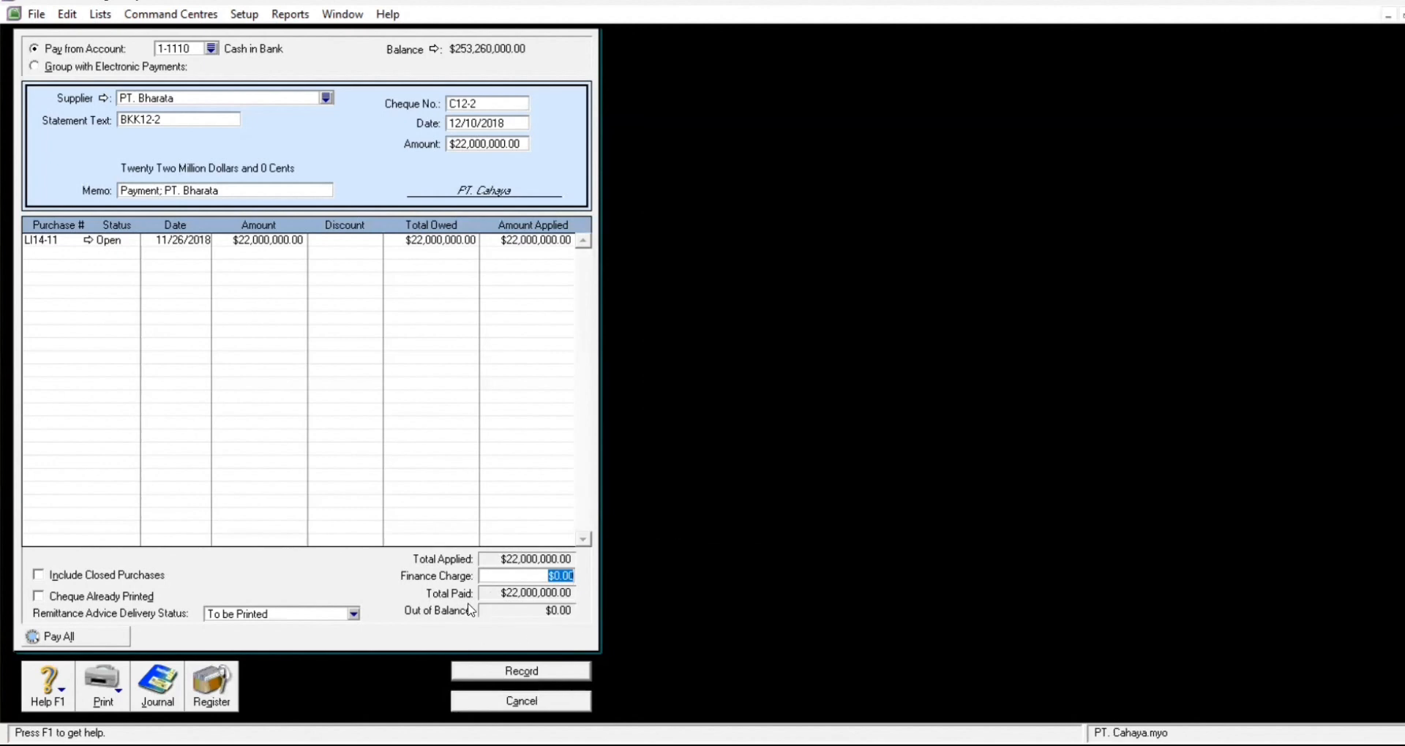
pyautogui.click(538, 672)
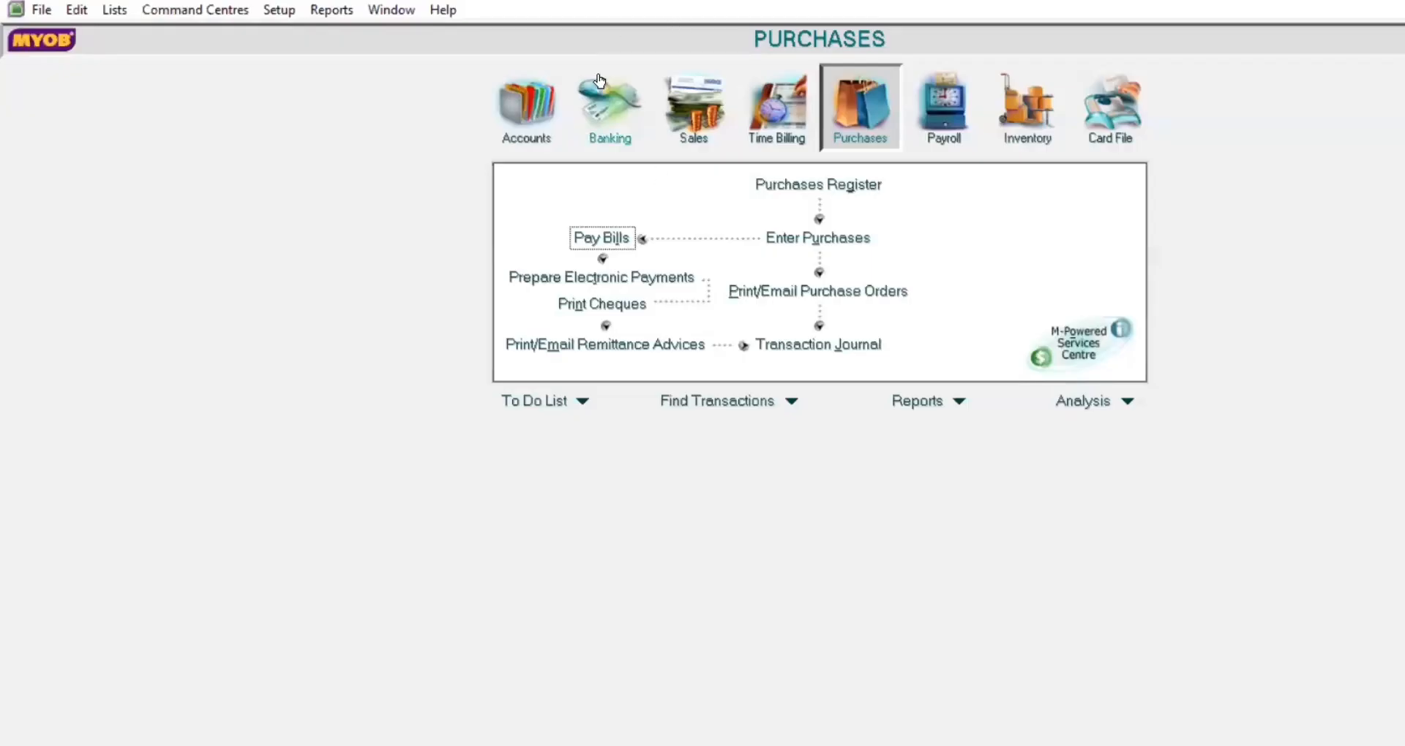
# Step: Start a Banking receipt with Tax Inclusive off and begin a new payor card
pyautogui.click(604, 102)
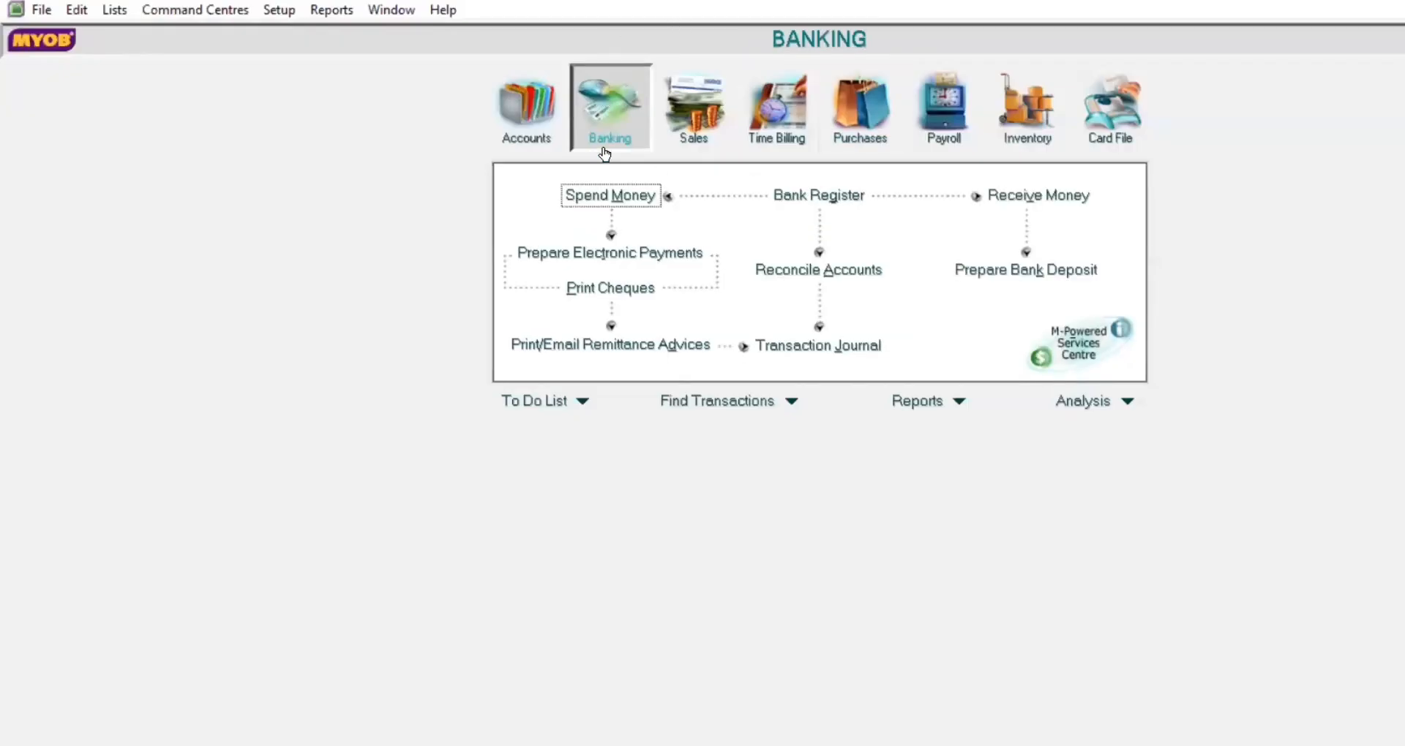
pyautogui.click(1028, 196)
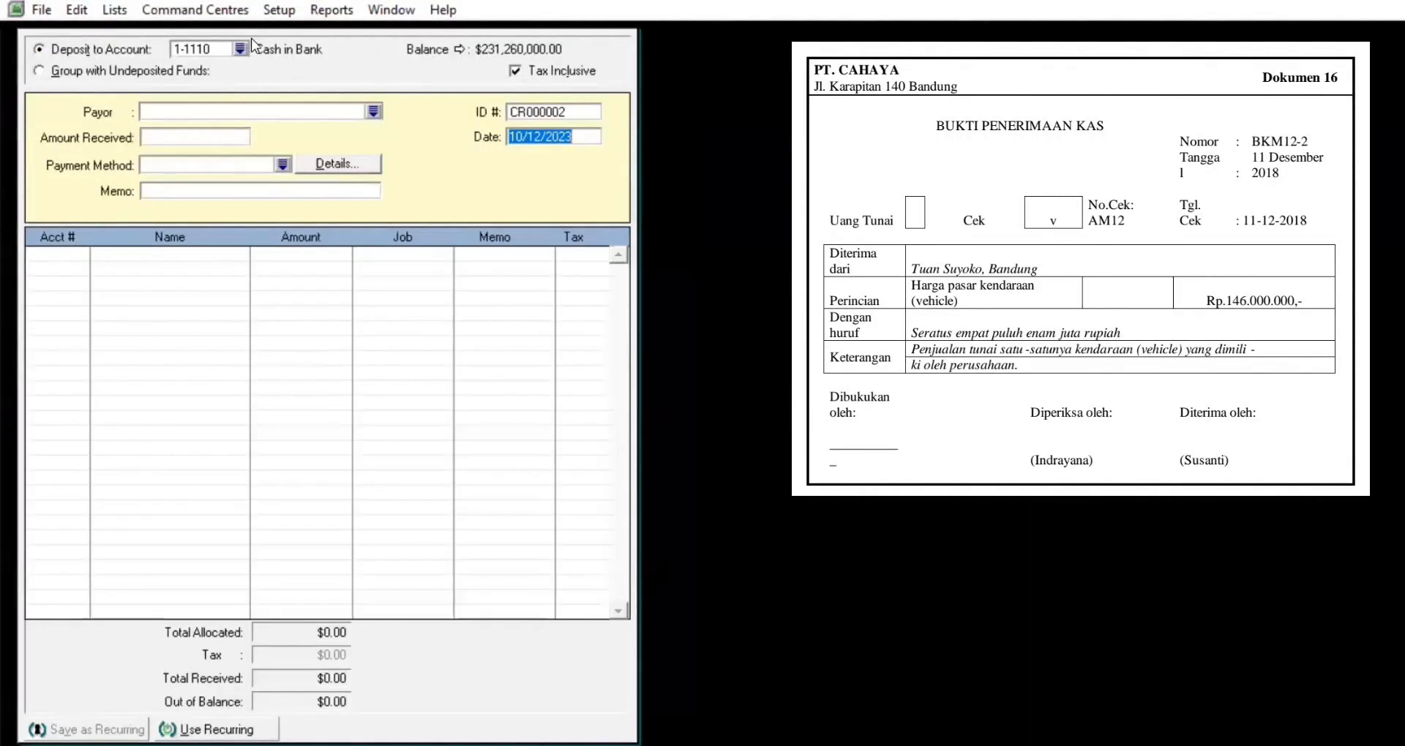
pyautogui.click(516, 72)
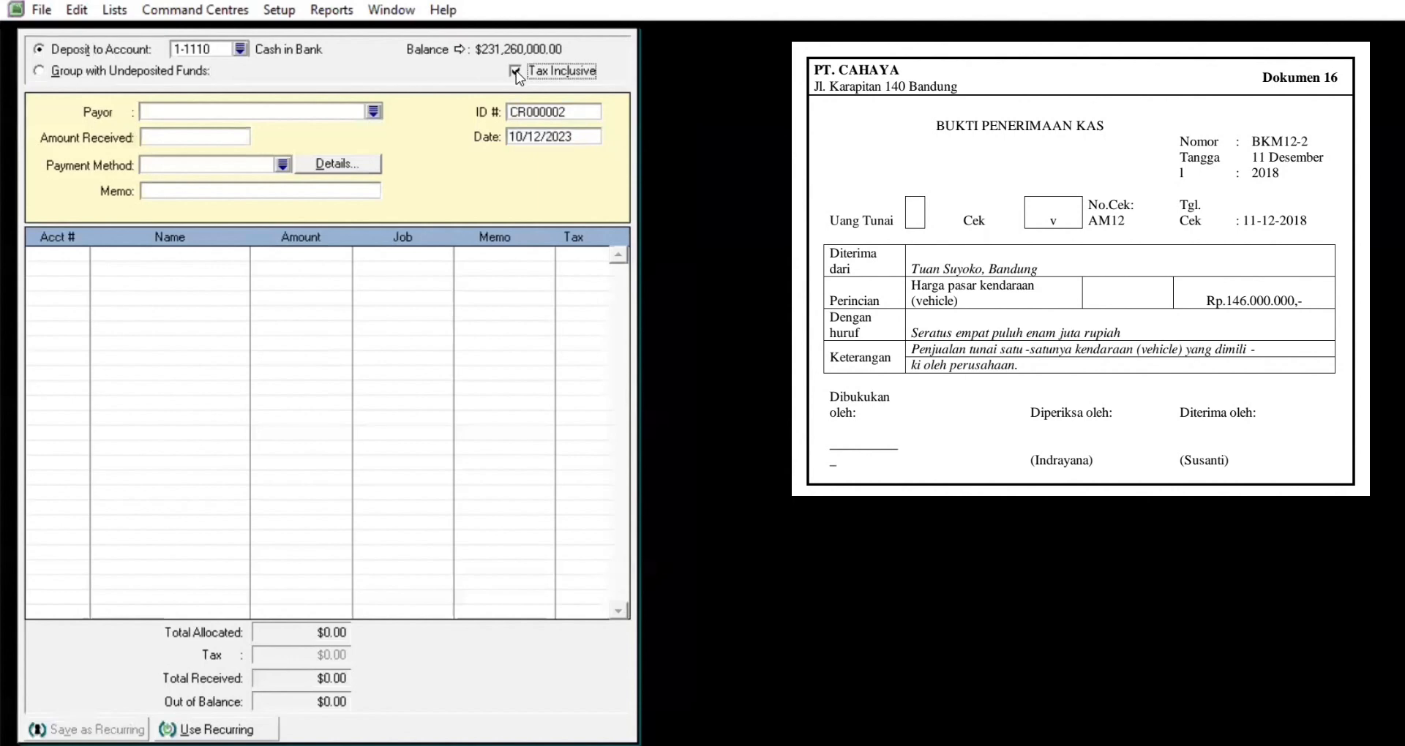
pyautogui.click(180, 115)
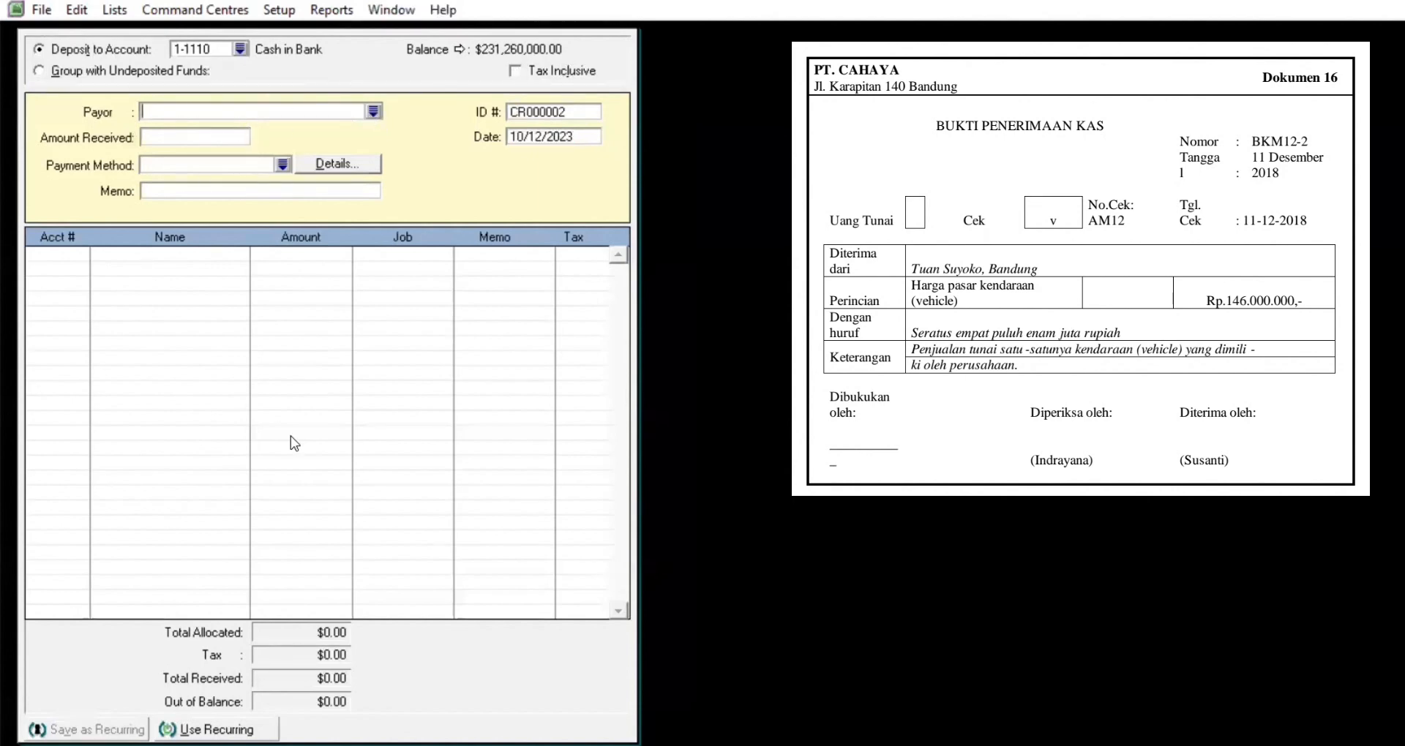
pyautogui.click(373, 114)
pyautogui.click(678, 563)
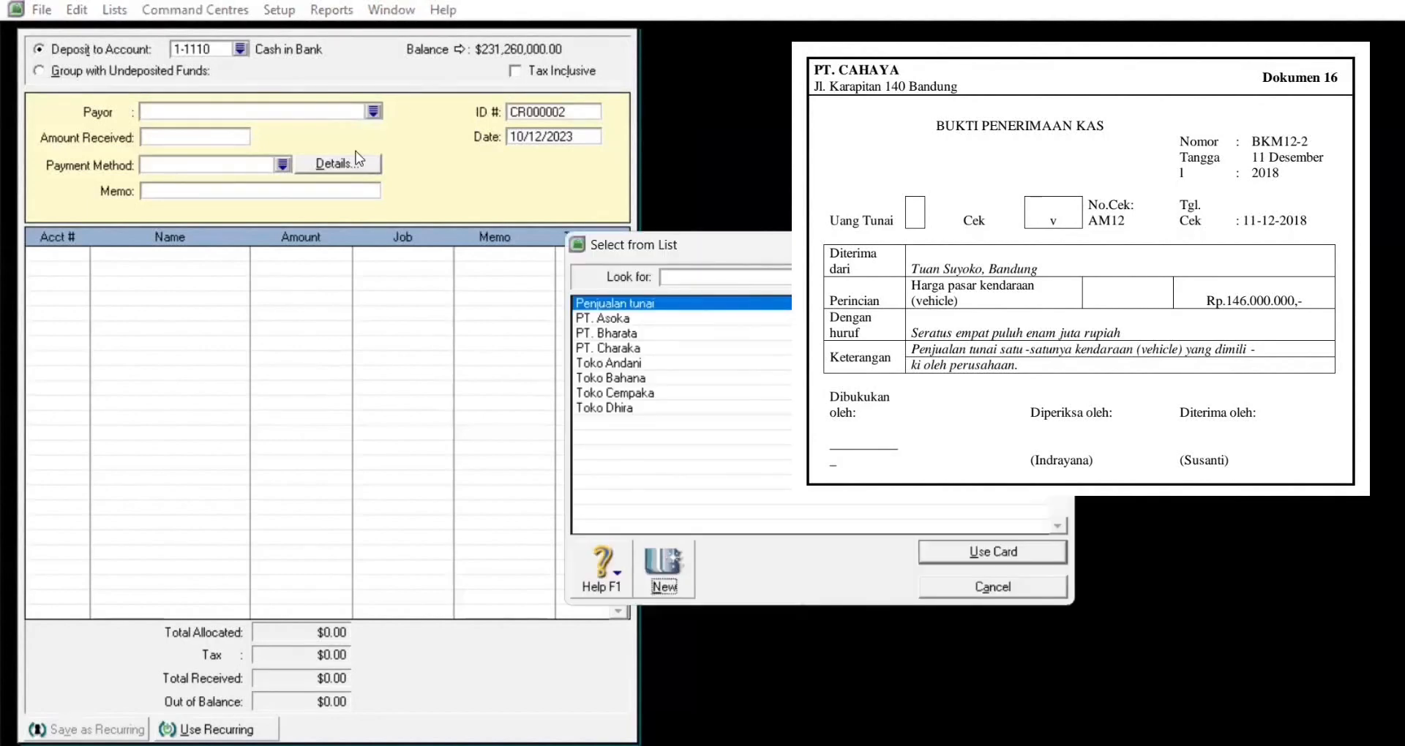
# Step: Create a Supplier card named 'Tuan Suyoko' and save it
pyautogui.click(198, 104)
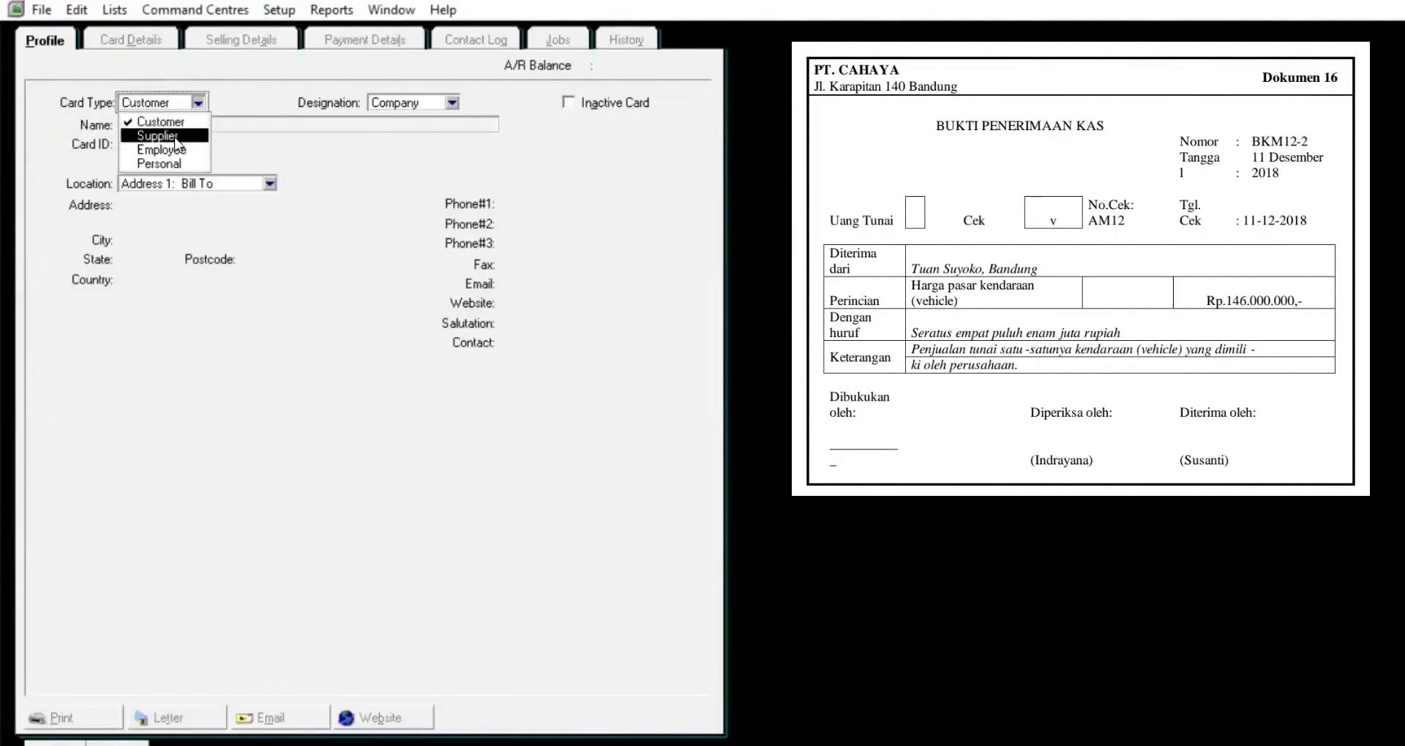
pyautogui.click(163, 136)
pyautogui.write('Tuan ')
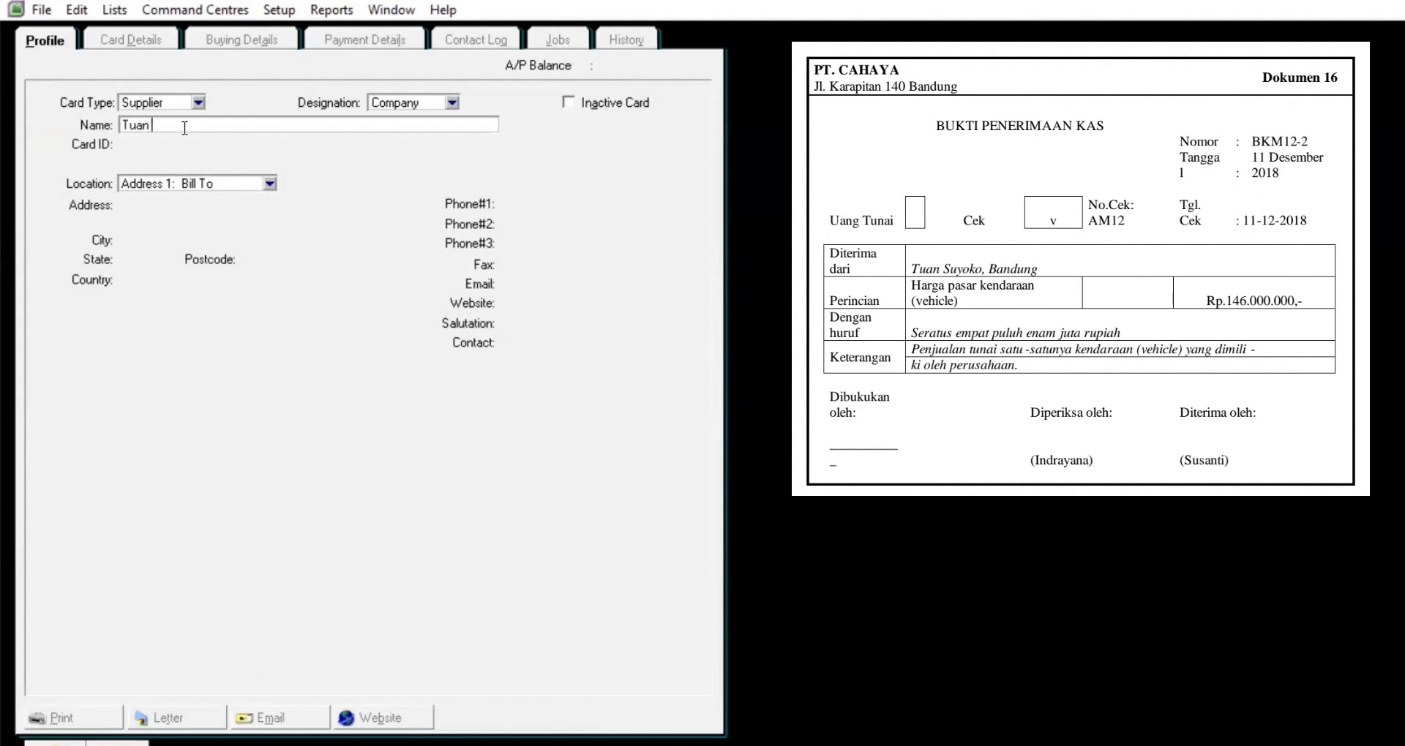
pyautogui.write('Suyoko')
pyautogui.press('Tab')
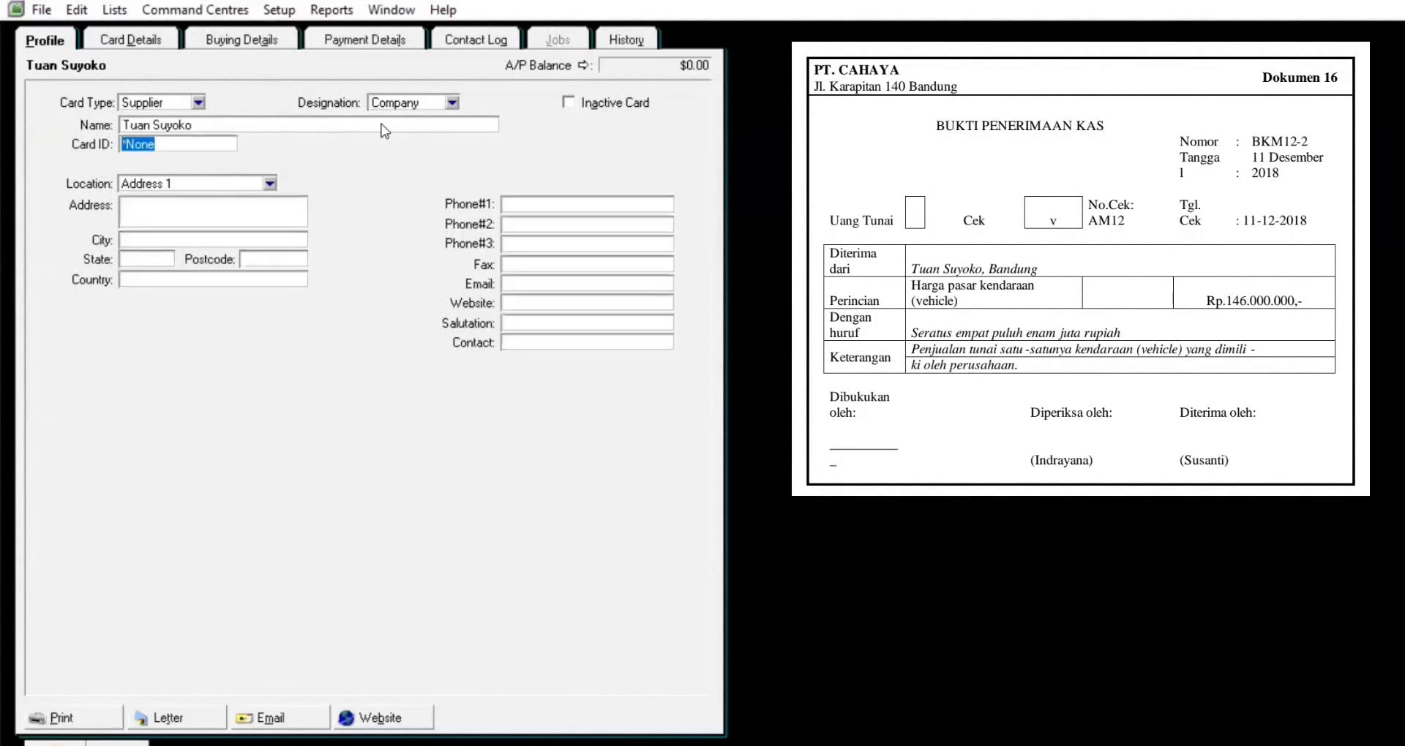
pyautogui.click(618, 745)
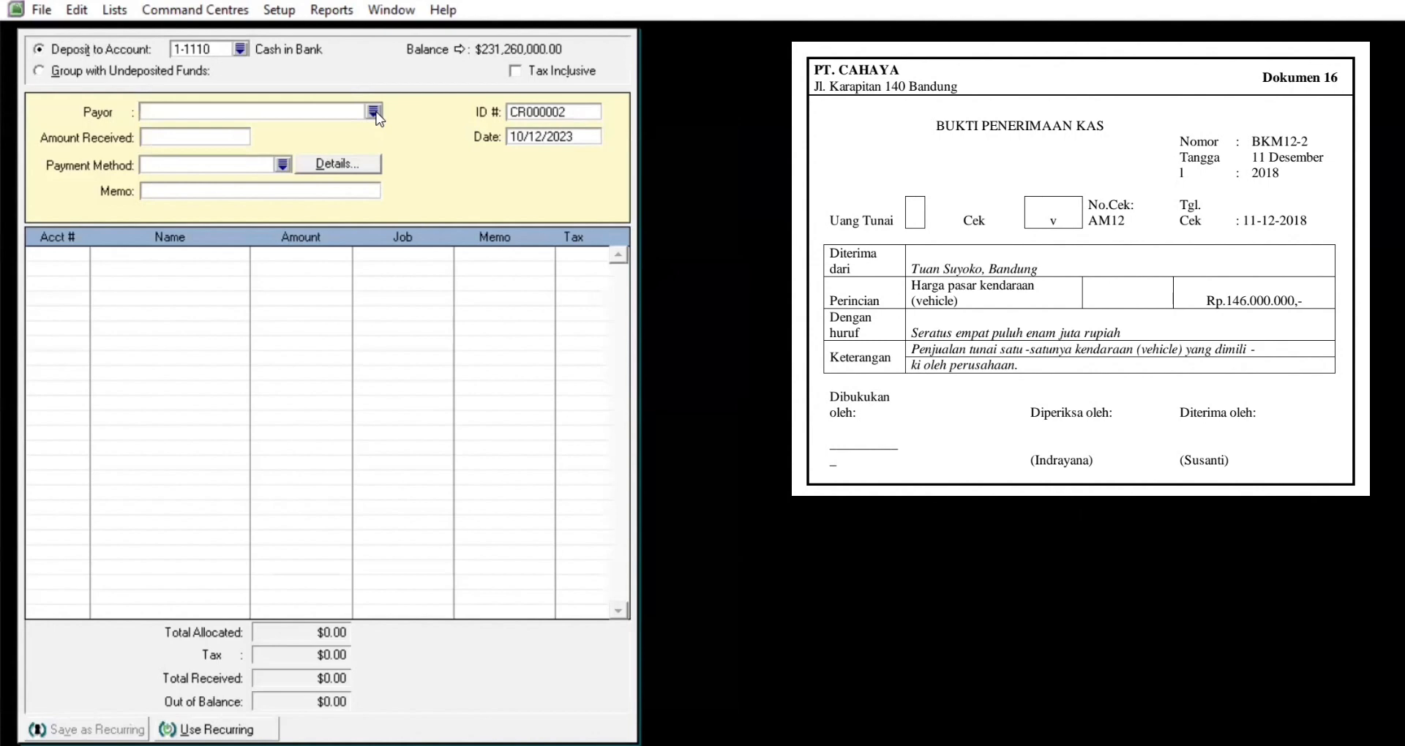
# Step: Set payor Tuan Suyoko, amount received 146,000,000, payment method Cheque
pyautogui.click(374, 112)
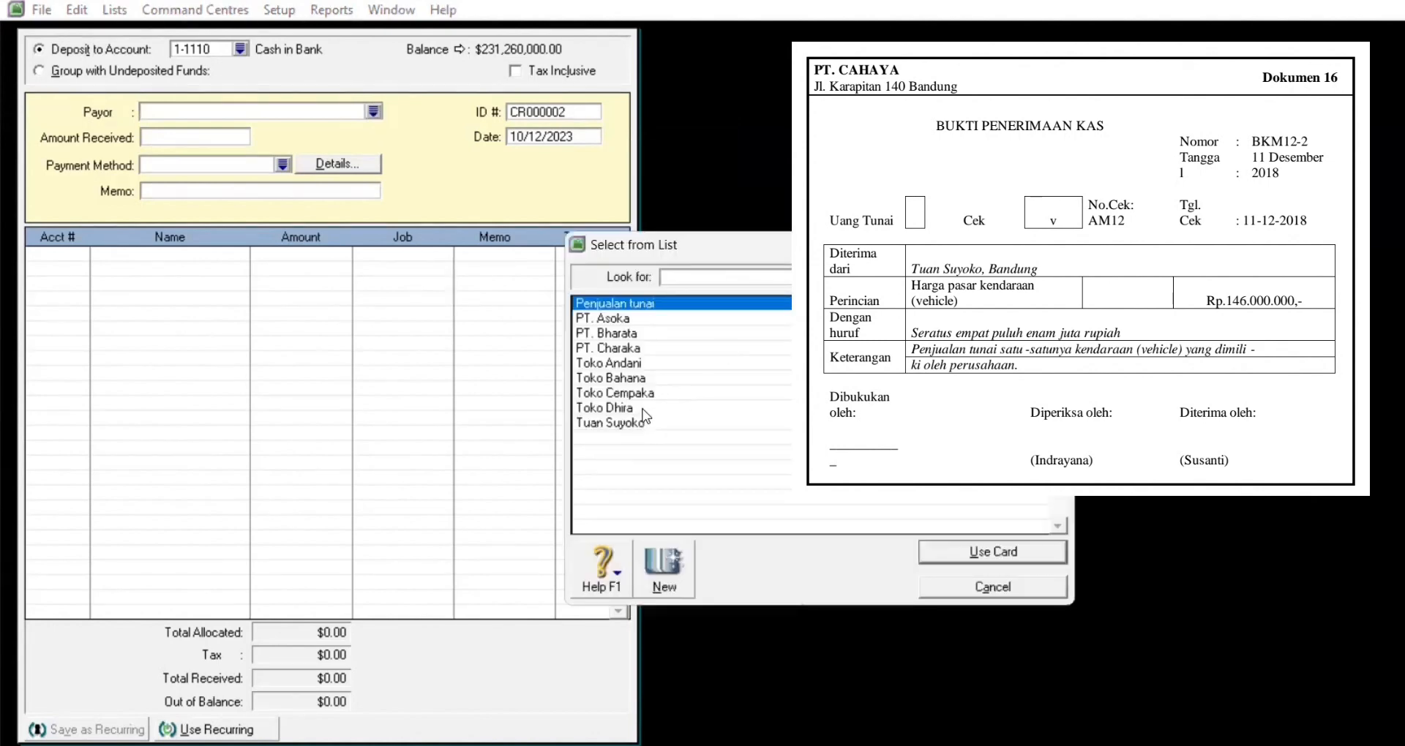
pyautogui.click(641, 425)
pyautogui.click(1023, 556)
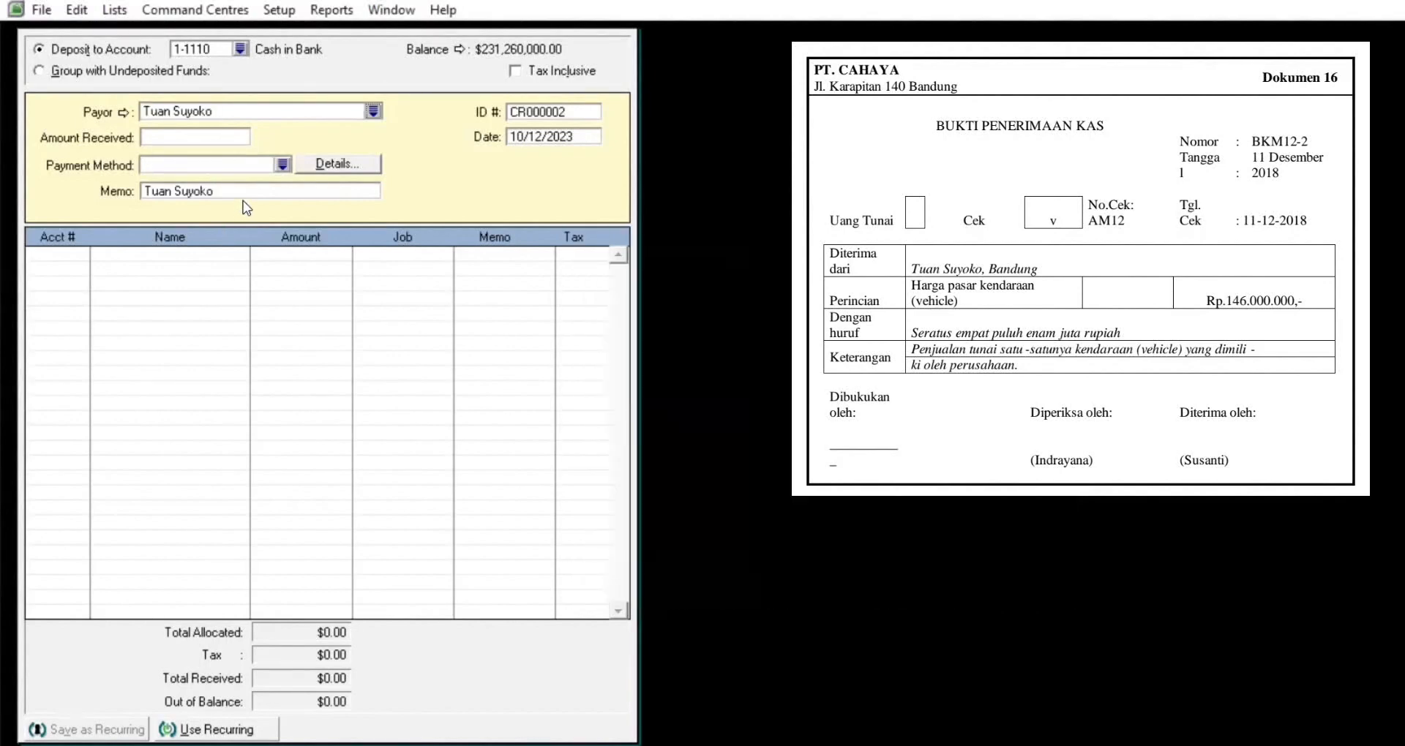
pyautogui.click(183, 138)
pyautogui.write('146000000')
pyautogui.press('Tab')
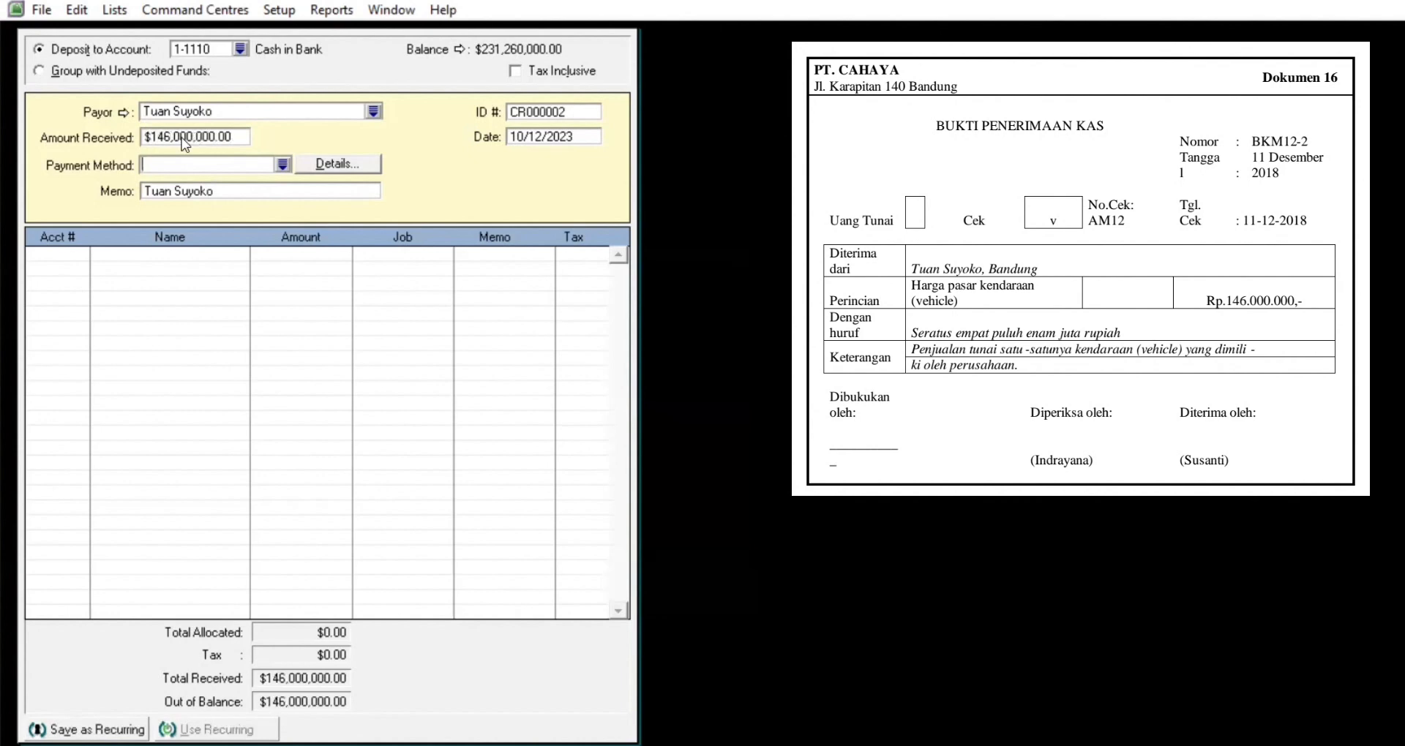
pyautogui.click(283, 164)
pyautogui.click(680, 363)
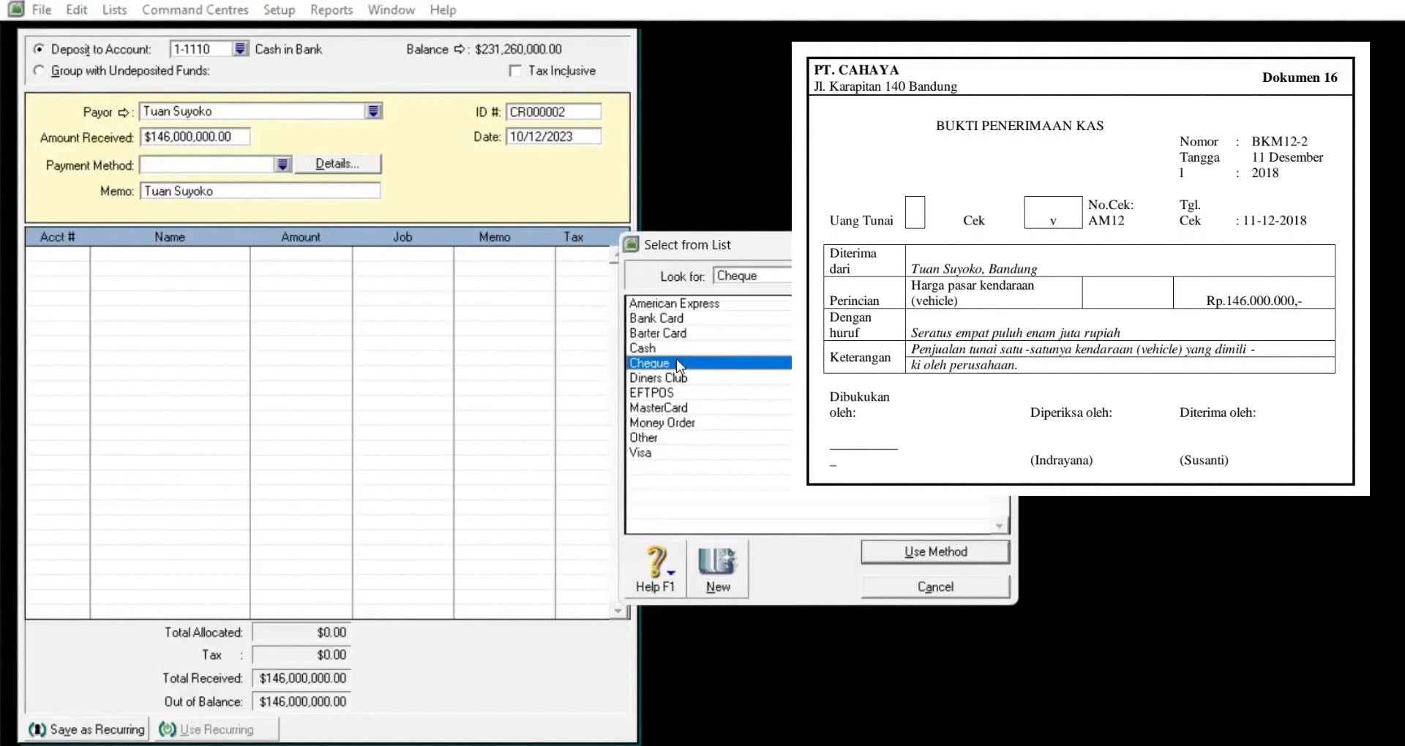
pyautogui.click(936, 554)
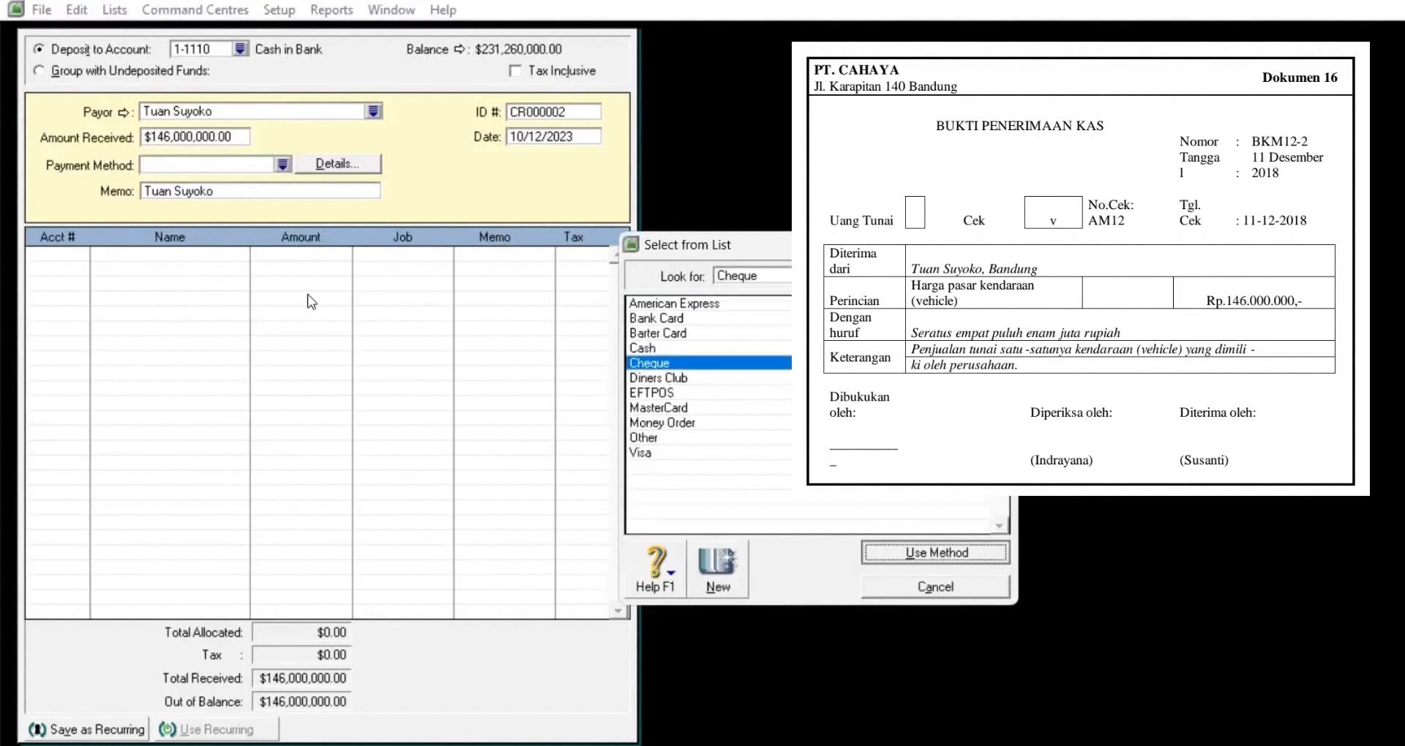
# Step: Set the receipt ID to BKM12-2 and the date to 12/11/2018
pyautogui.click(540, 112)
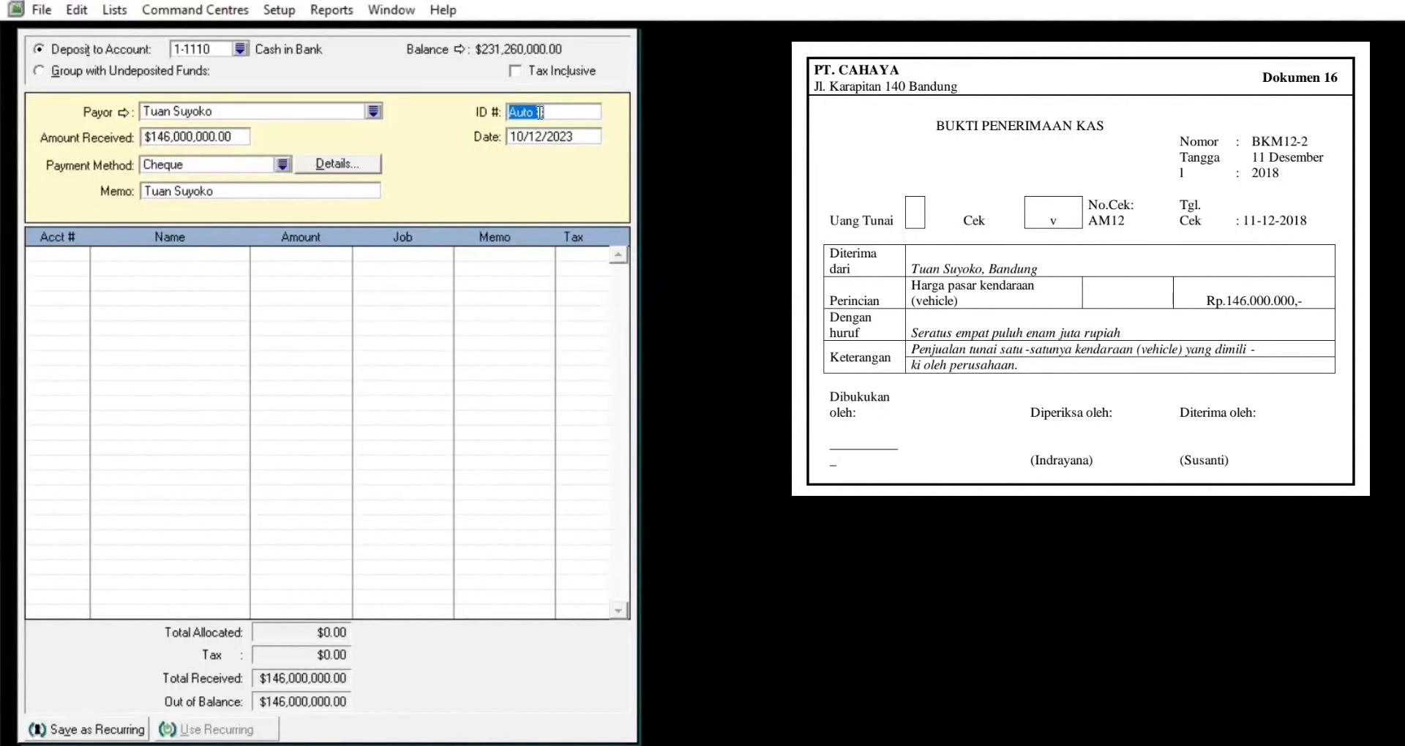
pyautogui.write('BKM12-2')
pyautogui.click(593, 136)
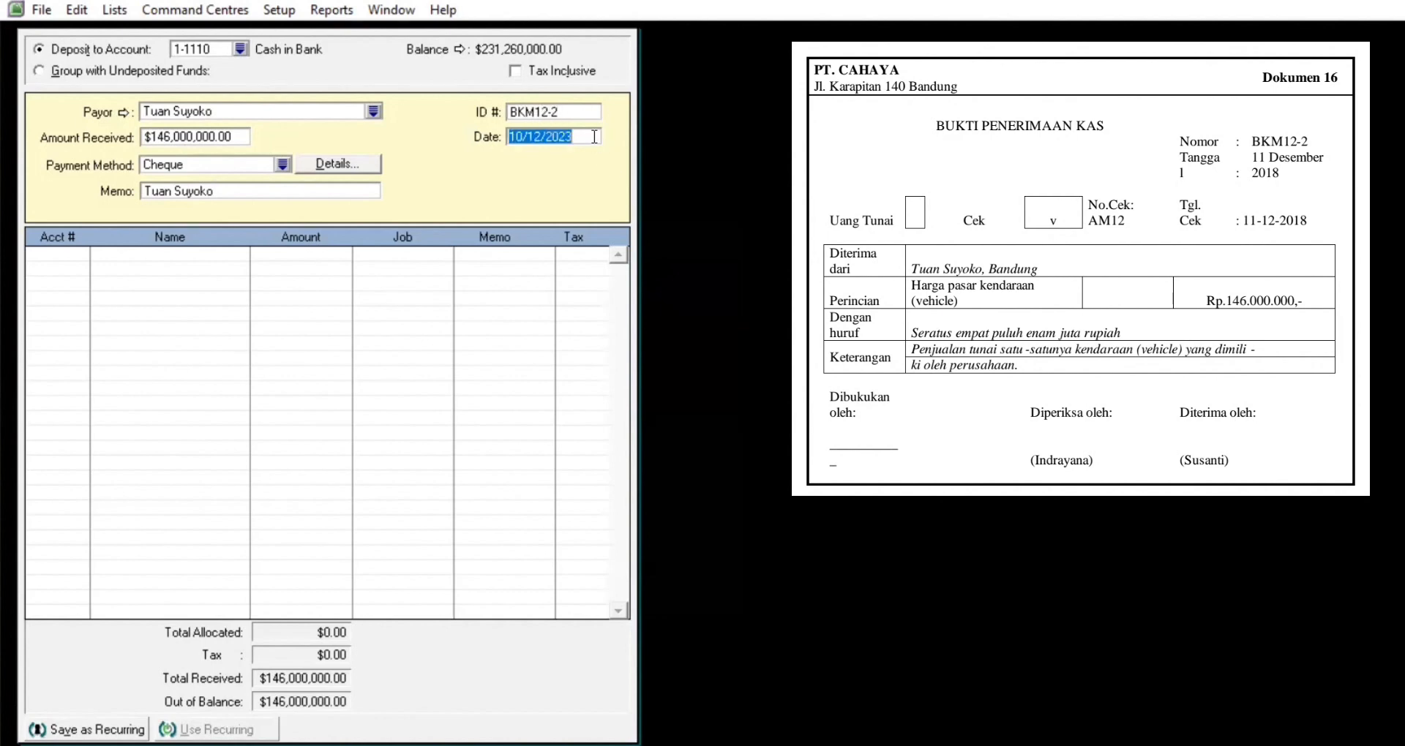
pyautogui.write('11/1')
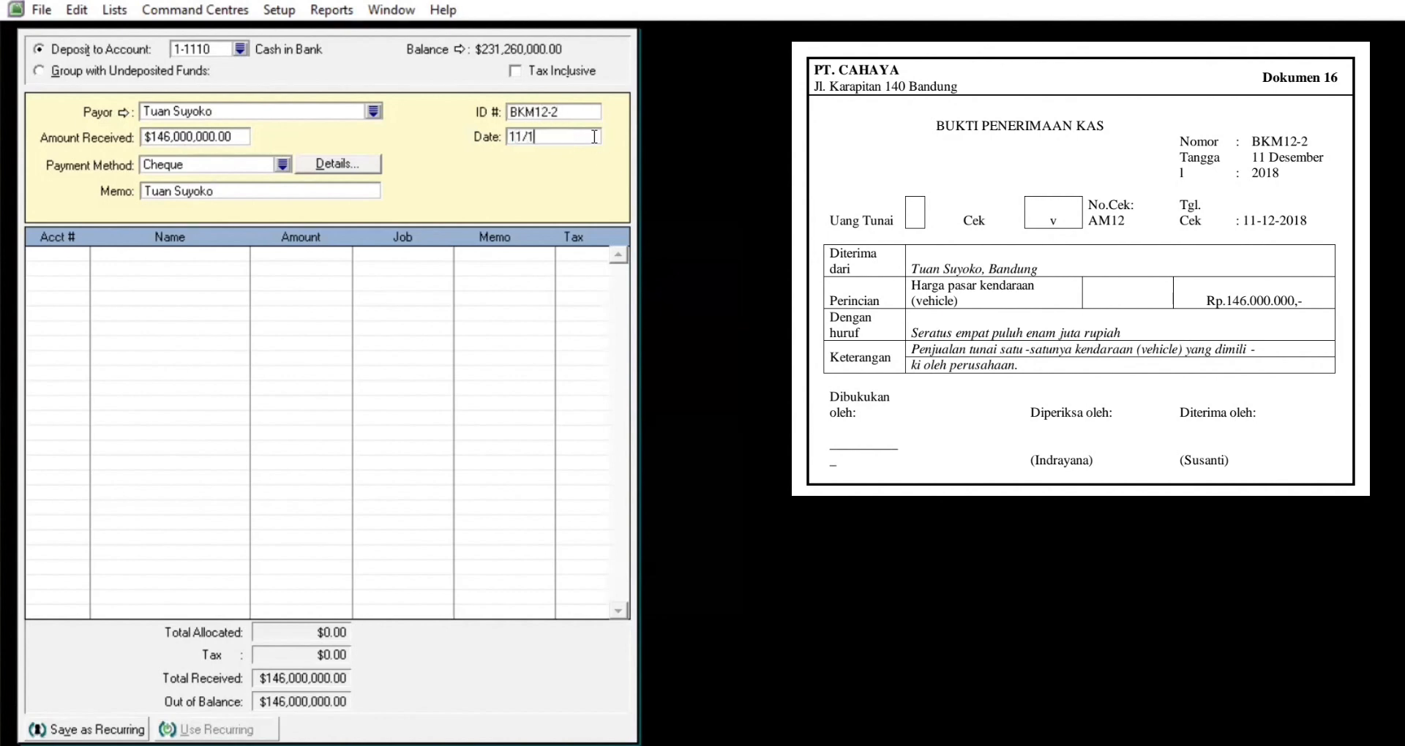
pyautogui.press('BackSpace')
pyautogui.press('BackSpace')
pyautogui.press('BackSpace')
pyautogui.press('BackSpace')
pyautogui.write('12/11/2018')
pyautogui.press('Tab')
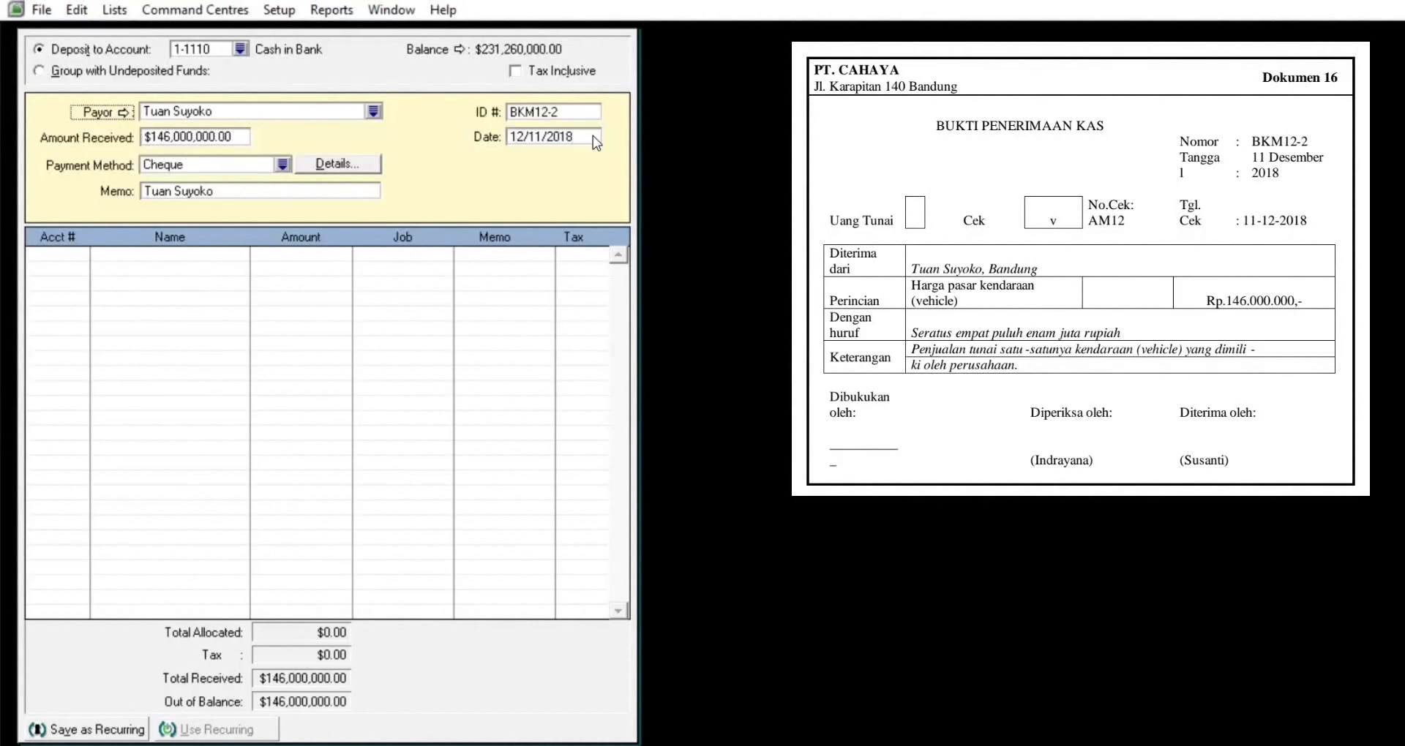
# Step: Allocate the first receipt line to account 1-3301 Vehicle at cost
pyautogui.click(46, 254)
pyautogui.write('4')
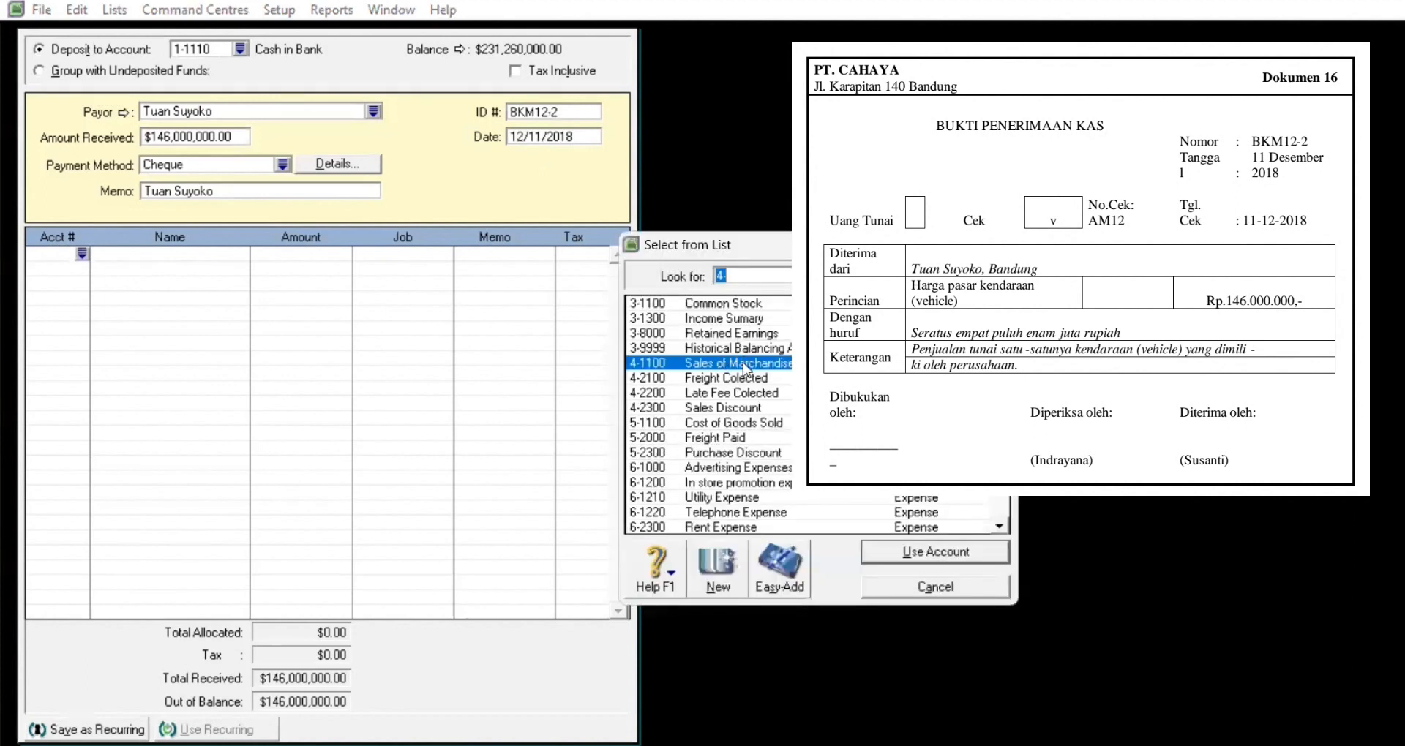
pyautogui.write('11')
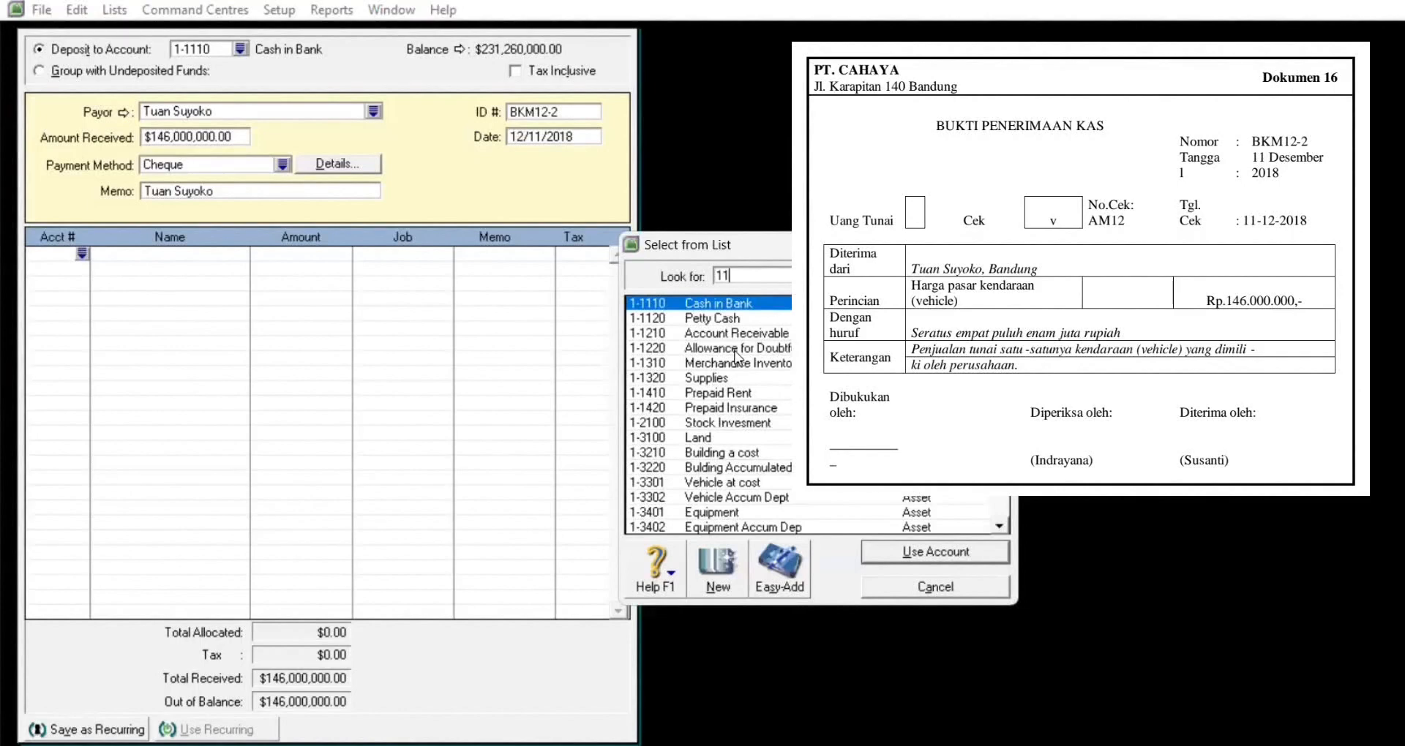
pyautogui.press('BackSpace')
pyautogui.click(731, 483)
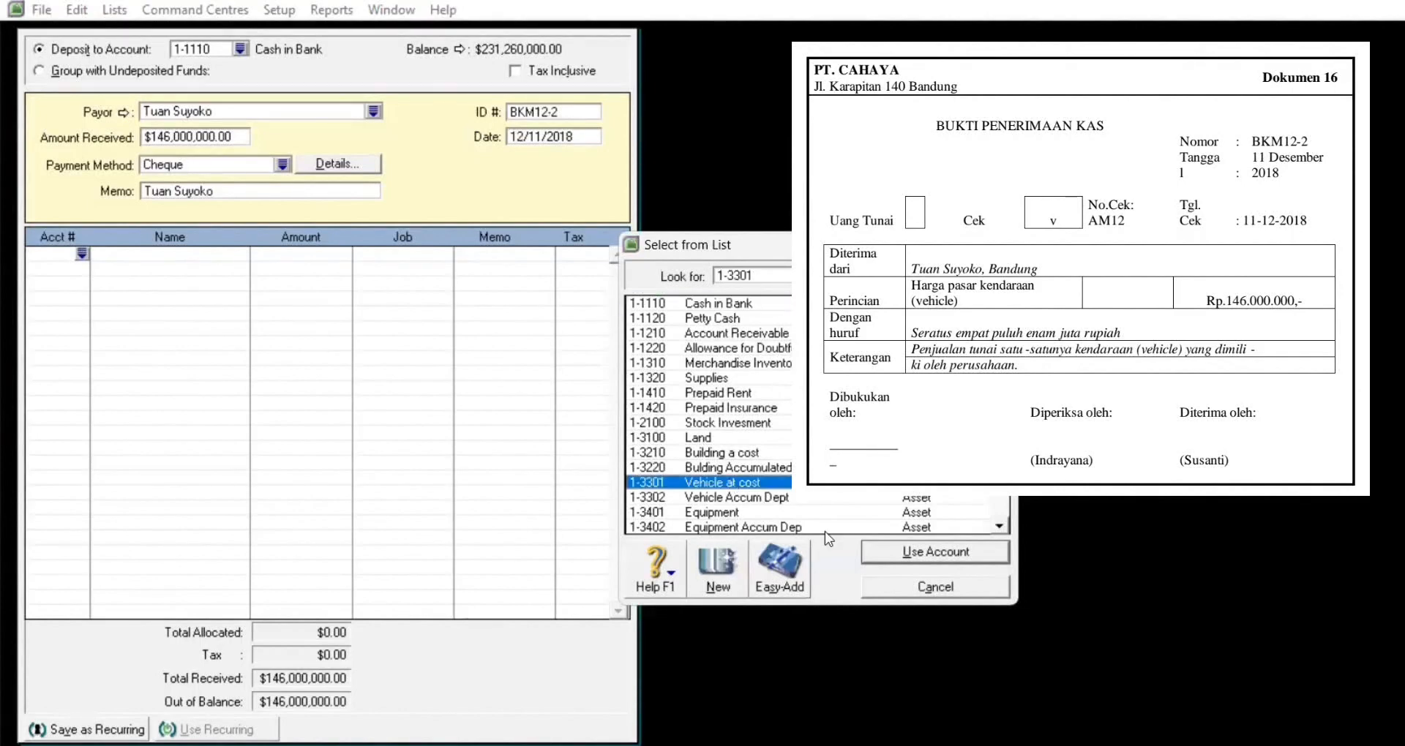
pyautogui.click(959, 558)
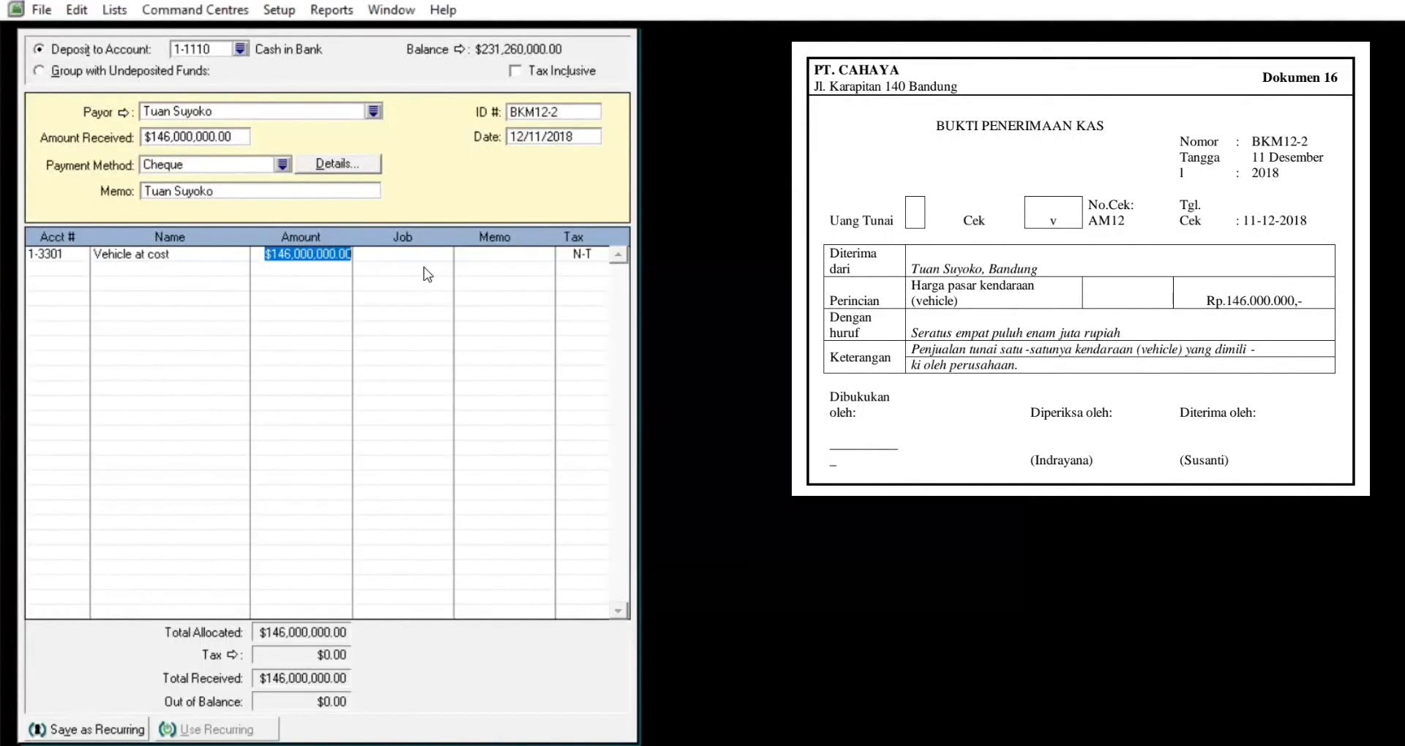
pyautogui.press('Tab')
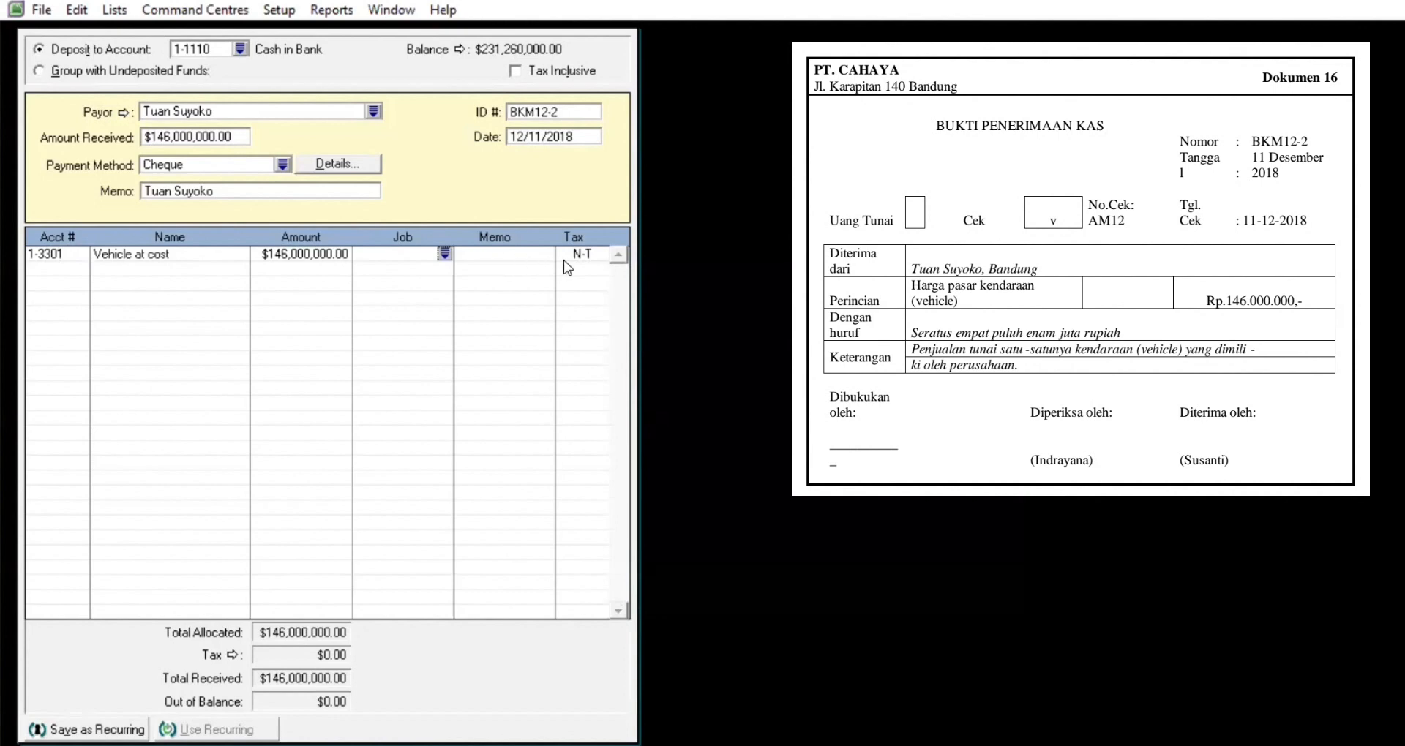
pyautogui.click(564, 261)
pyautogui.press('Tab')
# Step: Add a second line to 1-3302 Vehicle Accum Dept for (10,000,000)
pyautogui.click(65, 265)
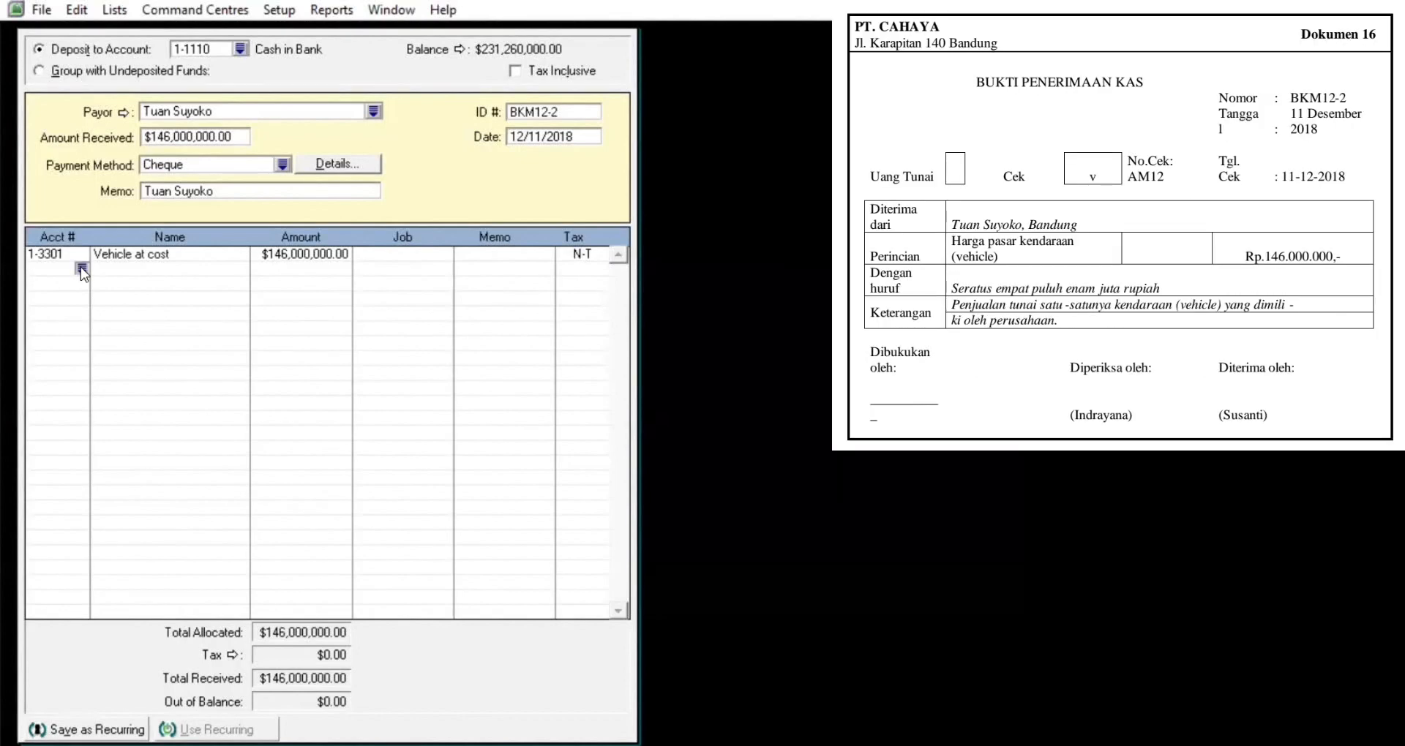
pyautogui.write('4')
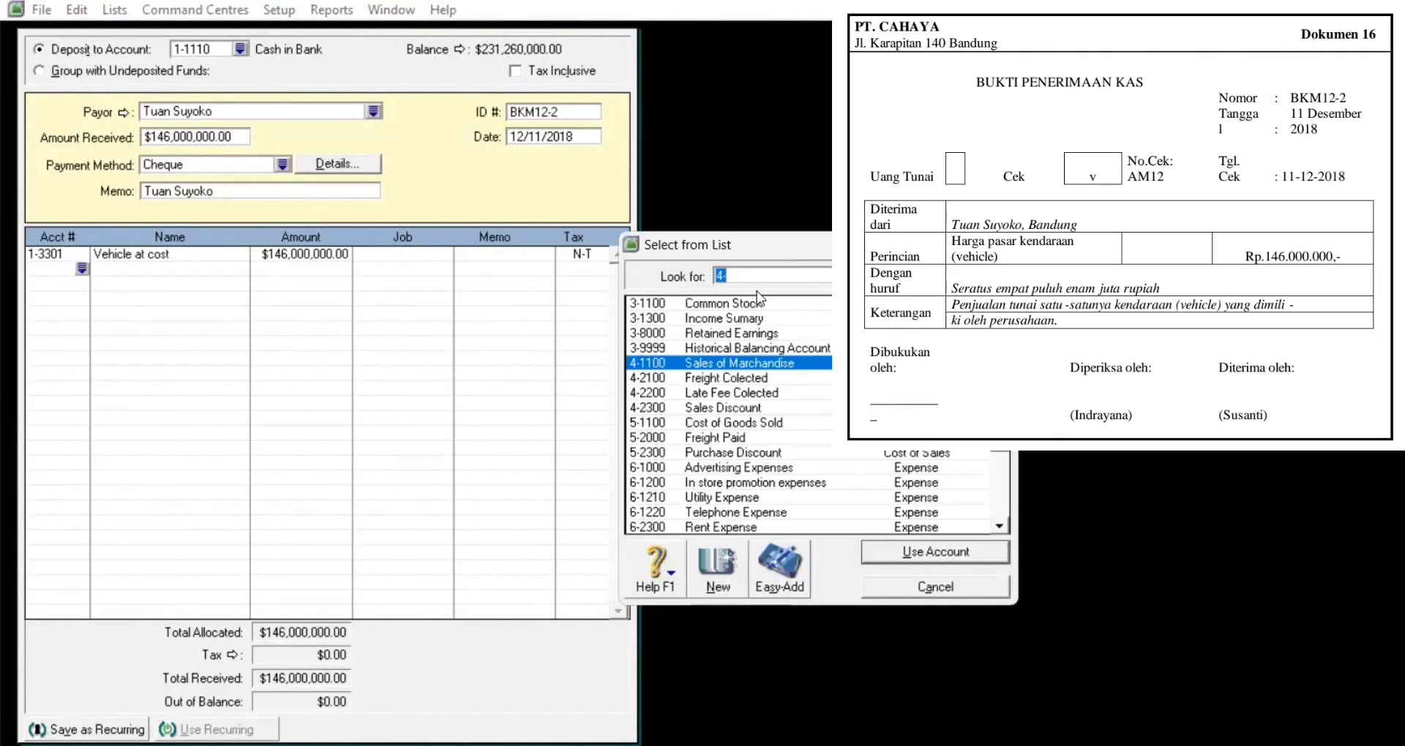
pyautogui.write('1')
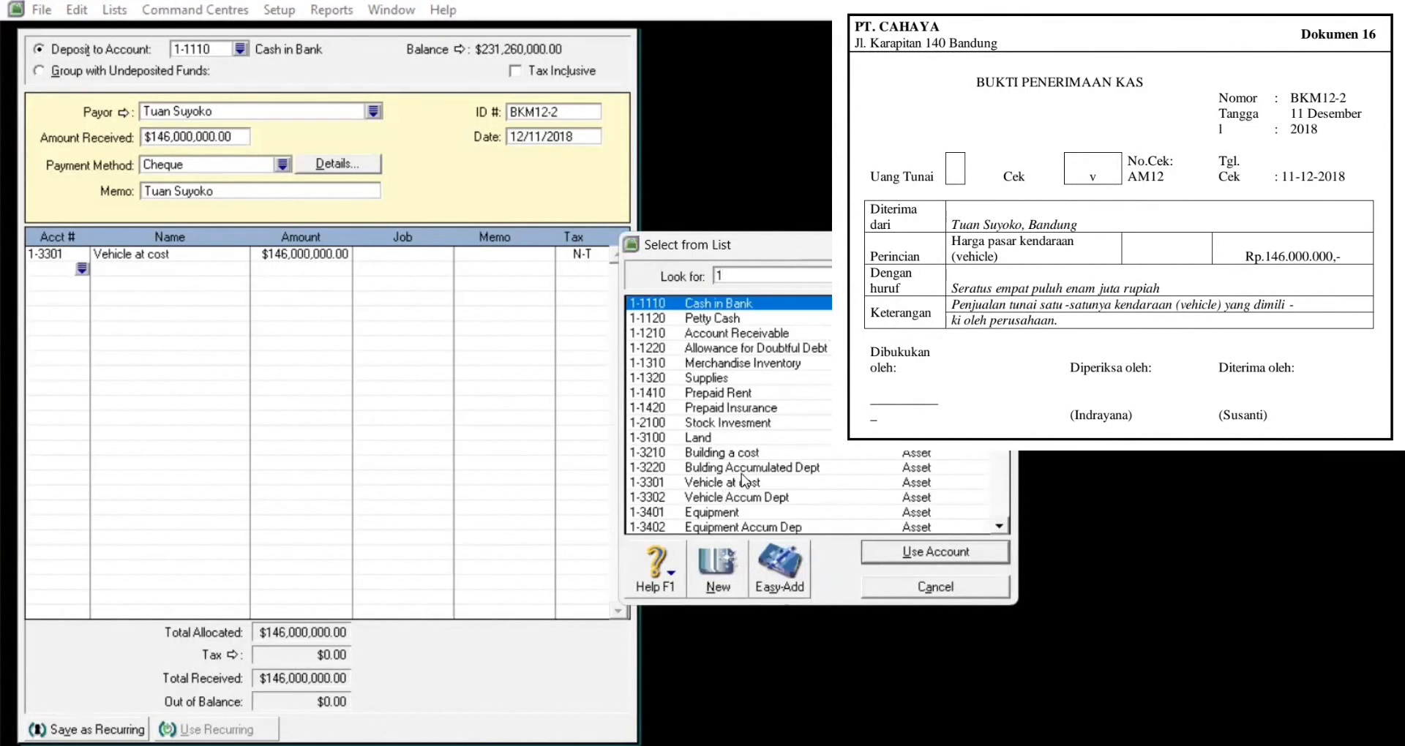
pyautogui.write('-3302')
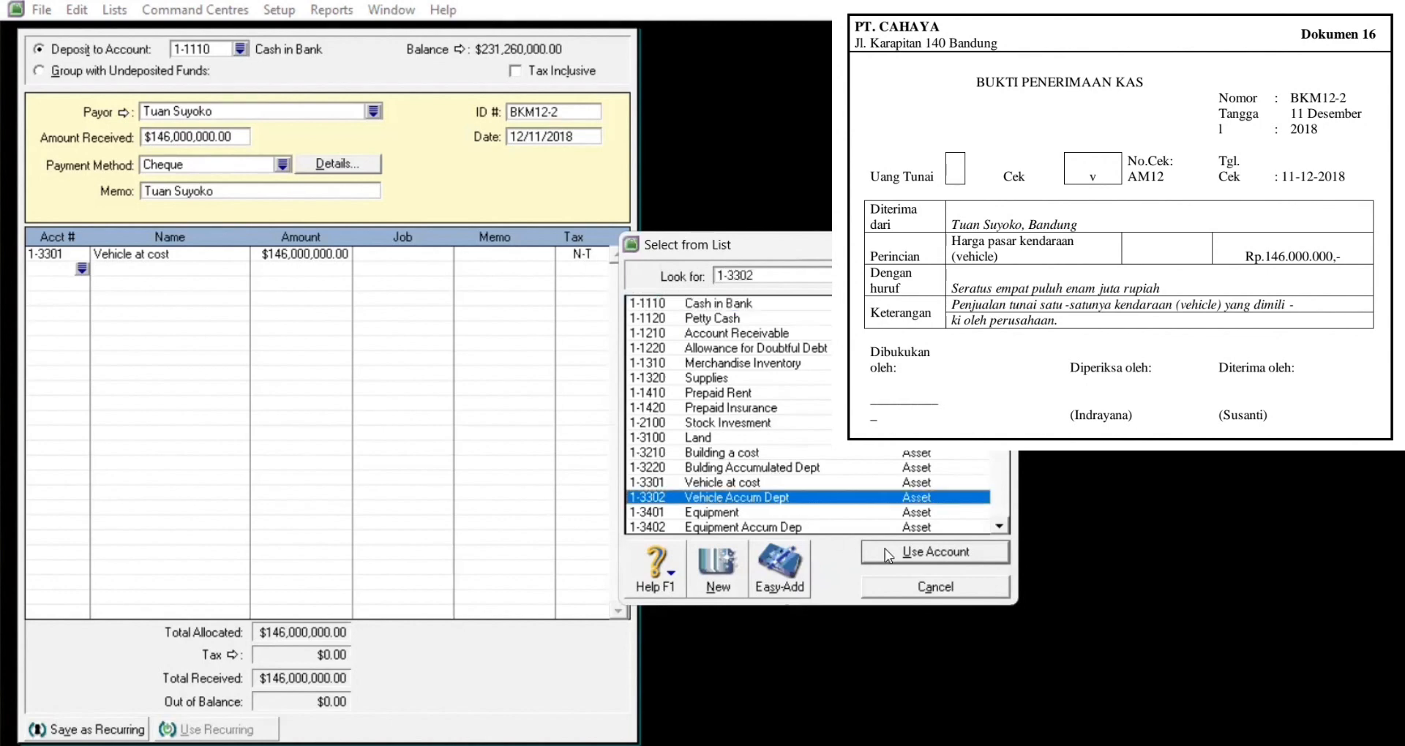
pyautogui.click(905, 555)
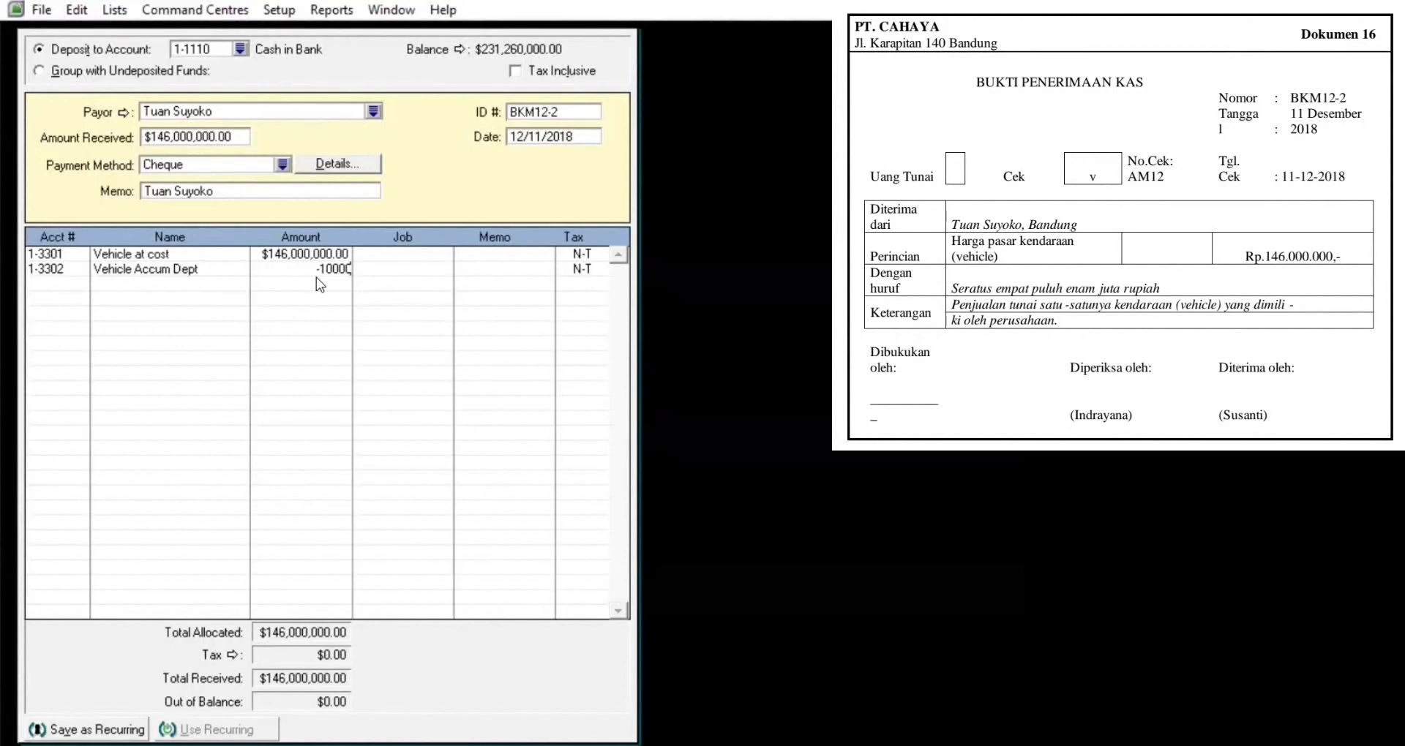
pyautogui.press('Return')
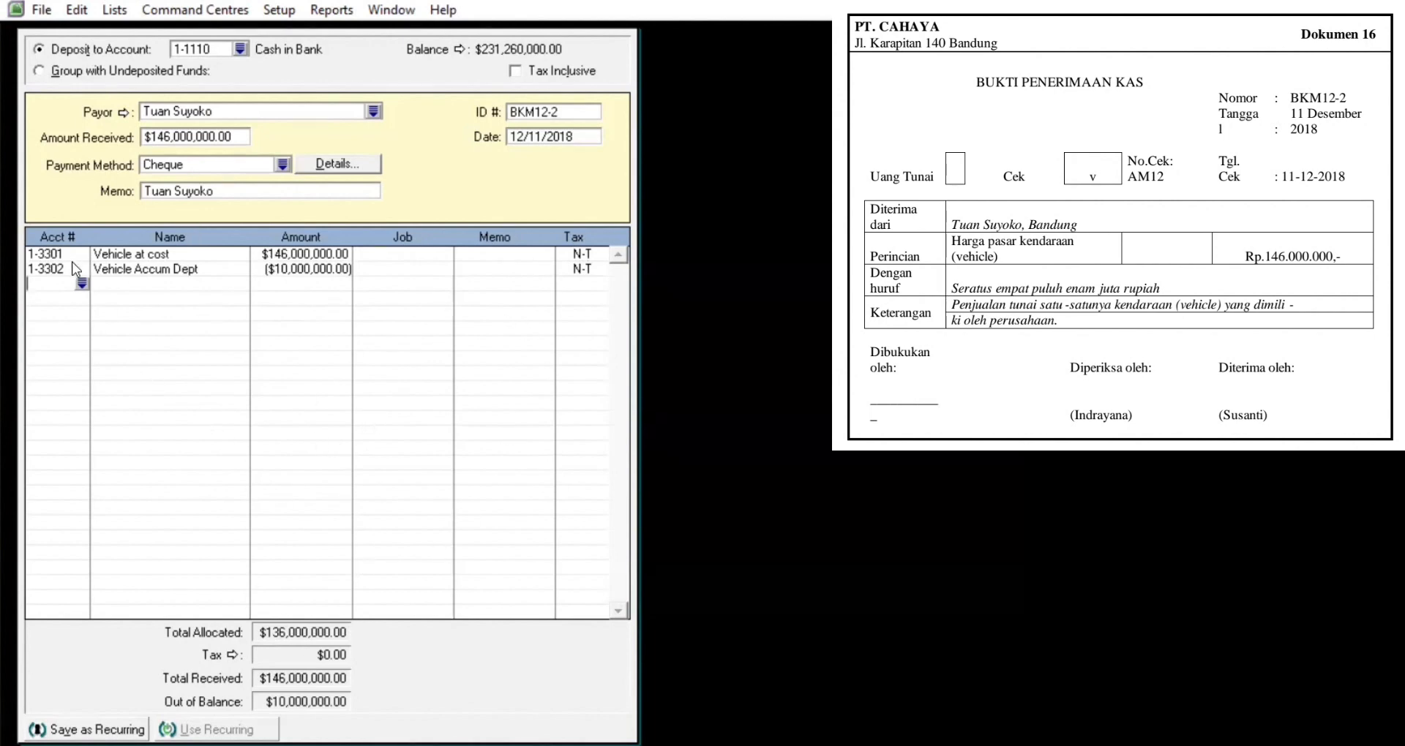
# Step: Add a Gain/loss Sales Vehicle line for (4,000,000)
pyautogui.click(82, 283)
pyautogui.write('9')
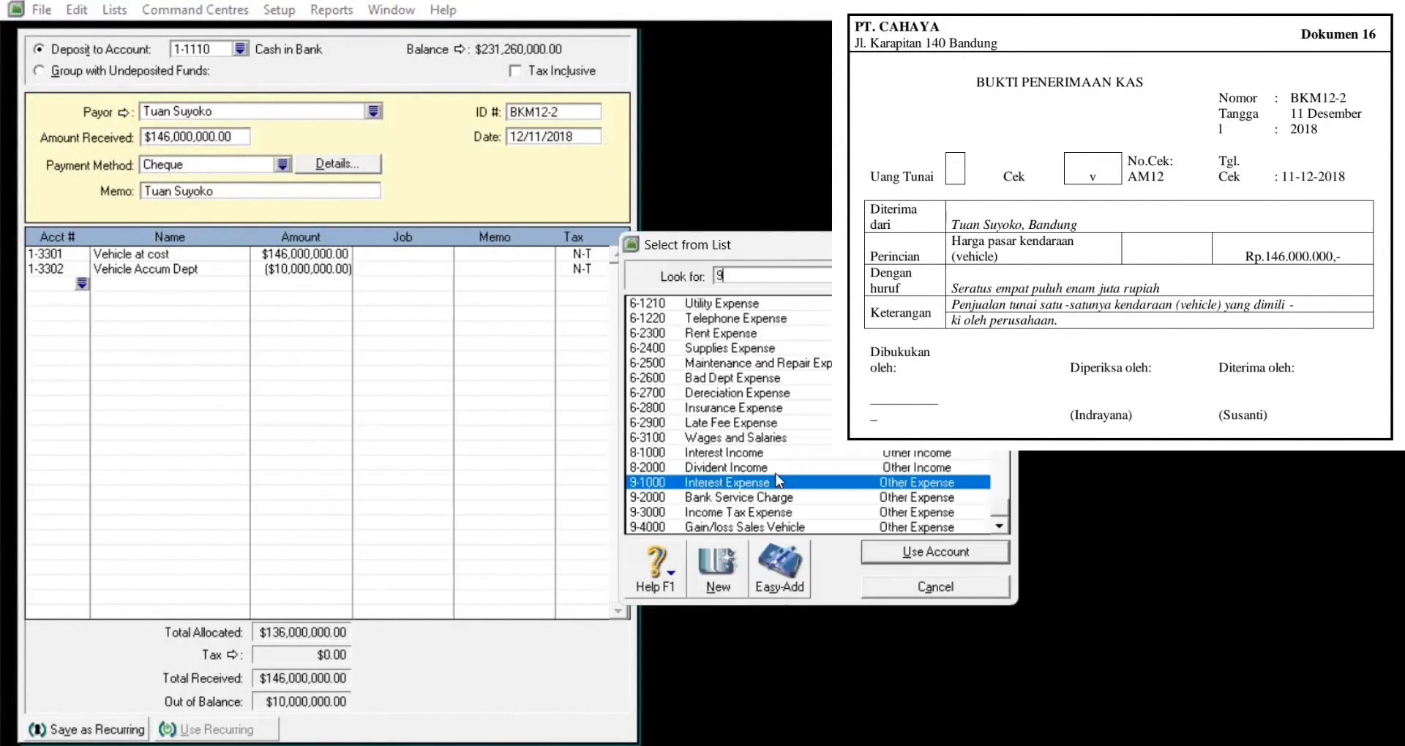
pyautogui.click(773, 525)
pyautogui.click(947, 550)
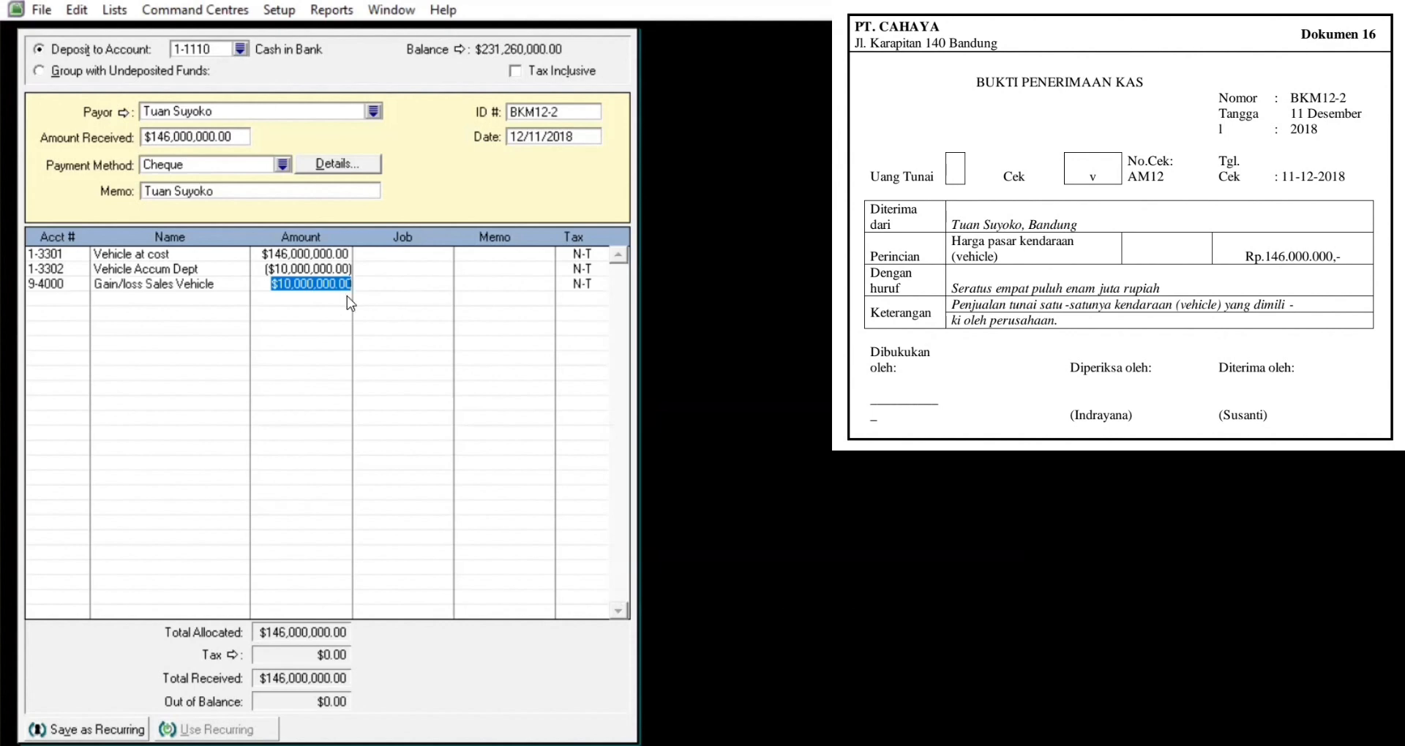
pyautogui.press('Tab')
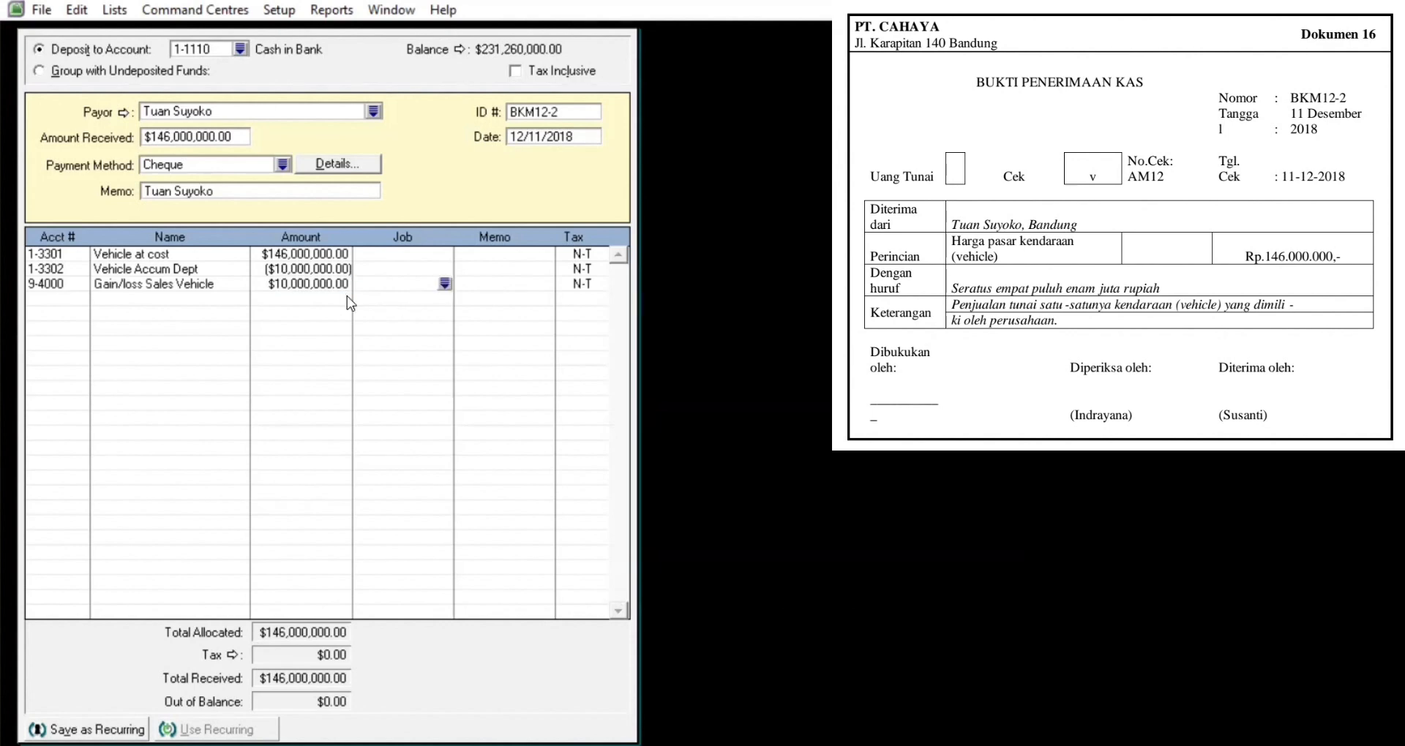
pyautogui.click(318, 289)
pyautogui.write('-4000000')
pyautogui.press('Return')
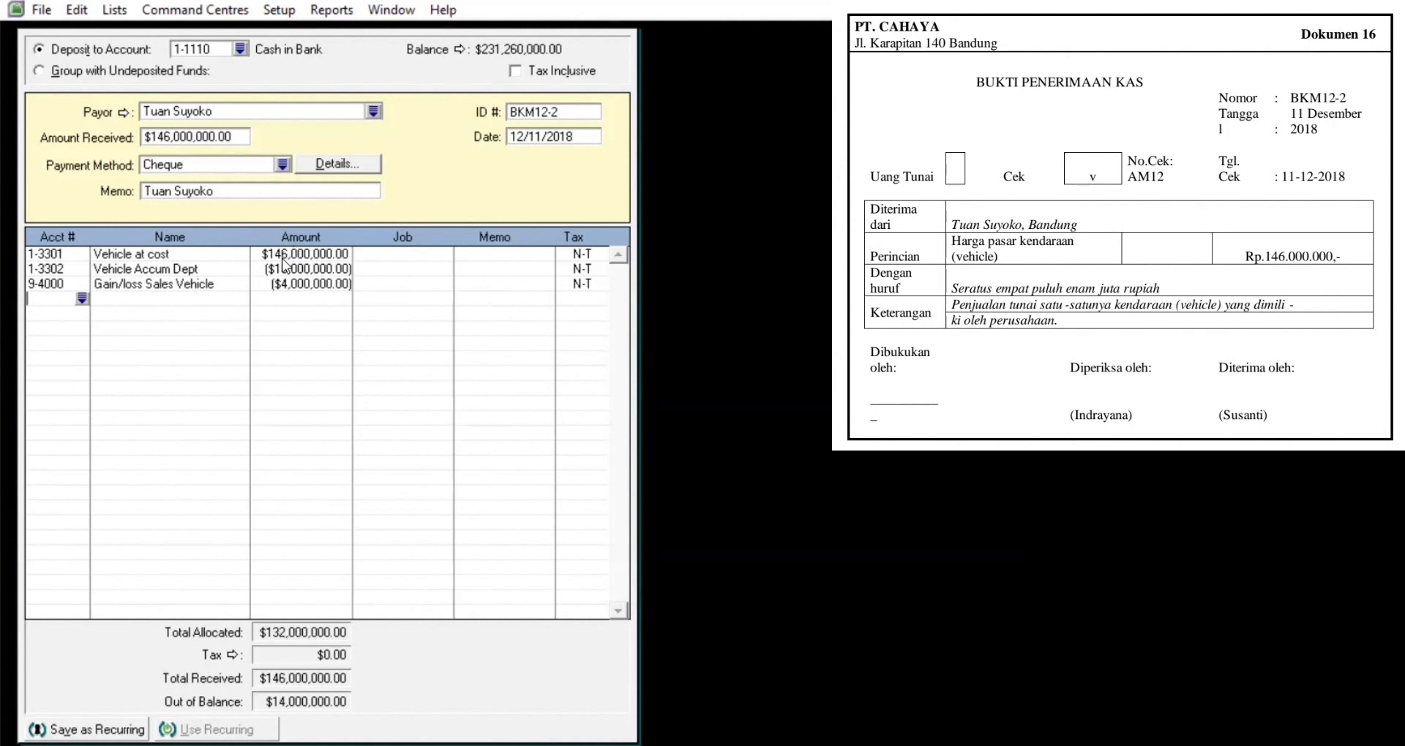
# Step: Change the vehicle cost line to 160,000,000 and record the balanced receipt
pyautogui.click(310, 254)
pyautogui.write('160000000')
pyautogui.press('Return')
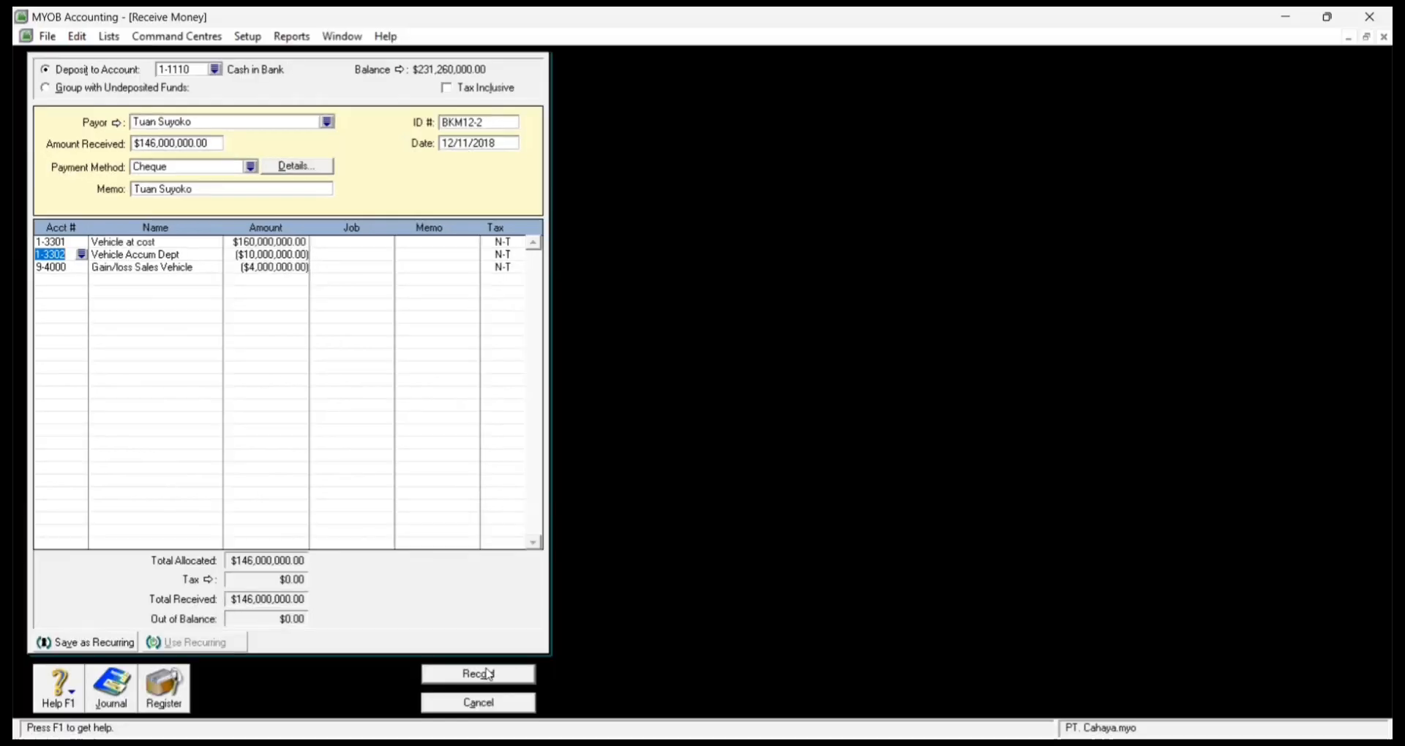
pyautogui.click(478, 674)
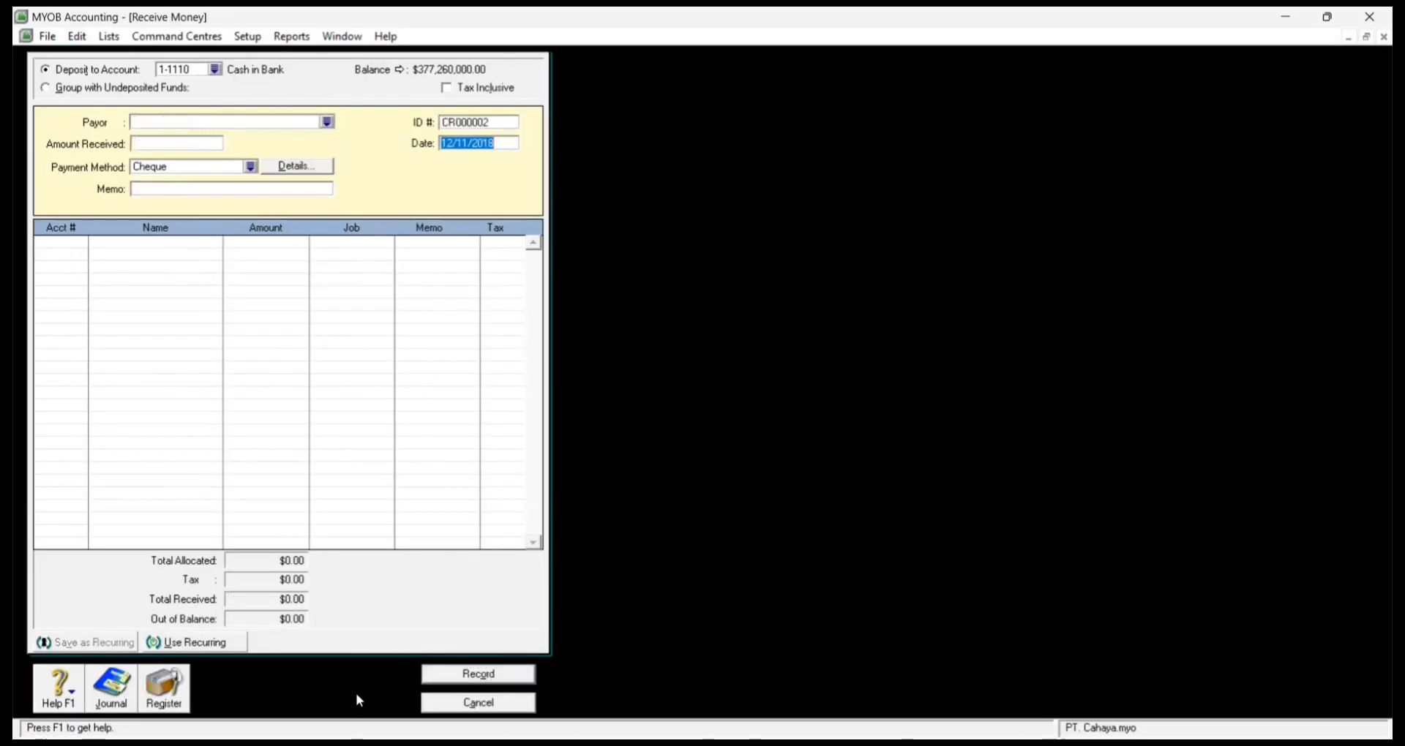
# Step: Close the blank receipt and open Receive Payments for customer Toko Bahana
pyautogui.click(502, 703)
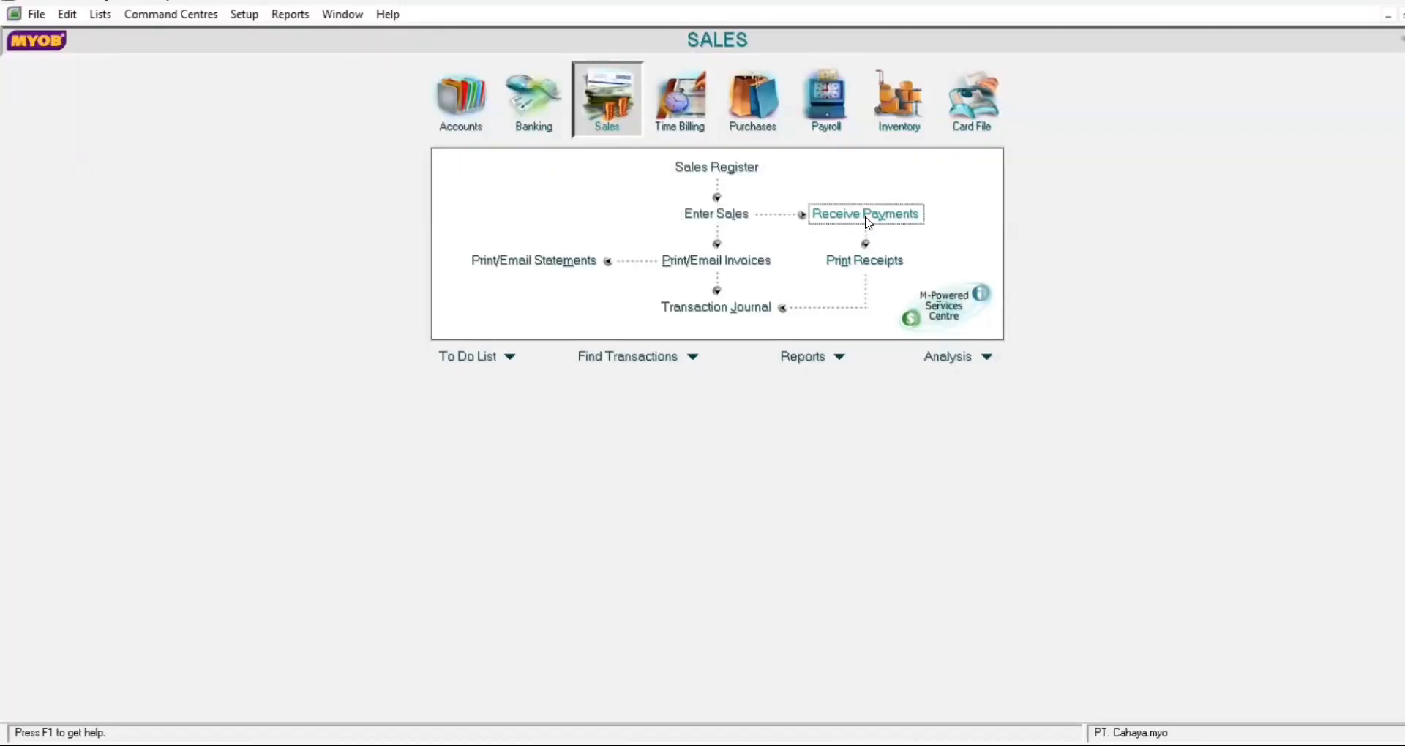
pyautogui.click(867, 215)
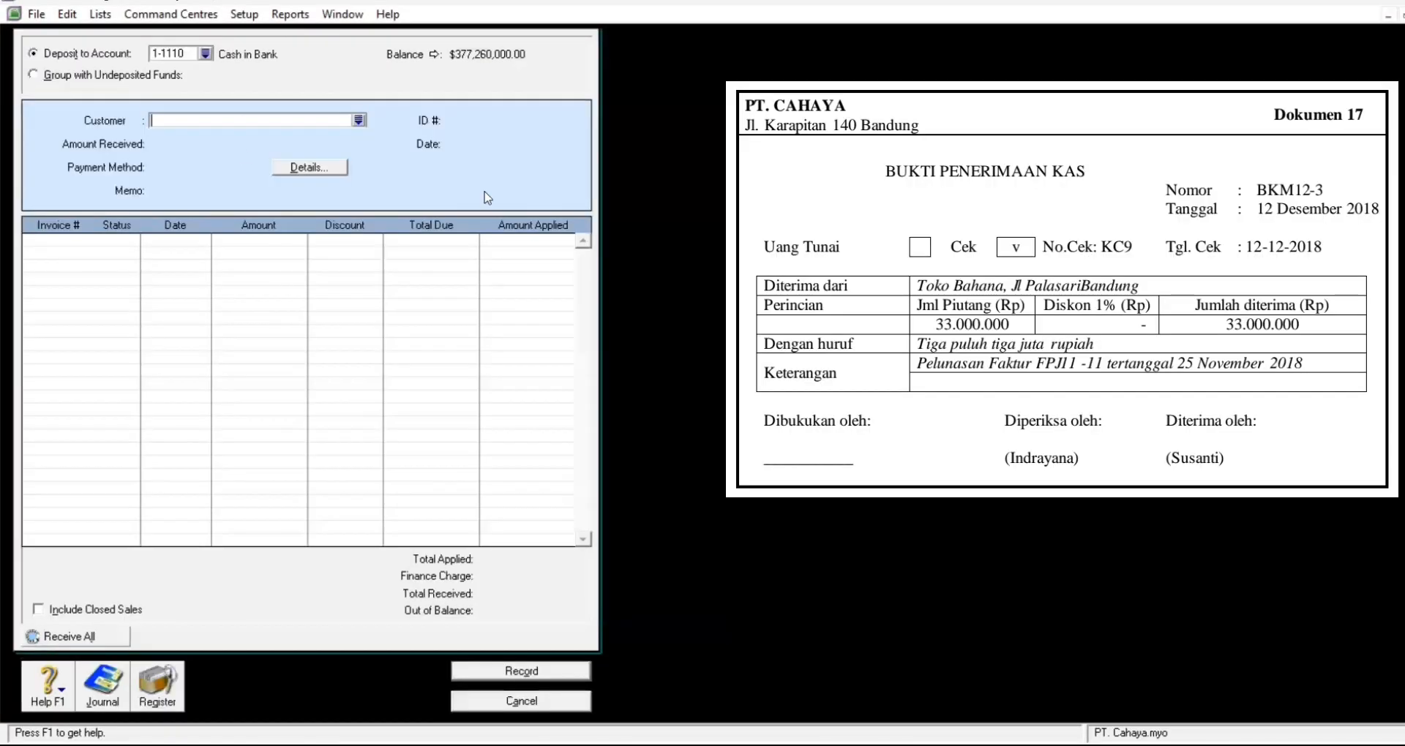
pyautogui.click(359, 120)
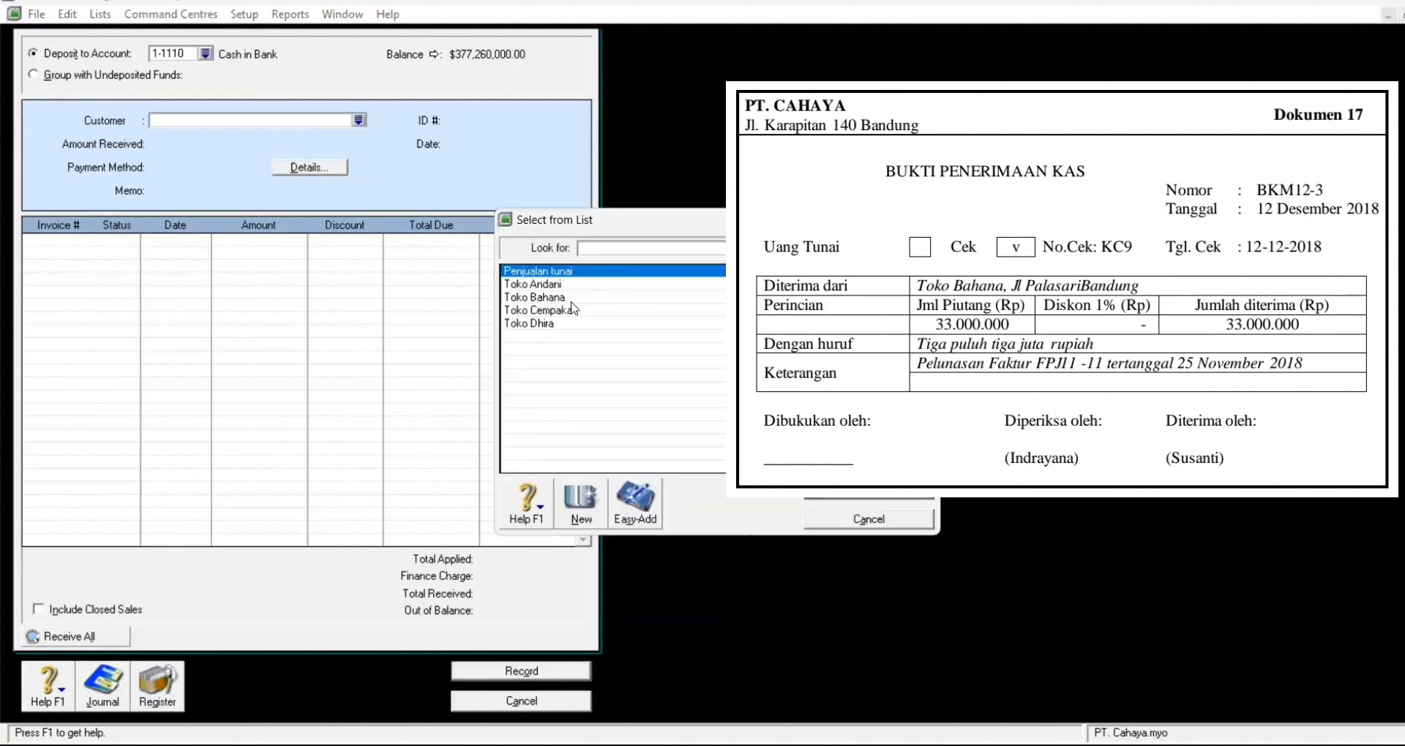
pyautogui.click(571, 298)
pyautogui.click(887, 490)
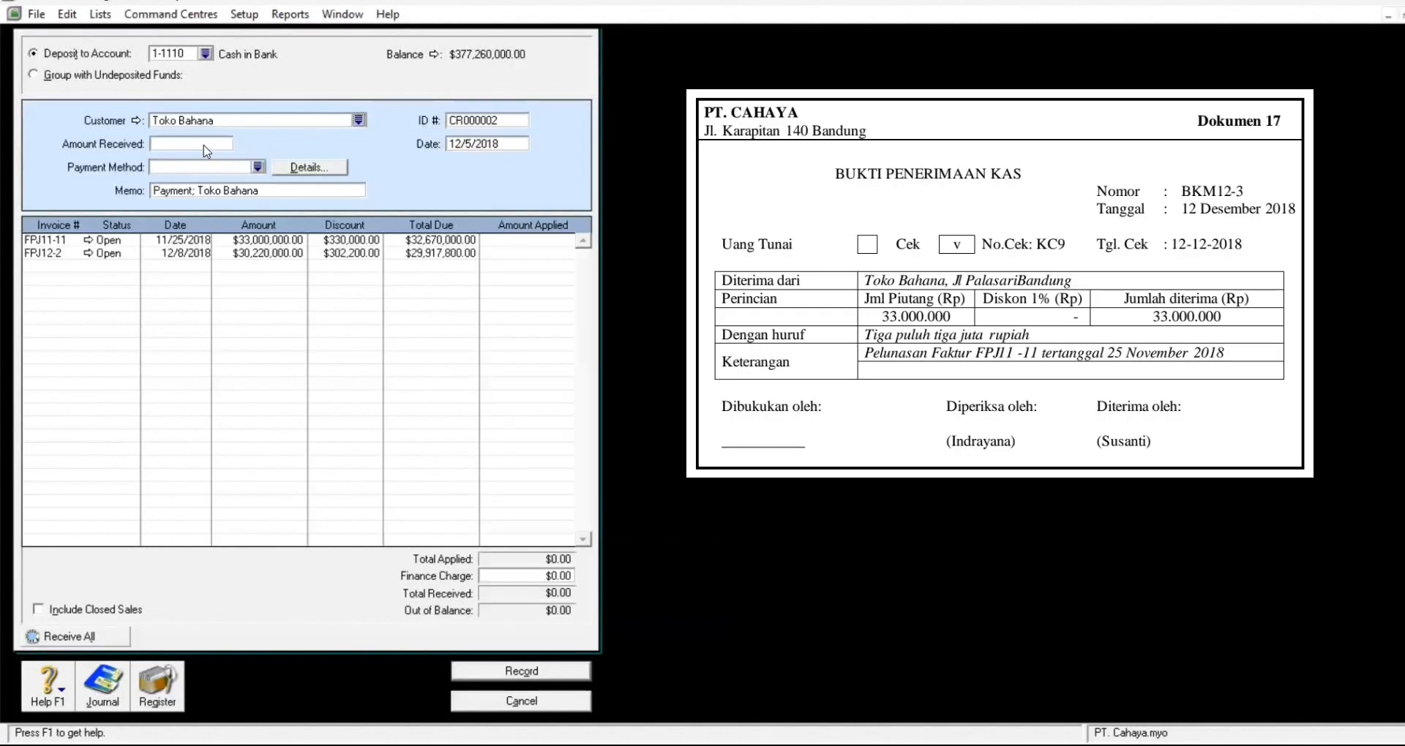
# Step: Enter 33,000,000 received by Cheque, ID BKM12-3, dated 12/12/2018
pyautogui.click(195, 145)
pyautogui.write('33,000,00')
pyautogui.write('0')
pyautogui.press('Tab')
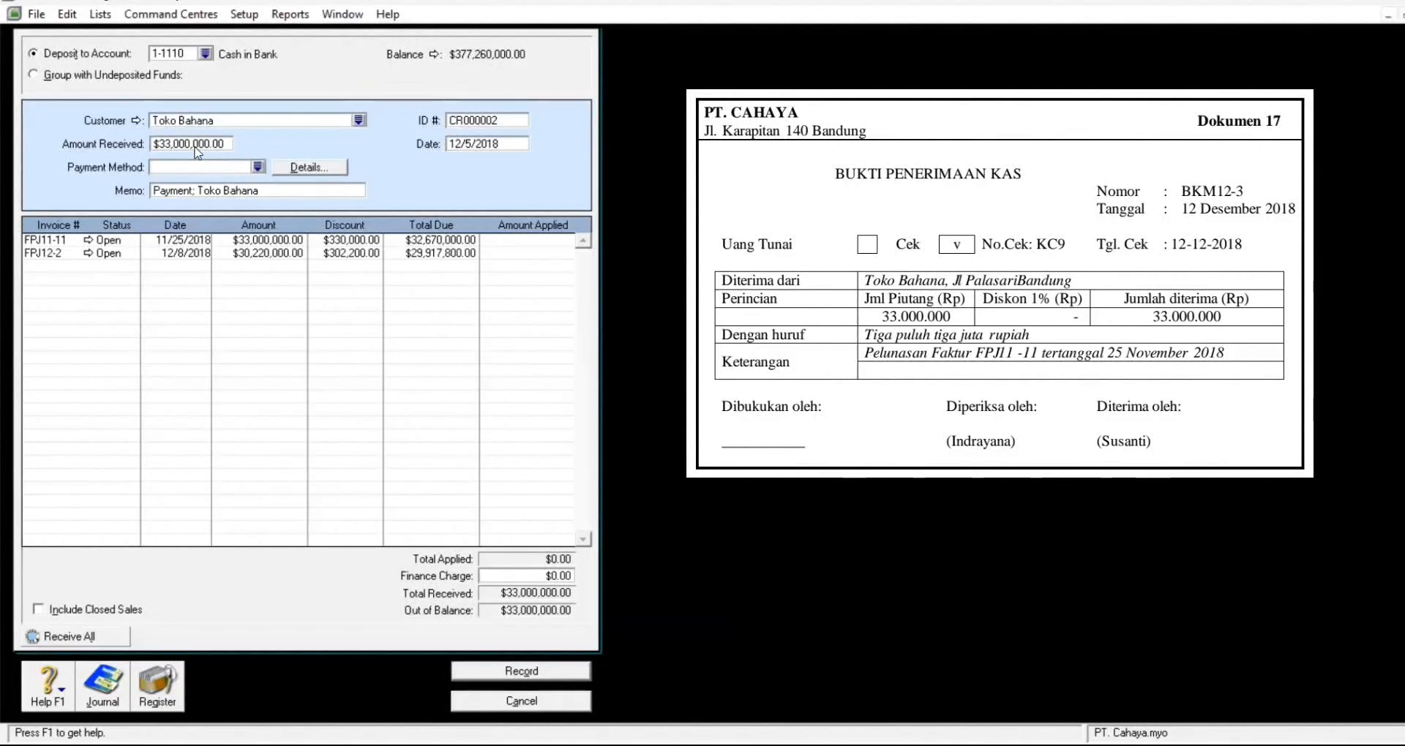
pyautogui.click(258, 166)
pyautogui.click(583, 324)
pyautogui.click(822, 501)
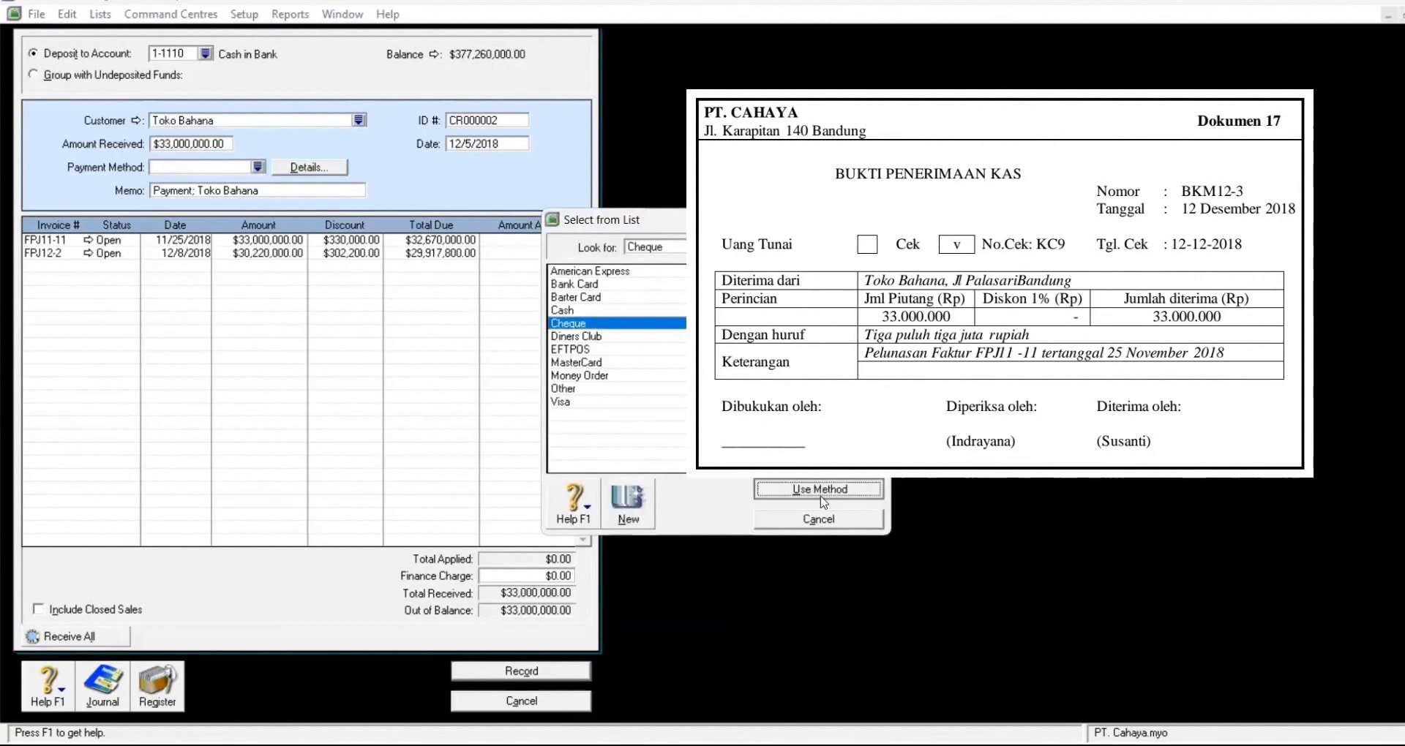
pyautogui.click(505, 122)
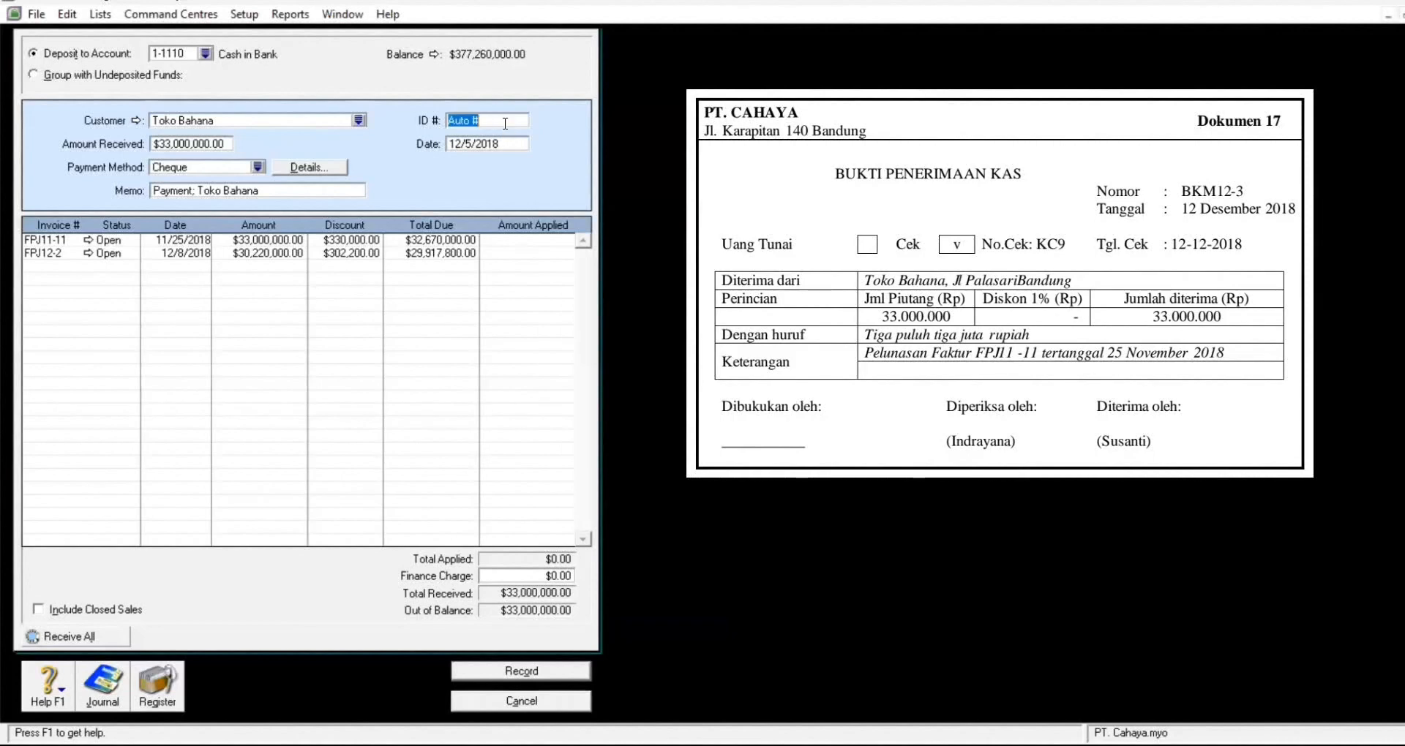
pyautogui.write('BKM12-')
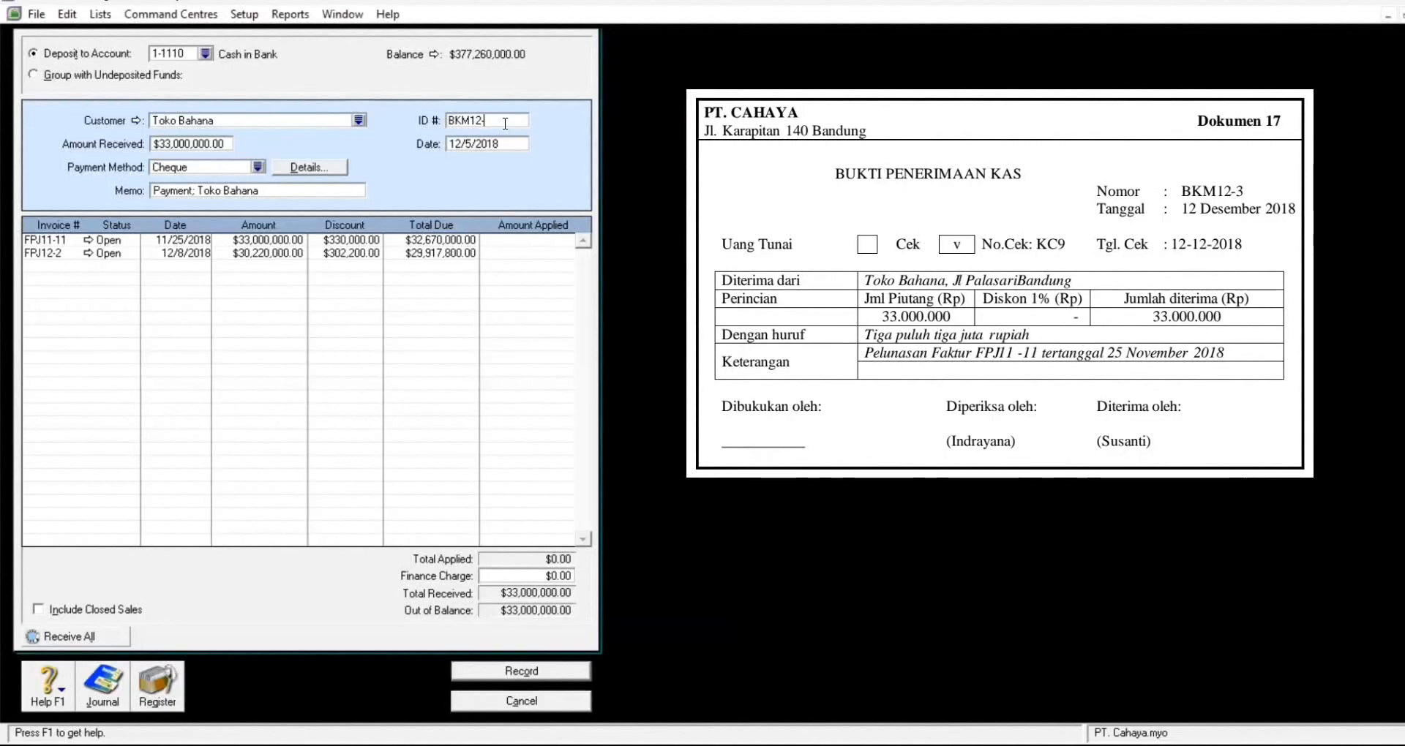
pyautogui.write('3-3')
pyautogui.click(505, 144)
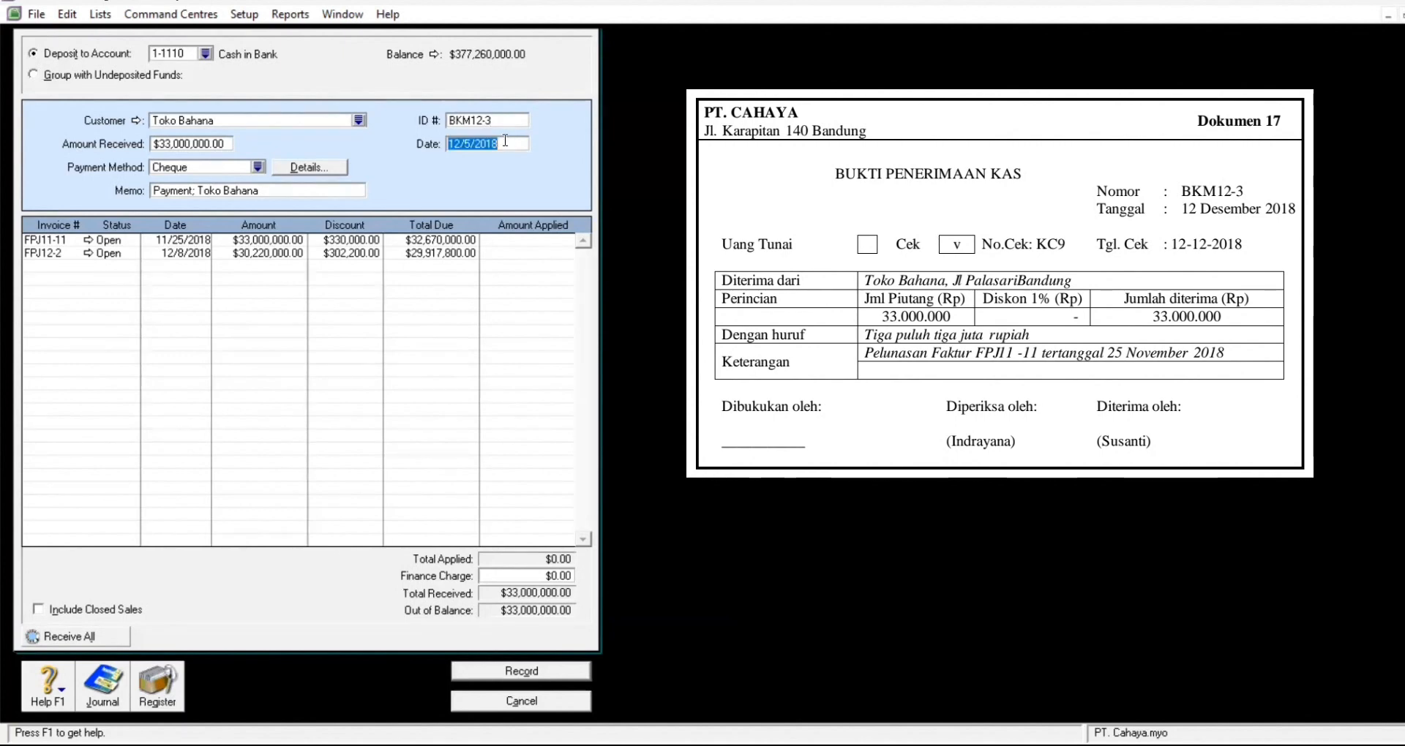
pyautogui.write('12/12')
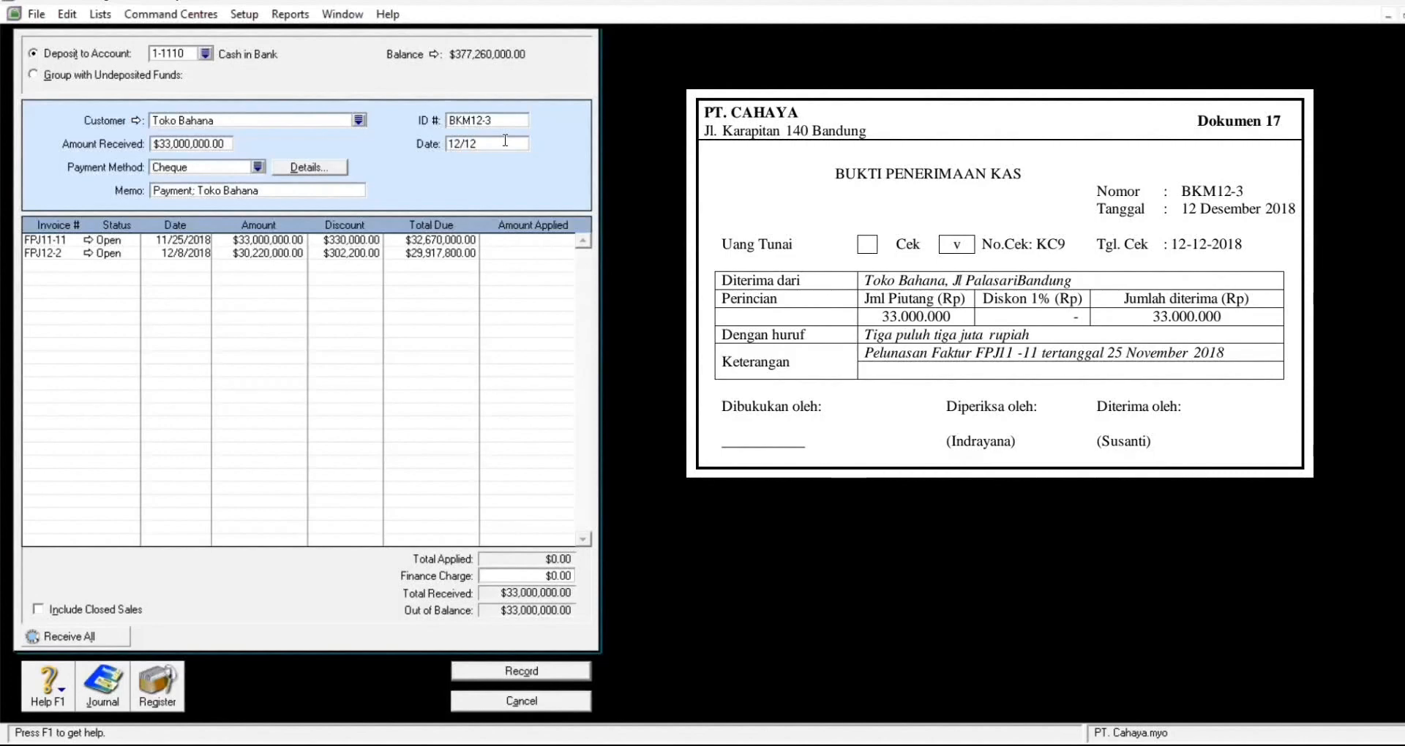
pyautogui.write('/20')
# Step: Apply the payment to FPJ11-11, record it, and go to Purchases
pyautogui.click(536, 240)
pyautogui.press('Tab')
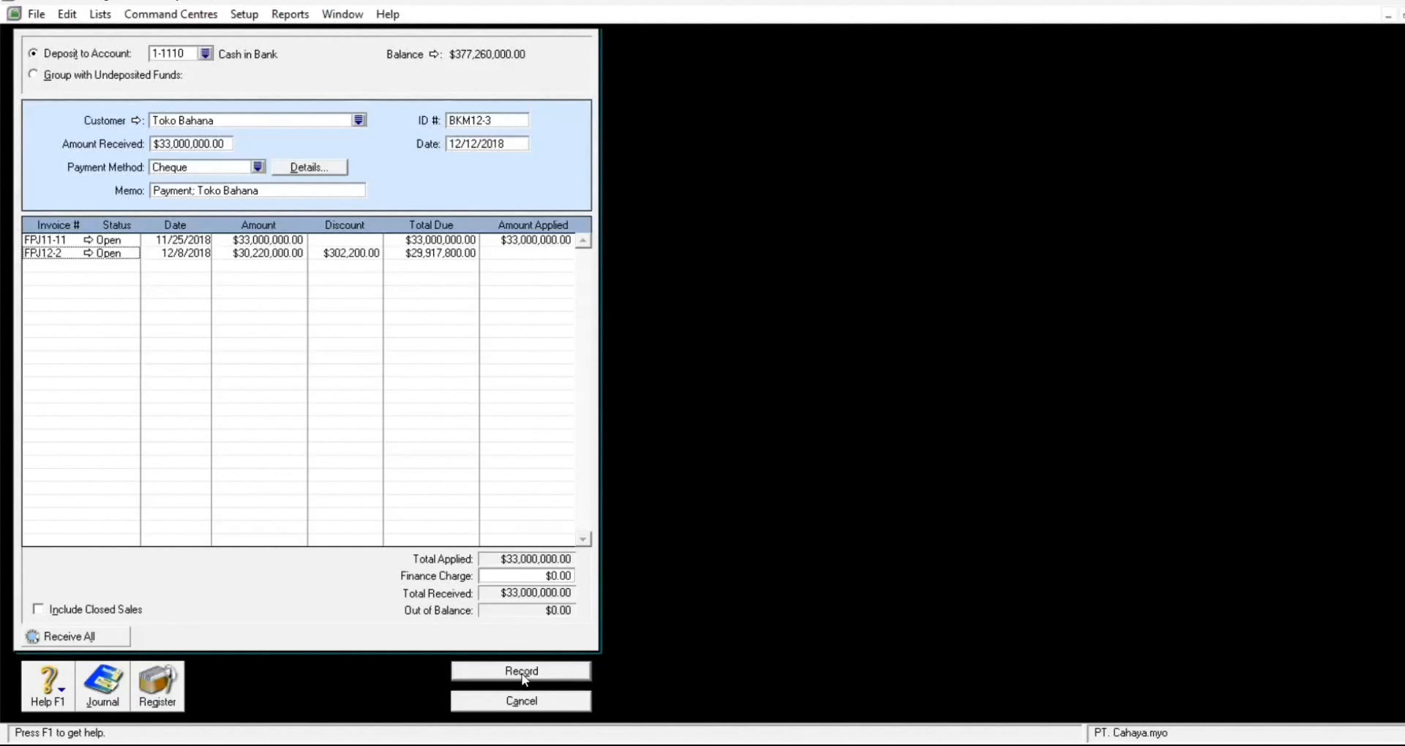
pyautogui.click(524, 678)
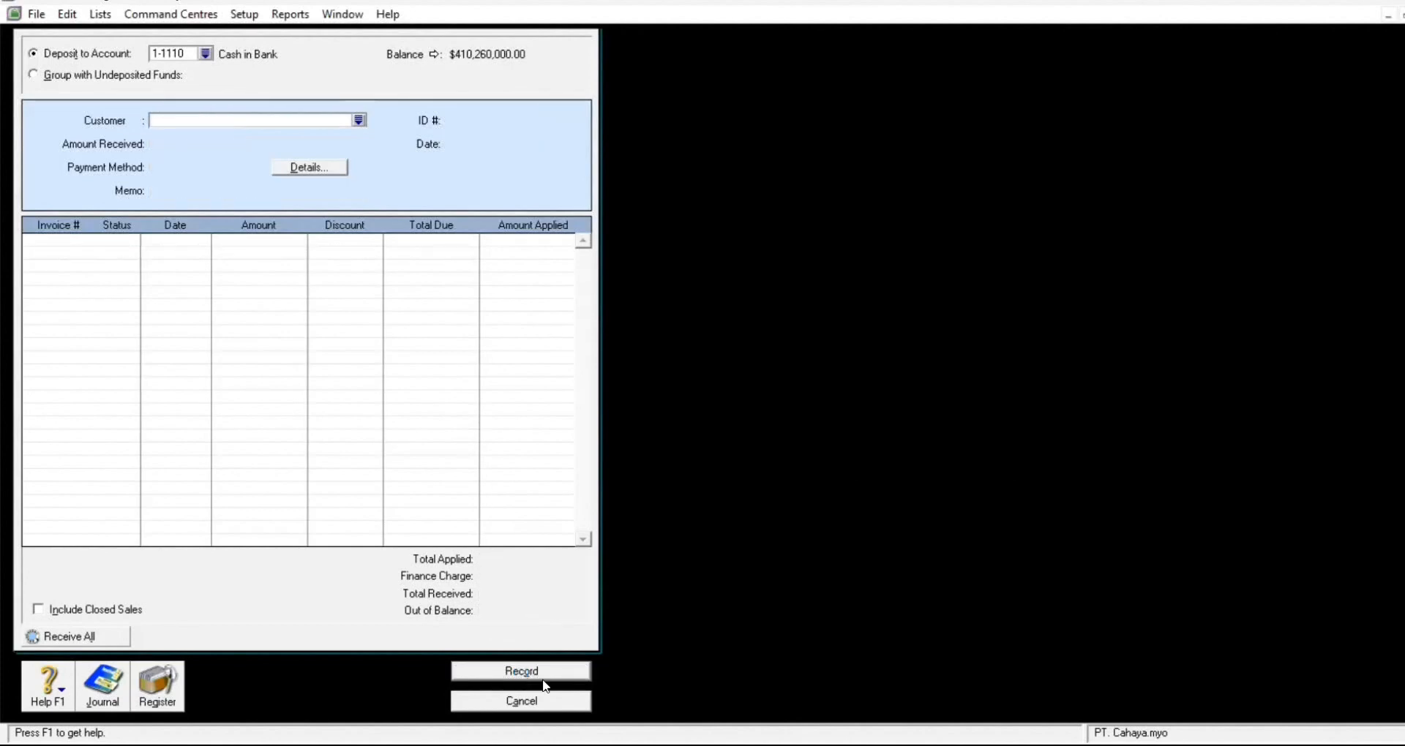
pyautogui.click(541, 701)
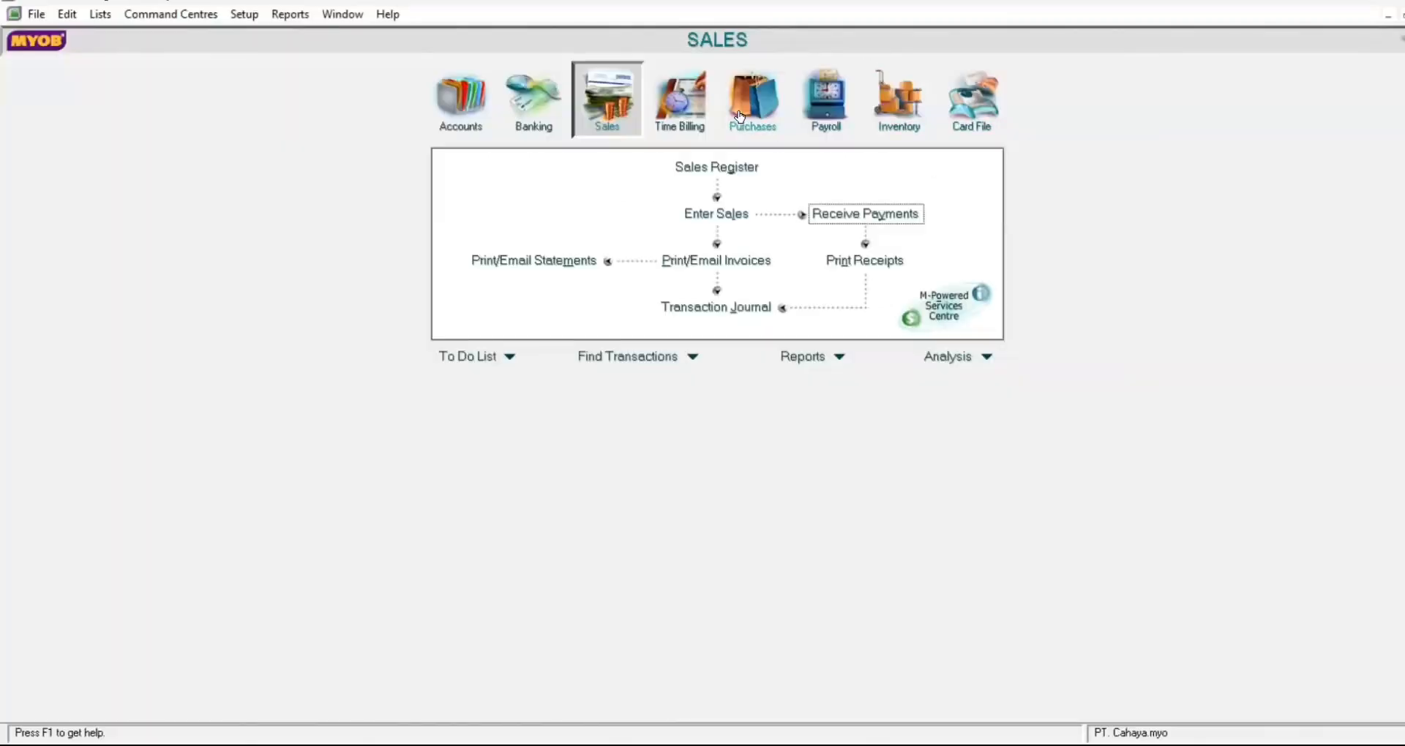
pyautogui.click(739, 117)
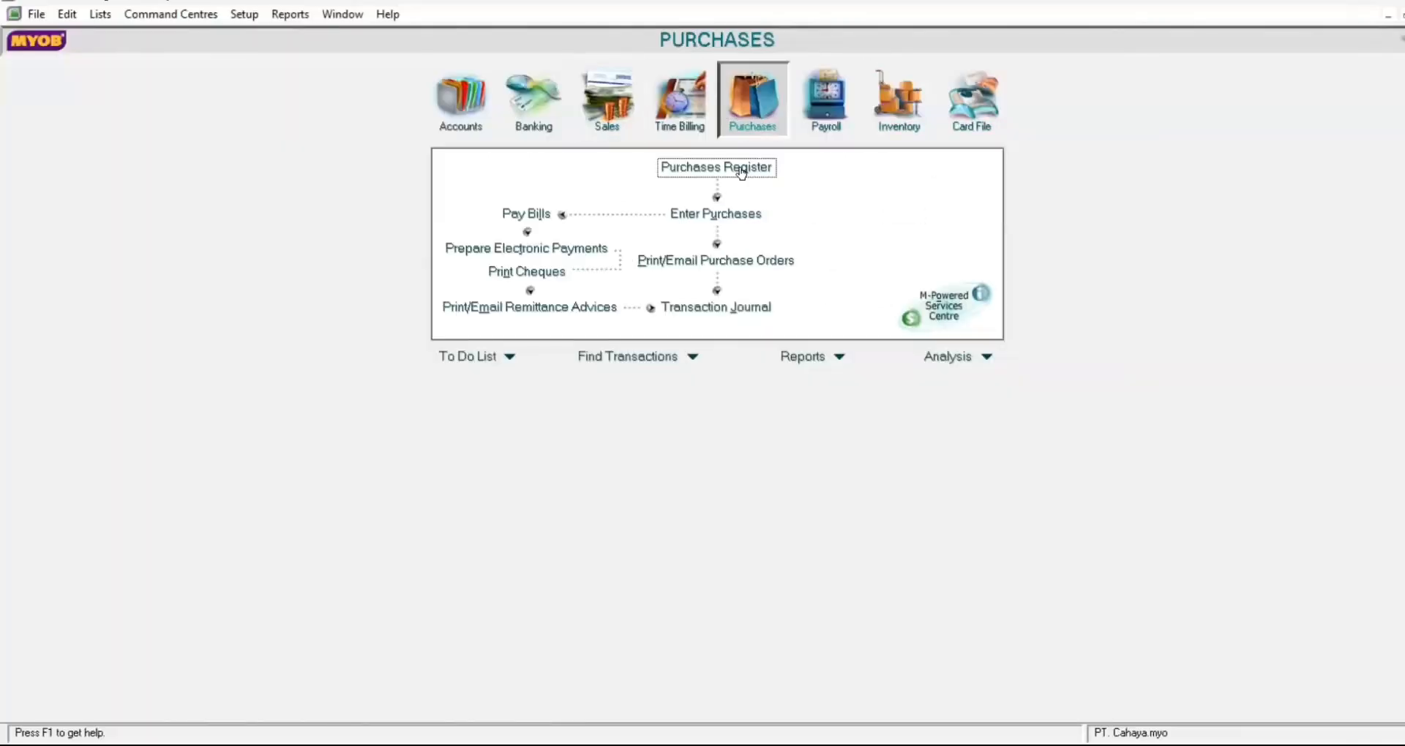
# Step: Start a new purchase bill with PT. Bharata as the supplier
pyautogui.click(686, 227)
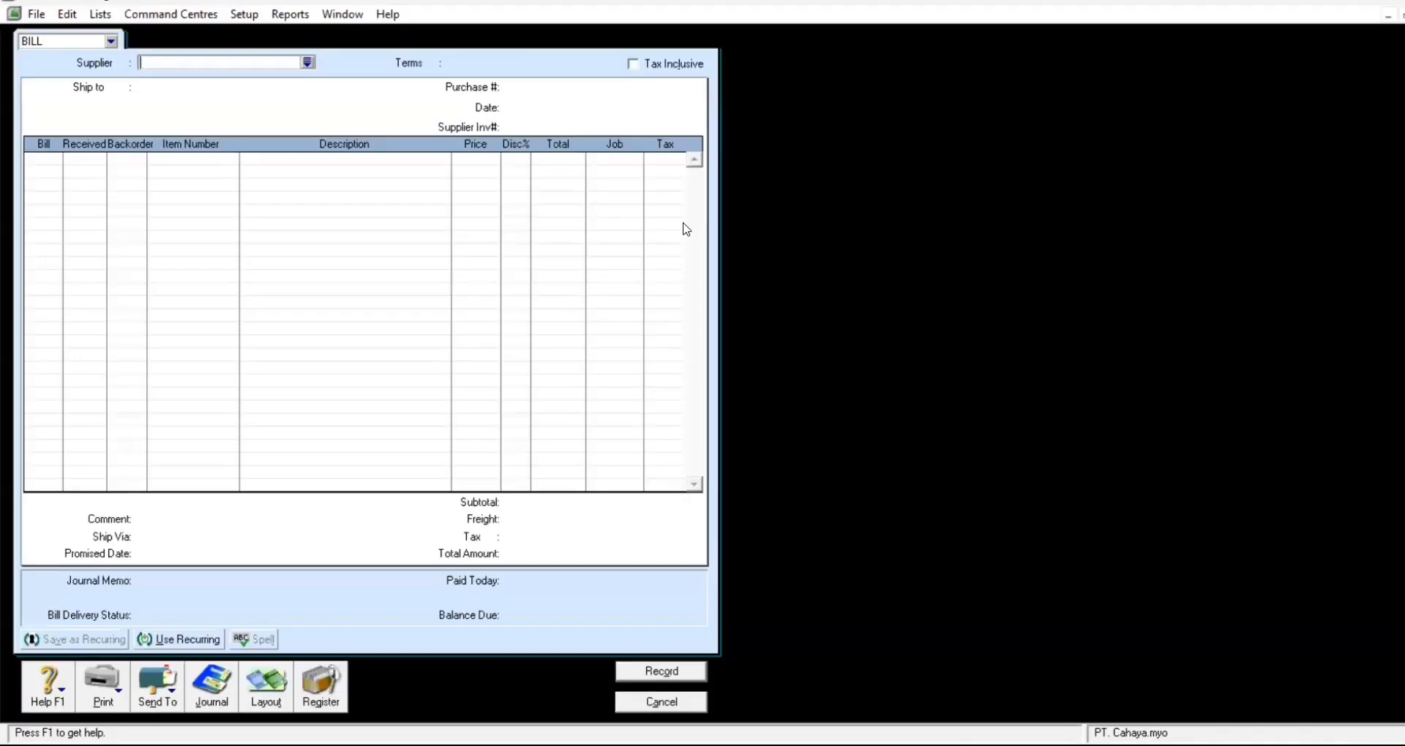
pyautogui.click(308, 63)
pyautogui.write('PT. Bharata')
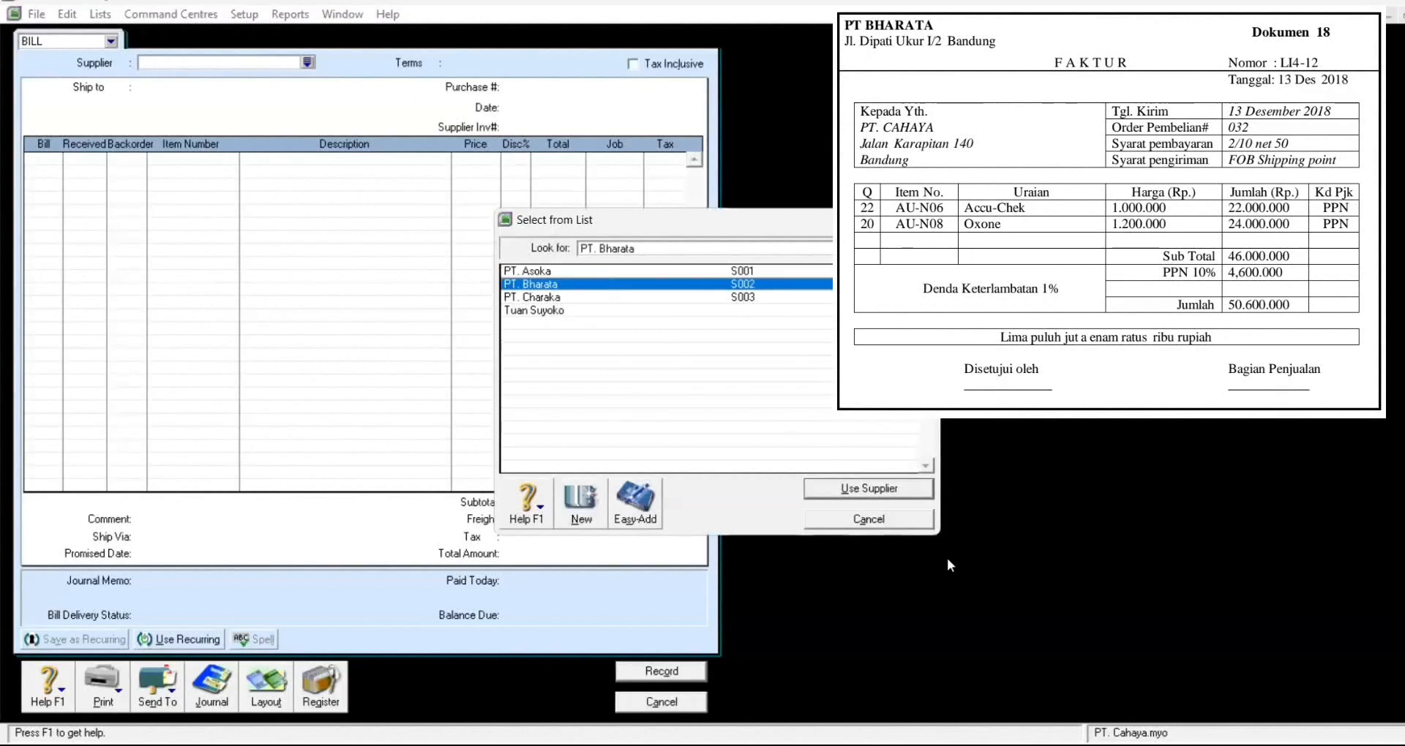
pyautogui.press('Tab')
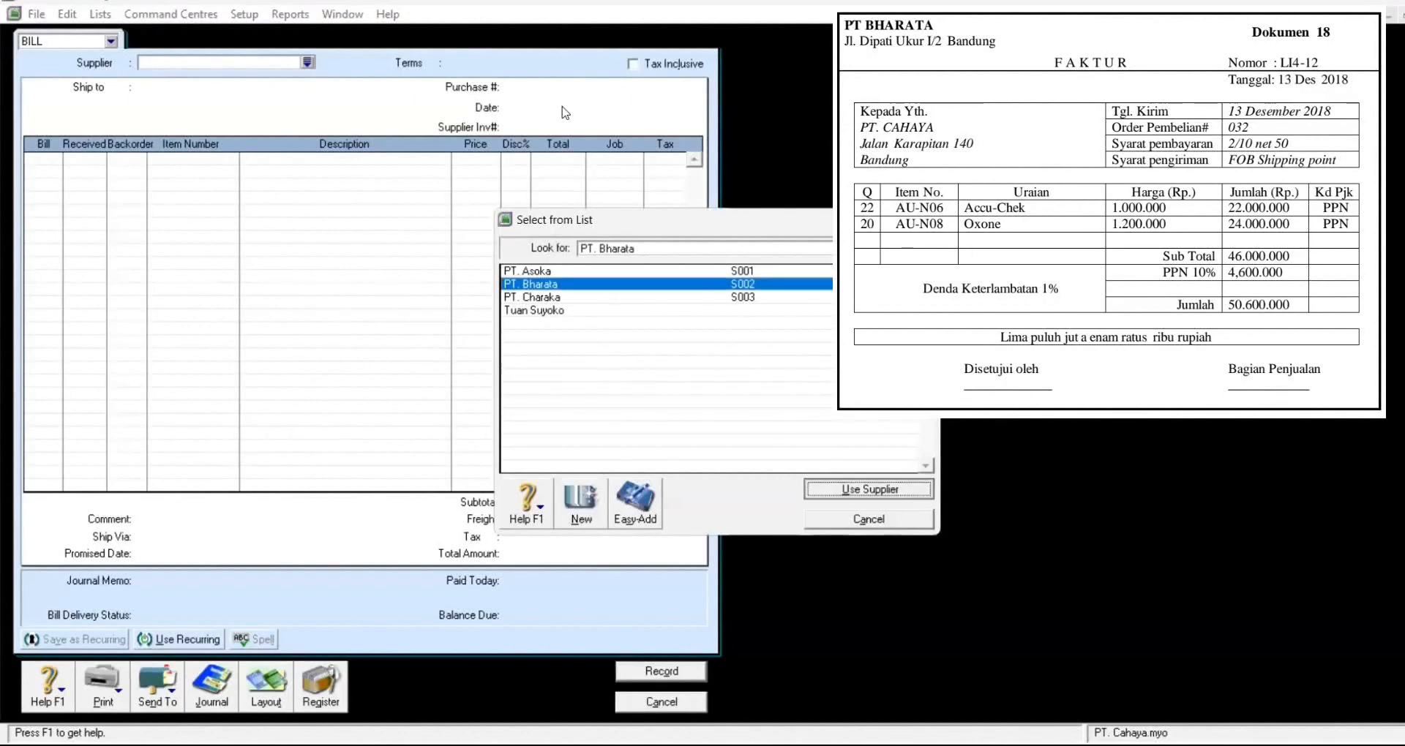
pyautogui.press('Return')
# Step: Enter purchase number 00000032, date 12/13/2018 and supplier invoice L14-12
pyautogui.click(557, 89)
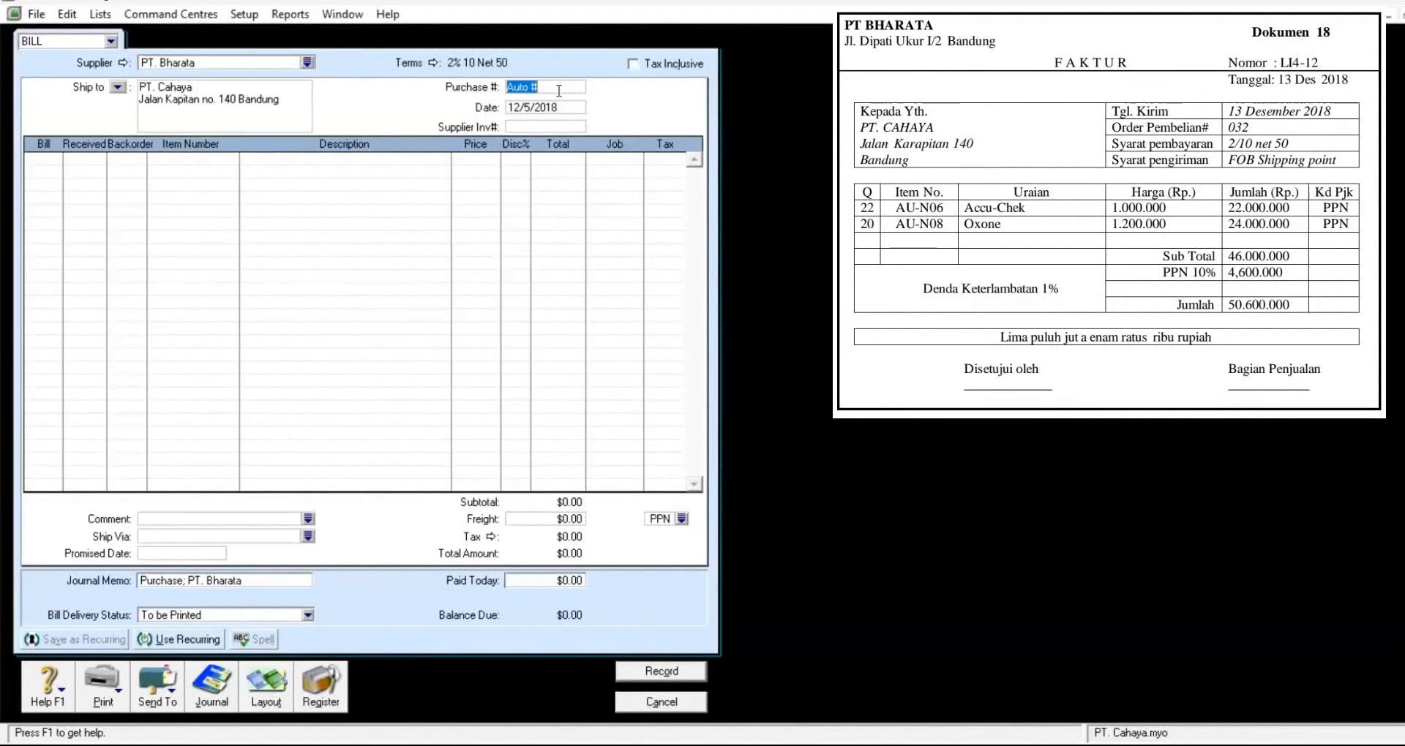
pyautogui.write('00000032')
pyautogui.click(561, 109)
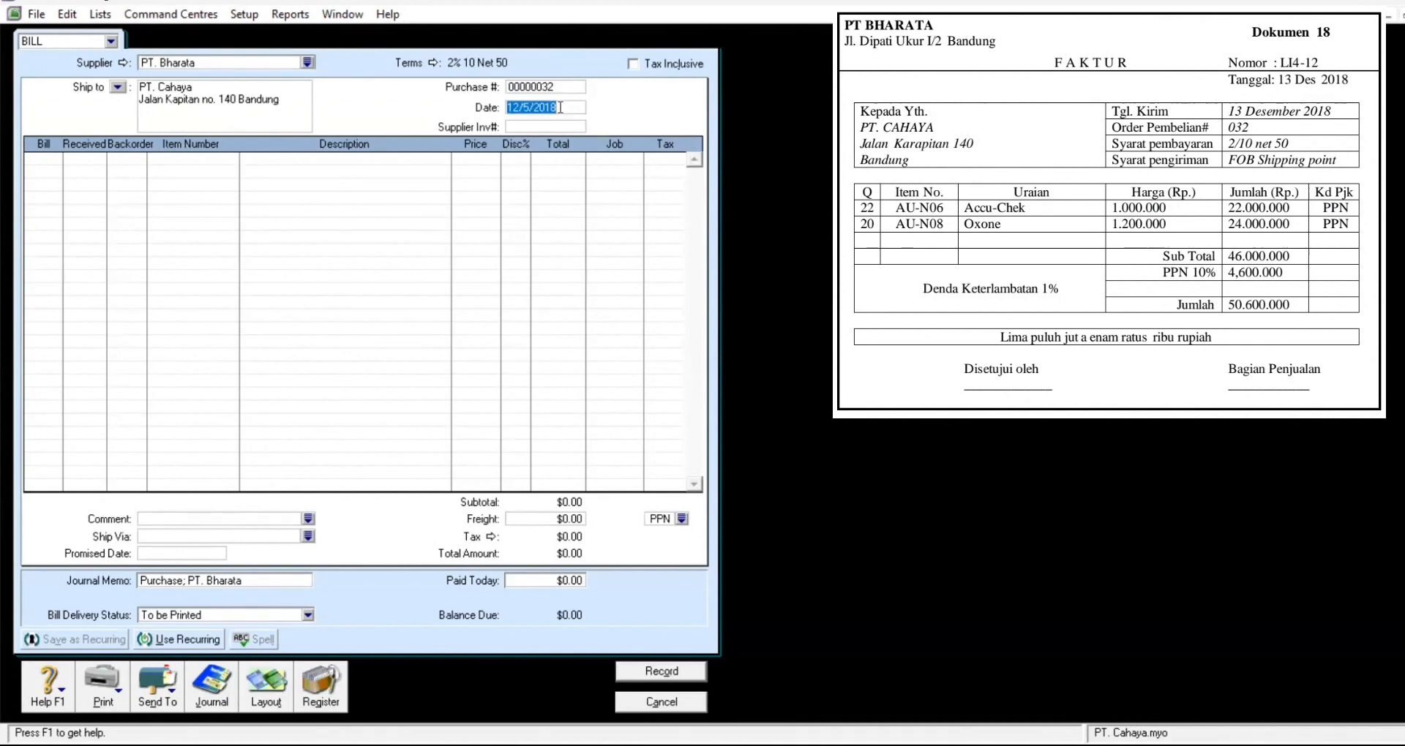
pyautogui.write('13/1')
pyautogui.press('BackSpace')
pyautogui.press('BackSpace')
pyautogui.press('BackSpace')
pyautogui.press('BackSpace')
pyautogui.write('12/1')
pyautogui.write('3/2026')
pyautogui.write('18')
pyautogui.click(560, 125)
pyautogui.write(';14')
pyautogui.write('L1')
pyautogui.write('4-12')
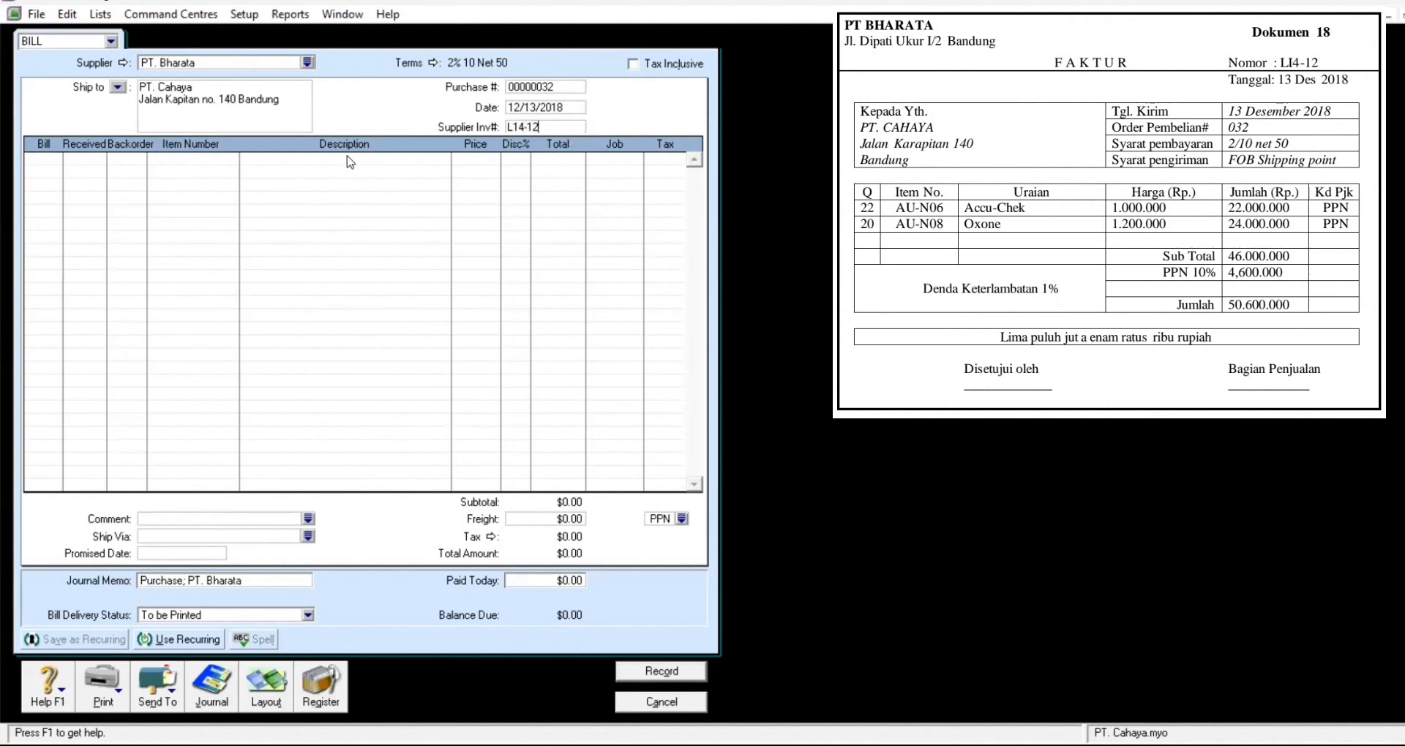
# Step: Bill 22 units of AU-N06 Accu Chek at 1,000,000 on the first line
pyautogui.click(41, 161)
pyautogui.write('22')
pyautogui.press('Tab')
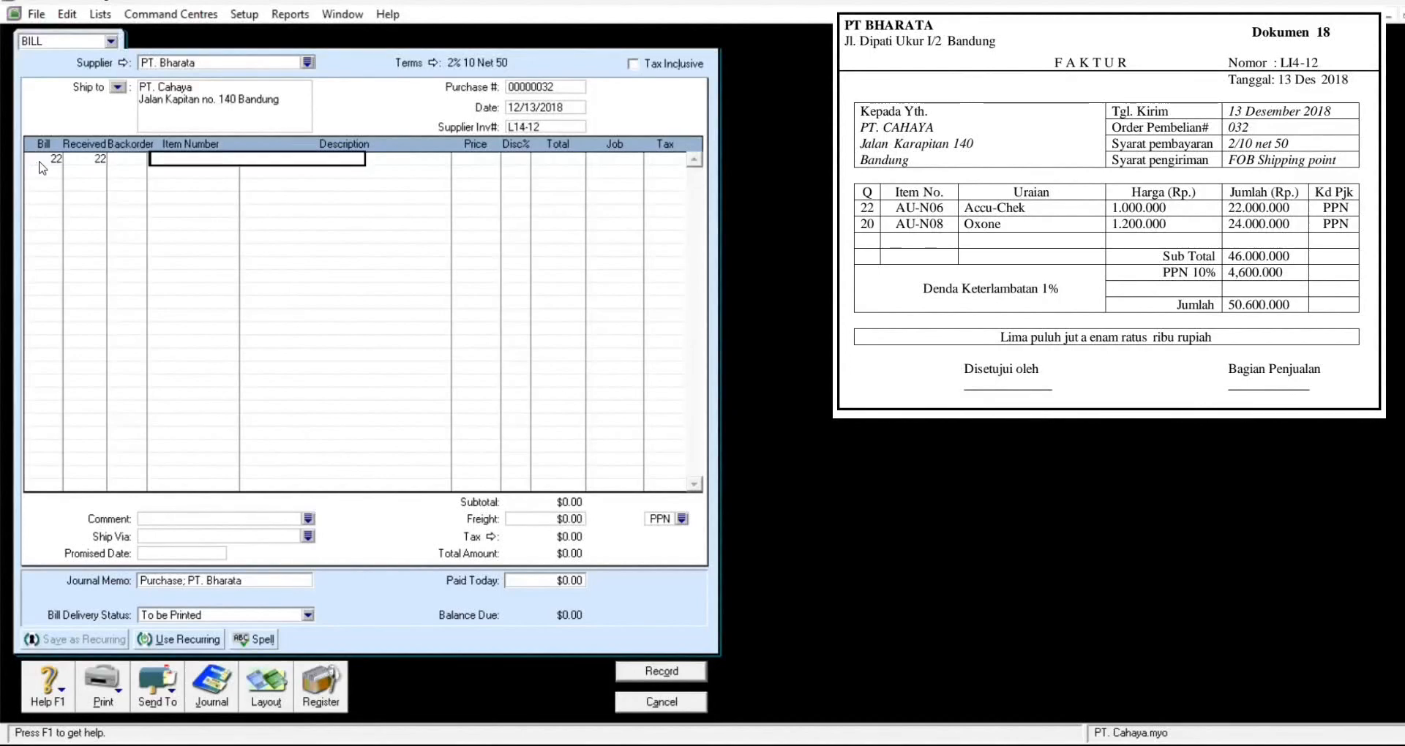
pyautogui.press('Tab')
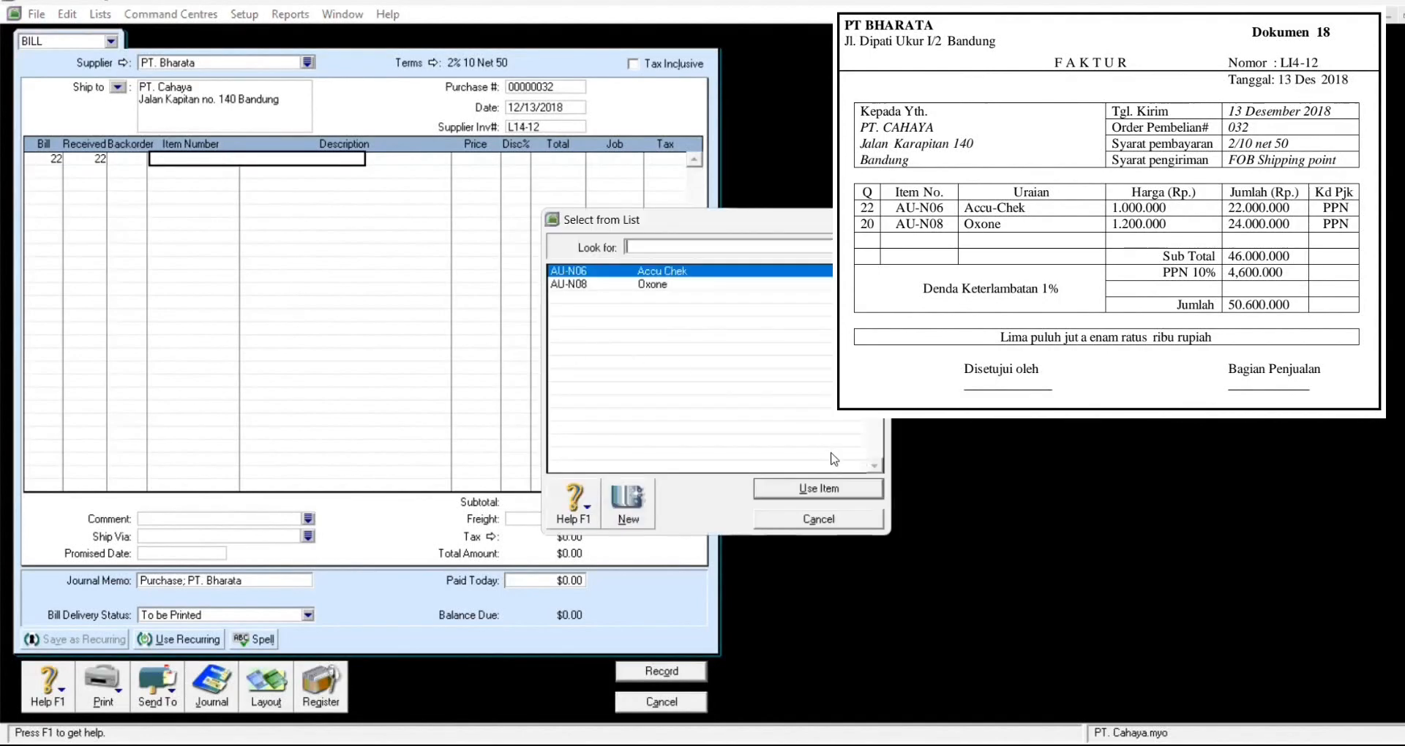
pyautogui.click(836, 491)
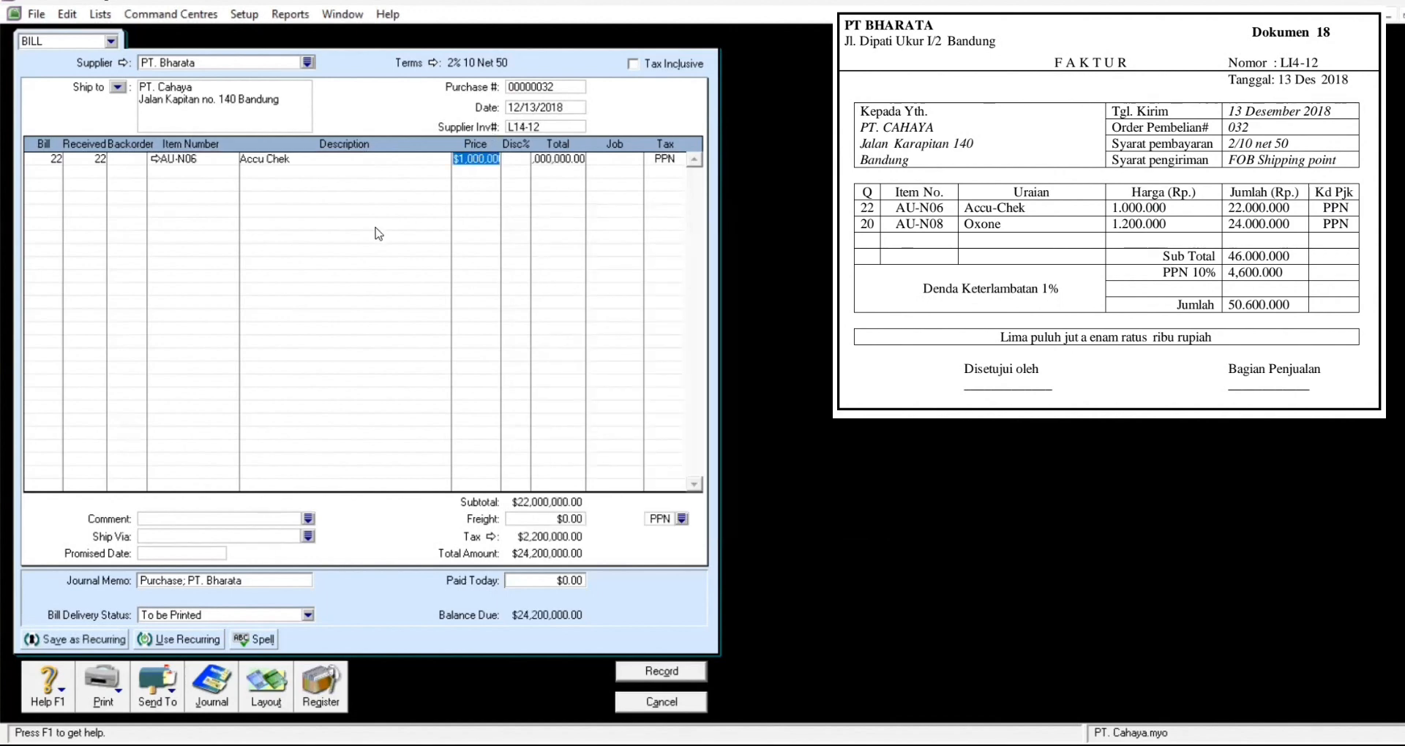
pyautogui.press('Tab')
pyautogui.press('Tab')
pyautogui.press('Tab')
pyautogui.press('Tab')
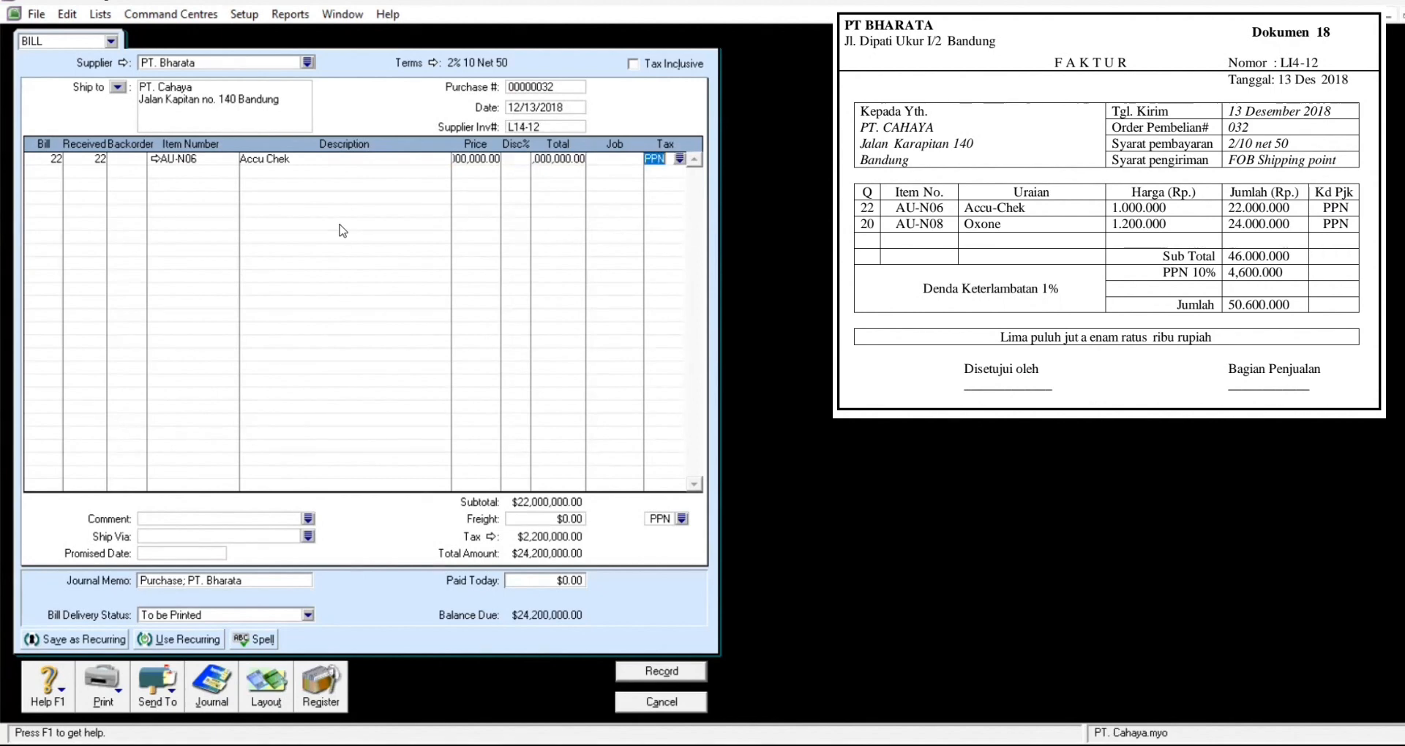
pyautogui.press('Tab')
# Step: Bill 20 units of AU-N08 Oxone at 1,200,000 on the second line
pyautogui.write('20')
pyautogui.press('Tab')
pyautogui.press('Tab')
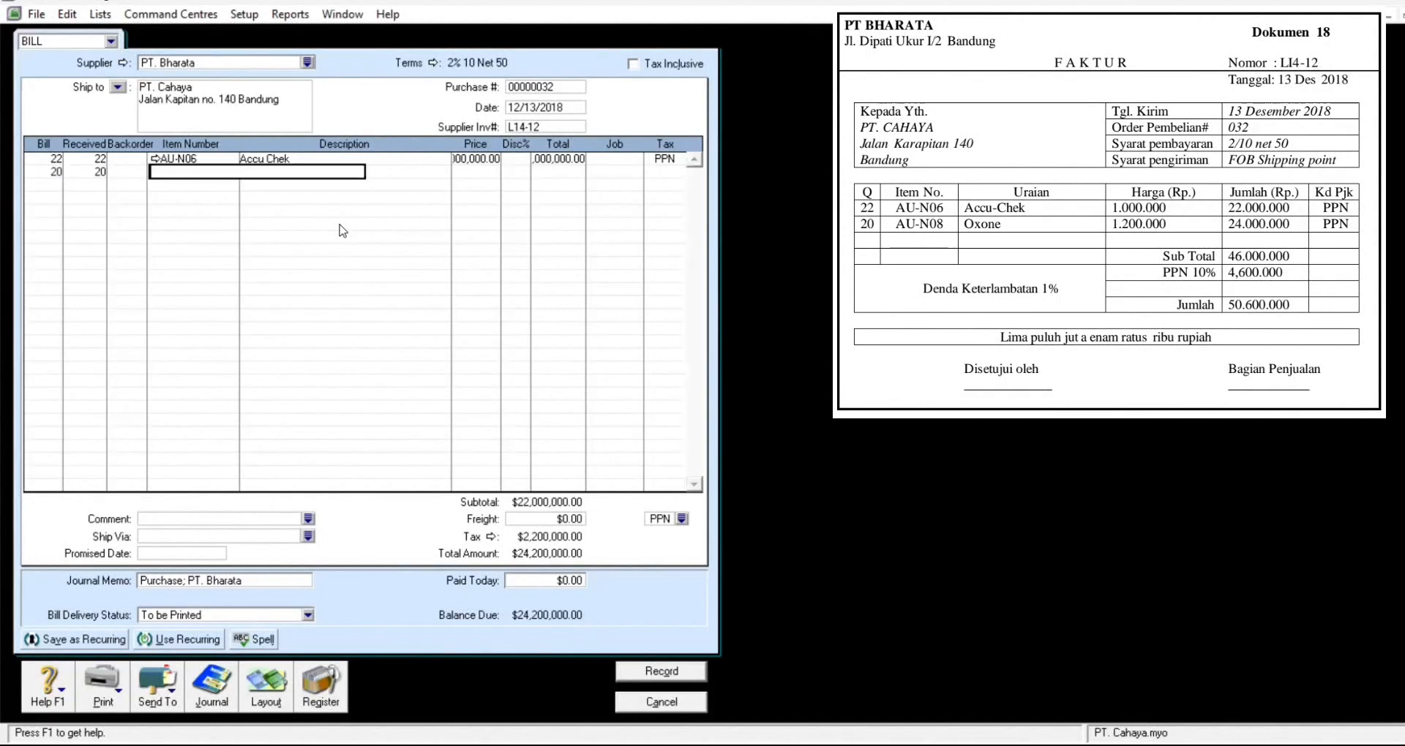
pyautogui.press('Tab')
pyautogui.click(685, 286)
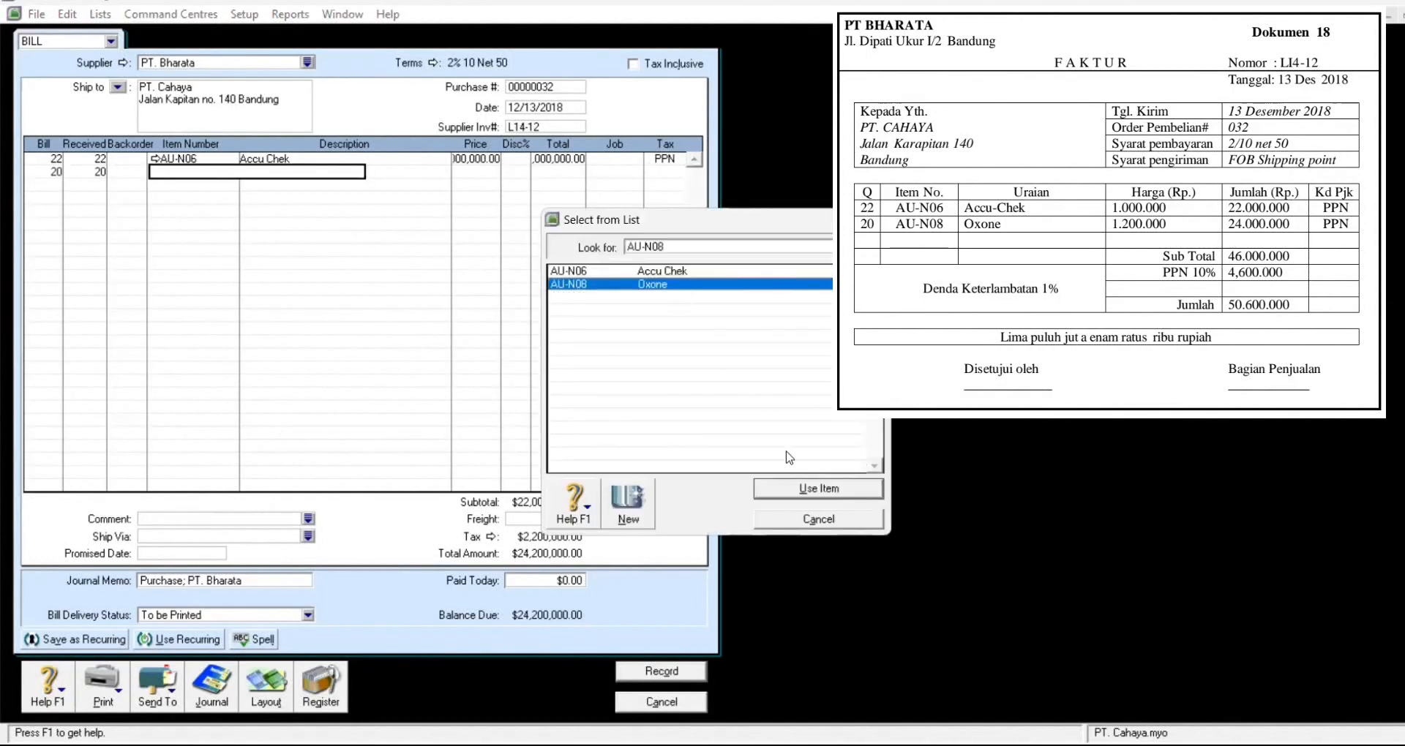
pyautogui.click(808, 486)
pyautogui.press('Return')
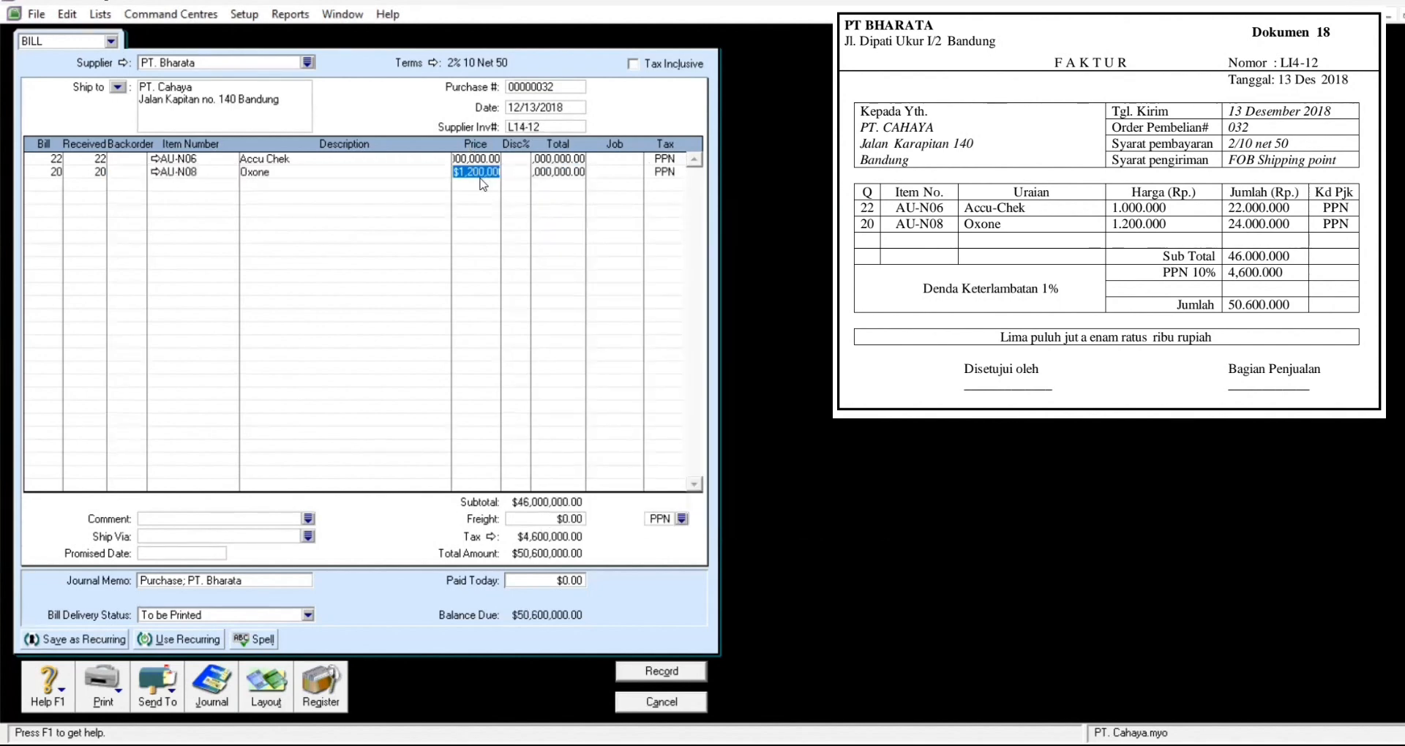
pyautogui.press('Tab')
pyautogui.press('Tab')
pyautogui.press('Tab')
# Step: Record the $50,600,000 bill, skipping the spelling check and keeping existing tax codes
pyautogui.click(672, 675)
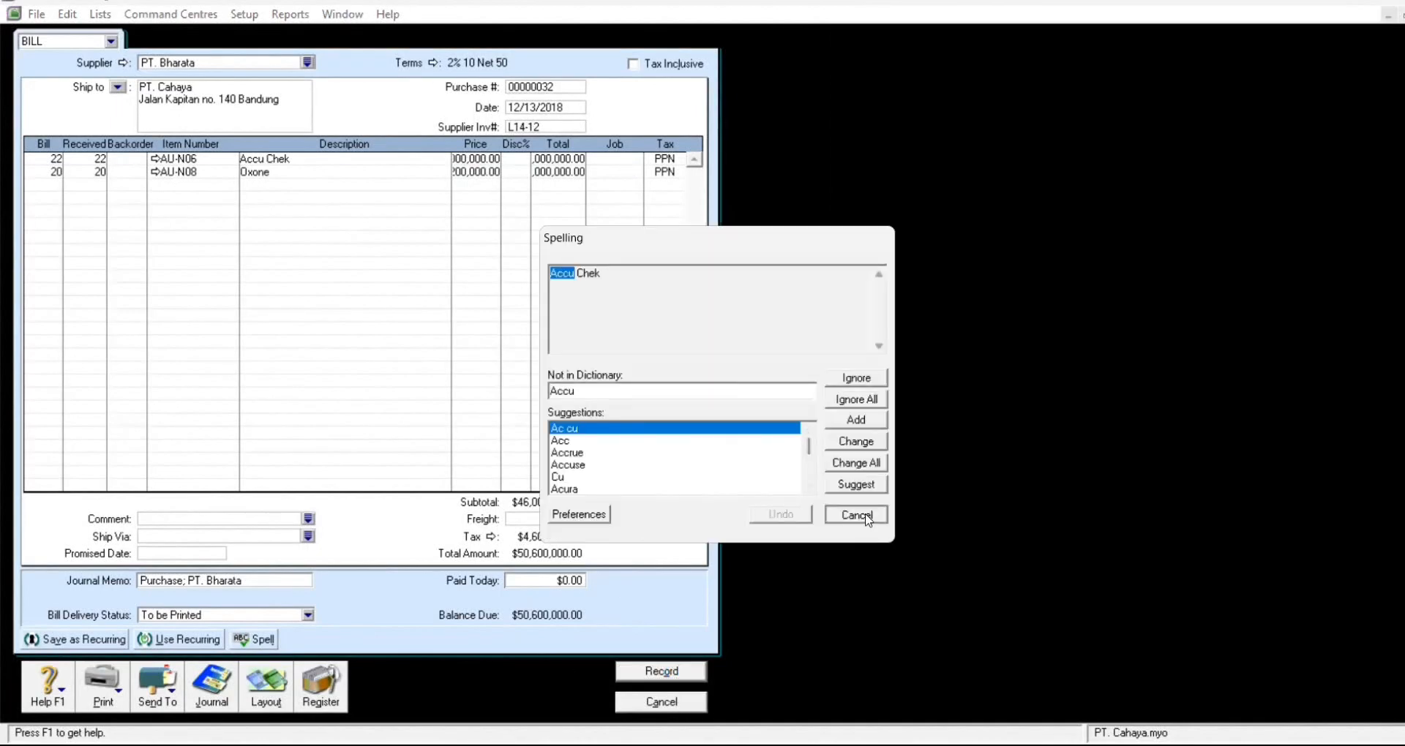
pyautogui.click(855, 515)
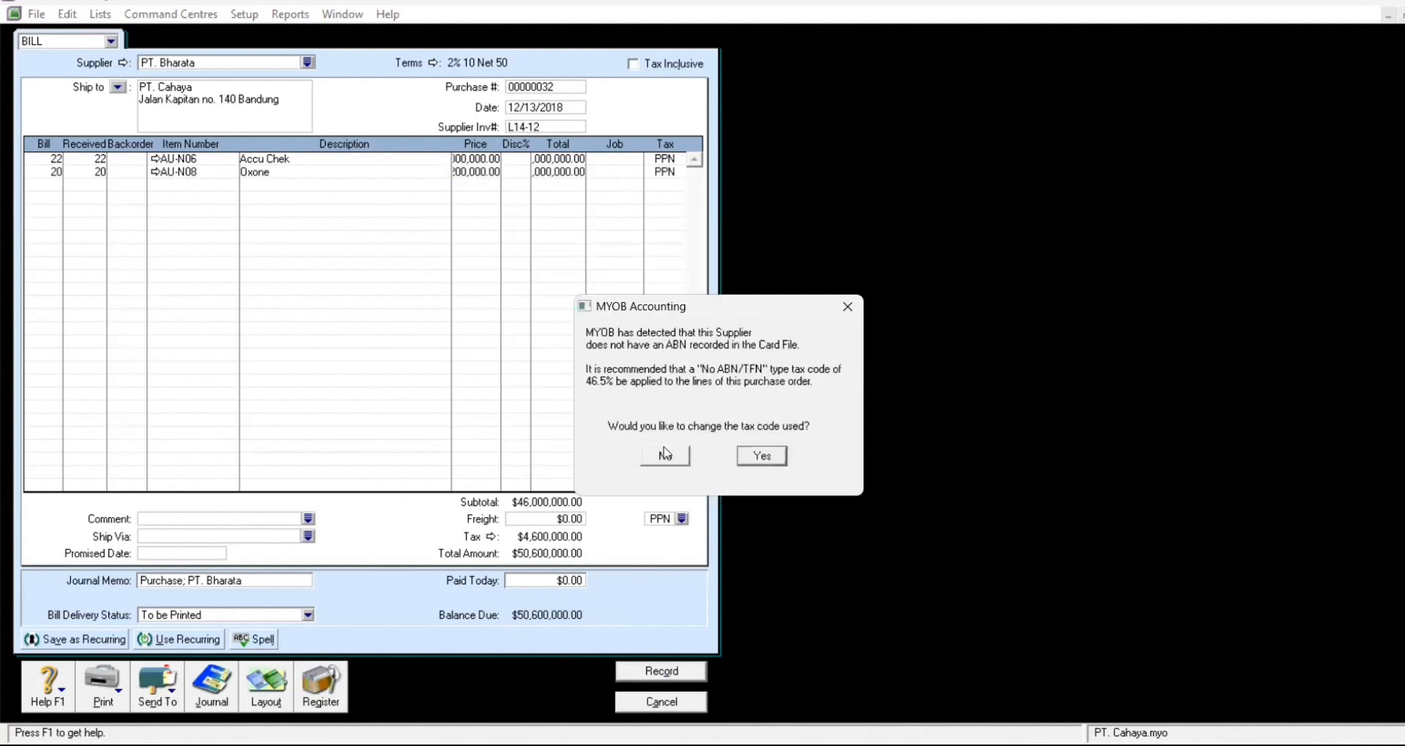
pyautogui.click(661, 457)
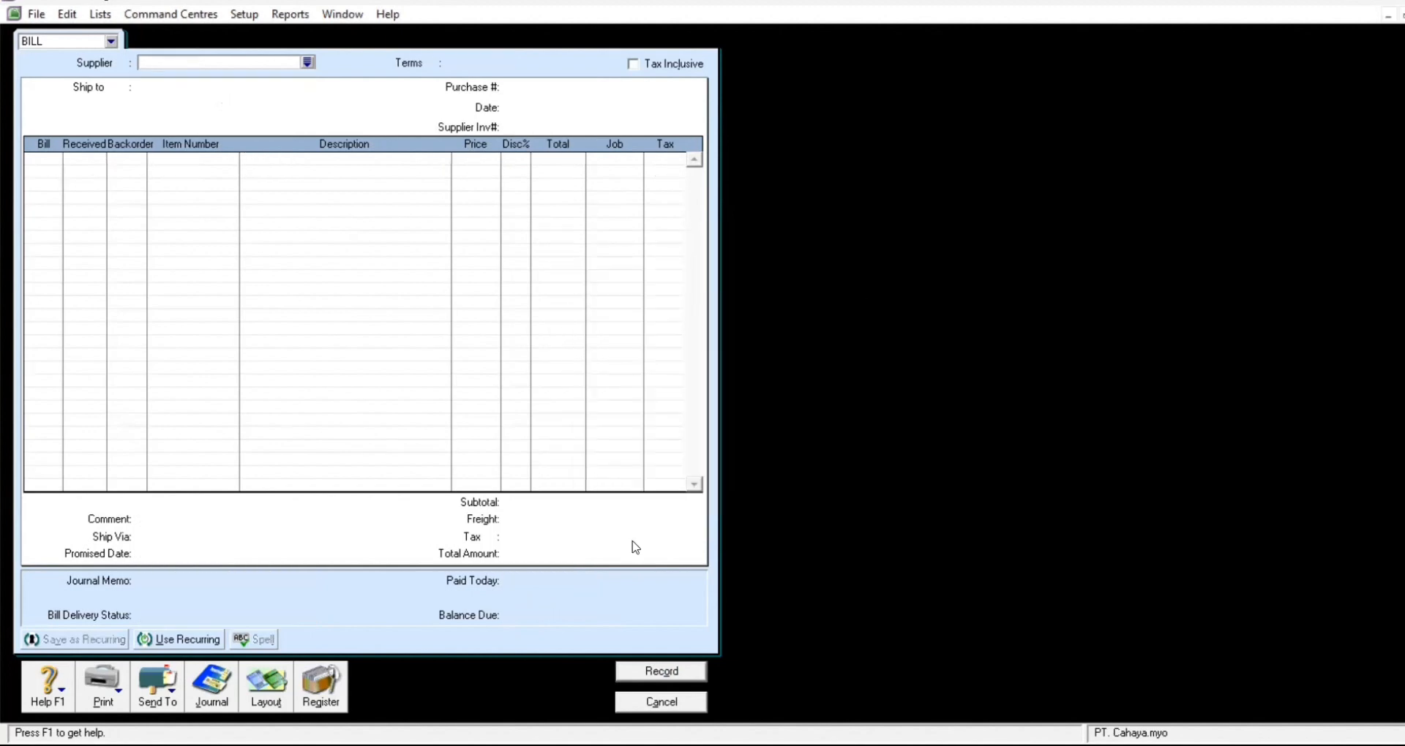
# Step: Close the blank bill and start a new sales invoice for Toko Cempaka
pyautogui.click(664, 703)
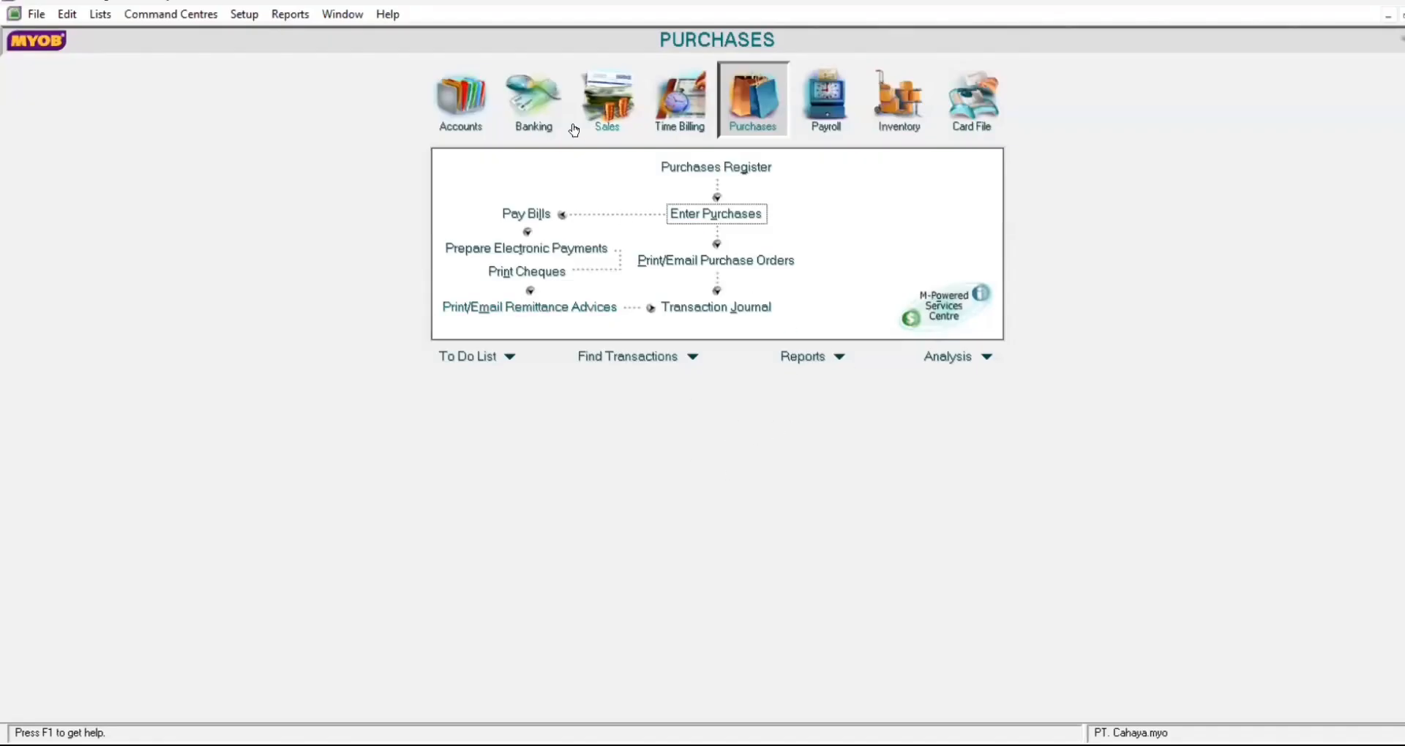
pyautogui.click(621, 125)
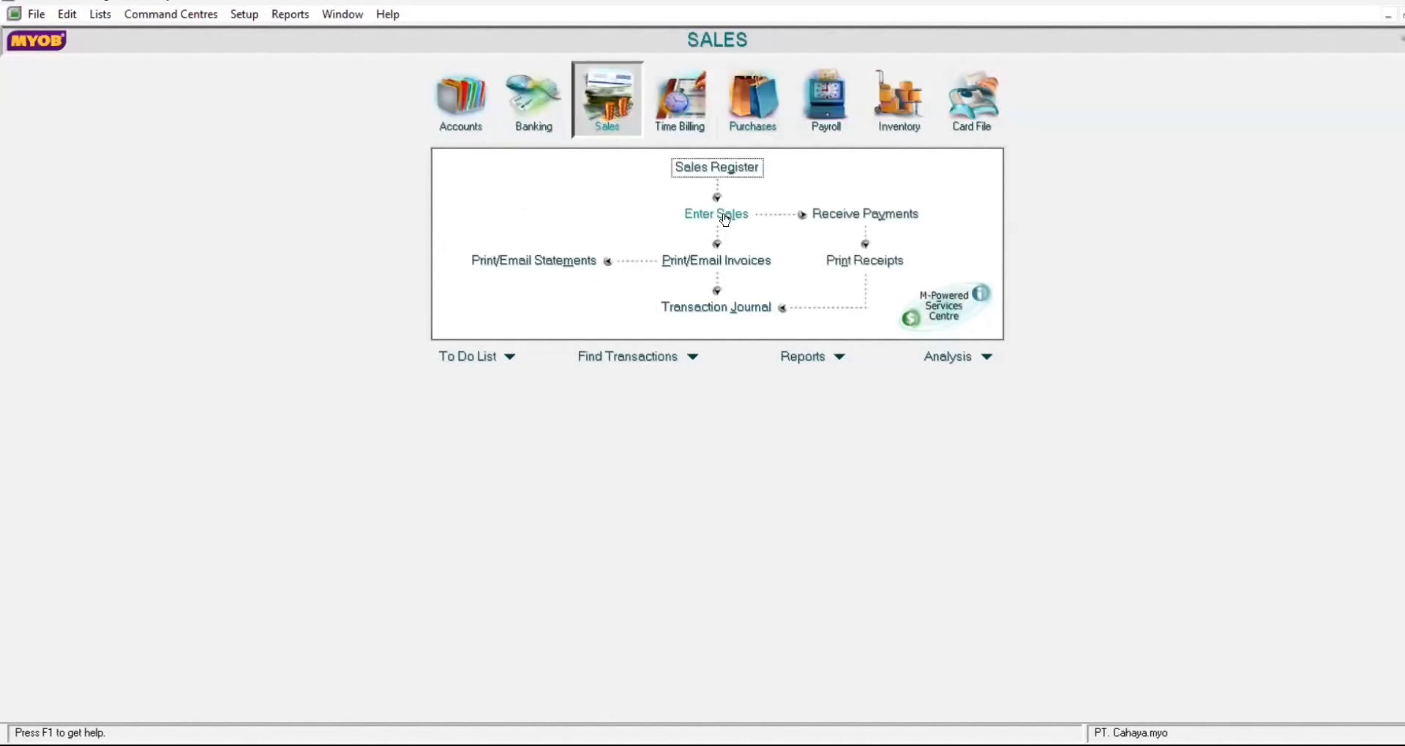
pyautogui.click(722, 215)
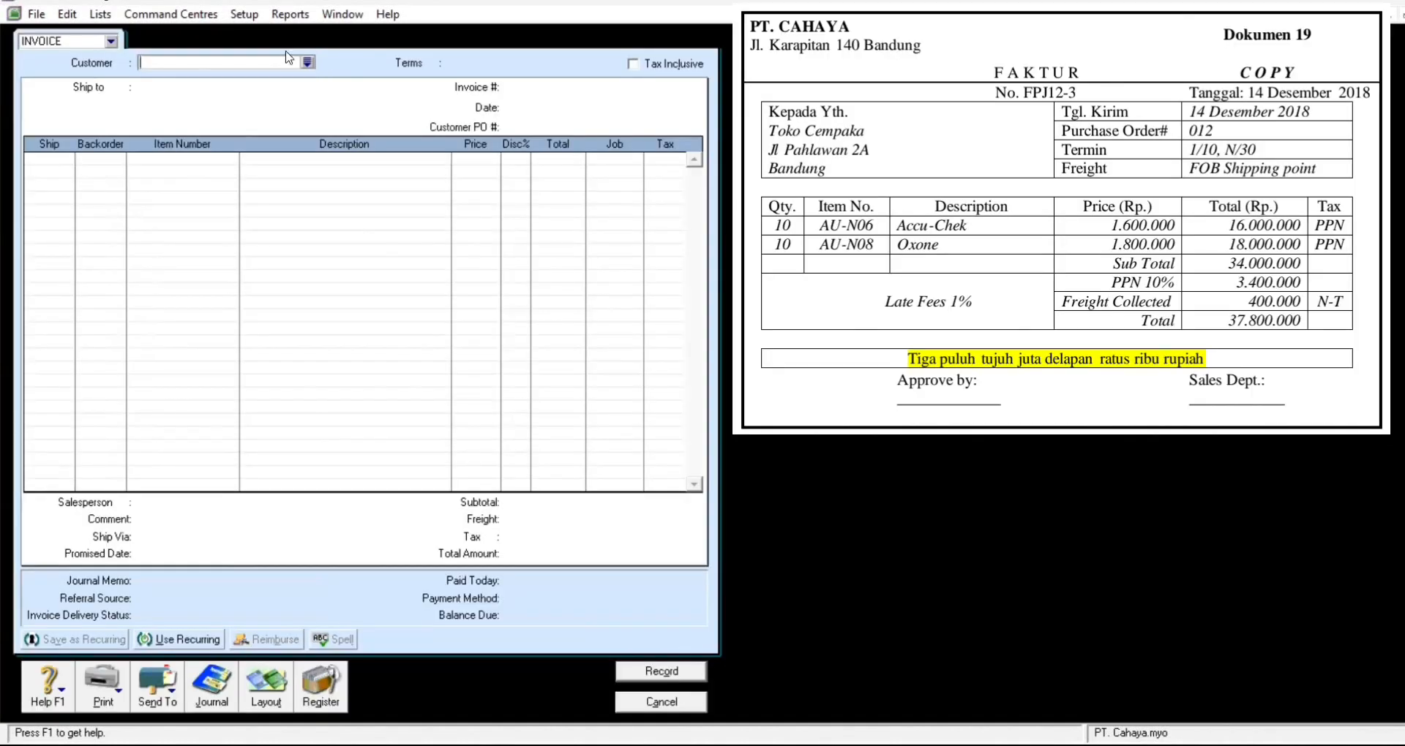
pyautogui.click(308, 63)
pyautogui.click(554, 312)
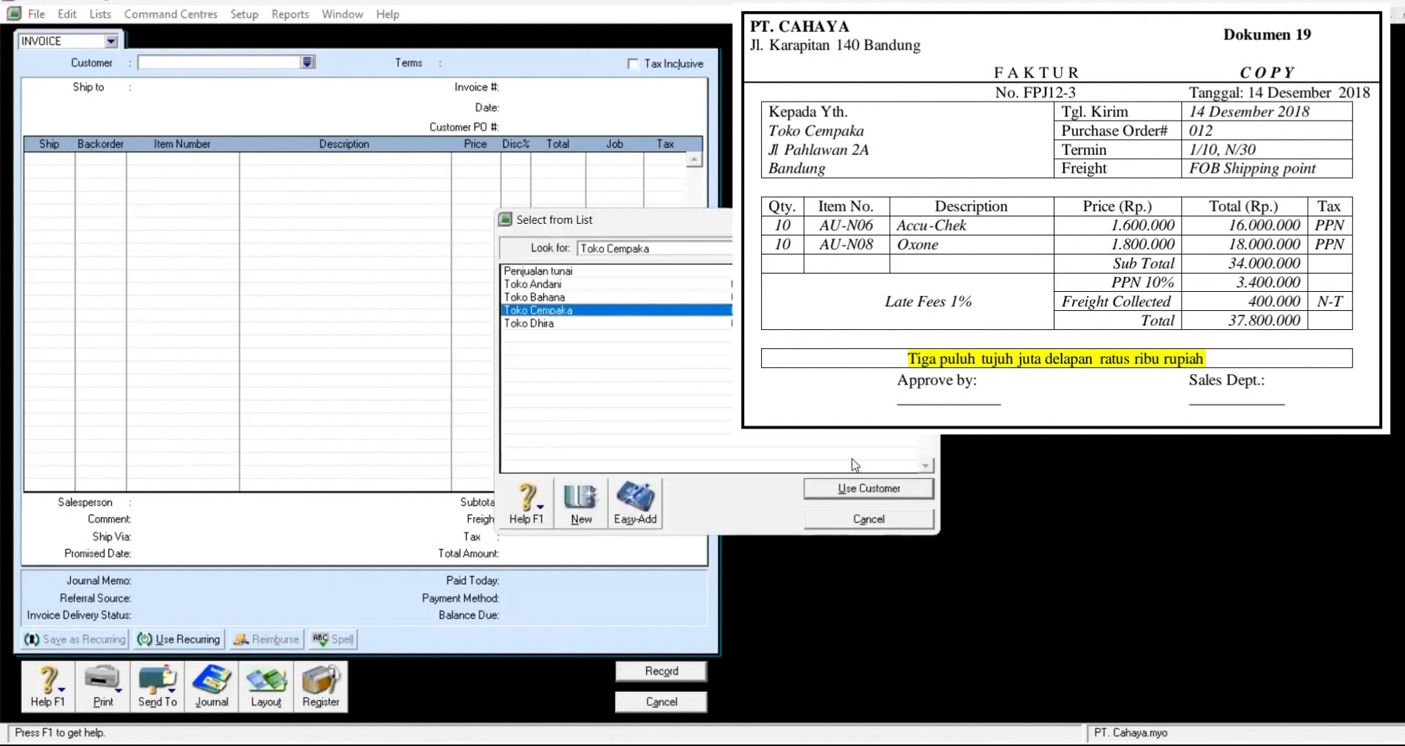
pyautogui.click(890, 490)
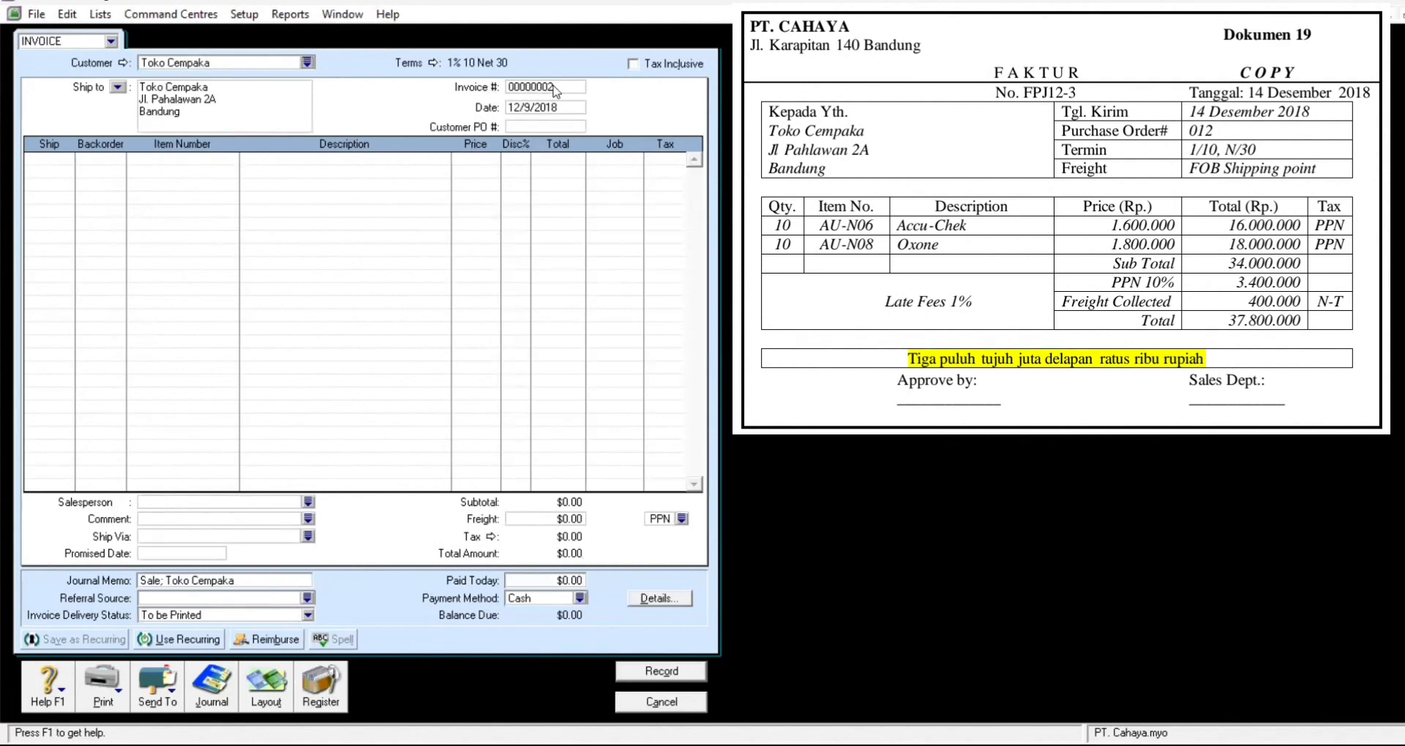
# Step: Set invoice number FPJ12-3, date 12/14/2018 and customer PO 012
pyautogui.click(555, 86)
pyautogui.write('FPJ23')
pyautogui.press('BackSpace')
pyautogui.write('12')
pyautogui.click(564, 104)
pyautogui.write('12/14/2018')
pyautogui.click(560, 127)
pyautogui.write('012')
# Step: Enter a shipped quantity of 10 on the first invoice line
pyautogui.click(52, 158)
pyautogui.write('10')
pyautogui.press('Tab')
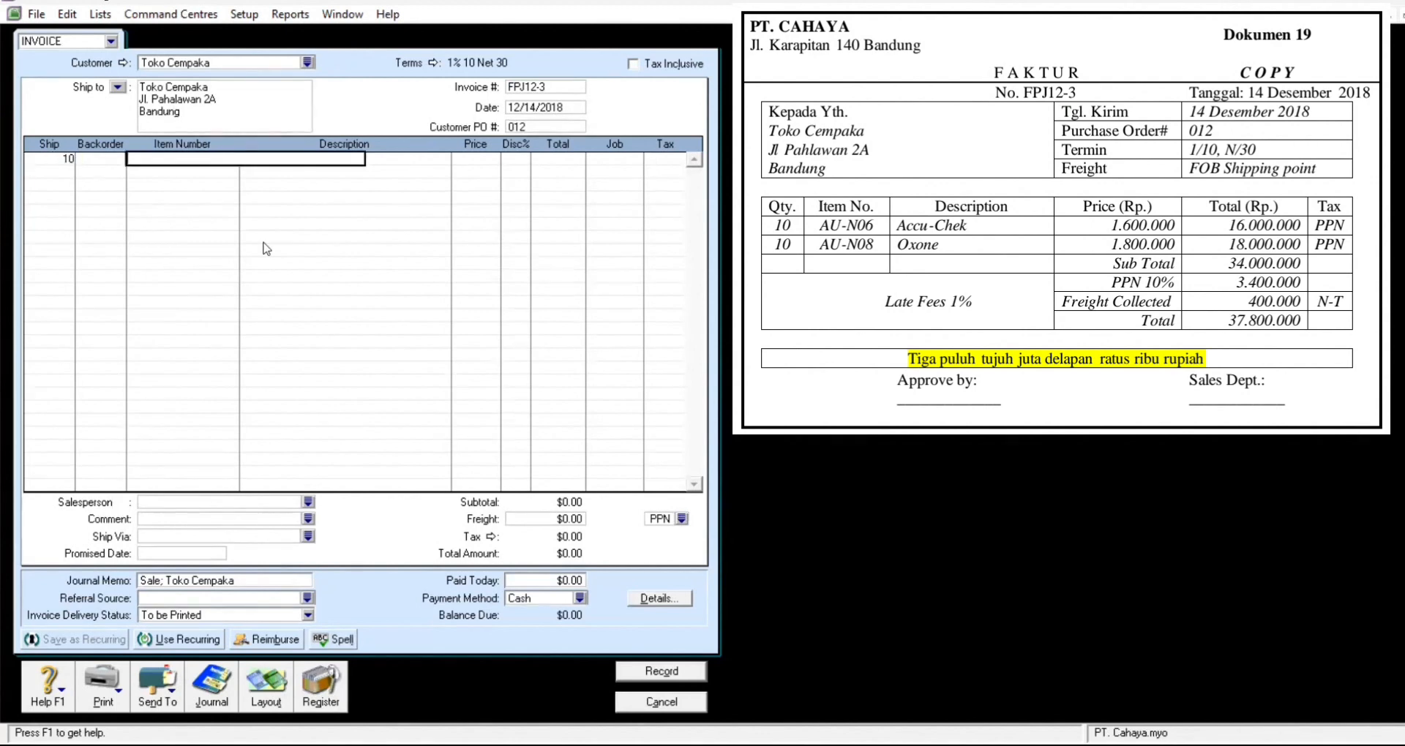
# Step: Add Accu Chek at 1,600,000 and 10 Oxone at 1,800,000 to the invoice lines
pyautogui.press('Tab')
pyautogui.click(807, 489)
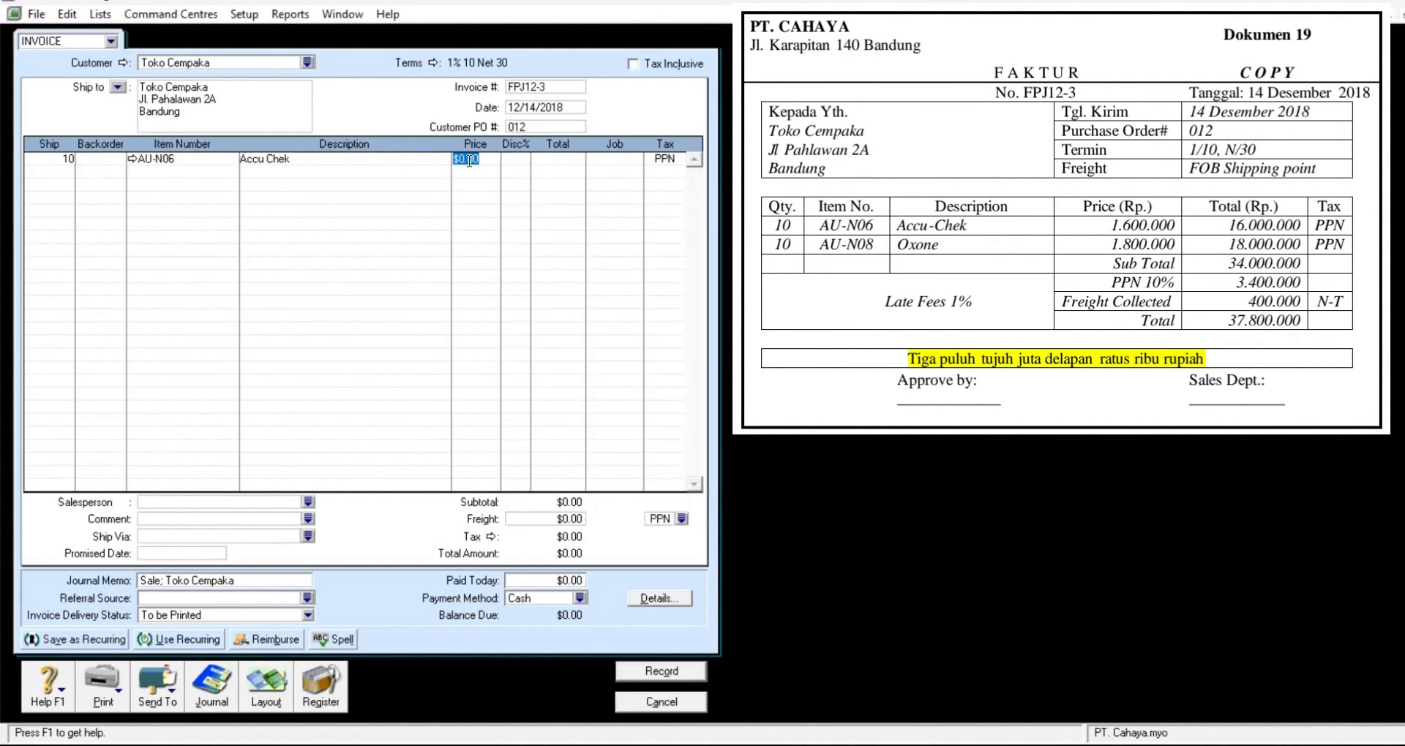
pyautogui.write('160000')
pyautogui.press('Tab')
pyautogui.press('Tab')
pyautogui.press('Tab')
pyautogui.press('Tab')
pyautogui.press('Tab')
pyautogui.write('10')
pyautogui.press('Tab')
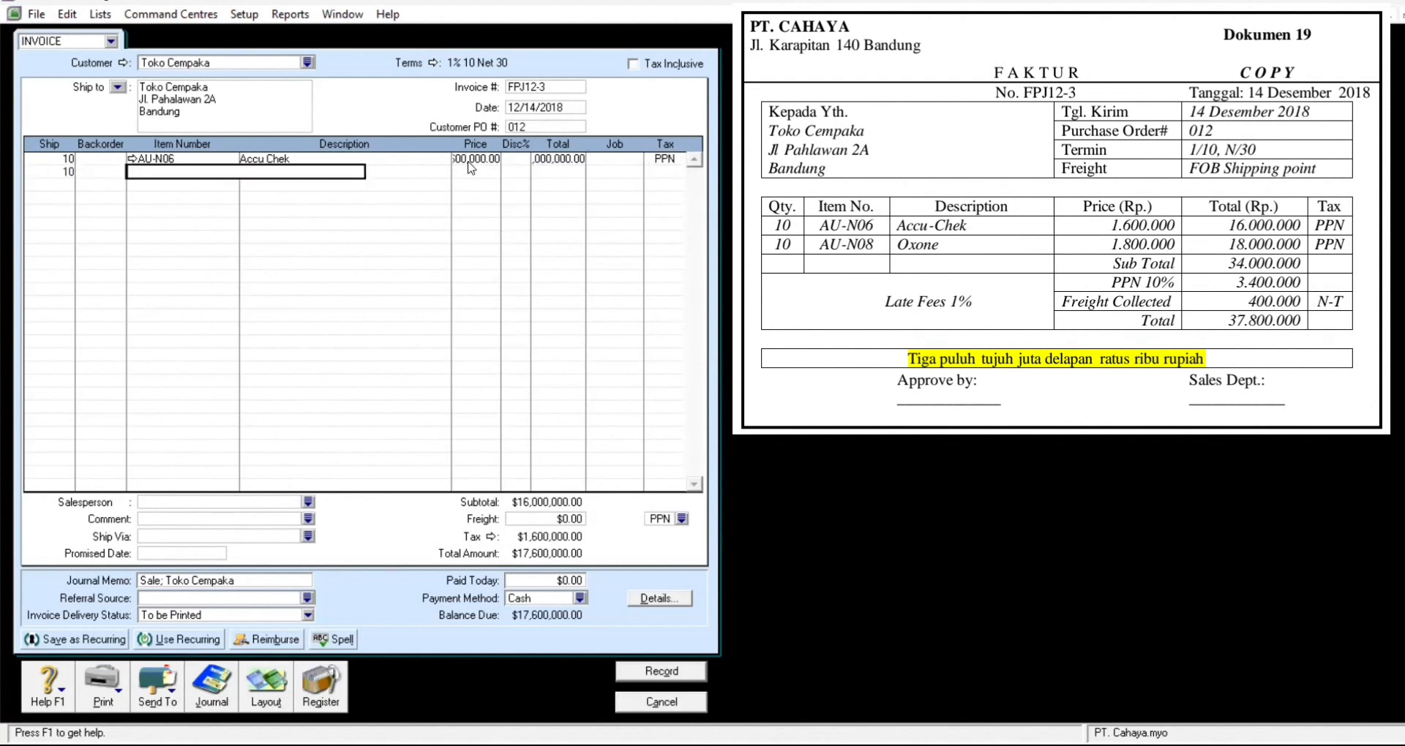
pyautogui.press('Tab')
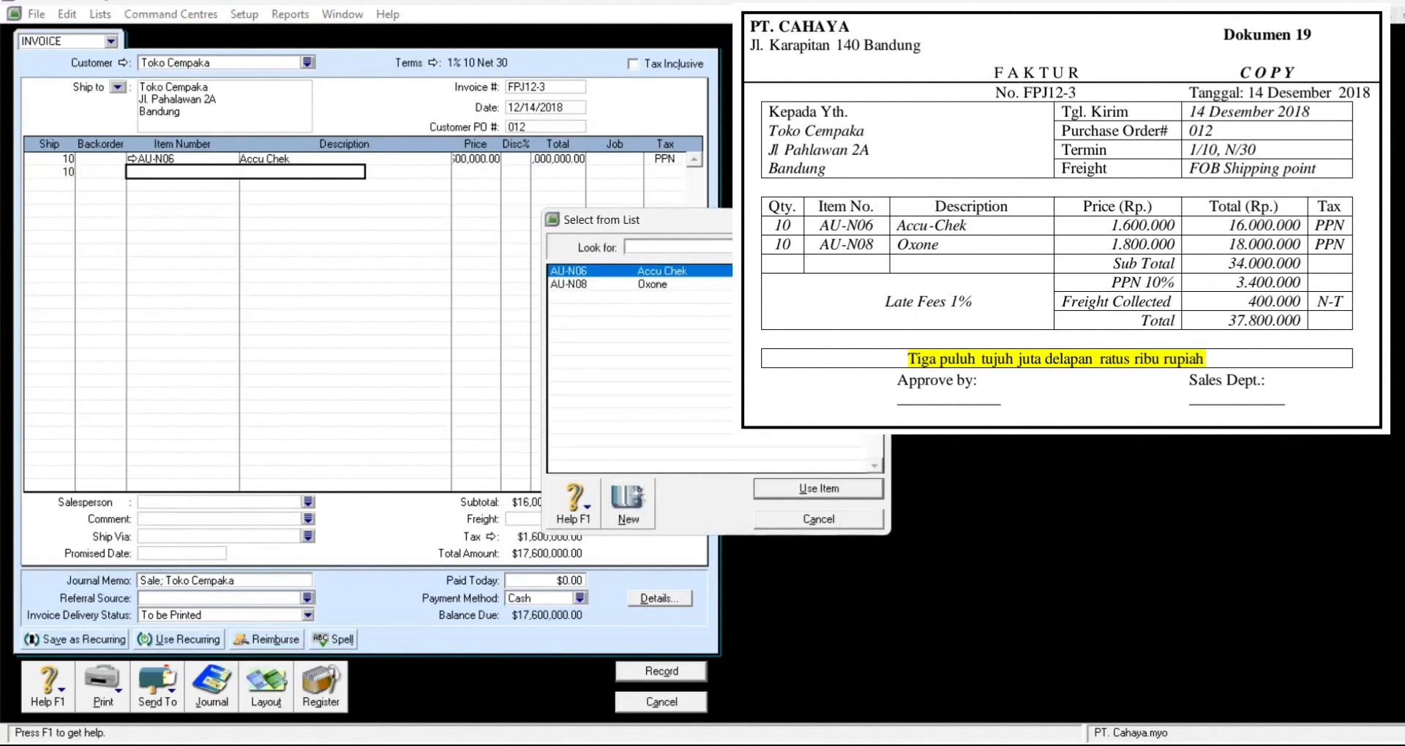
pyautogui.click(791, 284)
pyautogui.click(831, 489)
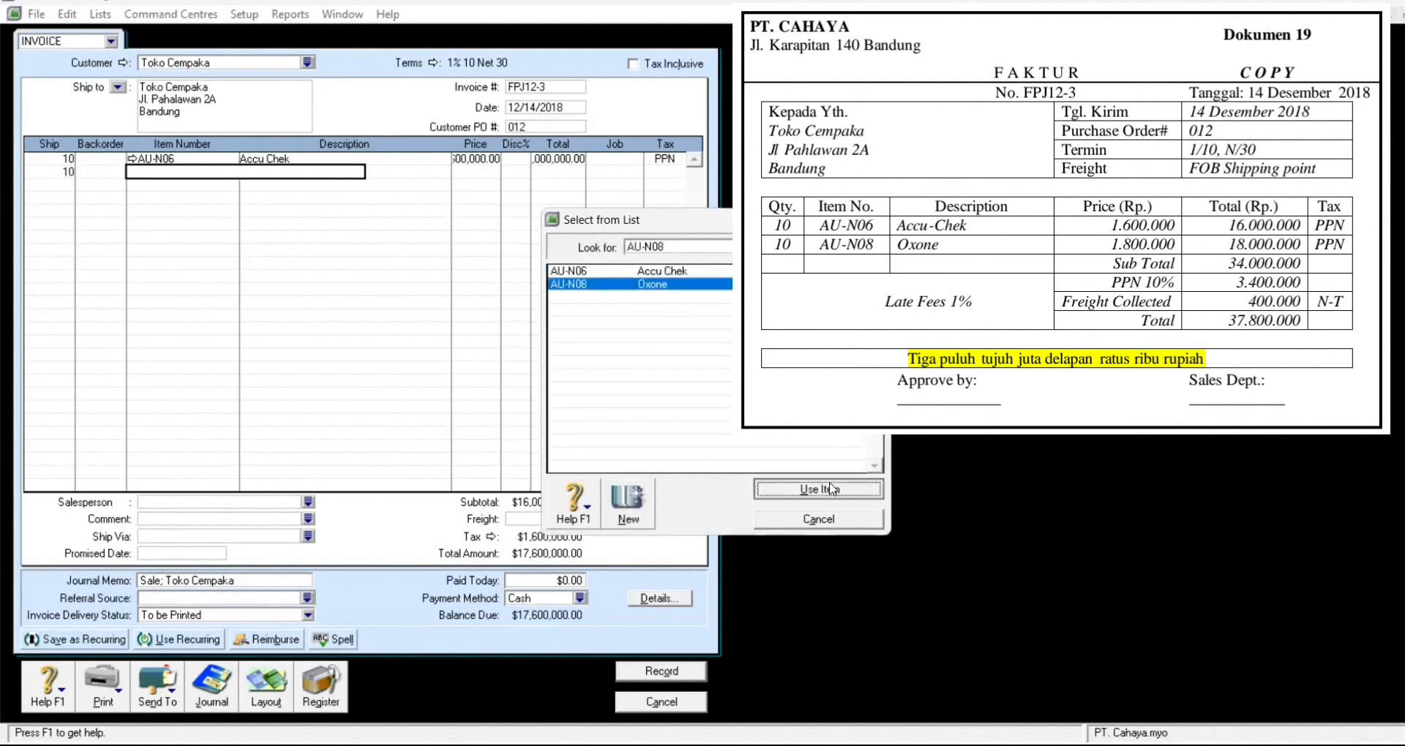
pyautogui.write('1800000')
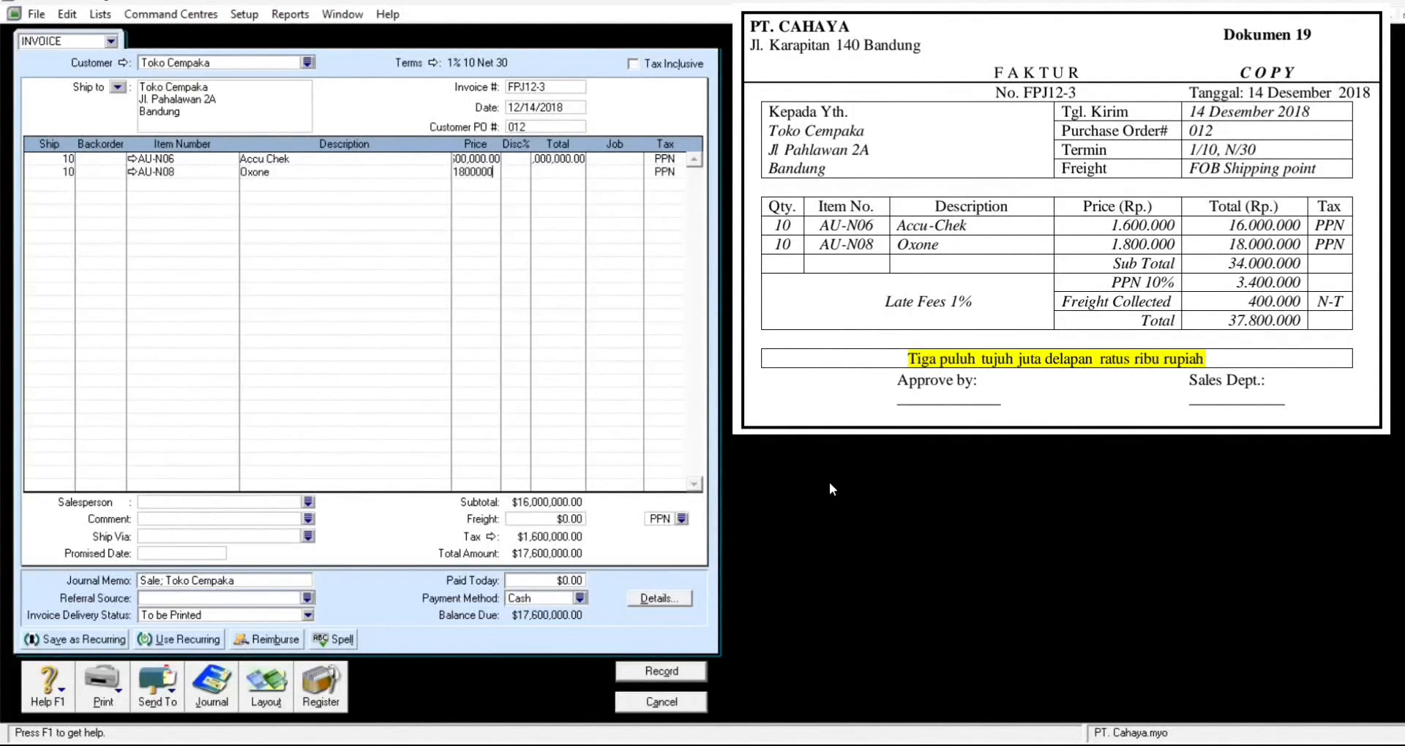
pyautogui.press('Tab')
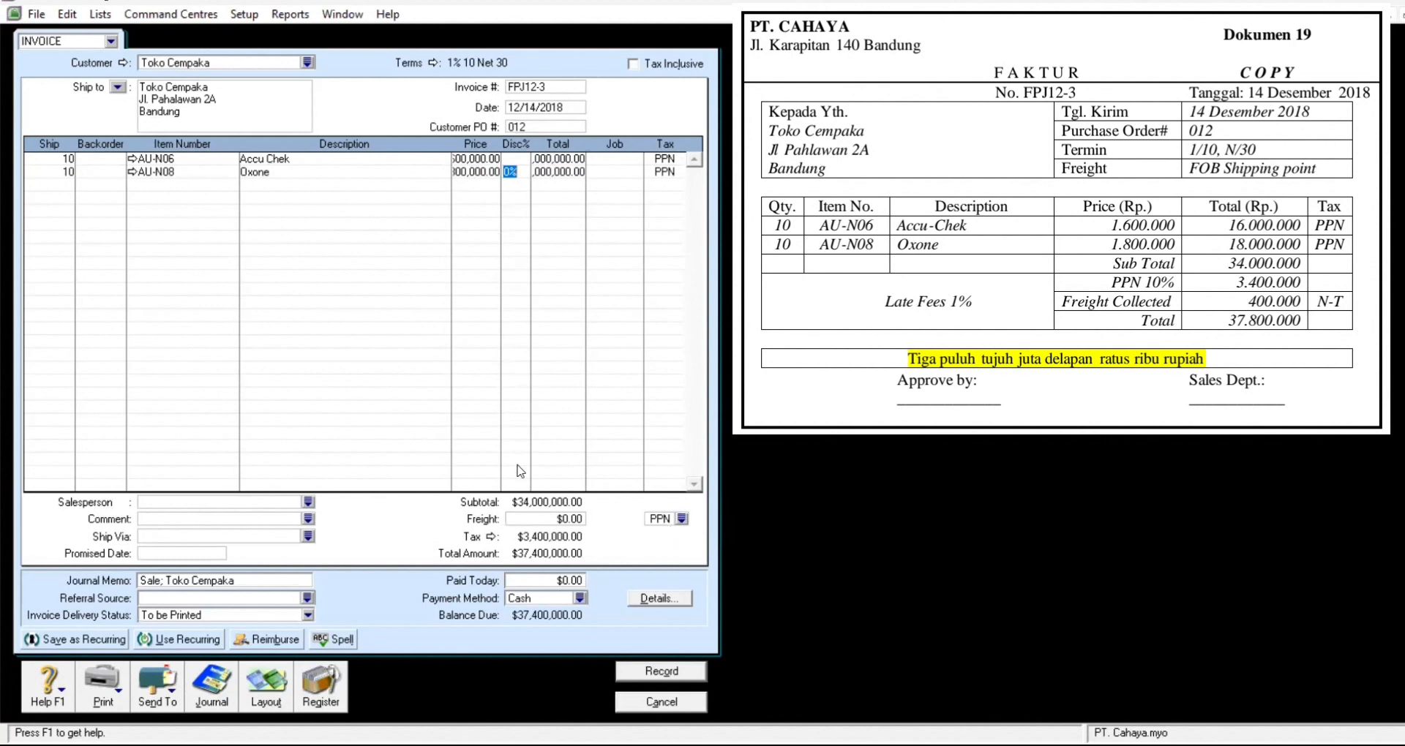
# Step: Add a 400,000 freight charge with the N-T no-tax code
pyautogui.click(685, 519)
pyautogui.click(654, 272)
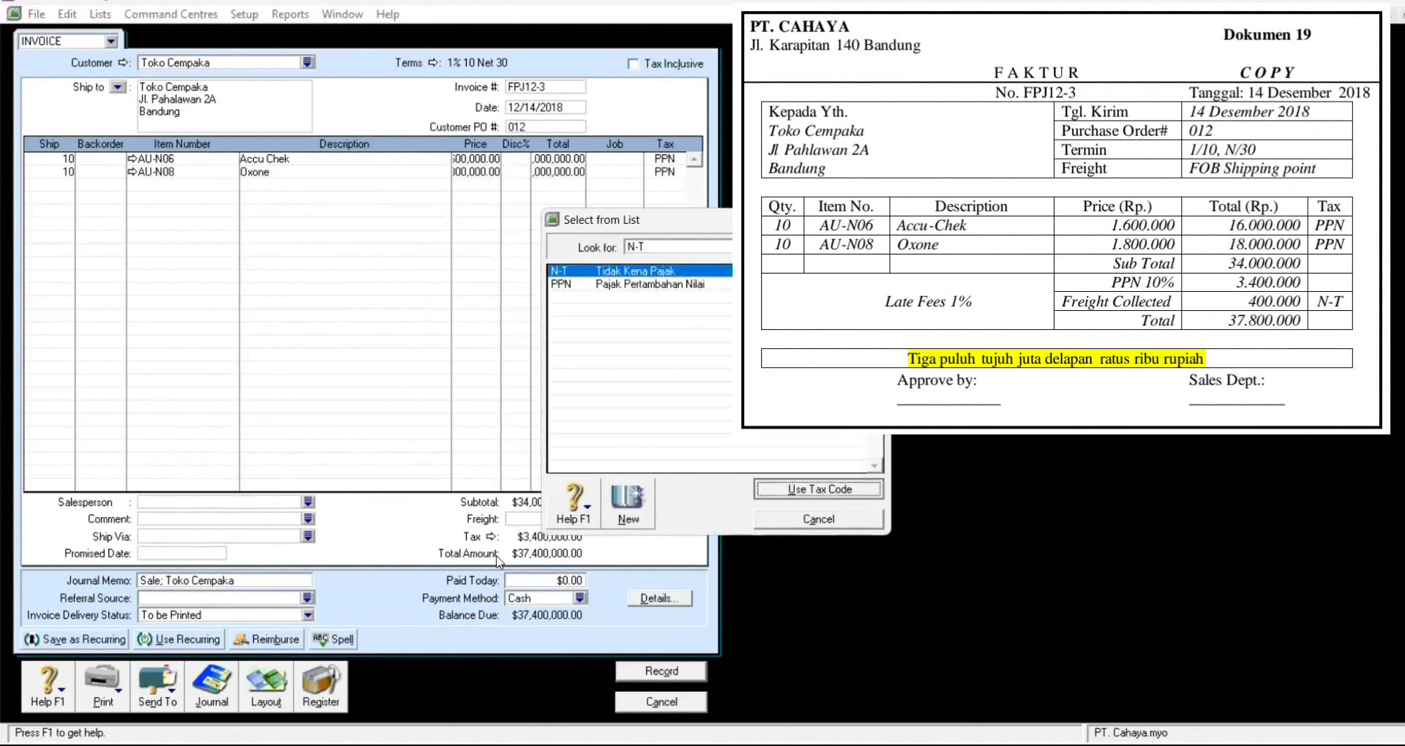
pyautogui.press('Return')
pyautogui.click(542, 521)
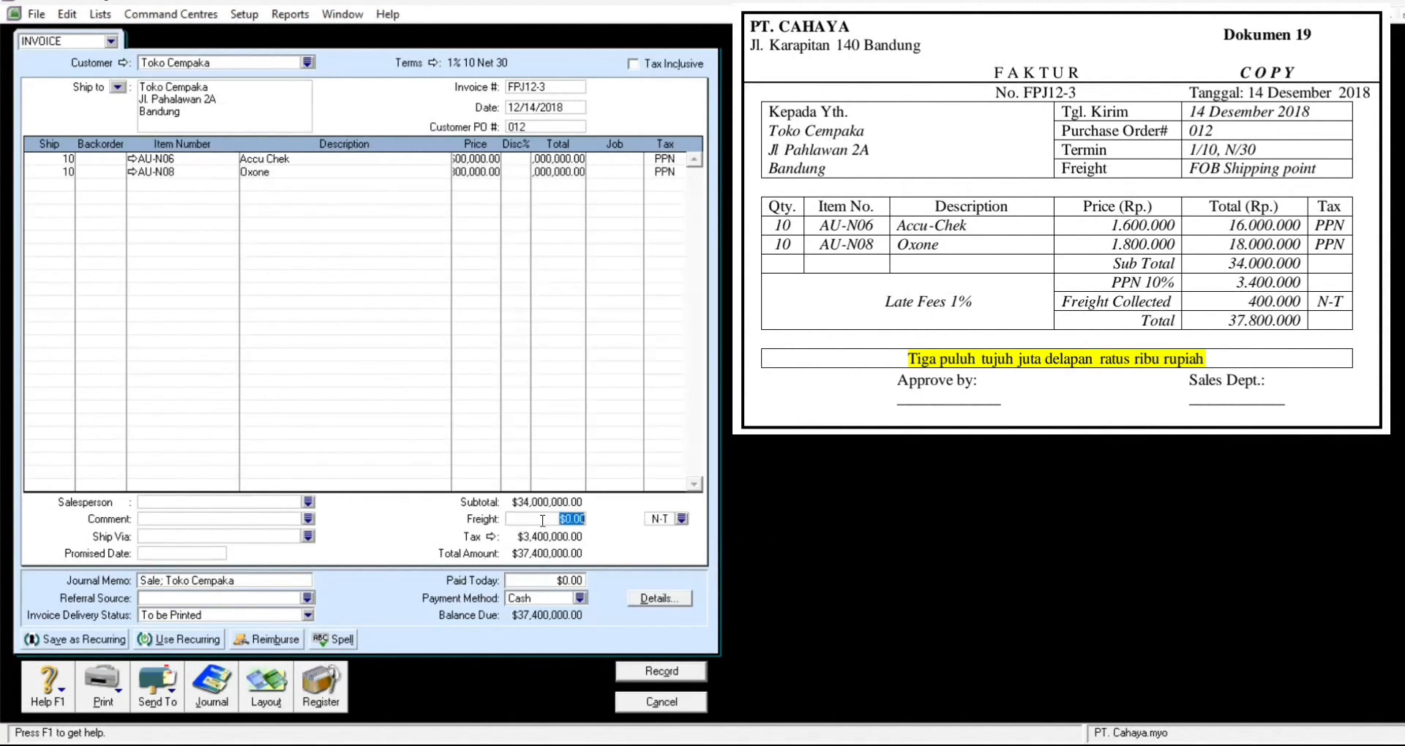
pyautogui.write('400000')
pyautogui.press('Tab')
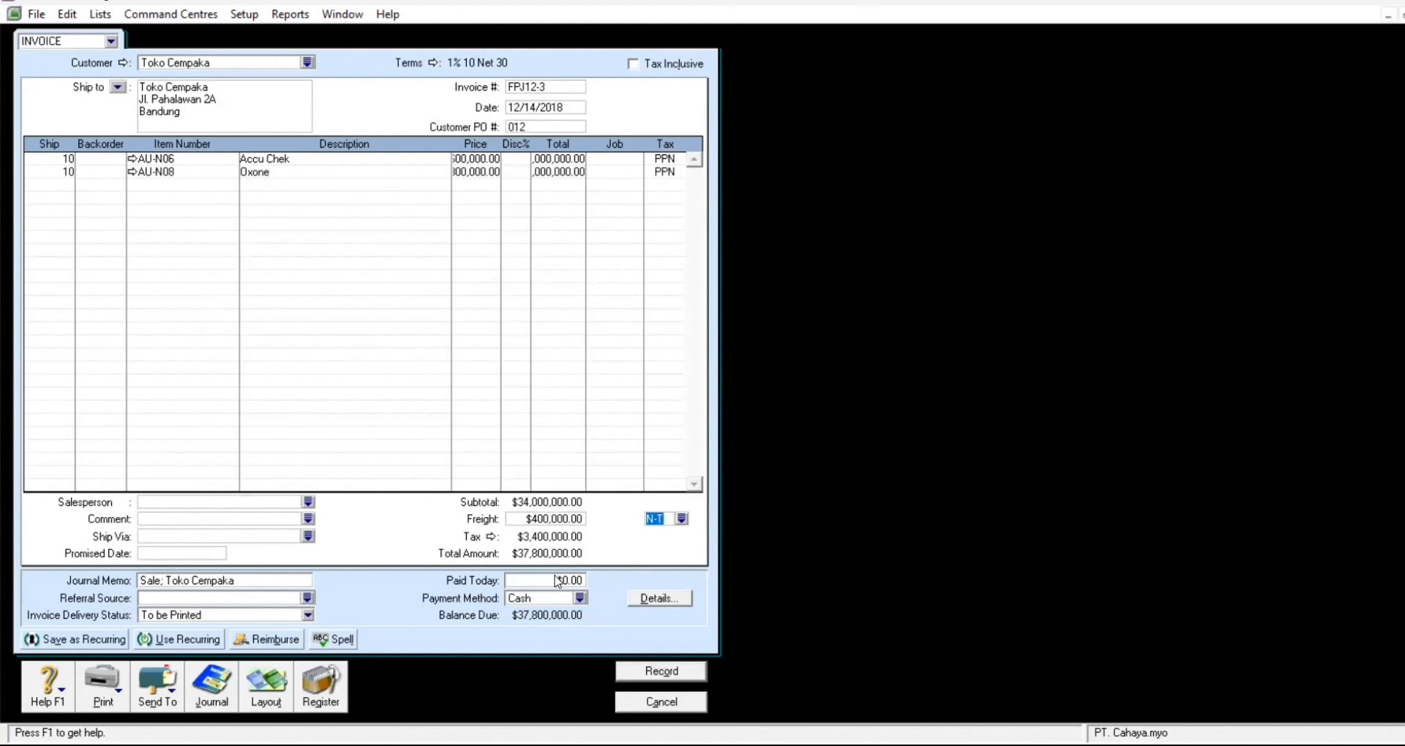
# Step: Record invoice FPJ12-3 for $37,800,000, skip the spelling check, and close the window
pyautogui.click(673, 680)
pyautogui.click(864, 518)
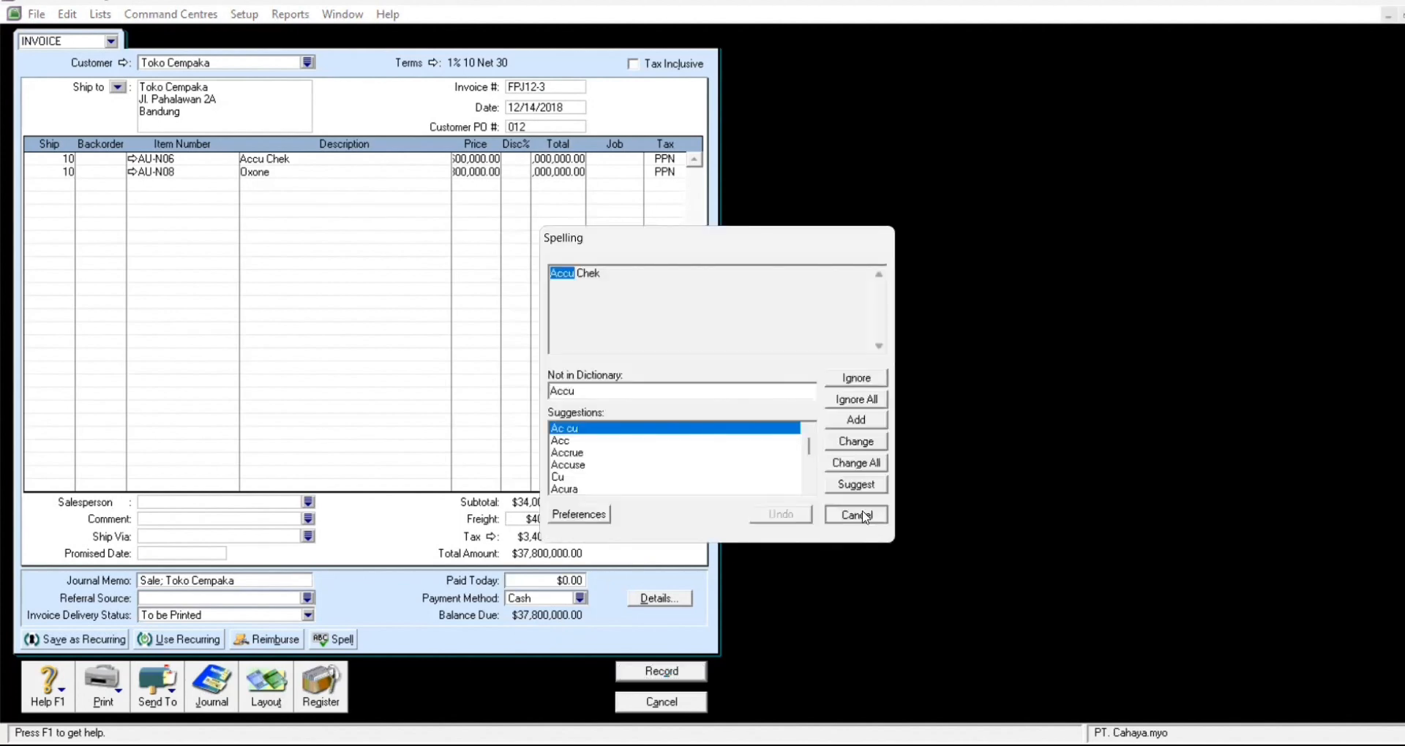
pyautogui.click(674, 704)
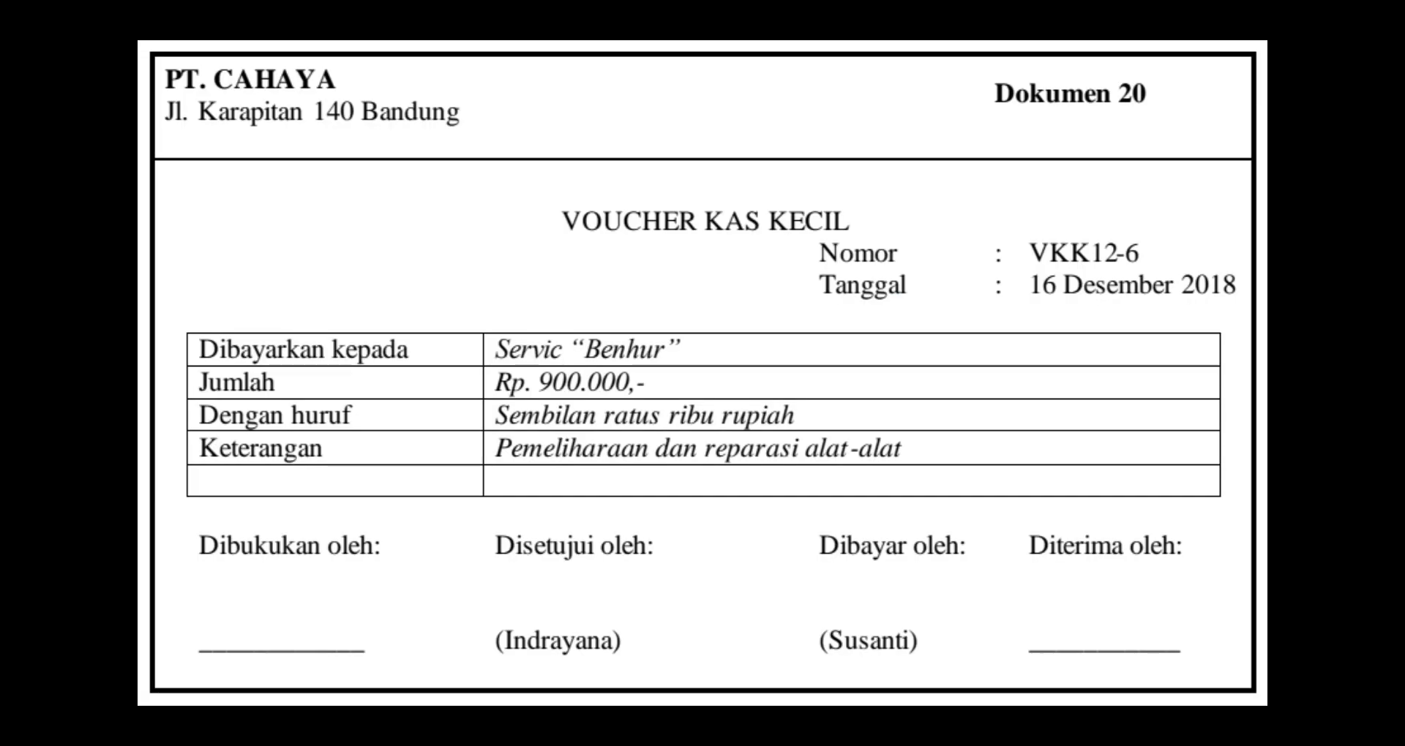
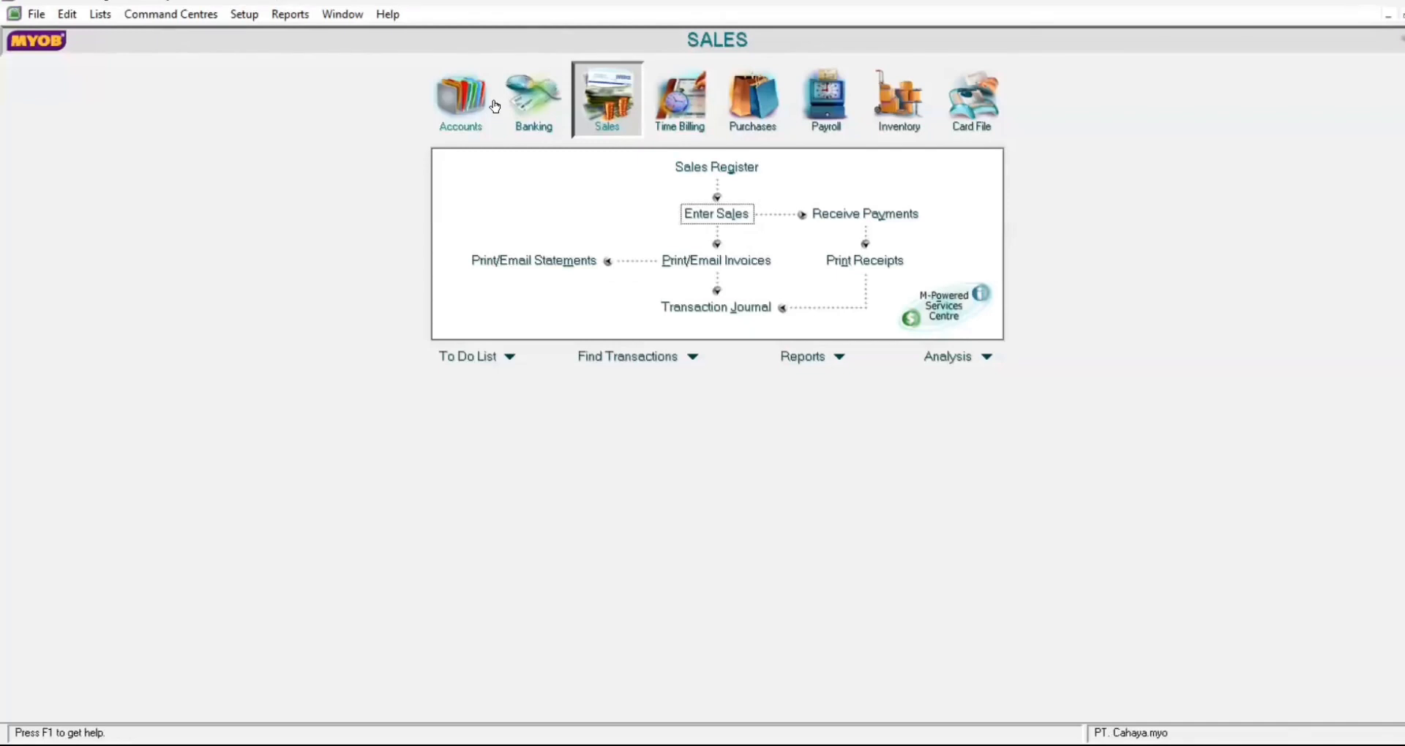
# Step: Start a bill payment with PT. Asoka as the supplier
pyautogui.click(752, 117)
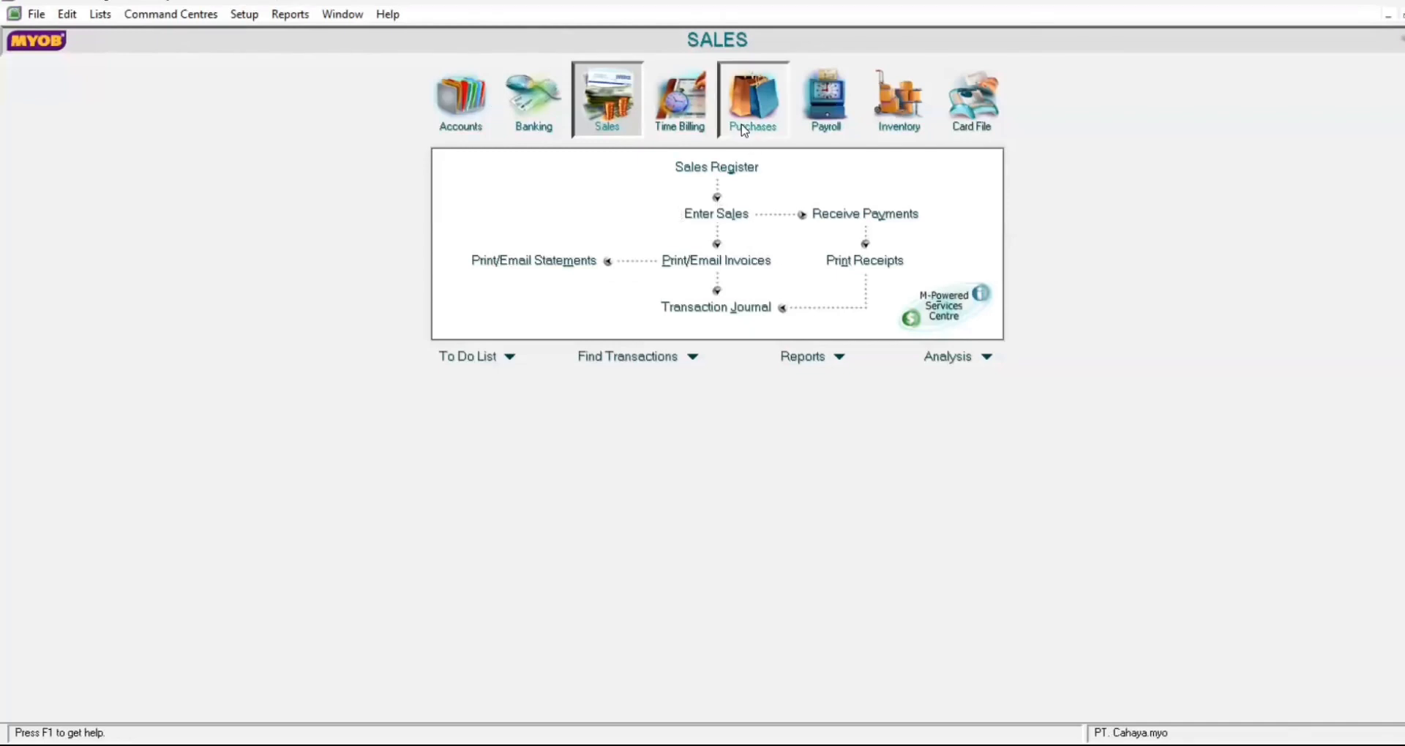
pyautogui.click(537, 222)
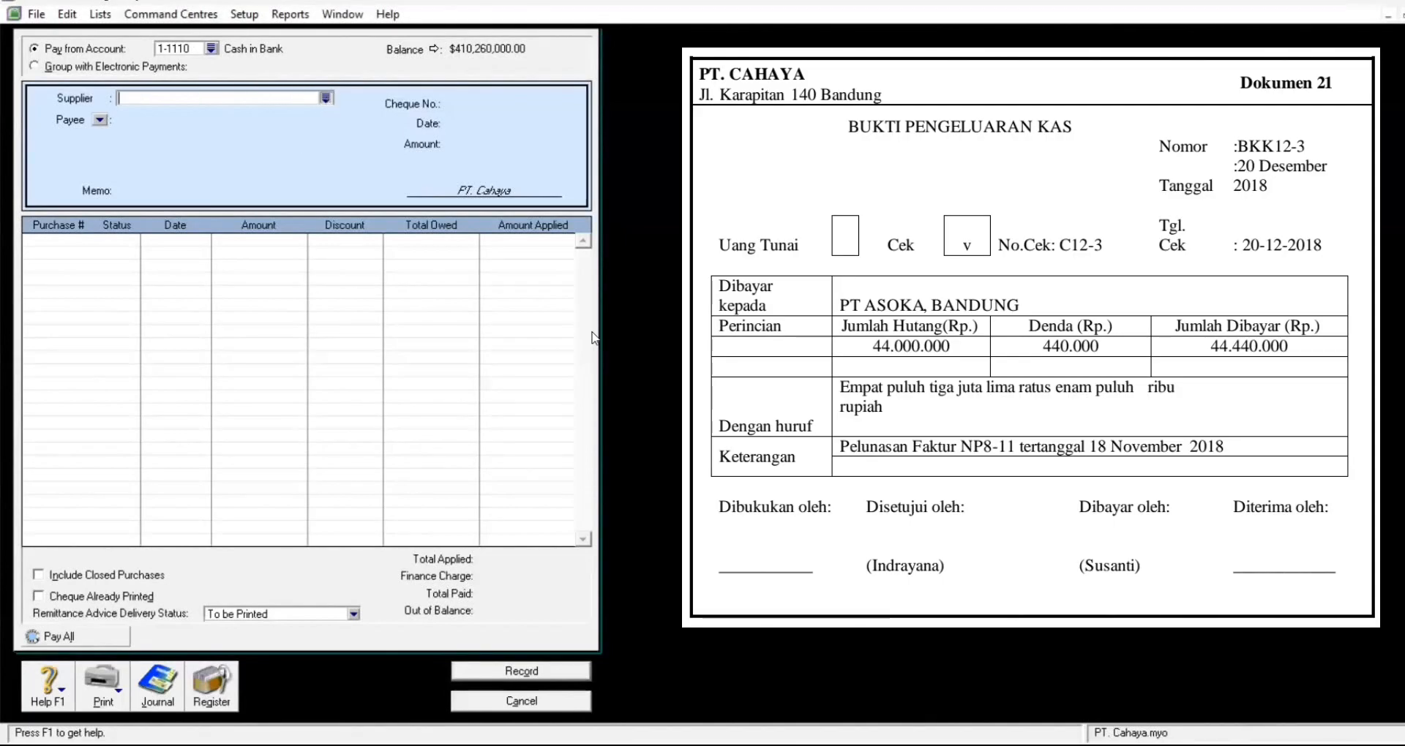
pyautogui.press('Tab')
pyautogui.click(872, 496)
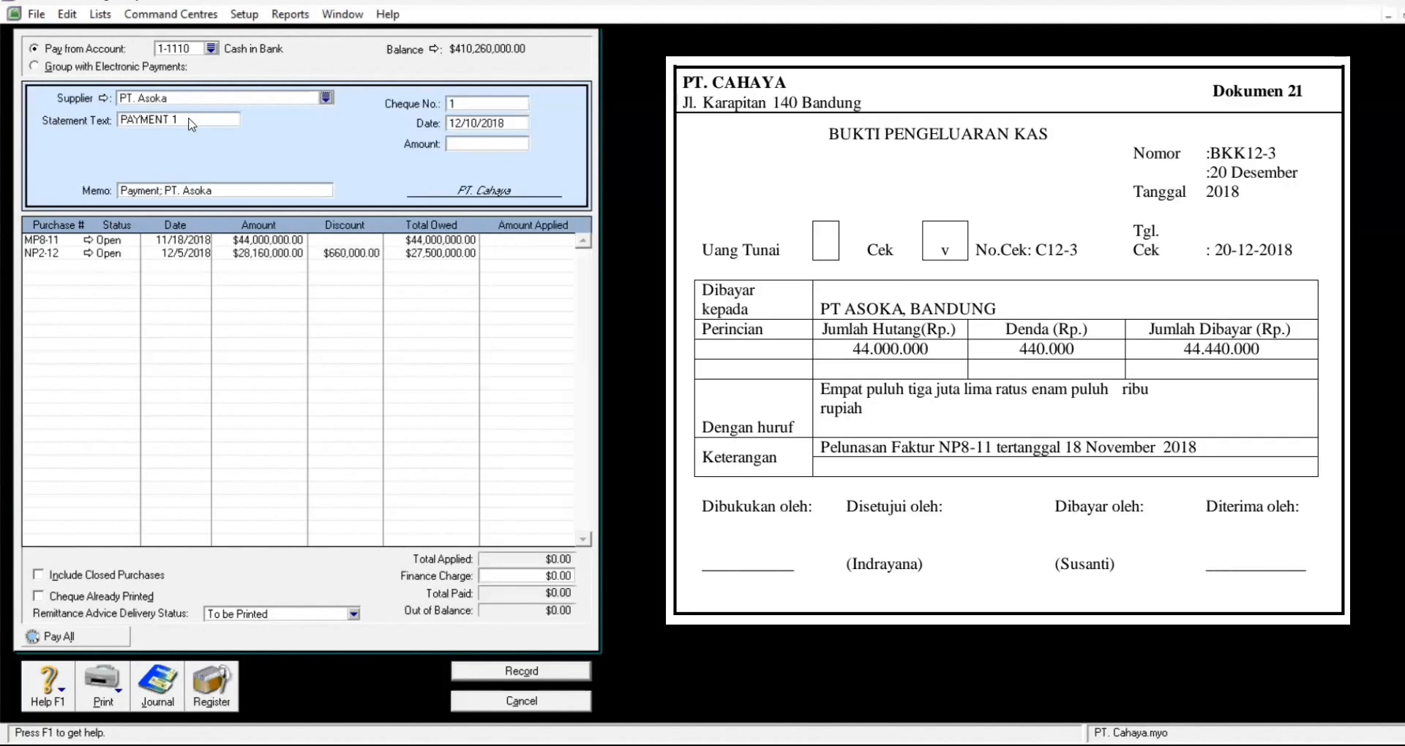
# Step: Enter statement text BKK12-3, cheque number C12-3 and date 12/20/2018
pyautogui.click(189, 119)
pyautogui.write('BKK12')
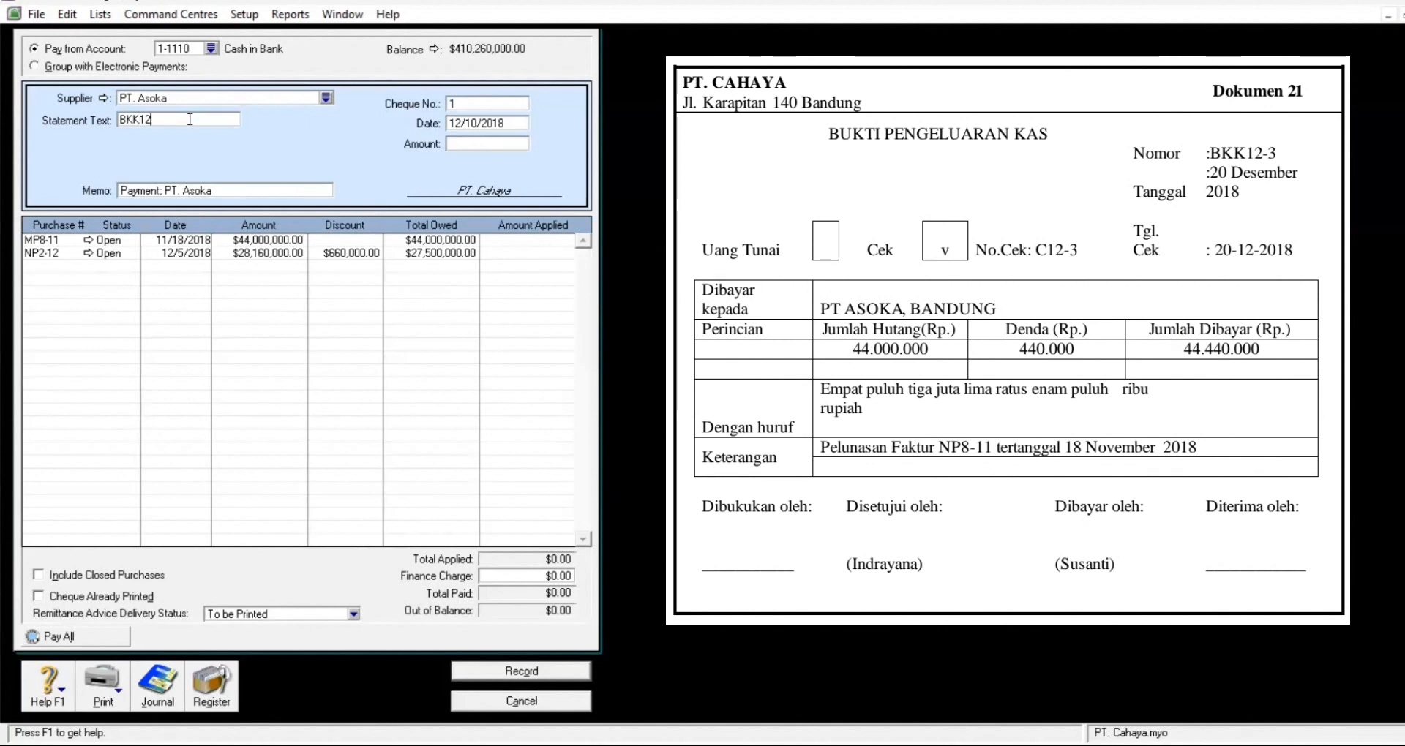
pyautogui.write('-2')
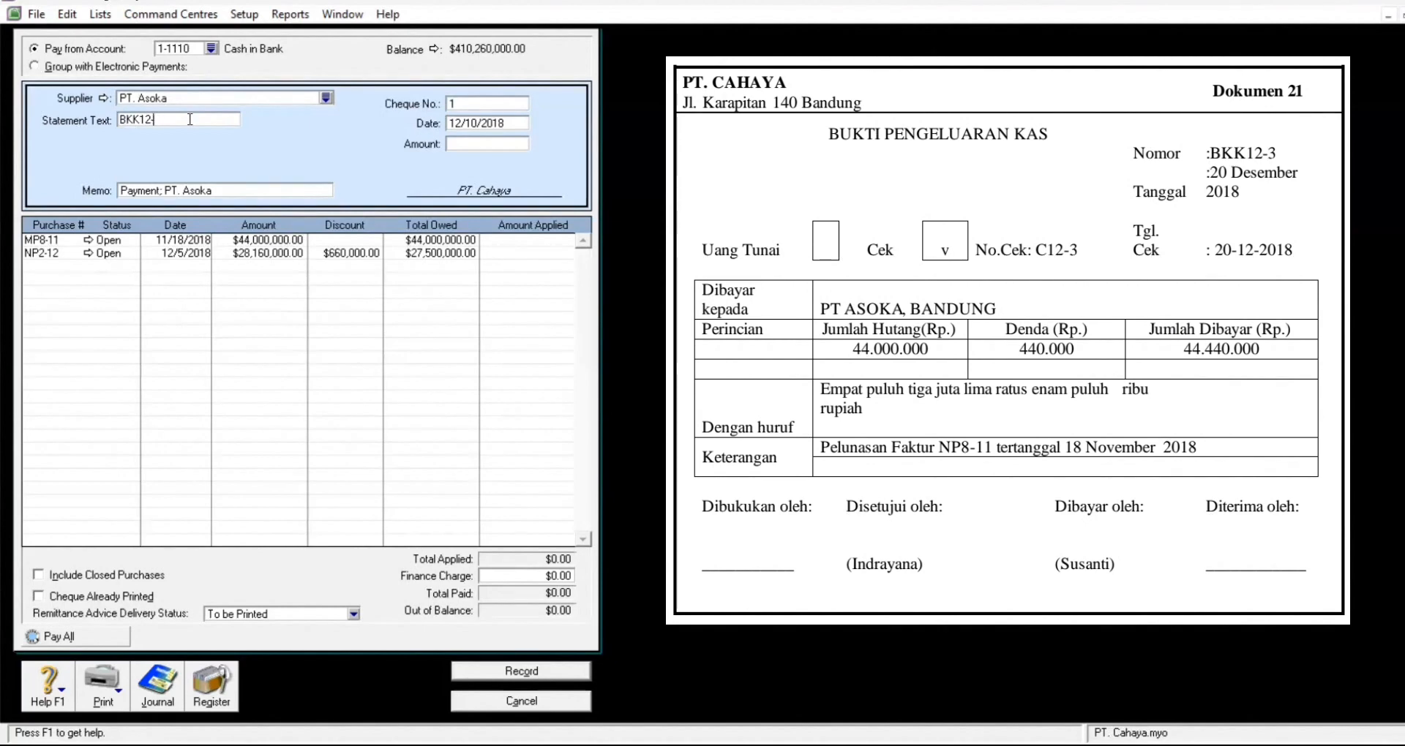
pyautogui.click(481, 104)
pyautogui.write('C')
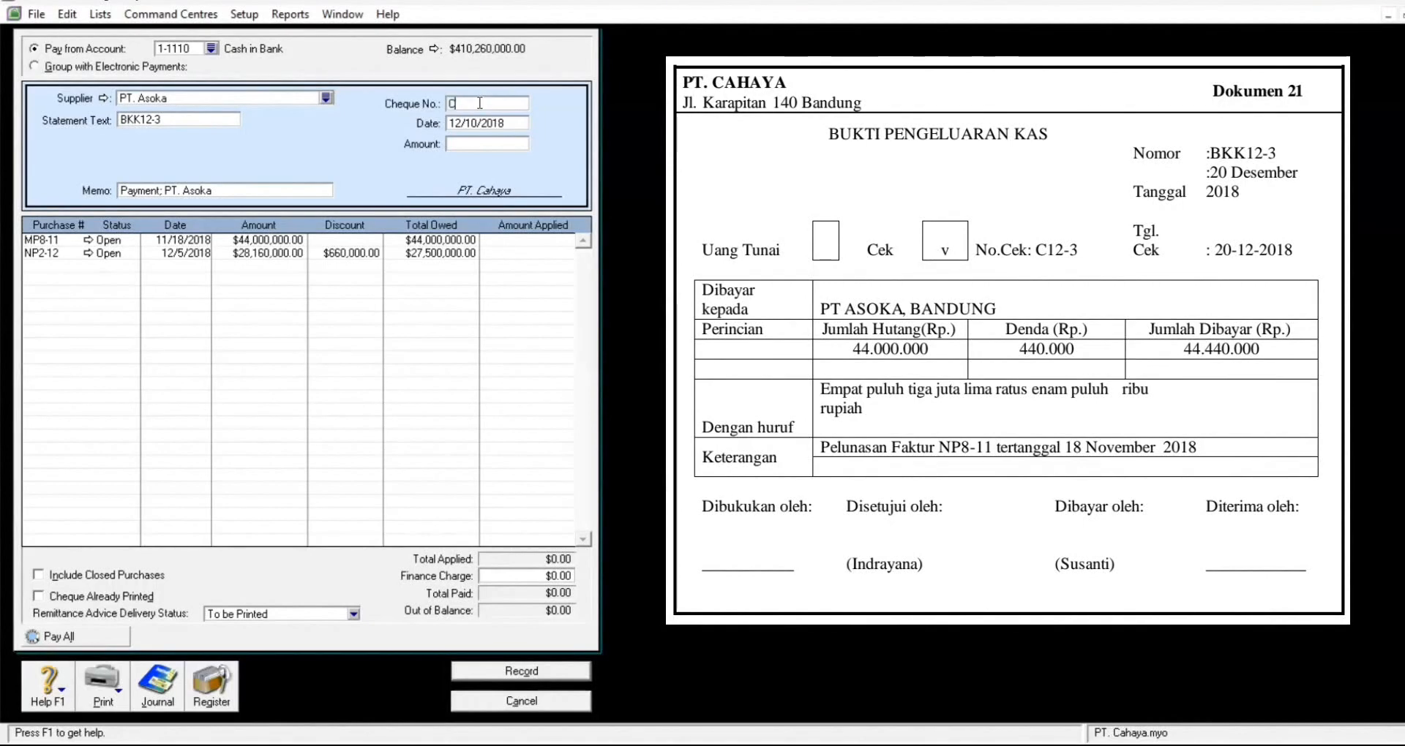
pyautogui.write('12-3')
pyautogui.click(510, 120)
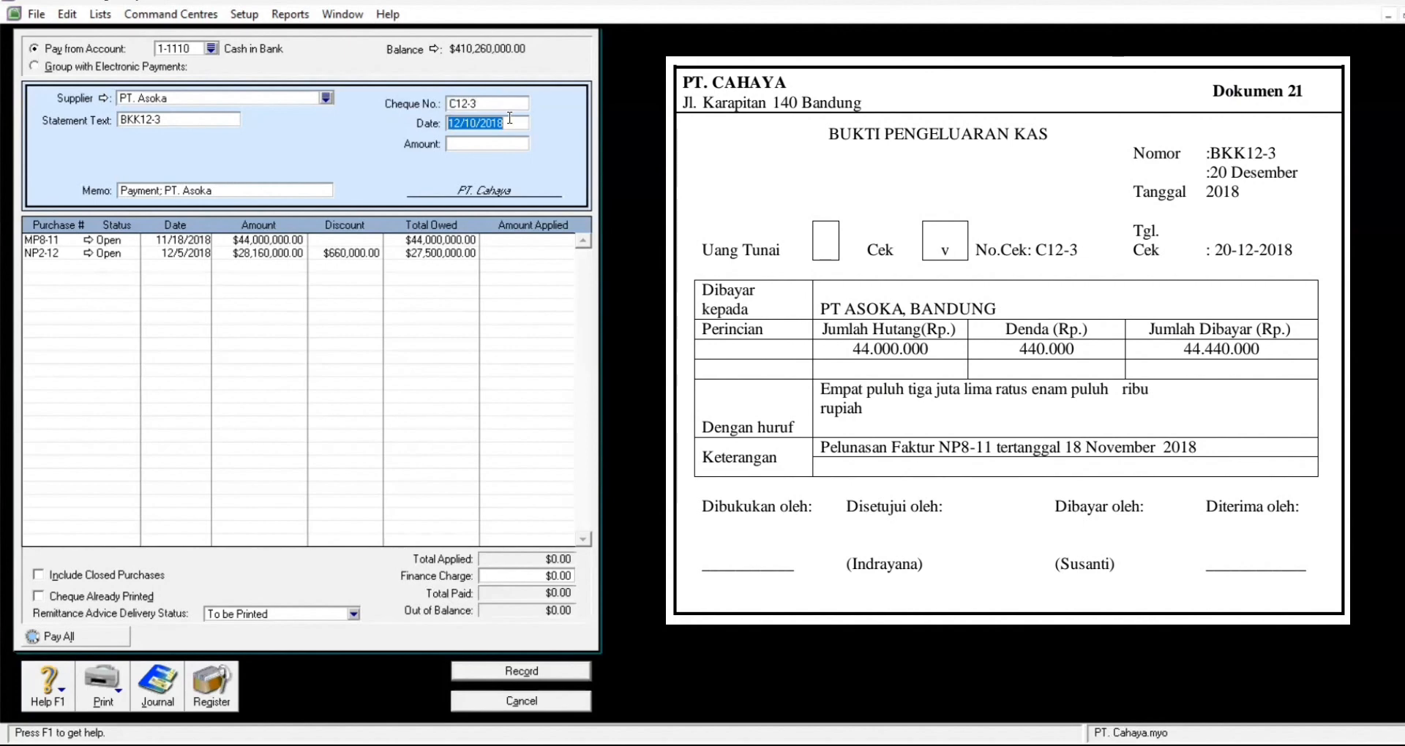
pyautogui.write('12')
pyautogui.write('20')
pyautogui.press('BackSpace')
pyautogui.press('BackSpace')
pyautogui.write('/')
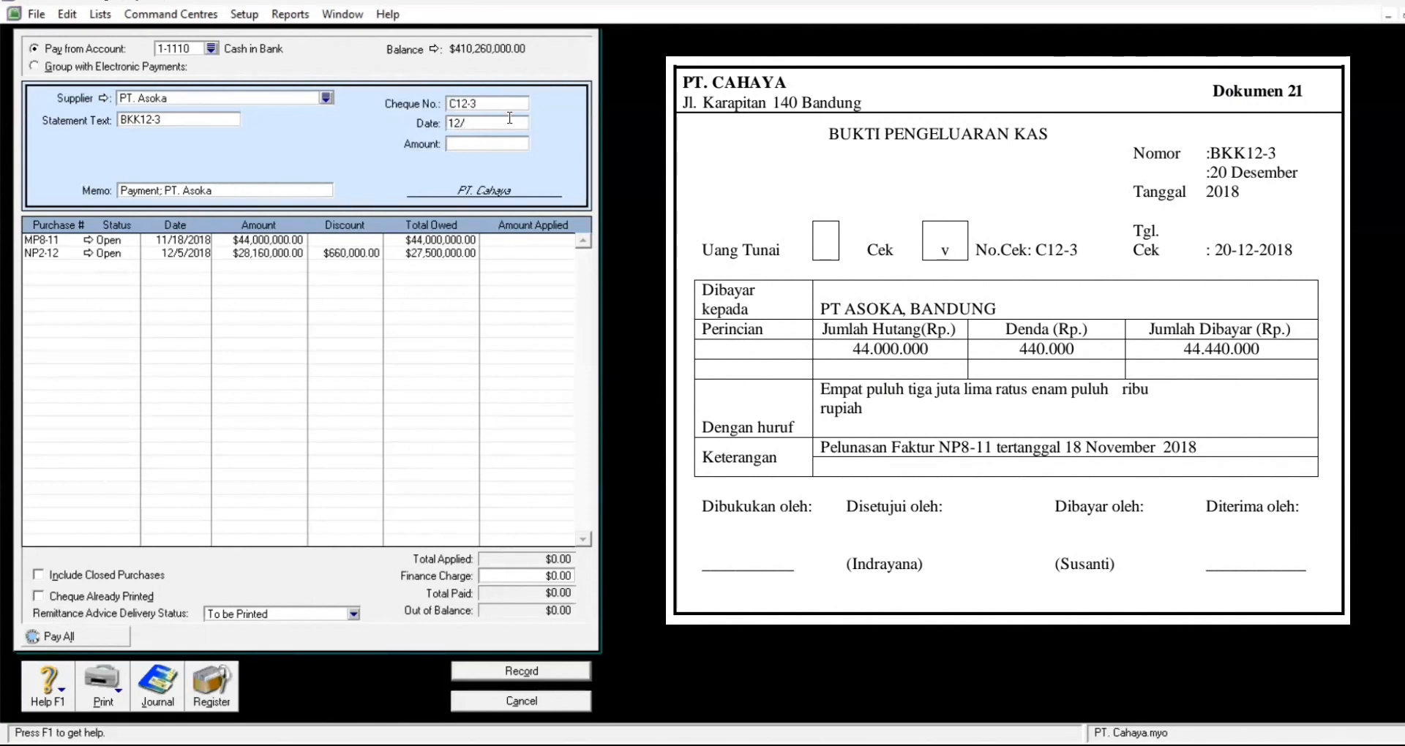
pyautogui.write('20/2018')
pyautogui.click(488, 147)
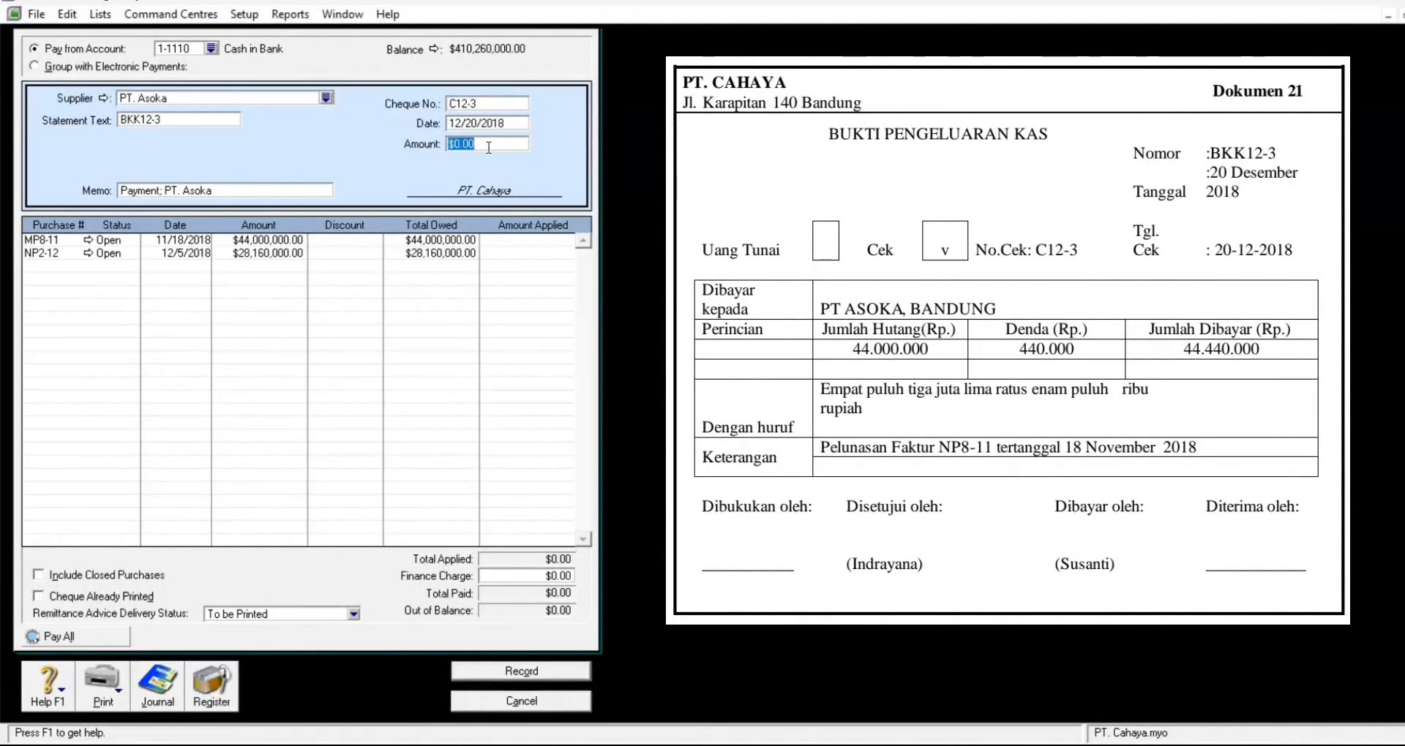
# Step: Pay 44,440,000: apply 44,000,000 to MP8-11, add a 440,000 finance charge, and record it
pyautogui.write('44,')
pyautogui.write('44')
pyautogui.write('0,')
pyautogui.write('00')
pyautogui.write('00')
pyautogui.press('Tab')
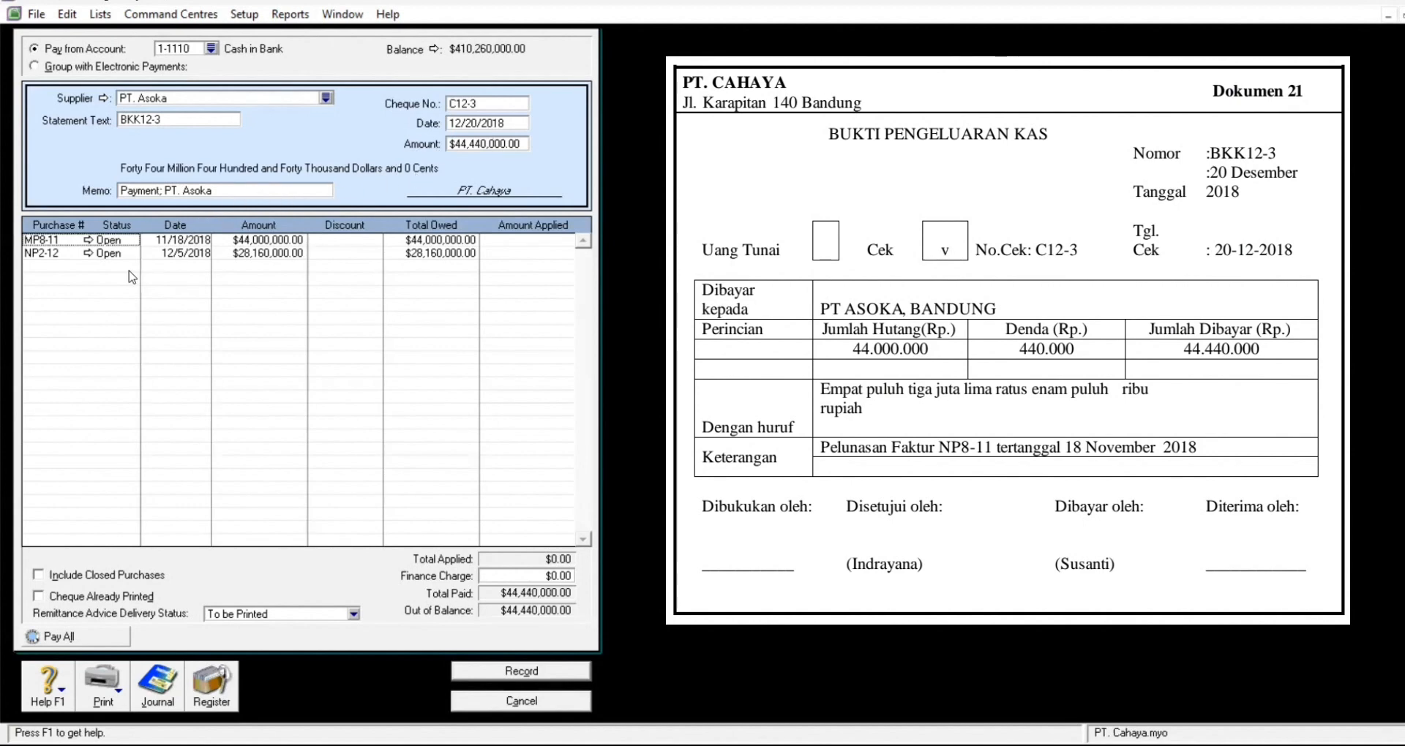
pyautogui.click(520, 240)
pyautogui.press('Tab')
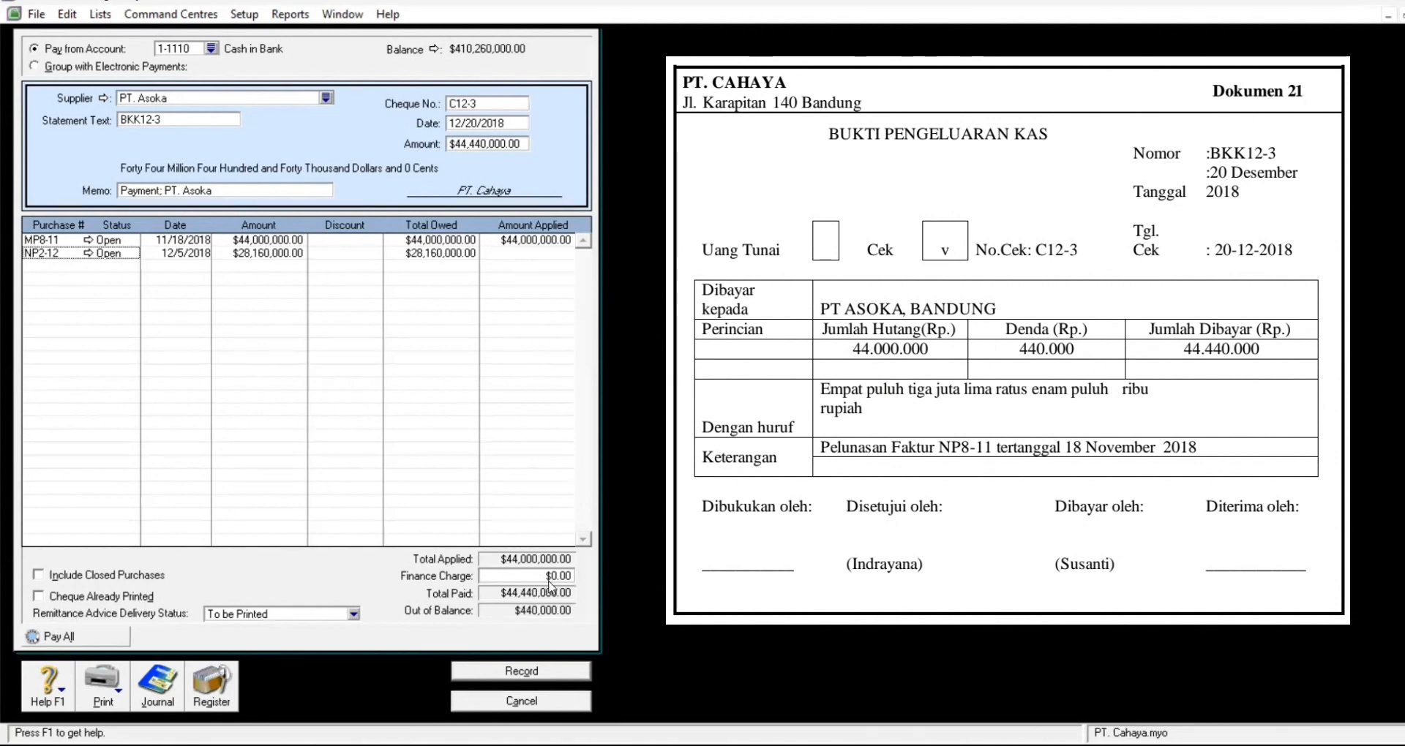
pyautogui.click(529, 579)
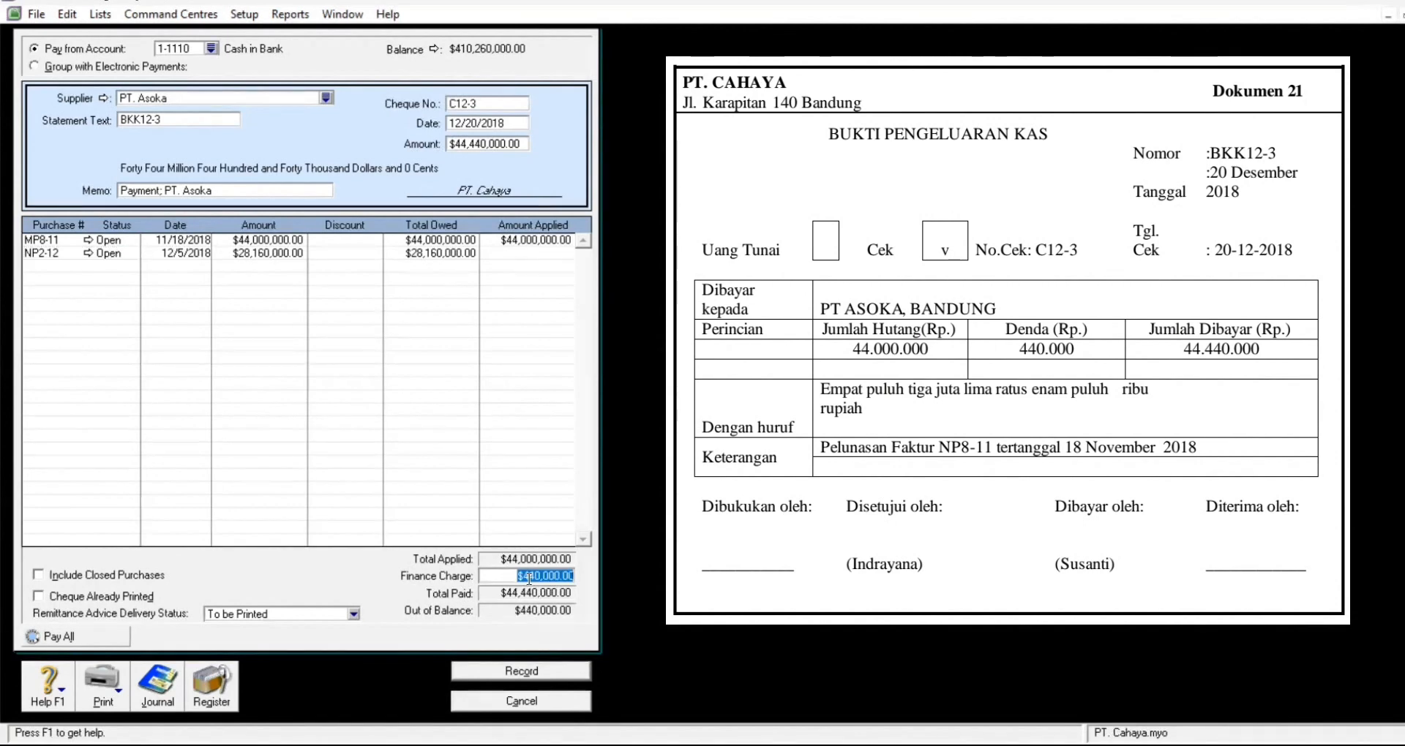
pyautogui.press('Tab')
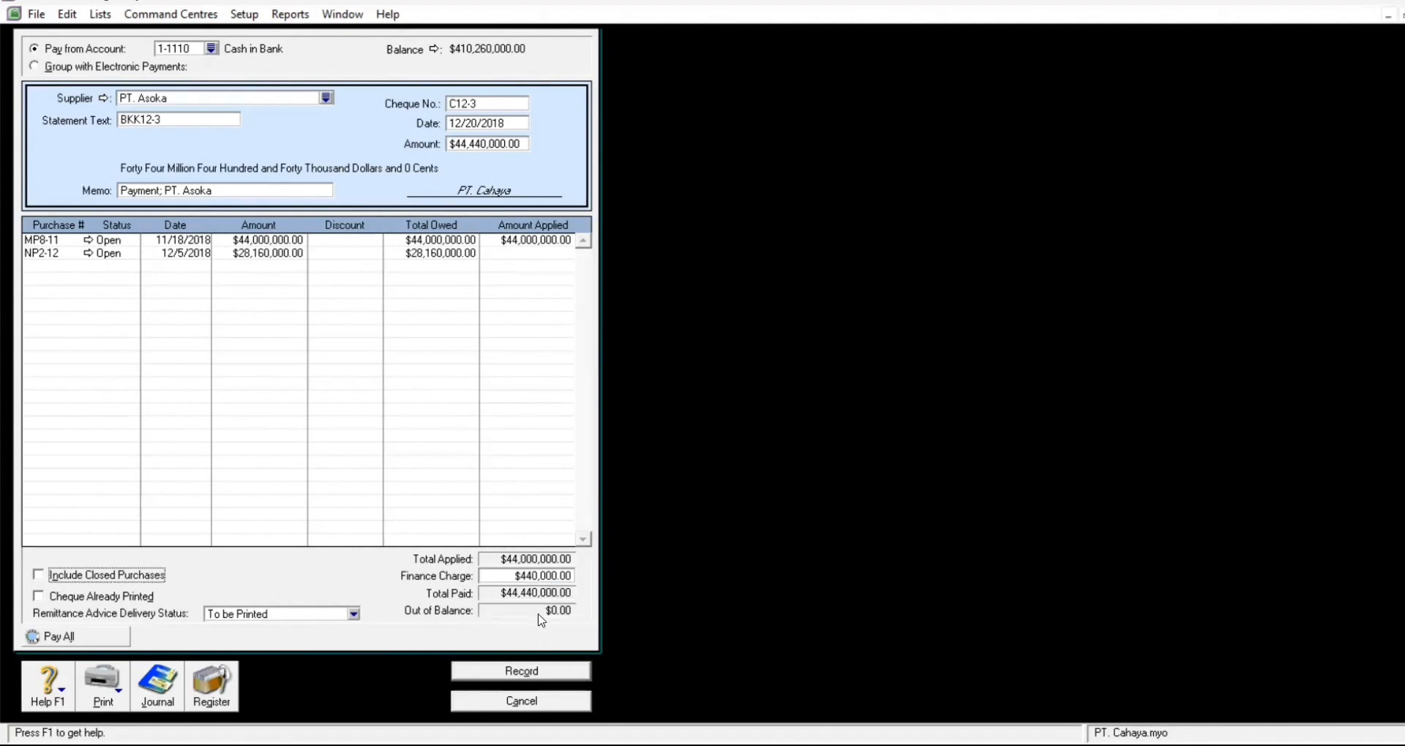
pyautogui.click(554, 671)
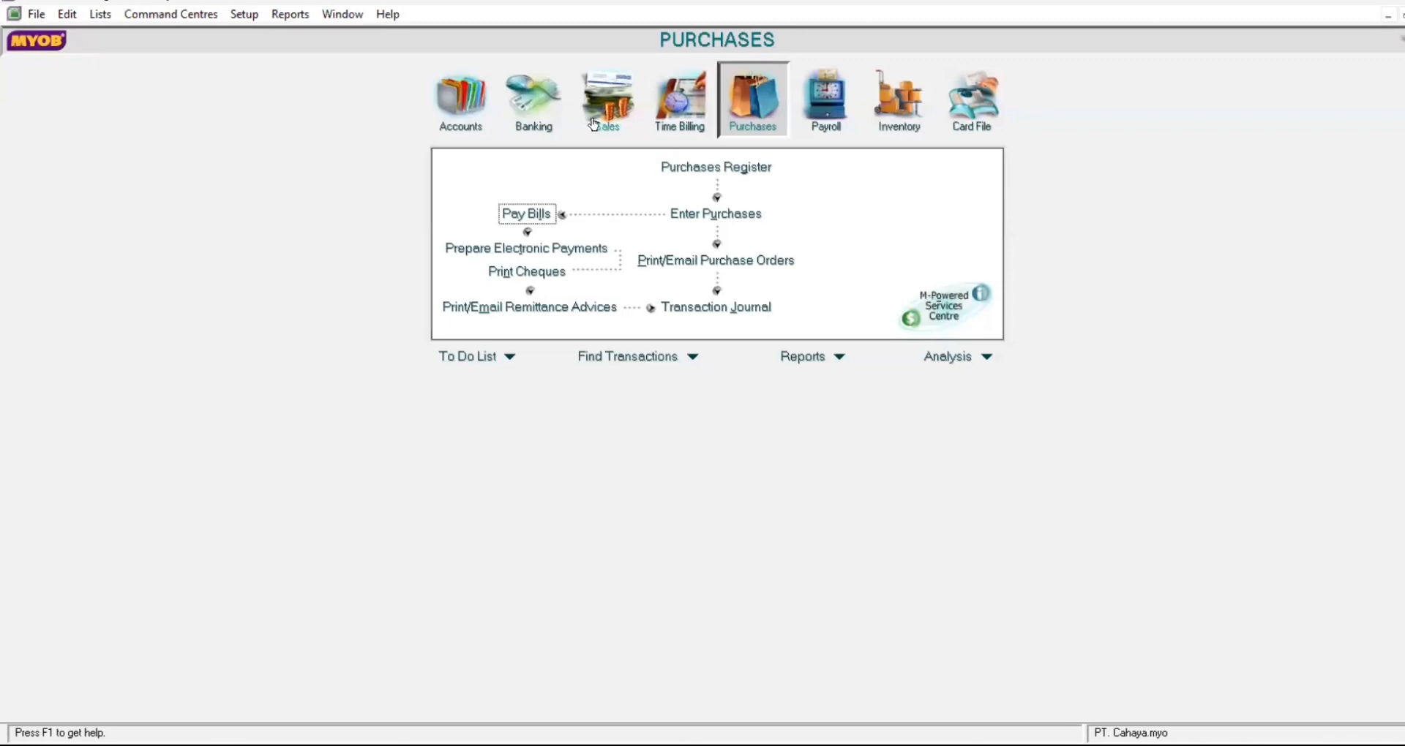
# Step: Start a new sales invoice for customer Toko Dhira
pyautogui.click(605, 111)
pyautogui.click(716, 213)
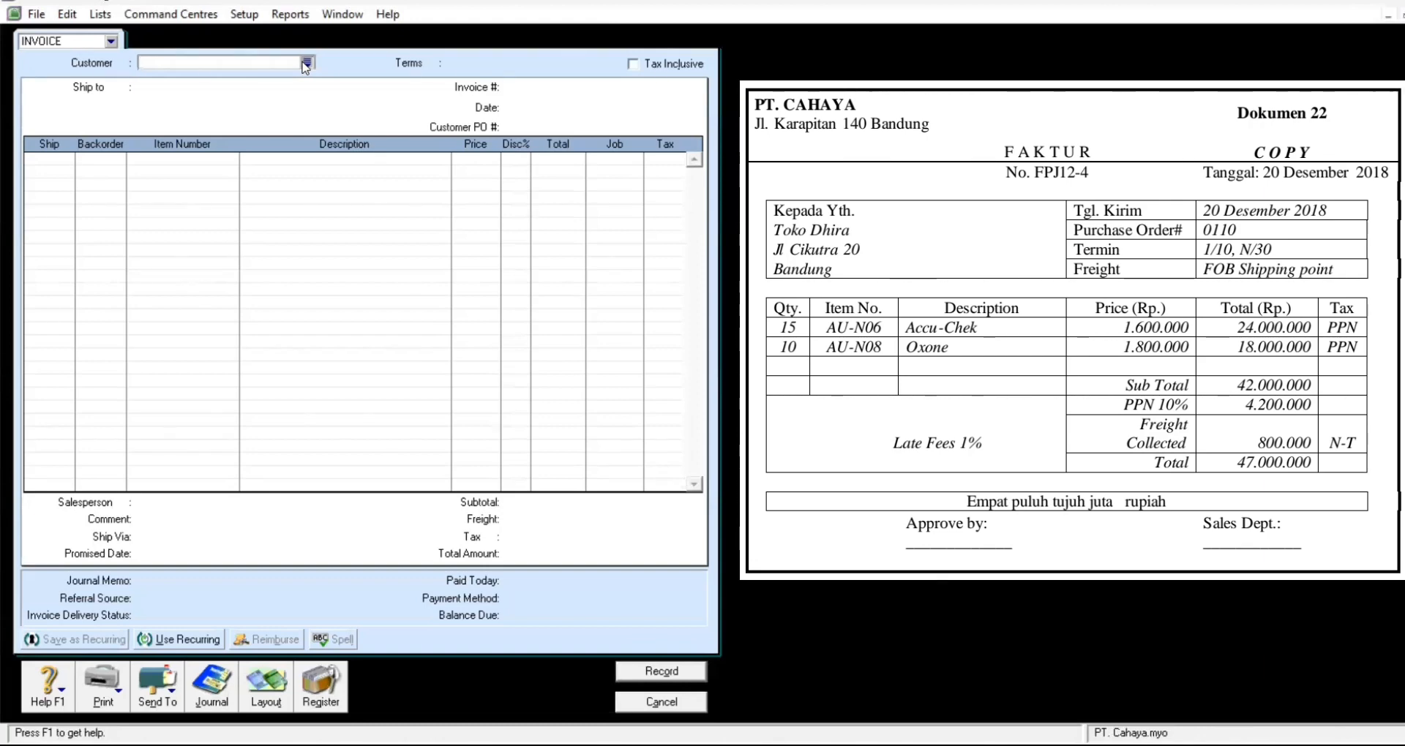
pyautogui.click(307, 63)
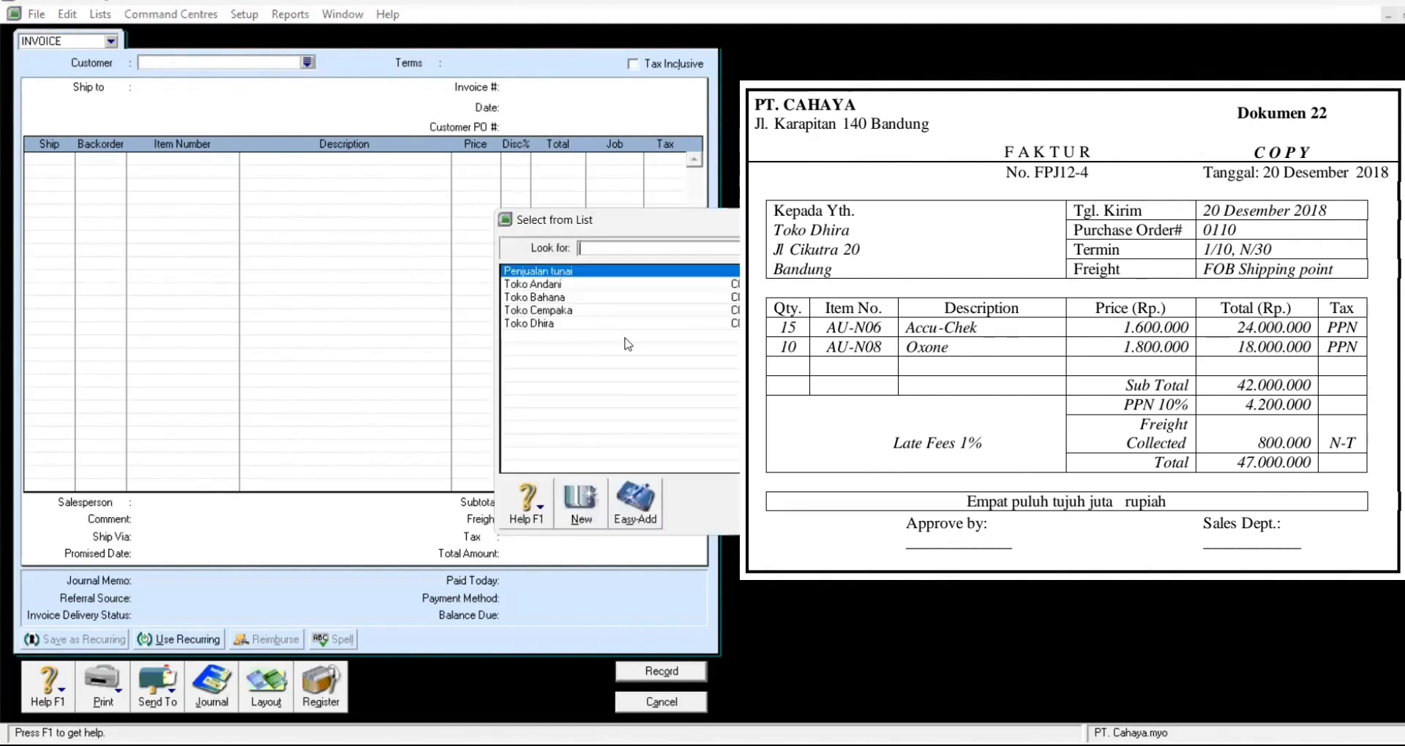
pyautogui.click(590, 327)
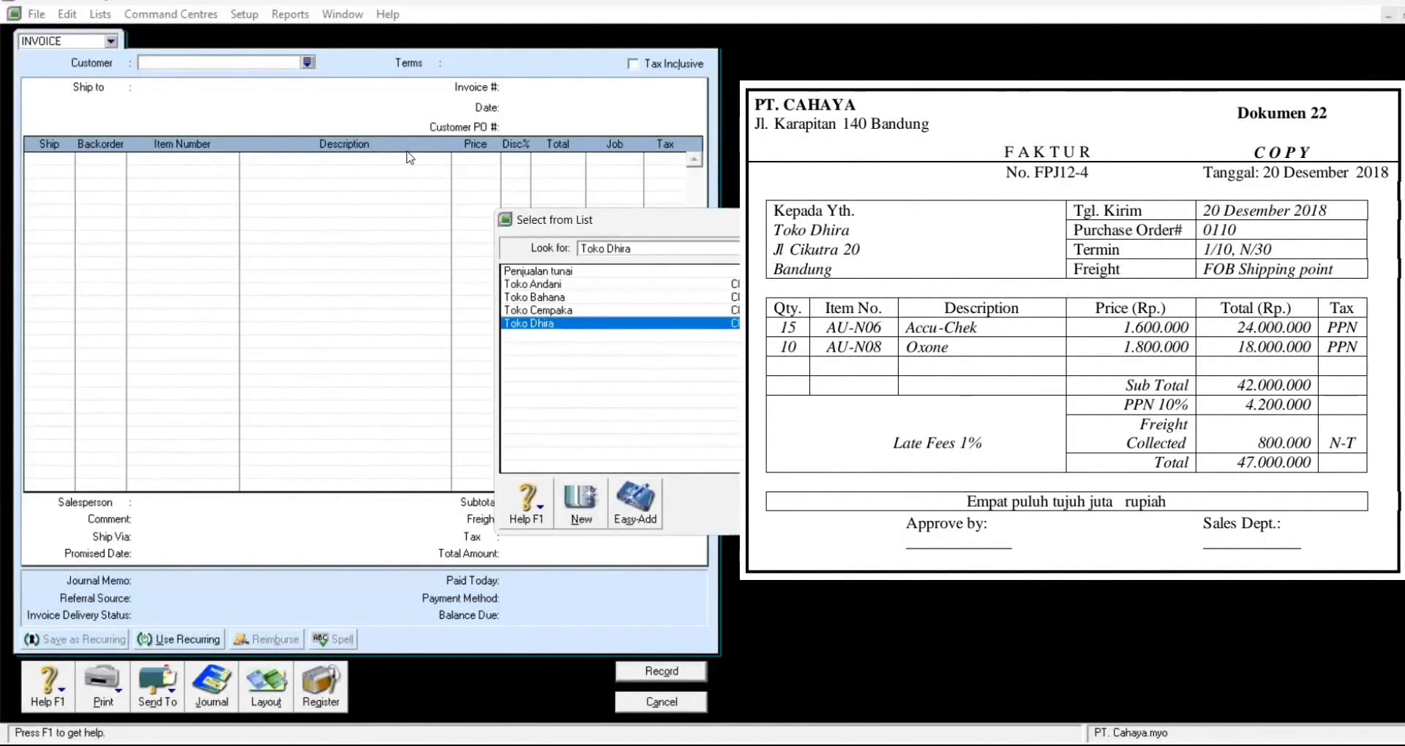
pyautogui.press('Return')
# Step: Set invoice FPJ12-4, date 12/20/2018, customer PO 0110, and ship 15 on the first line
pyautogui.click(556, 85)
pyautogui.write('FPJ12-4')
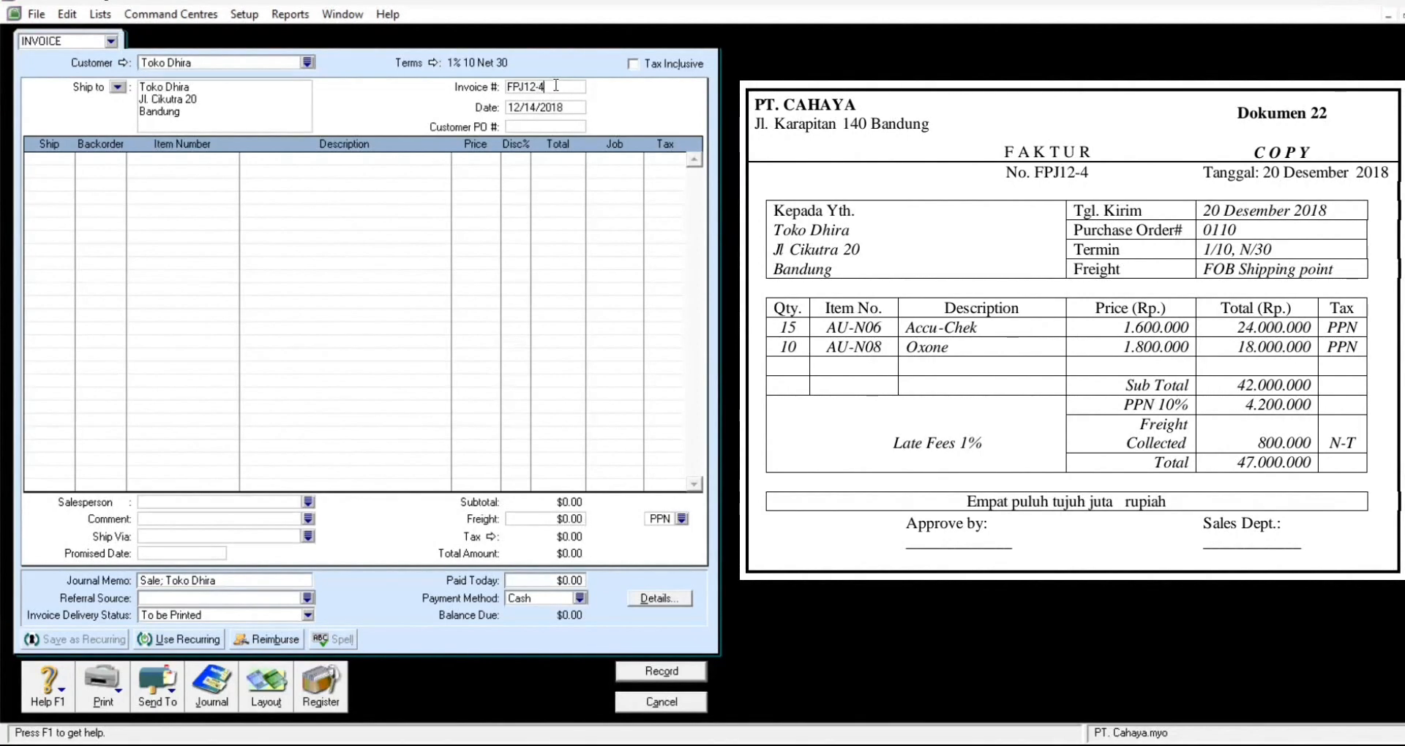
pyautogui.click(564, 103)
pyautogui.write('12/')
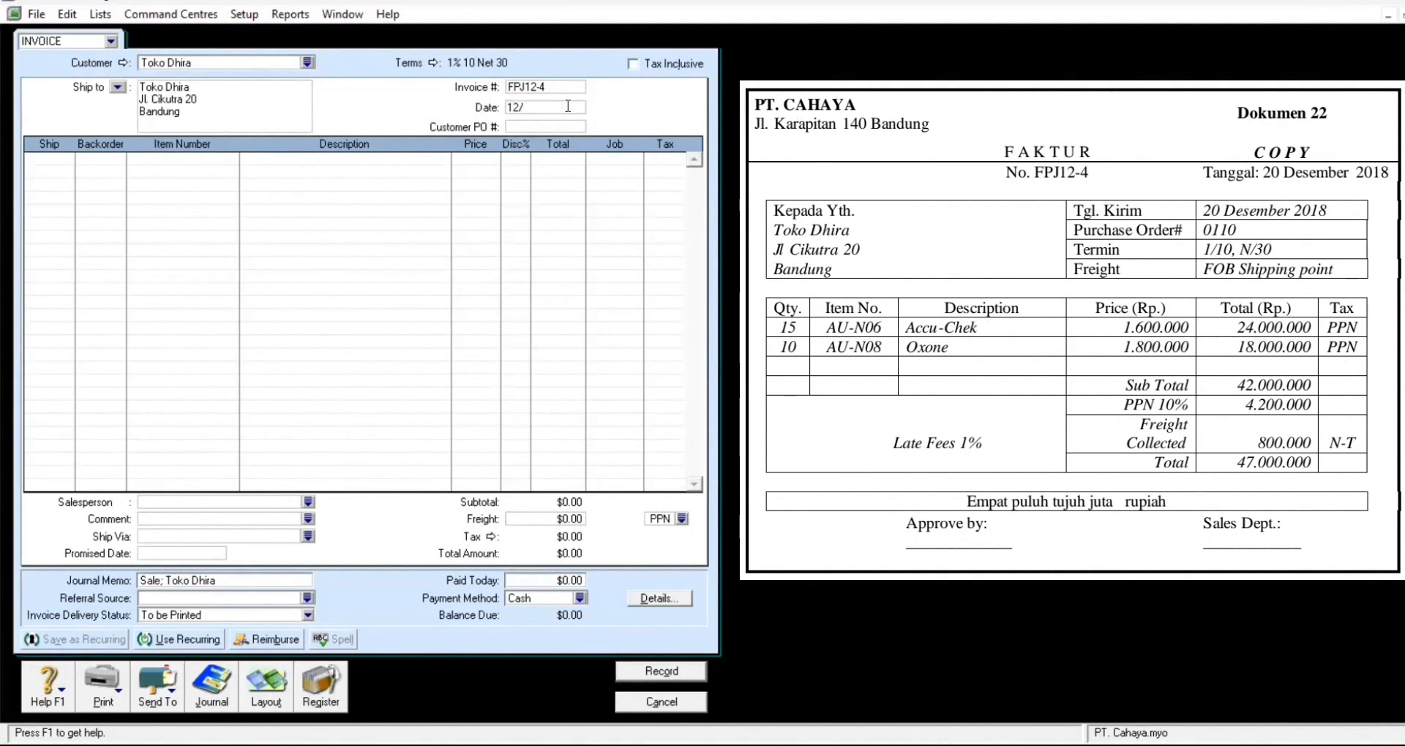
pyautogui.write('20/2018')
pyautogui.click(564, 124)
pyautogui.write('0110')
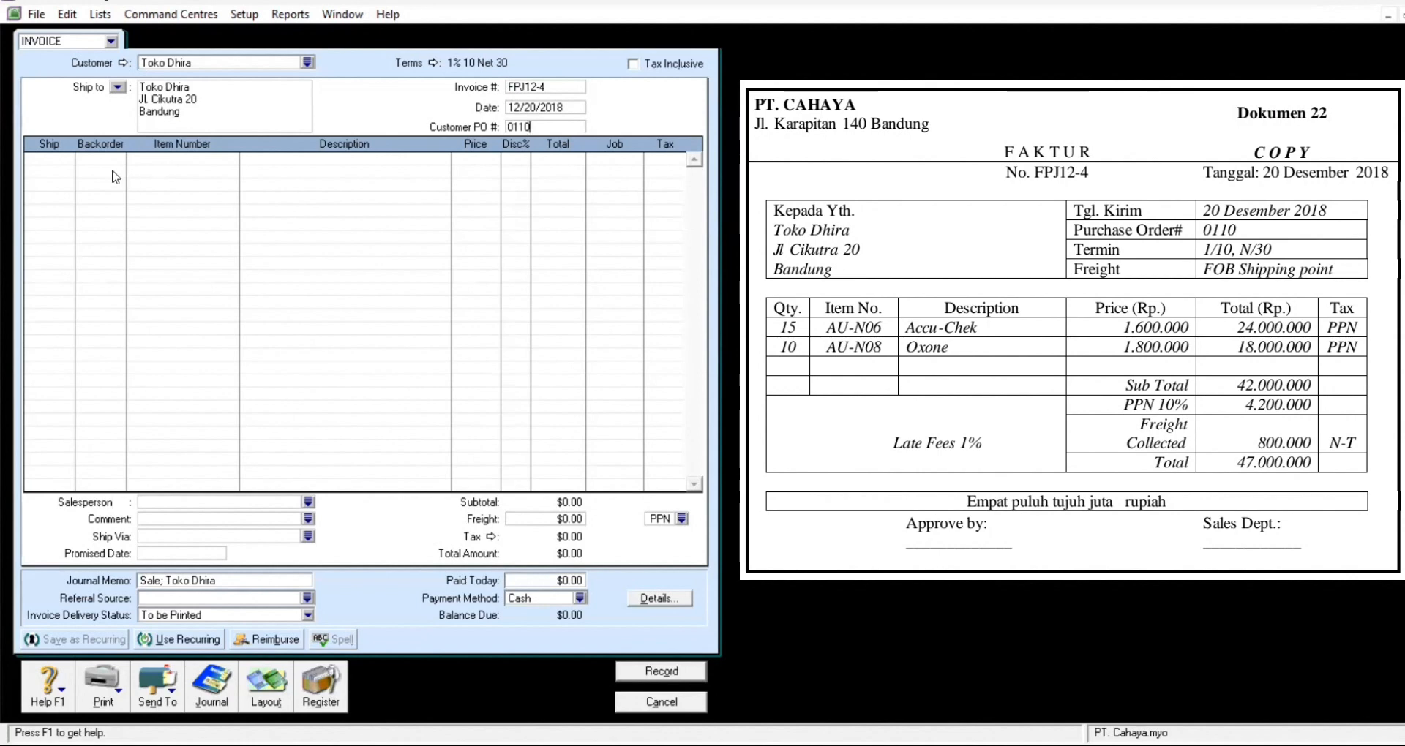
pyautogui.click(63, 160)
pyautogui.write('15')
pyautogui.press('Tab')
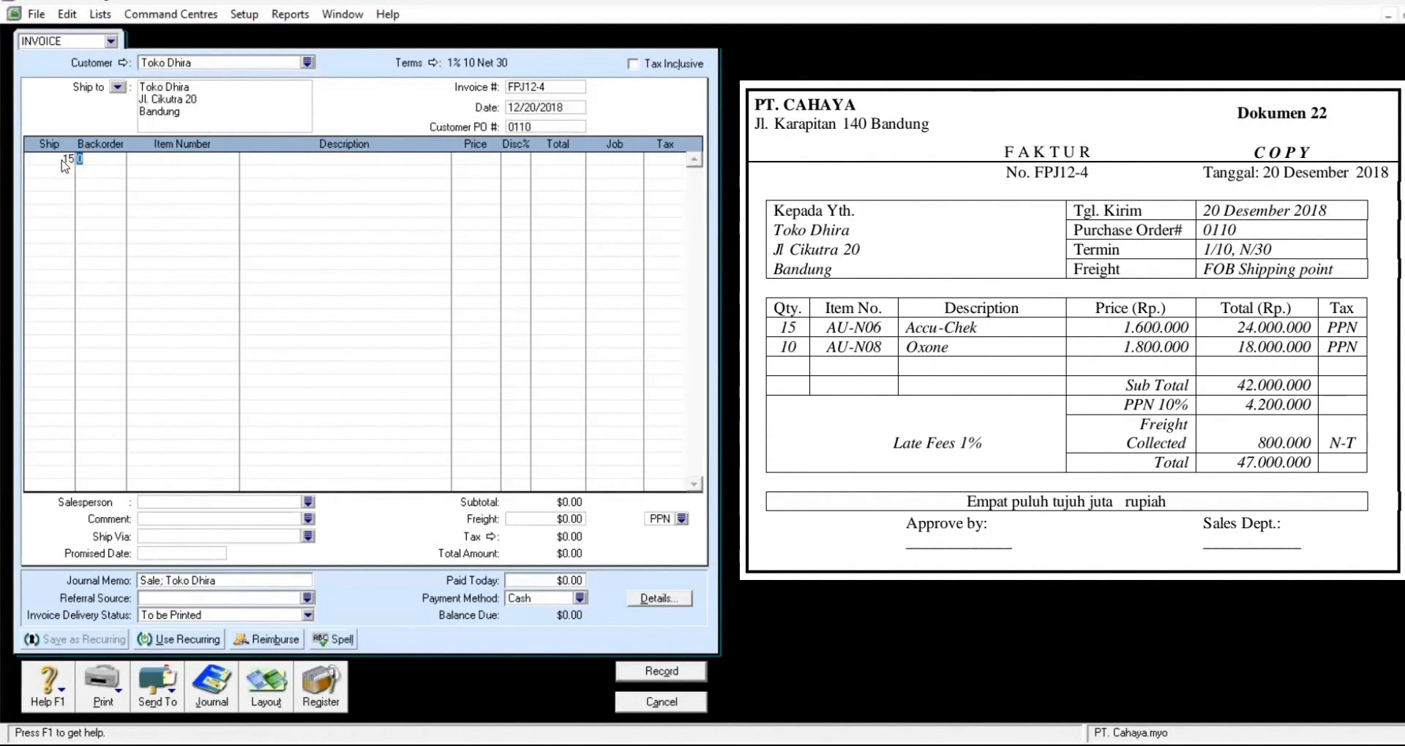
pyautogui.press('Tab')
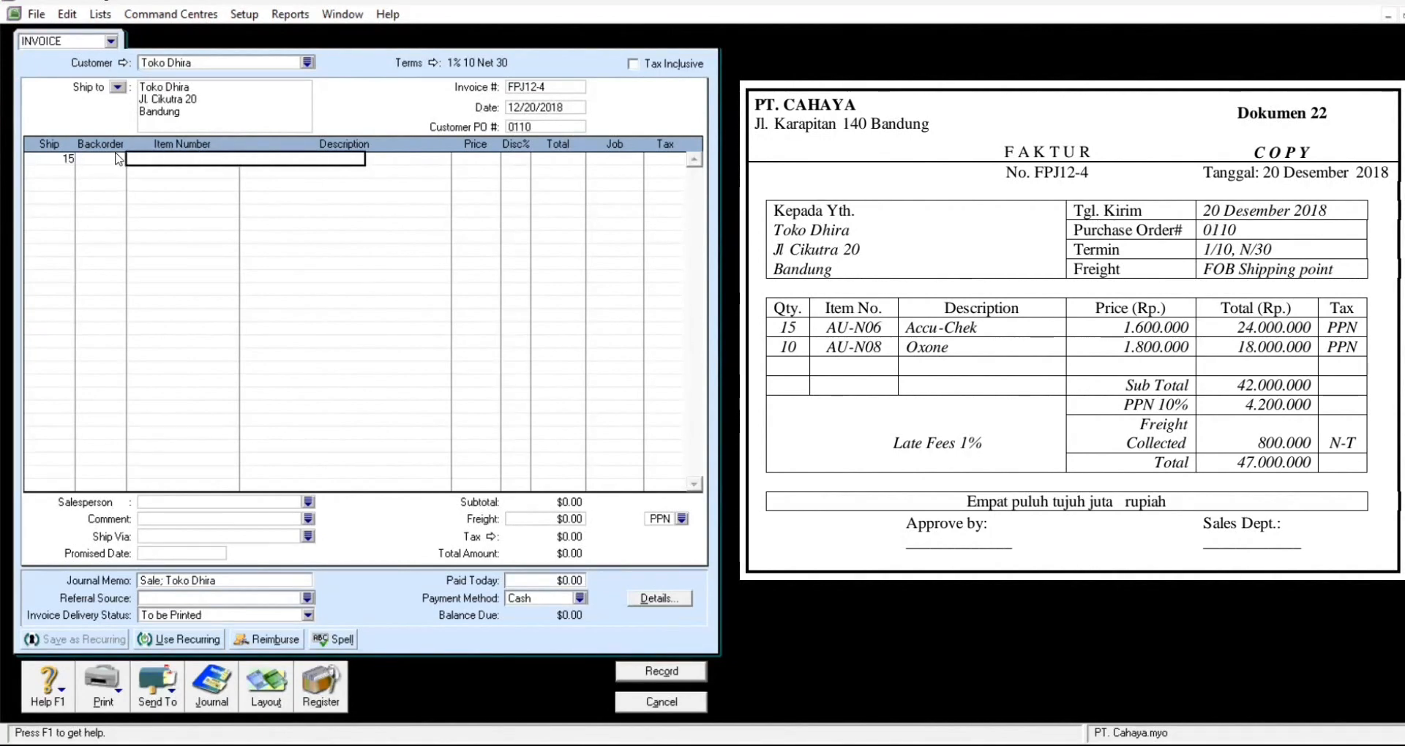
# Step: Fill the first line with AU-N06 Accu Chek priced at 1,600,000
pyautogui.press('Tab')
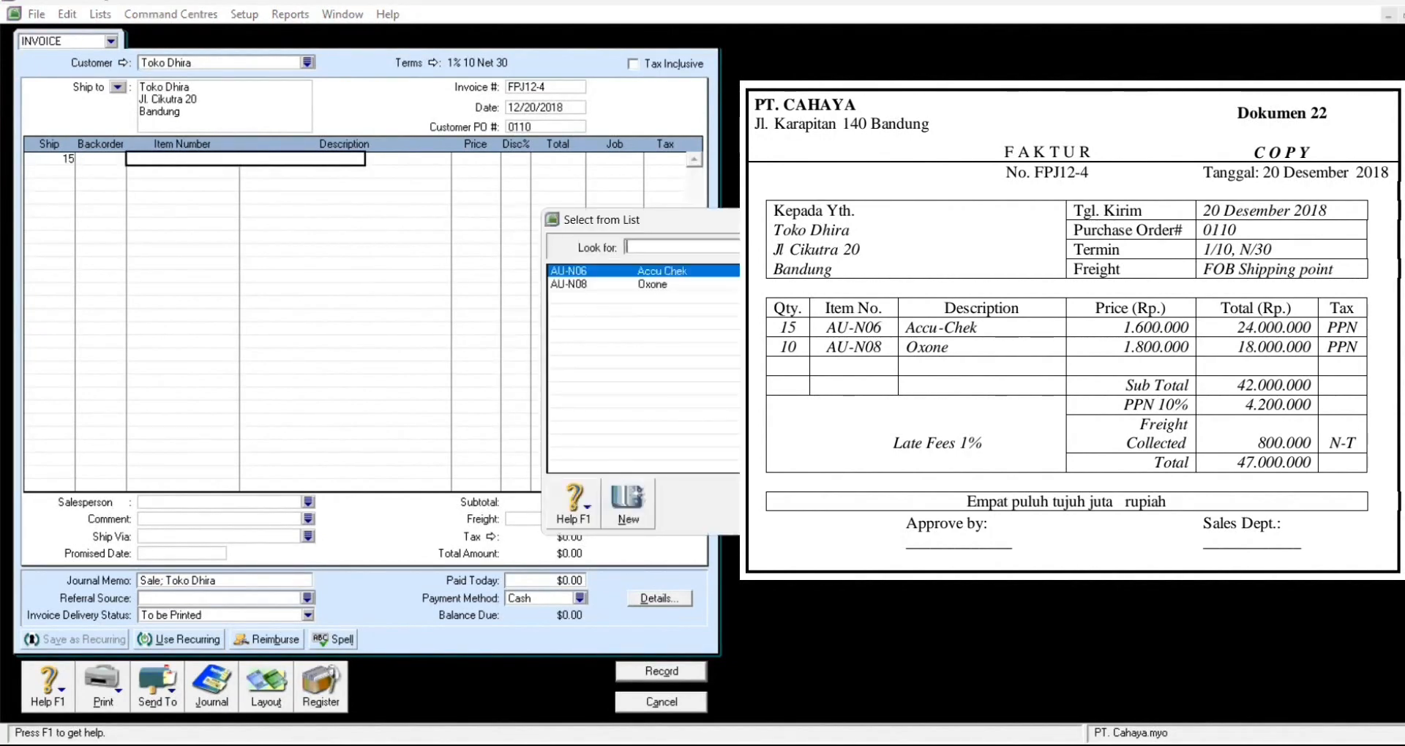
pyautogui.press('Return')
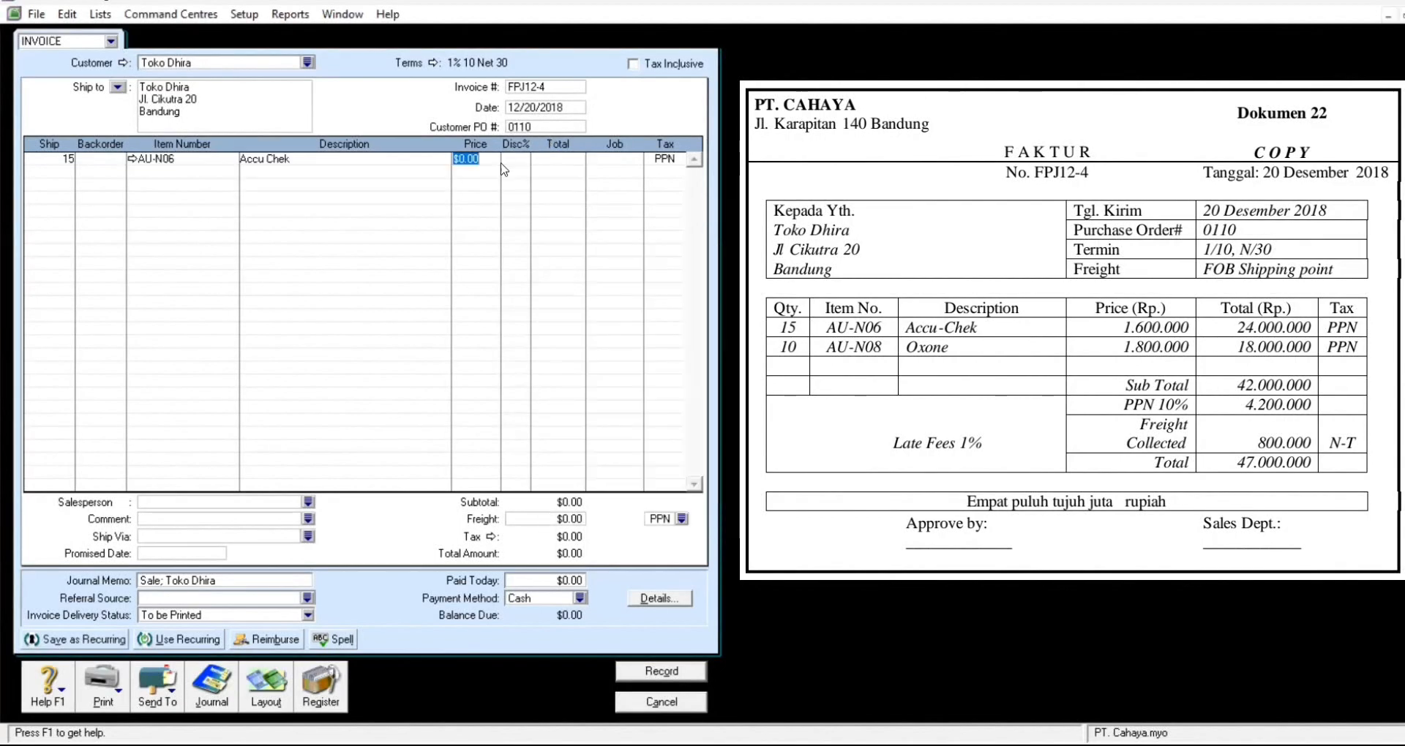
pyautogui.write('1600')
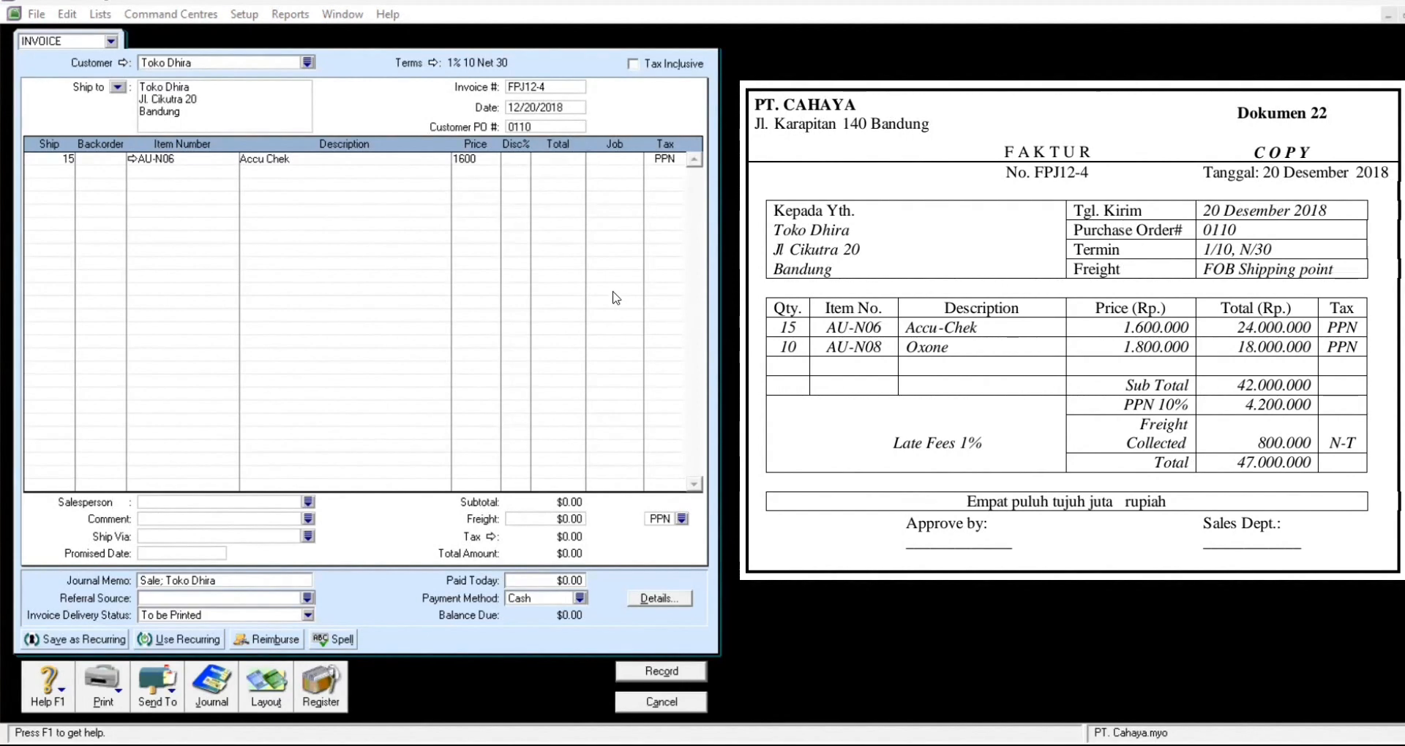
pyautogui.click(488, 158)
pyautogui.write('000.00')
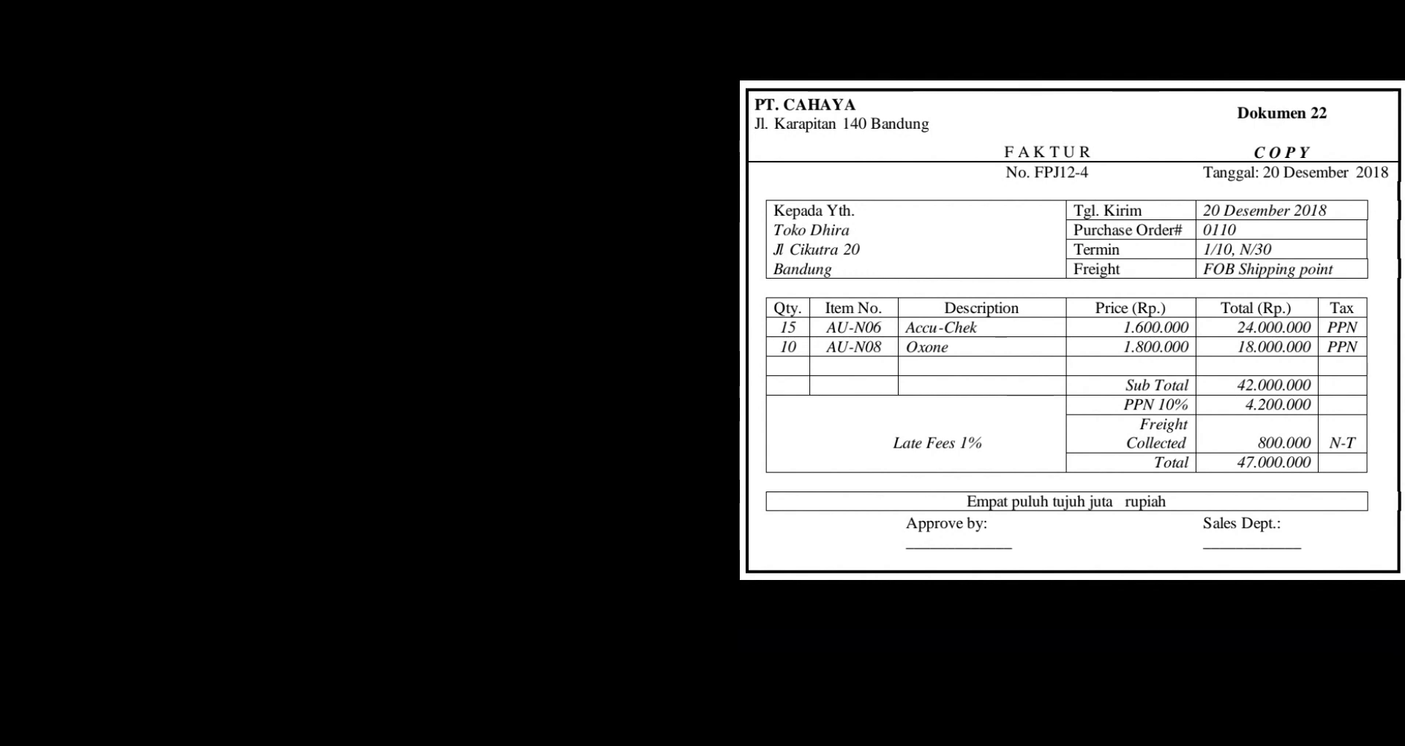
# Step: Add 10 AU-N08 Oxone at 1,800,000 on the second line
pyautogui.write('10')
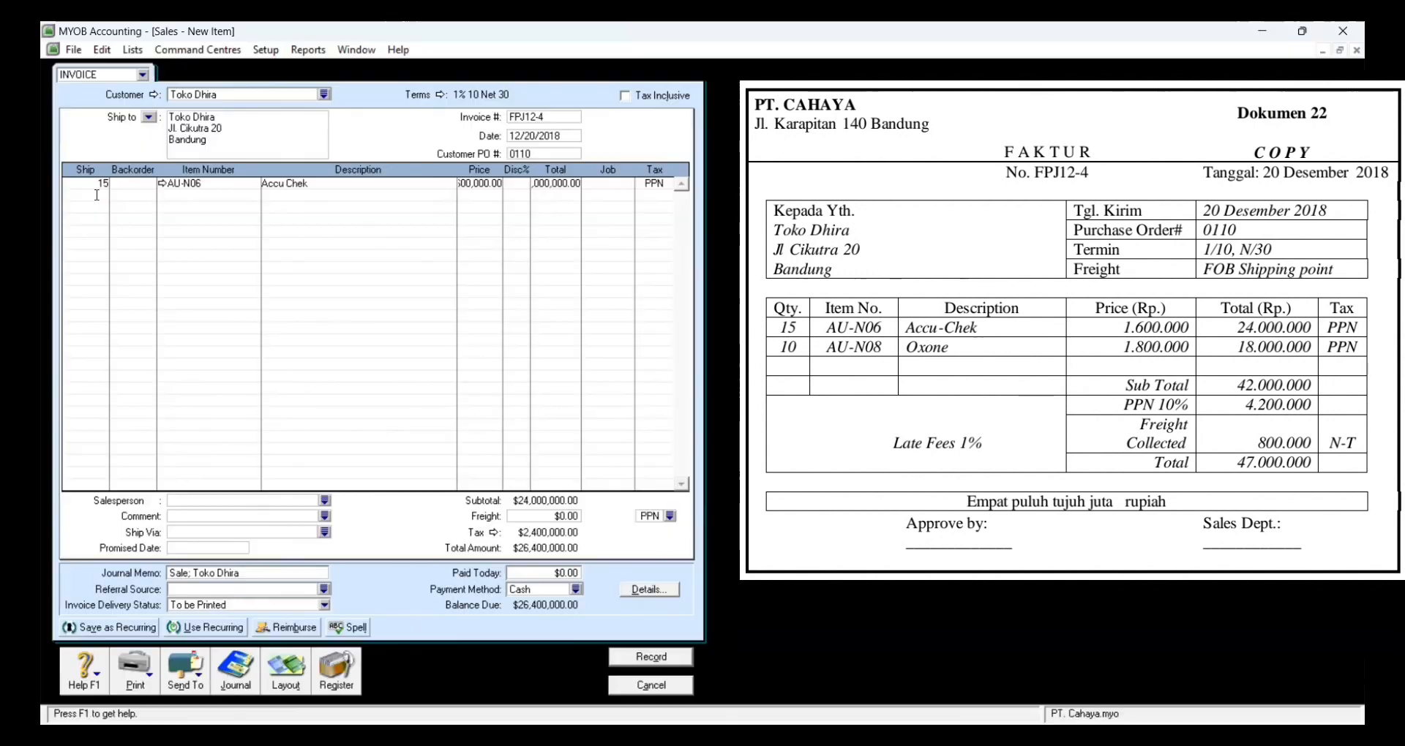
pyautogui.press('Tab')
pyautogui.press('Tab')
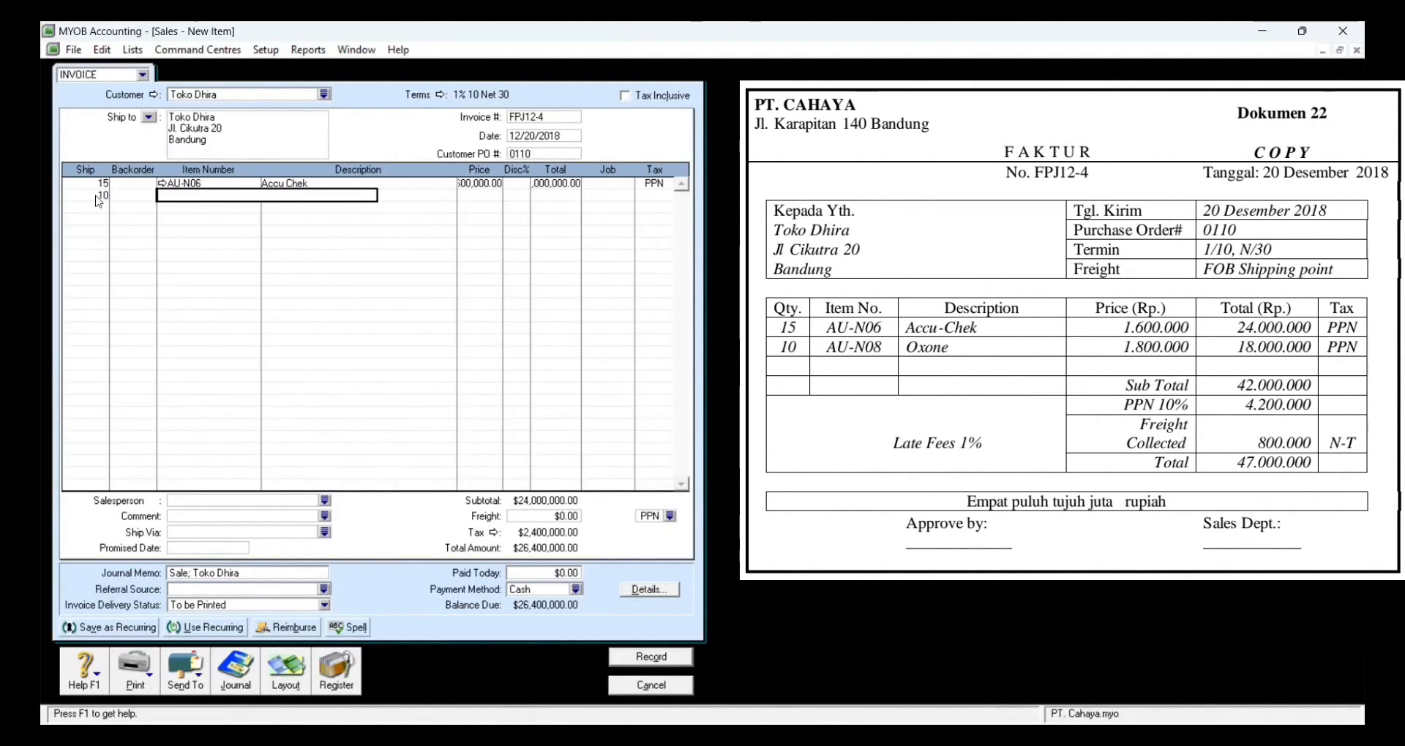
pyautogui.press('Tab')
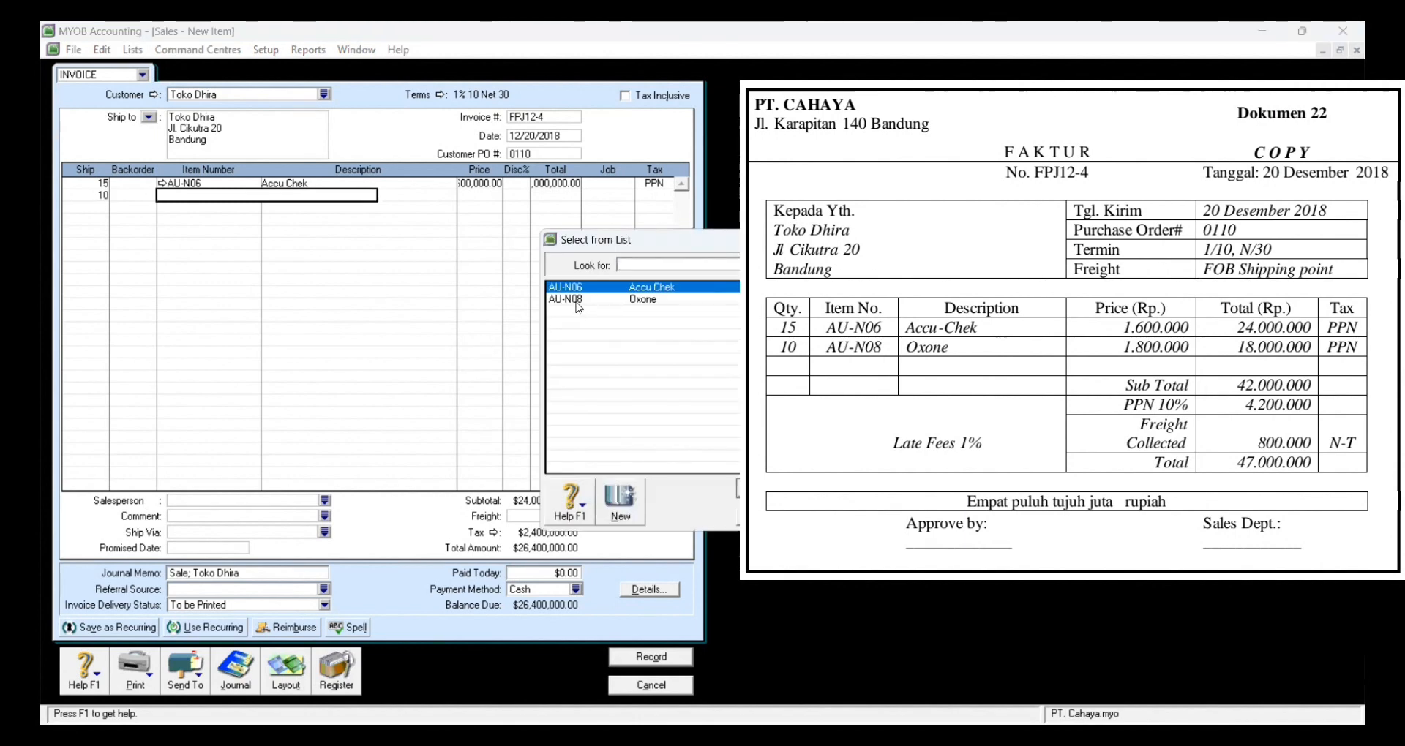
pyautogui.click(577, 300)
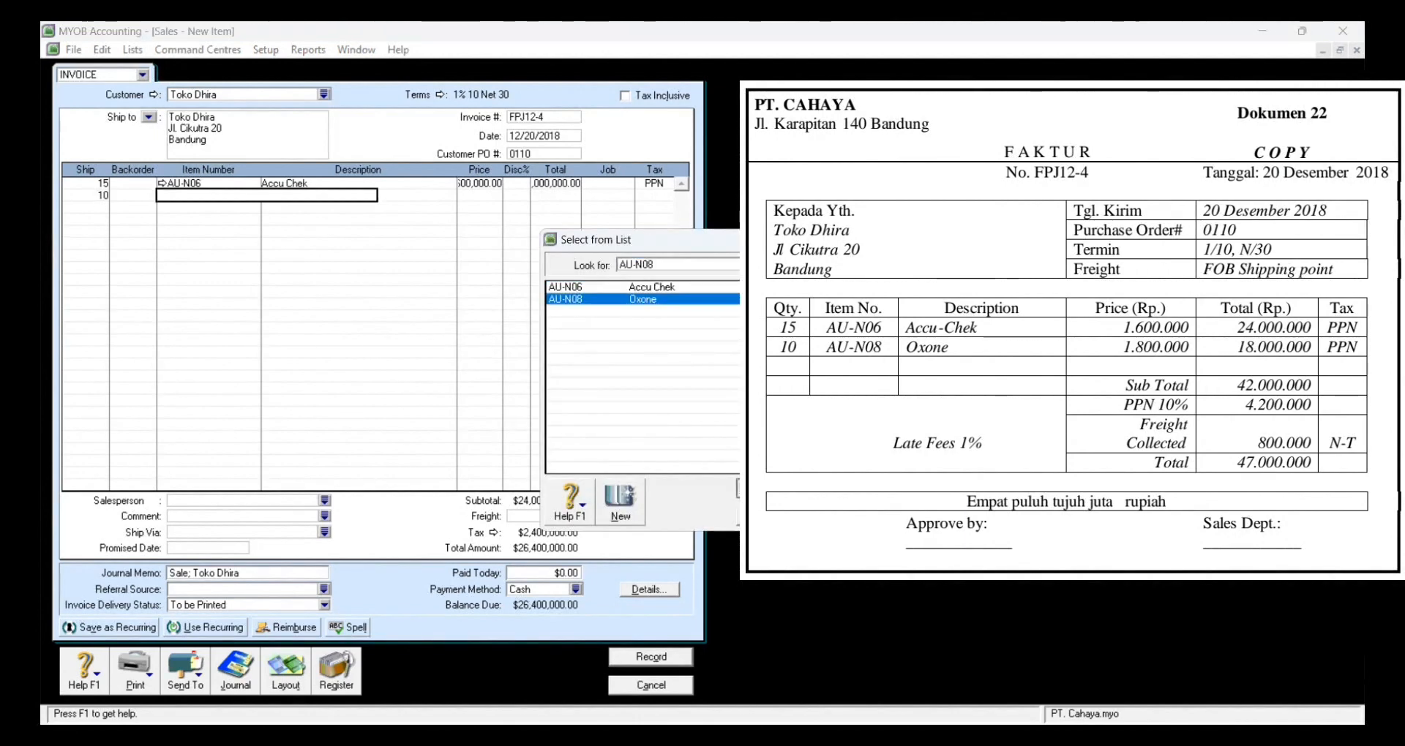
pyautogui.press('Return')
pyautogui.write('1')
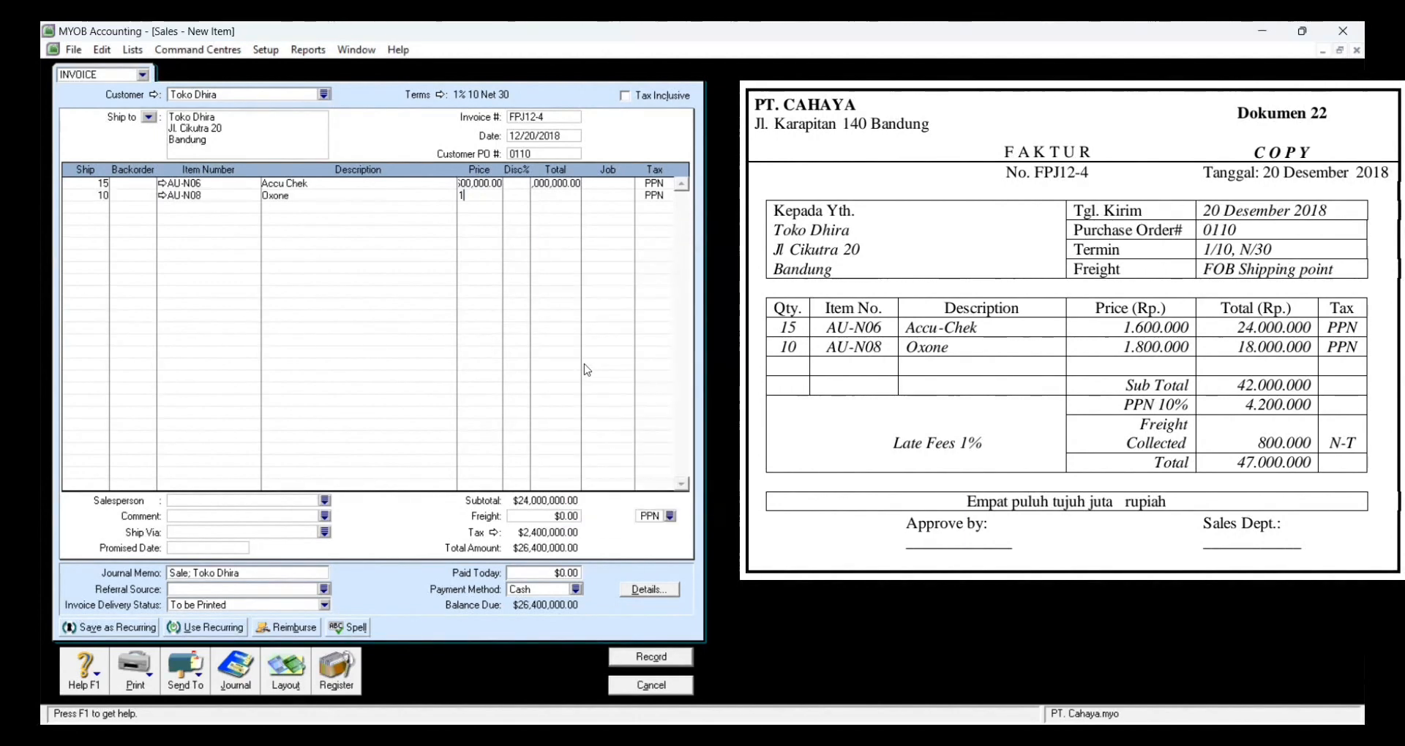
pyautogui.write('800000')
pyautogui.press('Tab')
pyautogui.press('Tab')
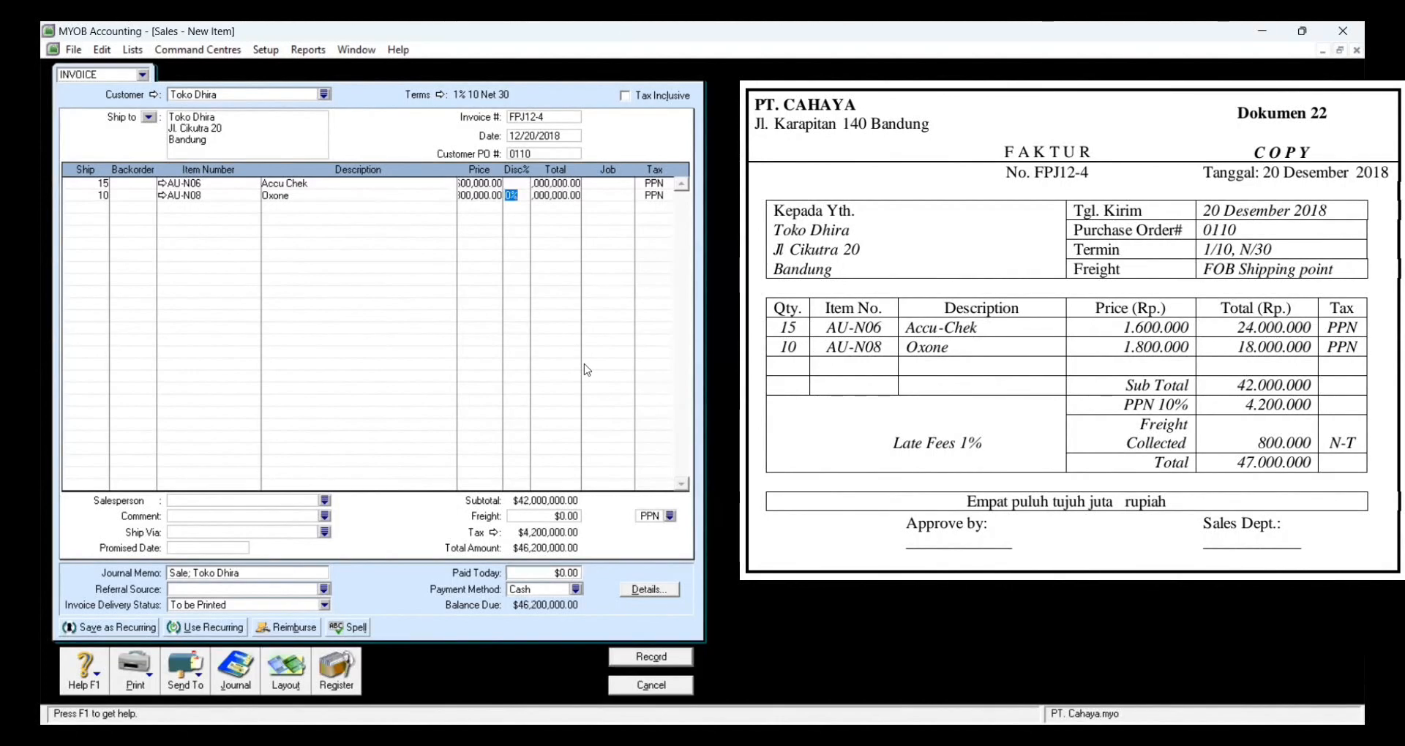
pyautogui.press('Tab')
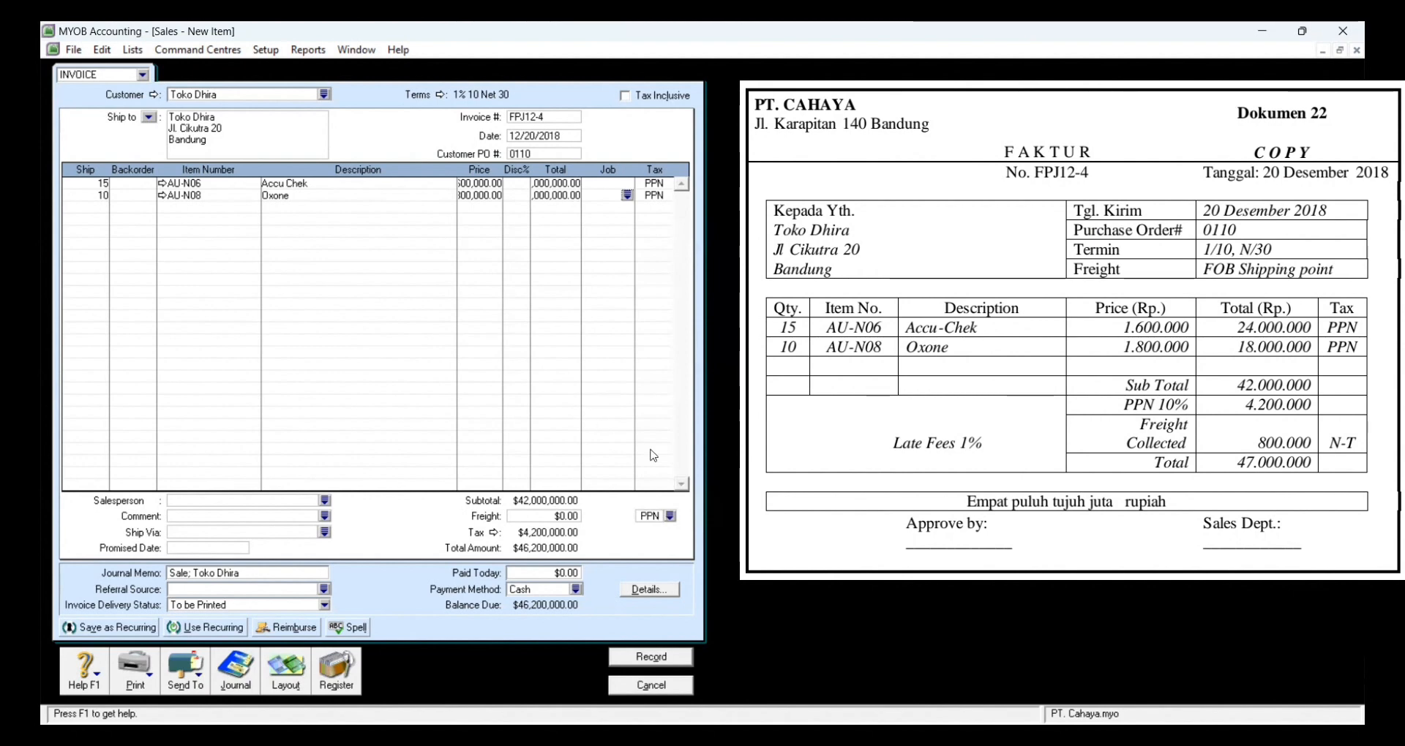
# Step: Add an 800,000 freight charge with the N-T no-tax code
pyautogui.click(669, 516)
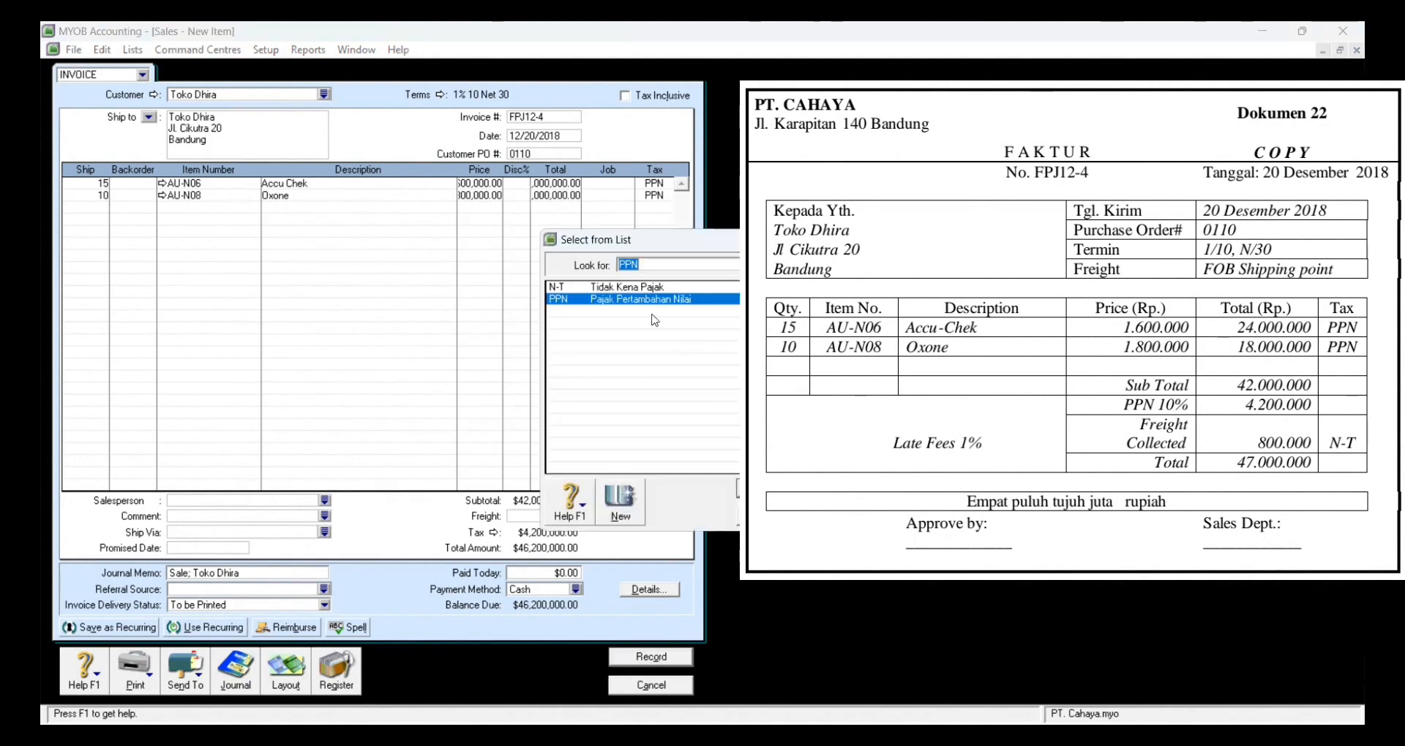
pyautogui.click(648, 288)
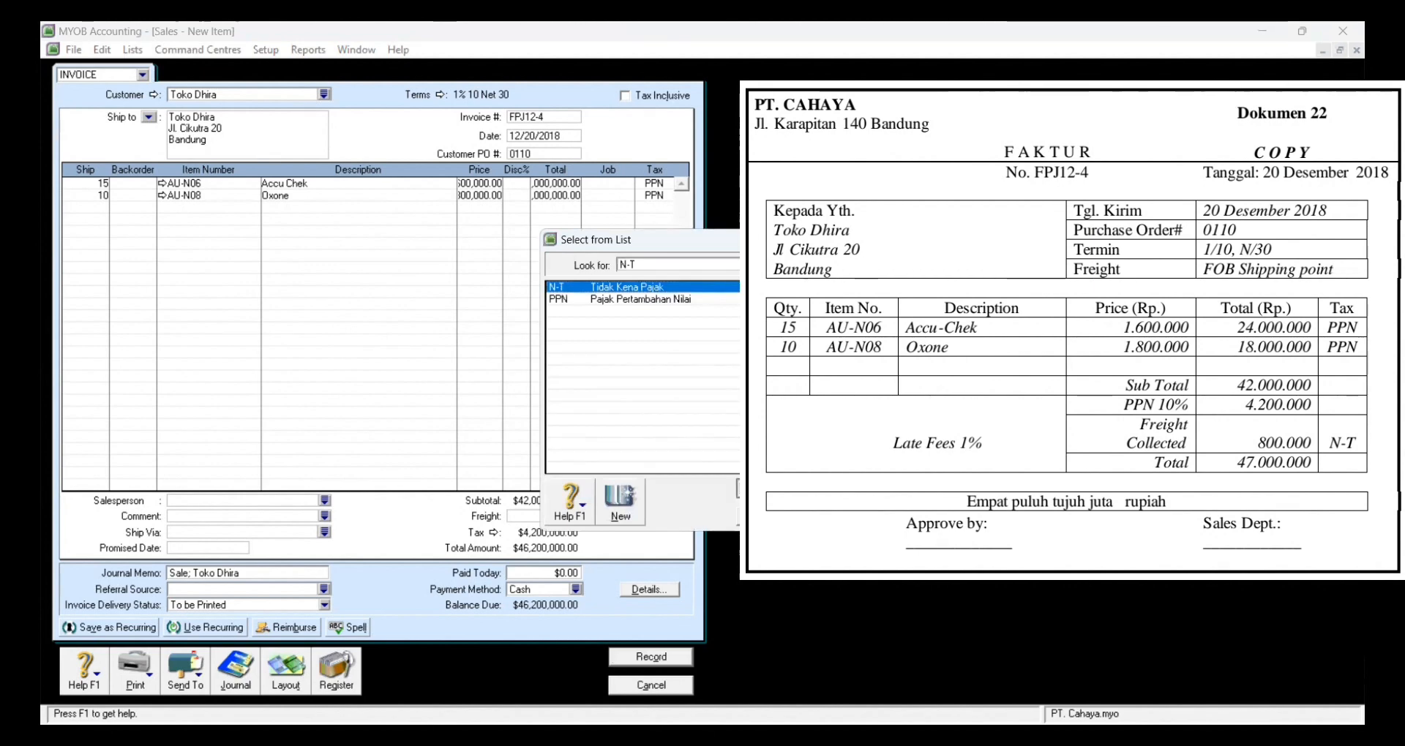
pyautogui.click(777, 489)
pyautogui.click(558, 515)
pyautogui.write('800000')
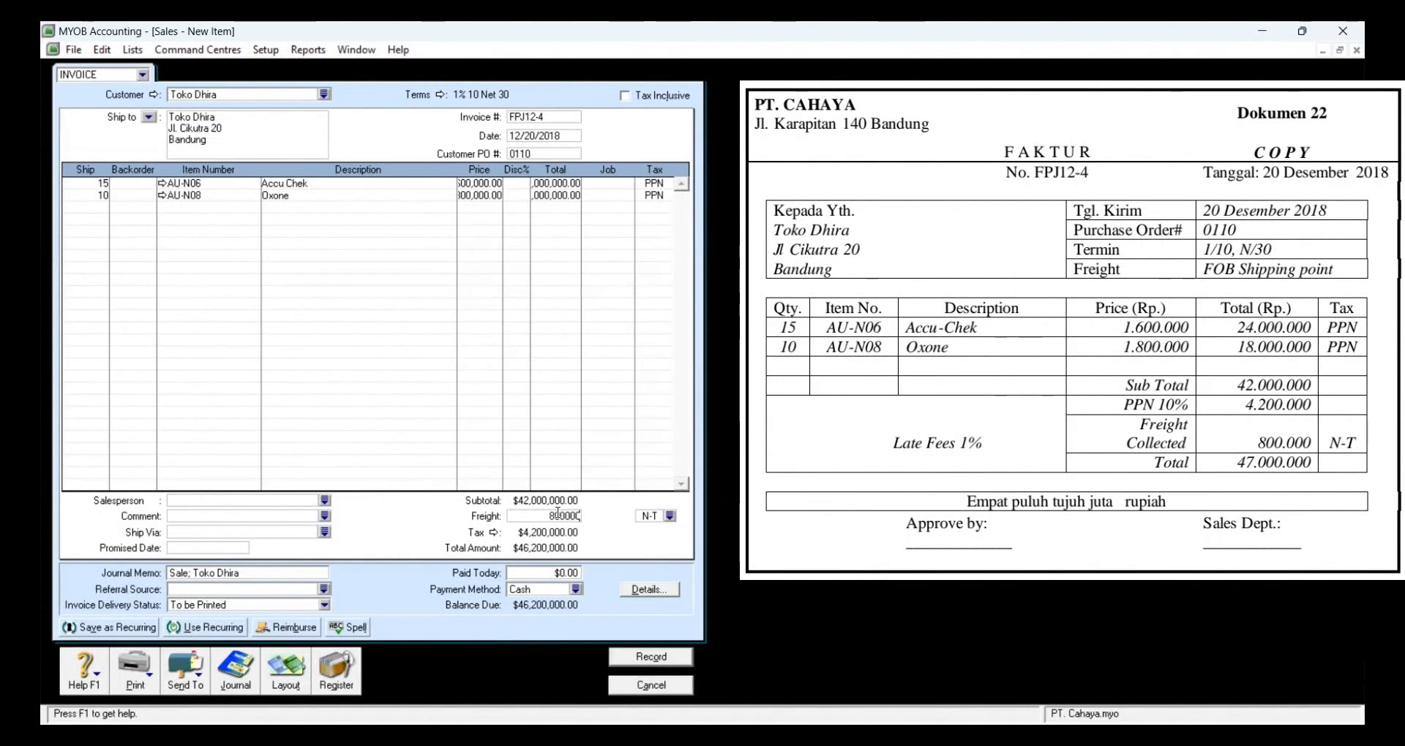
pyautogui.press('Tab')
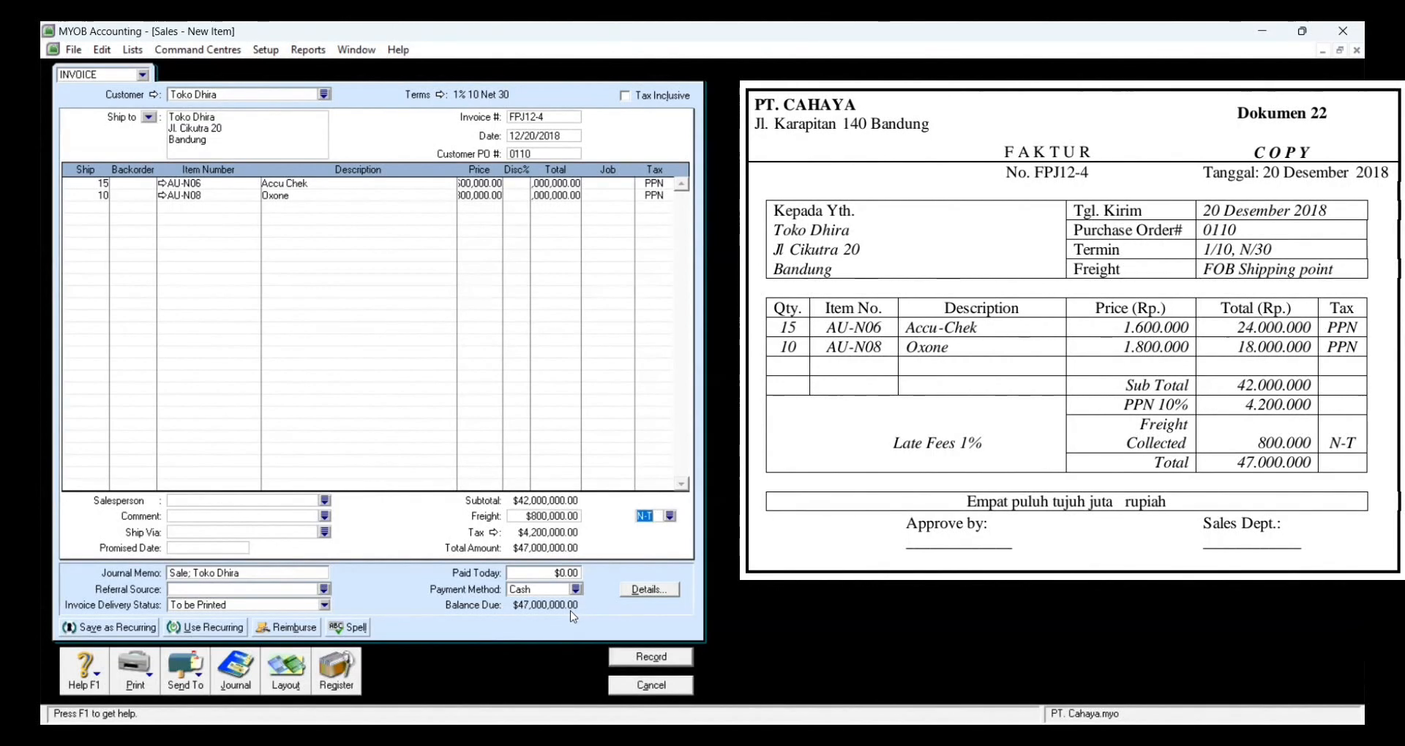
# Step: Record invoice FPJ12-4 for 47,000,000, skipping the spelling check
pyautogui.click(646, 657)
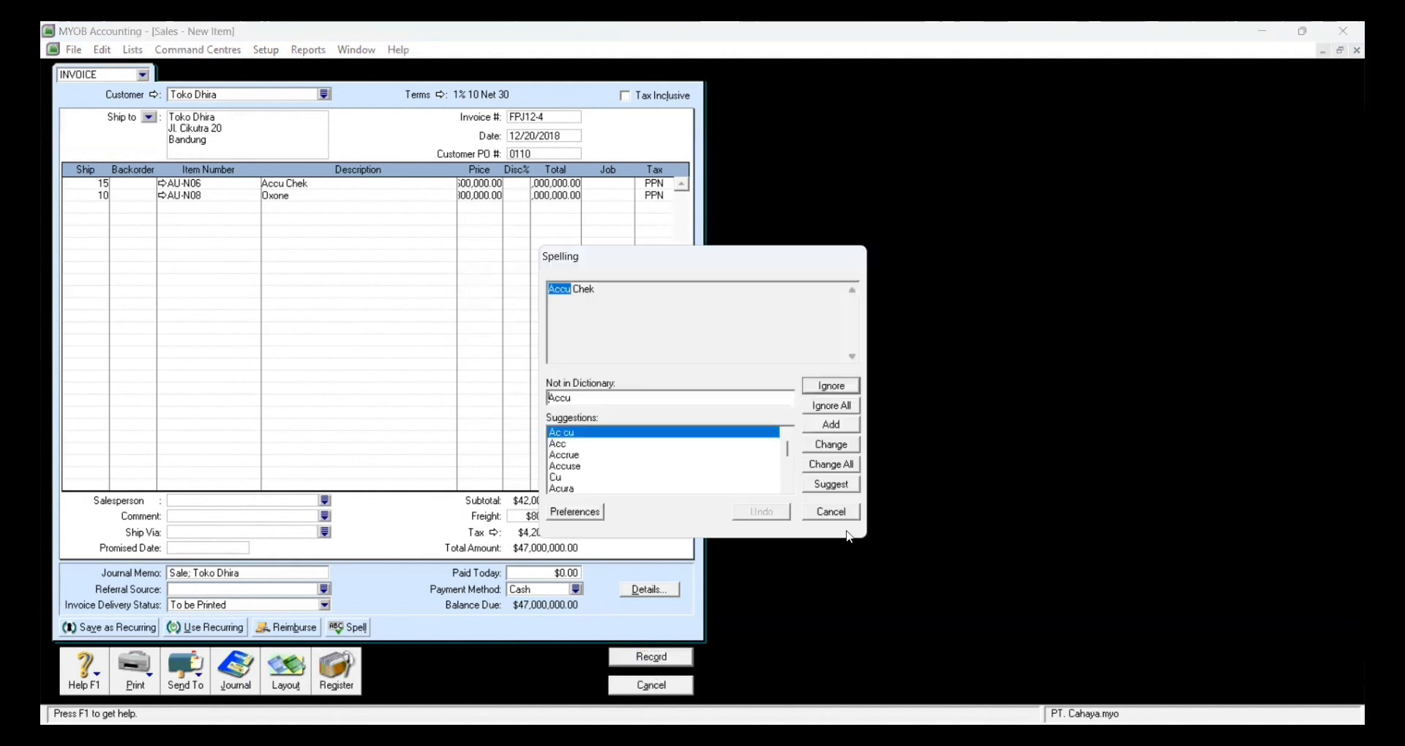
pyautogui.click(835, 515)
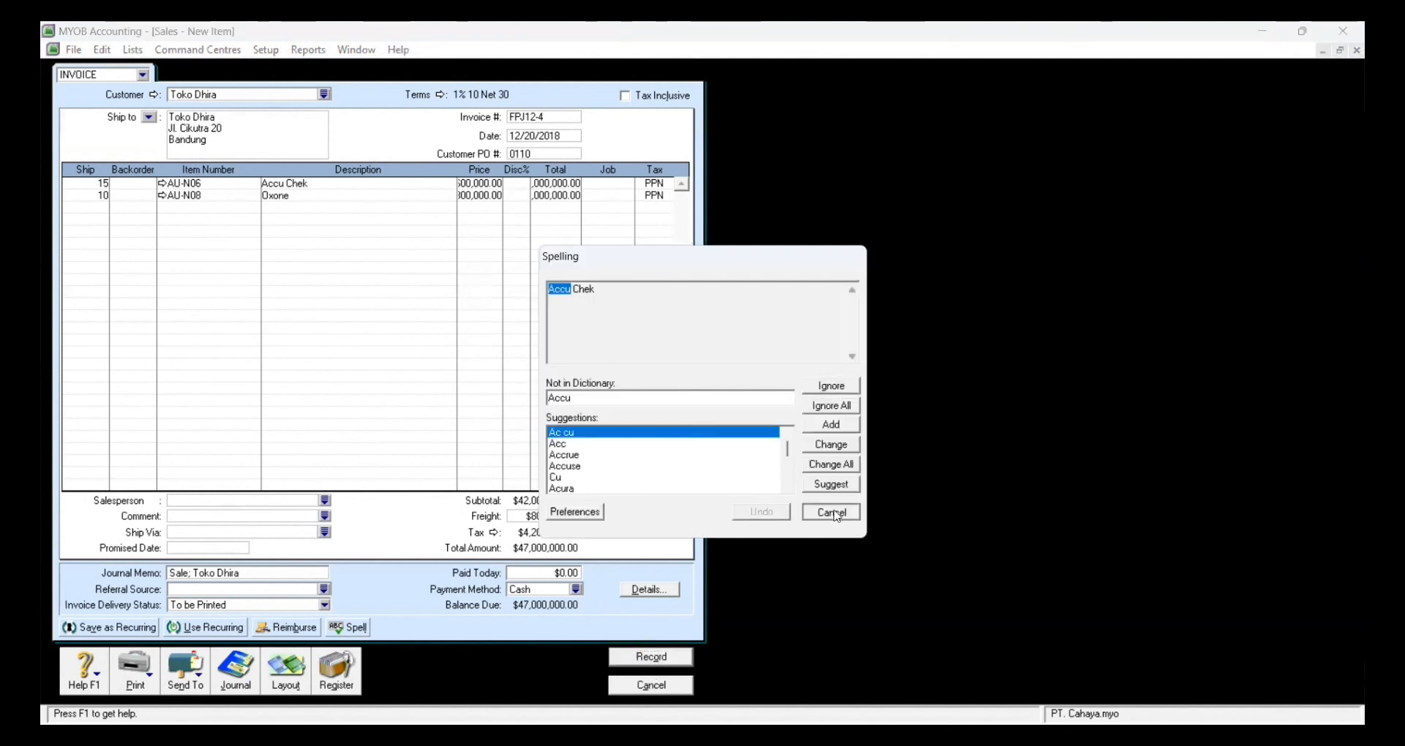
pyautogui.click(835, 516)
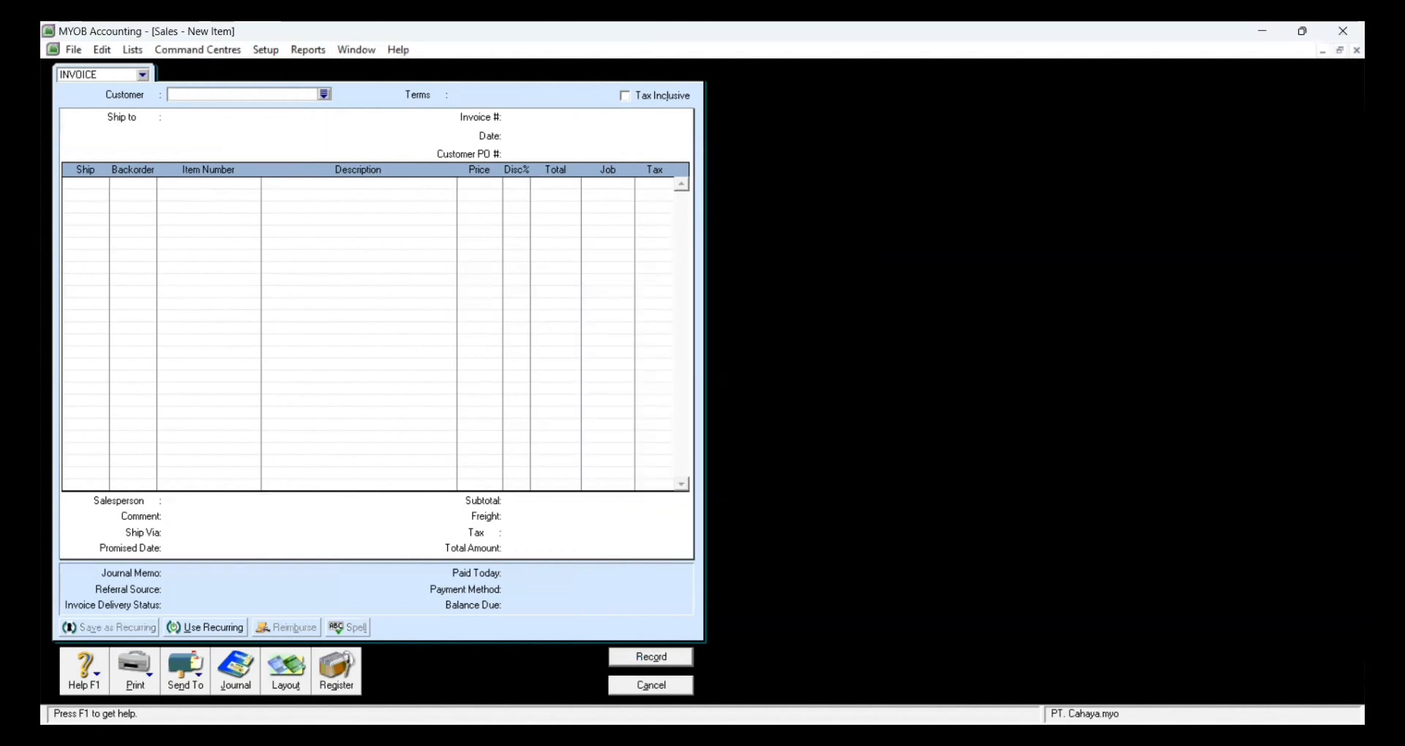
# Step: Close Sales, start a Spend Money payment with Tax Inclusive unchecked, and create a new card
pyautogui.click(650, 687)
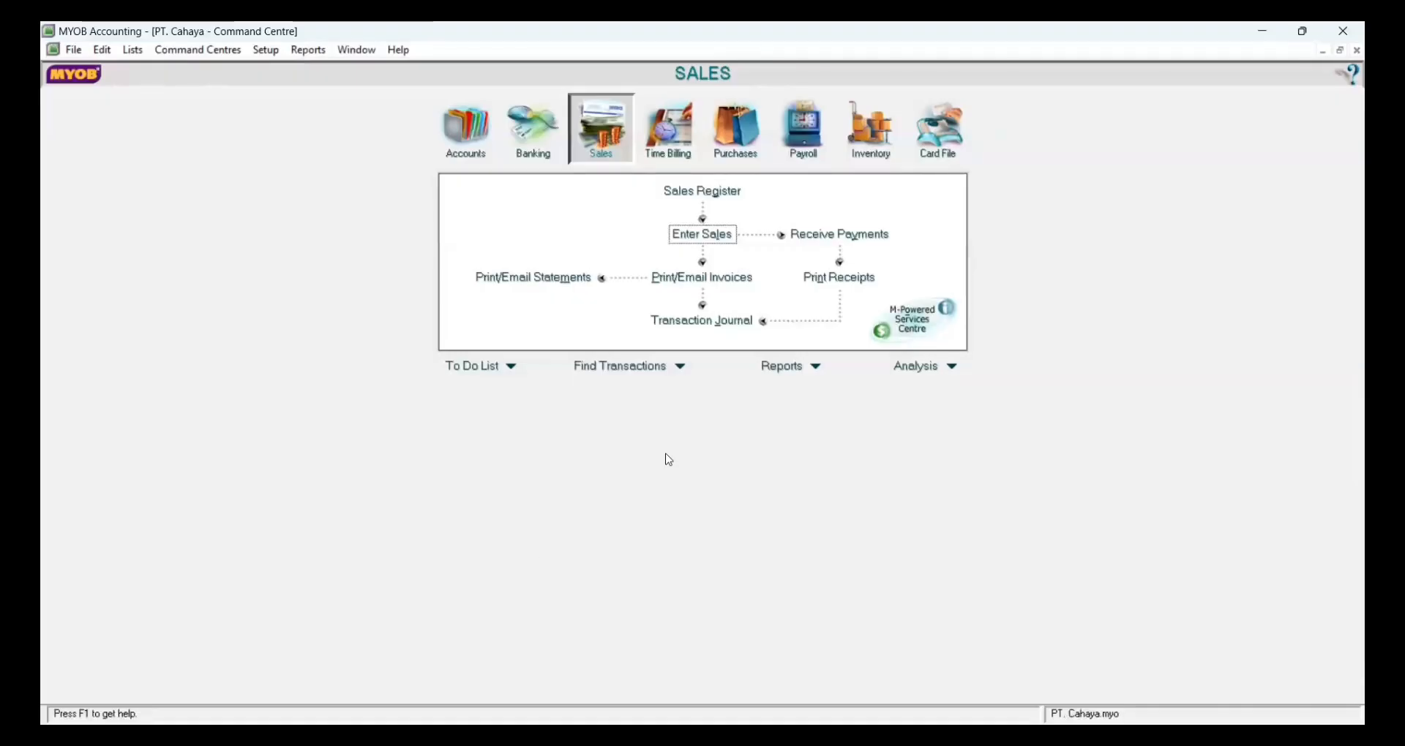
pyautogui.click(537, 160)
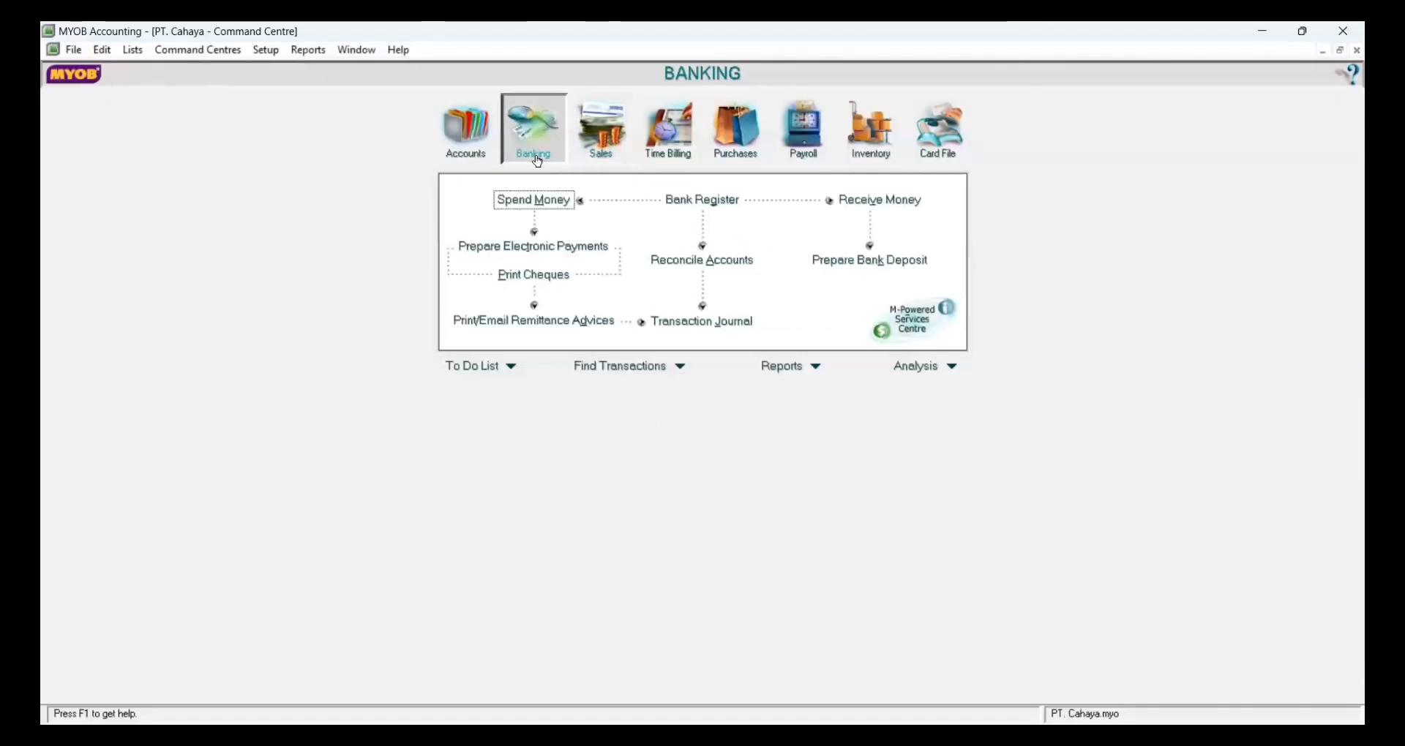
pyautogui.click(537, 202)
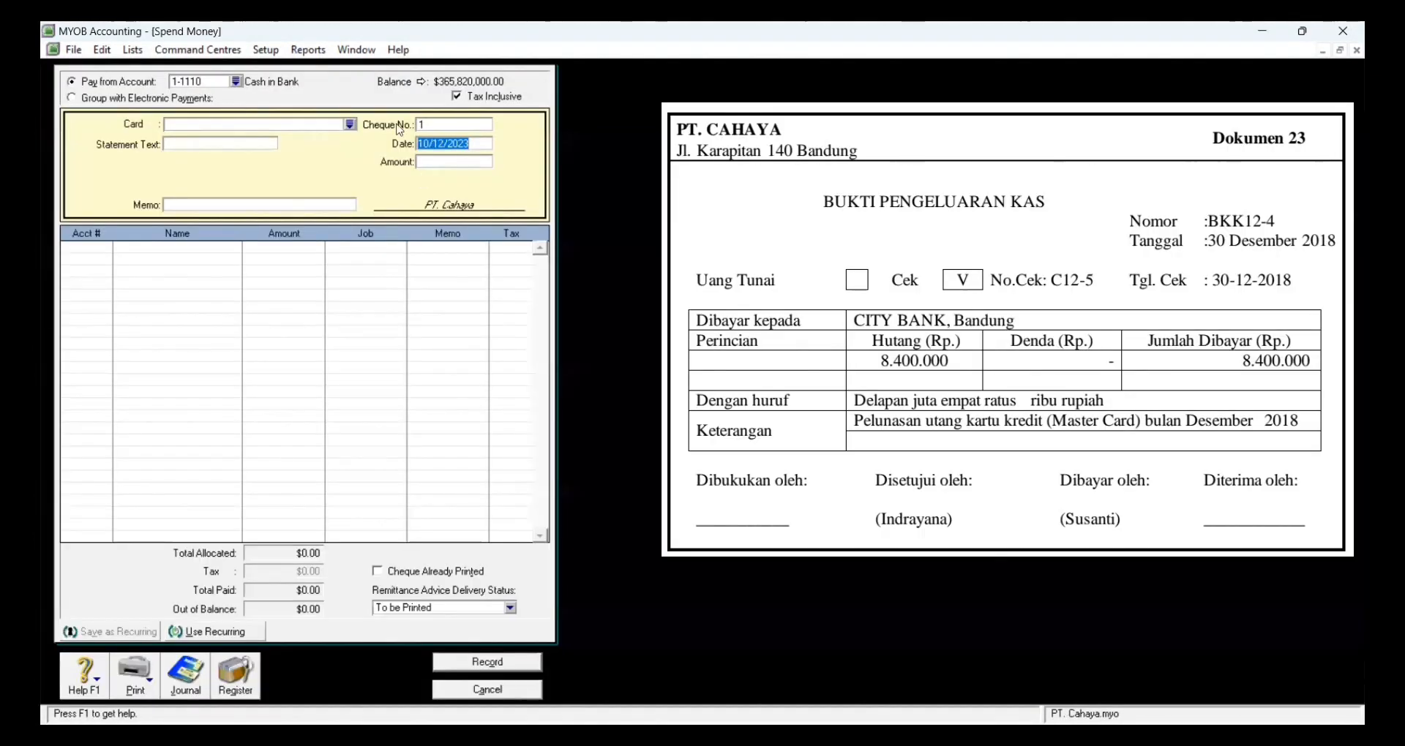
pyautogui.click(456, 96)
pyautogui.click(349, 126)
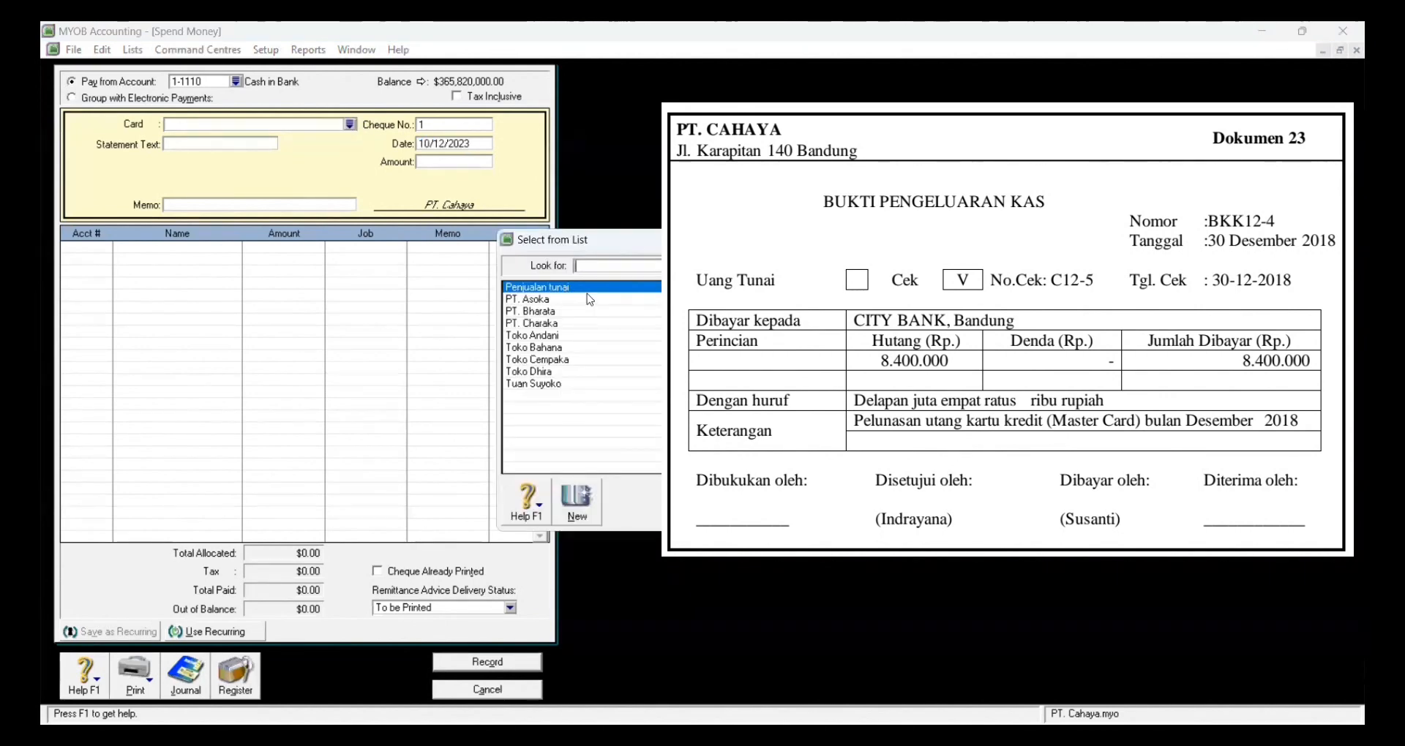
pyautogui.click(586, 491)
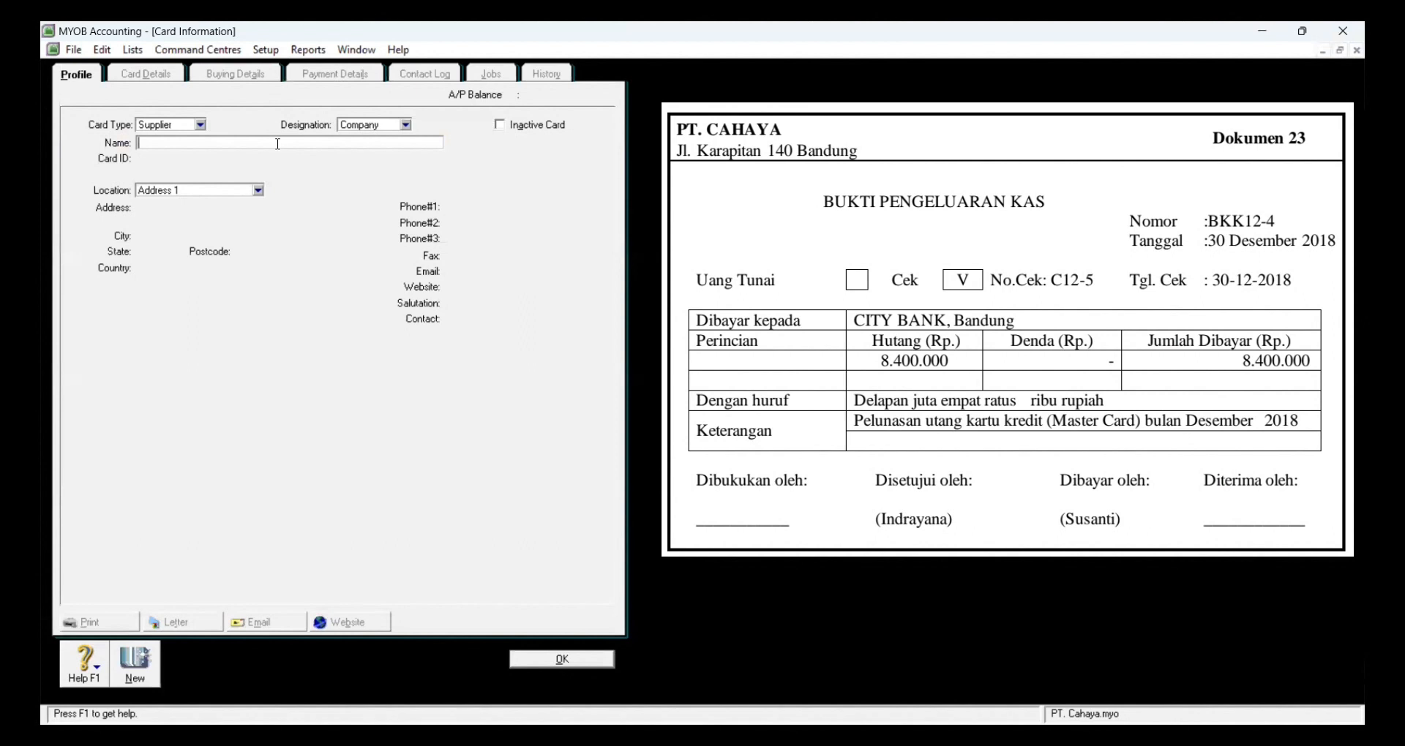
# Step: Save a new Employee card named Bendahara
pyautogui.write('Bendahara')
pyautogui.click(199, 125)
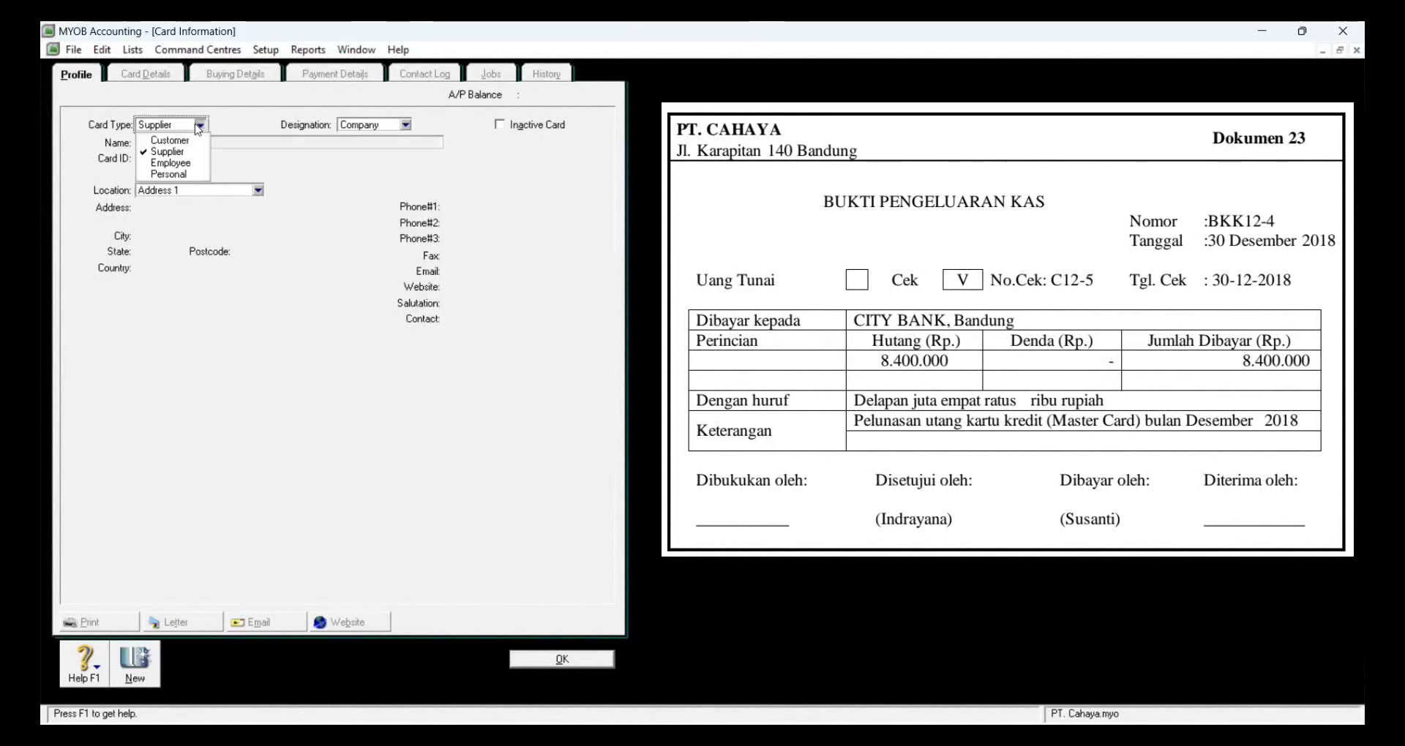
pyautogui.click(197, 163)
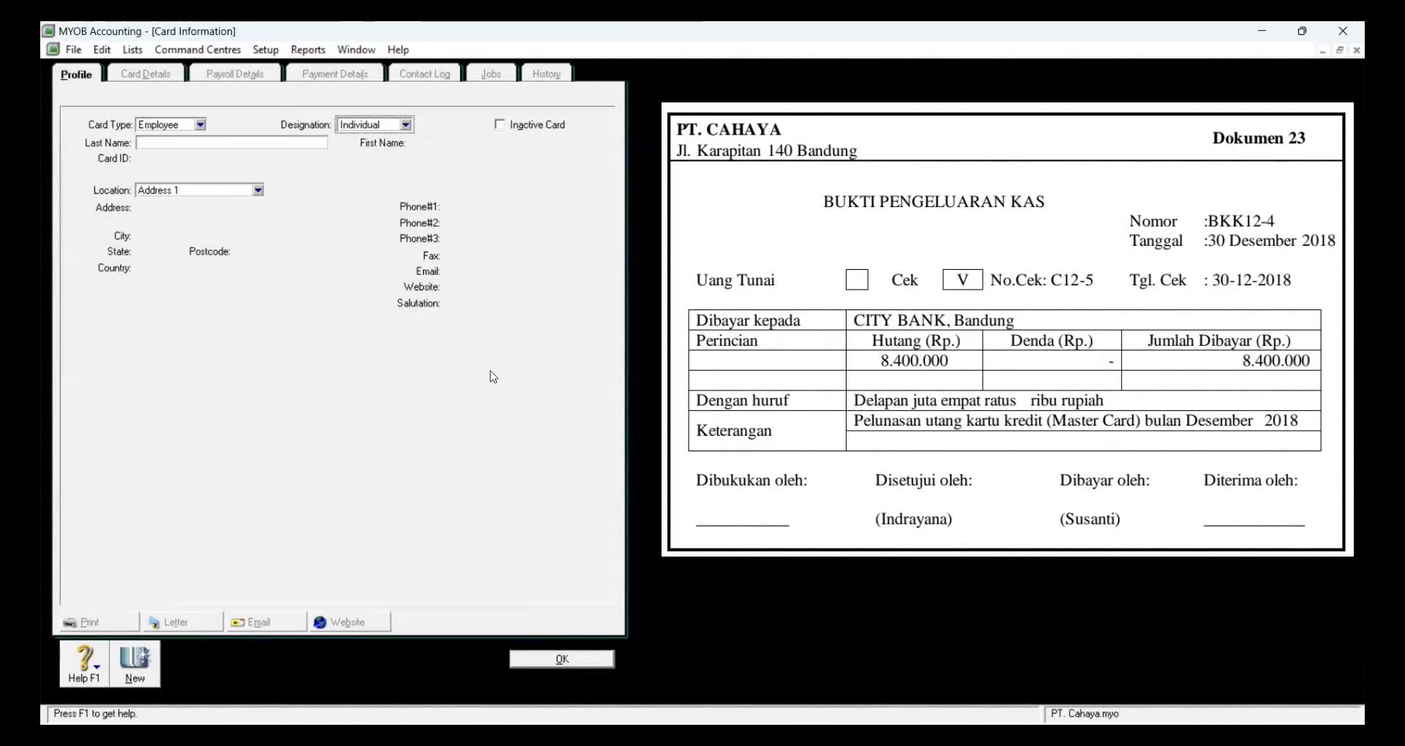
pyautogui.click(273, 144)
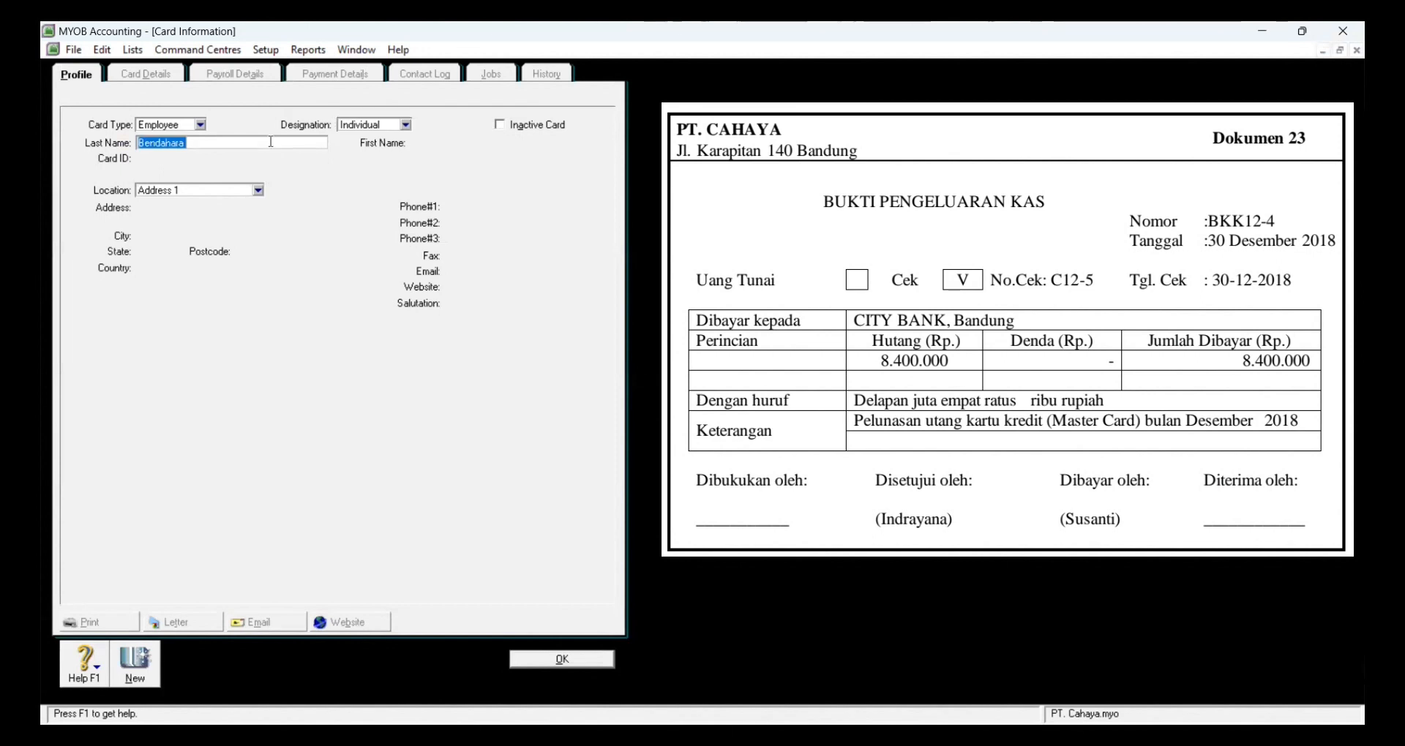
pyautogui.click(556, 659)
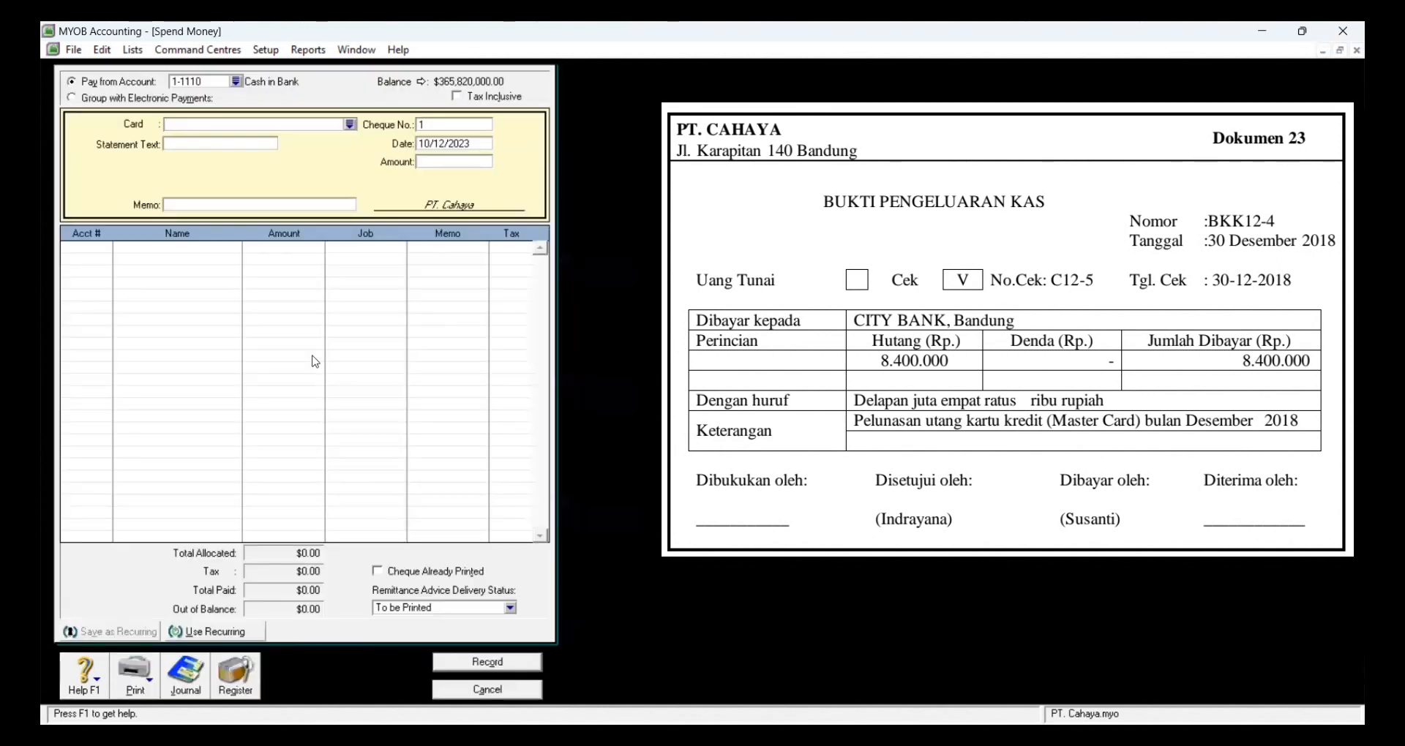
# Step: Pay Bendahara under BKK12-4, cheque C12-5, dated 12/30/2018, for 8,400,000
pyautogui.click(350, 129)
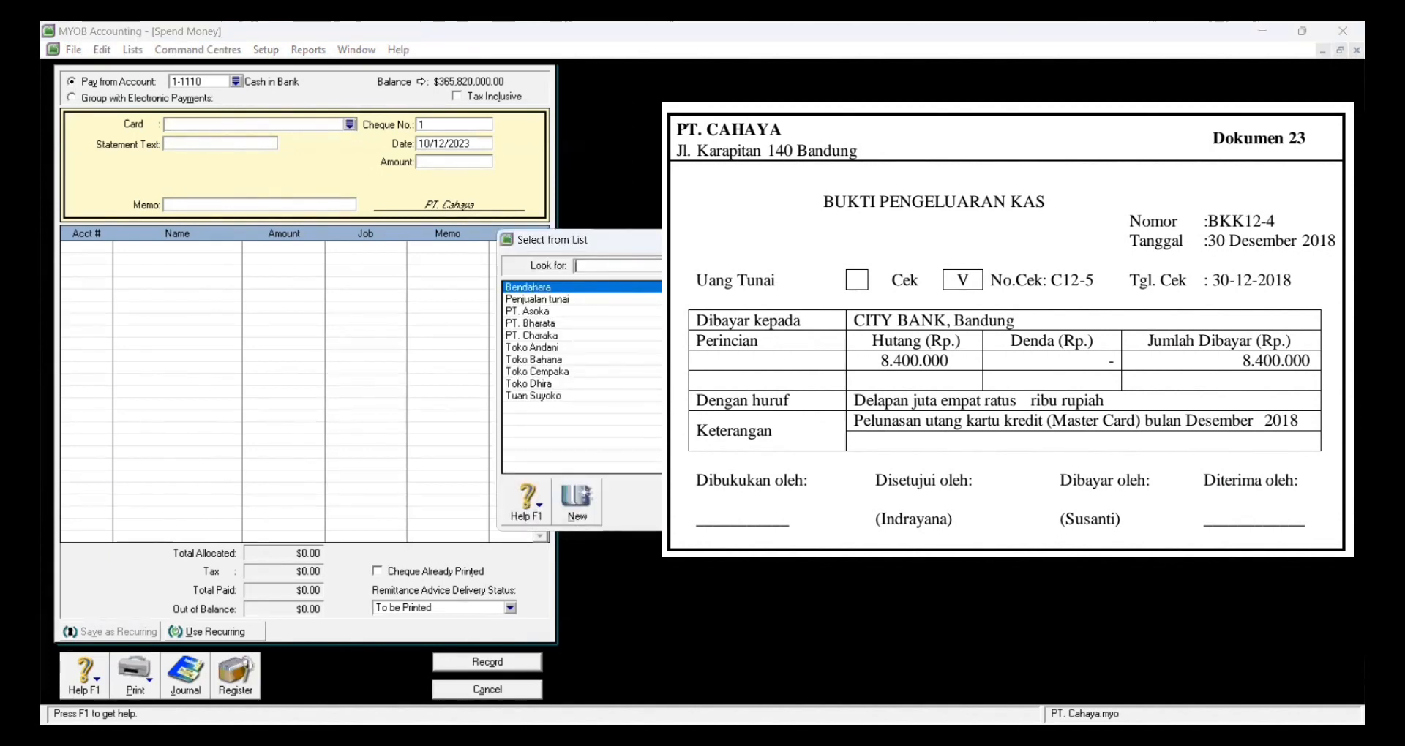
pyautogui.press('Return')
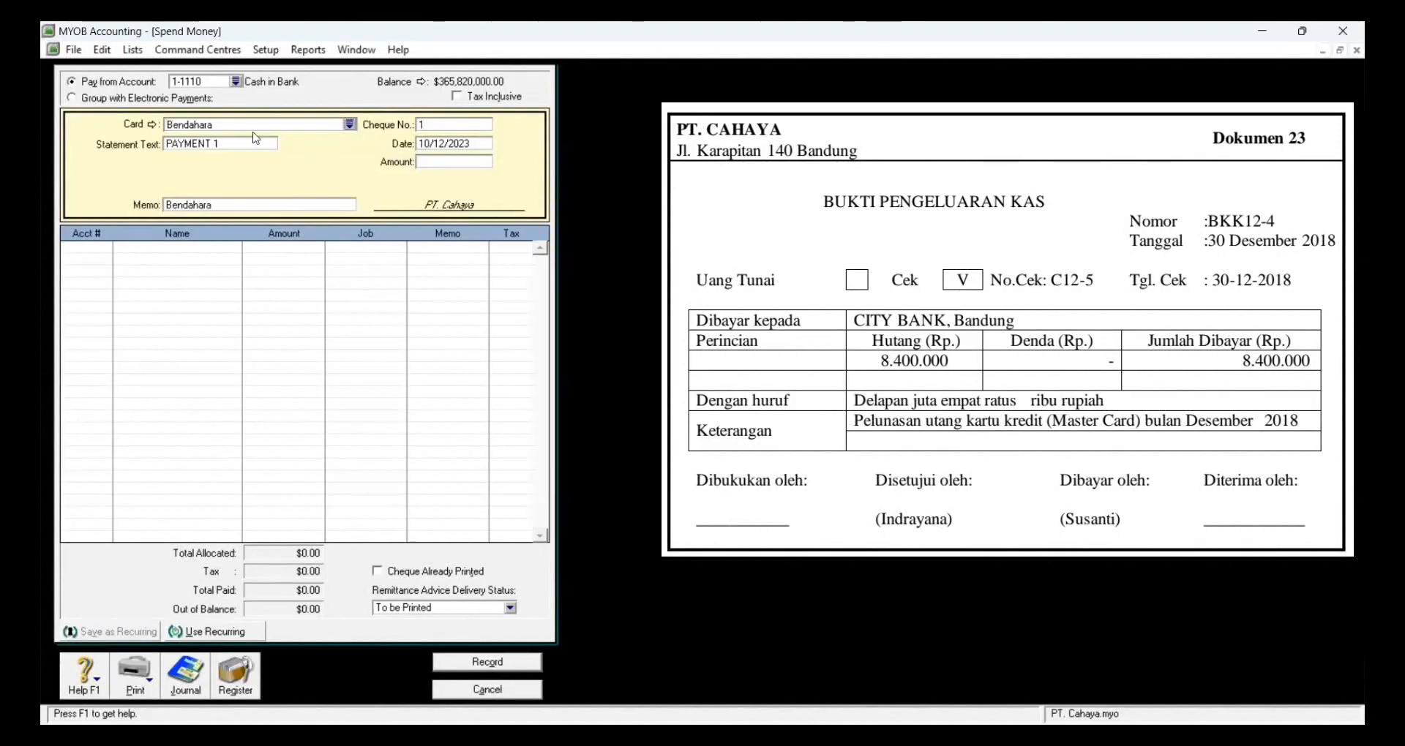
pyautogui.click(232, 143)
pyautogui.press('BackSpace')
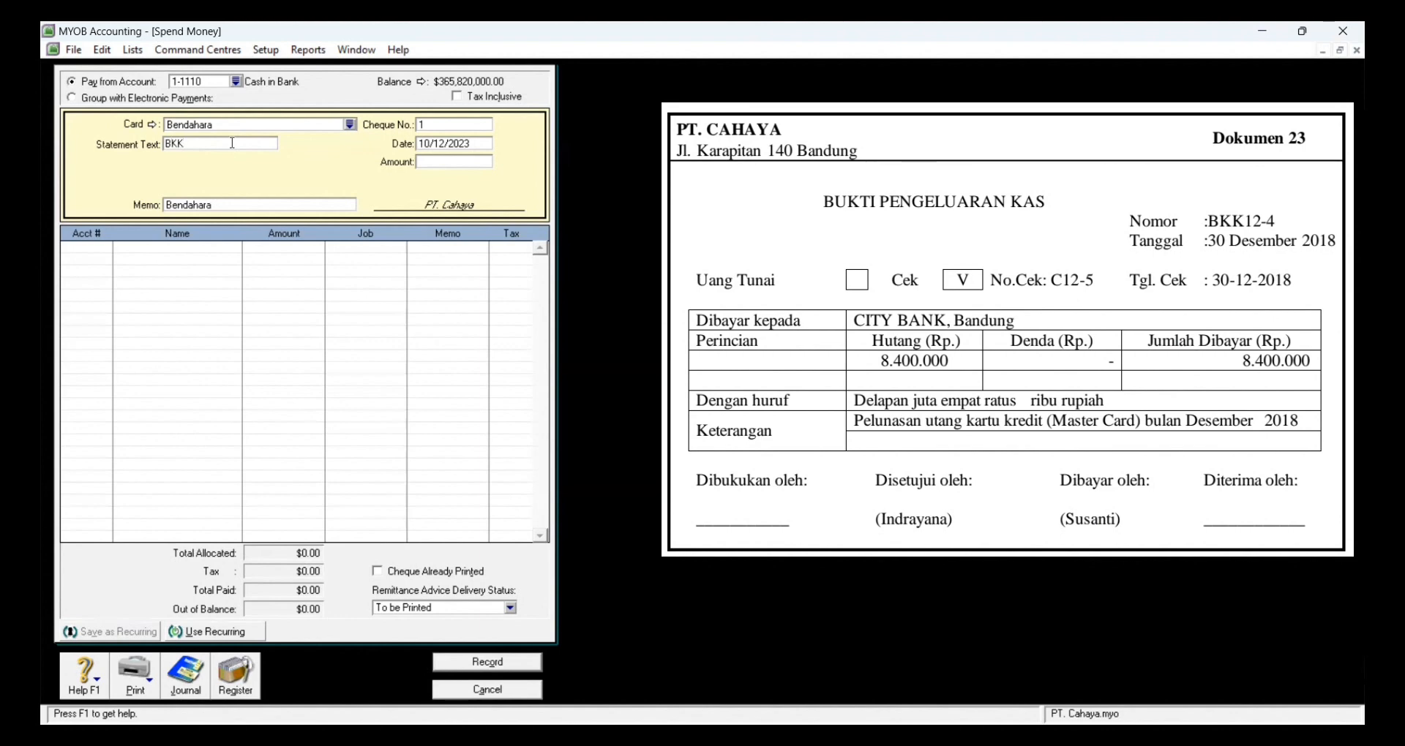
pyautogui.write('BKK12-4')
pyautogui.click(463, 127)
pyautogui.press('BackSpace')
pyautogui.click(461, 146)
pyautogui.write('12/30/2018')
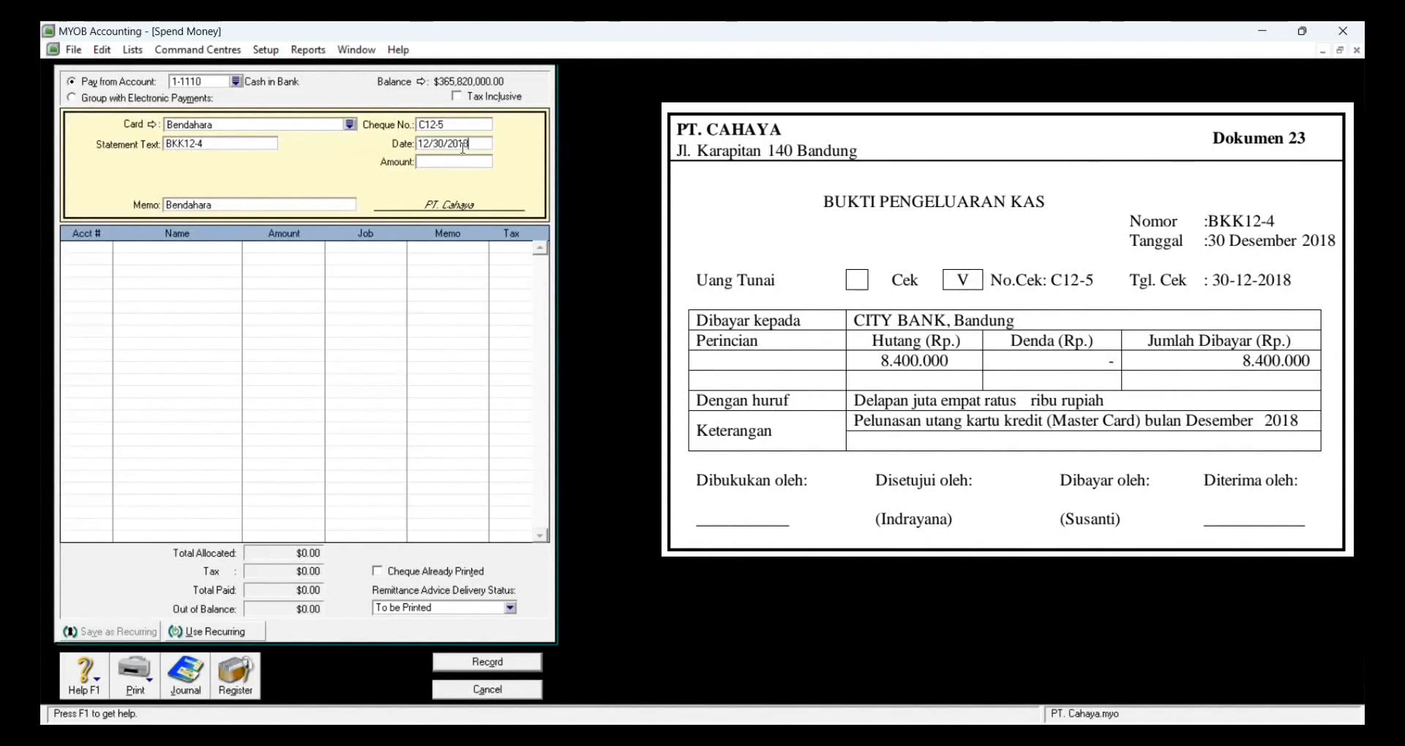
pyautogui.click(469, 163)
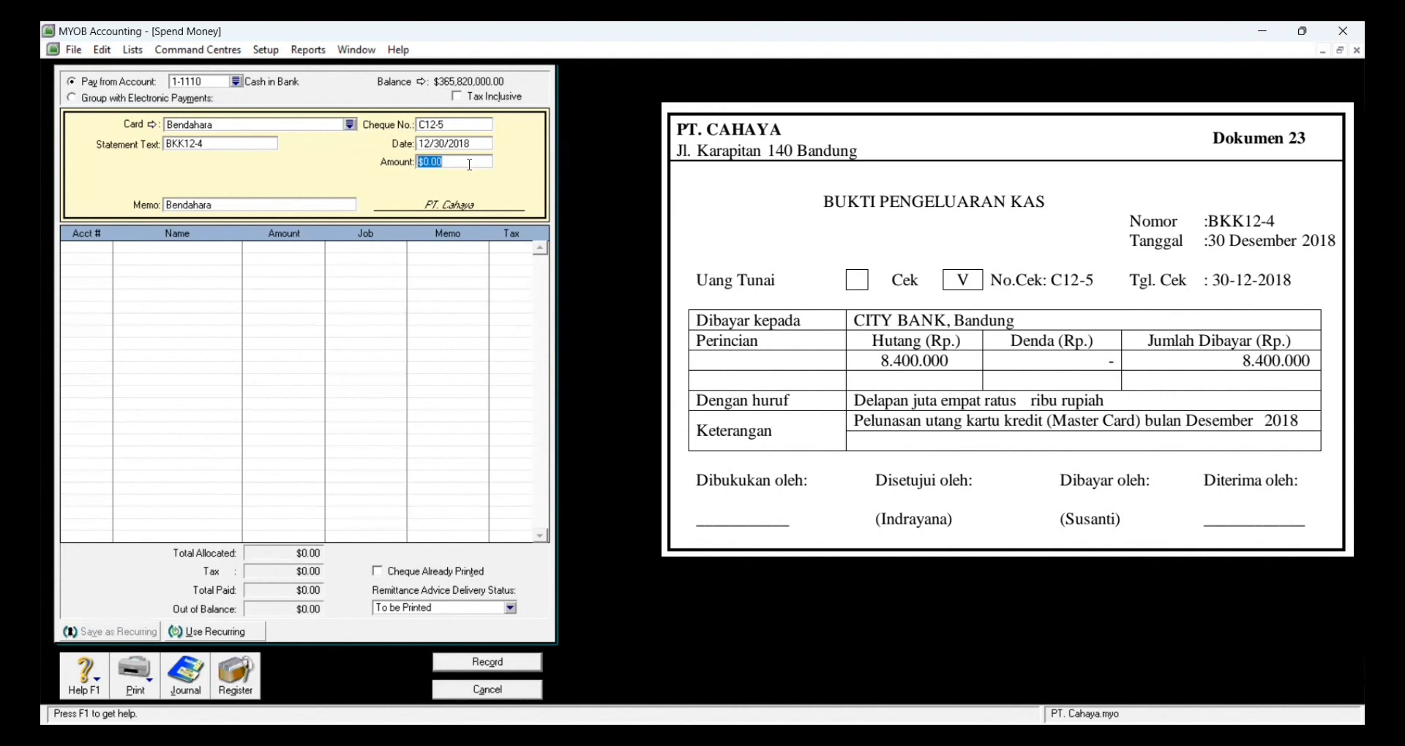
pyautogui.write('8,400,')
pyautogui.write('000')
pyautogui.press('Tab')
# Step: Allocate the payment to 2-1110 Credit Card and record it
pyautogui.click(75, 248)
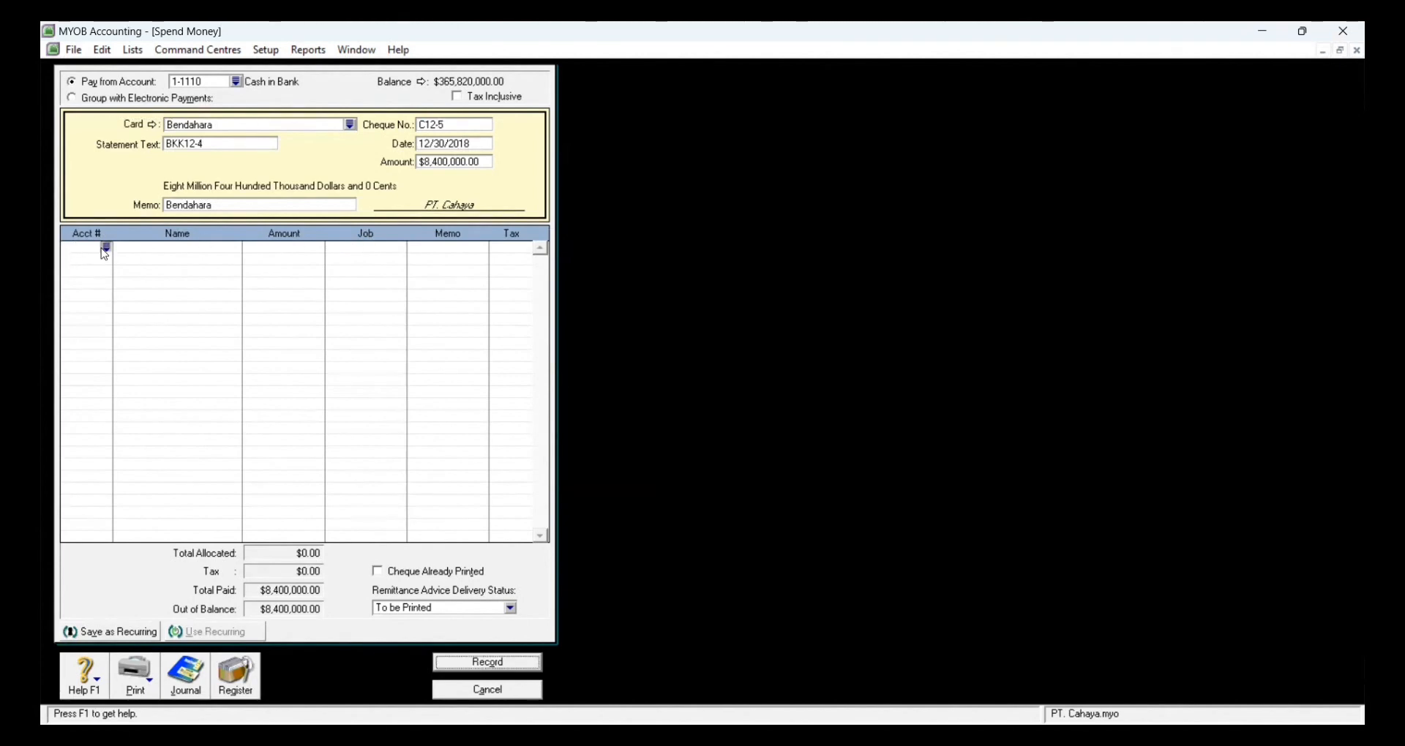
pyautogui.click(106, 247)
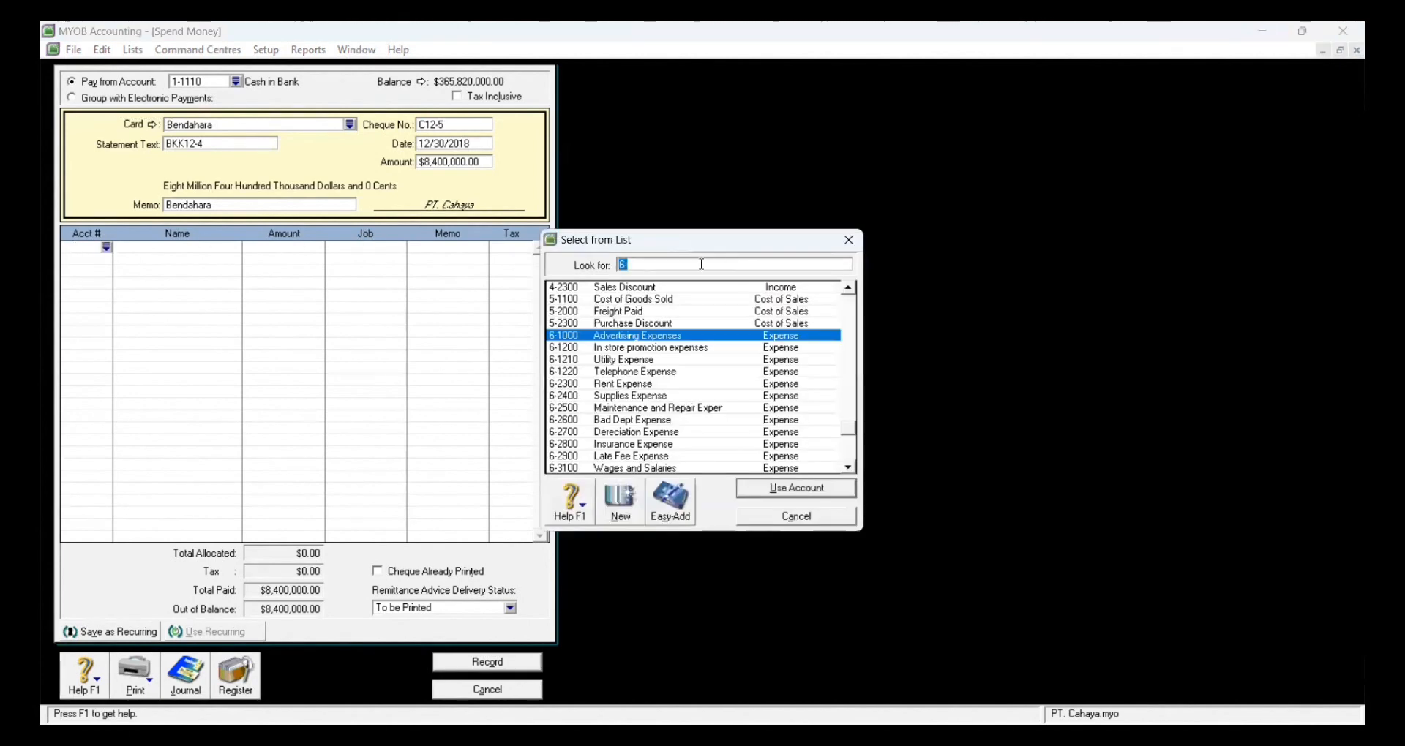
pyautogui.write('2')
pyautogui.click(788, 491)
pyautogui.press('Tab')
pyautogui.press('Tab')
pyautogui.press('Tab')
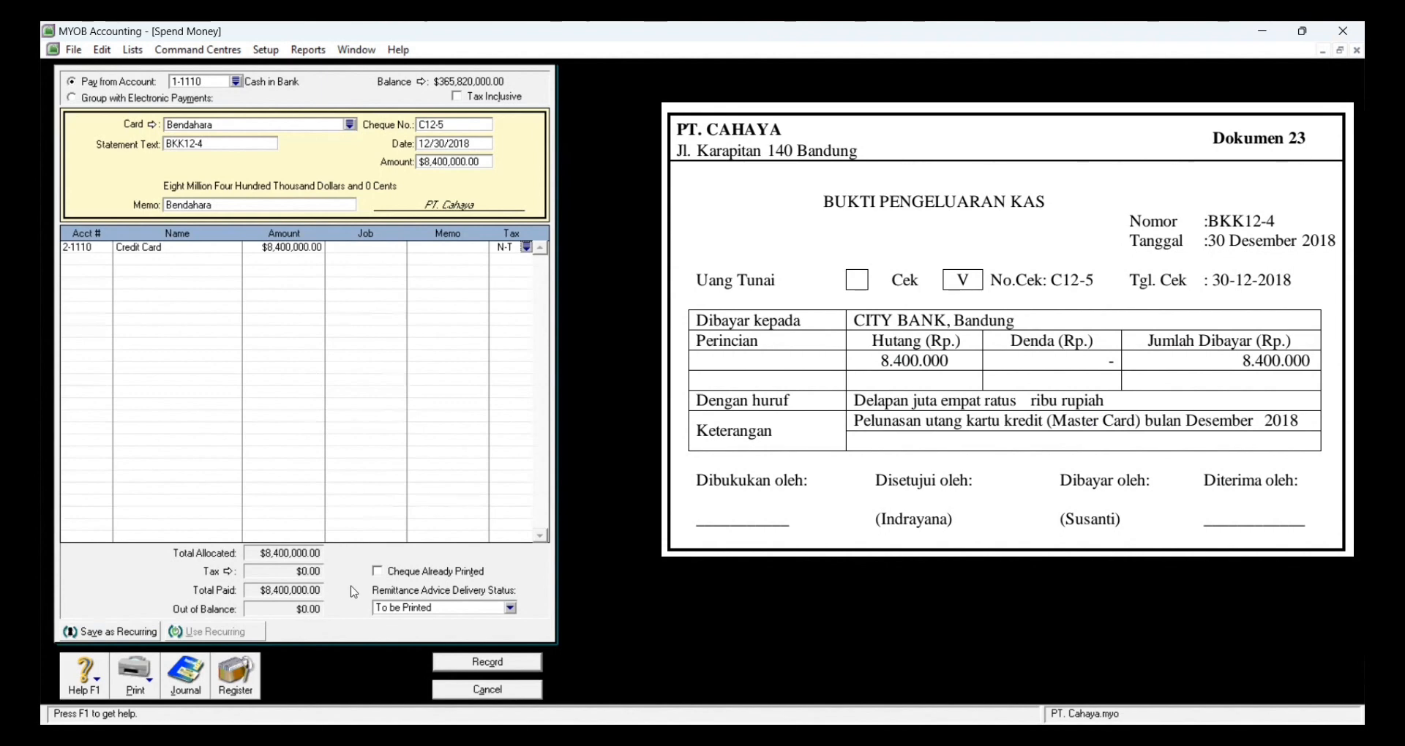
pyautogui.click(455, 665)
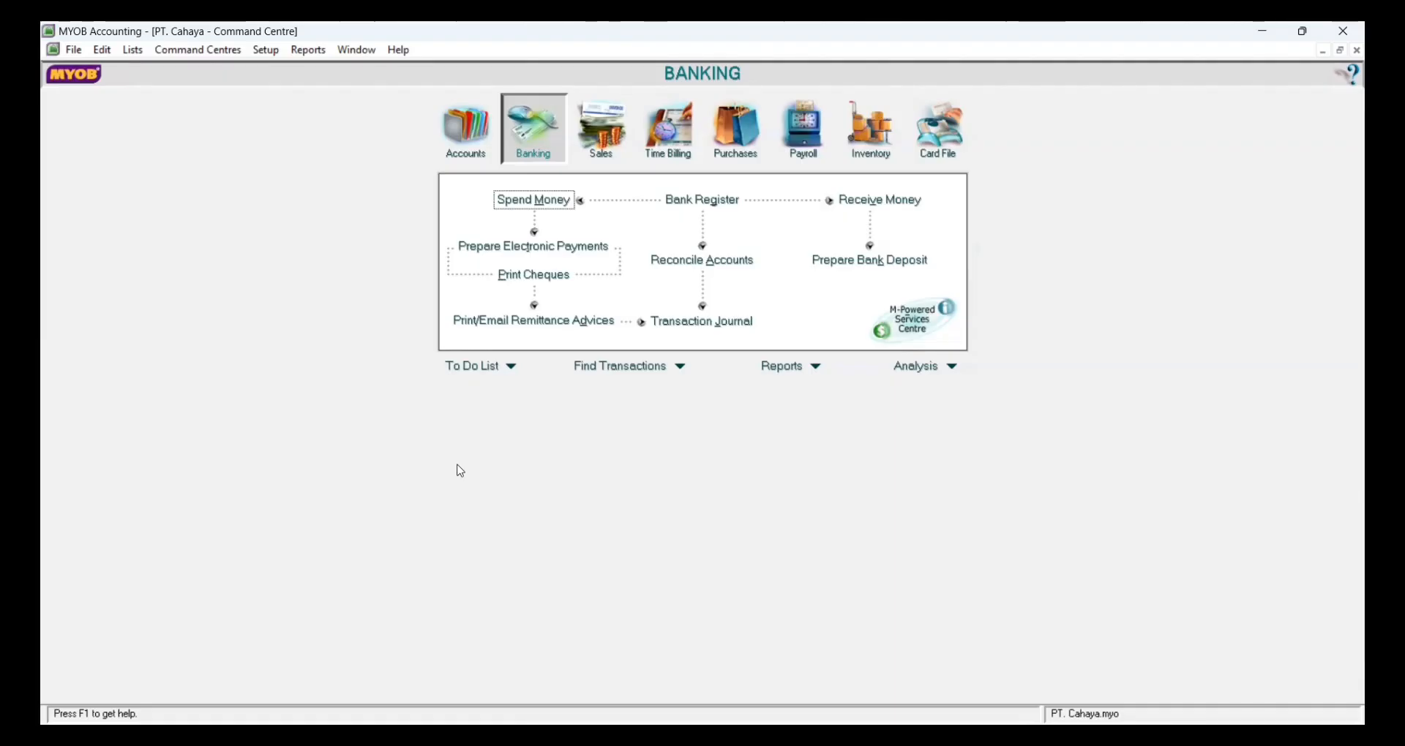
# Step: Start a new cash payment to Bendahara with statement text BKK12-5 and cheque C12-6
pyautogui.click(534, 200)
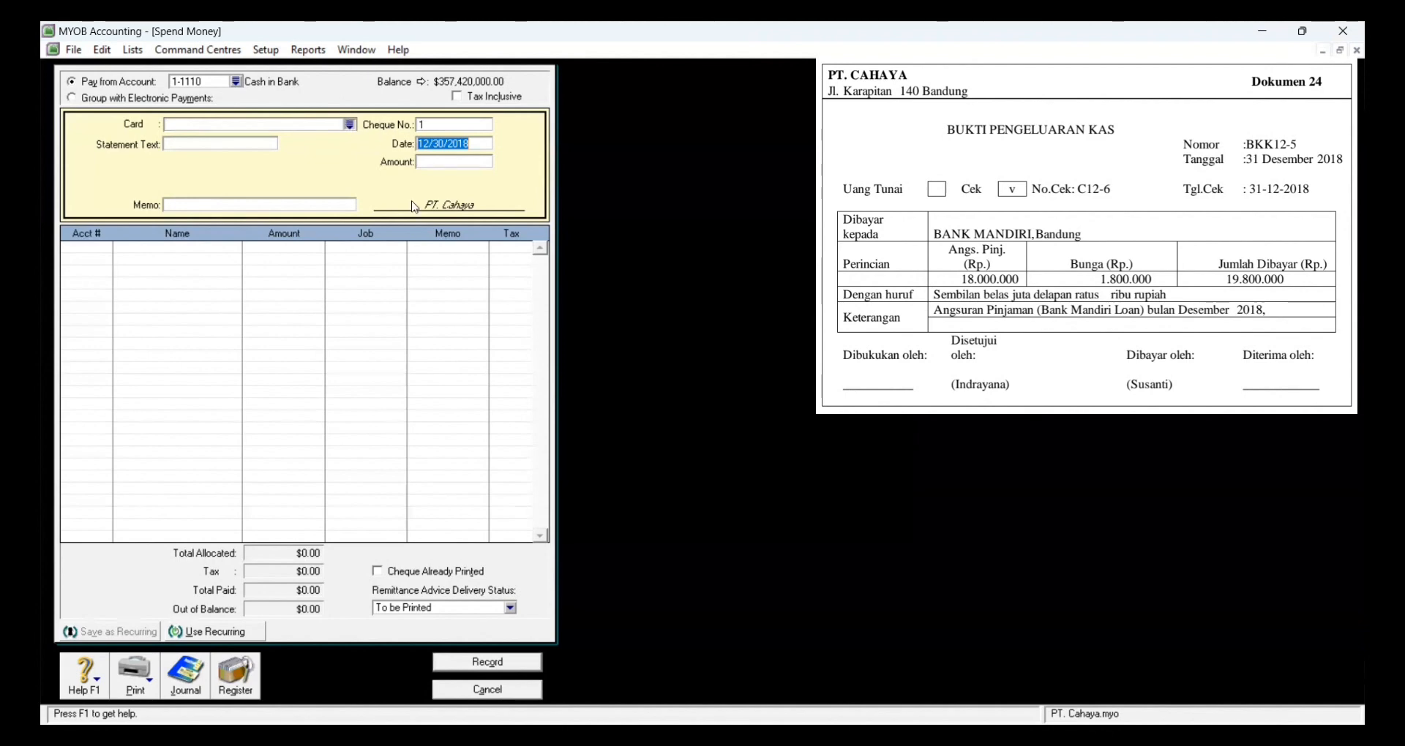
pyautogui.click(349, 125)
pyautogui.click(825, 491)
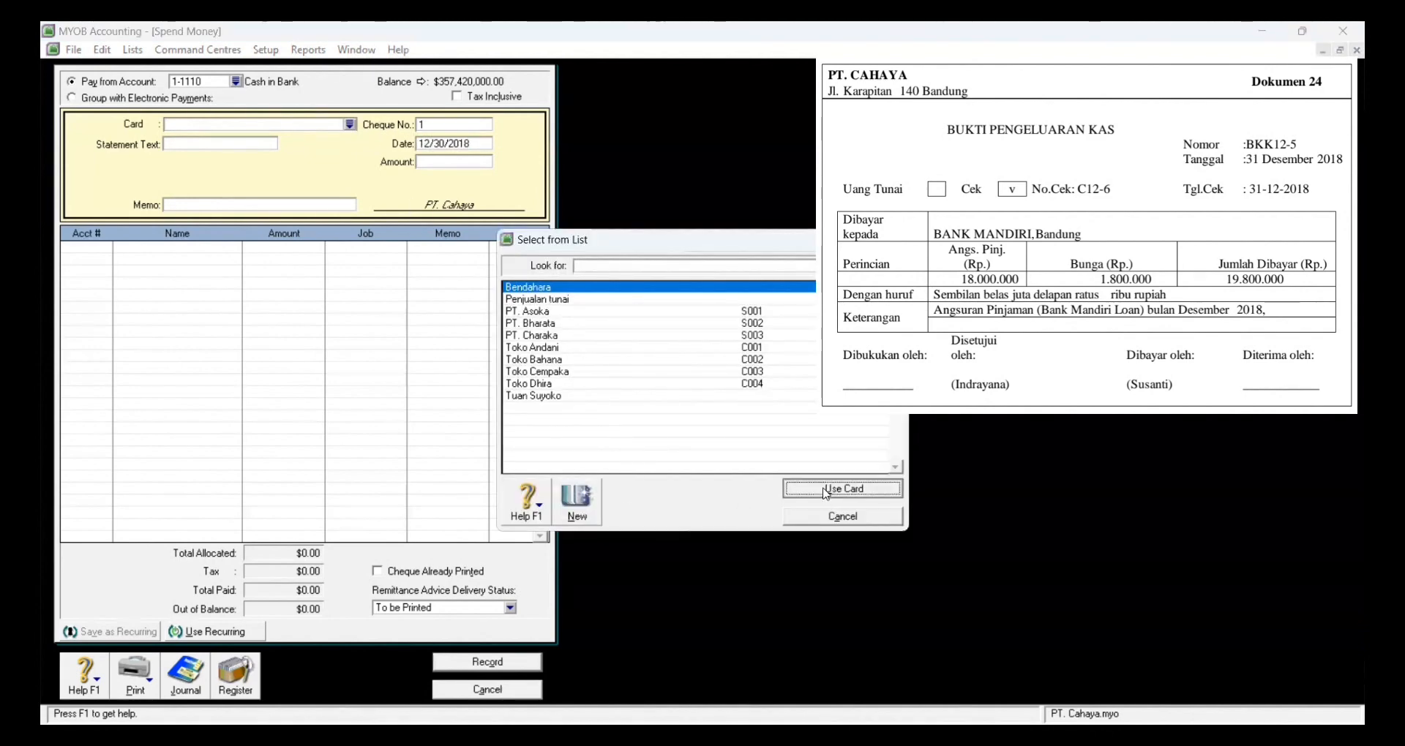
pyautogui.doubleClick(240, 147)
pyautogui.press('BackSpace')
pyautogui.write('BKK12-5')
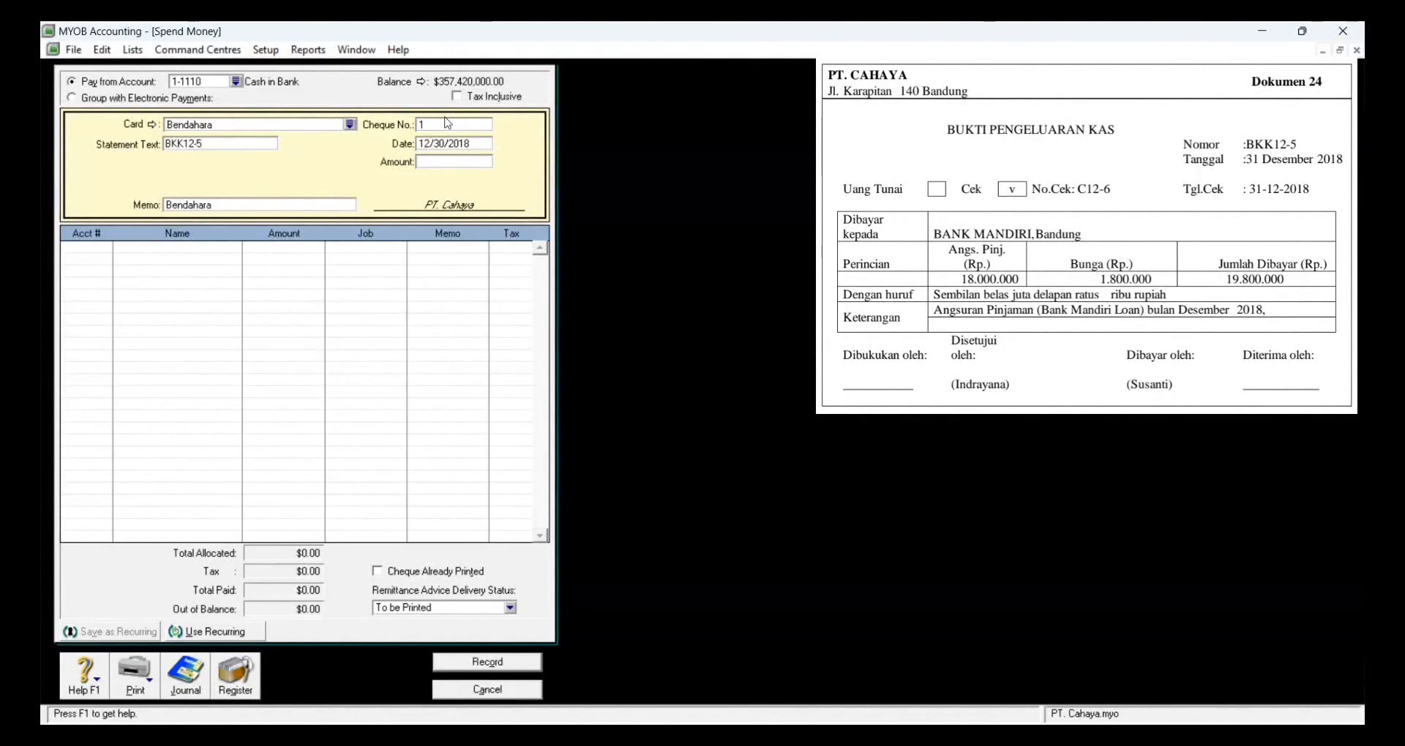
pyautogui.click(458, 124)
pyautogui.press('BackSpace')
pyautogui.write('12-6')
pyautogui.click(420, 125)
pyautogui.write('C')
# Step: Set the payment date to 12/31/2018 and the amount to 19,800,000
pyautogui.click(472, 143)
pyautogui.doubleClick(443, 143)
pyautogui.click(443, 143)
pyautogui.press('BackSpace')
pyautogui.write('1')
pyautogui.click(462, 162)
pyautogui.write('19800000')
pyautogui.press('Tab')
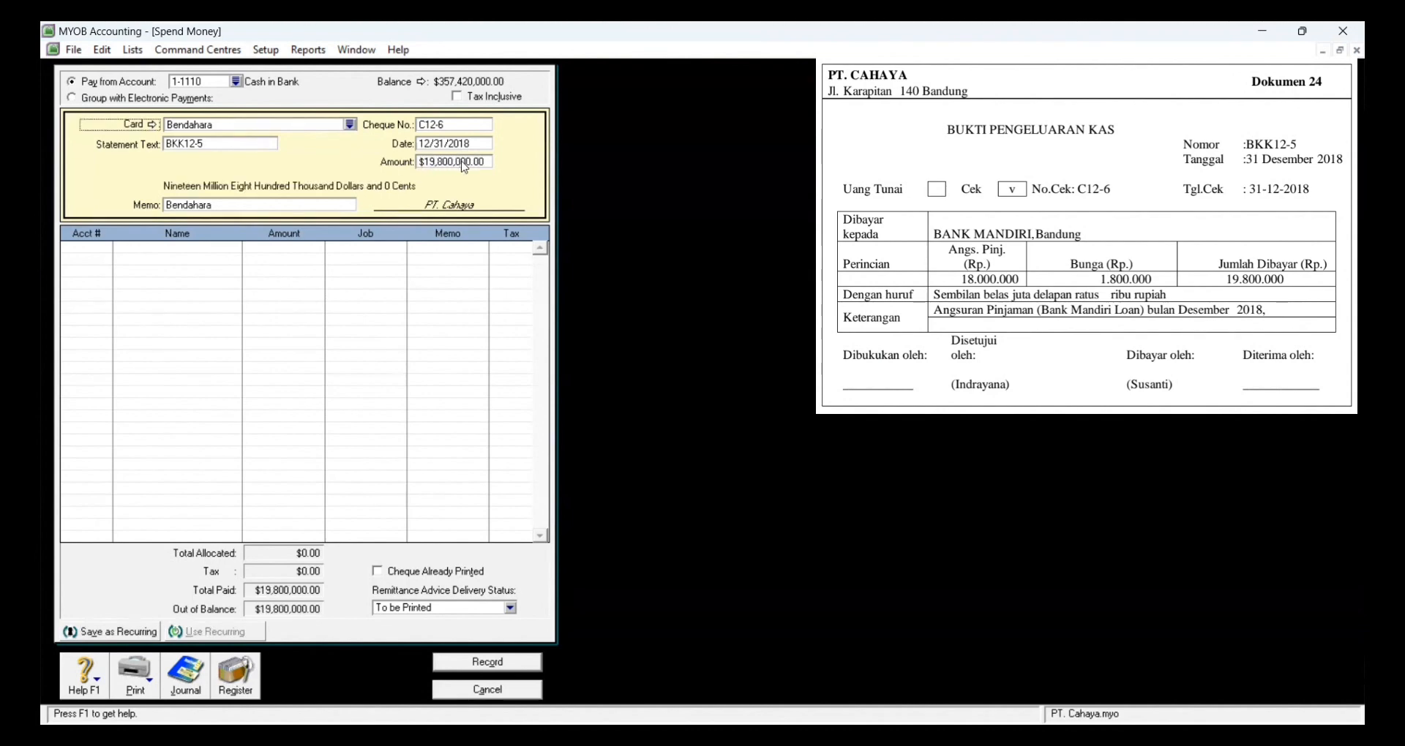
pyautogui.click(81, 249)
pyautogui.click(104, 250)
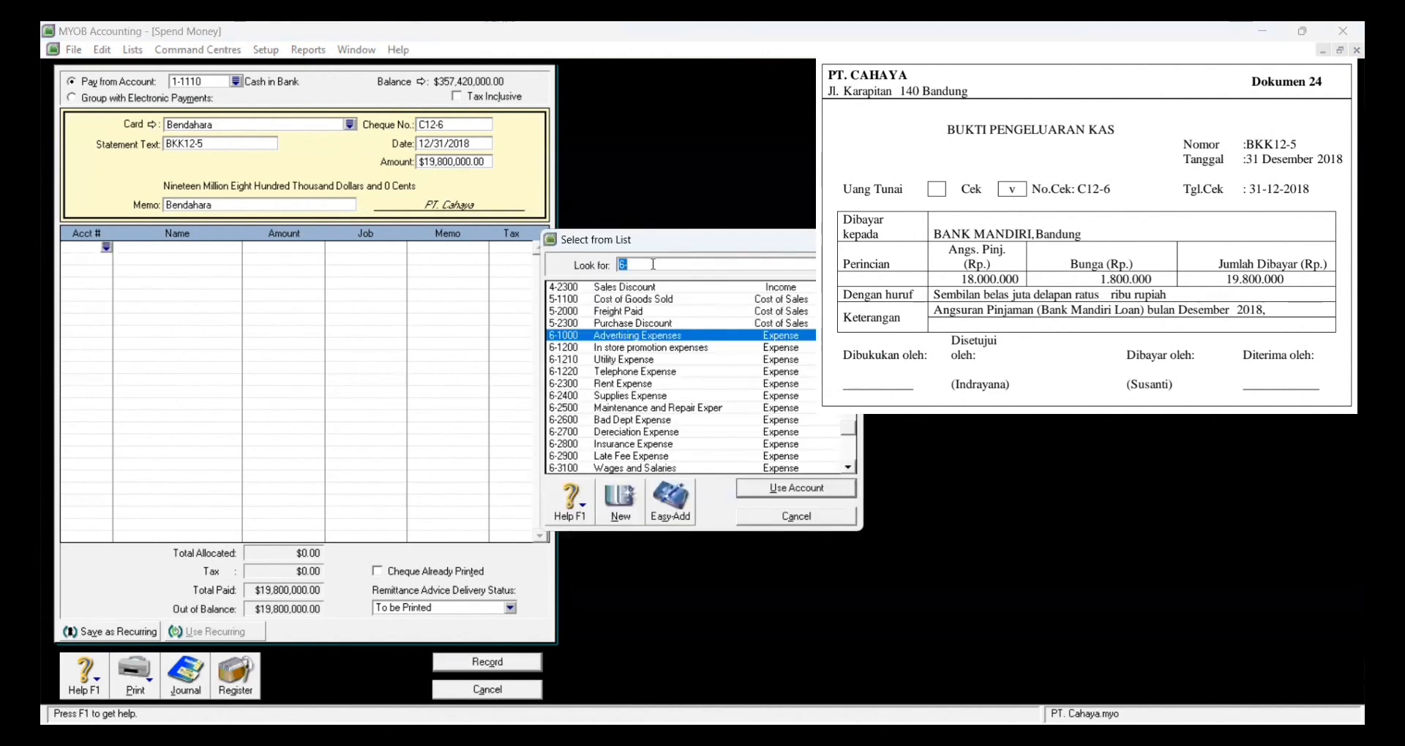
# Step: Allocate 18,000,000 to 2-2101 Bank Mandiri Loan on the first line
pyautogui.write('2')
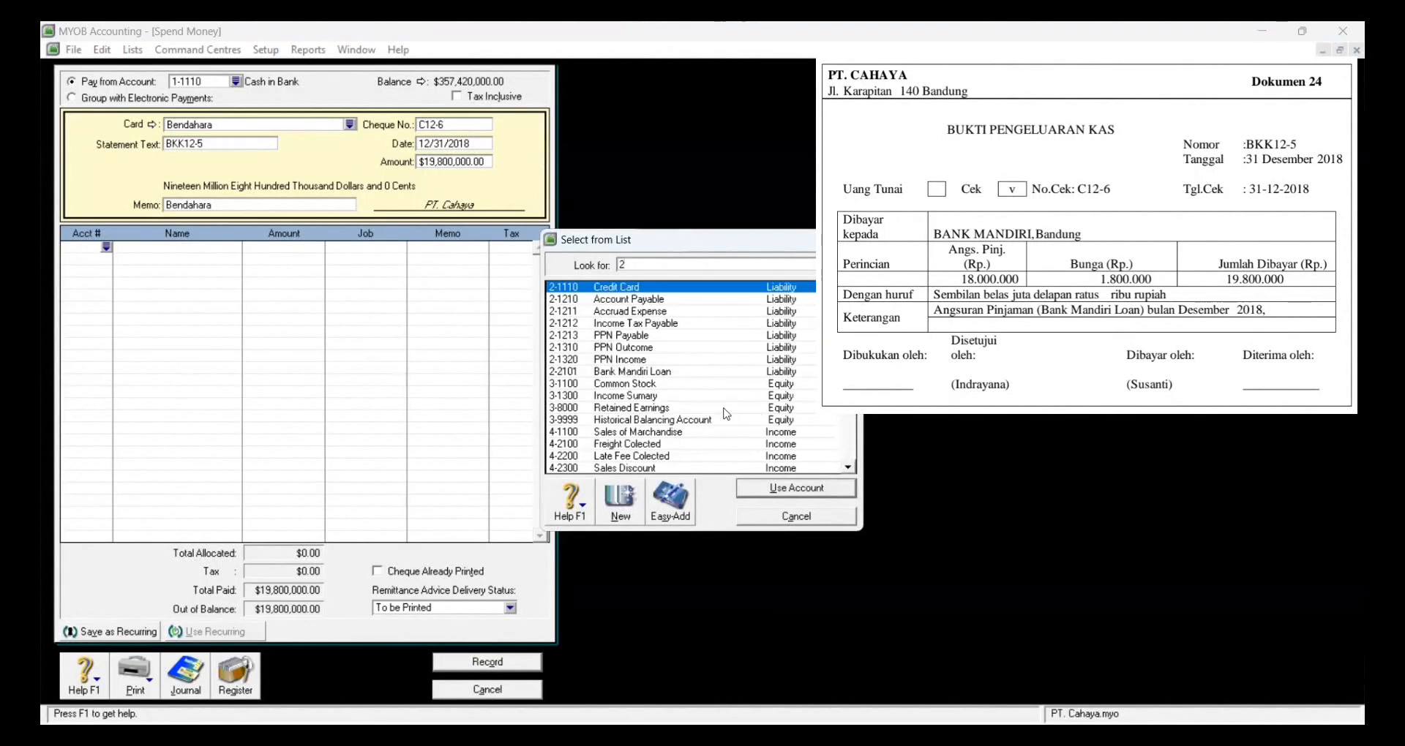
pyautogui.click(644, 372)
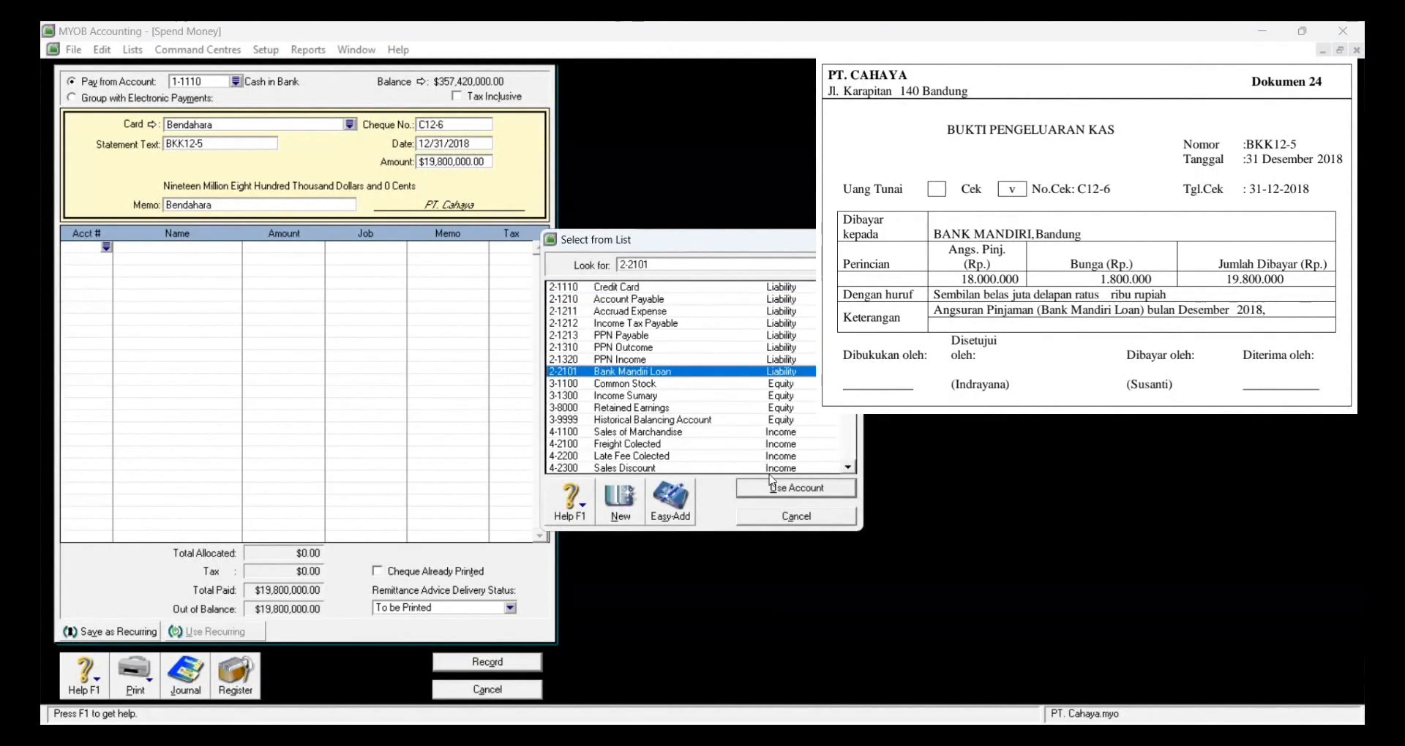
pyautogui.click(774, 488)
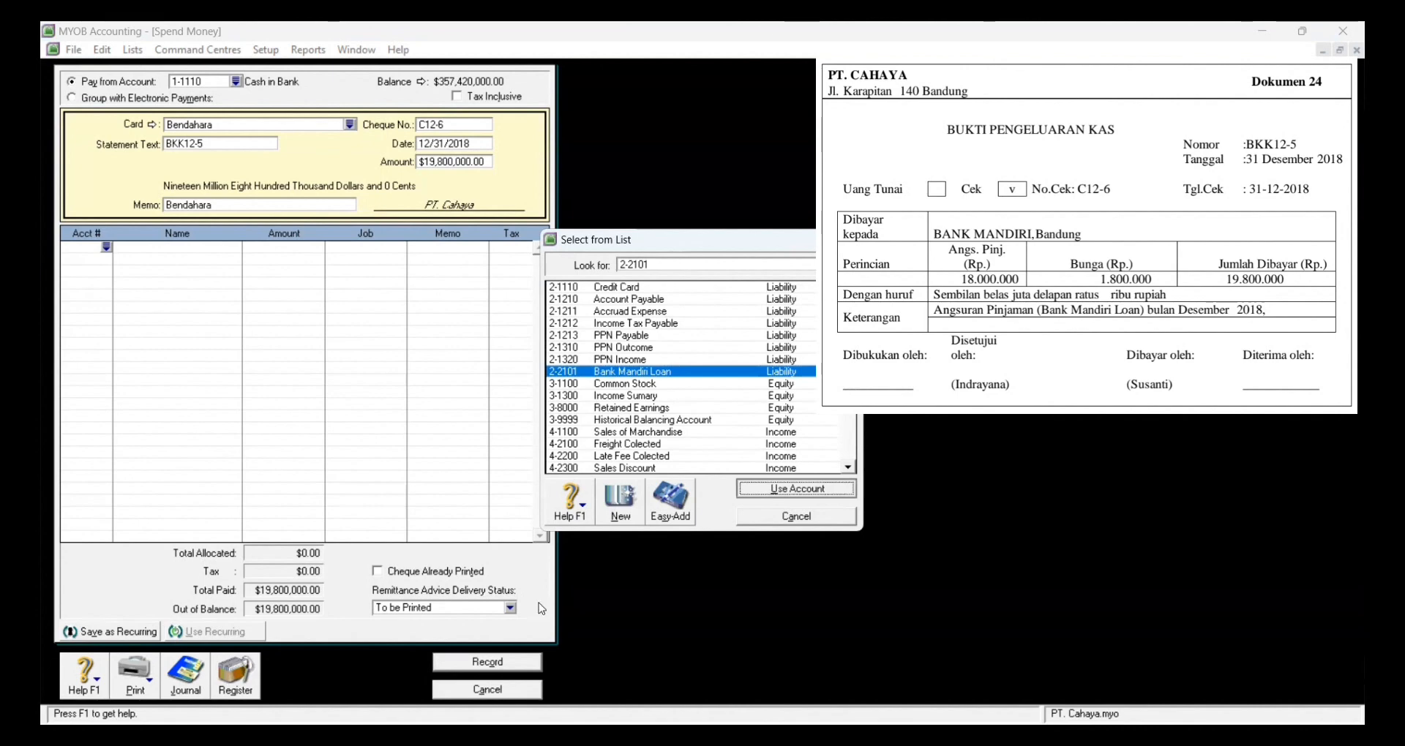
pyautogui.press('Tab')
pyautogui.press('Tab')
pyautogui.press('Tab')
pyautogui.press('Tab')
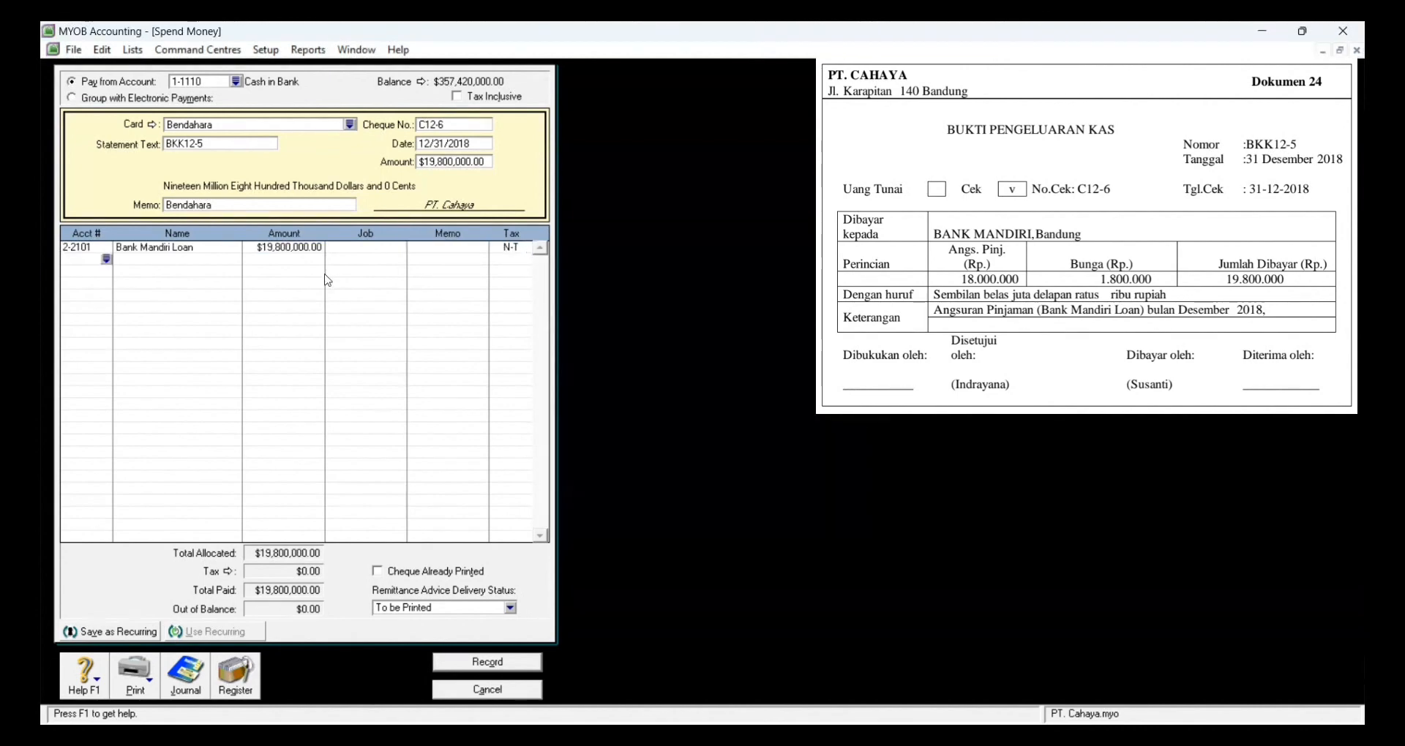
pyautogui.click(295, 246)
pyautogui.write('18000000')
pyautogui.press('Tab')
# Step: Put the remaining 1,800,000 on 9-1000 Interest Expense and record the payment
pyautogui.click(100, 258)
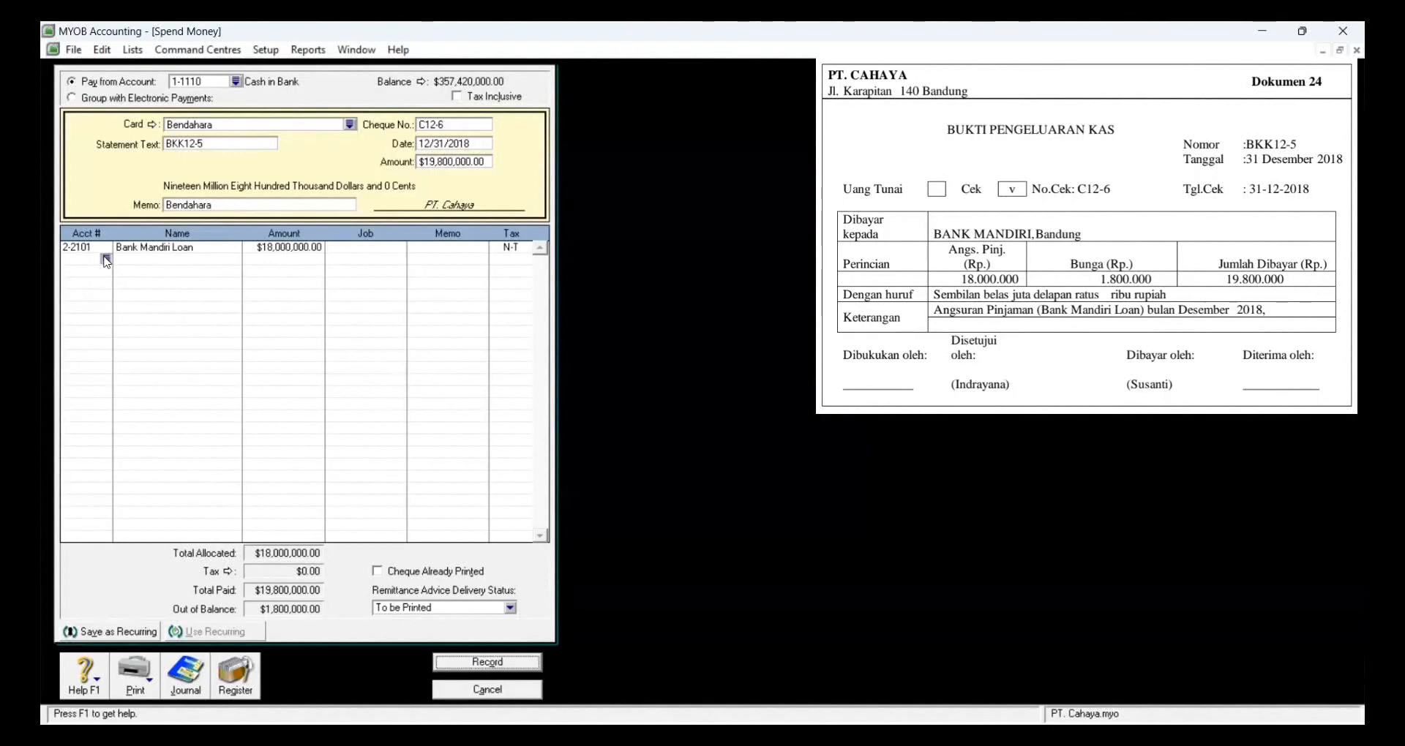
pyautogui.write('6')
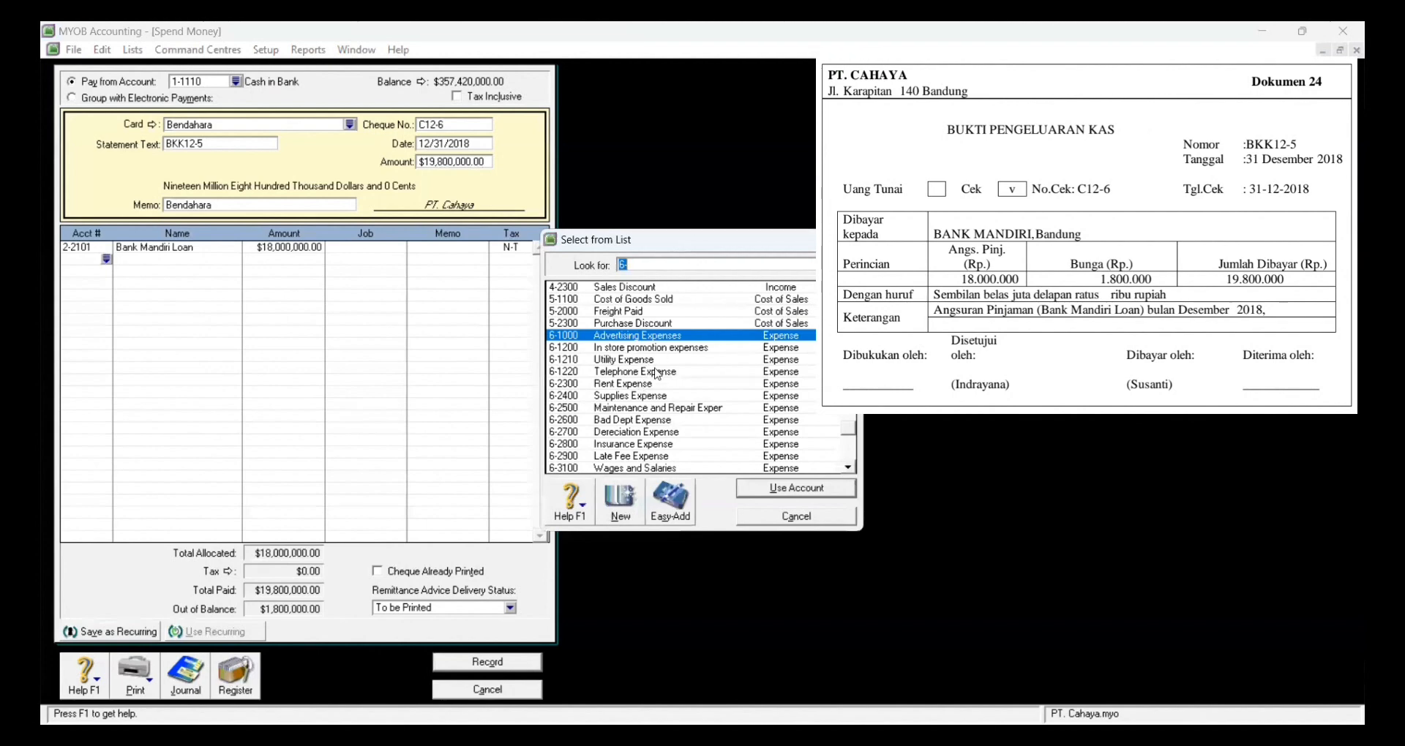
pyautogui.press('BackSpace')
pyautogui.write('9')
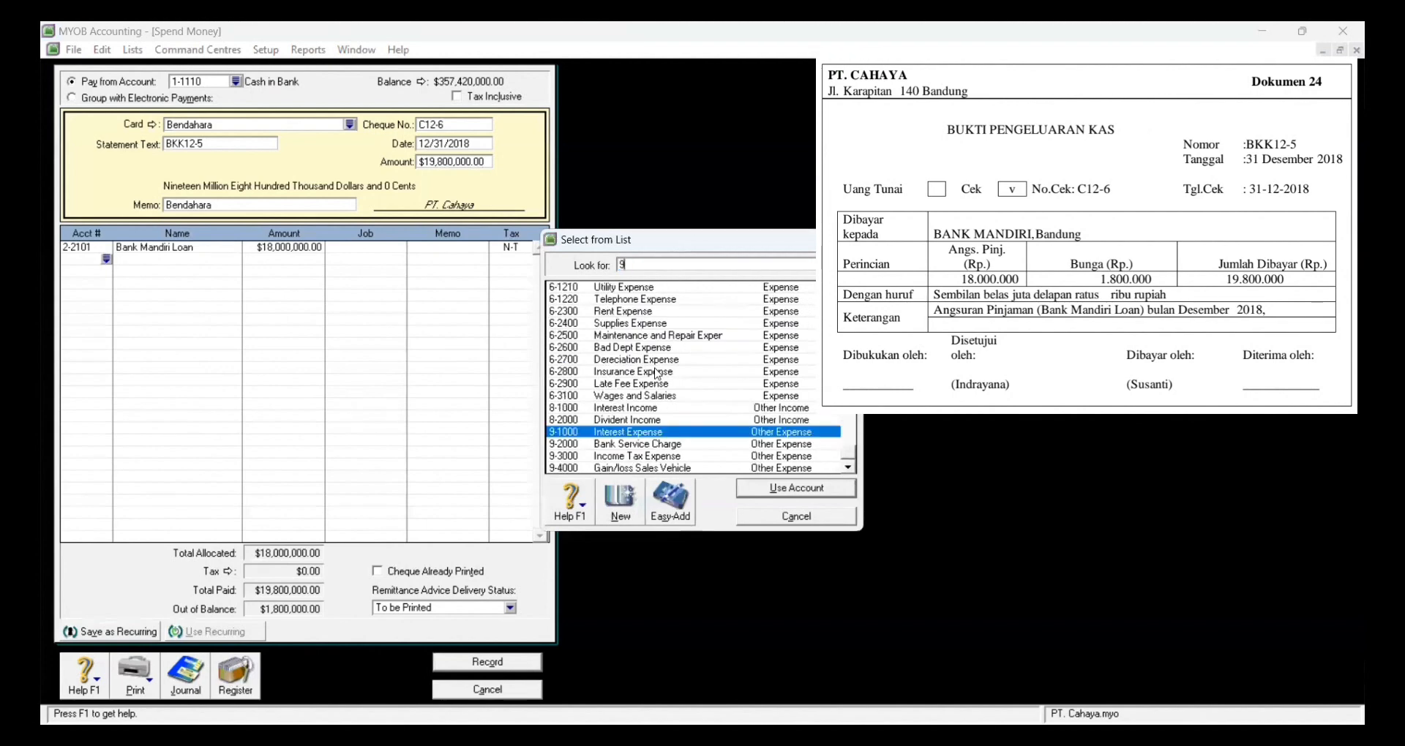
pyautogui.click(790, 487)
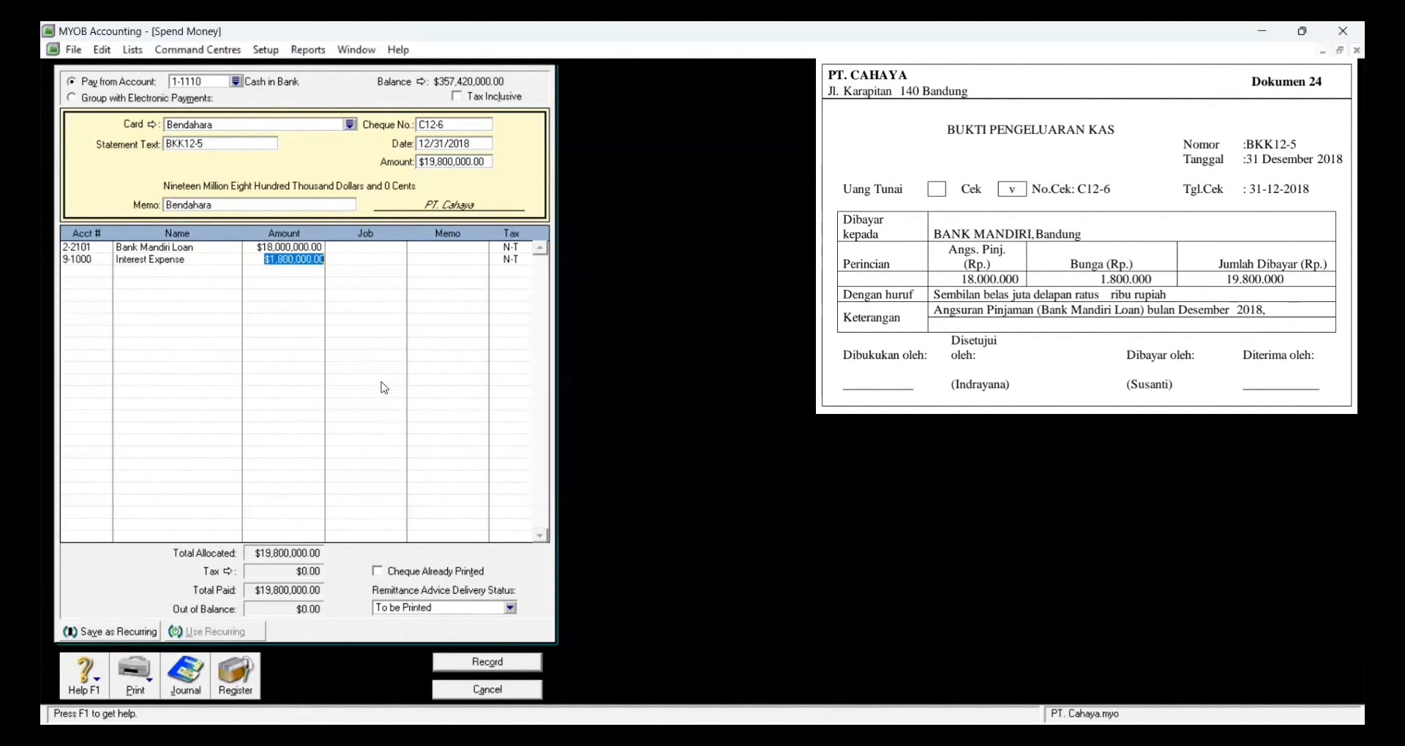
pyautogui.press('Tab')
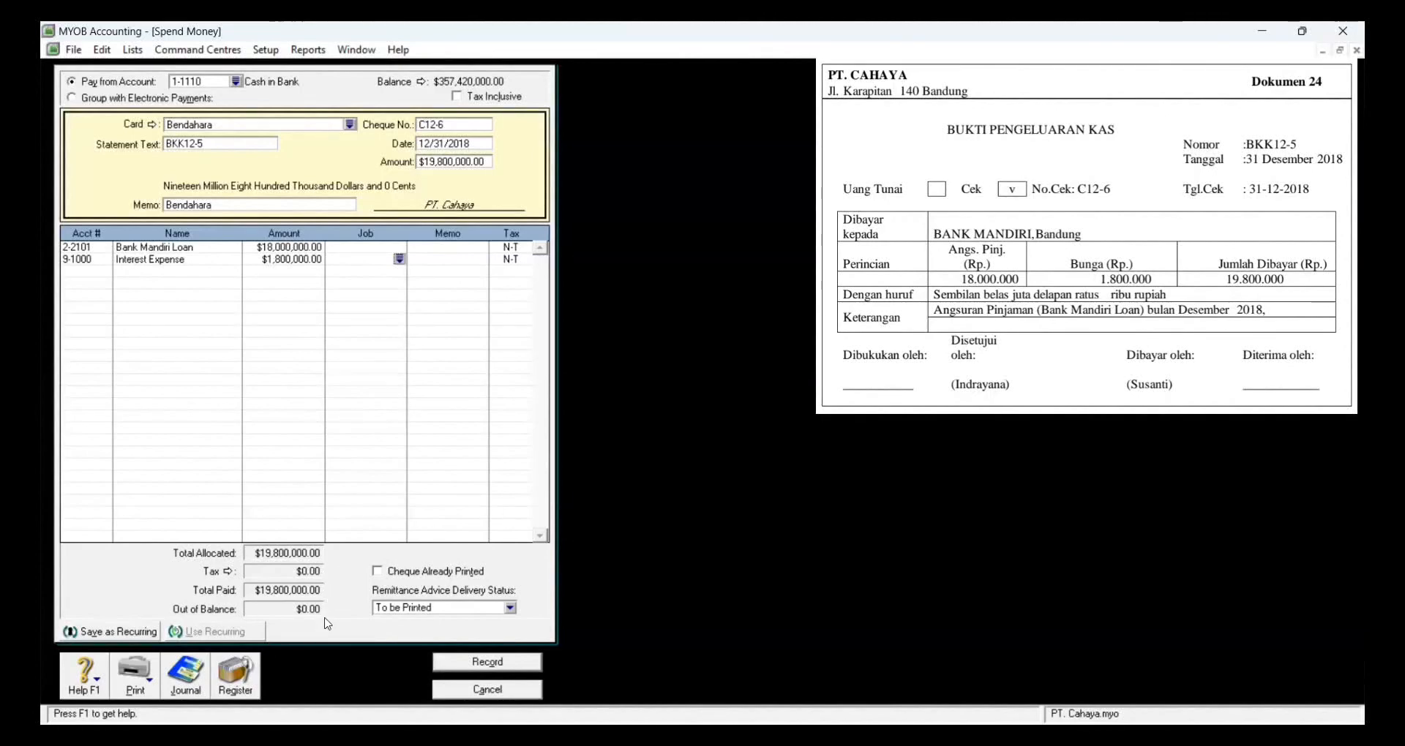
pyautogui.click(486, 663)
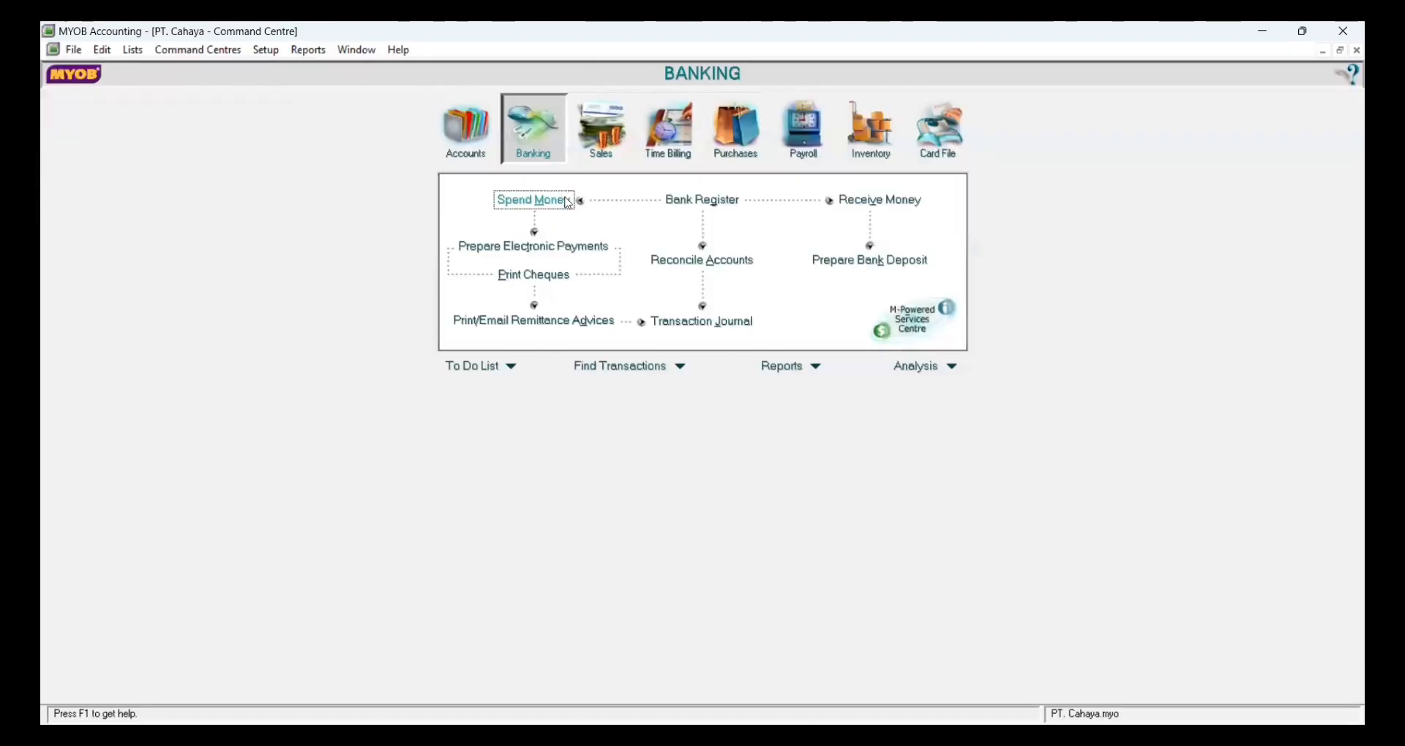
pyautogui.click(537, 201)
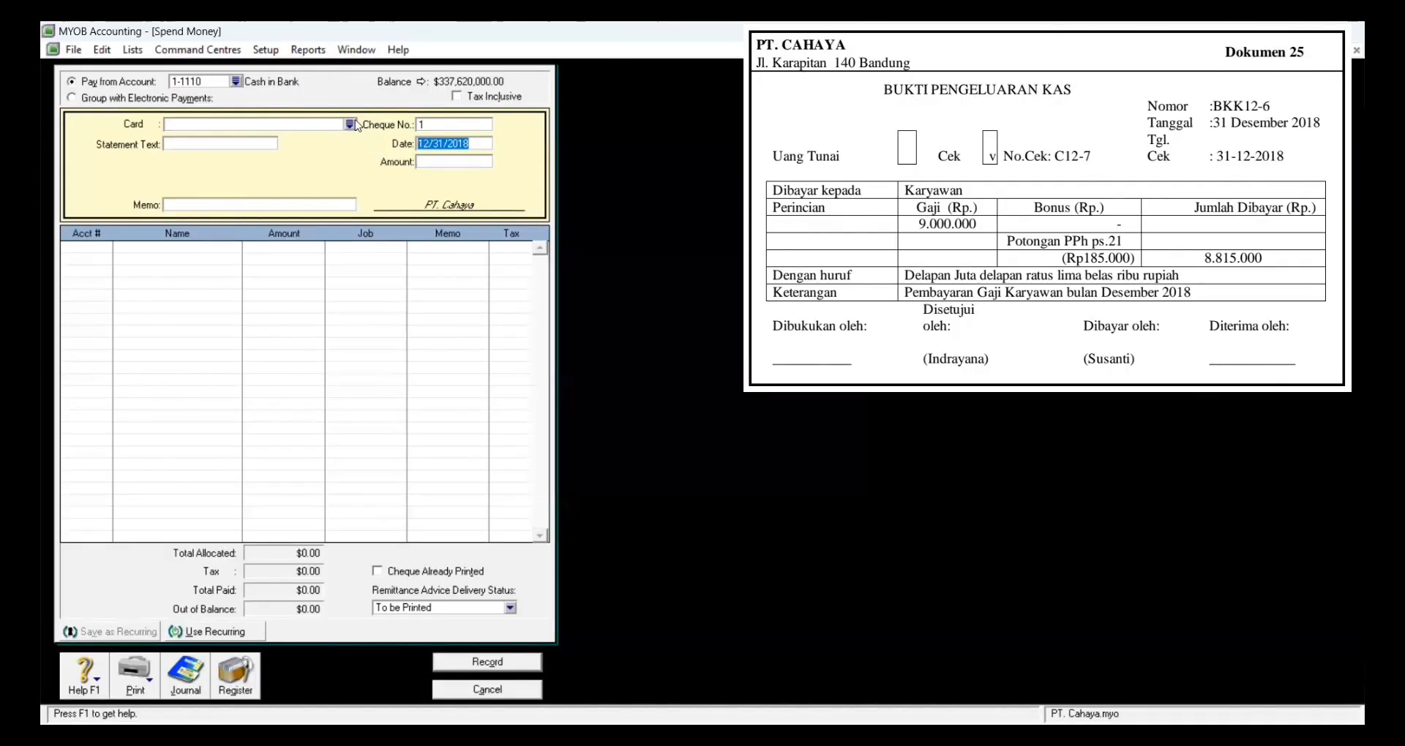
# Step: Pay Bendahara under BKK12-6, cheque C12-7, for 8,815,000
pyautogui.click(350, 124)
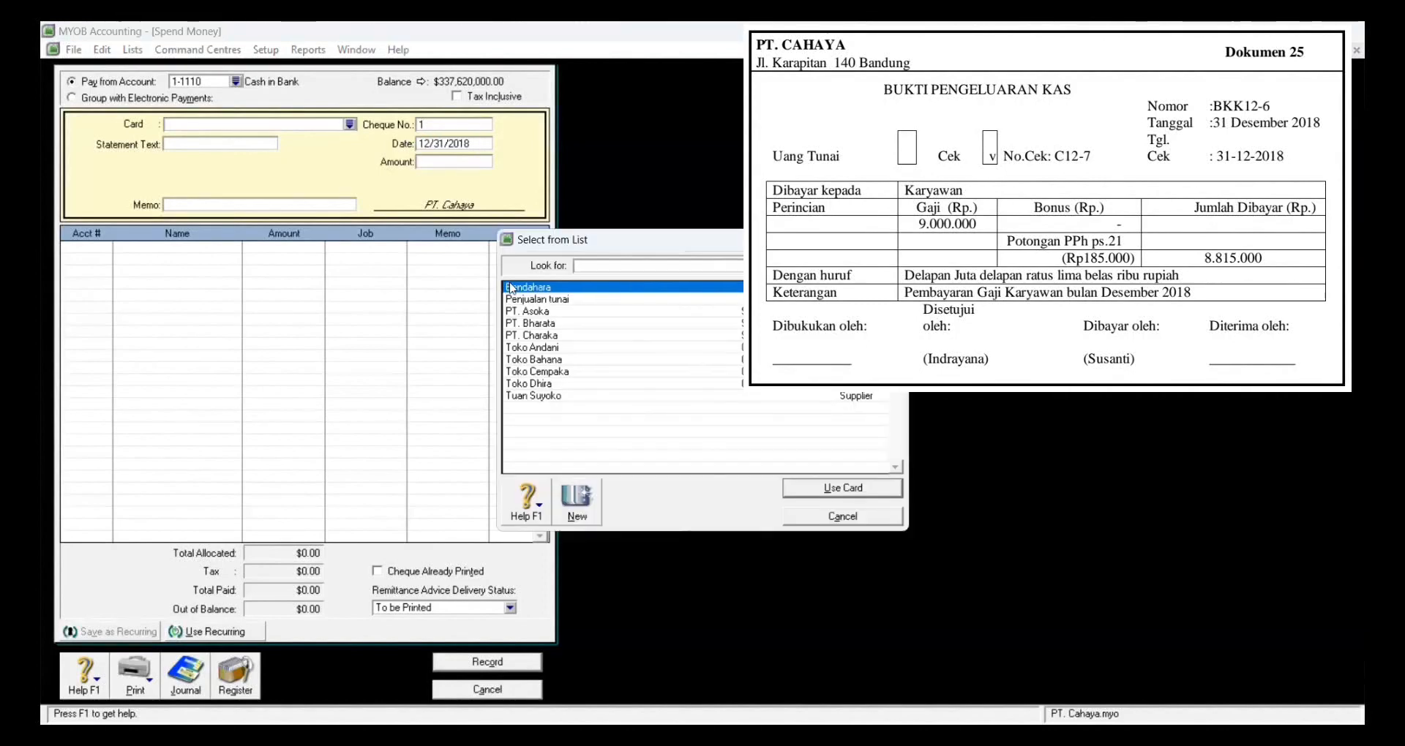
pyautogui.click(832, 494)
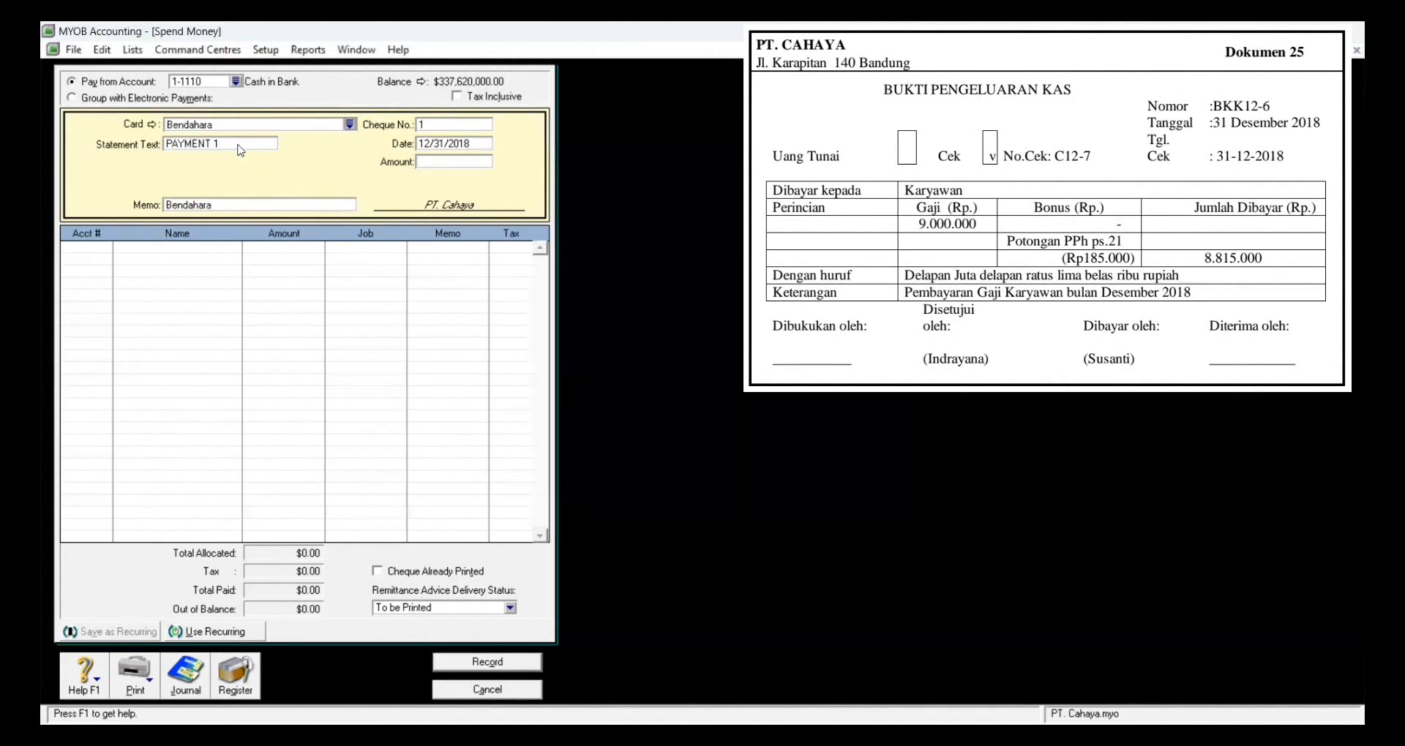
pyautogui.click(238, 143)
pyautogui.write('BKK')
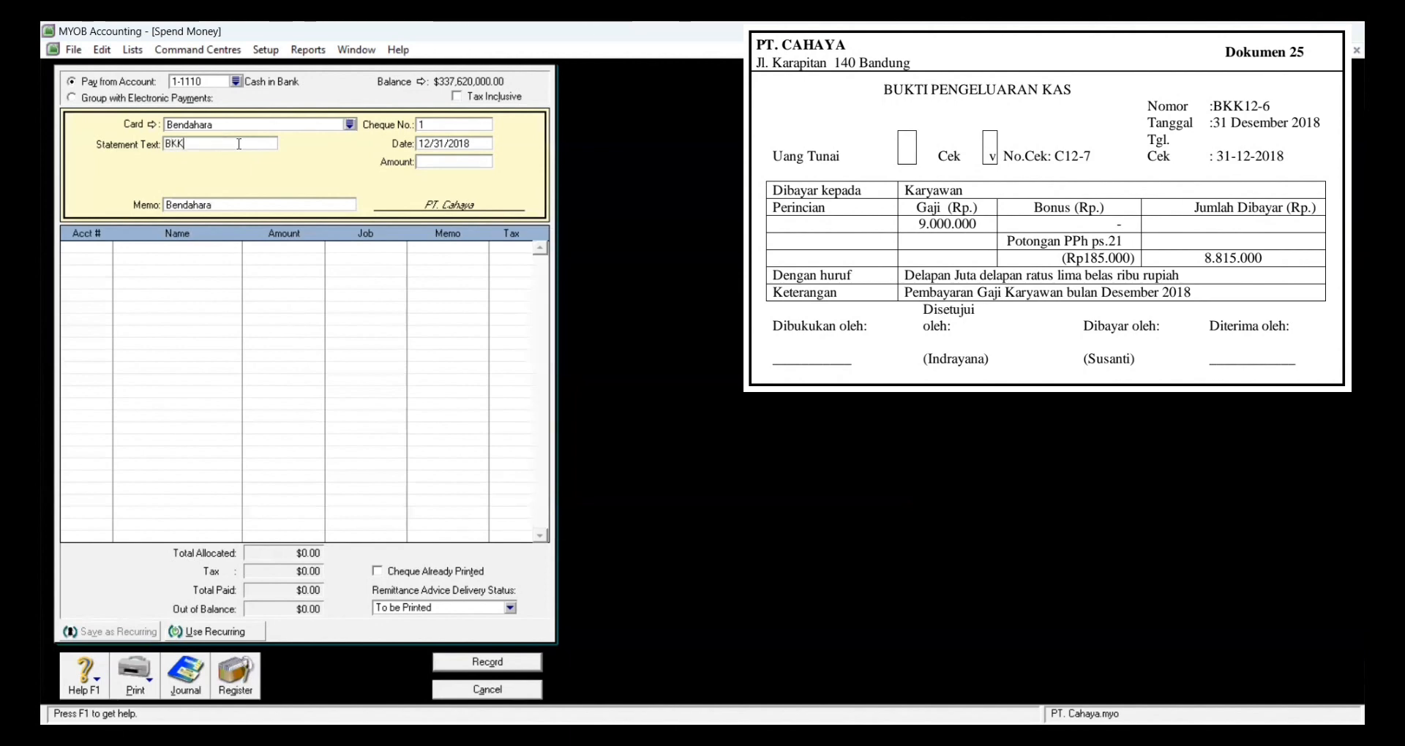
pyautogui.write('12-6')
pyautogui.click(451, 126)
pyautogui.press('BackSpace')
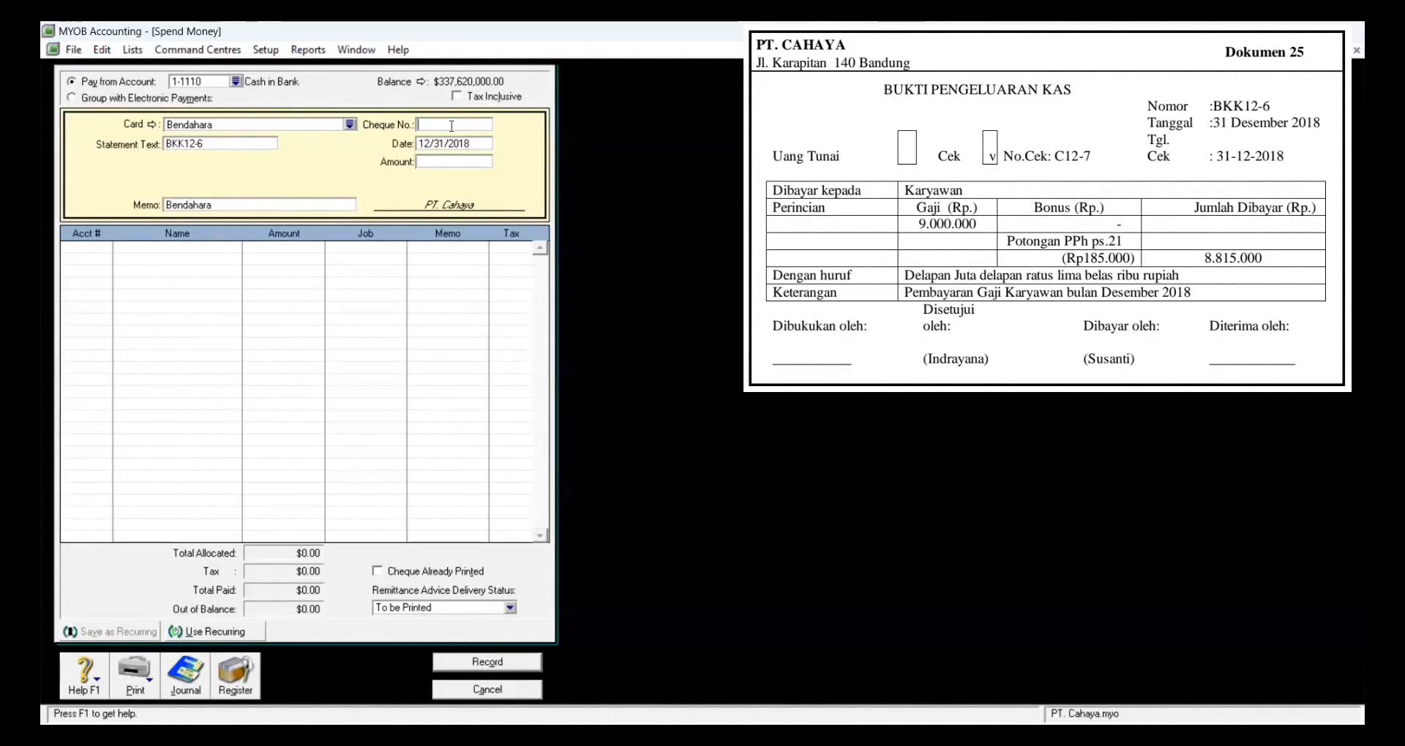
pyautogui.write('C12-7')
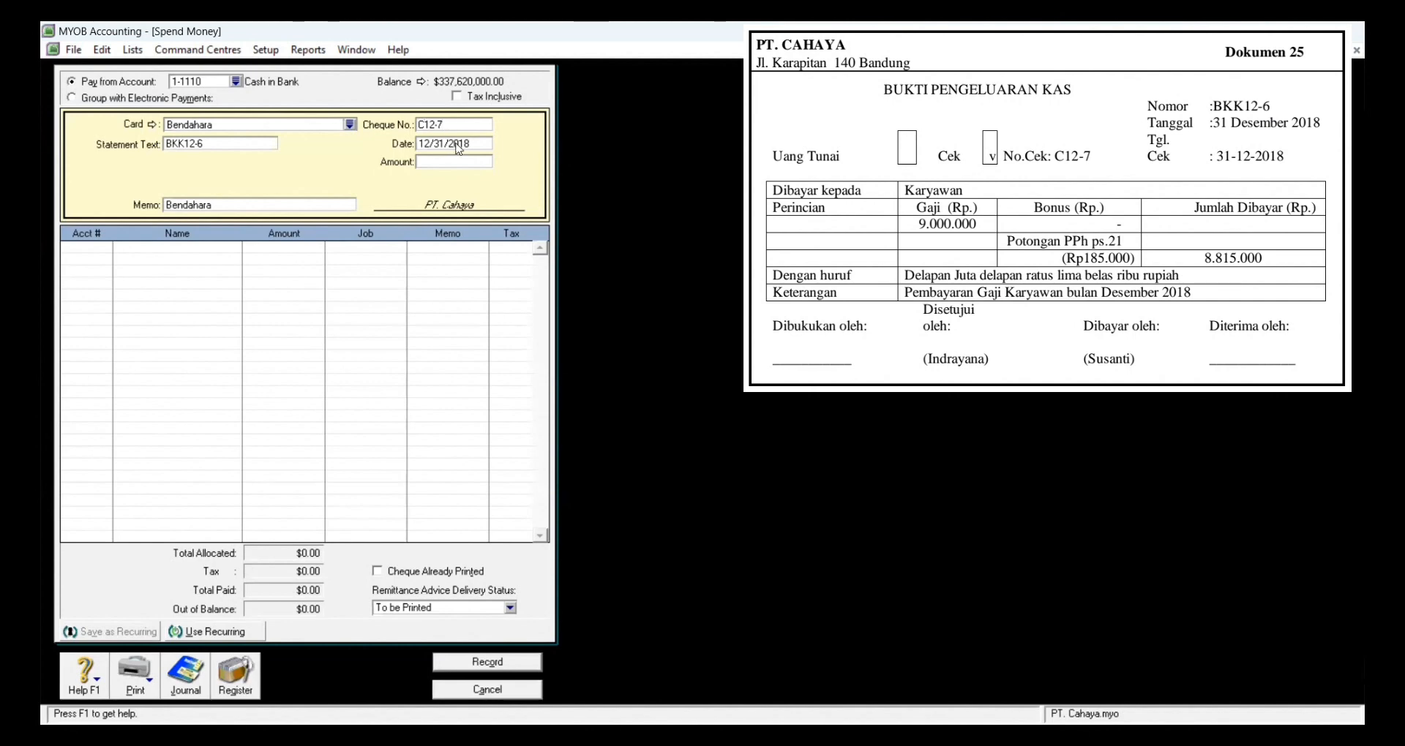
pyautogui.click(456, 159)
pyautogui.write('8,')
pyautogui.write('815,000')
pyautogui.press('Tab')
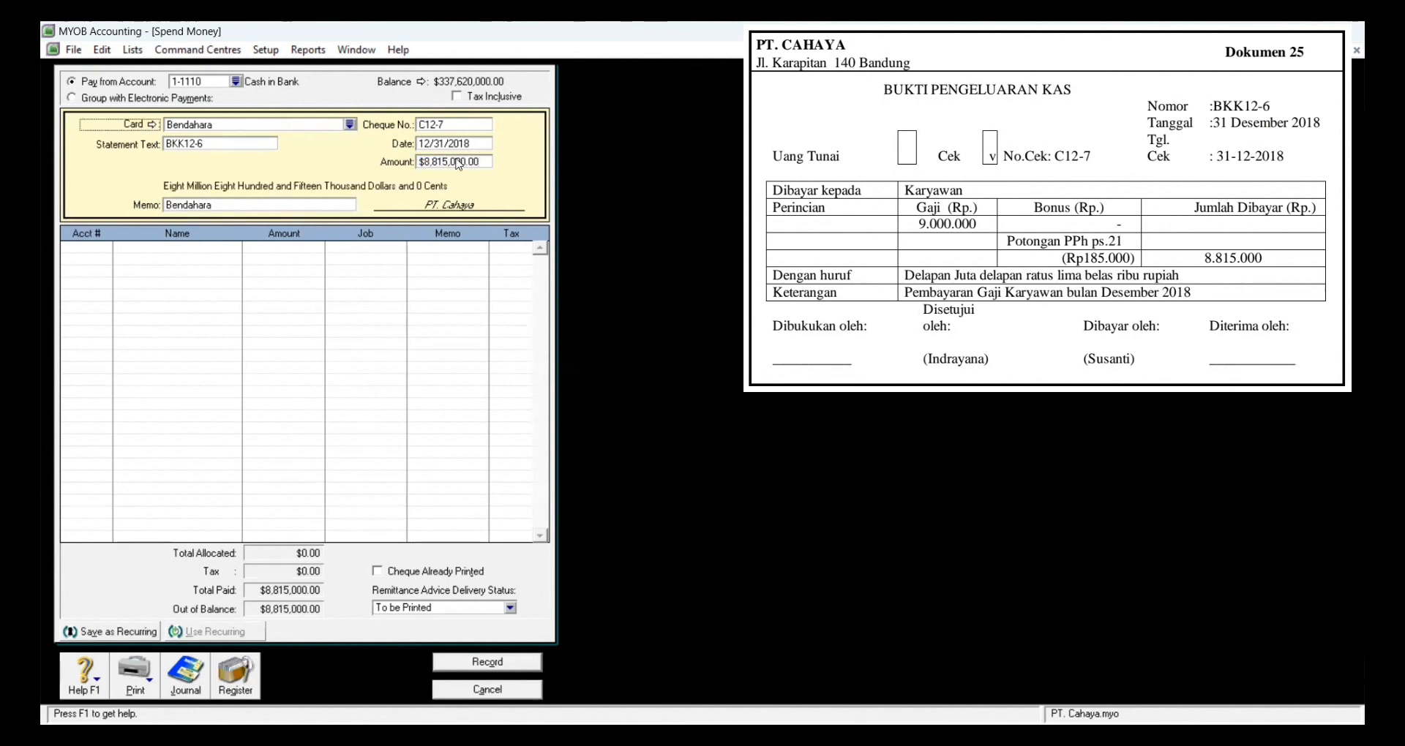
pyautogui.click(107, 250)
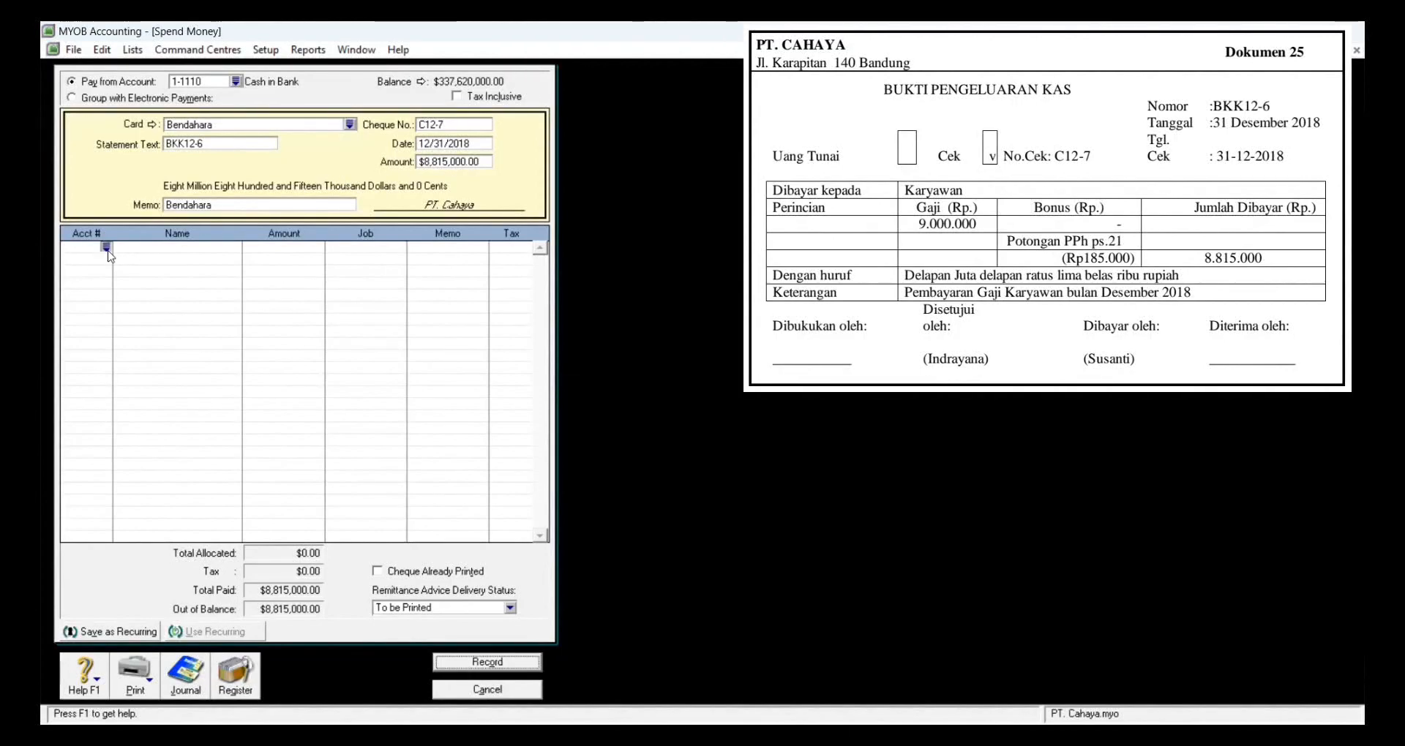
# Step: Allocate 9,000,000 to 6-3100 Wages and Salaries and (185,000) to 2-1211 Accruad Expense
pyautogui.write('6')
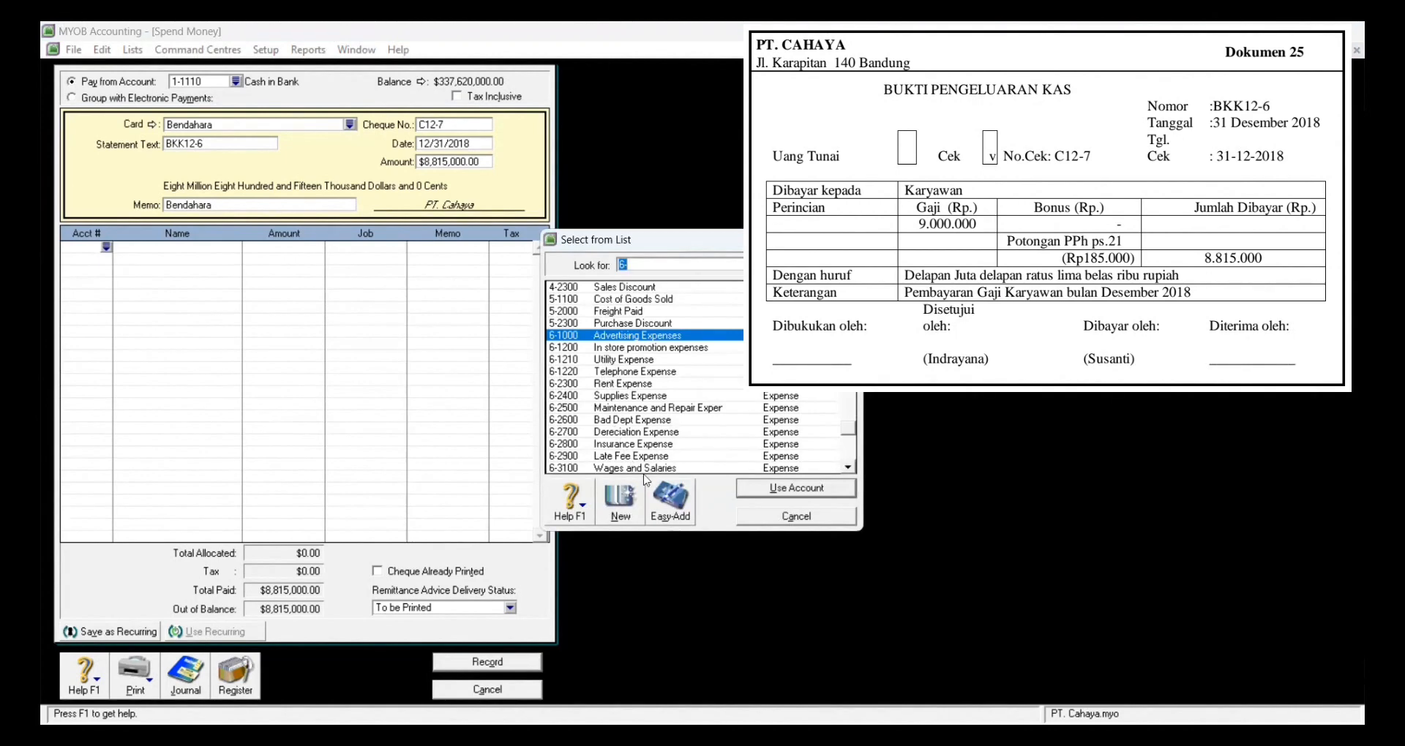
pyautogui.click(647, 469)
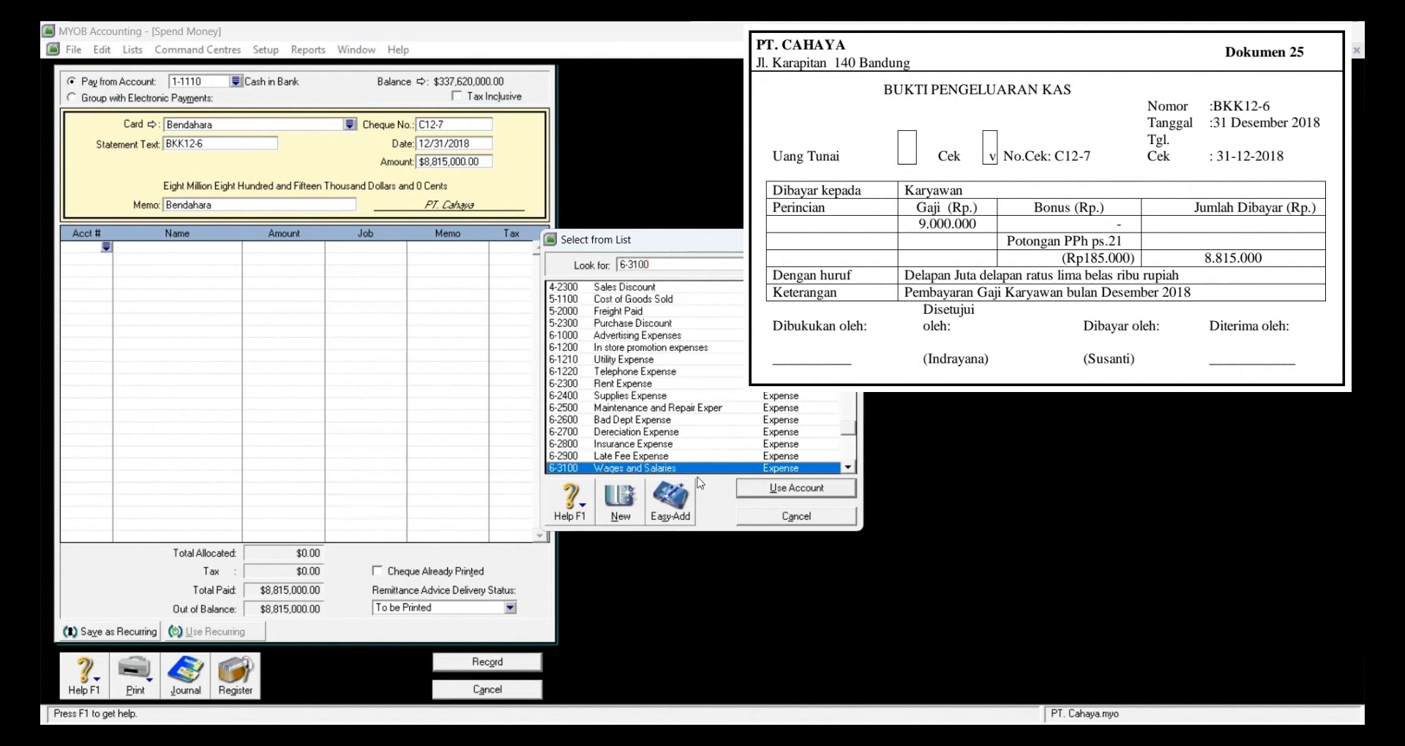
pyautogui.click(788, 491)
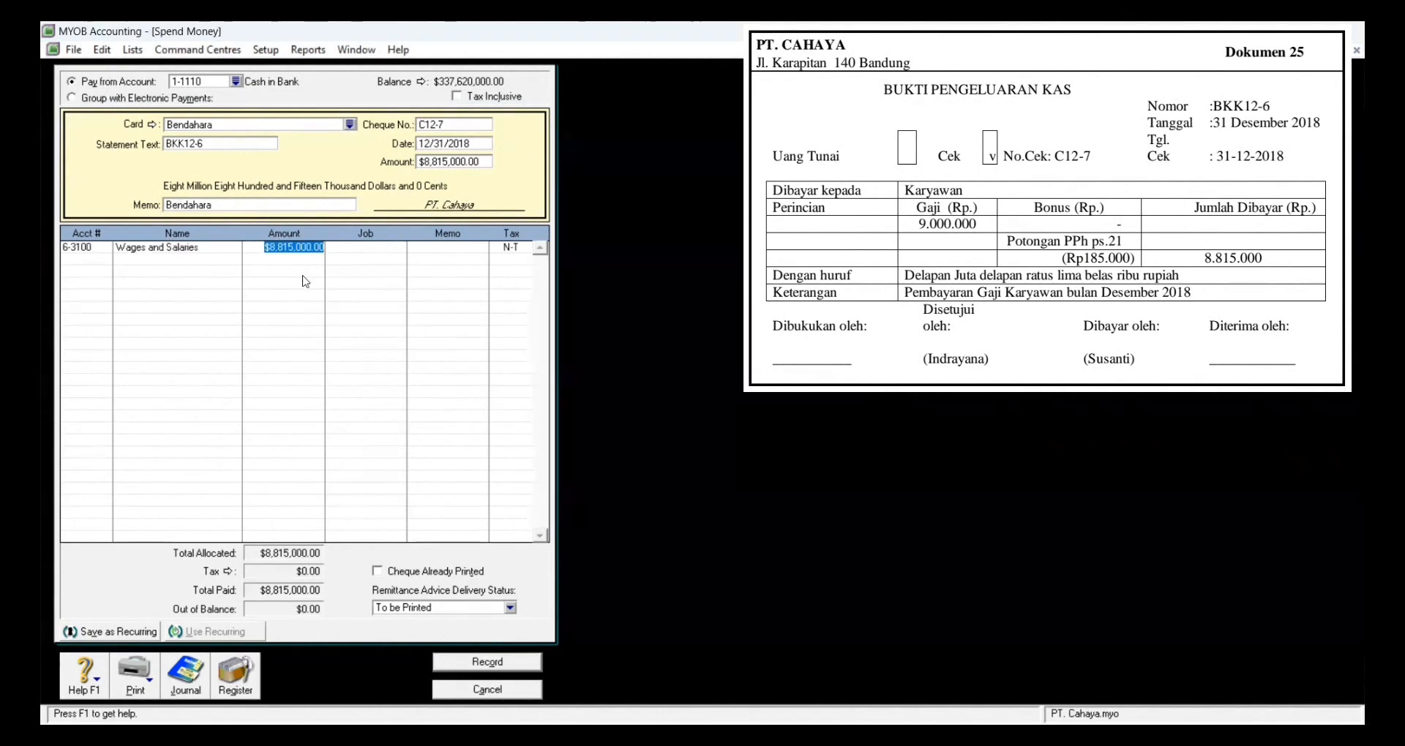
pyautogui.write('9,')
pyautogui.write('000,000')
pyautogui.press('Tab')
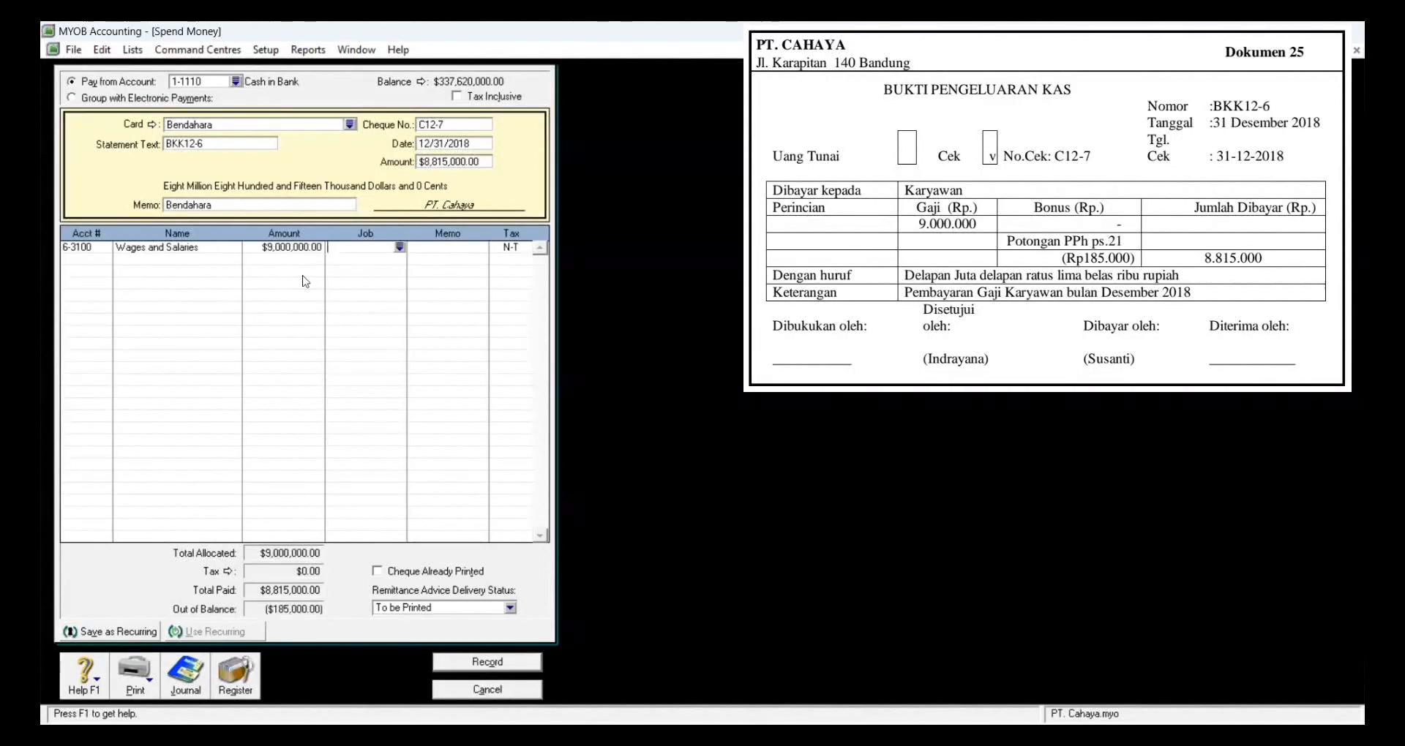
pyautogui.press('Tab')
pyautogui.press('Tab')
pyautogui.press('Tab')
pyautogui.write('6-')
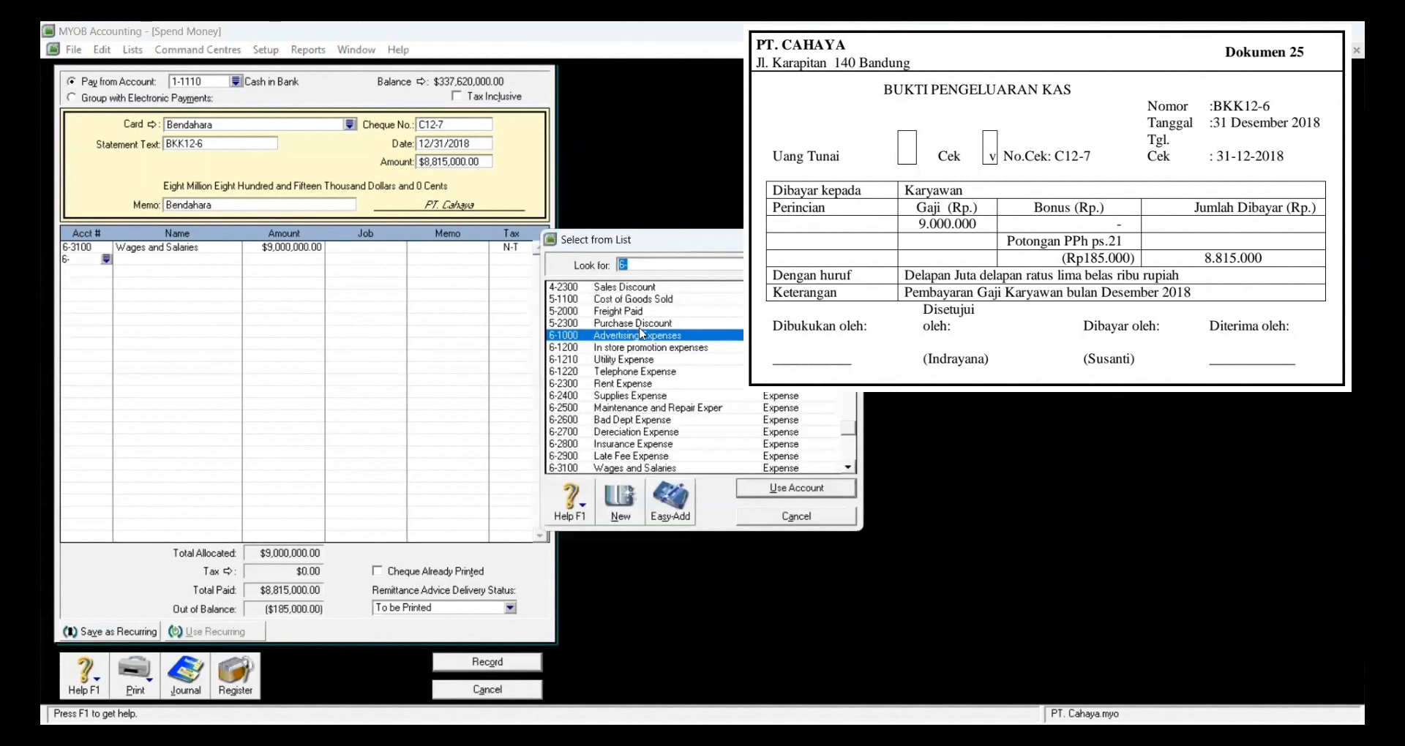
pyautogui.write('2')
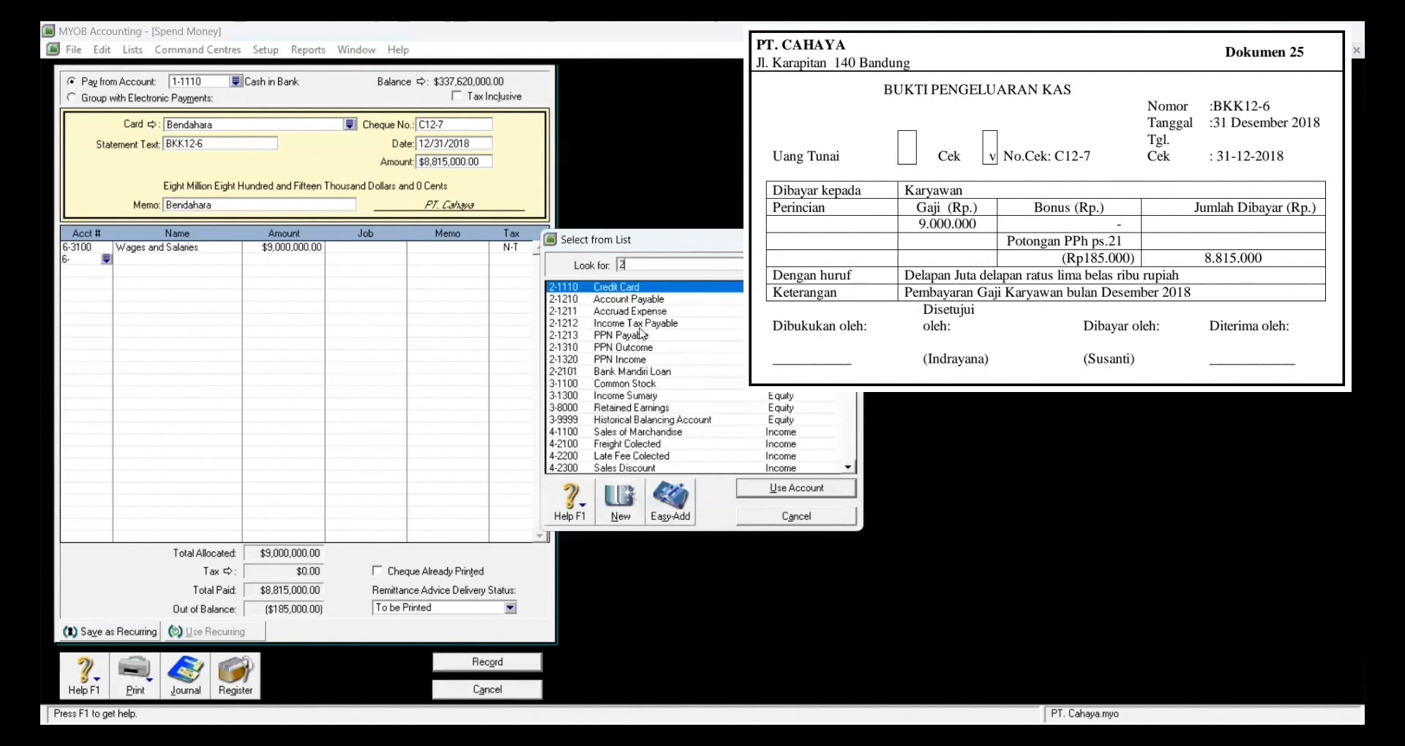
pyautogui.click(630, 312)
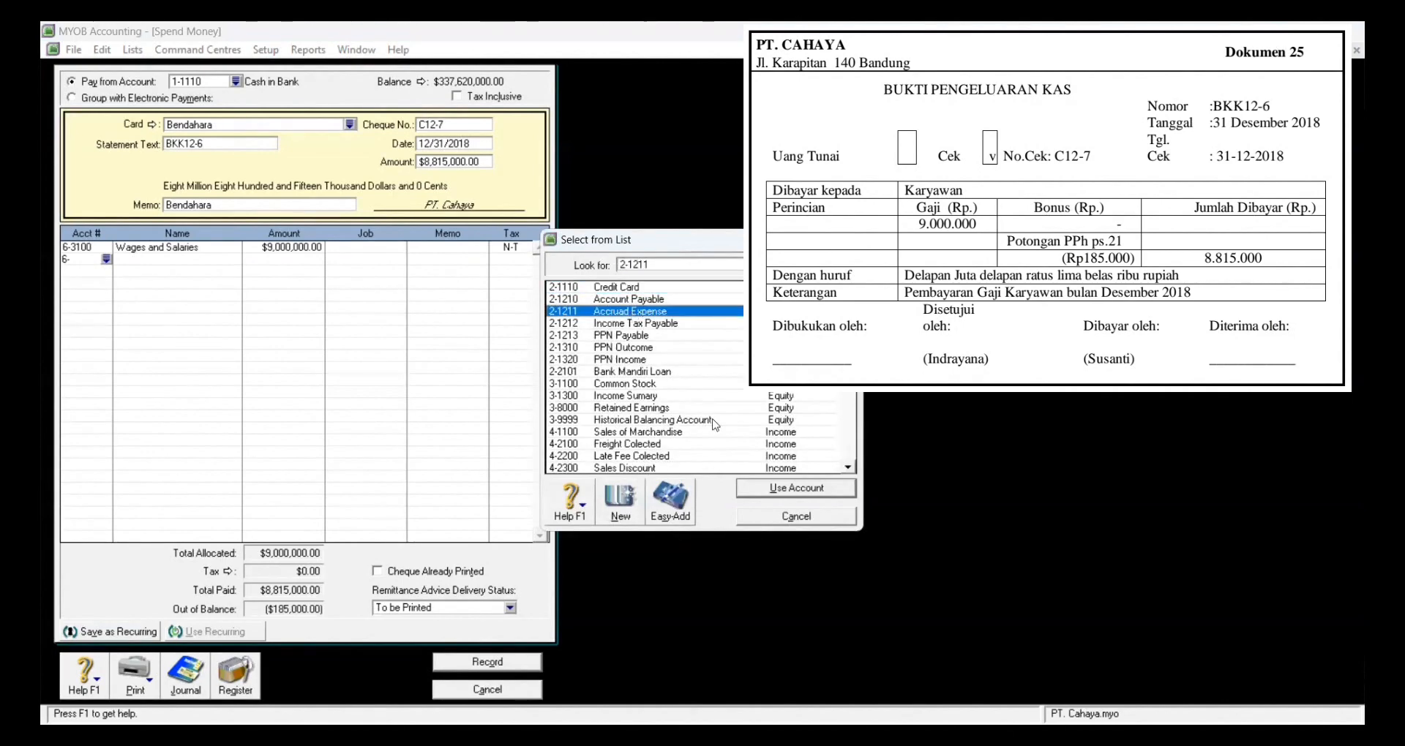
pyautogui.click(763, 487)
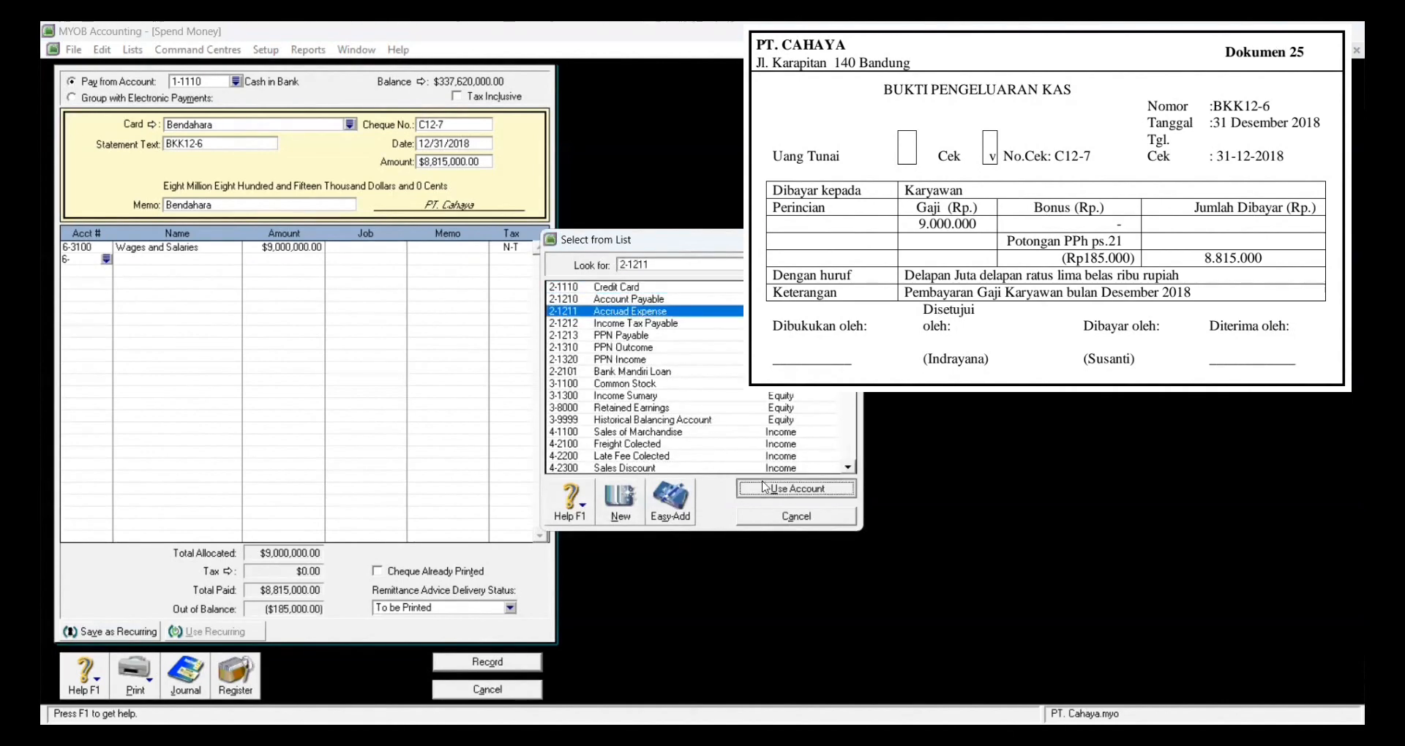
pyautogui.press('Tab')
pyautogui.press('Tab')
pyautogui.press('Tab')
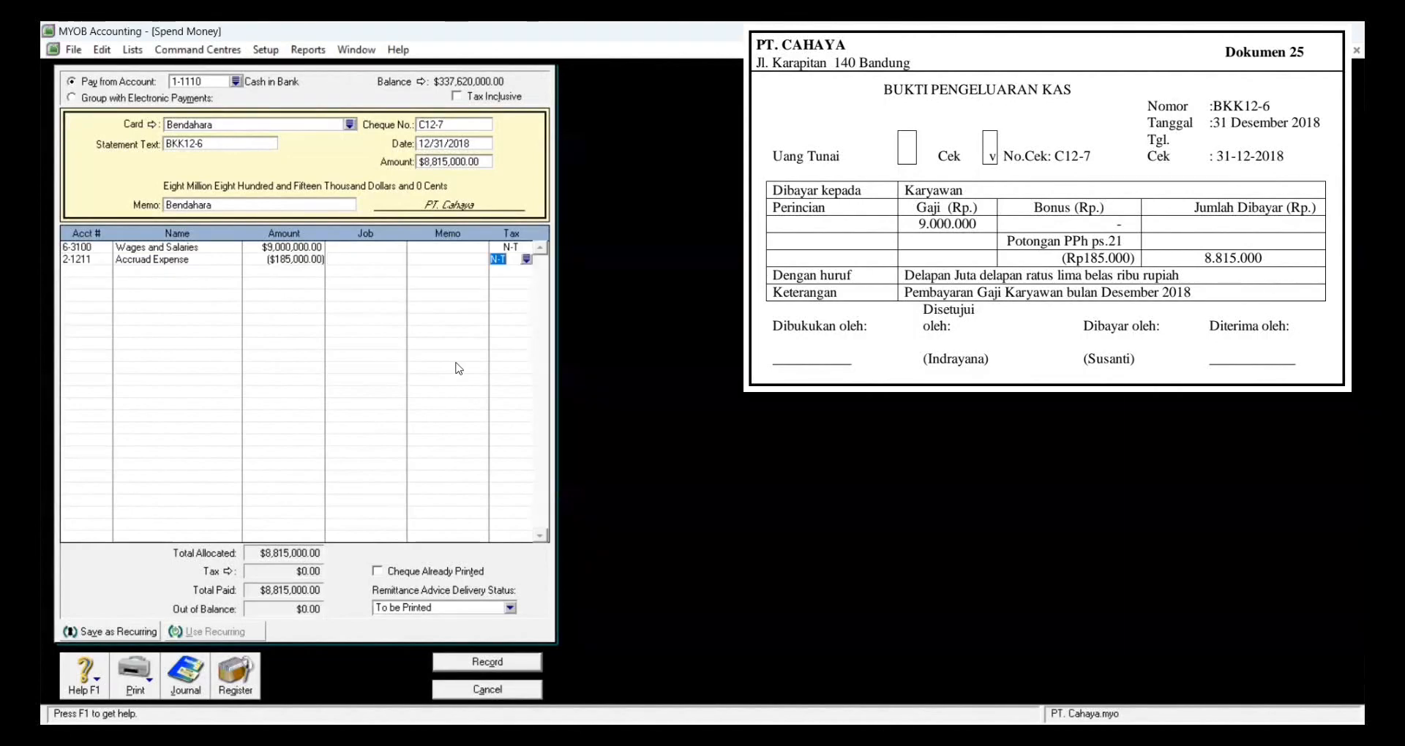
pyautogui.click(443, 366)
# Step: Record payment BKK12-6 and choose Bendahara as the payee for the next payment
pyautogui.click(447, 665)
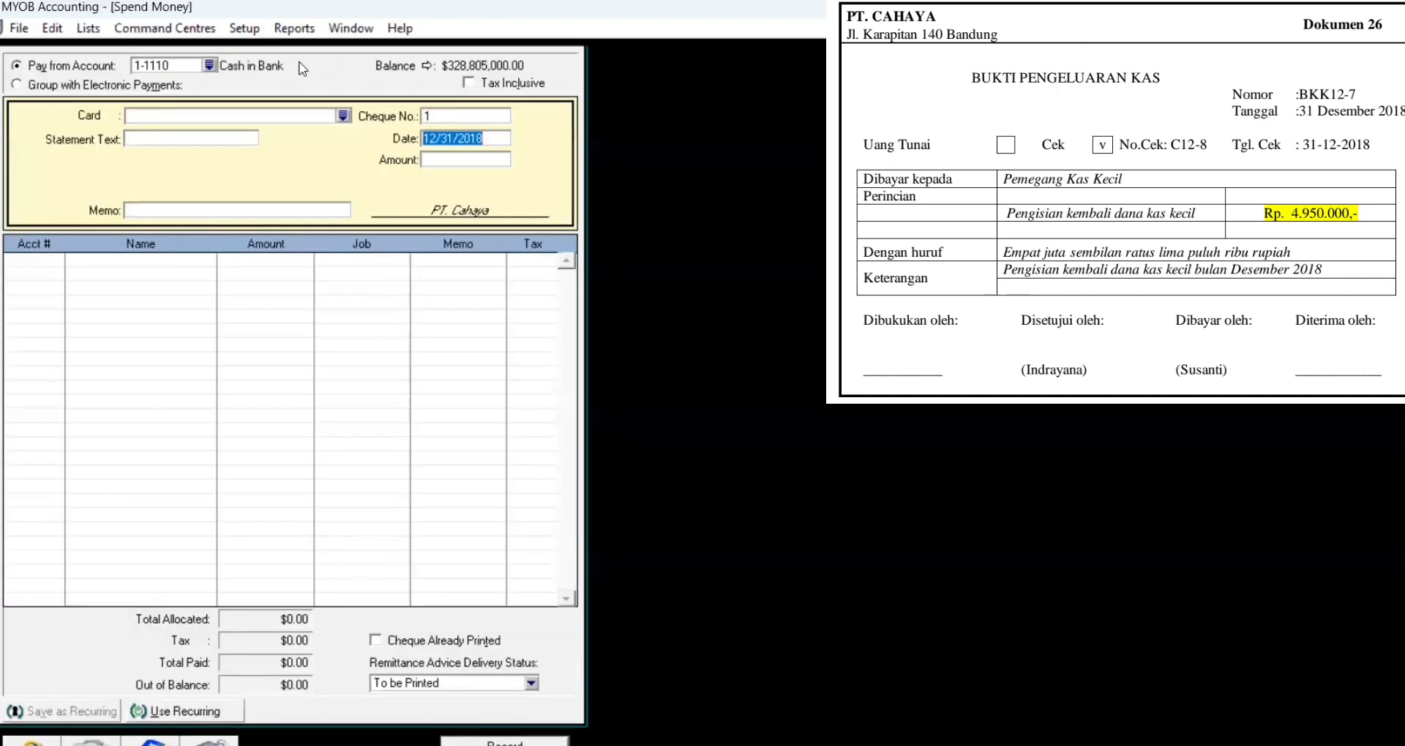
pyautogui.click(343, 115)
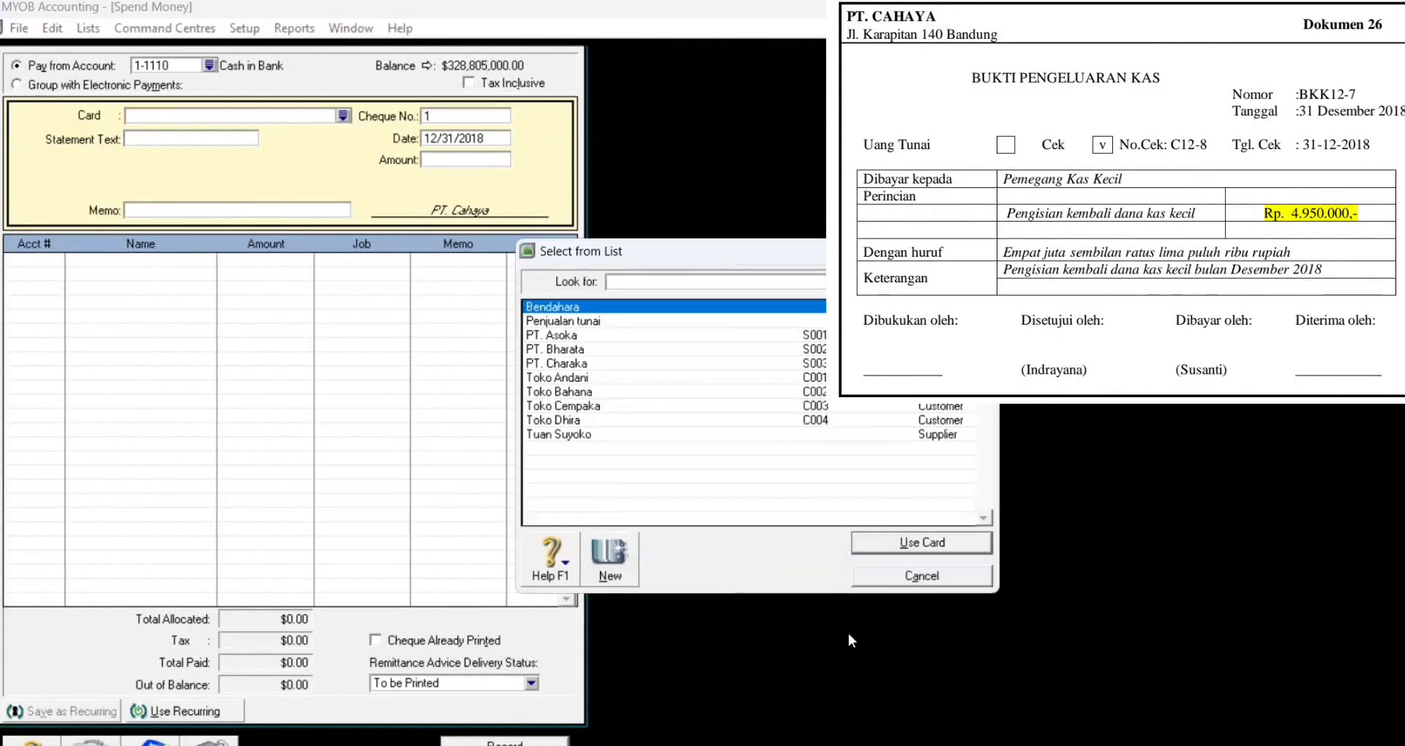
pyautogui.click(897, 583)
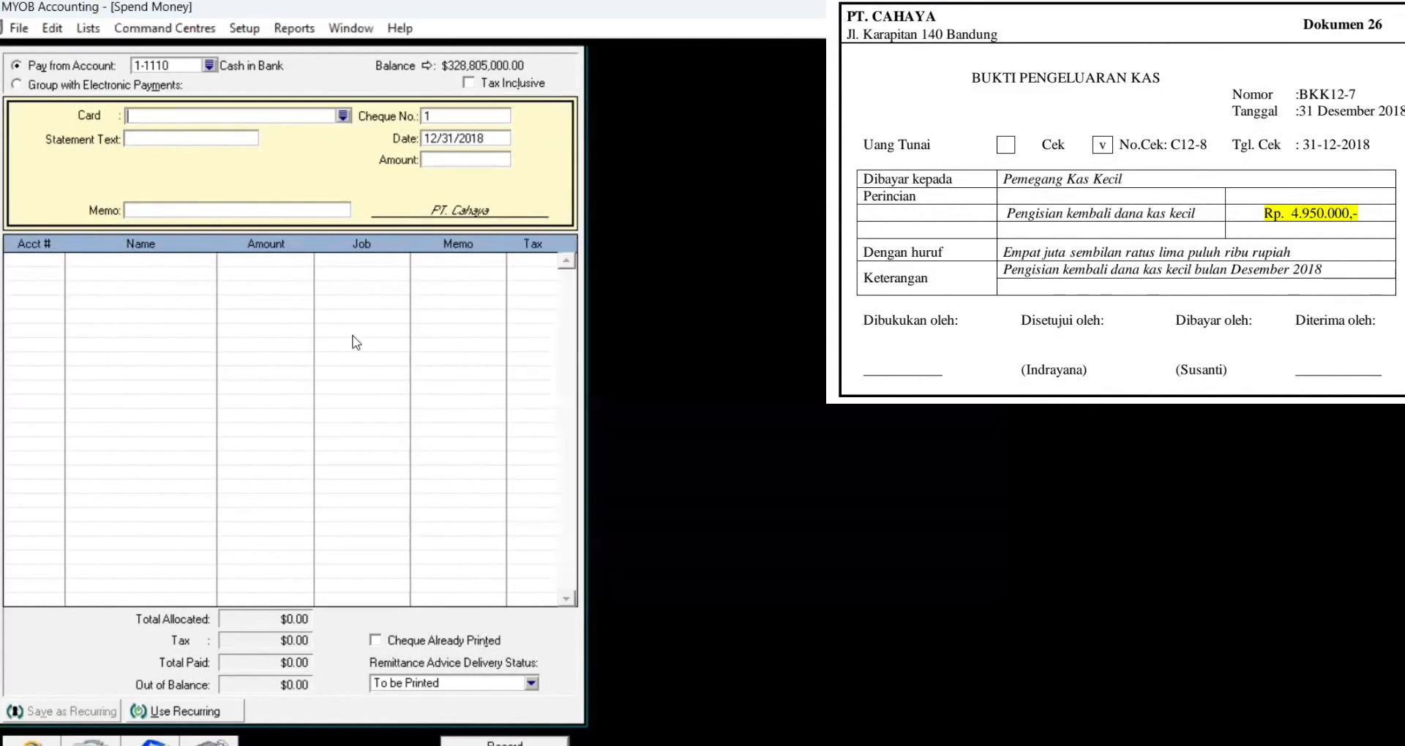
pyautogui.click(344, 116)
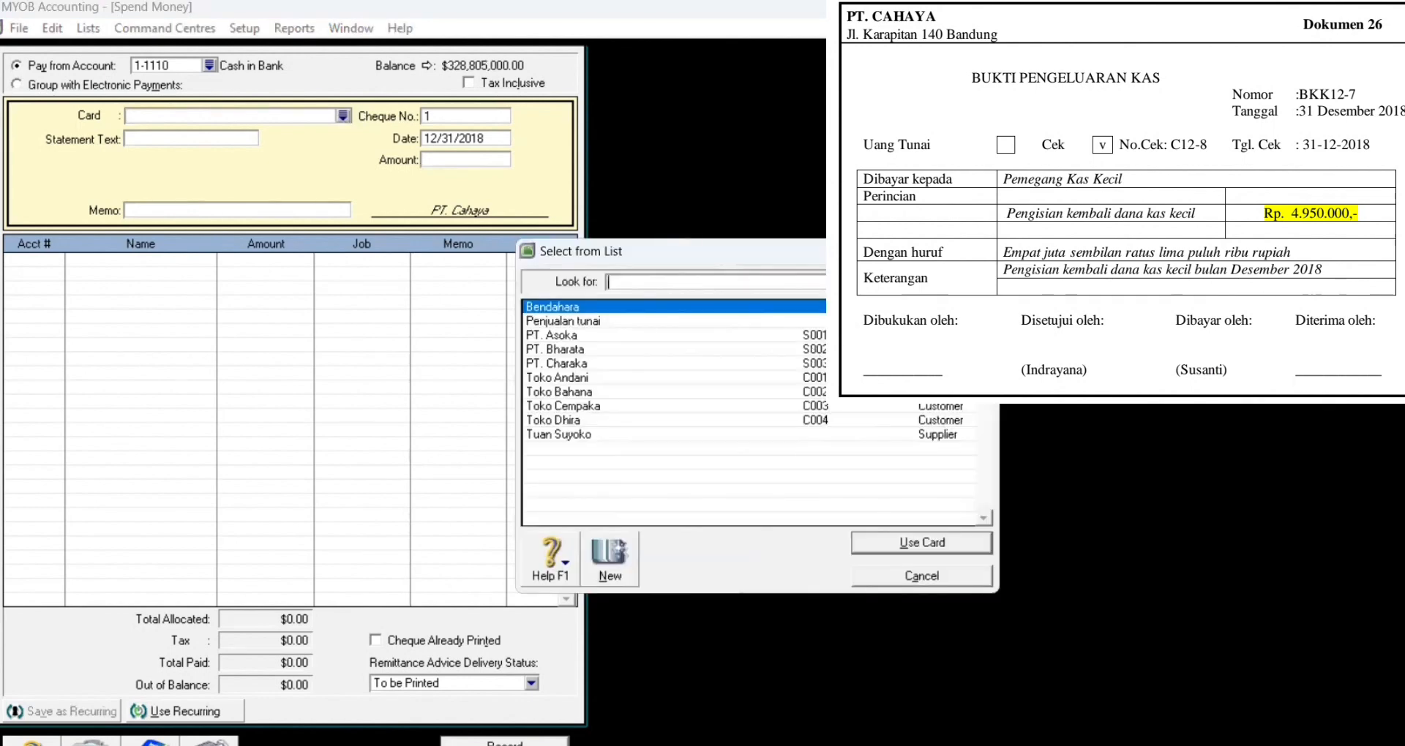
pyautogui.click(927, 544)
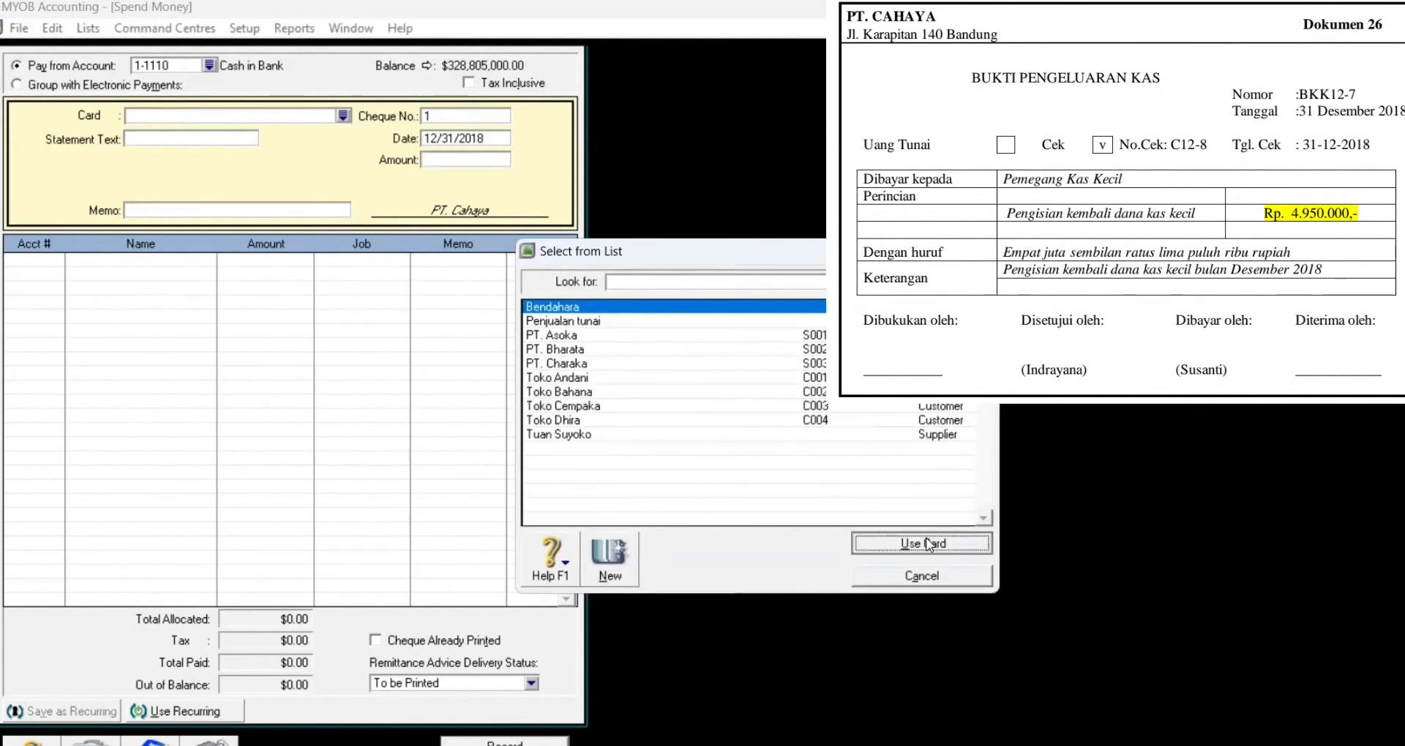
# Step: Enter statement text BKK12-7, cheque number C12-8 and amount 4,950,000
pyautogui.click(229, 140)
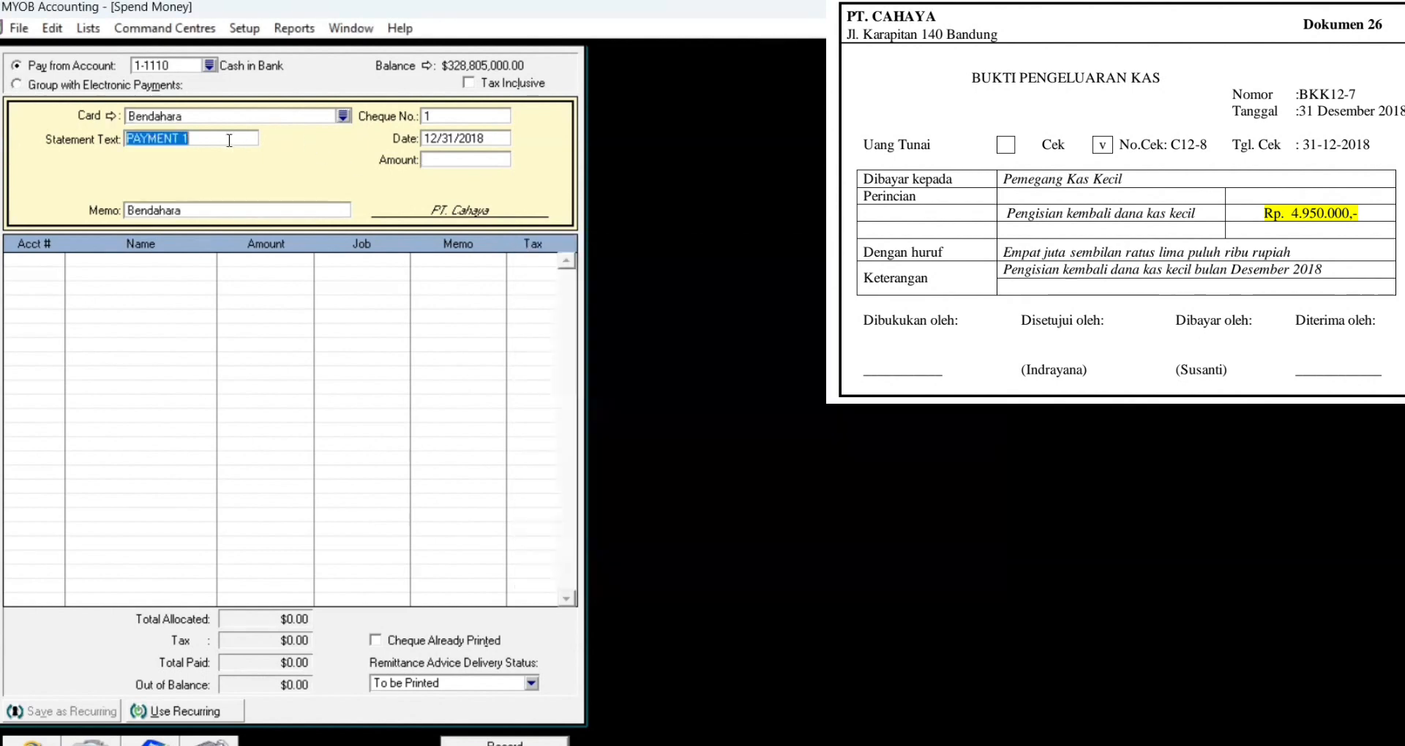
pyautogui.press('Delete')
pyautogui.write('BKK12-7')
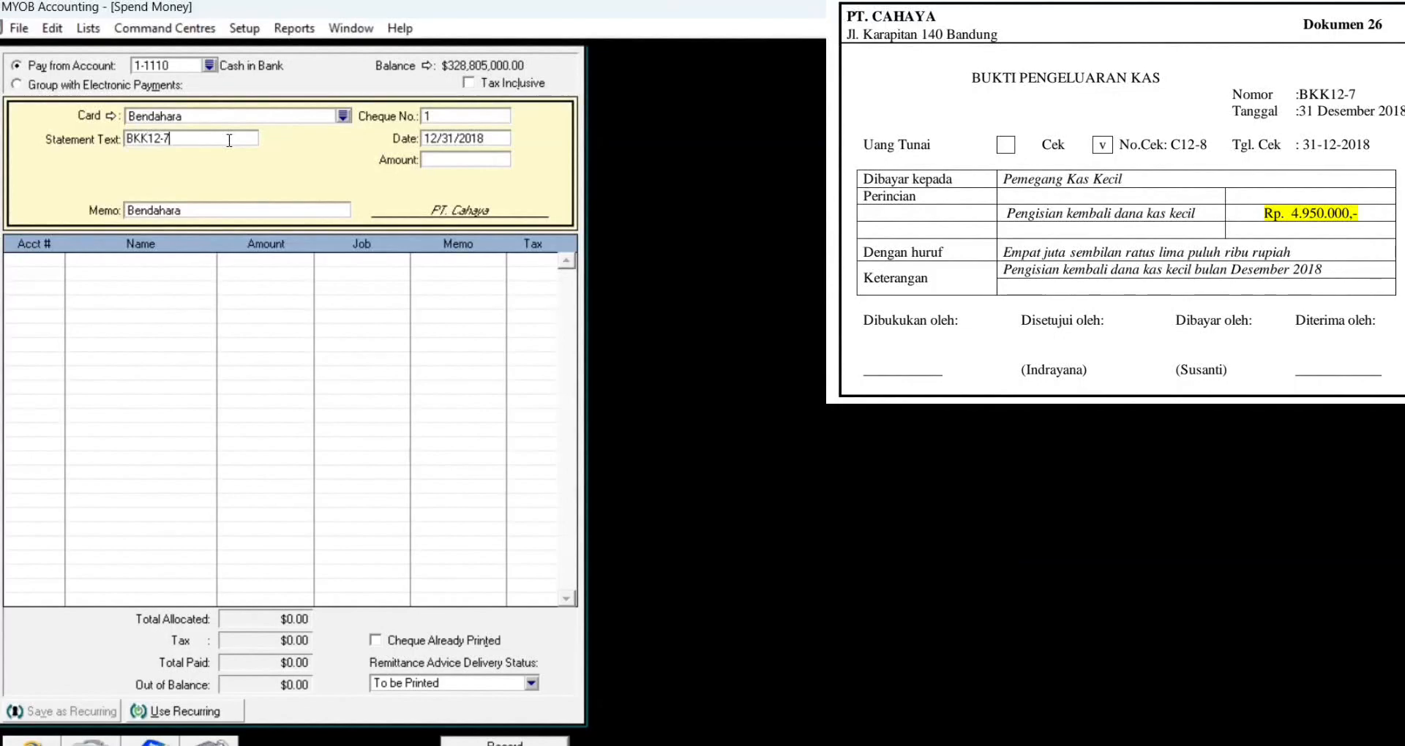
pyautogui.click(461, 117)
pyautogui.write('C12-8')
pyautogui.click(454, 163)
pyautogui.write('4,950,')
pyautogui.write('0000')
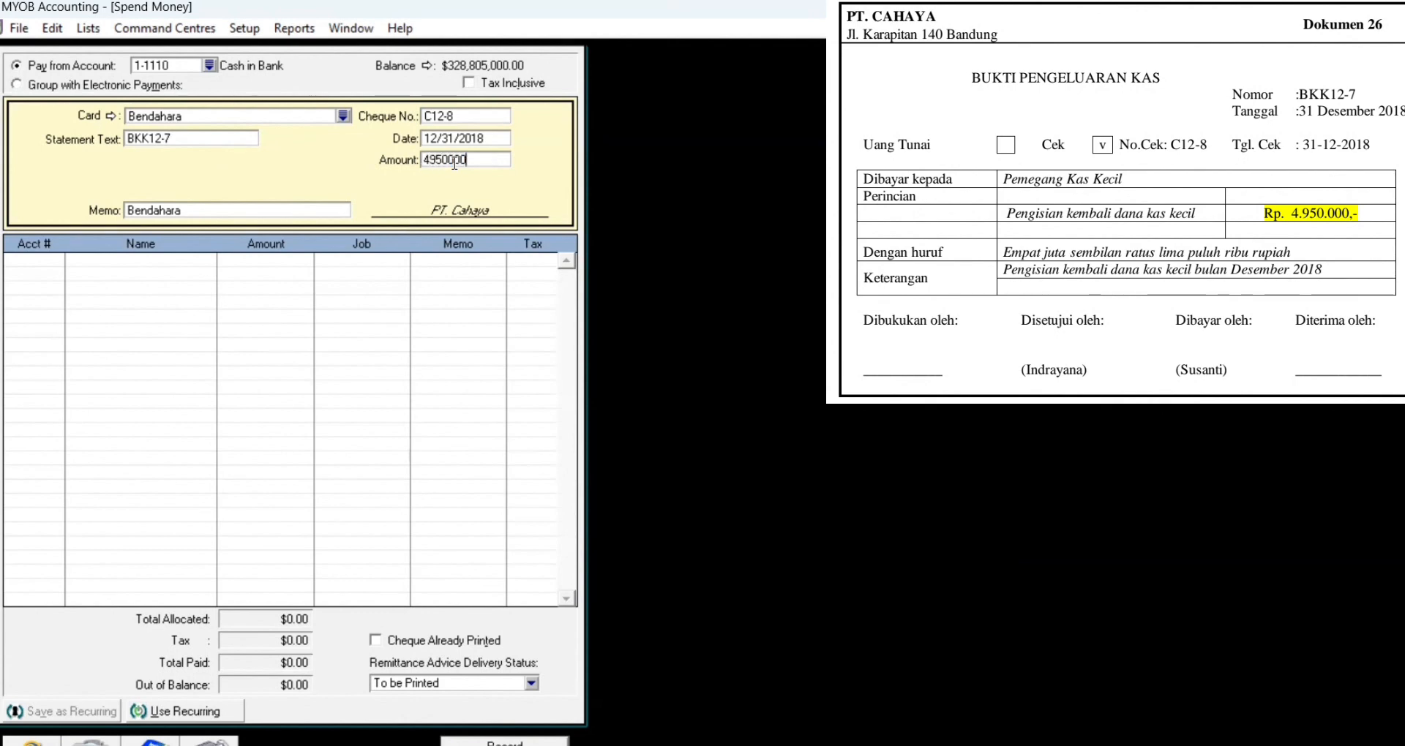
pyautogui.press('Tab')
pyautogui.click(44, 265)
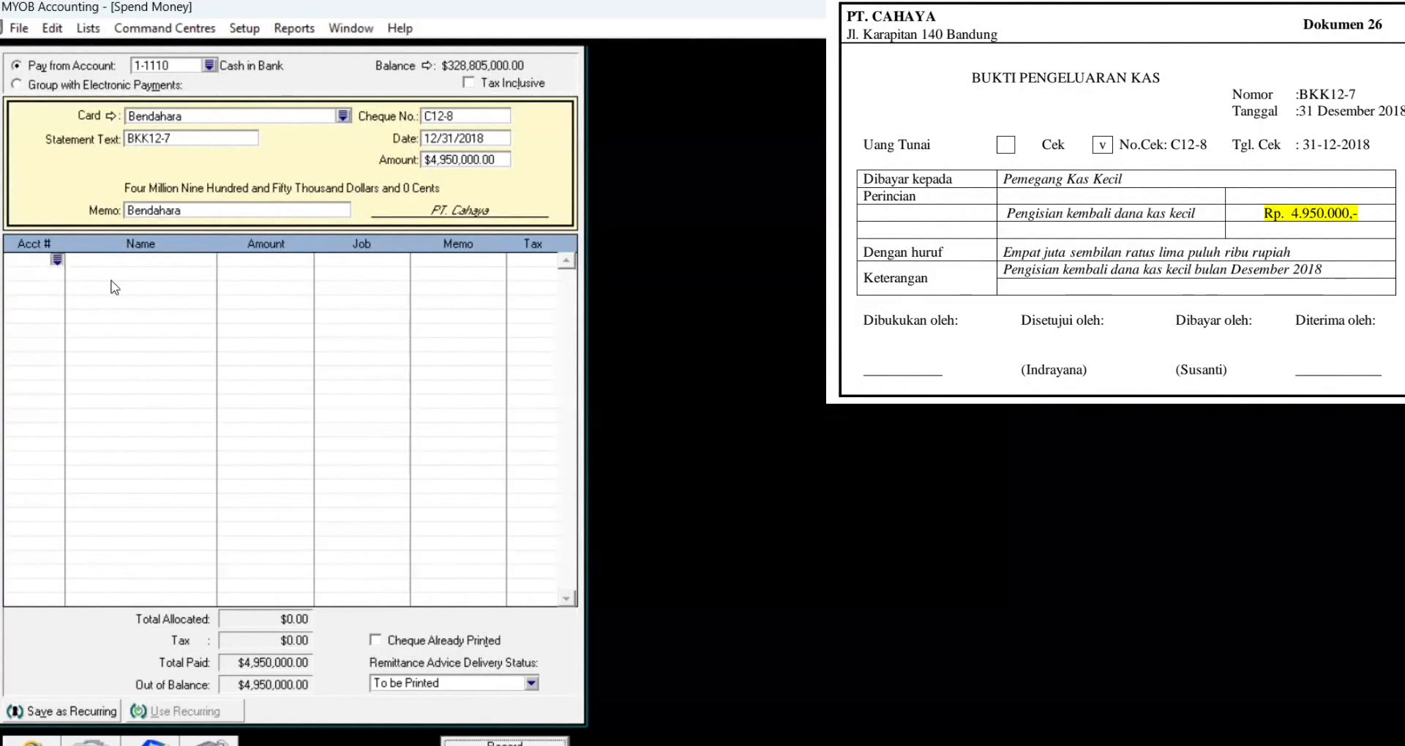
# Step: Allocate 900,000 to Advertising Expenses, 950,000 to 1-1320 Supplies and 750,000 to 2-1211 Accrued Expense
pyautogui.write('6-')
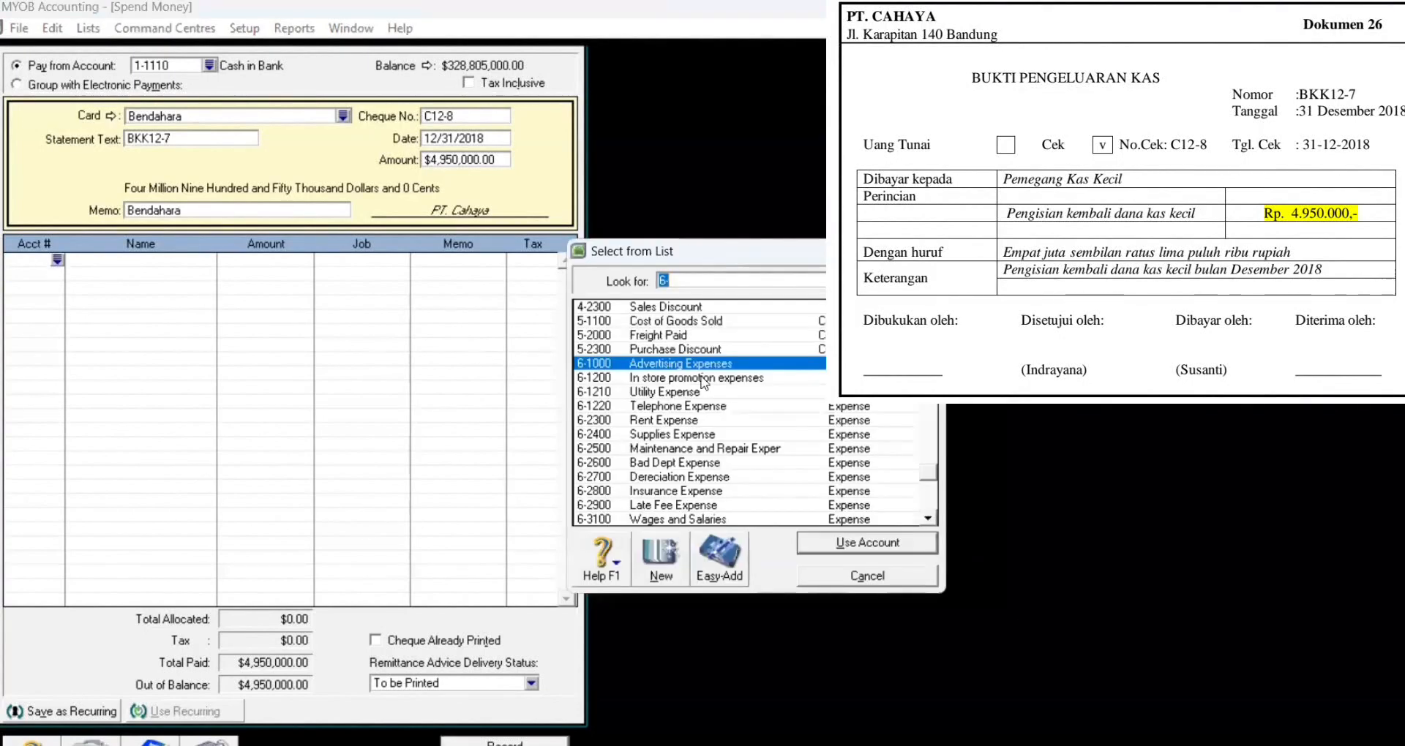
pyautogui.click(871, 547)
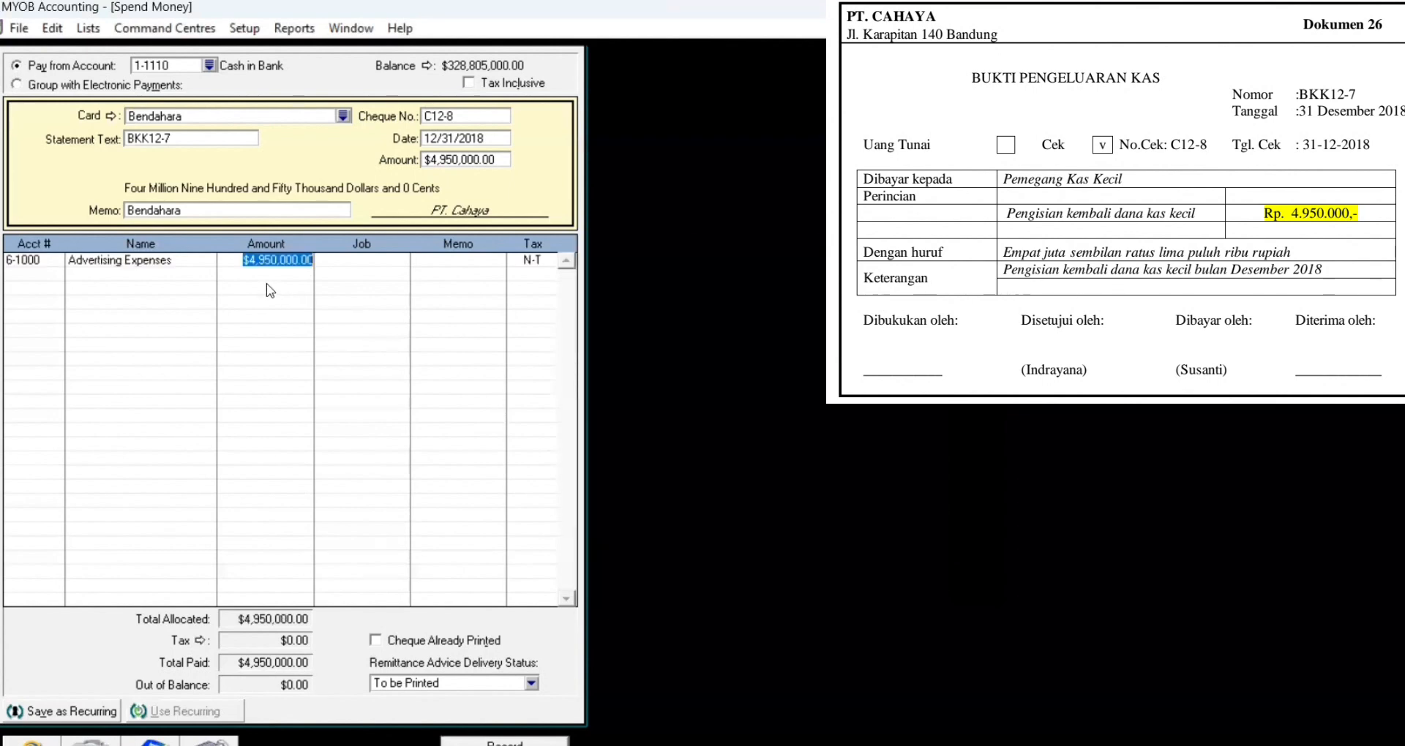
pyautogui.write('900,000')
pyautogui.press('Tab')
pyautogui.press('Tab')
pyautogui.press('Tab')
pyautogui.press('Tab')
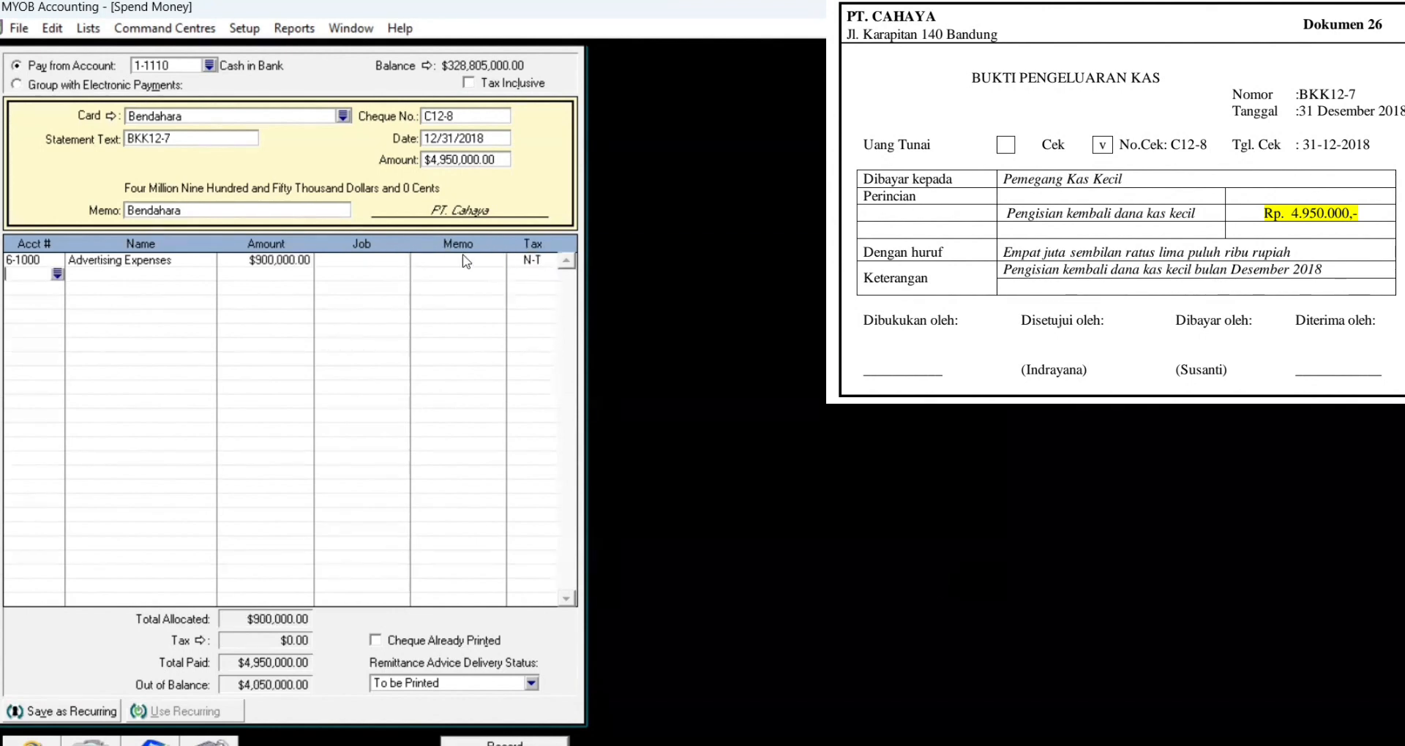
pyautogui.write('6-')
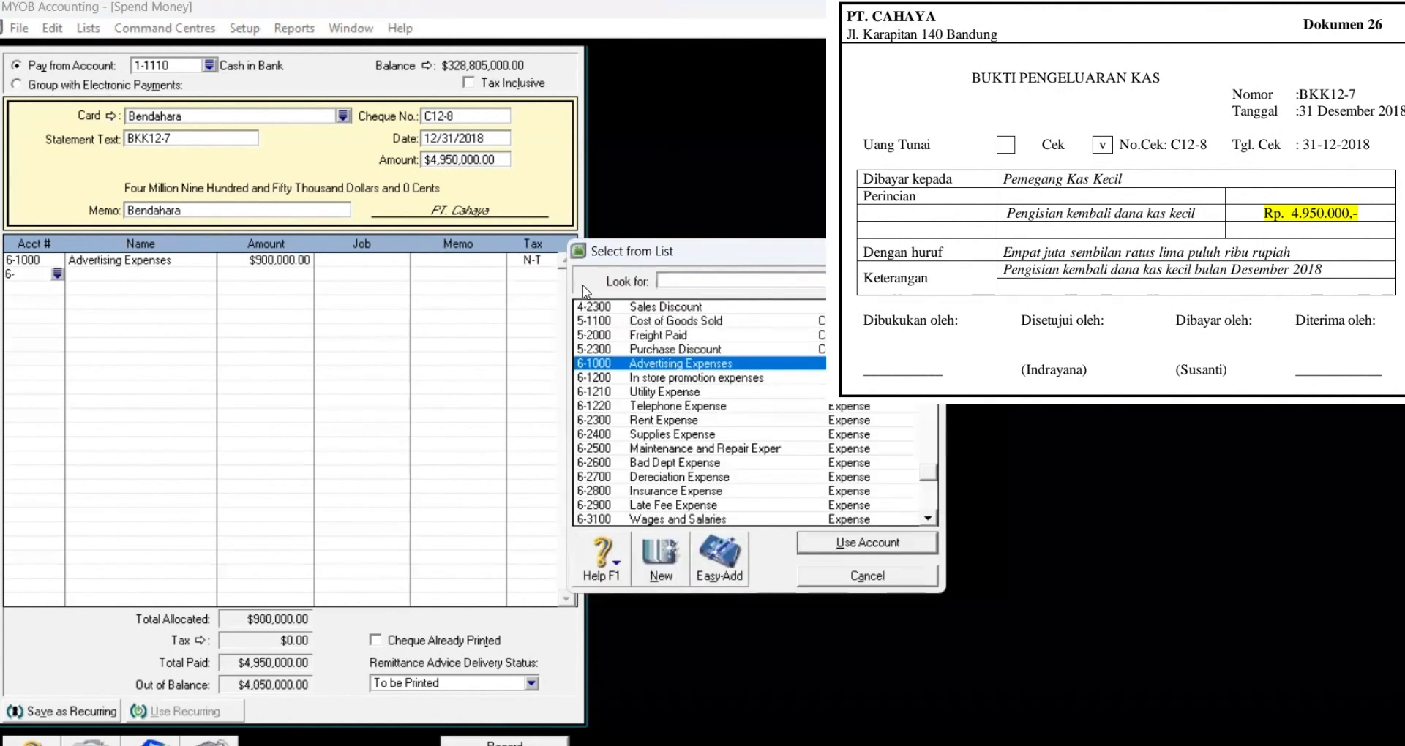
pyautogui.write('1-1320')
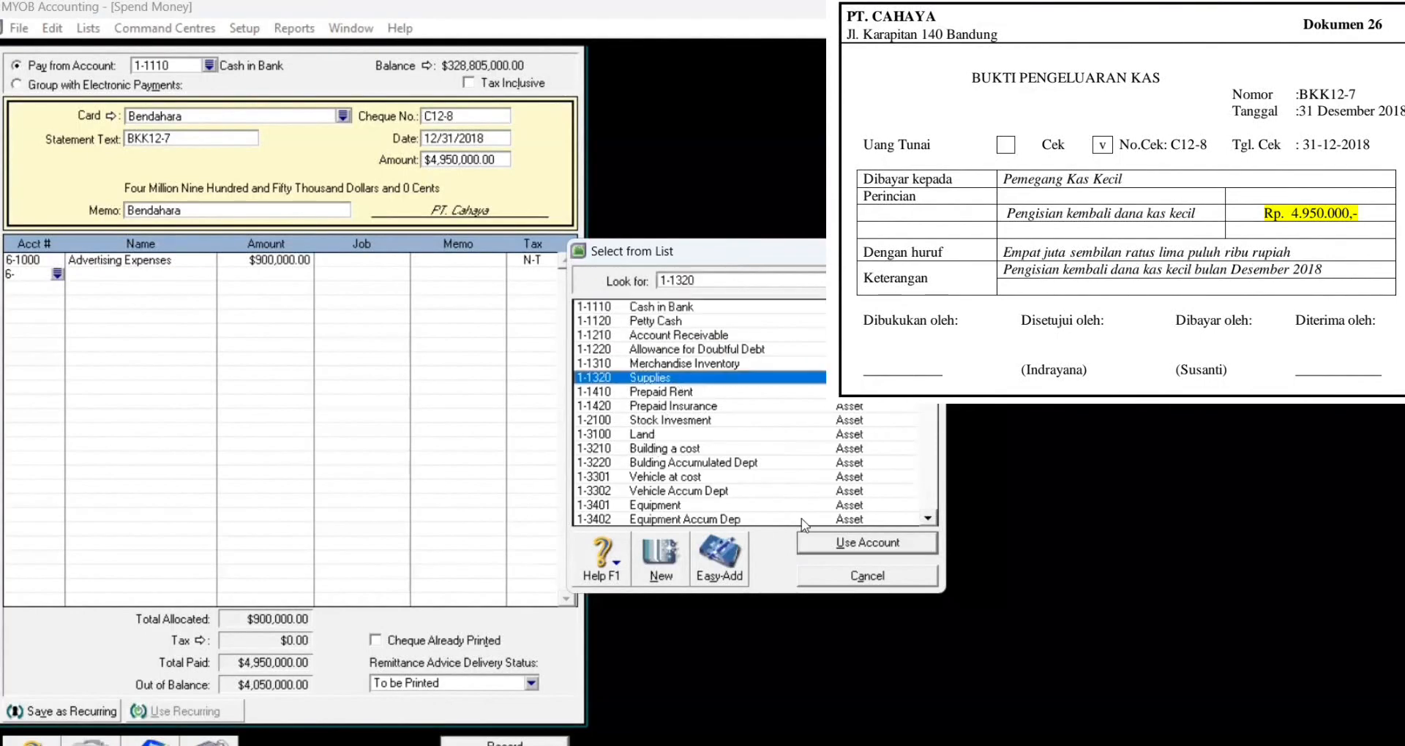
pyautogui.click(830, 542)
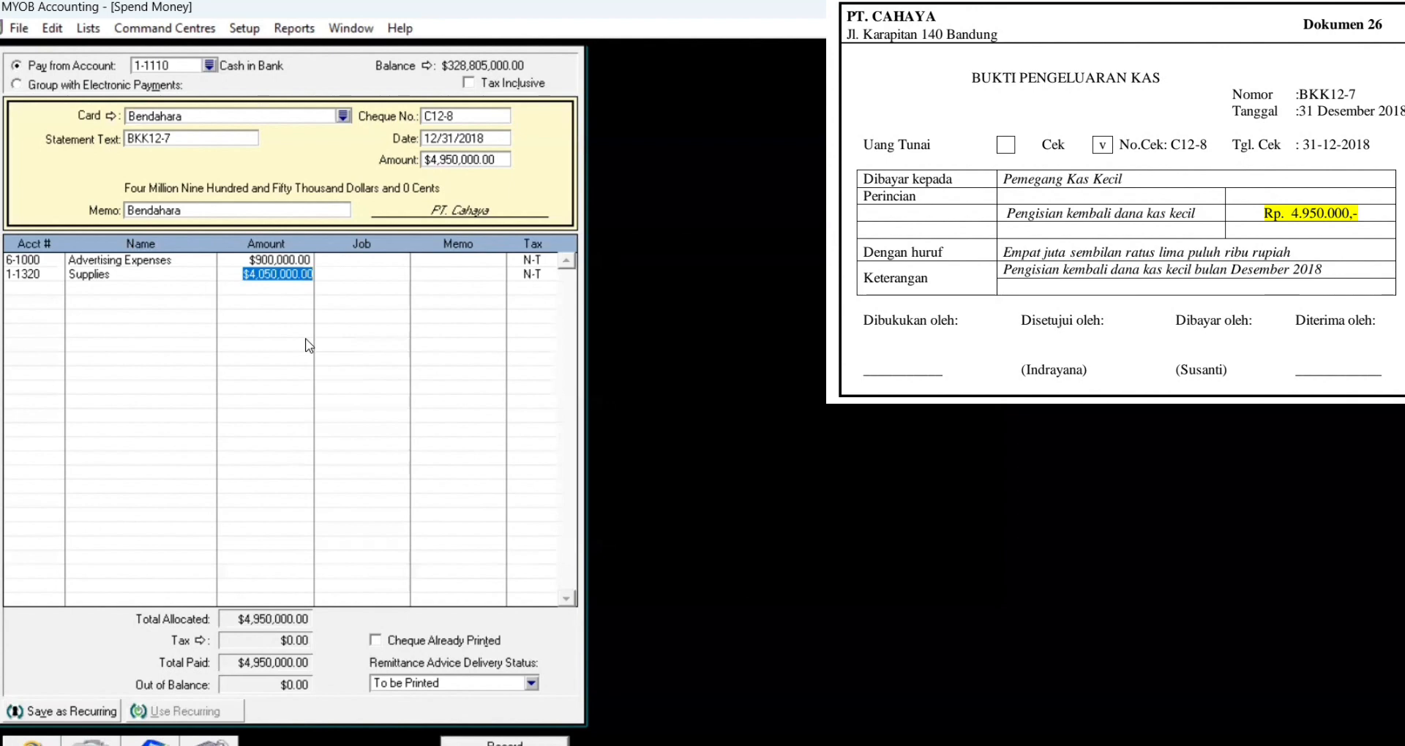
pyautogui.write('950,000')
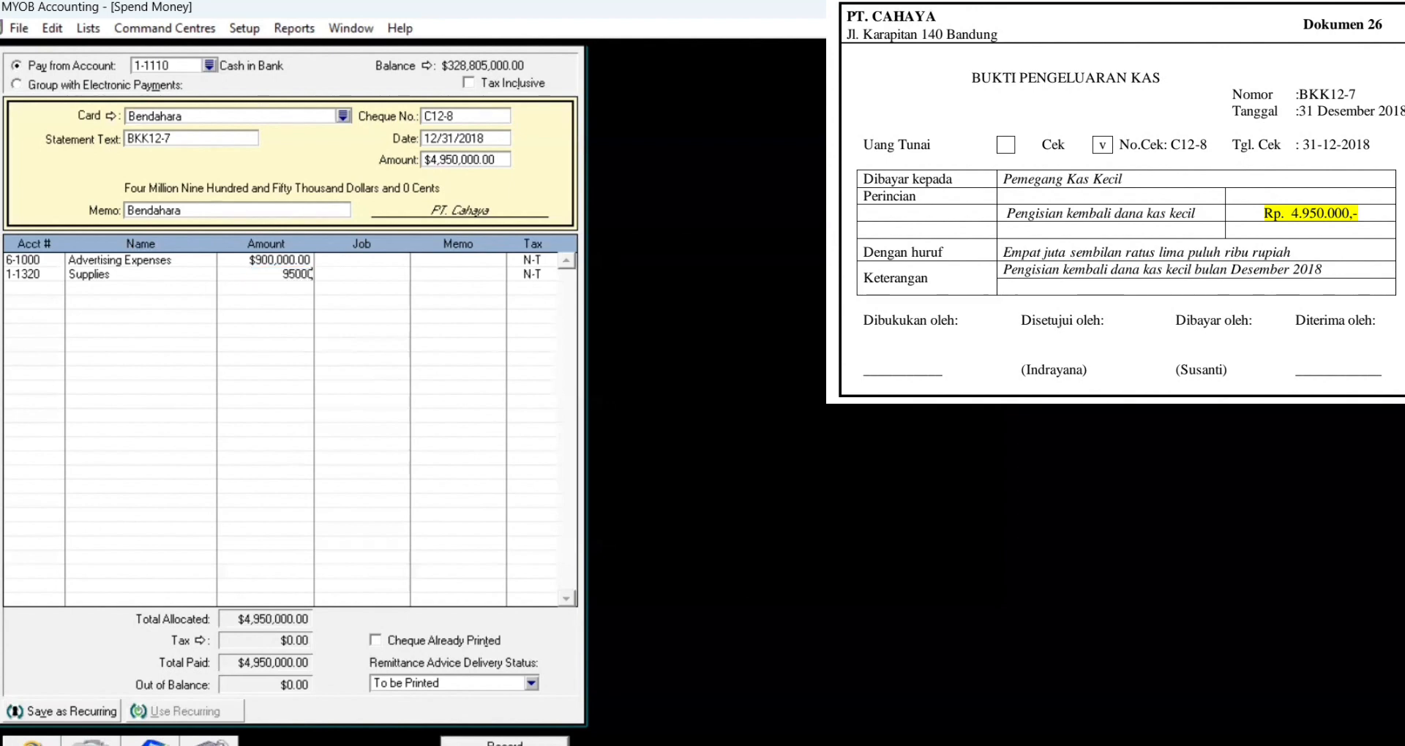
pyautogui.press('Tab')
pyautogui.press('Tab')
pyautogui.press('Tab')
pyautogui.press('Tab')
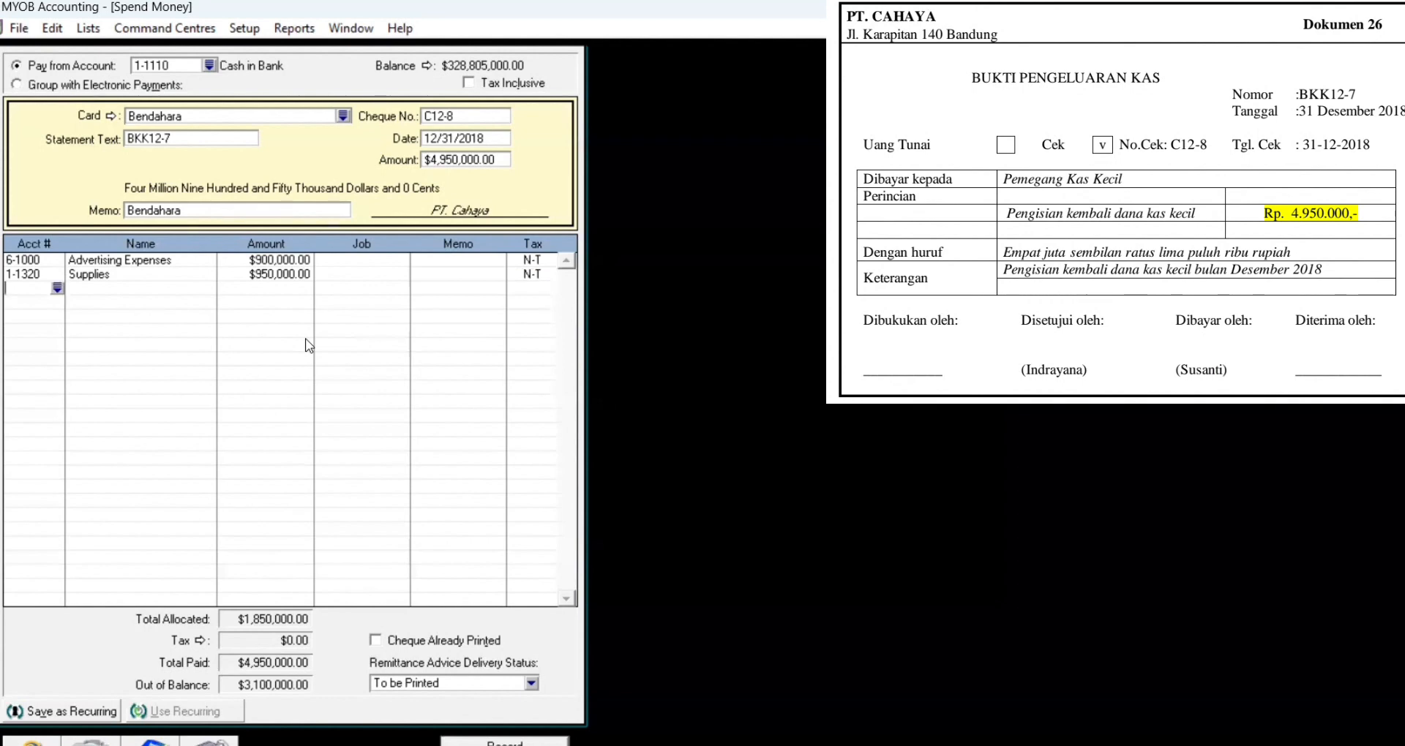
pyautogui.write('6')
pyautogui.write('2-1211')
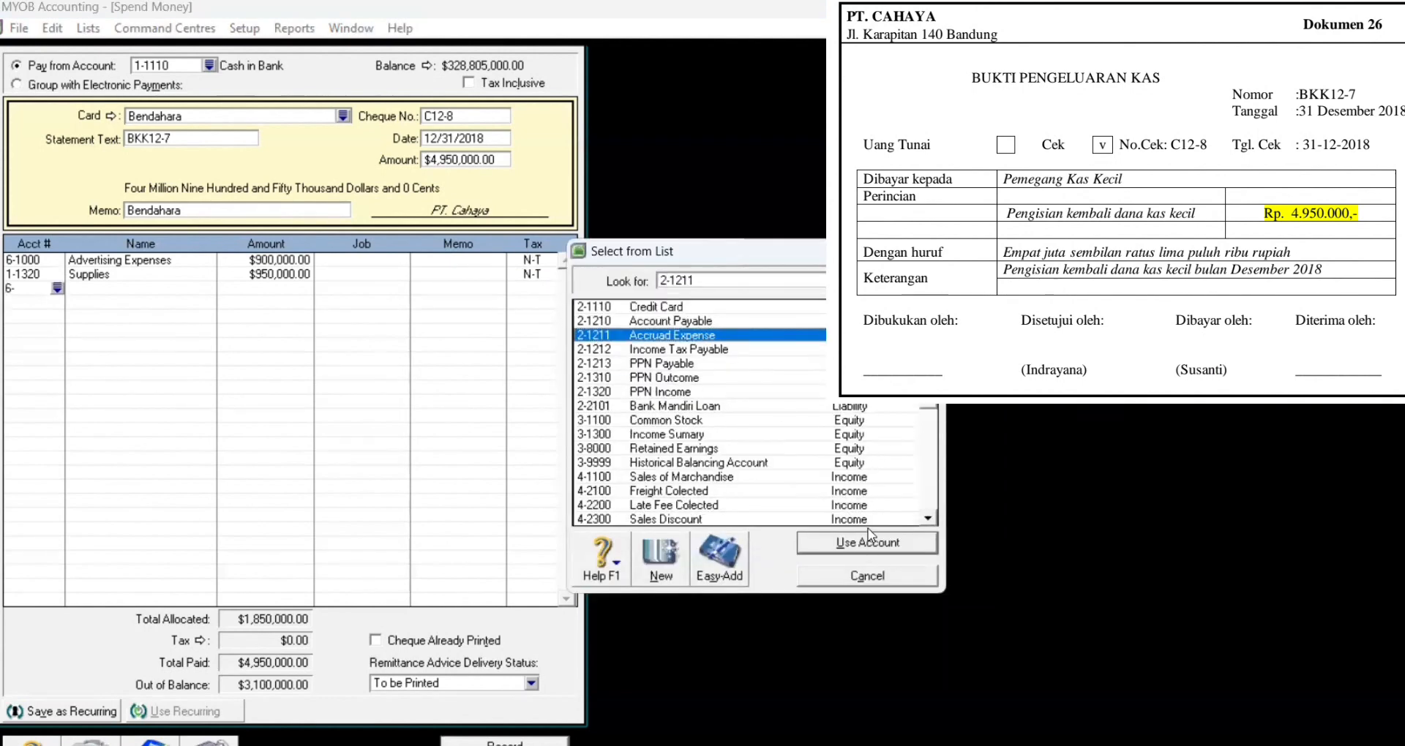
pyautogui.click(870, 544)
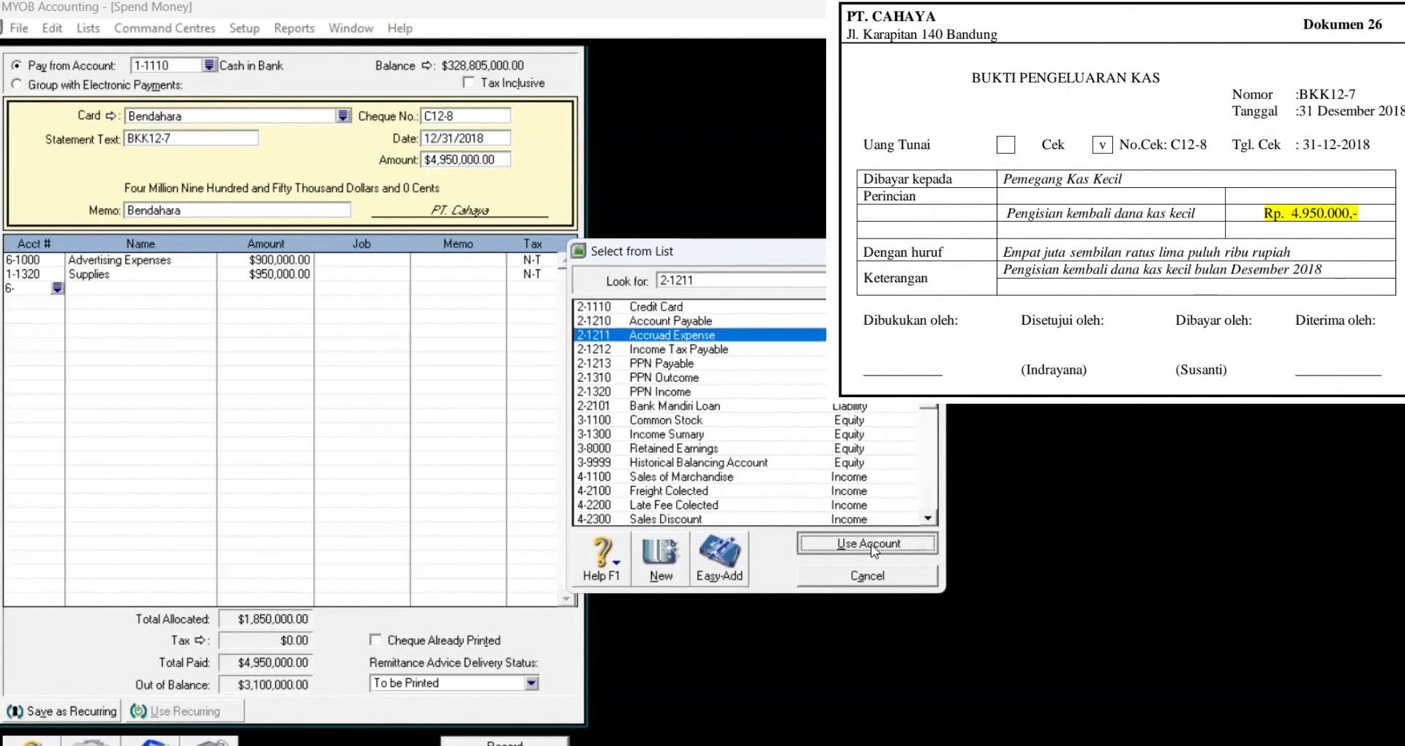
pyautogui.write('7')
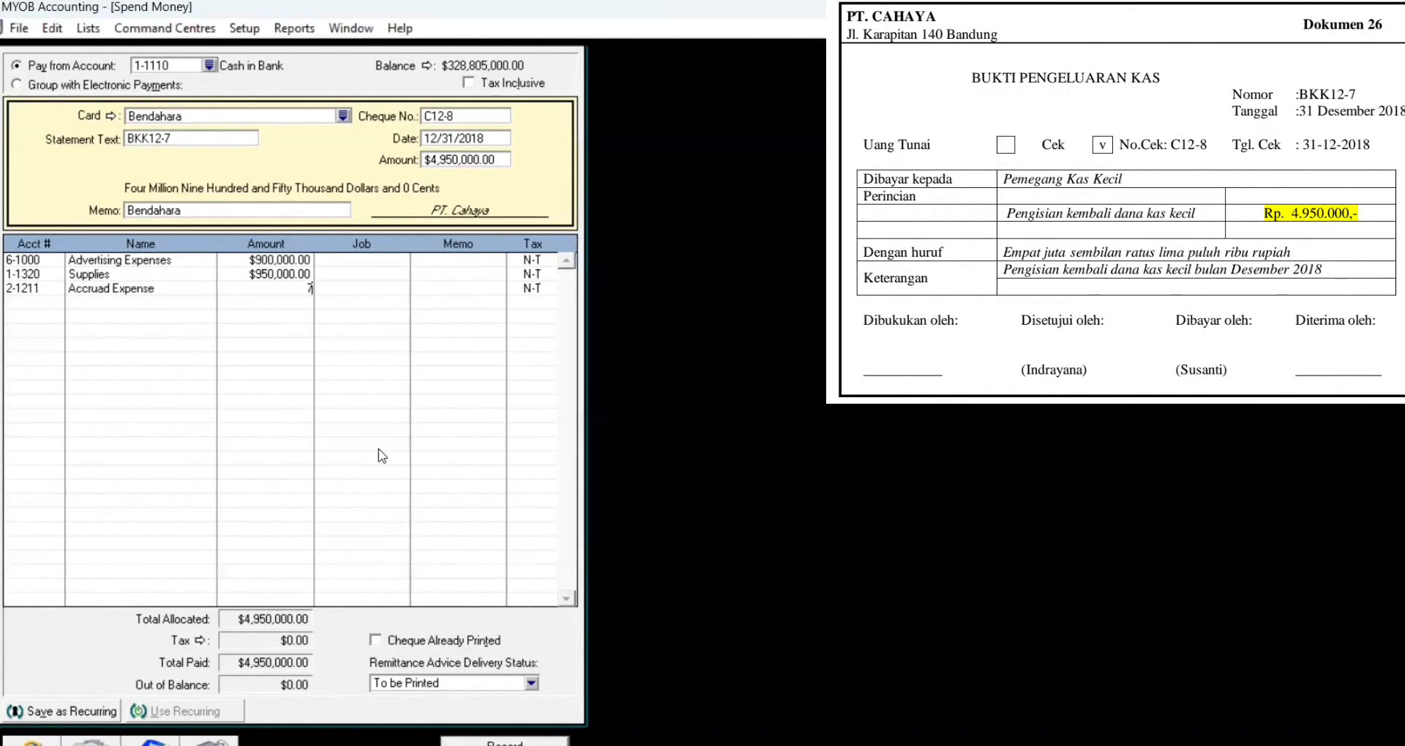
pyautogui.write('50,000')
pyautogui.press('Tab')
pyautogui.press('Tab')
pyautogui.press('Tab')
pyautogui.press('Tab')
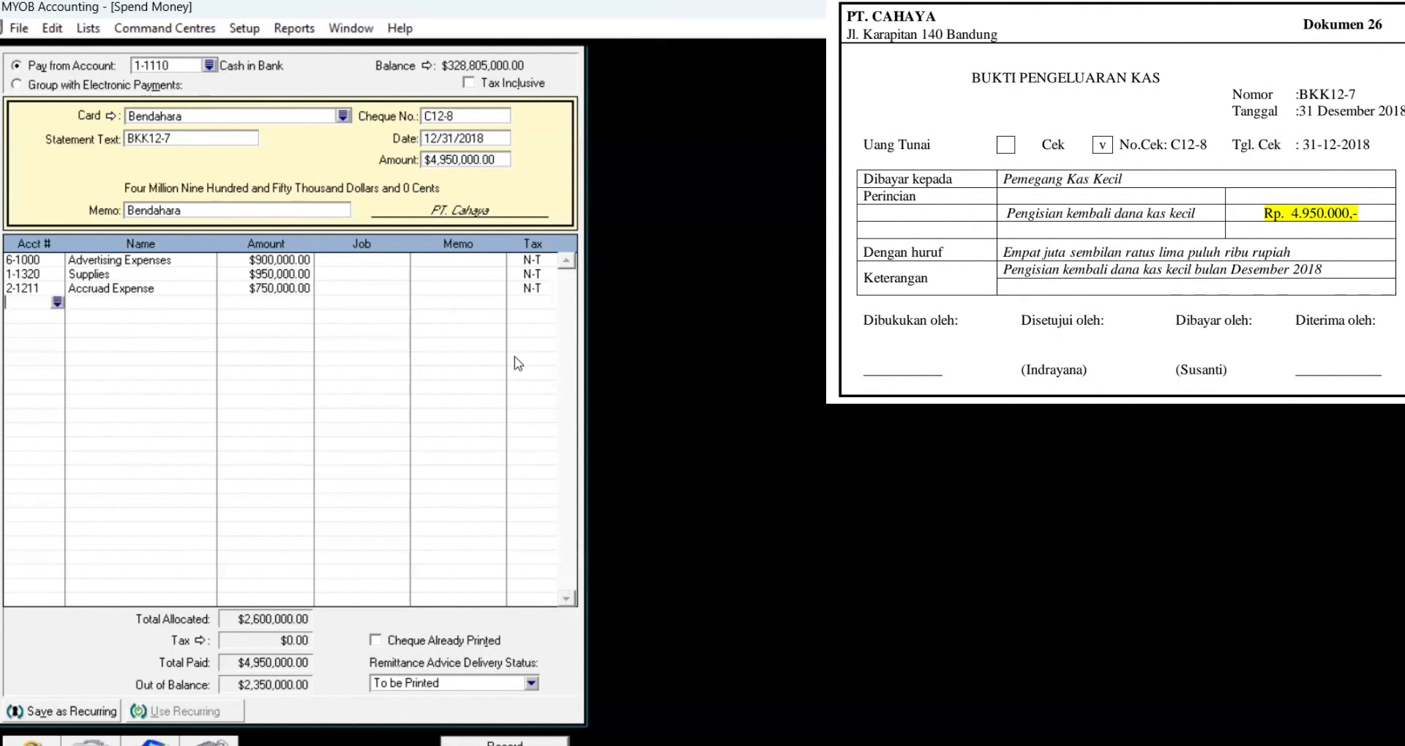
# Step: Add a fourth line of 850,000 to Advertising Expenses and a fifth line for 1-1320 Supplies
pyautogui.write('6-')
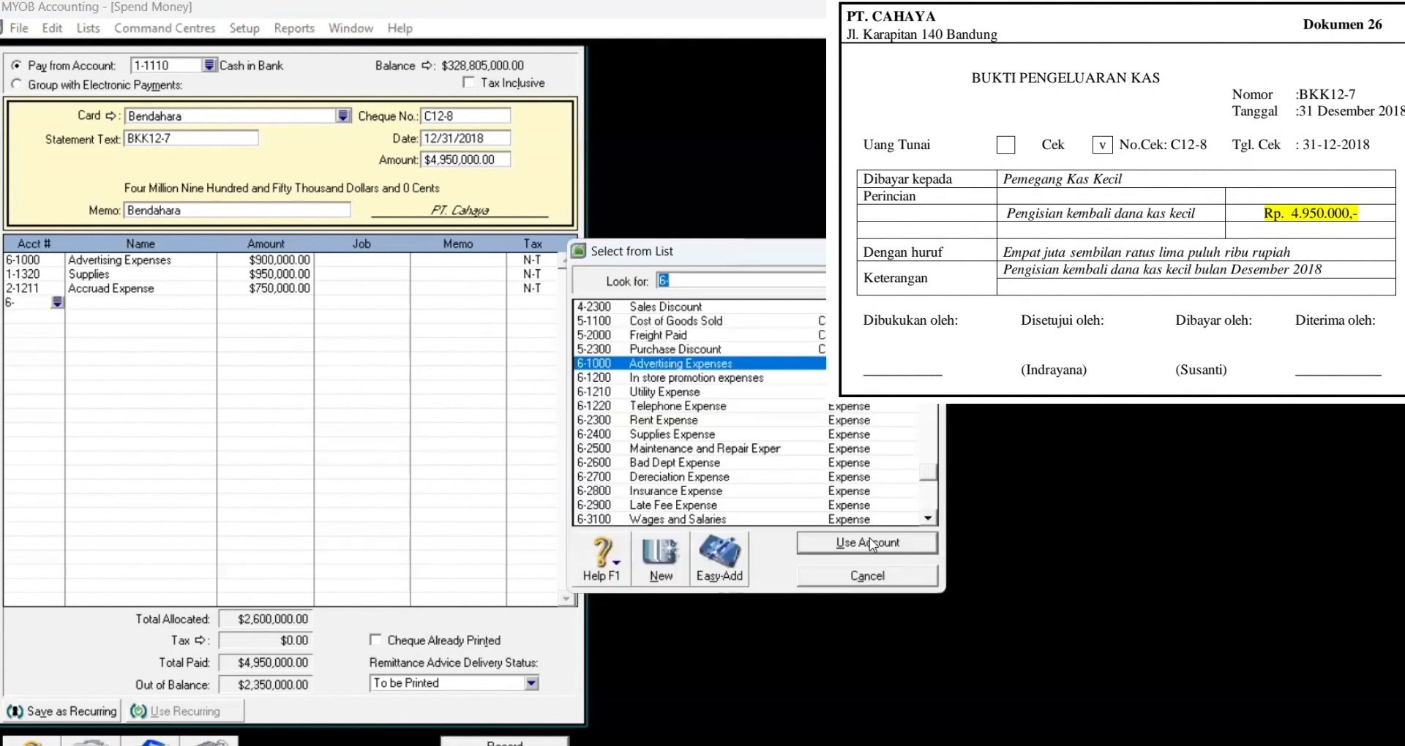
pyautogui.click(869, 542)
pyautogui.press('BackSpace')
pyautogui.write('900')
pyautogui.press('BackSpace')
pyautogui.press('BackSpace')
pyautogui.write('850000')
pyautogui.press('Tab')
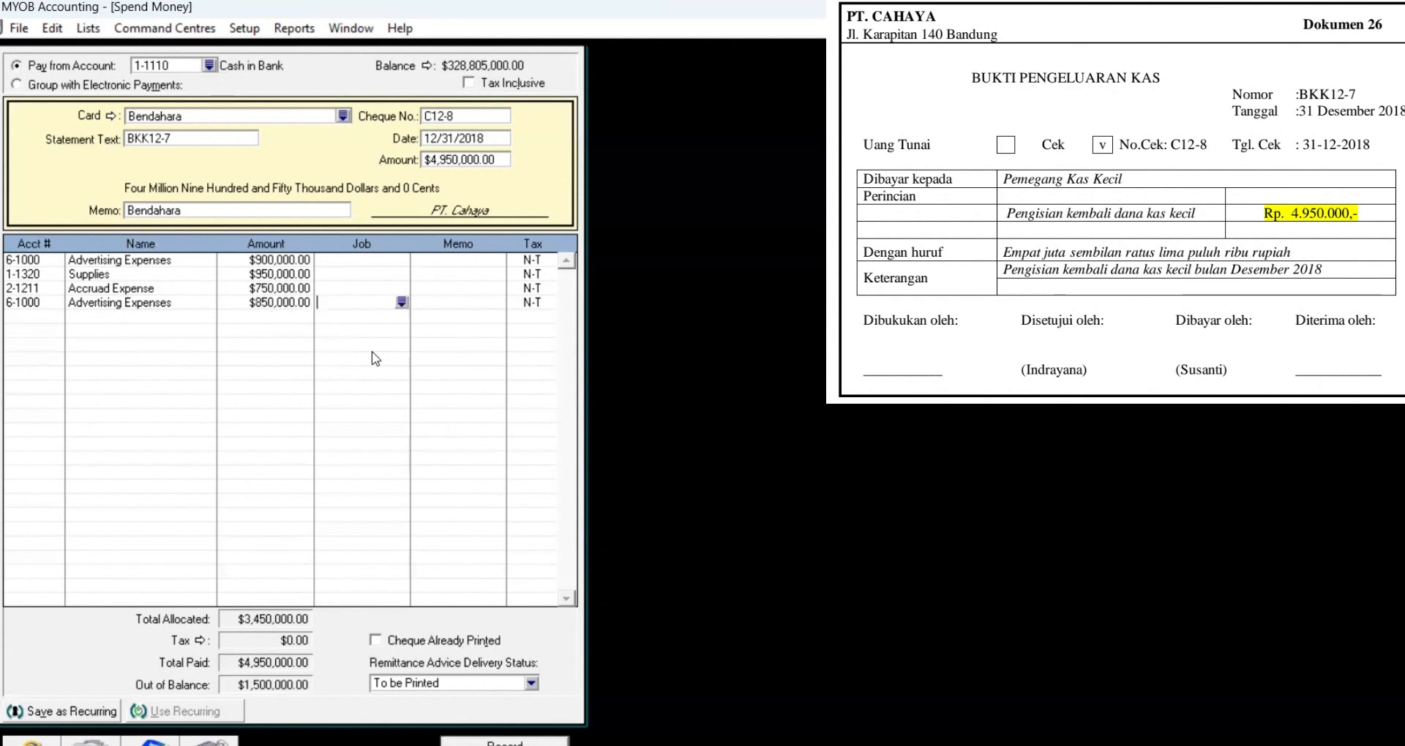
pyautogui.press('Tab')
pyautogui.press('Tab')
pyautogui.press('Tab')
pyautogui.write('6-')
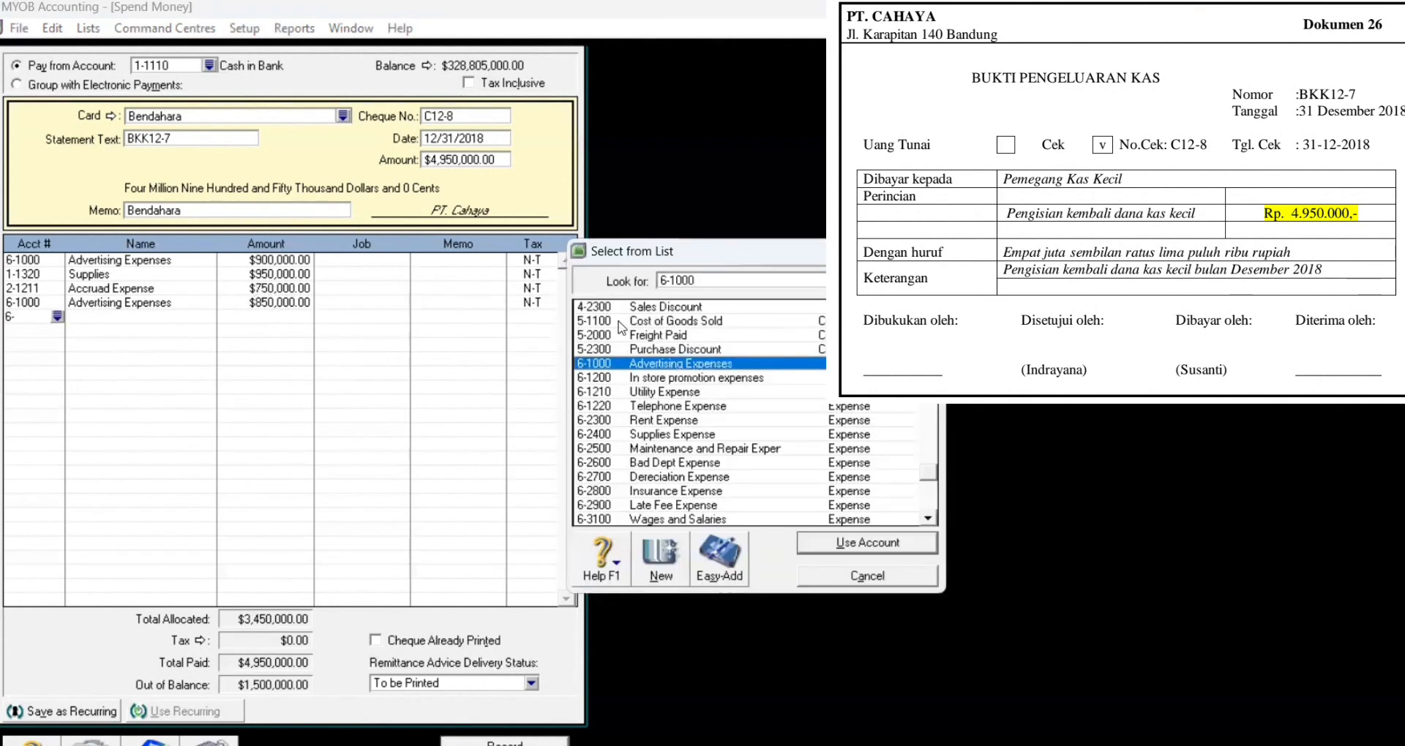
pyautogui.doubleClick(741, 280)
pyautogui.press('BackSpace')
pyautogui.write('1')
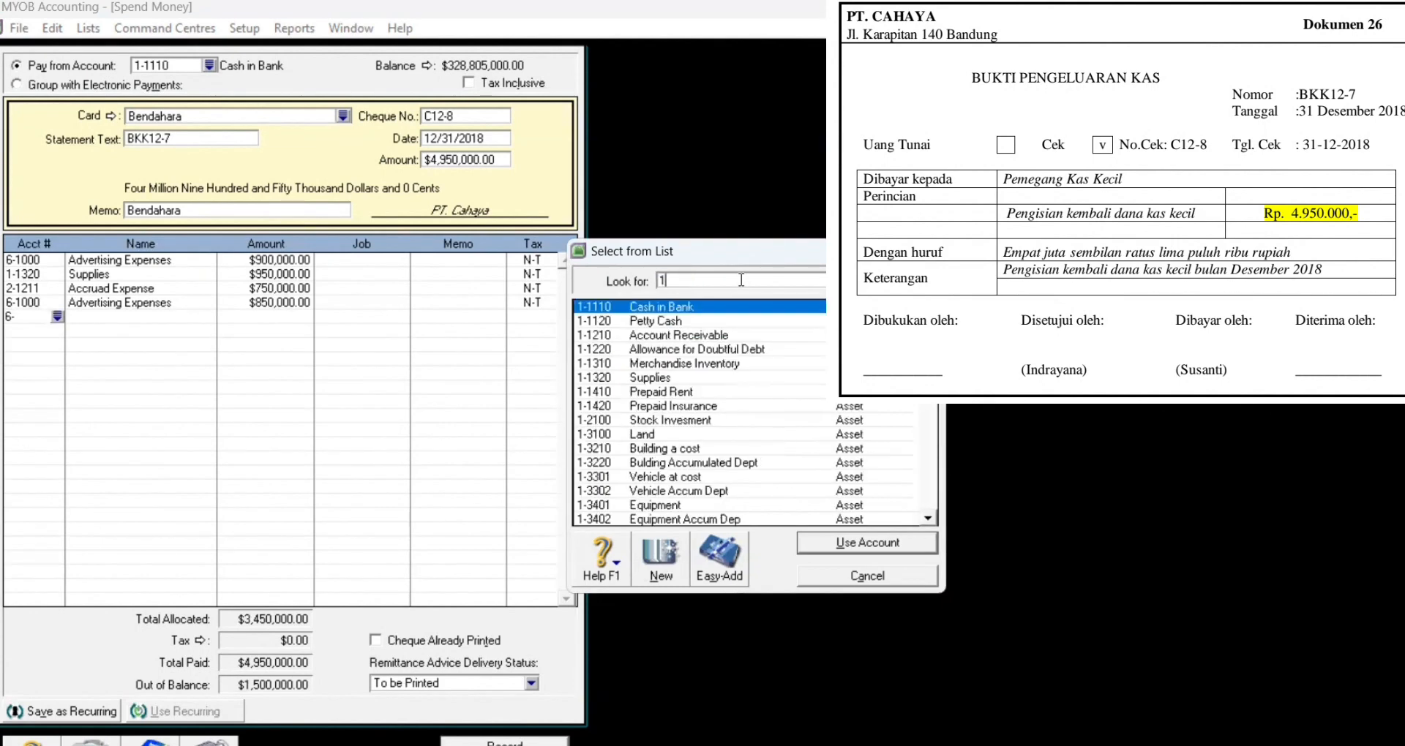
pyautogui.write('-1320')
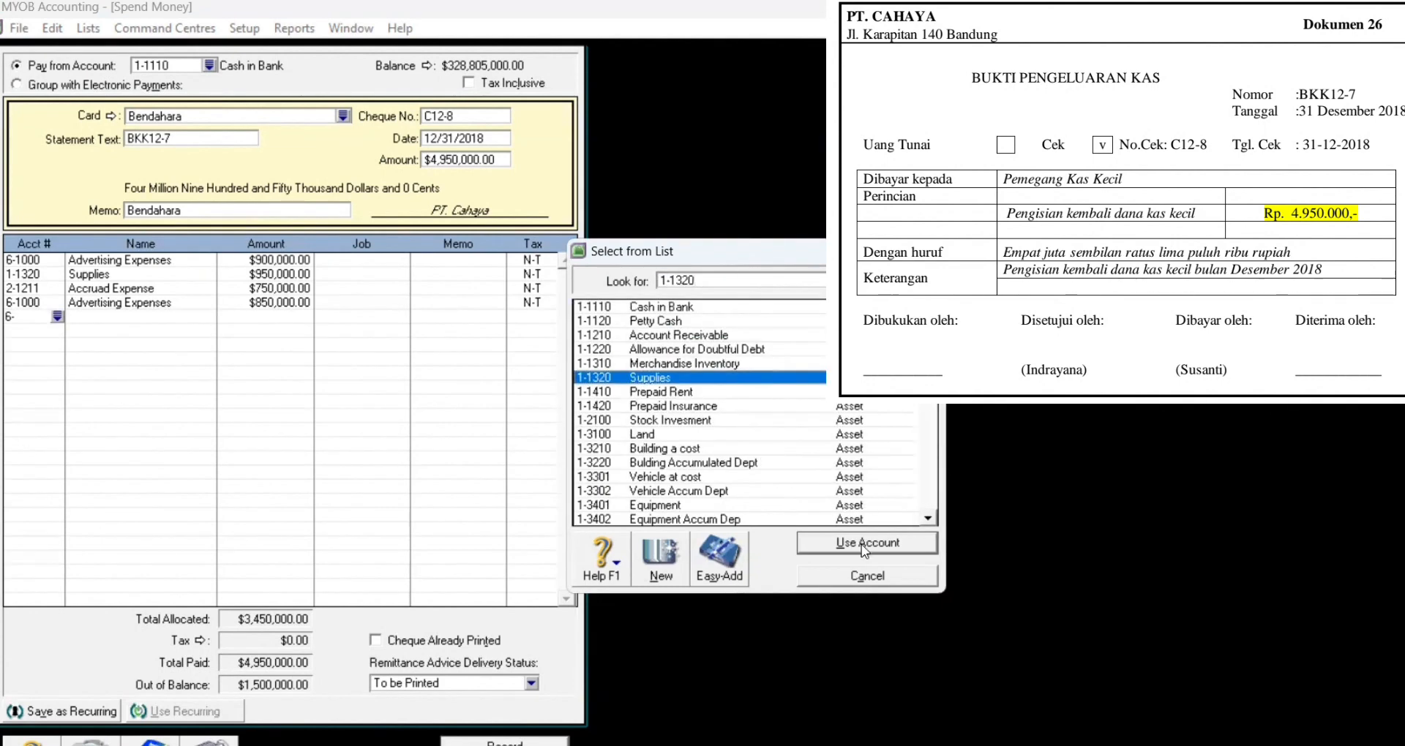
pyautogui.press('Return')
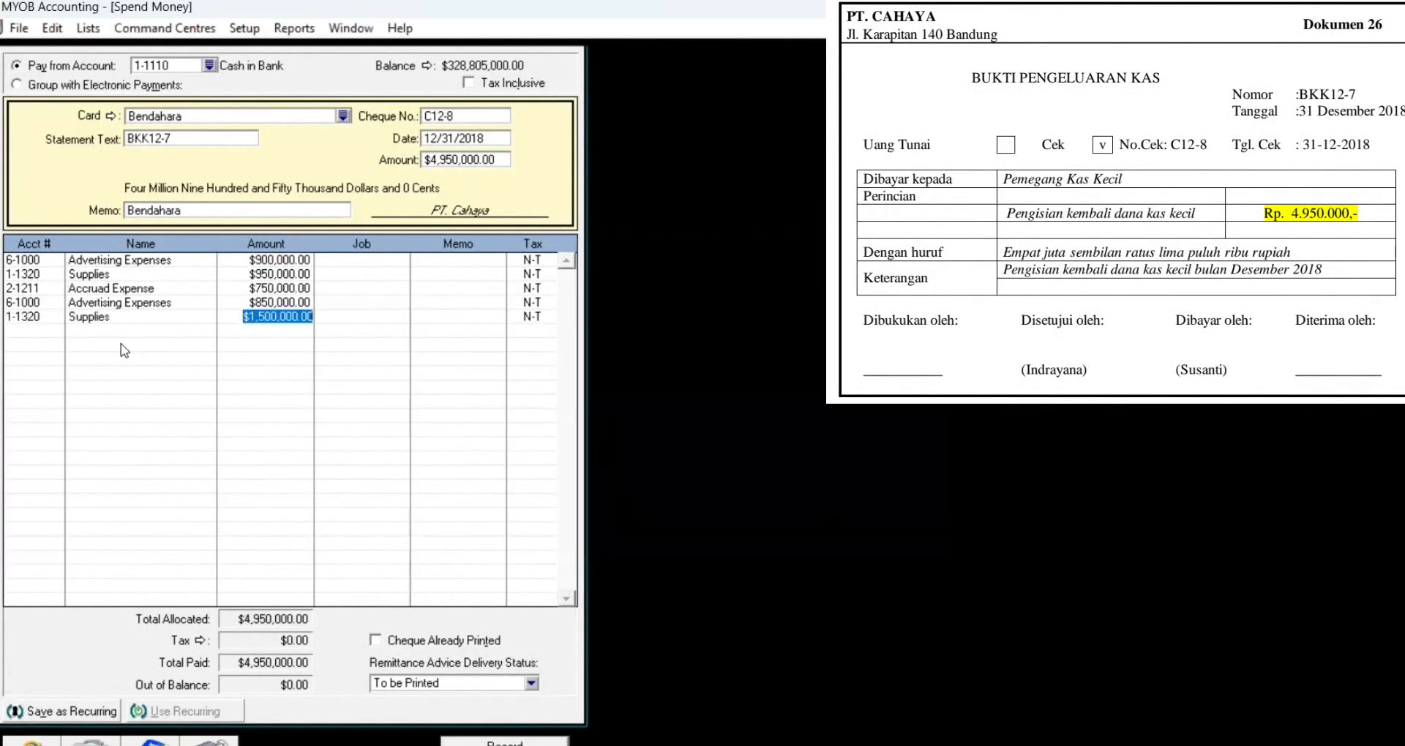
# Step: Change the fourth allocation line's account to 2-1211 Accrued Expense
pyautogui.click(35, 303)
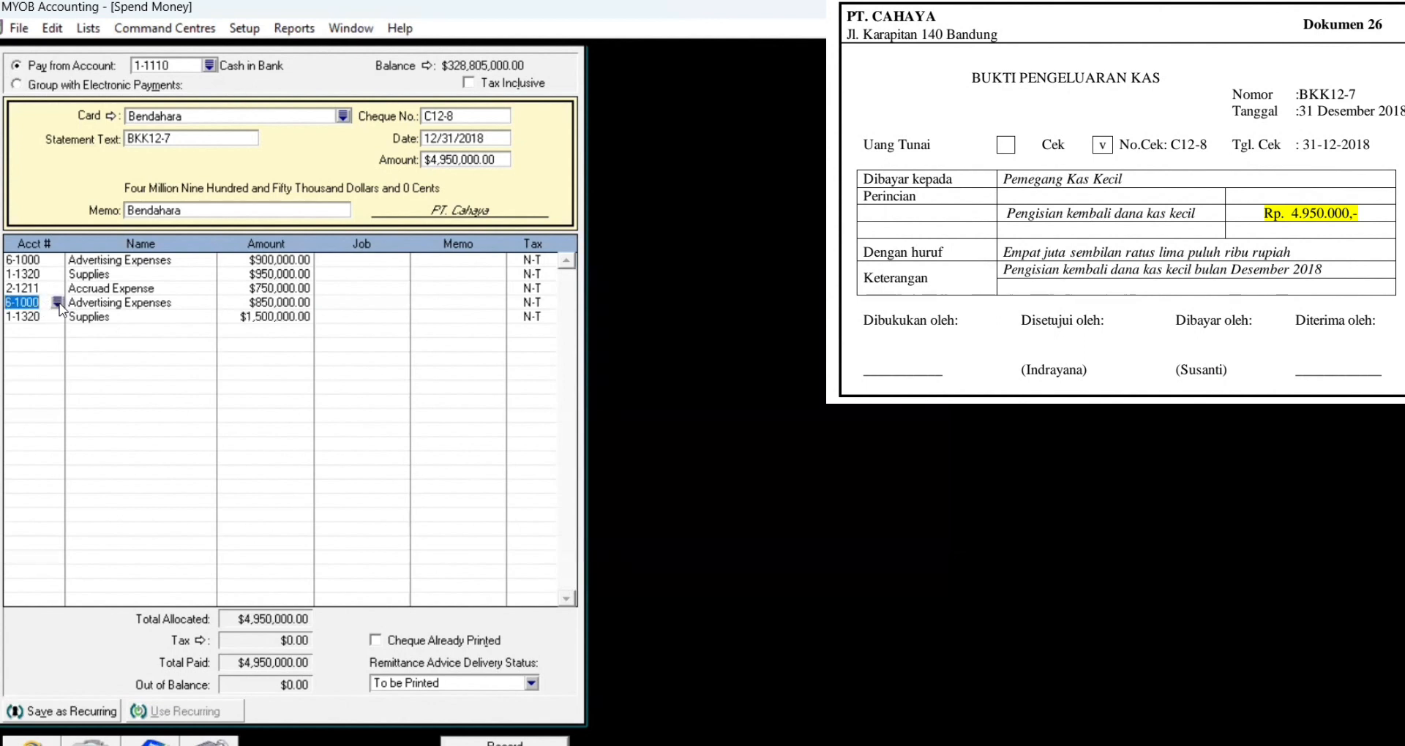
pyautogui.write('1')
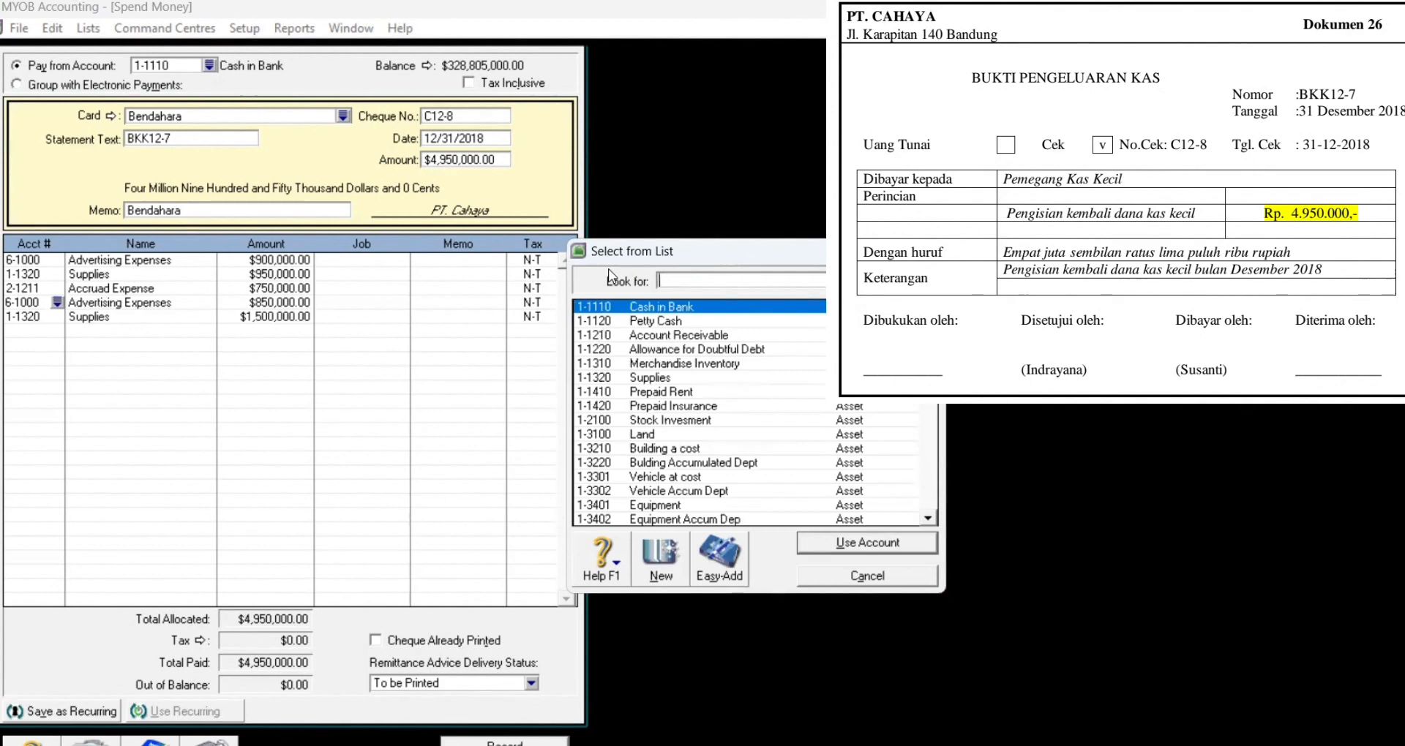
pyautogui.write('2')
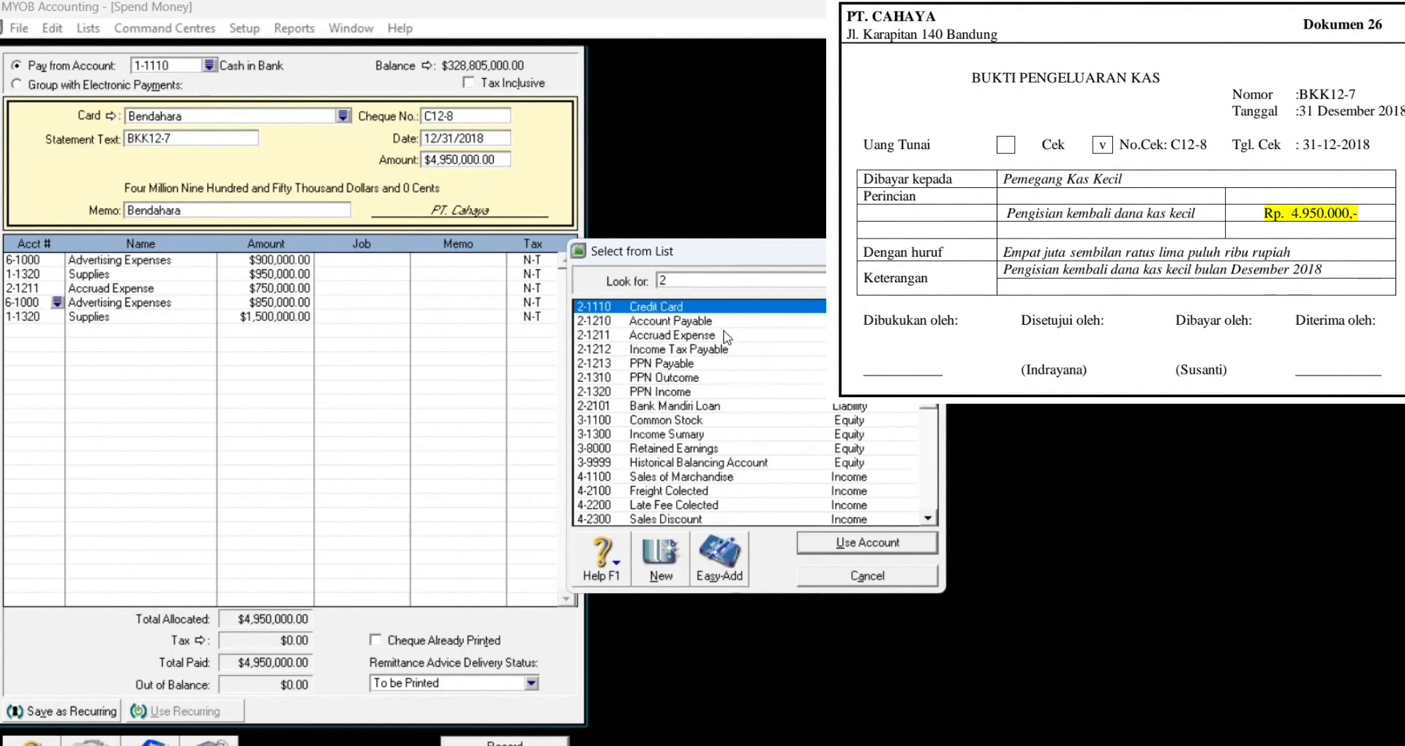
pyautogui.write('-1211')
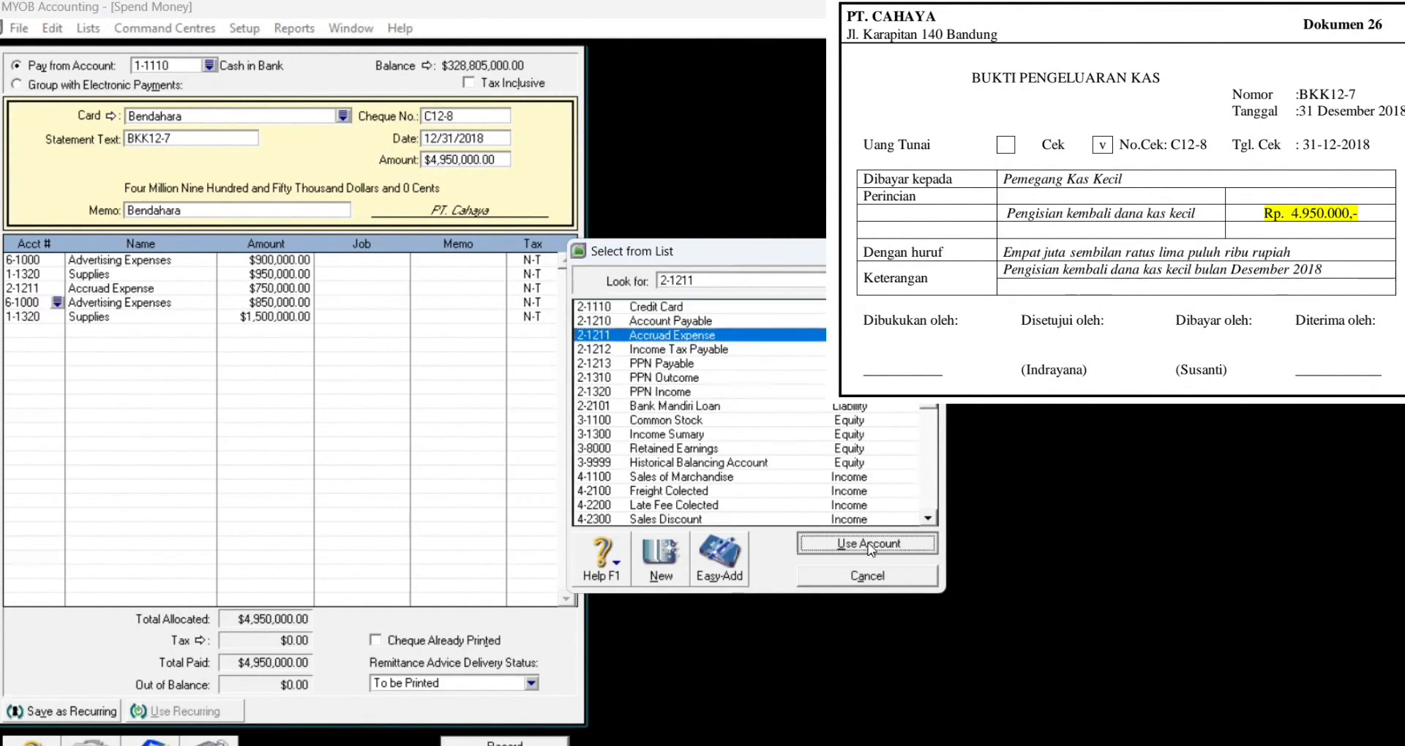
pyautogui.click(863, 543)
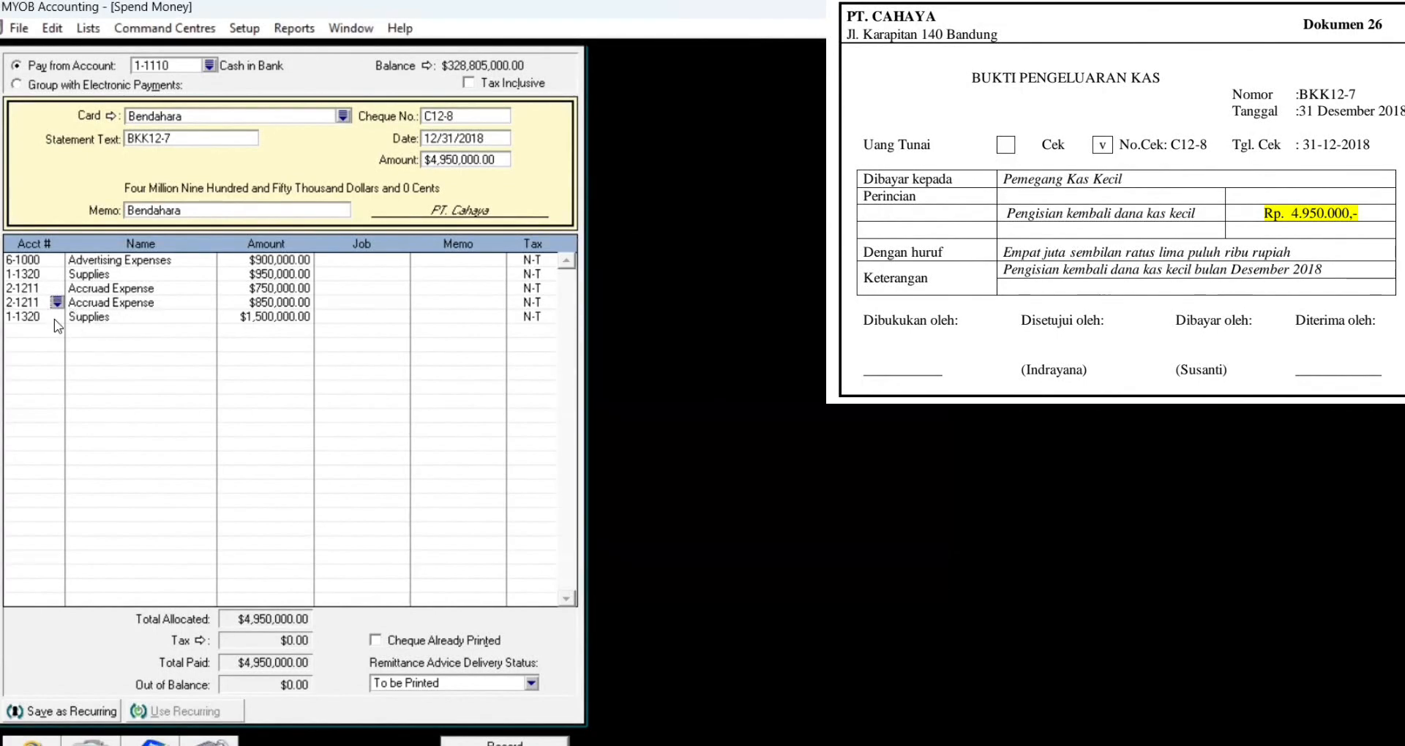
pyautogui.press('Tab')
pyautogui.press('Tab')
pyautogui.press('Tab')
pyautogui.press('Tab')
pyautogui.press('Tab')
pyautogui.press('Tab')
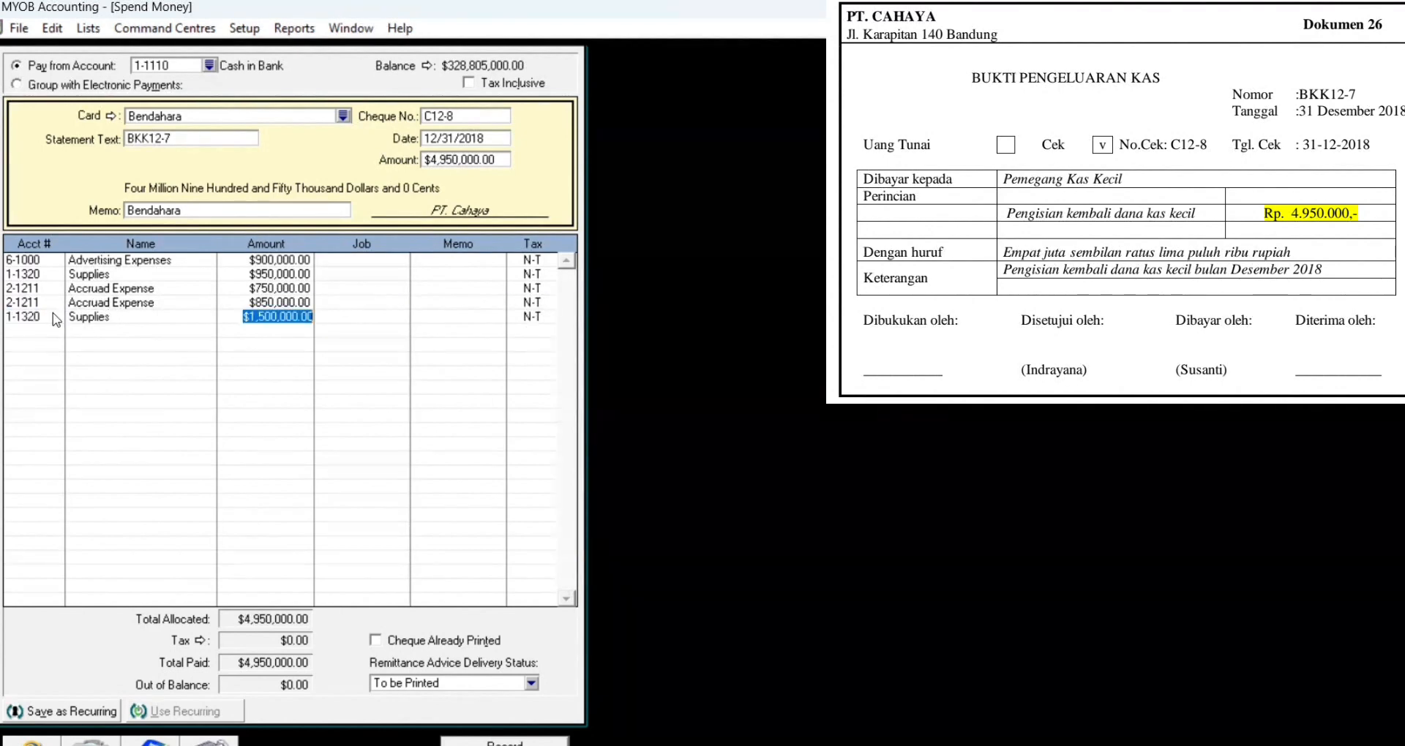
# Step: Set the last line to 2-1211 Accrued Expense with an amount of 600,000
pyautogui.click(53, 315)
pyautogui.click(56, 317)
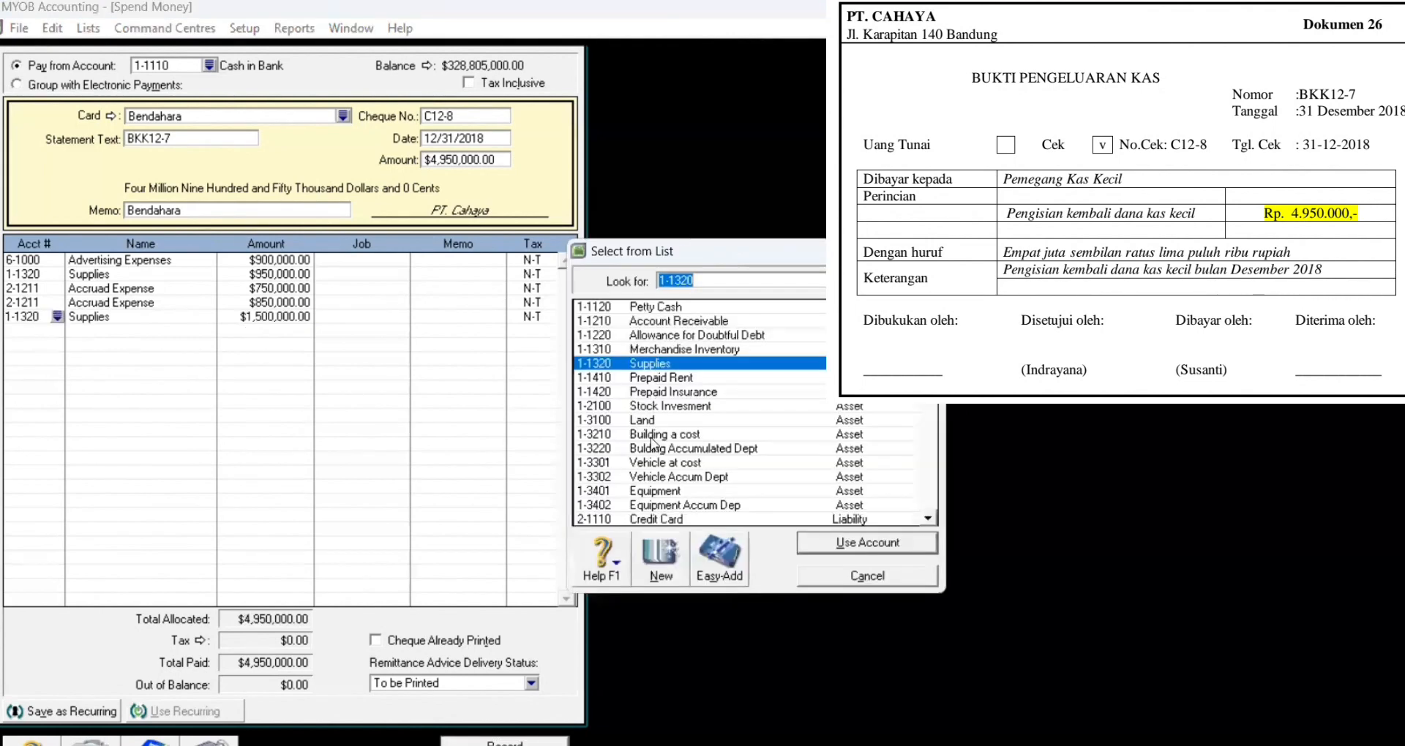
pyautogui.press('BackSpace')
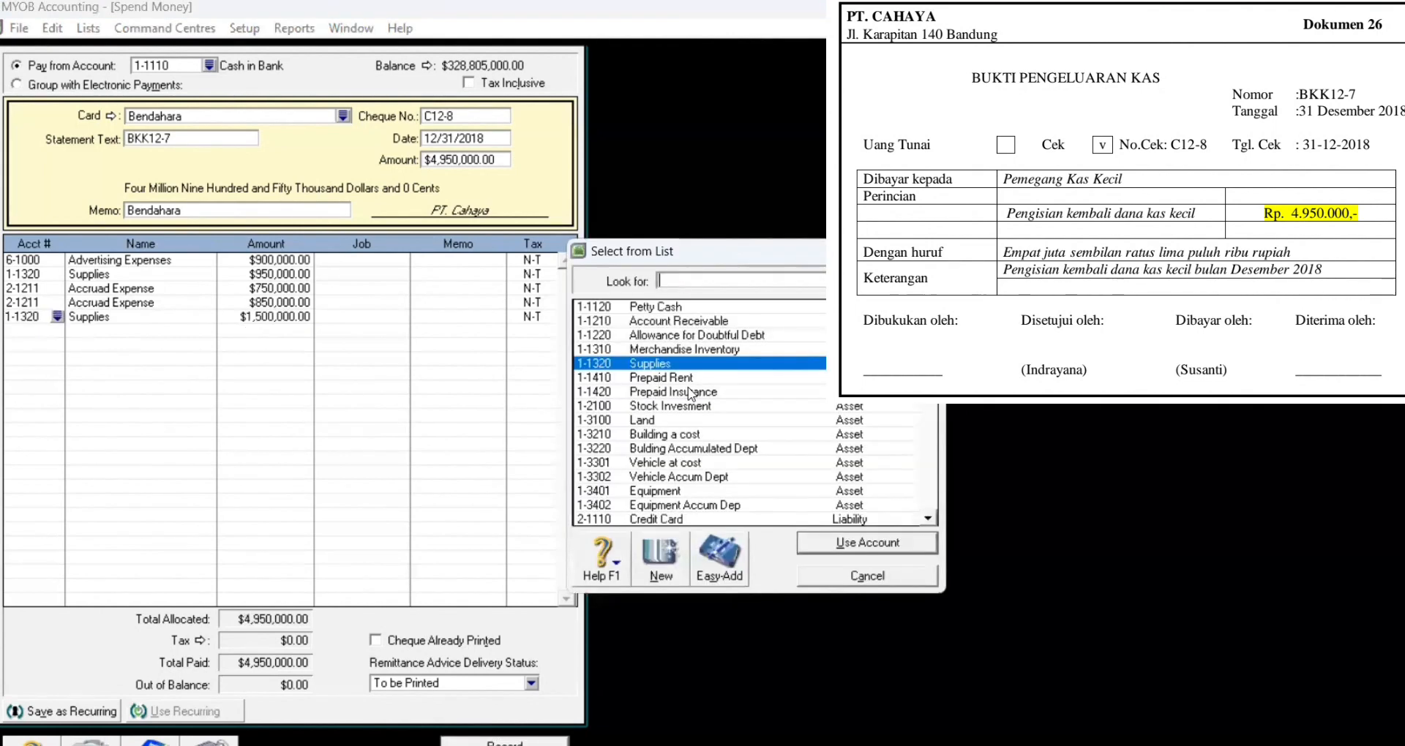
pyautogui.write('2')
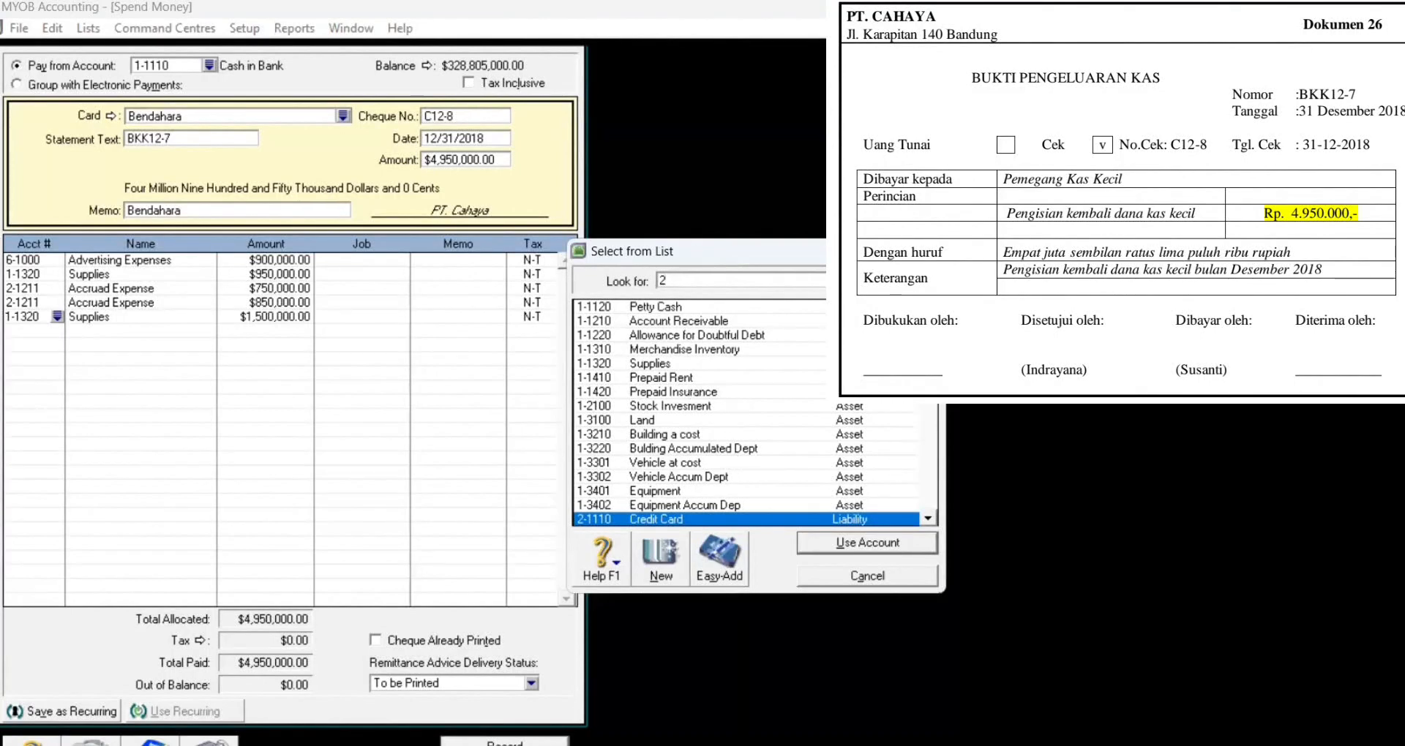
pyautogui.scroll(-5, 679, 316)
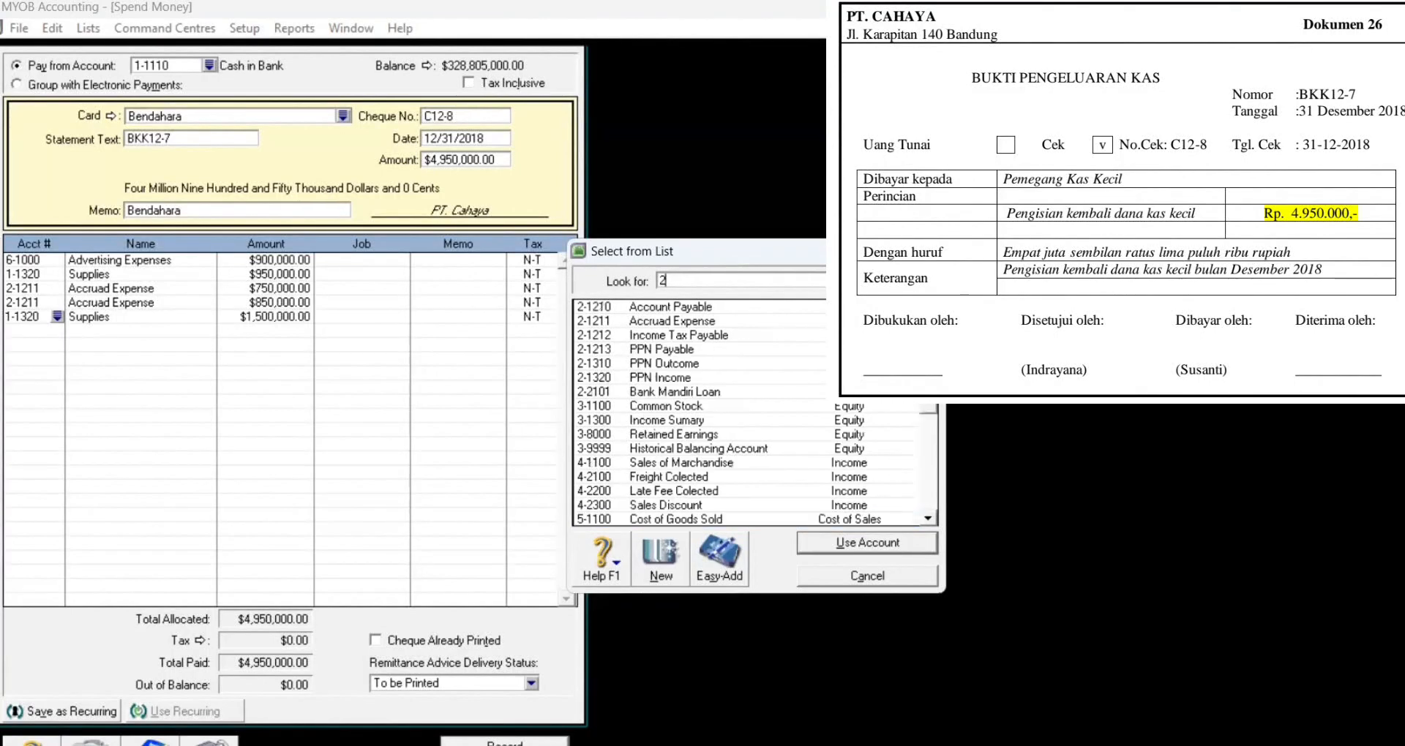
pyautogui.click(687, 322)
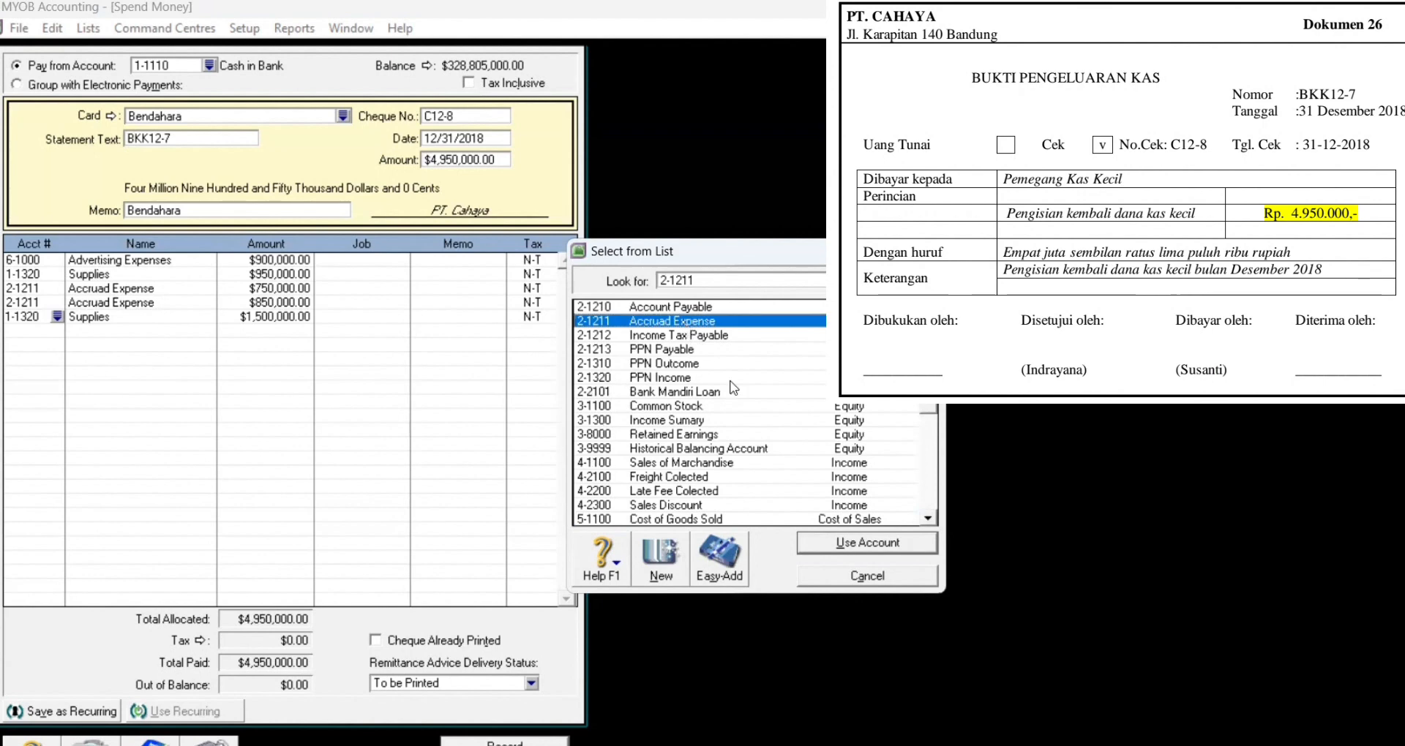
pyautogui.click(827, 543)
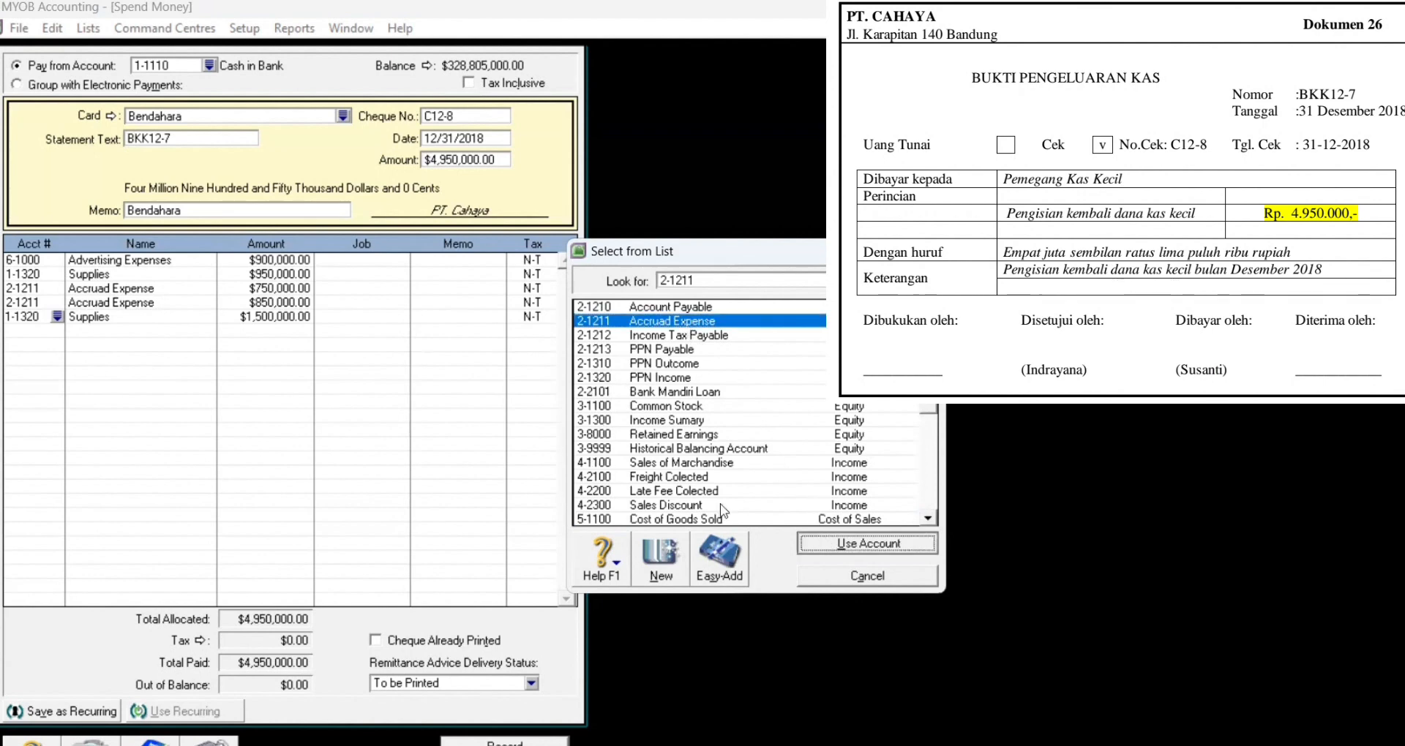
pyautogui.click(291, 319)
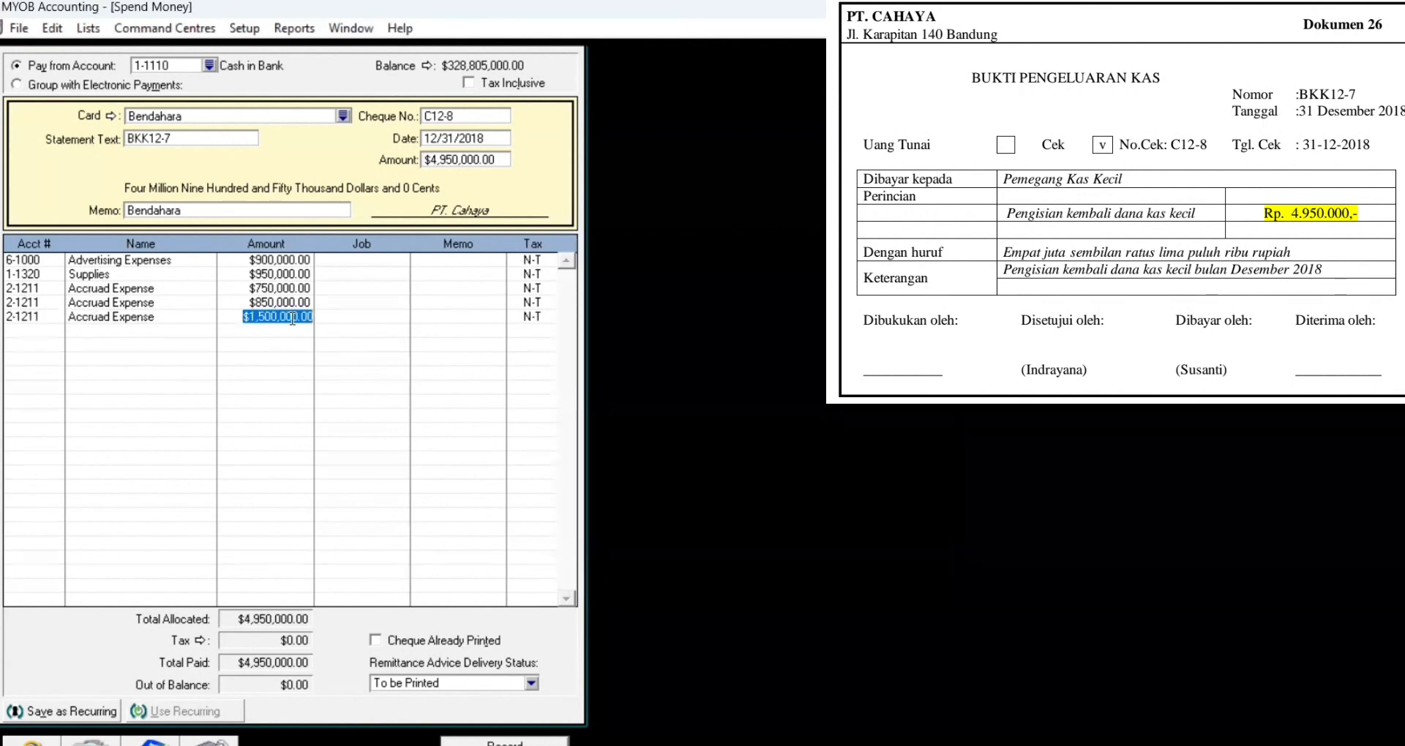
pyautogui.write('600000')
pyautogui.press('Tab')
pyautogui.press('Tab')
pyautogui.press('Tab')
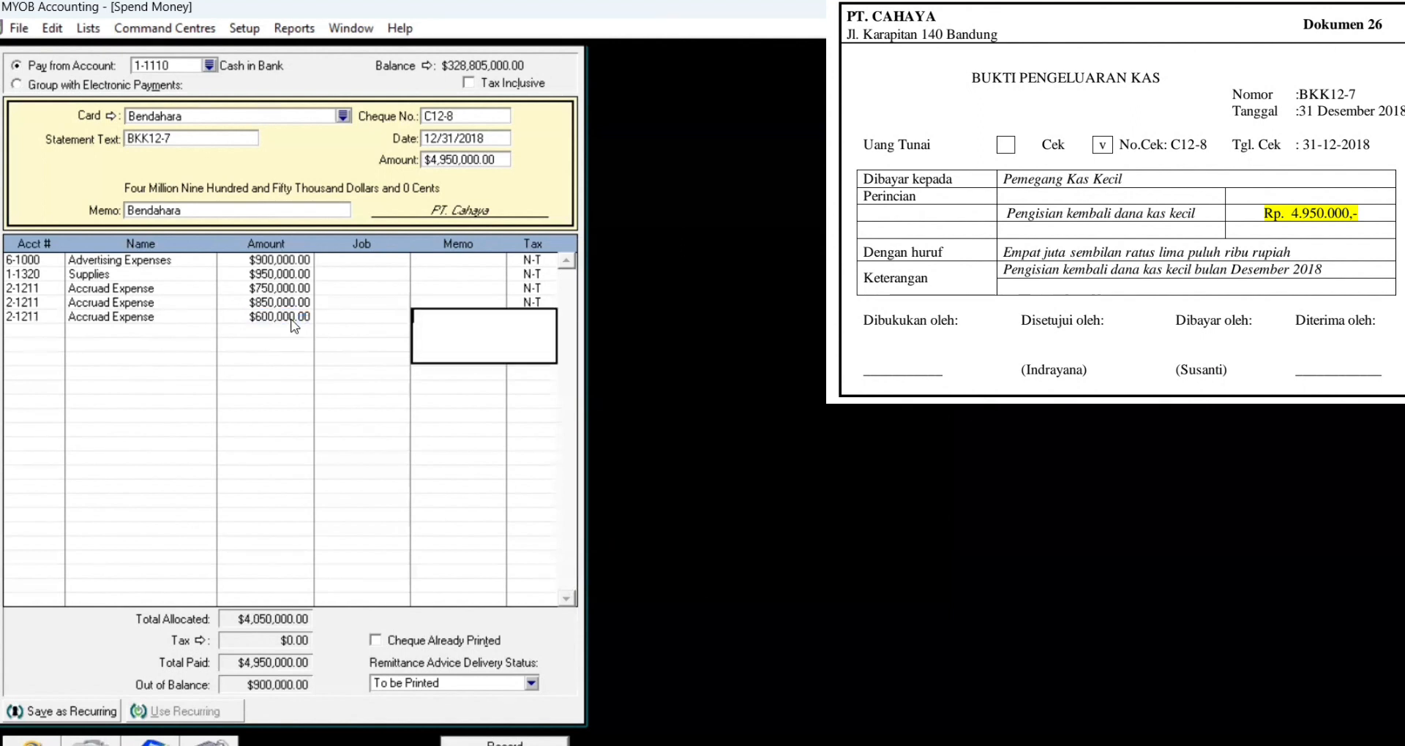
# Step: Add a 900,000 line to 6-2500 Maintenance and Repair Expense and record the payment
pyautogui.press('Tab')
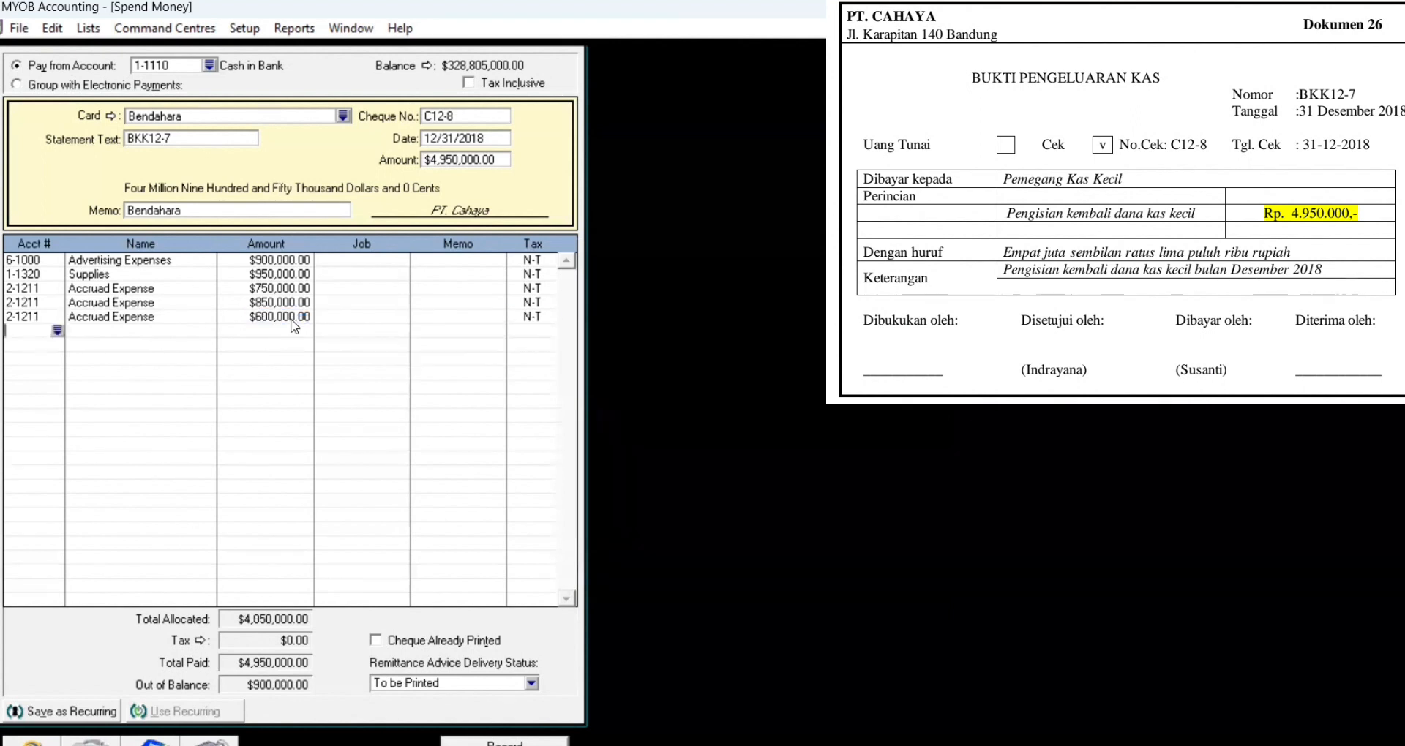
pyautogui.write('6-')
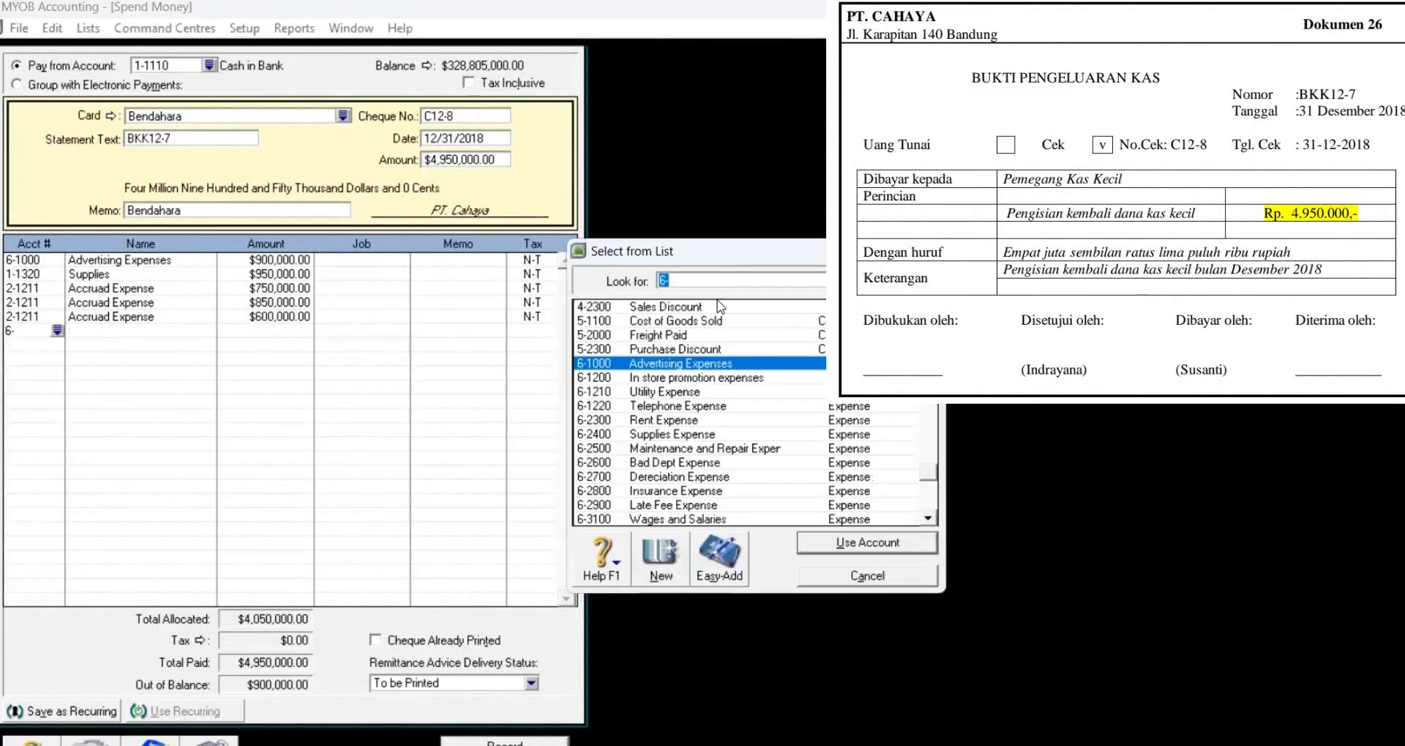
pyautogui.click(706, 449)
pyautogui.click(856, 544)
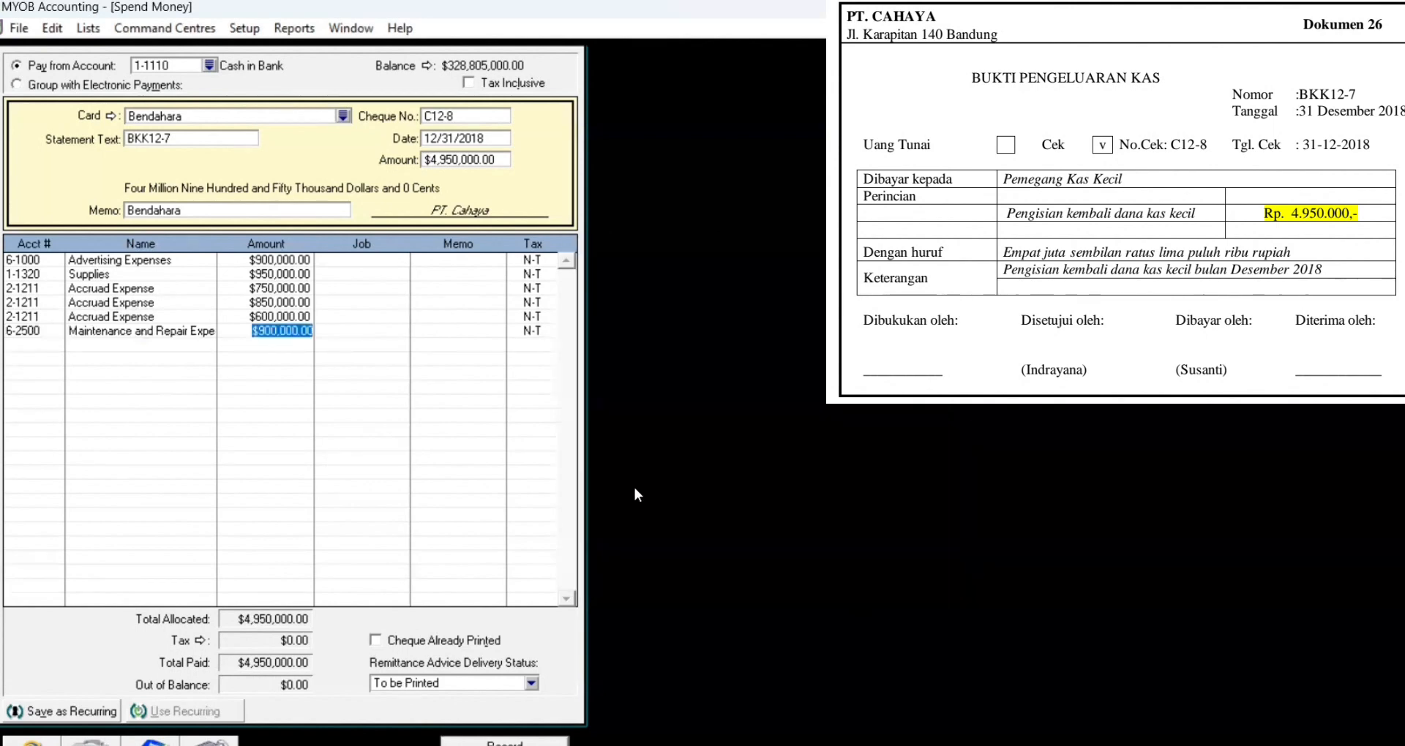
pyautogui.press('Tab')
pyautogui.press('Tab')
pyautogui.press('Tab')
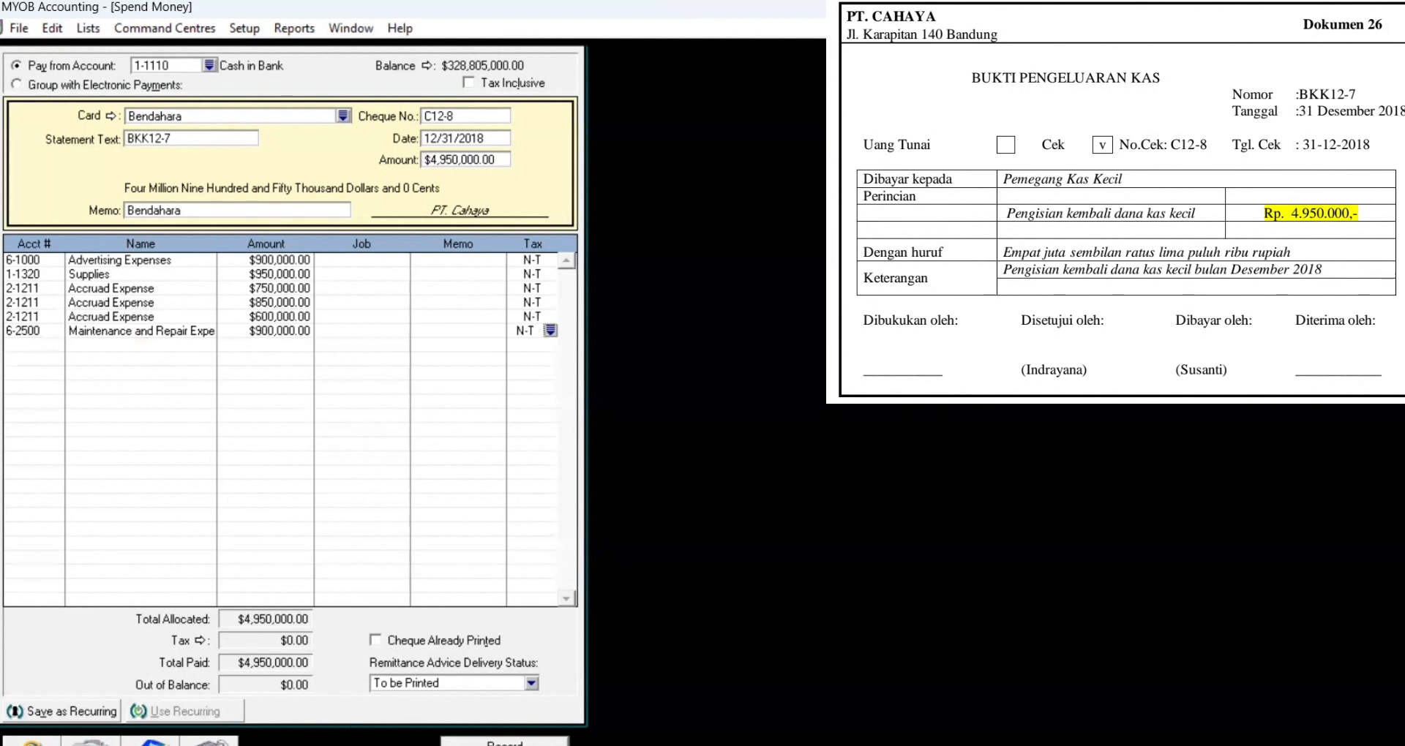
pyautogui.click(505, 743)
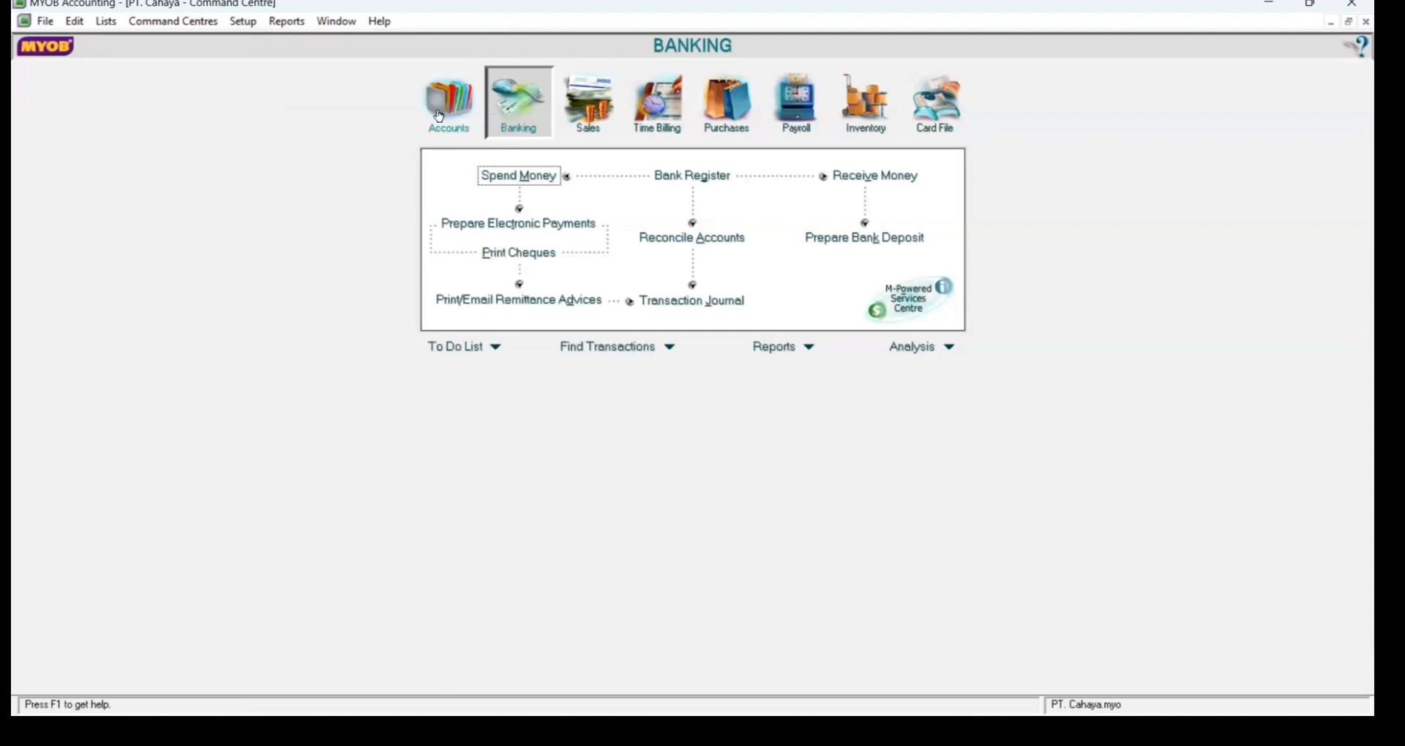
# Step: From Accounts, start a journal entry numbered BM12-3, dated 12/31/2018, memo 'Penyusutan Aktiva Tetap'
pyautogui.click(439, 115)
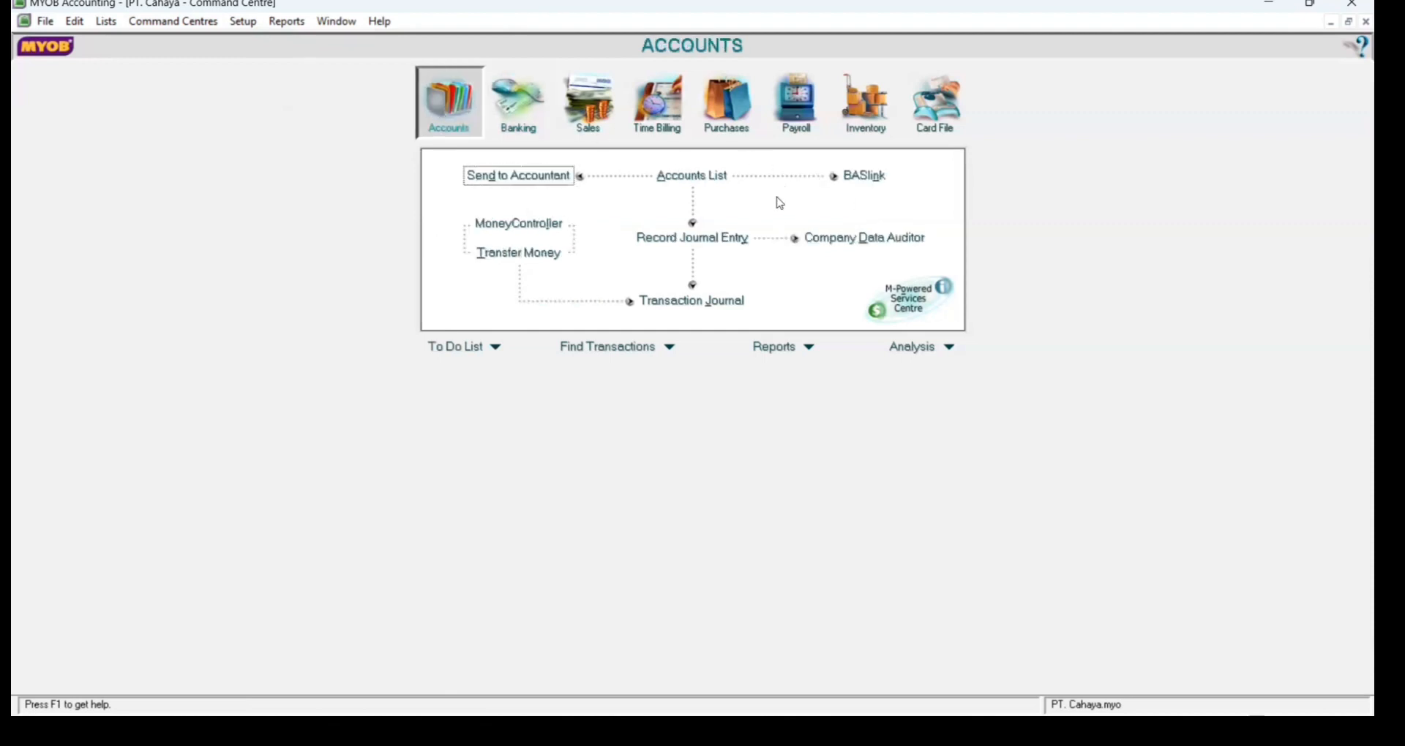
pyautogui.click(713, 244)
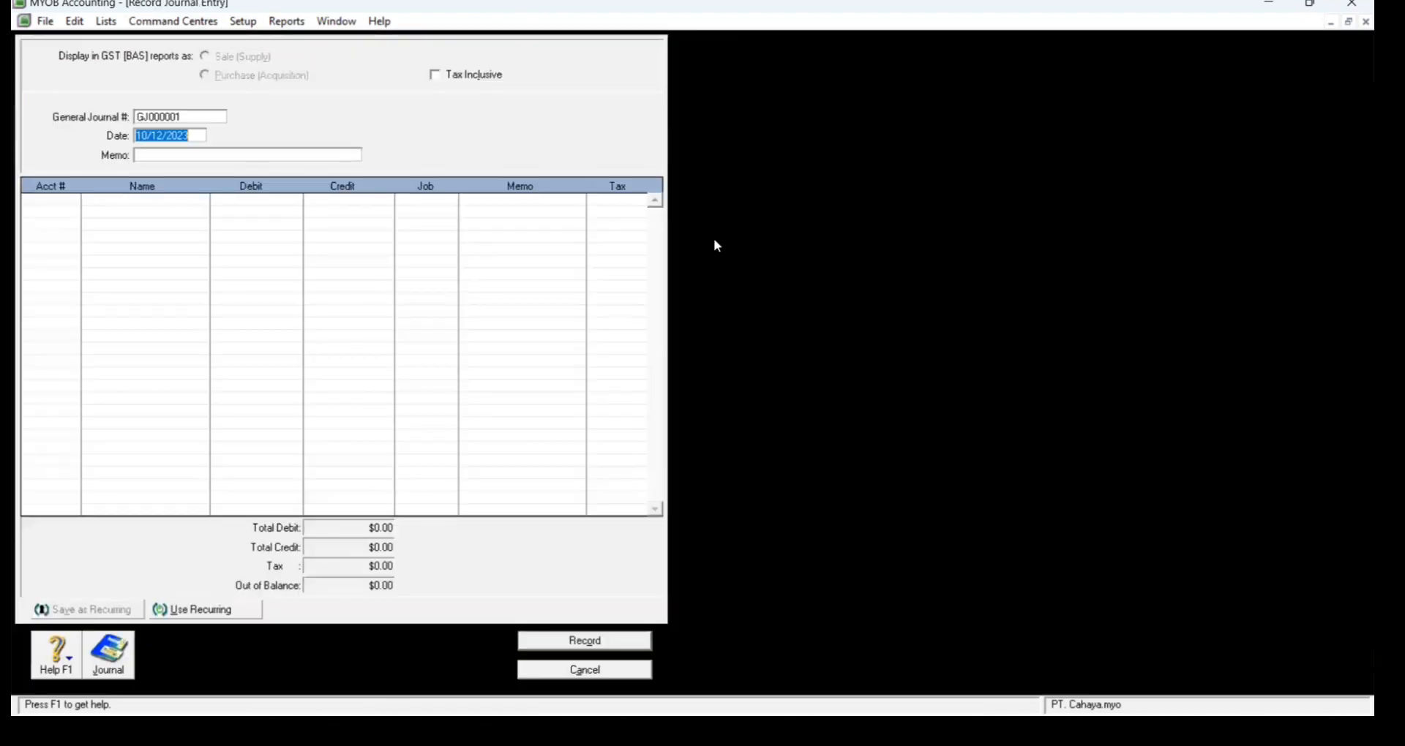
pyautogui.click(191, 118)
pyautogui.press('BackSpace')
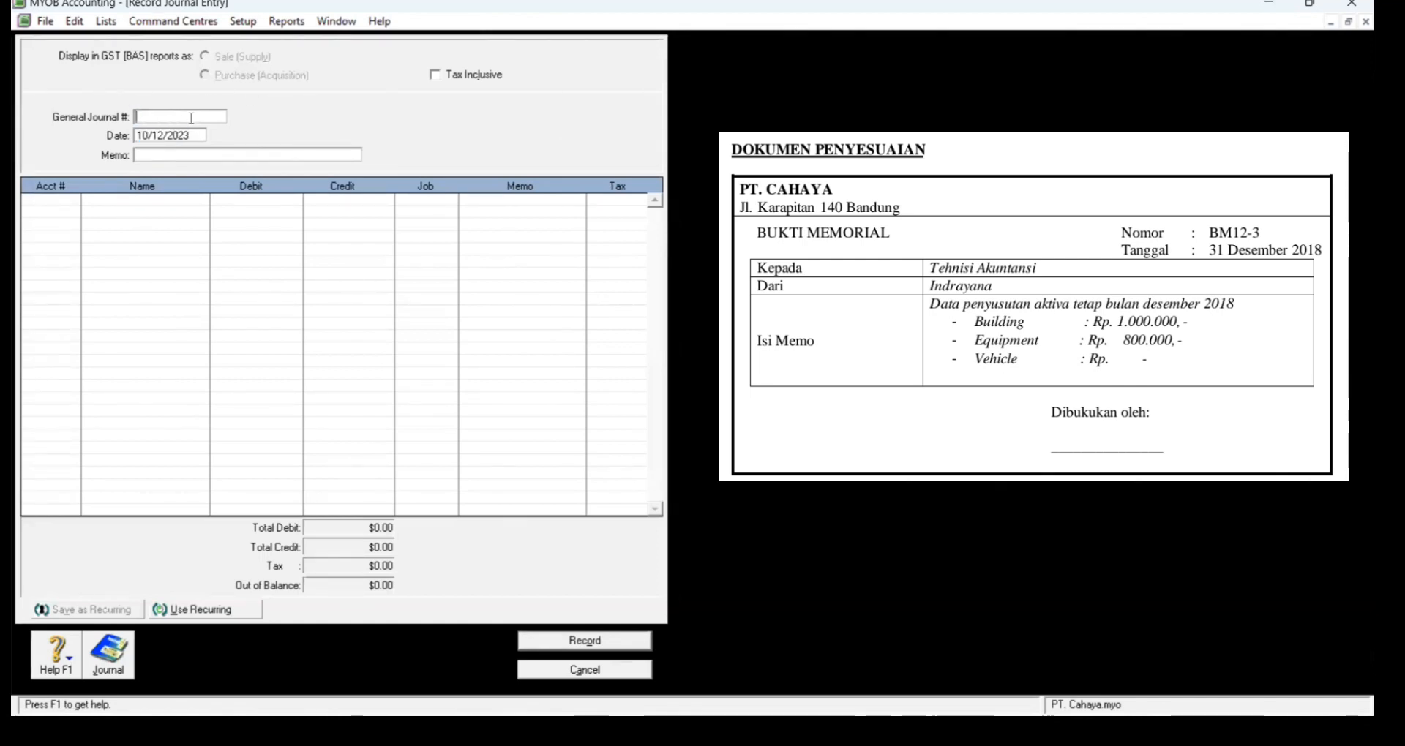
pyautogui.write('BM12-3')
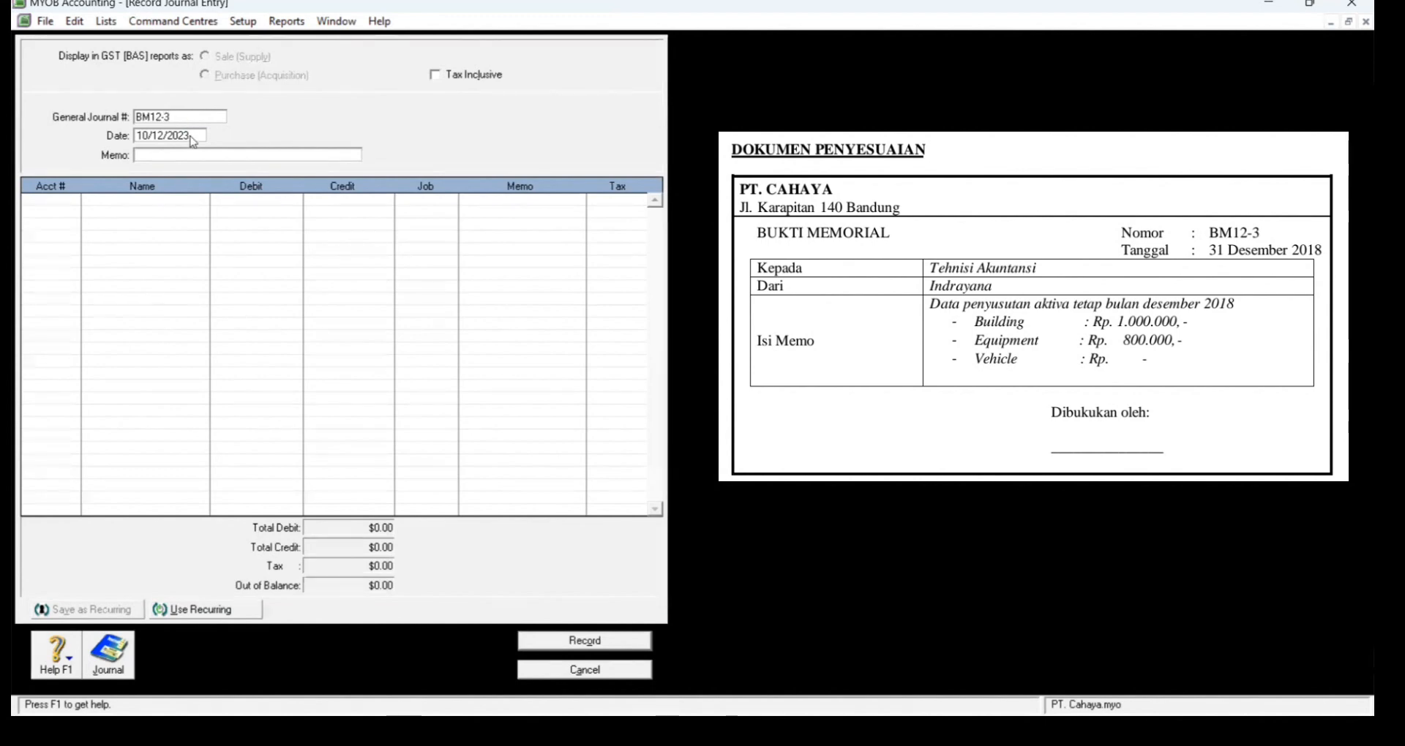
pyautogui.click(191, 136)
pyautogui.write('12/31/20')
pyautogui.click(190, 153)
pyautogui.write('Penyusutan Aktiva Tetap')
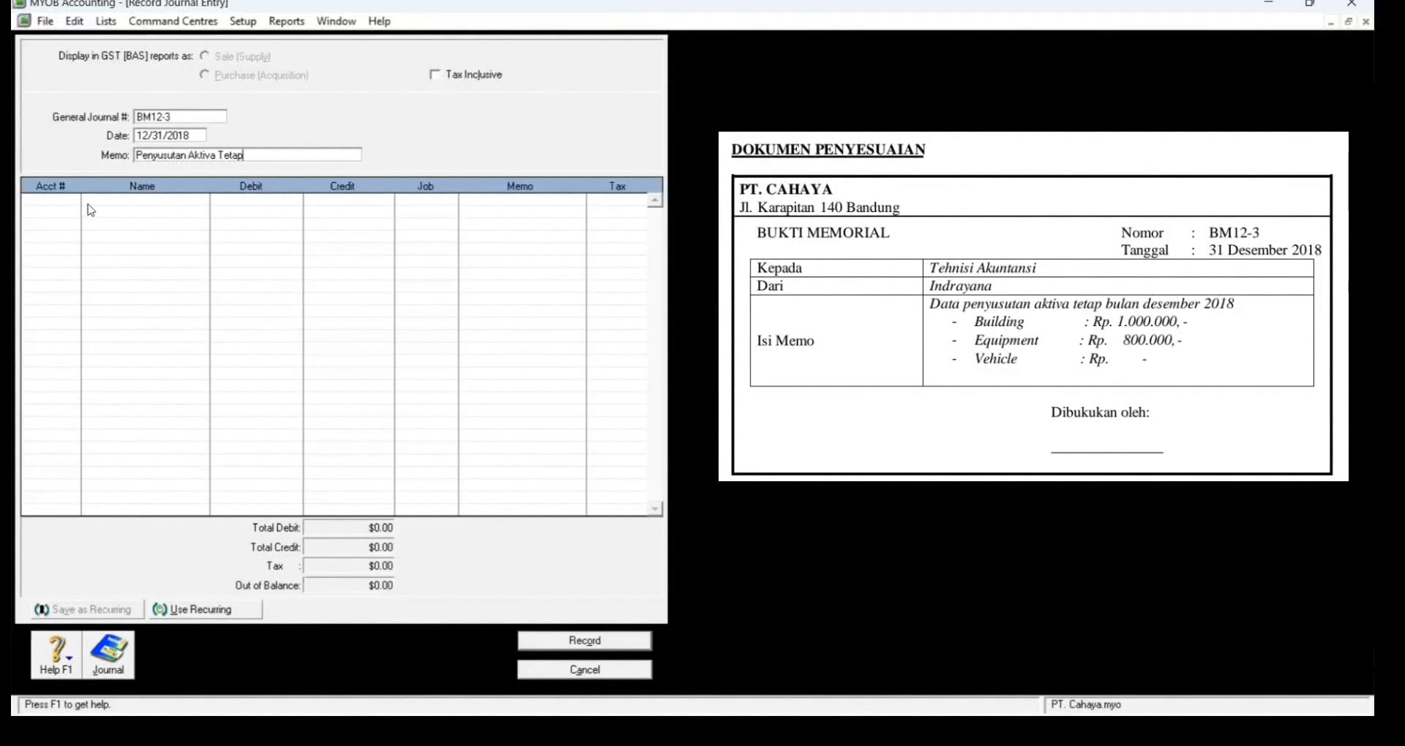
# Step: Debit 6-2700 Depreciation Expense for 1,800,000 on the first journal line
pyautogui.click(78, 202)
pyautogui.click(74, 199)
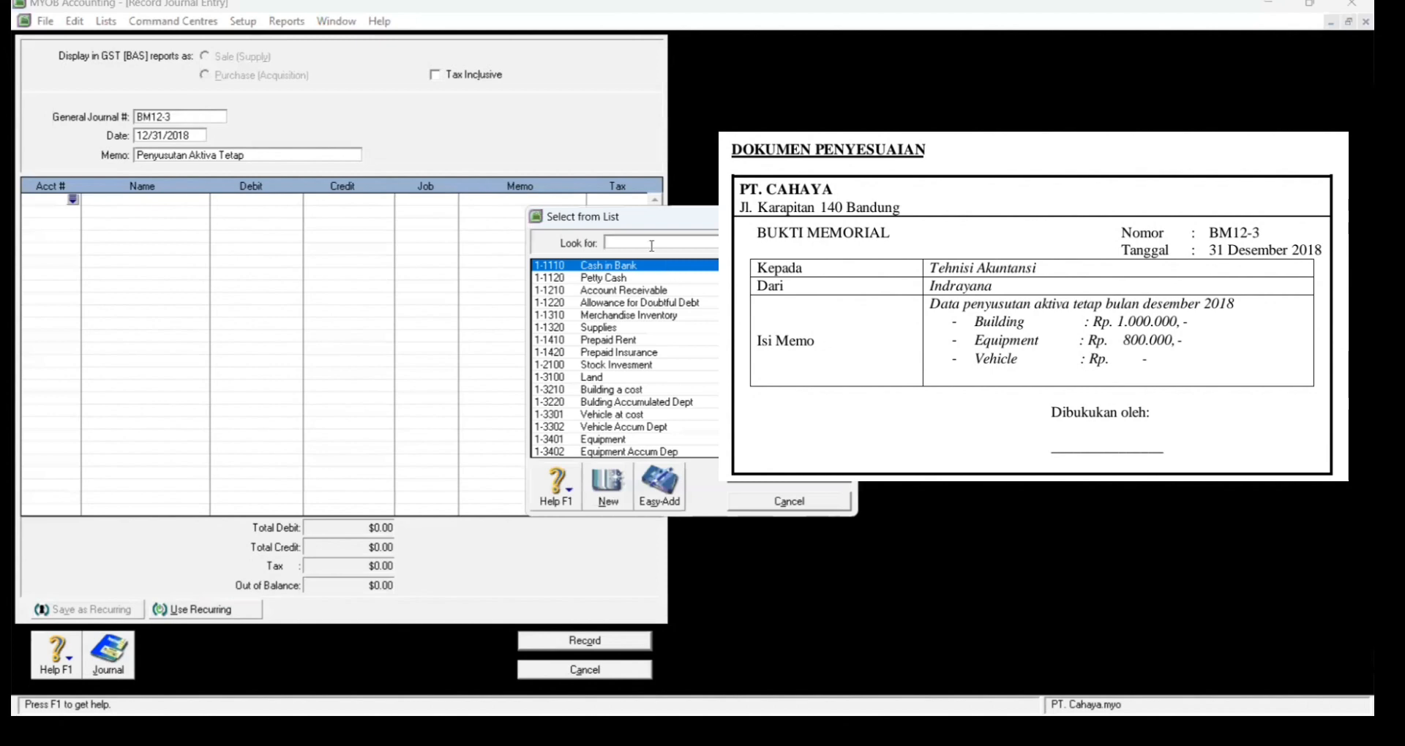
pyautogui.write('6')
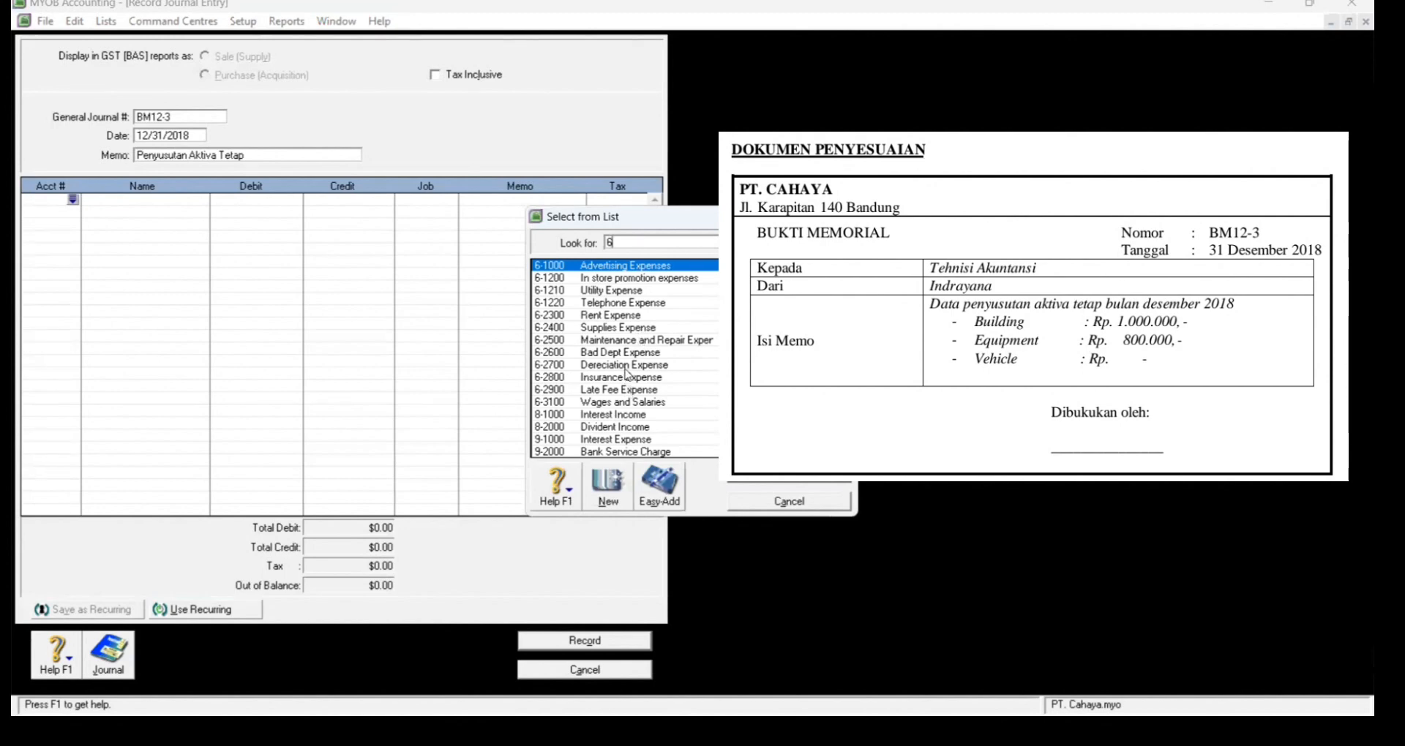
pyautogui.click(626, 366)
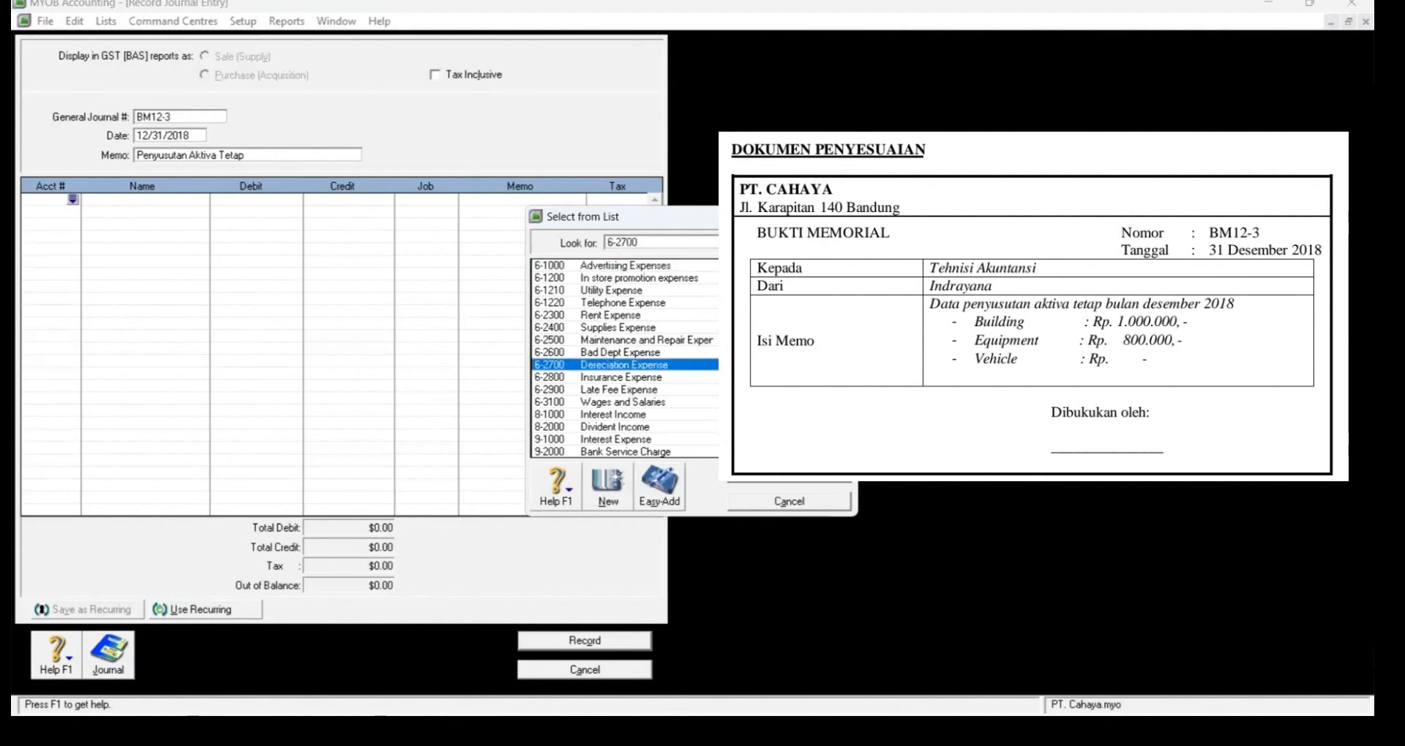
pyautogui.press('Return')
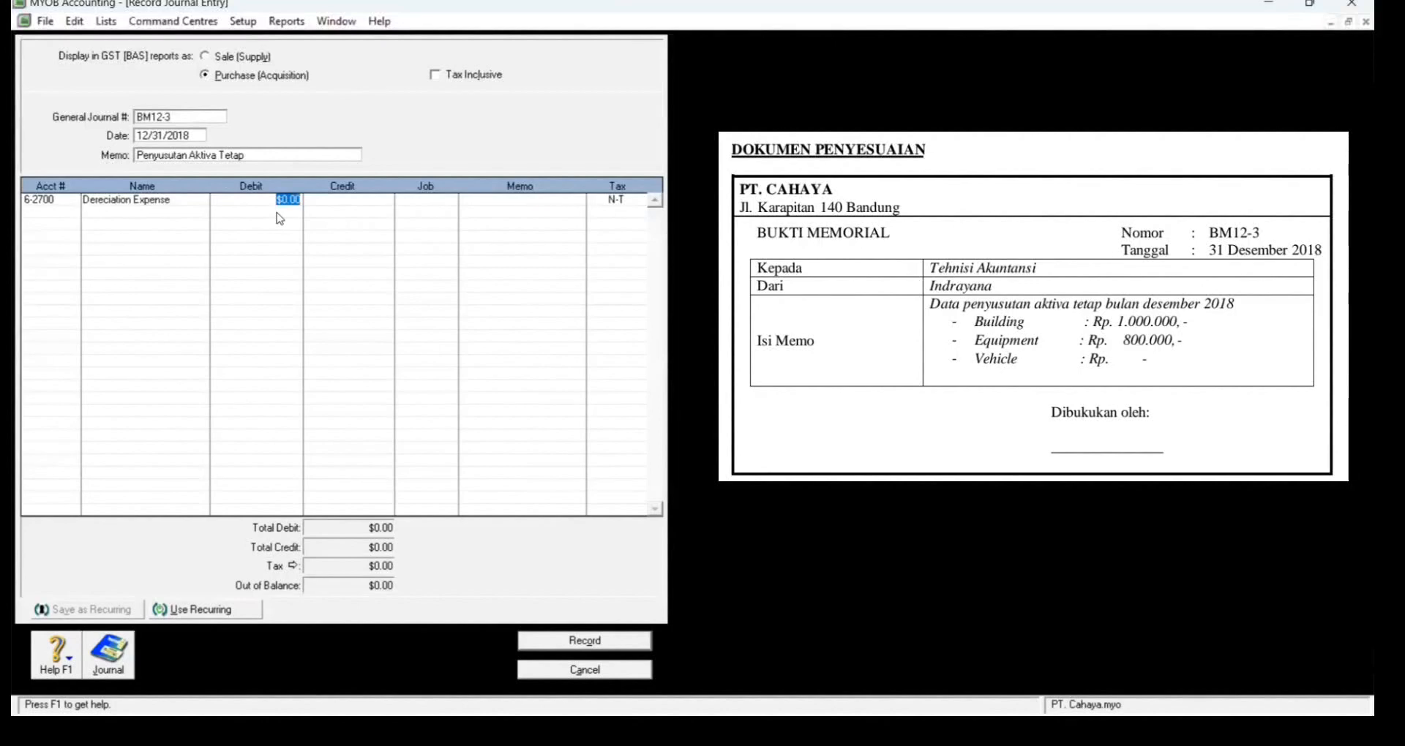
pyautogui.write('18000')
pyautogui.press('Tab')
# Step: Credit 1-3220 Building Accumulated Depreciation for 1,000,000 on the second line
pyautogui.click(67, 211)
pyautogui.click(73, 212)
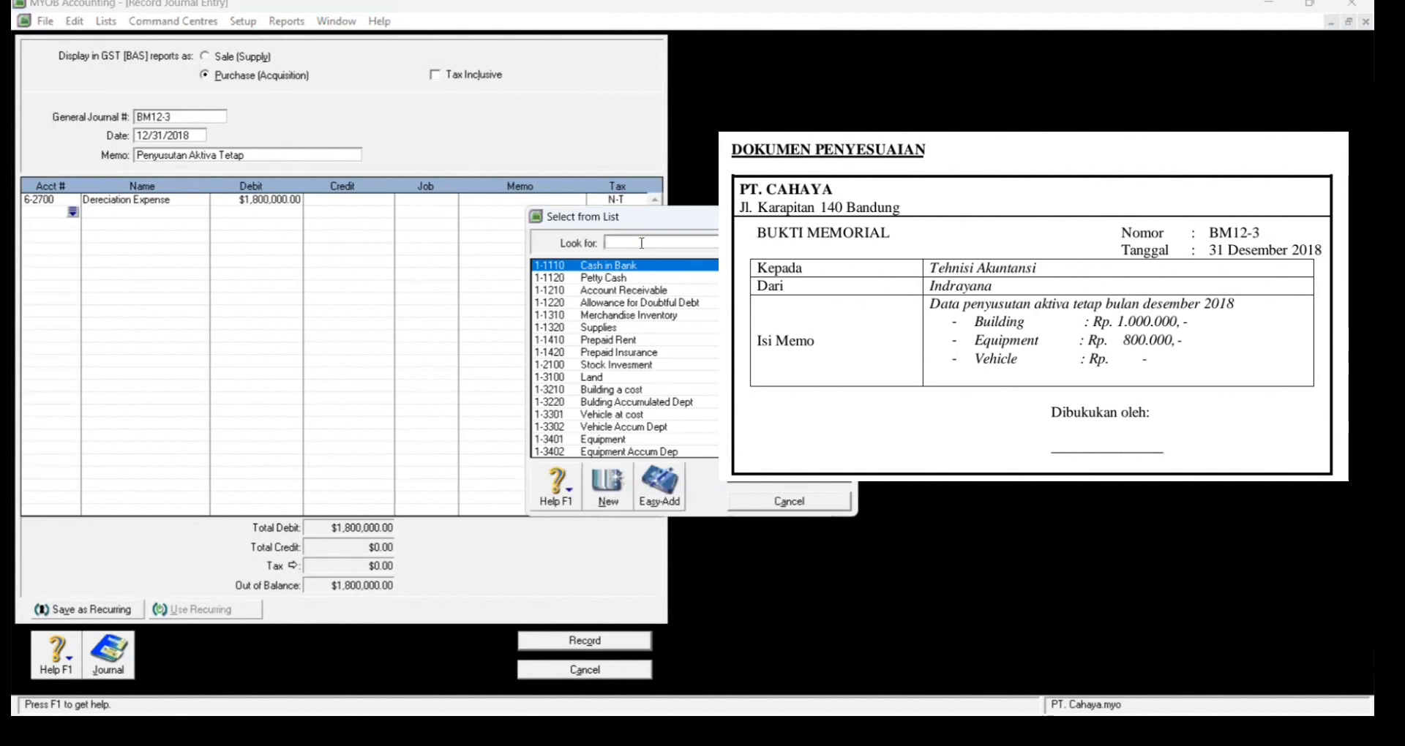
pyautogui.write('3')
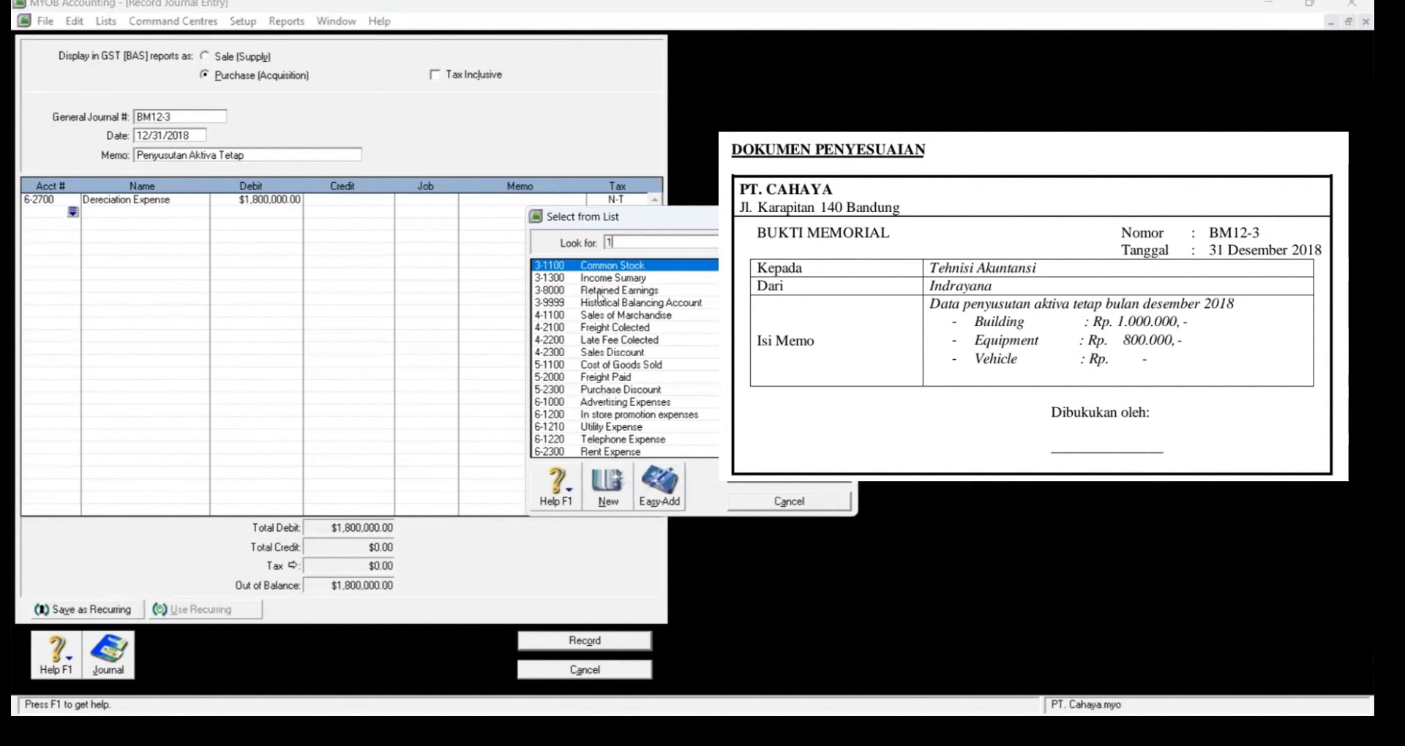
pyautogui.scroll(10, 599, 296)
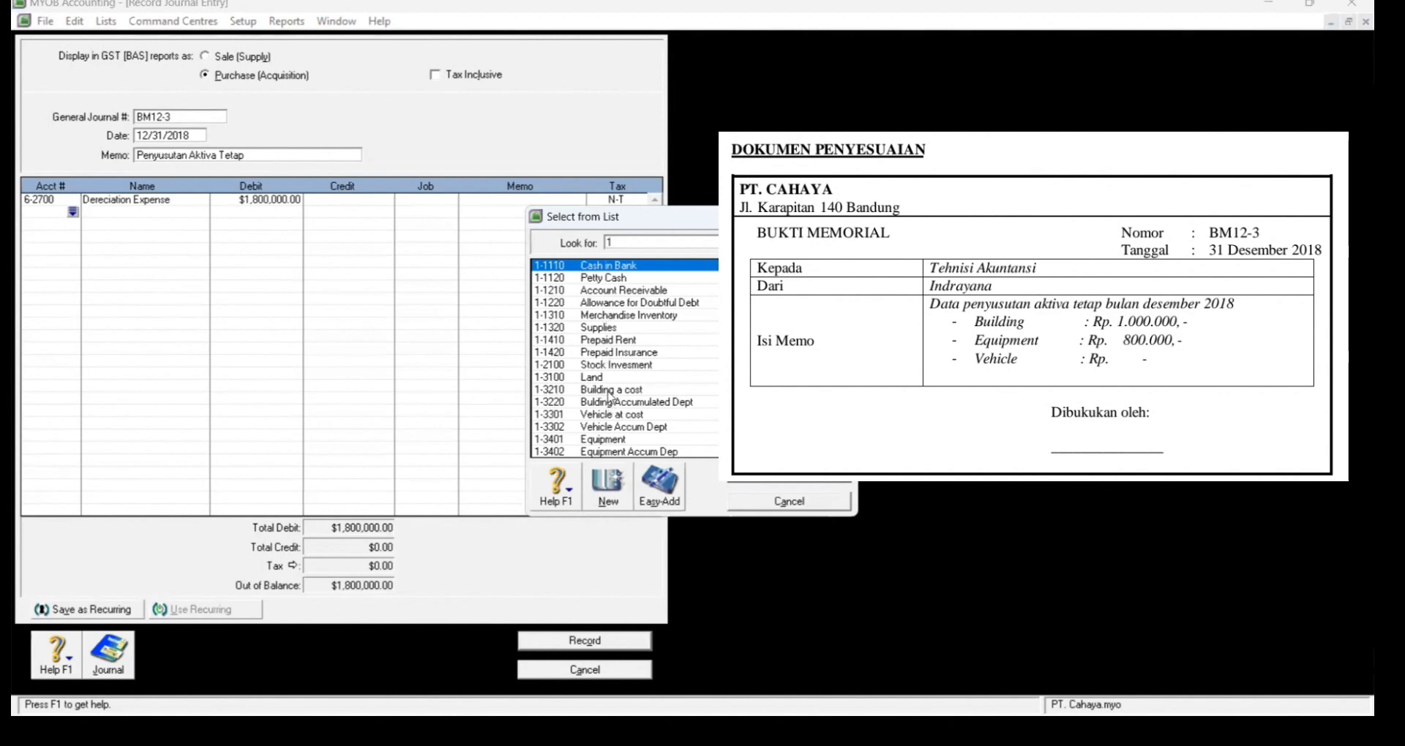
pyautogui.click(608, 392)
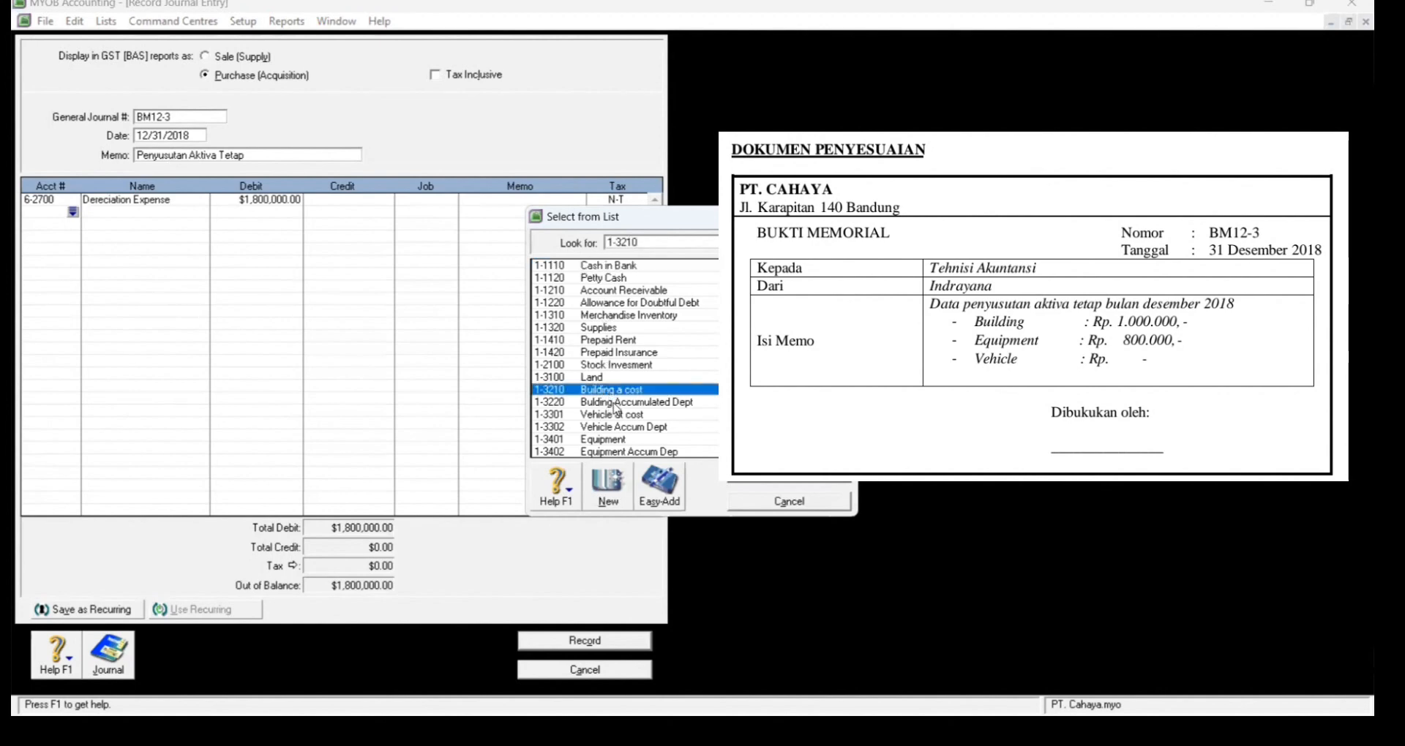
pyautogui.click(617, 405)
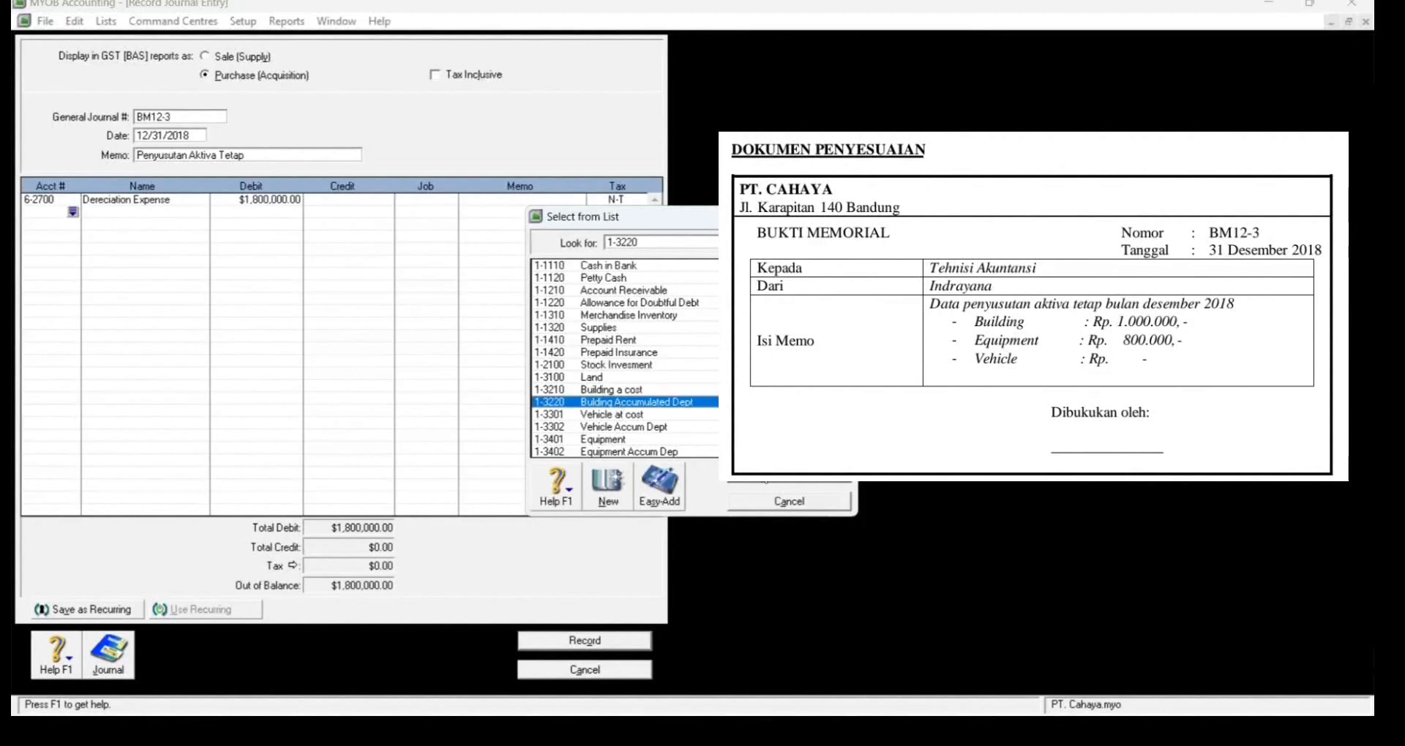
pyautogui.press('Return')
pyautogui.press('Tab')
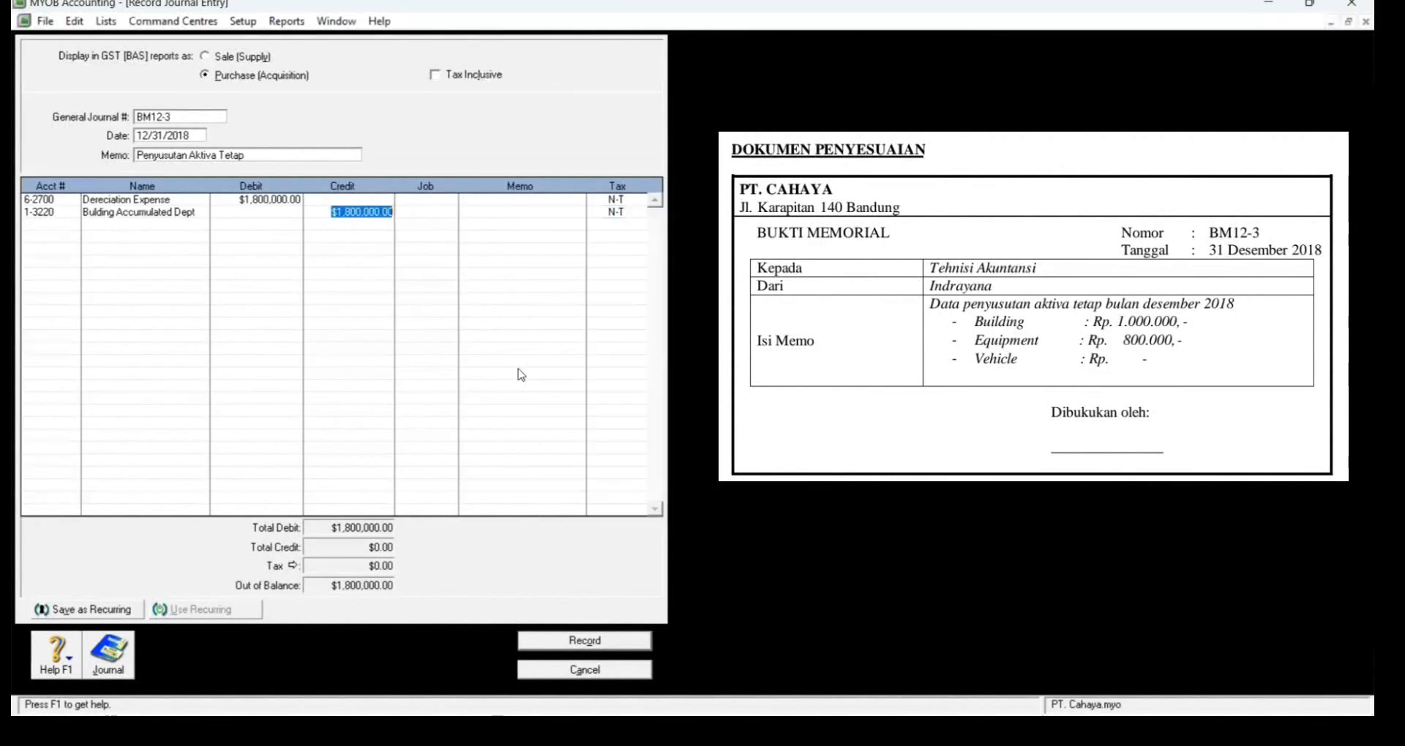
pyautogui.press('Tab')
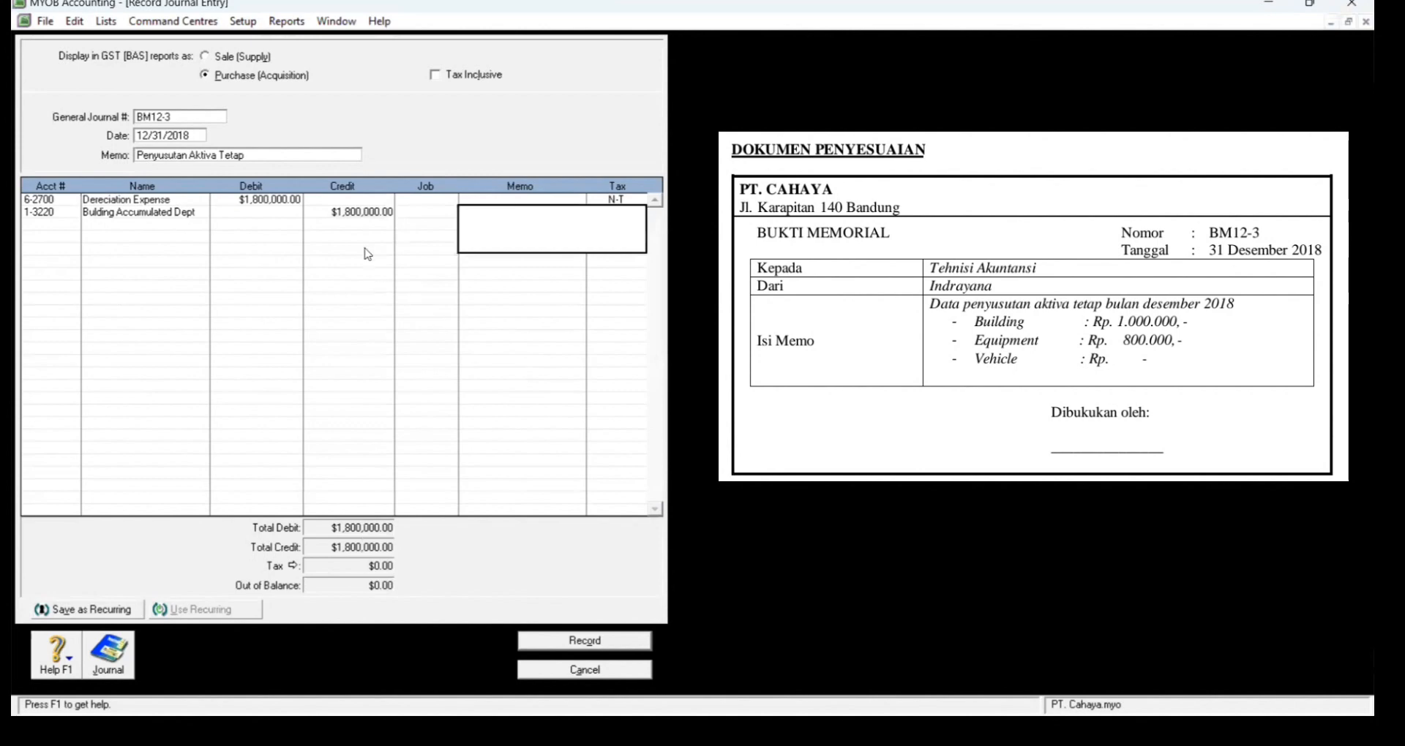
pyautogui.click(363, 213)
pyautogui.write('1000000')
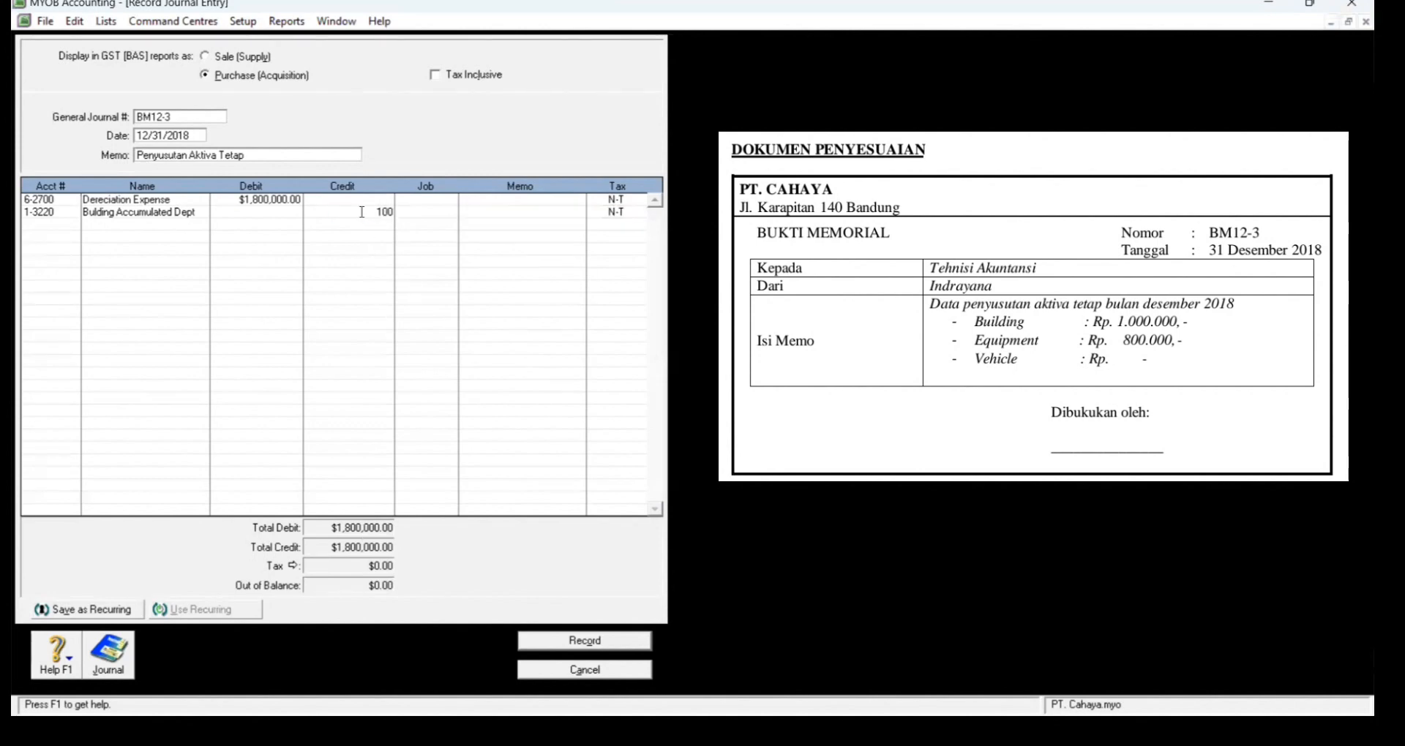
pyautogui.press('Tab')
pyautogui.press('Tab')
pyautogui.press('Tab')
pyautogui.press('Tab')
pyautogui.press('Tab')
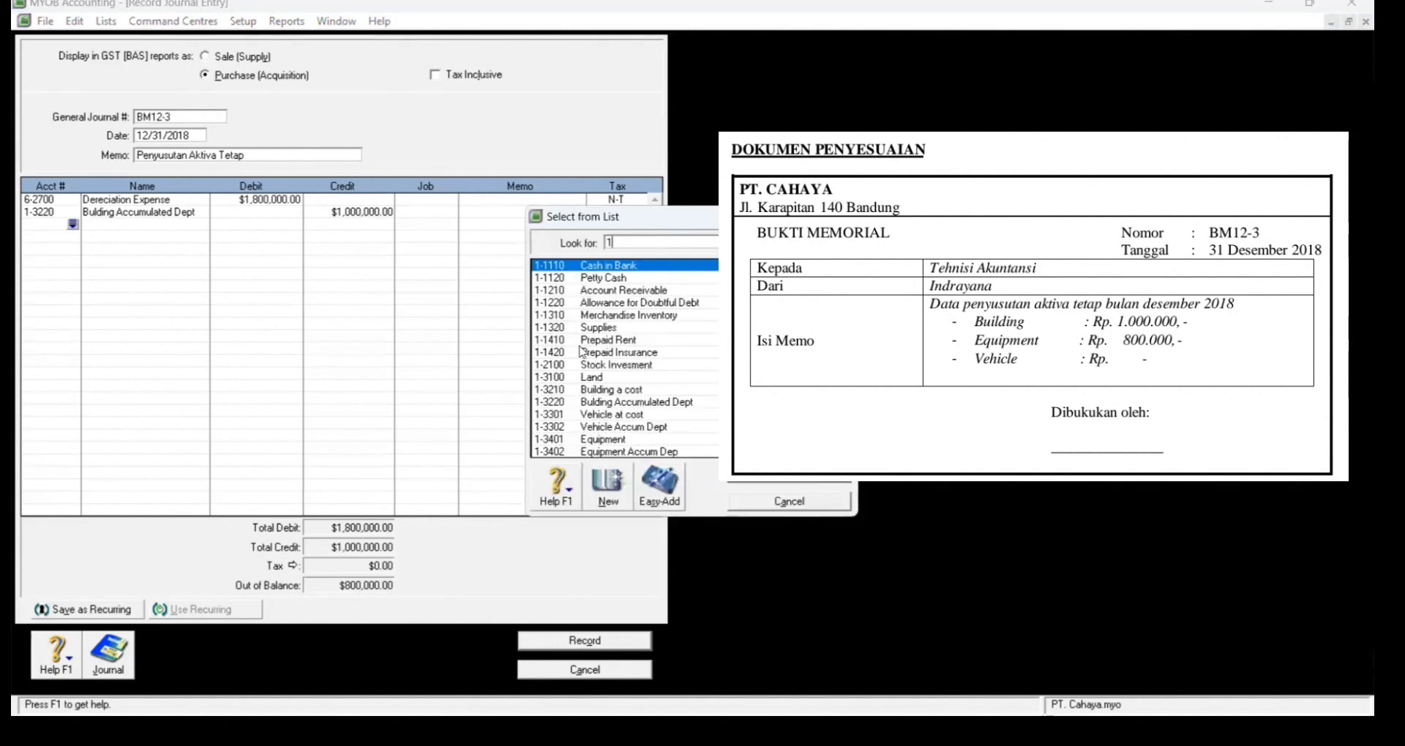
# Step: Credit 1-3402 Equipment Accumulated Depreciation for 800,000 and record the journal
pyautogui.write('1-3402')
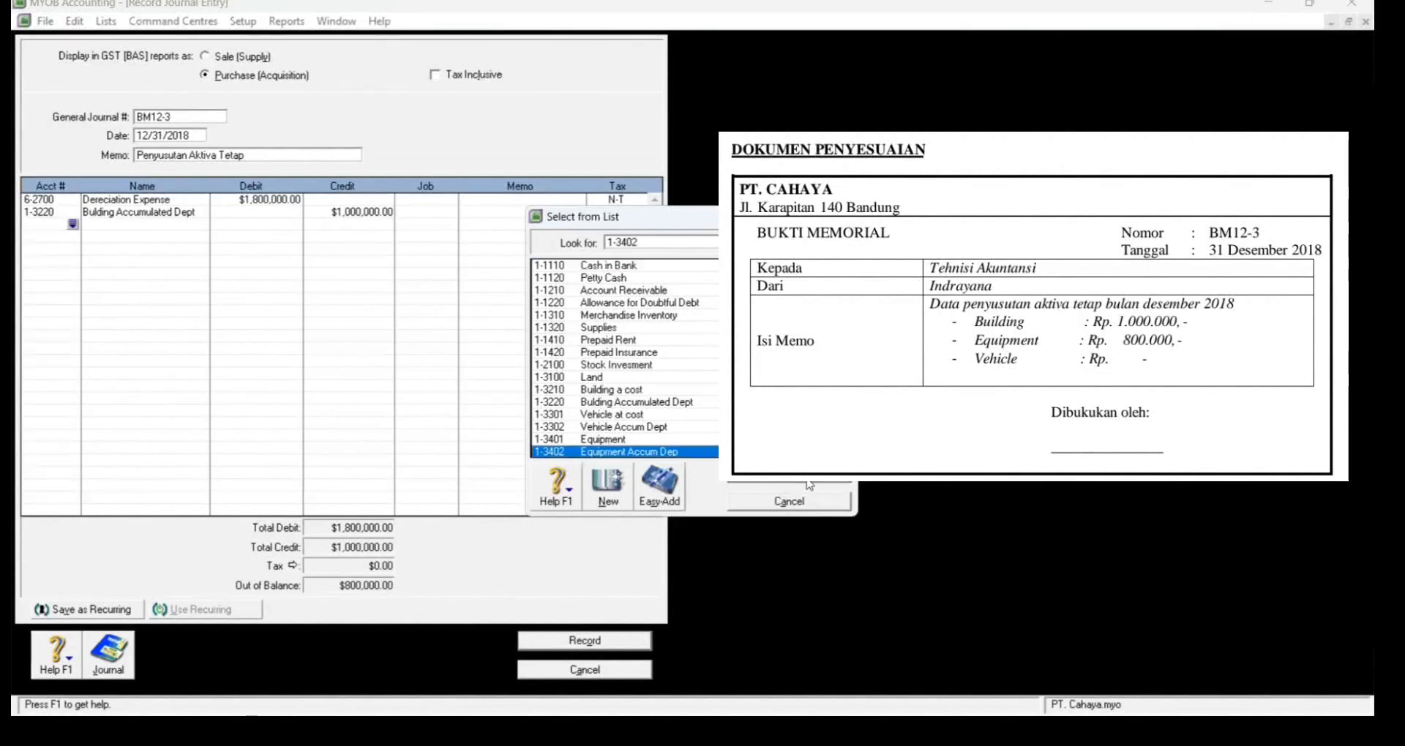
pyautogui.press('Return')
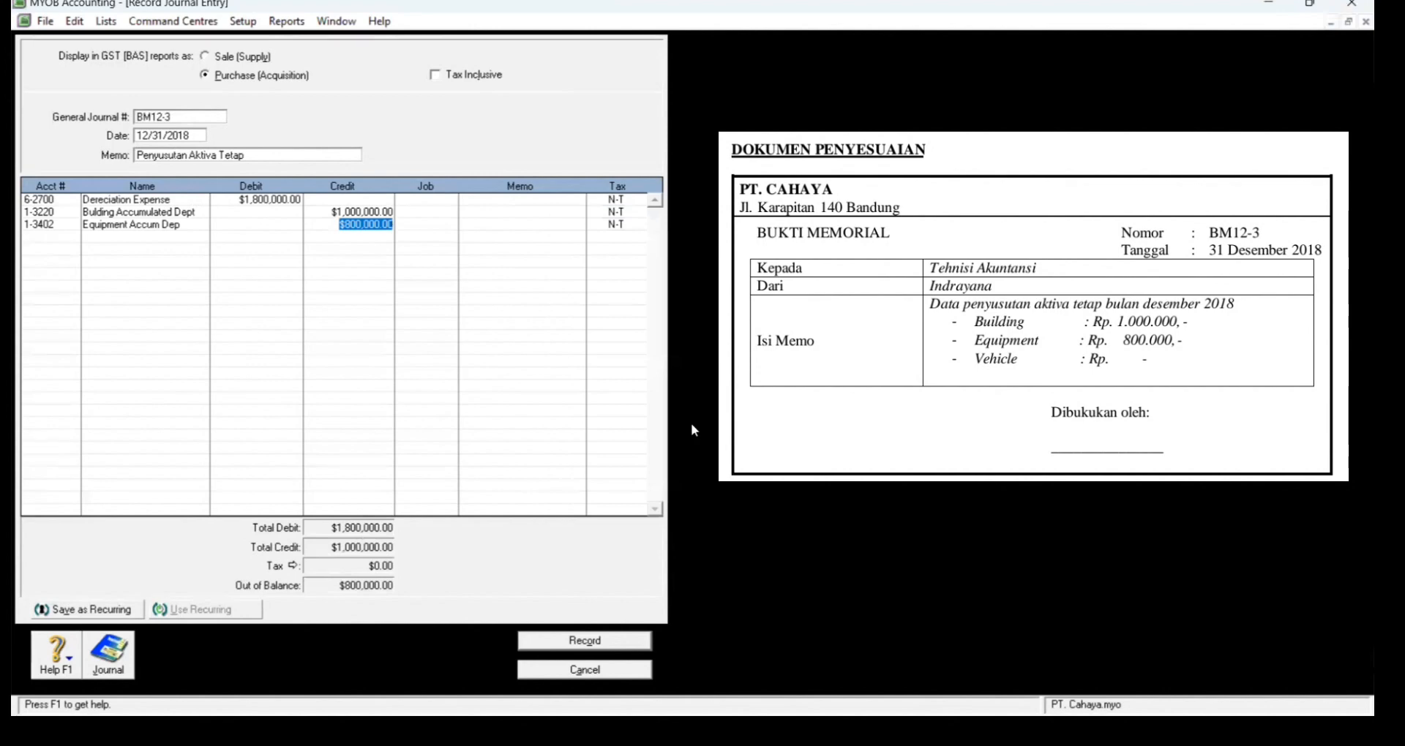
pyautogui.press('Tab')
pyautogui.press('Tab')
pyautogui.press('Tab')
pyautogui.press('Tab')
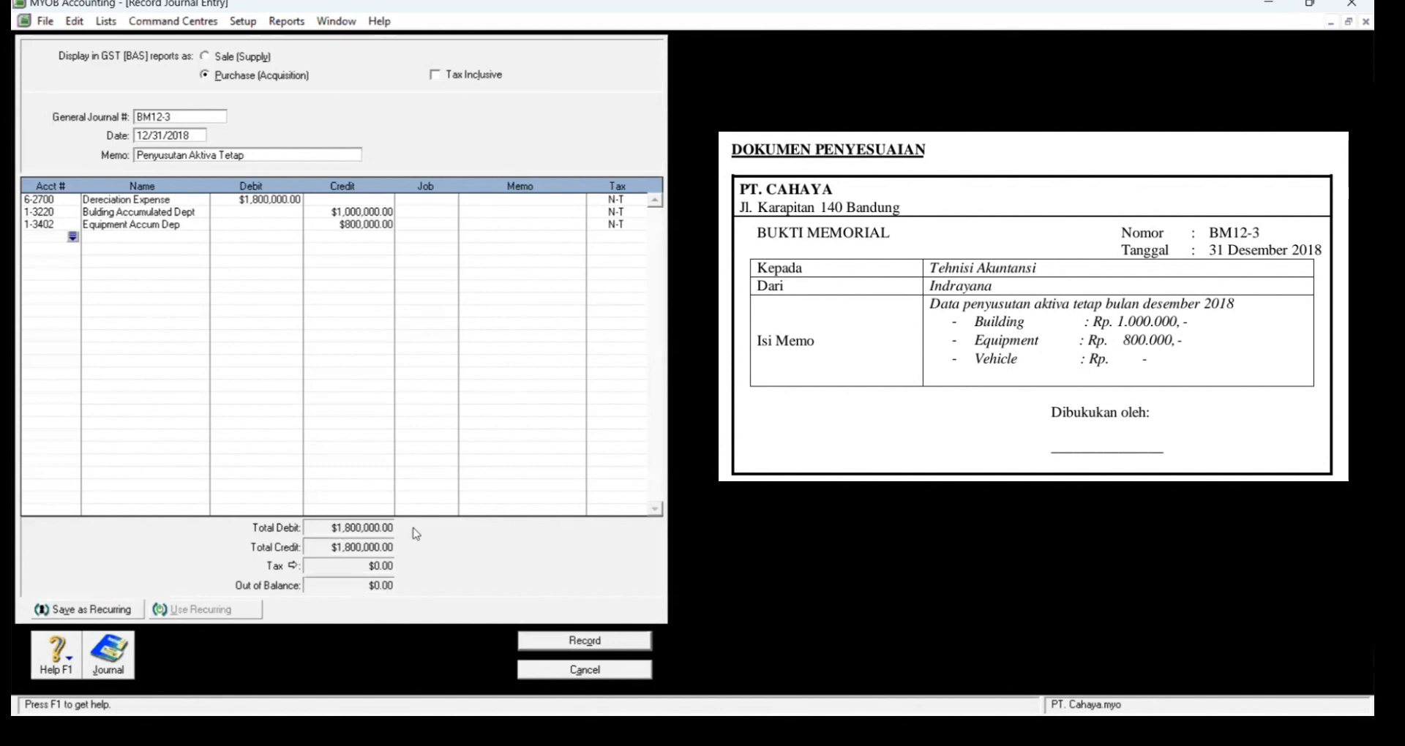
pyautogui.click(556, 641)
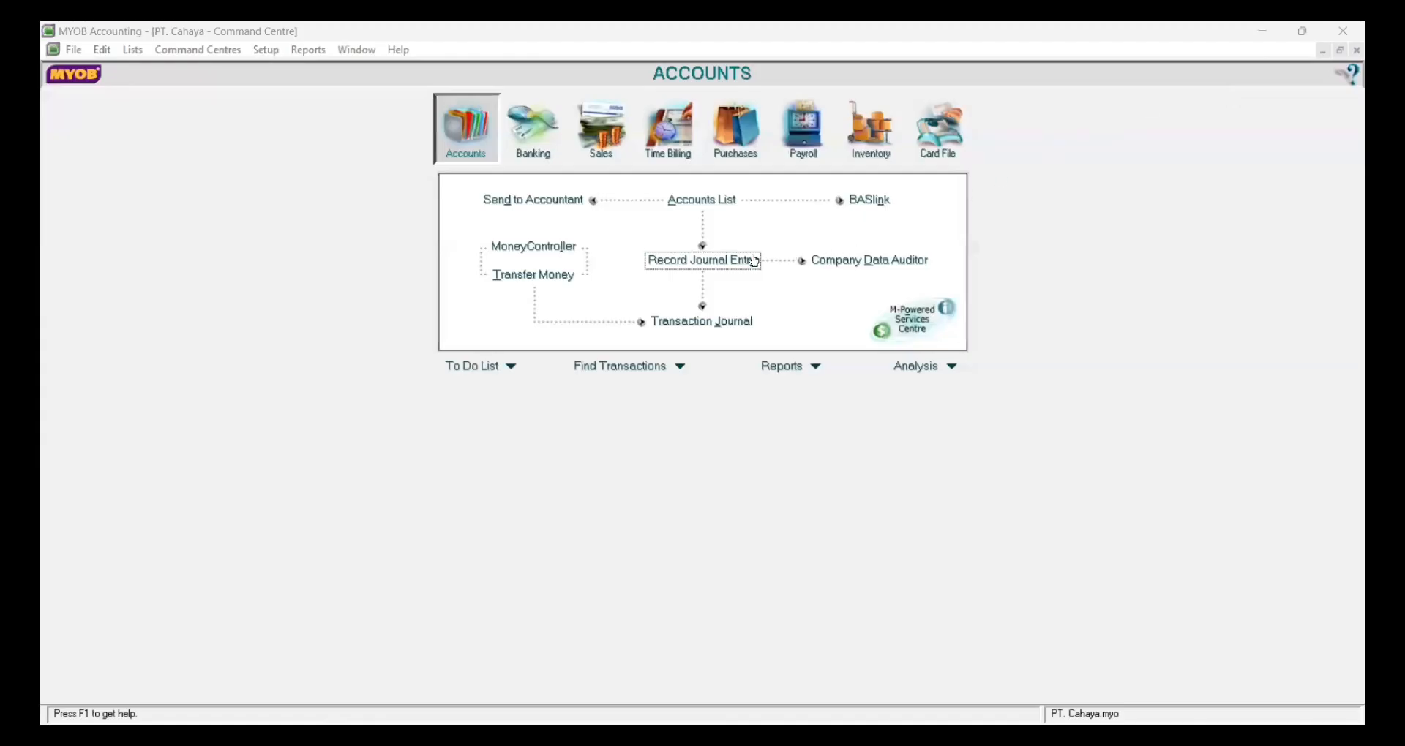
# Step: Start a new journal numbered BM12-4, dated 12/31/2018, memo 'Penyesuaian Persediaan dan Asuransi'
pyautogui.click(752, 261)
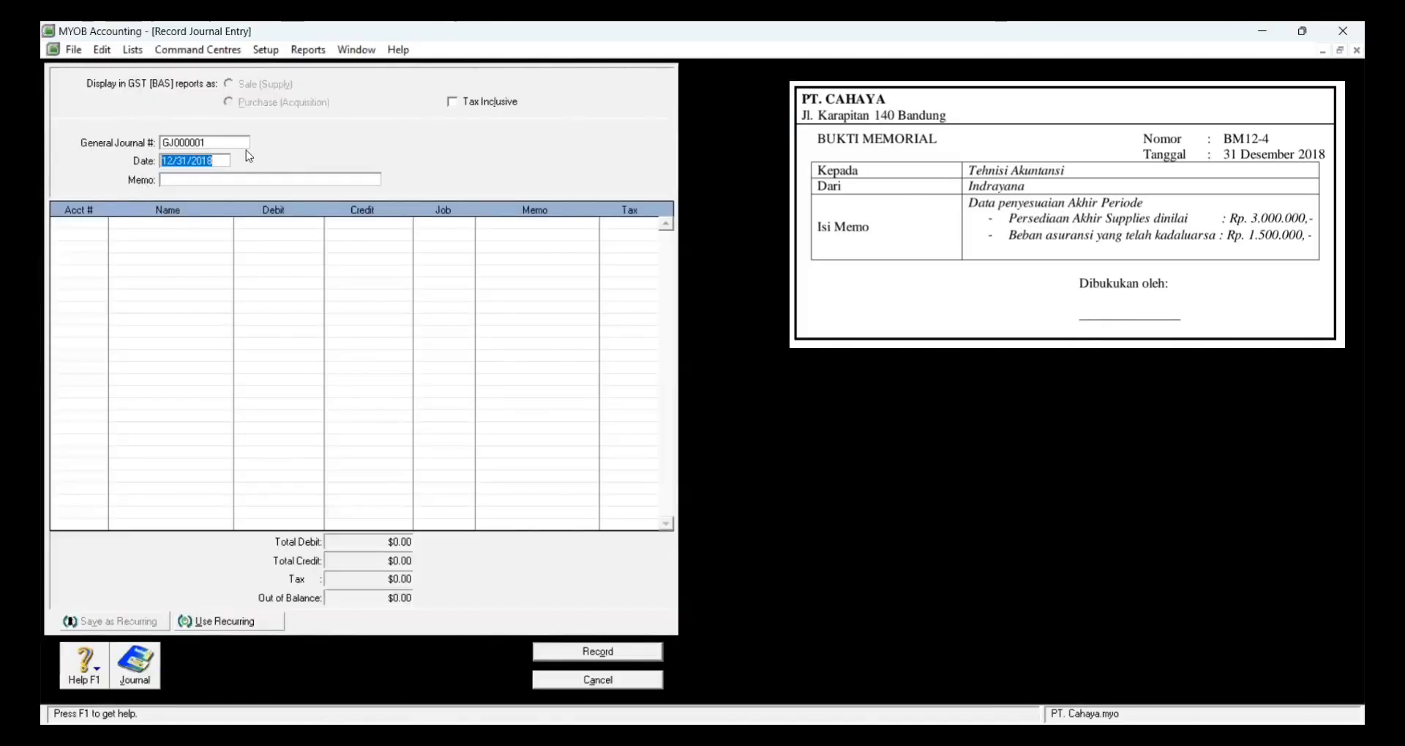
pyautogui.press('BackSpace')
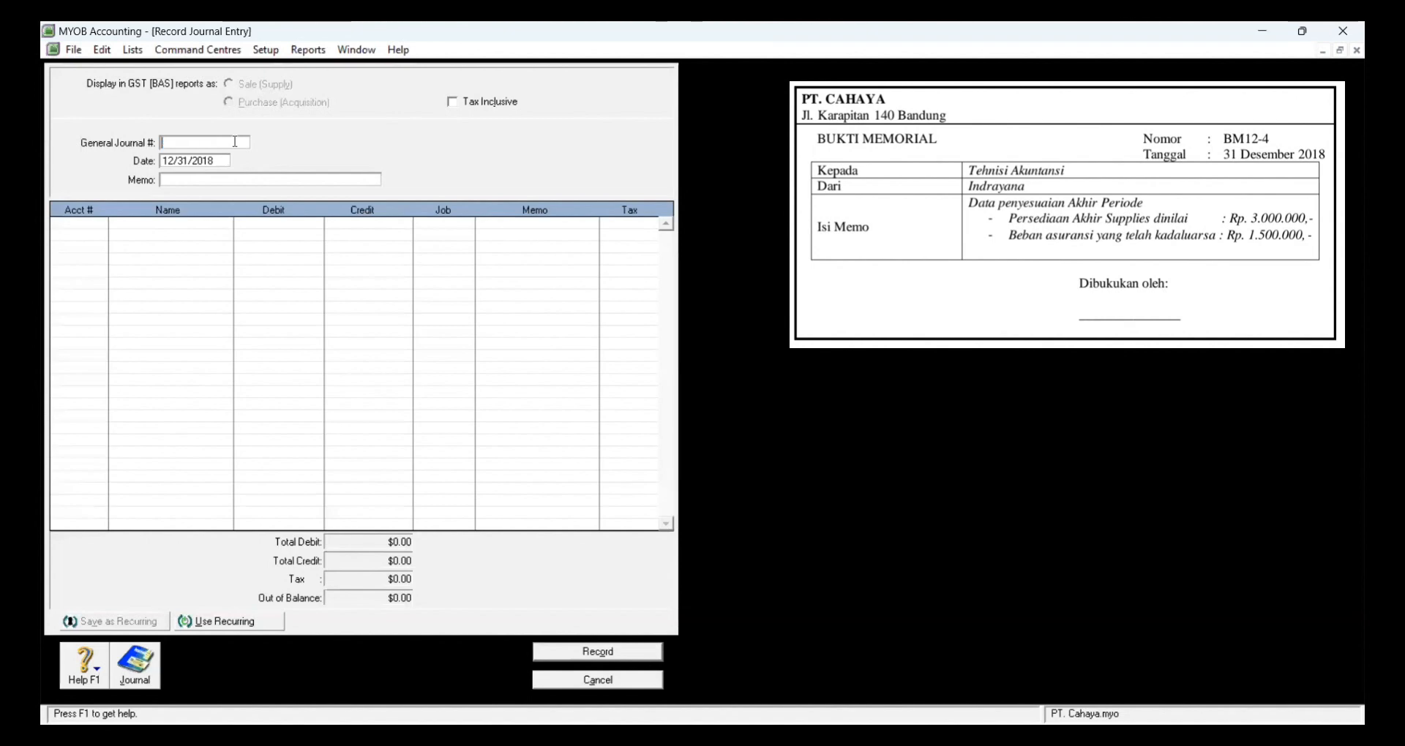
pyautogui.write('BM12-4')
pyautogui.click(222, 162)
pyautogui.press('BackSpace')
pyautogui.write('1')
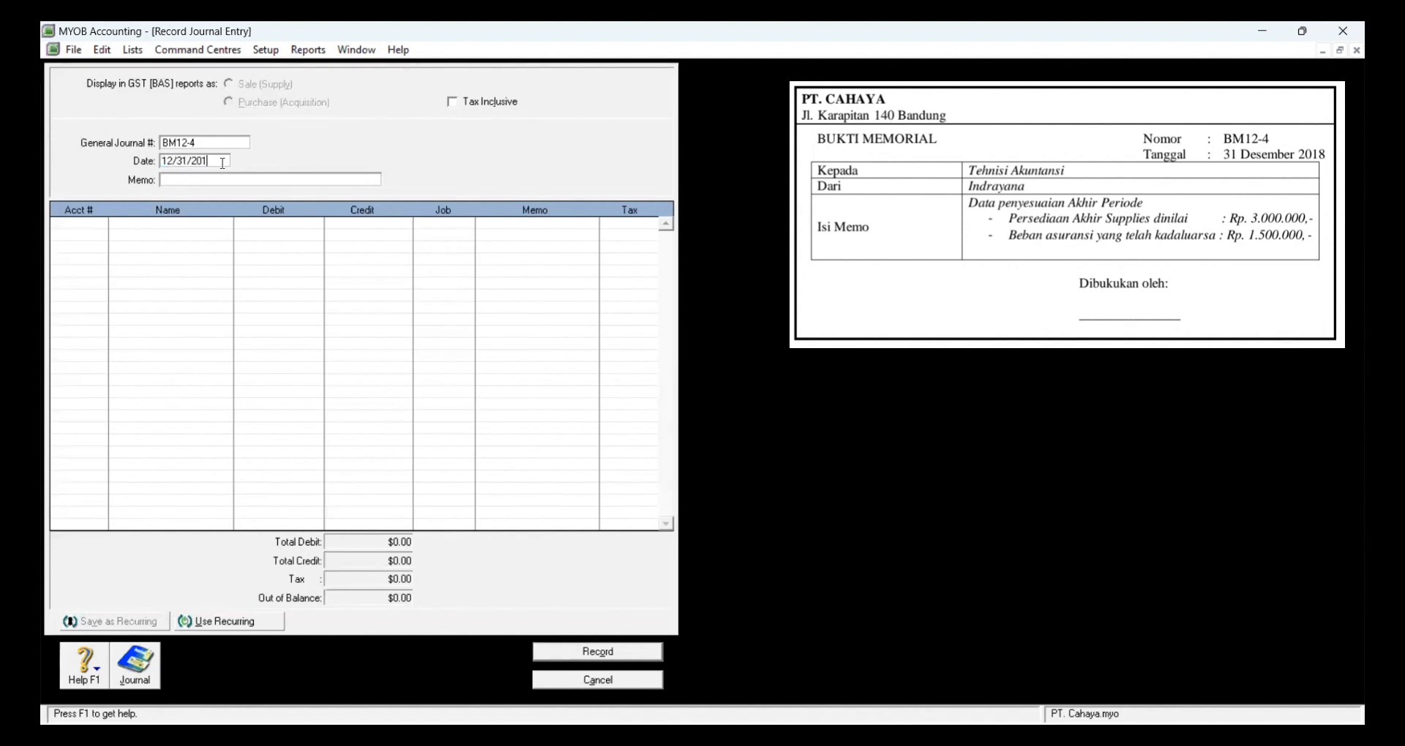
pyautogui.click(207, 179)
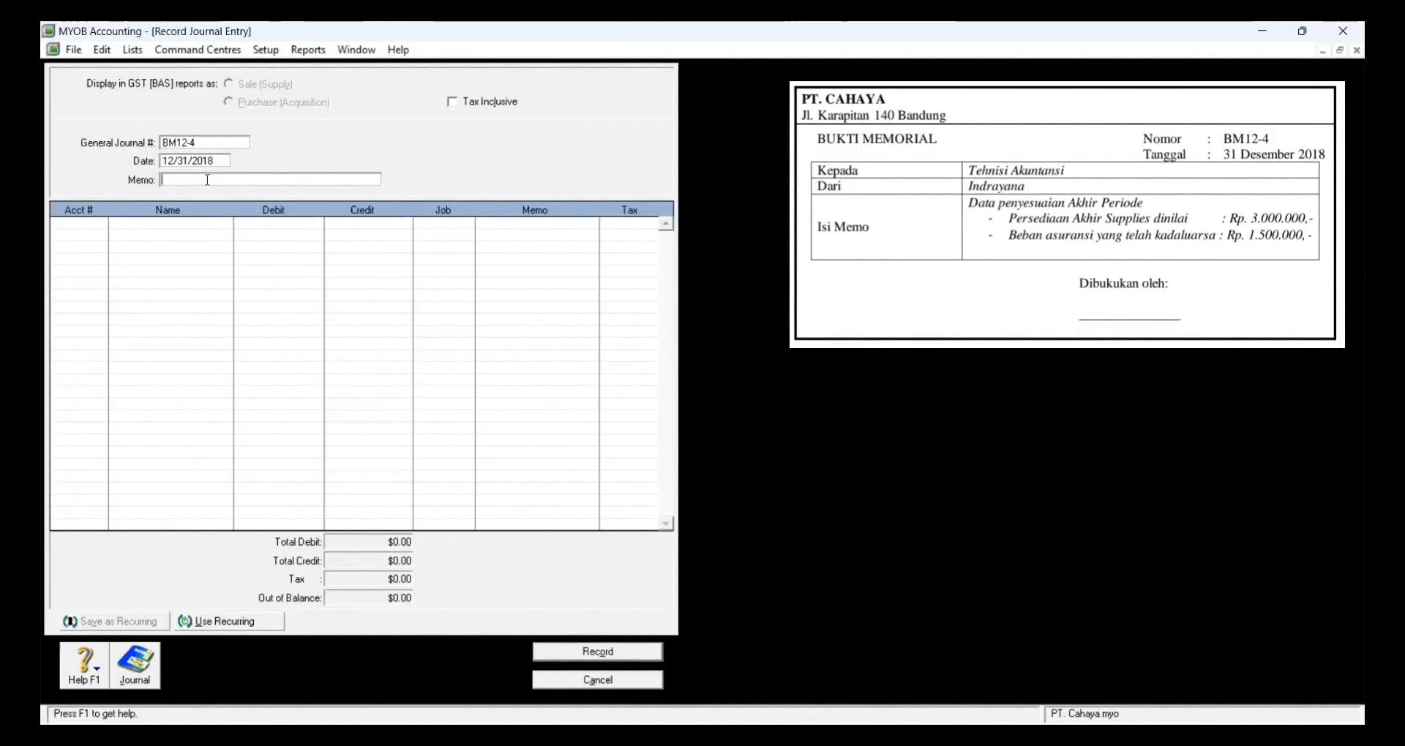
pyautogui.write('Penyesu')
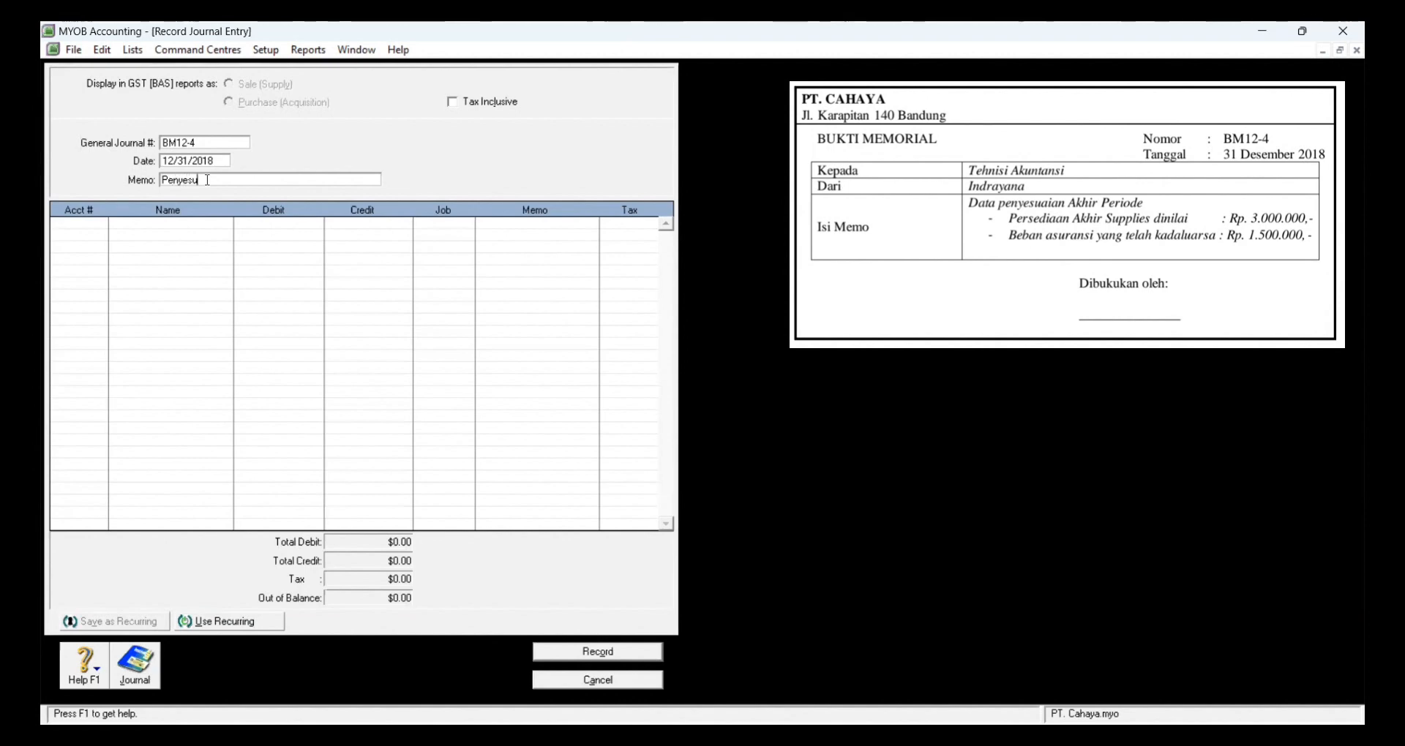
pyautogui.write('aian Persediaan dan As')
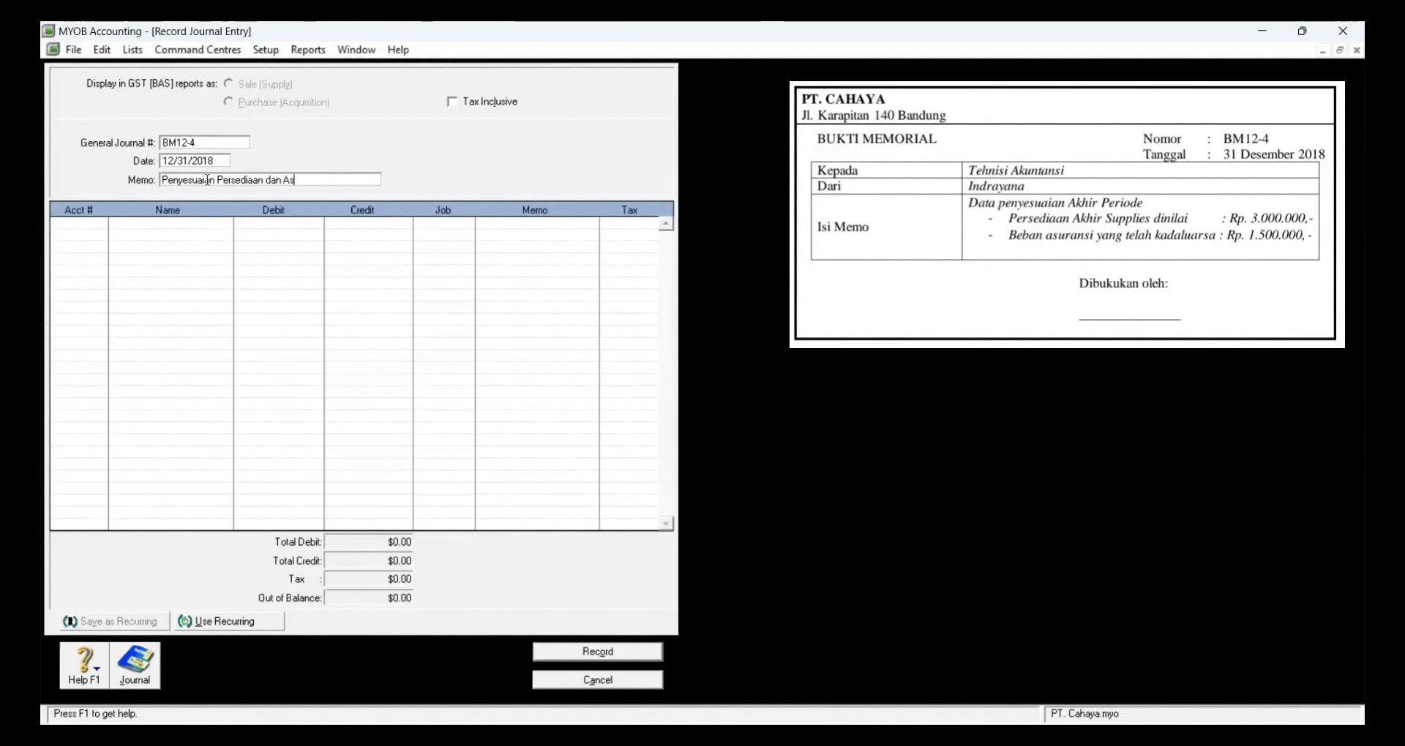
pyautogui.write('uransi')
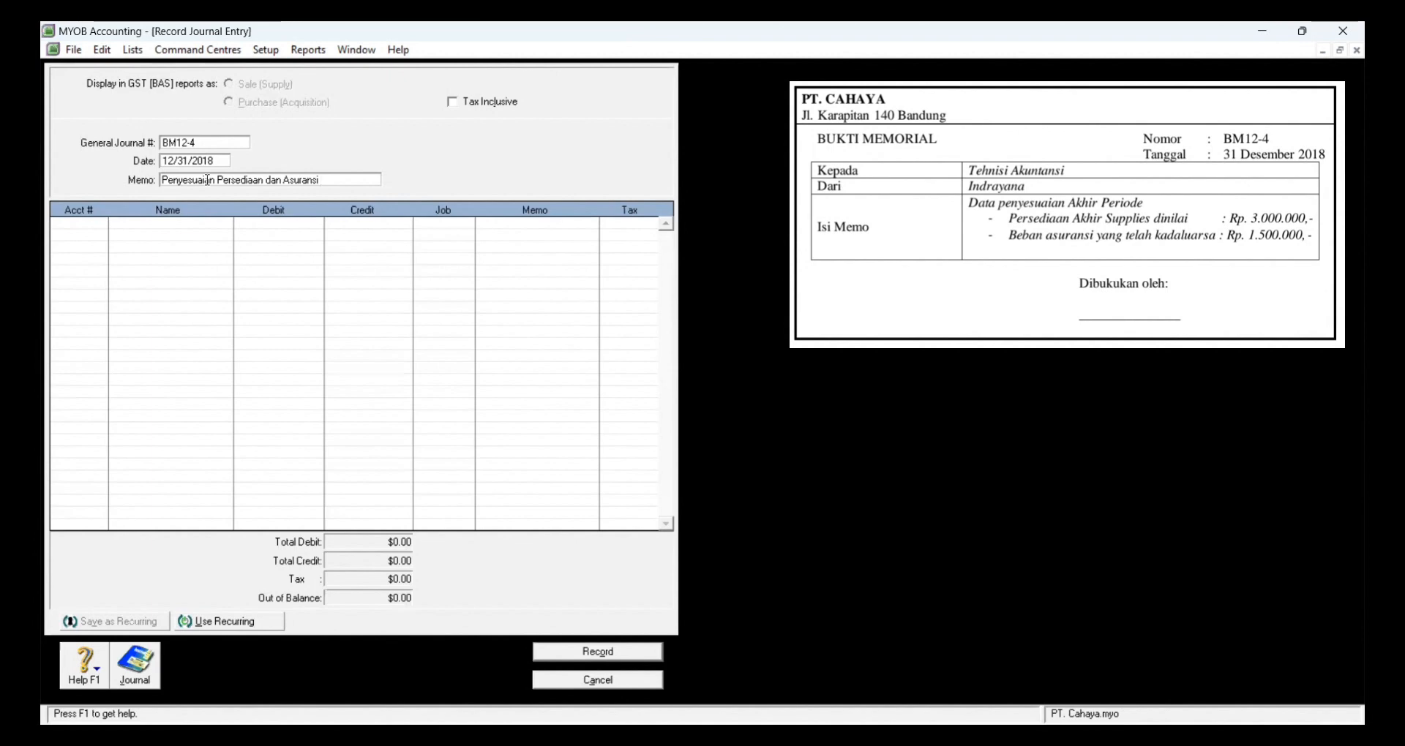
pyautogui.click(92, 222)
# Step: Debit 6-2400 Supplies Expense 11,550,000 and credit 1-1320 Supplies for the same amount
pyautogui.click(100, 223)
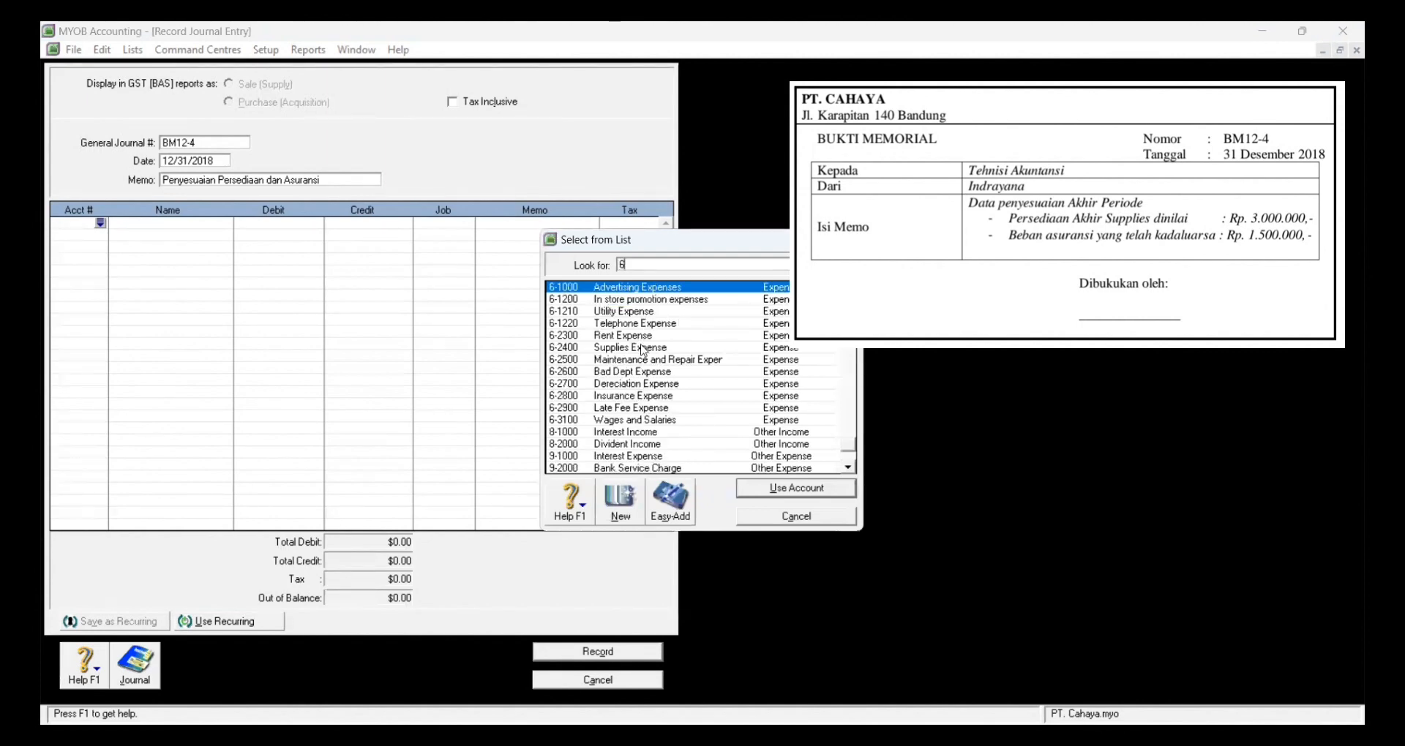
pyautogui.click(643, 350)
pyautogui.click(785, 491)
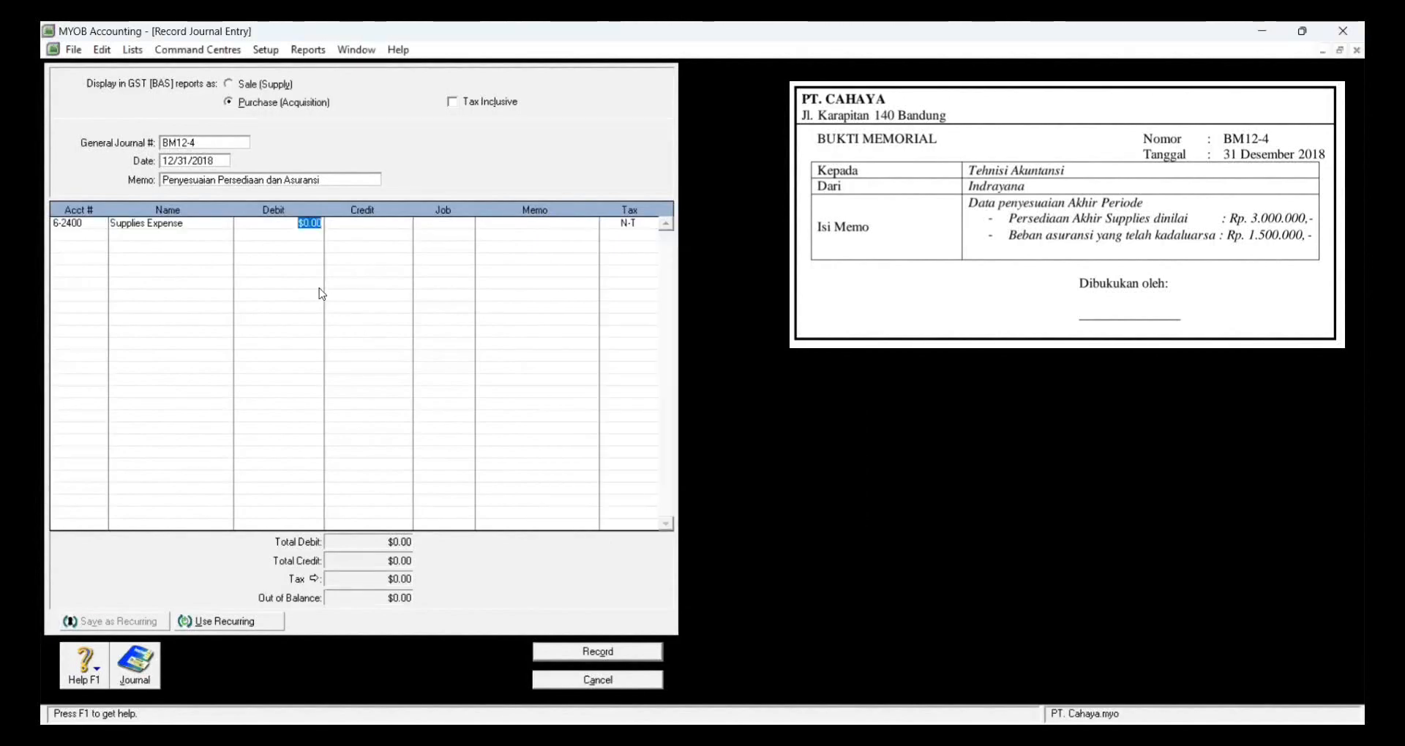
pyautogui.write('1')
pyautogui.write('1,550,000')
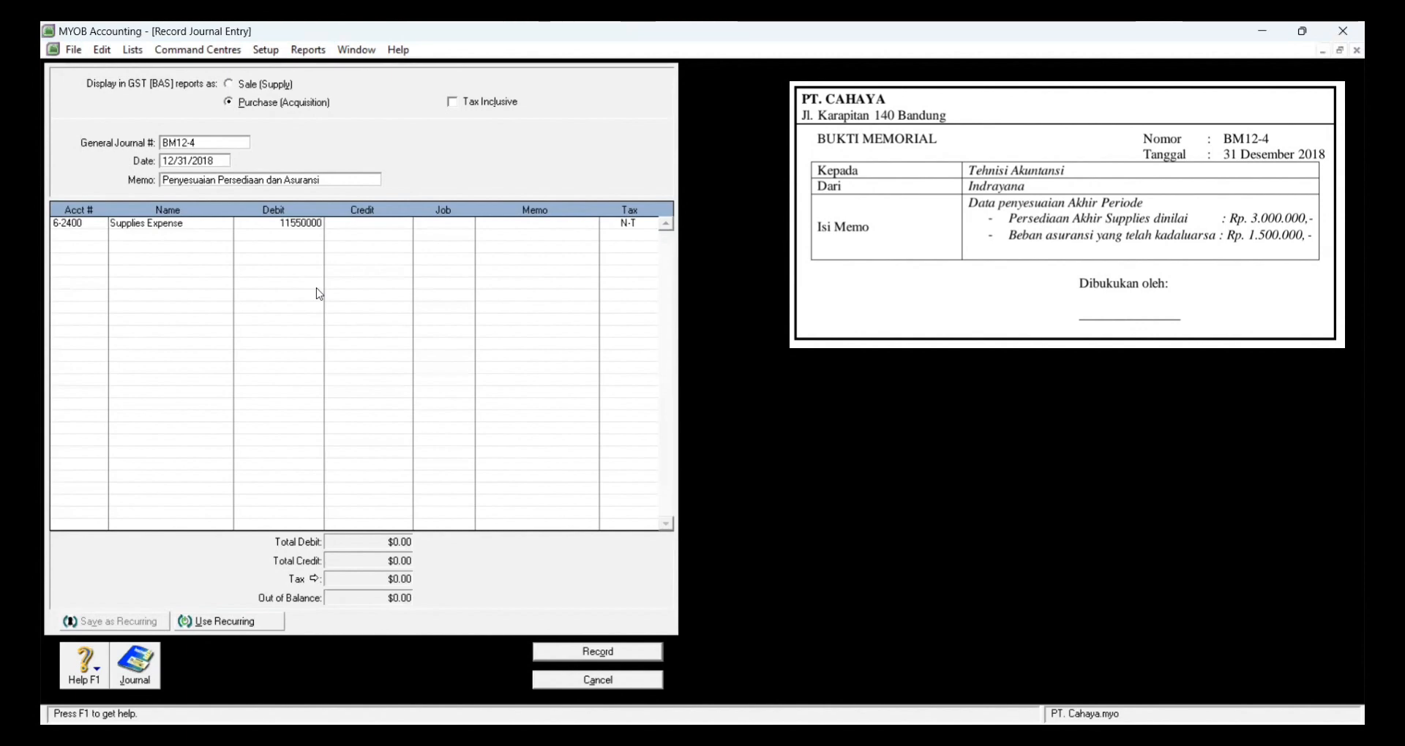
pyautogui.press('Tab')
pyautogui.press('Tab')
pyautogui.press('Tab')
pyautogui.press('Tab')
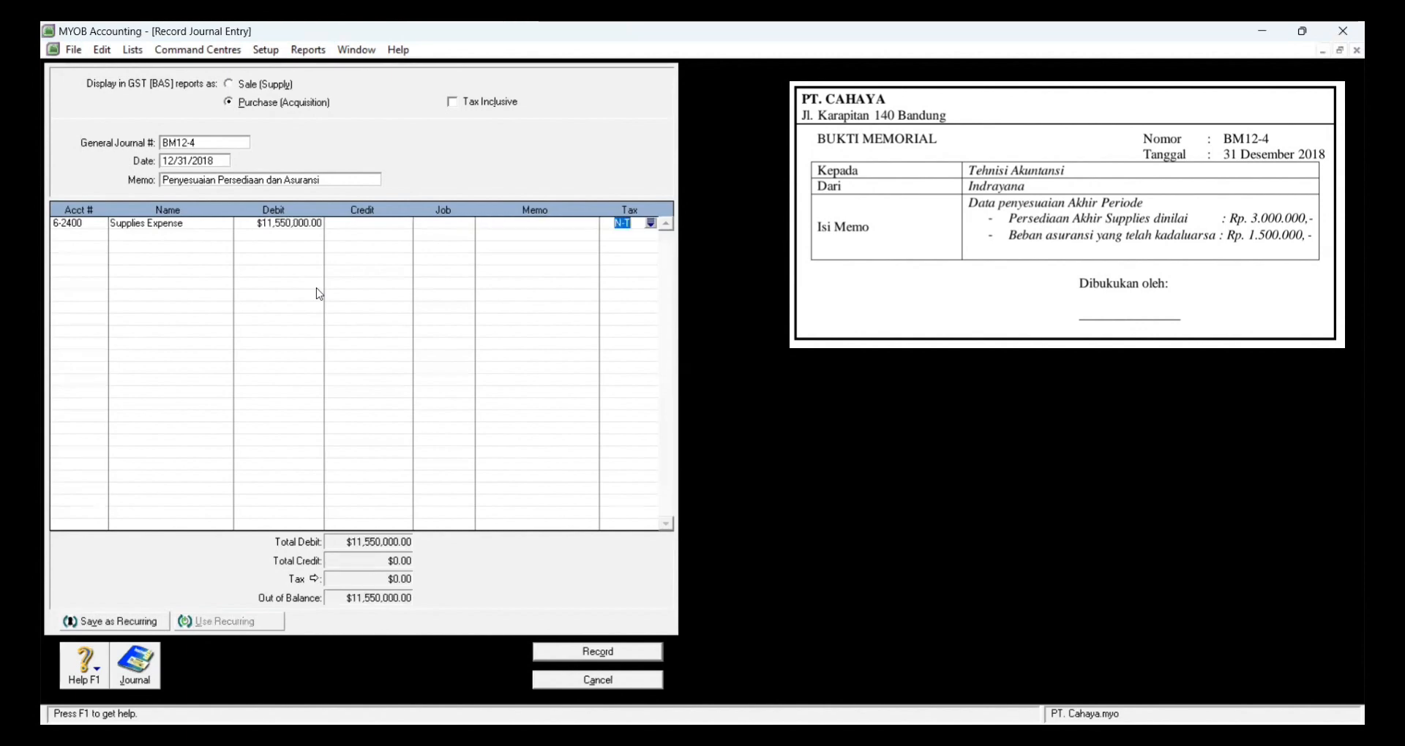
pyautogui.press('Tab')
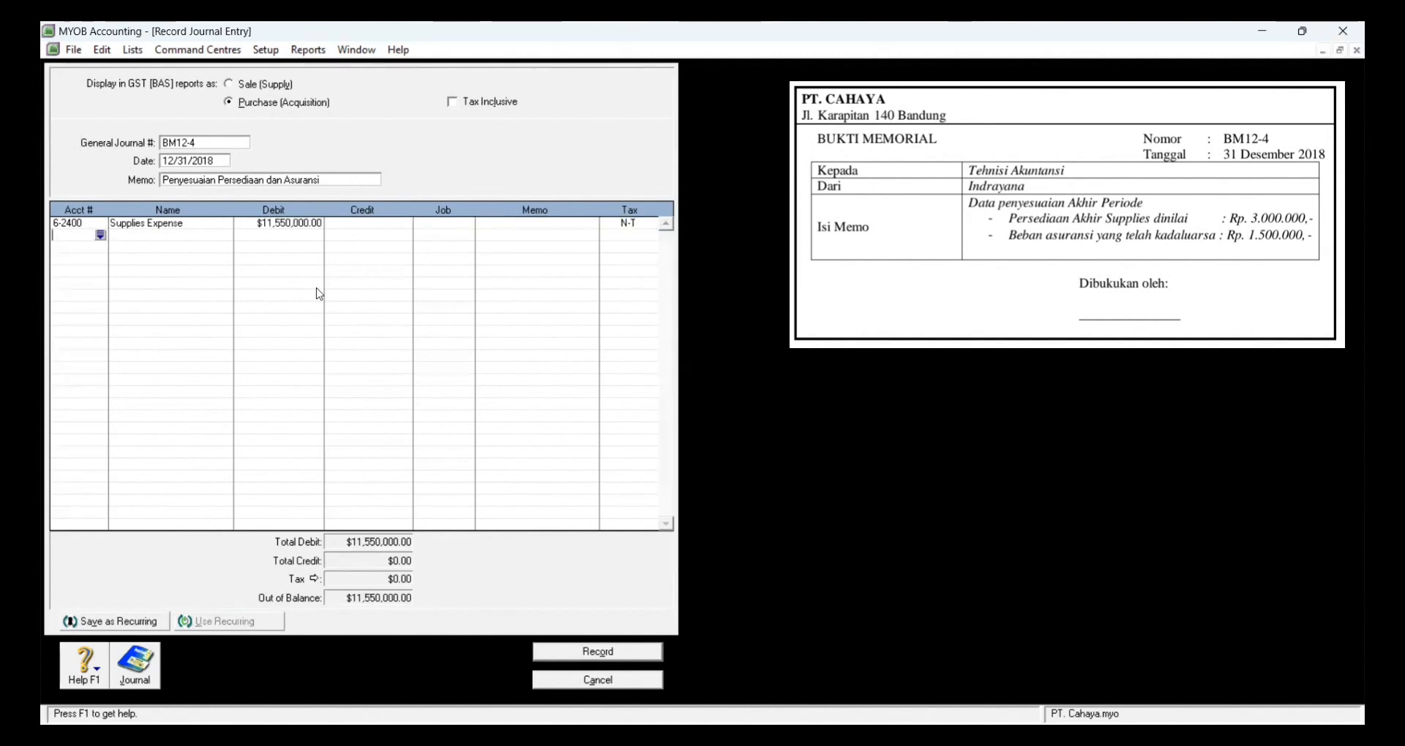
pyautogui.press('Tab')
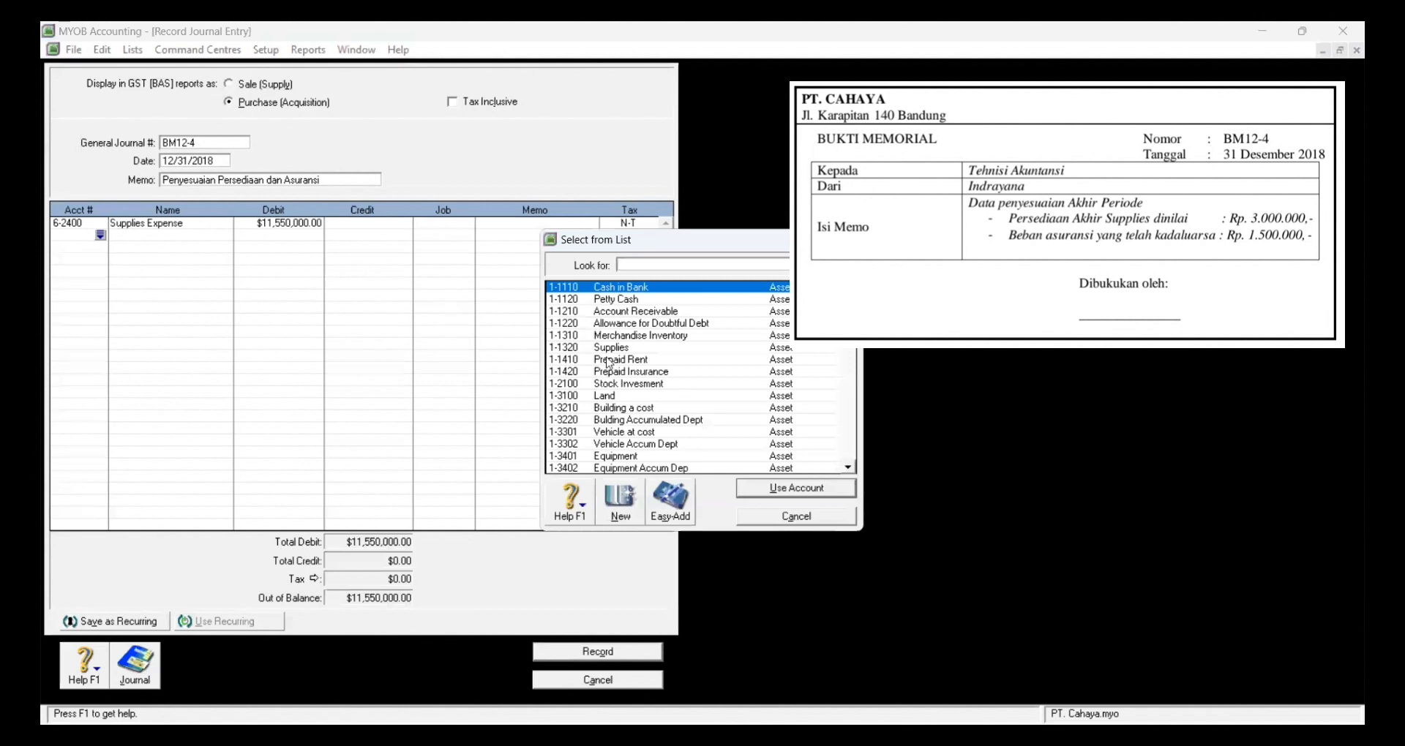
pyautogui.click(610, 359)
pyautogui.click(610, 348)
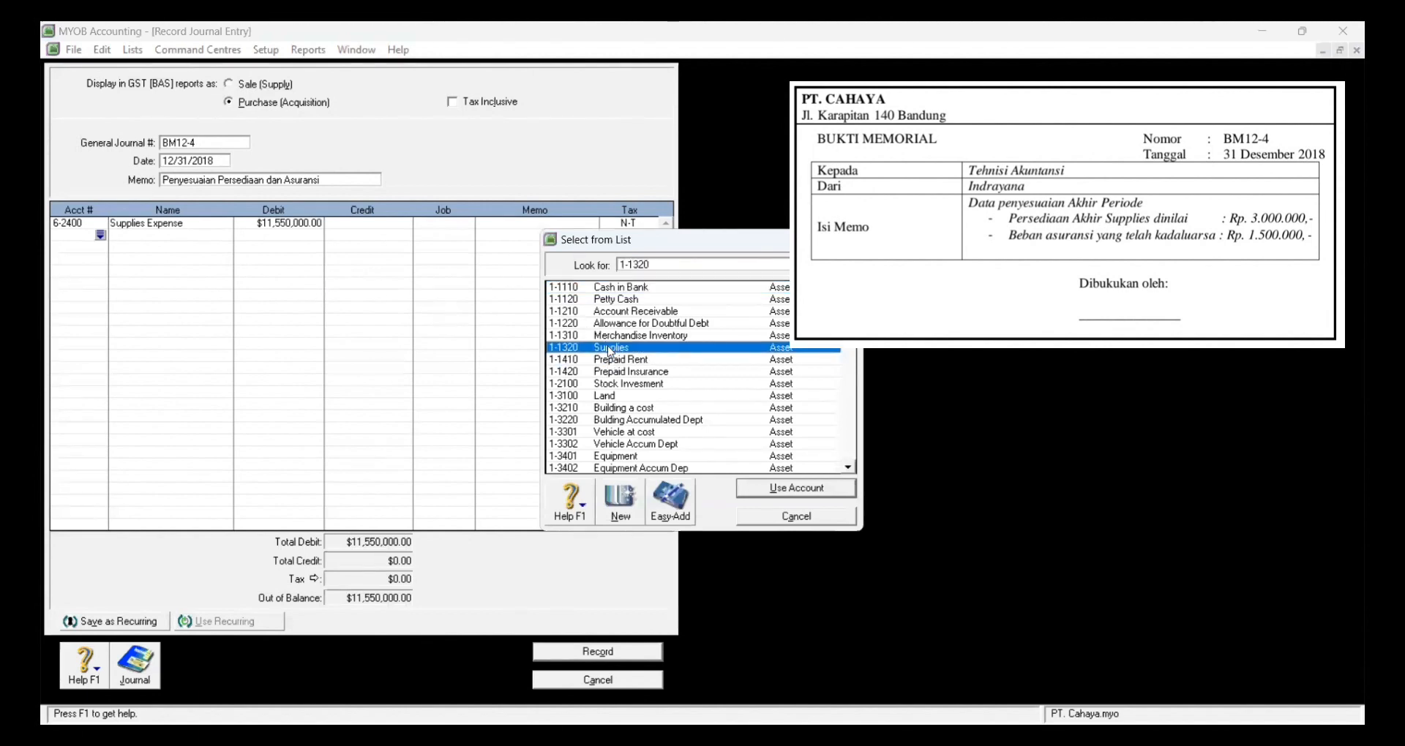
pyautogui.click(752, 488)
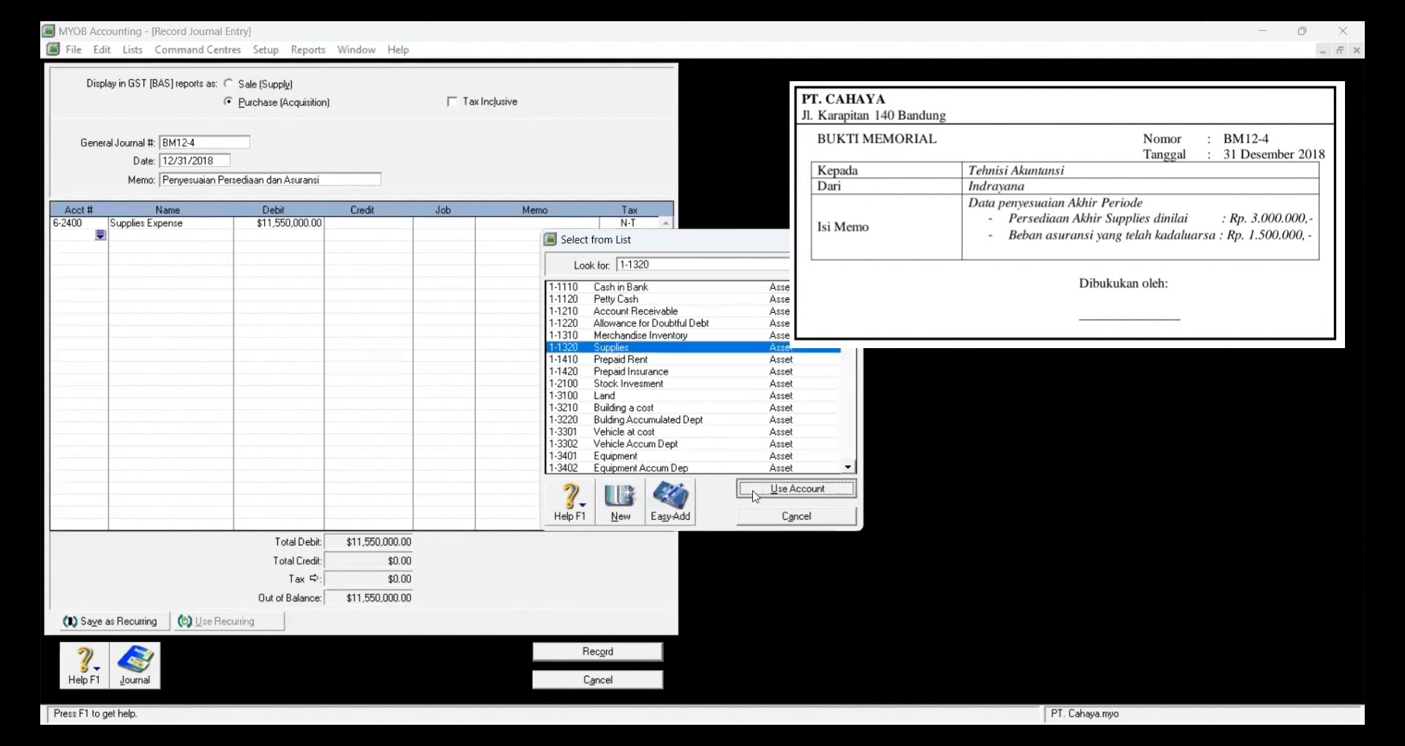
pyautogui.press('Tab')
pyautogui.press('Tab')
pyautogui.press('Tab')
pyautogui.press('Tab')
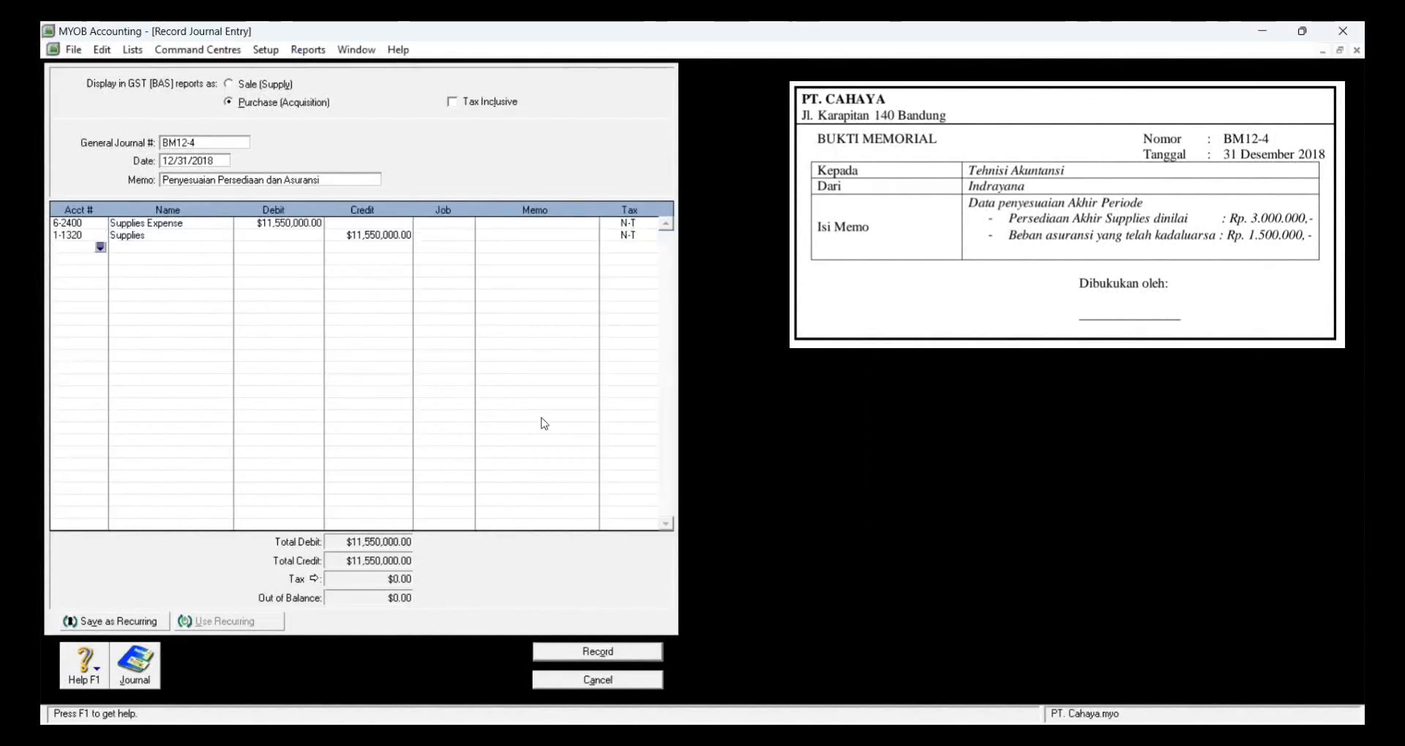
# Step: Debit 6-2800 Insurance Expense 1,500,000, credit 1-1420 Prepaid Insurance, and record the journal
pyautogui.write('6')
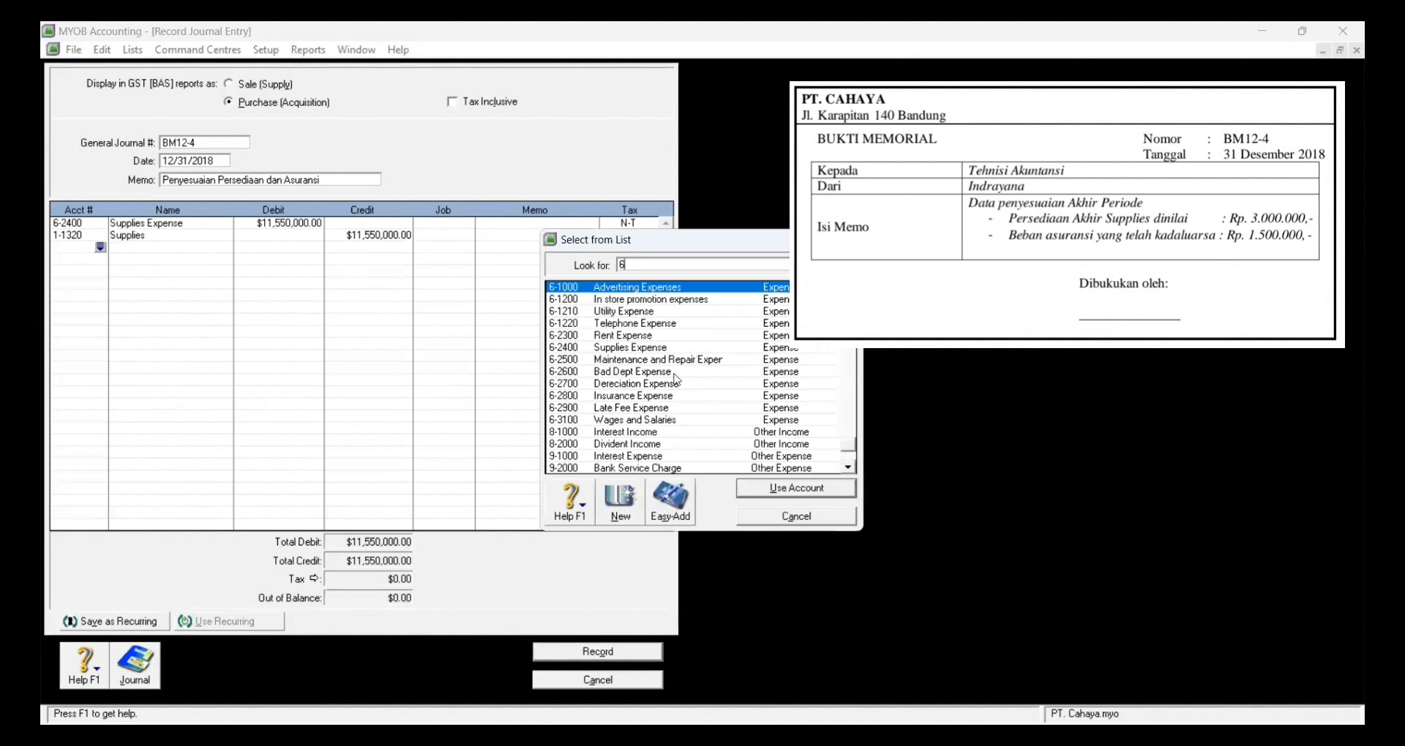
pyautogui.click(634, 400)
pyautogui.click(773, 493)
pyautogui.press('Tab')
pyautogui.write('1500000')
pyautogui.press('Tab')
pyautogui.press('Tab')
pyautogui.press('Tab')
pyautogui.press('Tab')
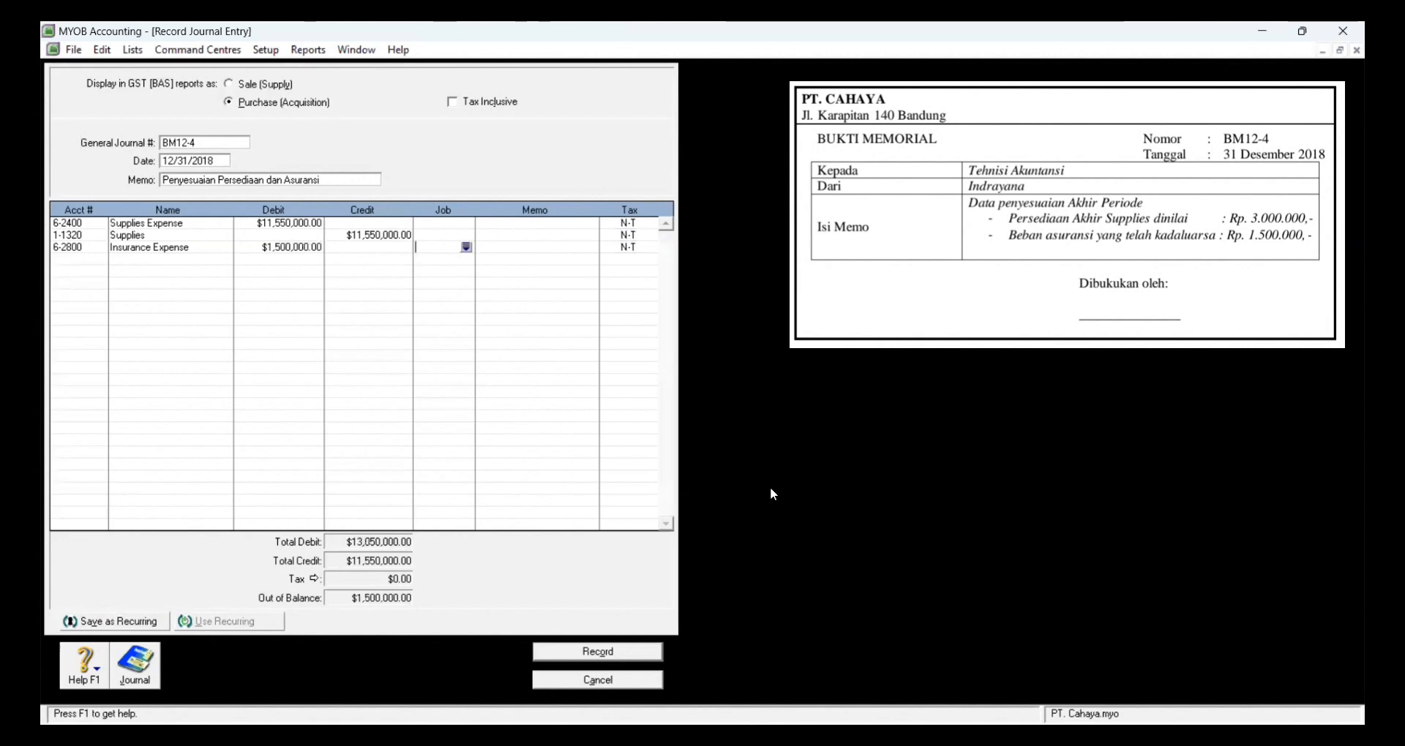
pyautogui.press('Tab')
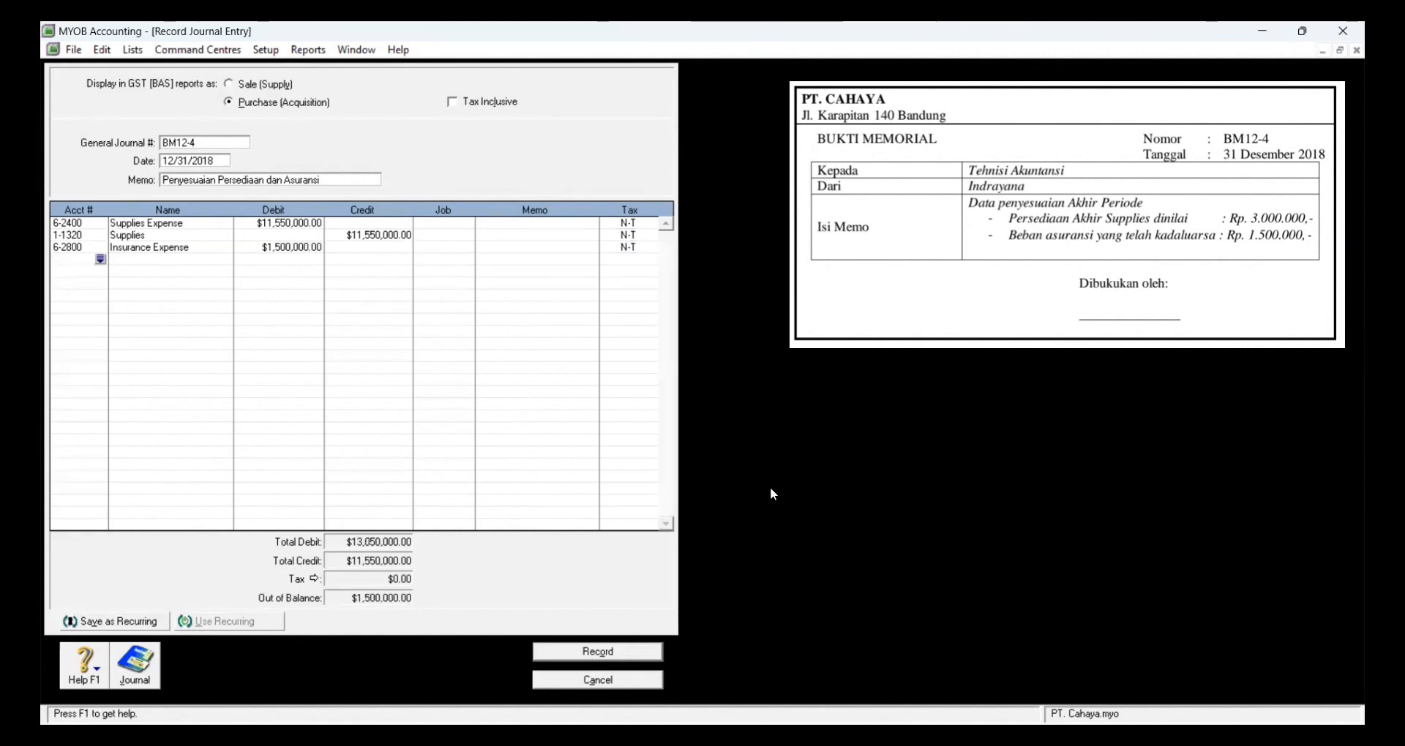
pyautogui.press('Tab')
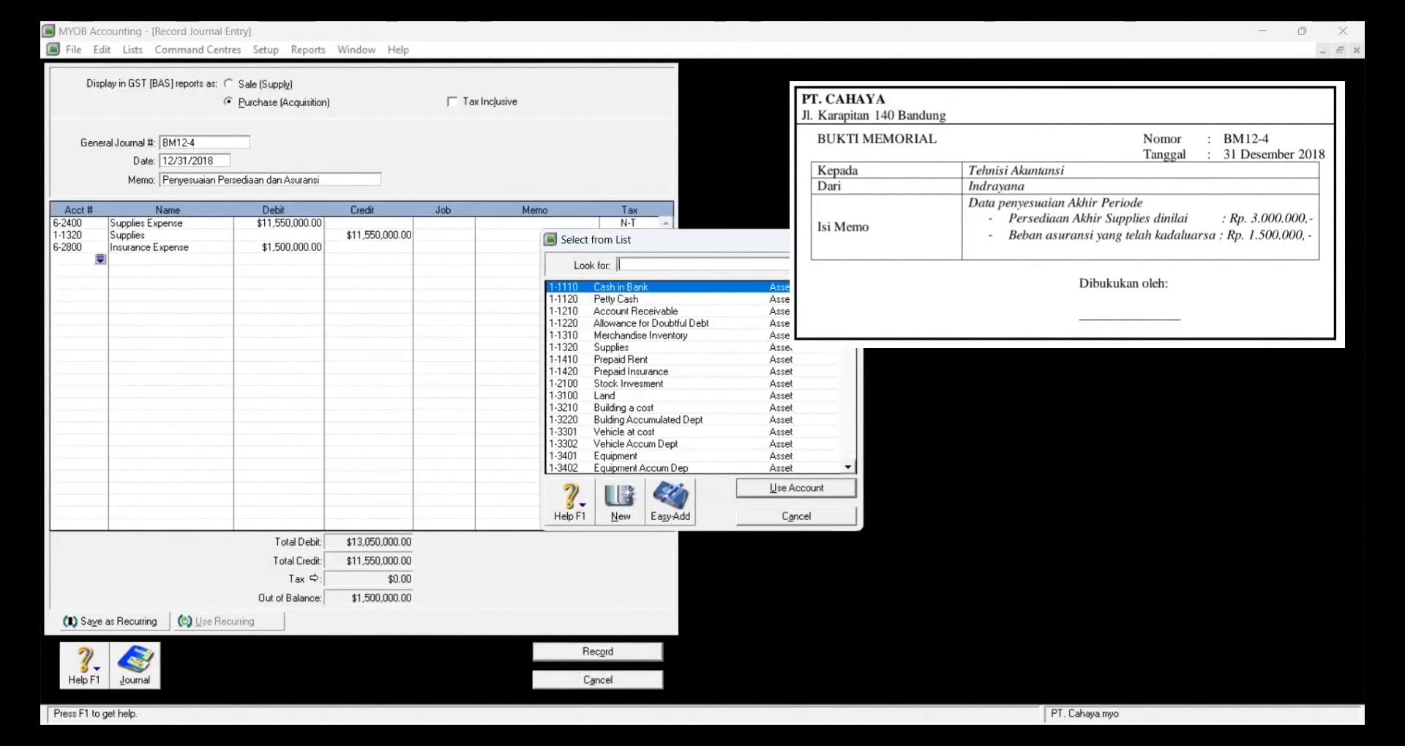
pyautogui.scroll(-2, 798, 354)
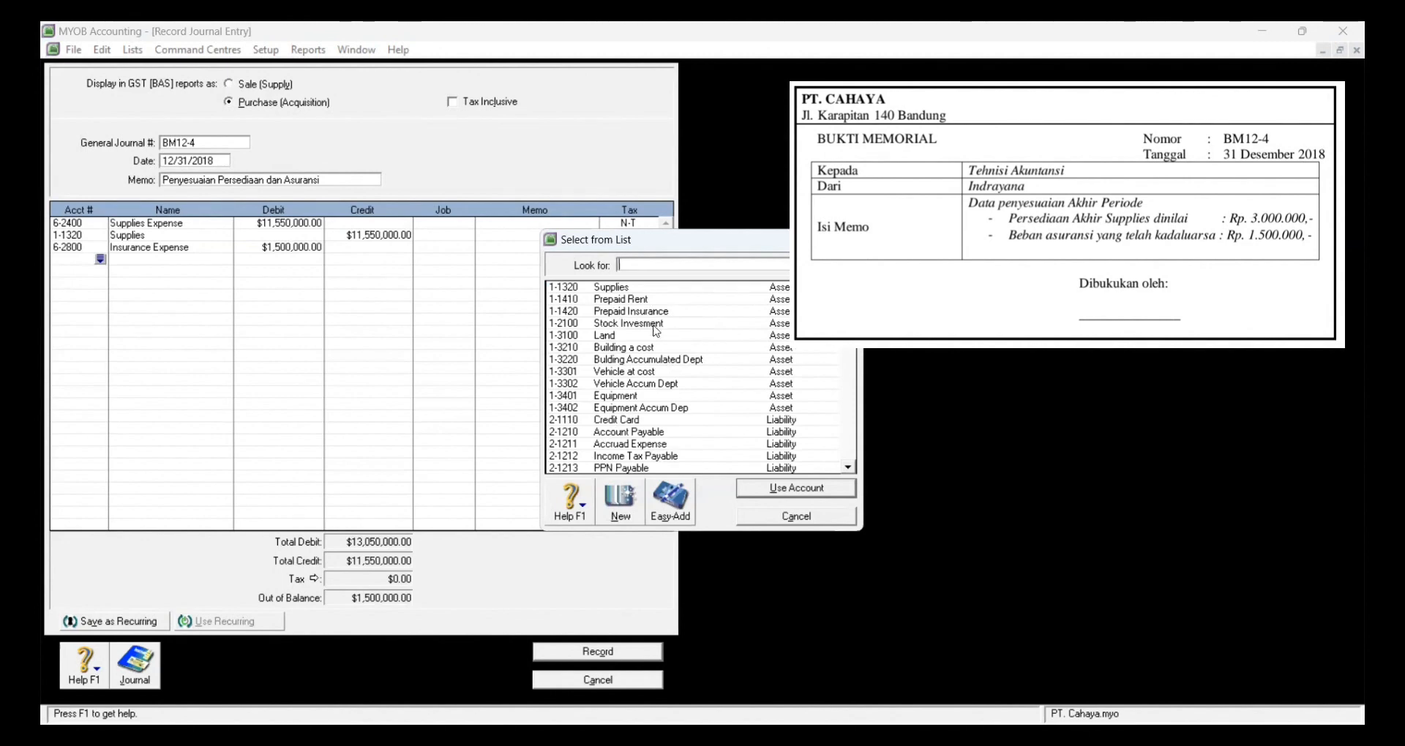
pyautogui.click(646, 313)
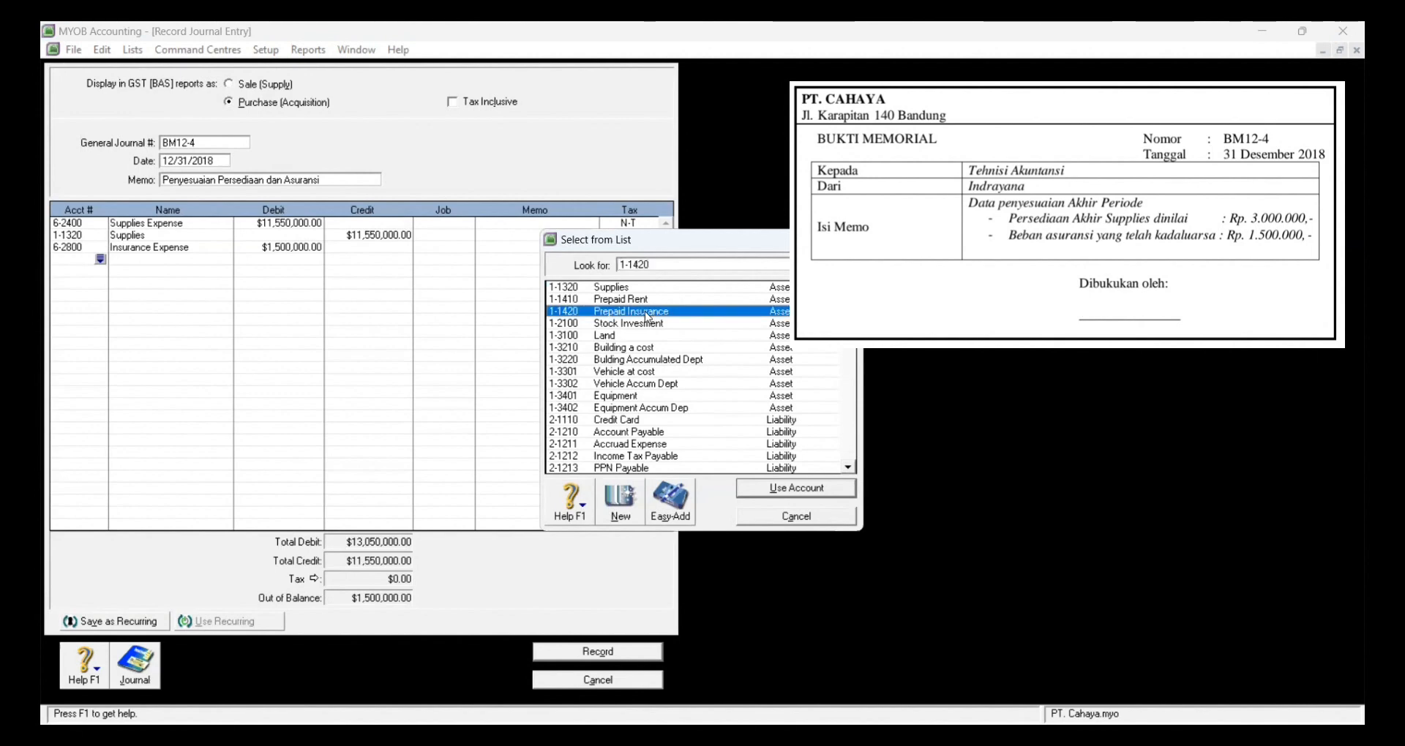
pyautogui.click(776, 498)
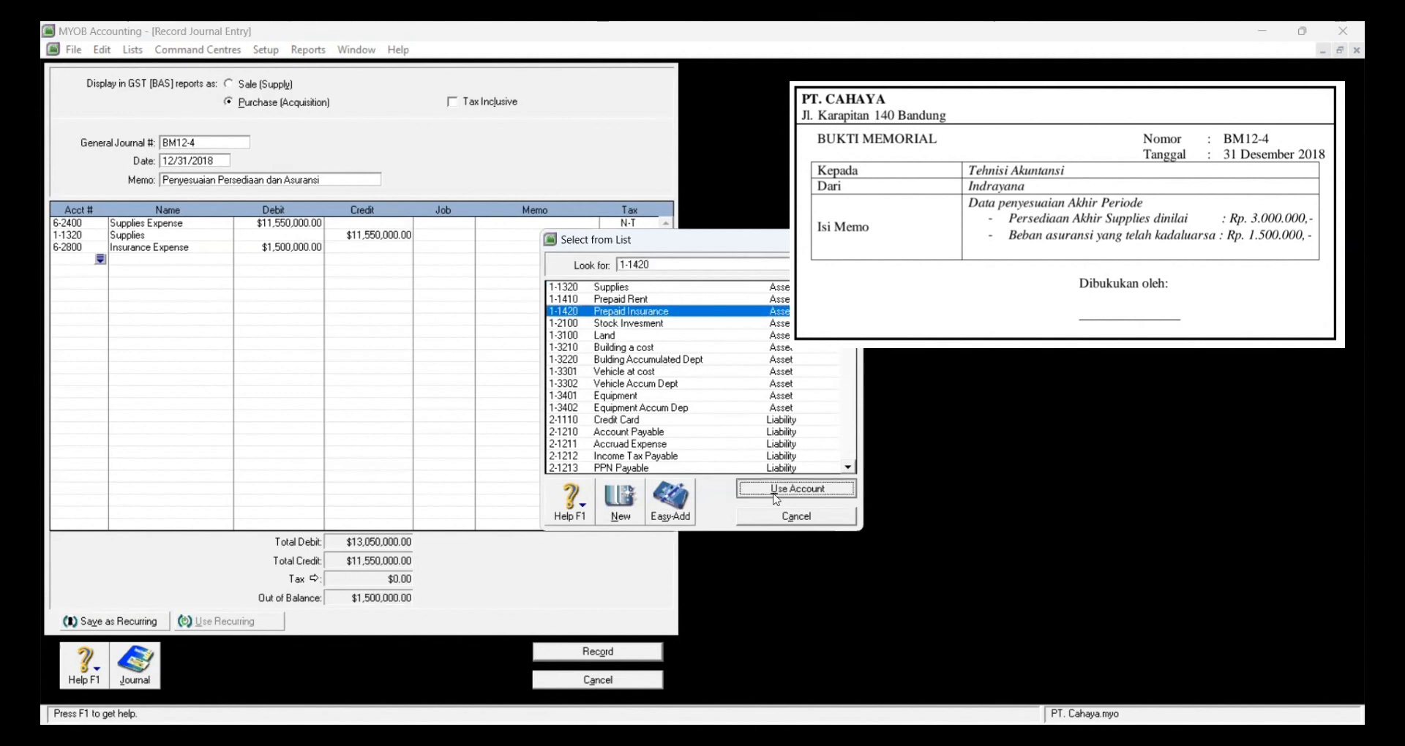
pyautogui.press('Tab')
pyautogui.press('Tab')
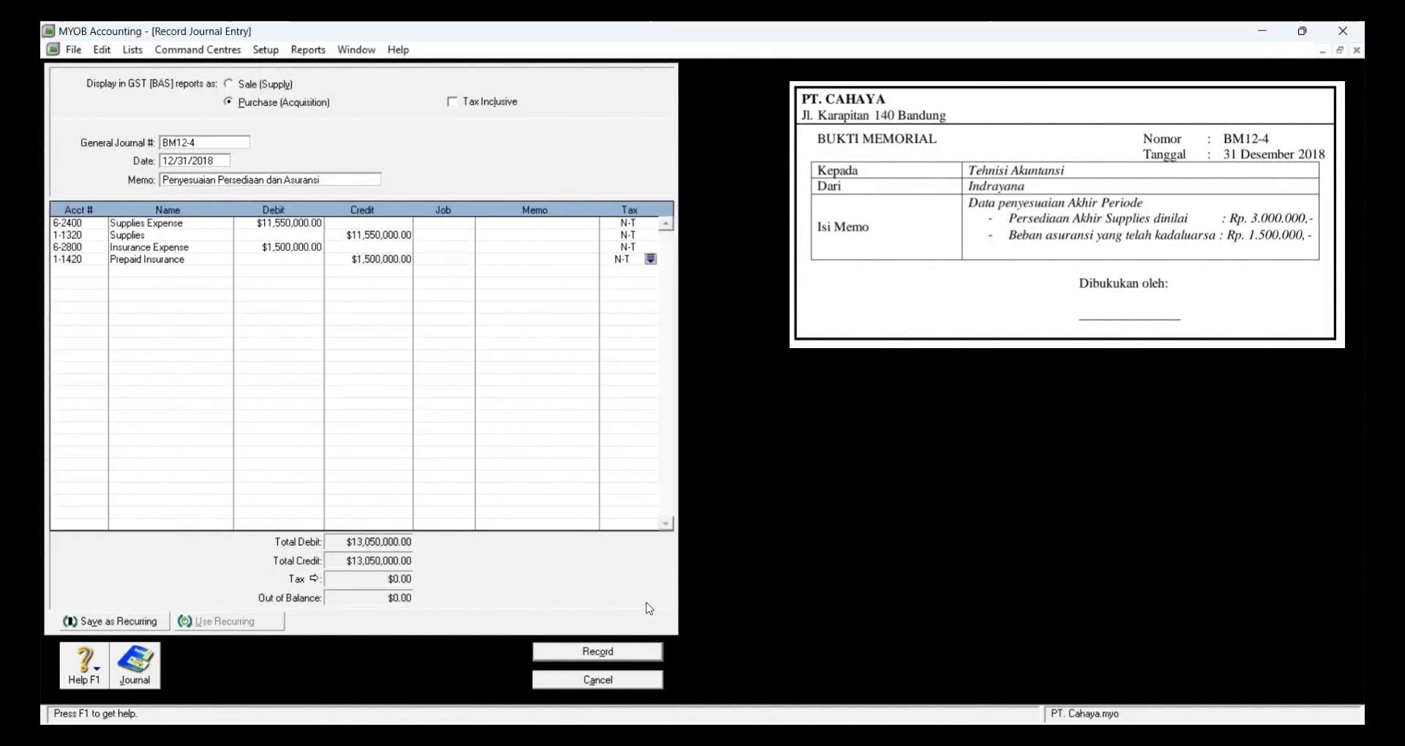
pyautogui.click(640, 654)
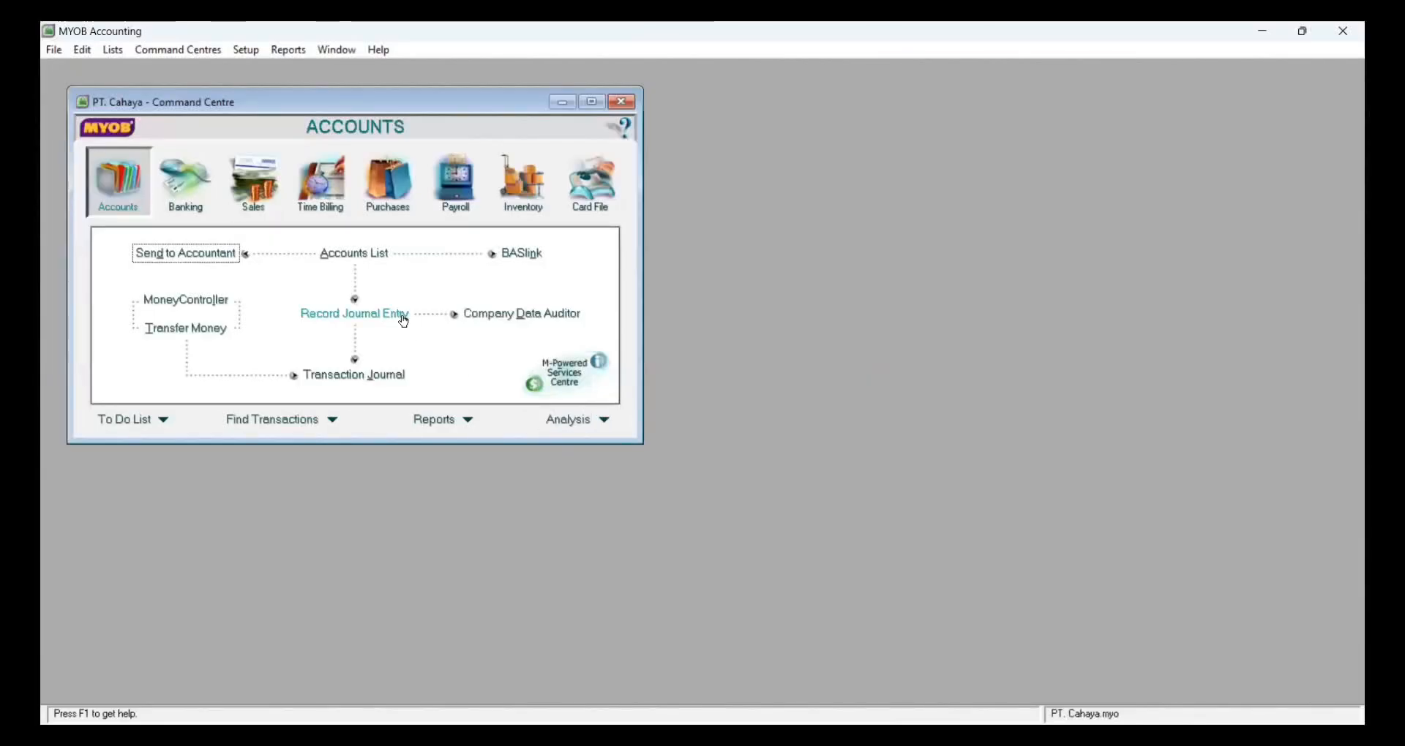
# Step: Create general journal BM12-5 dated 12/31 with memo 'Penyesuaian Pajak' and open the first line's account list
pyautogui.click(403, 321)
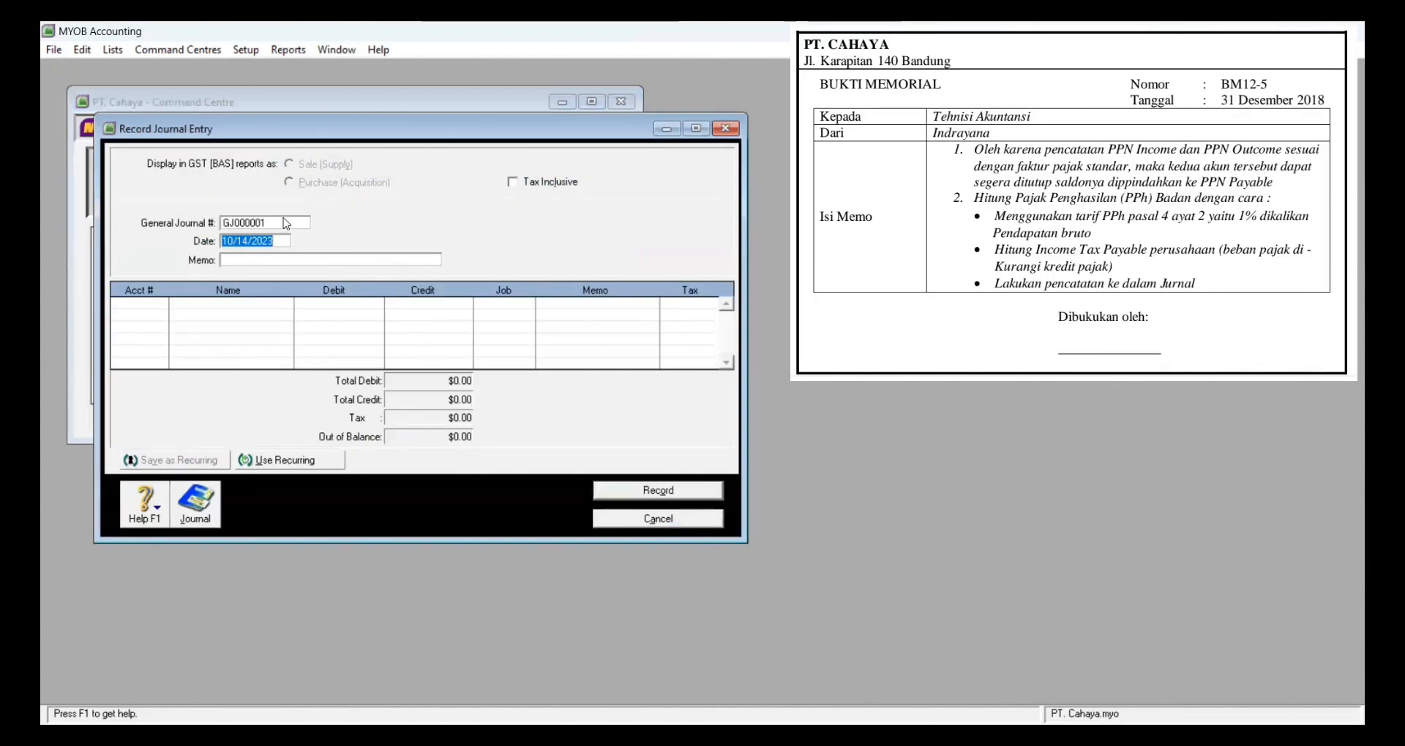
pyautogui.doubleClick(286, 223)
pyautogui.press('BackSpace')
pyautogui.write('BM')
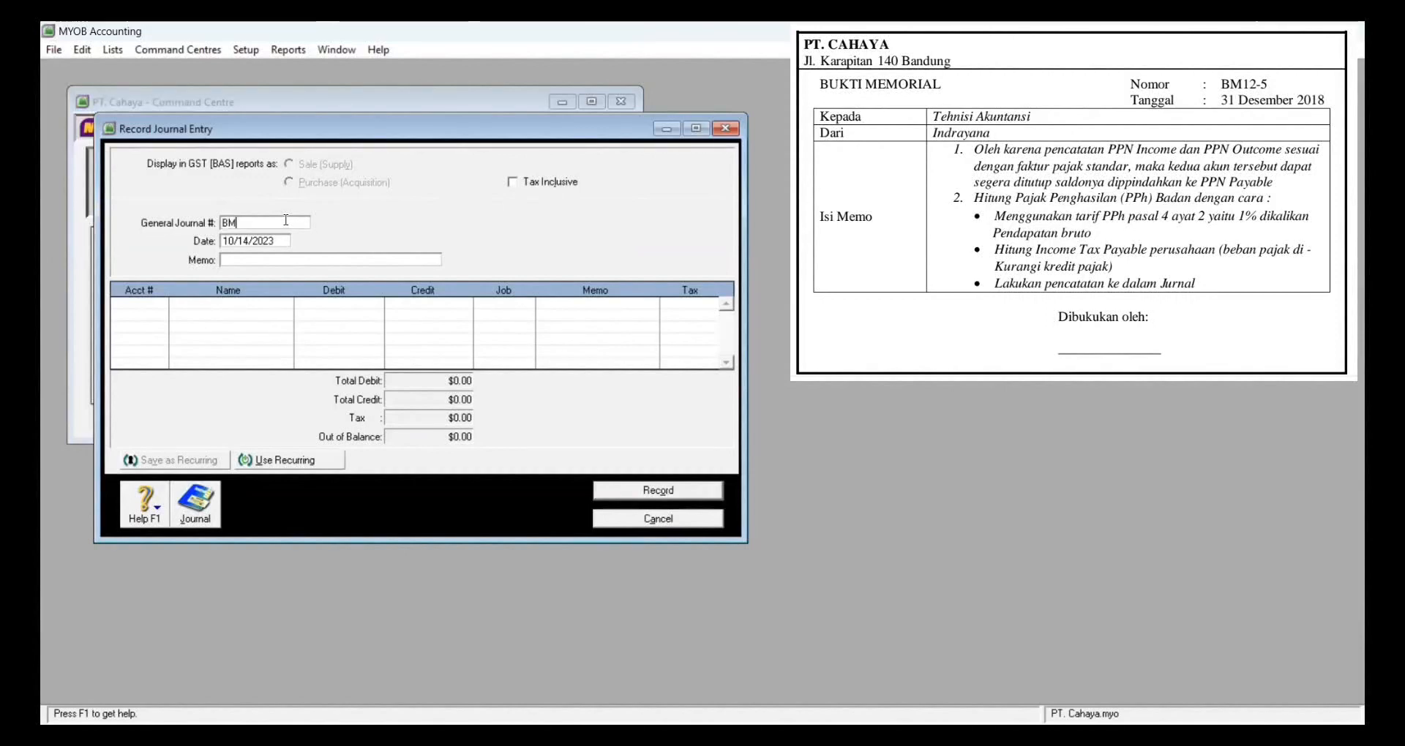
pyautogui.write('12-5')
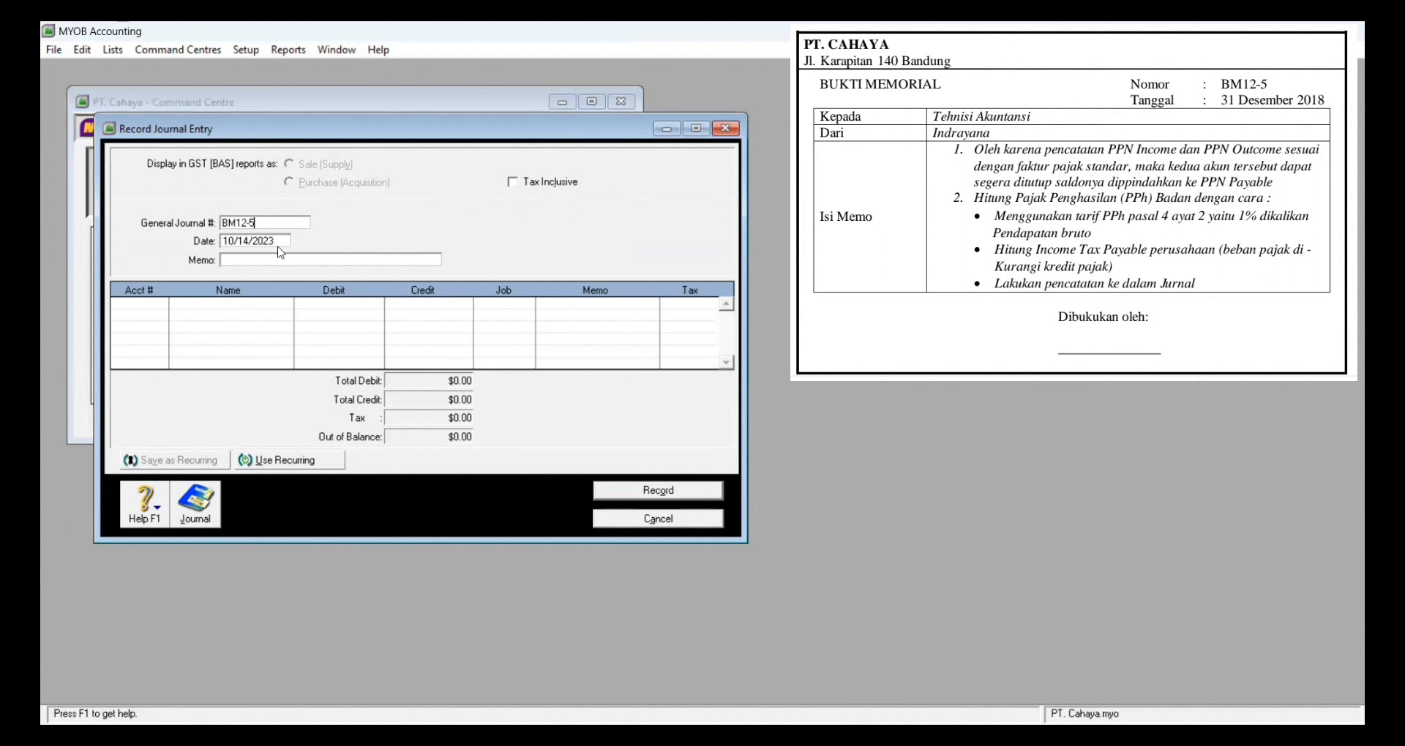
pyautogui.click(278, 242)
pyautogui.write('12/31')
pyautogui.click(272, 257)
pyautogui.write('Penyesuaian Pajak')
pyautogui.click(158, 304)
pyautogui.press('Return')
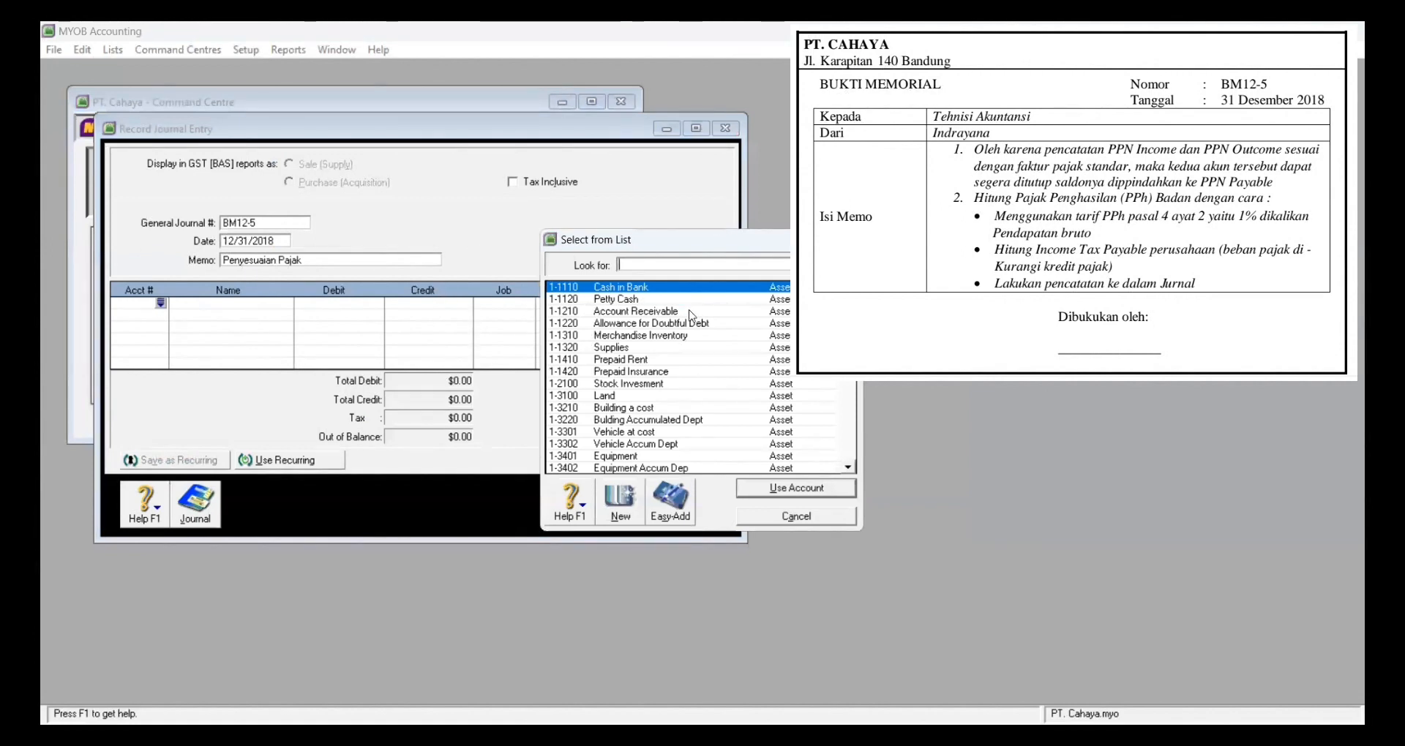
# Step: Debit PPN Outcome 2-1310 for 166,350,000 on the first journal line
pyautogui.write('2')
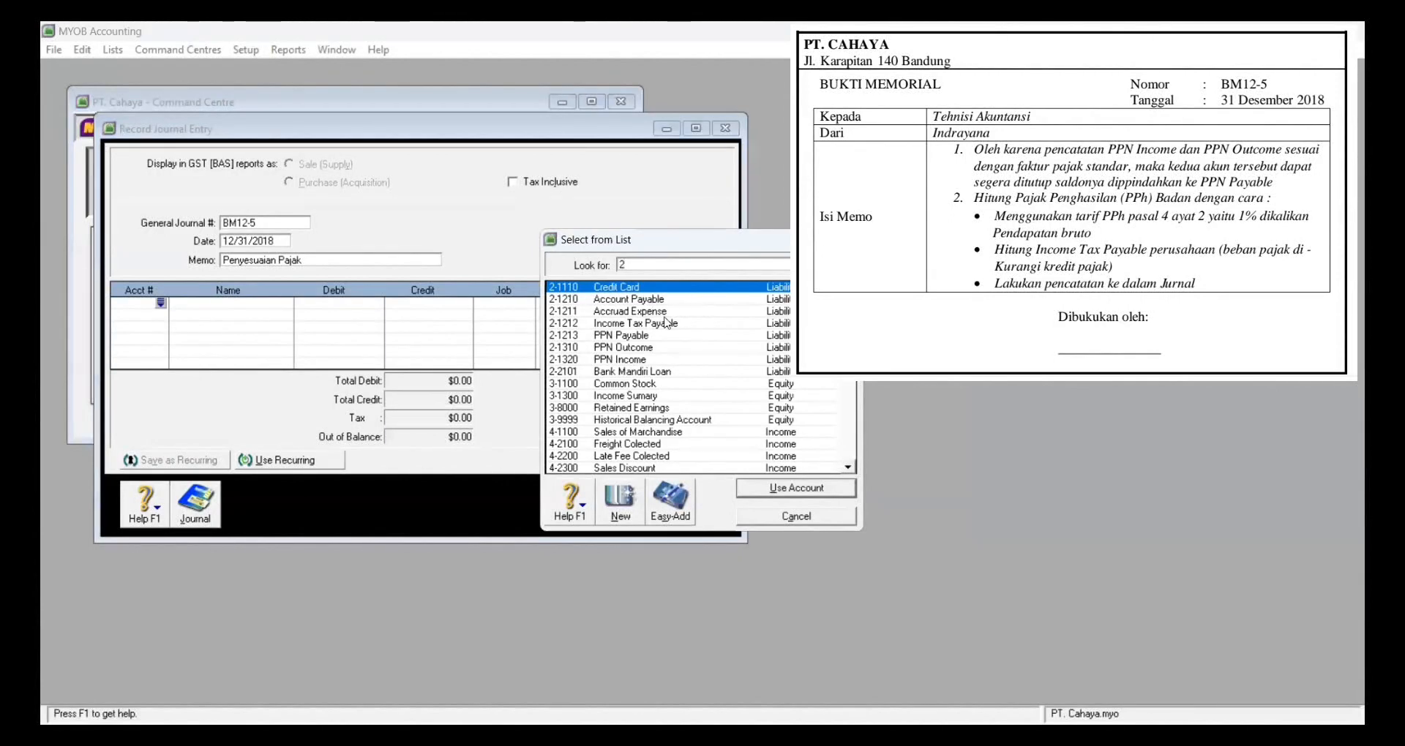
pyautogui.click(654, 347)
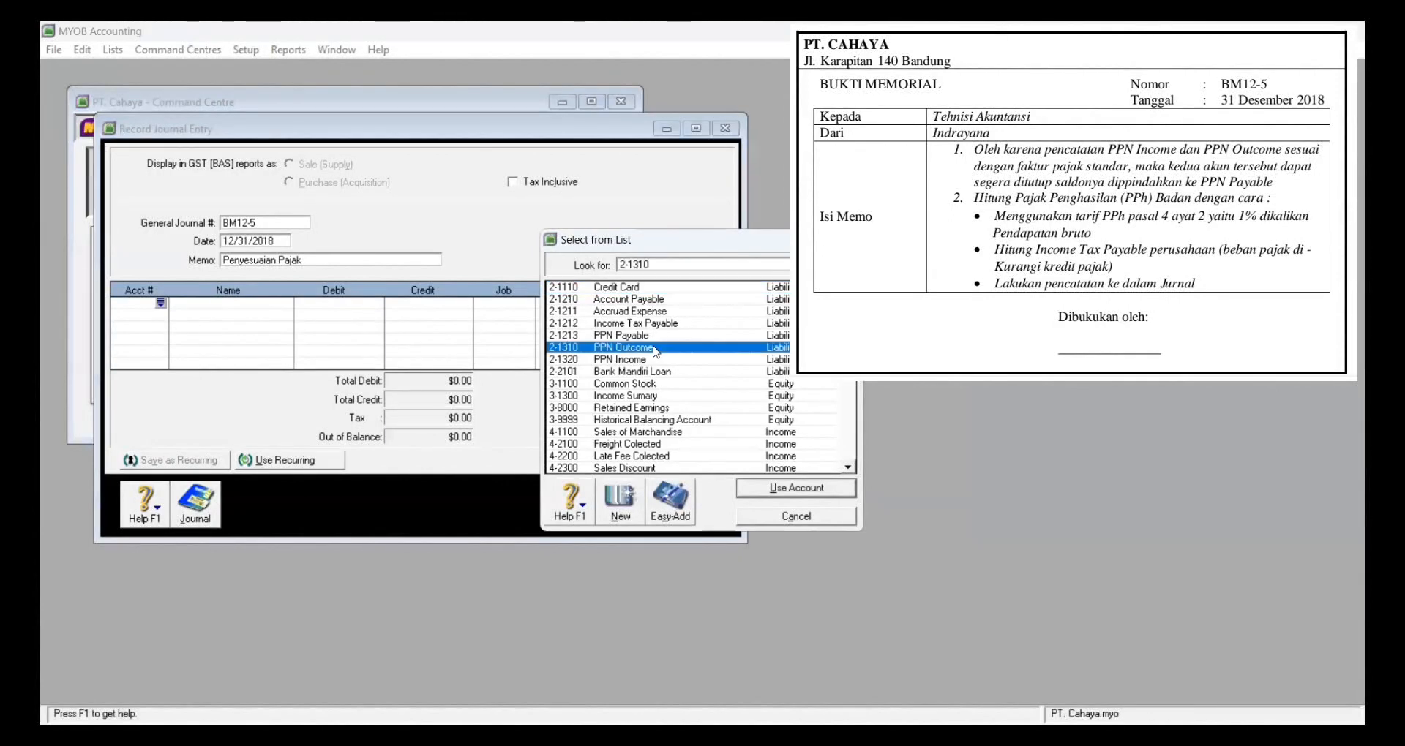
pyautogui.click(747, 489)
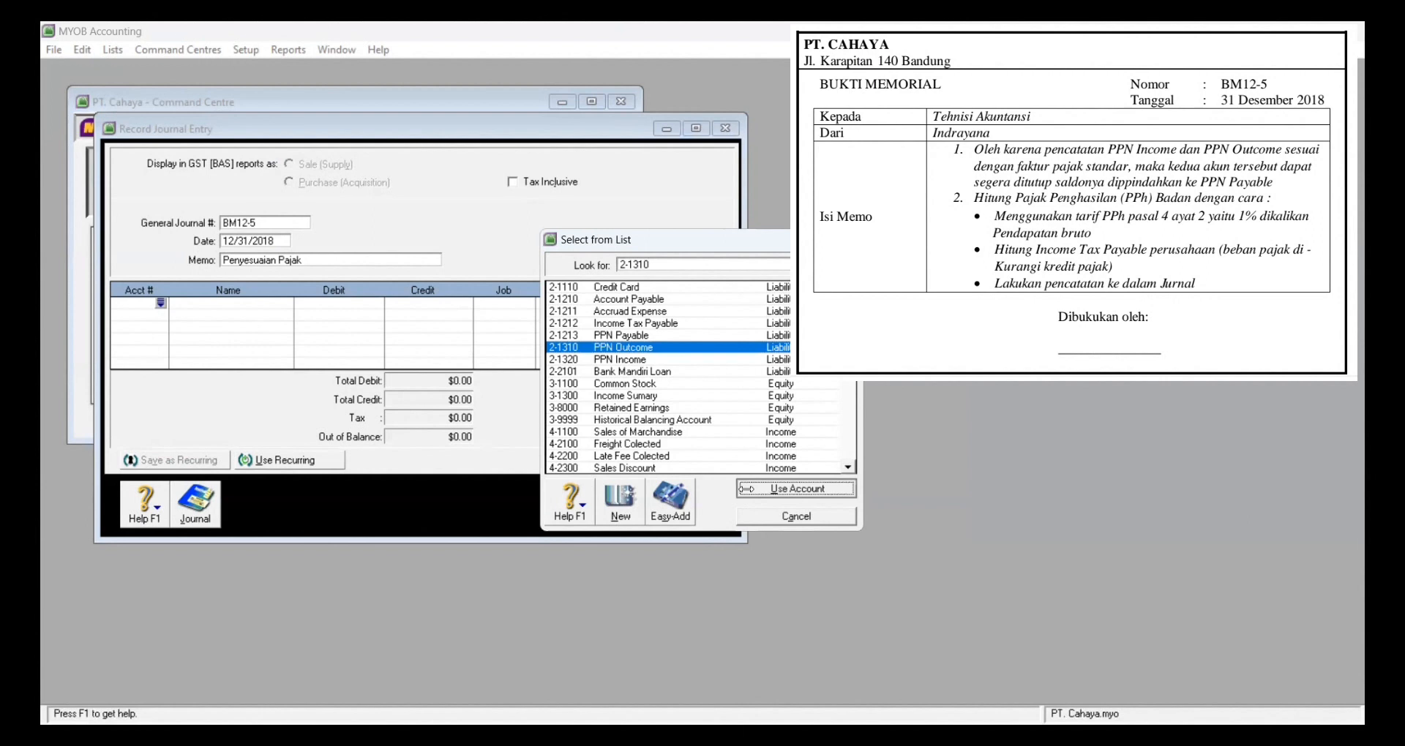
pyautogui.write('1')
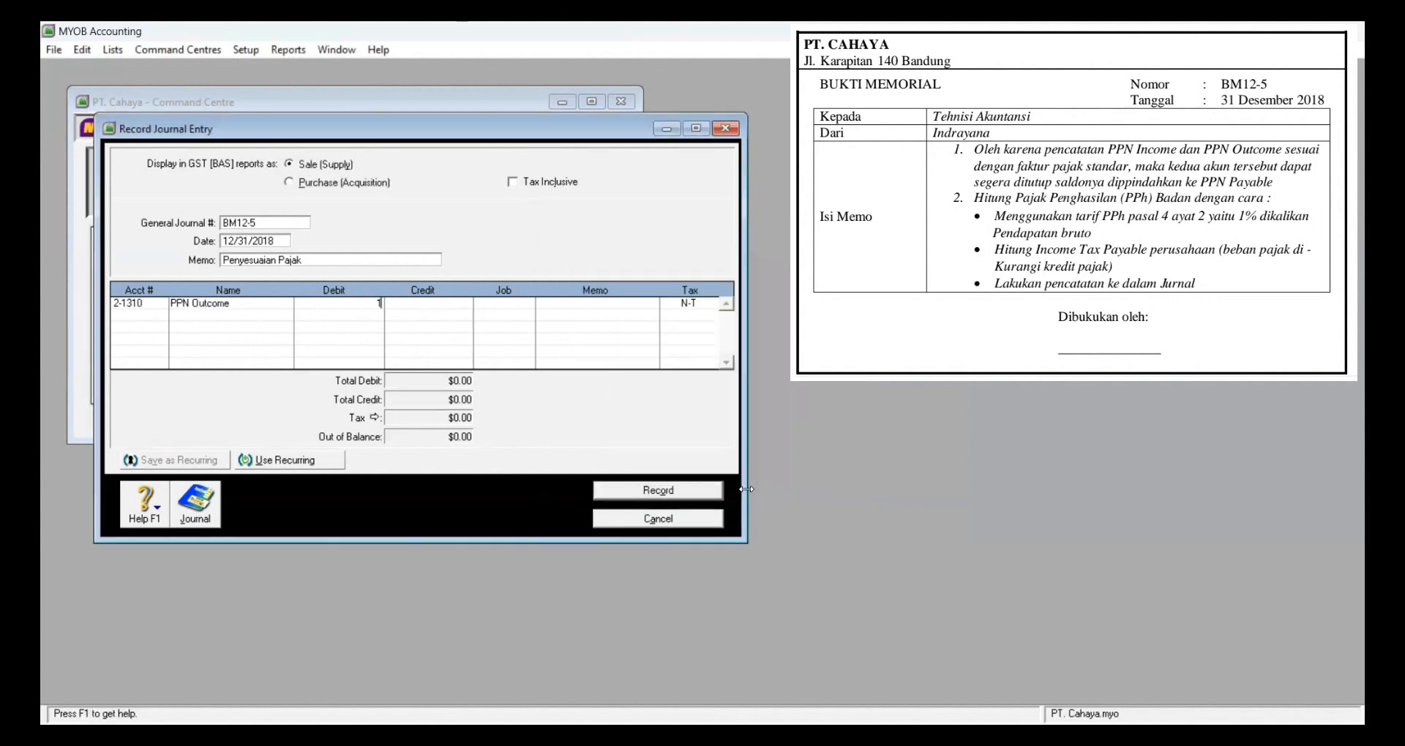
pyautogui.write('66350000')
pyautogui.press('Tab')
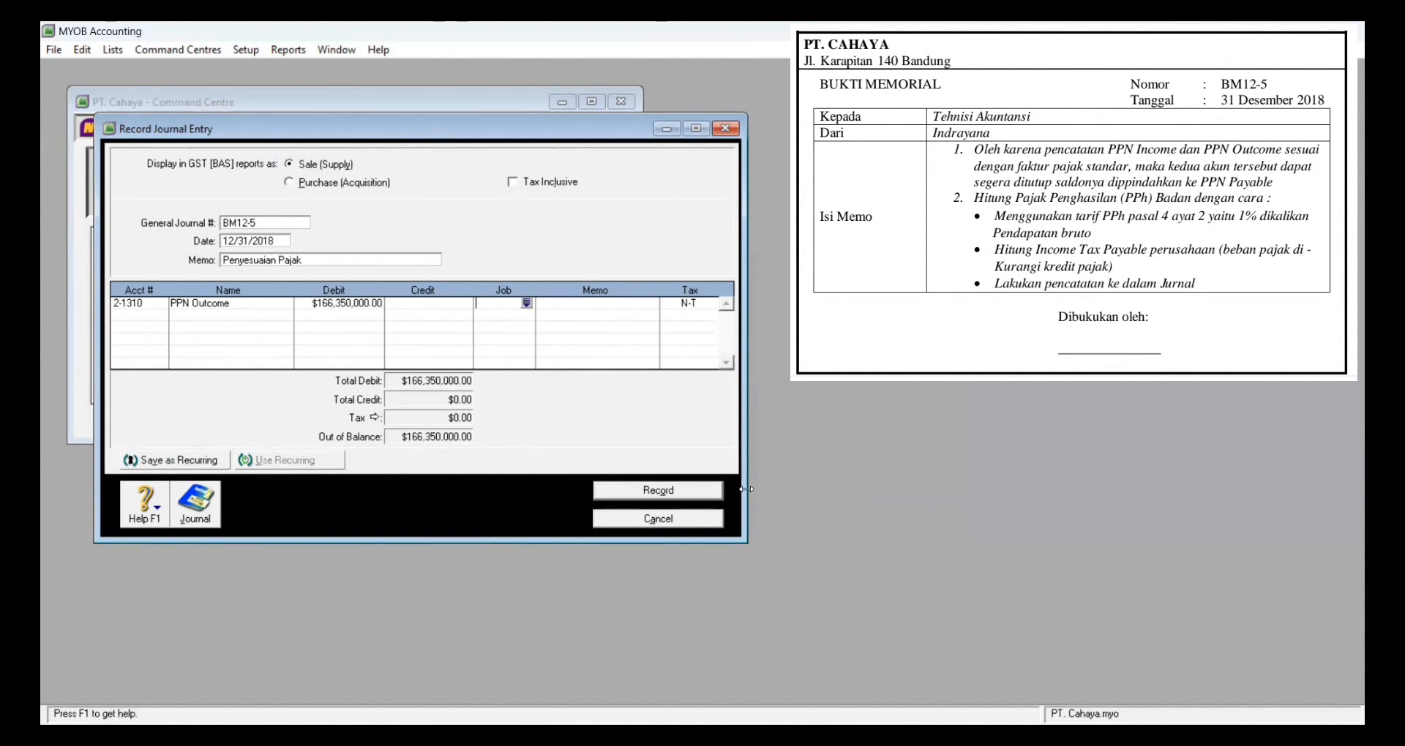
pyautogui.press('Tab')
pyautogui.press('Tab')
# Step: Credit PPN Income 2-1320 for 119,200,000 on the second line
pyautogui.press('Tab')
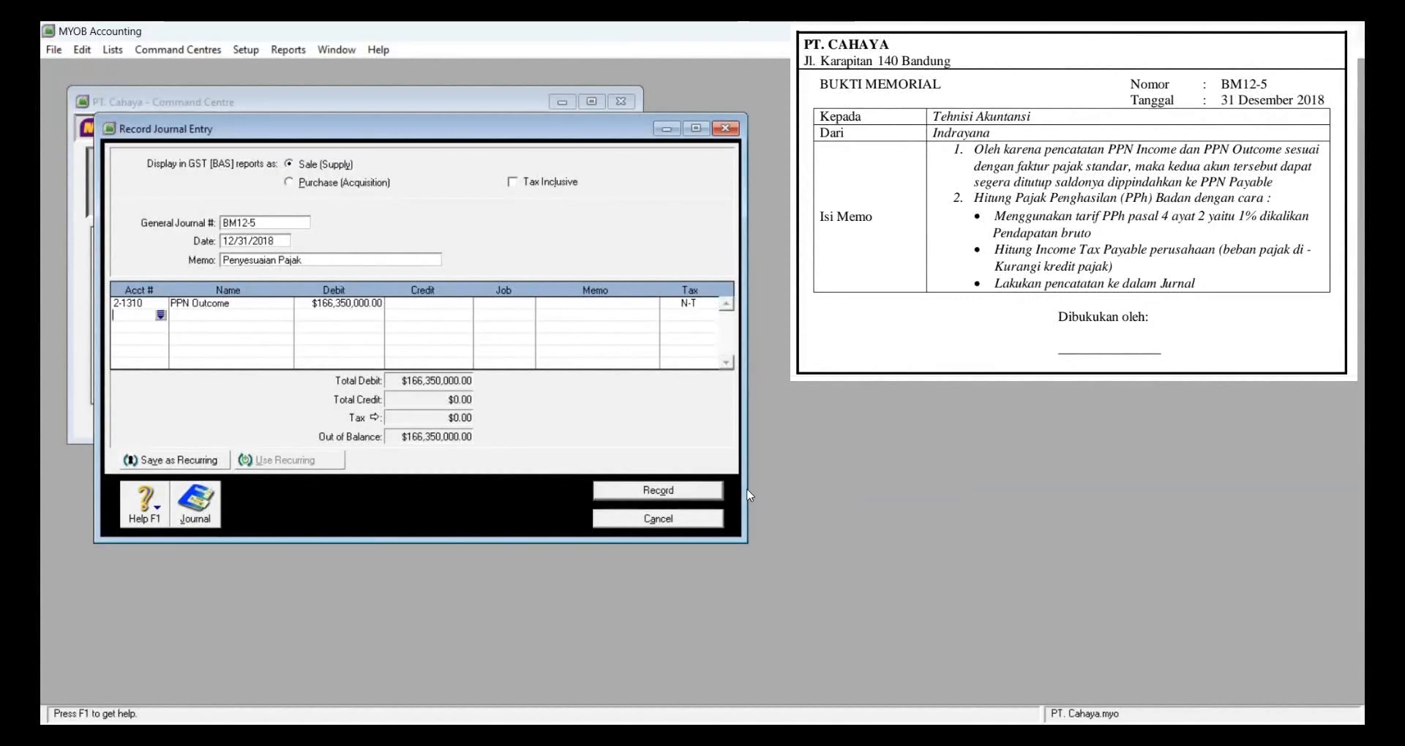
pyautogui.press('Tab')
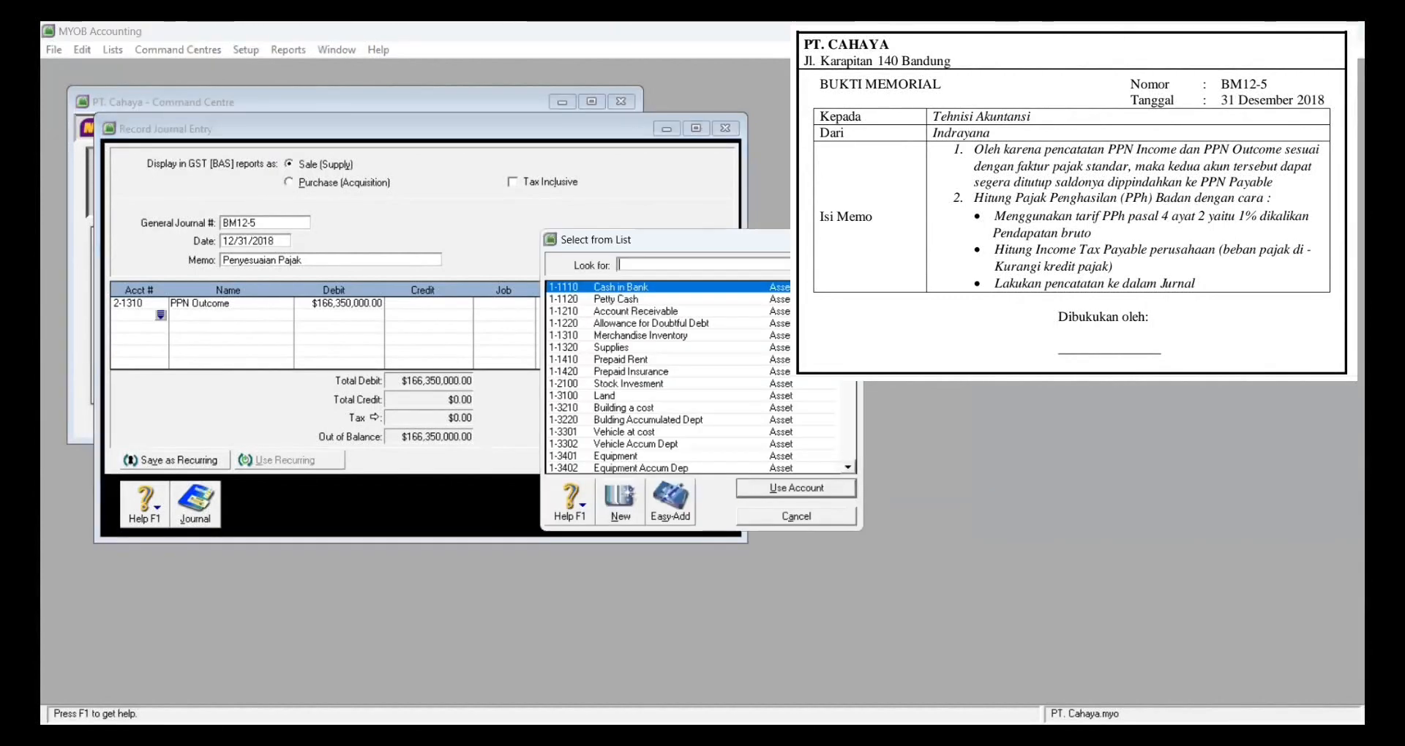
pyautogui.write('2')
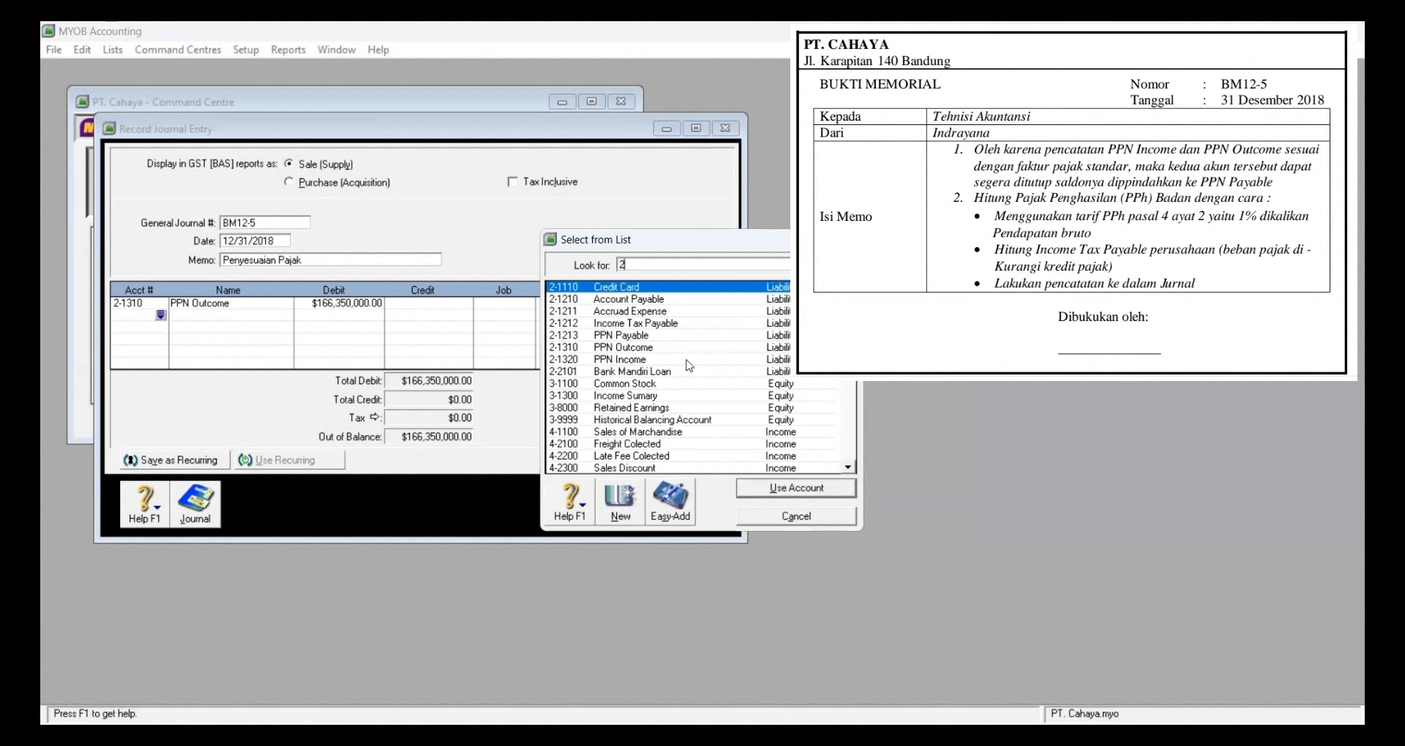
pyautogui.click(686, 361)
pyautogui.click(763, 489)
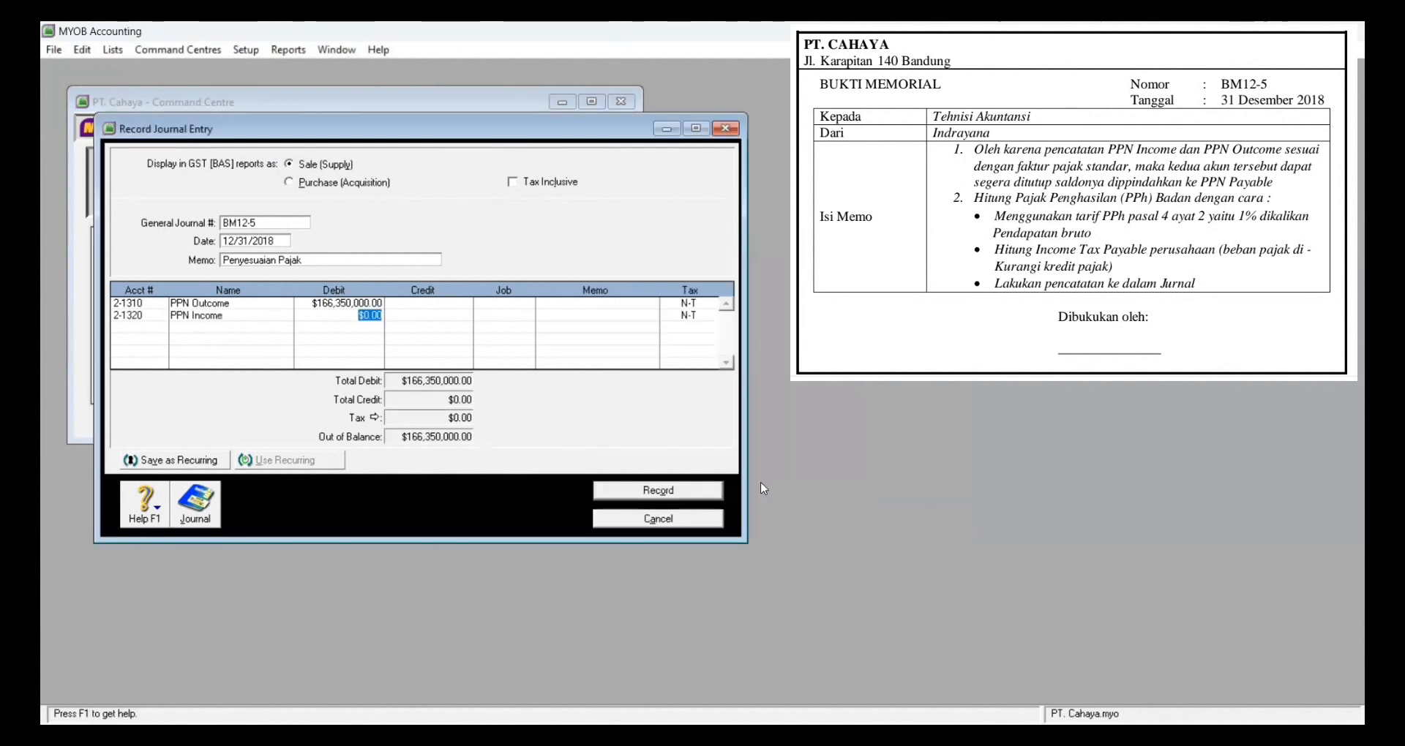
pyautogui.press('Tab')
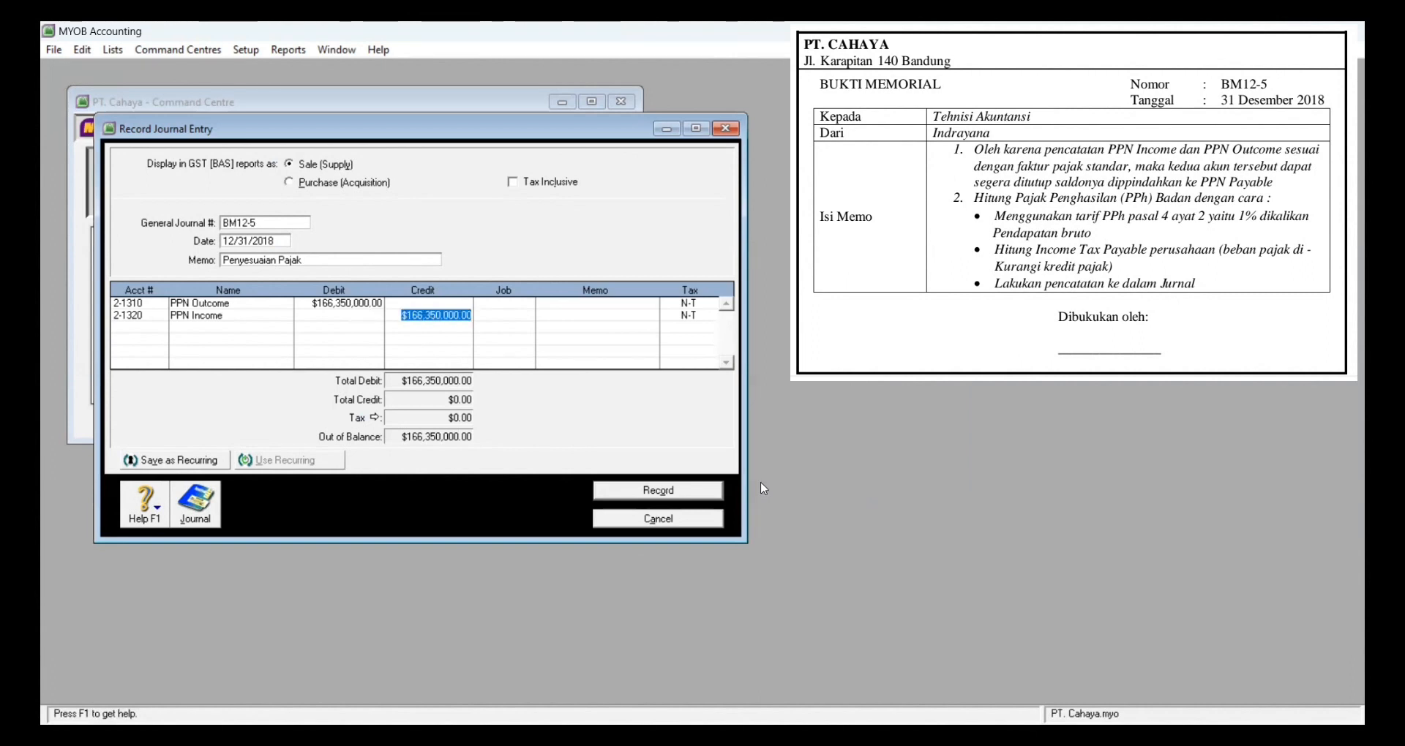
pyautogui.write('119')
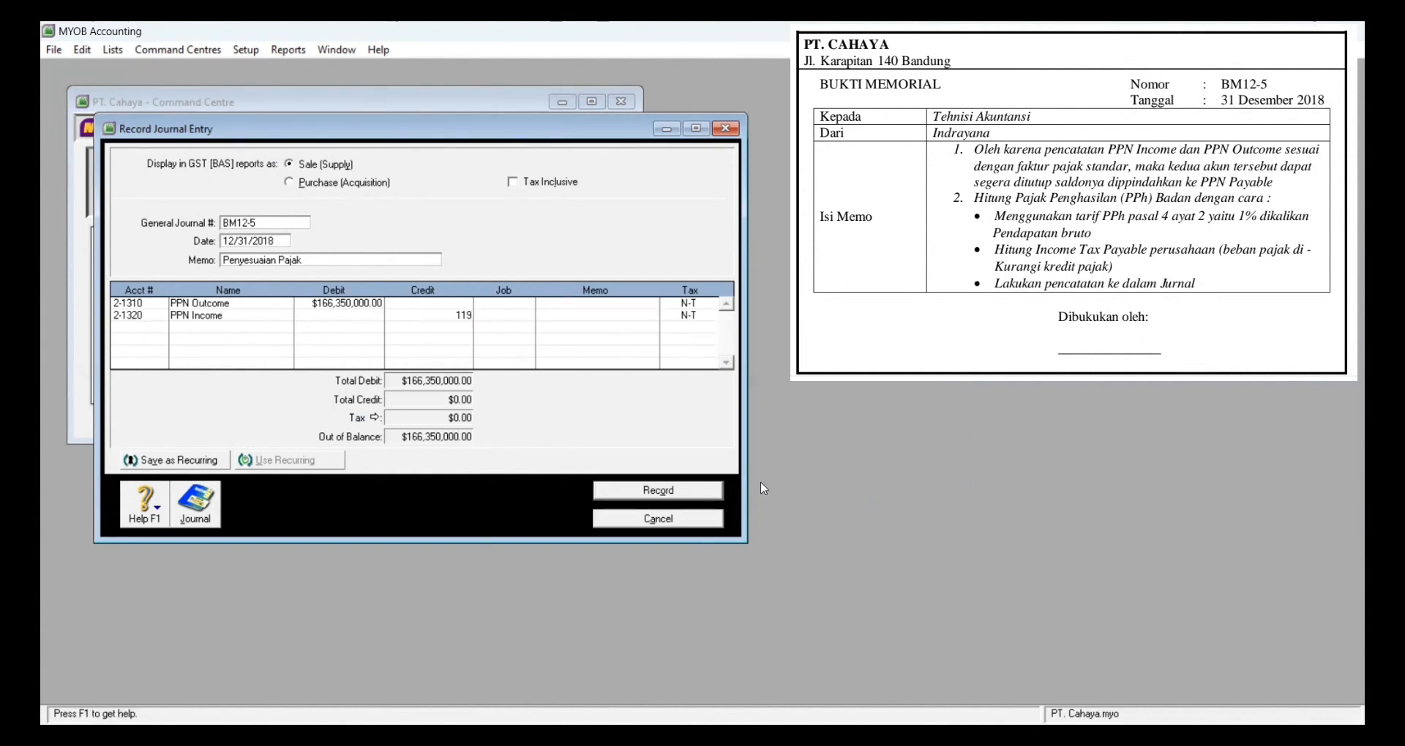
pyautogui.write('200000')
pyautogui.press('Tab')
pyautogui.press('Tab')
pyautogui.press('Tab')
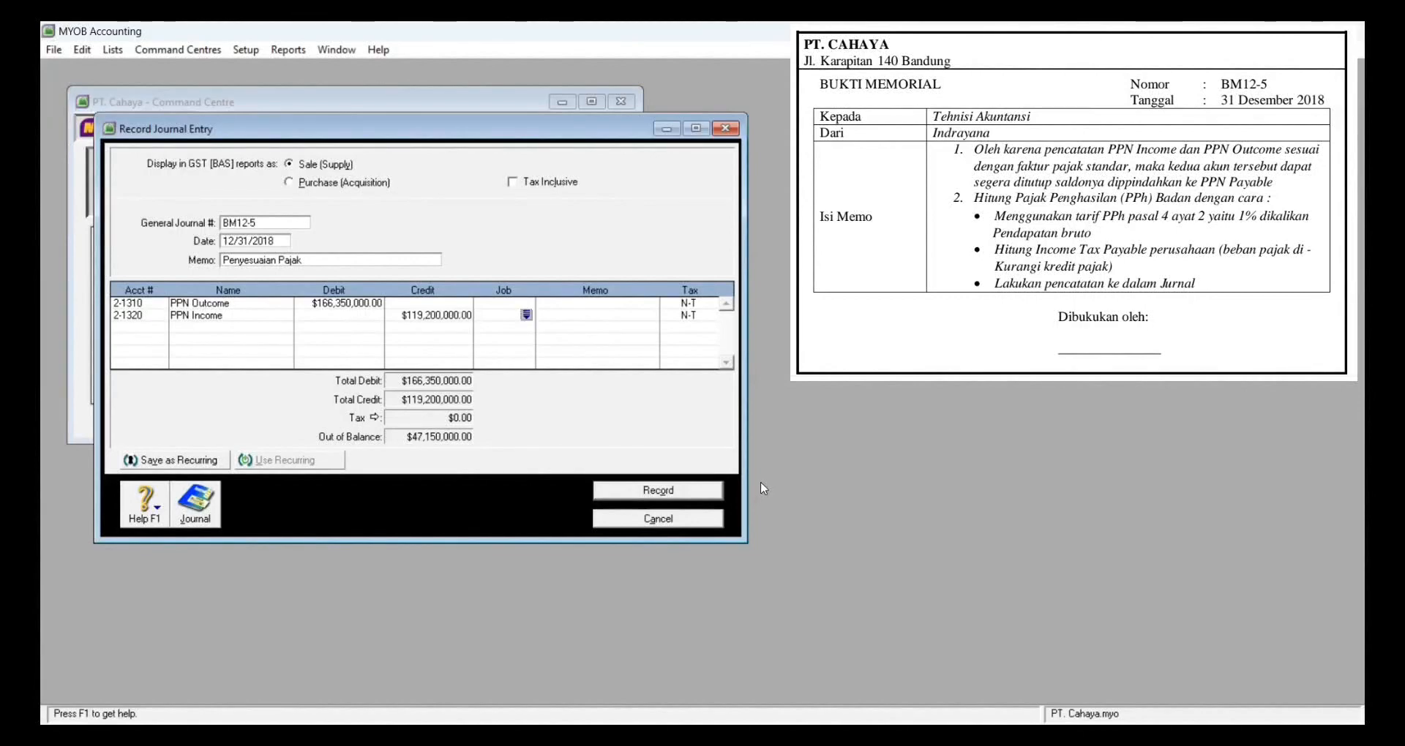
pyautogui.press('Tab')
pyautogui.press('Tab')
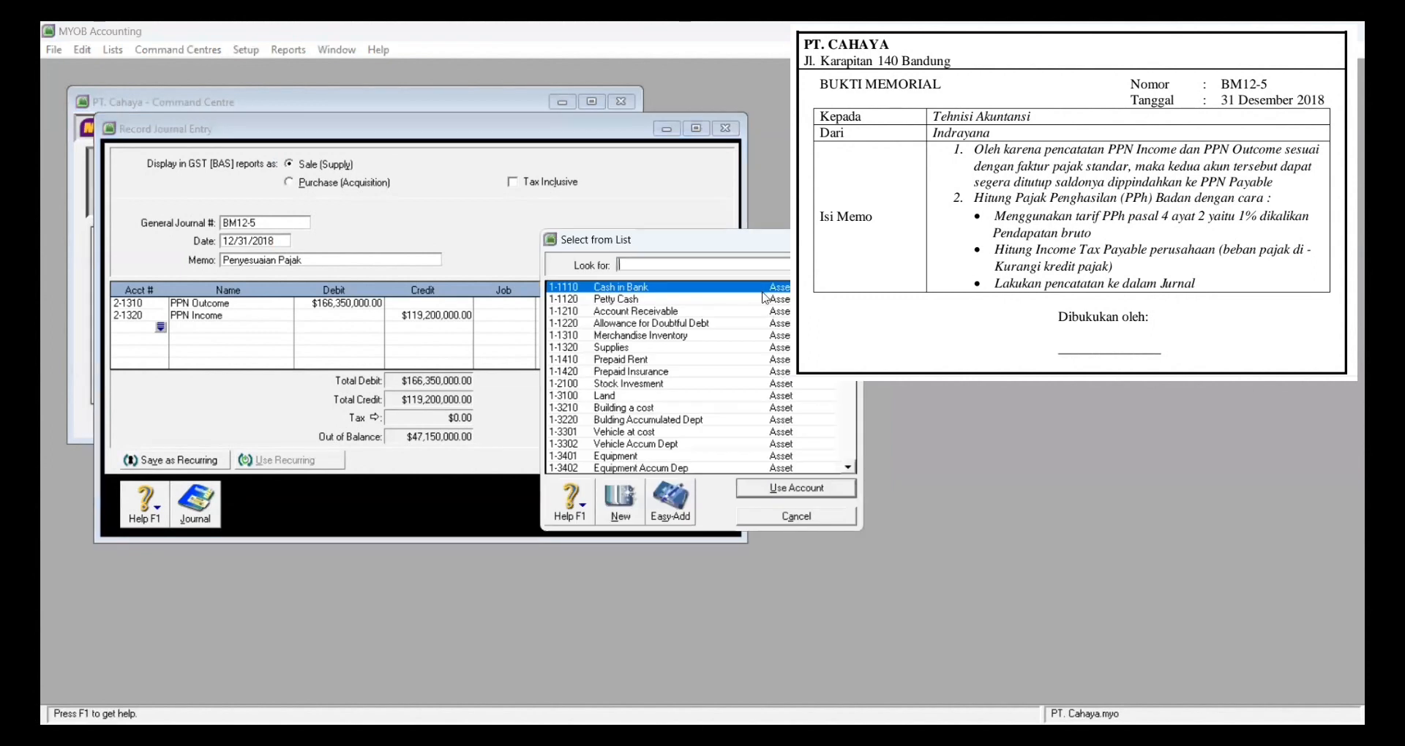
# Step: Credit the remaining 47,150,000 to Income Tax Payable 2-1212 on the third line
pyautogui.write('2')
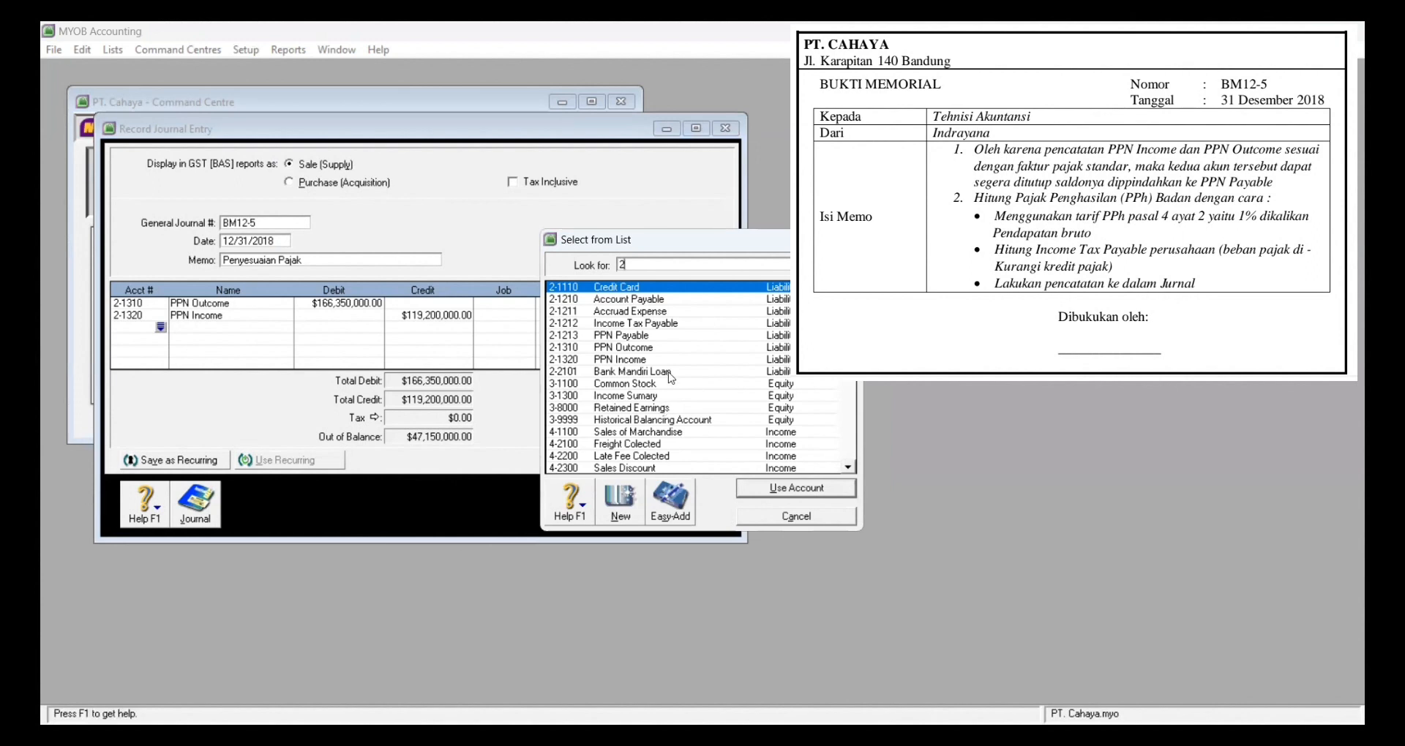
pyautogui.write('-1212')
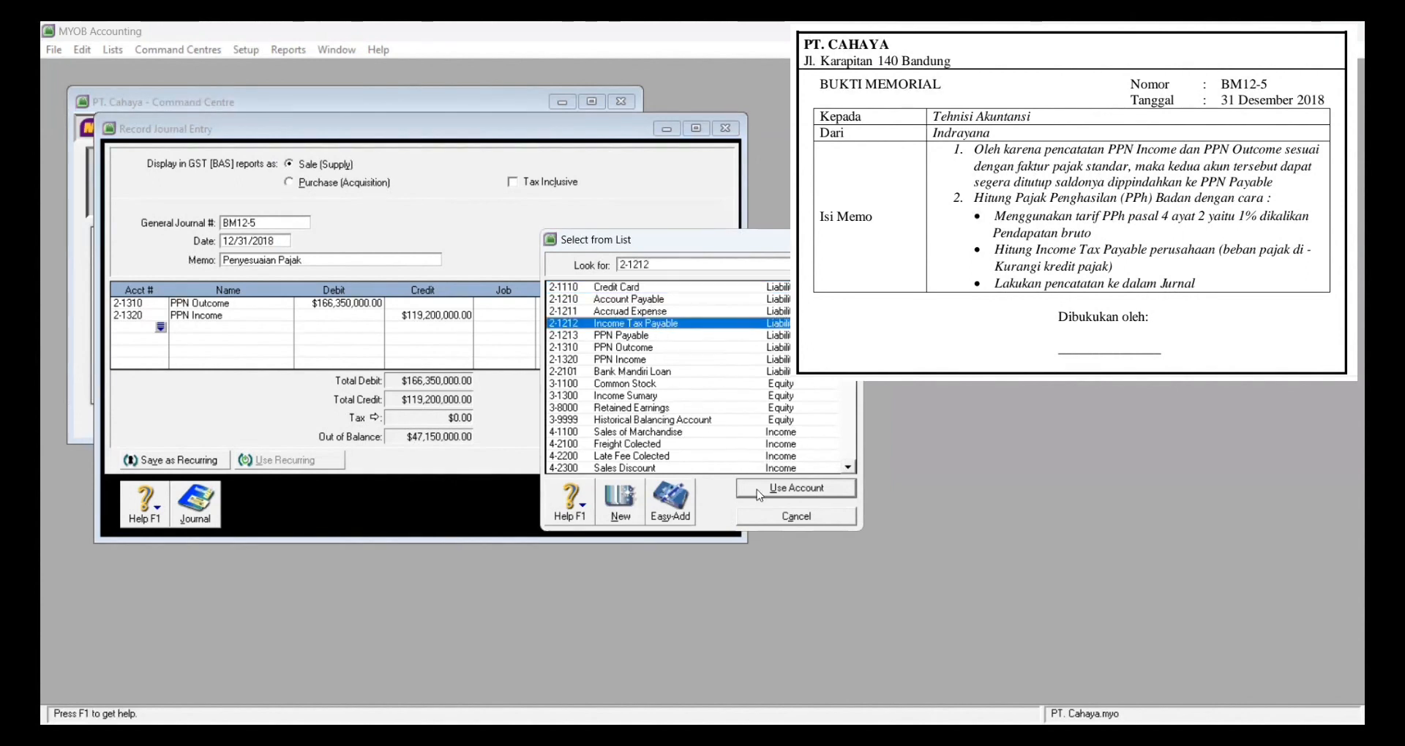
pyautogui.click(759, 496)
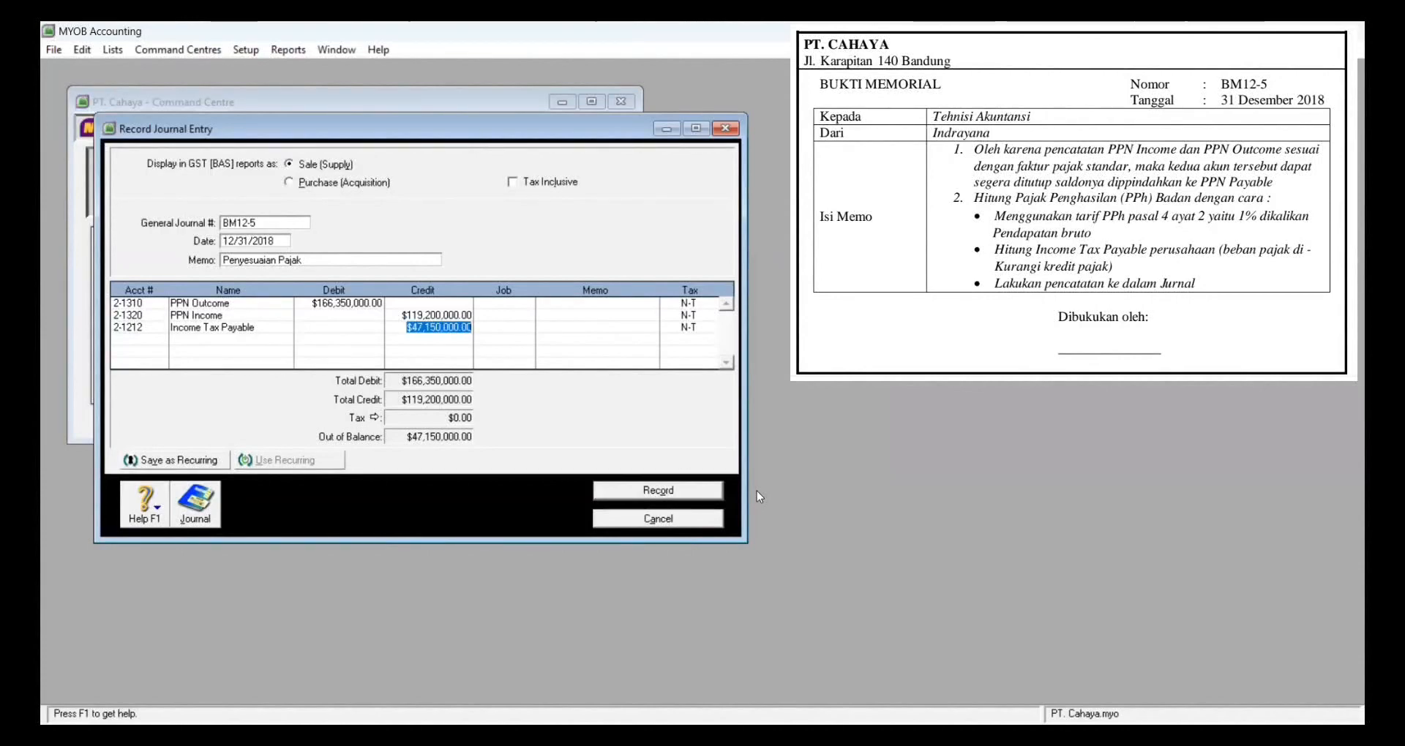
pyautogui.press('Tab')
pyautogui.press('Tab')
pyautogui.press('Tab')
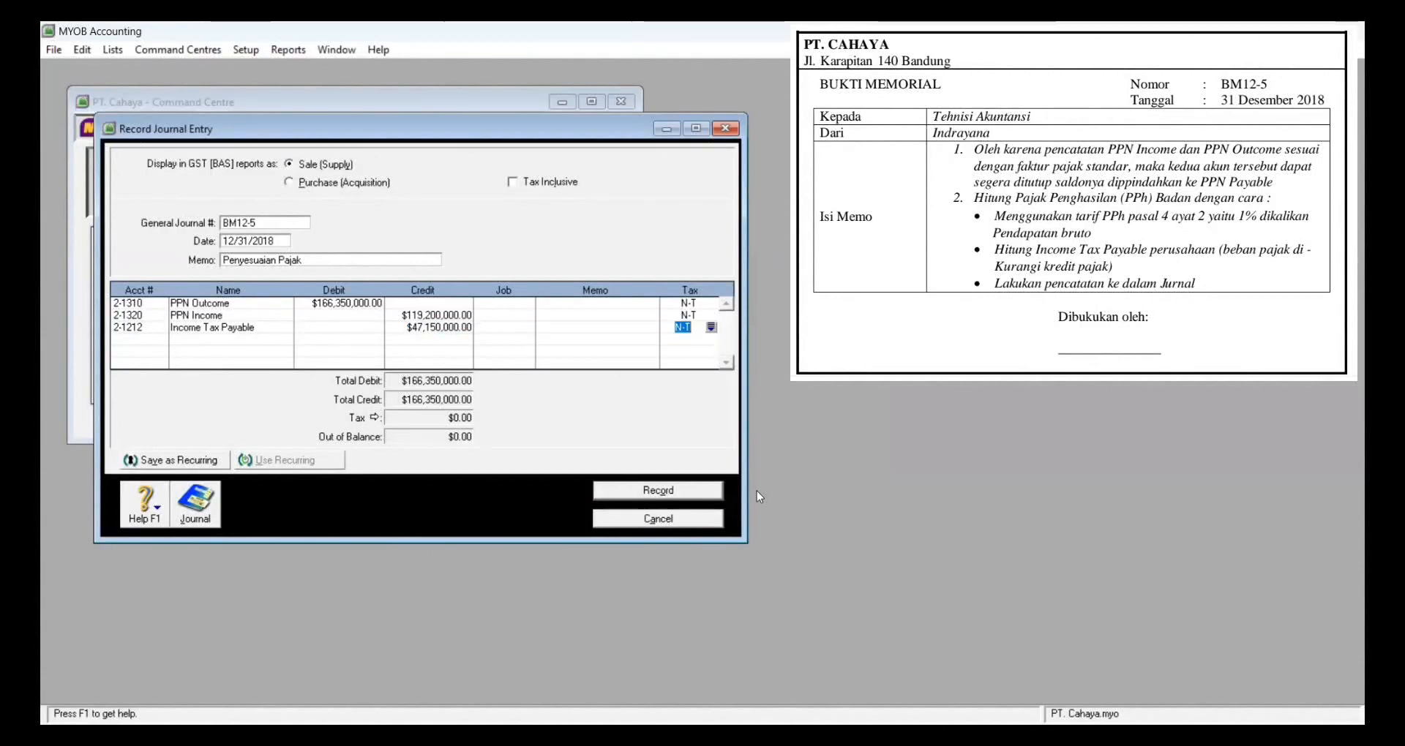
# Step: Debit Income Tax Expense 9-3000 for 6,494,000 on the fourth line
pyautogui.press('Tab')
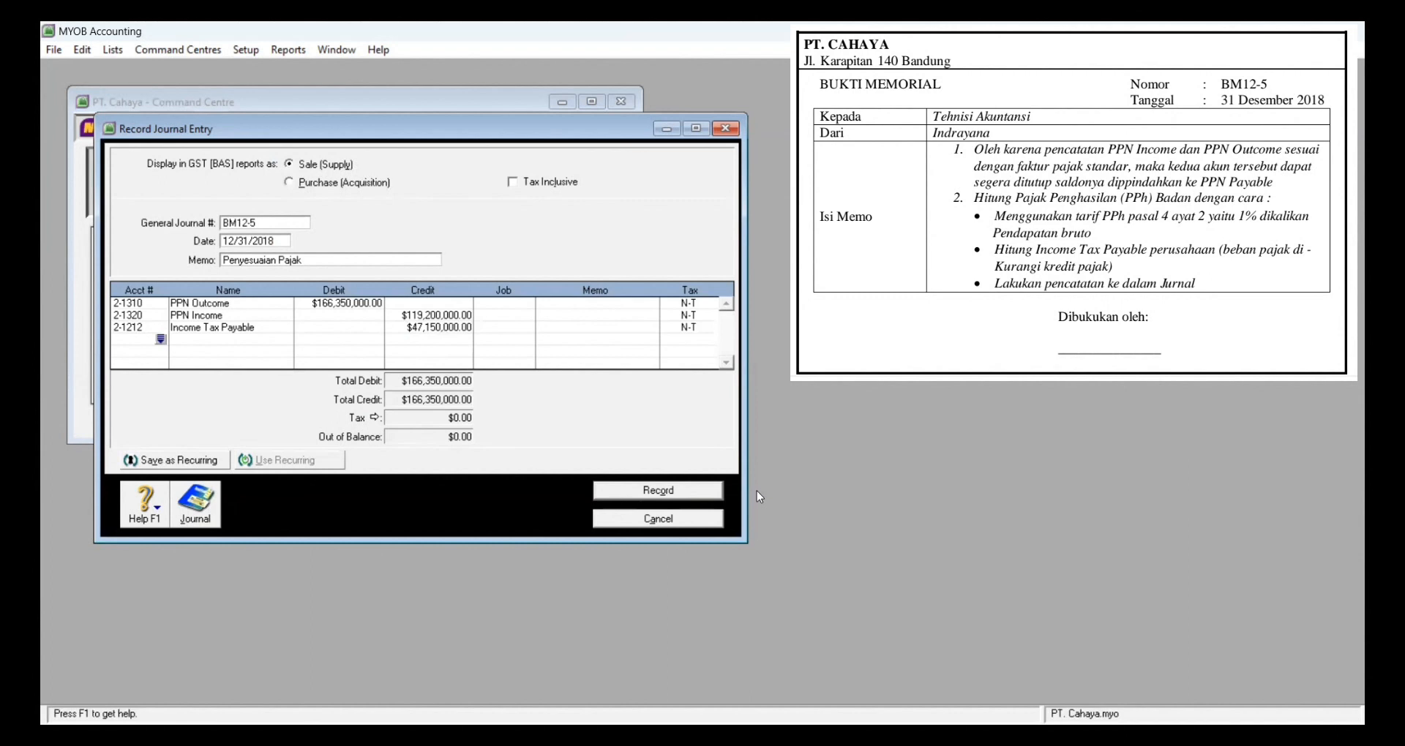
pyautogui.press('Tab')
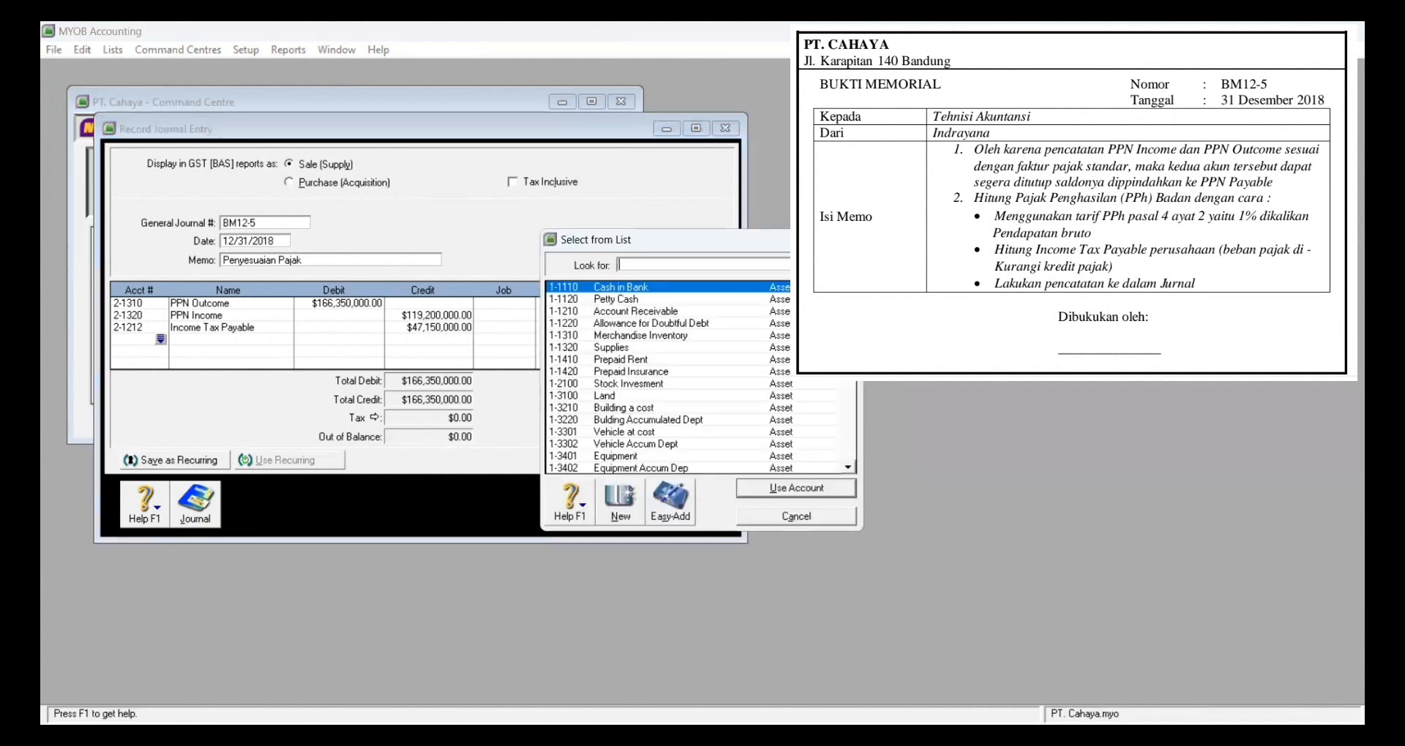
pyautogui.write('9')
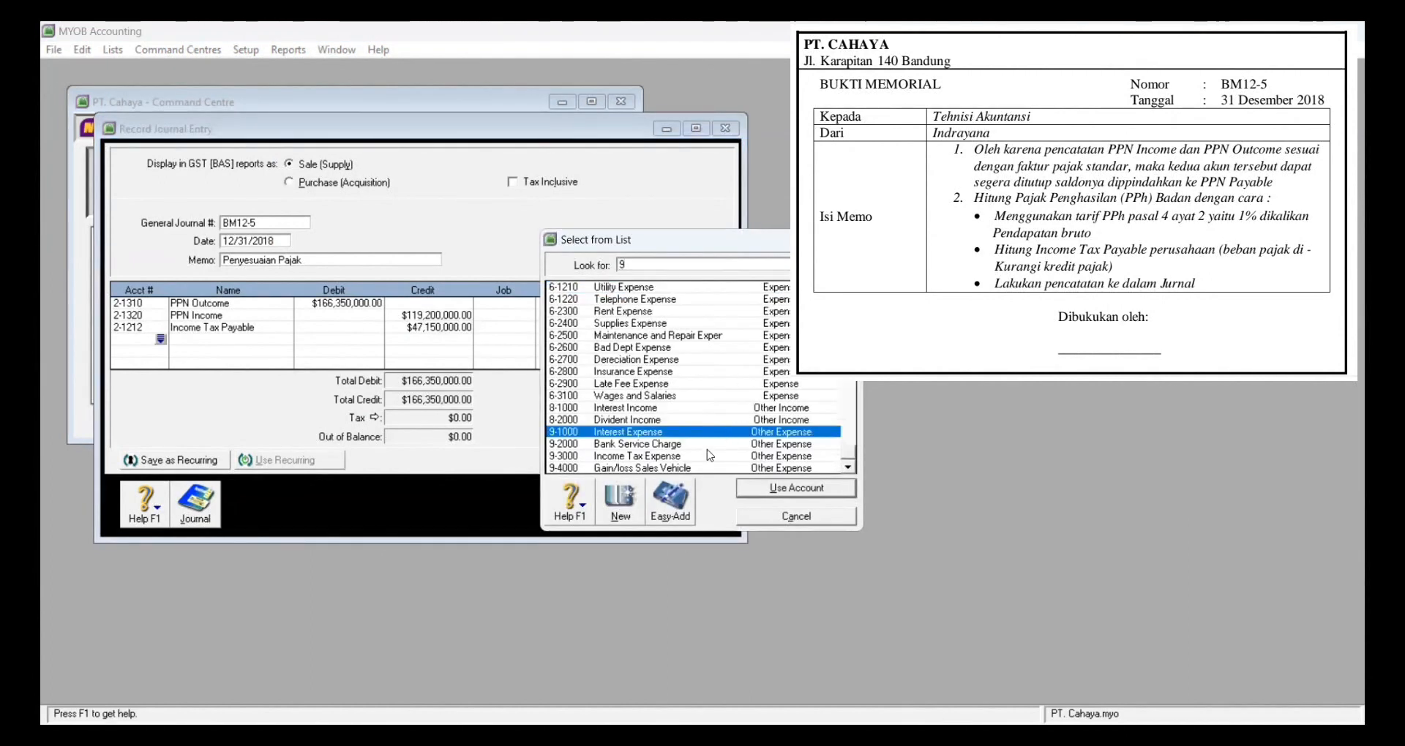
pyautogui.click(710, 455)
pyautogui.click(754, 492)
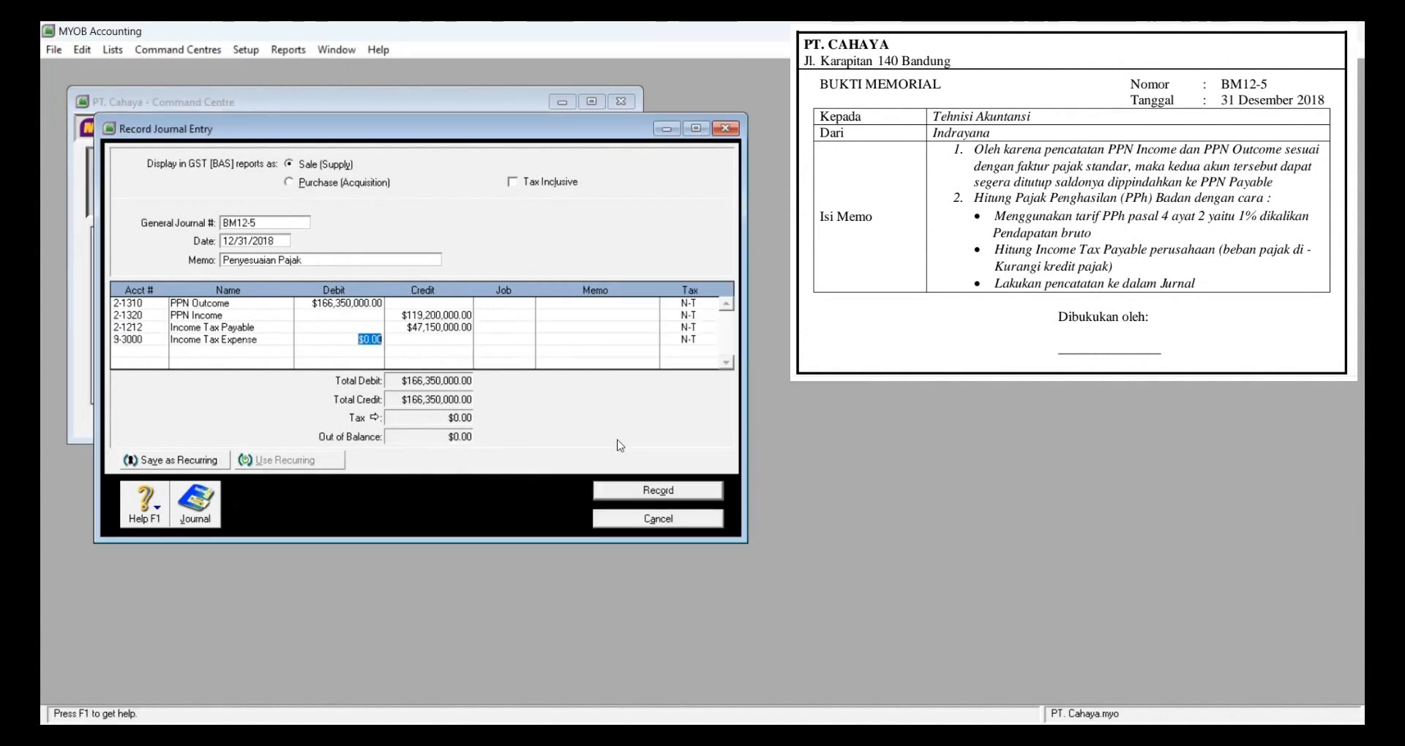
pyautogui.write('49')
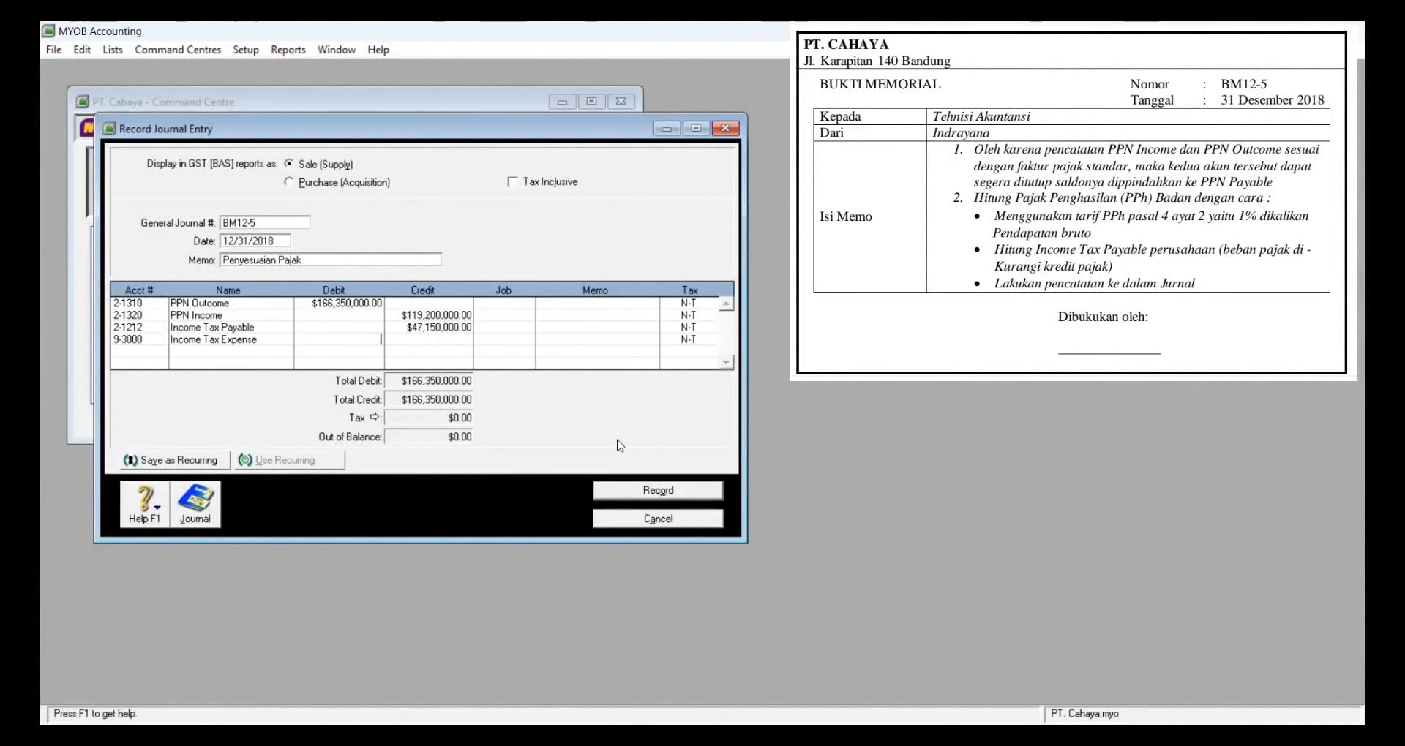
pyautogui.write('6494')
pyautogui.write('0')
pyautogui.press('Tab')
pyautogui.press('Tab')
pyautogui.press('Tab')
pyautogui.press('Tab')
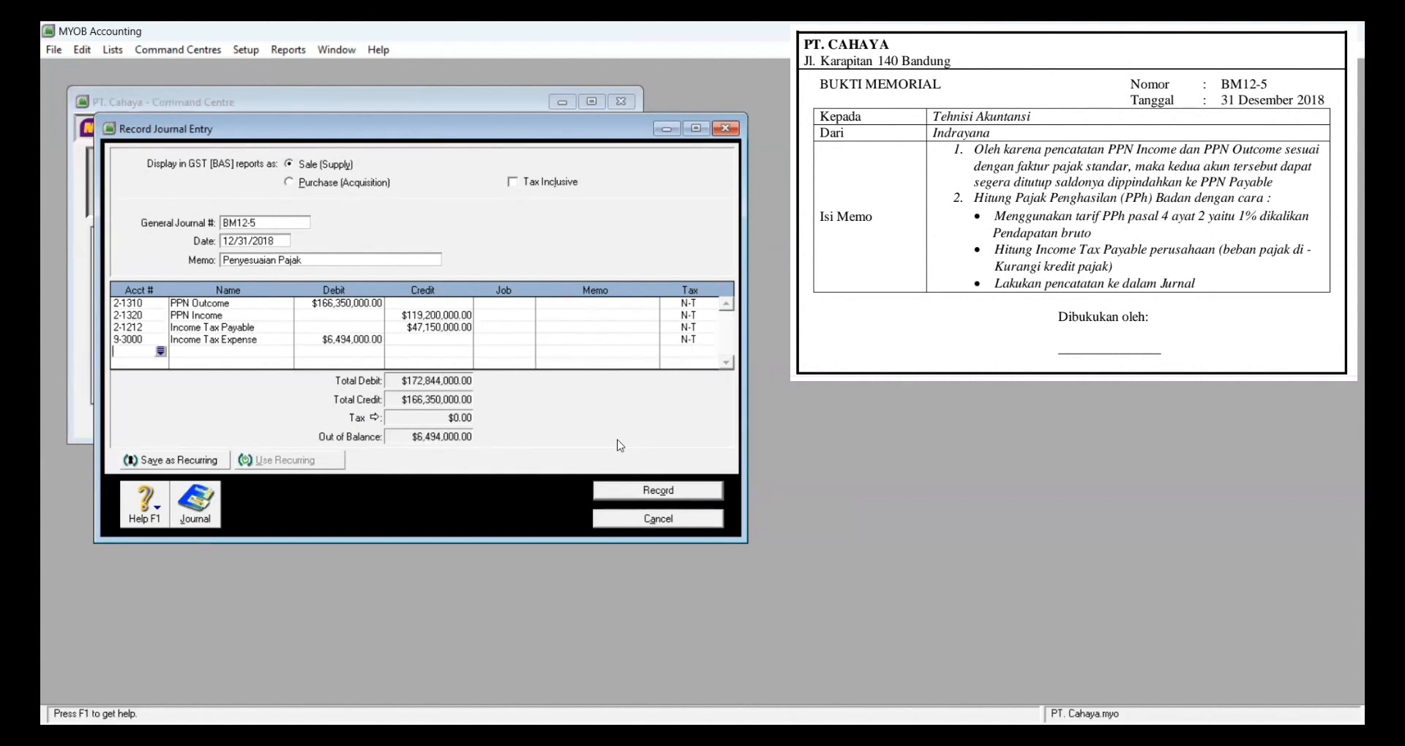
# Step: Credit Income Tax Payable for the balancing 6,494,000 on the fifth line
pyautogui.press('Tab')
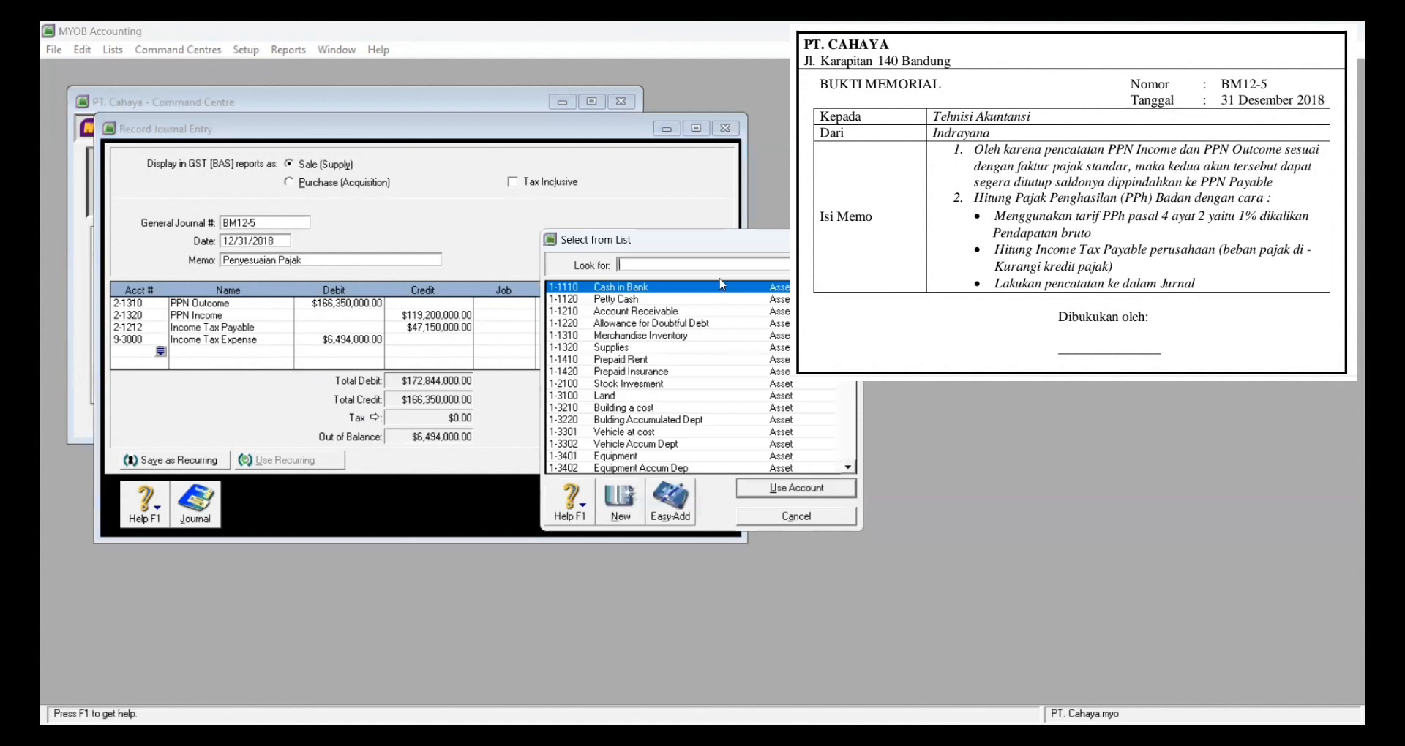
pyautogui.write('2')
pyautogui.click(711, 325)
pyautogui.click(771, 495)
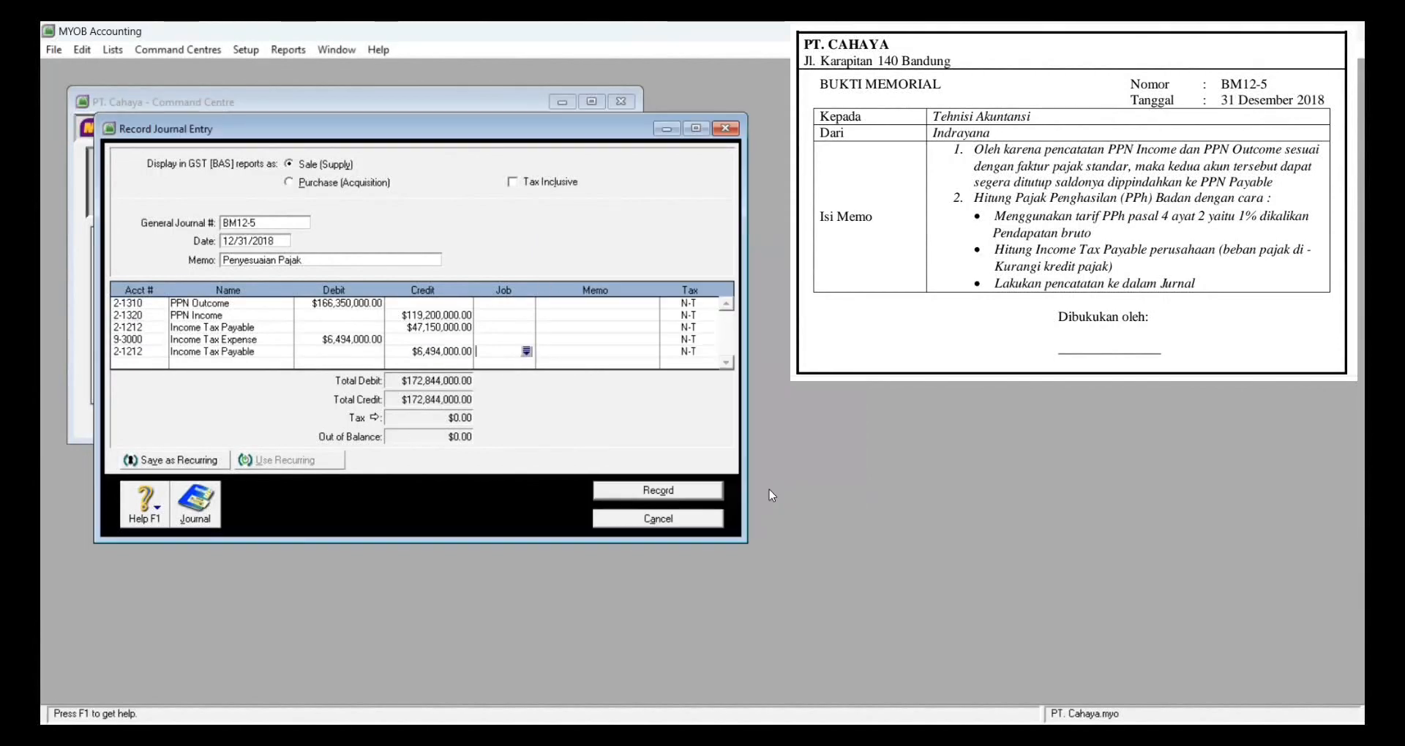
pyautogui.press('Tab')
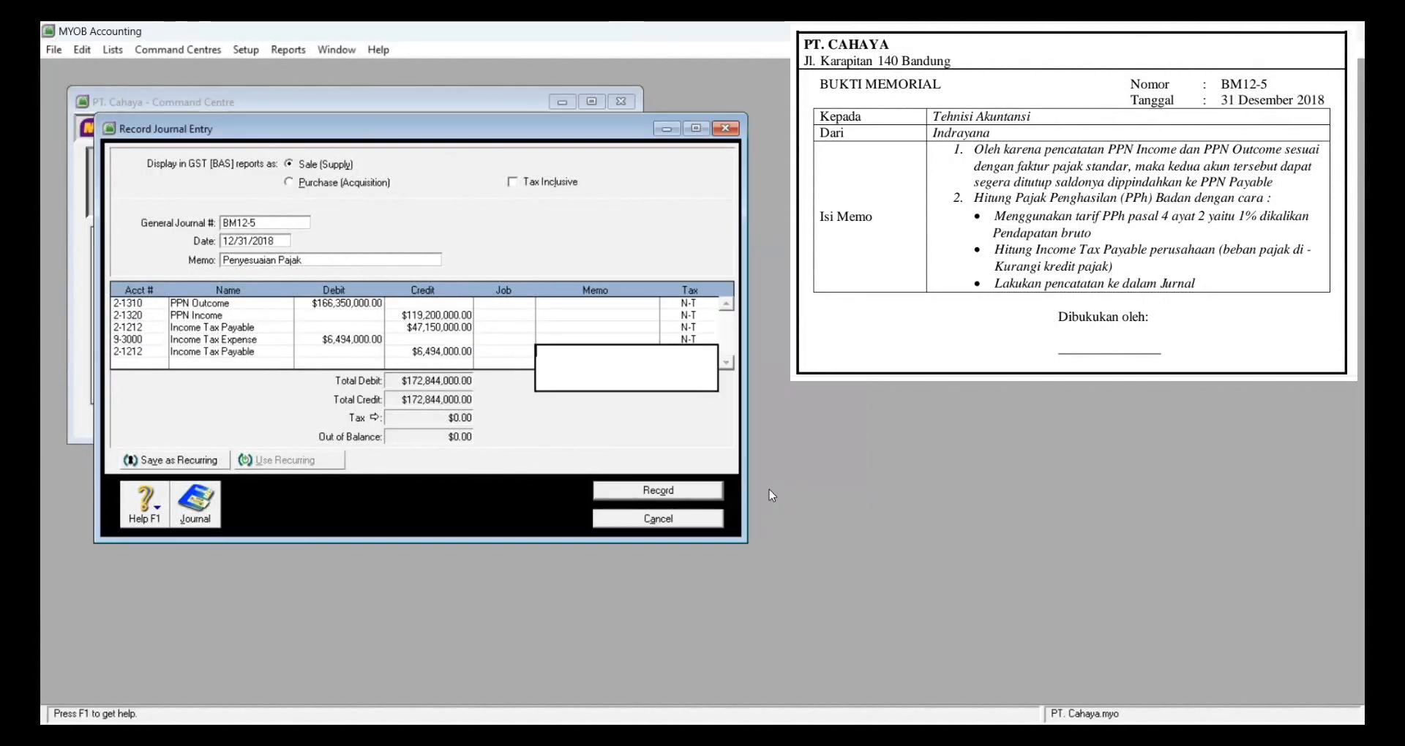
pyautogui.press('Tab')
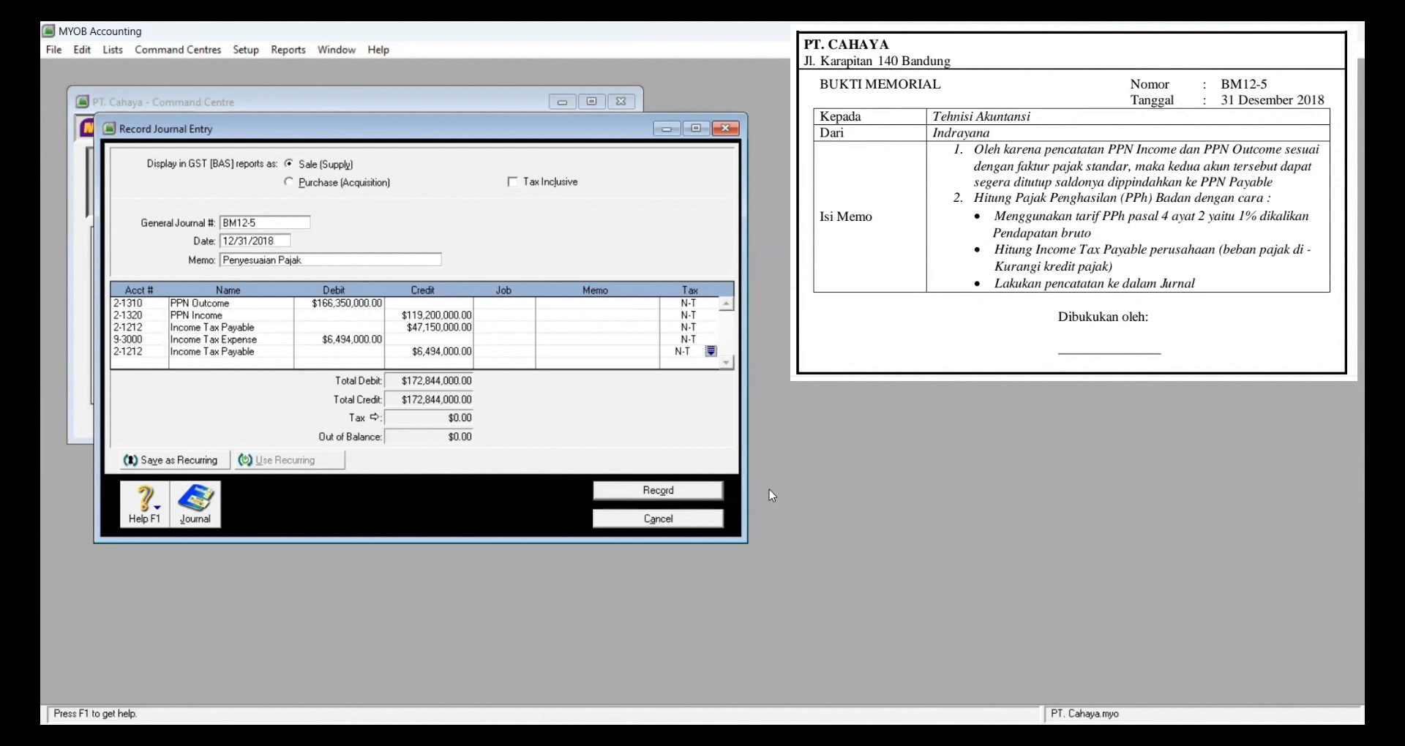
# Step: Change the 47,150,000 credit line to PPN Payable 2-1213, then record BM12-5 and close the window
pyautogui.click(156, 329)
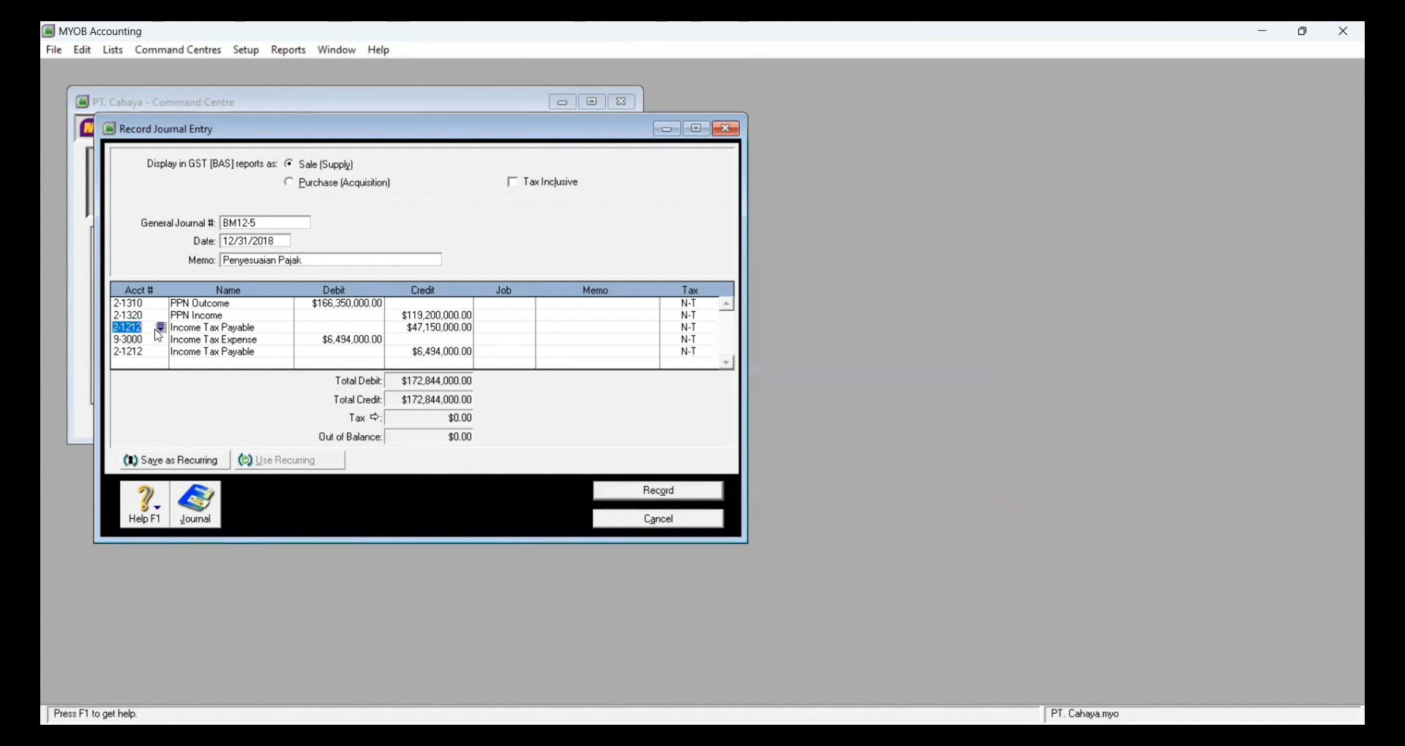
pyautogui.click(159, 328)
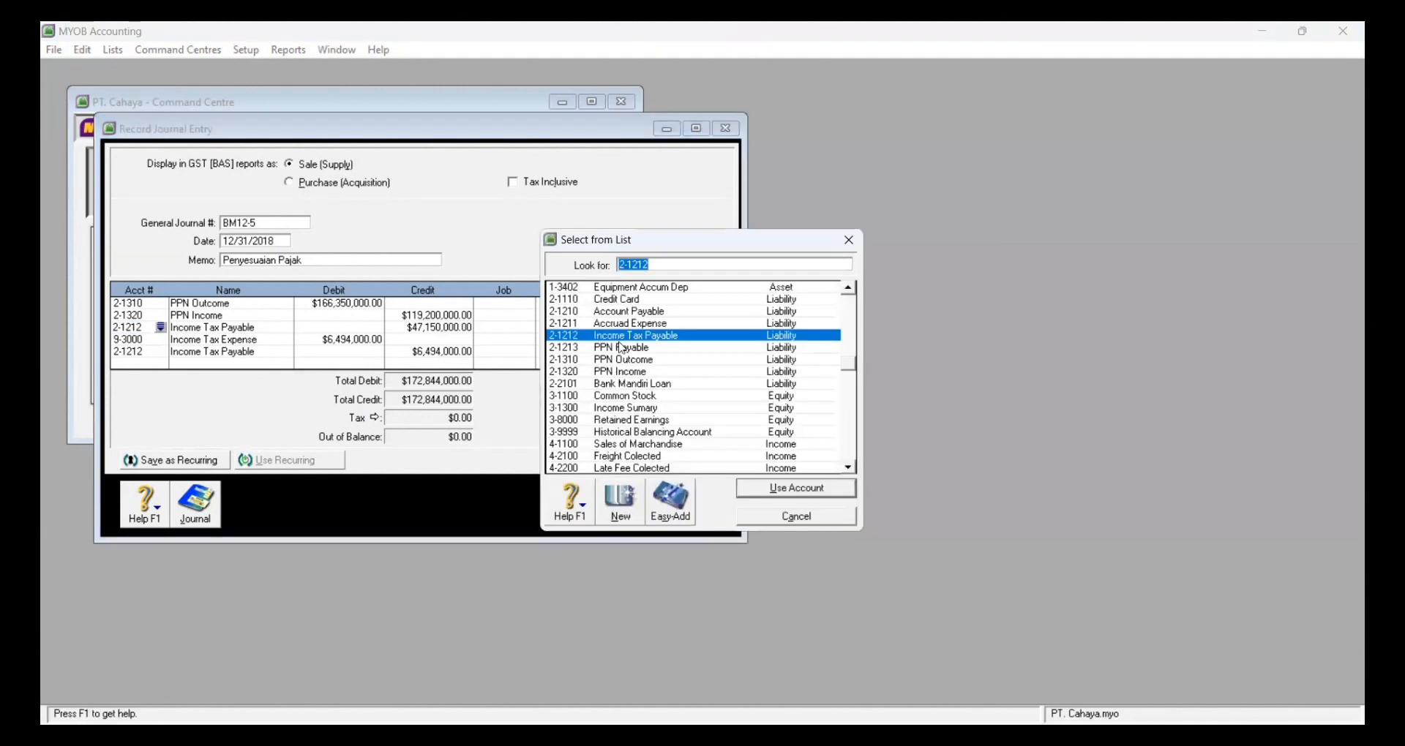
pyautogui.click(622, 347)
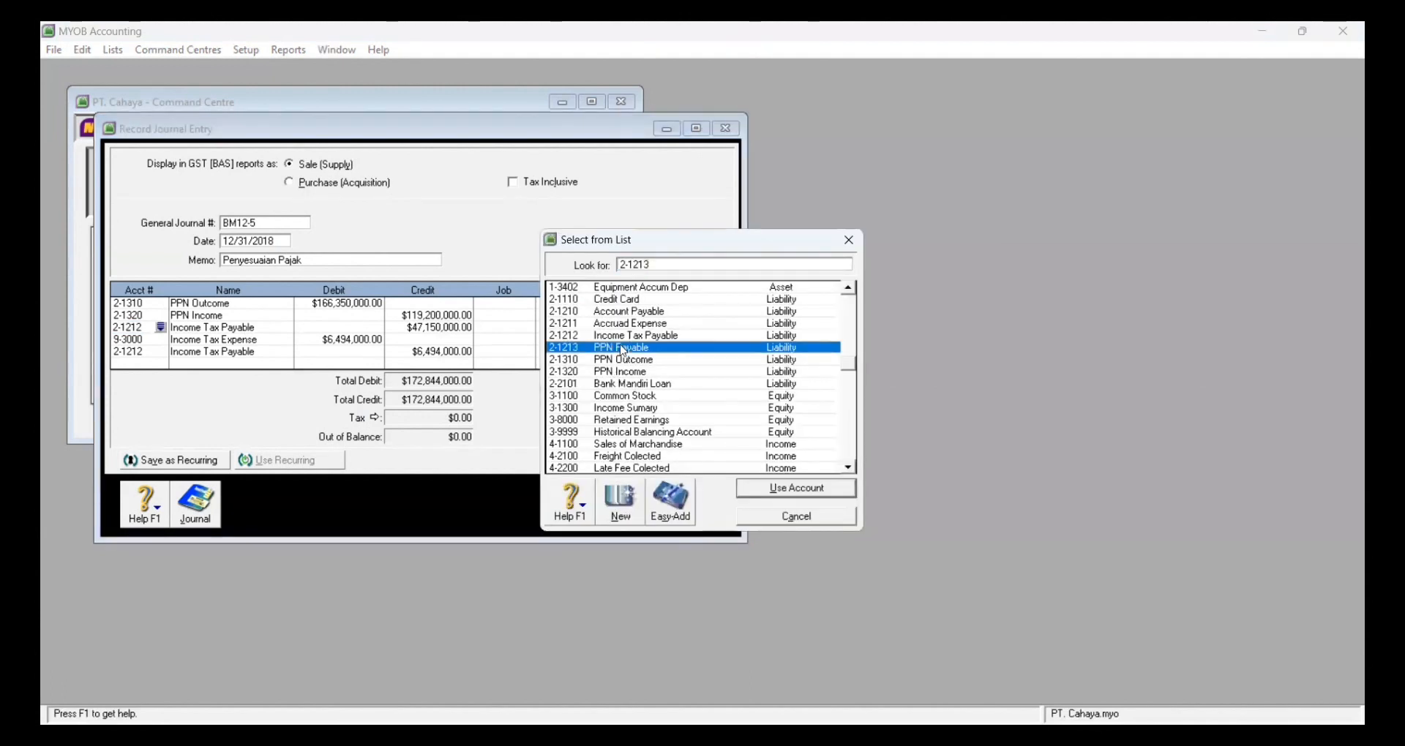
pyautogui.click(761, 489)
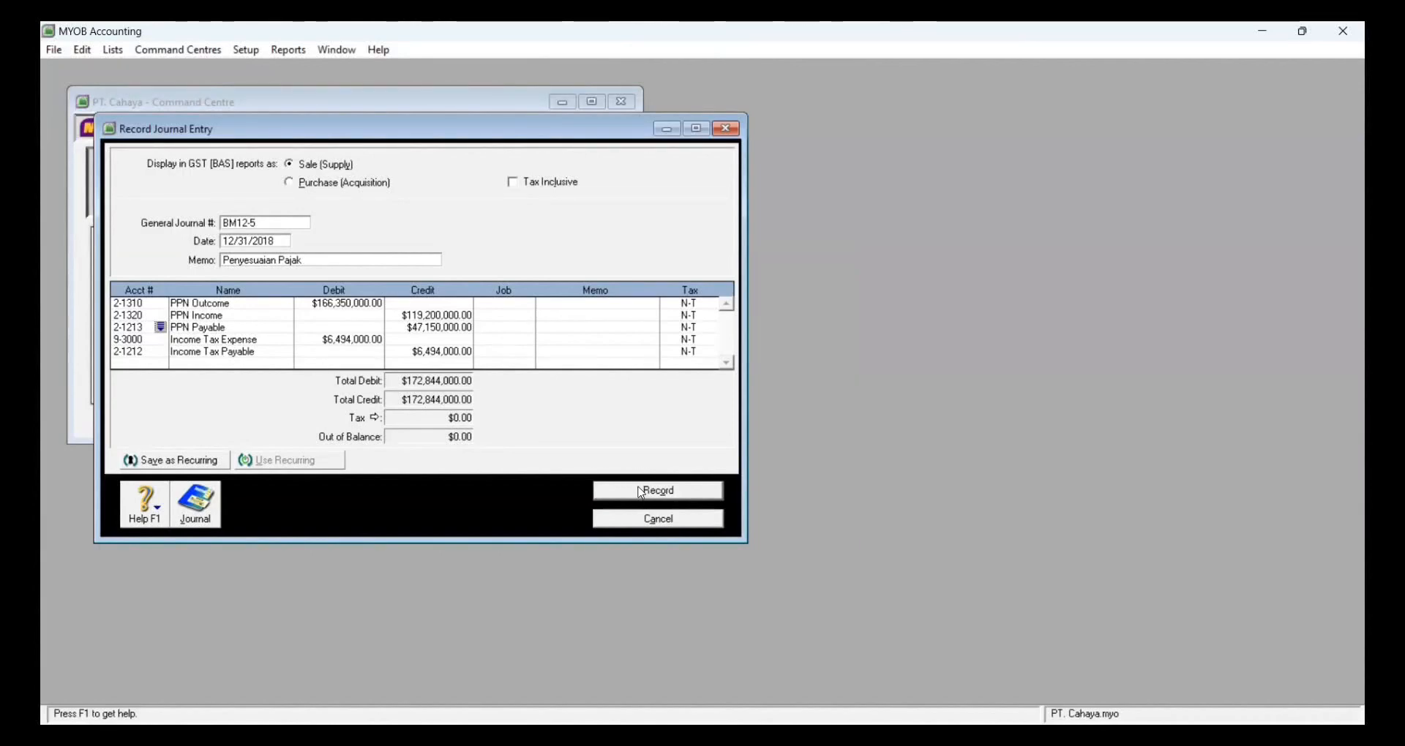
pyautogui.click(640, 490)
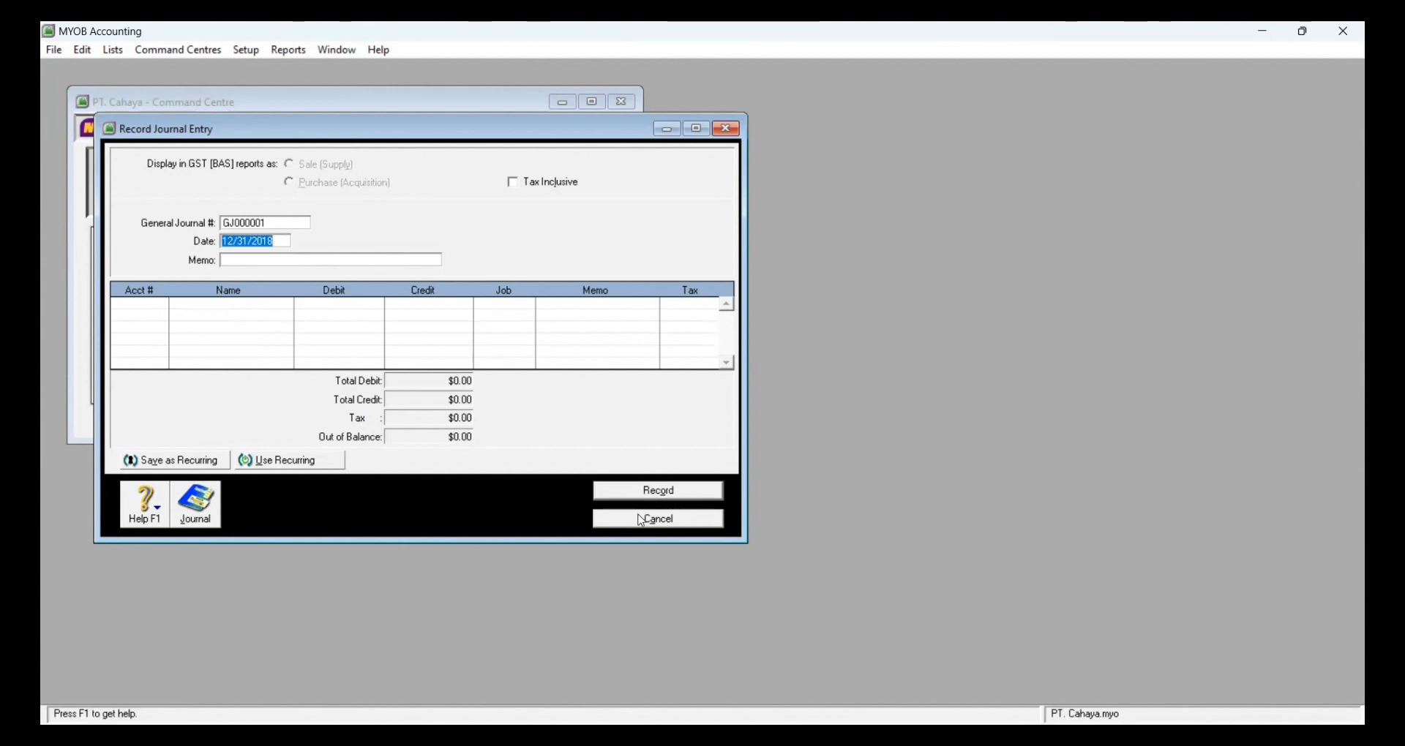
pyautogui.click(641, 519)
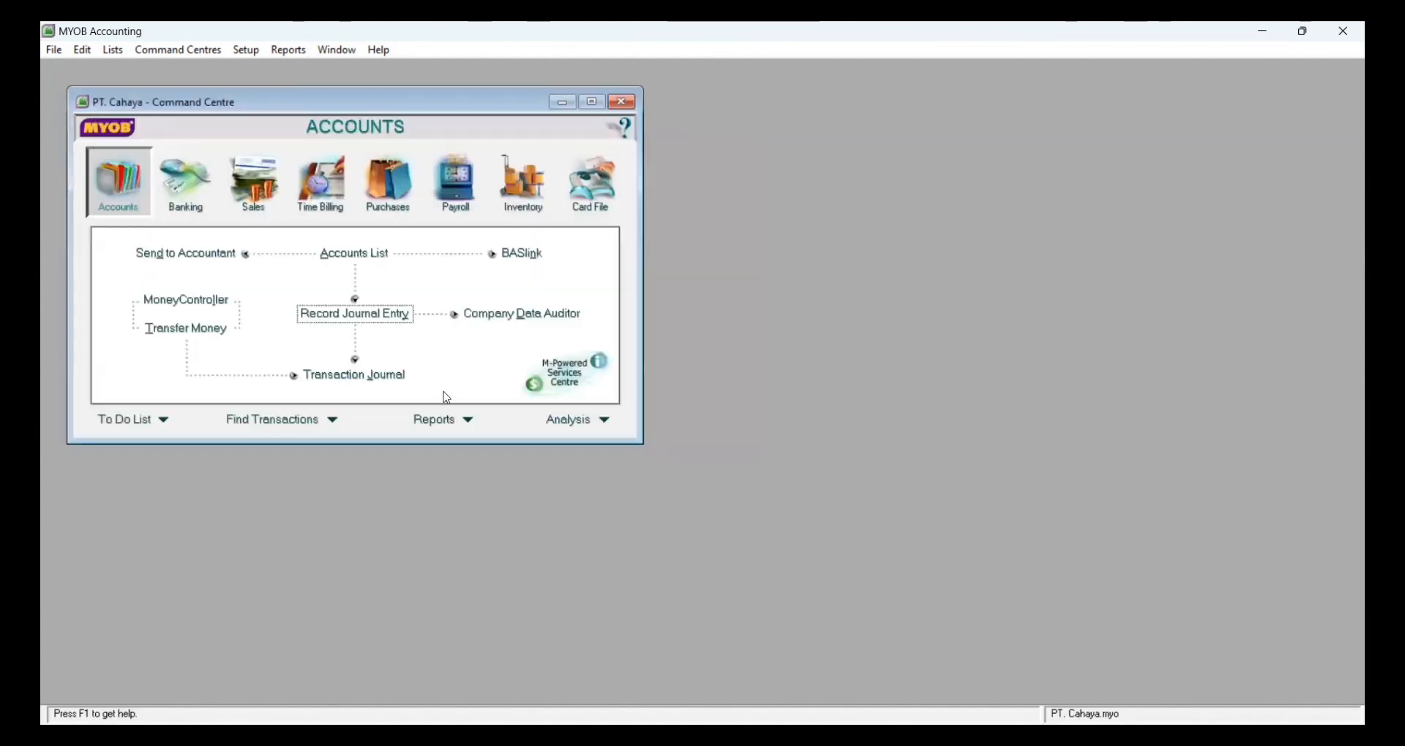
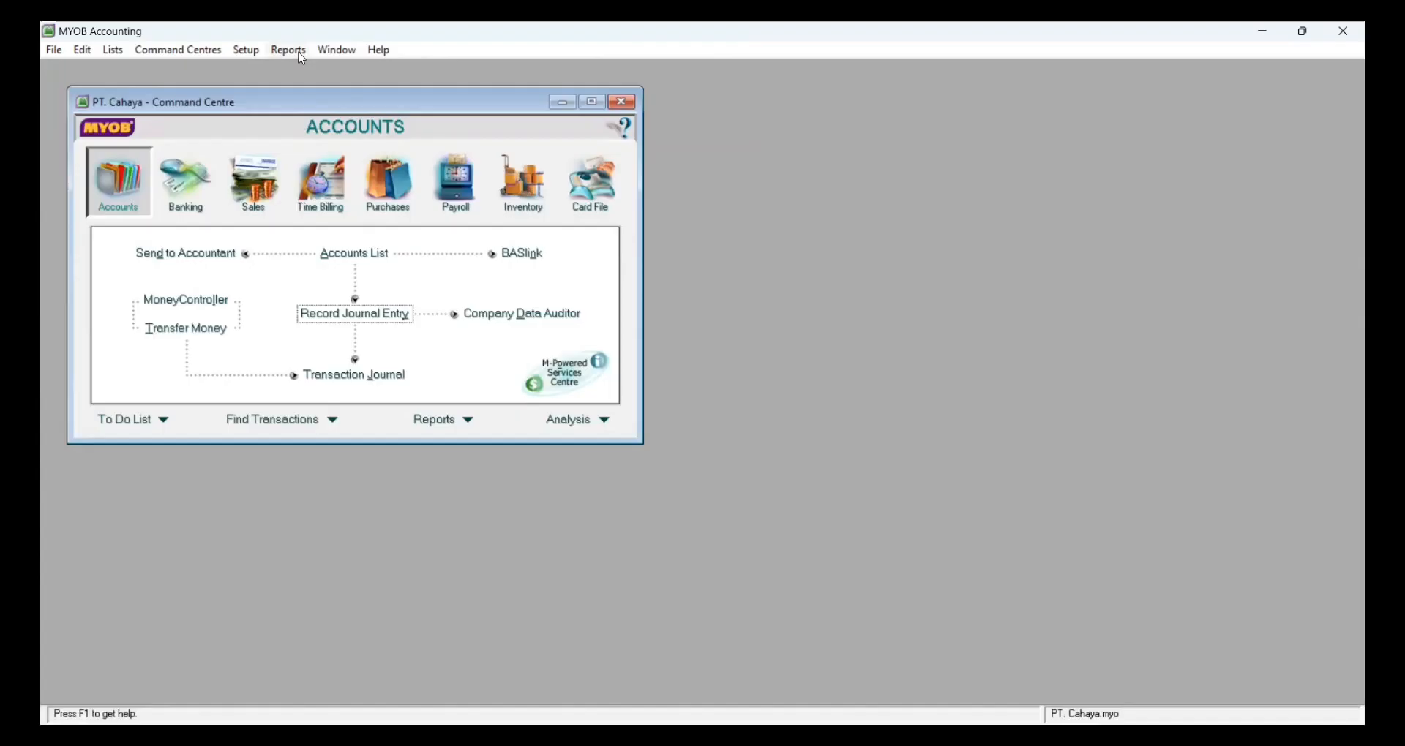
# Step: From the Index to Reports, show the December 2018 Standard Balance Sheet including $0.00 balances
pyautogui.click(288, 49)
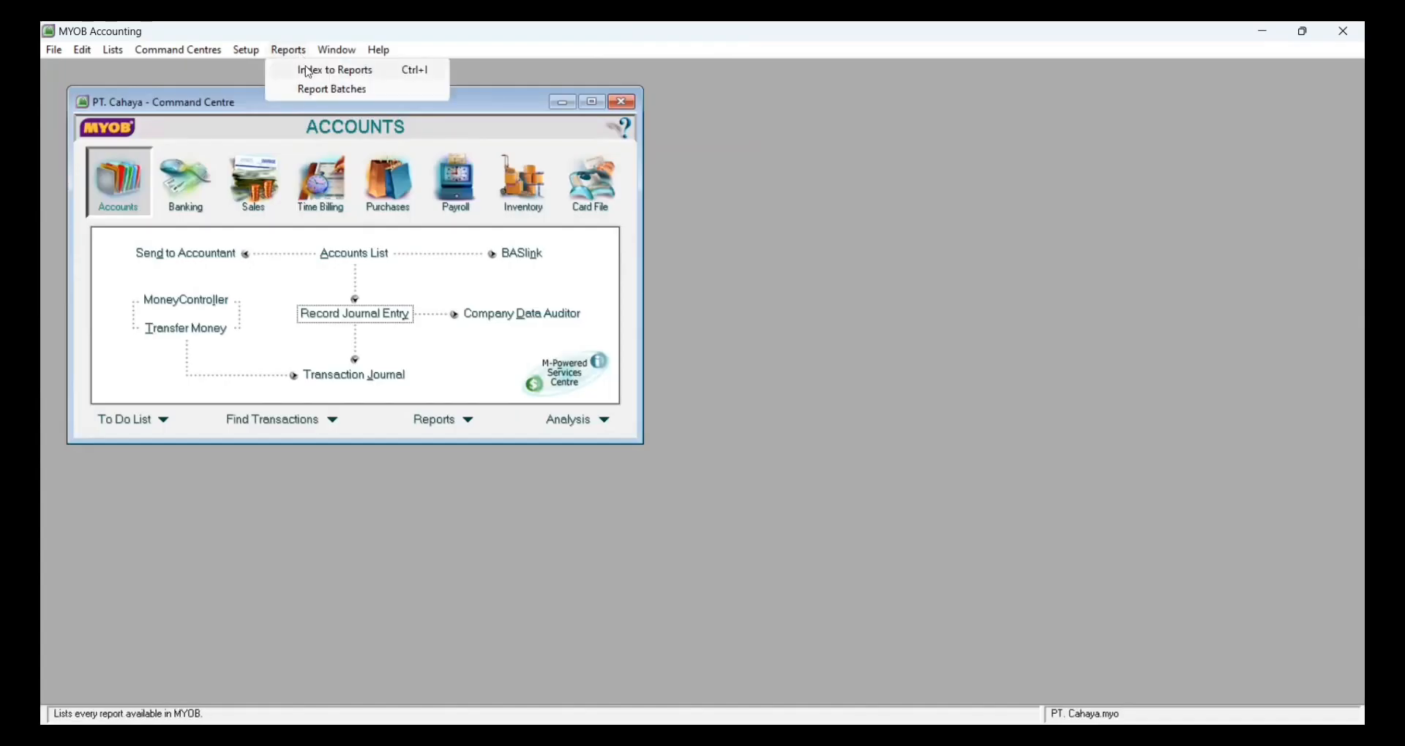
pyautogui.click(308, 70)
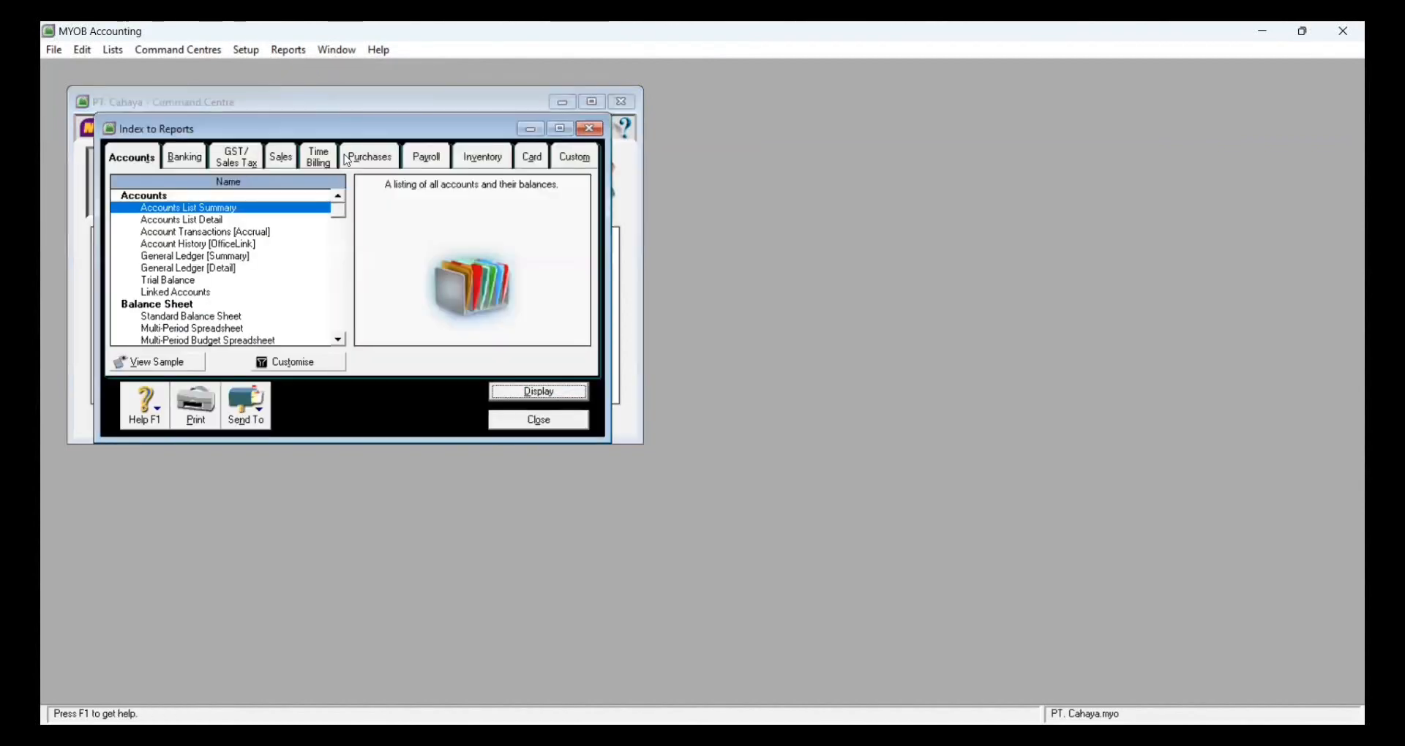
pyautogui.click(560, 129)
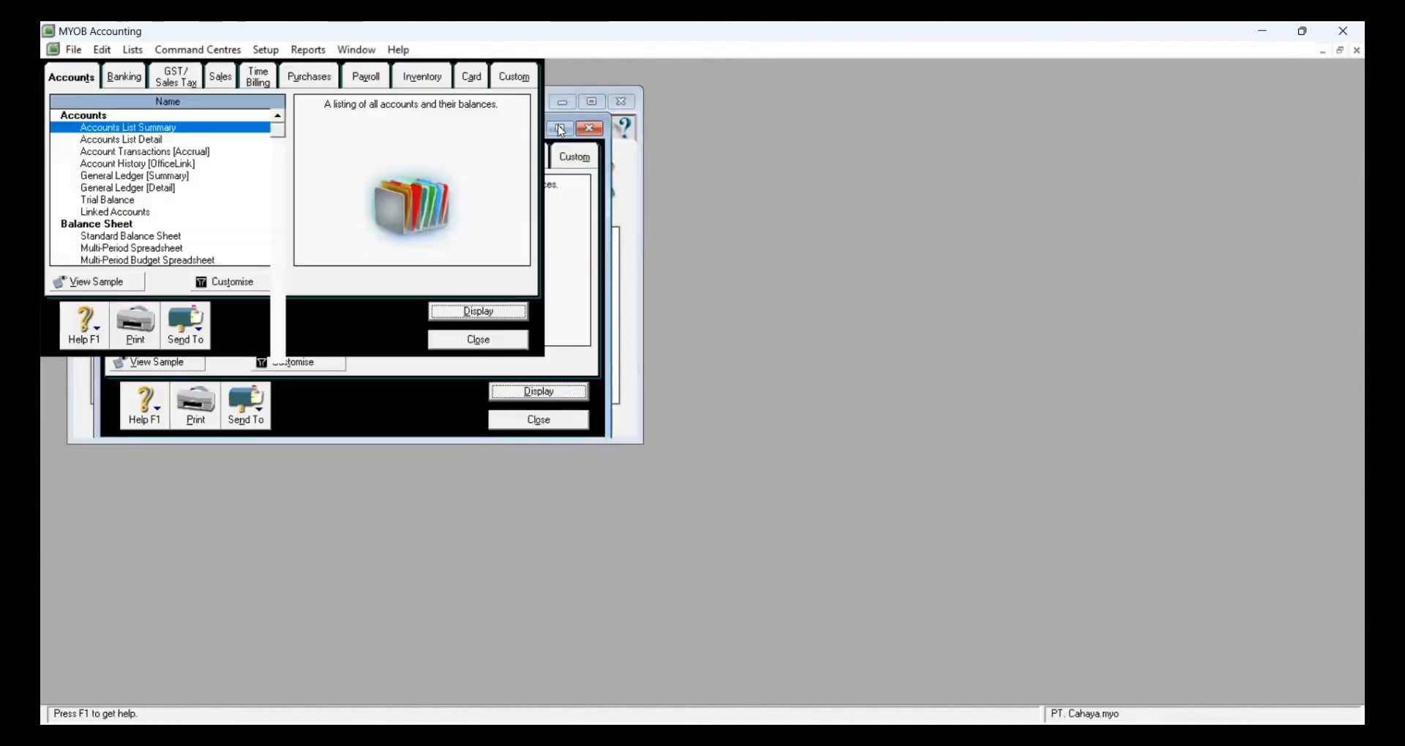
pyautogui.click(174, 237)
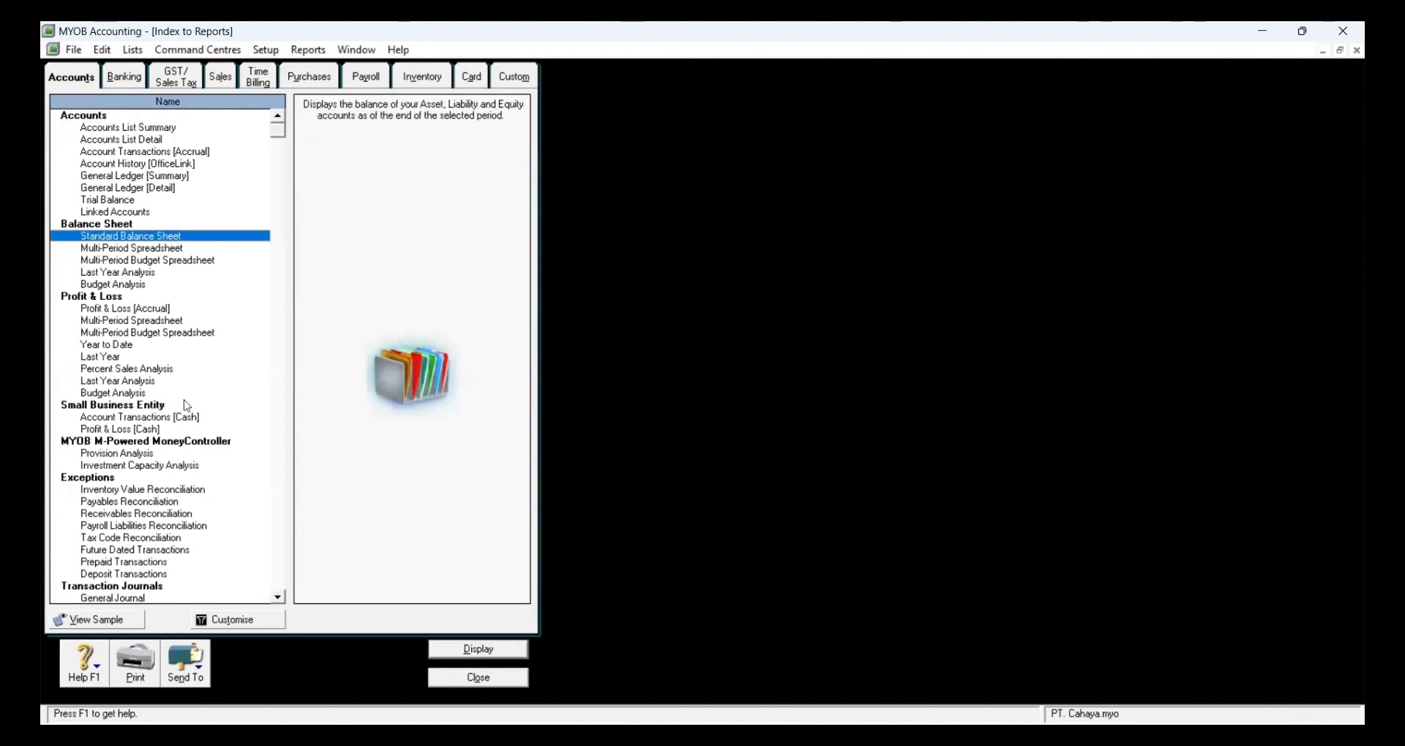
pyautogui.click(232, 622)
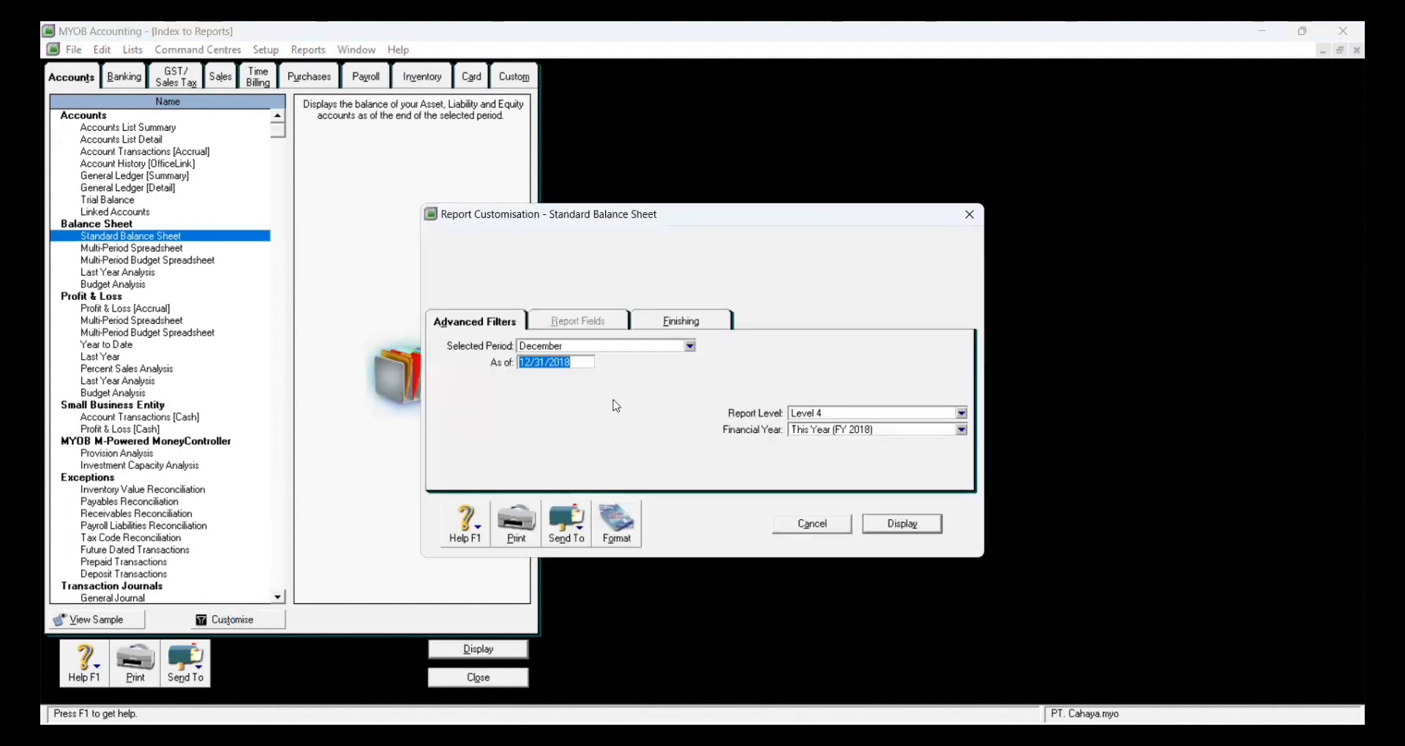
pyautogui.click(696, 320)
pyautogui.click(534, 353)
pyautogui.click(534, 352)
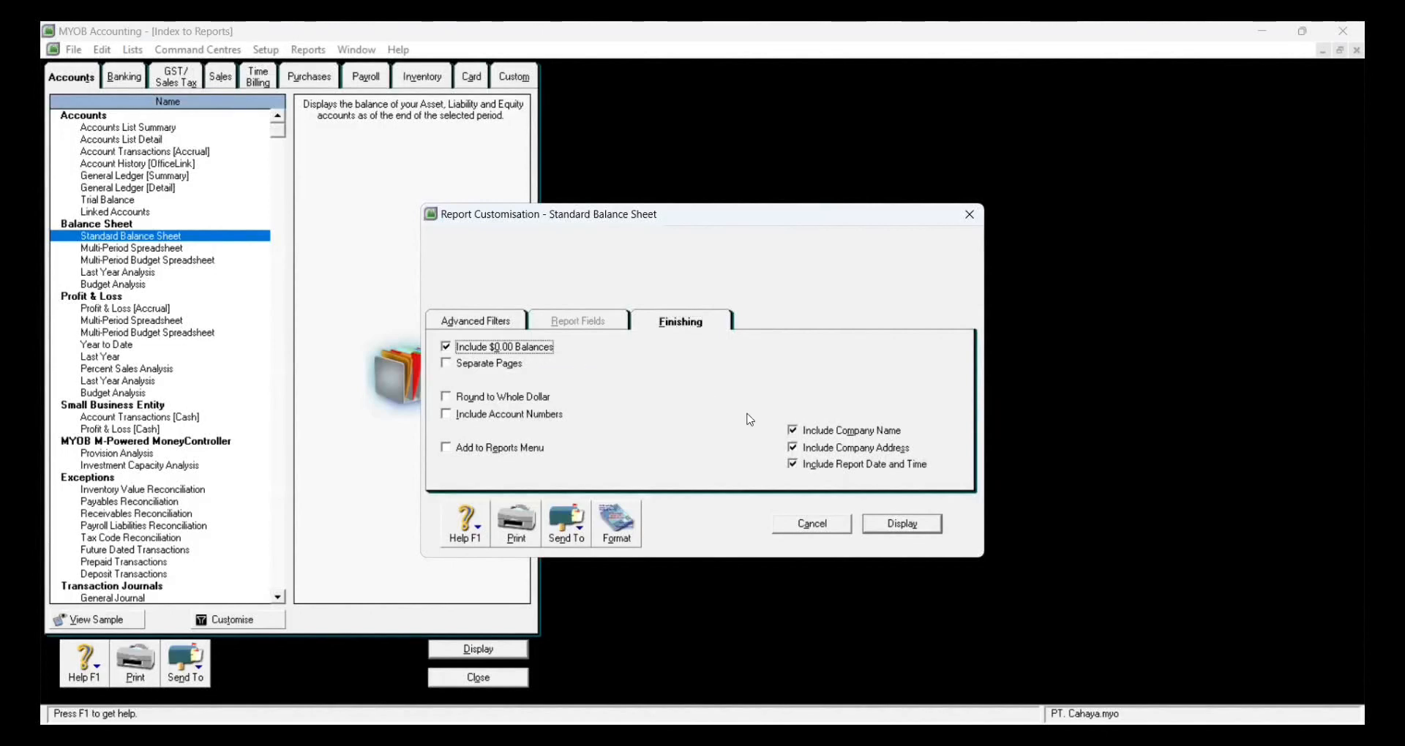
pyautogui.click(891, 523)
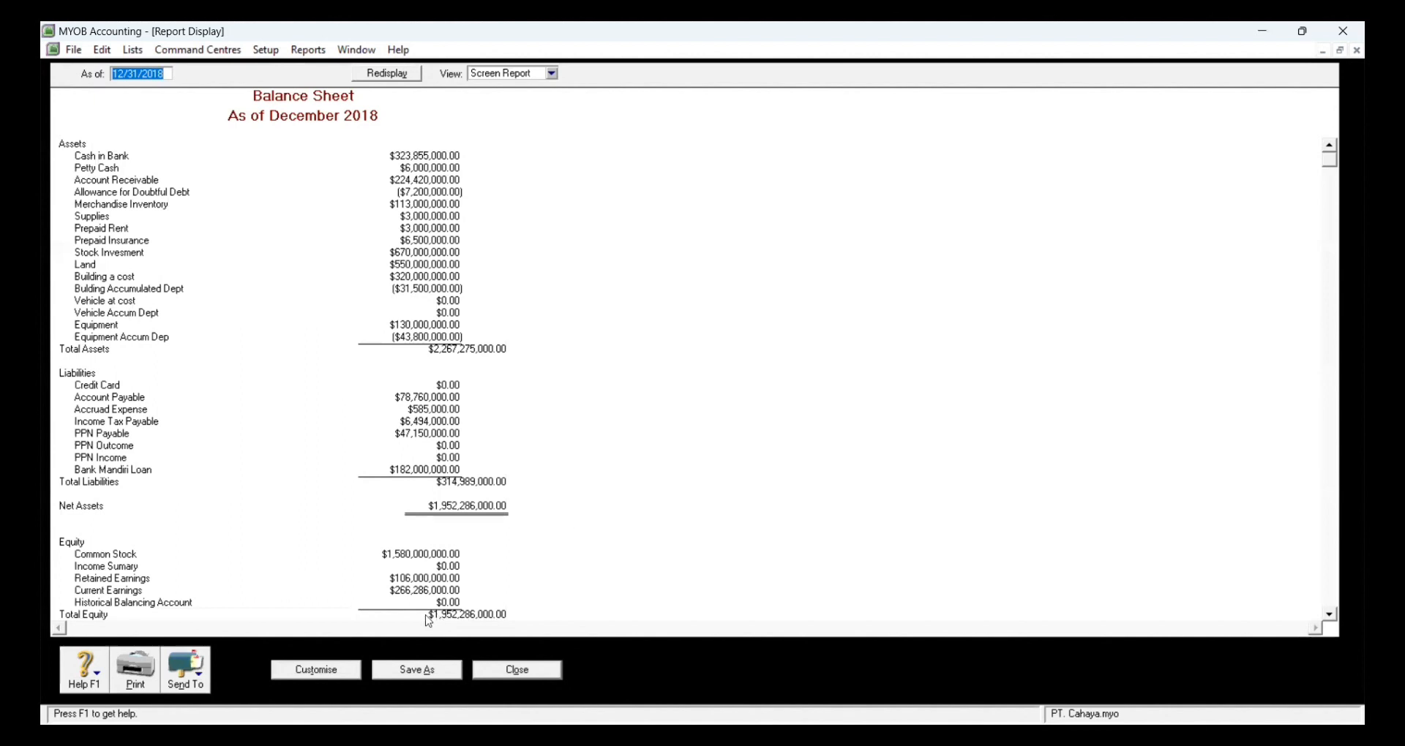
# Step: Export the balance sheet to PDF, creating a new folder named PT CAHAYA
pyautogui.click(175, 679)
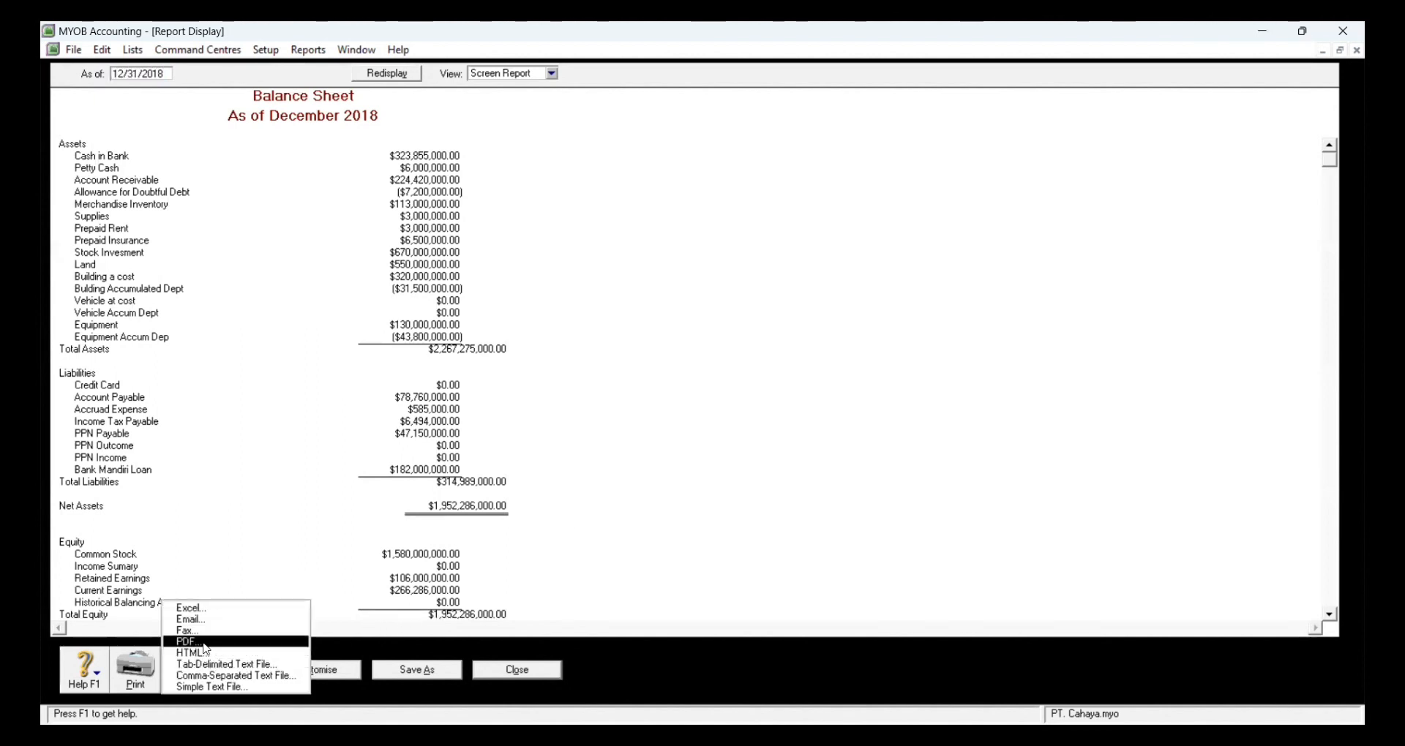
pyautogui.click(204, 643)
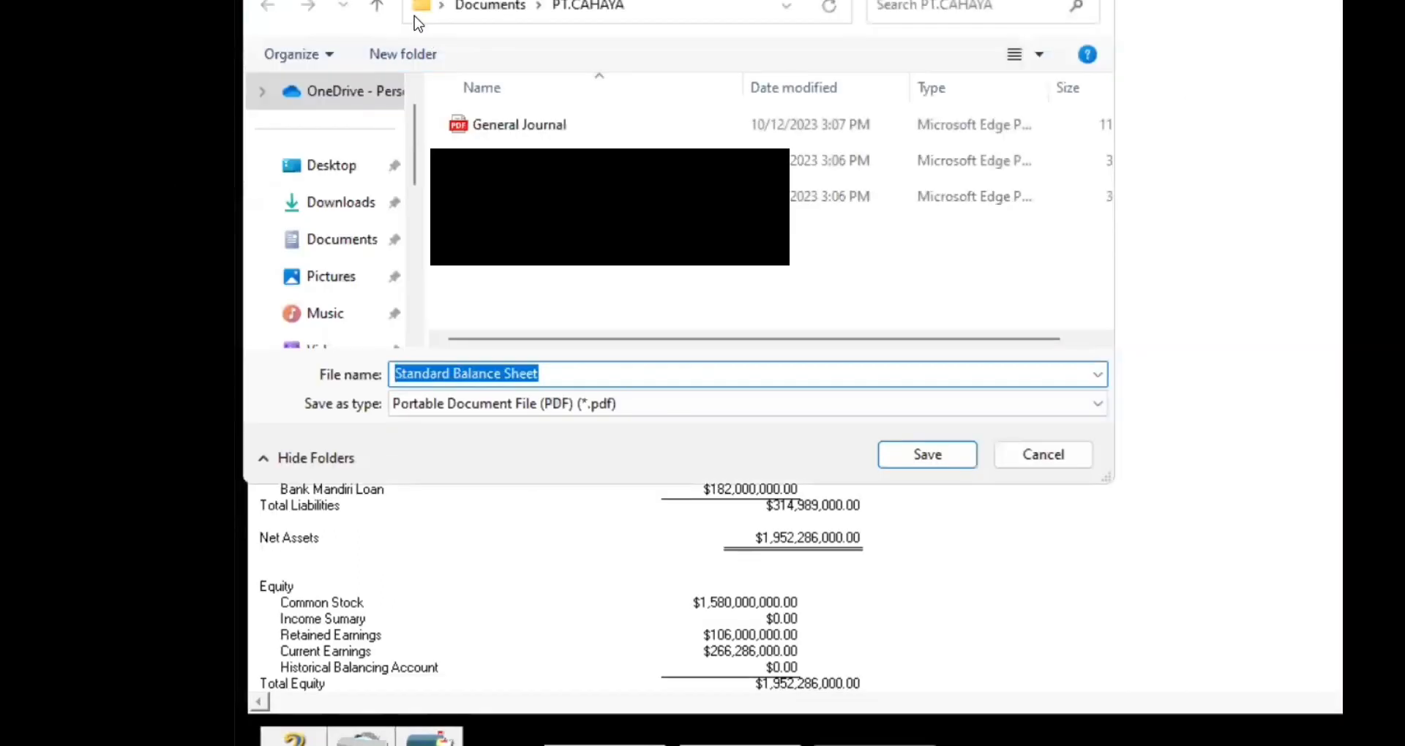
pyautogui.click(395, 53)
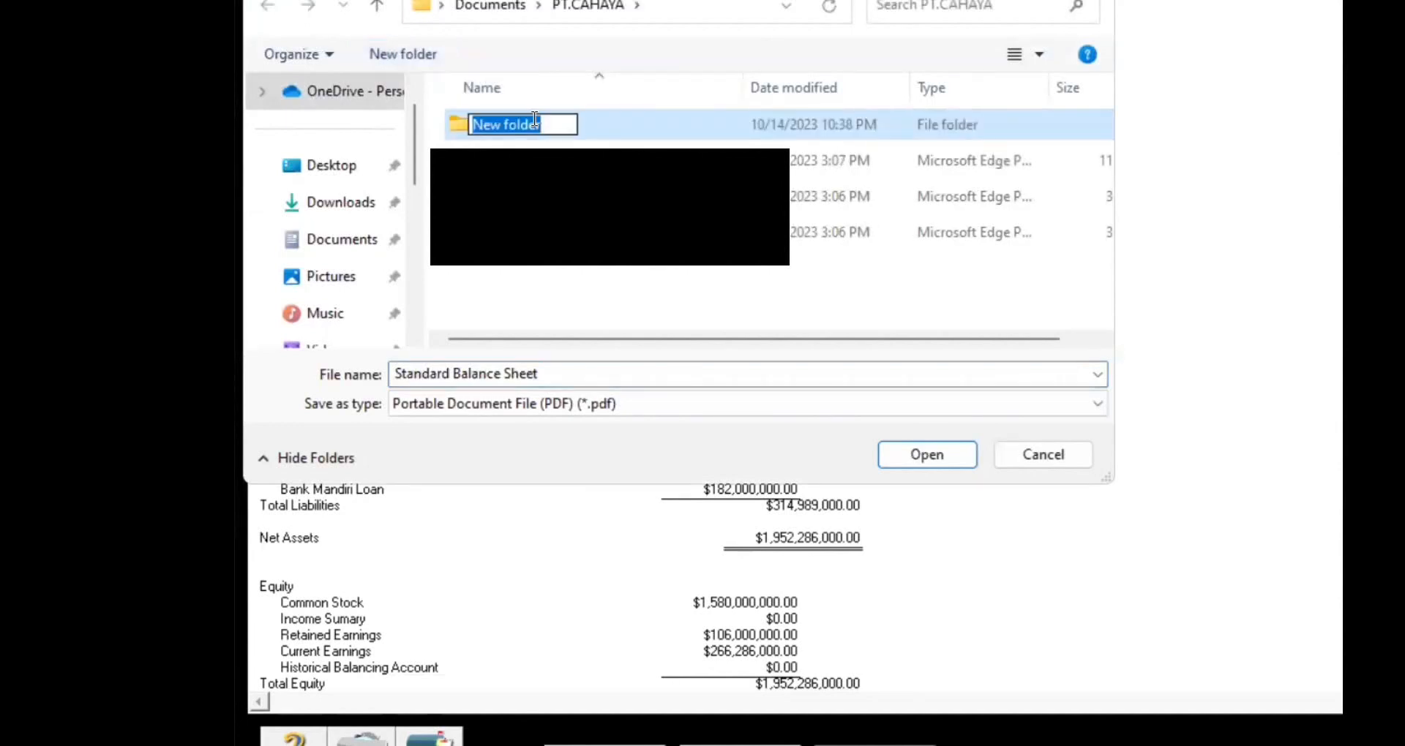
pyautogui.press('BackSpace')
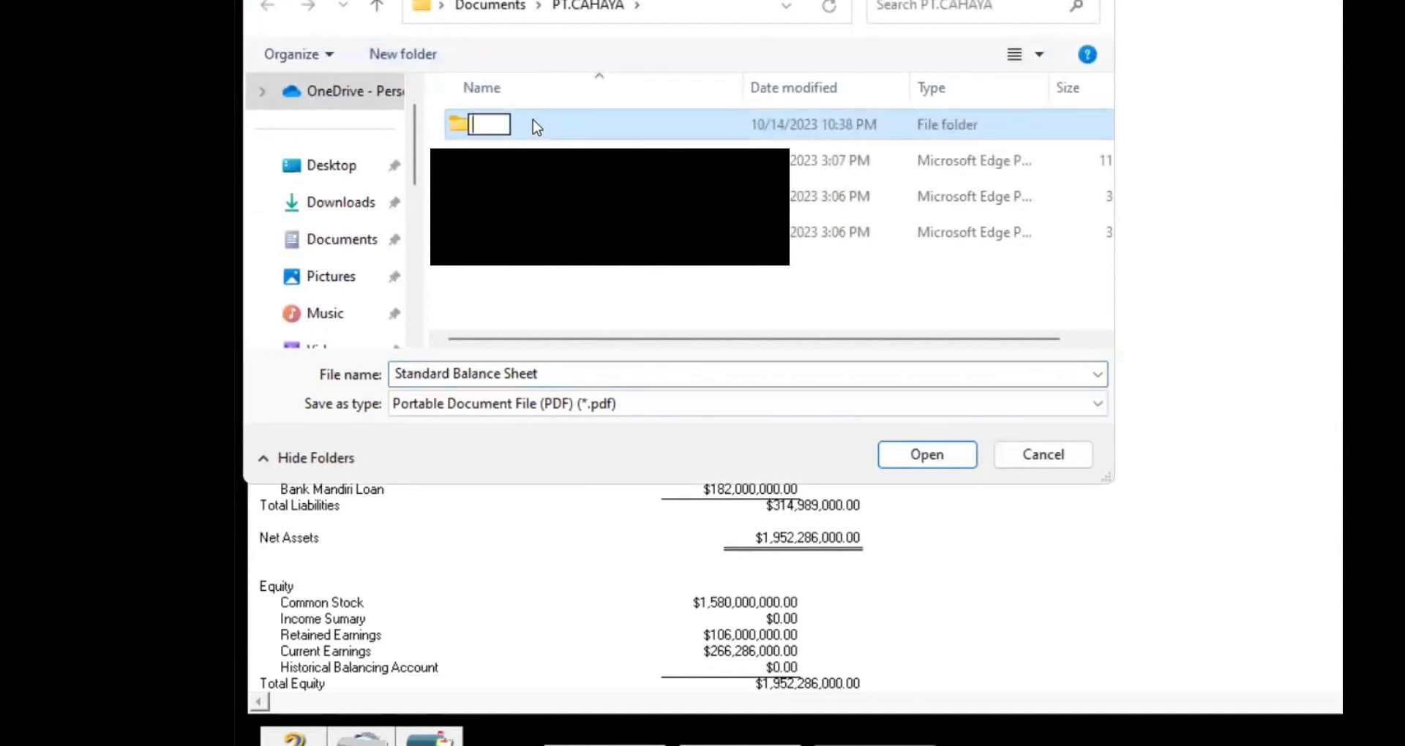
pyautogui.write('PT CAHAYA')
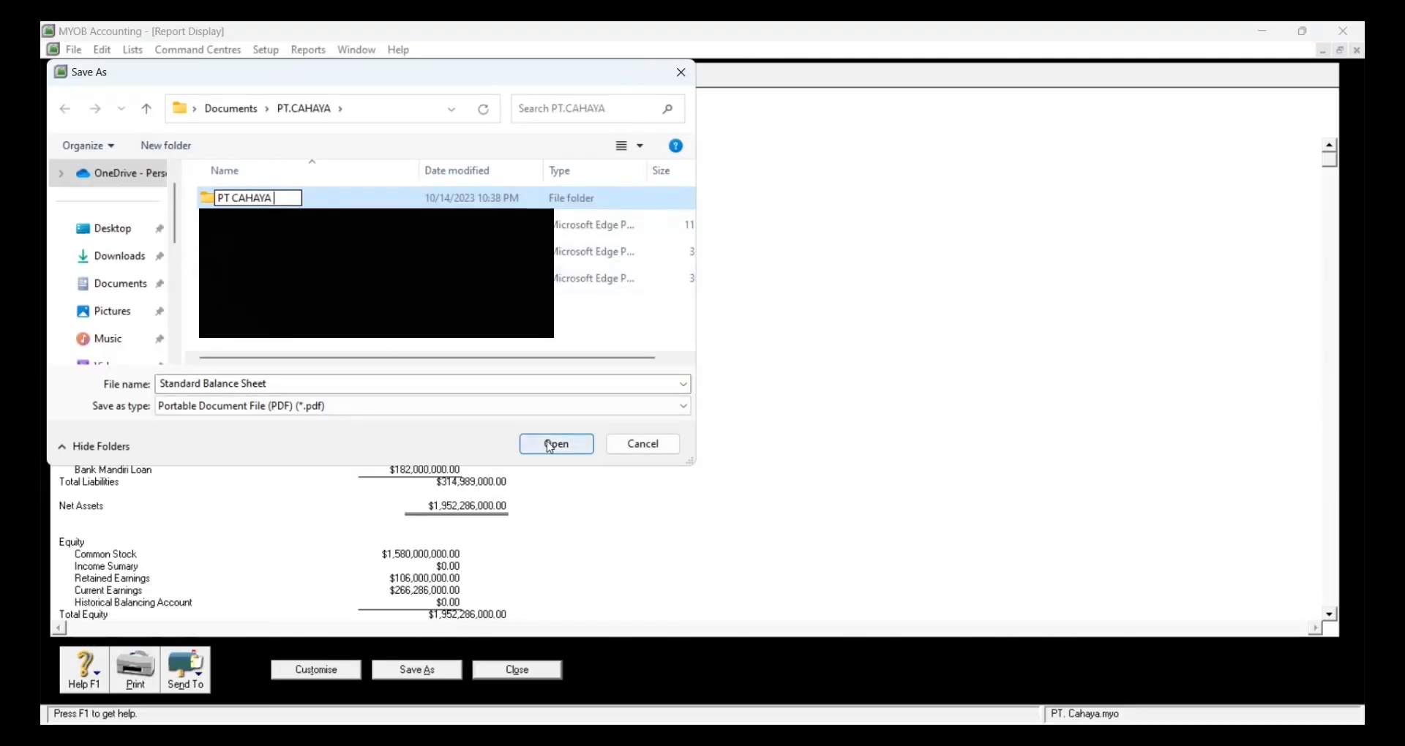
pyautogui.click(550, 446)
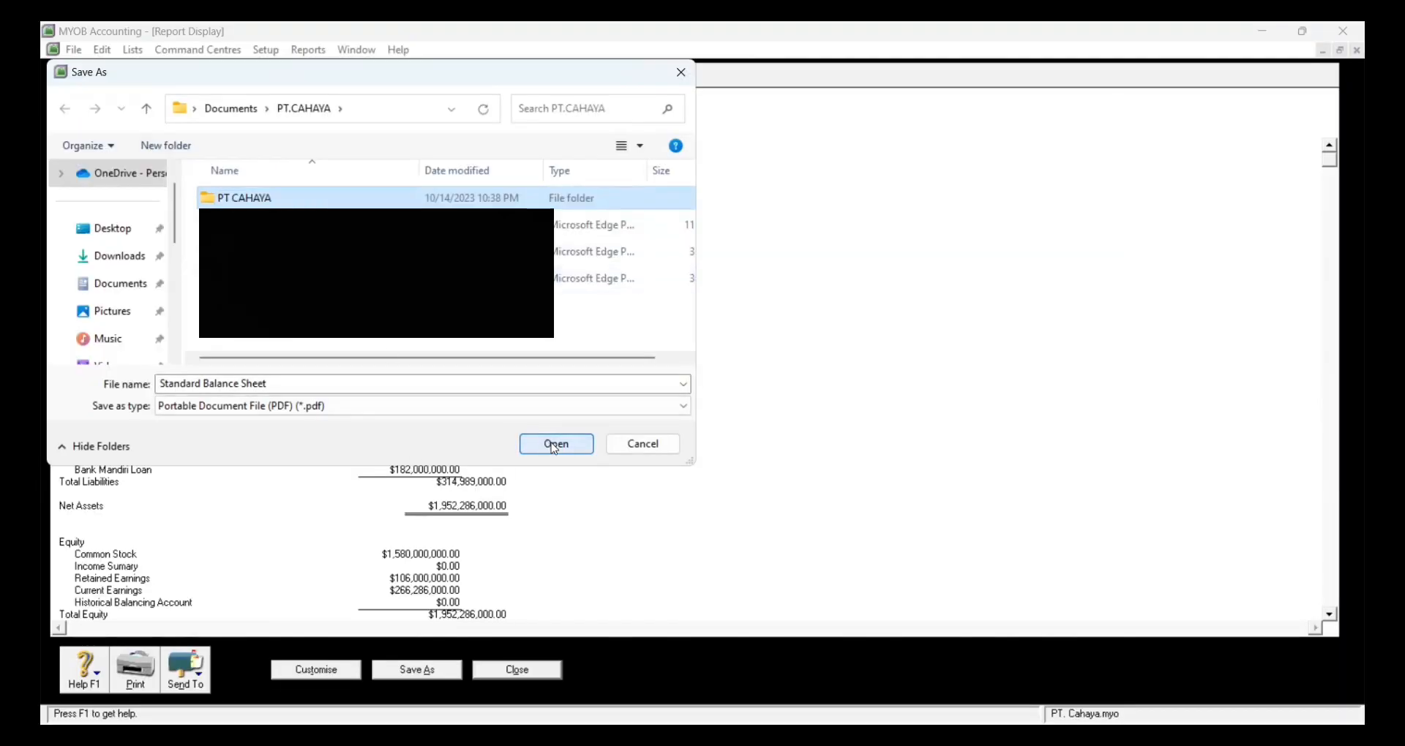
# Step: Save the Standard Balance Sheet PDF inside PT CAHAYA and close the report
pyautogui.click(553, 446)
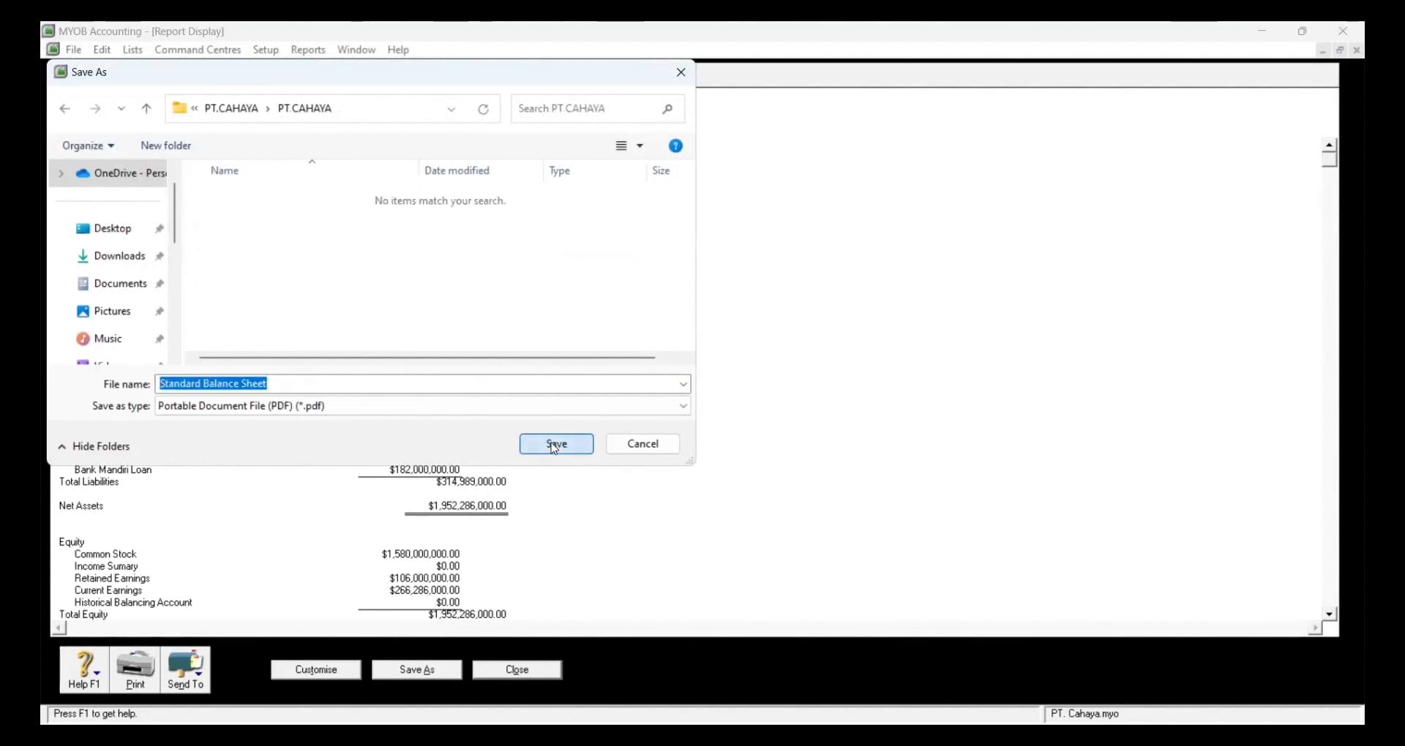
pyautogui.click(556, 444)
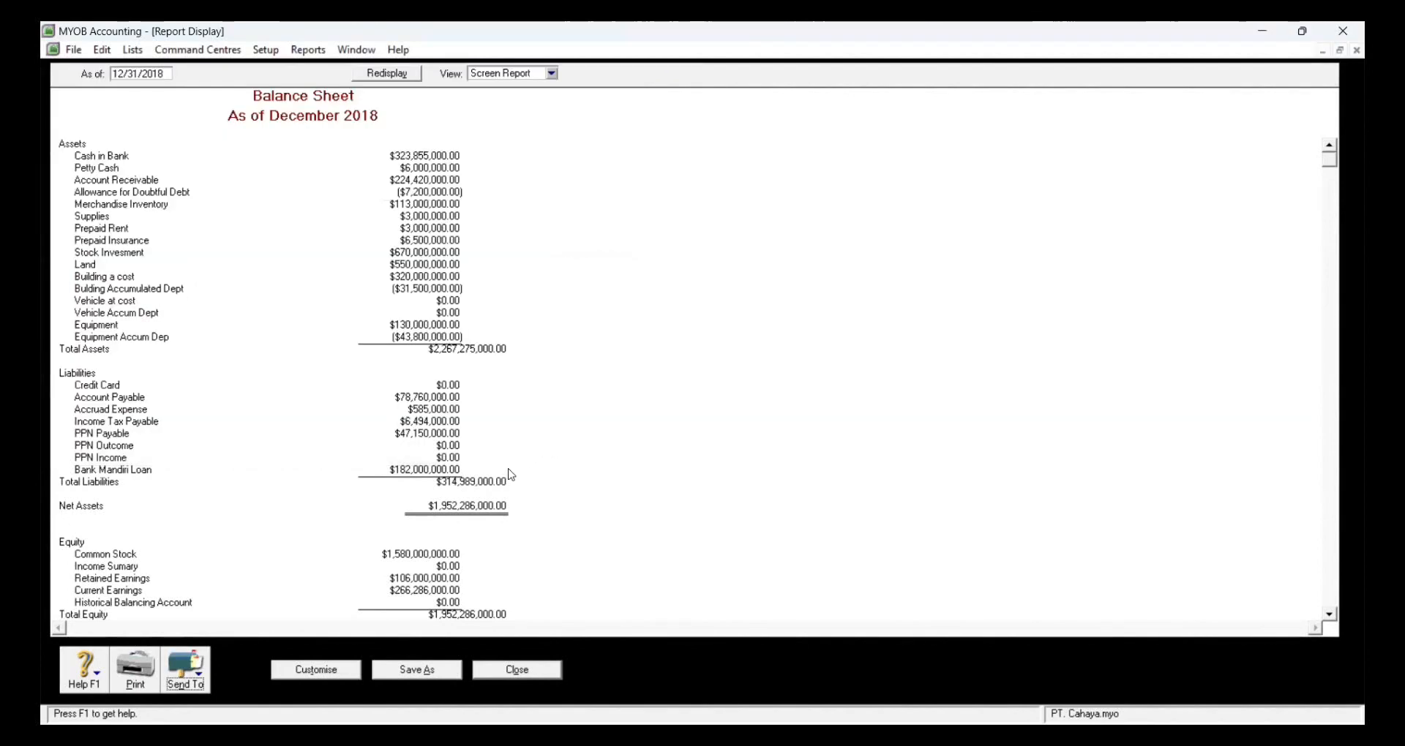
pyautogui.click(520, 673)
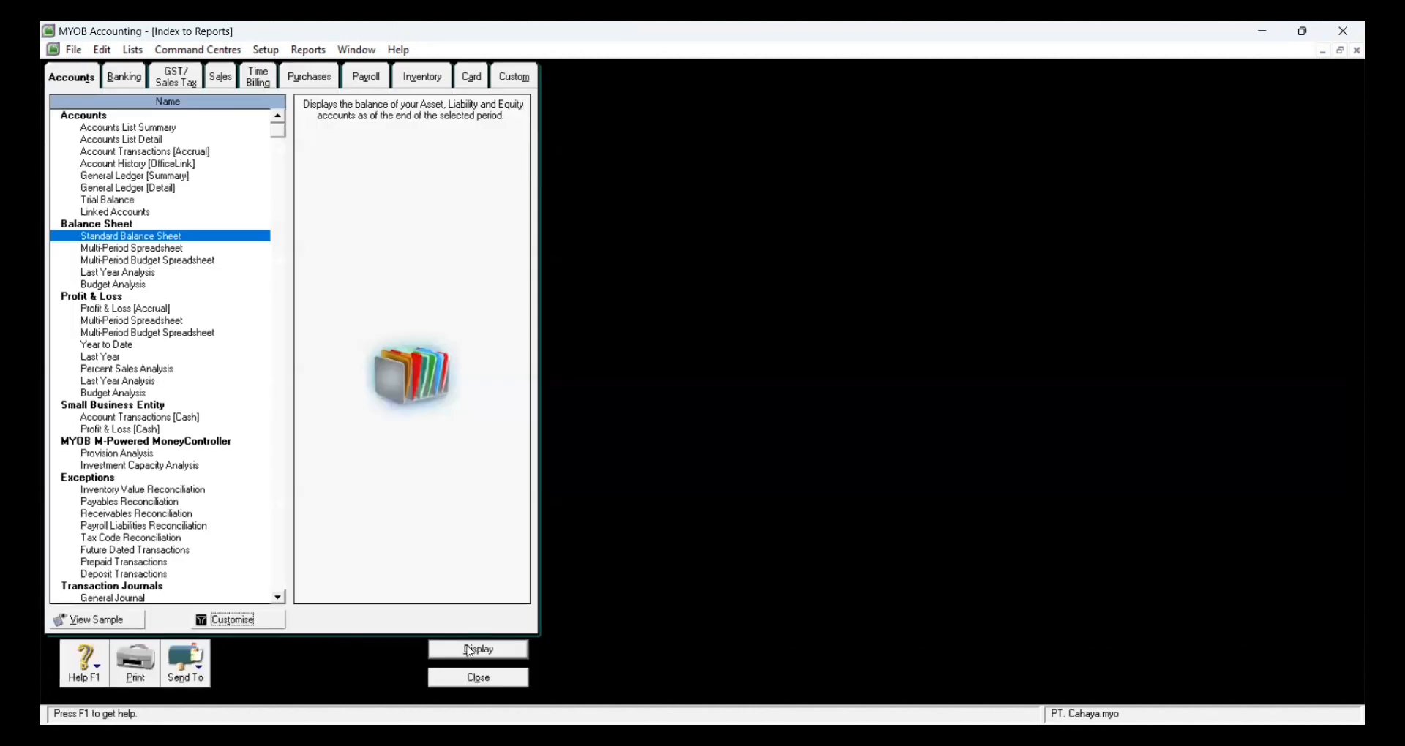
# Step: Display the Profit & Loss (Accrual) report with account numbers included
pyautogui.click(177, 310)
pyautogui.click(242, 622)
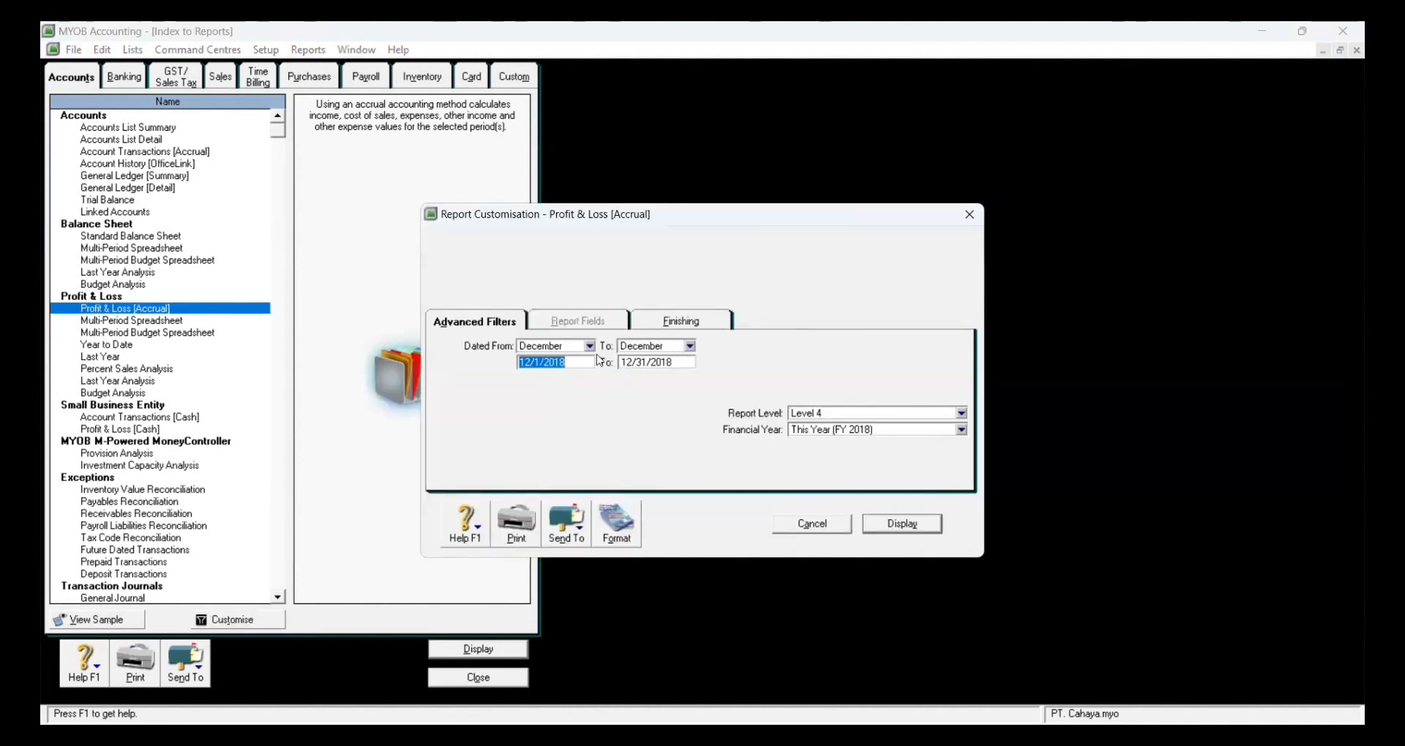
pyautogui.click(589, 346)
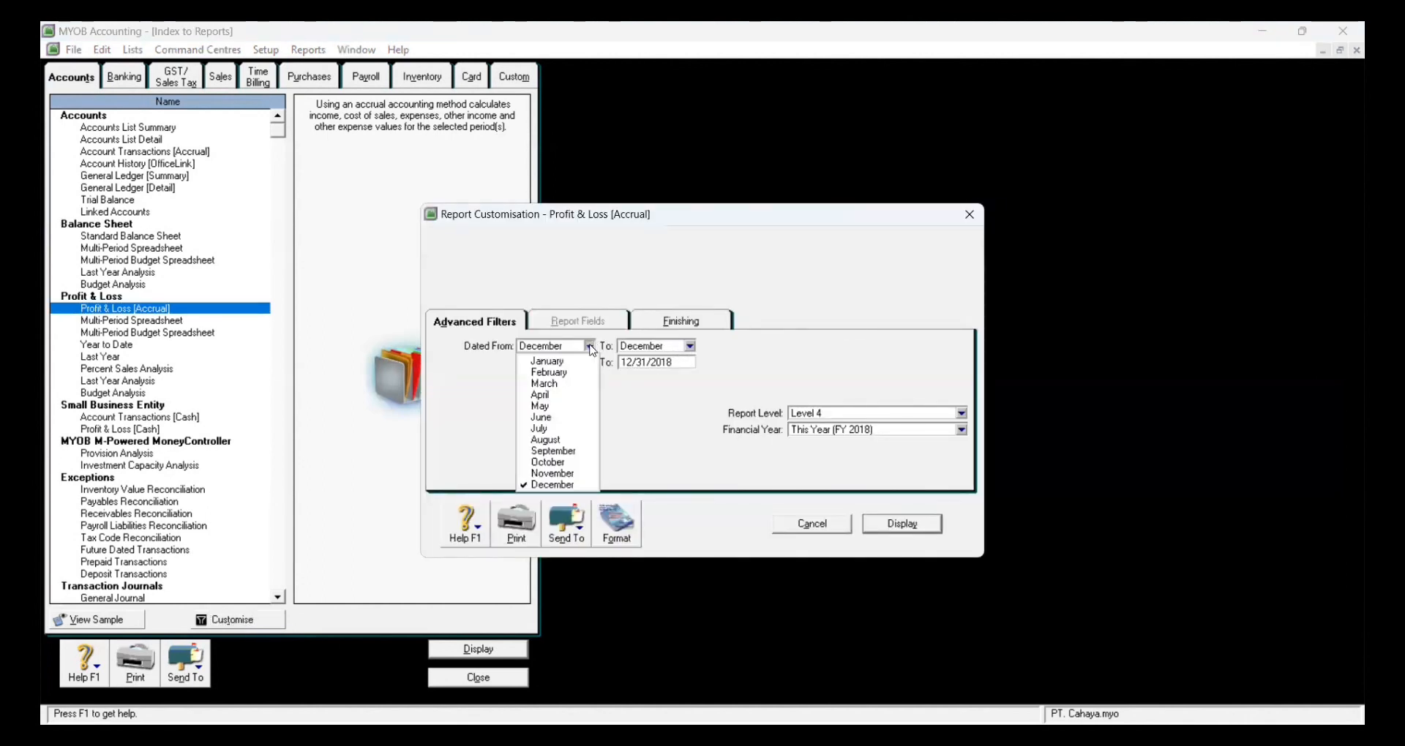
pyautogui.click(681, 321)
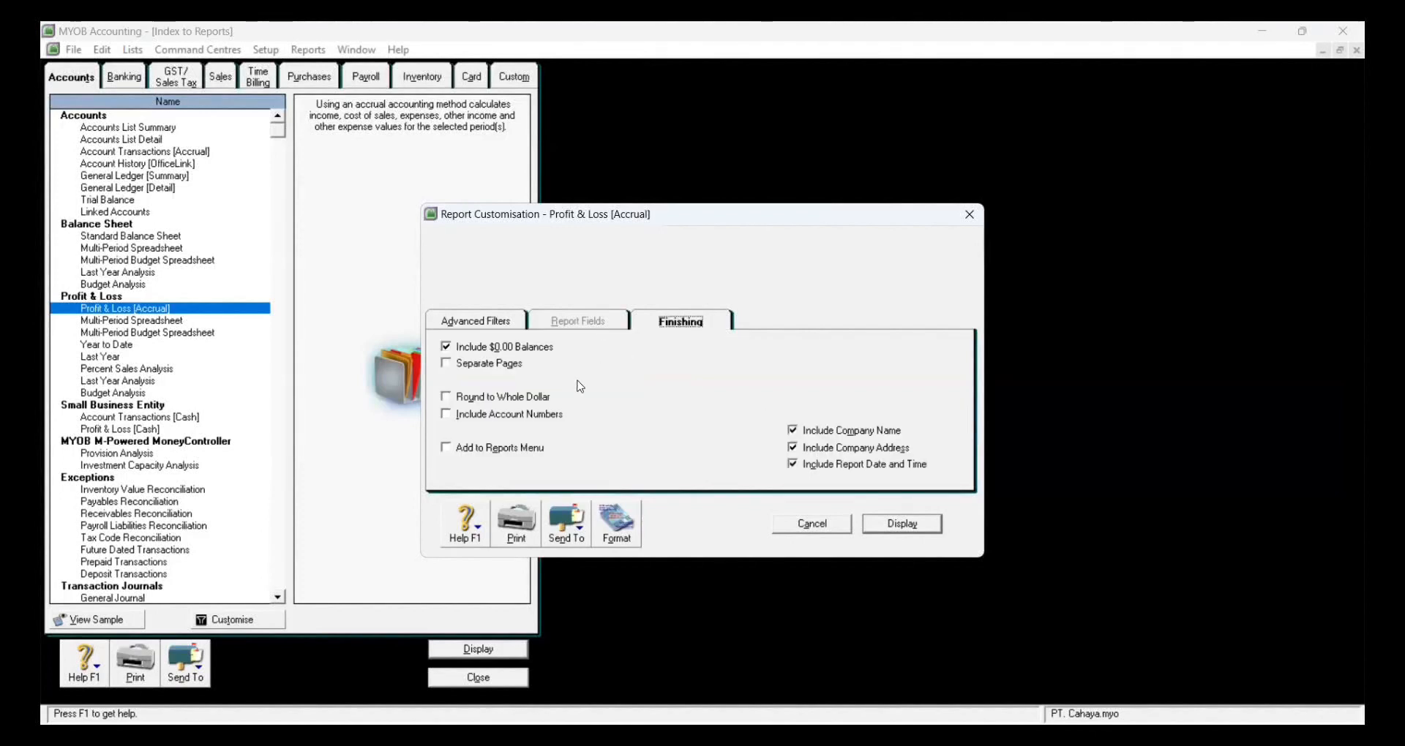
pyautogui.click(545, 415)
pyautogui.click(911, 525)
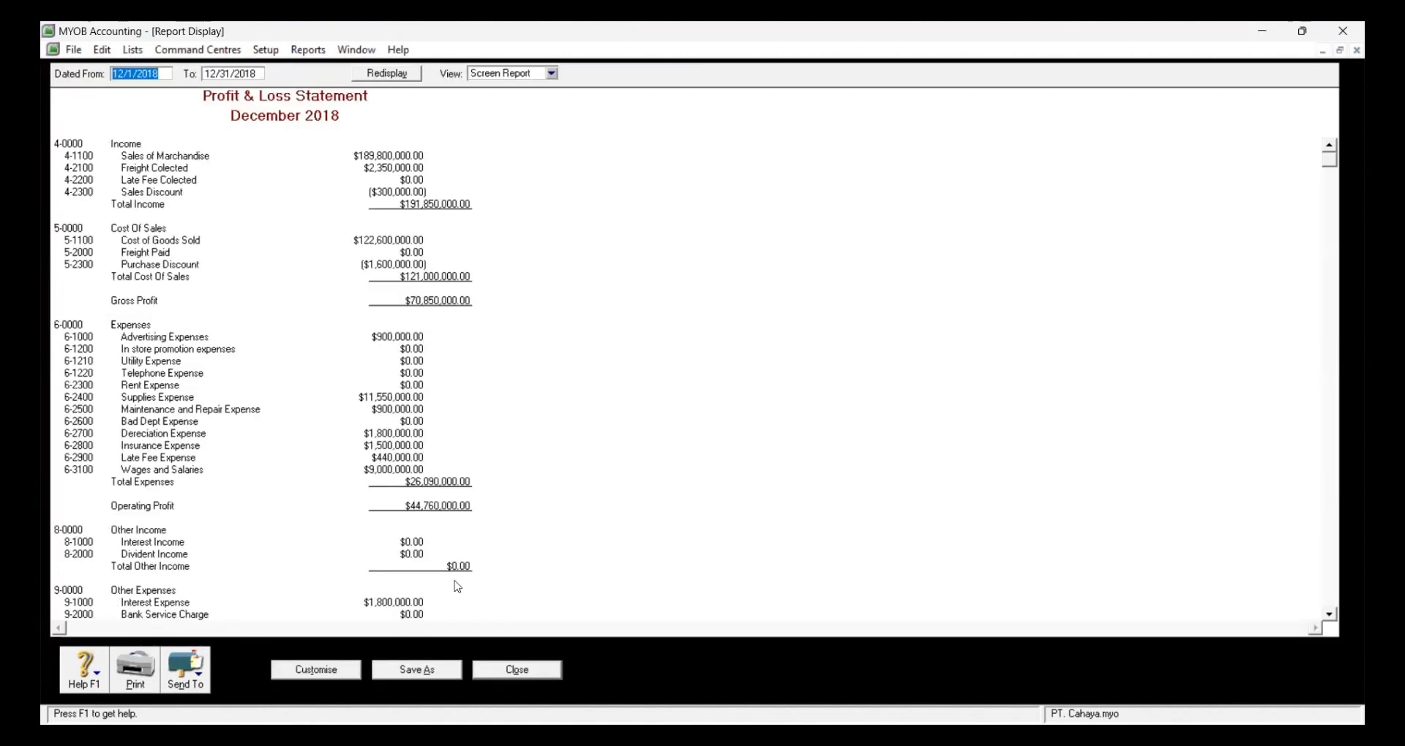
# Step: Save the Profit & Loss report as a PDF in the PT CAHAYA folder
pyautogui.click(203, 670)
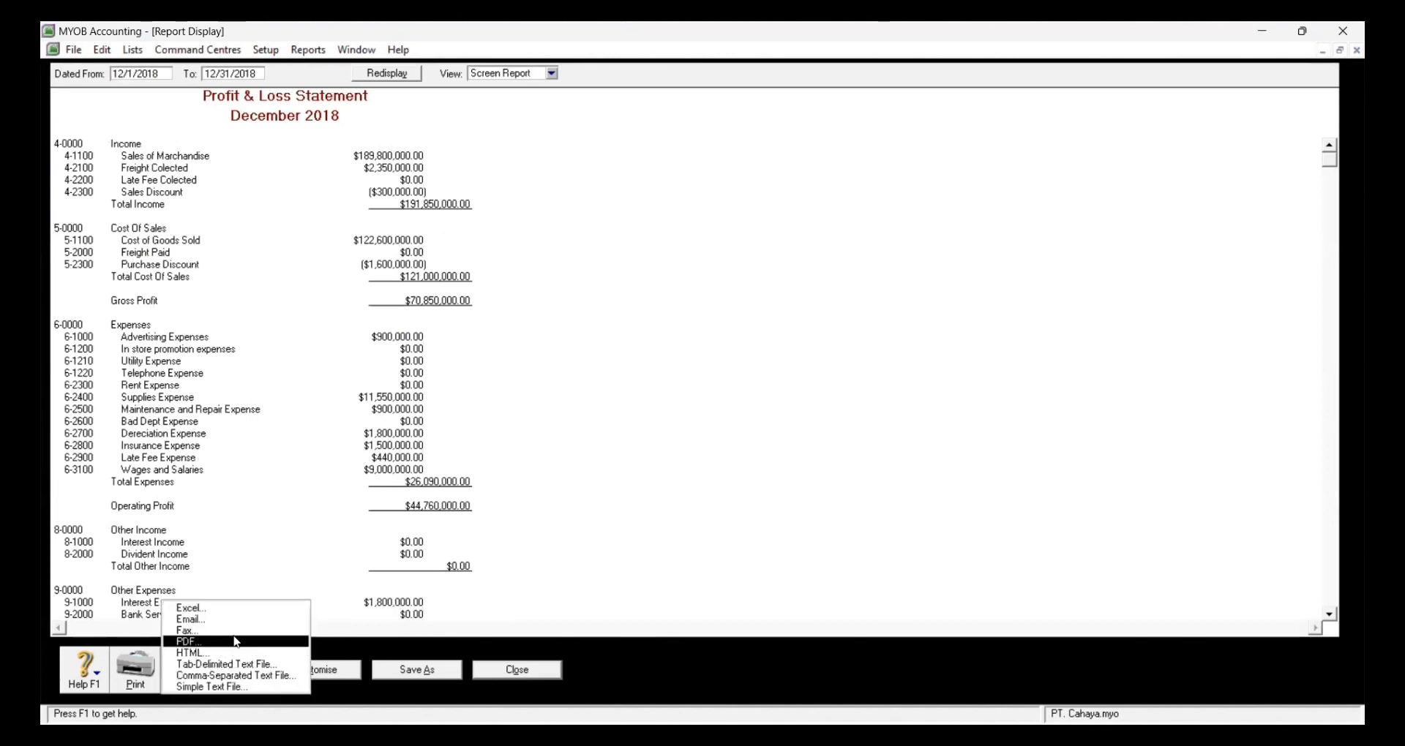
pyautogui.click(235, 641)
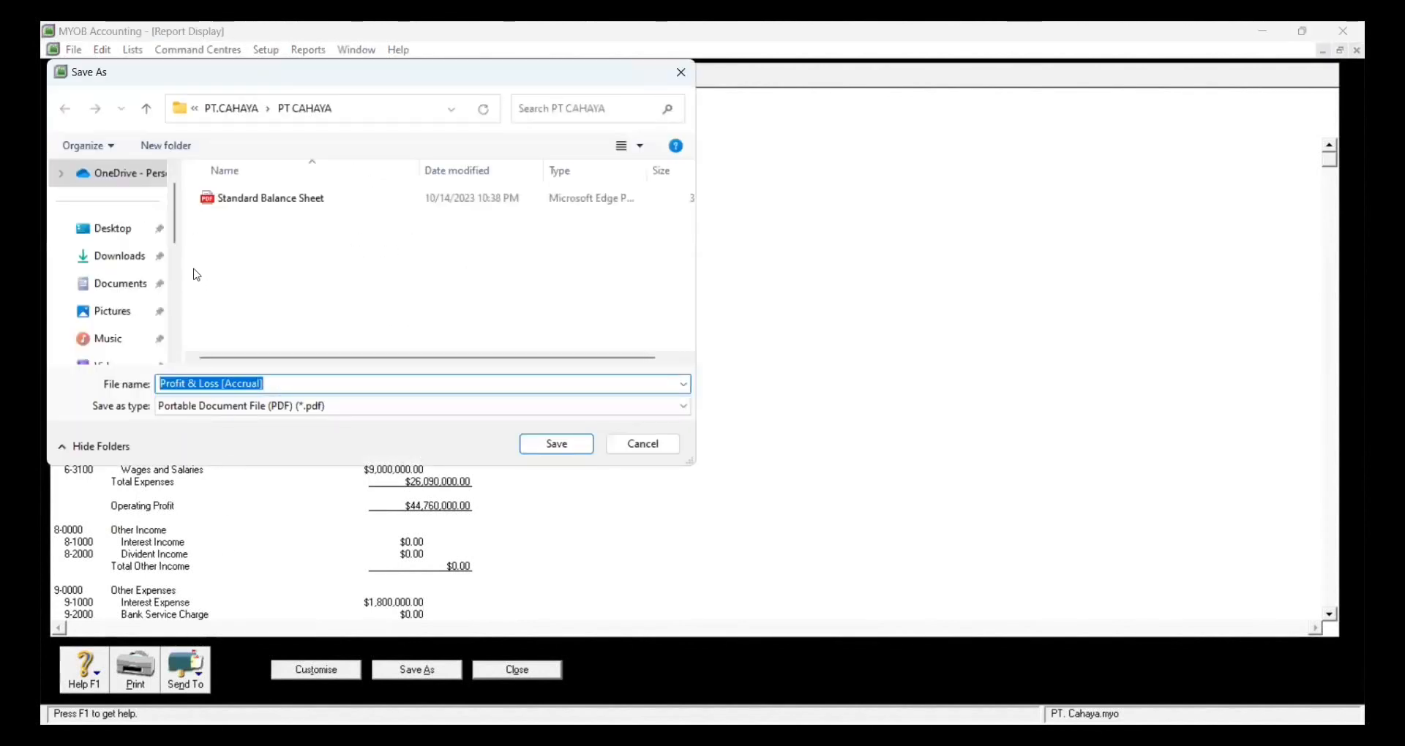
pyautogui.click(573, 446)
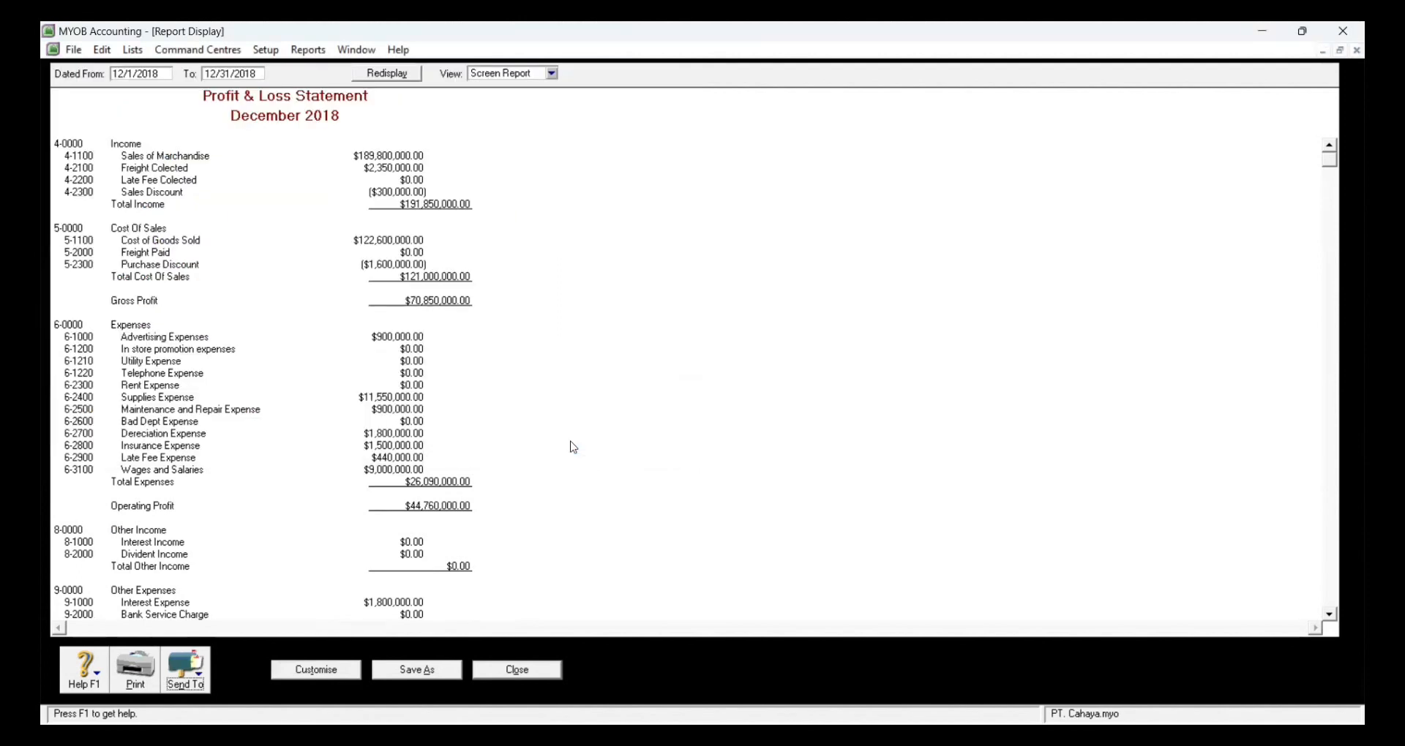
# Step: Close the Profit & Loss report and set the General Journal report's source journal to All
pyautogui.click(503, 666)
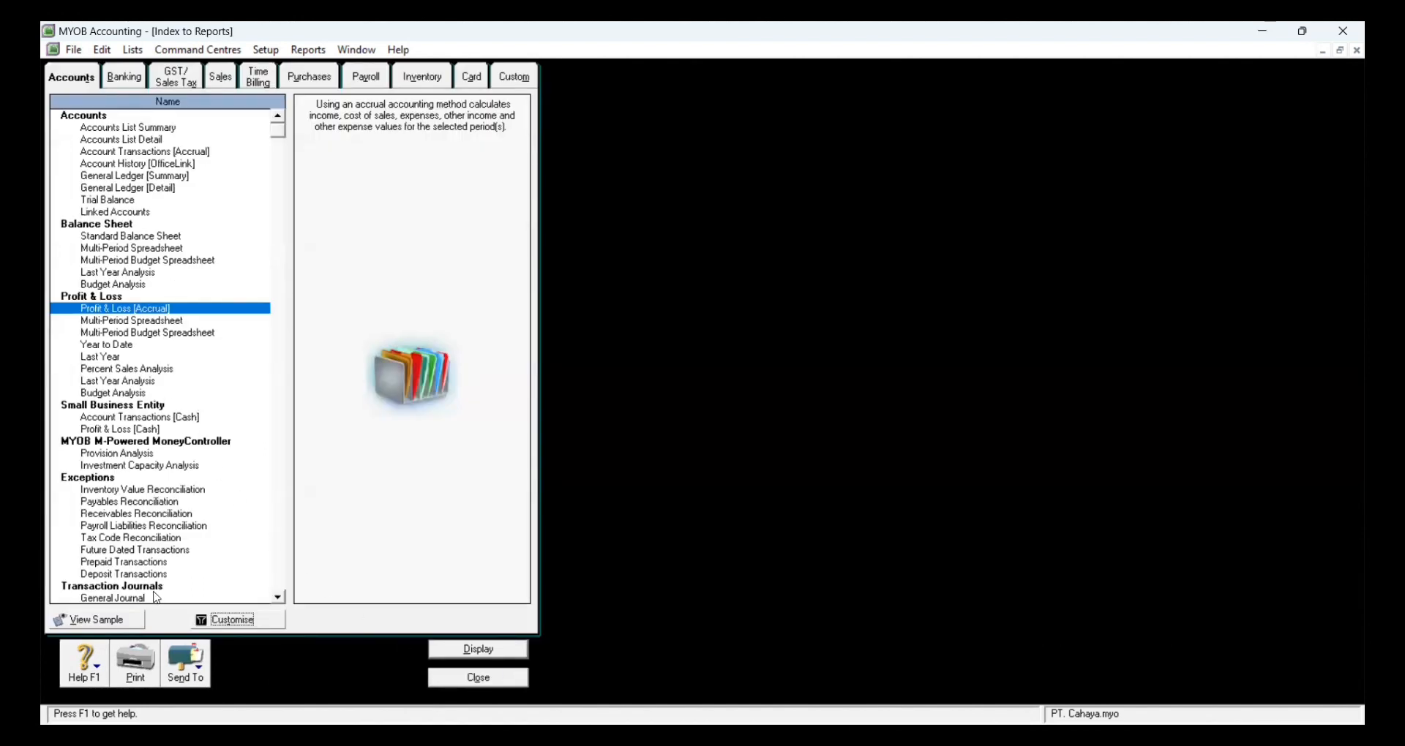
pyautogui.click(117, 598)
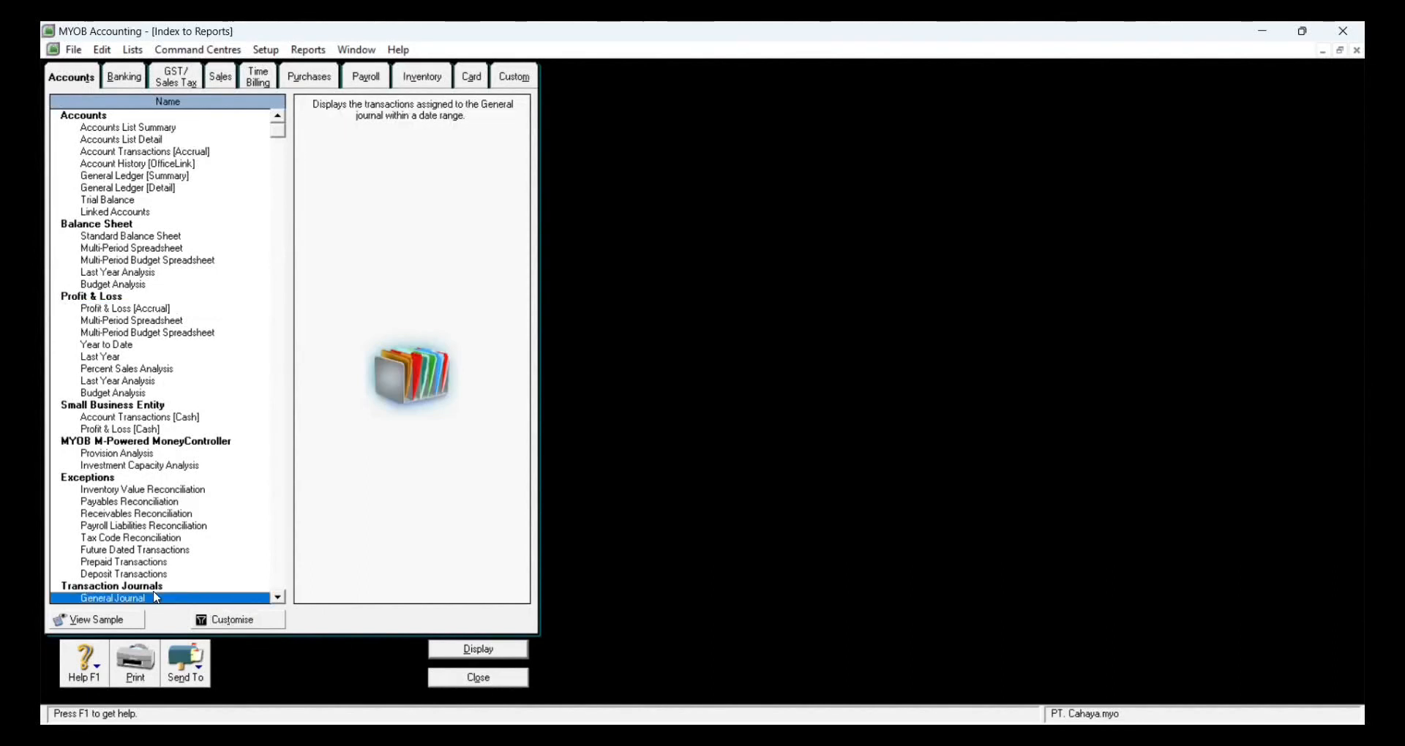
pyautogui.click(201, 620)
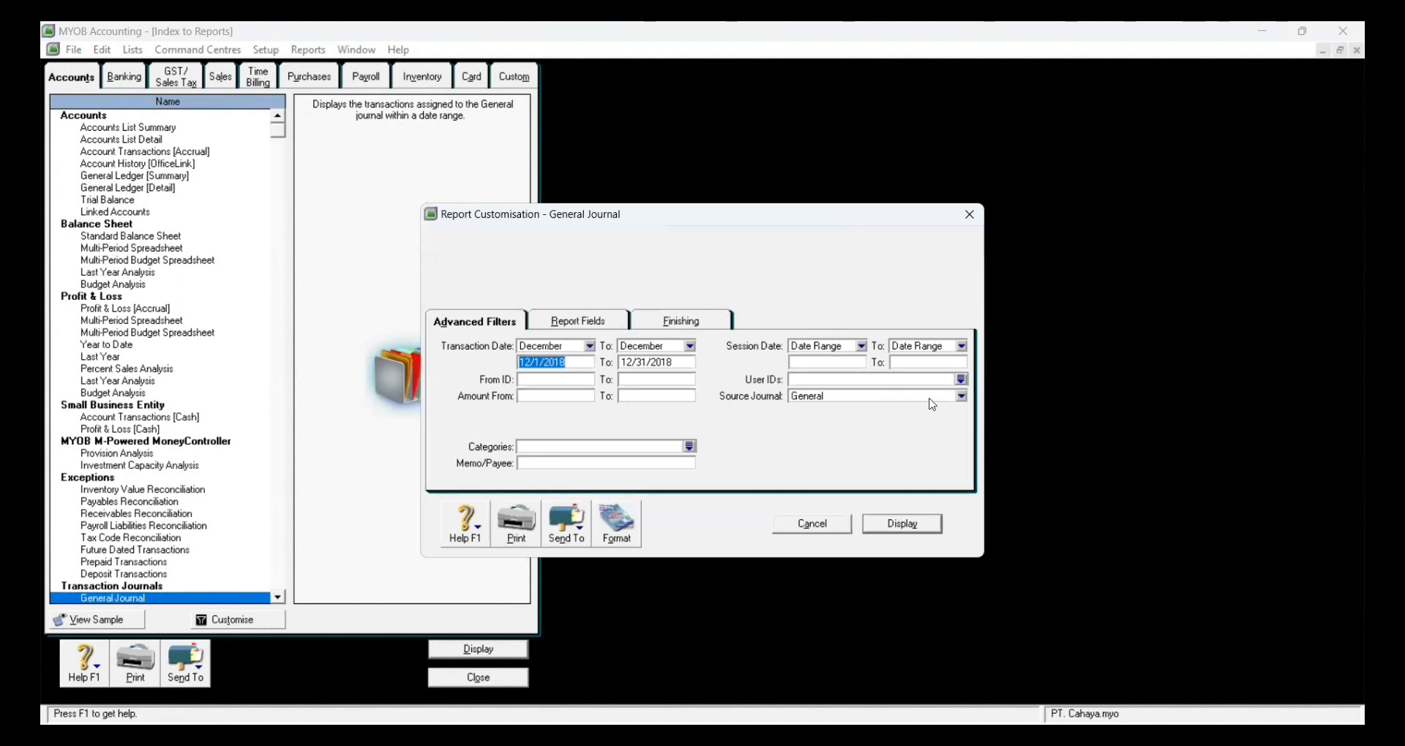
pyautogui.click(962, 397)
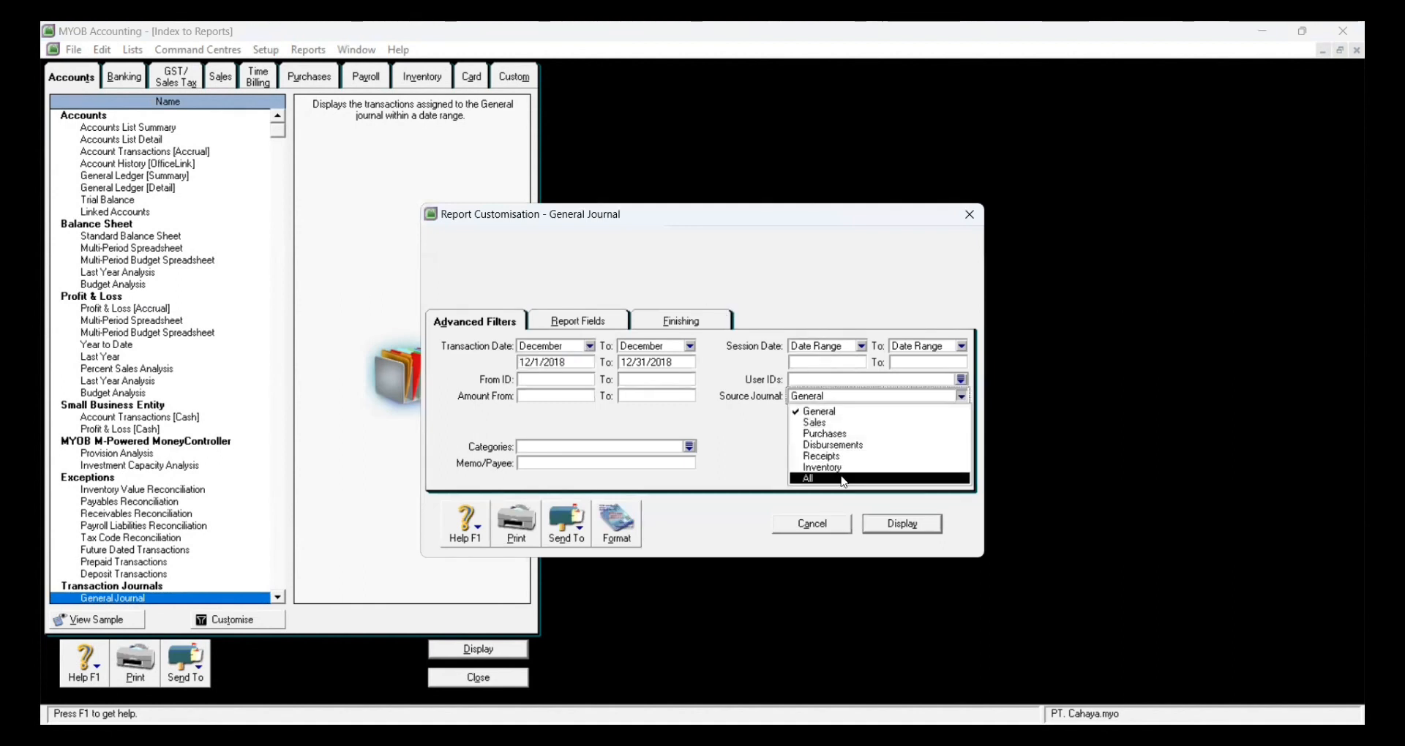
pyautogui.click(845, 479)
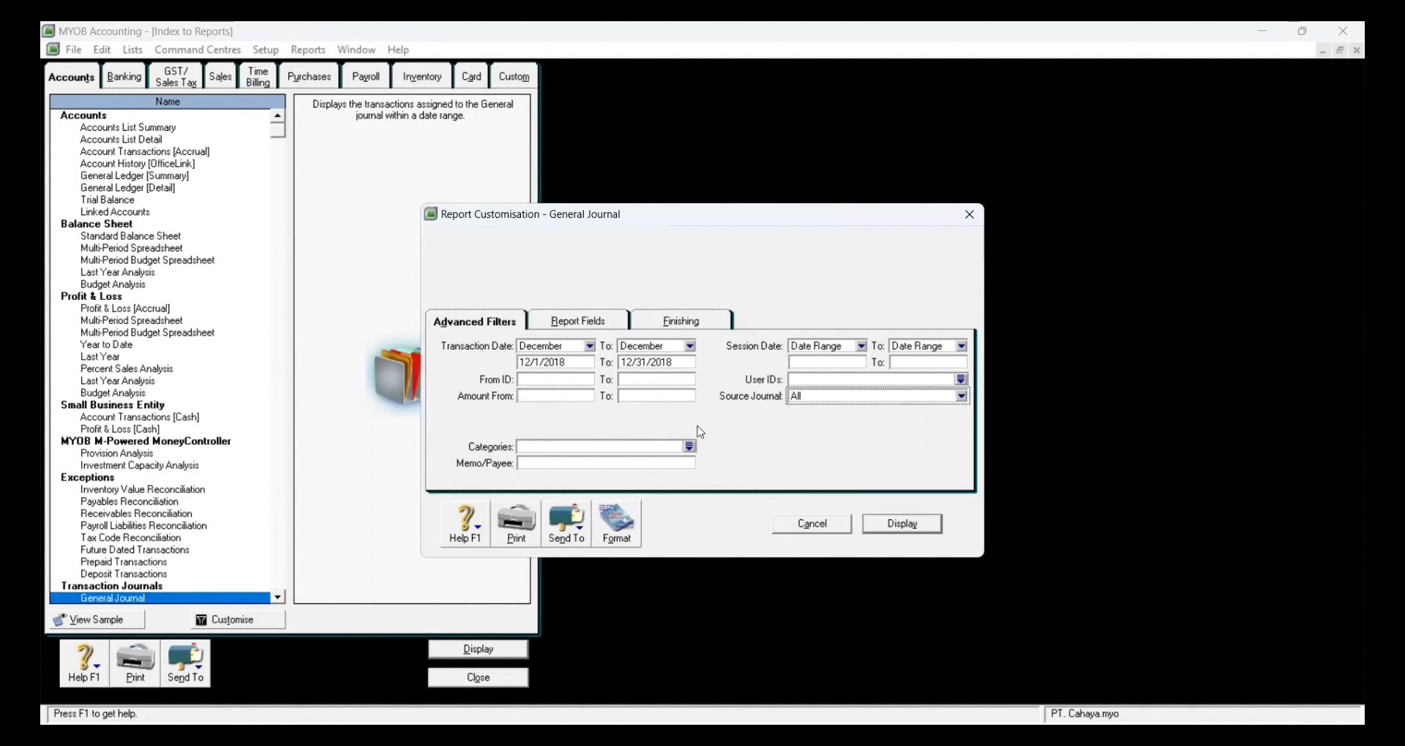
# Step: Add the Allocation Memo field and display the All Journals report
pyautogui.click(611, 327)
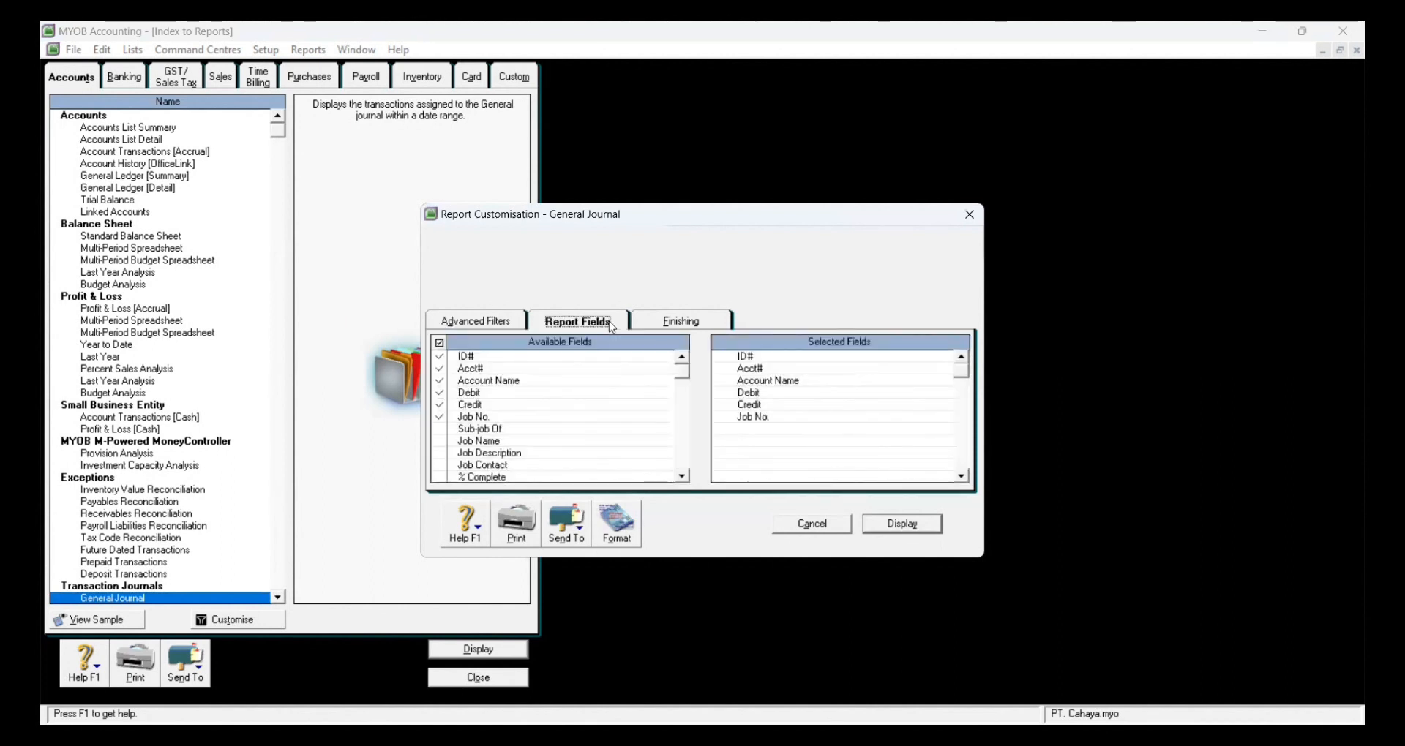
pyautogui.click(681, 476)
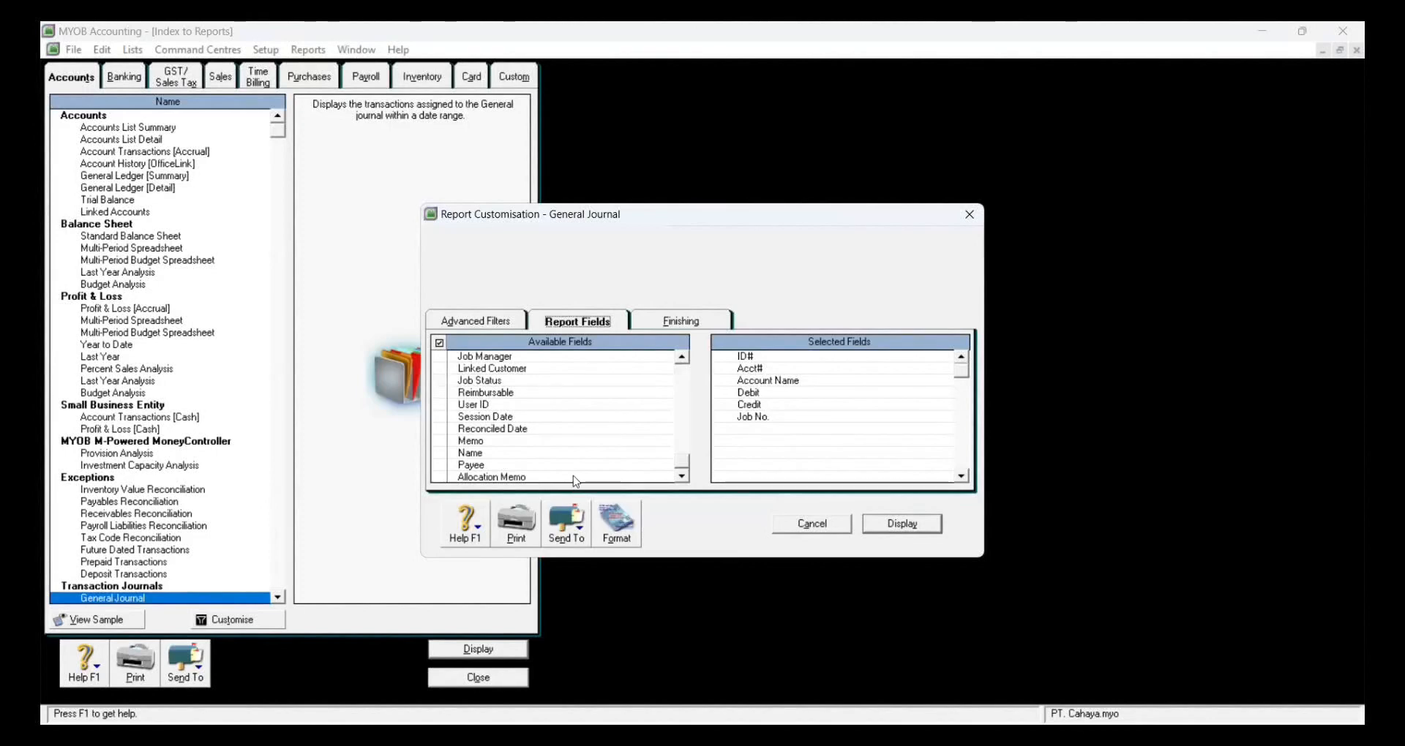
pyautogui.click(439, 476)
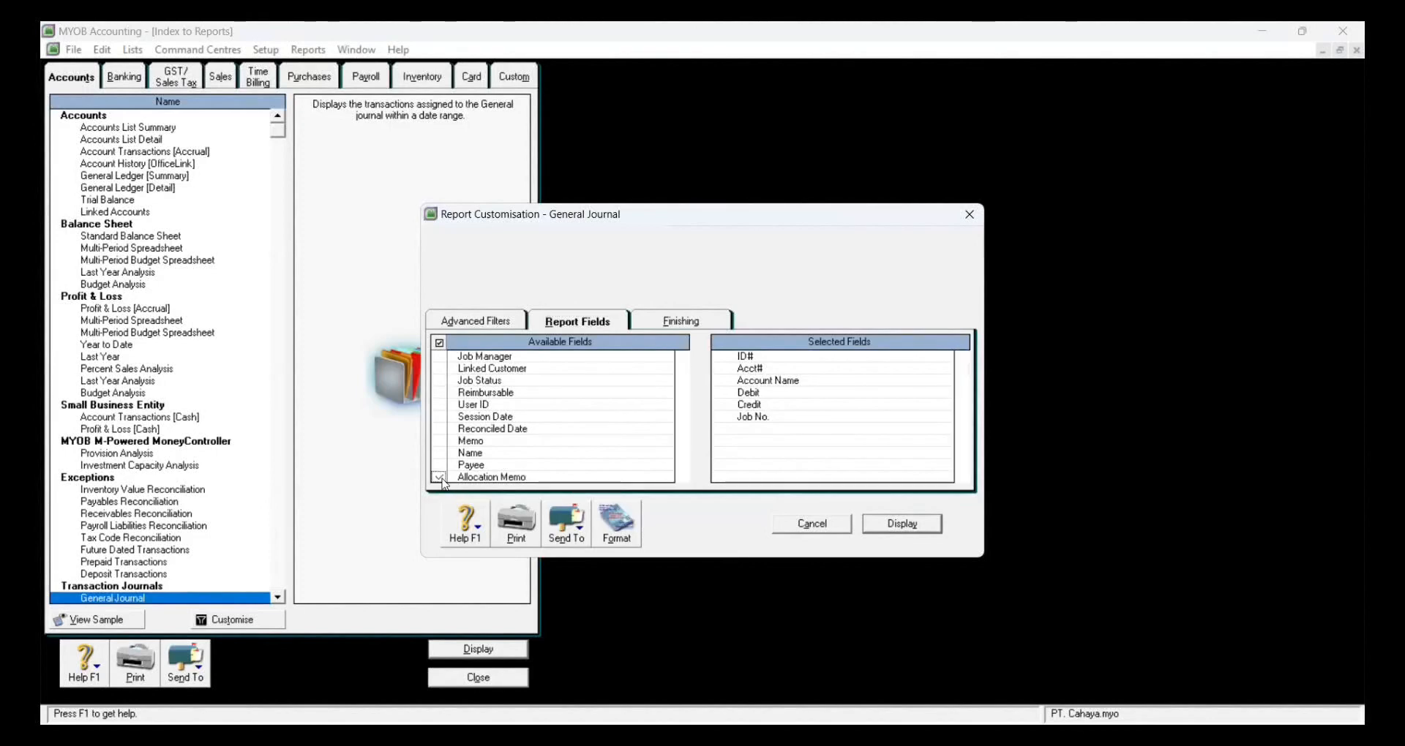
pyautogui.click(721, 326)
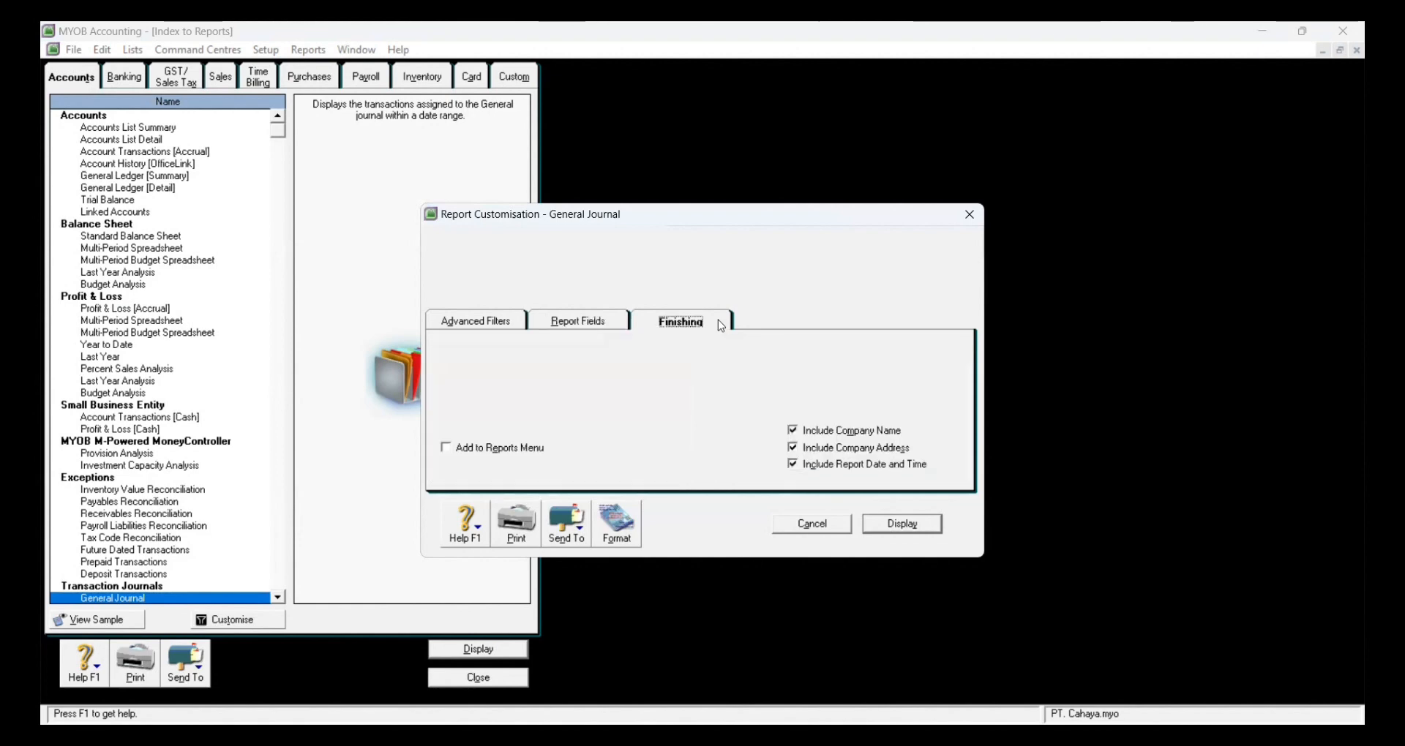
pyautogui.click(902, 524)
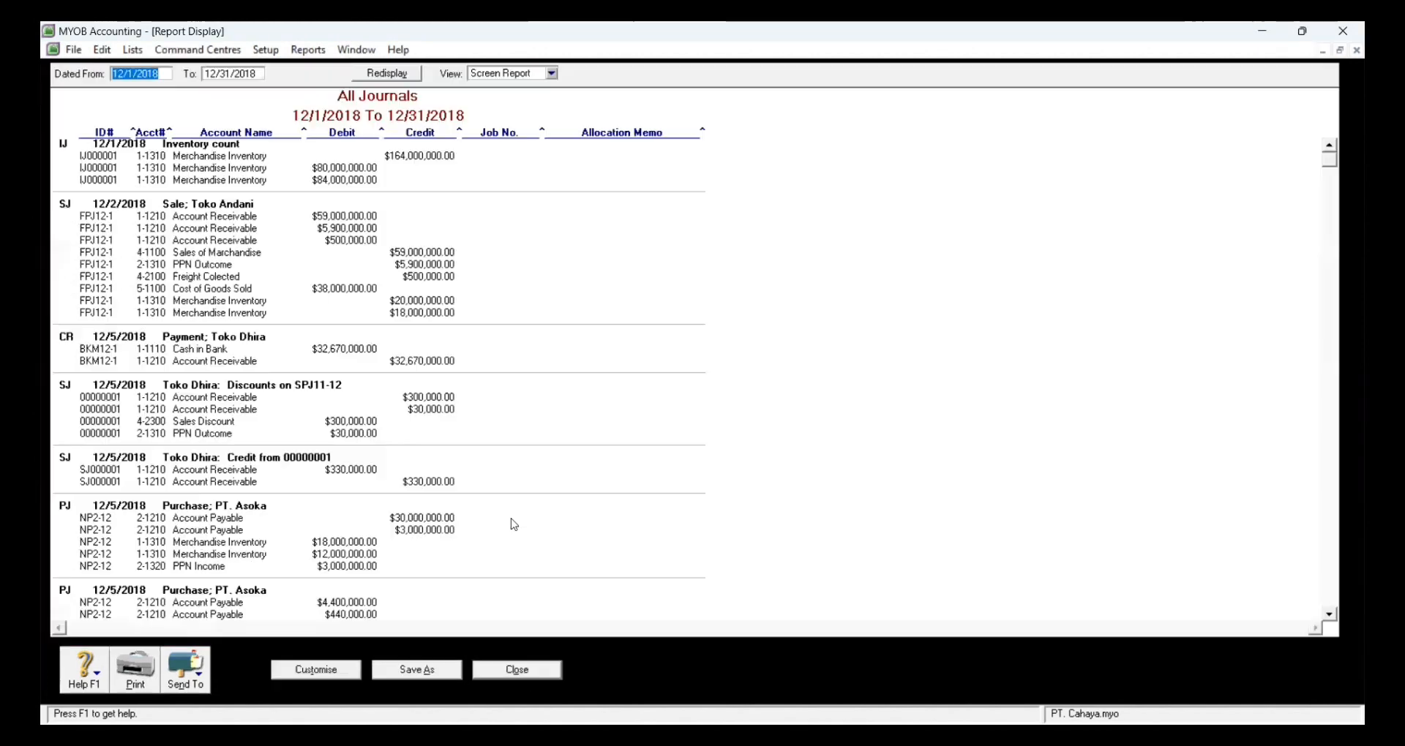
# Step: Save the All Journals report as a PDF in PT CAHAYA, then close the report and index
pyautogui.click(198, 669)
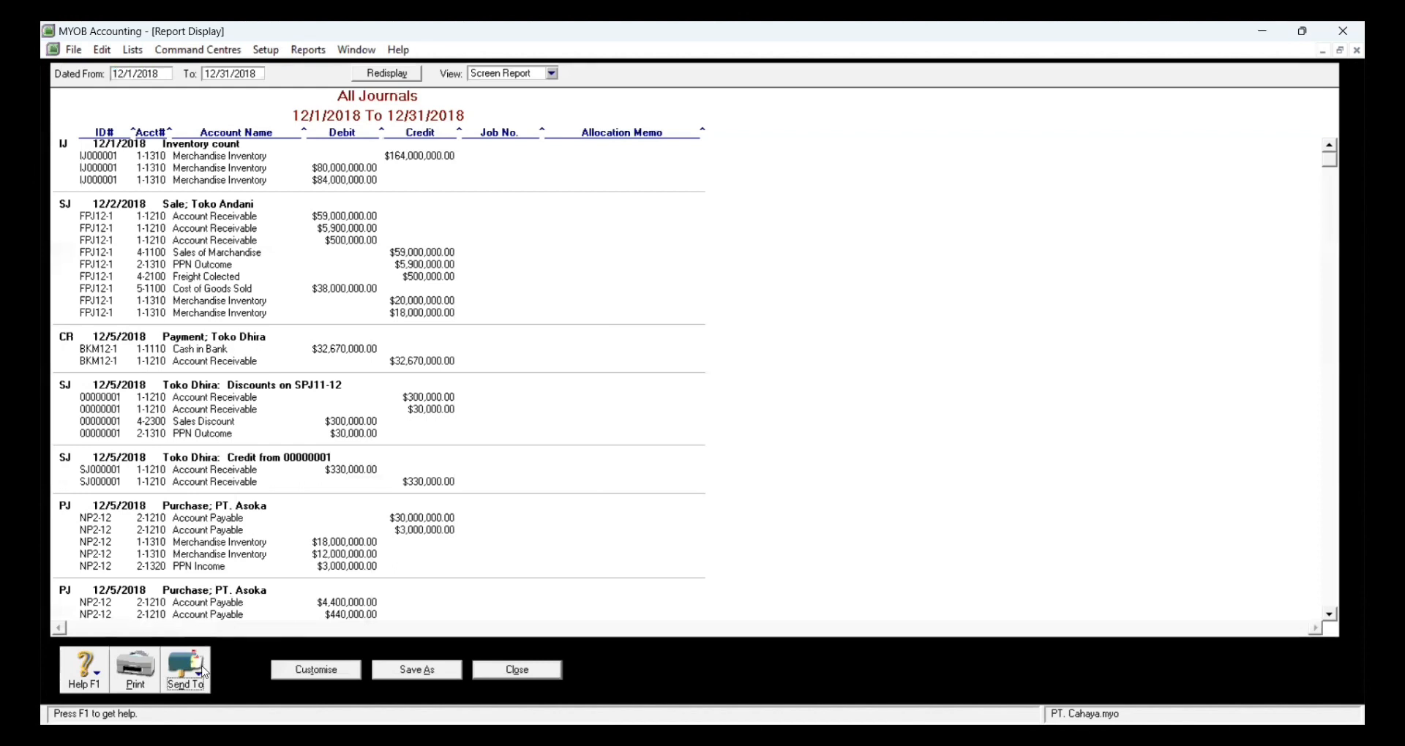
pyautogui.click(217, 643)
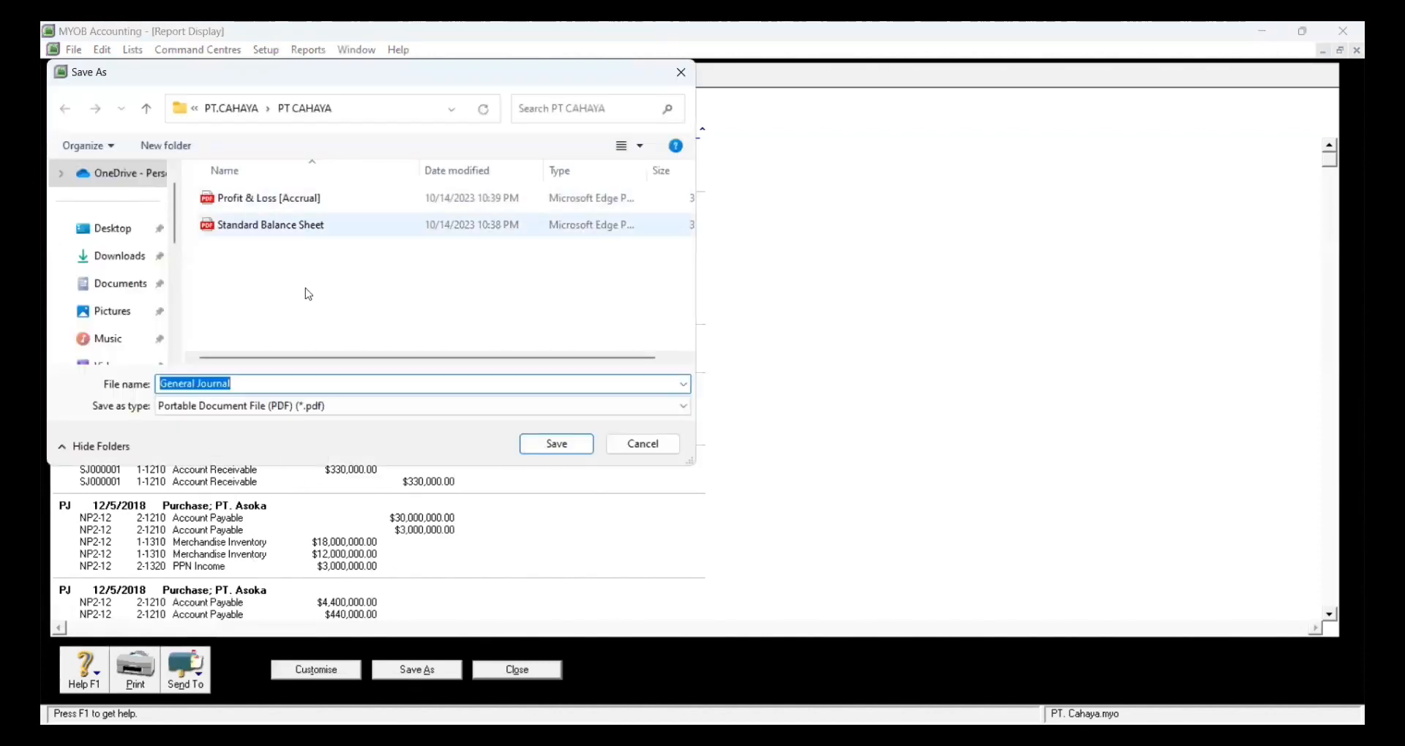
pyautogui.click(533, 444)
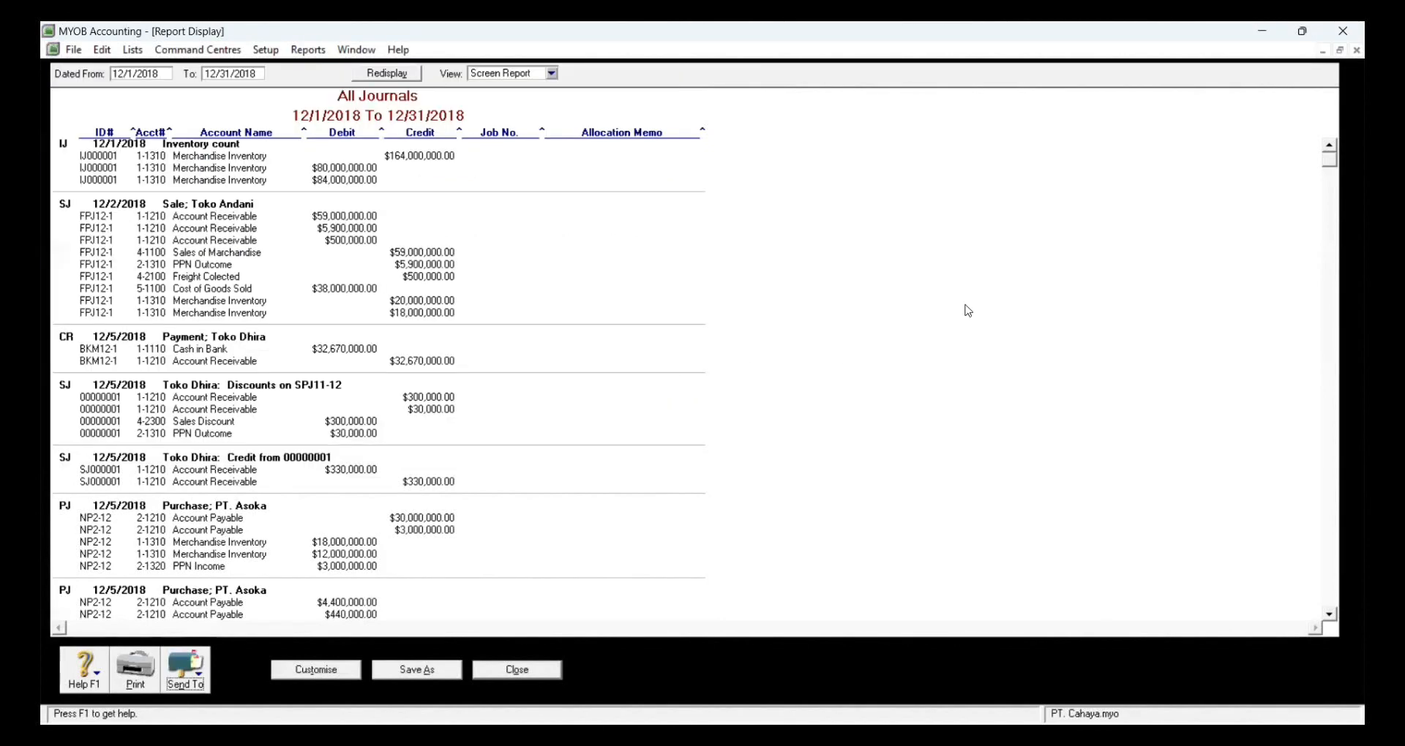
pyautogui.click(528, 667)
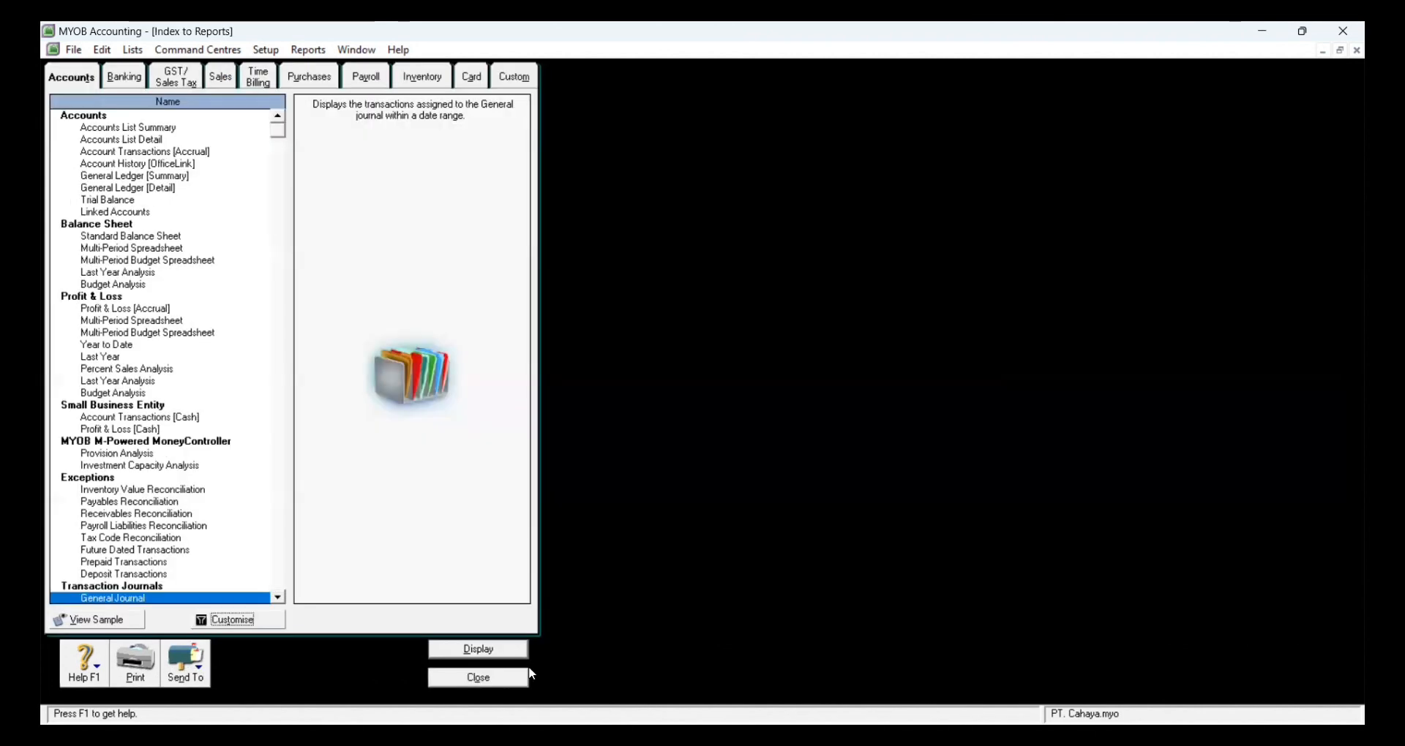
pyautogui.click(507, 679)
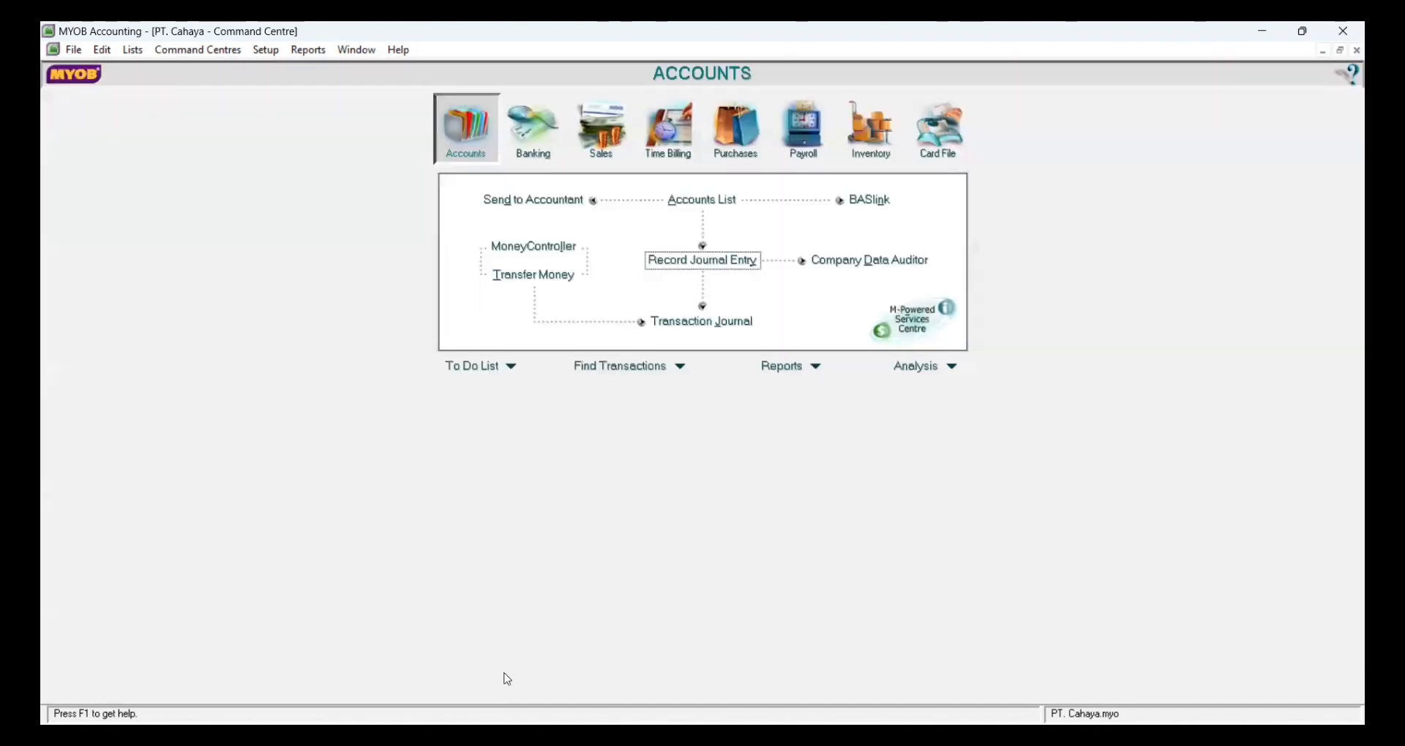